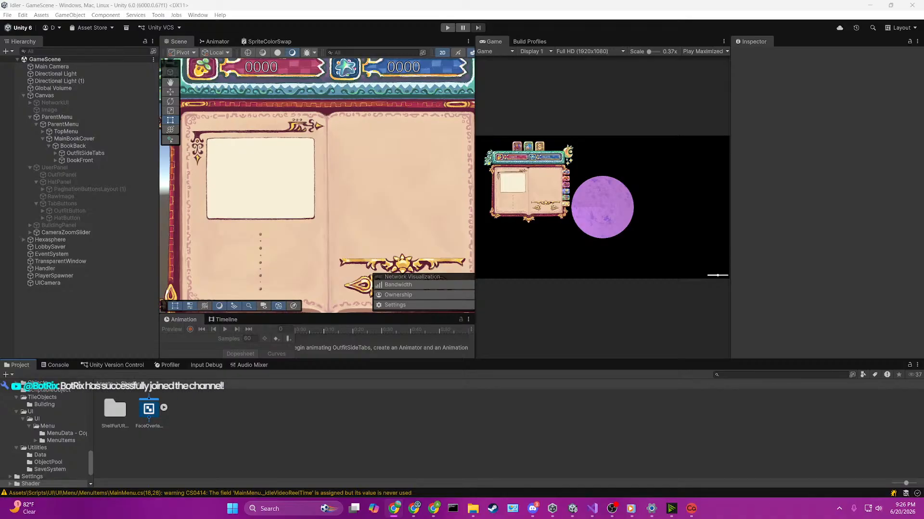
Step: Examine the open book menu and its column of side tabs in the Scene view
scroll(354, 183, down, 7)
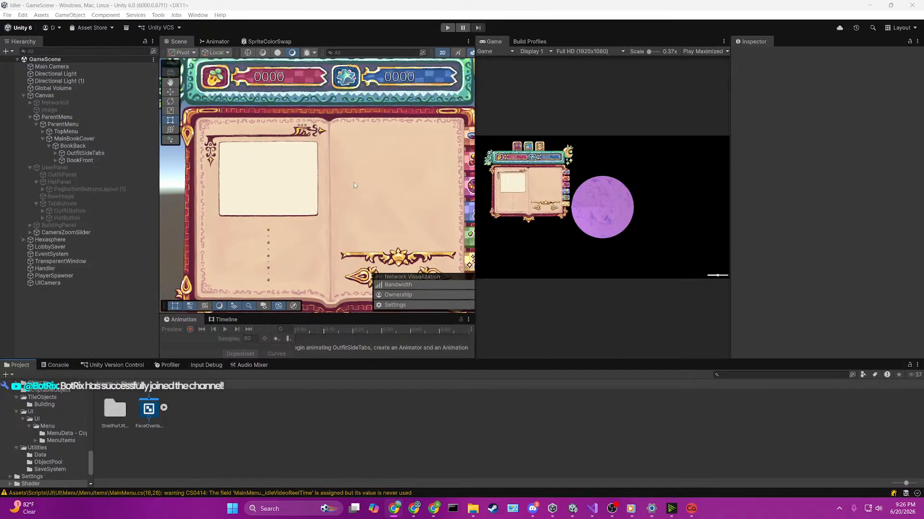
middle_drag(382, 202, 331, 194)
scroll(331, 194, up, 3)
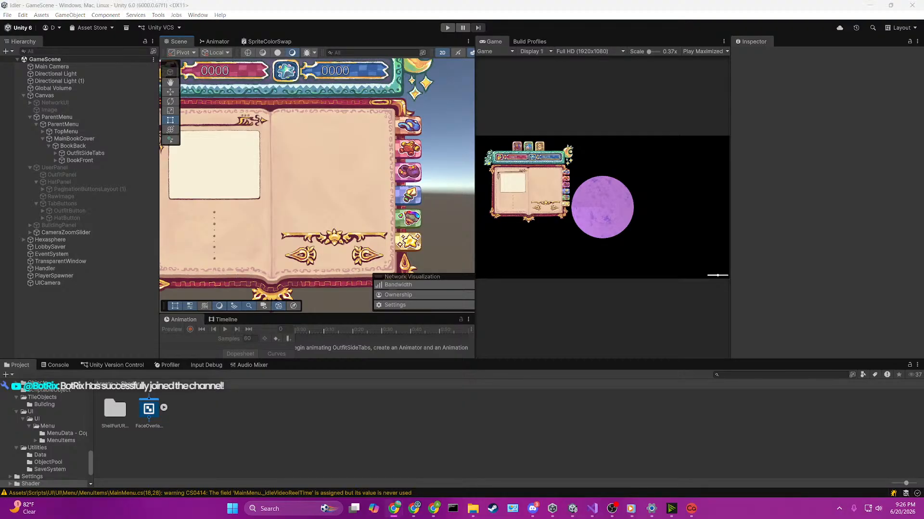
middle_drag(419, 178, 378, 176)
scroll(379, 176, up, 5)
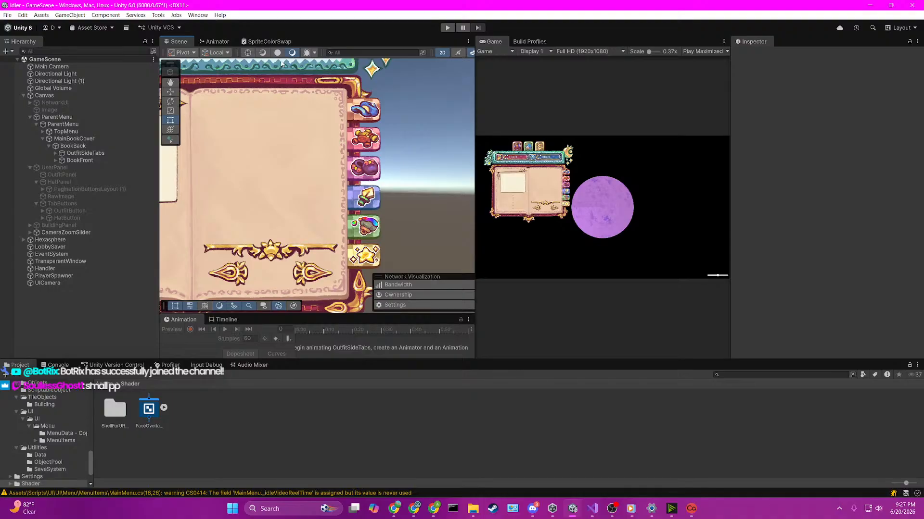
middle_drag(415, 169, 400, 202)
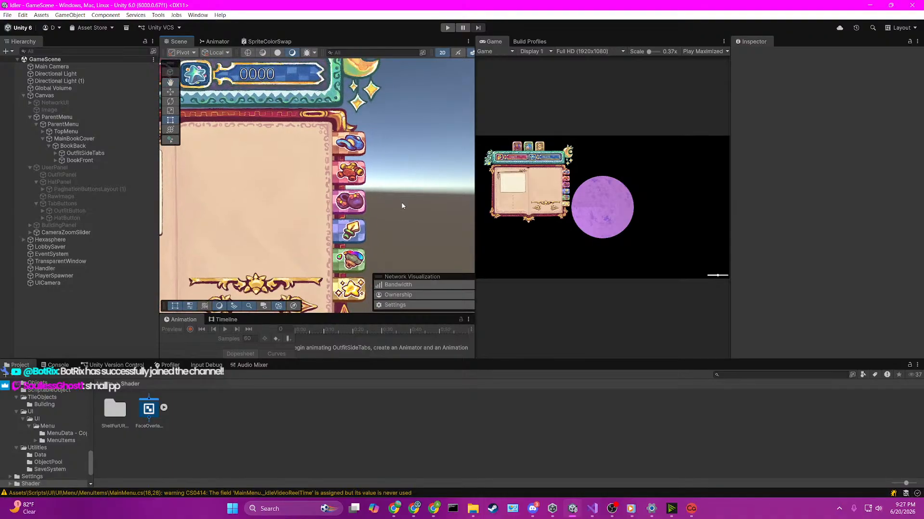
scroll(401, 202, down, 3)
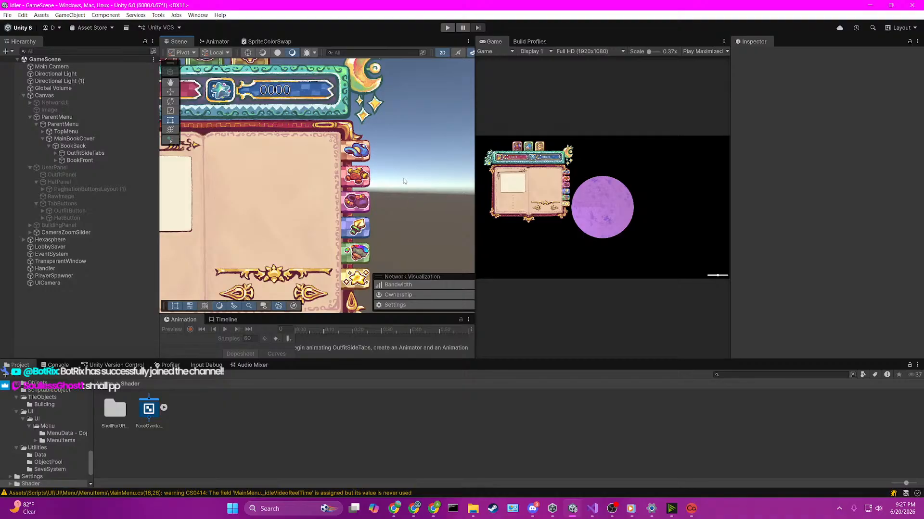
scroll(387, 199, up, 1)
middle_drag(387, 199, 437, 165)
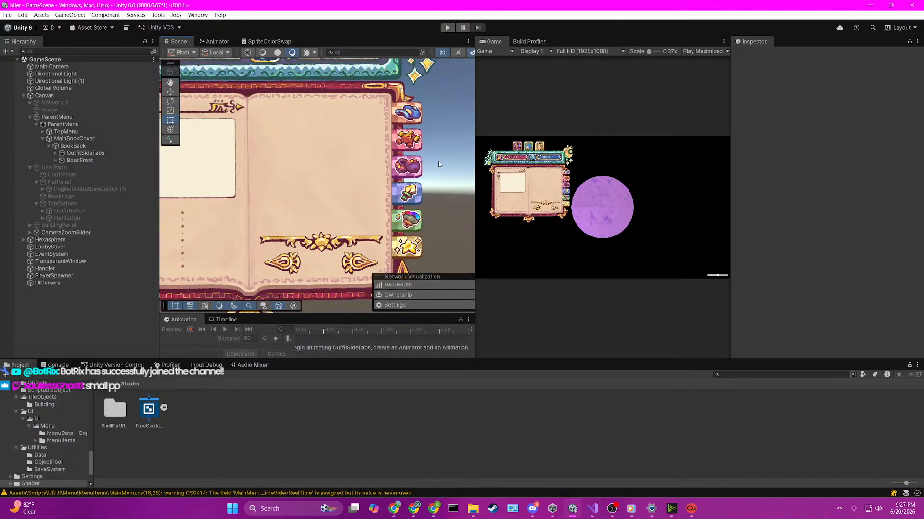
Step: Switch to Visual Studio and add kvp.Key.onClick.AddListener(EnablePanel); inside the foreach loop of Start in UISideTabsHandler.cs
click(594, 509)
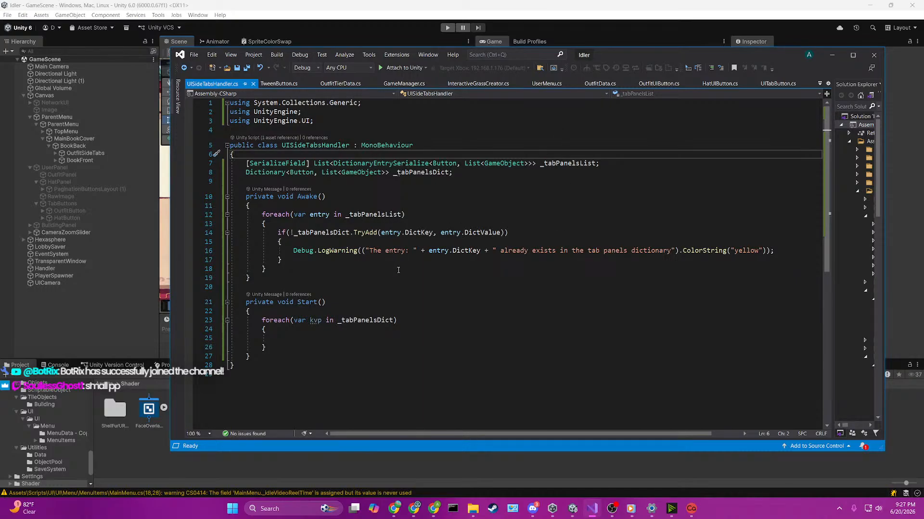
scroll(398, 270, down, 2)
scroll(400, 270, up, 1)
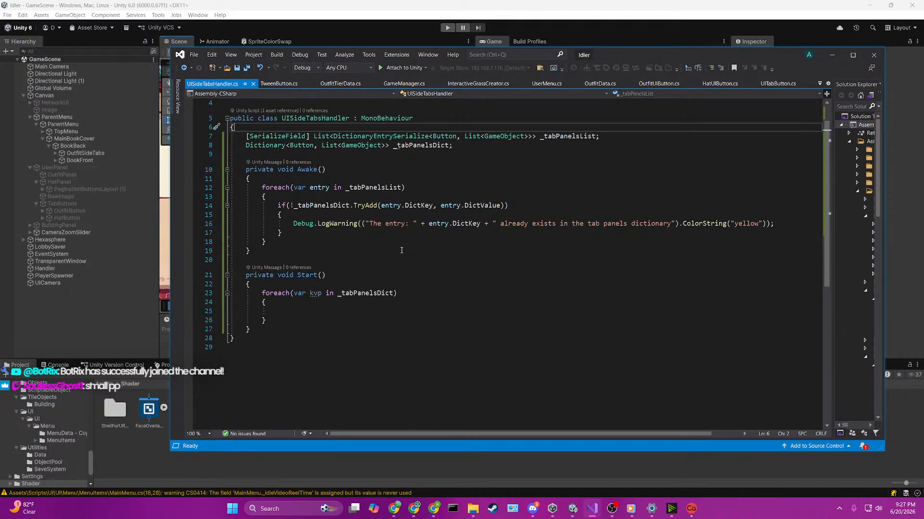
click(363, 312)
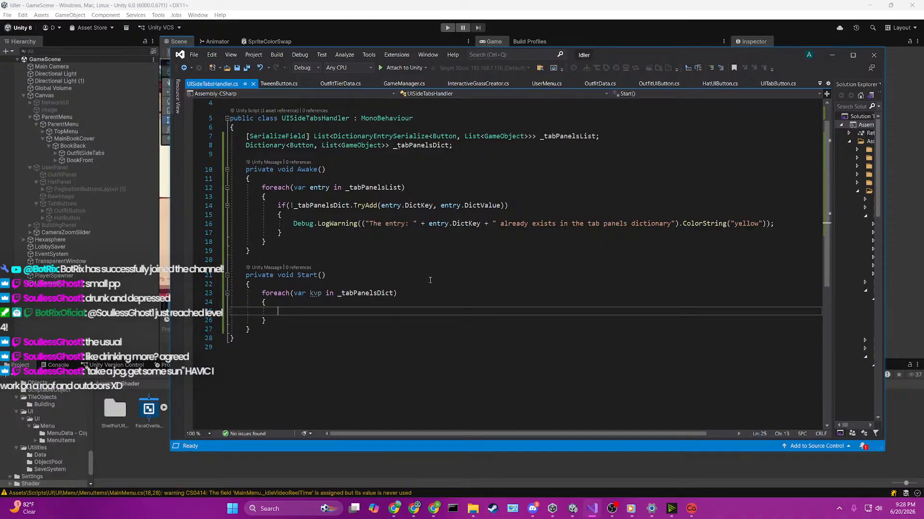
text(kv)
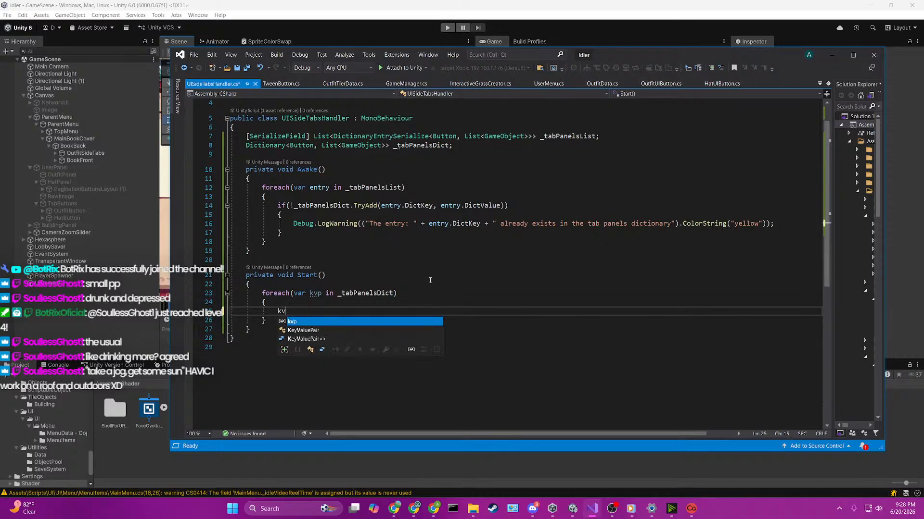
key(BackSpace)
key(BackSpace)
text(kvp.Key.)
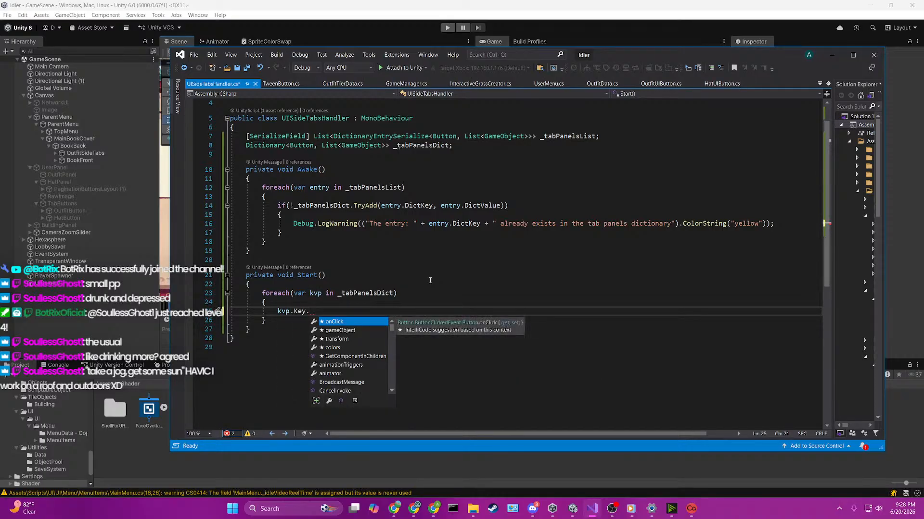
text(onClick.AddListener()
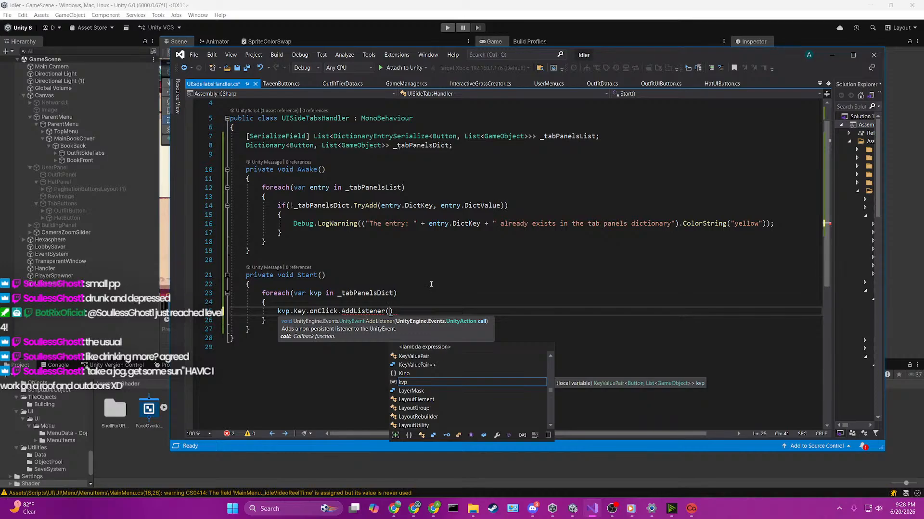
text(Enable)
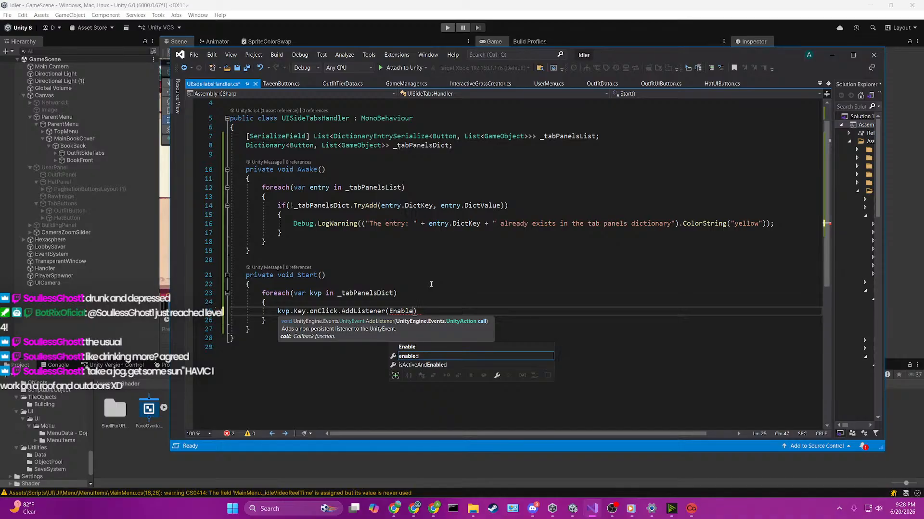
text(Panel)
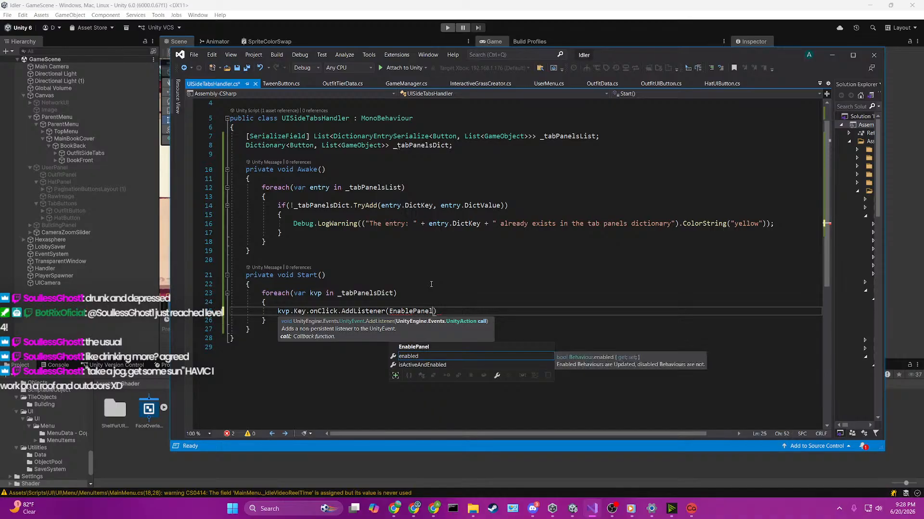
text();)
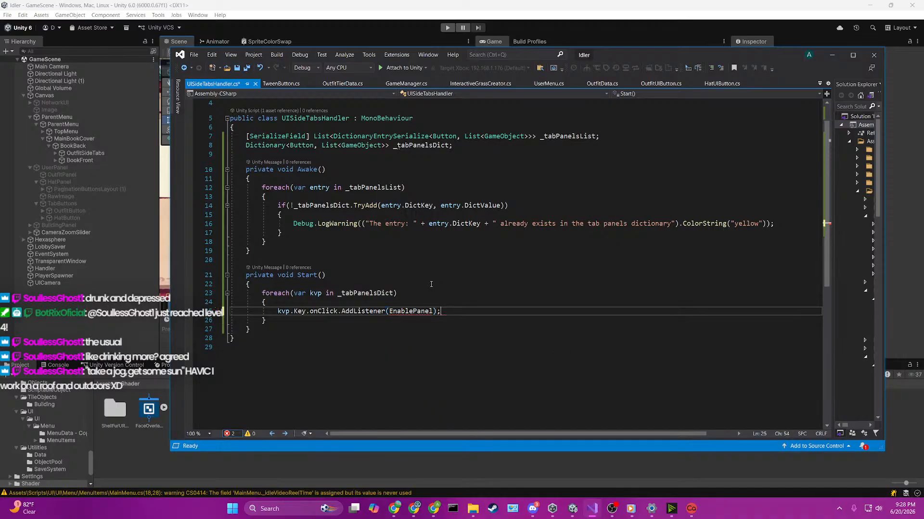
Step: Generate the missing EnablePanel method from its reference and remove the NotImplementedException line from its body
key(Left)
key(Left)
key(Left)
key(ctrl+period)
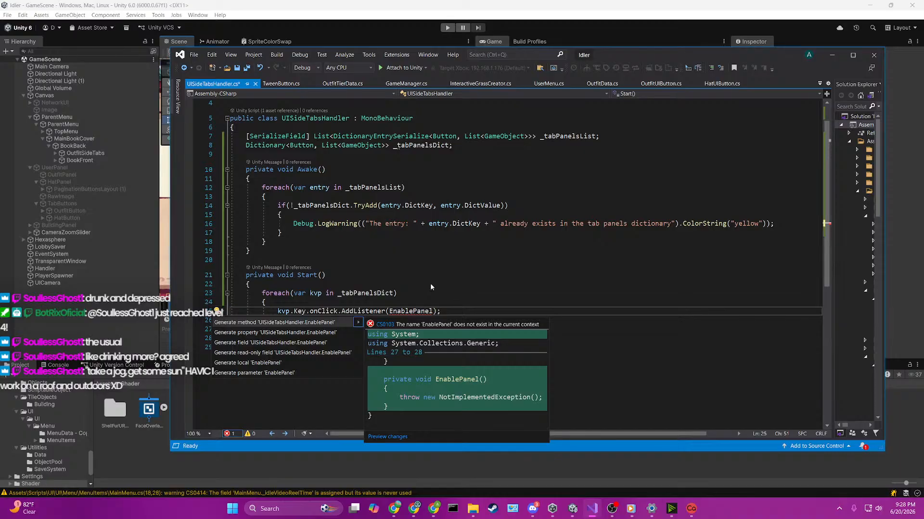
key(Return)
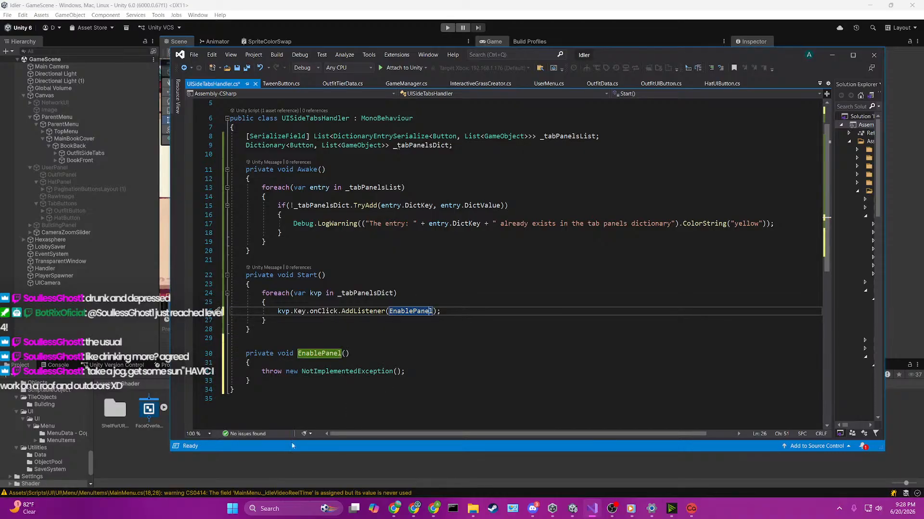
drag(263, 370, 375, 360)
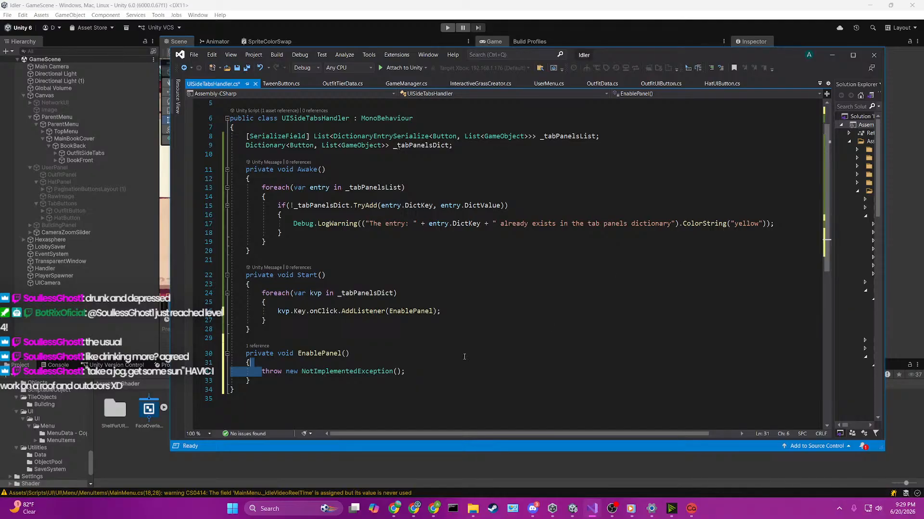
drag(262, 372, 446, 372)
key(BackSpace)
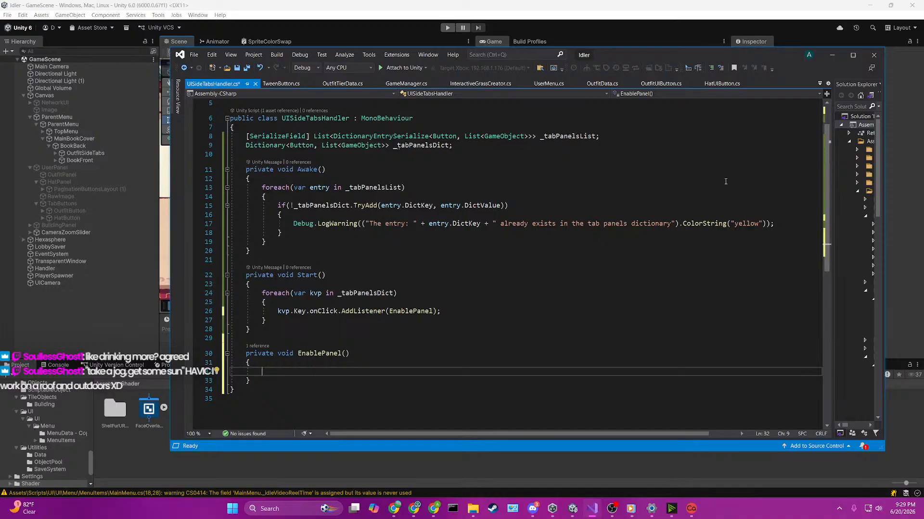
Step: Add a List<GameObject> parameter named panelObjects to the EnablePanel method
scroll(725, 181, down, 4)
scroll(725, 182, up, 1)
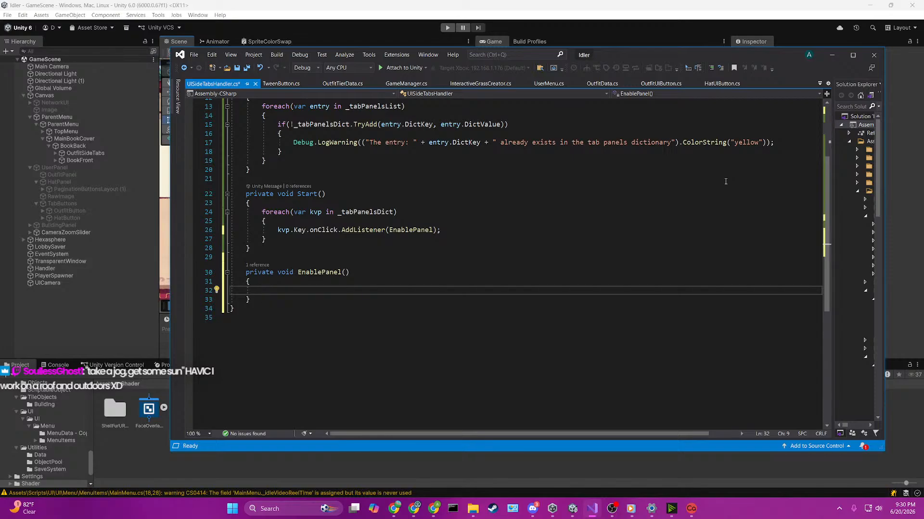
click(411, 229)
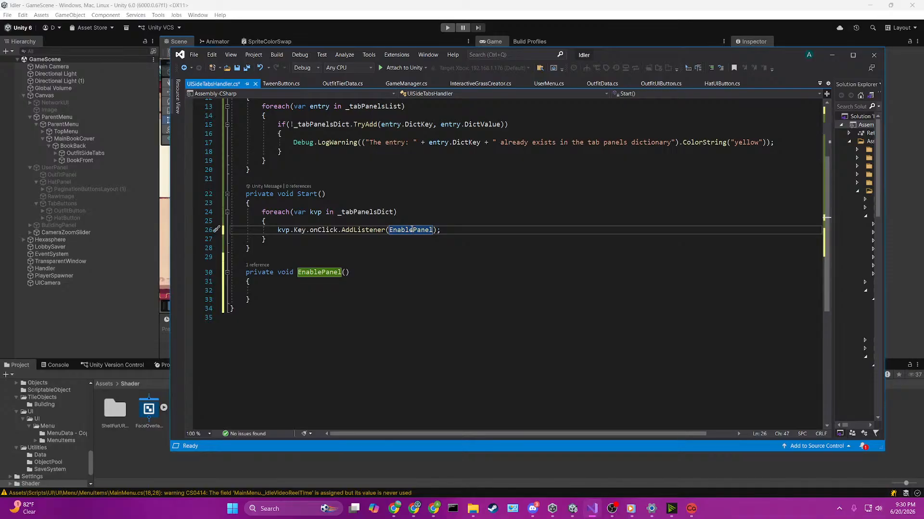
click(345, 272)
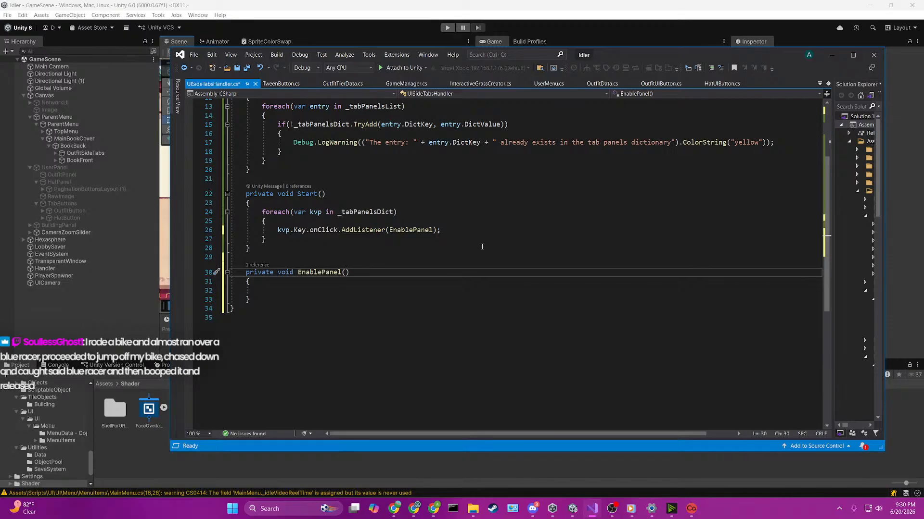
text(List<gameob)
key(Tab)
text(> p)
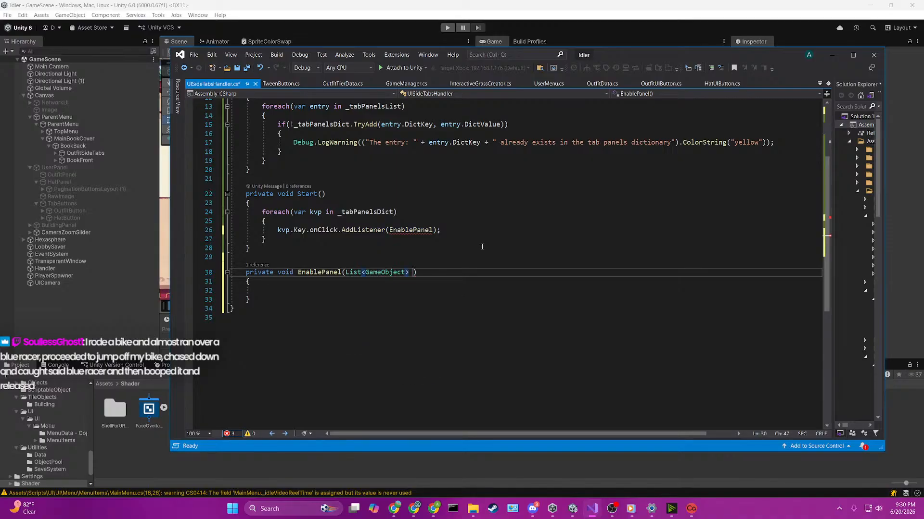
text(anelObjects)
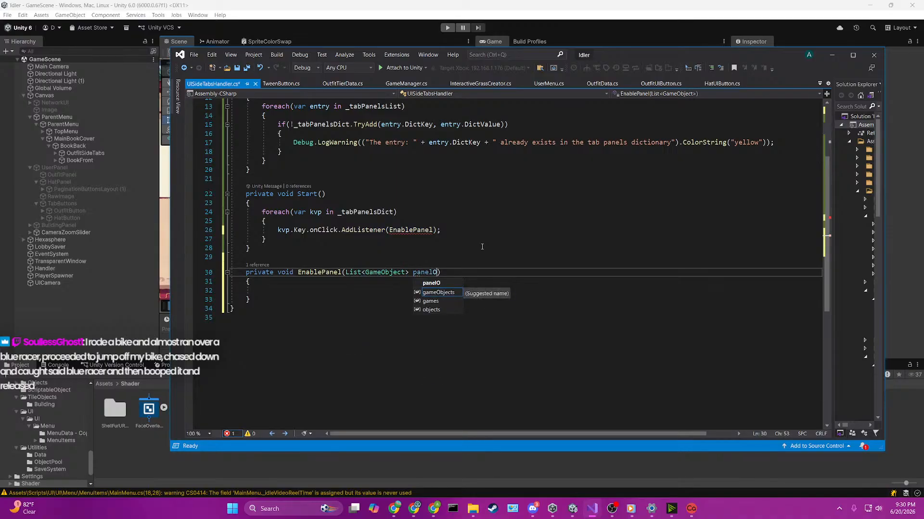
key(Down)
key(Down)
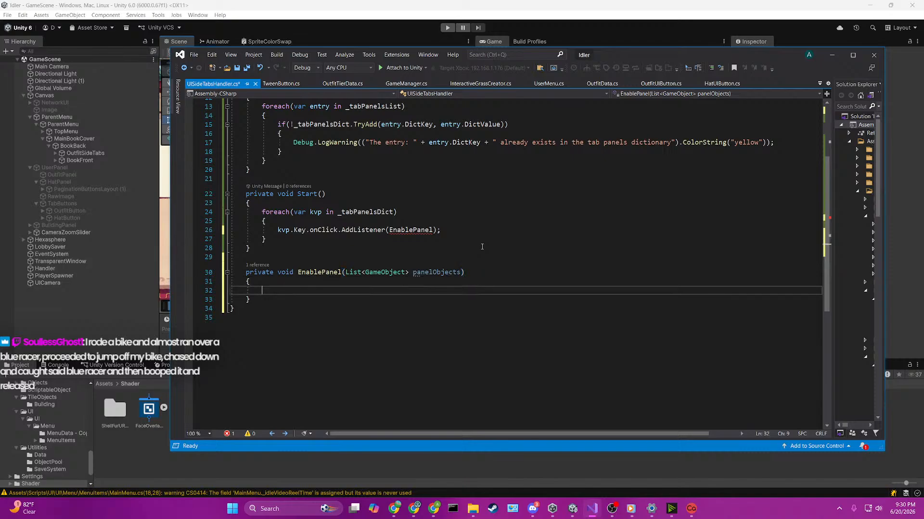
Step: Switch to Unity to inspect the OutfitButton object under TabButtons, and return to the script in Visual Studio
scroll(519, 243, up, 1)
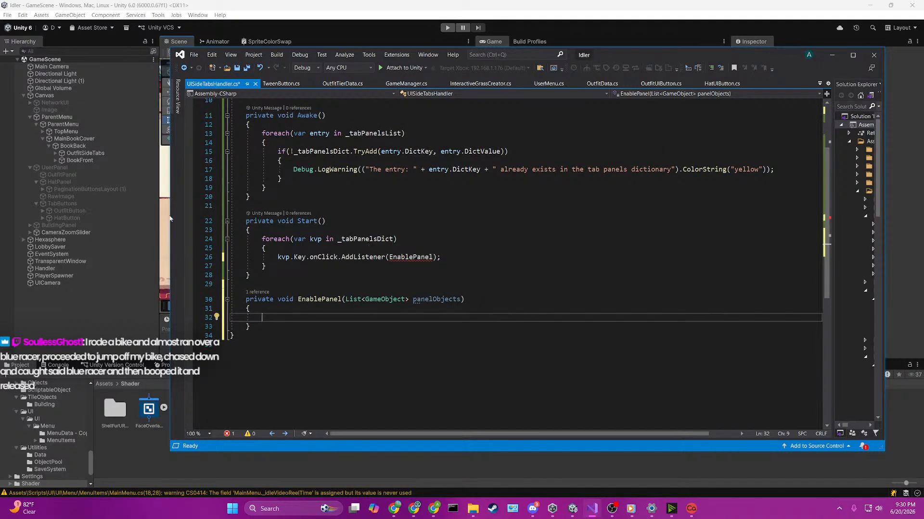
click(148, 295)
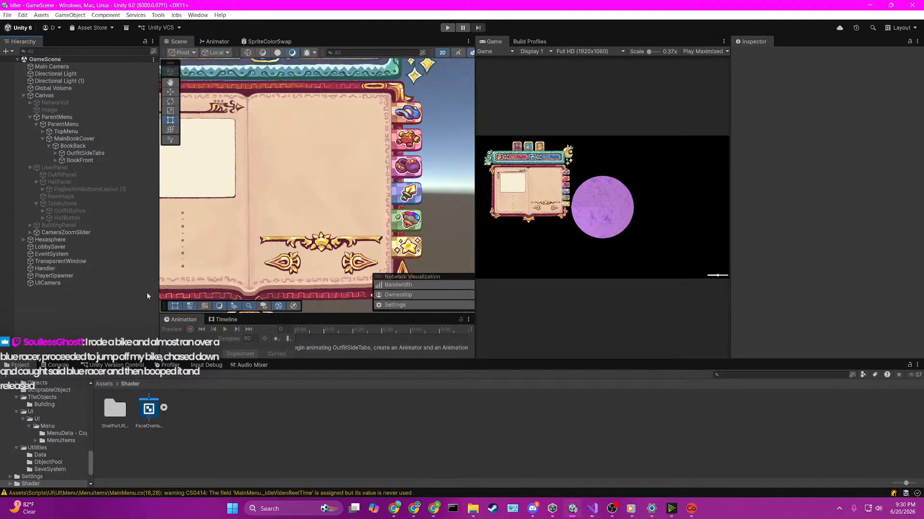
click(111, 211)
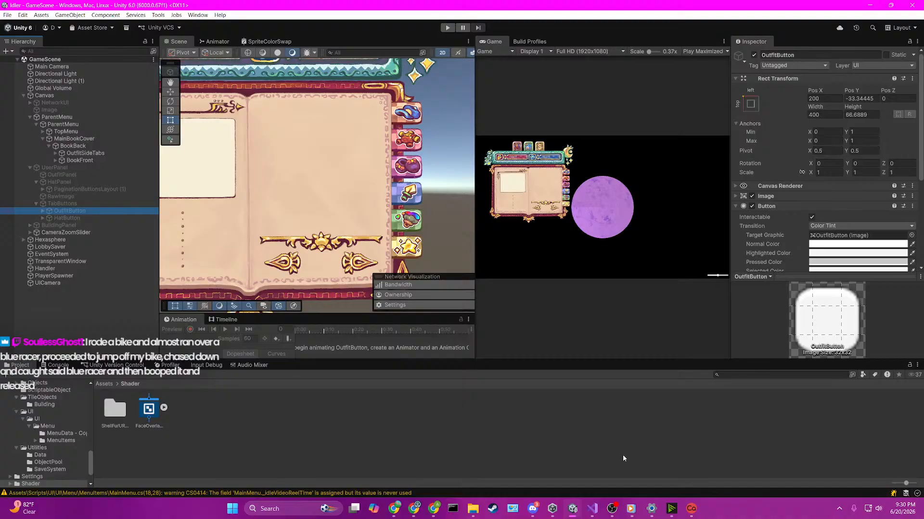
click(594, 514)
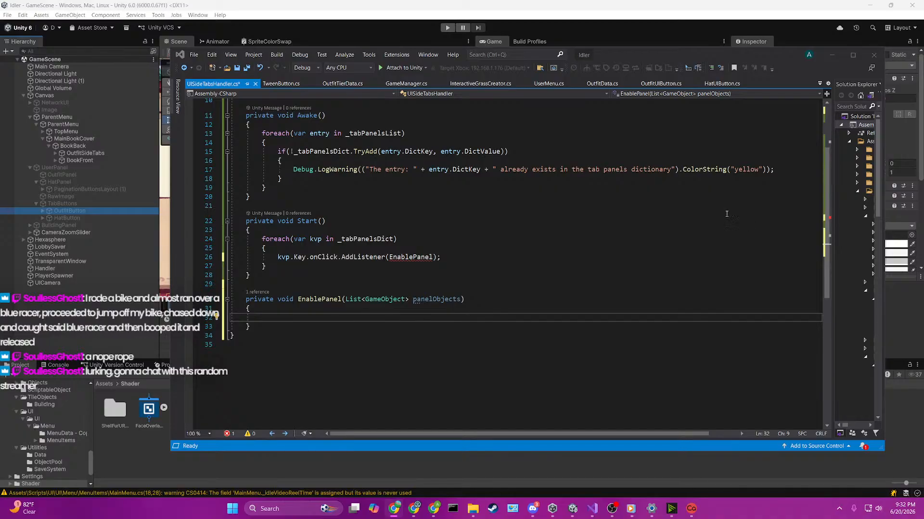
click(726, 197)
click(404, 257)
click(443, 248)
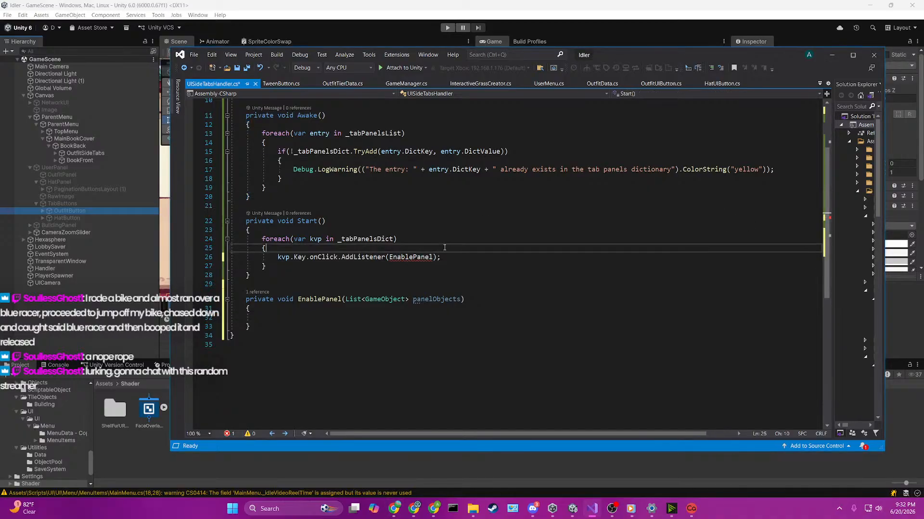
click(437, 239)
click(436, 257)
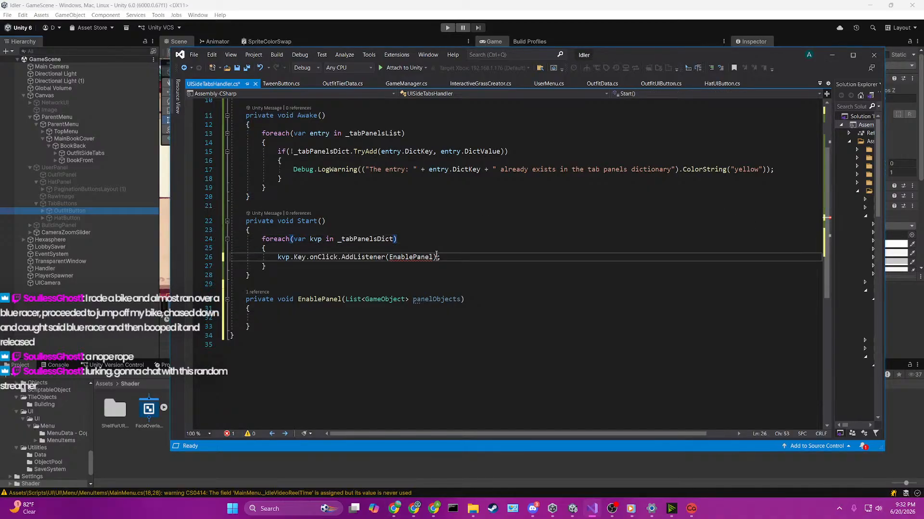
click(526, 207)
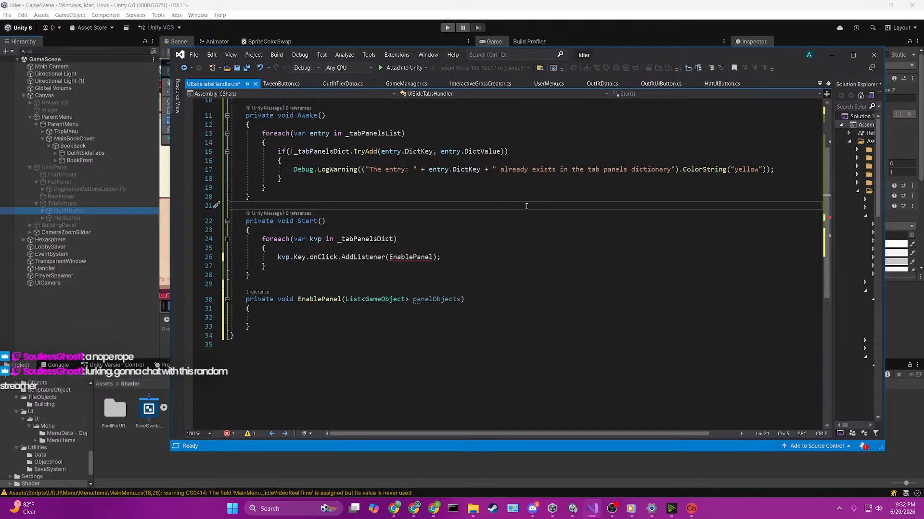
click(443, 283)
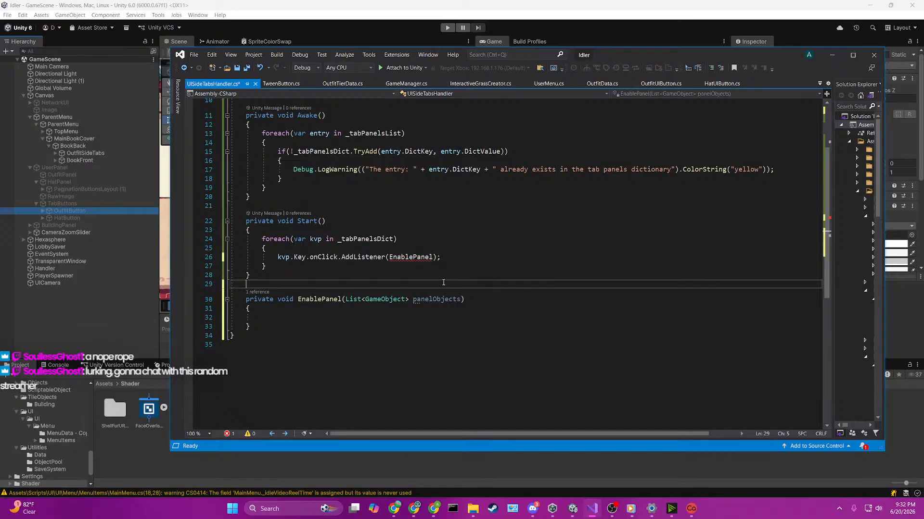
click(418, 248)
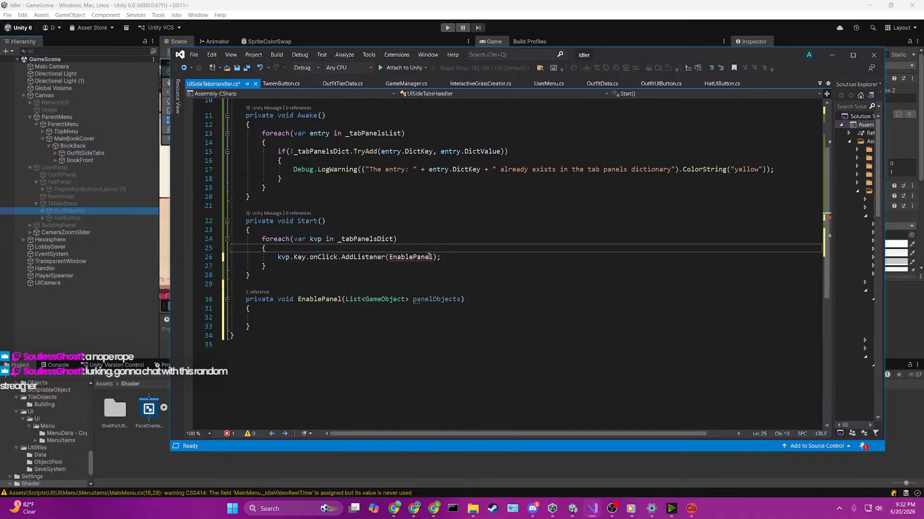
Step: Add an empty method void DisableAllPanels() below the EnablePanel method
click(304, 329)
key(Return)
key(Return)
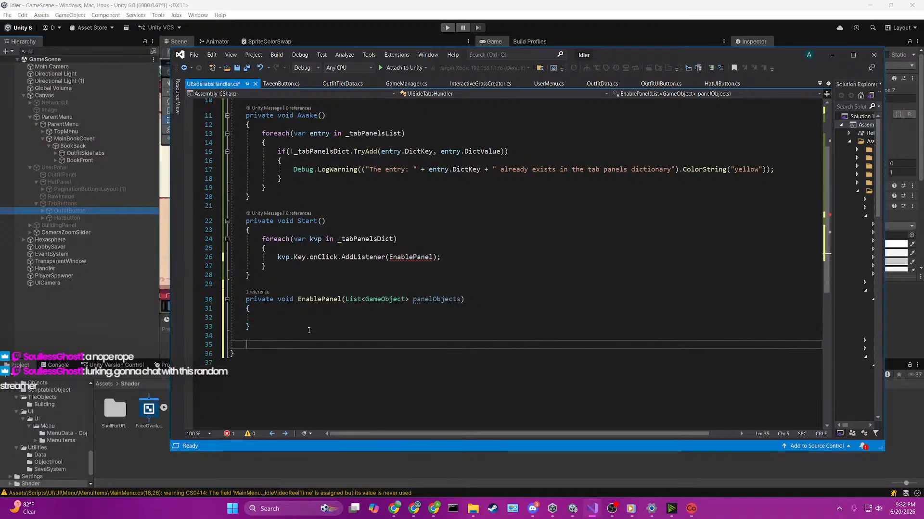
text(void Di)
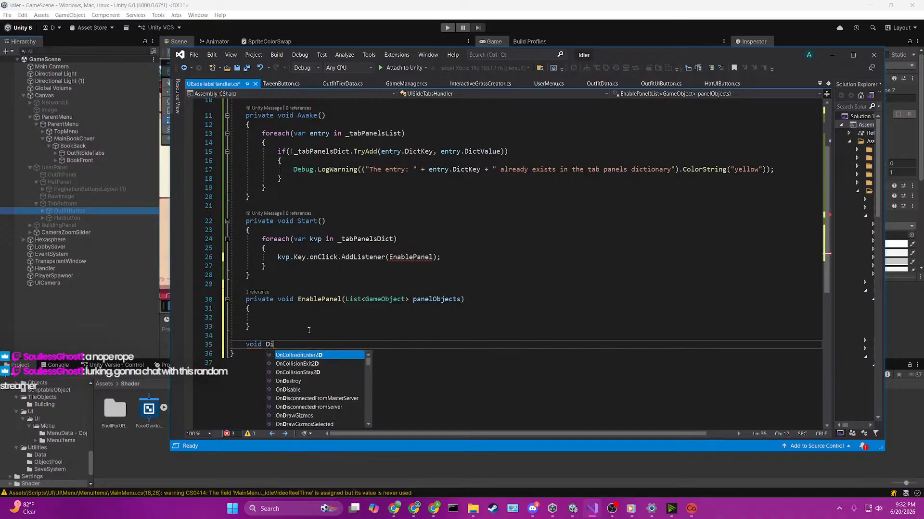
text(sableAllPanels)
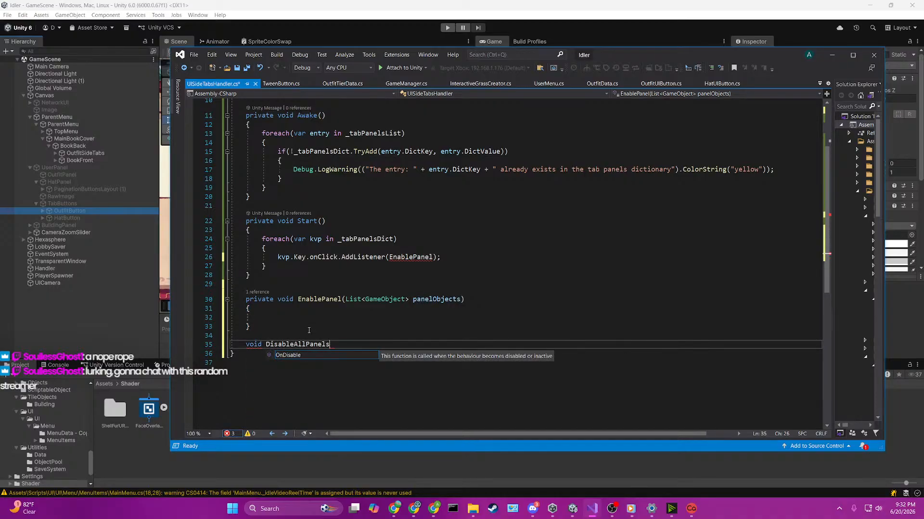
text(())
key(Return)
text({)
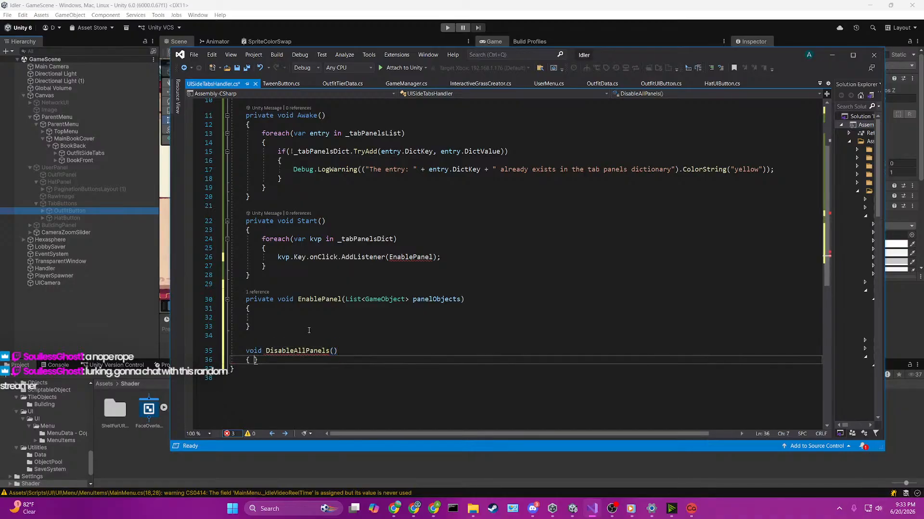
key(Return)
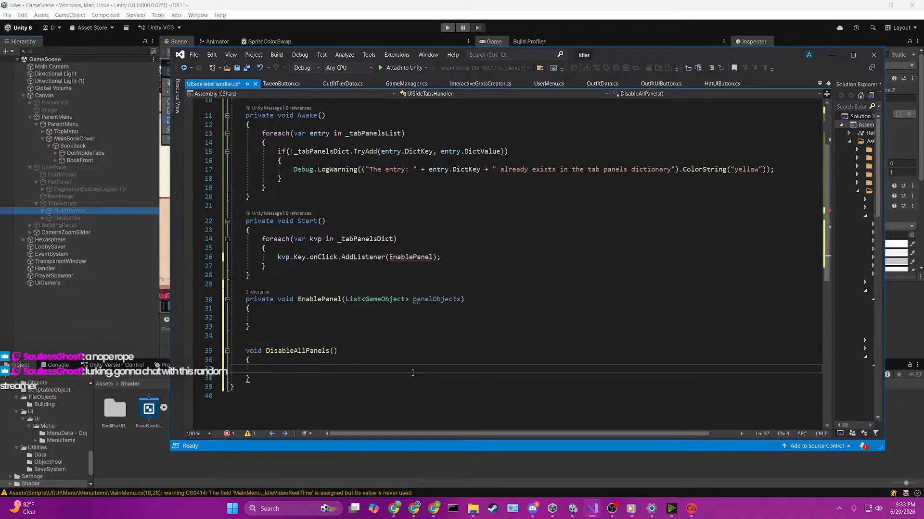
Step: Add a foreach(var kvp in _tabPanelsDict) loop with an empty body inside DisableAllPanels
text(foreach(var )
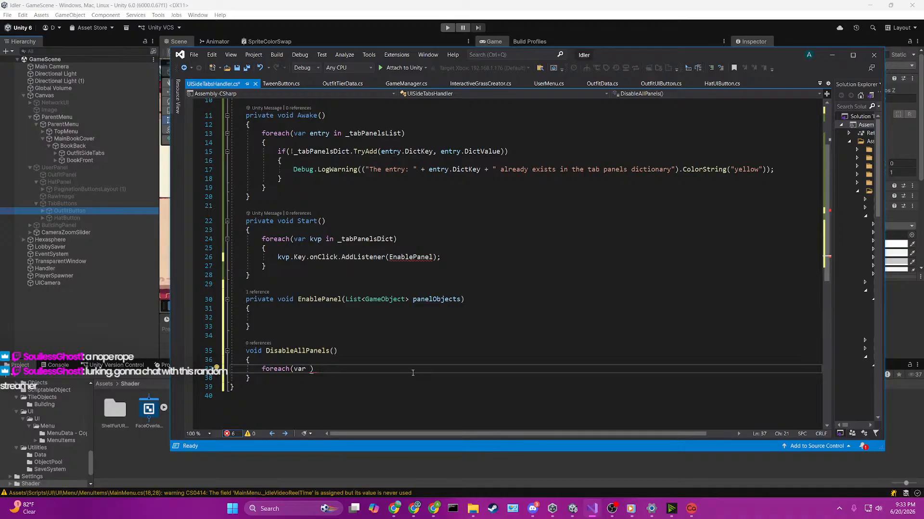
text(kvp in dict)
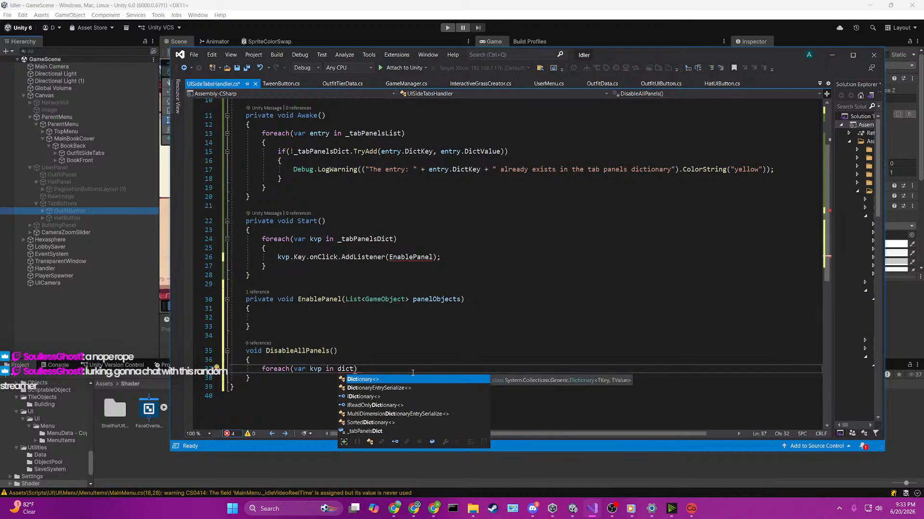
key(Down)
key(Down)
key(Down)
key(Down)
key(Down)
key(Tab)
key(End)
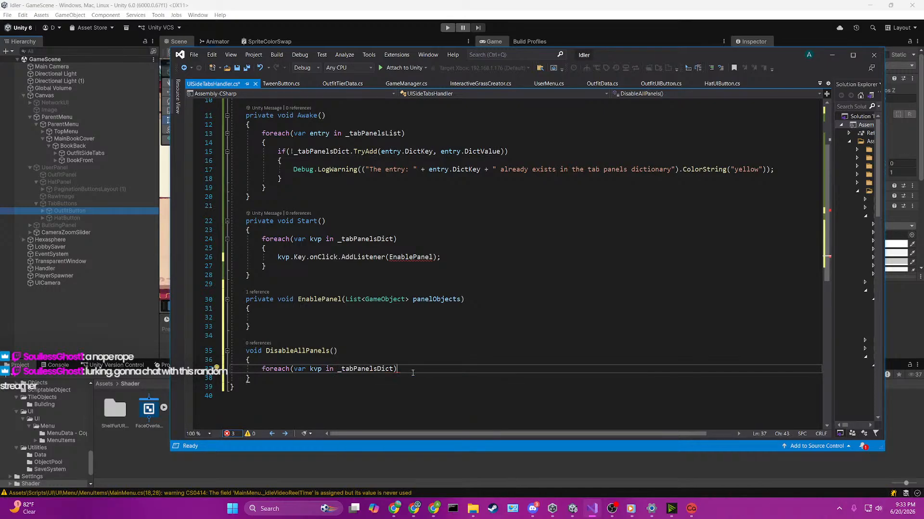
key(Return)
text({)
key(Return)
scroll(413, 373, down, 2)
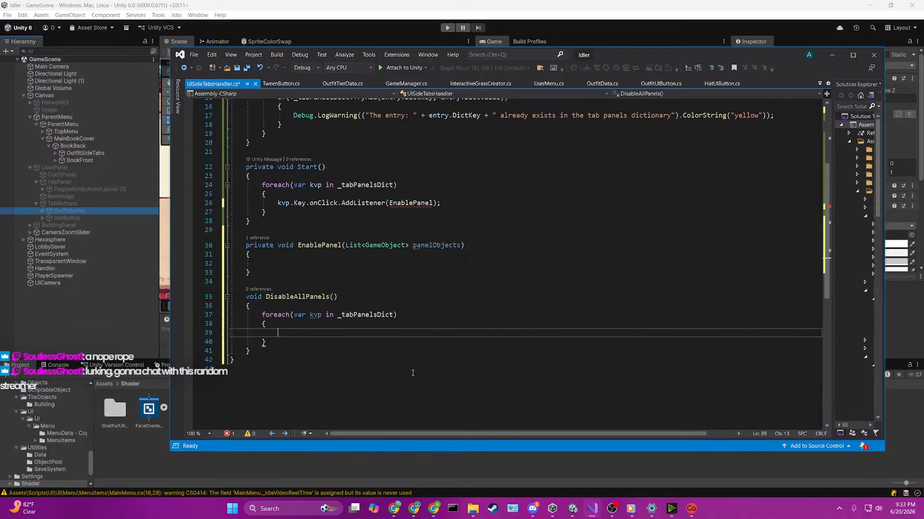
text(kvp.Key.)
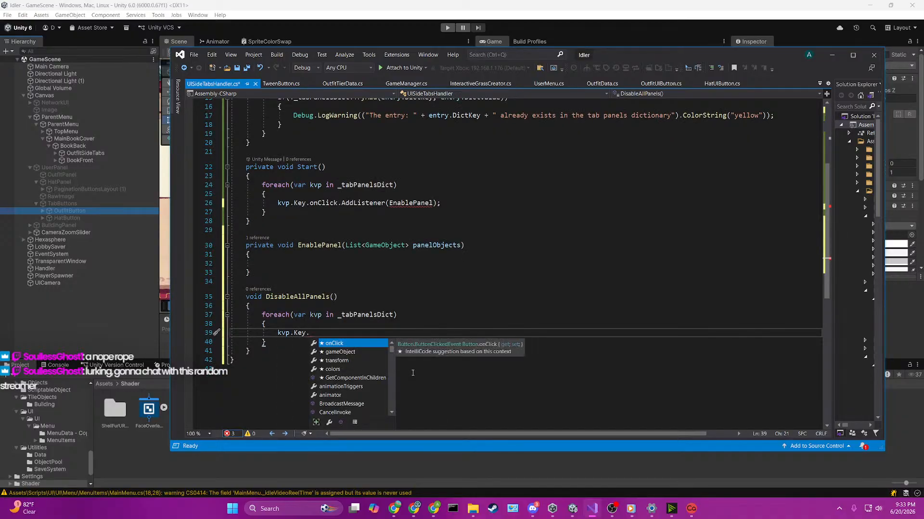
key(BackSpace)
key(BackSpace)
key(BackSpace)
key(BackSpace)
key(BackSpace)
key(BackSpace)
key(BackSpace)
key(BackSpace)
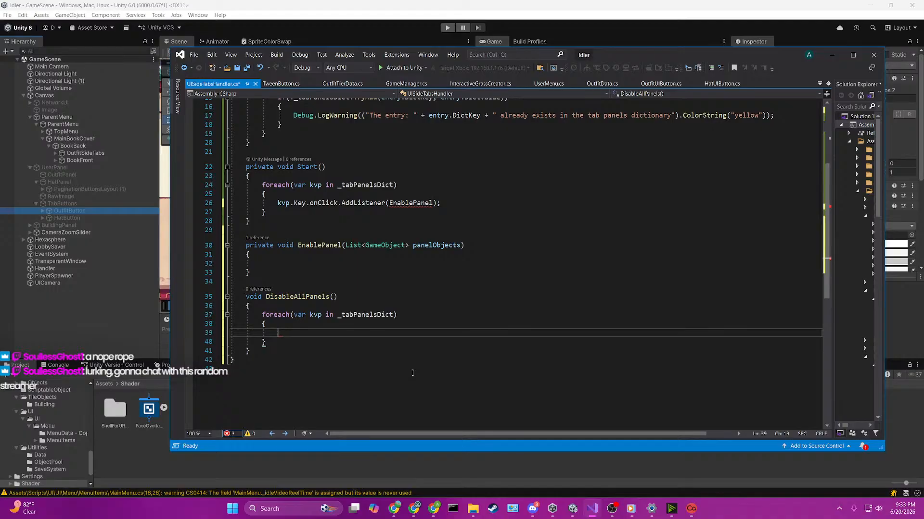
Step: Nest a for(int i = 0; i < kvp.Value.Count; i++) loop with braces inside the foreach loop of DisableAllPanels
text(for)
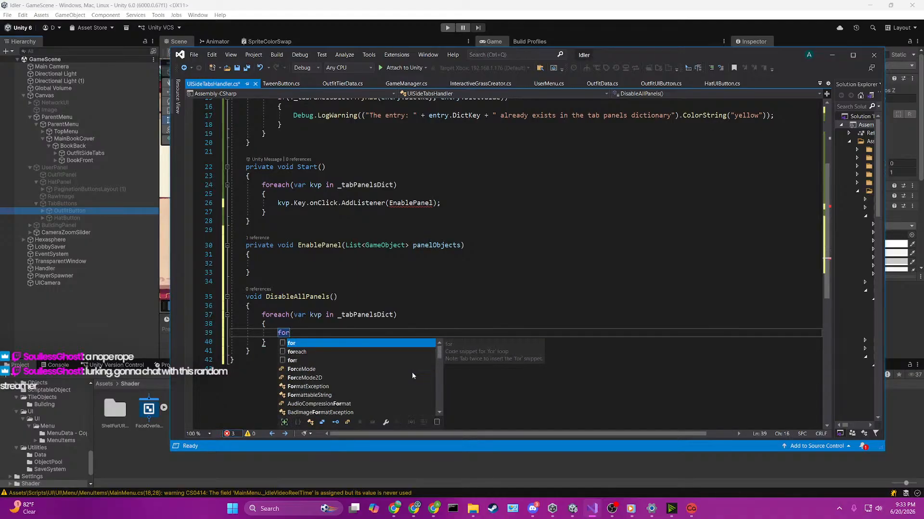
text((int )
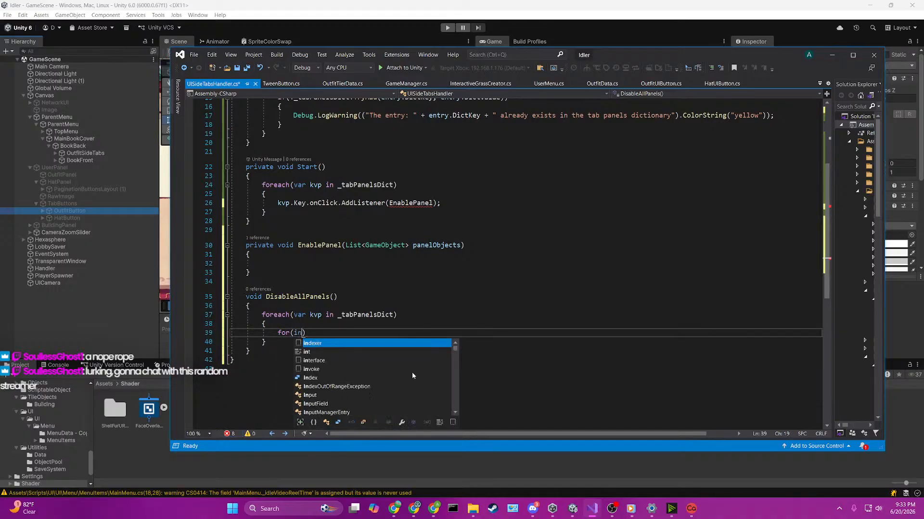
text(i = -;)
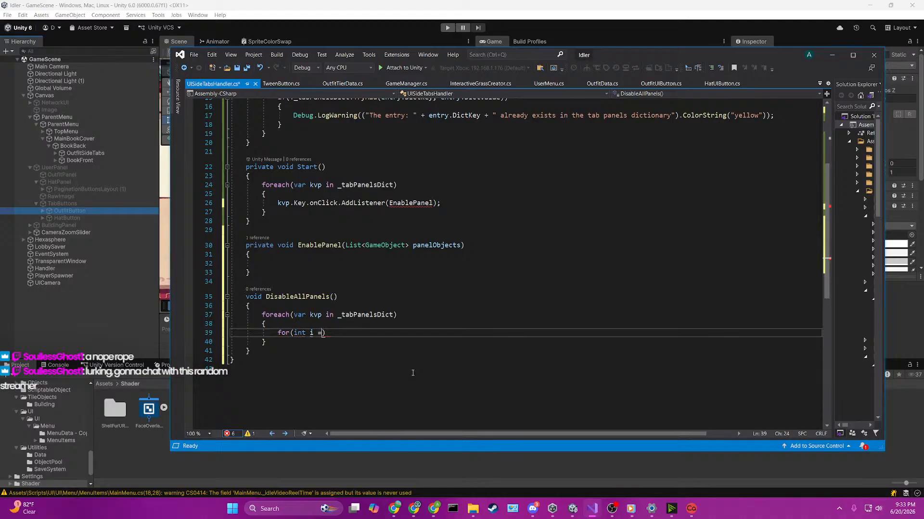
key(BackSpace)
key(BackSpace)
text(0; i < )
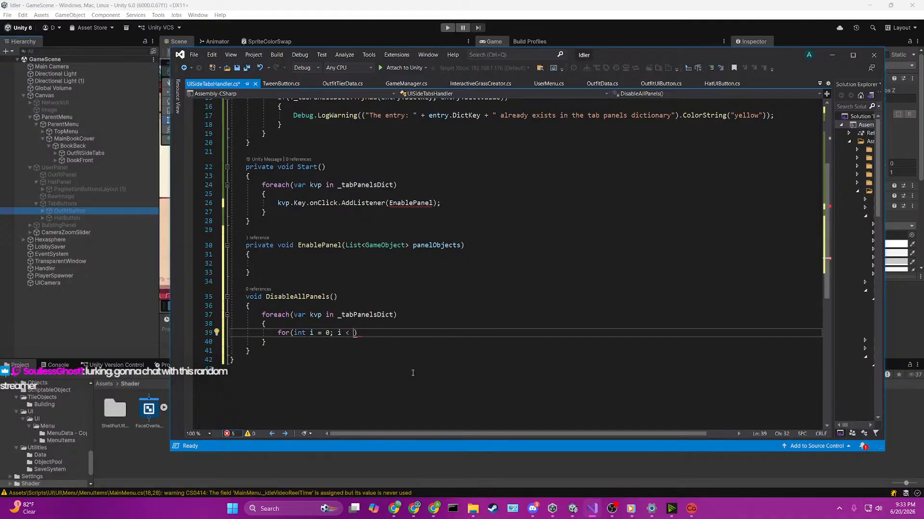
text(kvp.va)
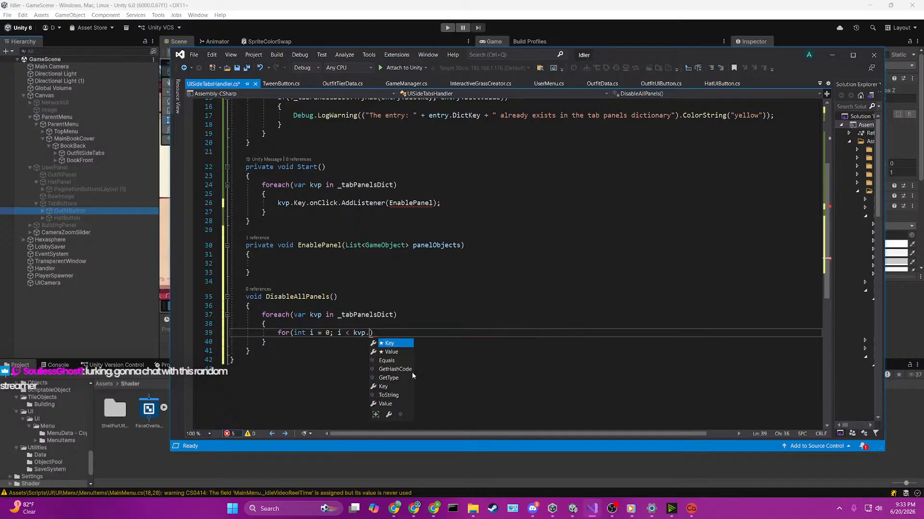
text(lue.Count; i)
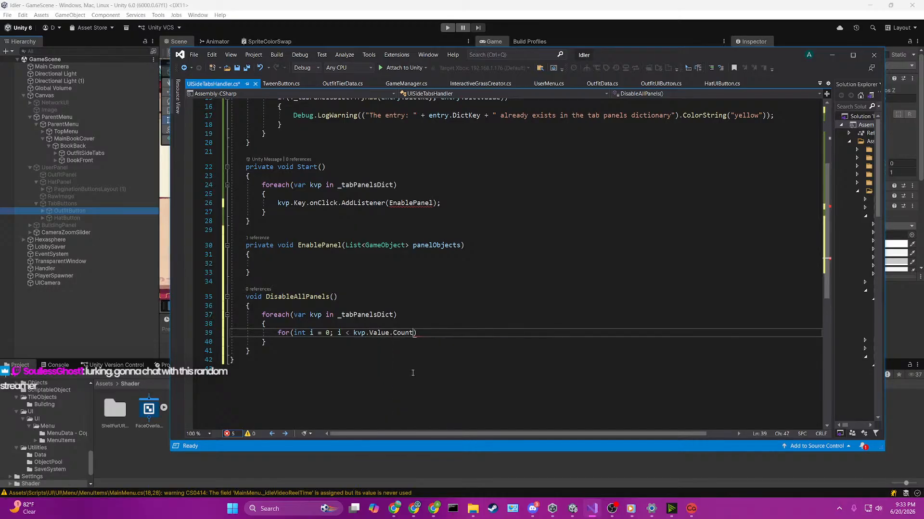
text(++)
key(End)
key(Return)
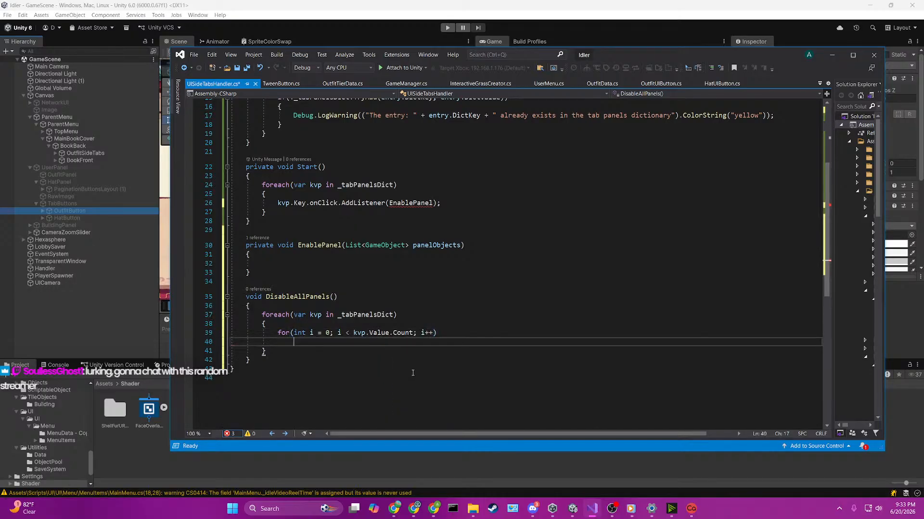
text({)
key(Return)
Step: Write kvp.Value[i].gameObject.SetActive(false); in the inner for loop and save the script
text(kvp)
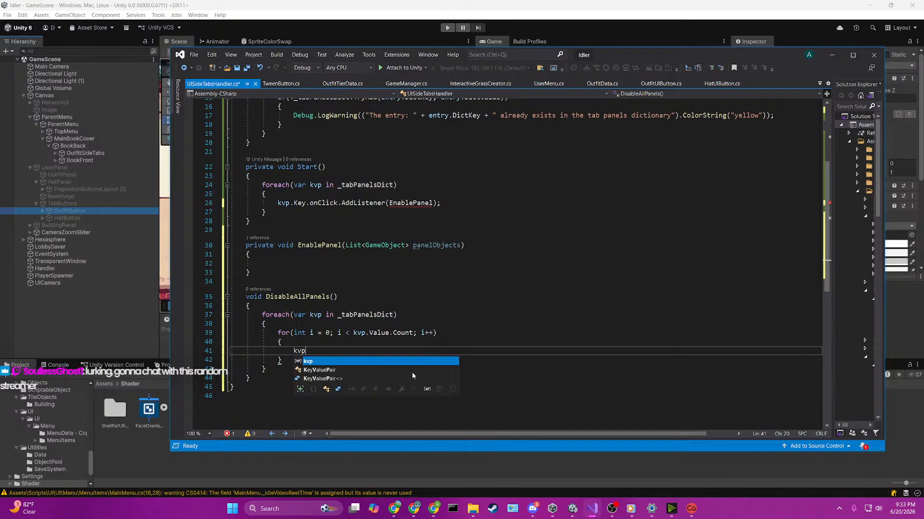
text(.Value[i].)
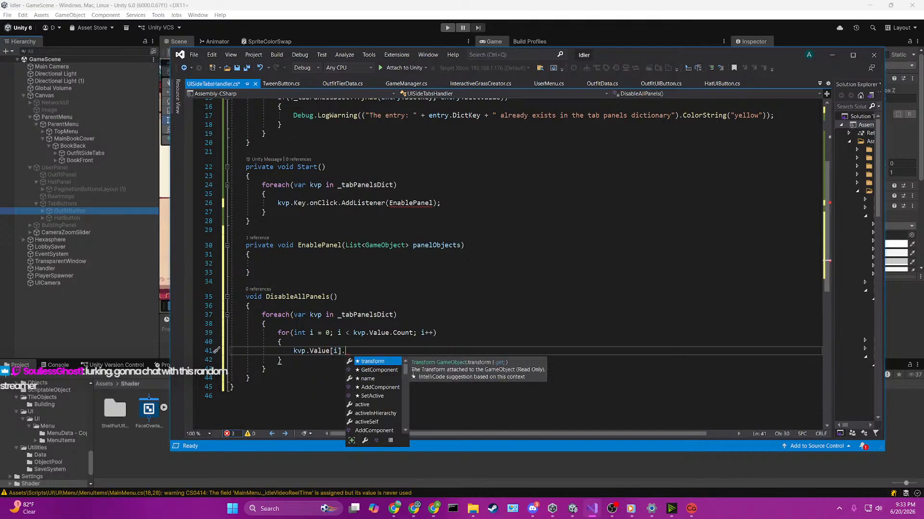
text(gameObject.)
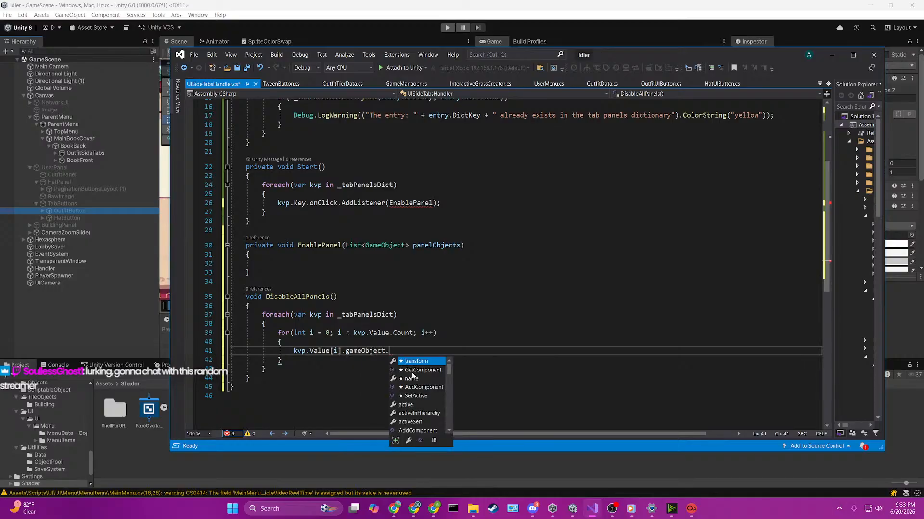
text(SetActive(false);)
key(ctrl+s)
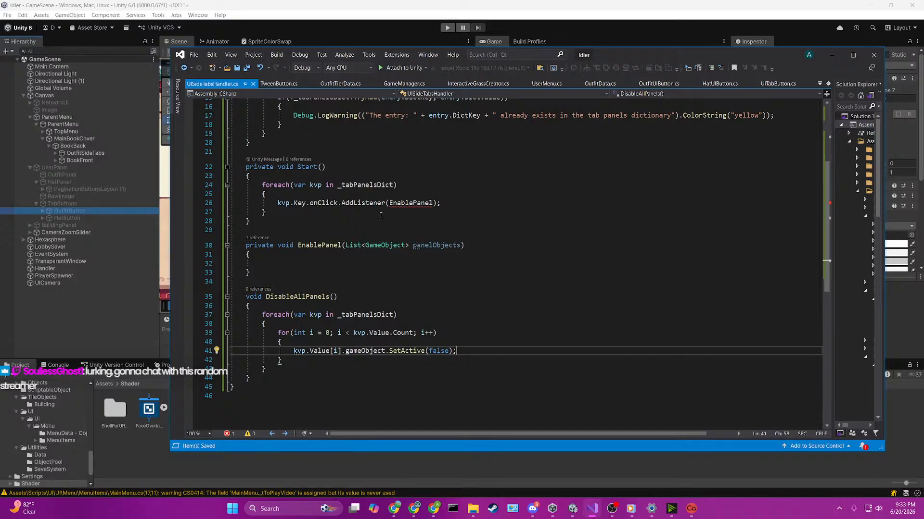
Step: Call DisableAllPanels(); in the EnablePanel body and add an empty line below it
click(337, 264)
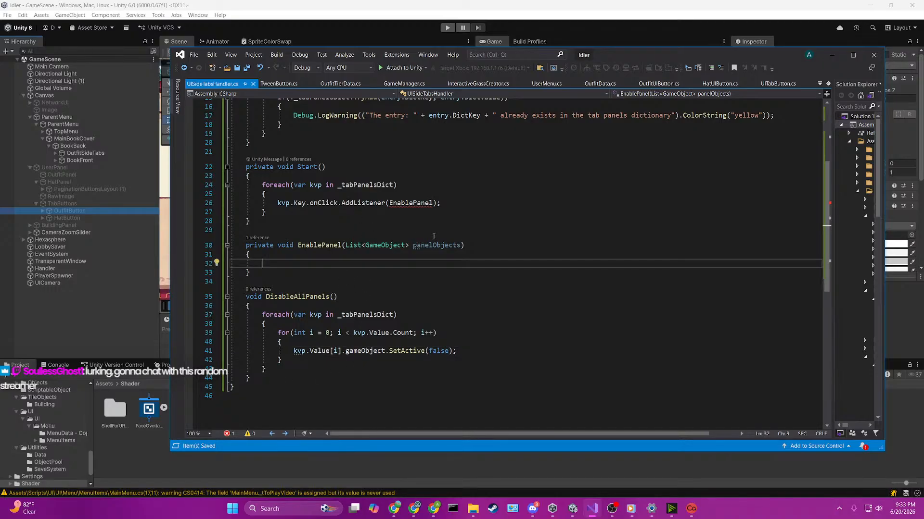
text(DisableAllPanels();)
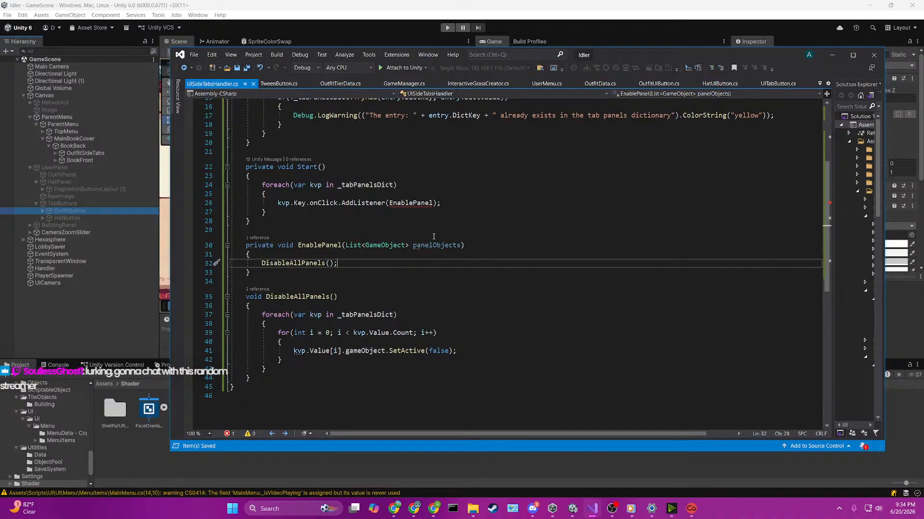
key(Return)
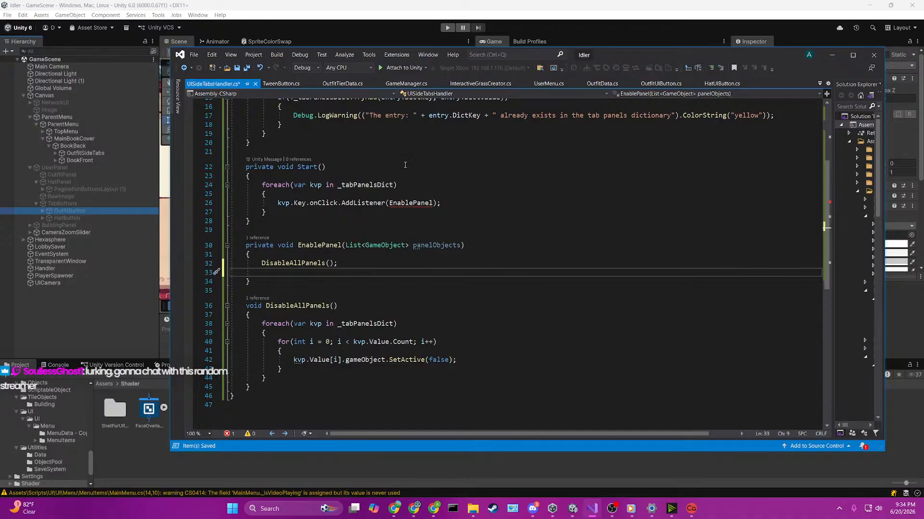
mouse_move(414, 203)
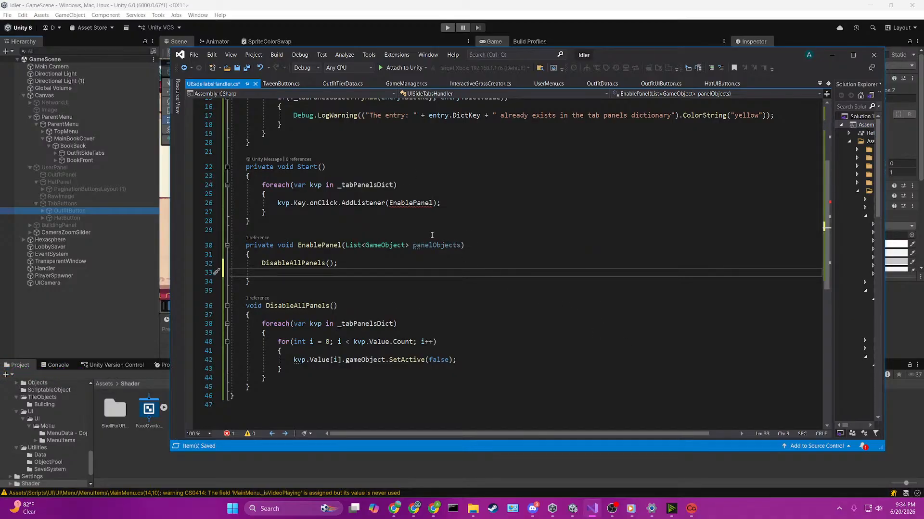
click(428, 246)
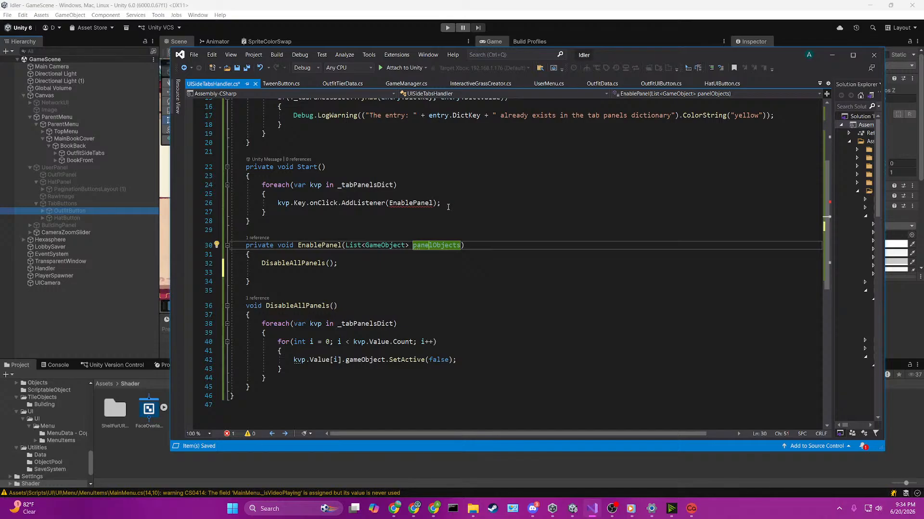
click(328, 271)
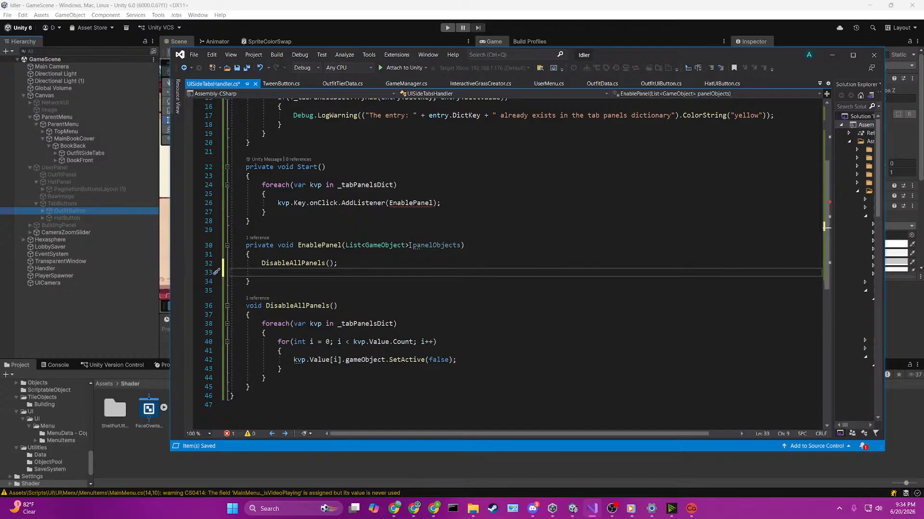
Step: Replace the parameter of EnablePanel with Button tabButton
drag(409, 246, 345, 246)
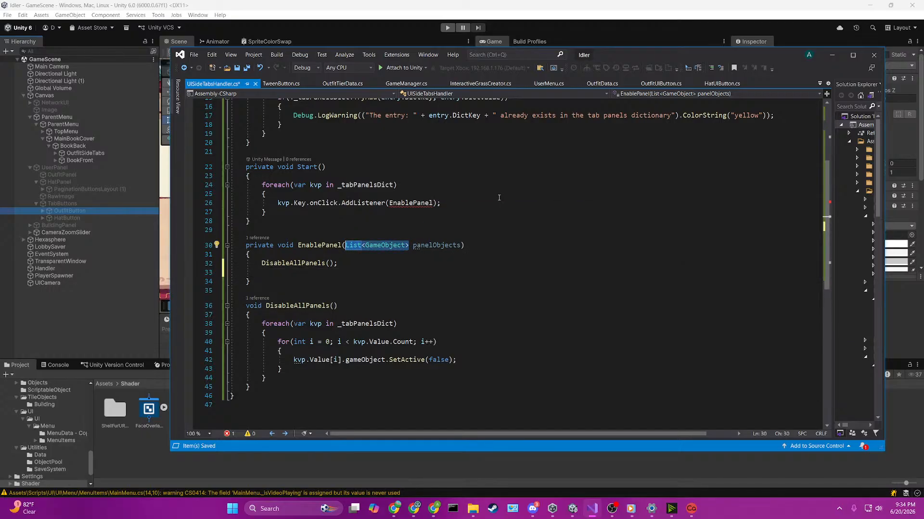
text(Button)
key(Escape)
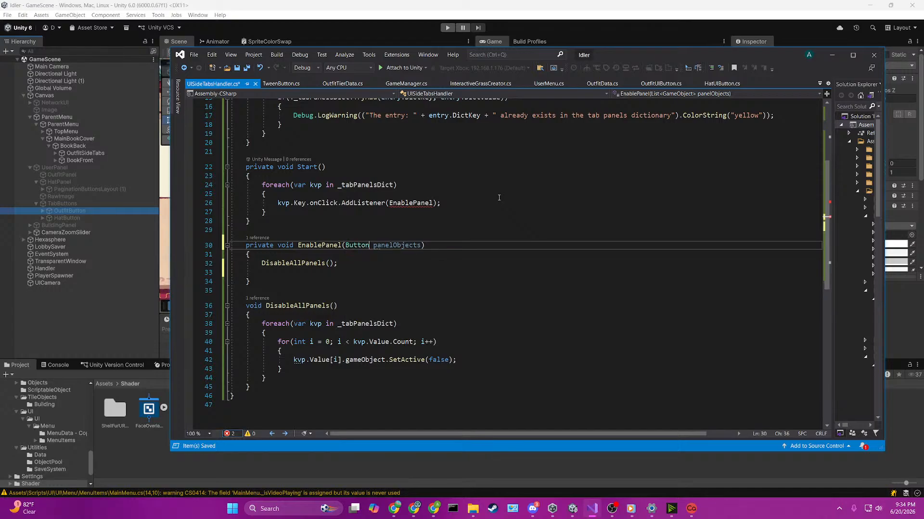
double_click(416, 245)
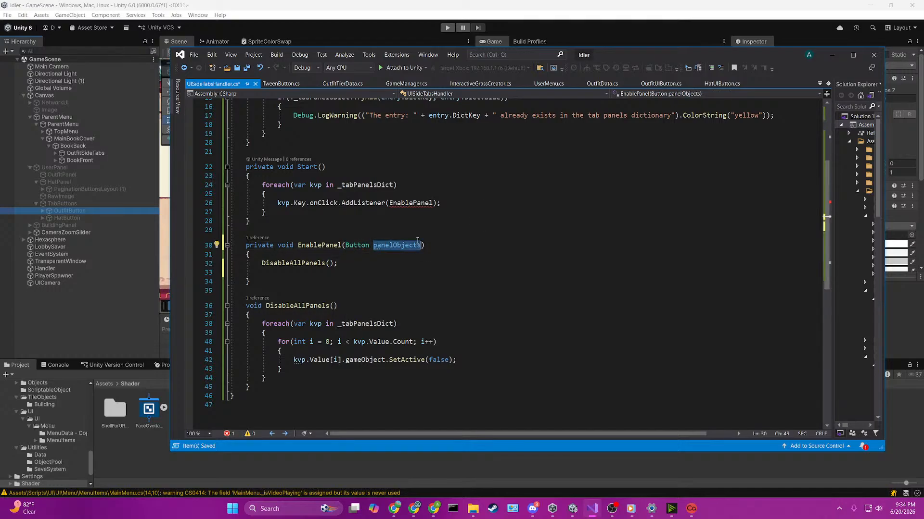
key(BackSpace)
text(tabButton))
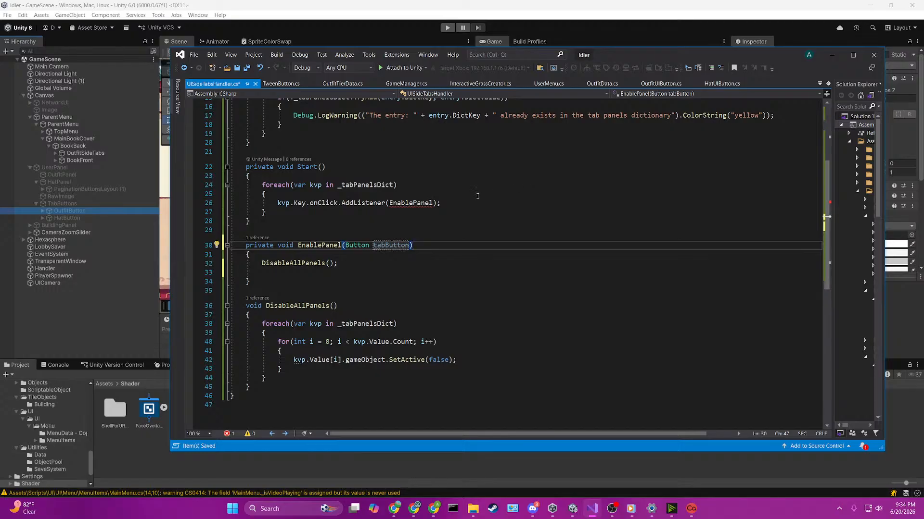
Step: Try to pass EnablePanel to AddListener in Start through a lambda written as (kvp.Key) => EnablePanel
click(409, 195)
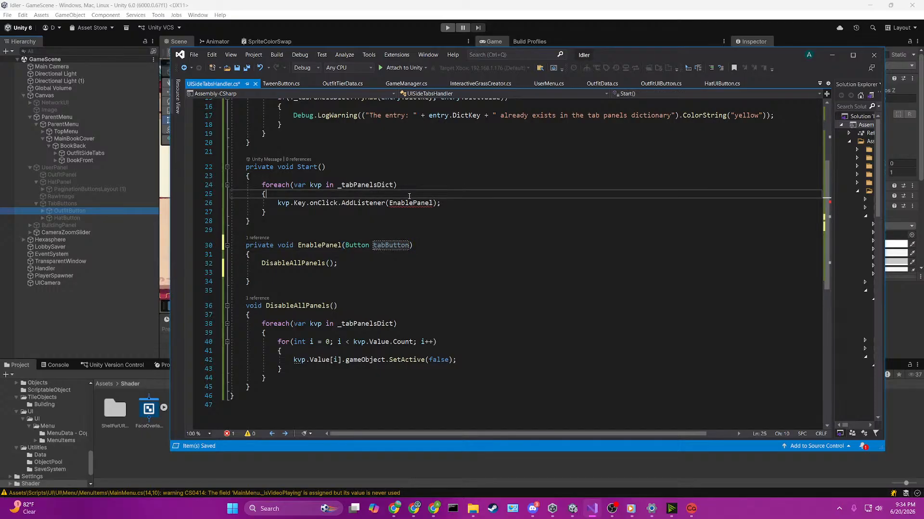
click(390, 203)
text(( )
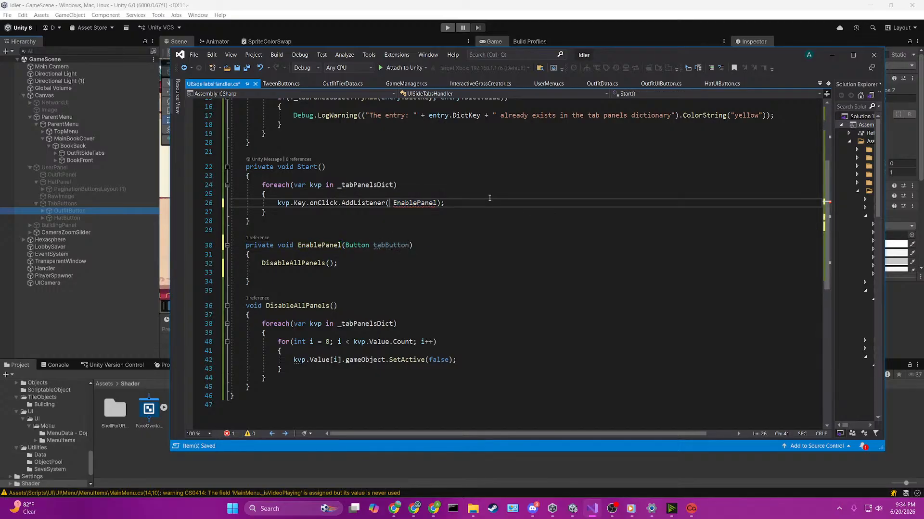
text(tabbu)
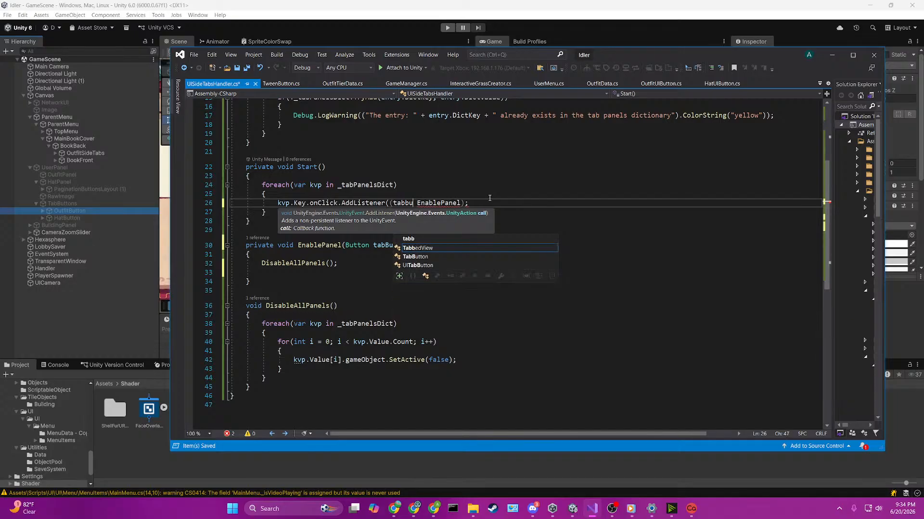
key(BackSpace)
key(BackSpace)
key(BackSpace)
key(BackSpace)
key(BackSpace)
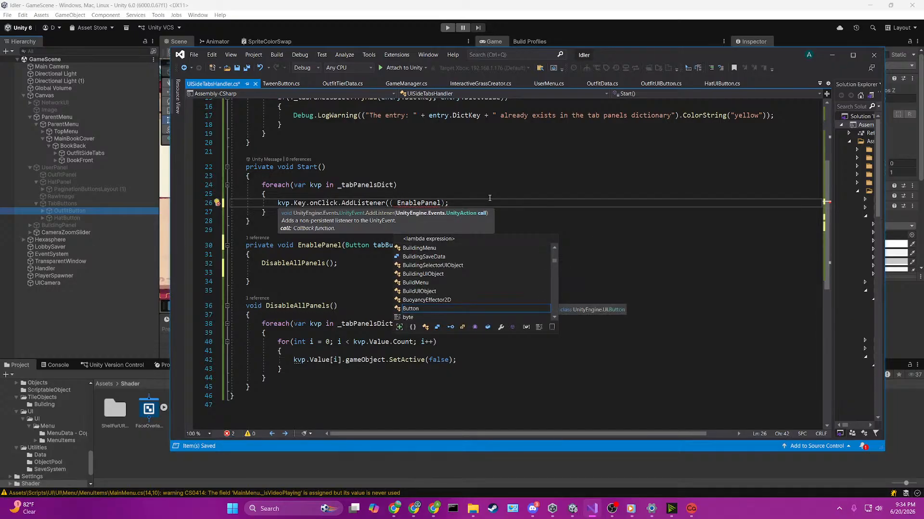
text(kvp.Key)
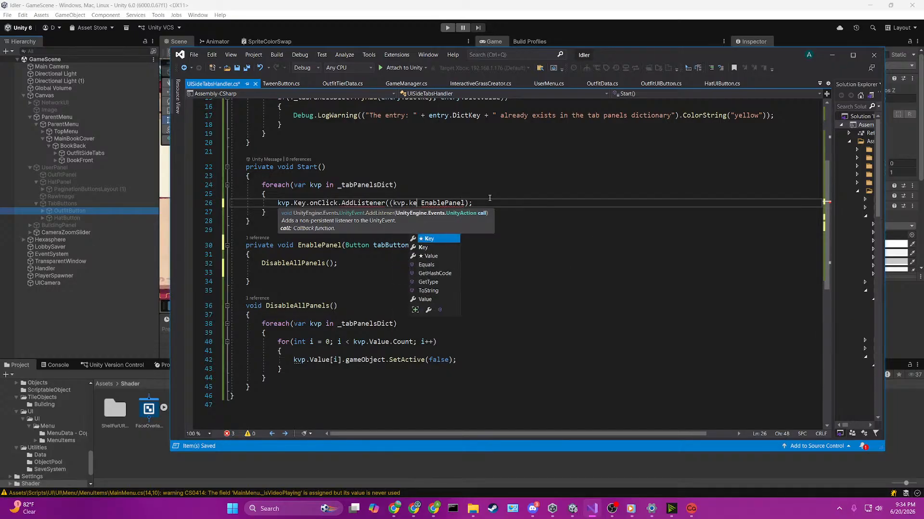
text() )
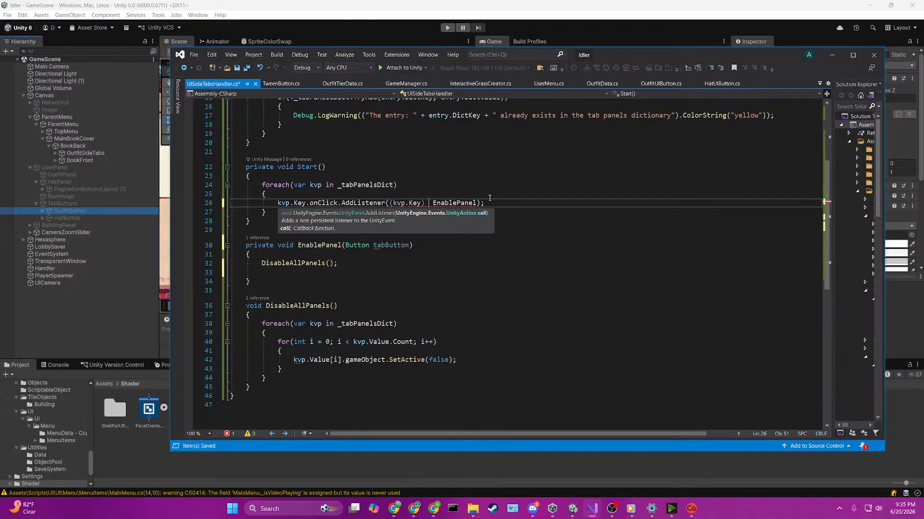
text(=>)
key(Delete)
key(Right)
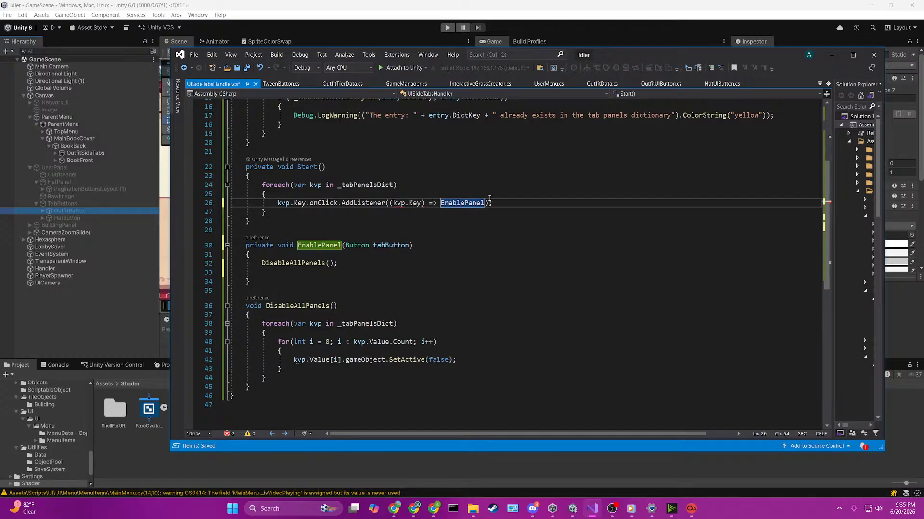
Step: Remove the kvp.Key lambda text in front of EnablePanel in the AddListener call
key(Left)
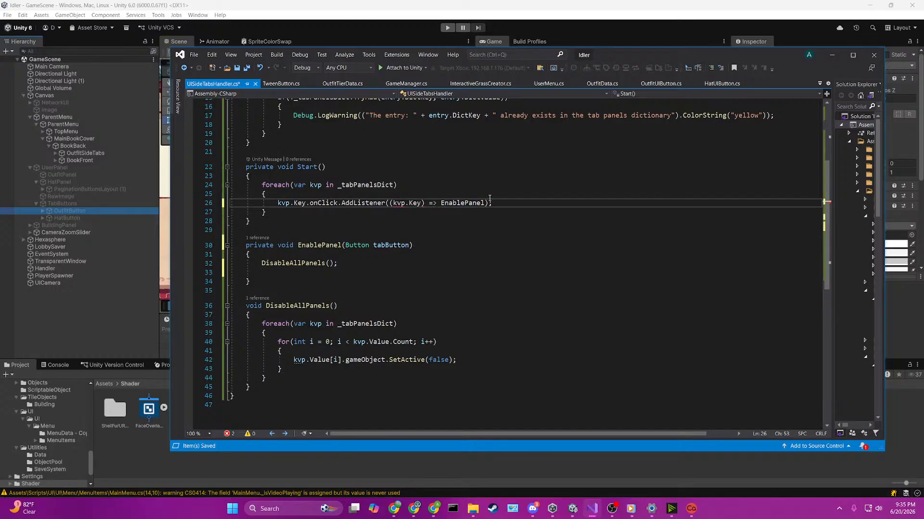
key(Left)
key(Left)
key(Left)
key(Left)
key(BackSpace)
key(BackSpace)
key(BackSpace)
key(BackSpace)
key(BackSpace)
key(BackSpace)
key(BackSpace)
key(BackSpace)
key(Delete)
key(Delete)
key(Delete)
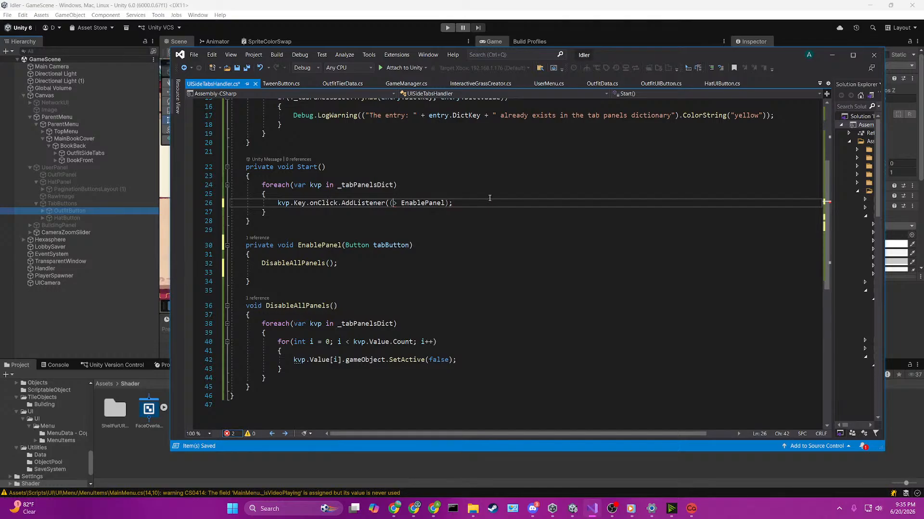
Step: Turn the AddListener argument into a delegate whose body calls EnablePanel(kvp.Key)
text(delegate {)
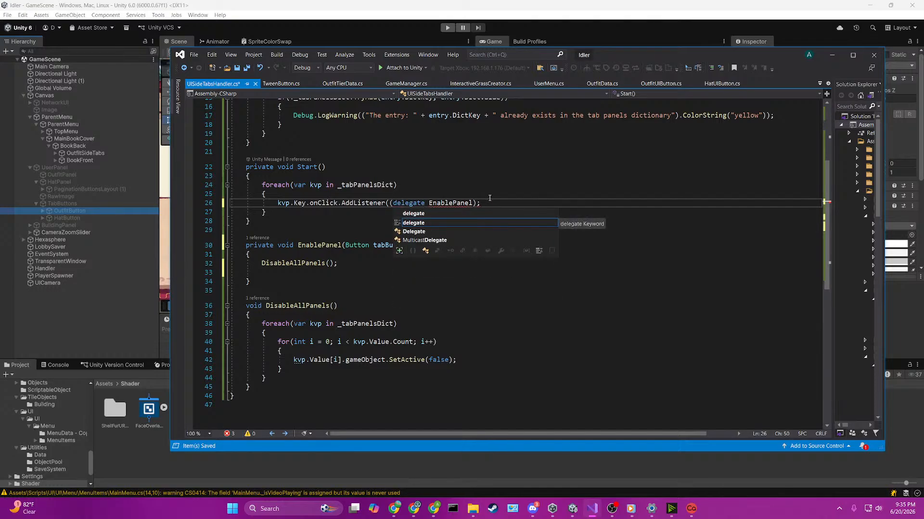
key(Right)
key(Right)
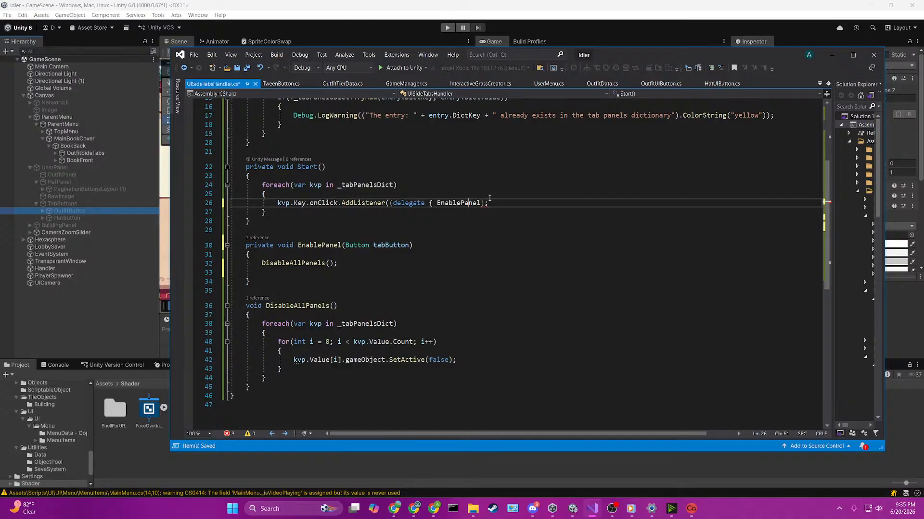
key(Right)
key(Right)
key(Right)
text(())
text(kvp.Key)
key(Right)
key(Right)
Step: Close the delegate body after EnablePanel(kvp.Key) with a semicolon and brace, and close the AddListener statement
text();)
key(Left)
key(BackSpace)
key(BackSpace)
text(}))
text(;)
key(Right)
key(Right)
key(BackSpace)
text(); })))
key(Left)
key(Left)
key(BackSpace)
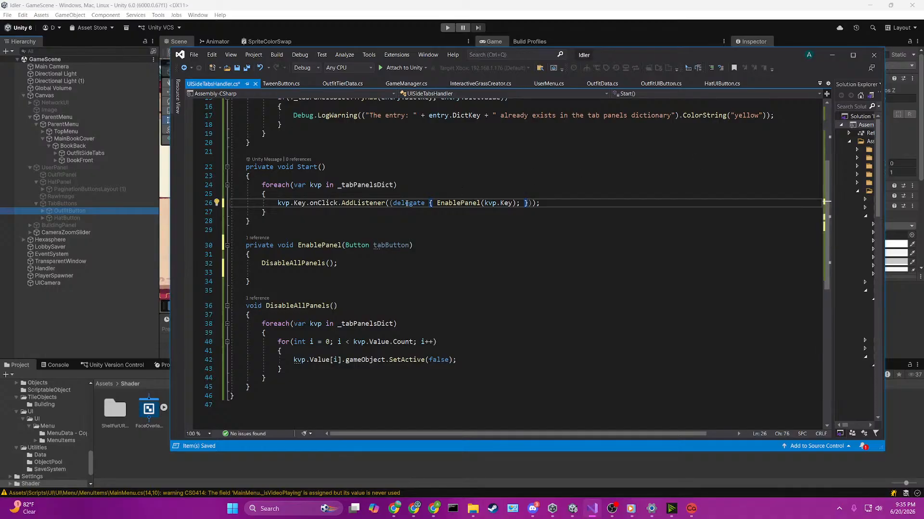
Step: Remove the extra pair of parentheses around the delegate in the AddListener call and save the script
click(390, 205)
key(BackSpace)
click(531, 203)
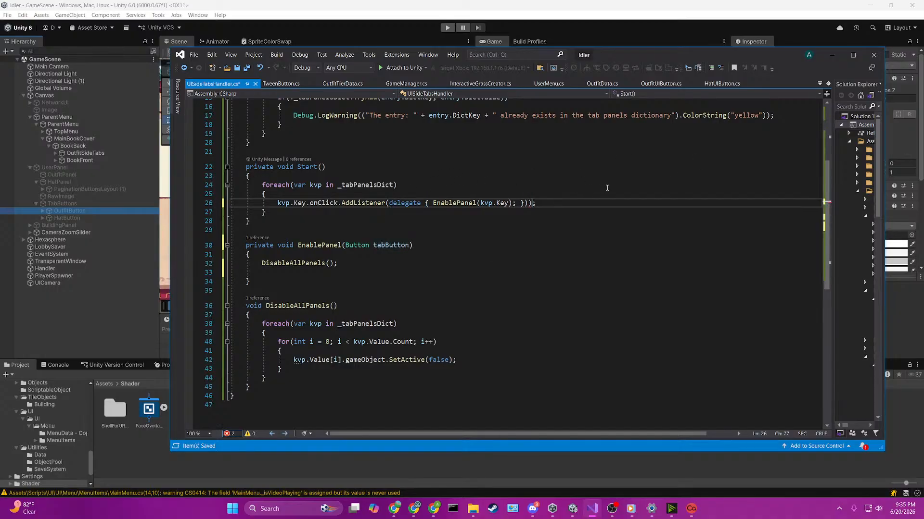
key(BackSpace)
click(602, 142)
key(ctrl+s)
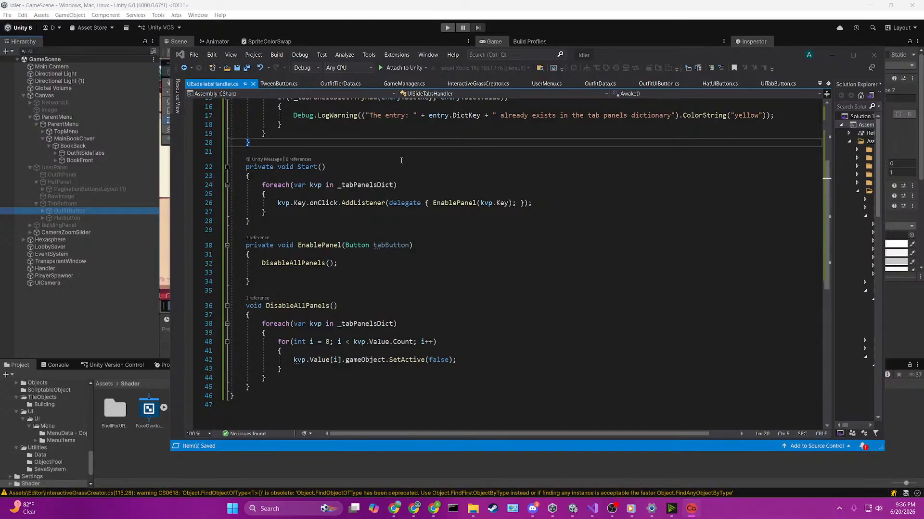
Step: Write a _tabPanelsDict.TryGetValue call with tabButton as the key below DisableAllPanels(); in EnablePanel
scroll(589, 239, up, 2)
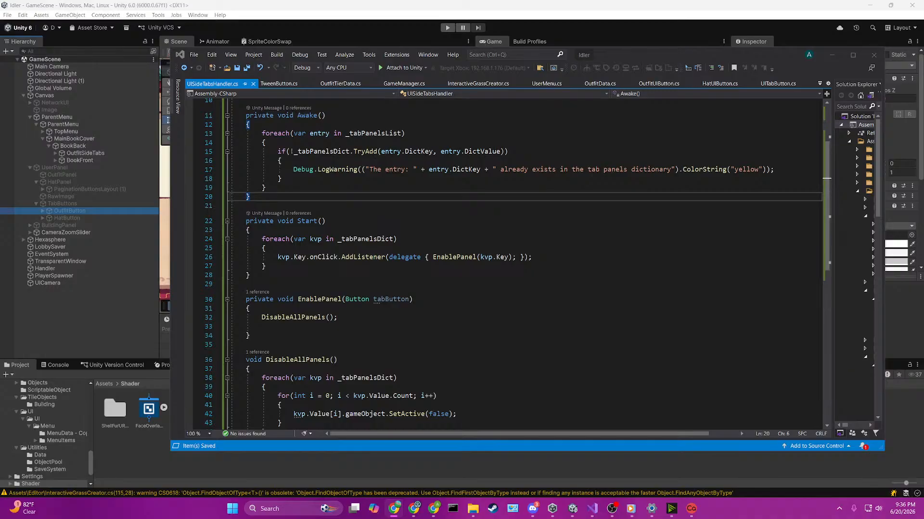
click(368, 326)
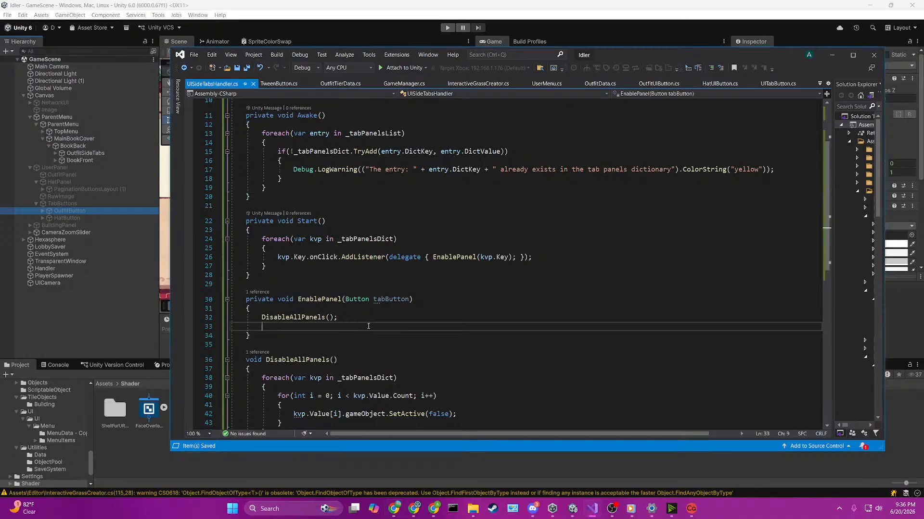
scroll(545, 297, down, 2)
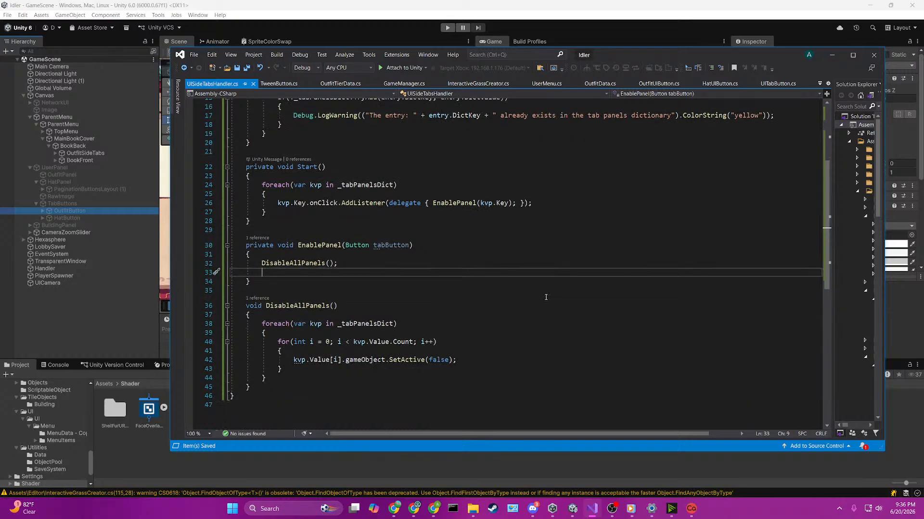
scroll(545, 297, up, 1)
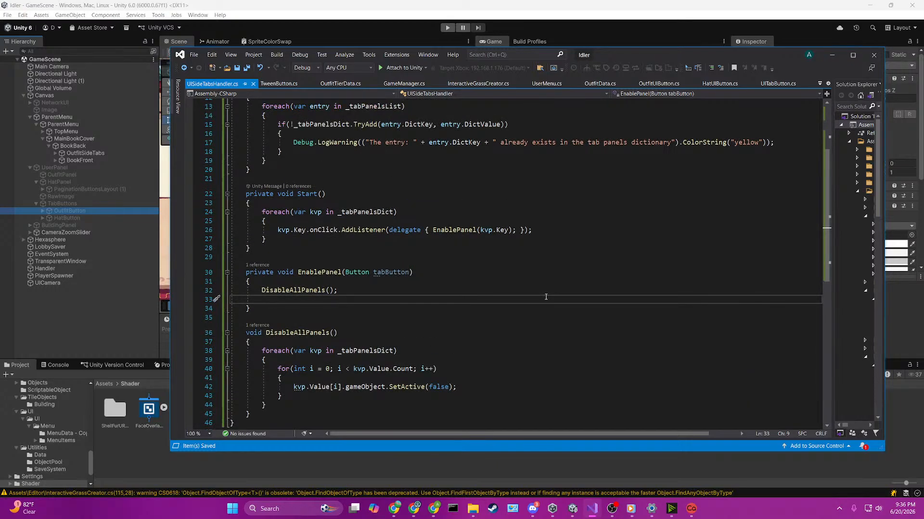
text(try)
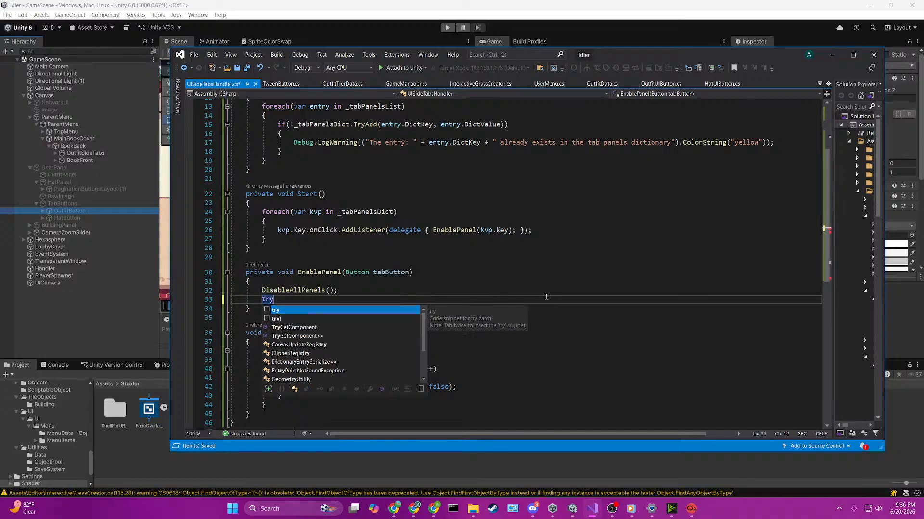
key(BackSpace)
key(BackSpace)
key(BackSpace)
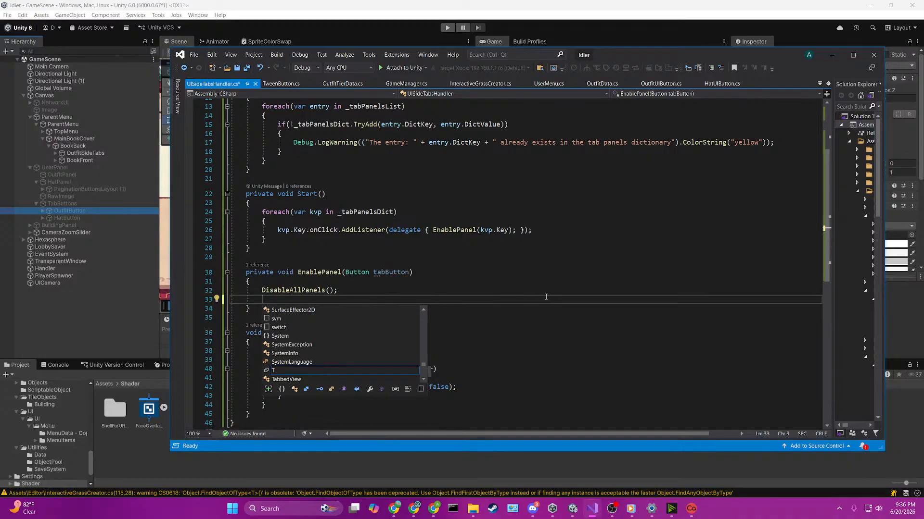
text(_tabPanelsDict.t)
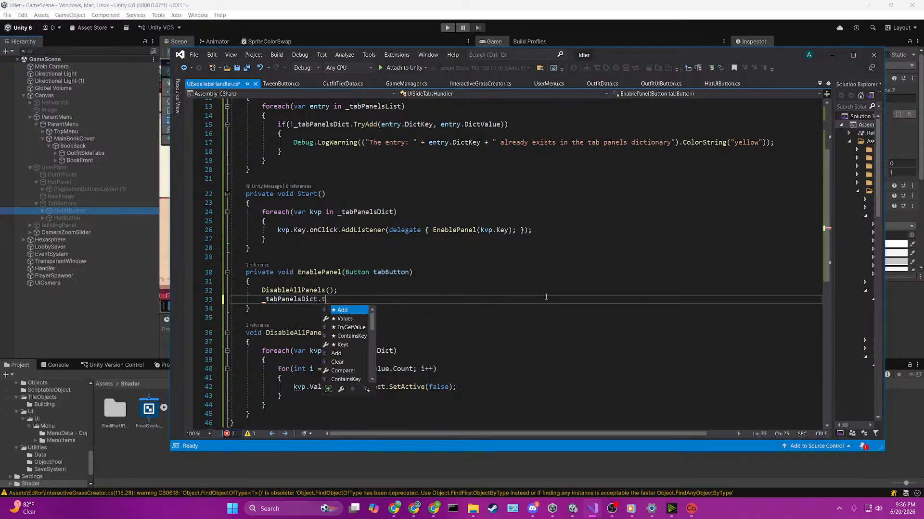
text(ryGetValue)
key(Tab)
text(()
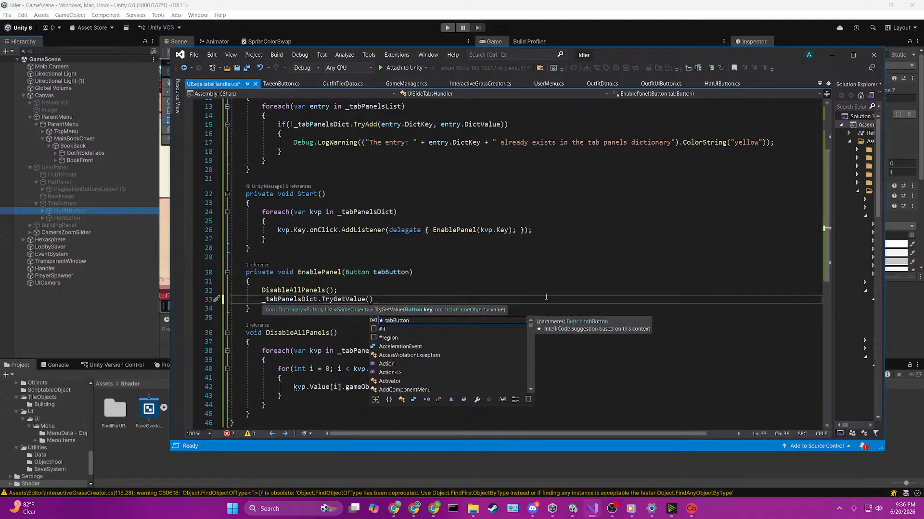
text(tab)
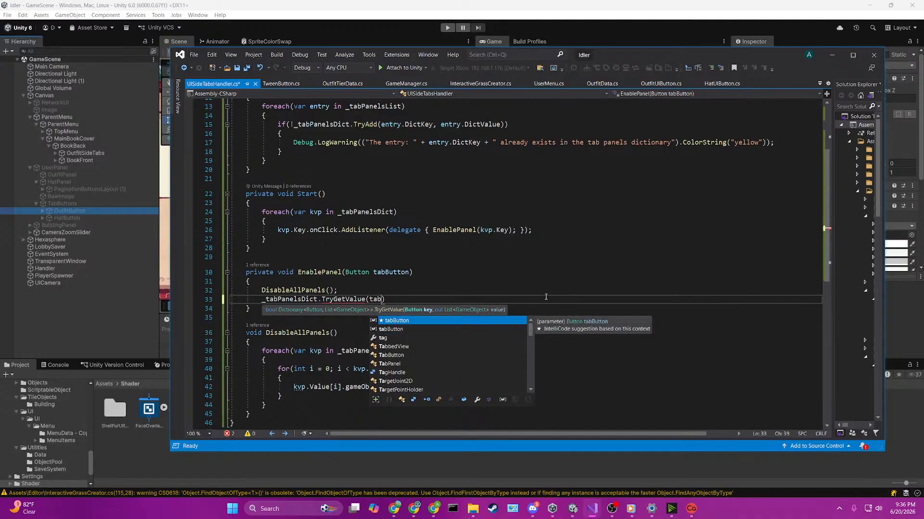
key(Tab)
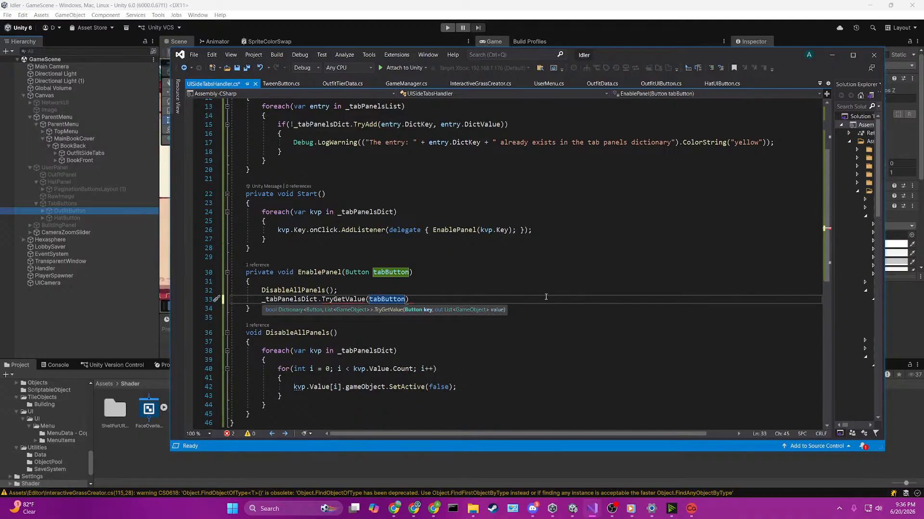
Step: Add out List<GameObject> panelObjects as the second TryGetValue argument, end the statement and start a new line
text(, out )
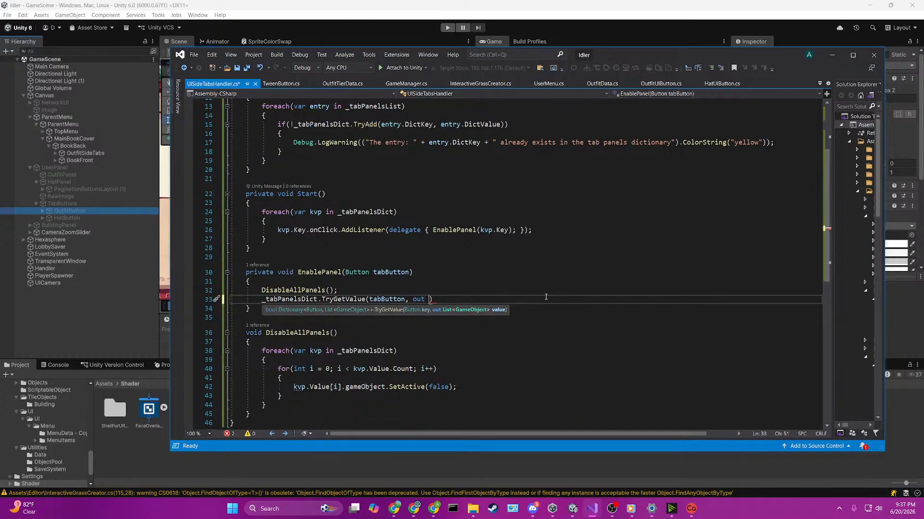
text(panelObjects)
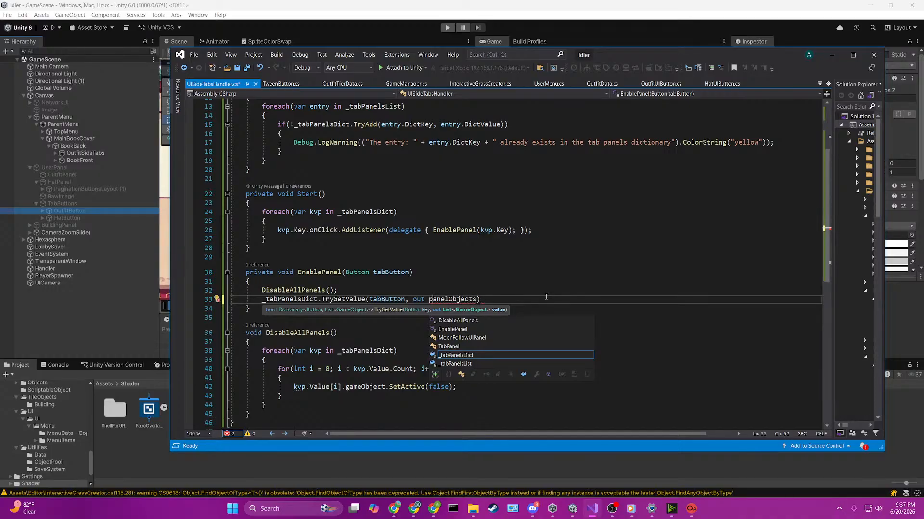
key(Left)
key(Left)
text(List<ga)
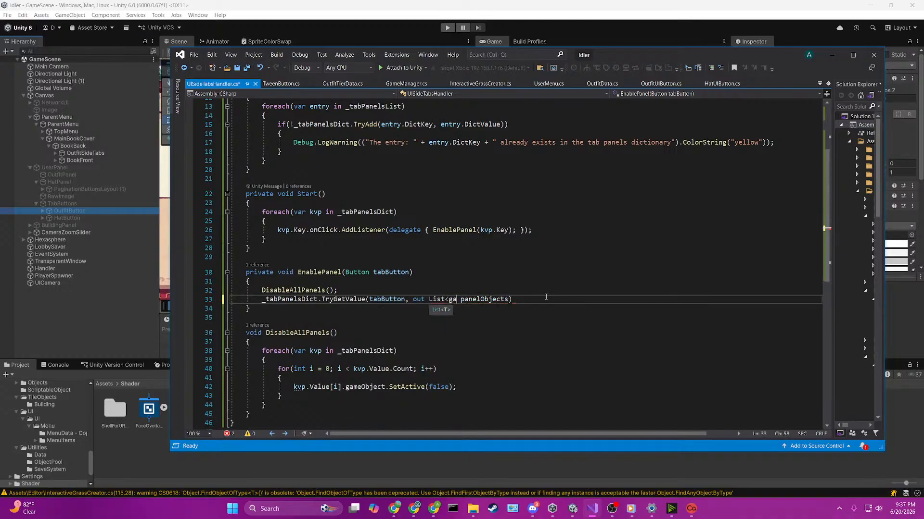
text(meObject)
key(Tab)
key(BackSpace)
key(BackSpace)
key(BackSpace)
key(BackSpace)
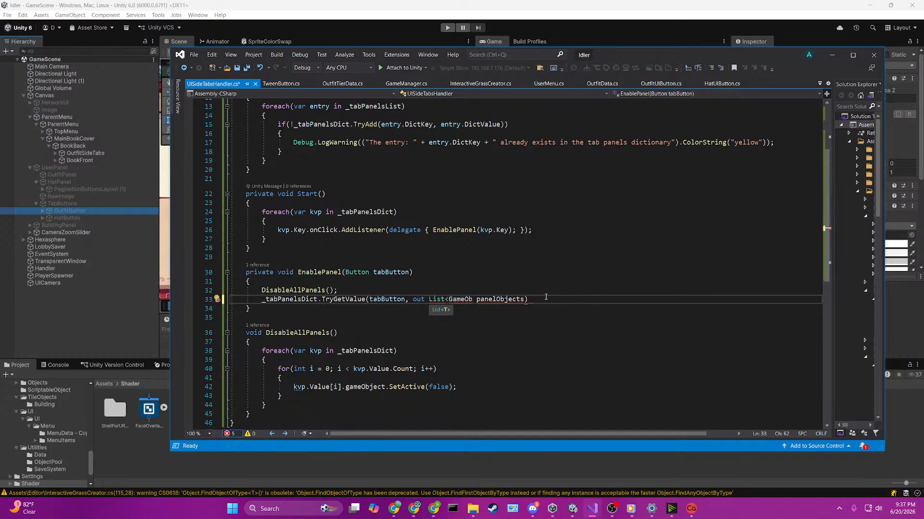
text(ject>)
key(Right)
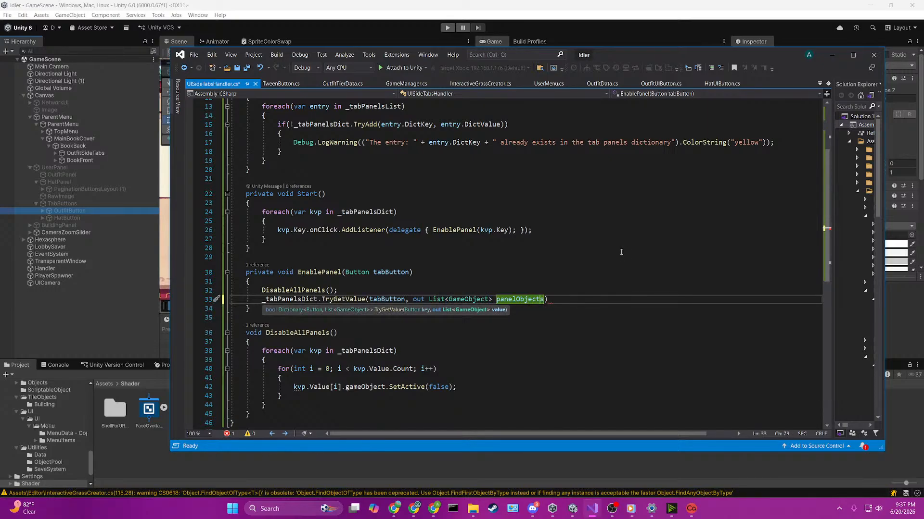
key(Right)
key(Right)
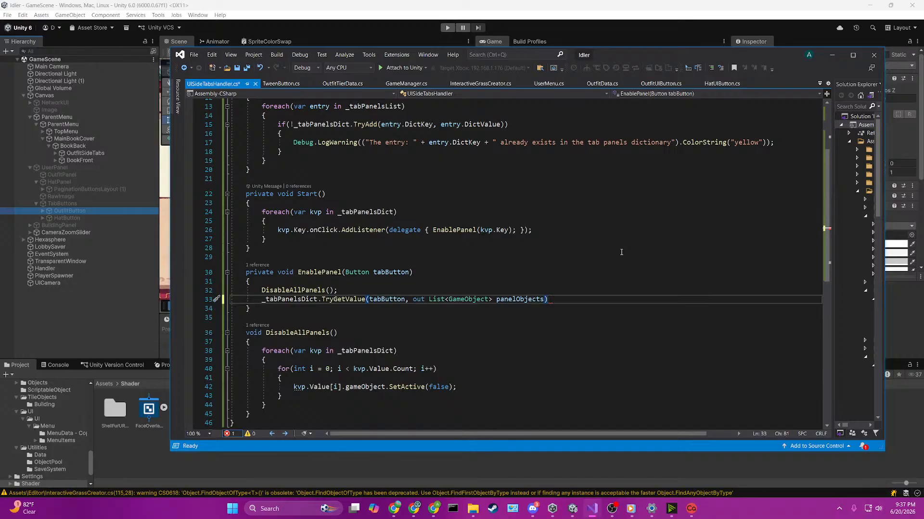
text(;)
key(Return)
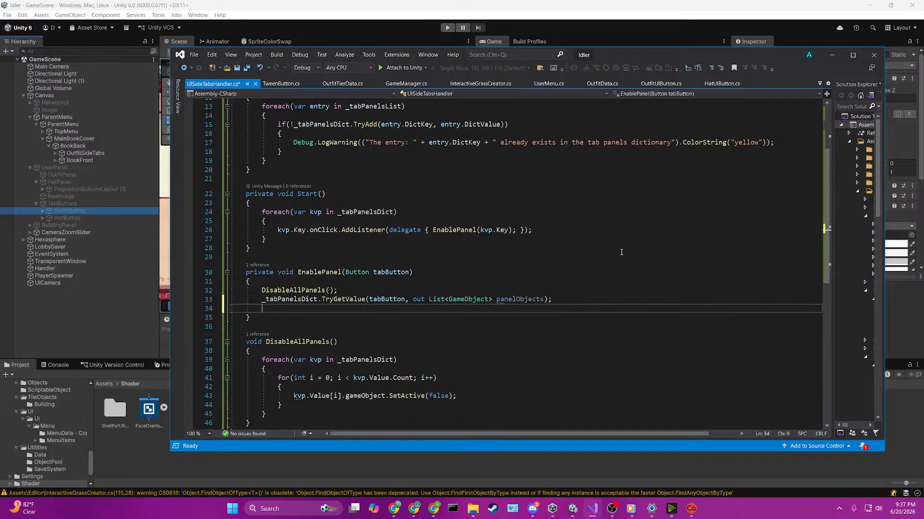
Step: Turn the _tabPanelsDict.TryGetValue call in EnablePanel into an if condition, replacing its semicolon with a brace block
key(Home)
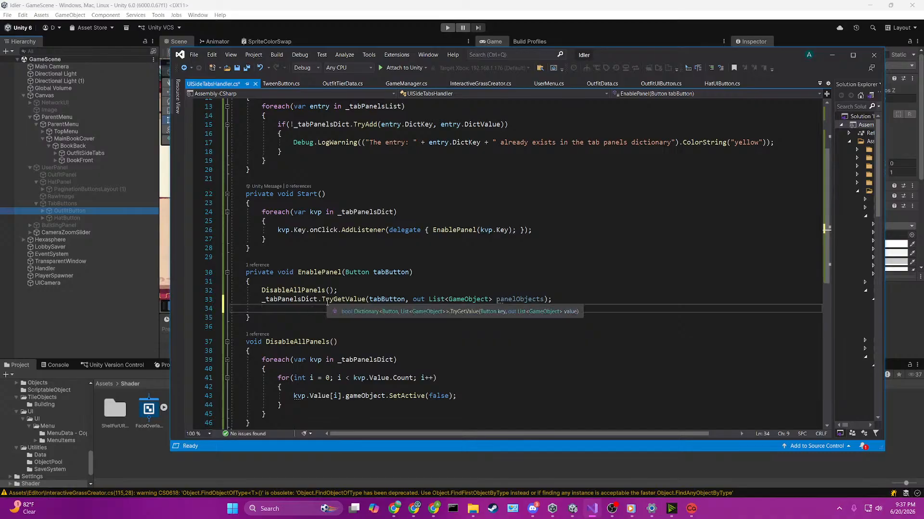
key(Up)
text(if()
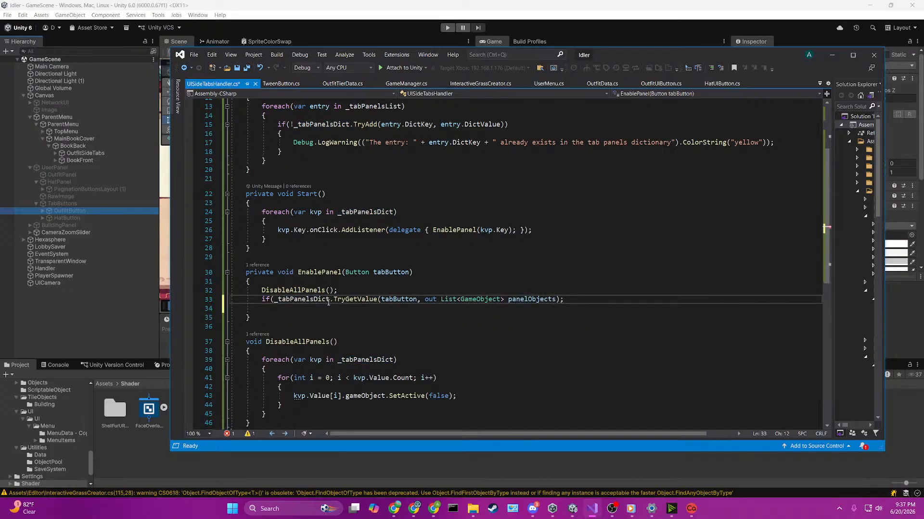
click(577, 299)
key(BackSpace)
text({)
key(Return)
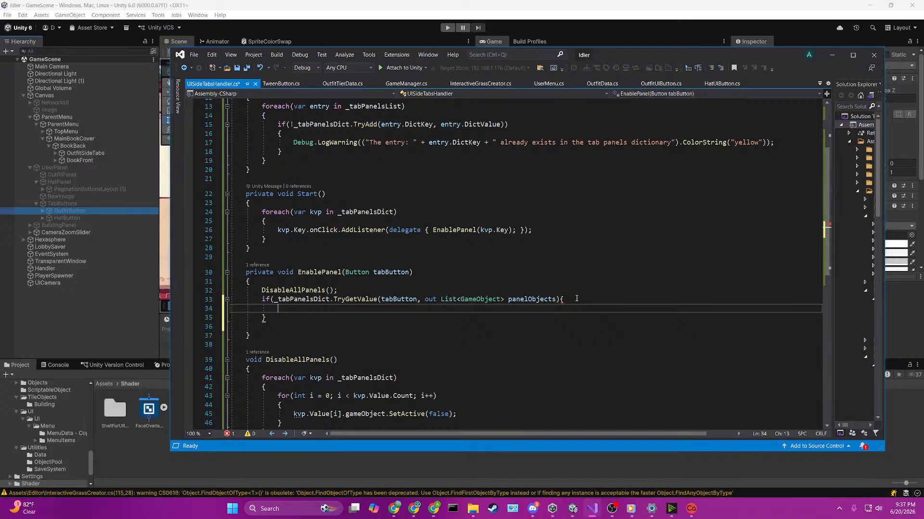
Step: Enter panelObjects in the if block, add the condition's missing closing parenthesis and put the opening brace on its own line
text(panelObjects)
click(576, 298)
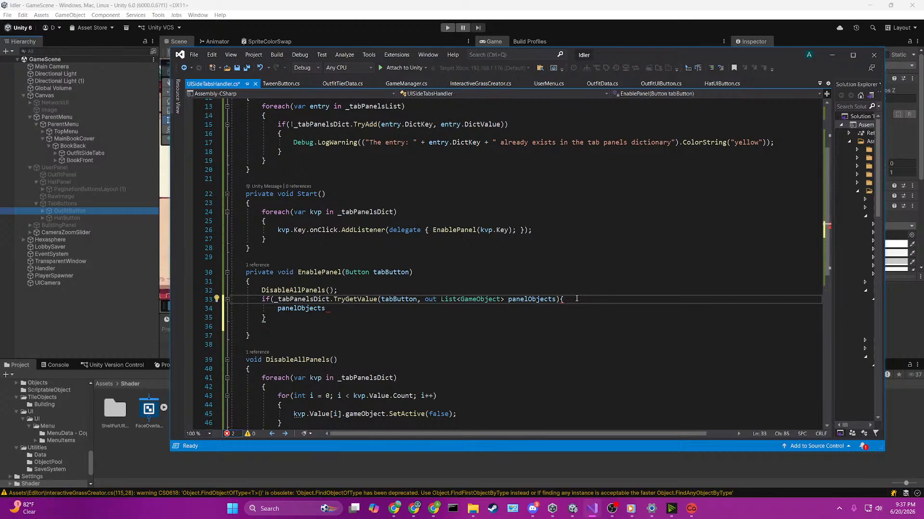
key(Left)
text())
key(Return)
key(Down)
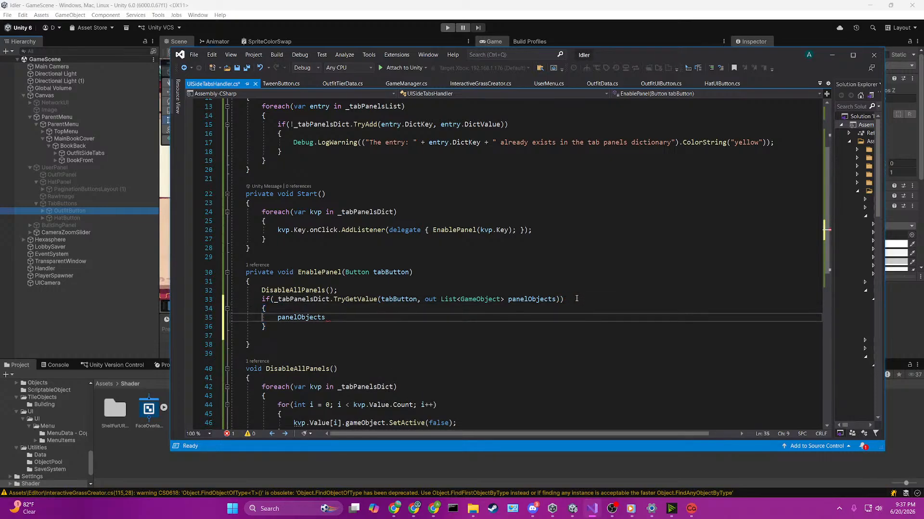
Step: Delete the panelObjects text inside the if block
key(Right)
key(Right)
key(Right)
key(Right)
key(Right)
key(Right)
key(Right)
key(Right)
key(Right)
key(Right)
key(Right)
key(Right)
key(Right)
key(Right)
key(Right)
key(Right)
key(BackSpace)
key(BackSpace)
key(BackSpace)
key(BackSpace)
key(BackSpace)
key(BackSpace)
key(BackSpace)
key(BackSpace)
key(BackSpace)
key(BackSpace)
key(BackSpace)
key(BackSpace)
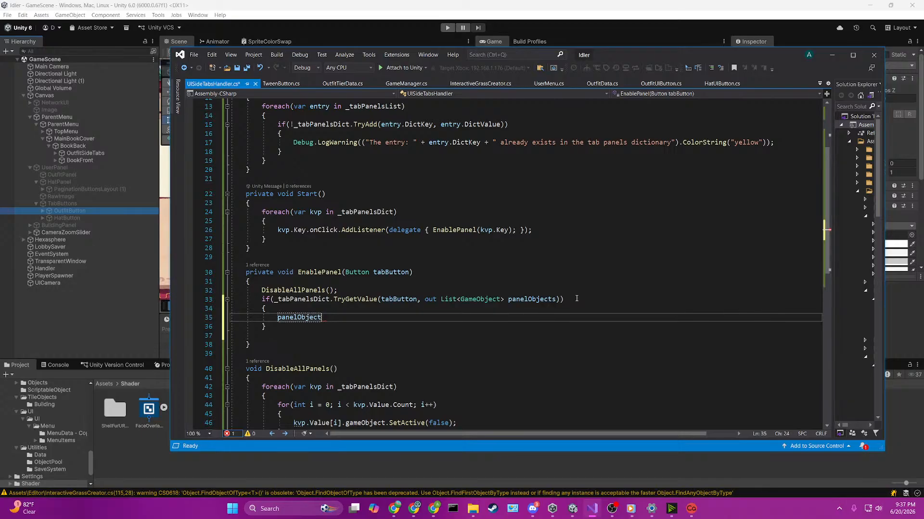
Step: Write for(int i = 0; i < panelObjects.Count; i++) inside the if block and open its braced body
text(for(int i)
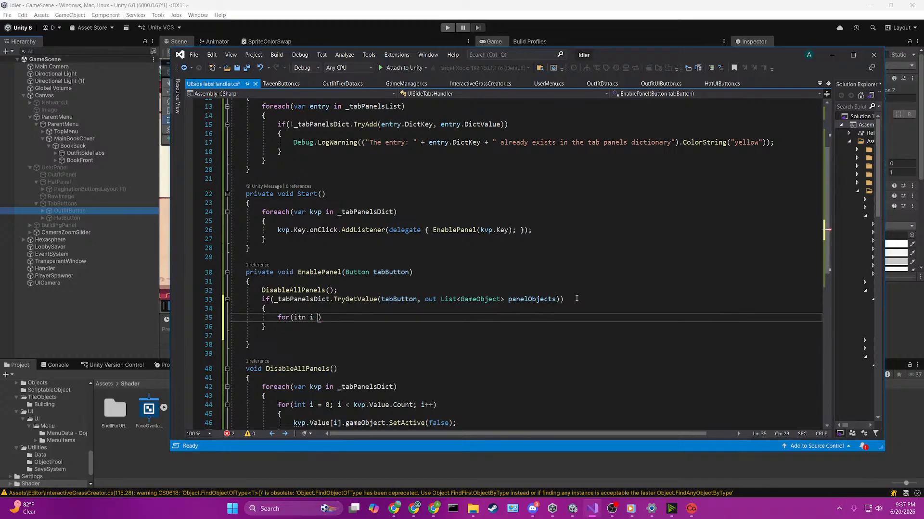
key(BackSpace)
key(BackSpace)
key(BackSpace)
key(BackSpace)
key(BackSpace)
key(BackSpace)
text(int i = 0; i )
text(< )
text(panelObjects.)
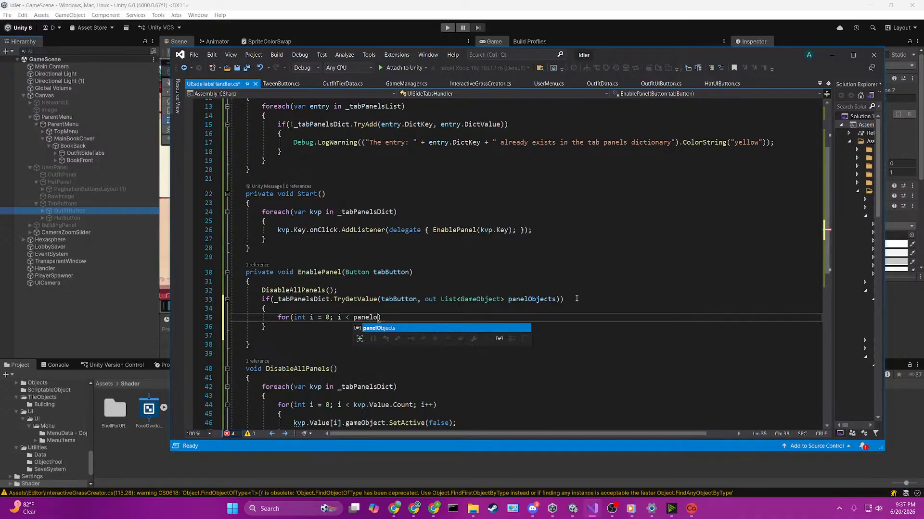
key(Tab)
text(; i++))
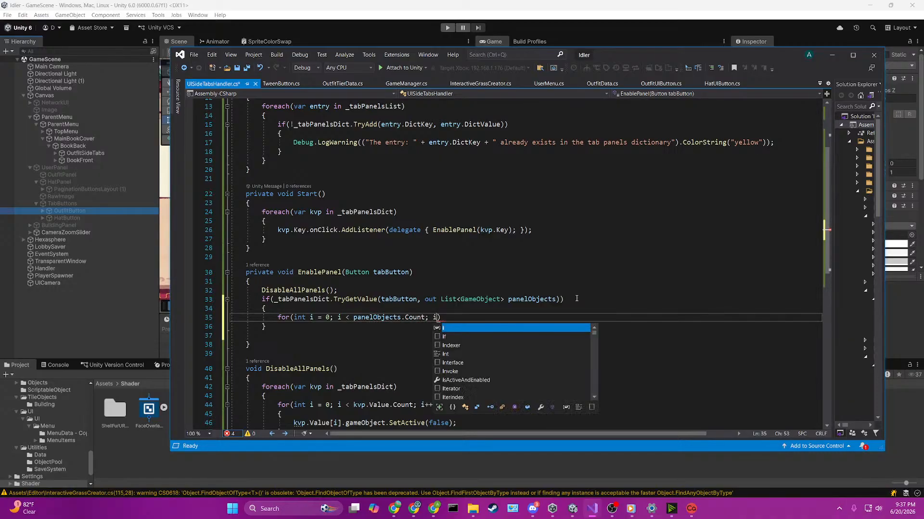
key(Return)
text({)
key(Return)
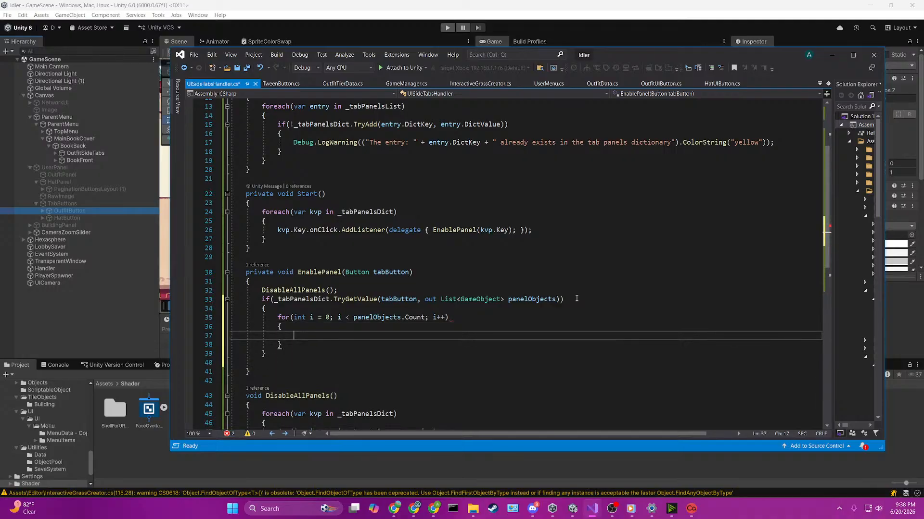
Step: Add panelObjects[i].gameObject.SetActive(true); to the for loop body and save the script
scroll(576, 299, down, 3)
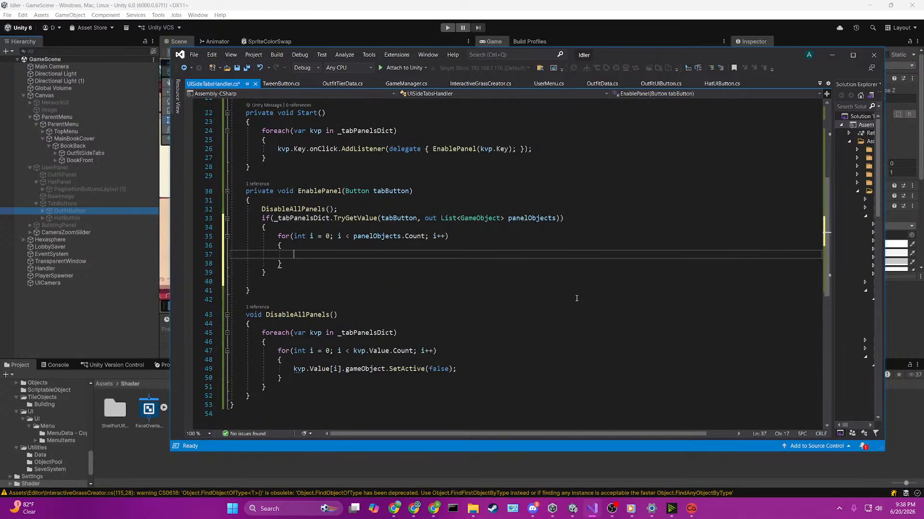
text(panelObjects.)
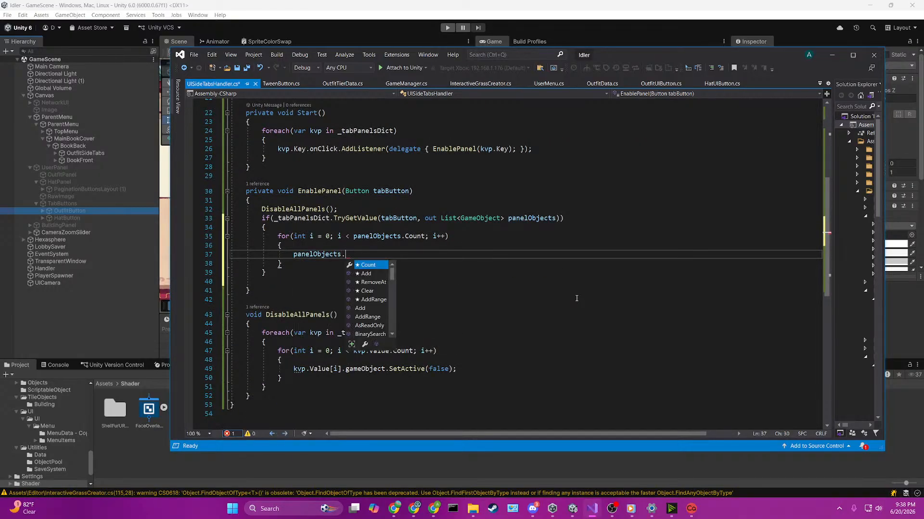
key(BackSpace)
text([i].)
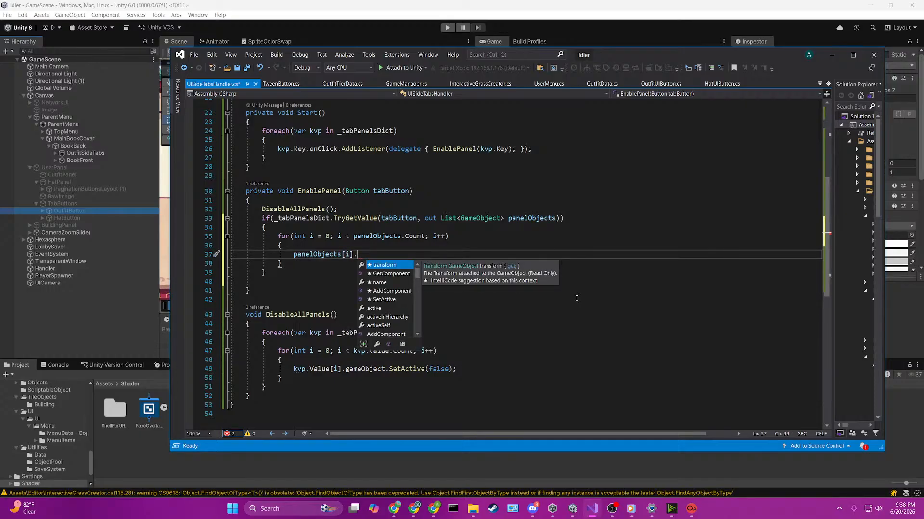
text(gameObject.SetActive()
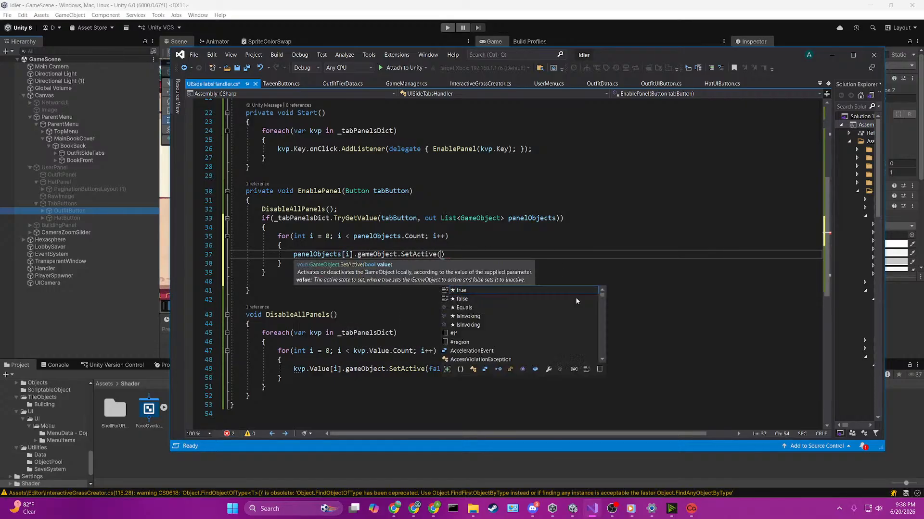
text(true);)
key(ctrl+s)
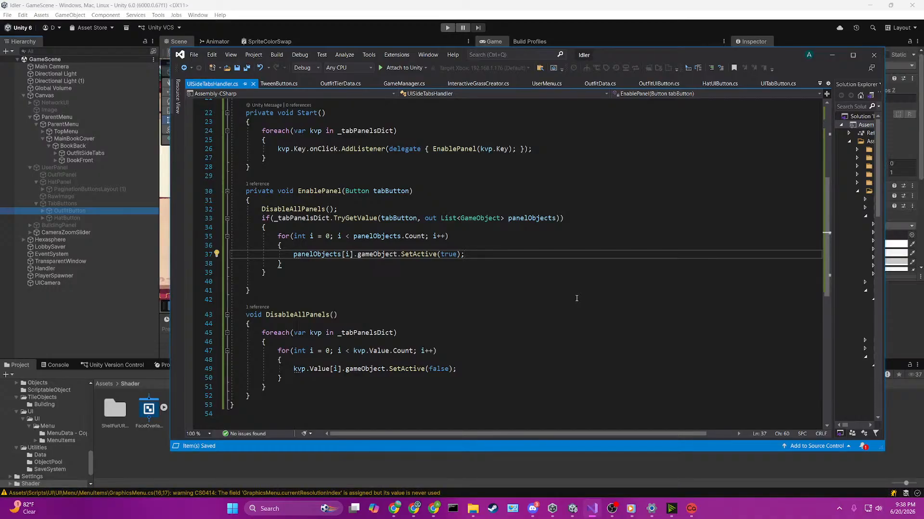
Step: Switch to Unity, collapse UserPanel in the hierarchy and select the OutfitSideTabs object
click(603, 16)
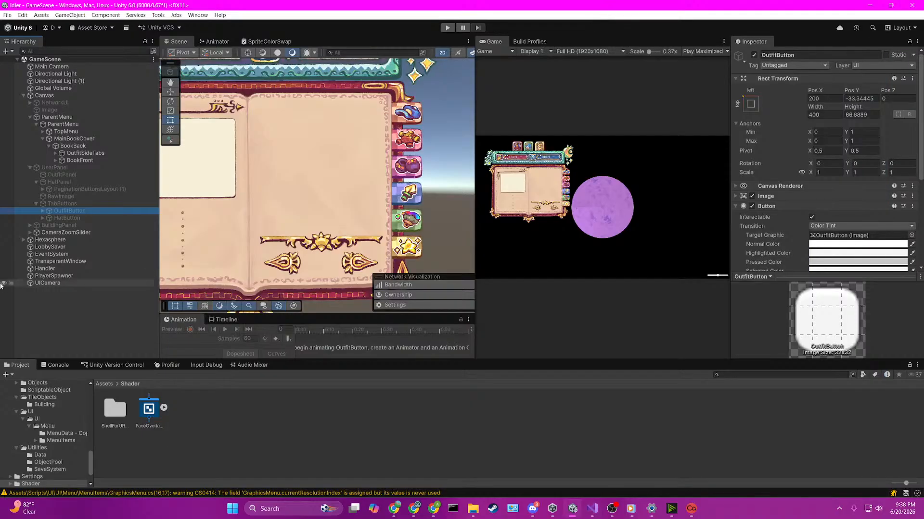
click(56, 183)
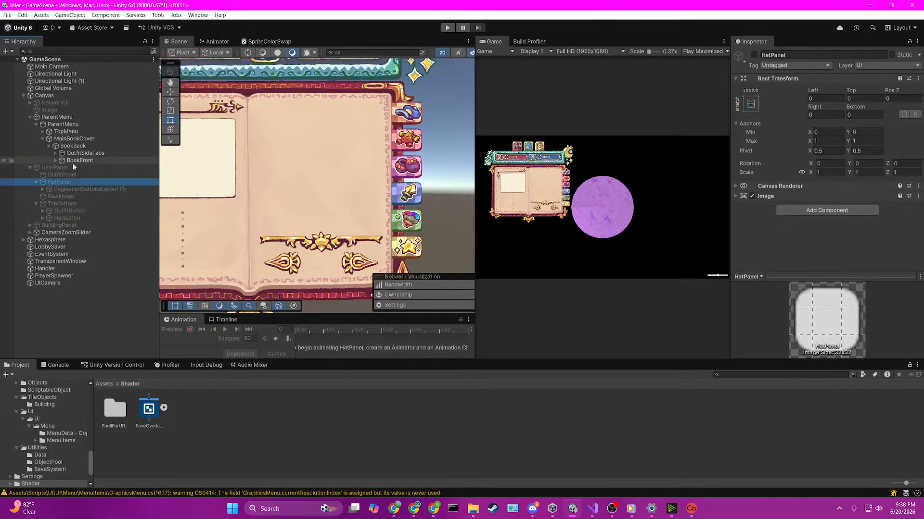
click(30, 168)
click(28, 167)
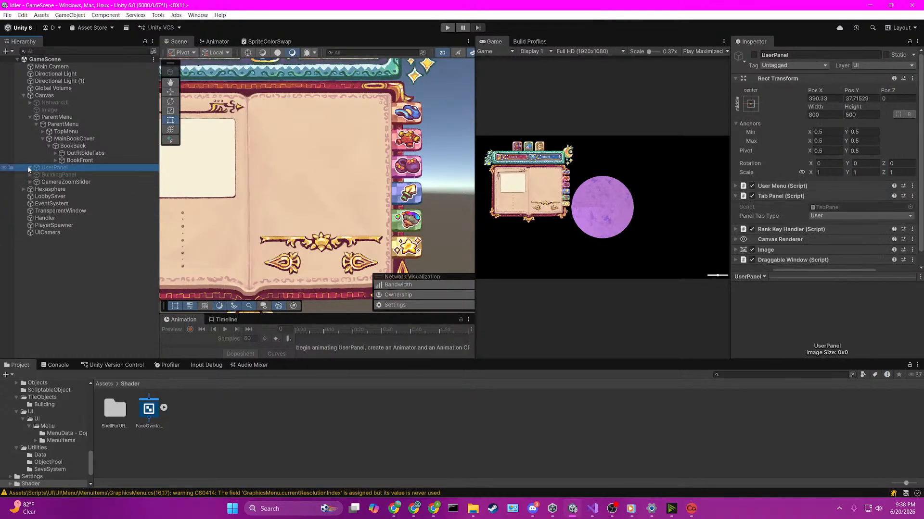
click(59, 154)
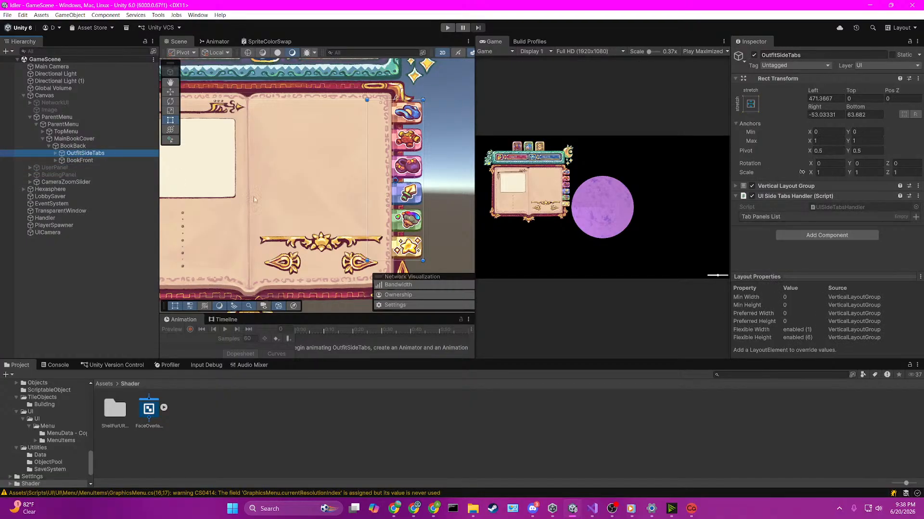
middle_drag(376, 179, 369, 179)
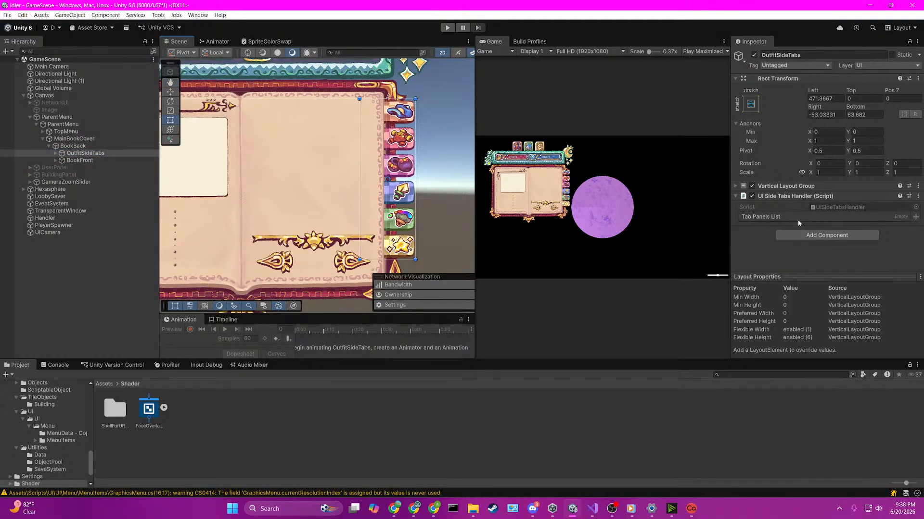
Step: Add an entry to the Tab Panels List and assign HatTabParent's Button as its Dict Key
click(914, 217)
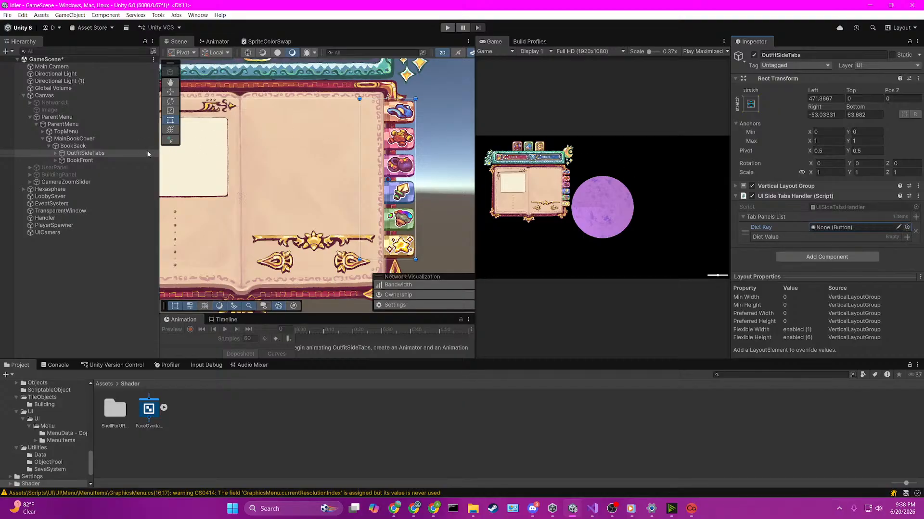
click(55, 153)
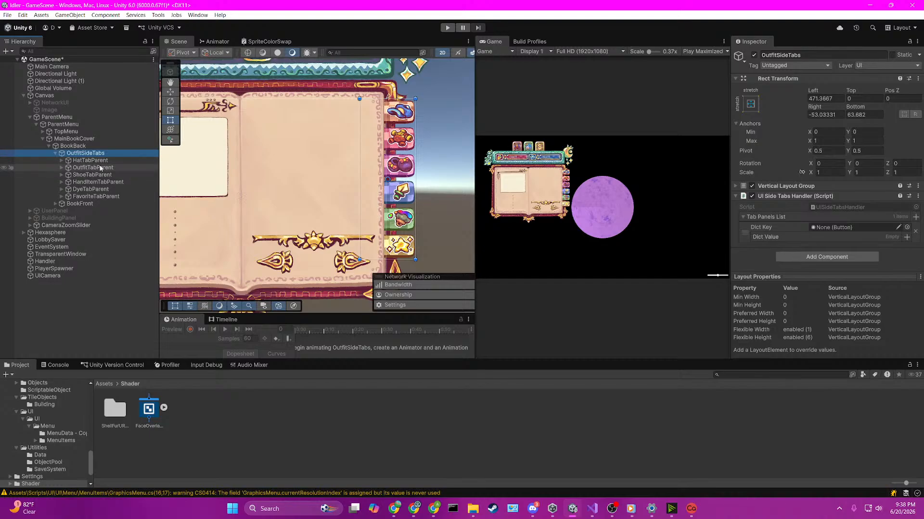
drag(100, 167, 834, 228)
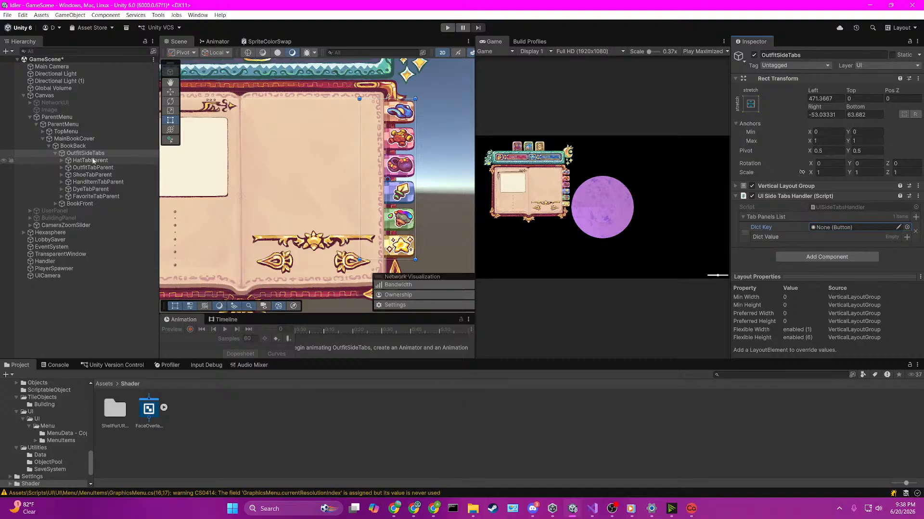
click(76, 159)
click(80, 153)
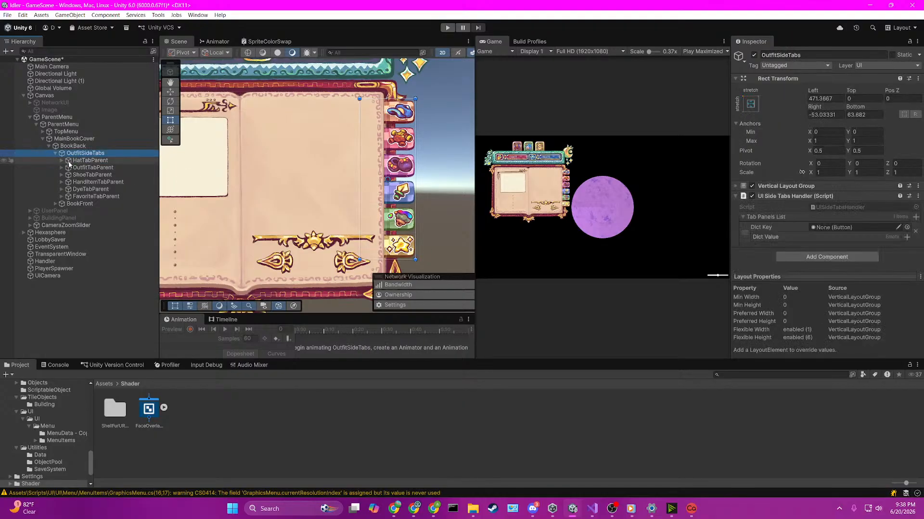
click(61, 160)
drag(88, 167, 838, 228)
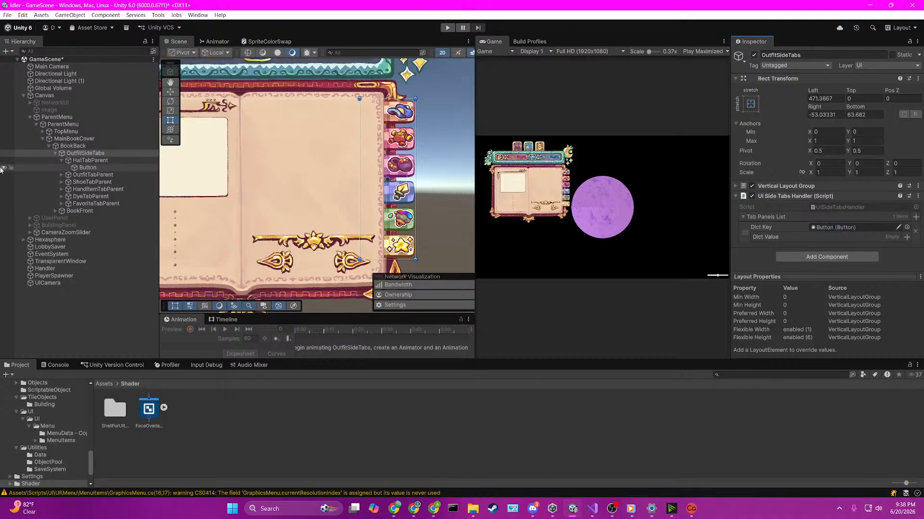
Step: Add a second Tab Panels List entry and assign OutfitTabParent's Button as its Dict Key
click(62, 175)
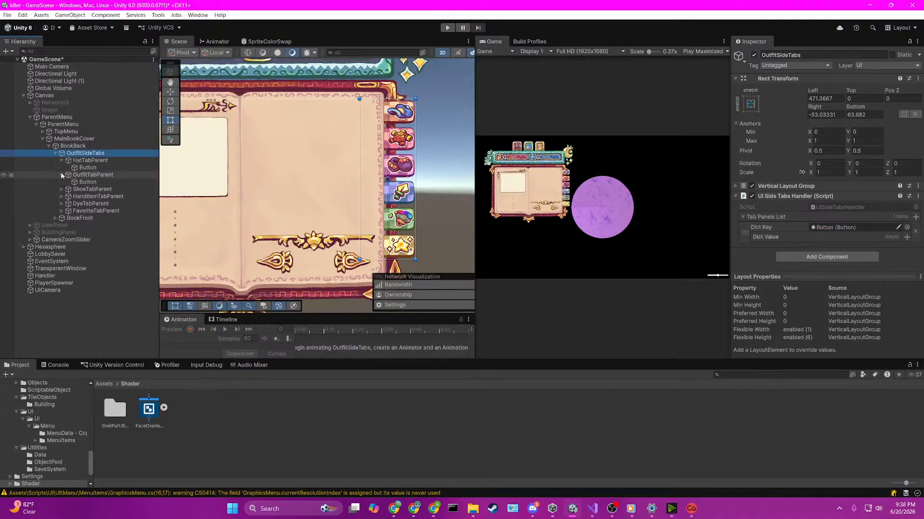
click(915, 217)
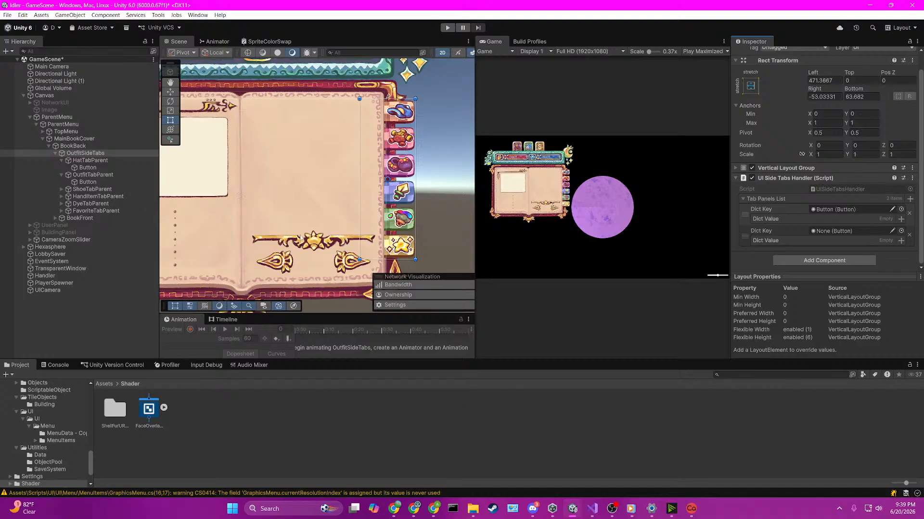
drag(88, 182, 834, 234)
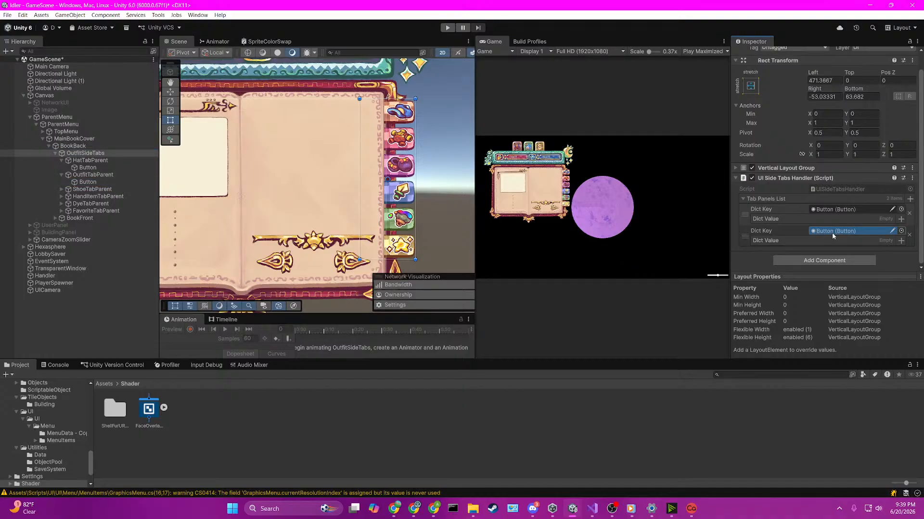
drag(832, 232, 832, 232)
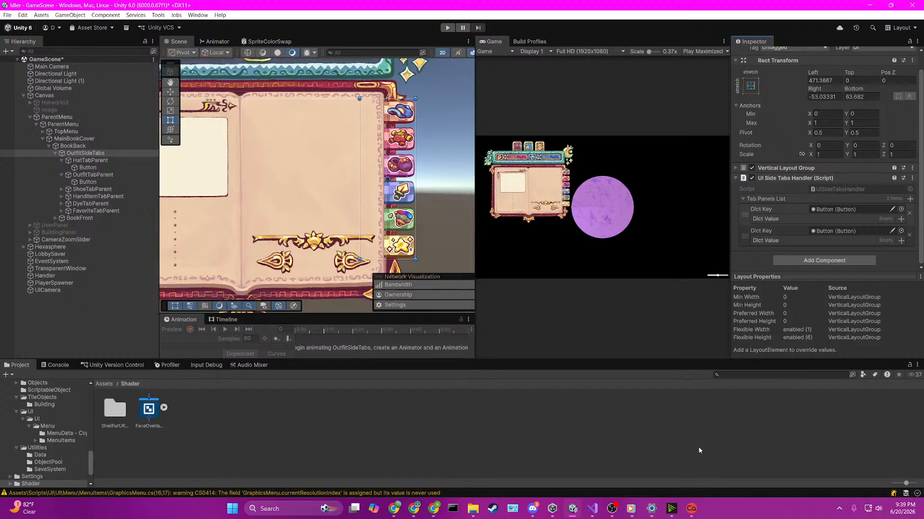
Step: Review the _tabPanelsList declaration and the TryAdd loop in Awake in Visual Studio, and return to Unity
click(592, 512)
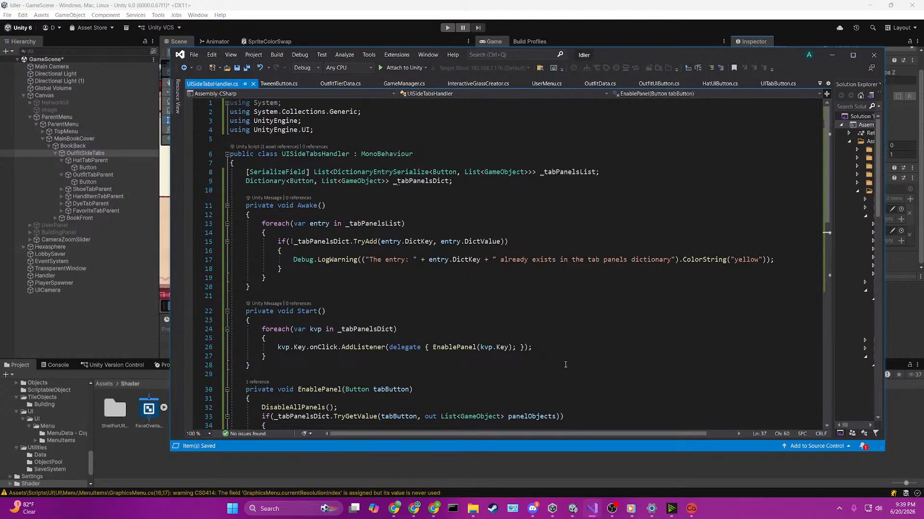
click(380, 172)
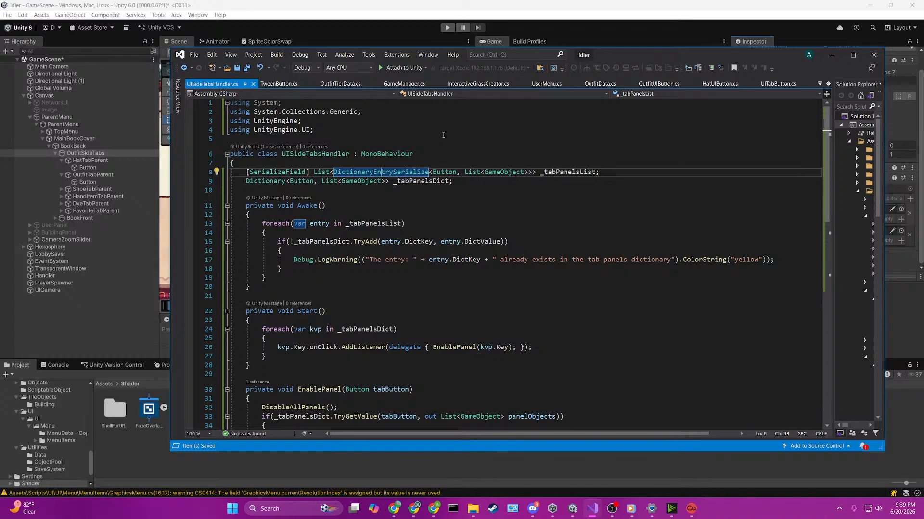
click(317, 165)
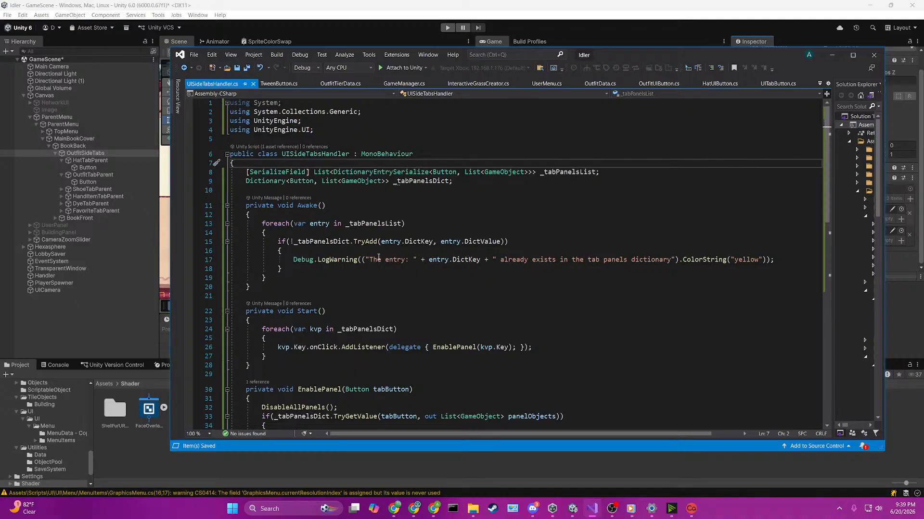
click(384, 223)
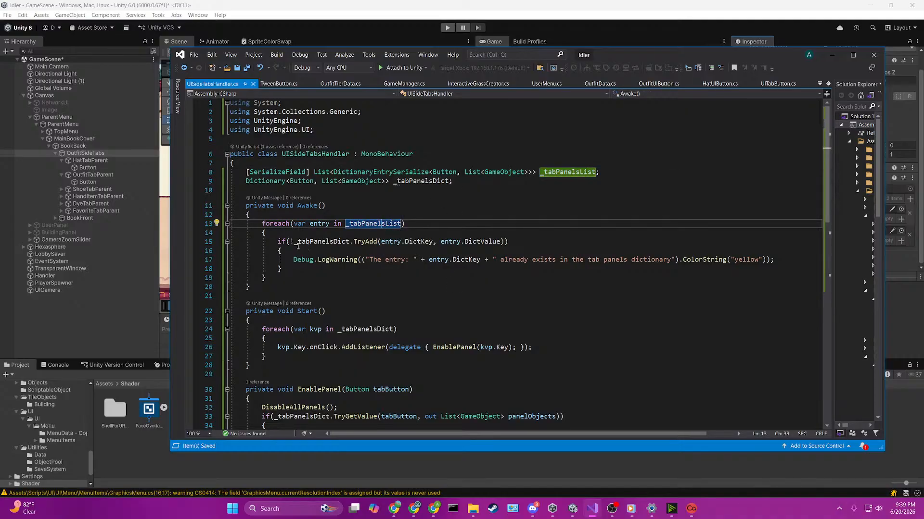
drag(298, 246, 507, 248)
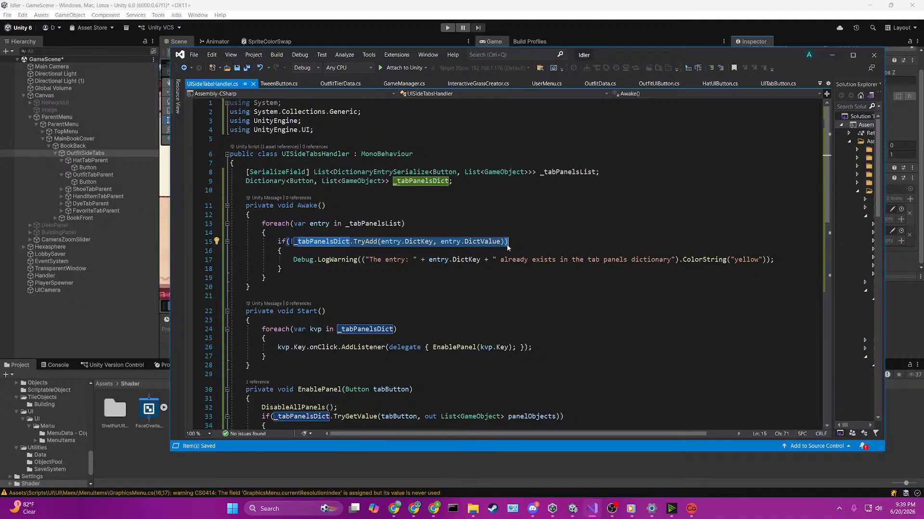
click(572, 6)
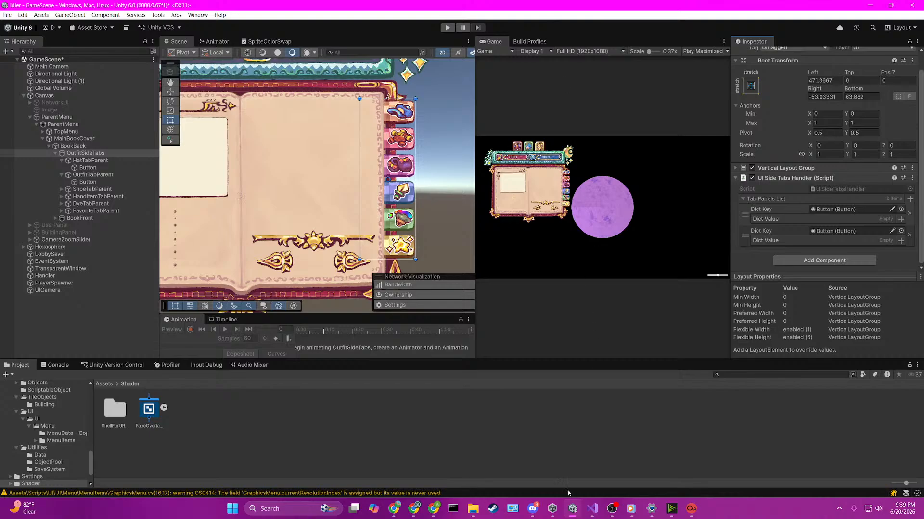
Step: Check the Awake loop over _tabPanelsList in UISideTabsHandler.cs in Visual Studio once more, and go back to Unity
key(alt+Tab)
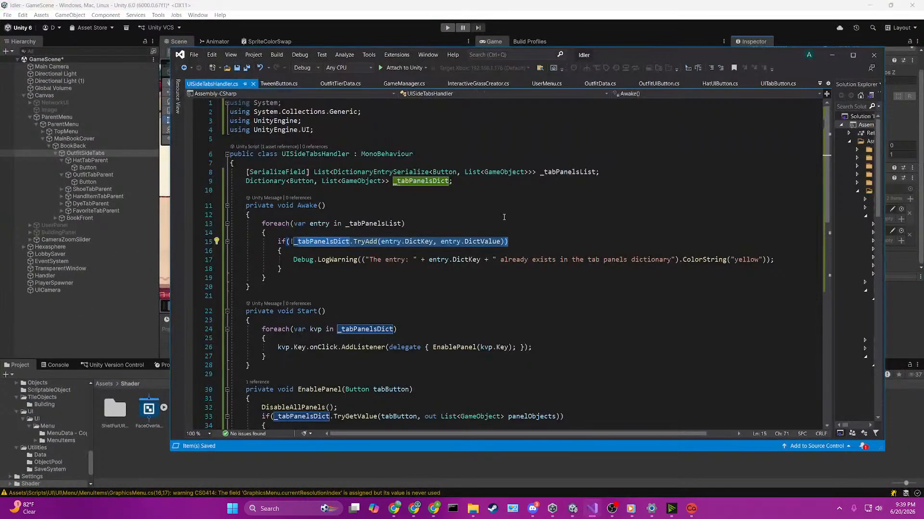
click(504, 217)
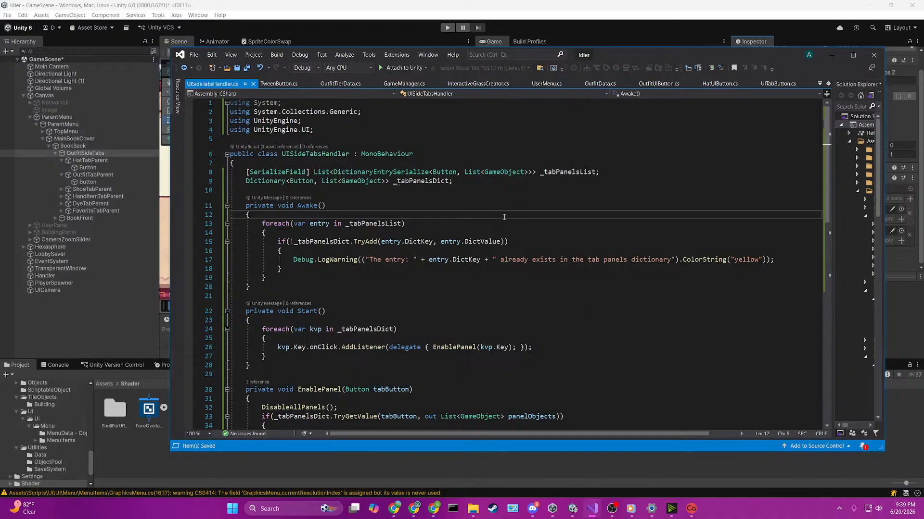
click(427, 221)
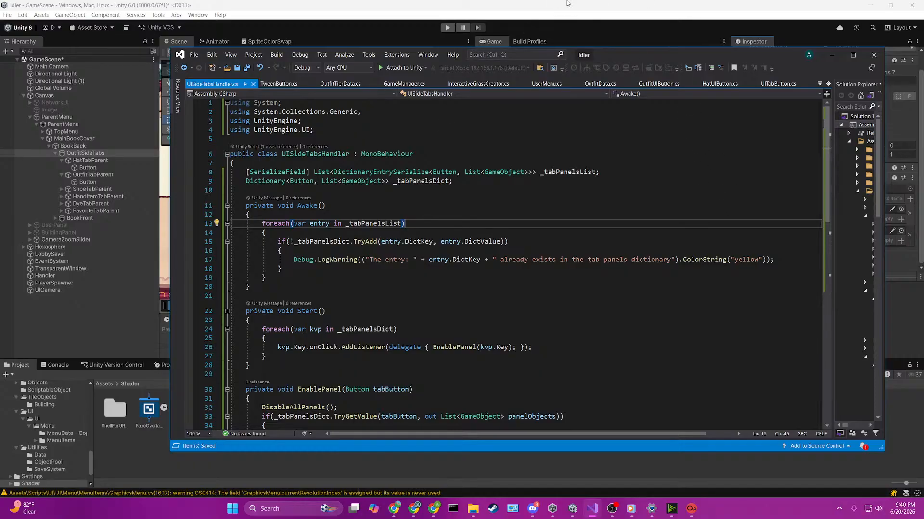
click(567, 3)
click(88, 167)
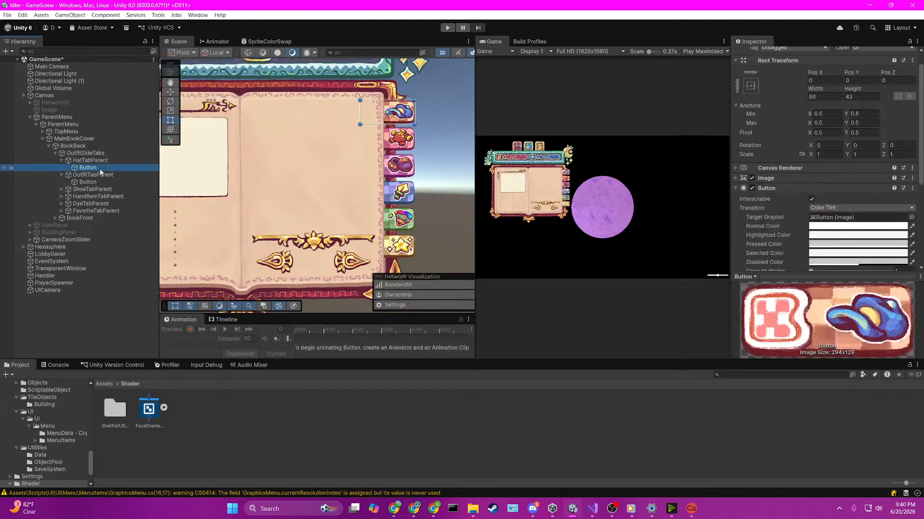
scroll(347, 215, down, 5)
click(348, 214)
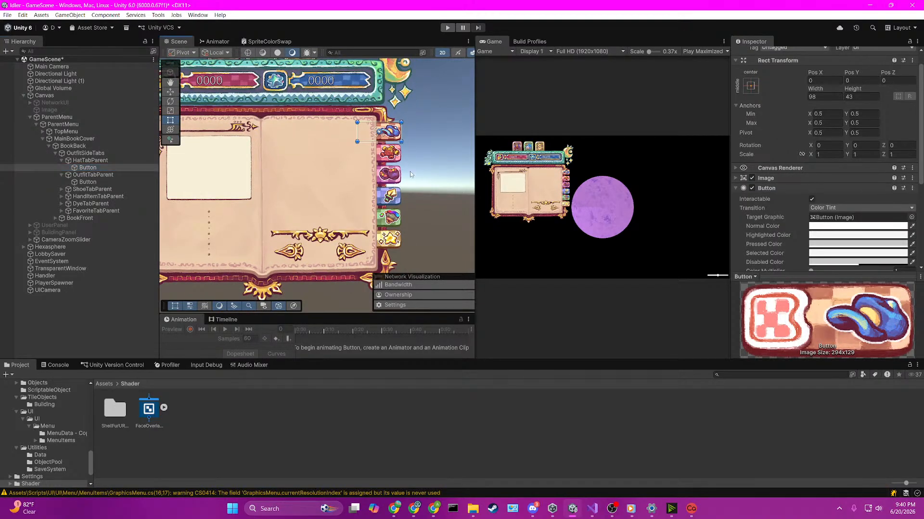
click(473, 510)
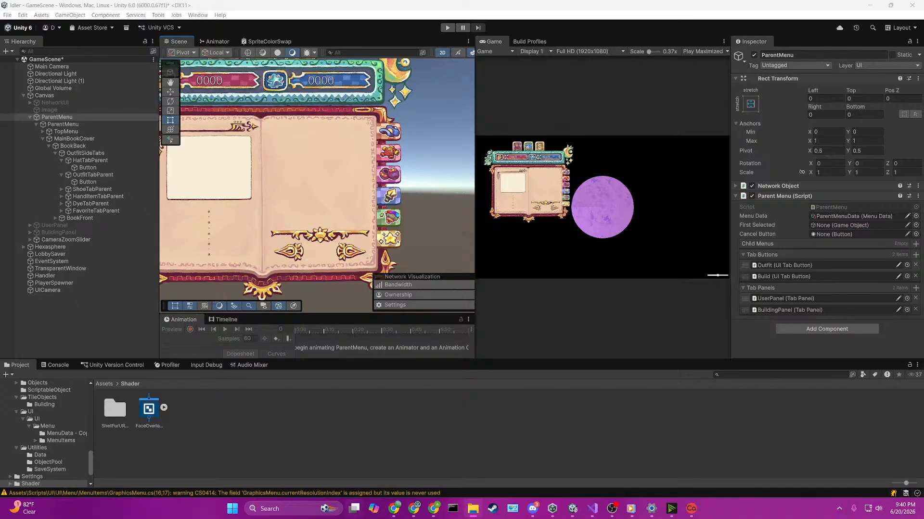
Step: Open the Assets/Art/UI/Visual Example/Clothing folder in the project files
click(103, 384)
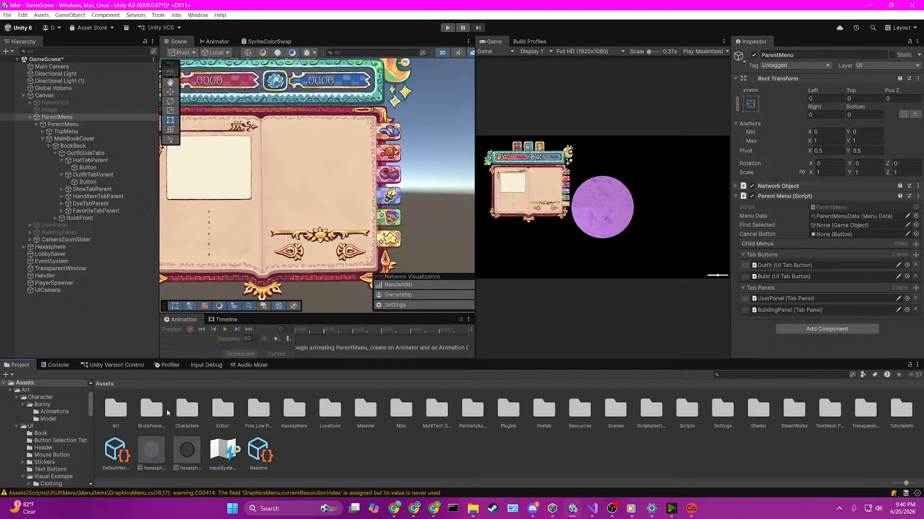
double_click(123, 413)
double_click(144, 406)
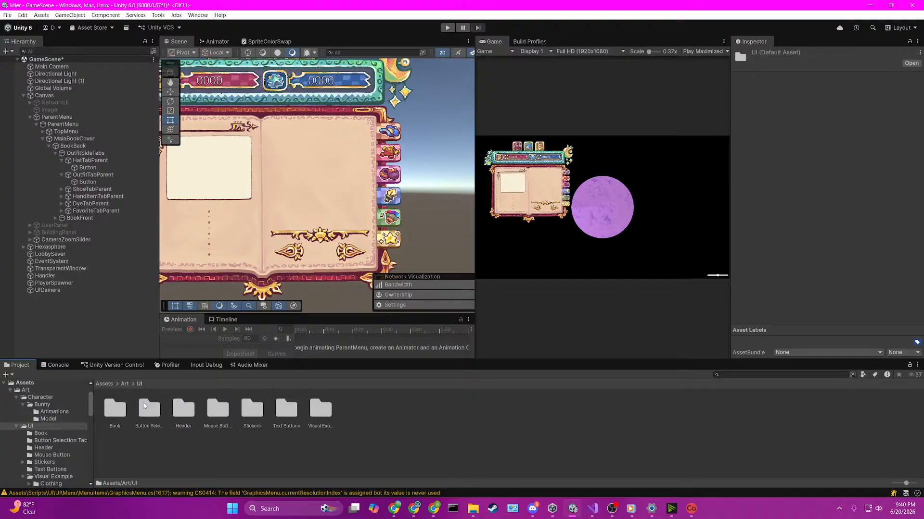
click(319, 407)
click(299, 404)
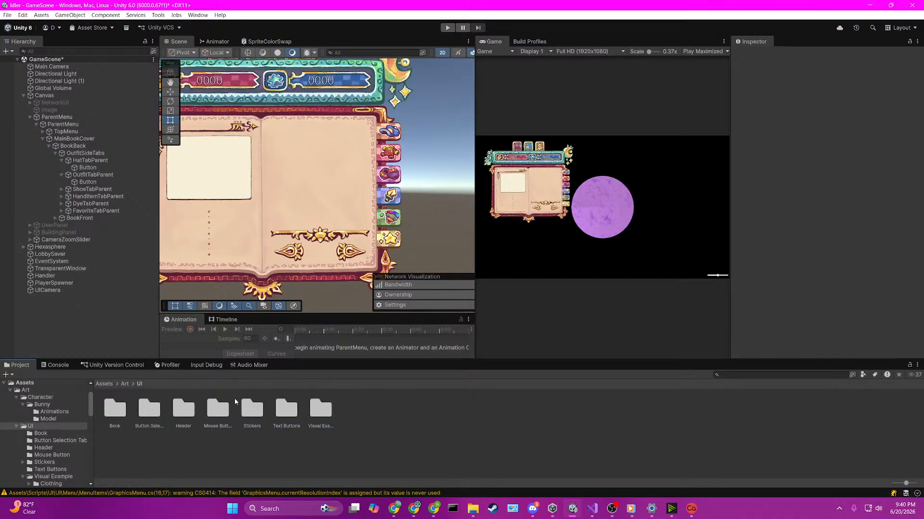
click(286, 409)
click(319, 410)
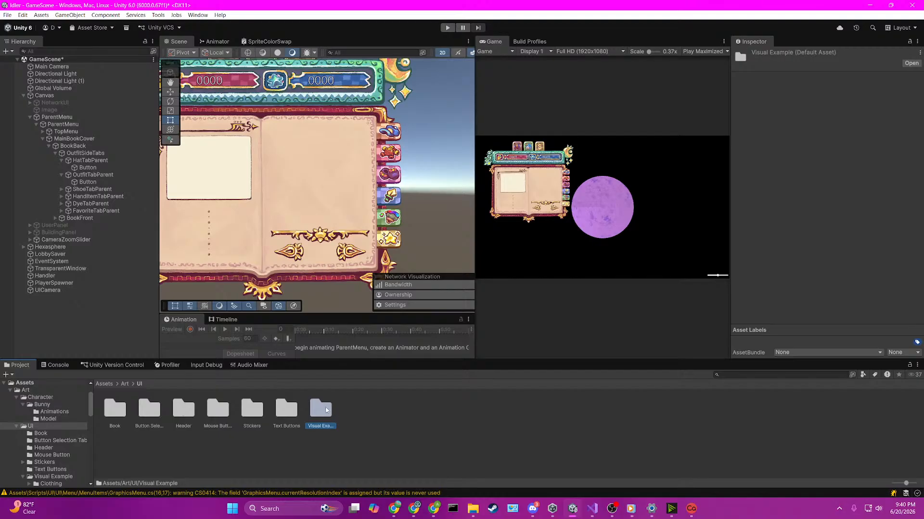
double_click(325, 410)
double_click(115, 409)
Step: View the MBG - Clothing Dyes mockup image at full size and close it
click(149, 409)
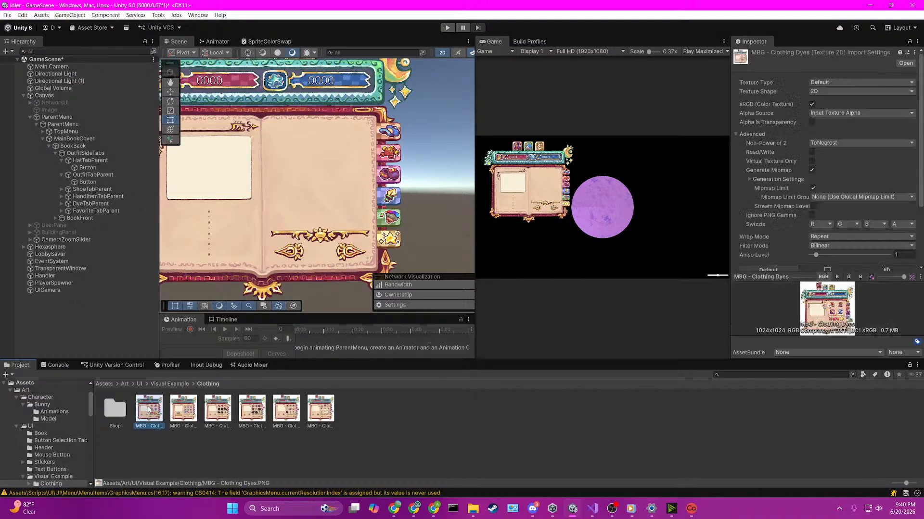
double_click(149, 409)
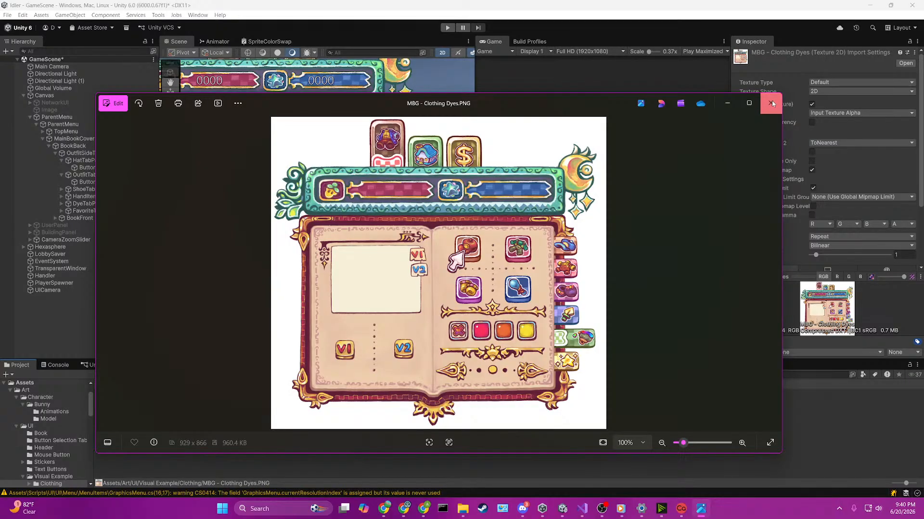
click(771, 104)
Step: Open the MBG - Clothing Hats and MBG - Clothing Outfits mockups and arrange them side by side to compare their panels
click(188, 415)
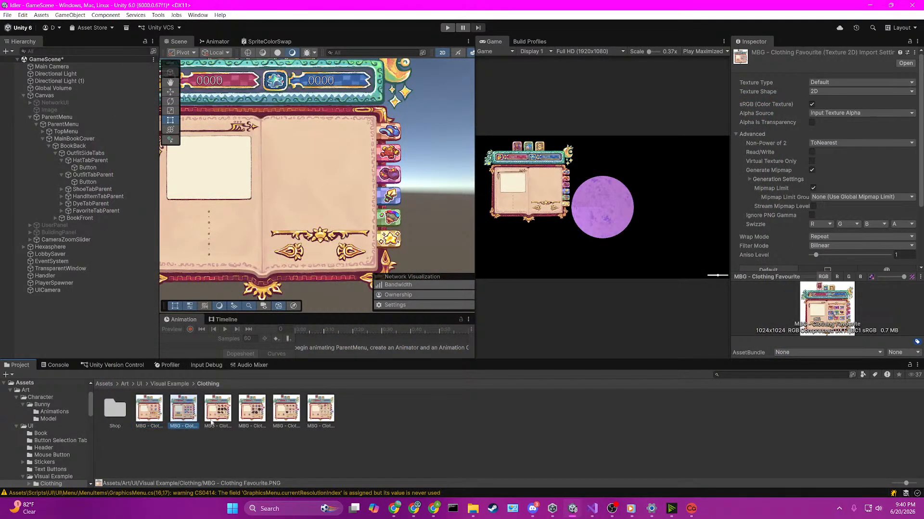
click(225, 419)
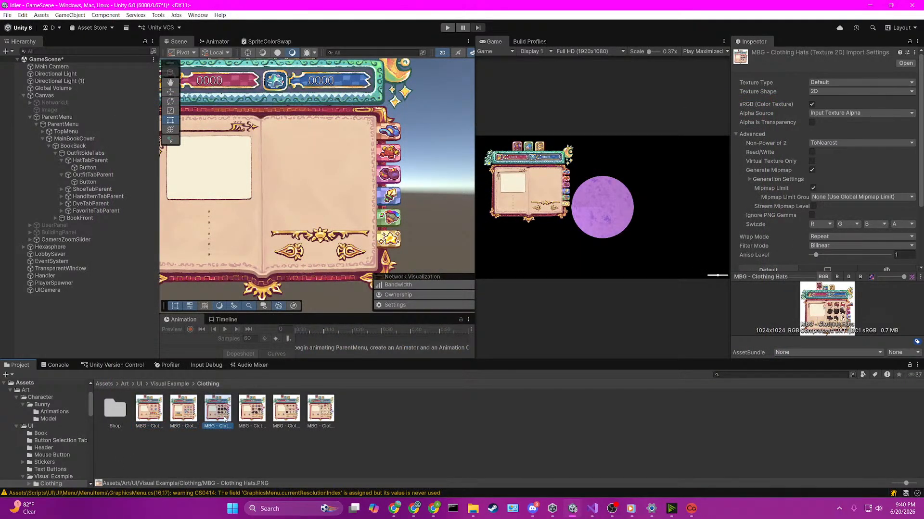
double_click(251, 410)
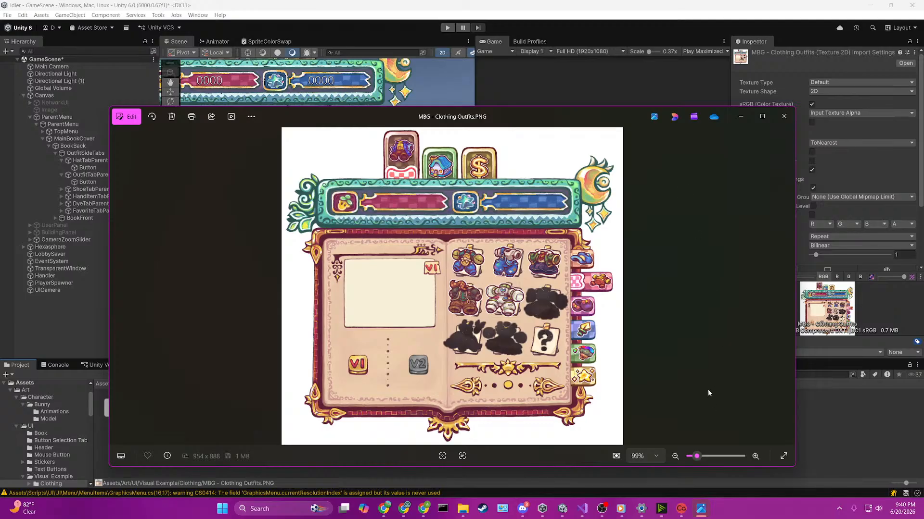
drag(549, 116, 535, 104)
drag(96, 255, 394, 260)
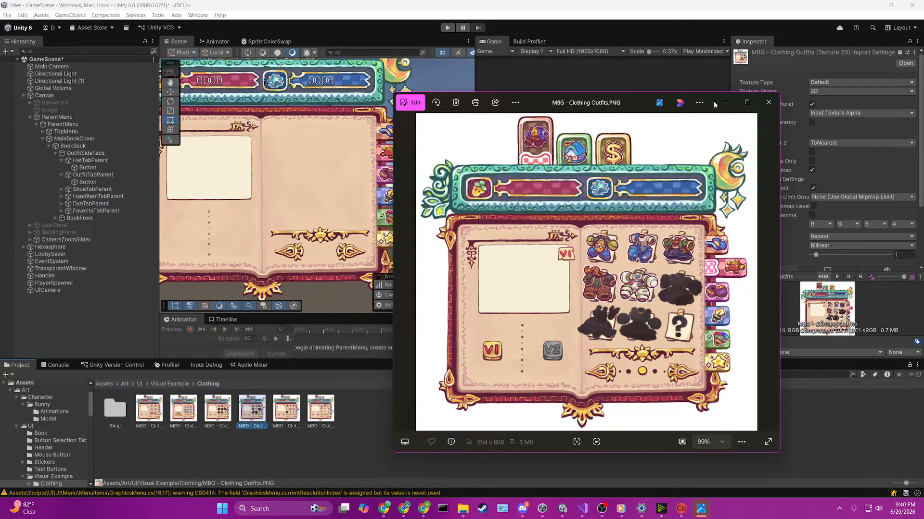
drag(714, 104, 326, 54)
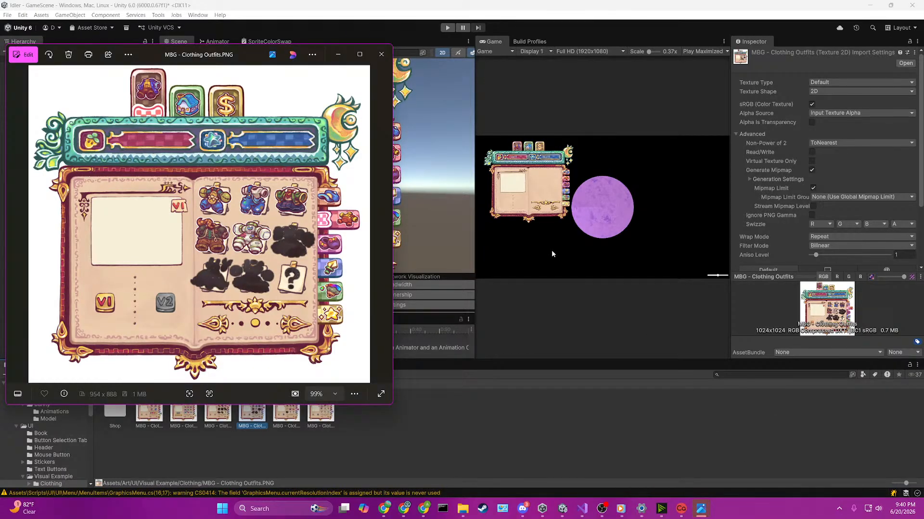
mouse_move(700, 514)
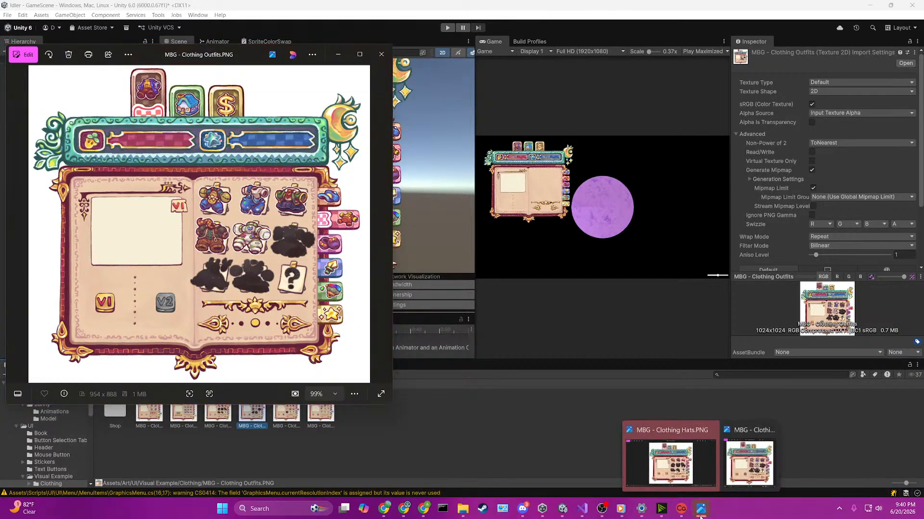
click(693, 469)
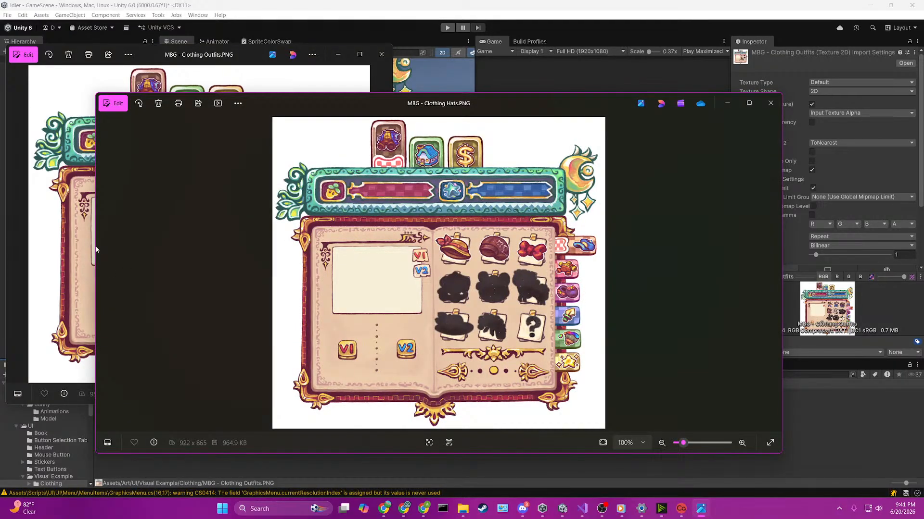
drag(97, 247, 426, 256)
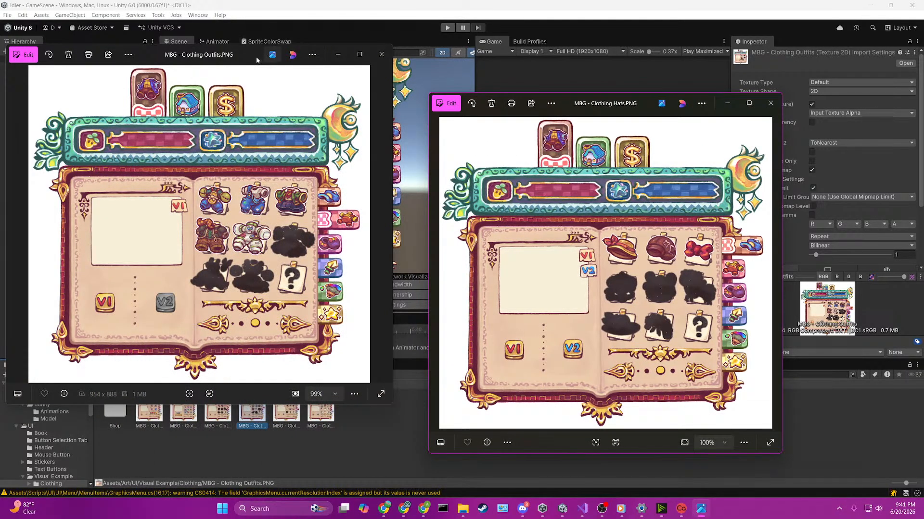
drag(246, 56, 262, 71)
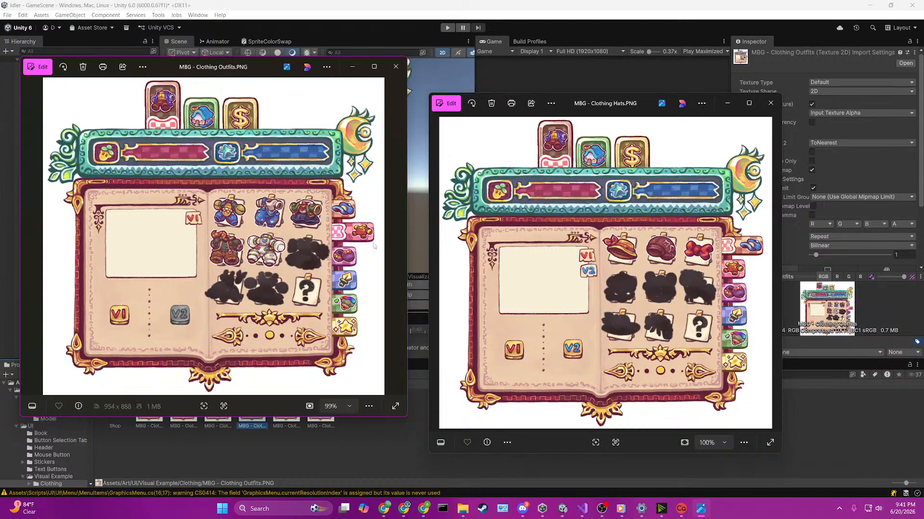
Step: Return to Unity, expand BookFront, OutfitPanel and HatPanel in the hierarchy, and select OutfitPanel
click(399, 11)
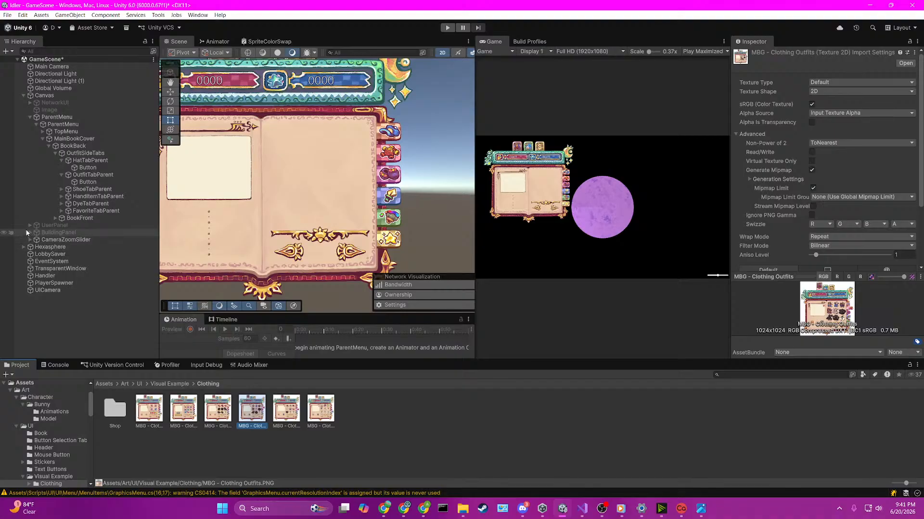
click(55, 218)
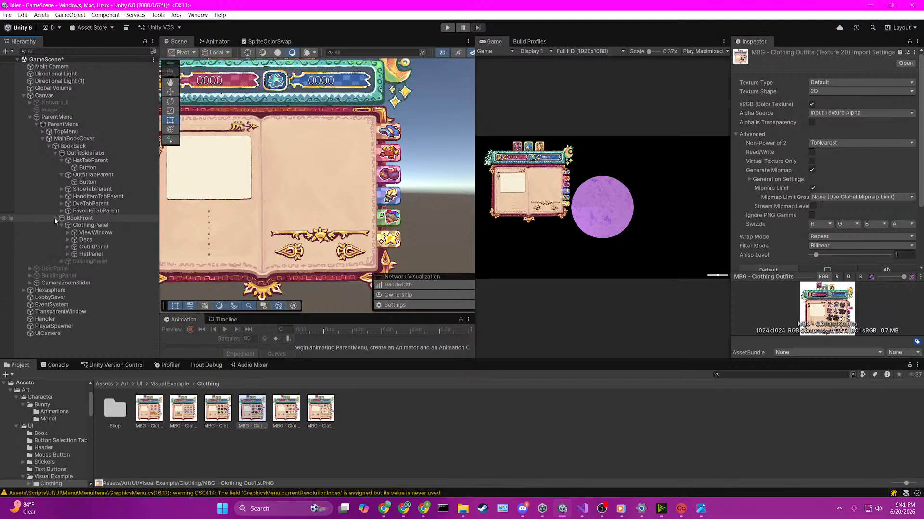
click(67, 247)
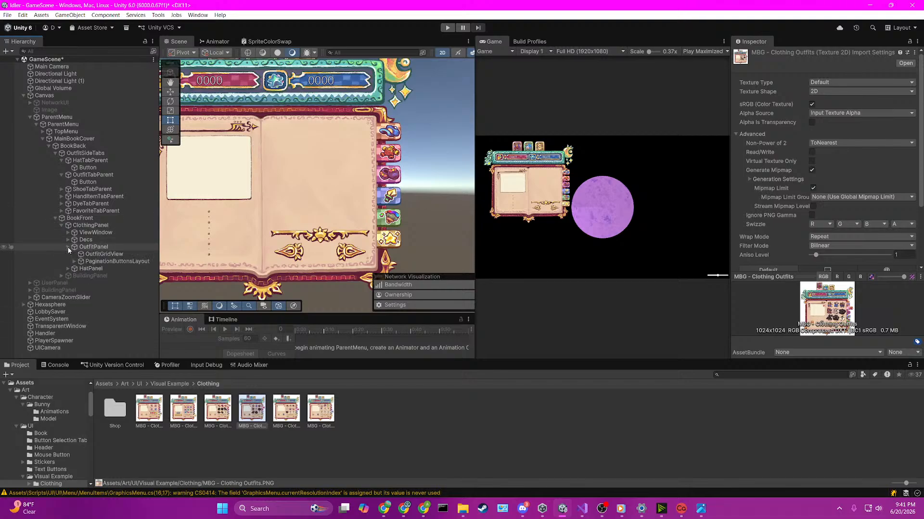
click(68, 269)
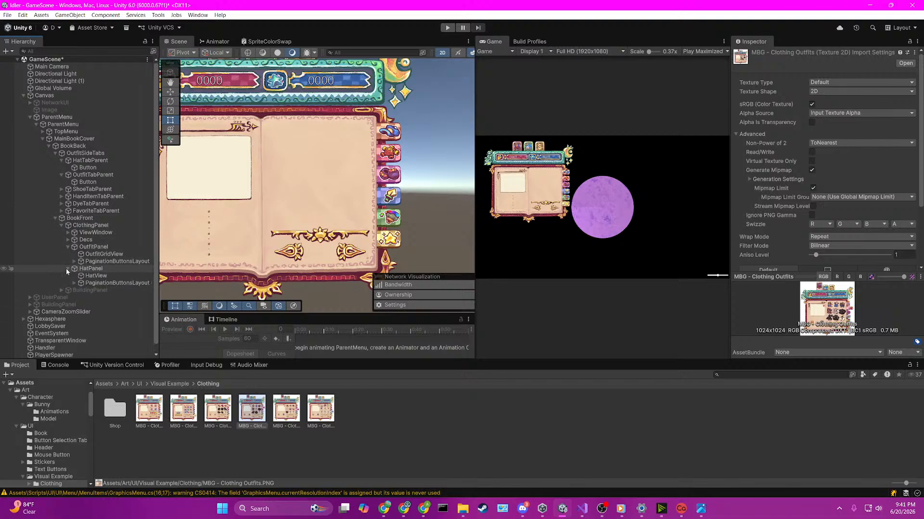
click(89, 247)
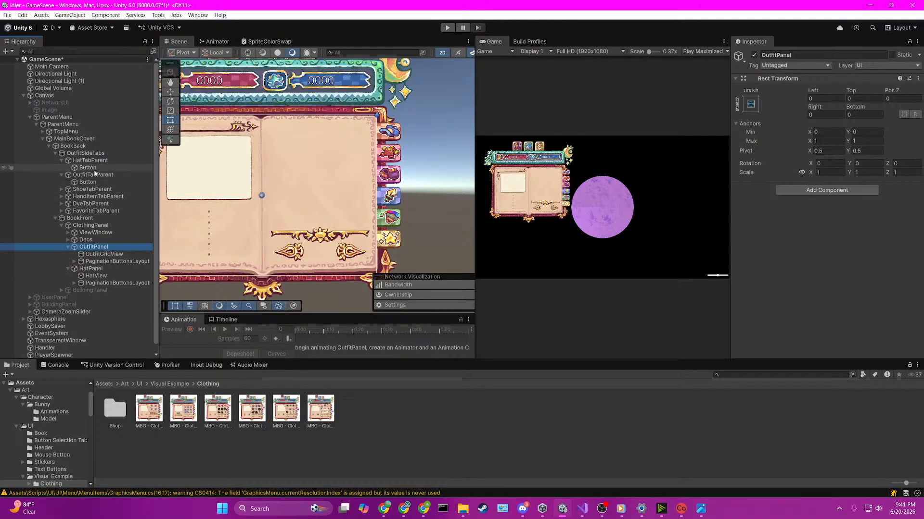
Step: Check the Tab Panels List on OutfitSideTabs and move HatPanel above OutfitPanel within ClothingPanel
click(87, 154)
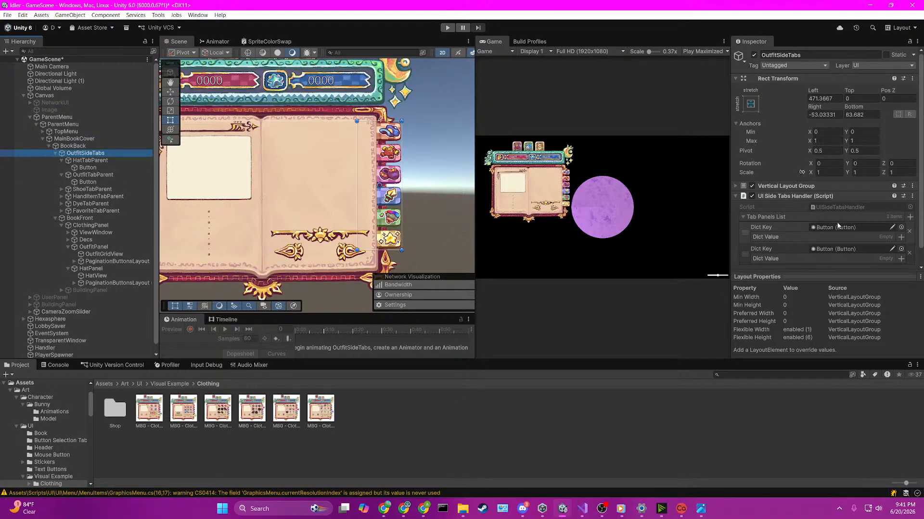
scroll(837, 226, down, 1)
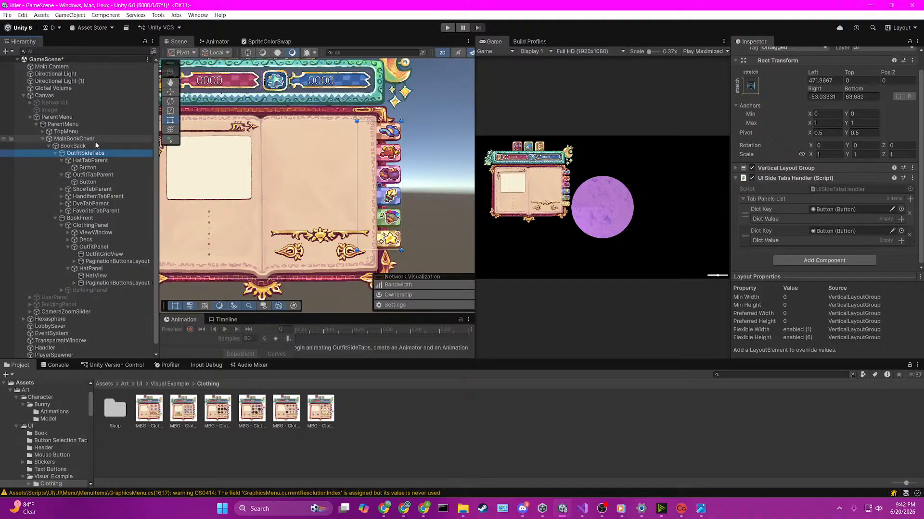
click(90, 247)
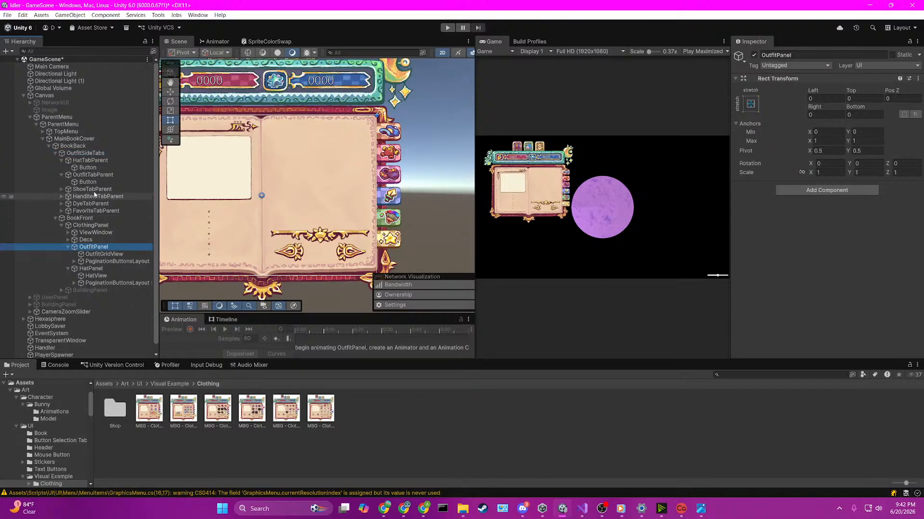
click(87, 153)
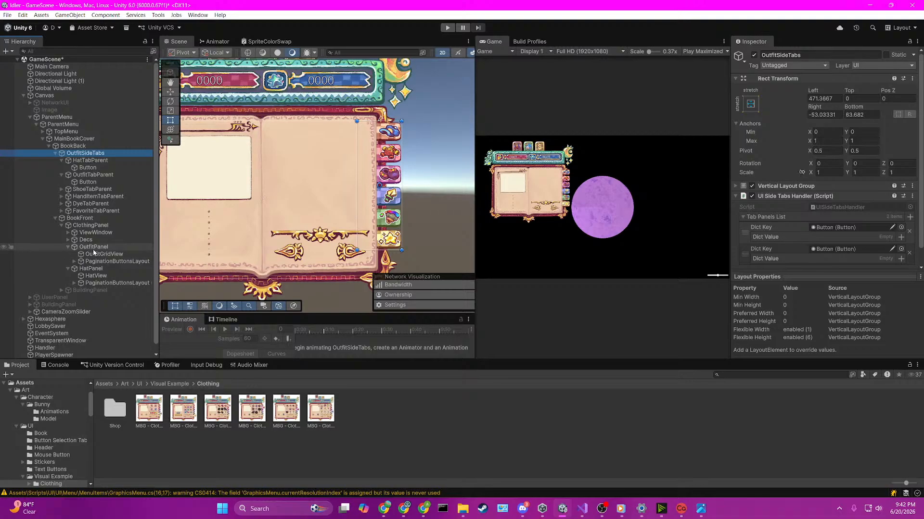
scroll(109, 269, down, 1)
drag(103, 262, 109, 237)
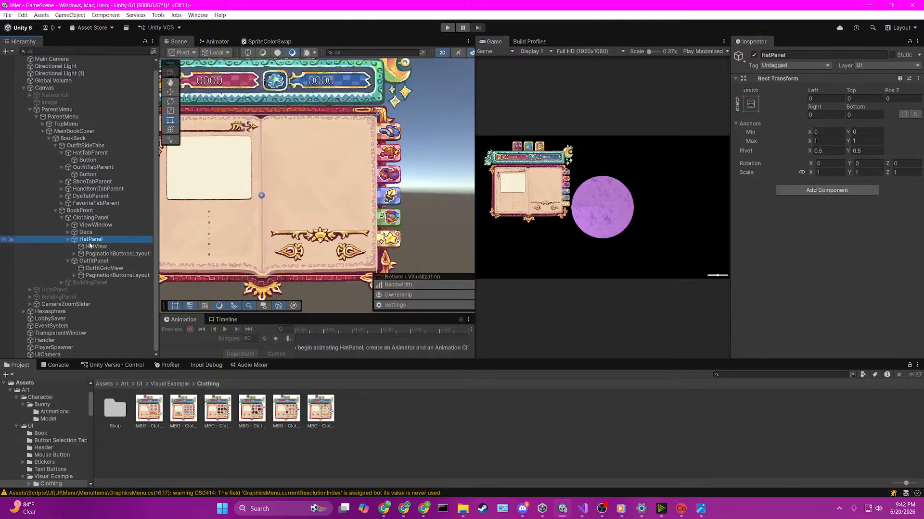
Step: On OutfitSideTabs, add HatPanel to the first Tab Panels List entry's Dict Value and OutfitPanel to the second entry's
click(87, 145)
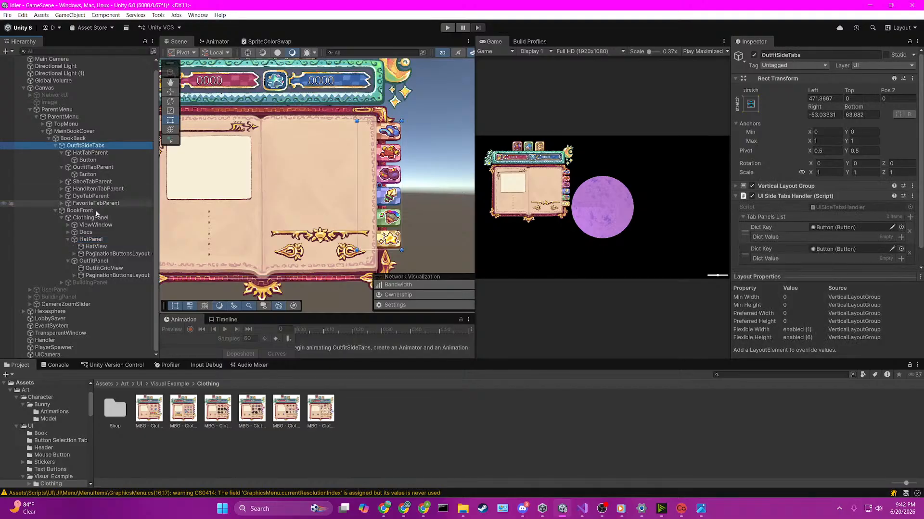
click(96, 240)
drag(96, 240, 823, 235)
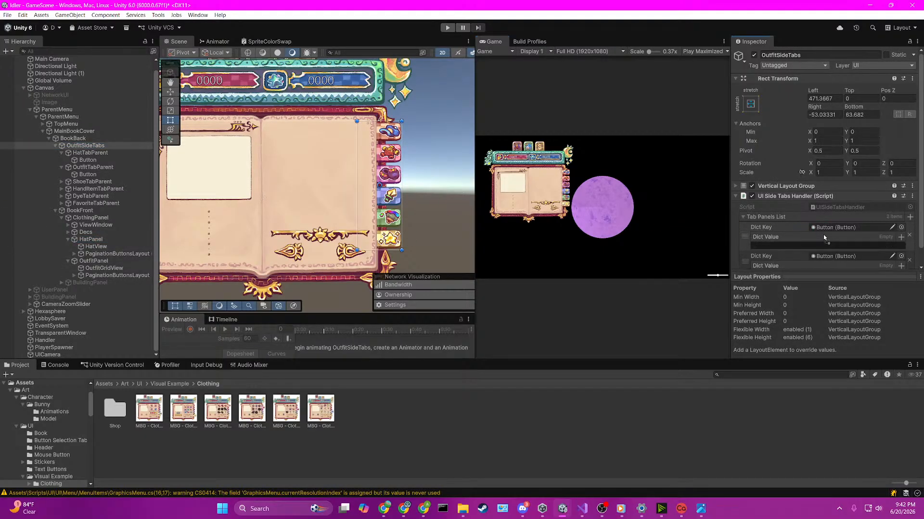
scroll(833, 249, down, 2)
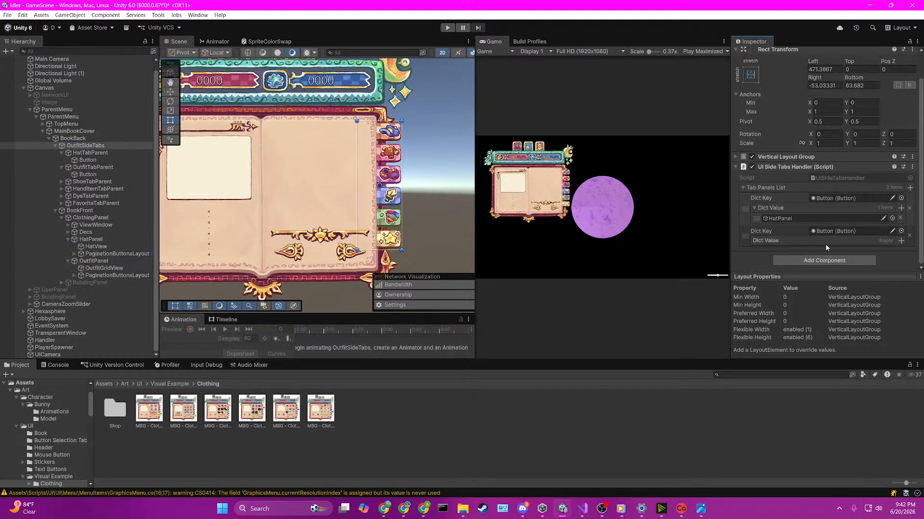
drag(93, 263, 793, 241)
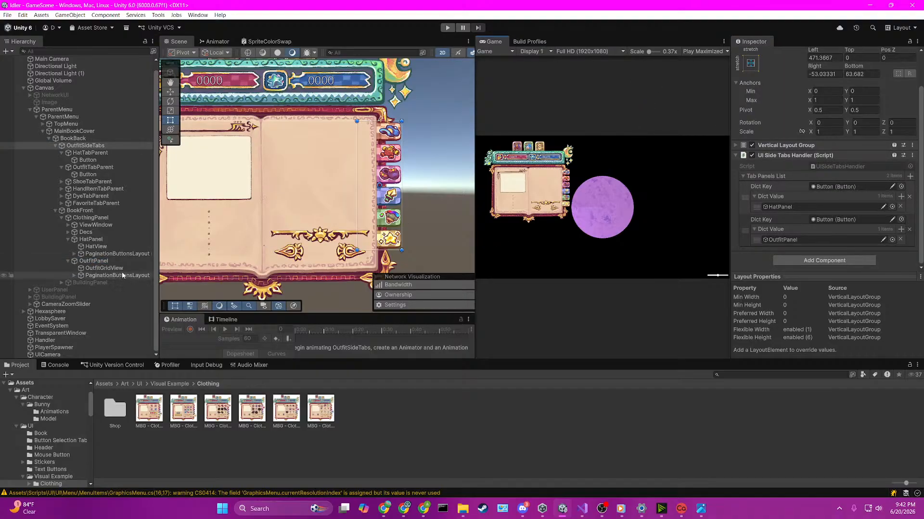
Step: Deactivate OutfitPanel and collapse HatPanel and BookFront in the hierarchy
click(106, 261)
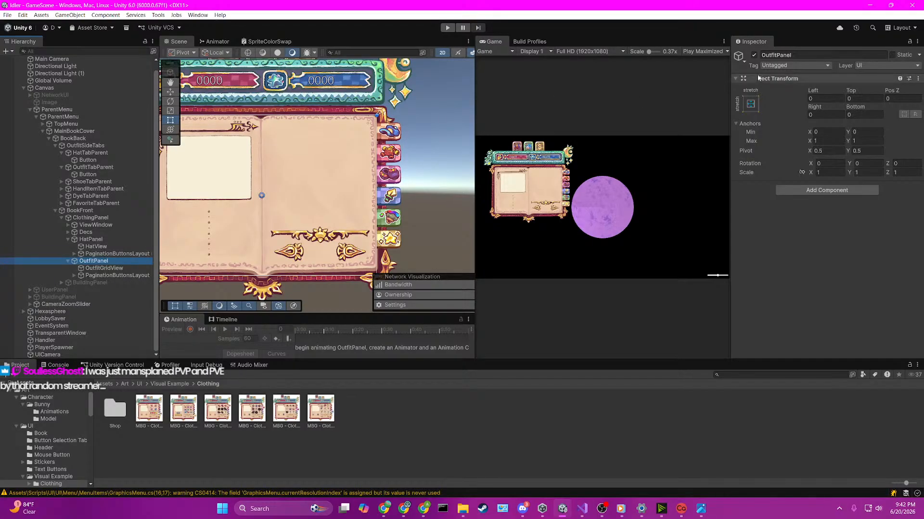
click(753, 55)
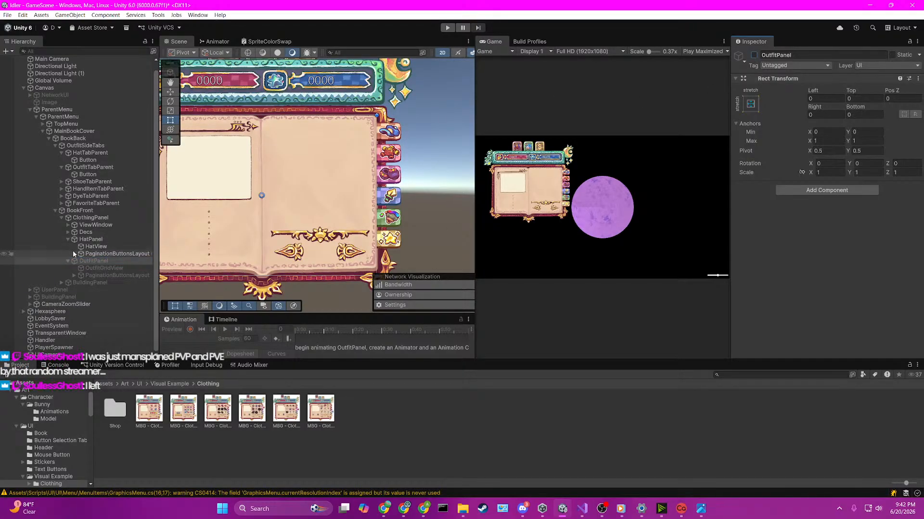
click(68, 240)
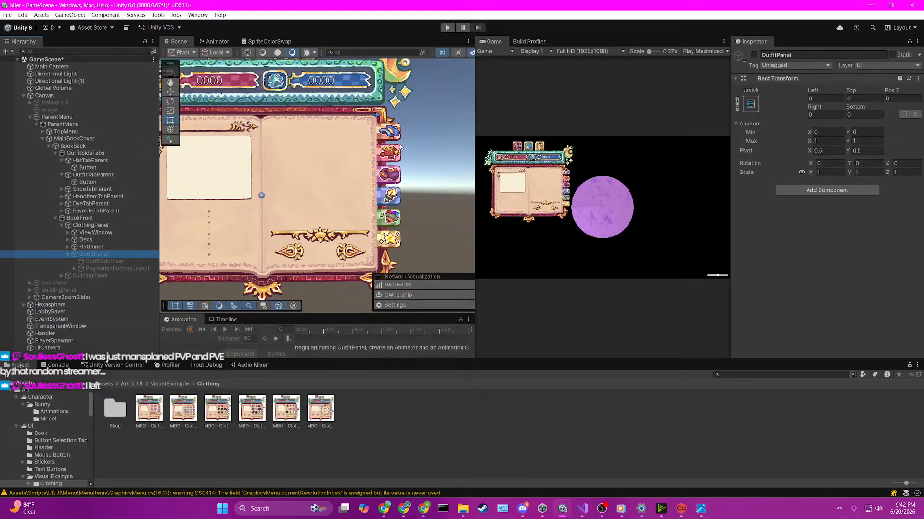
click(56, 218)
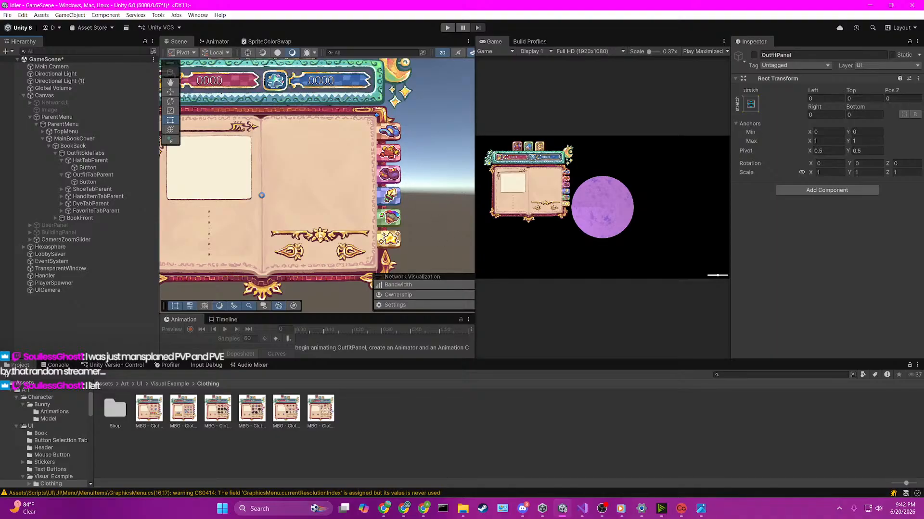
Step: Deactivate MainBookCover and save the GameScene
click(106, 176)
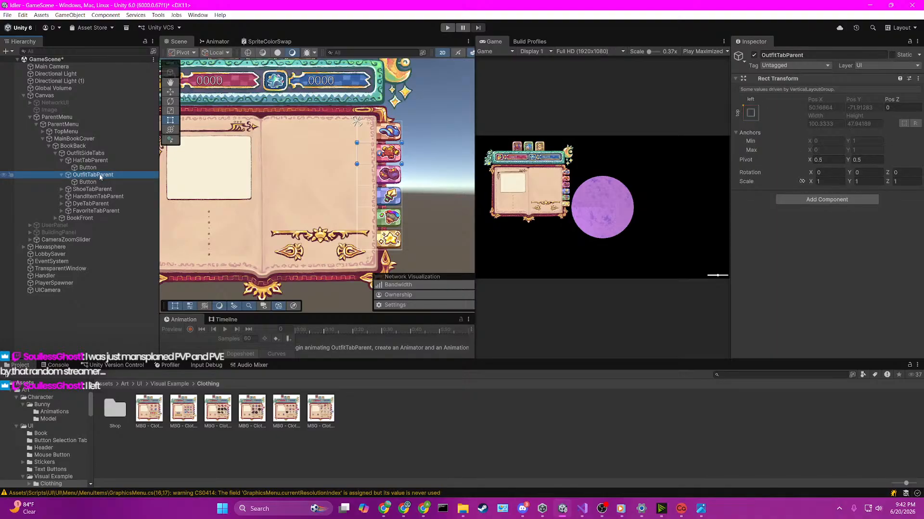
click(53, 139)
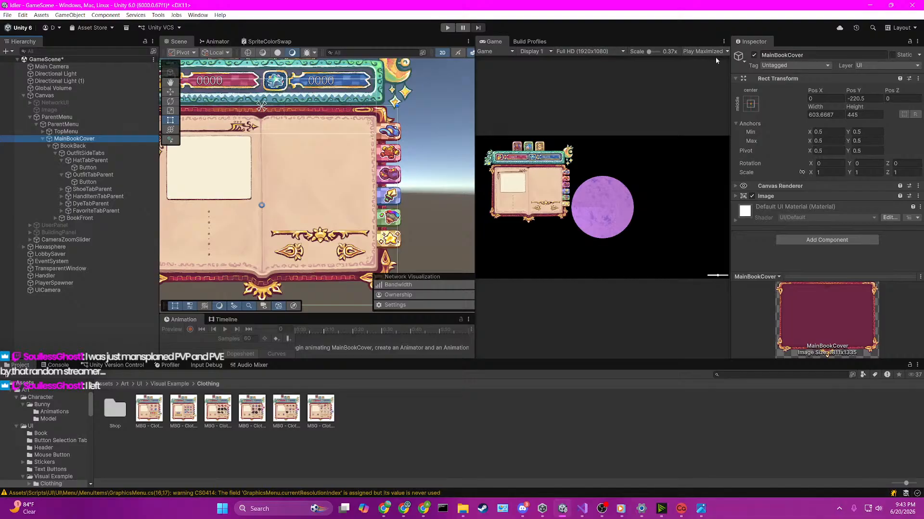
click(754, 55)
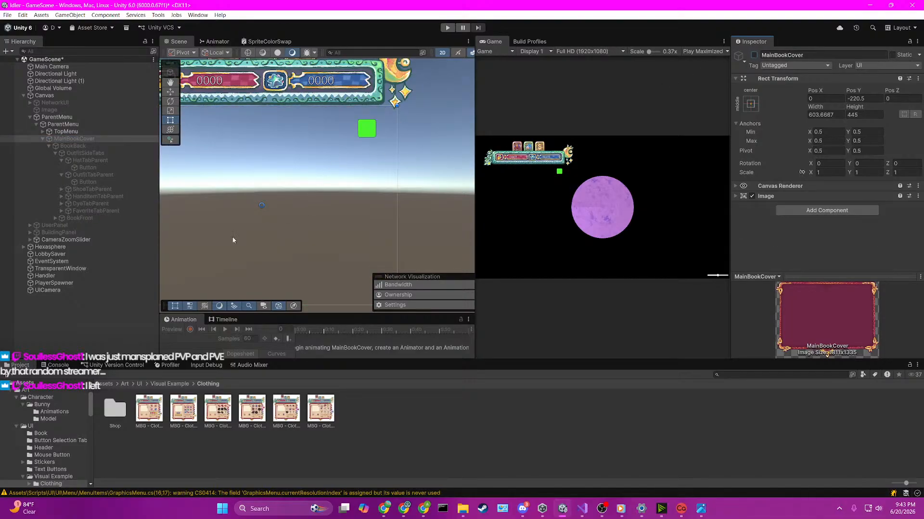
click(88, 317)
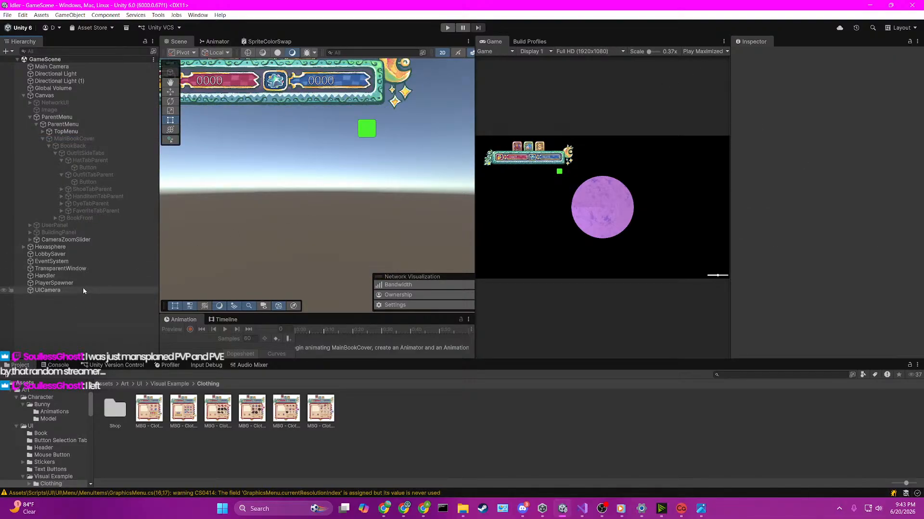
key(ctrl+s)
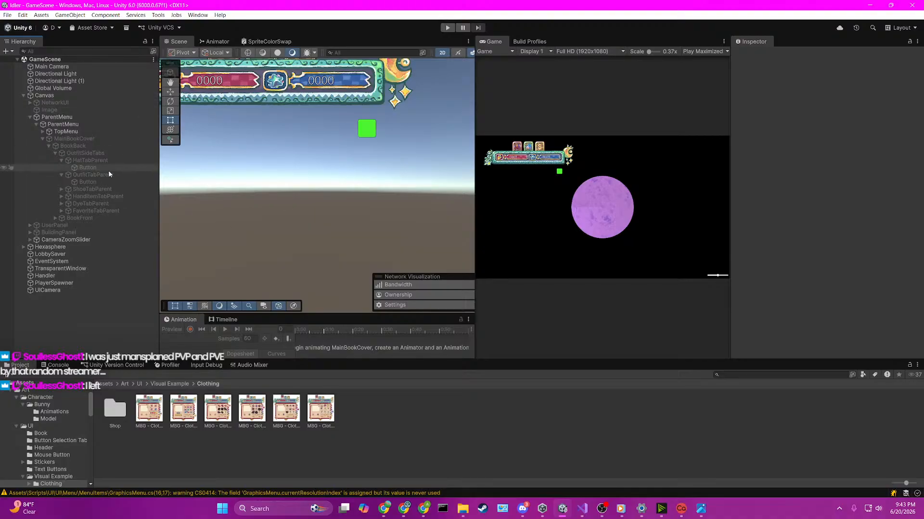
Step: Collapse OutfitTabParent, HatTabParent and OutfitSideTabs in the hierarchy
click(60, 174)
click(61, 162)
click(51, 154)
click(55, 154)
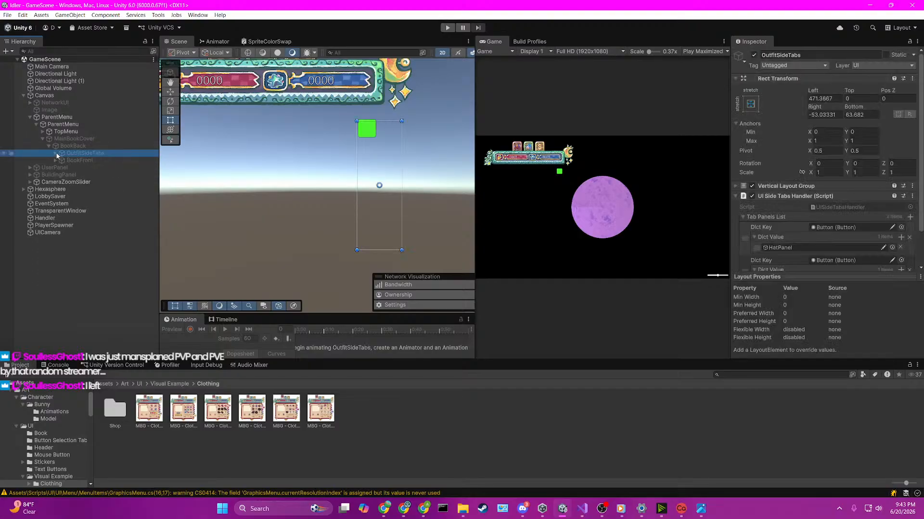
Step: Open the SceneLoader scene from the project's Assets/Scenes folder
click(107, 383)
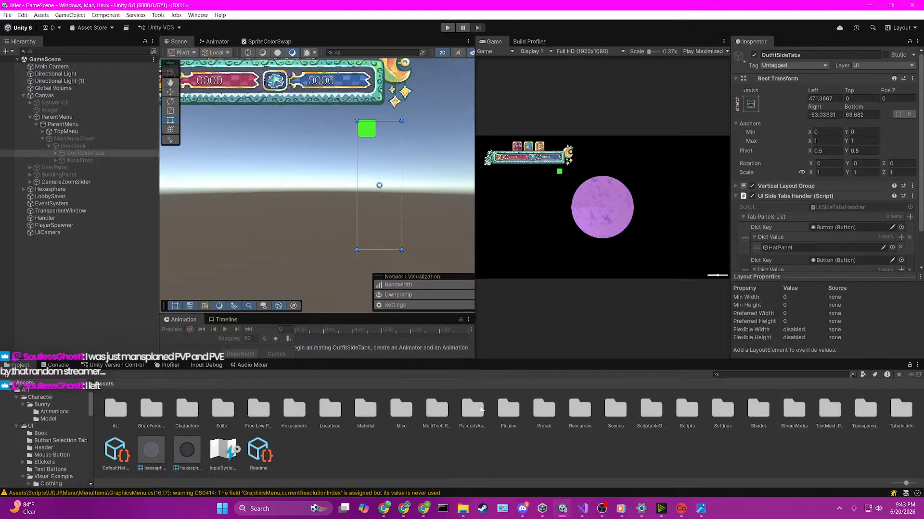
click(514, 408)
click(547, 411)
click(583, 415)
double_click(627, 416)
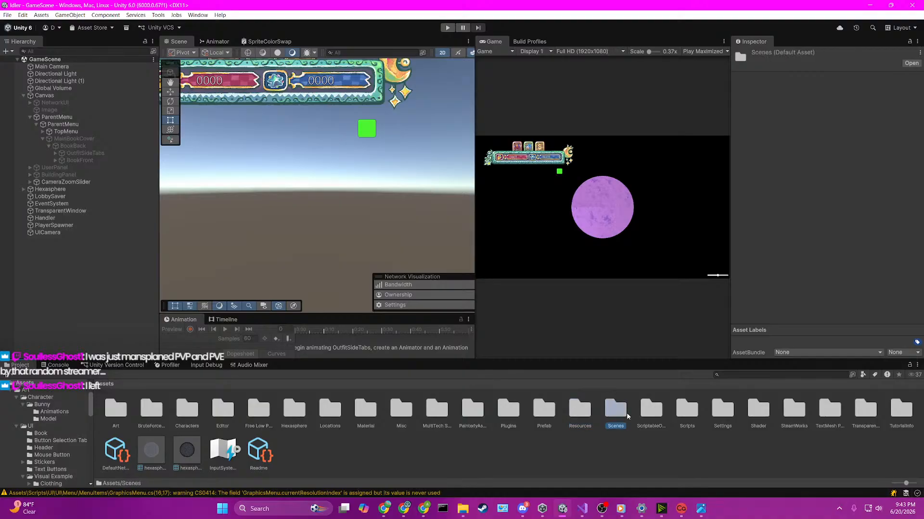
double_click(218, 409)
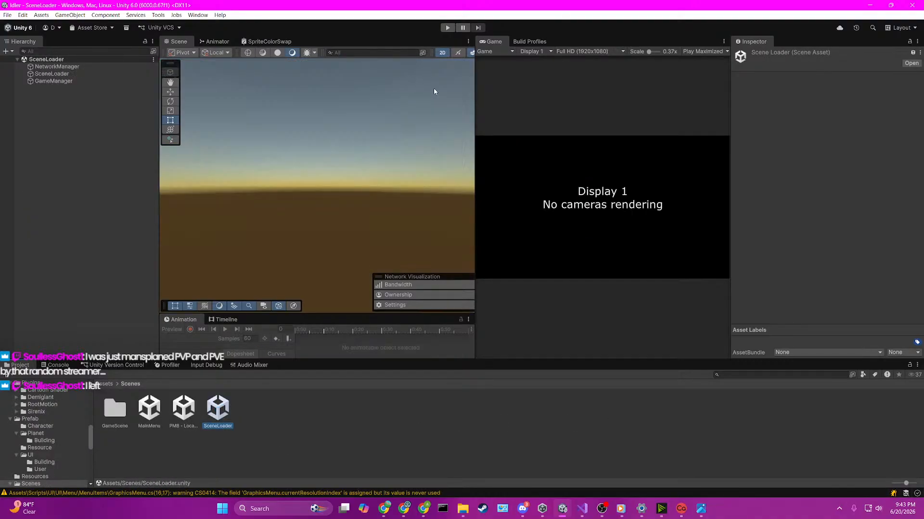
Step: Widen the Game view, run the game as host and open the clothing book to test its side tabs
drag(476, 96, 321, 95)
key(ctrl+p)
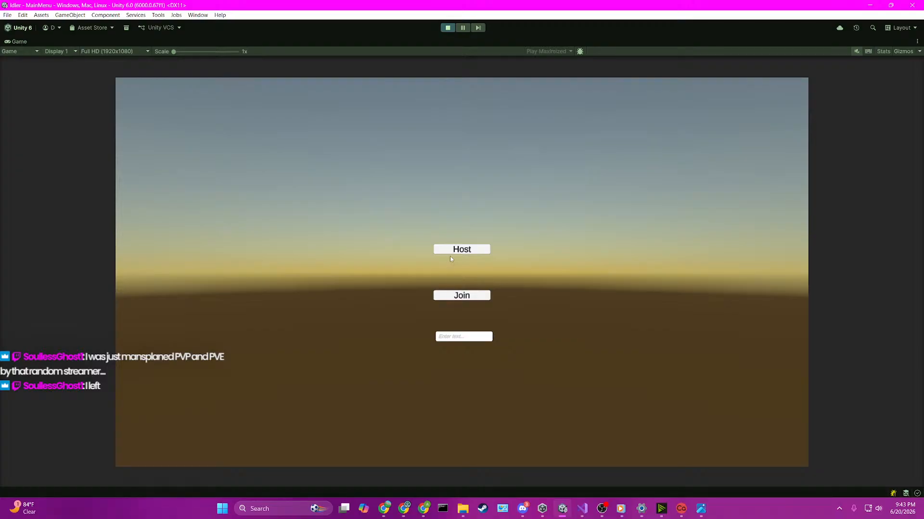
click(454, 250)
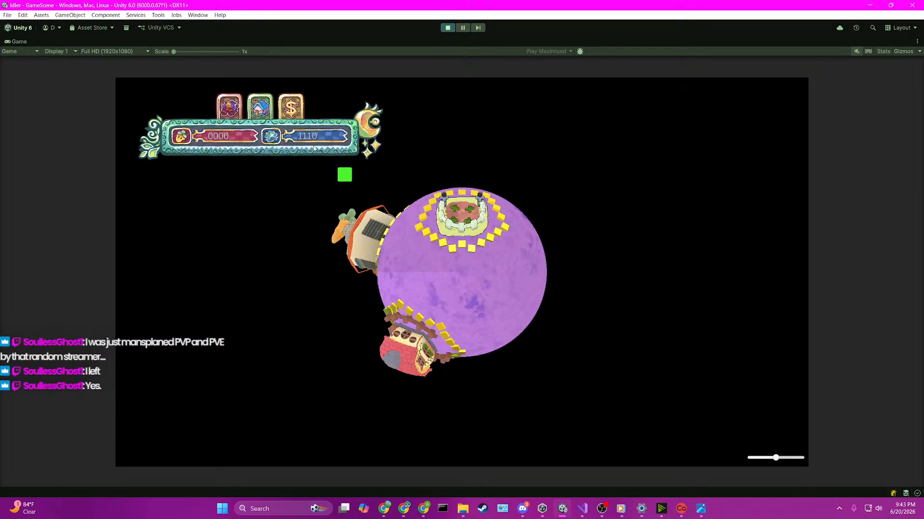
click(231, 107)
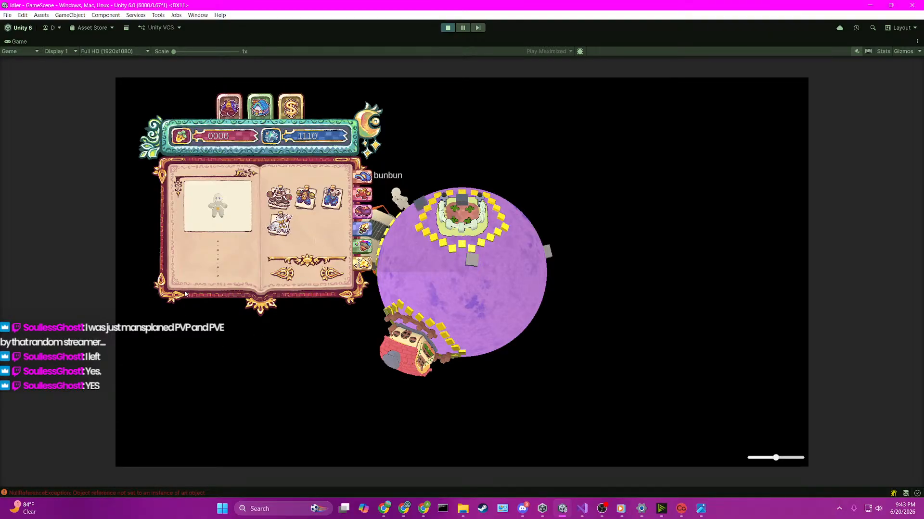
Step: Pause the game and open the UISideTabsHandler.Awake NullReferenceException at its source line in Visual Studio
click(447, 27)
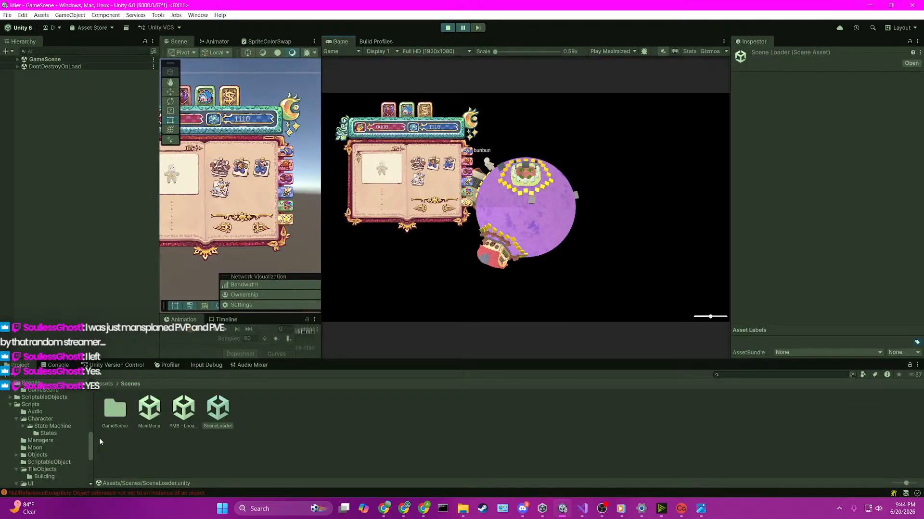
click(62, 366)
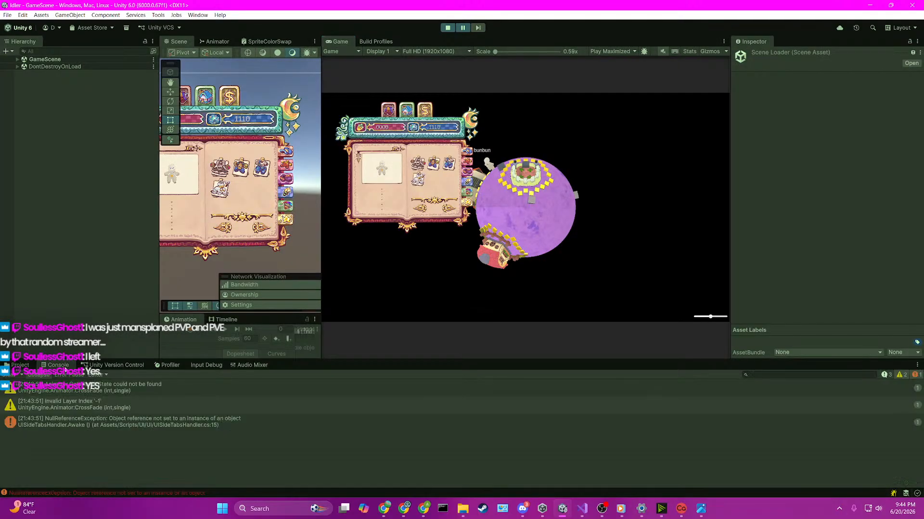
click(117, 425)
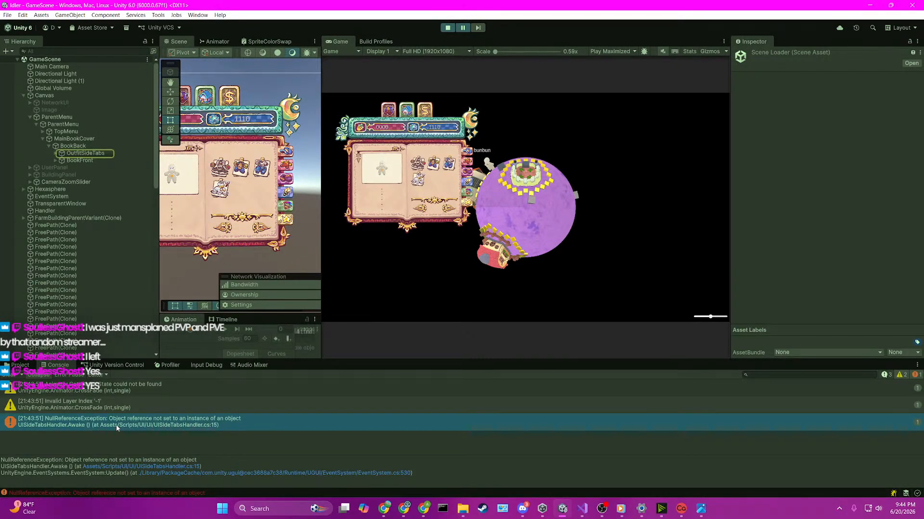
double_click(120, 426)
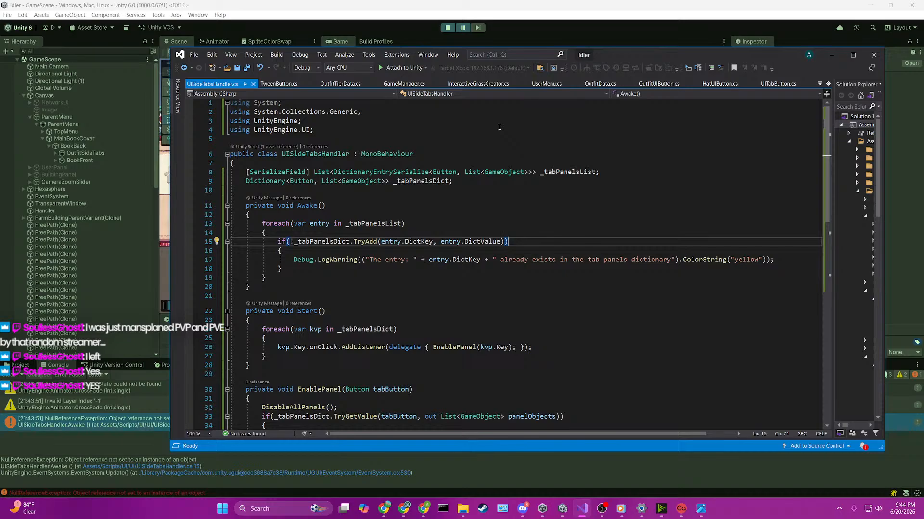
Step: Stop the game and, in UISideTabsHandler.cs, initialize _tabPanelsList with new List<DictionaryEntrySerialize<Button, List<GameObject>>>()
click(448, 27)
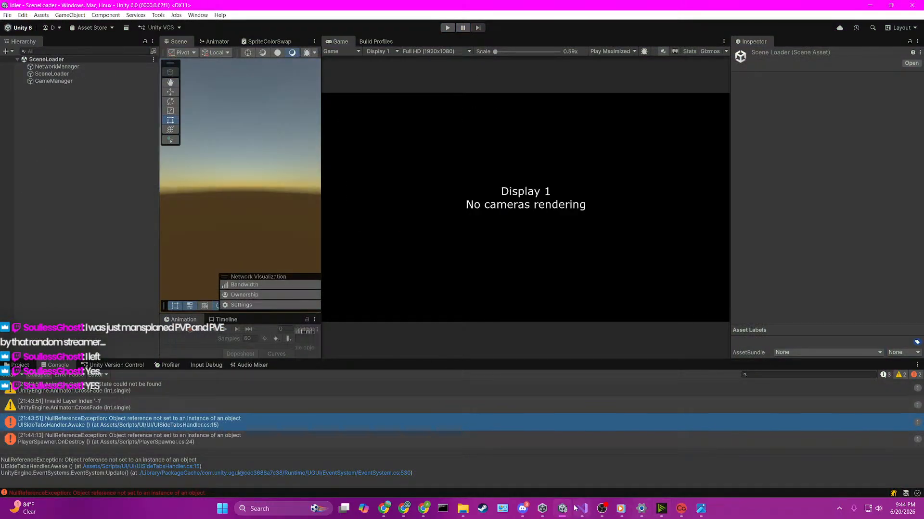
click(582, 508)
click(596, 172)
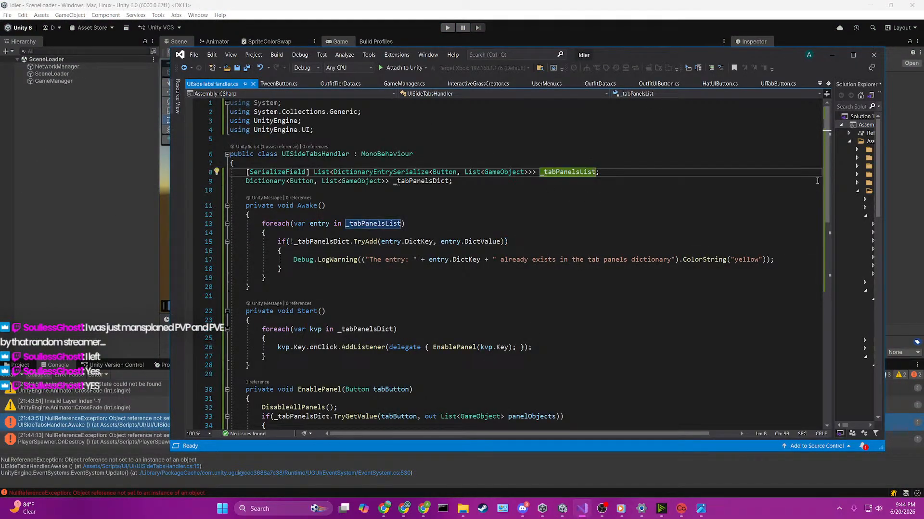
text(= new List<DictionaryEntrySerialize<Button, List<GameObject>>>())
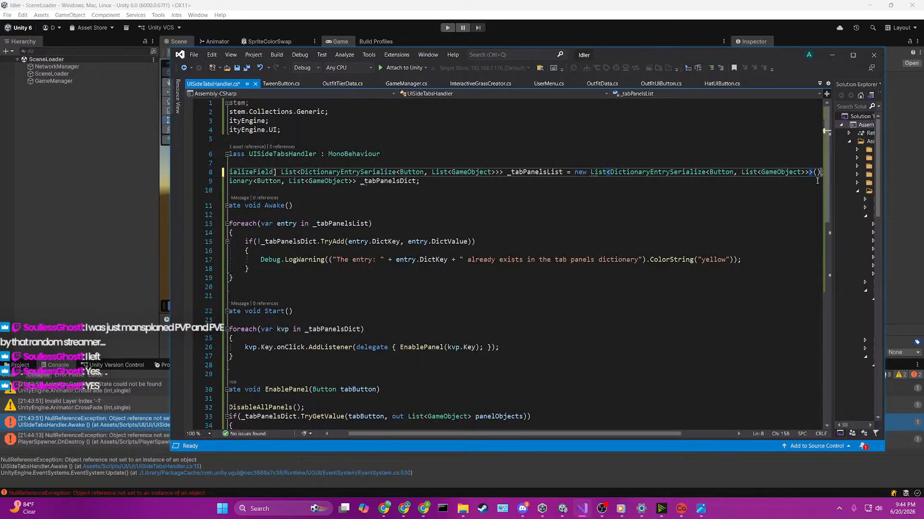
Step: Initialize _tabPanelsDict with new Dictionary<Button, List<GameObject>>() and save the script
key(Down)
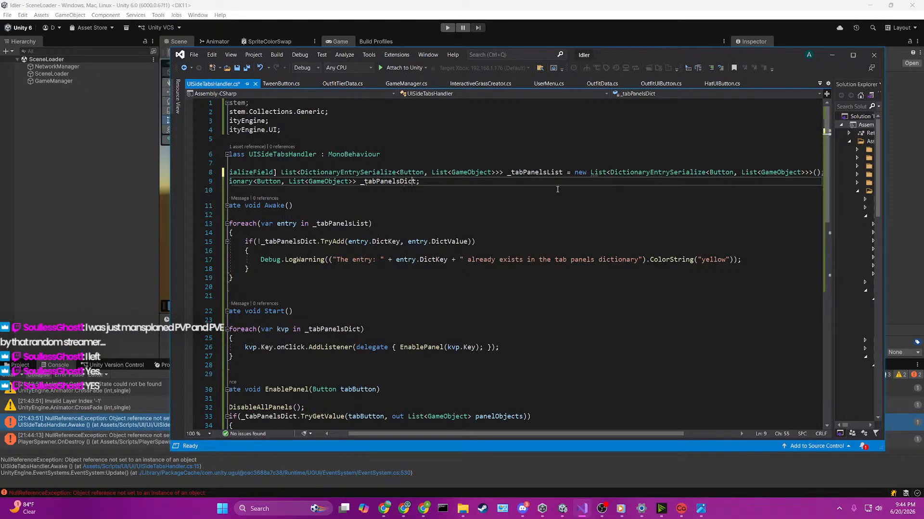
key(Left)
text(= new)
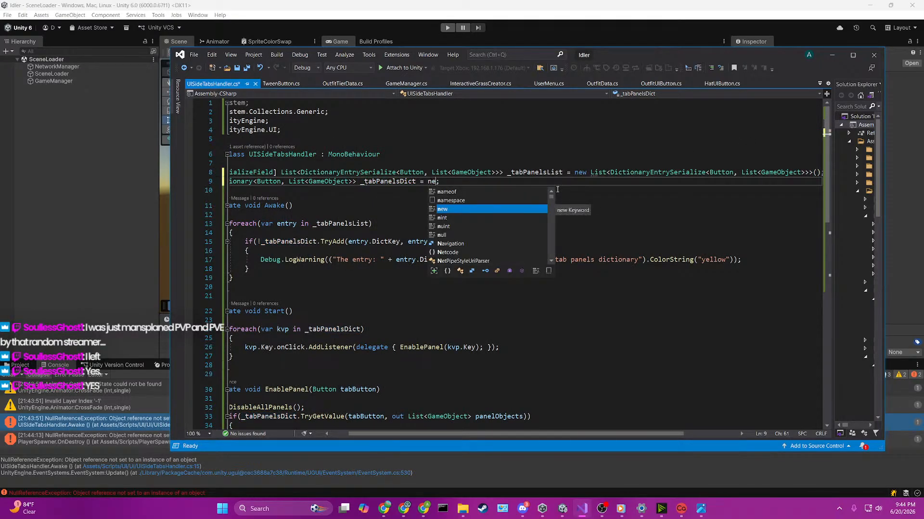
key(Tab)
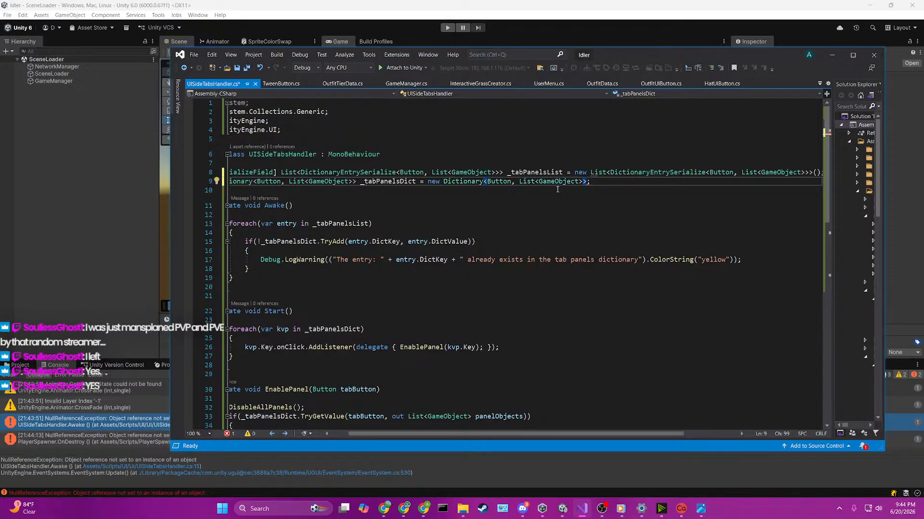
text(())
key(ctrl+s)
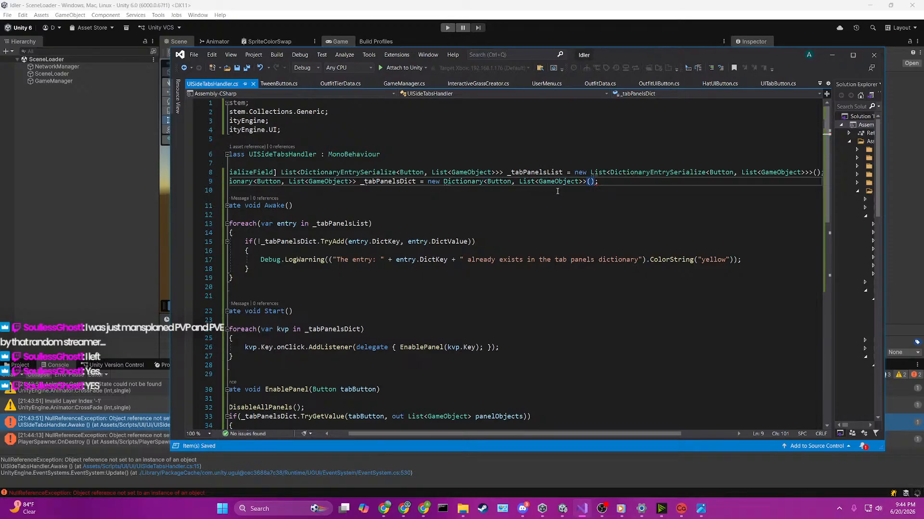
Step: Return to Unity, rerun the game from the SceneLoader scene as host and open the clothing book
click(89, 240)
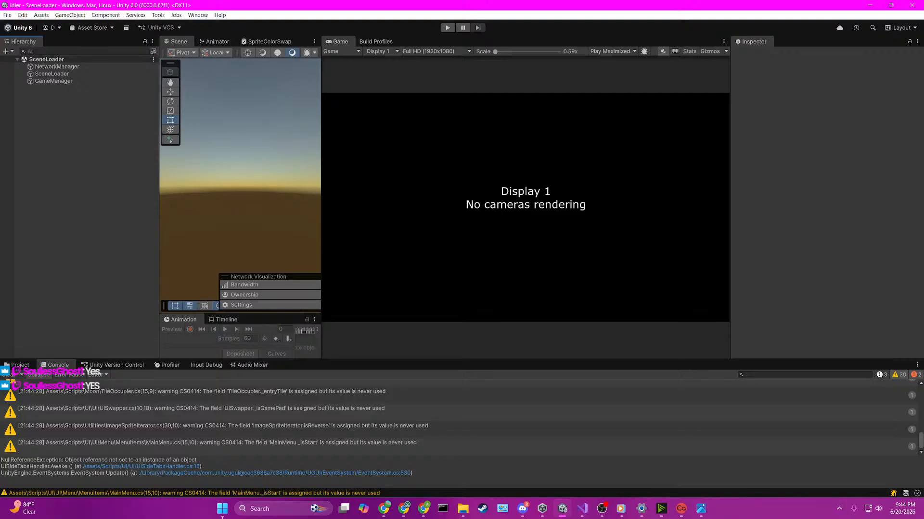
click(20, 366)
click(226, 423)
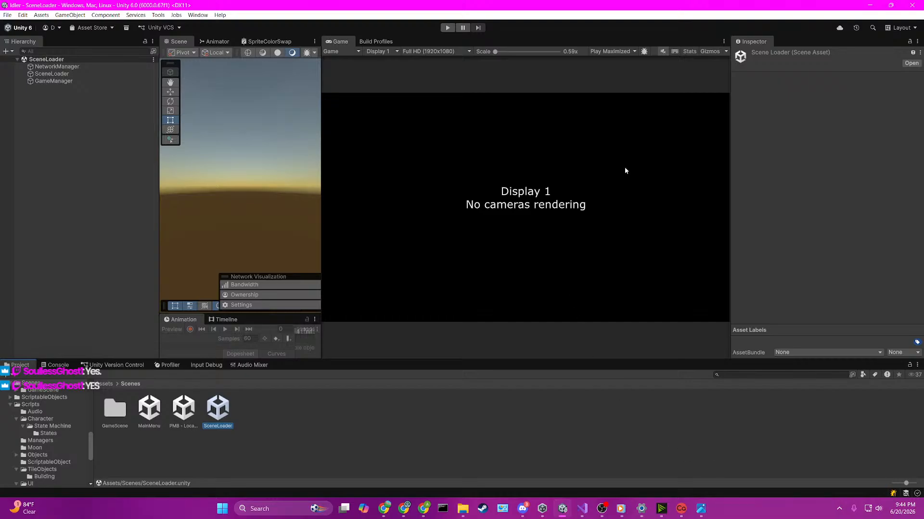
click(513, 109)
click(448, 27)
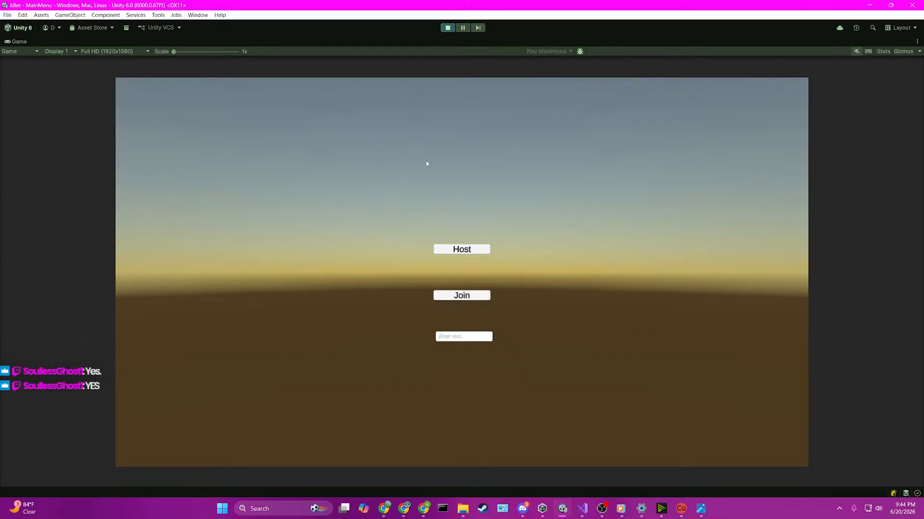
click(468, 249)
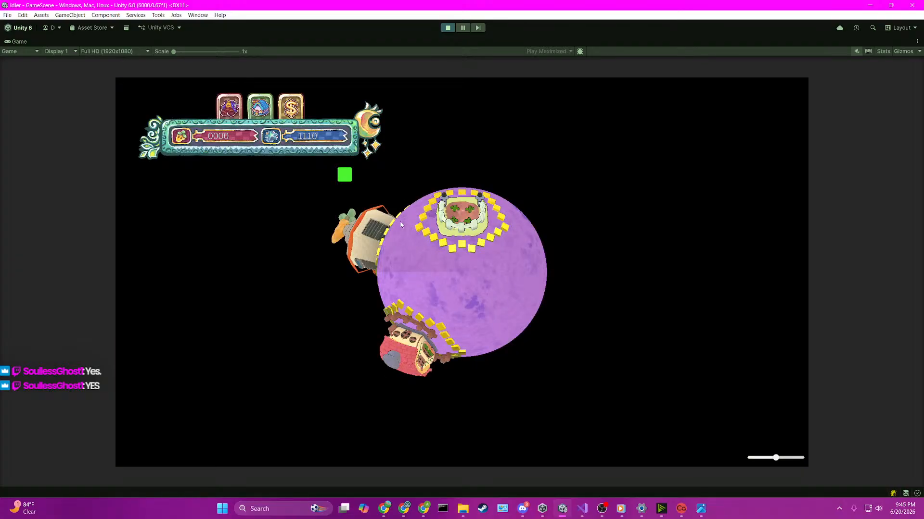
click(231, 103)
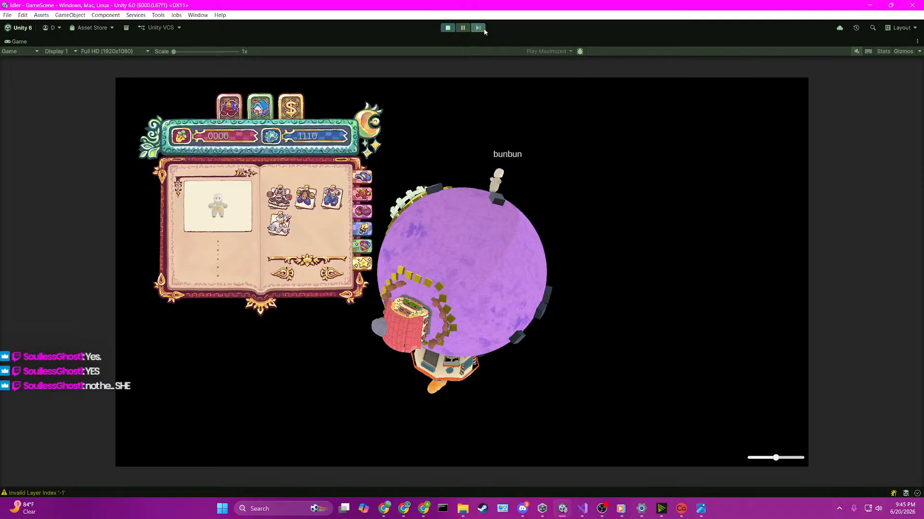
Step: Pause the game to set the Game view to Play Focused and widen the Scene view, and resume it with the Console shown
click(462, 28)
click(612, 51)
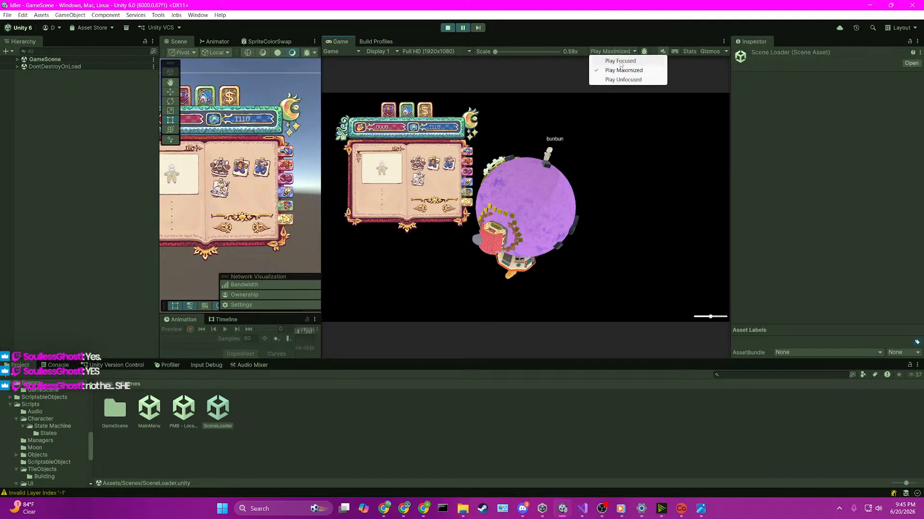
click(620, 61)
drag(323, 177, 421, 177)
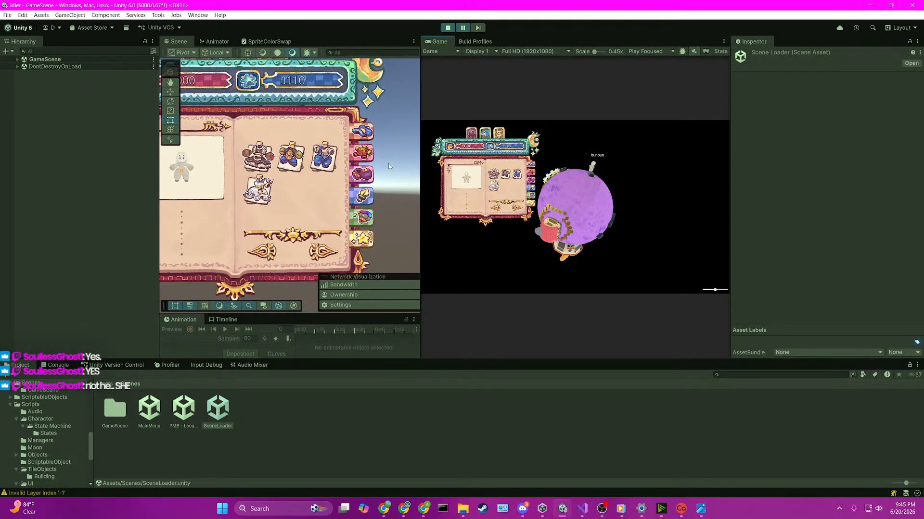
click(462, 27)
click(55, 365)
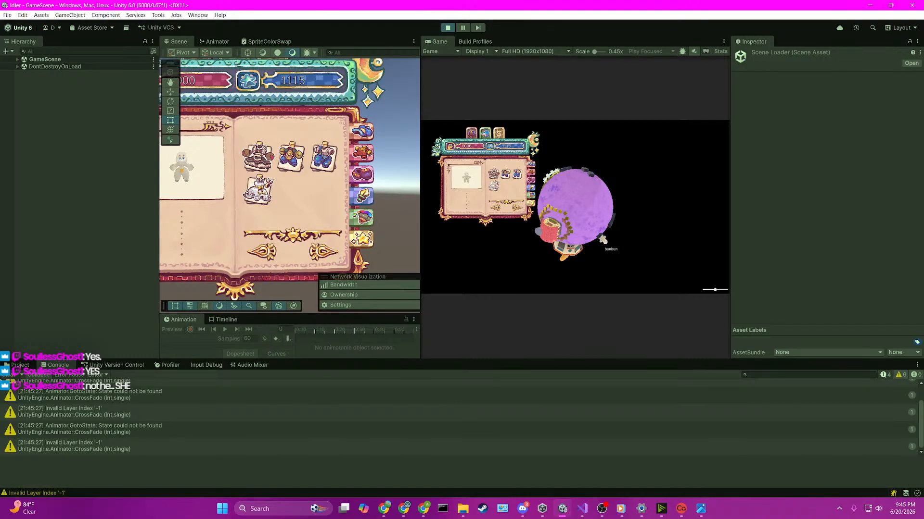
Step: Clear the Console, pause the running game, and attach the Visual Studio debugger to Unity
click(8, 374)
click(462, 27)
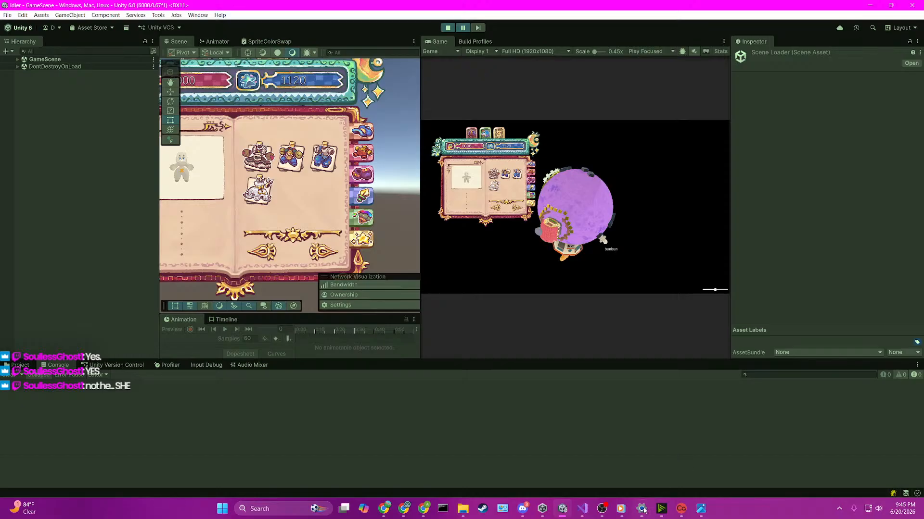
click(583, 512)
click(398, 69)
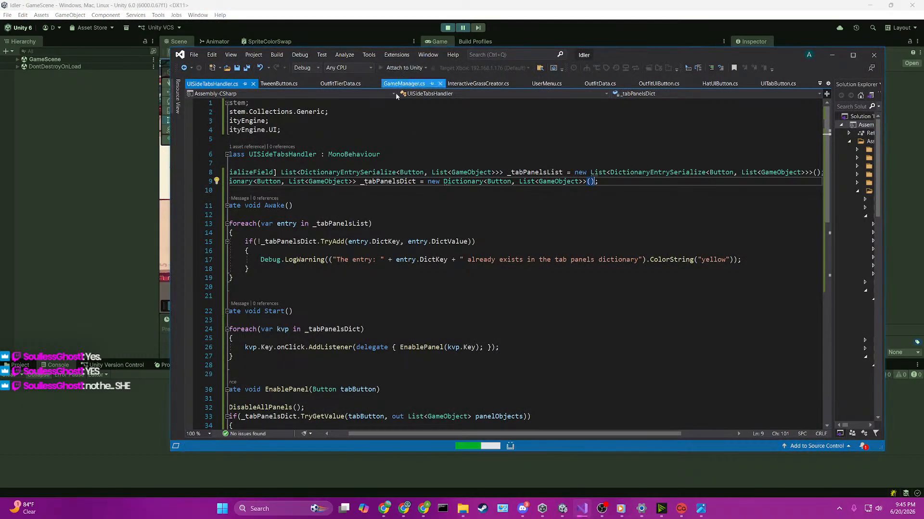
click(353, 260)
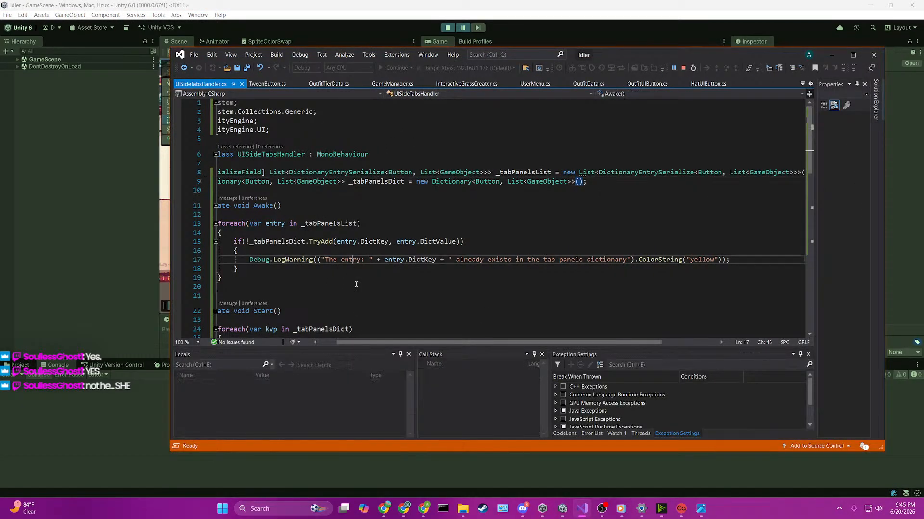
Step: Review how UISideTabsHandler.cs fills _tabPanelsDict in Awake, adds button listeners in Start and activates panels in EnablePanel
drag(358, 343, 334, 343)
scroll(410, 215, down, 3)
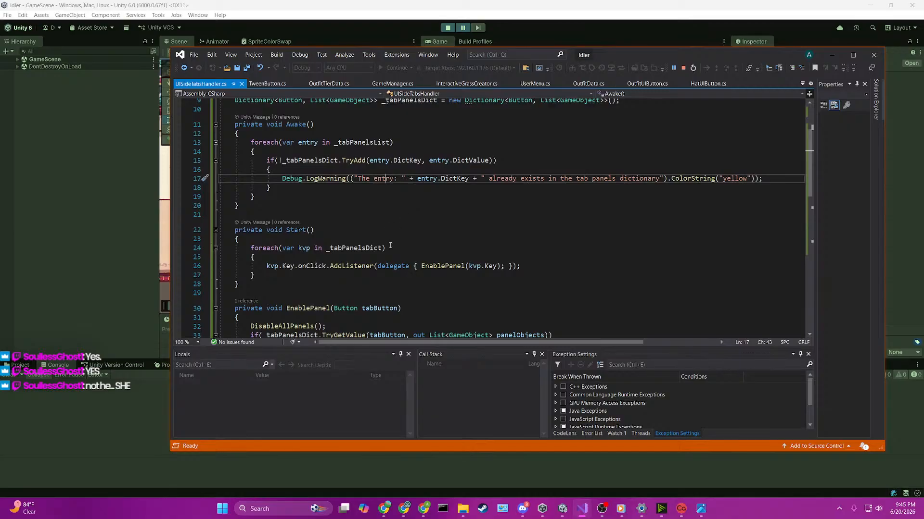
scroll(389, 243, up, 1)
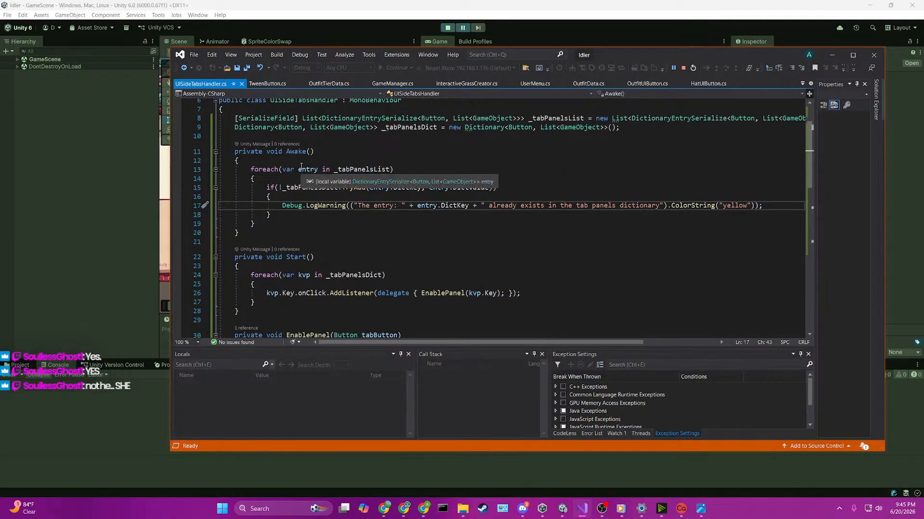
click(361, 169)
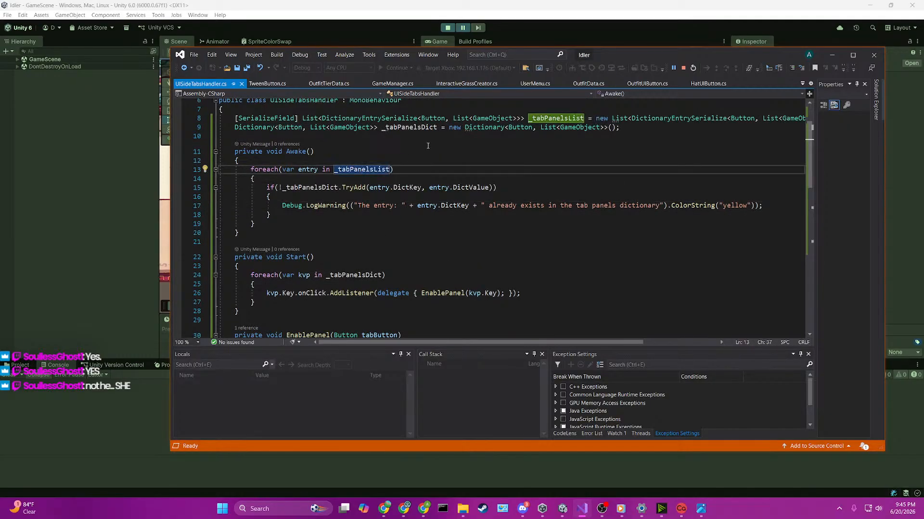
scroll(429, 160, down, 7)
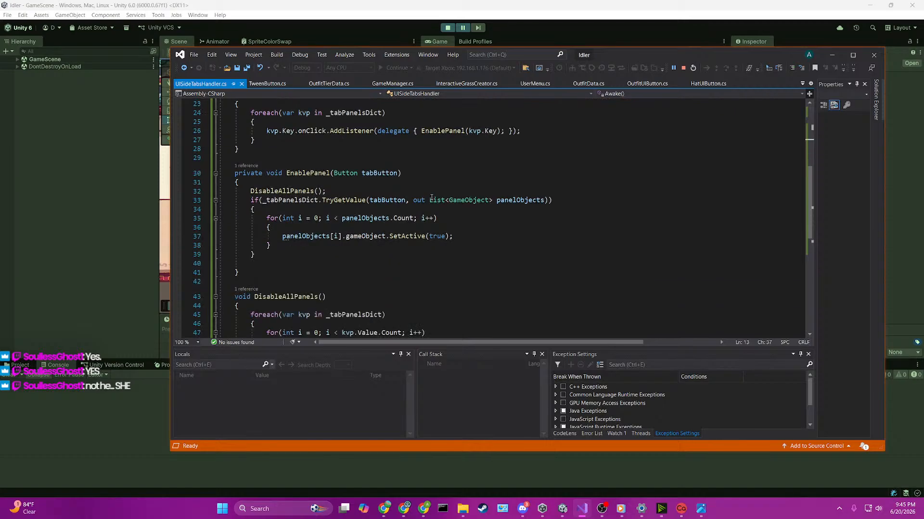
scroll(426, 173, up, 8)
click(327, 215)
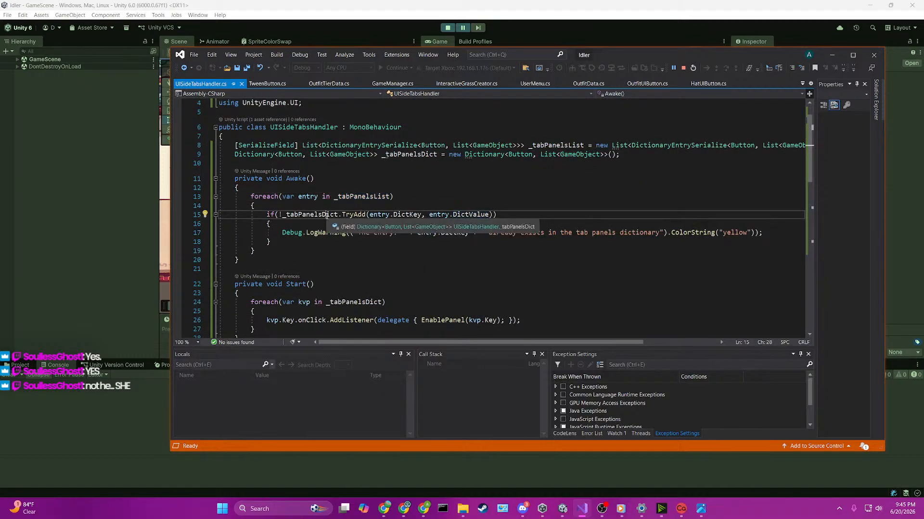
scroll(361, 195, down, 3)
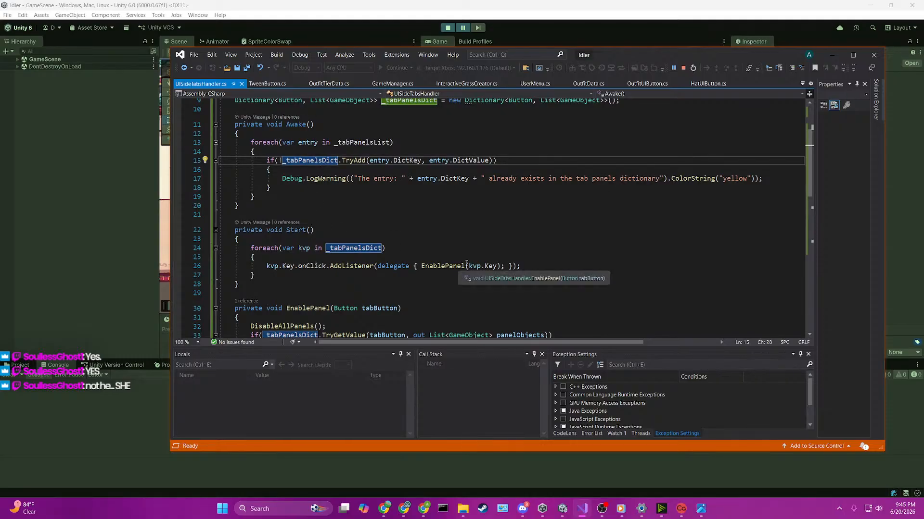
click(425, 266)
scroll(372, 273, down, 2)
scroll(372, 273, down, 1)
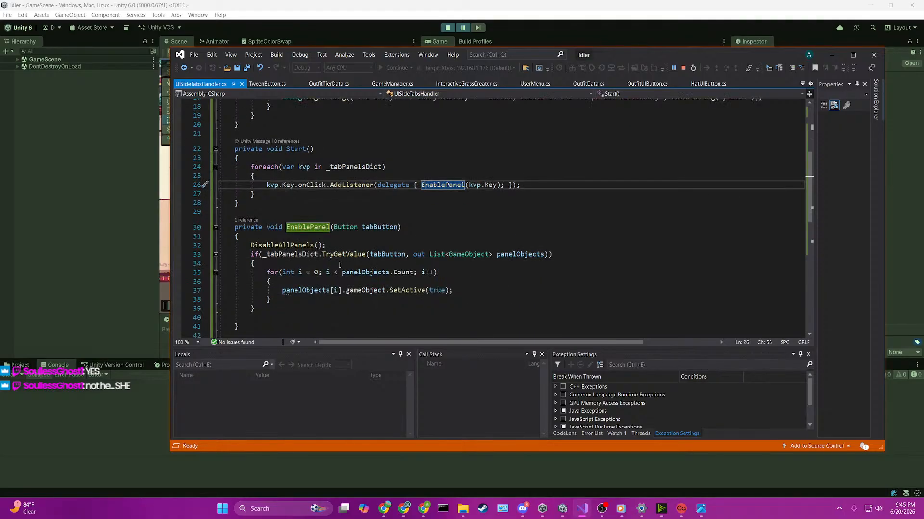
Step: Set a breakpoint on the DisableAllPanels() call in EnablePanel and resume the paused game in Unity
click(180, 246)
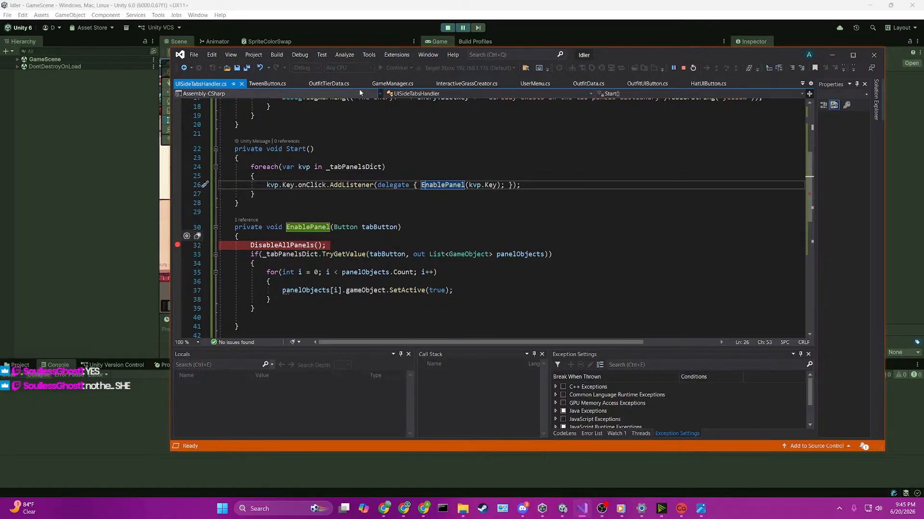
click(411, 14)
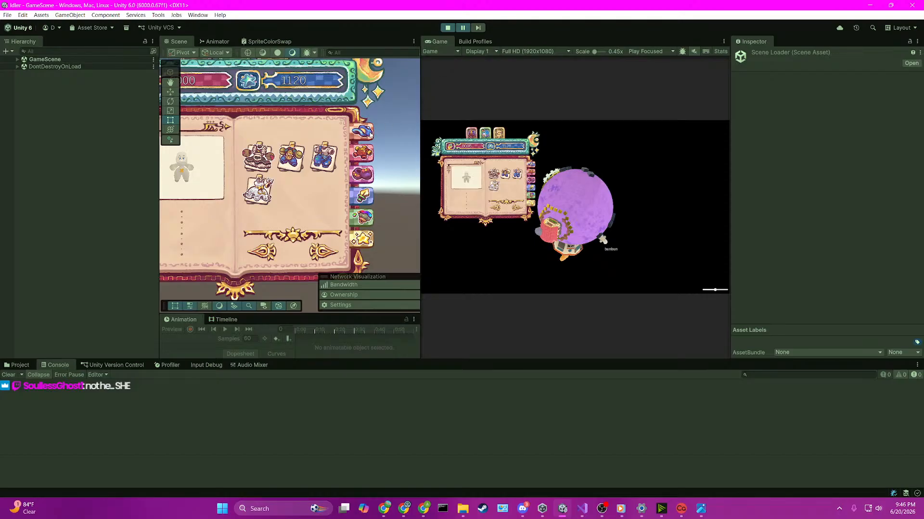
click(463, 27)
Step: Select the clothing book's topmost side tab in the running game to trigger the EnablePanel breakpoint
click(582, 508)
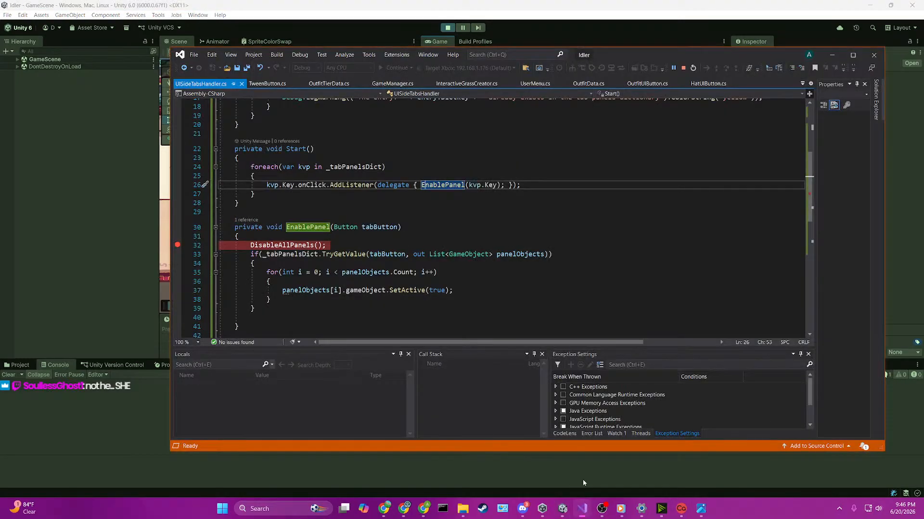
click(166, 245)
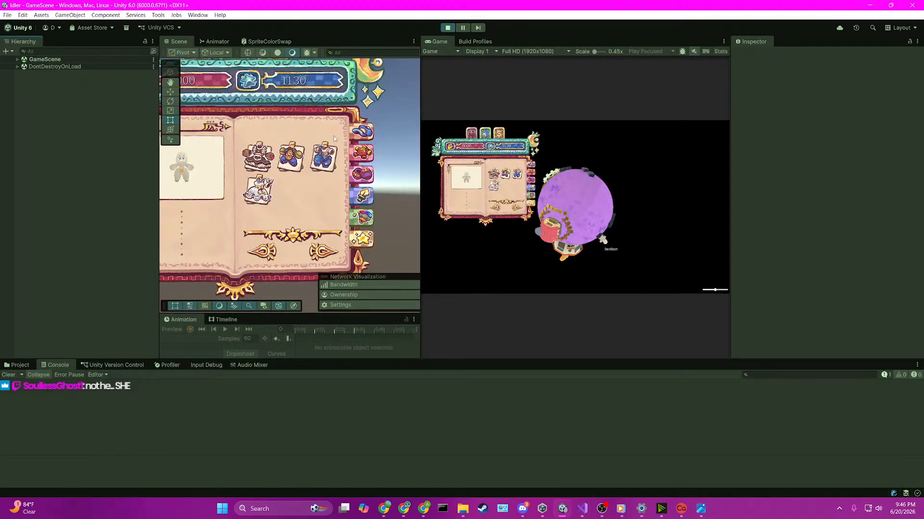
click(531, 164)
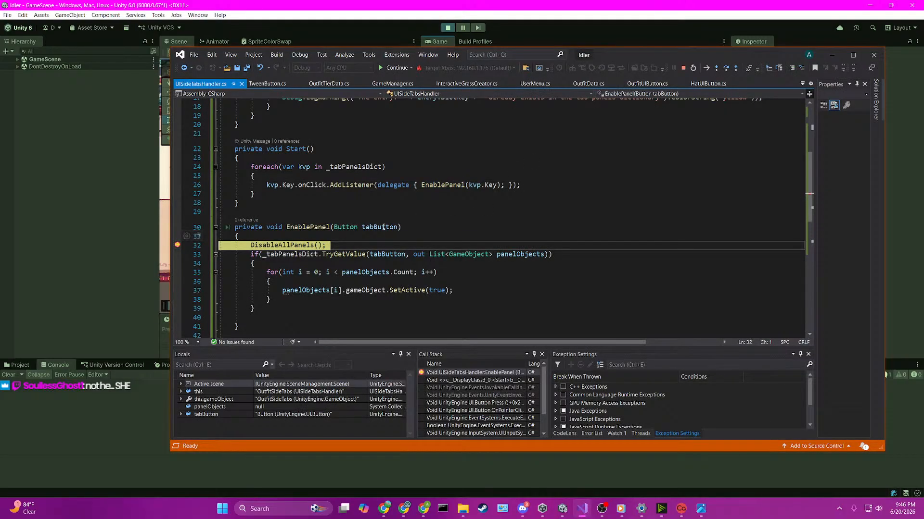
Step: Inspect the tabButton argument at the breakpoint and check it against the _tabPanelsDict code in Start and EnablePanel
mouse_move(383, 227)
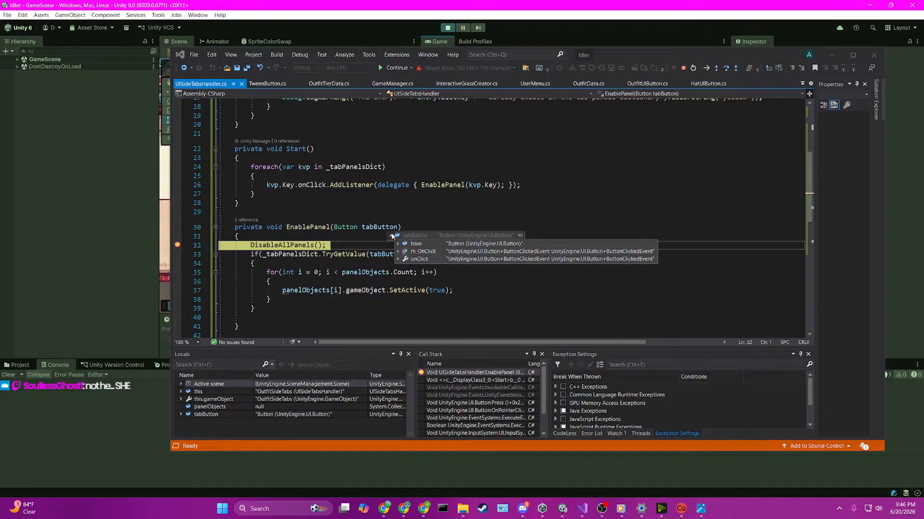
click(390, 167)
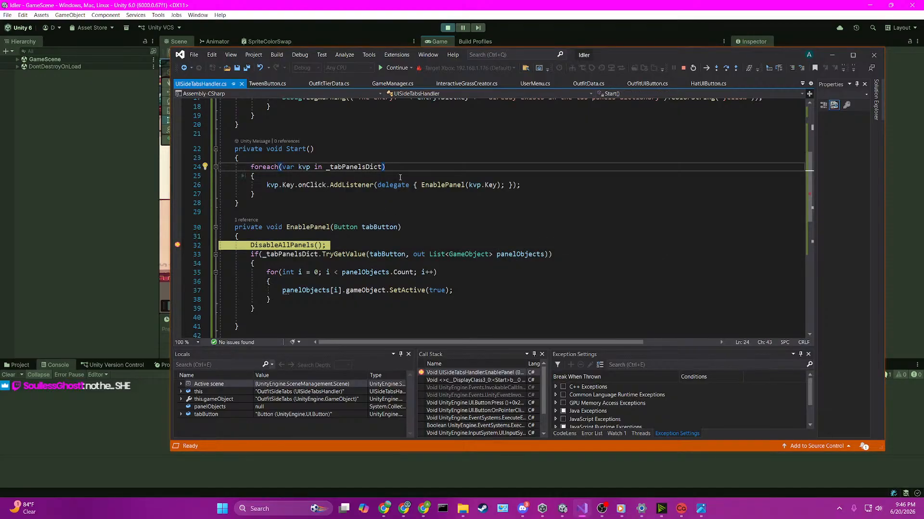
scroll(319, 300, down, 2)
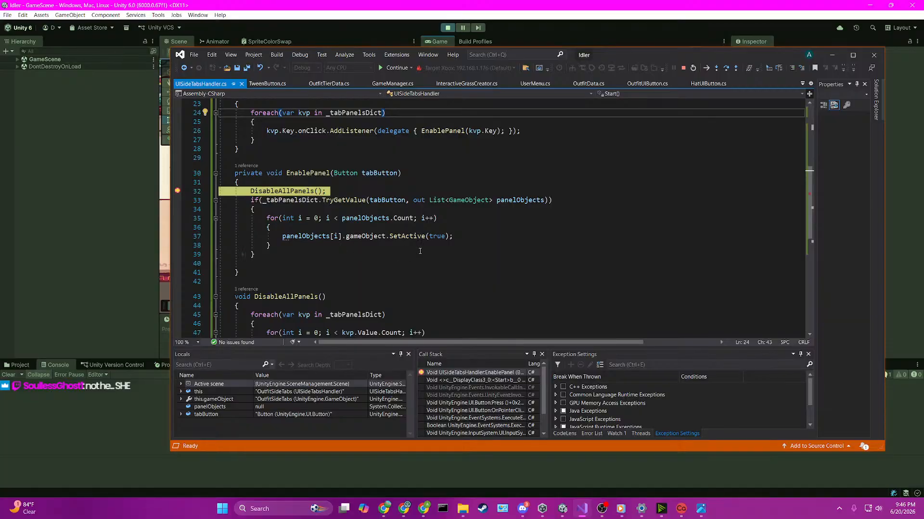
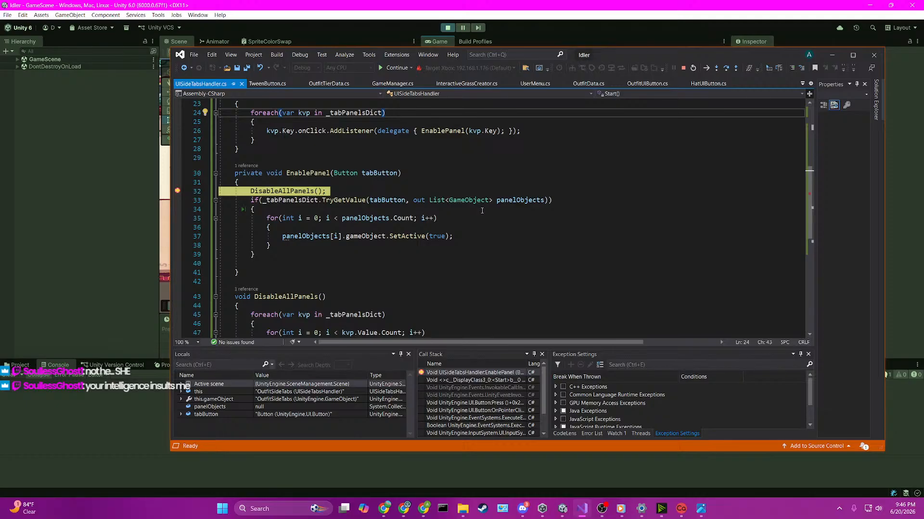
Step: Step through EnablePanel past DisableAllPanels() and TryGetValue into the panelObjects loop, checking the locals, and resume execution
click(327, 208)
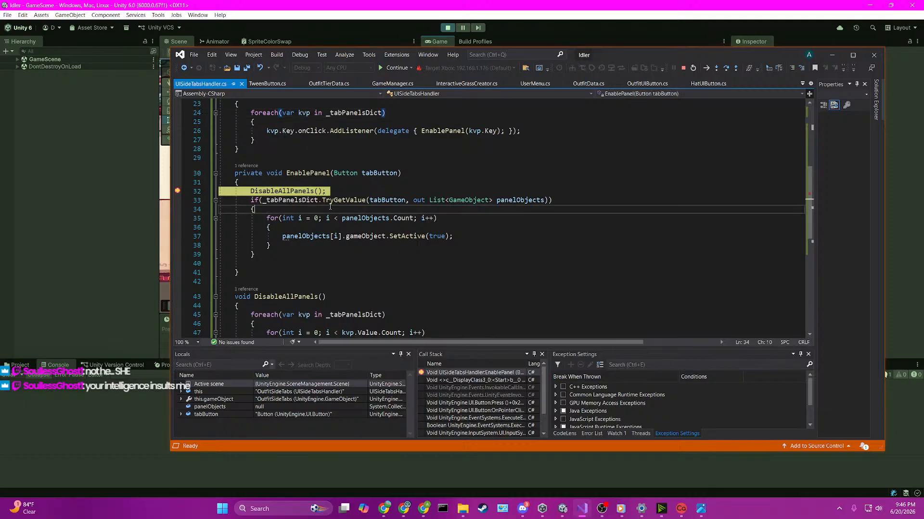
scroll(337, 222, up, 4)
scroll(339, 222, down, 5)
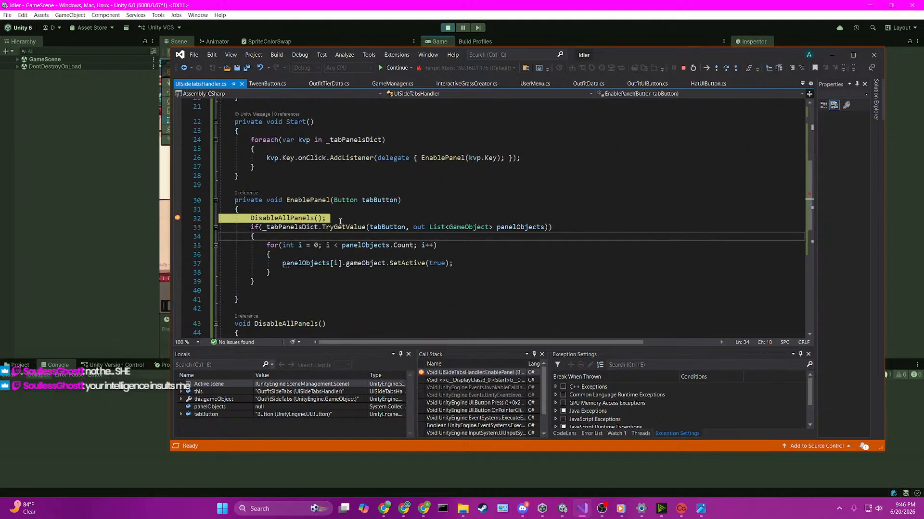
click(425, 147)
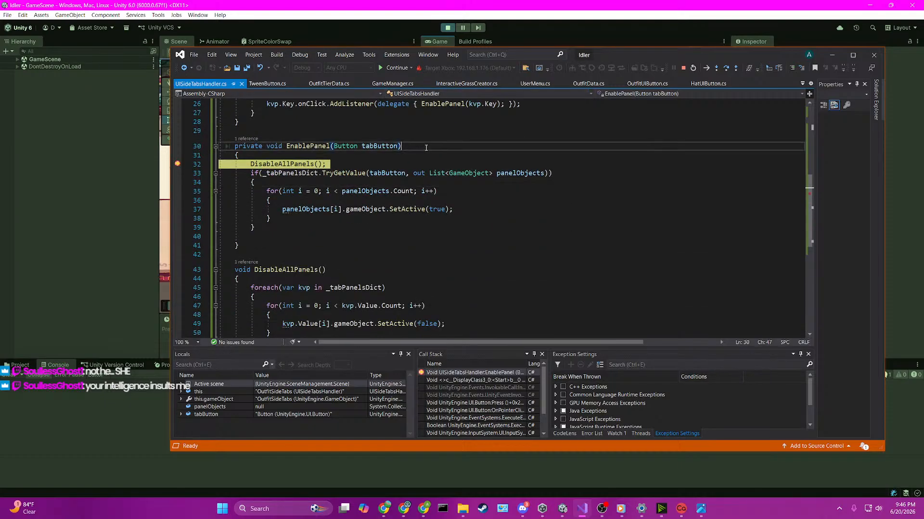
key(F10)
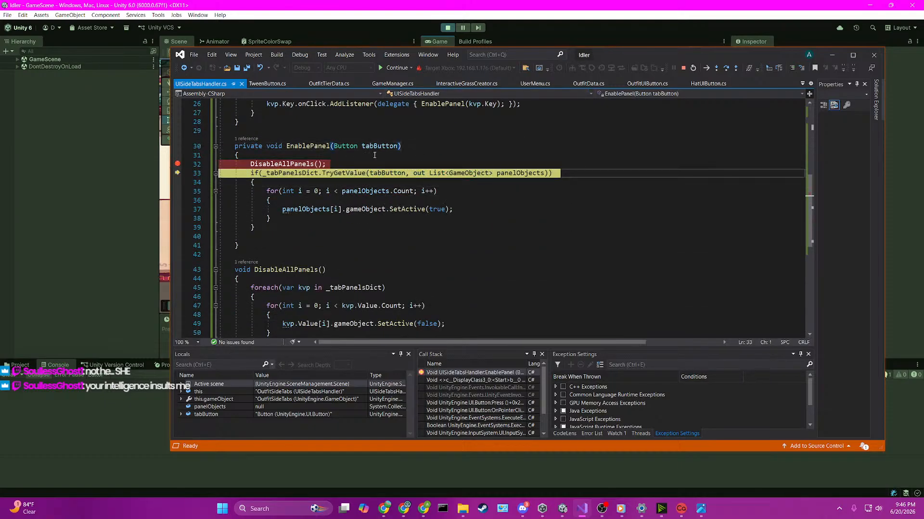
key(F10)
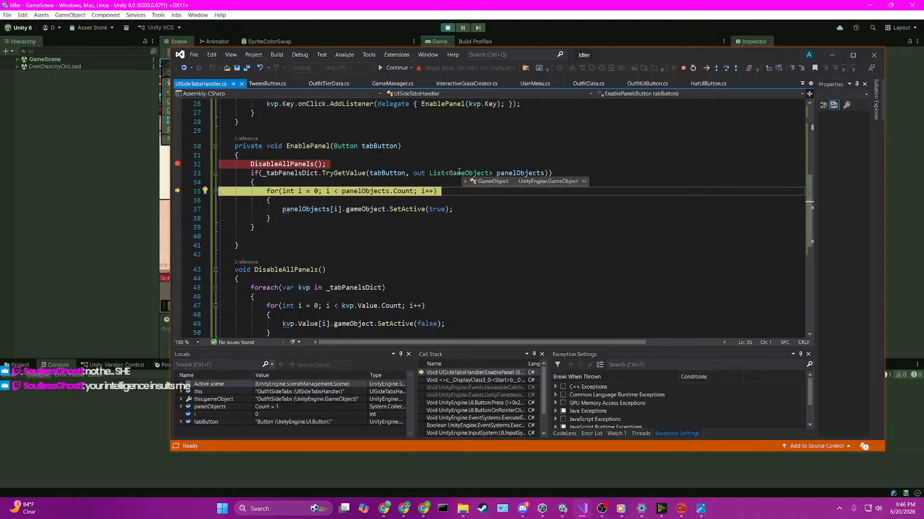
key(F10)
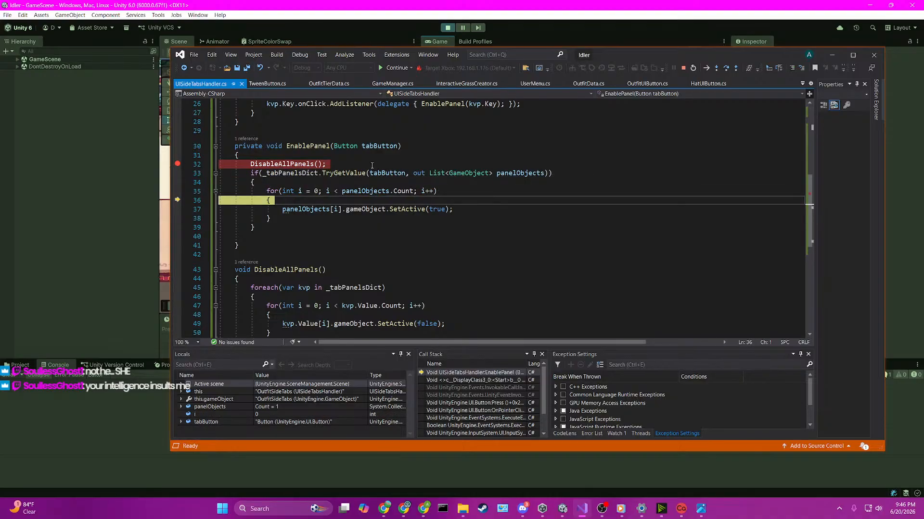
mouse_move(382, 174)
click(390, 68)
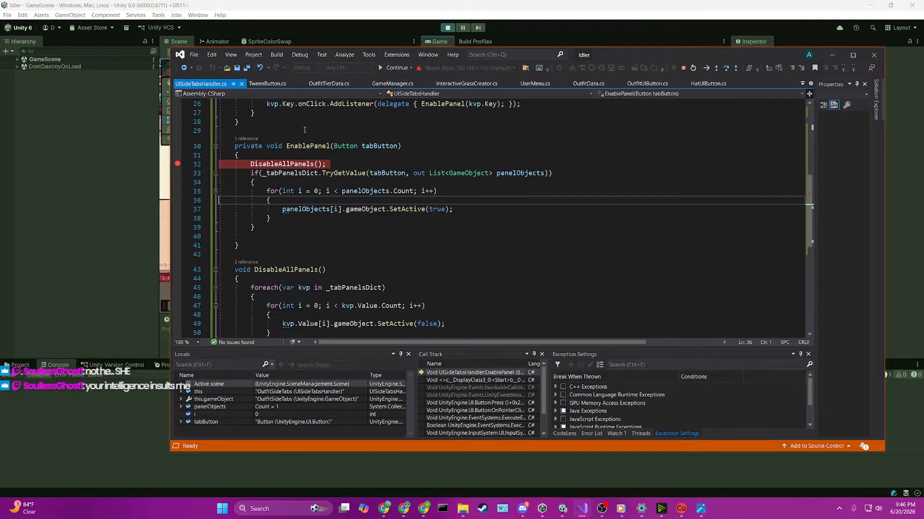
Step: Switch to Unity, expand GameScene and locate the running game's HatPanel under ClothingPanel in the object hierarchy
click(70, 207)
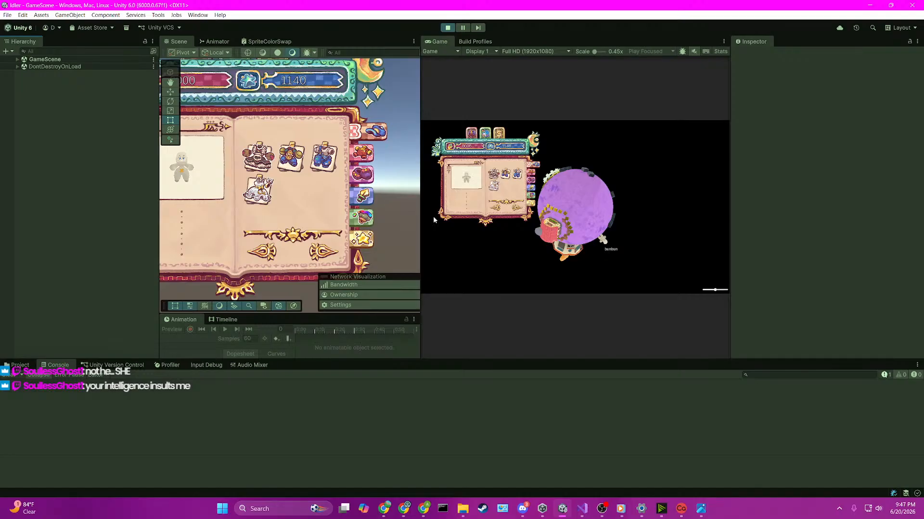
click(17, 66)
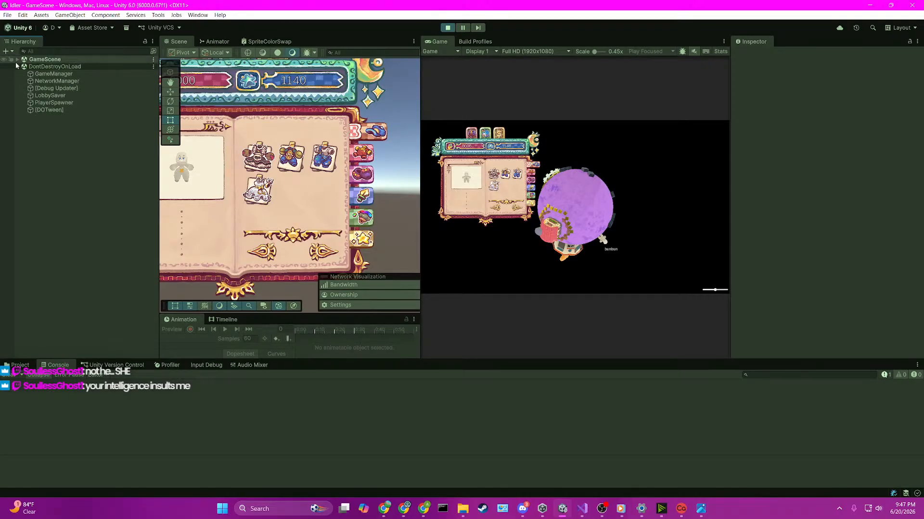
click(17, 59)
scroll(64, 247, down, 10)
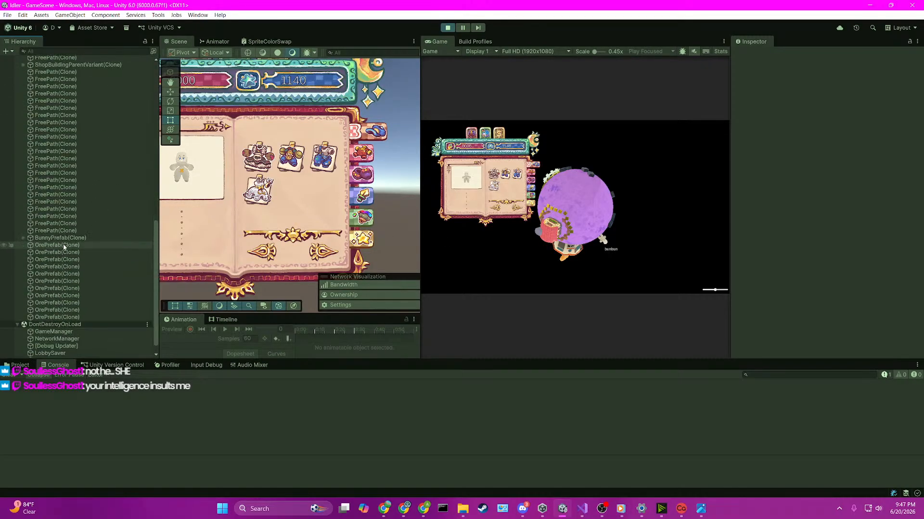
scroll(82, 250, up, 10)
click(364, 178)
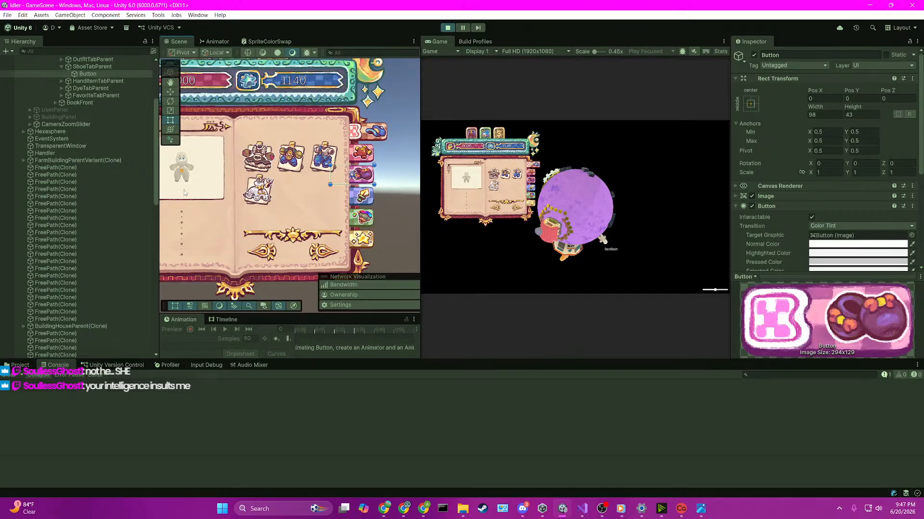
scroll(94, 132, up, 5)
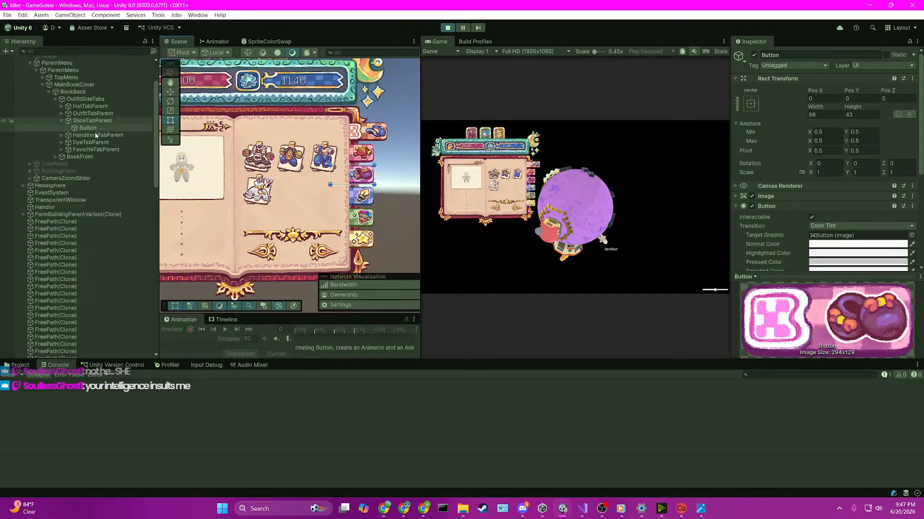
click(260, 188)
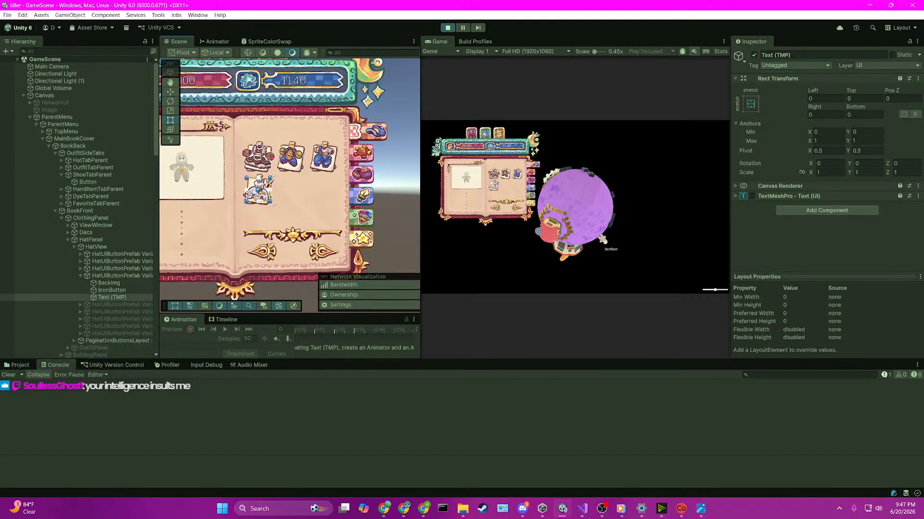
click(81, 276)
click(67, 239)
click(79, 239)
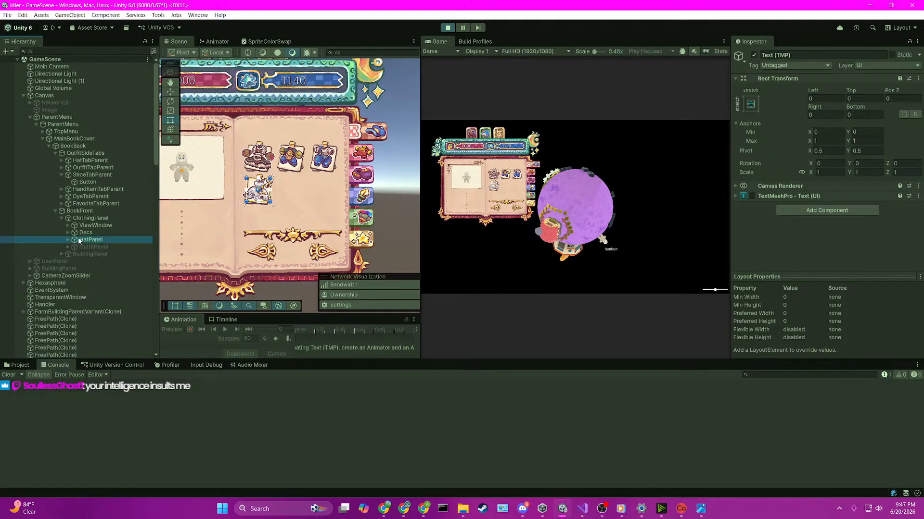
Step: Trigger the EnablePanel breakpoint with the outfit side tab in the running game, resume execution and return to Unity
click(363, 154)
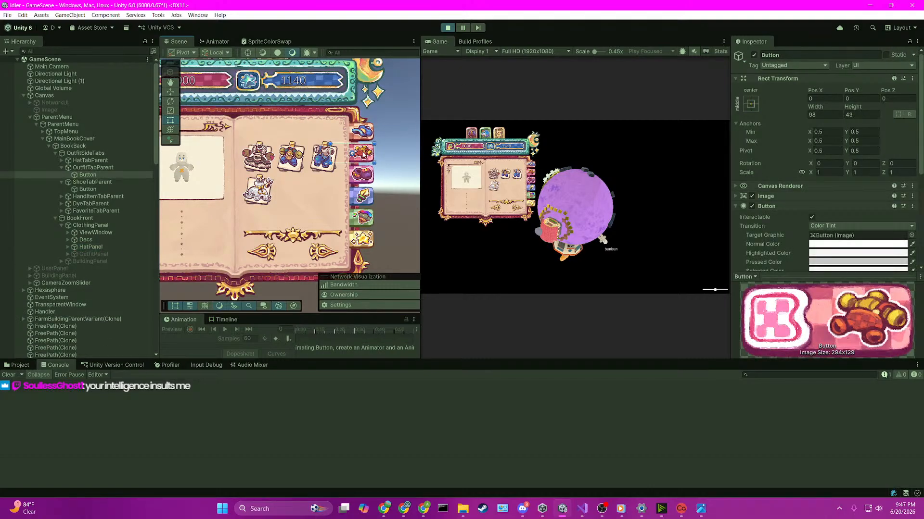
click(532, 172)
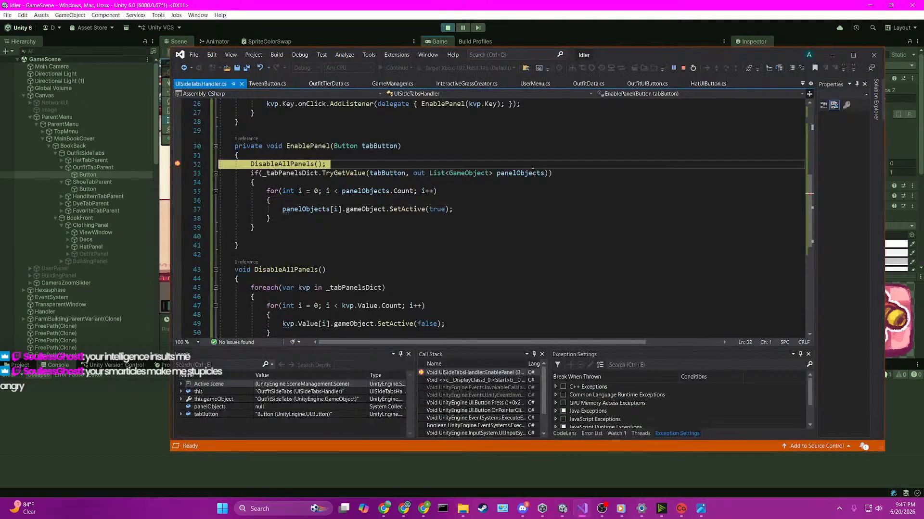
click(397, 68)
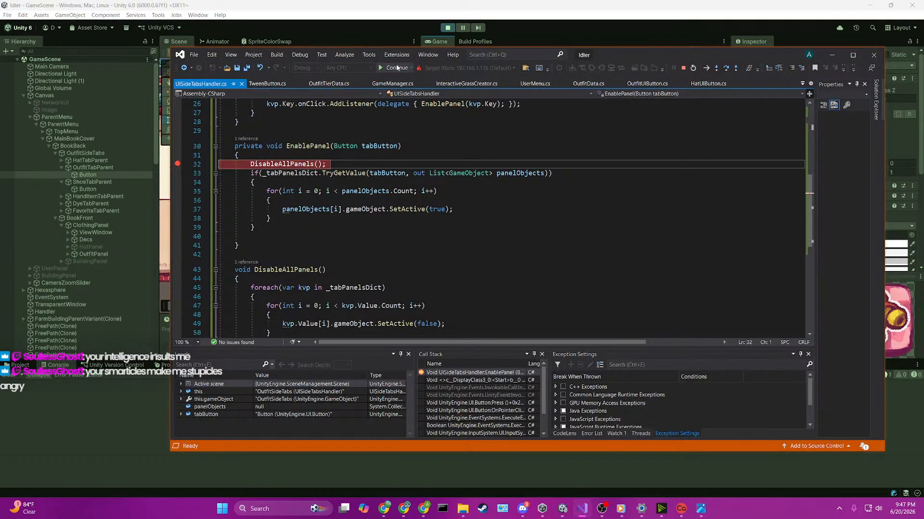
click(393, 45)
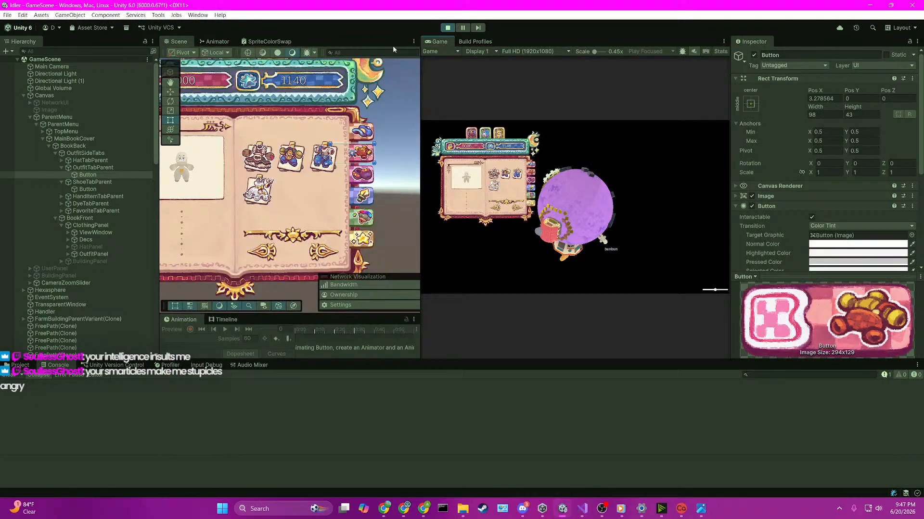
Step: Expand HatPanel and OutfitPanel under ClothingPanel to compare their child buttons, and inspect the first hat button prefab clone
click(110, 253)
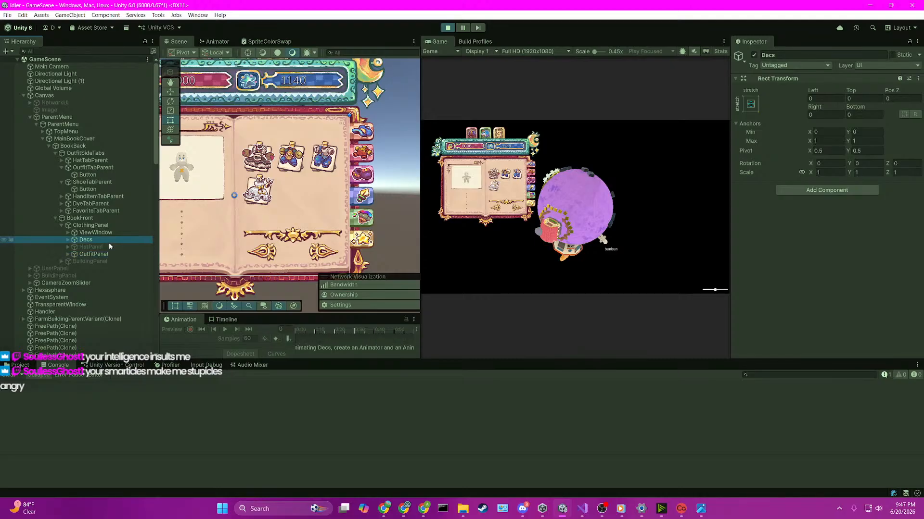
click(108, 246)
click(68, 247)
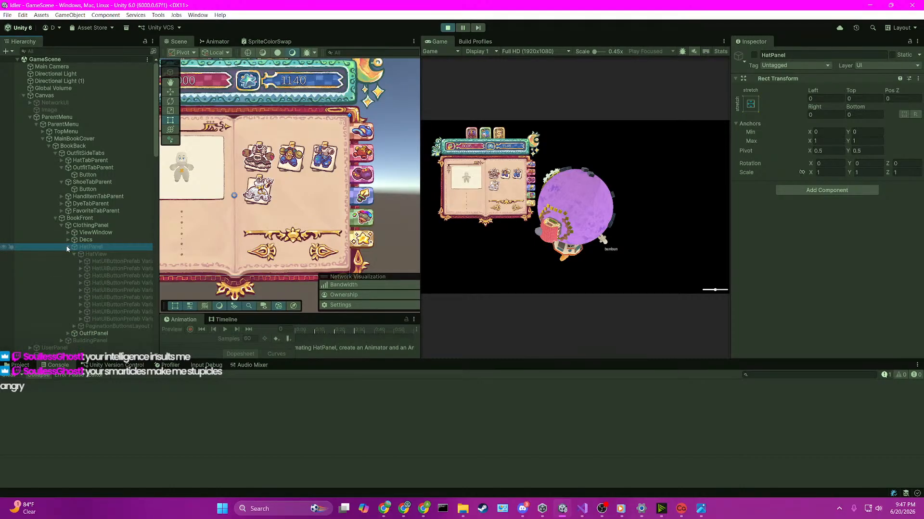
click(67, 333)
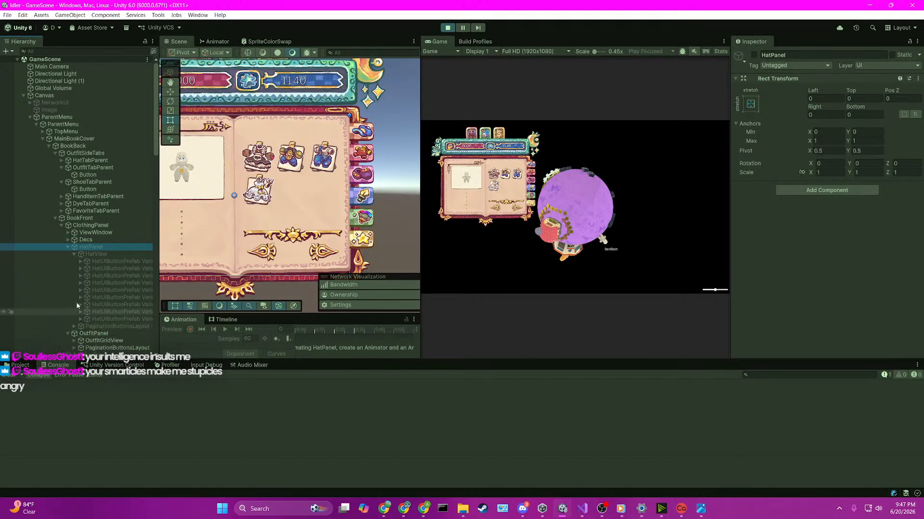
scroll(108, 273, down, 3)
click(75, 287)
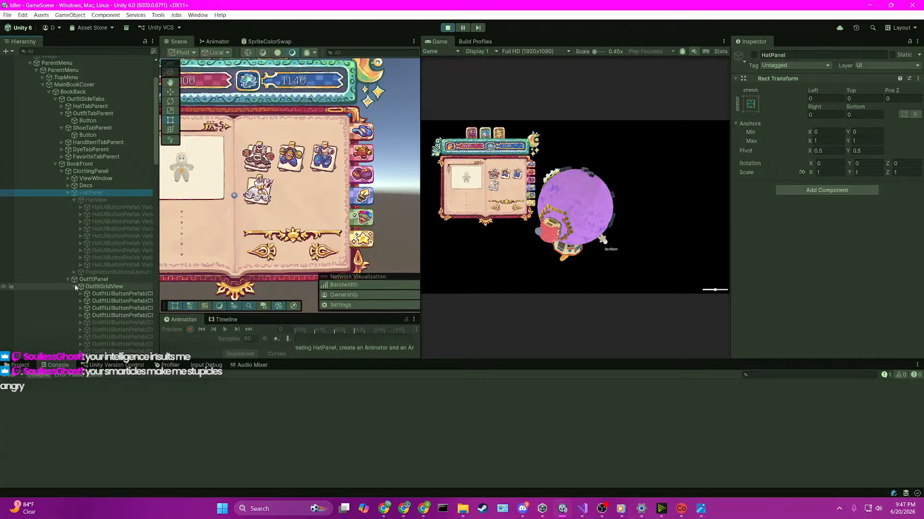
click(114, 207)
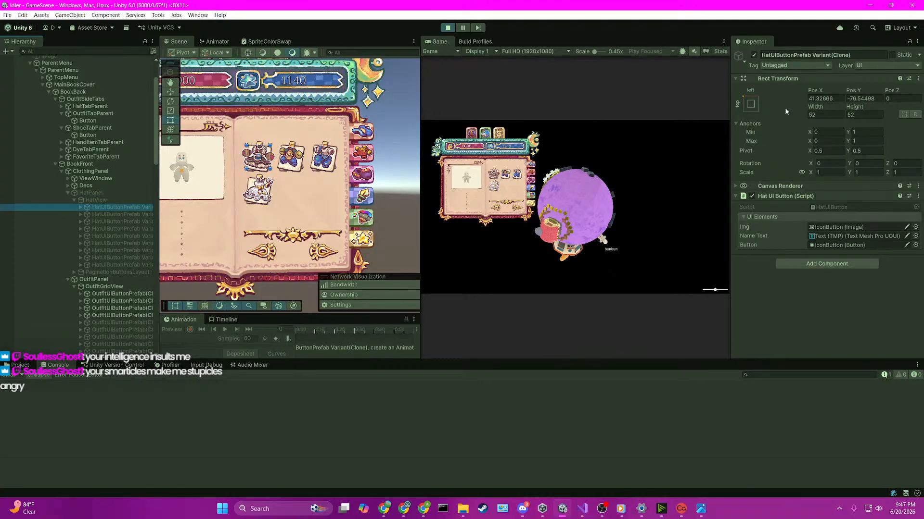
Step: Activate HatPanel, pause the game, set the first HatUIButtonPrefab clone's X scale to 9.86 and advance one frame
click(117, 192)
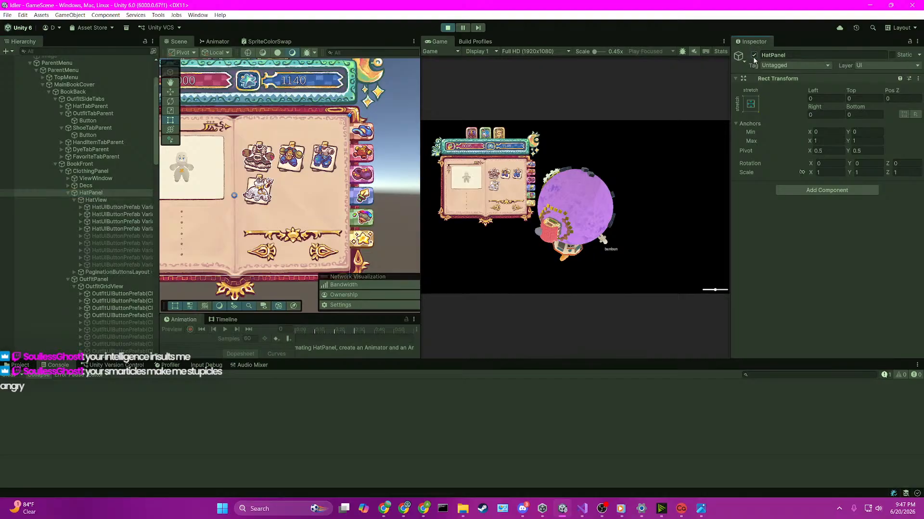
click(120, 207)
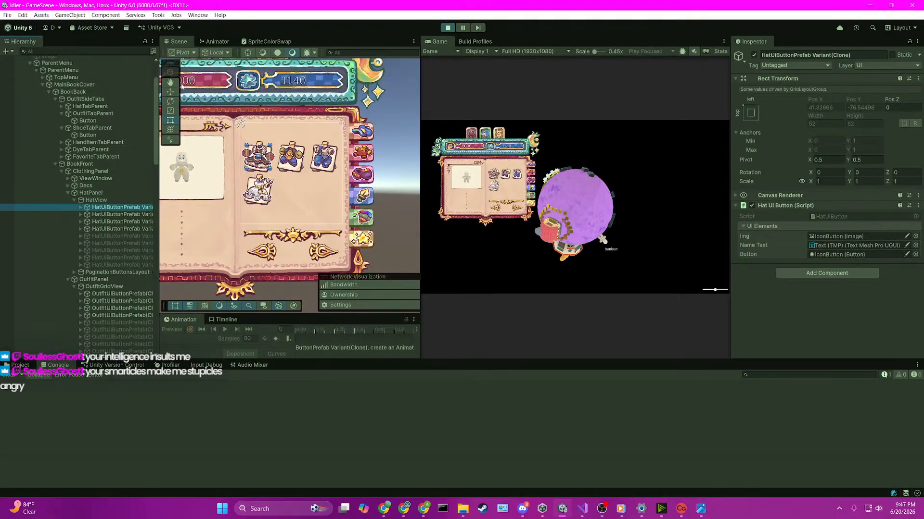
click(171, 91)
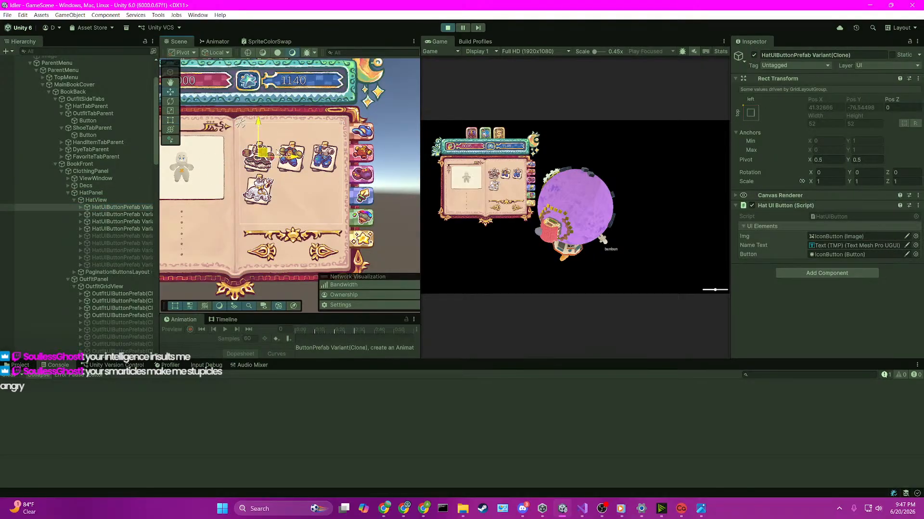
click(463, 27)
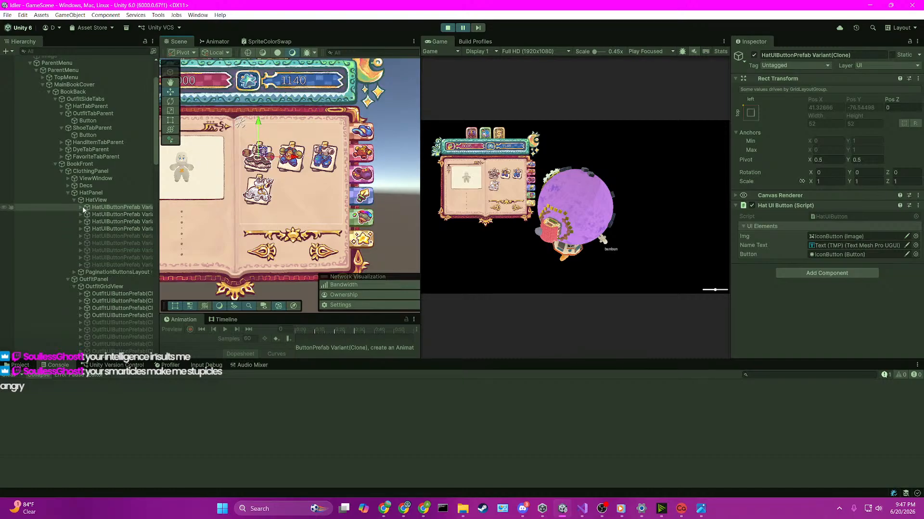
drag(808, 182, 120, 201)
click(478, 27)
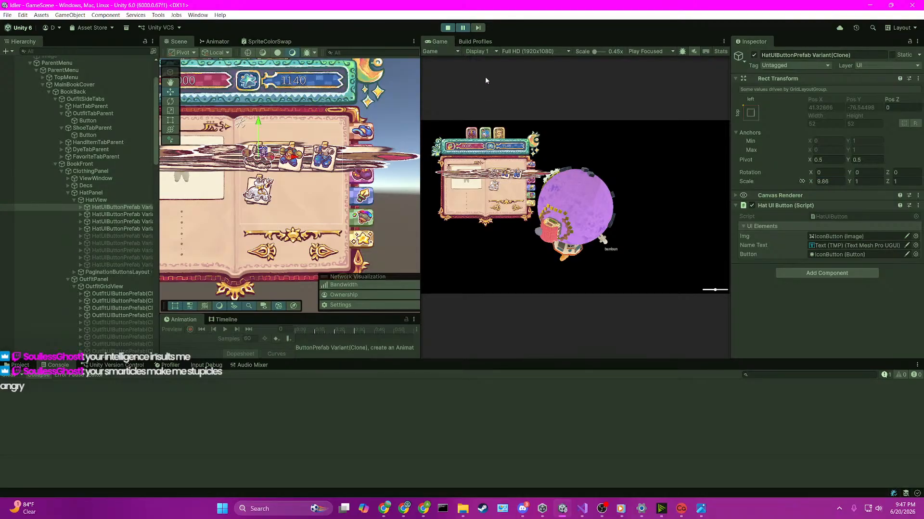
Step: Exit play mode in Unity and end the Visual Studio debugging session
click(447, 28)
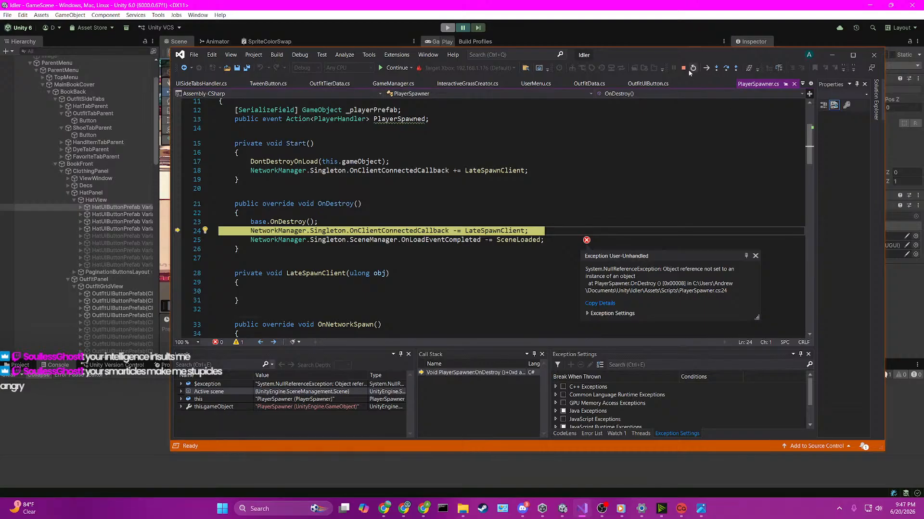
click(683, 68)
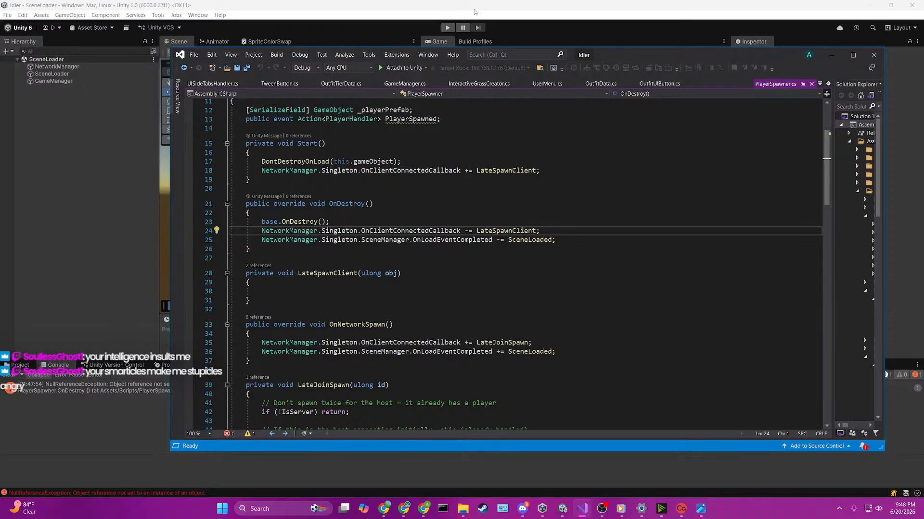
Step: Review where PlayerSpawner.cs subscribes to and unsubscribes from OnLoadEventCompleted, including OnDestroy, OnNetworkSpawn and SceneLoaded
click(414, 240)
scroll(412, 165, up, 3)
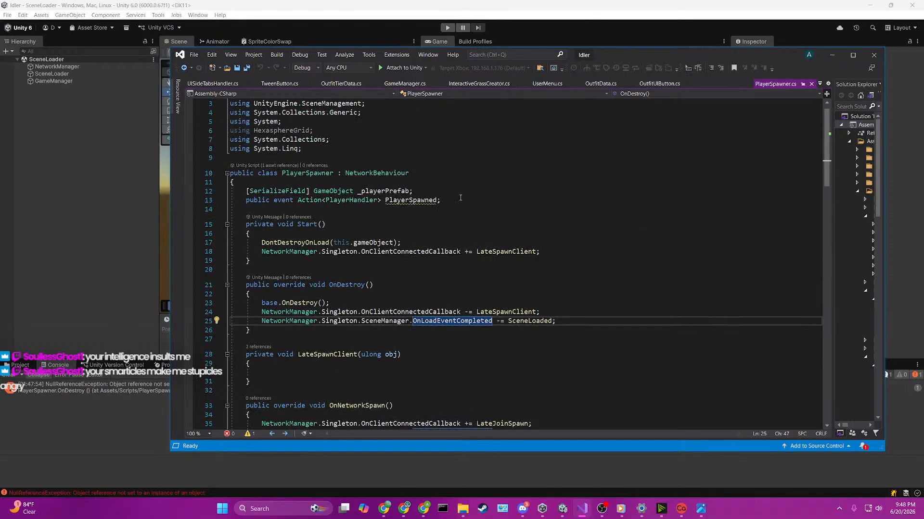
scroll(462, 200, down, 3)
scroll(529, 243, down, 11)
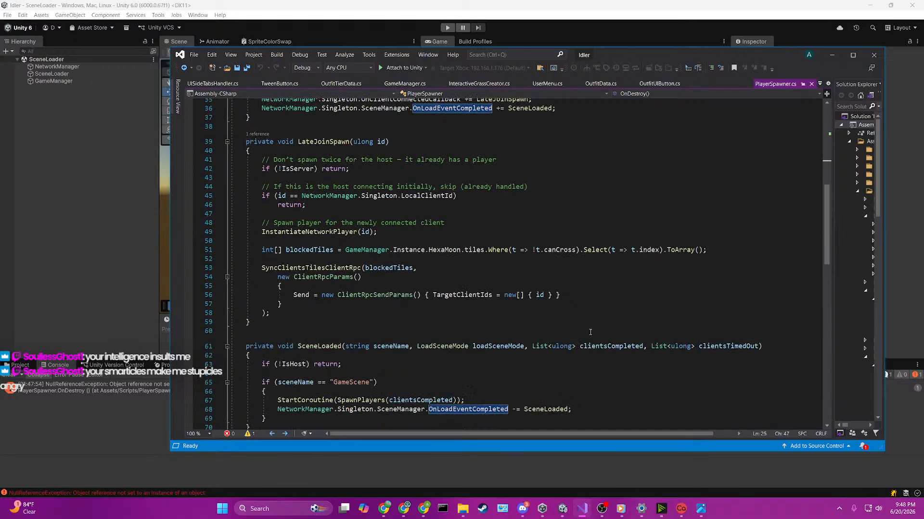
scroll(608, 299, down, 4)
scroll(608, 299, down, 3)
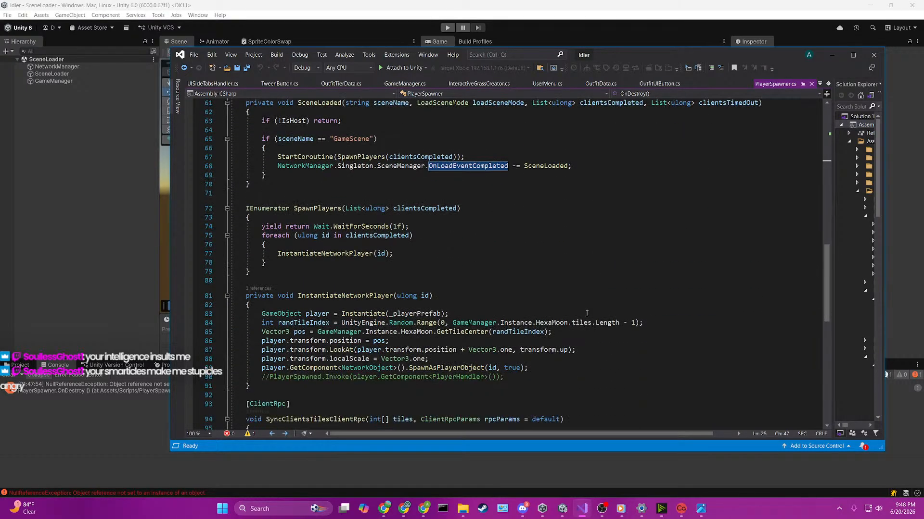
scroll(489, 282, down, 2)
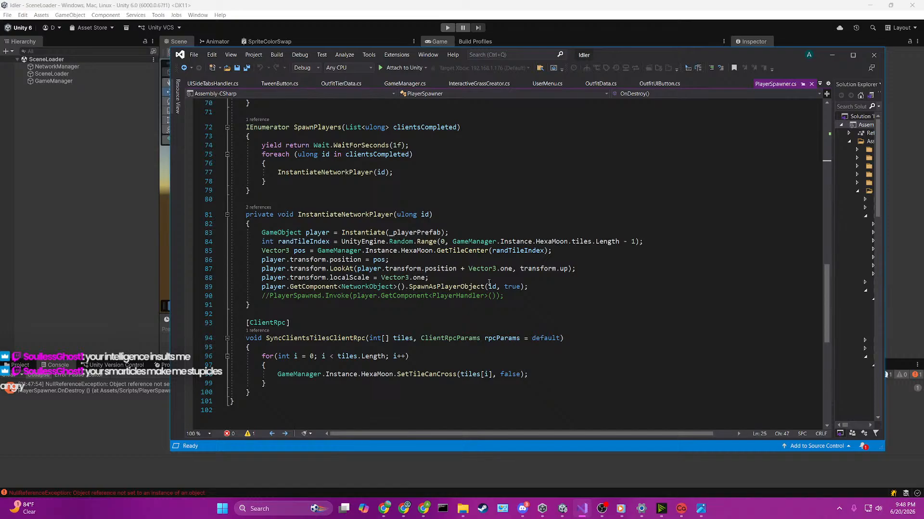
scroll(489, 282, up, 5)
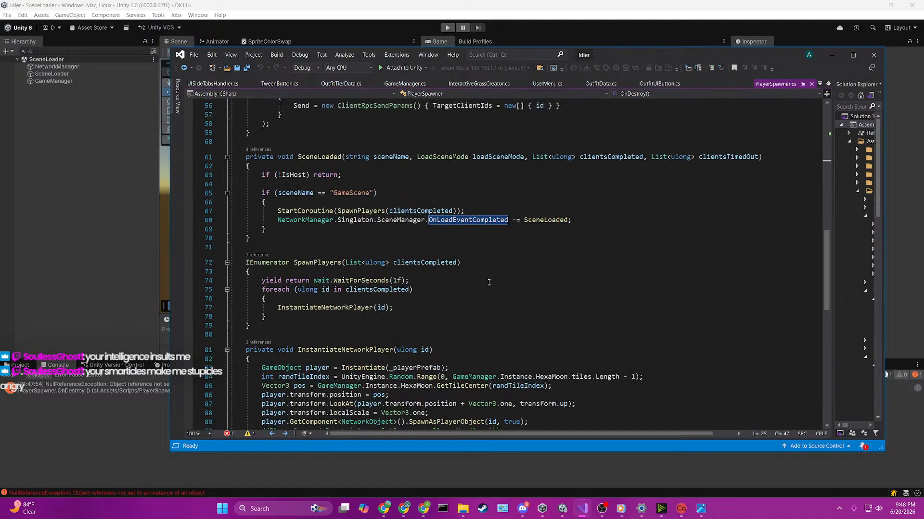
Step: Review LateJoinSpawn, SceneLoaded and SpawnPlayers in PlayerSpawner.cs, and remove the breakpoint on the DisableAllPanels() call in UISideTabsHandler.cs
scroll(489, 282, up, 2)
click(519, 224)
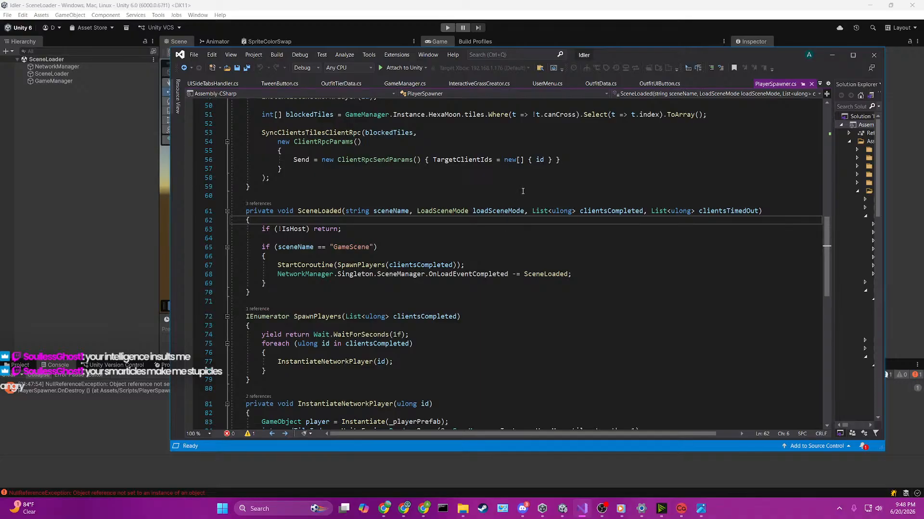
scroll(523, 191, up, 6)
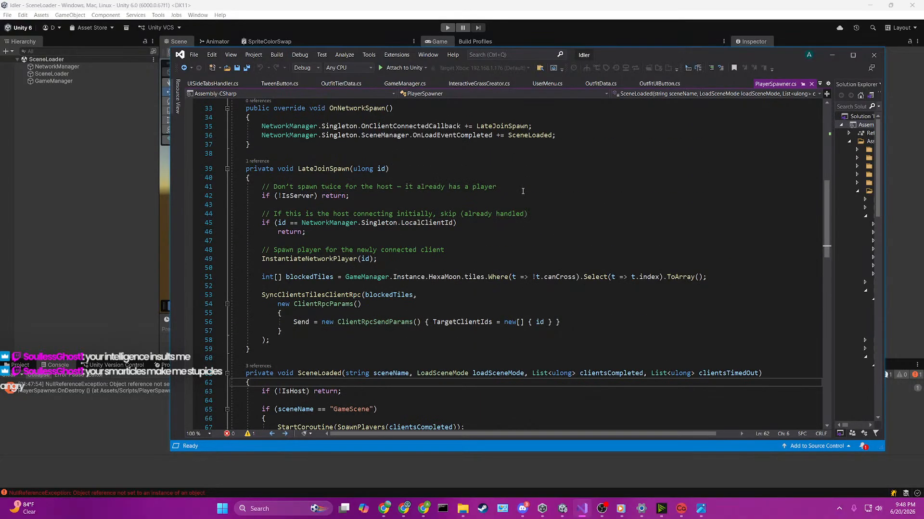
scroll(523, 191, down, 10)
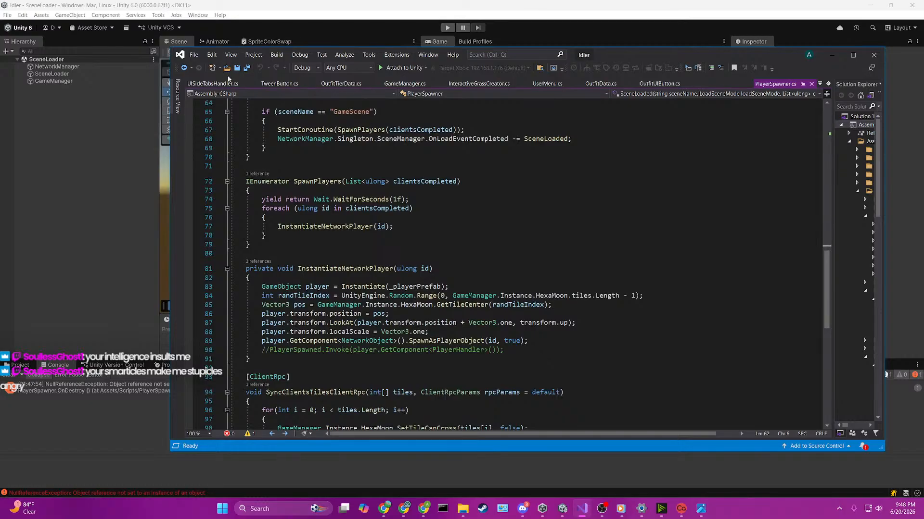
click(210, 84)
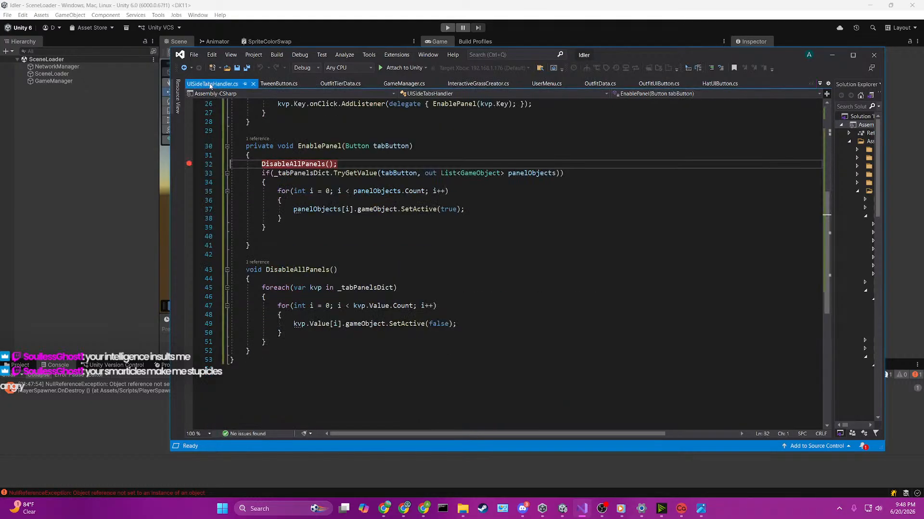
click(189, 164)
Step: Switch to Unity and open the GameScene scene from the Assets/Scenes/GameScene folder
click(16, 88)
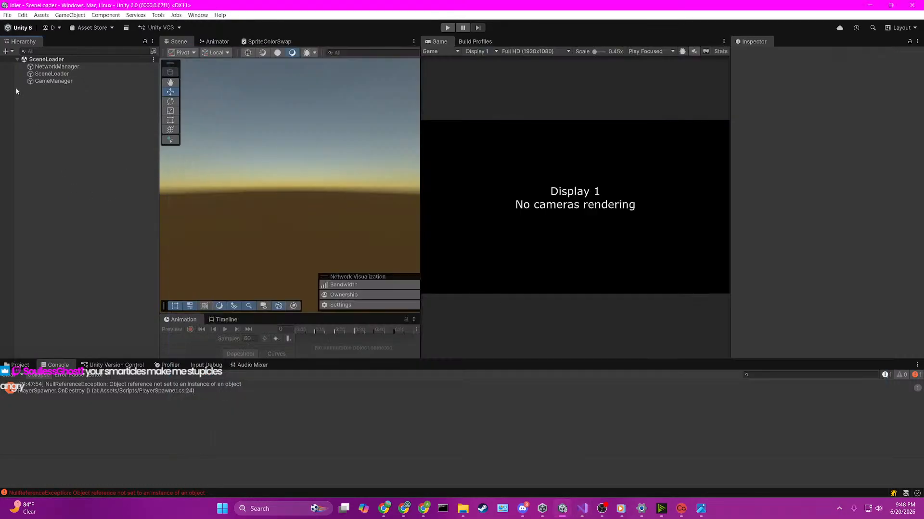
click(20, 365)
click(126, 417)
double_click(126, 412)
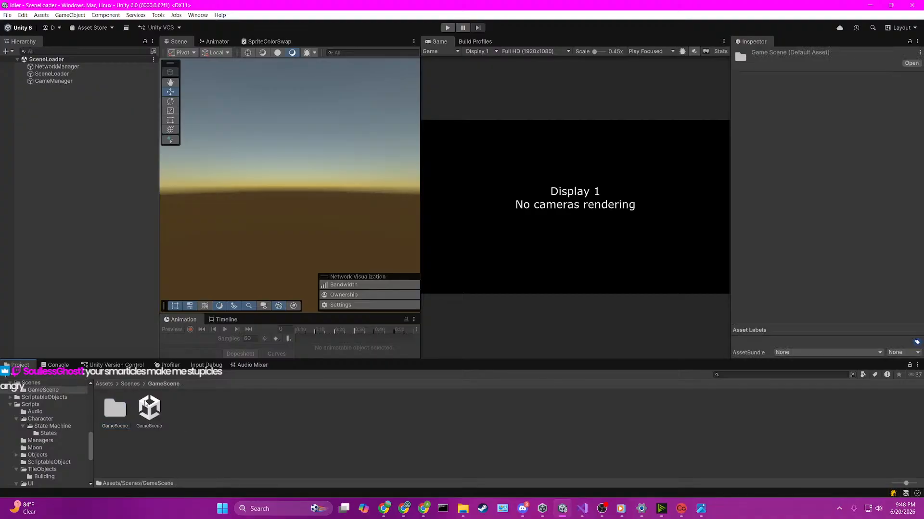
double_click(149, 409)
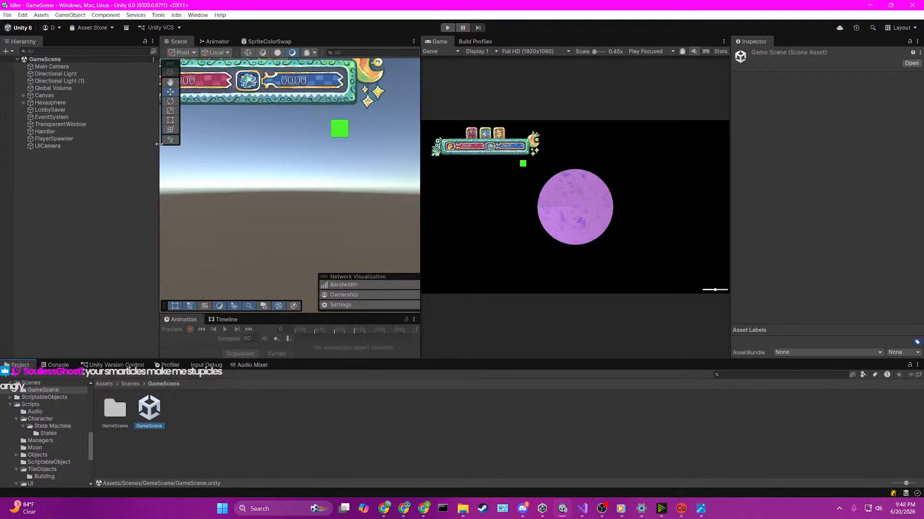
Step: Expand the Canvas hierarchy down to the inner ParentMenu and activate its MainBookCover object
drag(160, 168, 318, 169)
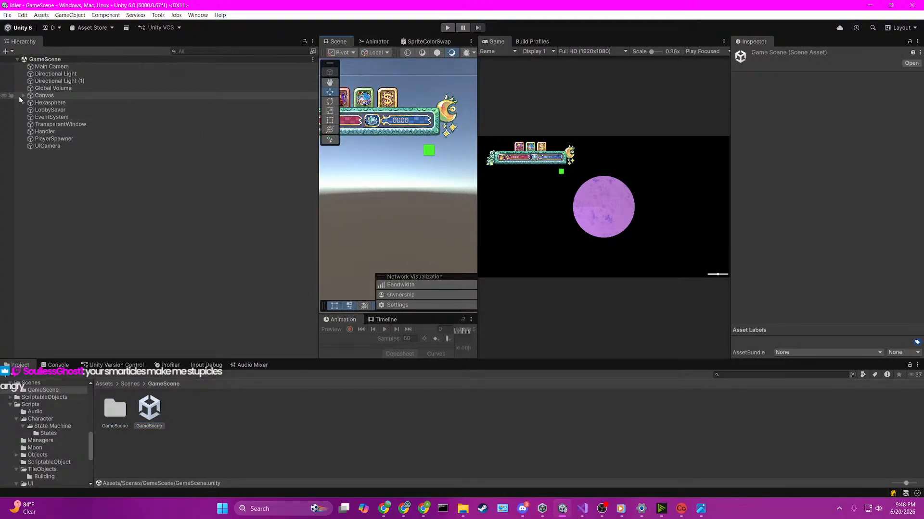
click(23, 96)
click(407, 119)
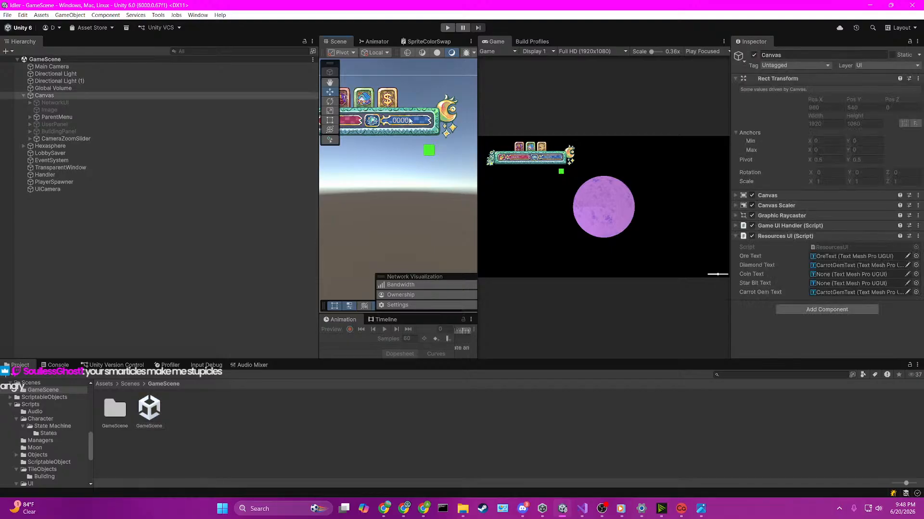
click(407, 118)
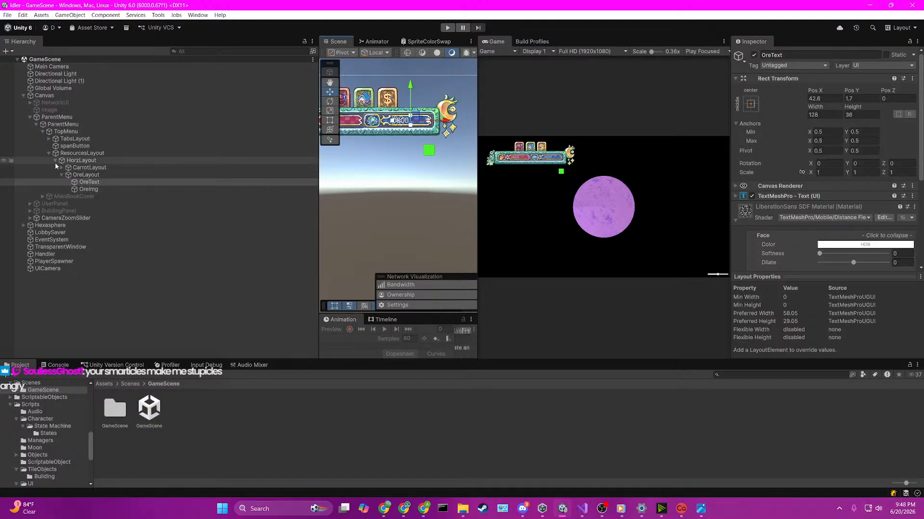
click(62, 175)
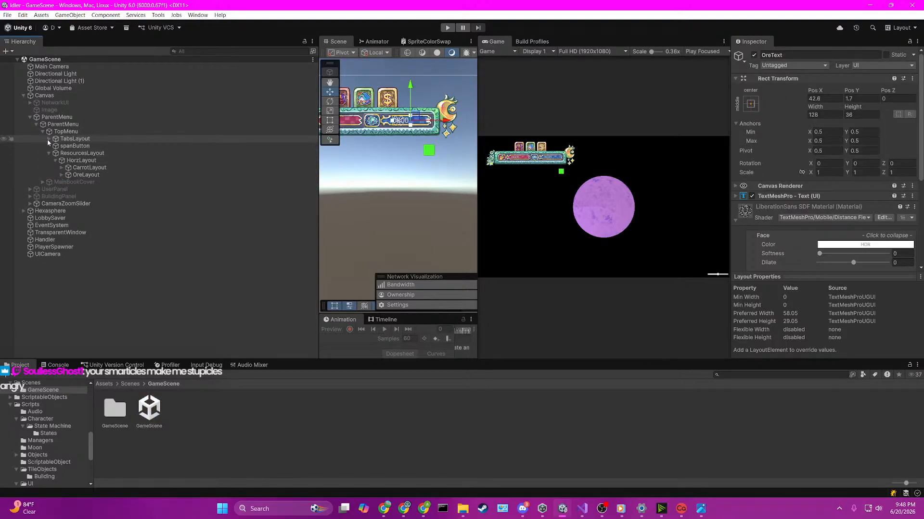
click(72, 182)
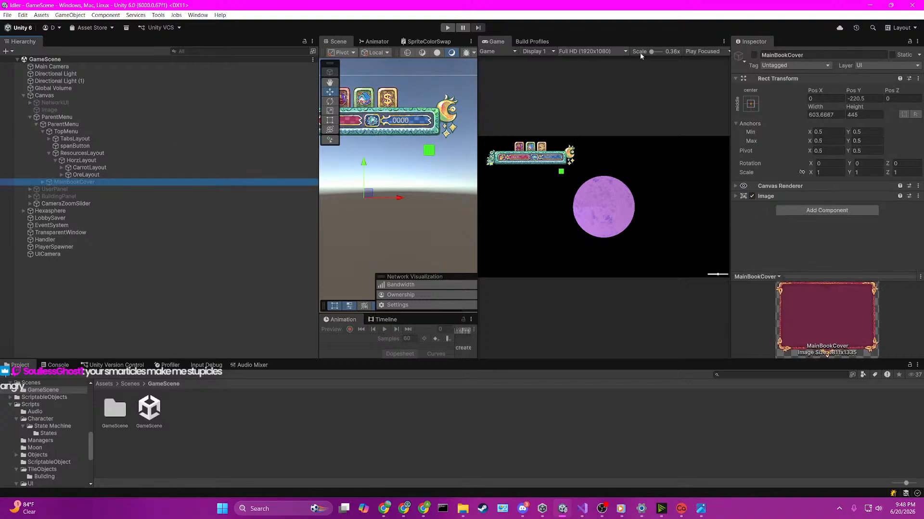
click(754, 55)
Step: Expand MainBookCover through BookBack, OutfitSideTabs and BookFront, and select ClothingPanel
click(74, 183)
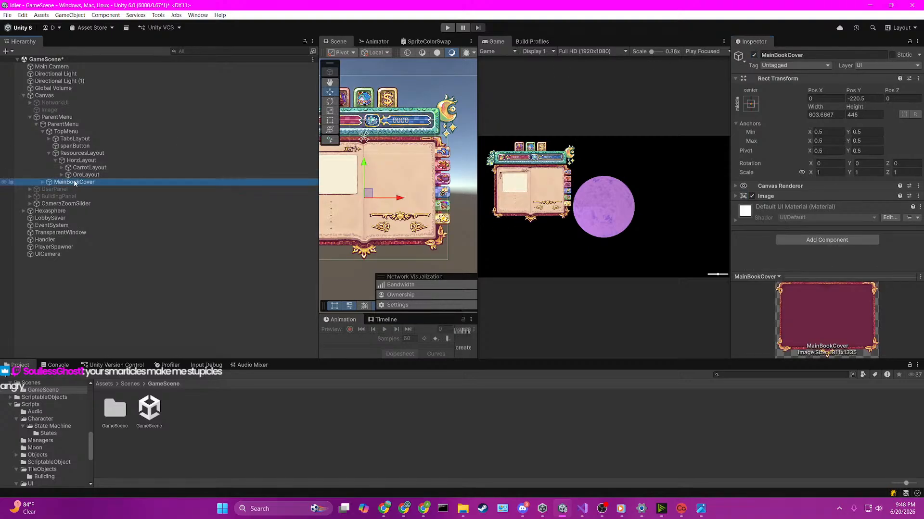
key(Right)
key(Right)
key(Right)
key(Right)
key(Right)
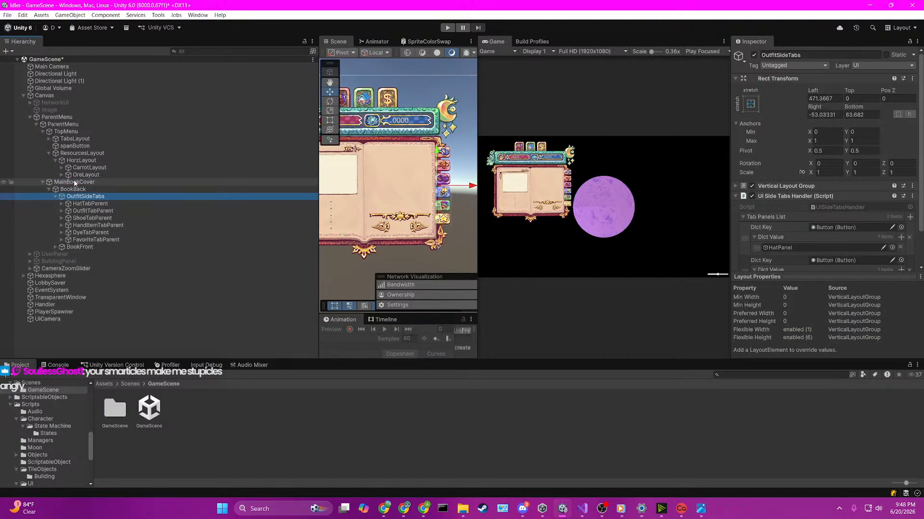
key(Left)
key(Right)
click(126, 247)
Step: Expand ClothingPanel along with its HatPanel and OutfitPanel to examine their child objects
key(Right)
key(Right)
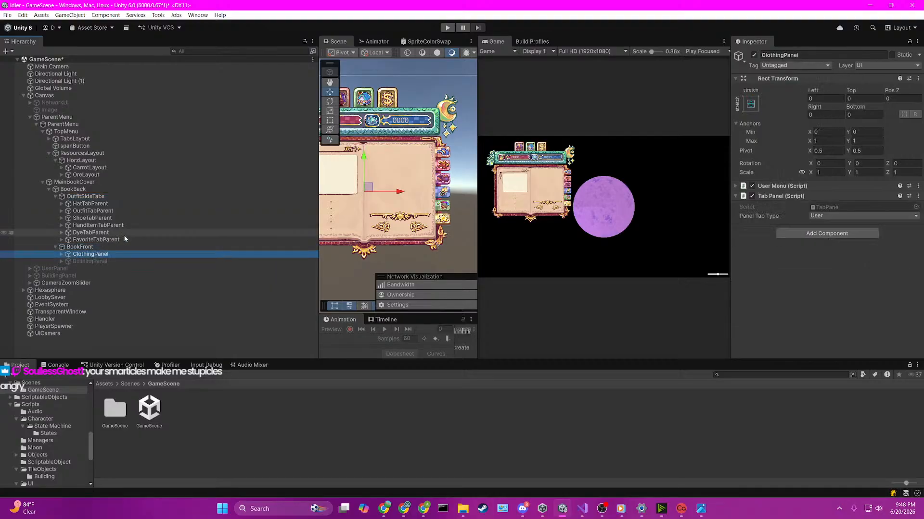
key(Down)
key(Up)
key(Right)
key(Down)
key(Down)
key(Down)
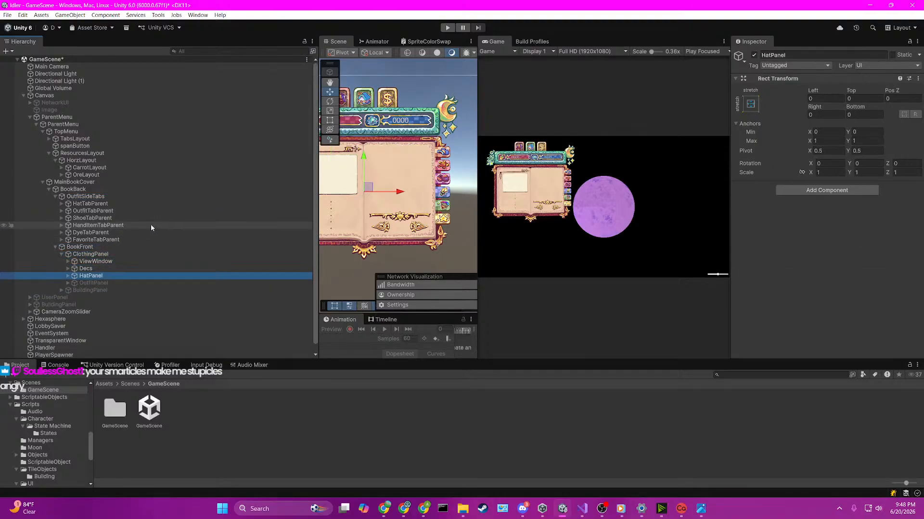
key(Right)
key(Up)
key(Up)
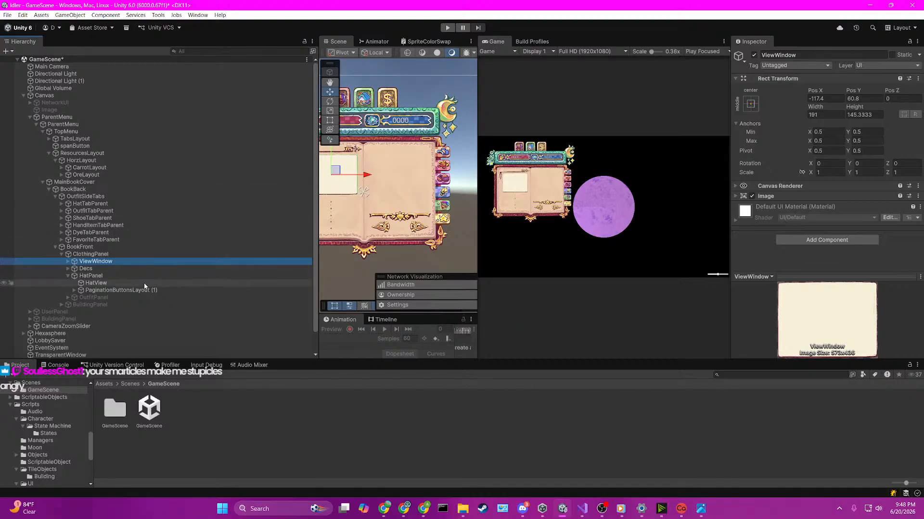
click(68, 298)
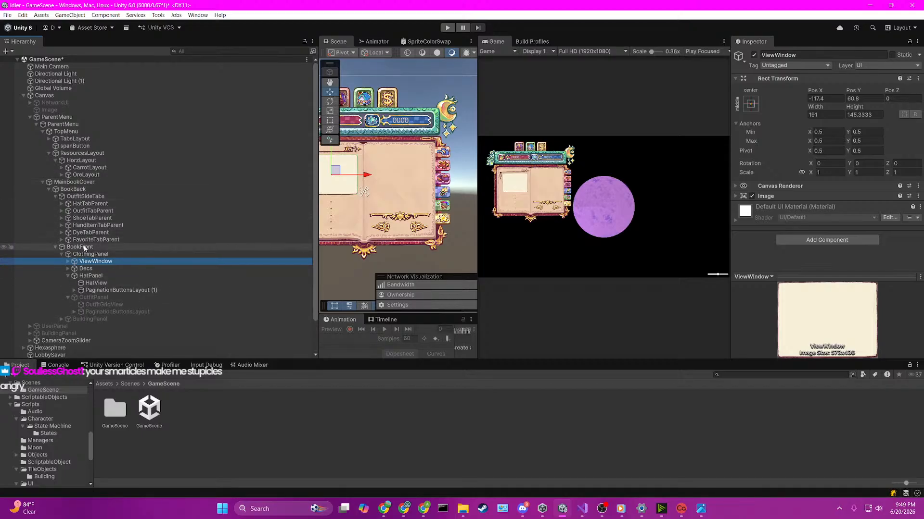
Step: Open the hat button prefab variant referenced by ClothingPanel's User Menu component, and open its HatUIButton script
key(Up)
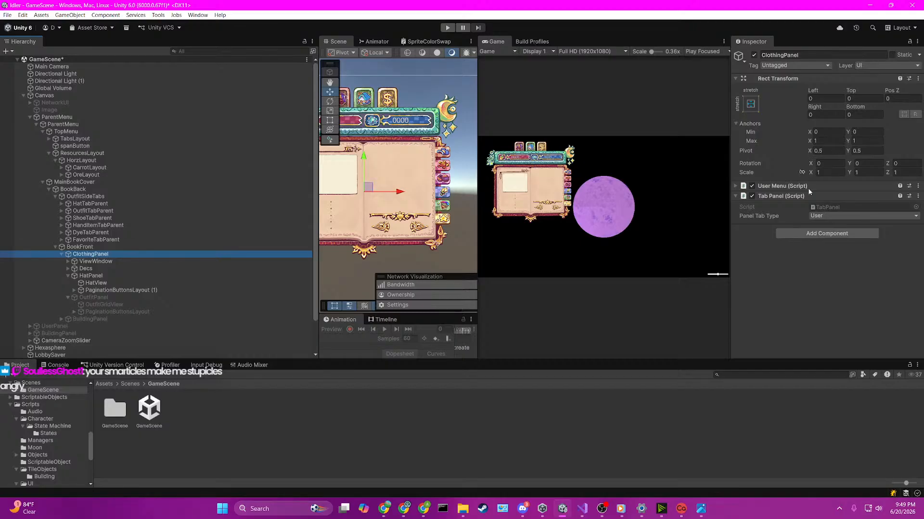
click(786, 186)
scroll(798, 216, down, 1)
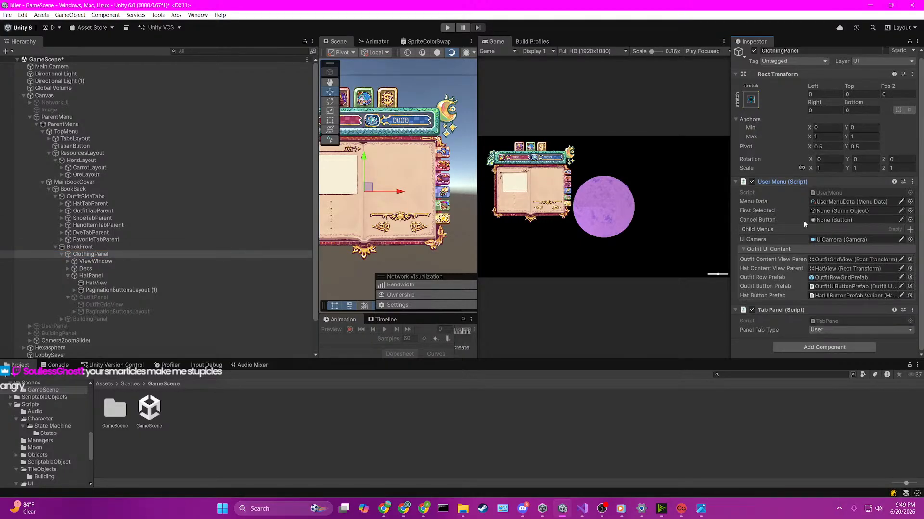
click(852, 295)
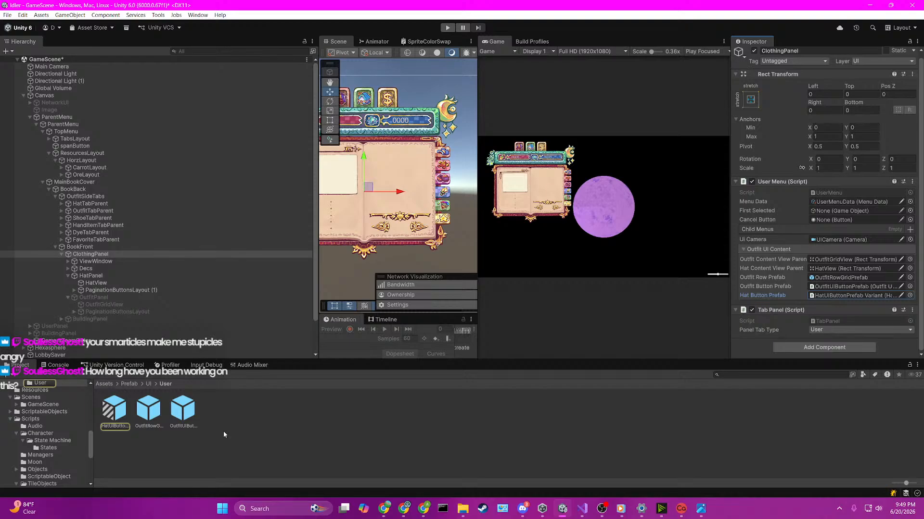
double_click(116, 422)
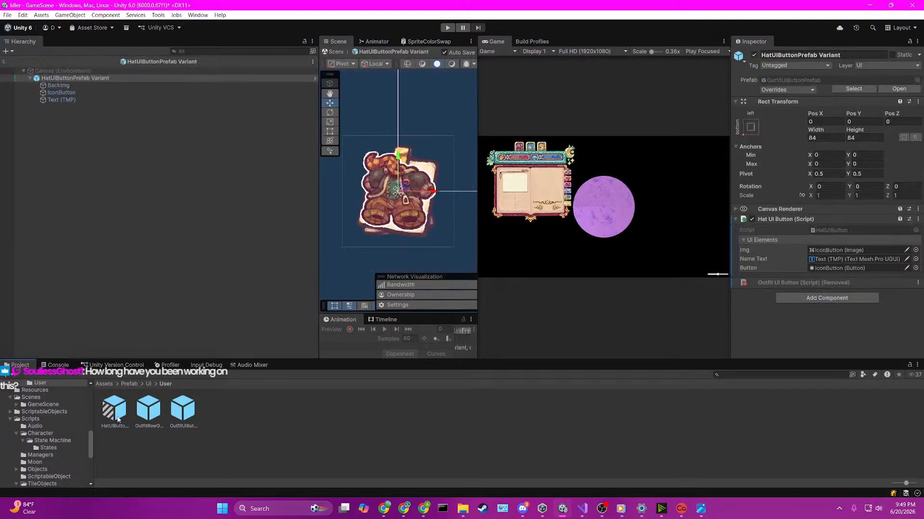
double_click(838, 230)
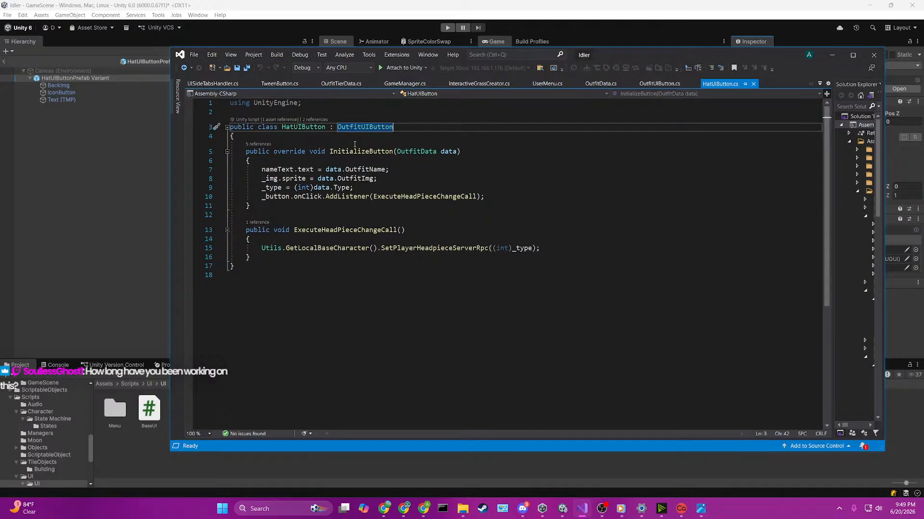
Step: In HatUIButton's InitializeButton, assign data.HatImg to _img.sprite instead of data.OutfitImg, and save the script
double_click(357, 170)
double_click(359, 179)
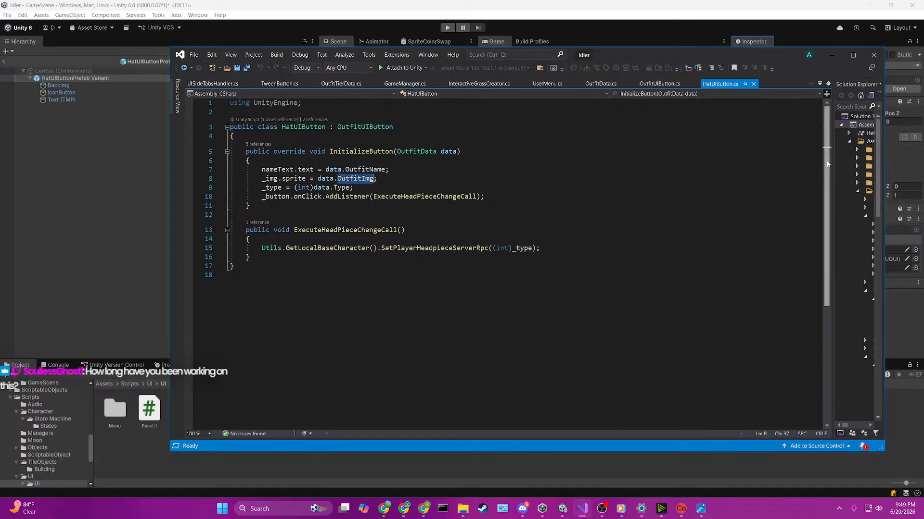
key(BackSpace)
text(hat)
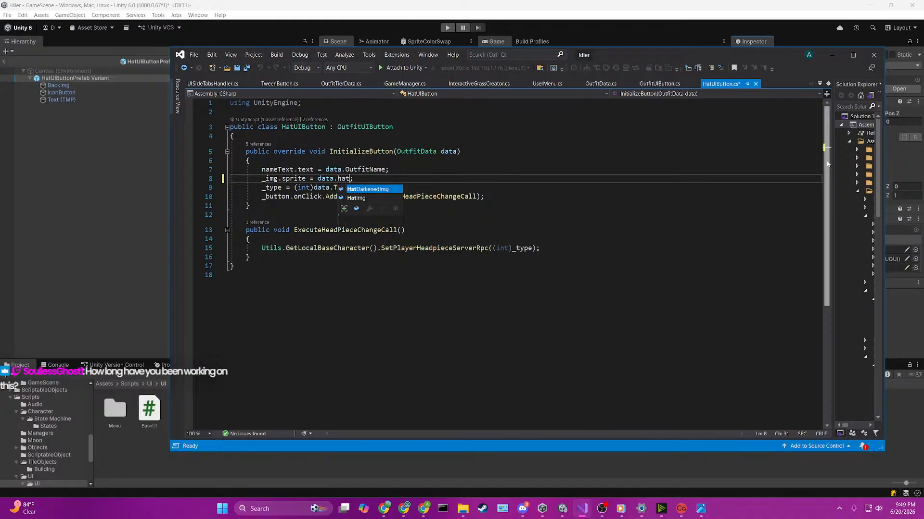
key(Down)
key(Tab)
key(ctrl+s)
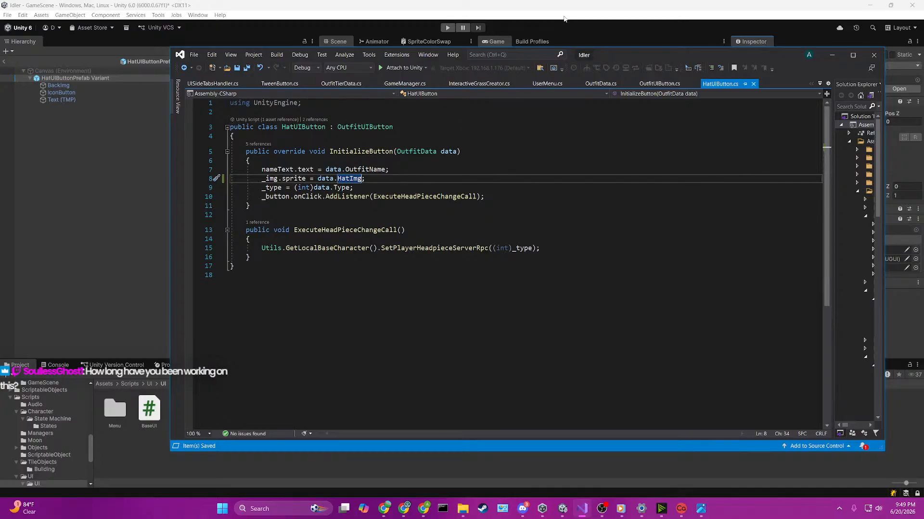
click(504, 172)
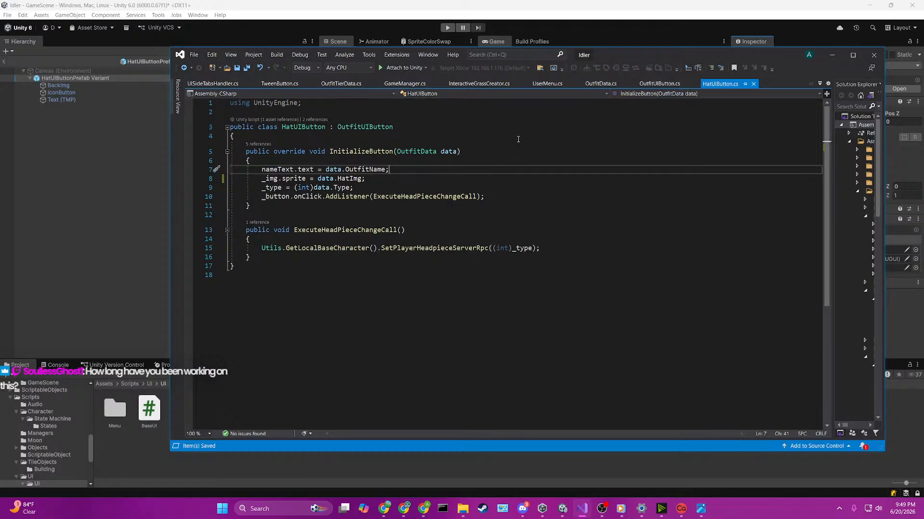
Step: Return to Unity, leave the hat button prefab for GameScene, and frame the whole book menu in the Scene view
click(443, 27)
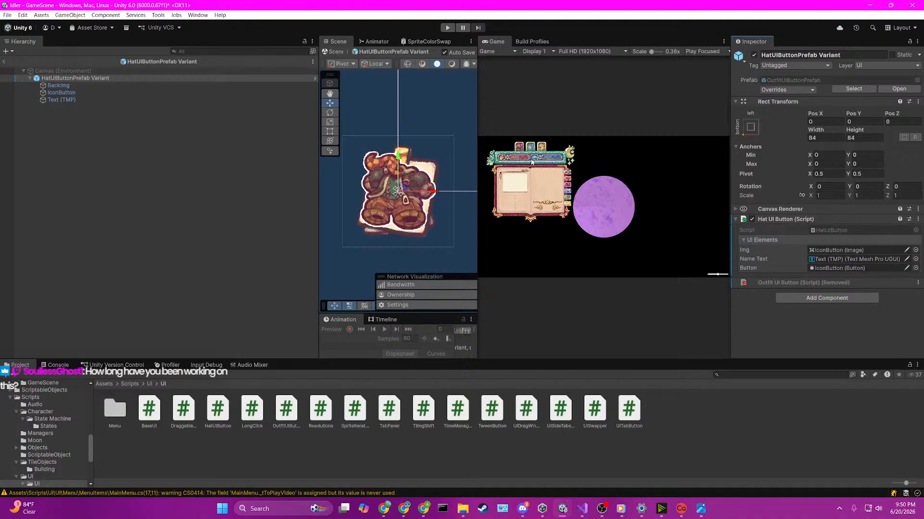
click(4, 61)
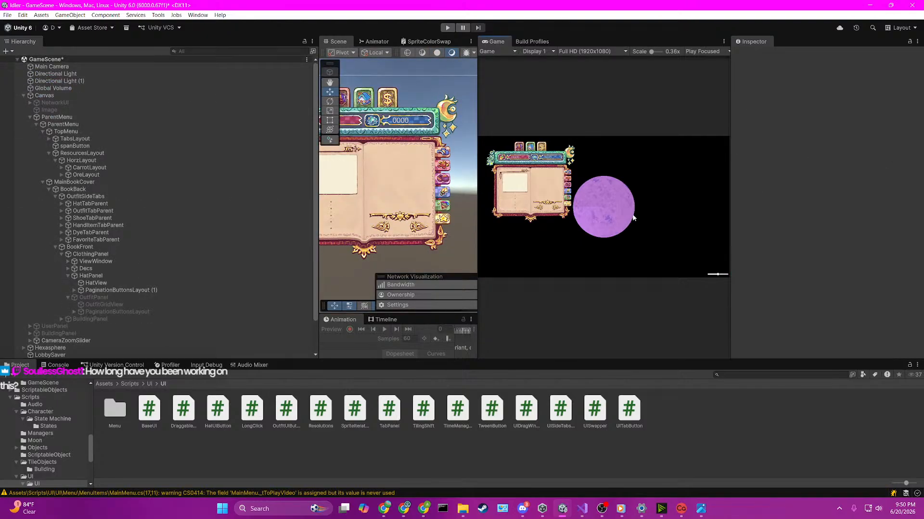
drag(317, 210, 216, 212)
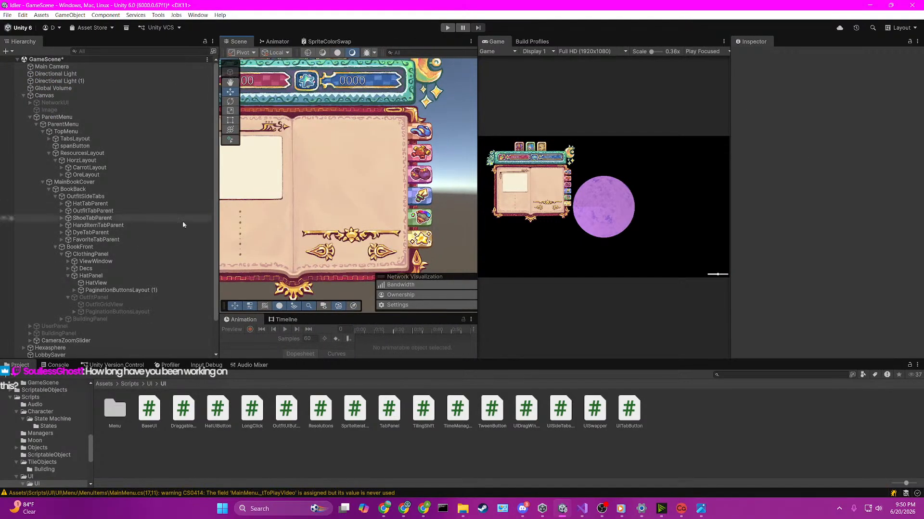
scroll(183, 221, down, 2)
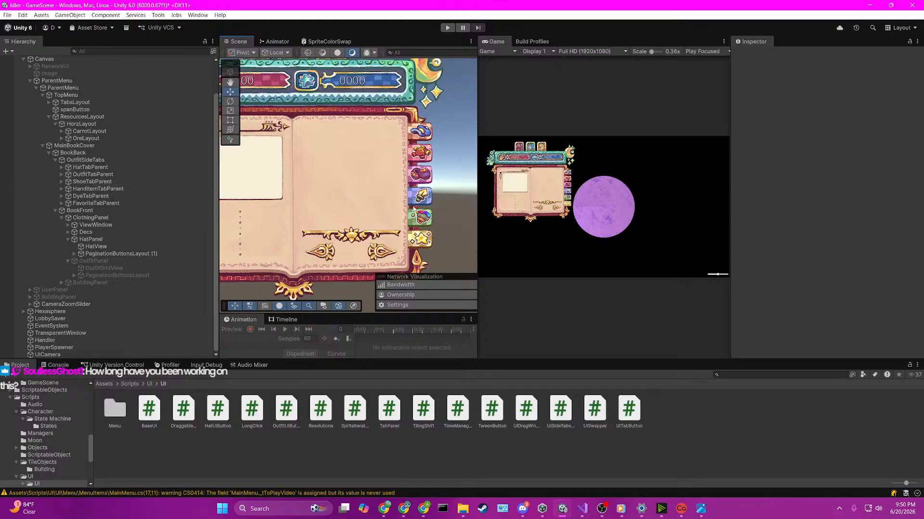
middle_drag(410, 206, 417, 154)
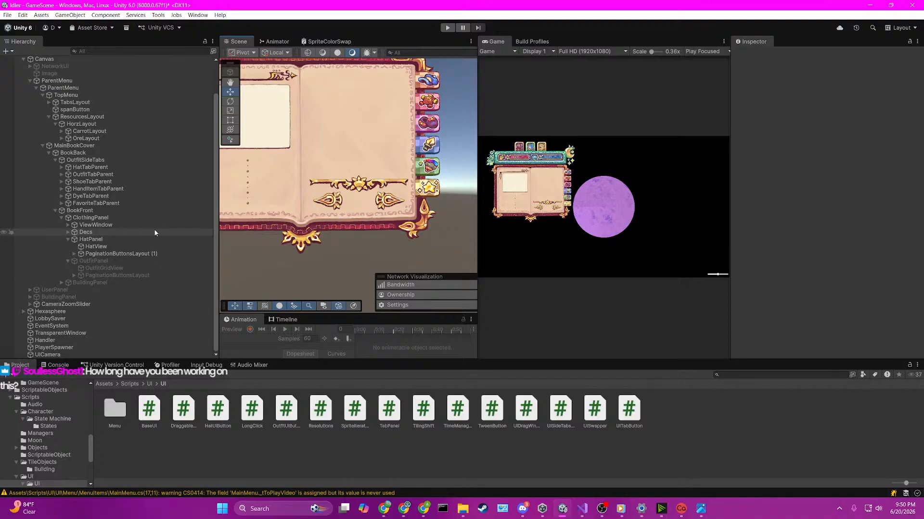
middle_drag(346, 215, 363, 232)
middle_drag(375, 170, 376, 202)
scroll(365, 183, down, 1)
scroll(385, 192, down, 3)
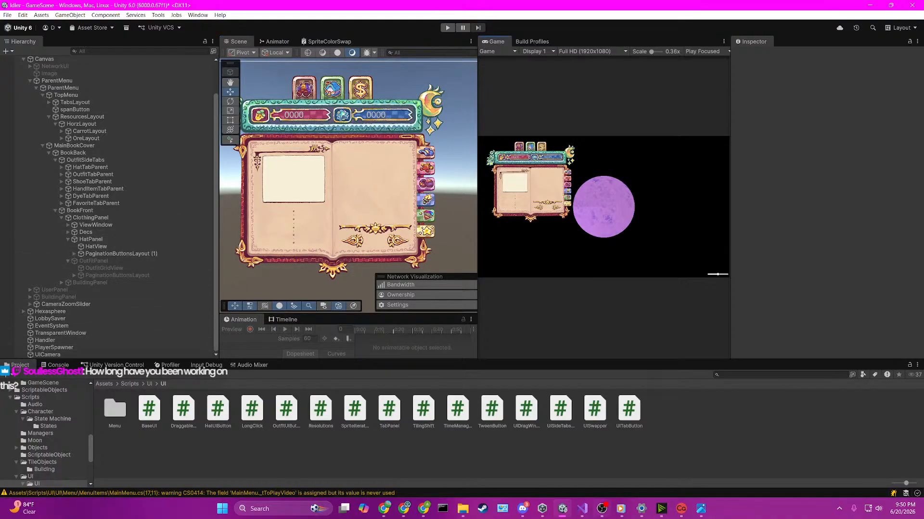
Step: Show the contents of the root Assets folder and switch back to HatUIButton.cs in Visual Studio
click(109, 386)
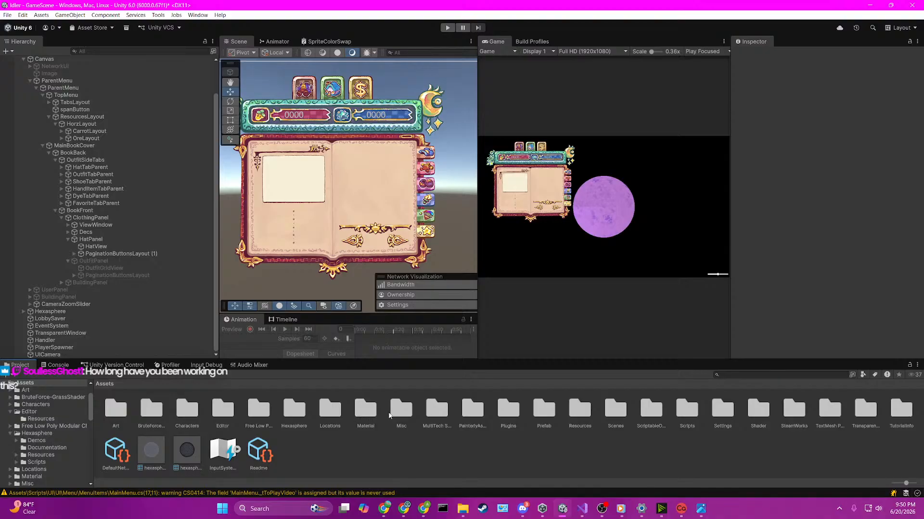
click(582, 508)
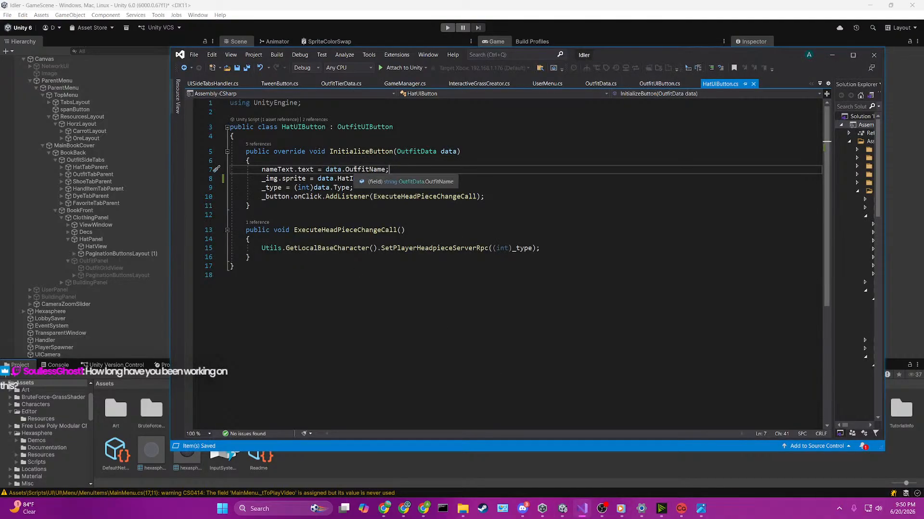
Step: Check where HatUIButton uses ExecuteHeadPieceChangeCall, then return to Unity and save GameScene
double_click(384, 197)
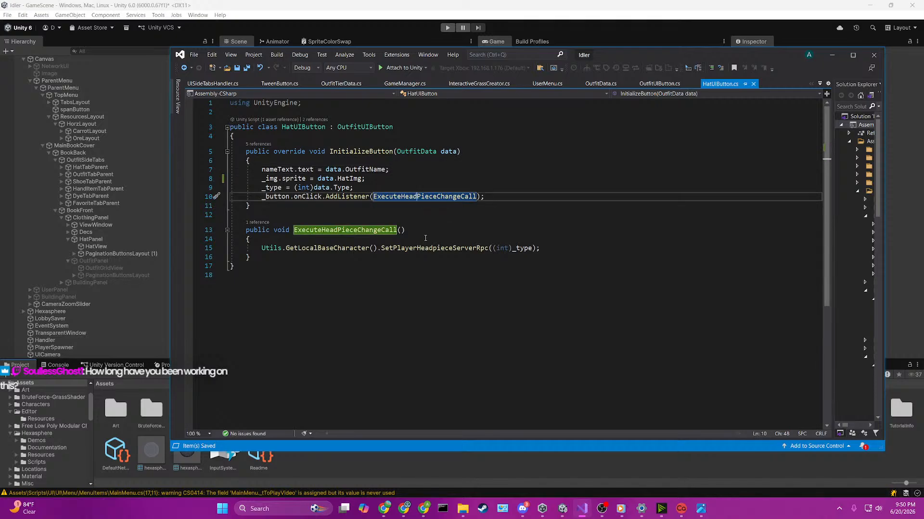
click(385, 3)
scroll(79, 173, up, 2)
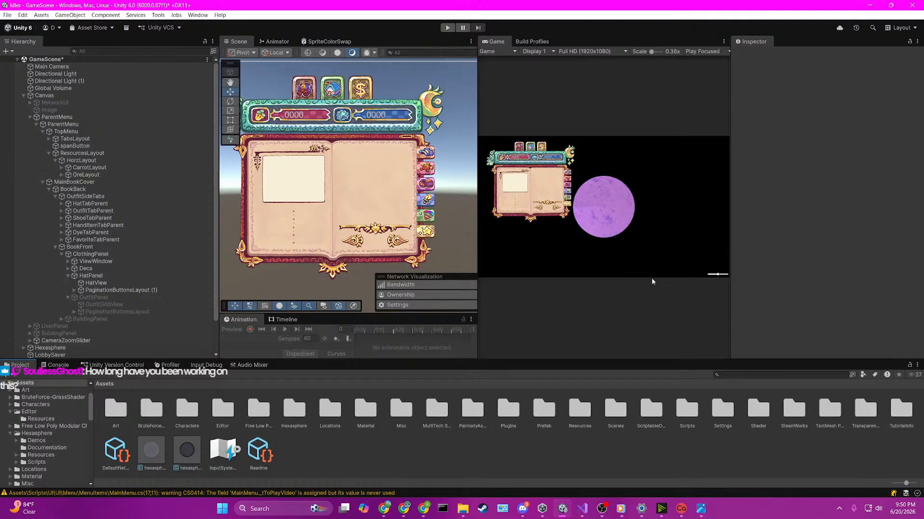
key(ctrl+s)
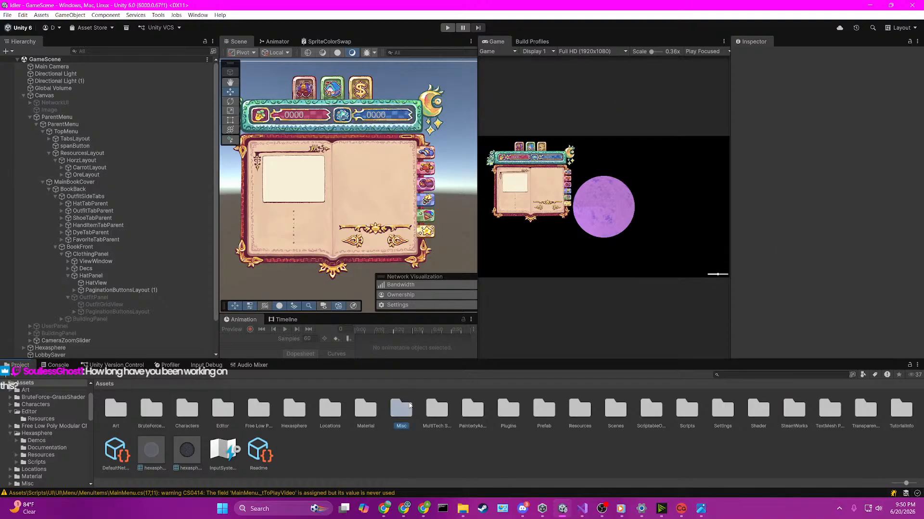
Step: Open the SceneLoader scene from the Scenes folder and run the game
click(551, 411)
click(615, 410)
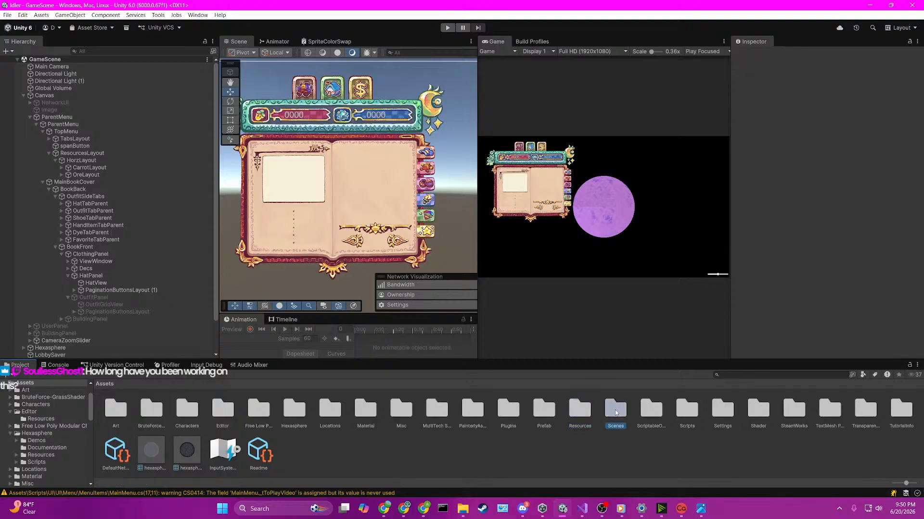
double_click(615, 410)
double_click(218, 408)
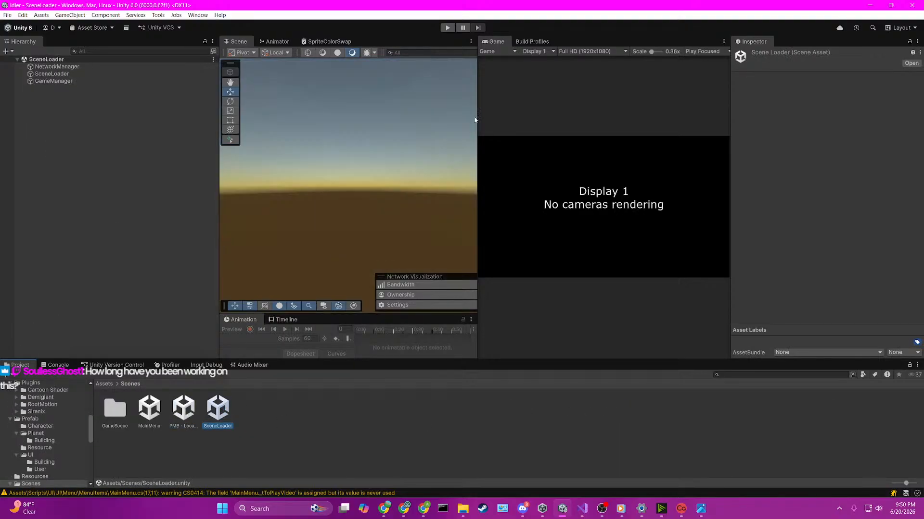
click(447, 28)
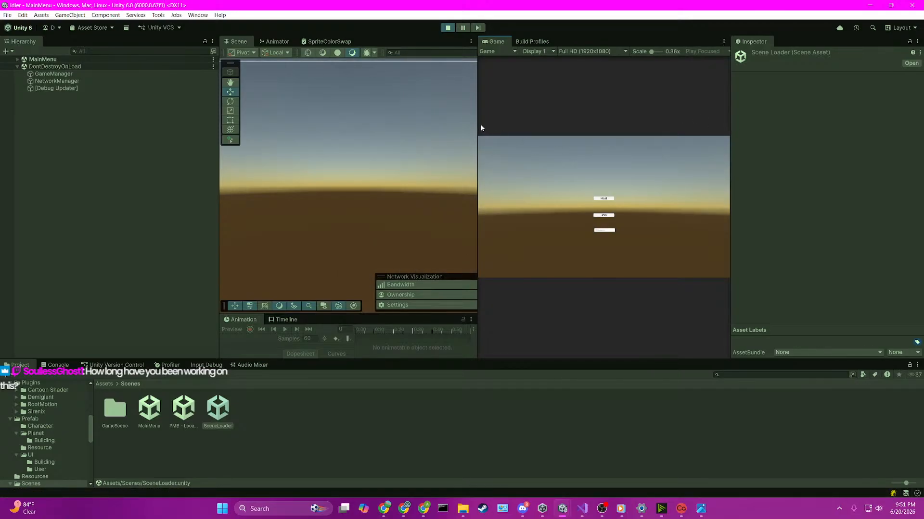
Step: Enlarge the Game view by narrowing the Scene view, Hierarchy and Inspector
drag(478, 128, 340, 144)
drag(219, 154, 141, 168)
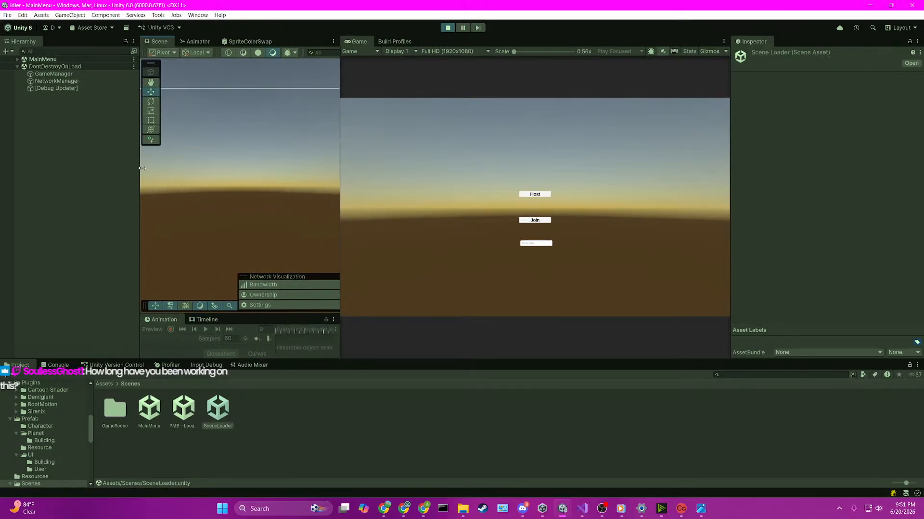
drag(730, 177, 772, 179)
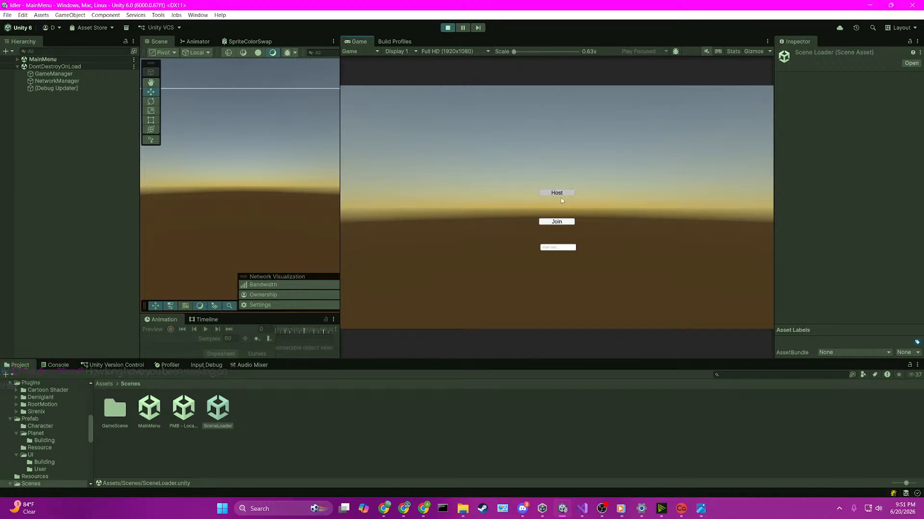
Step: Host a game, test the book's outfit side tab, and stop Play mode
click(560, 195)
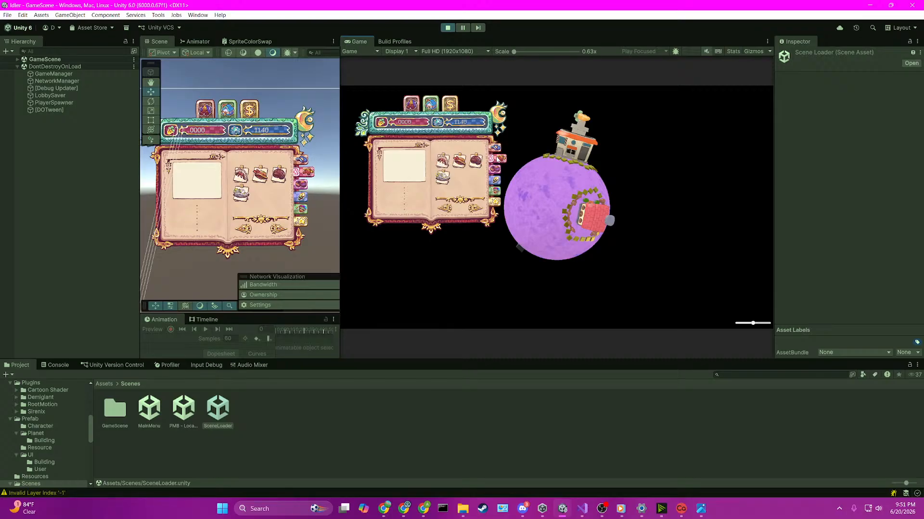
click(495, 164)
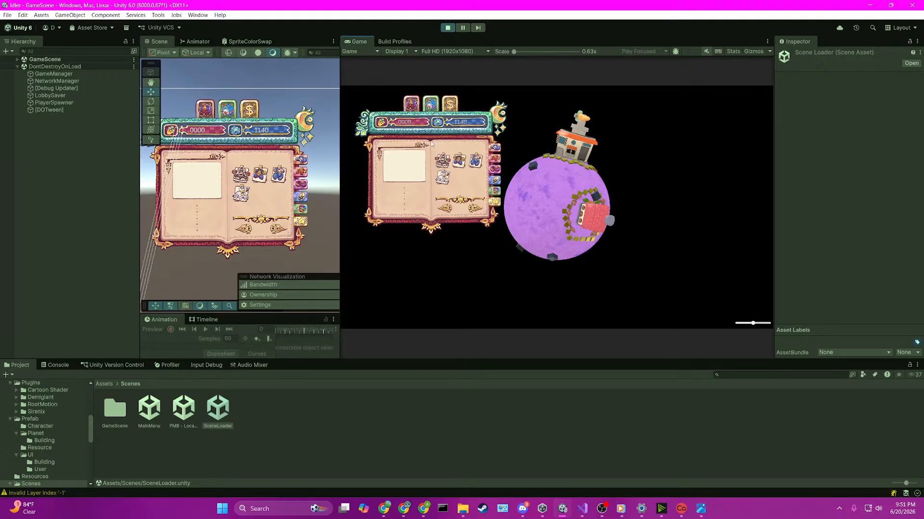
click(447, 28)
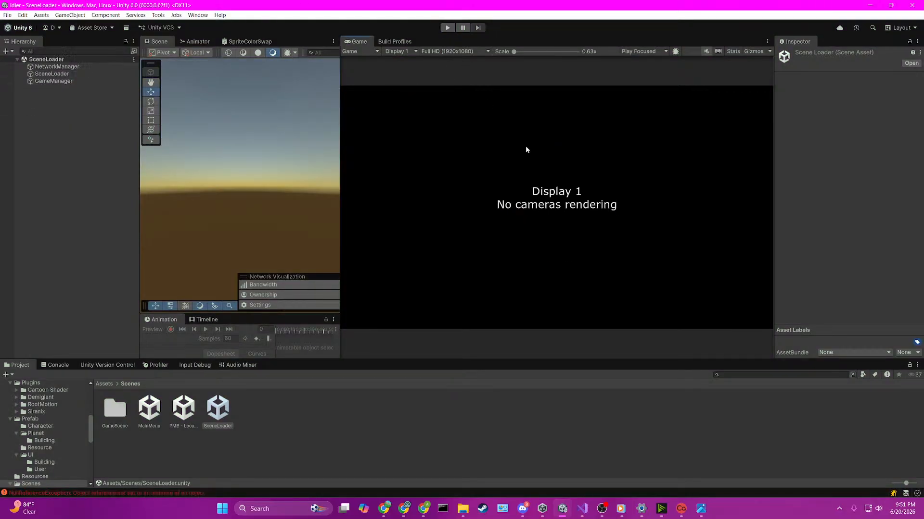
Step: Run the game again from SceneLoader and widen the Game view further on both sides
click(446, 28)
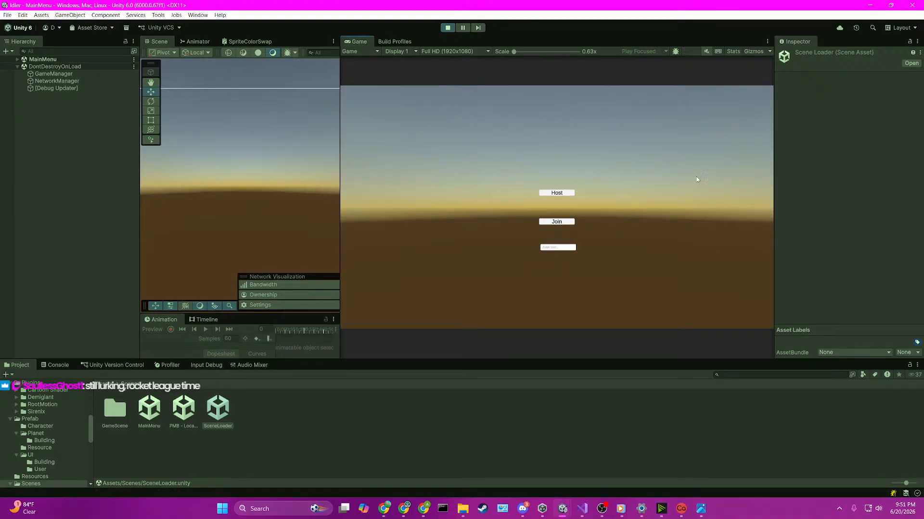
mouse_move(773, 174)
mouse_down()
mouse_move(806, 180)
mouse_move(789, 183)
mouse_up()
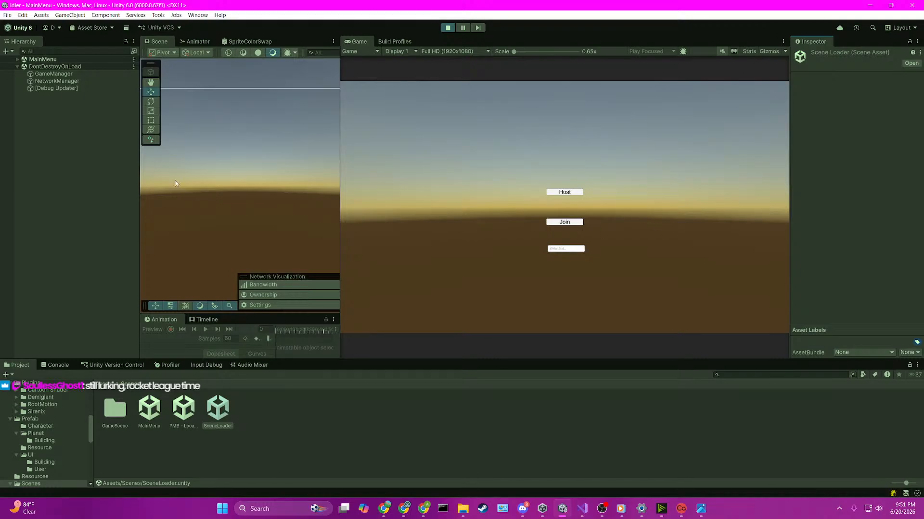
drag(140, 186, 134, 186)
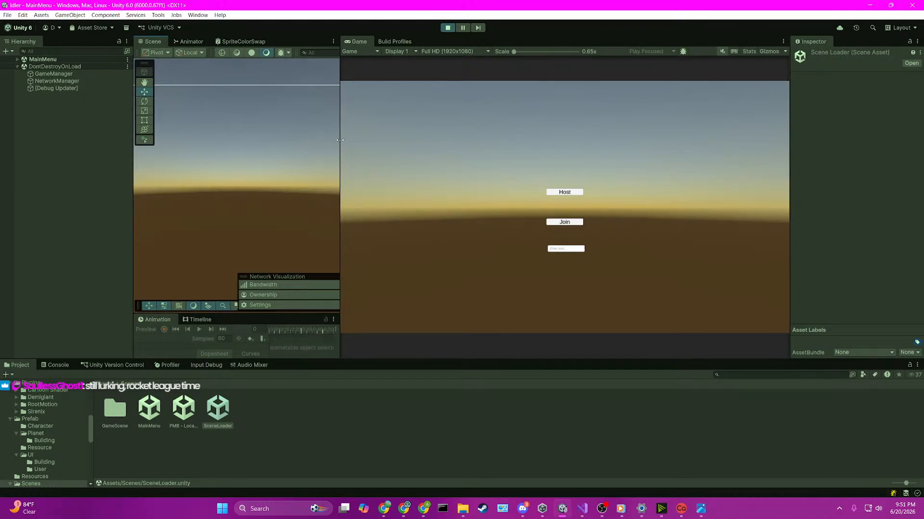
drag(340, 140, 287, 139)
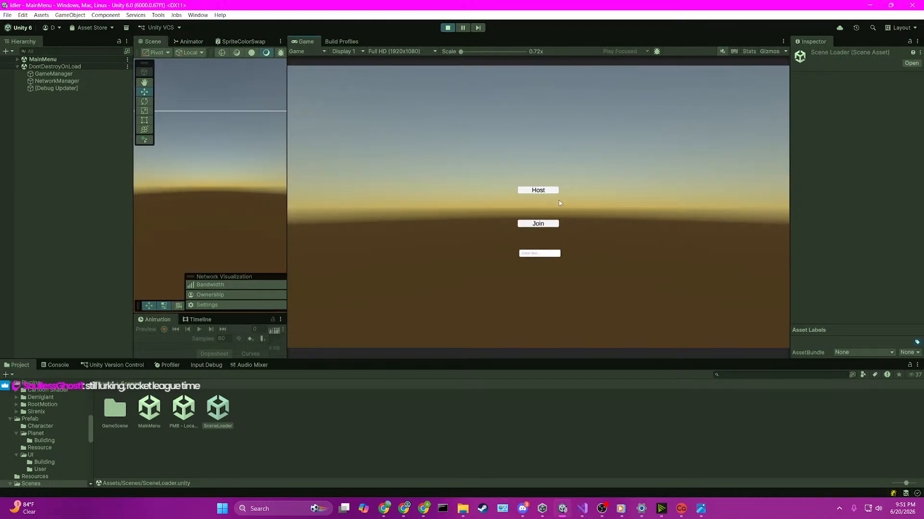
Step: Host a game to check the hat panel in the book, and stop Play mode
click(533, 191)
click(533, 191)
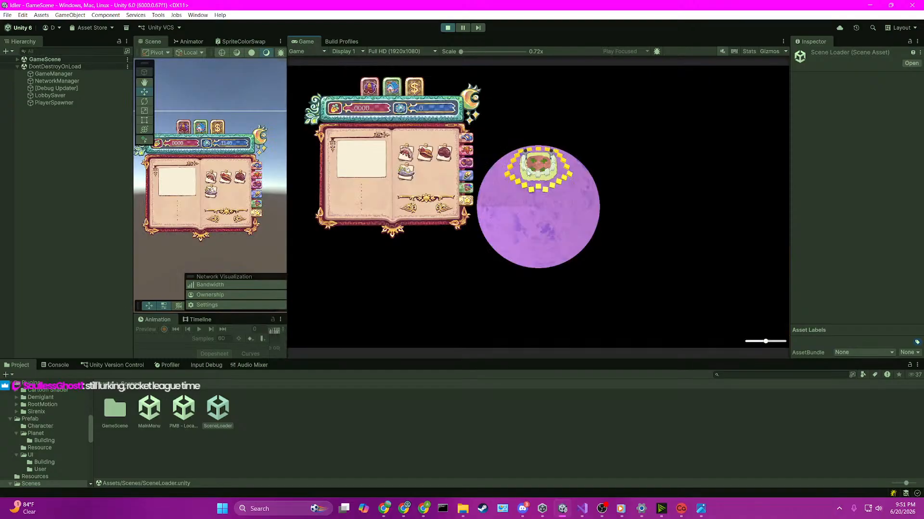
click(446, 27)
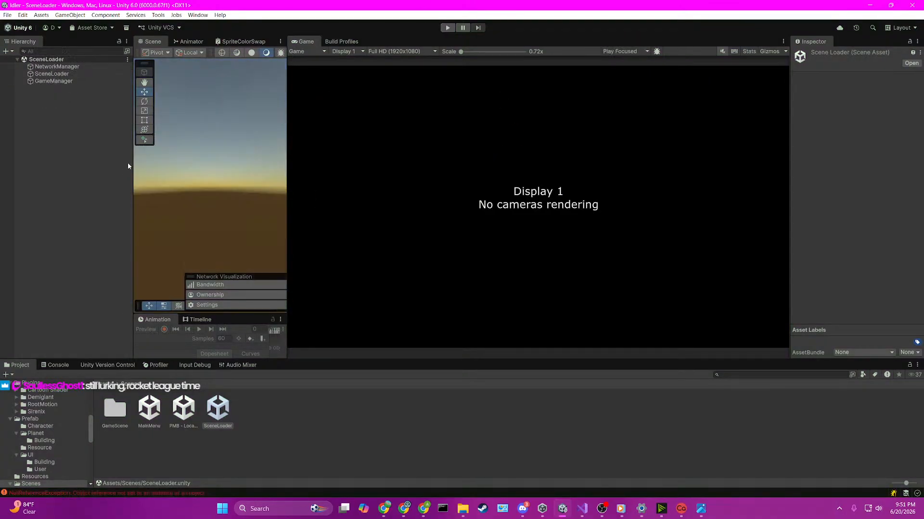
Step: Reopen GameScene, deactivate MainBookCover inside the nested ParentMenu under Canvas, and save the scene
double_click(115, 408)
double_click(150, 409)
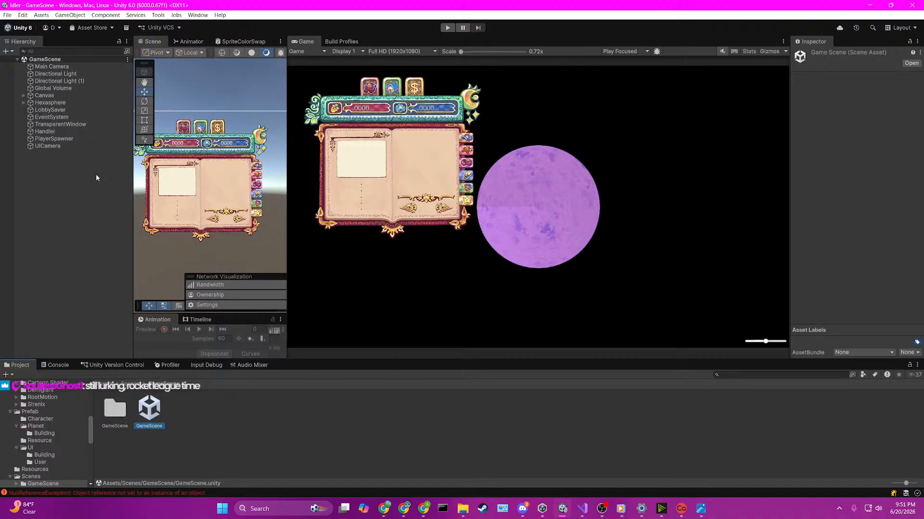
click(24, 96)
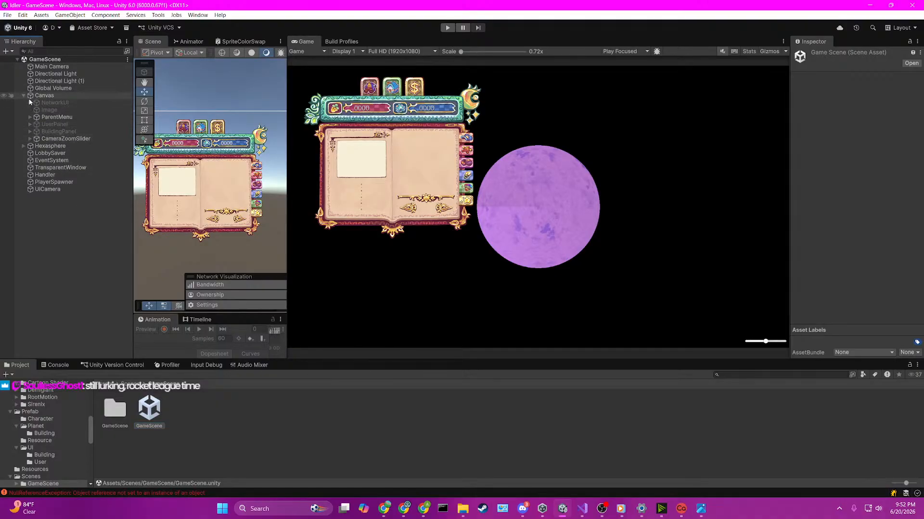
click(30, 117)
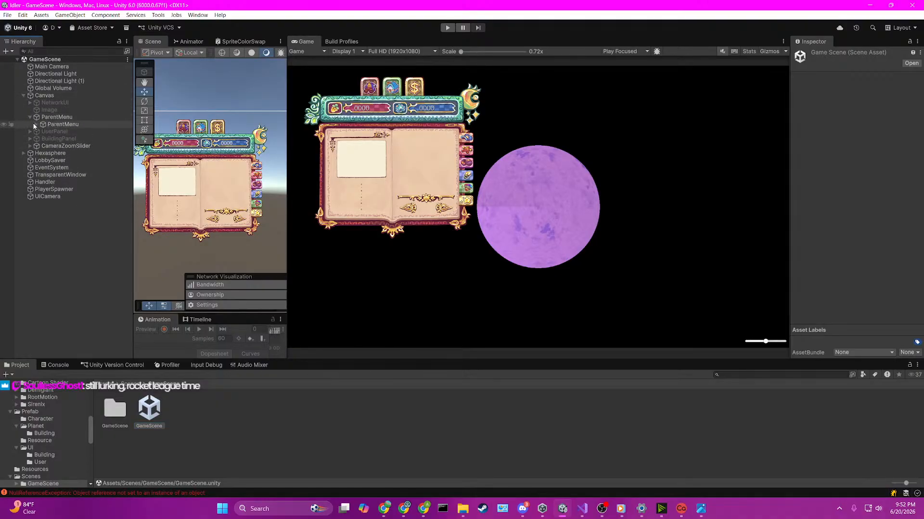
click(38, 125)
click(36, 125)
click(43, 140)
click(72, 138)
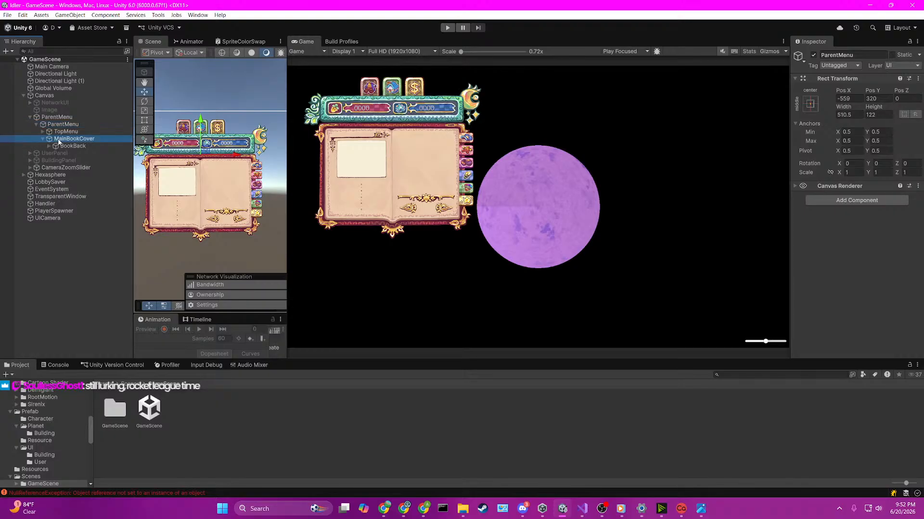
click(813, 55)
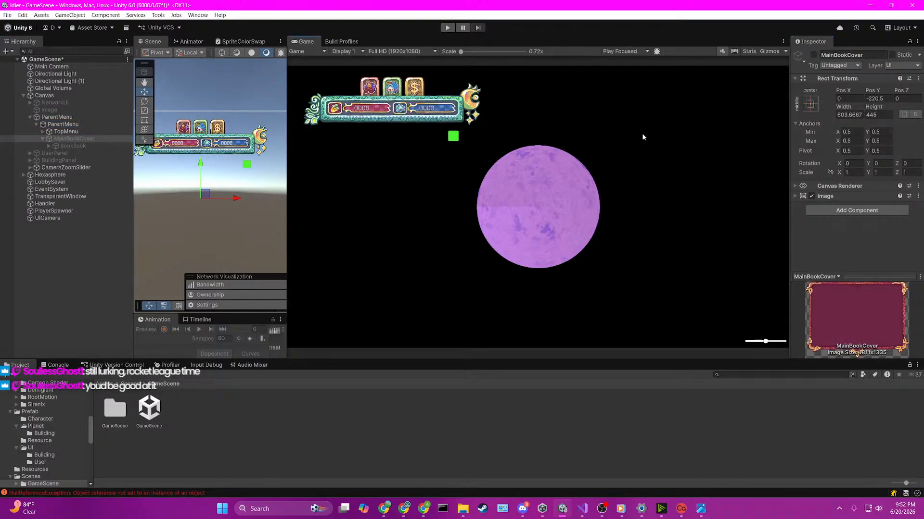
key(ctrl+s)
Step: Run the game from the SceneLoader scene, host a game, and open the clothing book from the red top tab
click(128, 385)
double_click(217, 408)
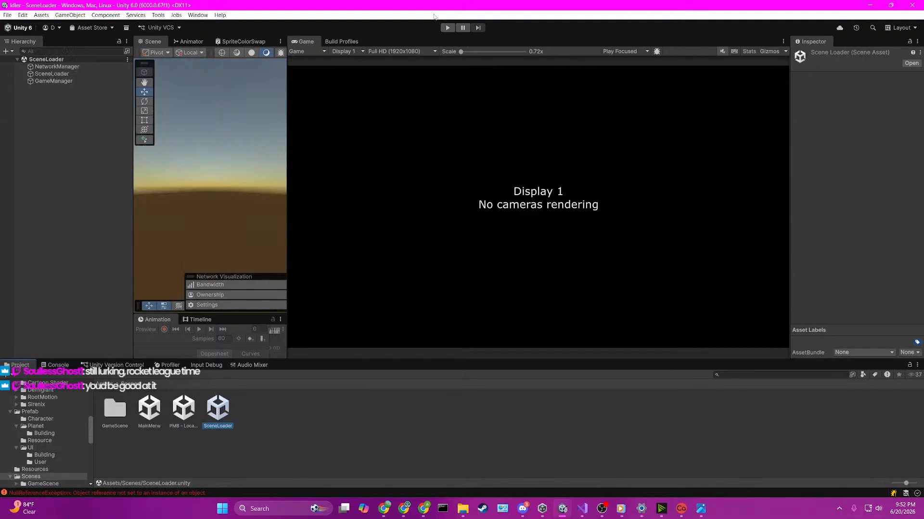
click(447, 27)
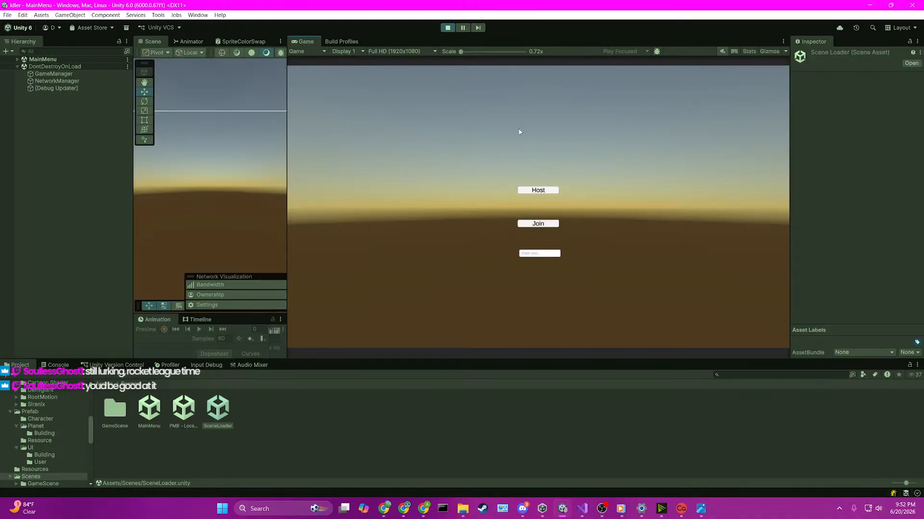
click(538, 190)
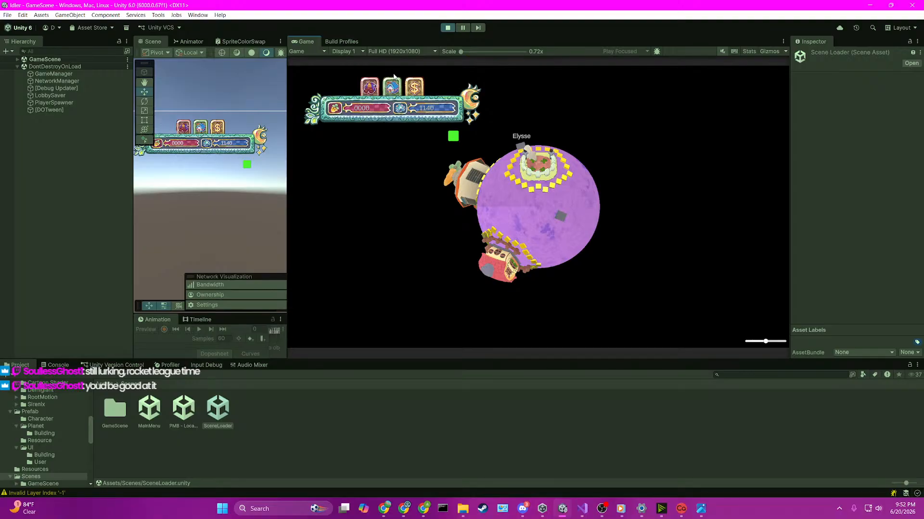
click(369, 86)
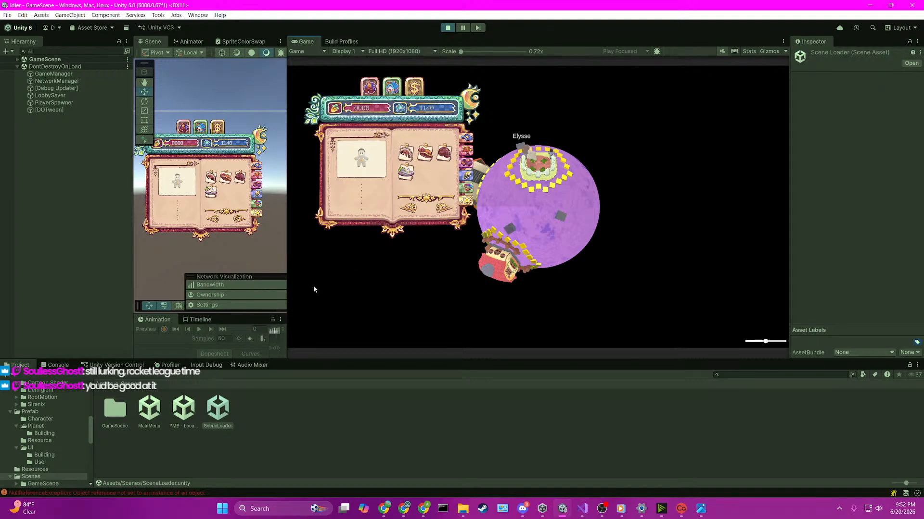
Step: Pause the game and set the Game view to Play Maximized
click(462, 28)
click(626, 51)
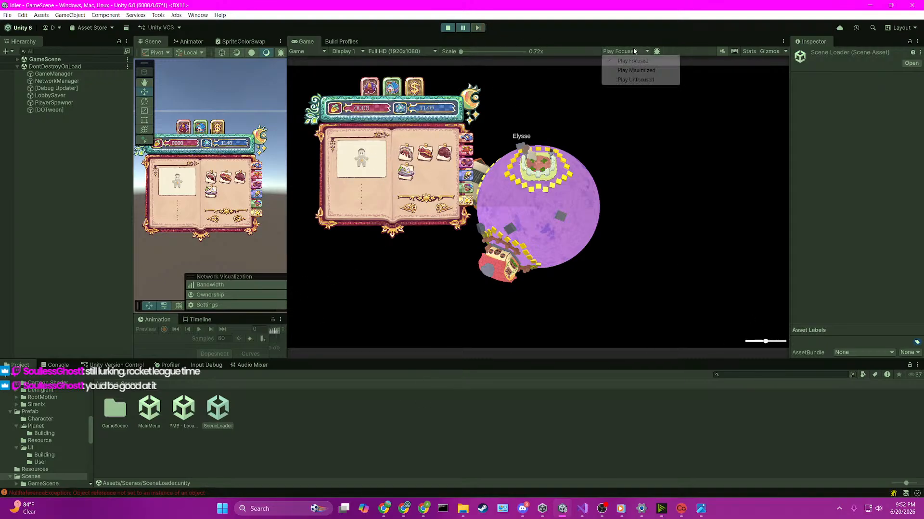
click(636, 70)
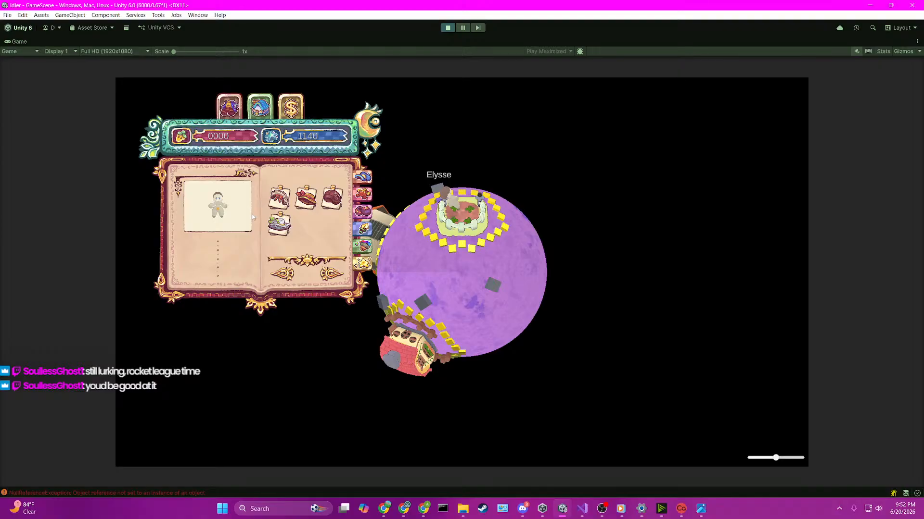
Step: Test the clothing book by putting on the second hat, then switching to the outfit tab and putting on the second outfit
click(308, 201)
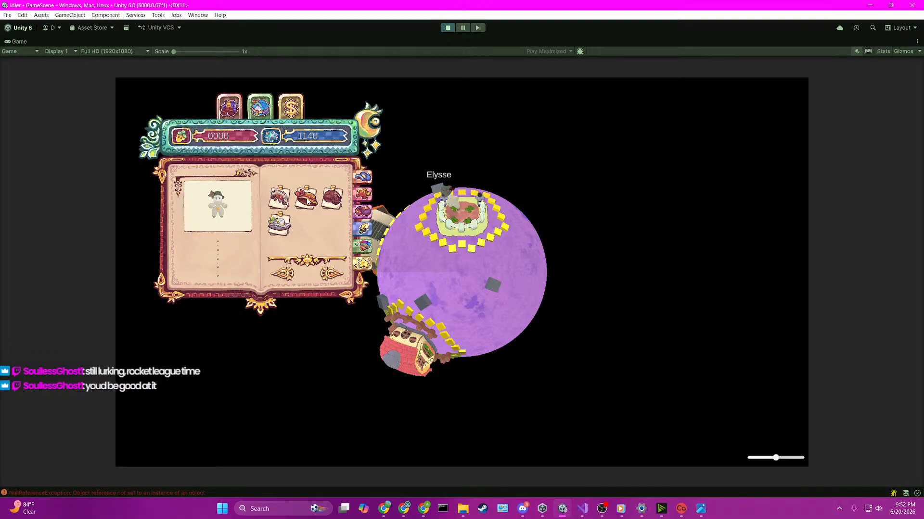
click(364, 195)
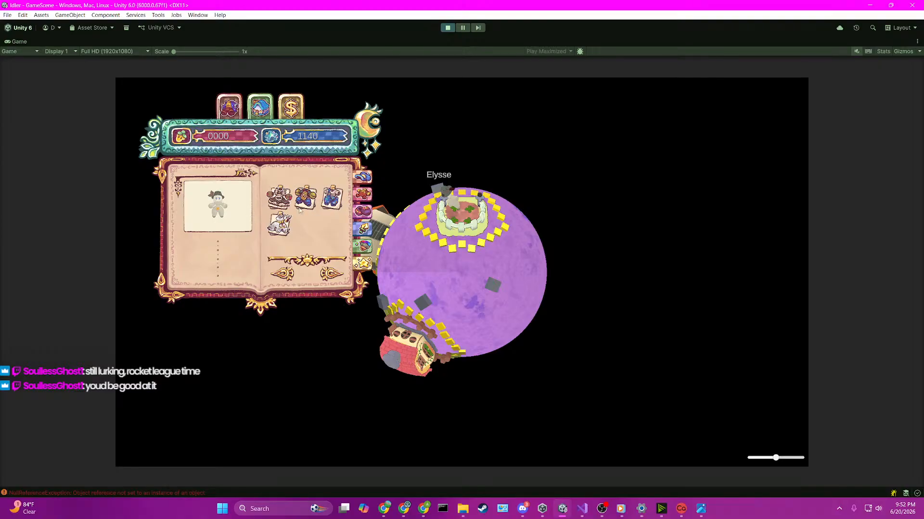
click(307, 199)
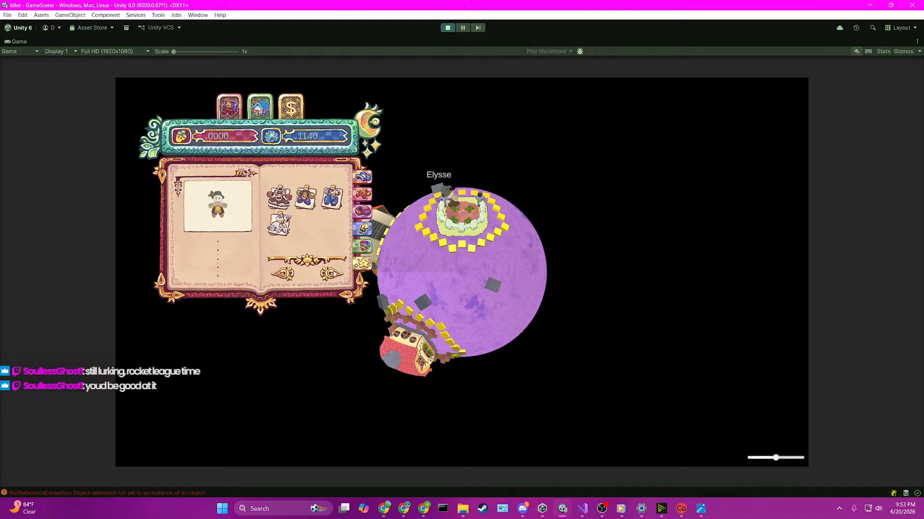
Step: Pause the game and activate the five inactive OutfitUIButton objects under OutfitGridView
click(462, 28)
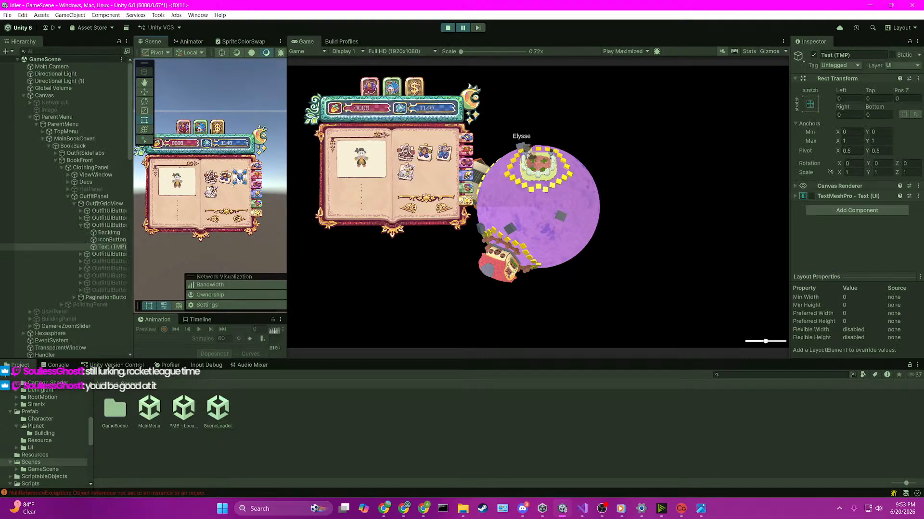
click(79, 224)
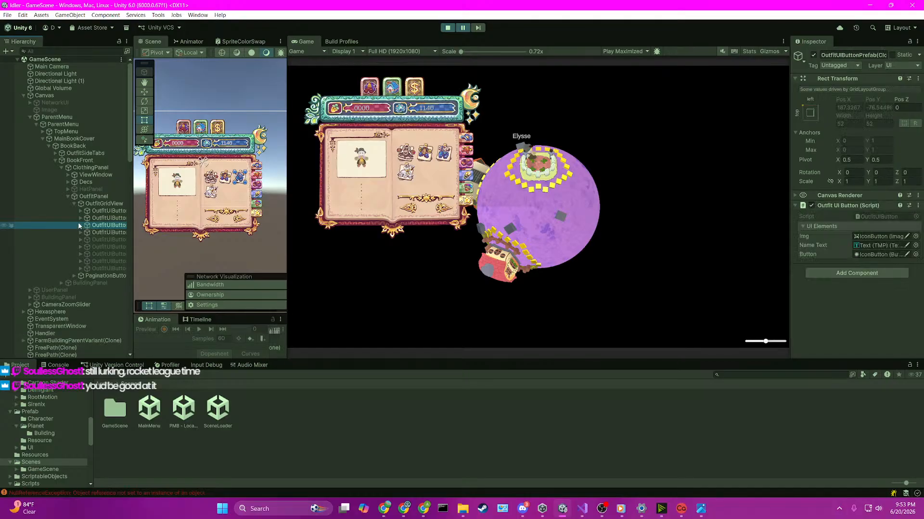
click(100, 241)
shift+click(102, 267)
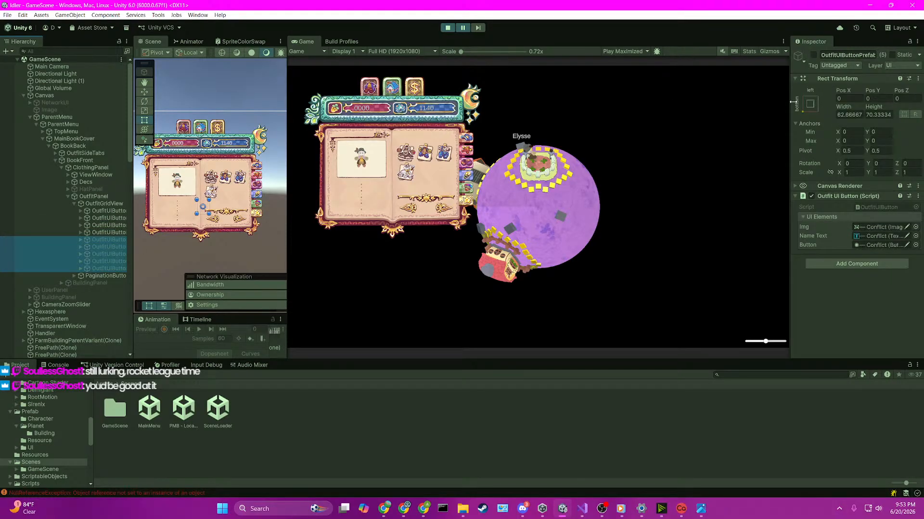
click(812, 55)
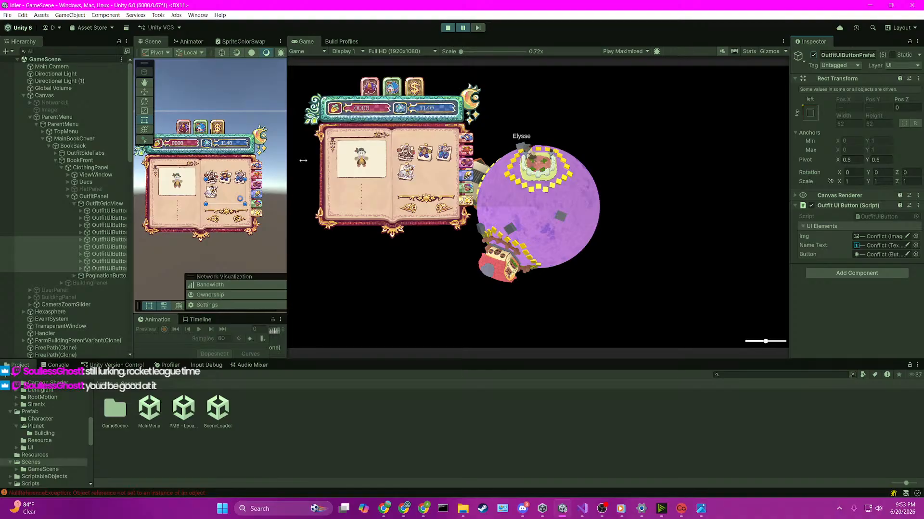
Step: Resume the paused game, test the third and fourth outfits on the character, and stop Play mode
click(465, 29)
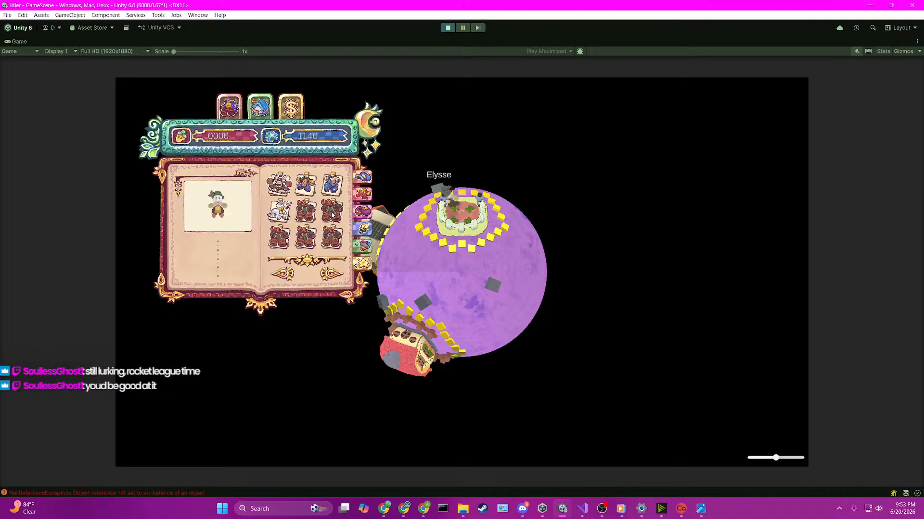
click(331, 188)
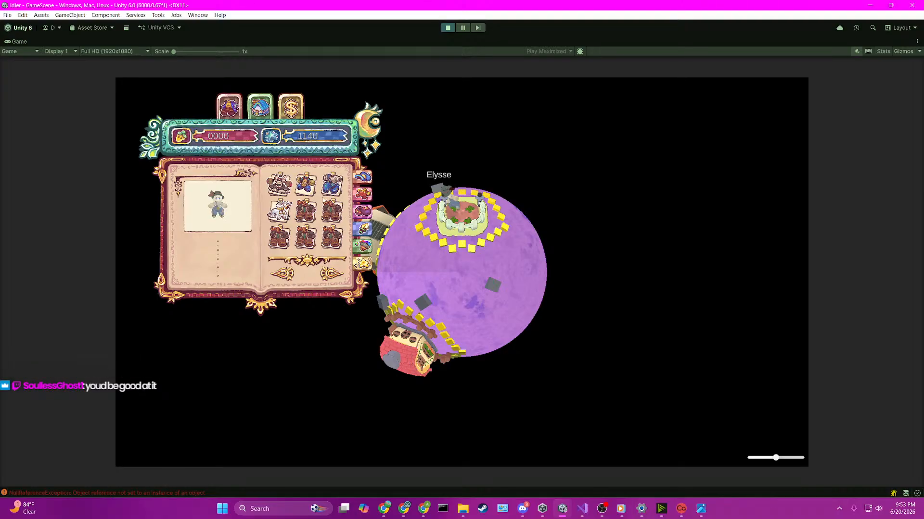
click(279, 210)
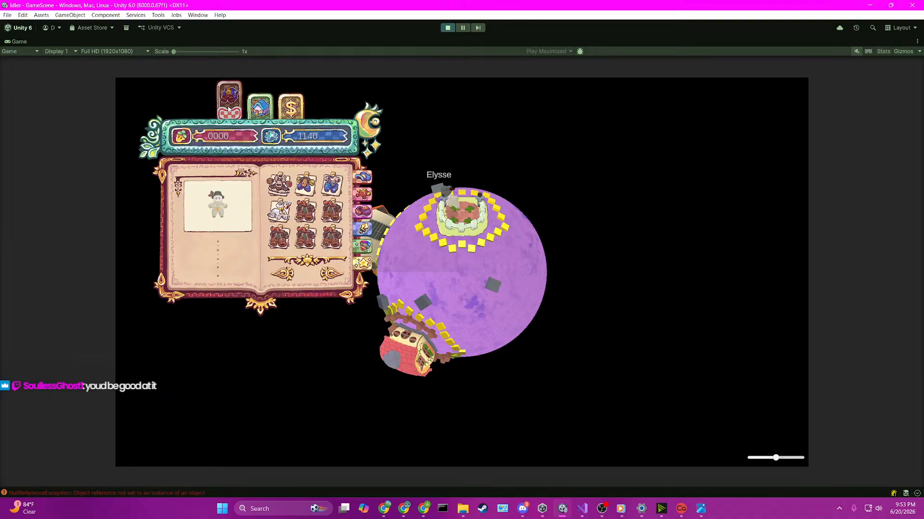
click(447, 28)
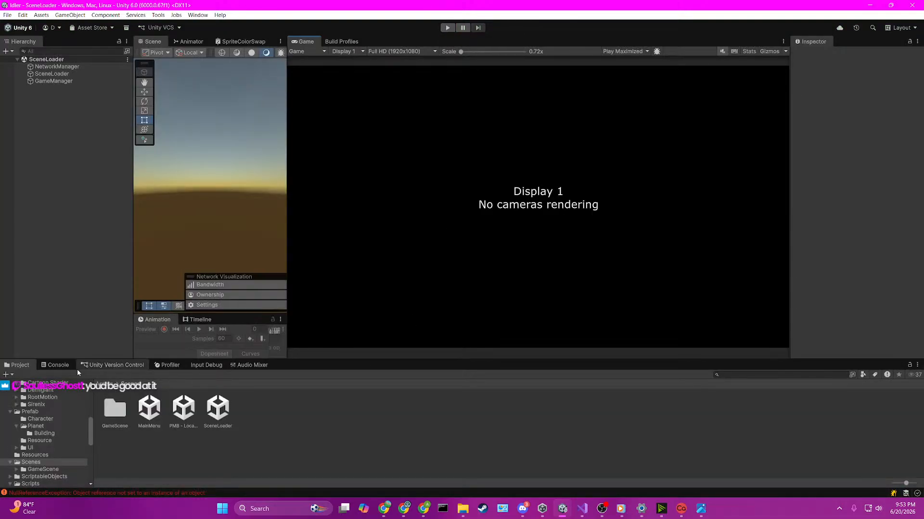
Step: Open the GameScene scene from the Assets/Scenes/GameScene folder
click(55, 365)
click(13, 374)
click(17, 365)
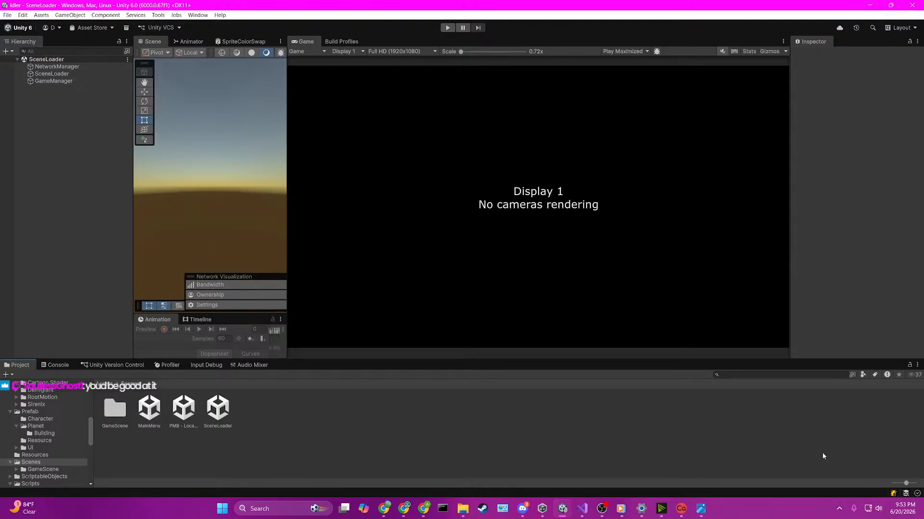
click(98, 387)
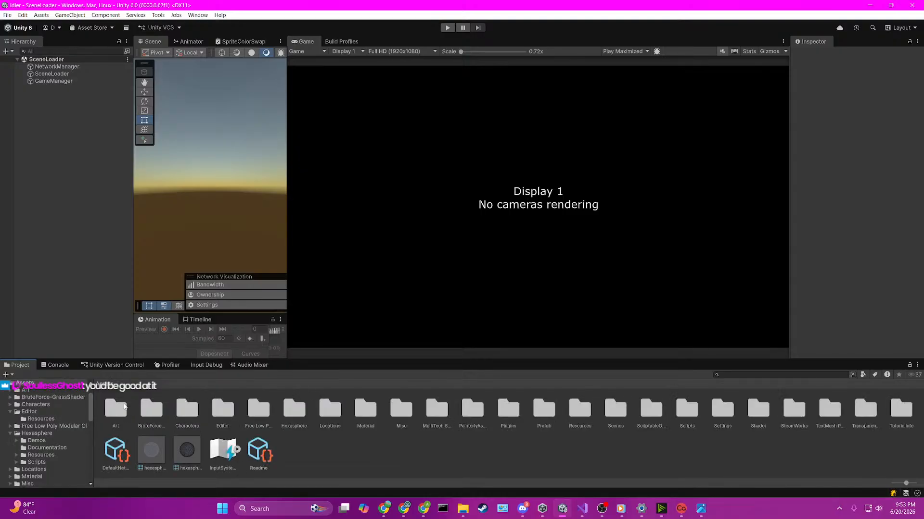
click(608, 413)
double_click(608, 413)
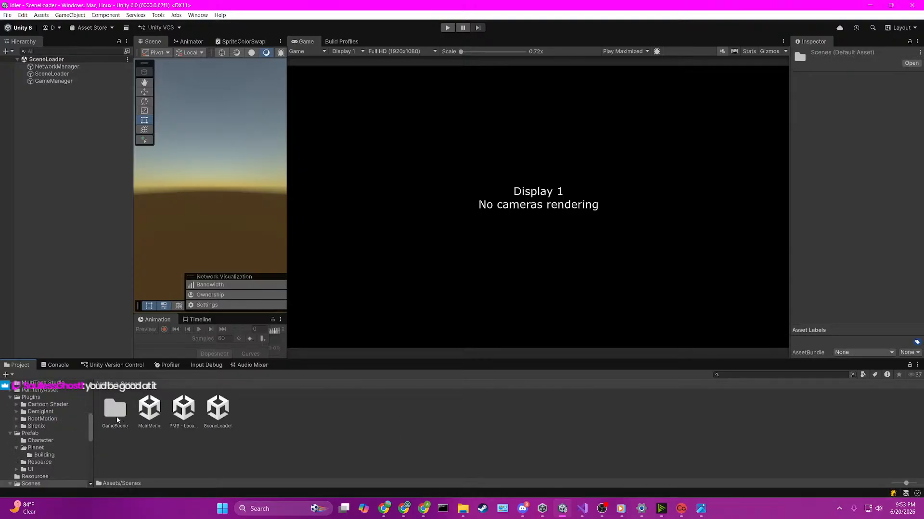
double_click(115, 409)
double_click(149, 409)
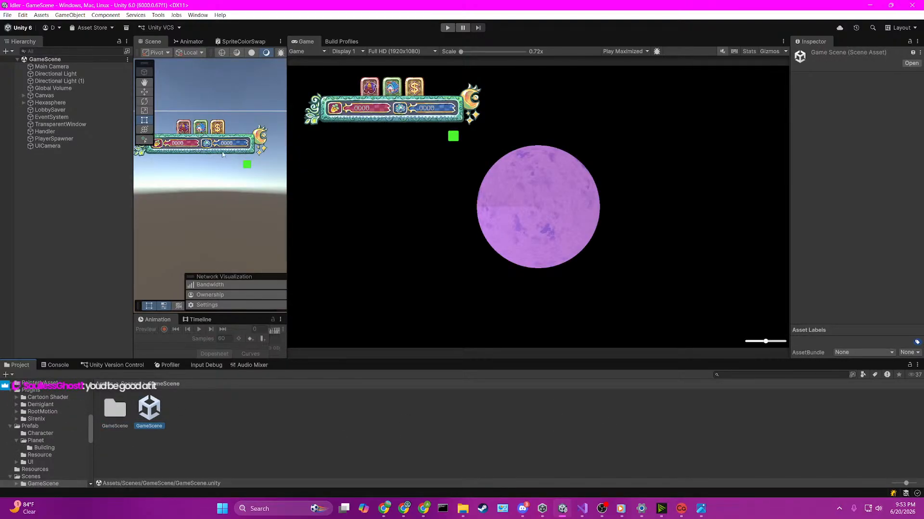
Step: Widen the Scene view and activate the MainBookCover object inside the nested ParentMenu under Canvas
click(23, 95)
click(29, 117)
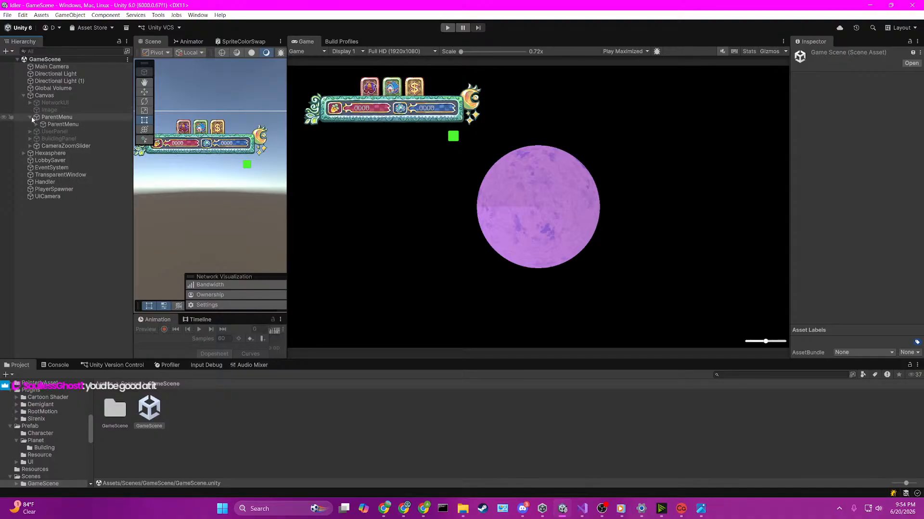
click(44, 124)
click(37, 124)
click(43, 131)
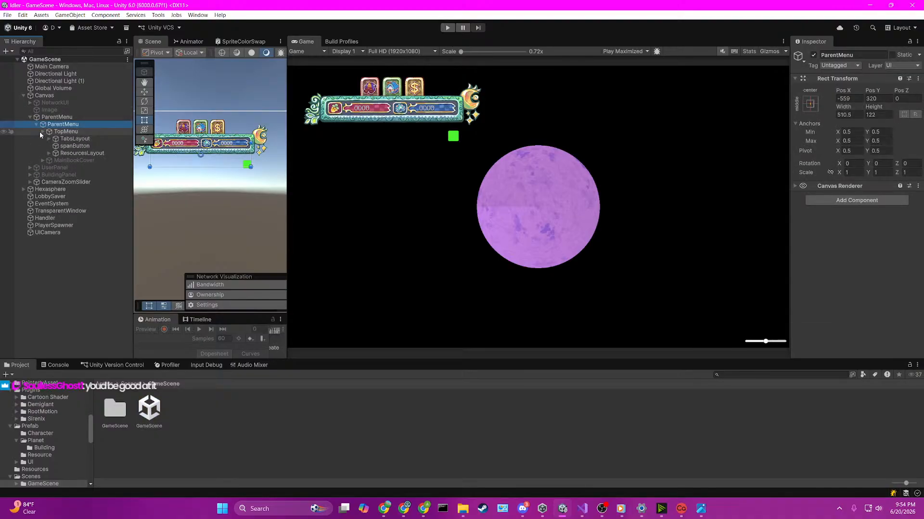
drag(286, 152, 436, 150)
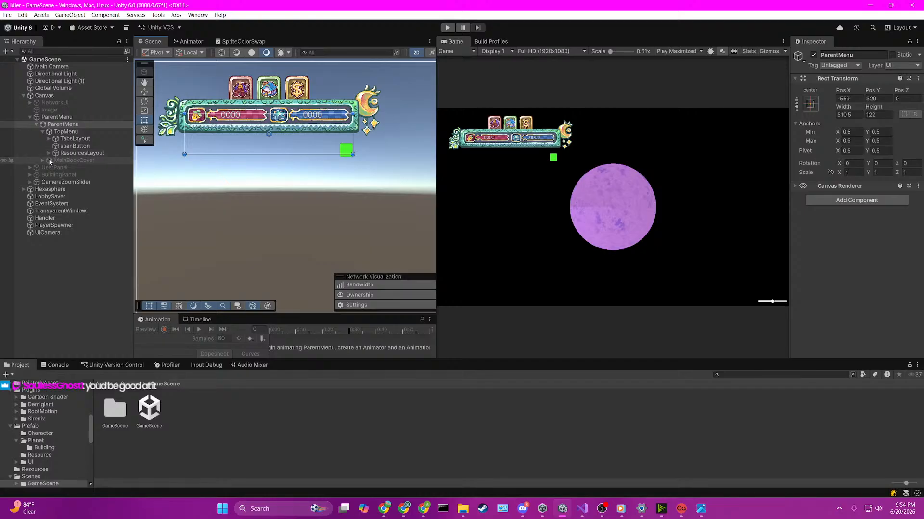
click(70, 160)
click(813, 54)
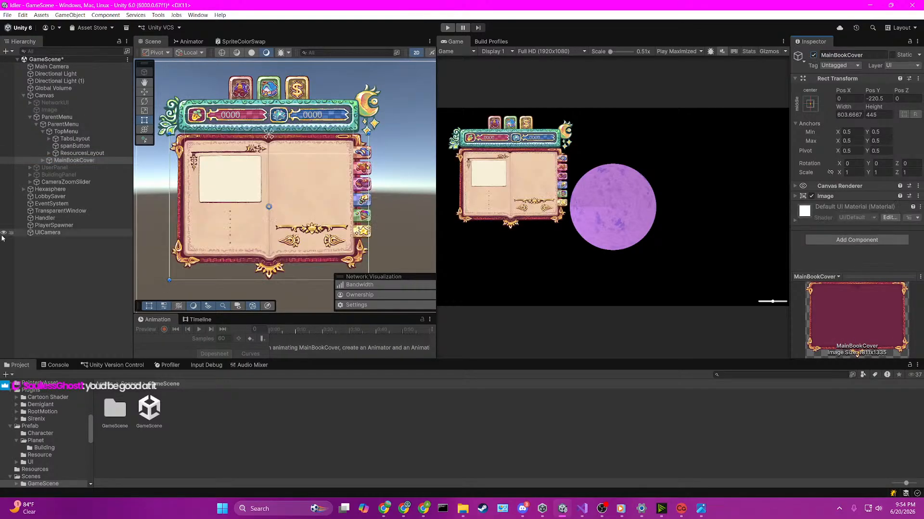
Step: Expand MainBookCover in the hierarchy through BookBack and BookFront to reveal the children of ClothingPanel
click(88, 167)
key(Up)
key(Right)
key(Right)
key(Right)
key(Right)
key(Right)
key(Right)
key(Right)
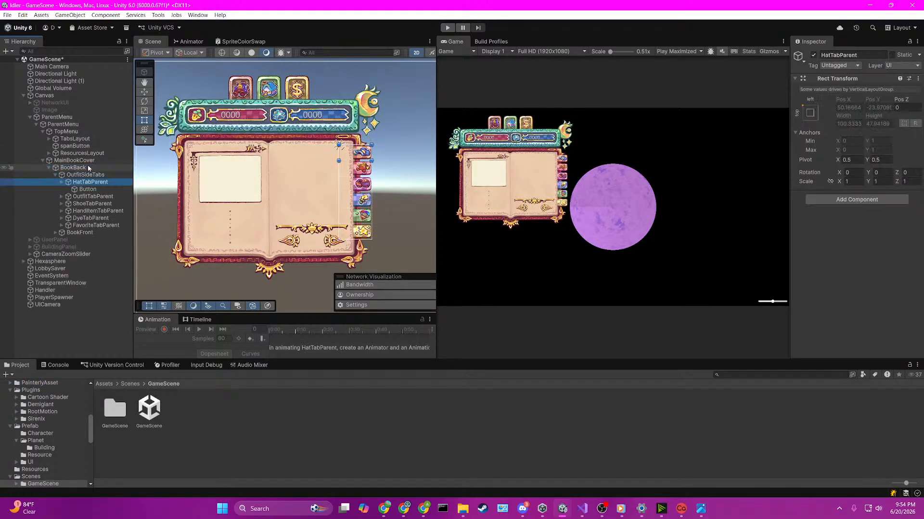
key(Up)
key(Left)
key(Down)
key(Right)
key(Right)
key(Right)
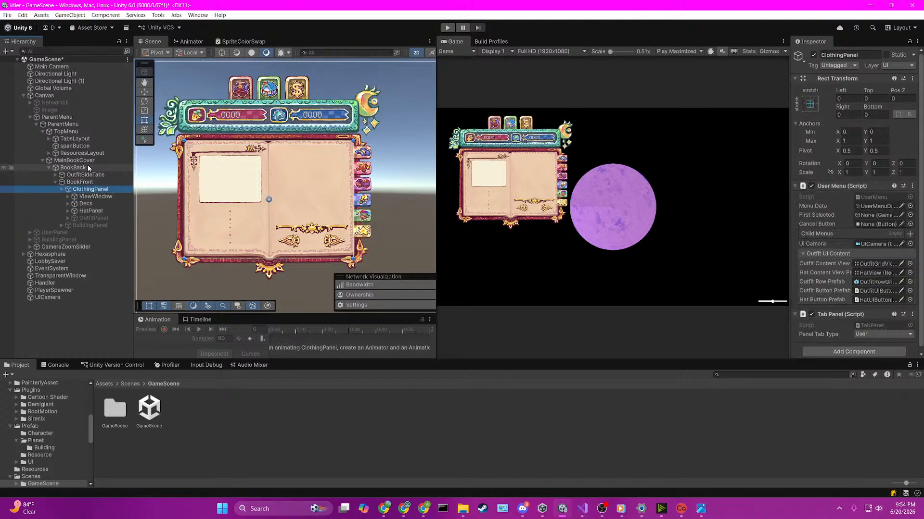
Step: Select OutfitSideTabs with its tab parents listed and open its UISideTabsHandler script in Visual Studio
key(Up)
key(Up)
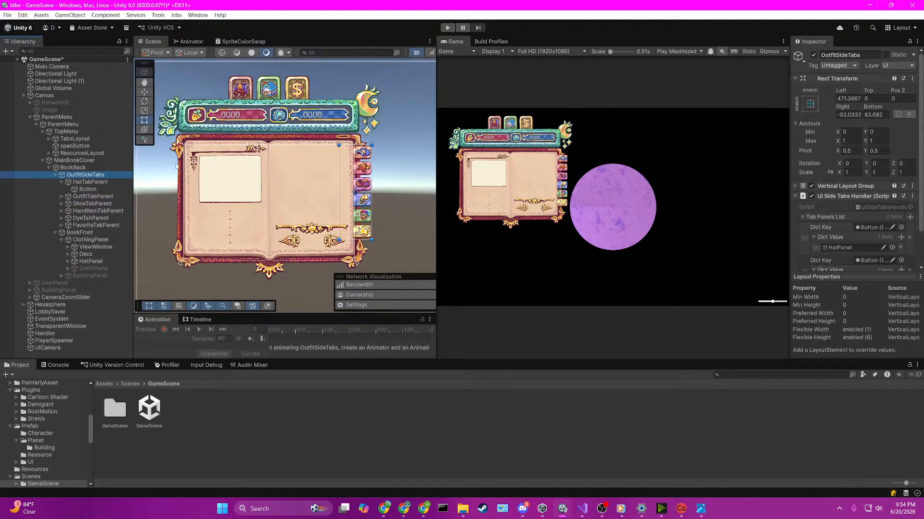
key(Right)
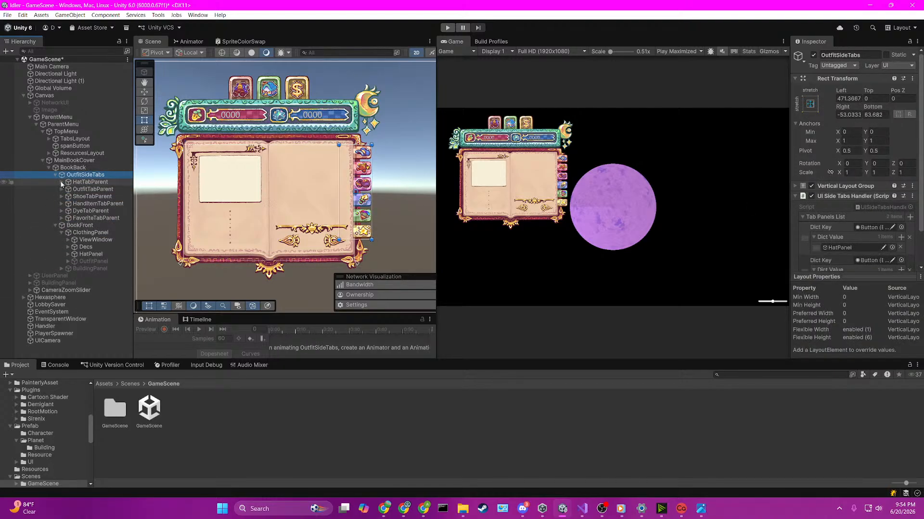
click(98, 180)
click(98, 176)
click(849, 196)
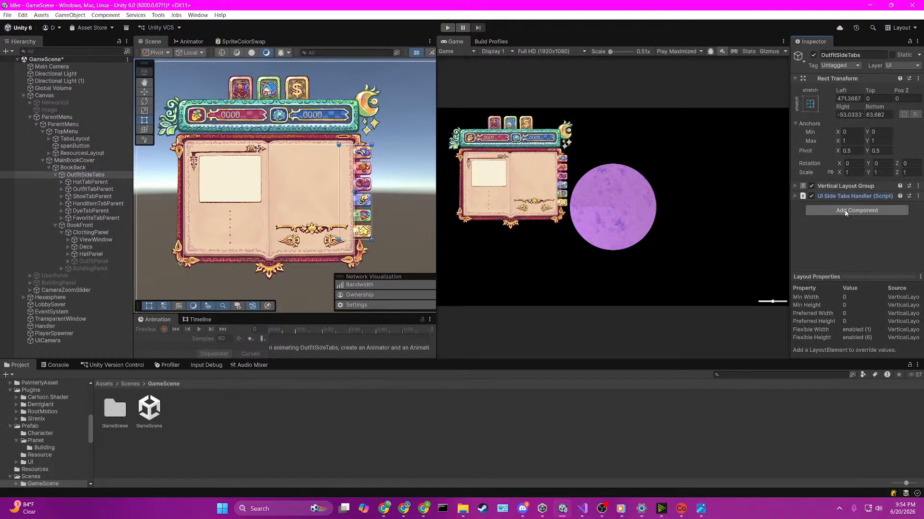
click(857, 197)
click(862, 207)
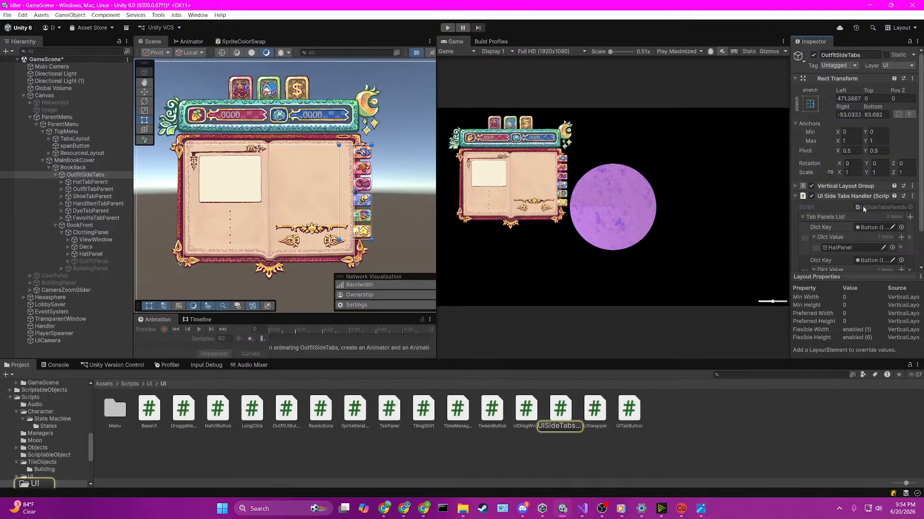
double_click(862, 206)
scroll(380, 232, up, 9)
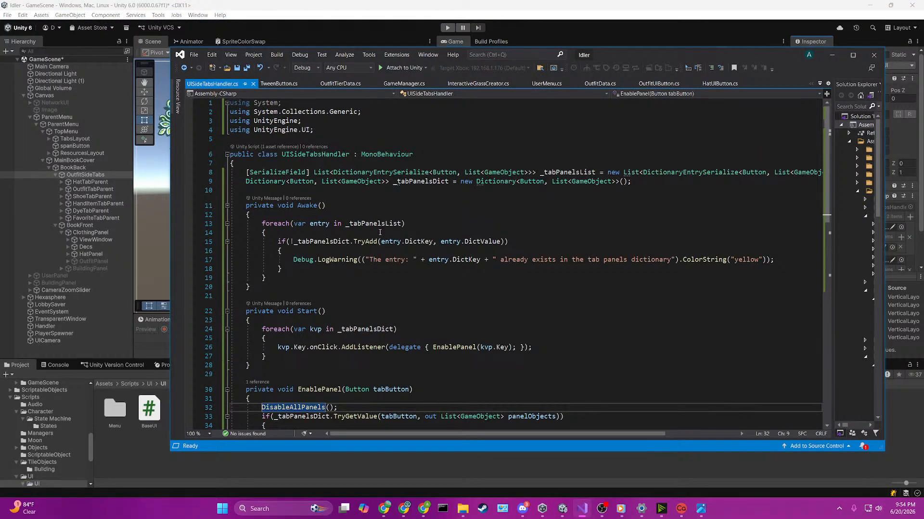
Step: Declare the field Dictionary<Button, bool> _buttonsLockedState = new Dictionary<Button, bool>(); below _tabPanelsDict and save the script
click(380, 192)
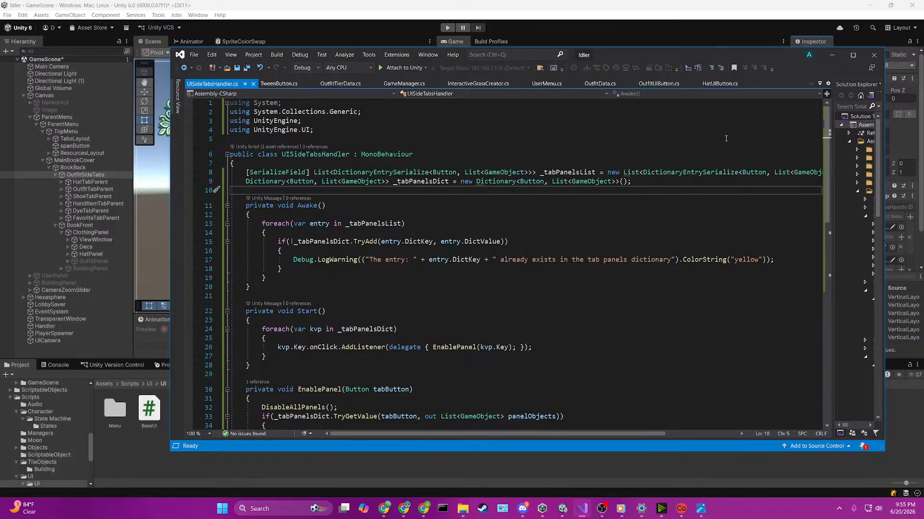
scroll(550, 243, down, 5)
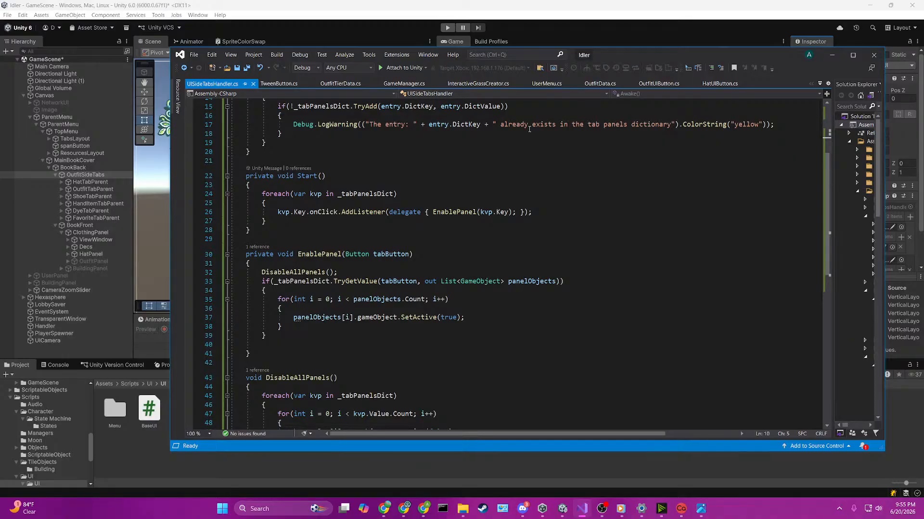
scroll(535, 191, up, 4)
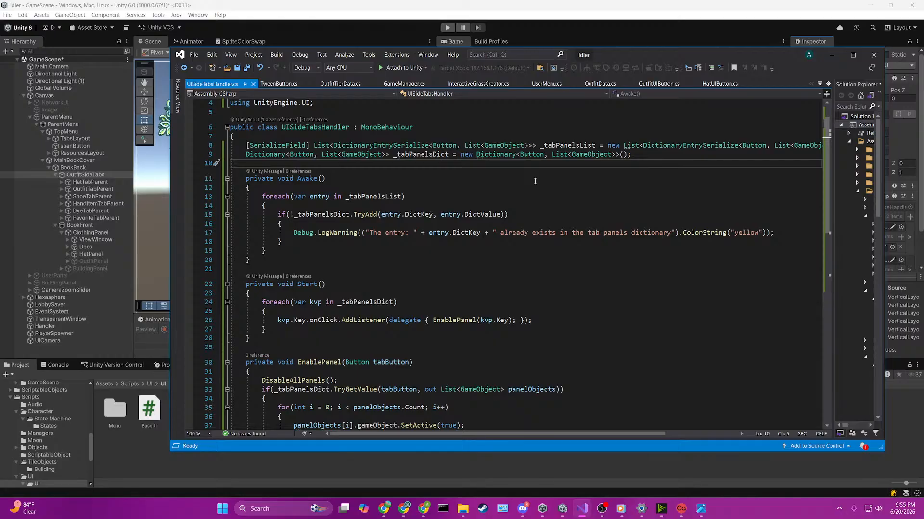
key(Return)
key(Up)
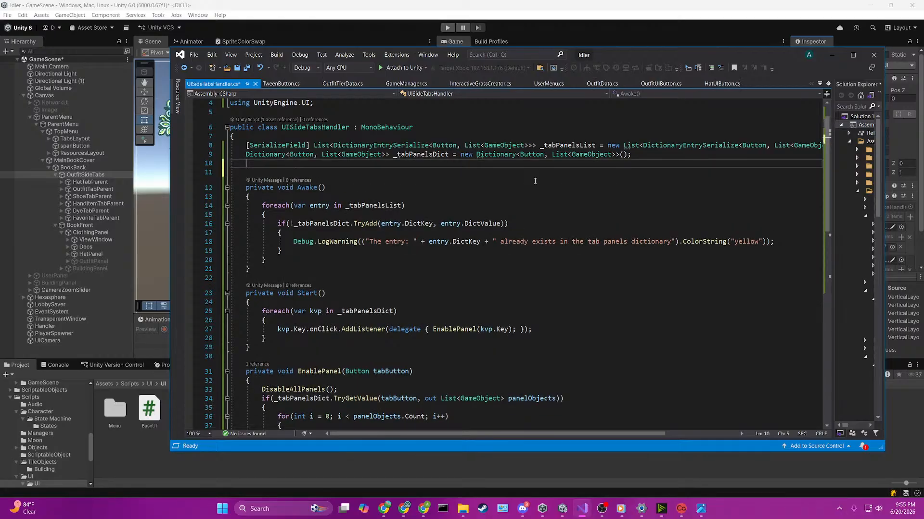
text(Dictiona)
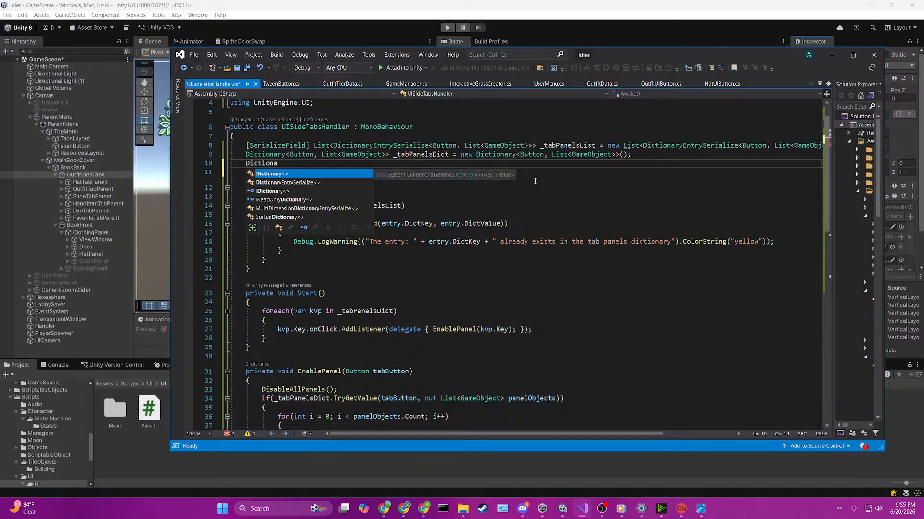
key(Tab)
text(Button, )
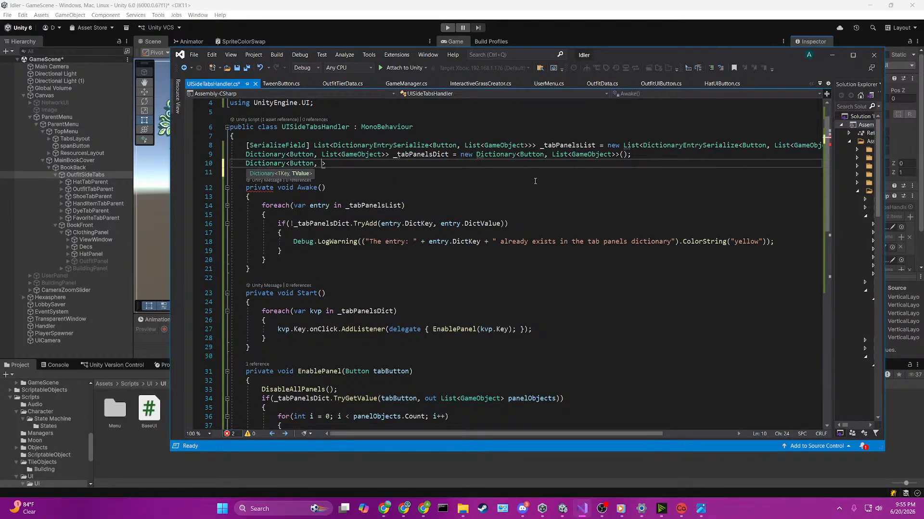
text(bool>)
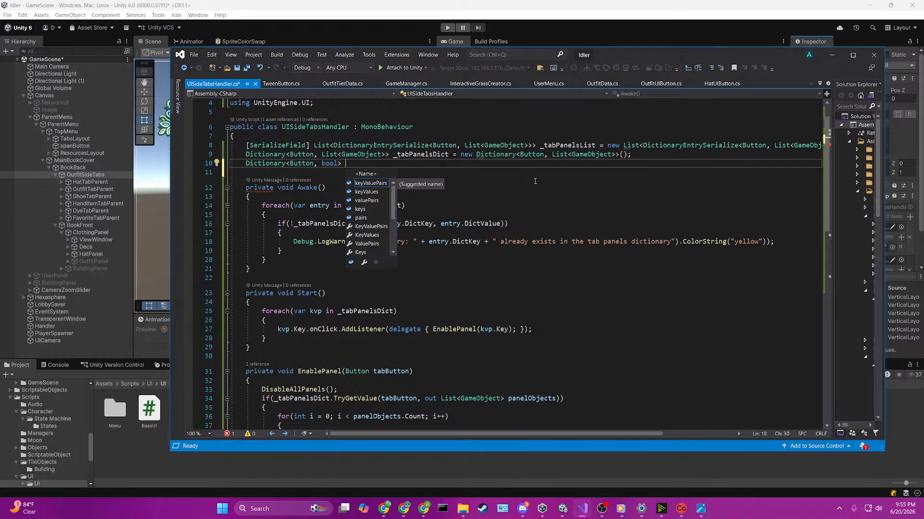
text(Button)
text(Loc)
key(BackSpace)
key(BackSpace)
key(BackSpace)
key(BackSpace)
key(BackSpace)
key(BackSpace)
key(BackSpace)
text(_buttonsLoc)
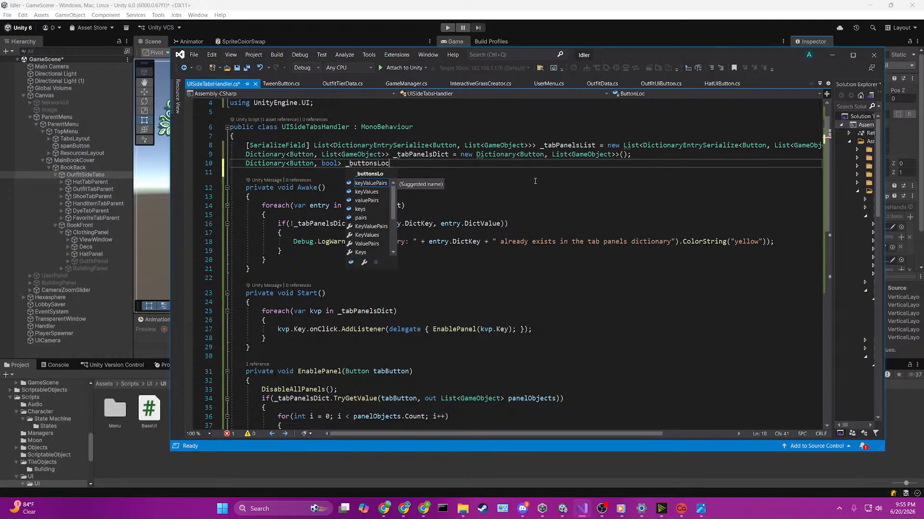
text(kedState = new Dictionary<Button, bool>();)
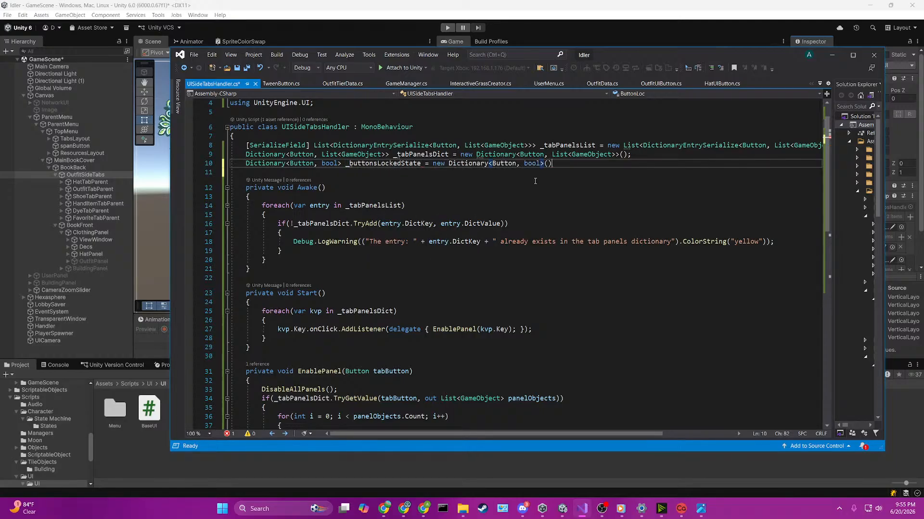
key(ctrl+s)
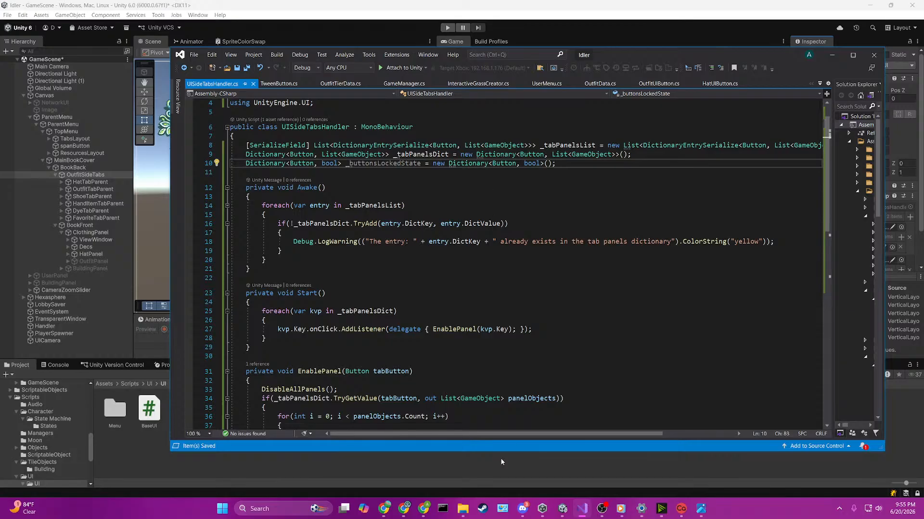
scroll(337, 270, down, 2)
click(310, 285)
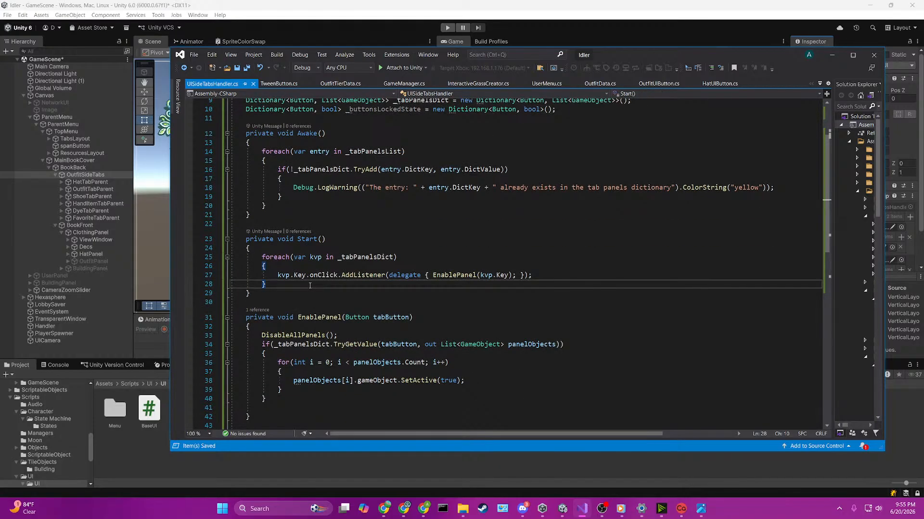
click(582, 270)
click(579, 277)
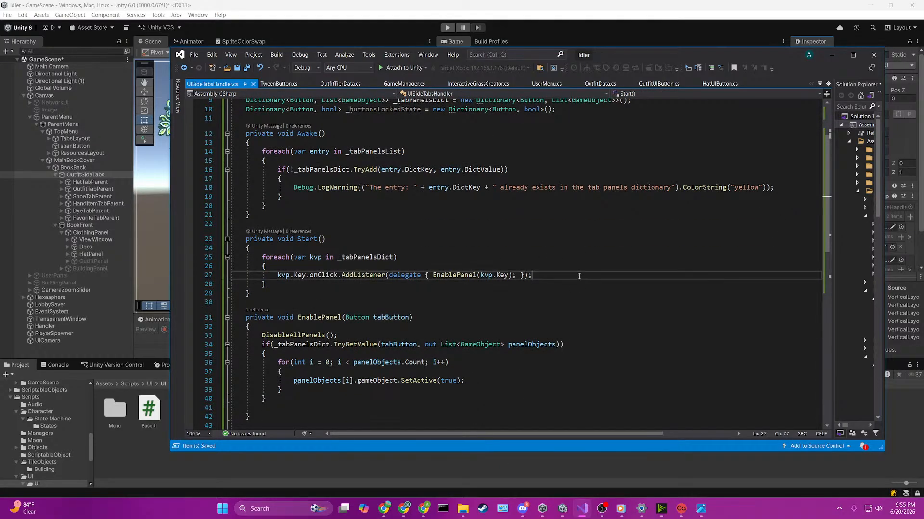
key(Return)
text(kvp.)
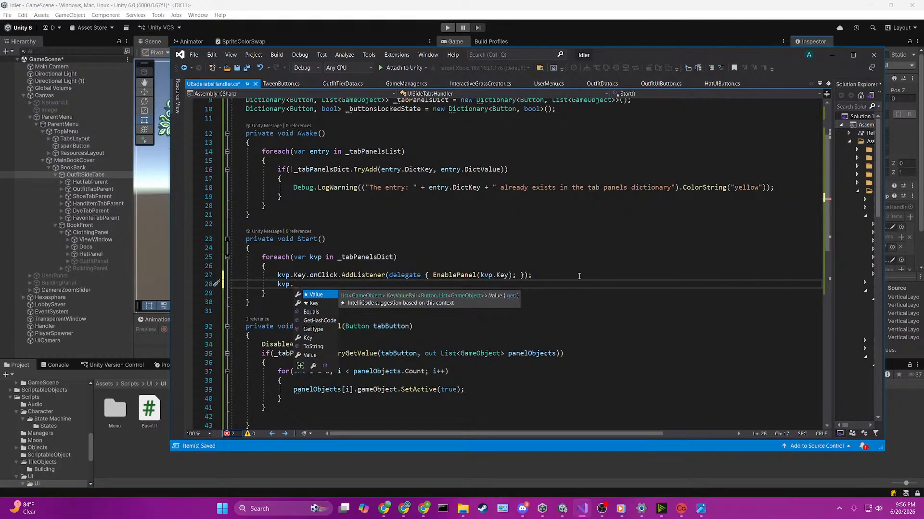
key(ctrl+z)
key(ctrl+z)
key(ctrl+z)
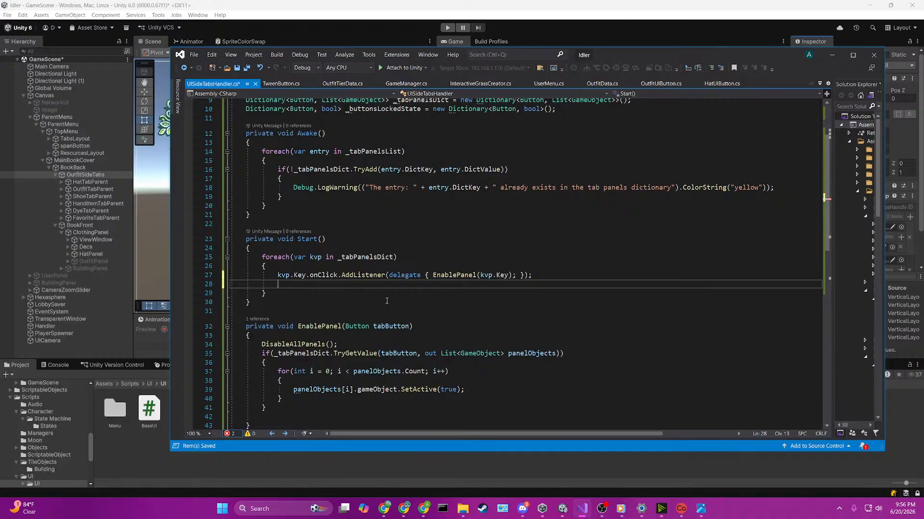
click(801, 188)
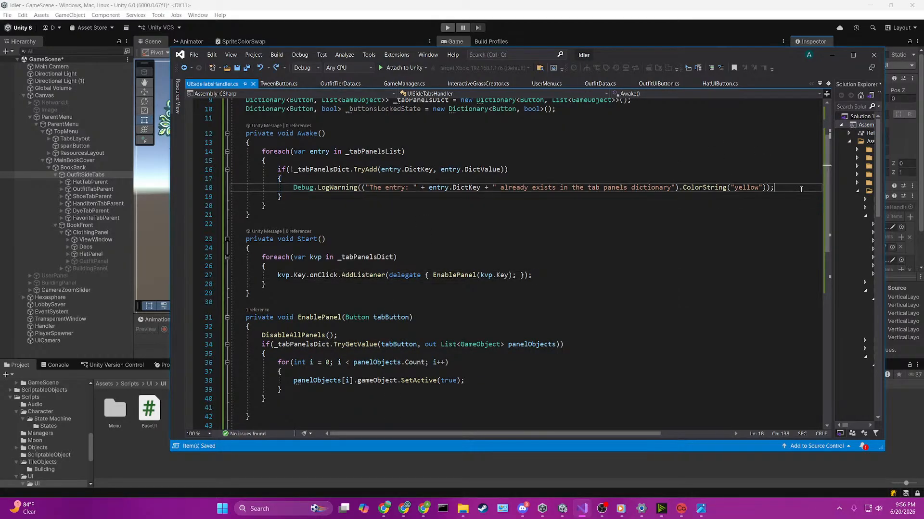
key(Return)
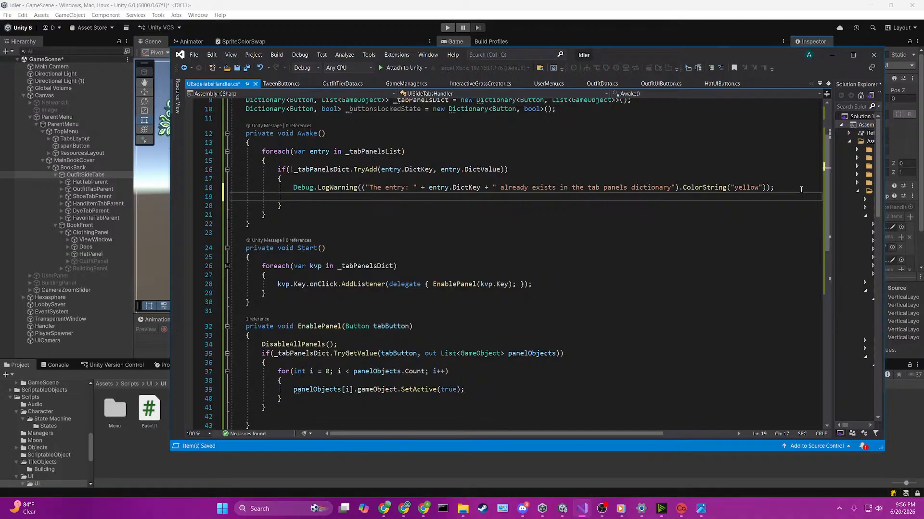
key(ctrl+z)
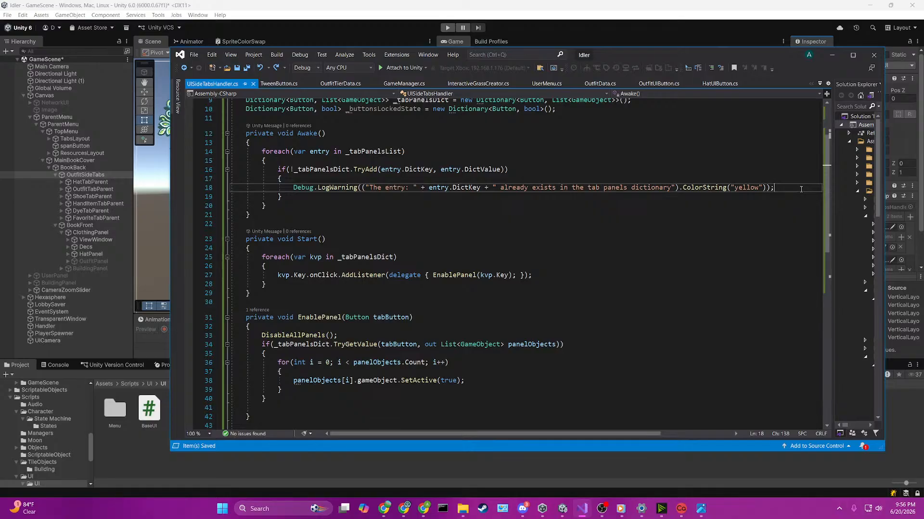
key(Return)
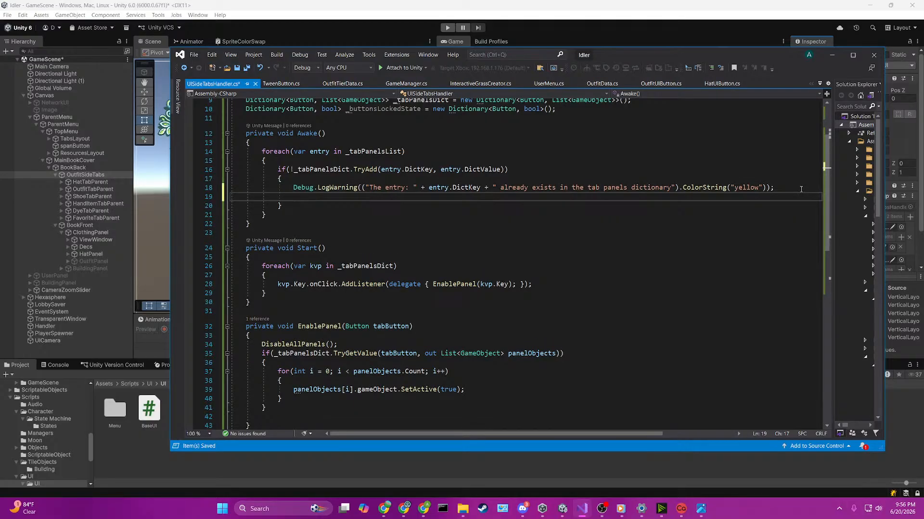
key(ctrl+z)
Step: Copy the _tabPanelsDict.TryAdd if condition onto a new line below the first if block in Awake's foreach loop
key(Down)
key(Return)
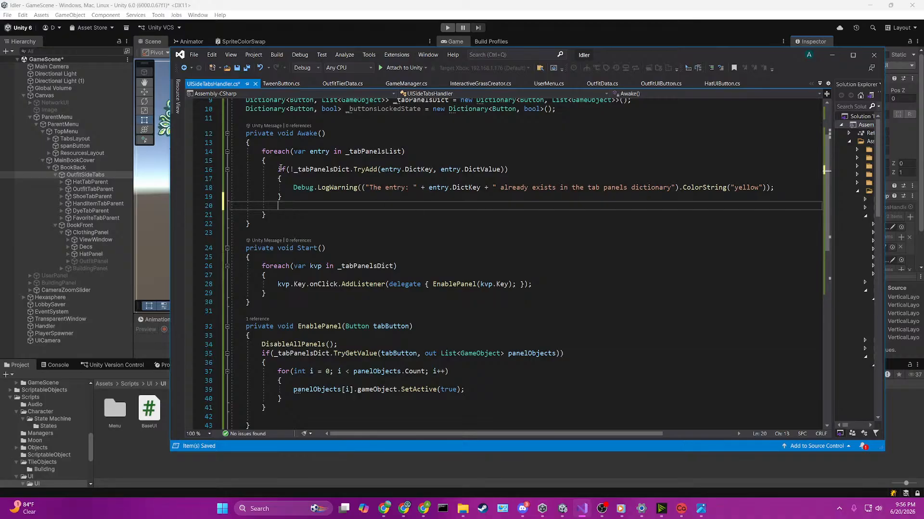
drag(278, 169, 509, 170)
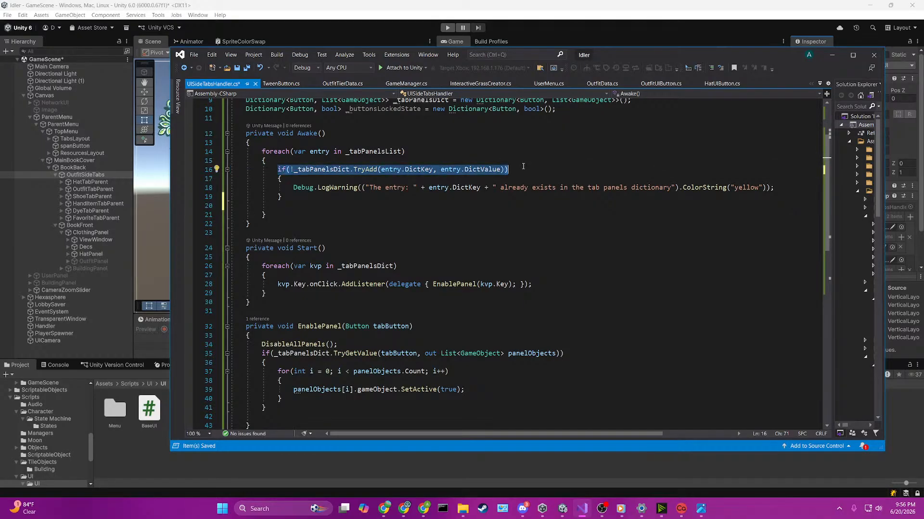
key(ctrl+c)
click(524, 206)
key(ctrl+v)
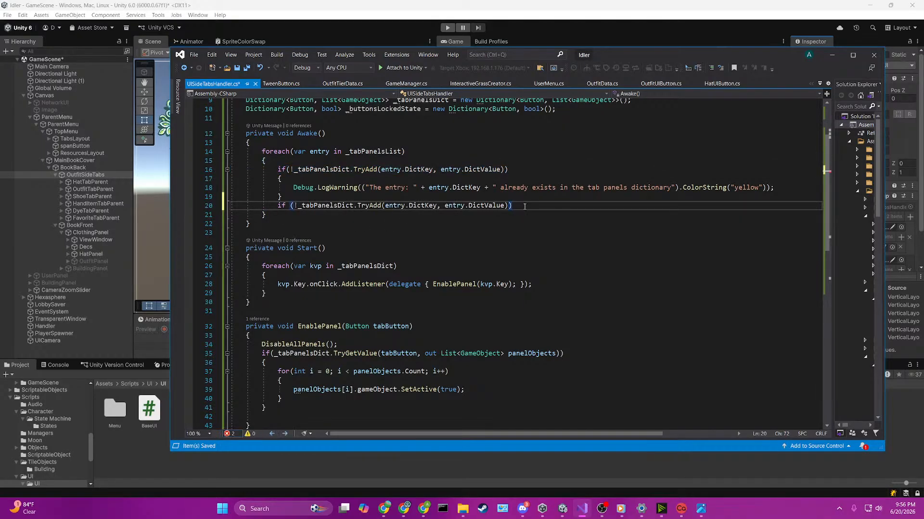
Step: Give the second if statement in Awake a braced body holding a copy of the yellow Debug.LogWarning line
key(Return)
text({)
key(Return)
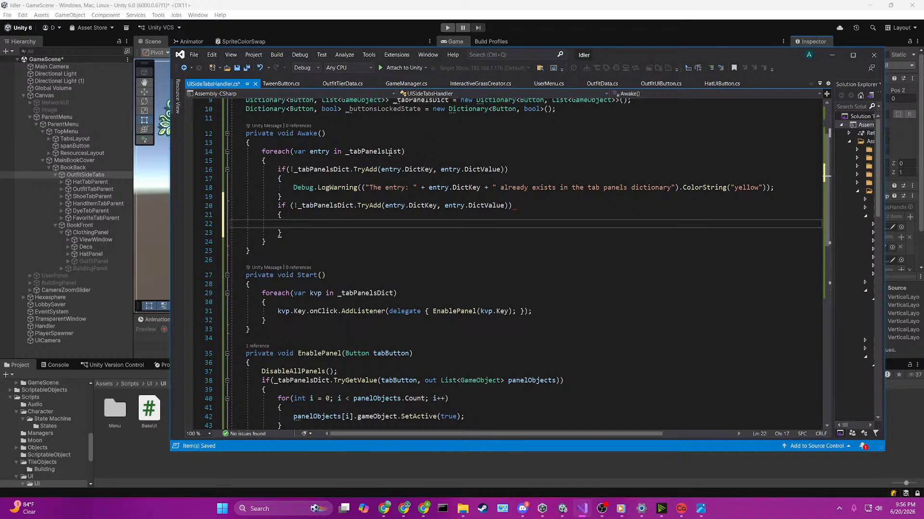
drag(294, 189, 841, 186)
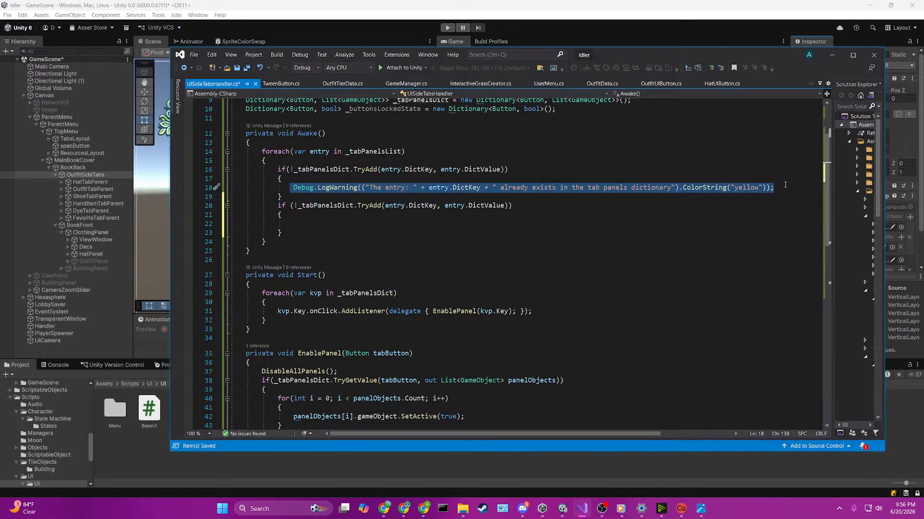
click(451, 231)
click(452, 224)
key(ctrl+v)
Step: Remove the braces around the first if statement's warning in Awake so the warning directly follows its condition
click(465, 197)
key(BackSpace)
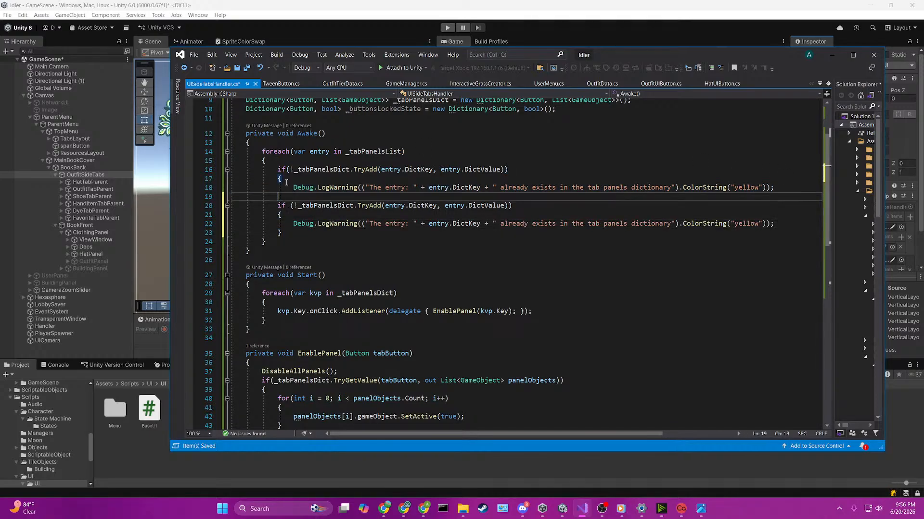
click(481, 179)
key(BackSpace)
click(519, 162)
click(522, 169)
key(Delete)
Step: Remove the second if statement's braces and leftover blank lines in Awake, and save the script
click(525, 195)
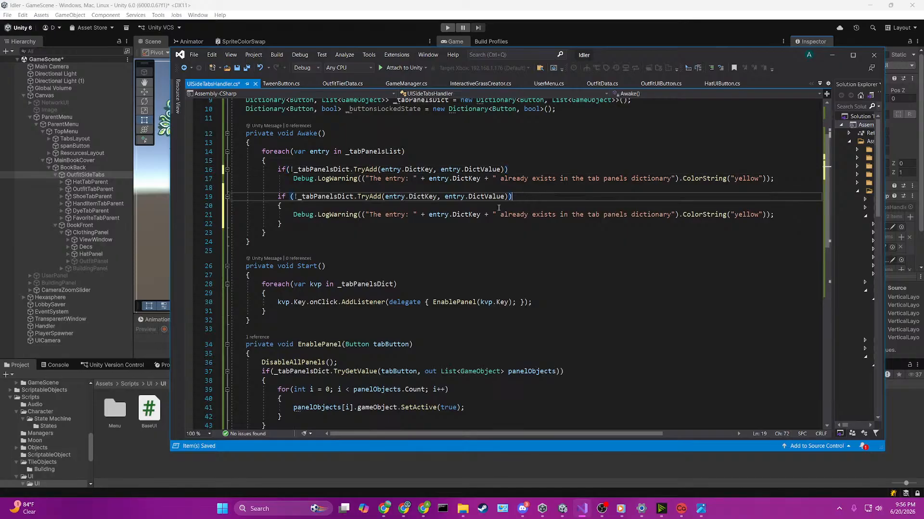
click(299, 212)
click(299, 206)
key(BackSpace)
click(296, 222)
key(BackSpace)
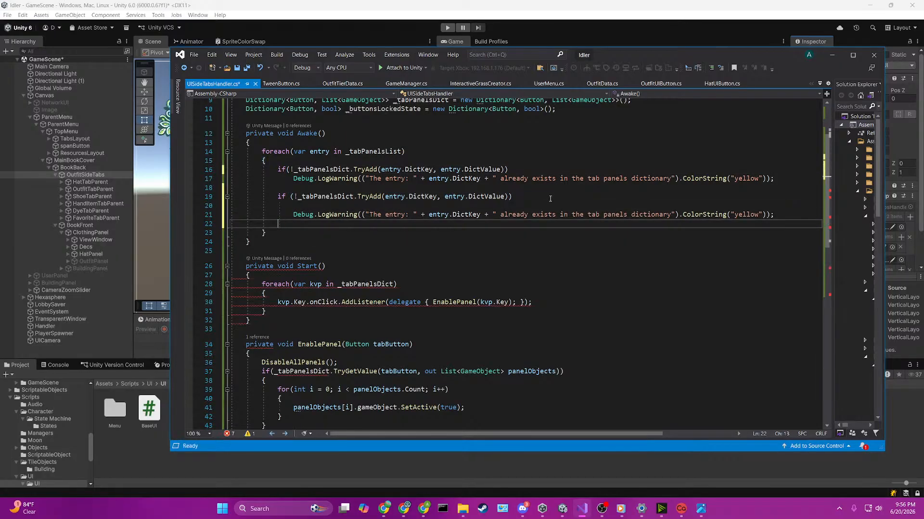
click(550, 198)
key(Delete)
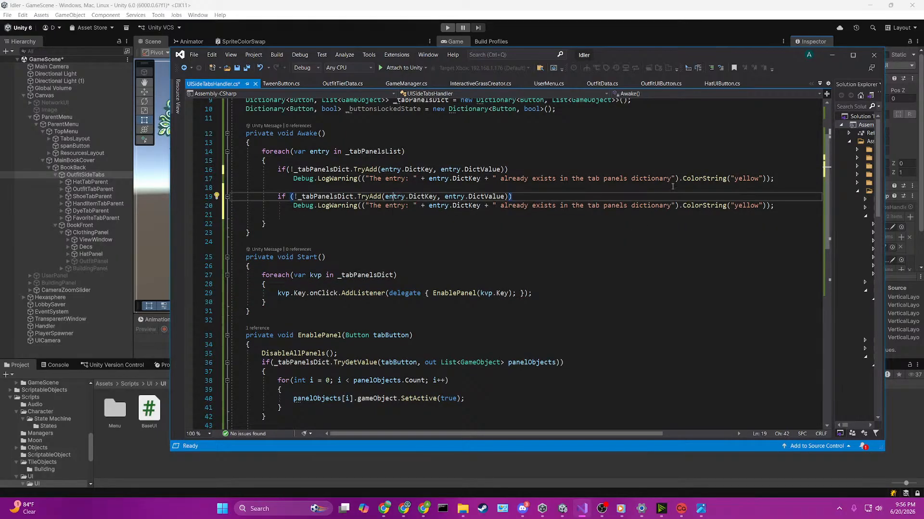
click(783, 205)
key(Delete)
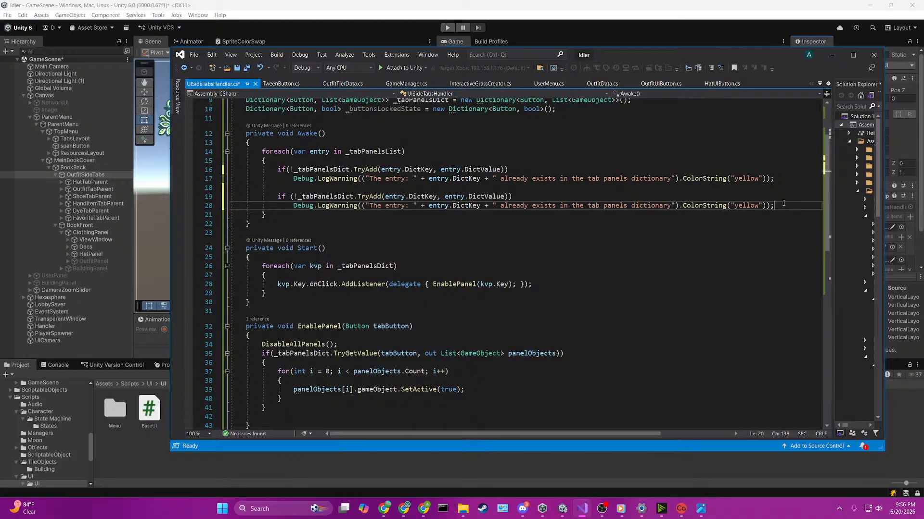
key(ctrl+s)
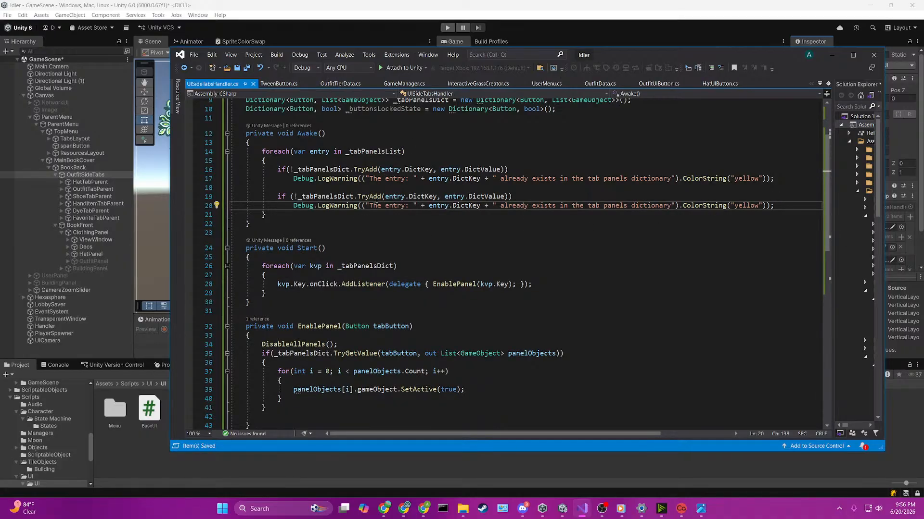
Step: Replace _tabPanelsDict with _buttonsLockedState in the second TryAdd condition in Awake
click(337, 197)
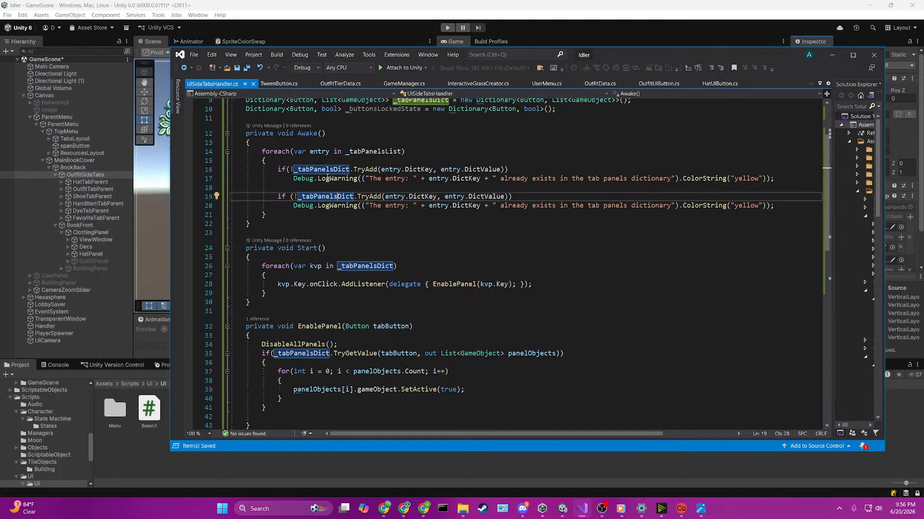
scroll(388, 286, up, 3)
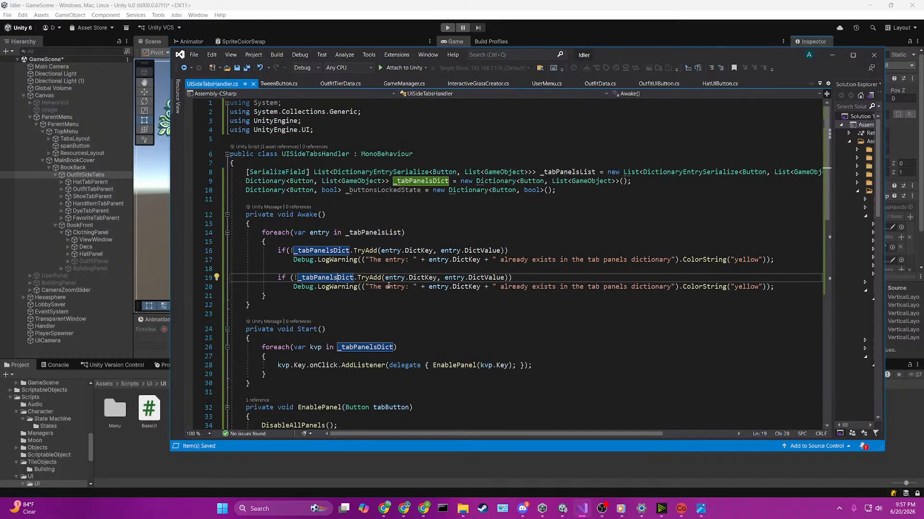
click(406, 191)
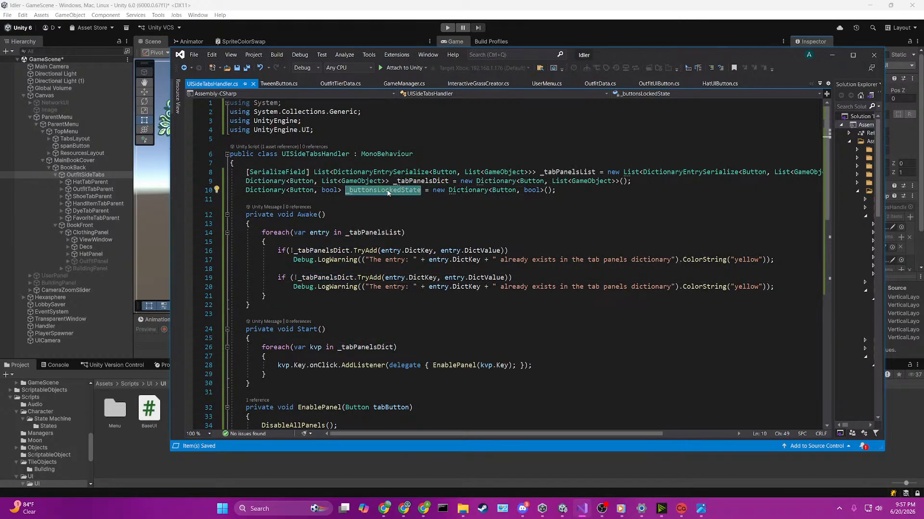
double_click(317, 278)
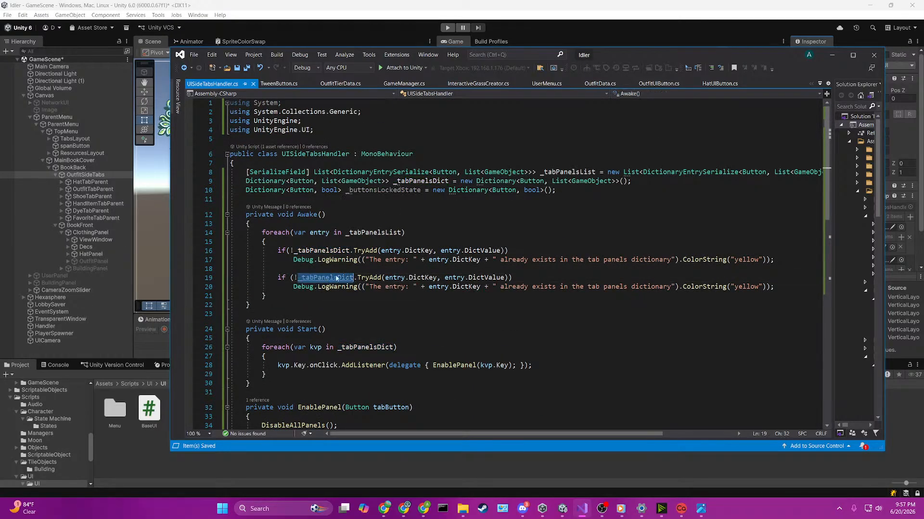
key(ctrl+v)
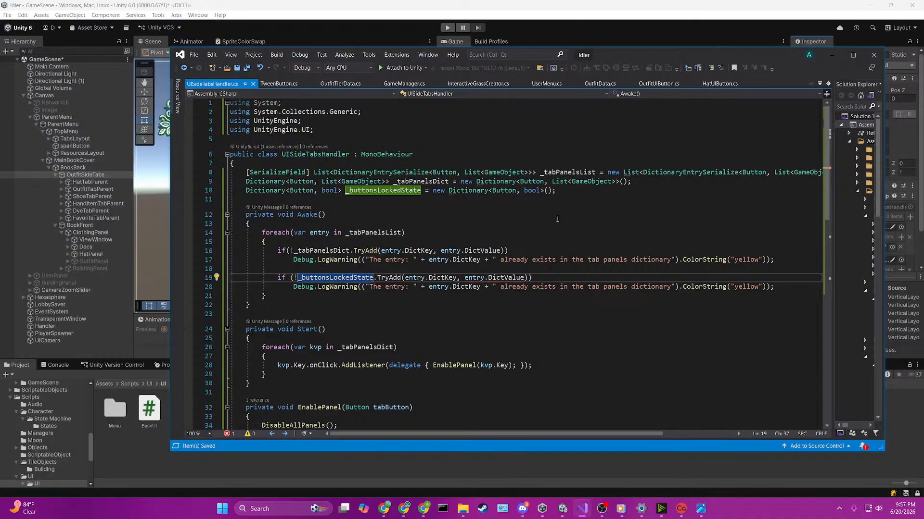
Step: Replace entry.DictValue with false as the second argument of the _buttonsLockedState.TryAdd call
mouse_move(497, 279)
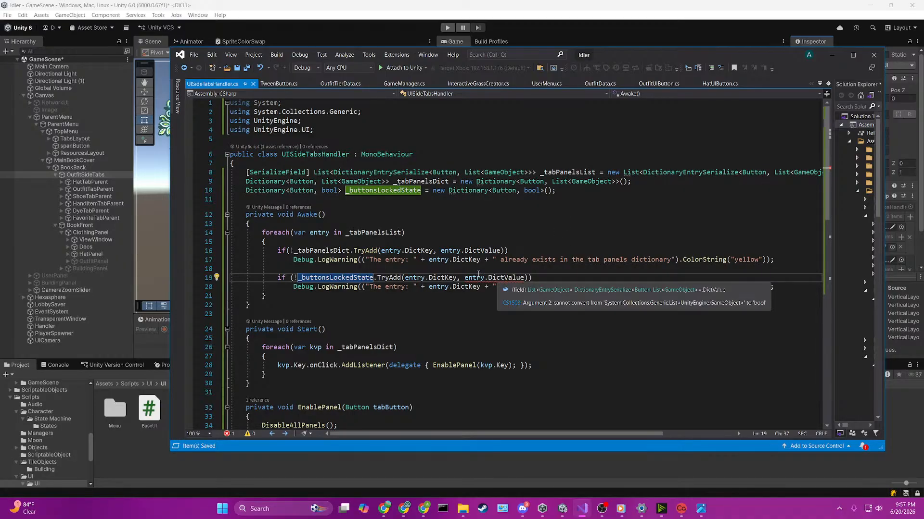
double_click(501, 278)
key(BackSpace)
key(BackSpace)
key(BackSpace)
key(BackSpace)
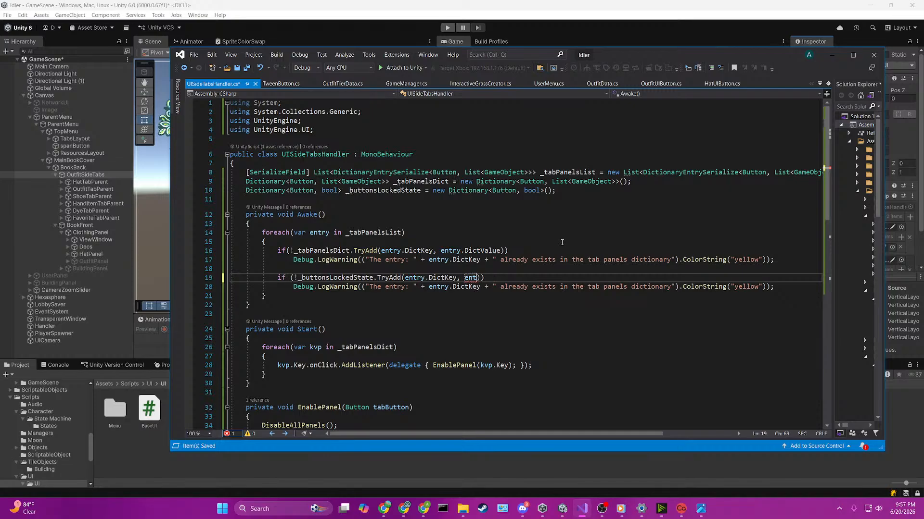
key(BackSpace)
key(BackSpace)
key(BackSpace)
text(false)
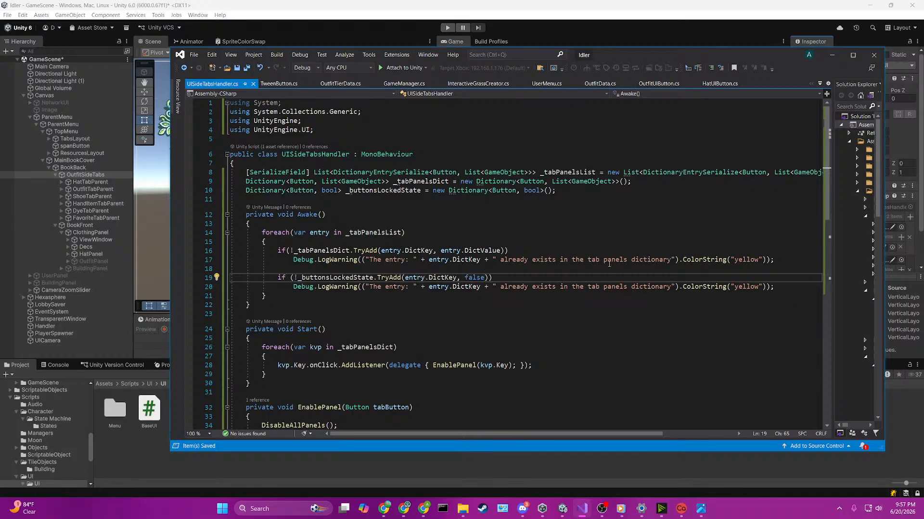
Step: Add two blank lines below the foreach loop in the Start method
click(776, 293)
scroll(650, 312, down, 2)
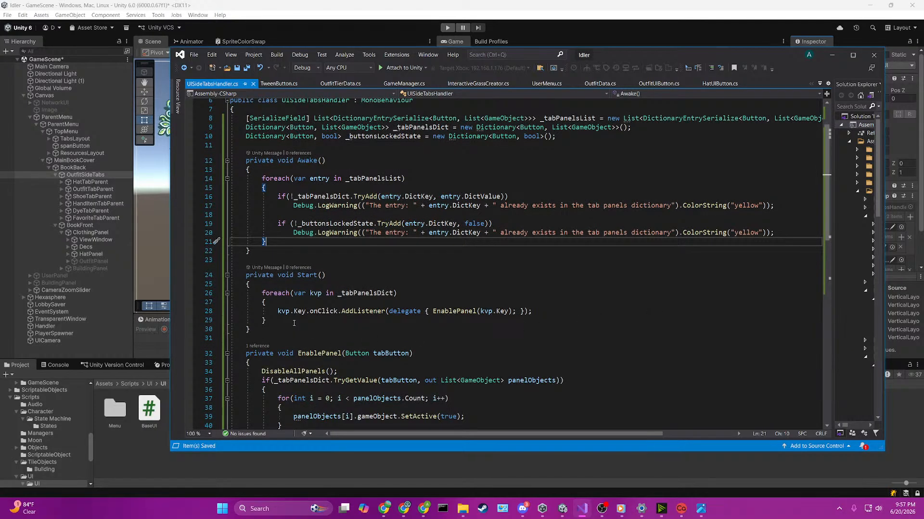
click(294, 324)
key(Return)
key(Return)
text(_bot)
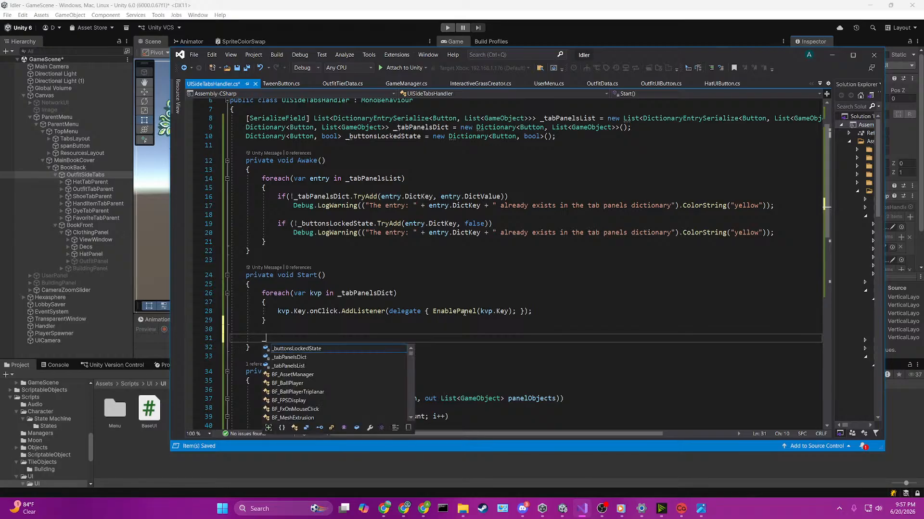
key(ctrl+BackSpace)
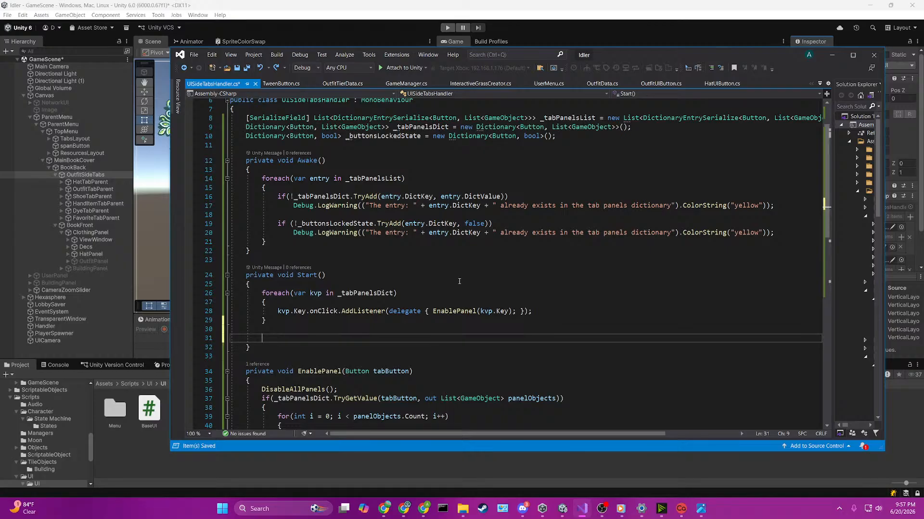
scroll(459, 281, up, 2)
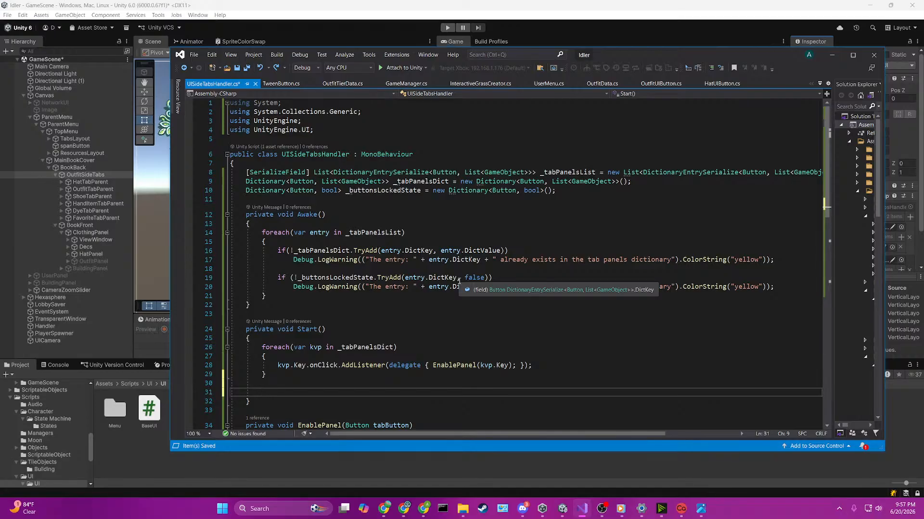
key(alt+Tab)
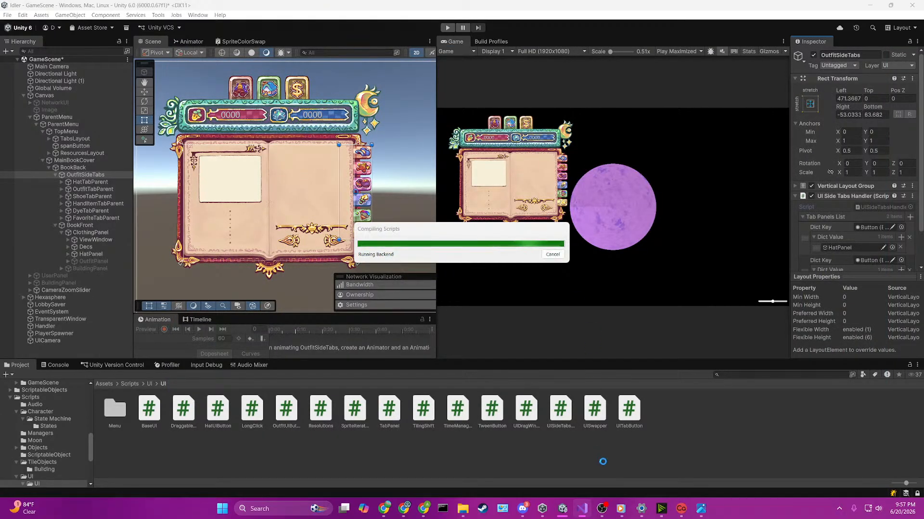
click(582, 509)
scroll(541, 318, down, 2)
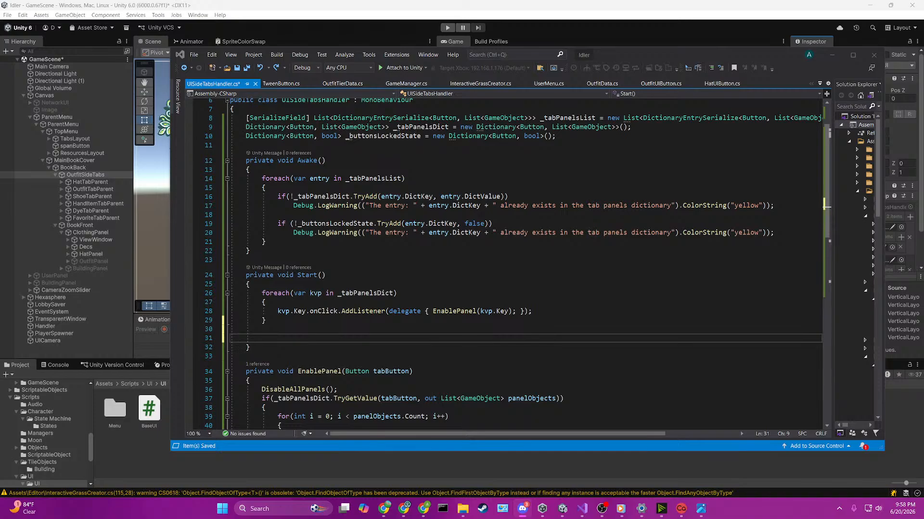
key(alt+Tab)
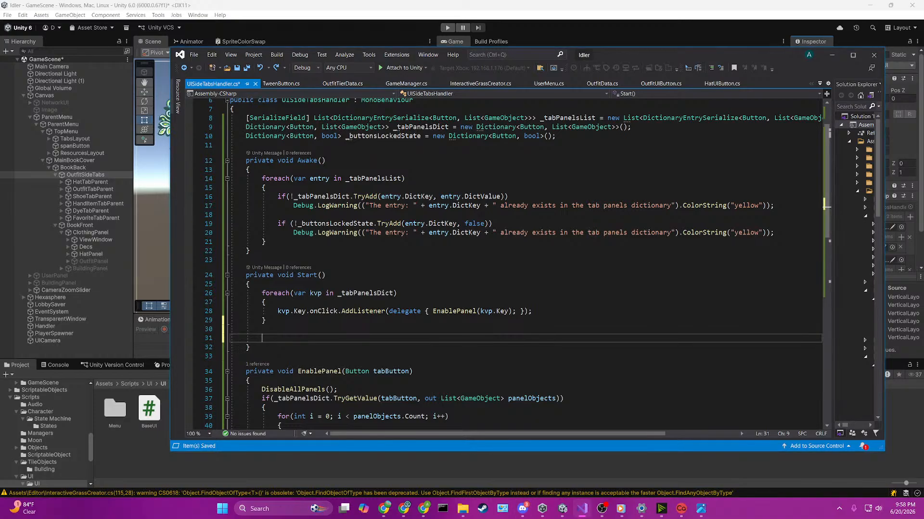
click(413, 260)
scroll(411, 283, down, 1)
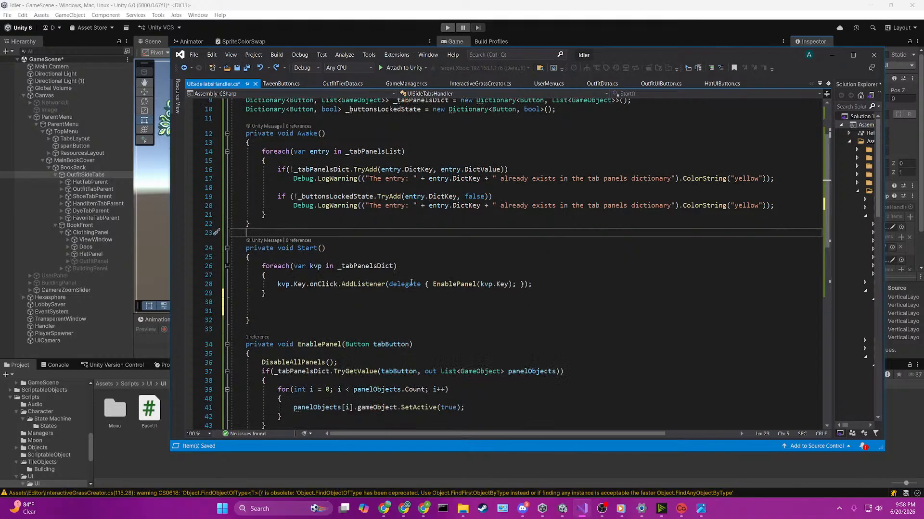
click(411, 283)
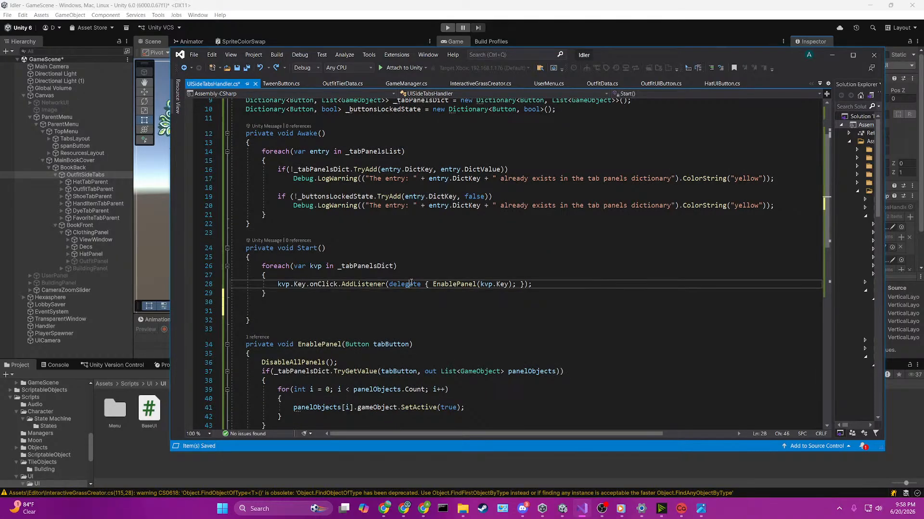
click(391, 304)
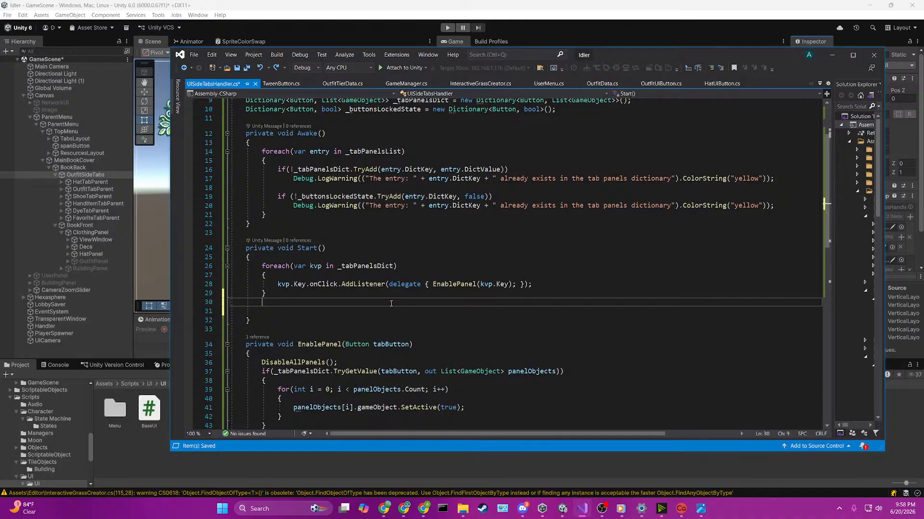
scroll(391, 303, up, 3)
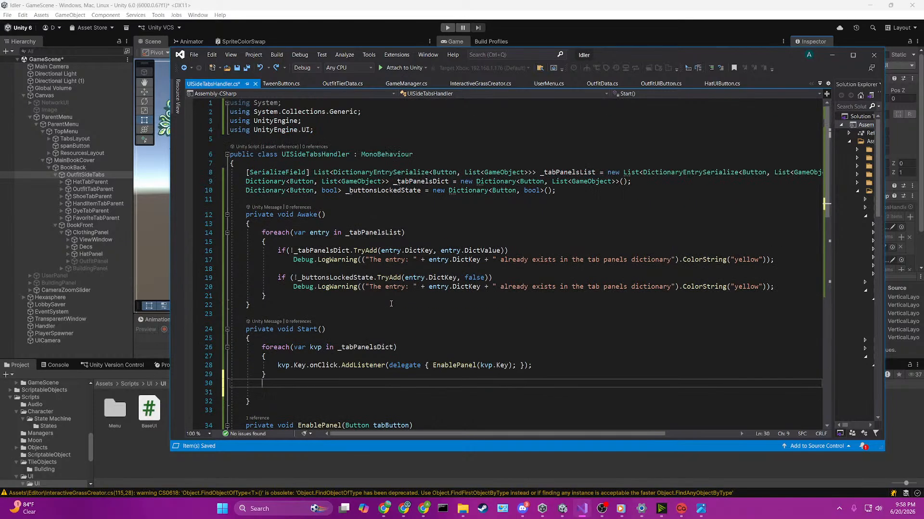
click(361, 199)
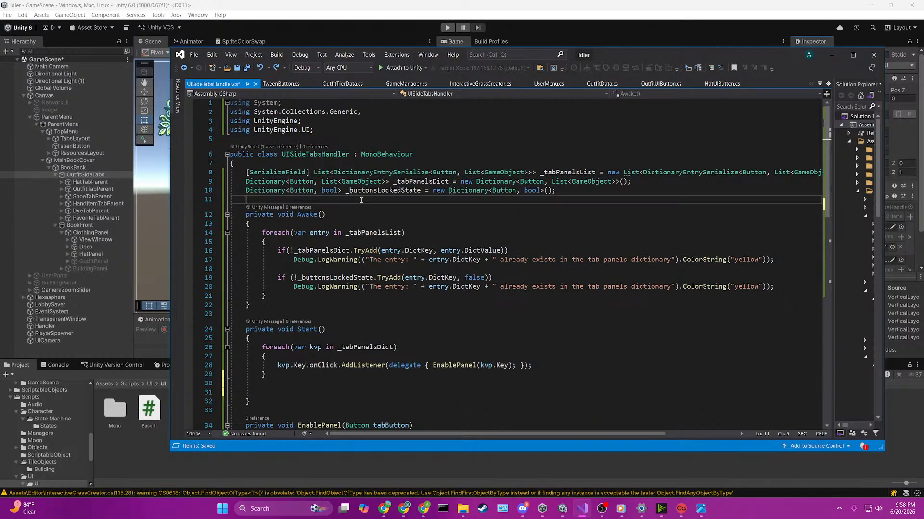
Step: Declare a serialized Button field named _startingTab below the _buttonsLockedState dictionary in UISideTabsHandler, and save the script
key(Return)
key(Up)
key(Return)
text([SerializeField)
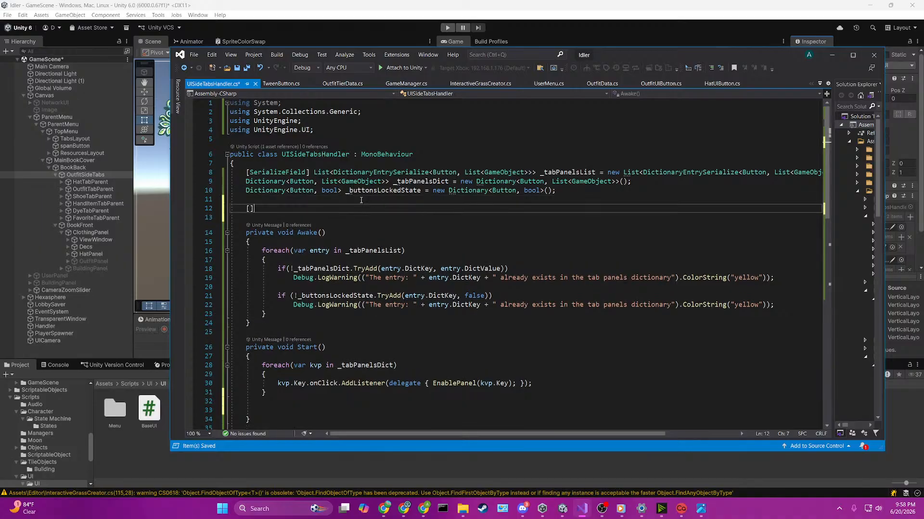
text(] StartingTab)
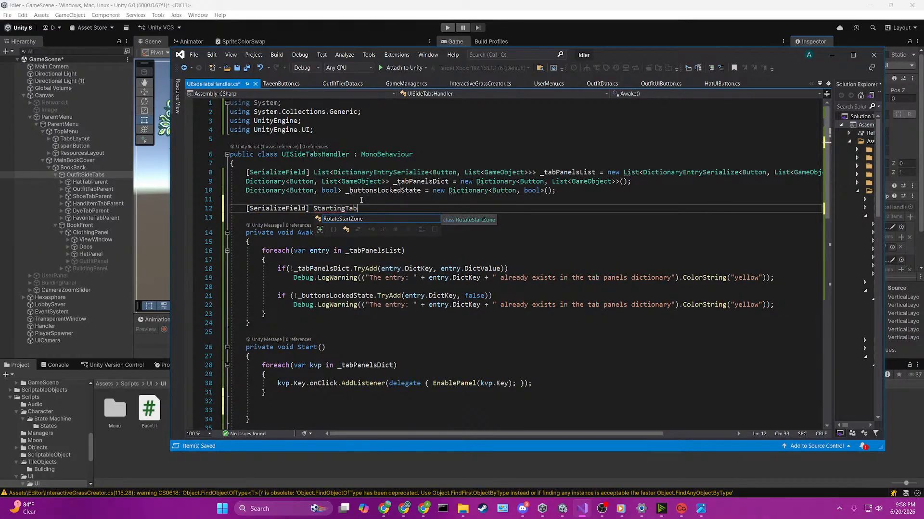
key(BackSpace)
key(BackSpace)
key(BackSpace)
key(BackSpace)
key(BackSpace)
key(BackSpace)
key(BackSpace)
key(BackSpace)
key(BackSpace)
key(BackSpace)
text(Button)
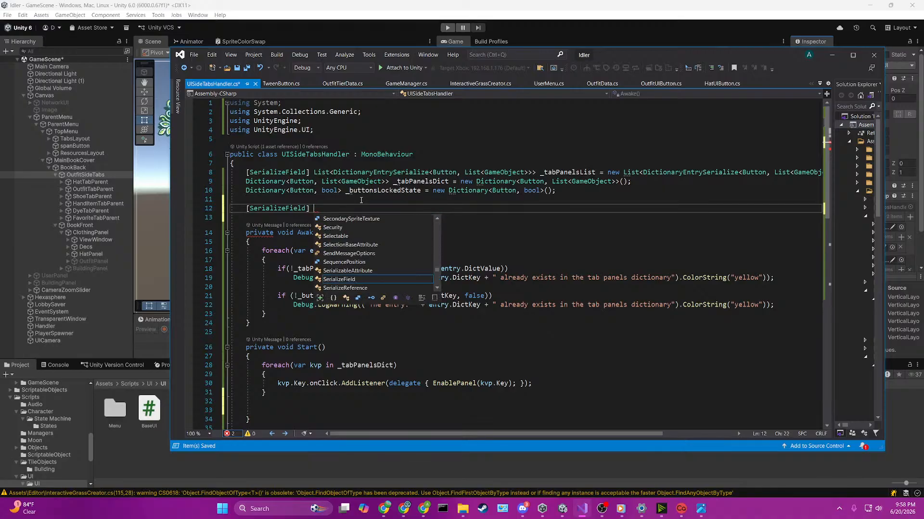
text( _startingTab;)
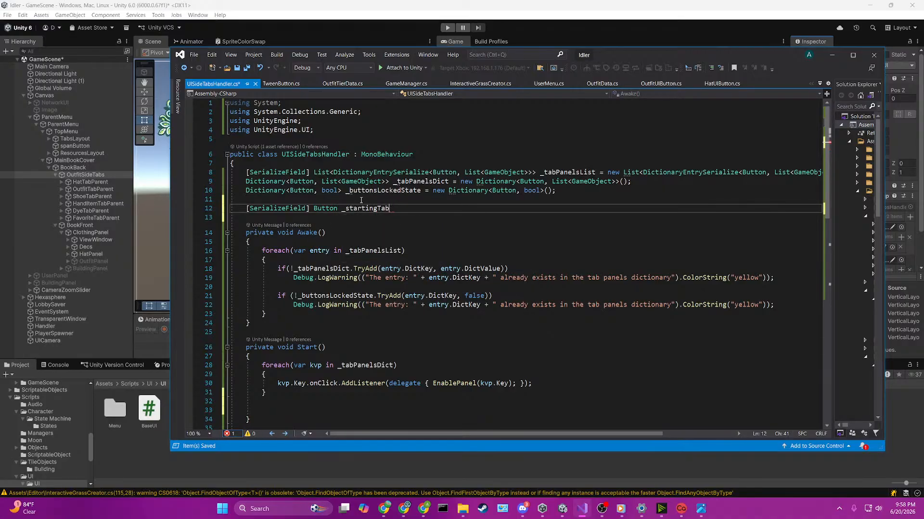
key(ctrl+s)
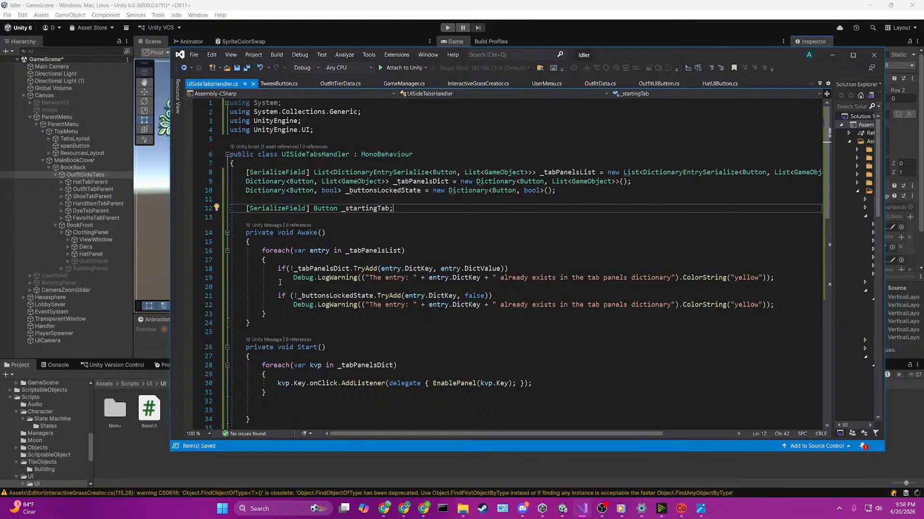
Step: Call EnablePanel(_startingTab) after the foreach loop in the Start method, and save the script
scroll(405, 268, down, 4)
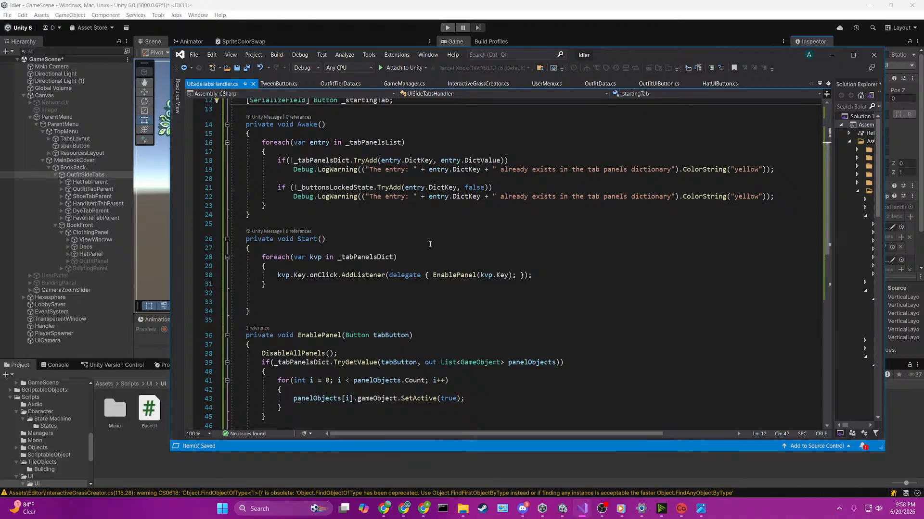
scroll(348, 275, down, 1)
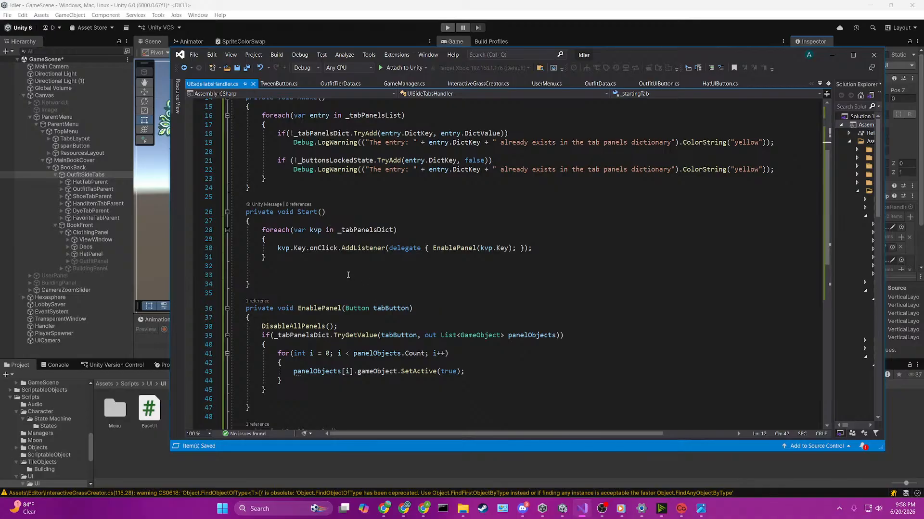
click(347, 275)
text(enable)
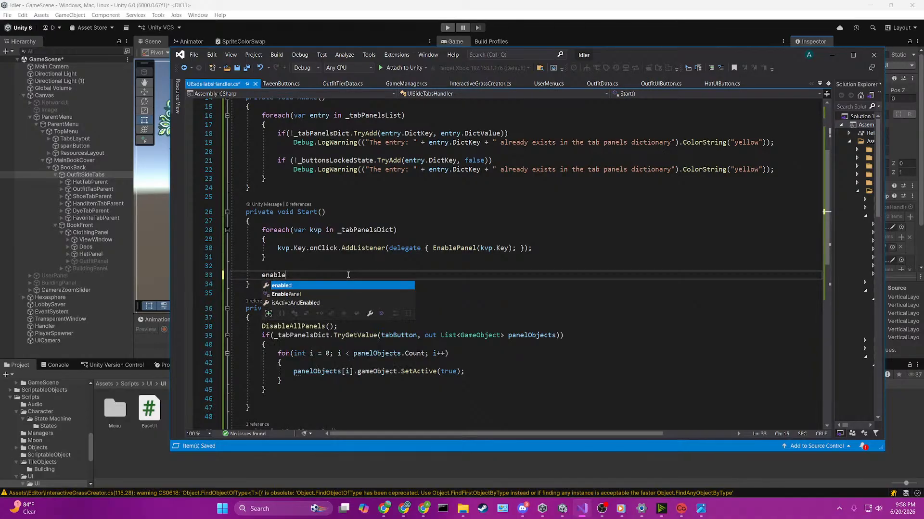
text((s)
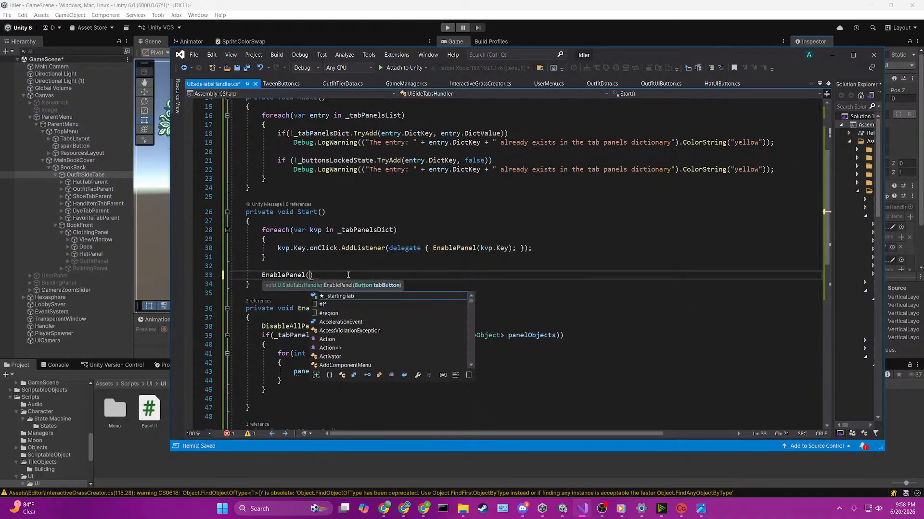
text(tartingt)
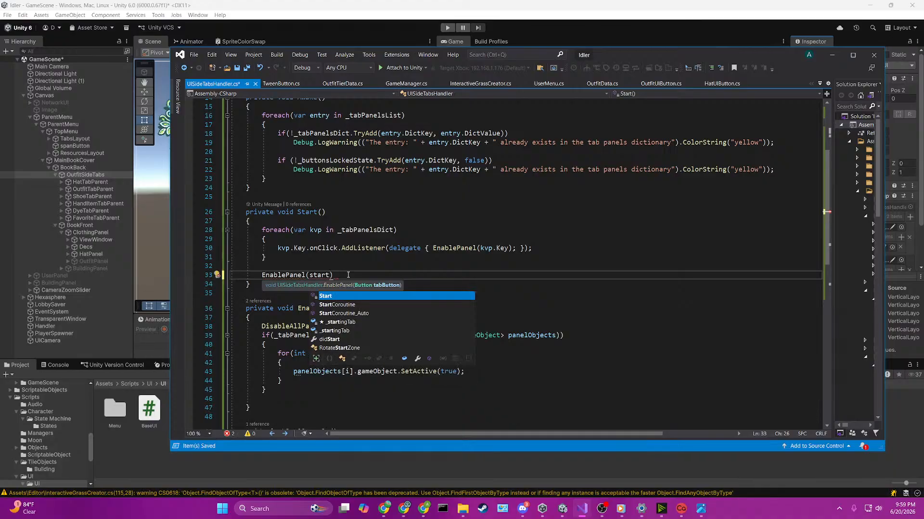
text();)
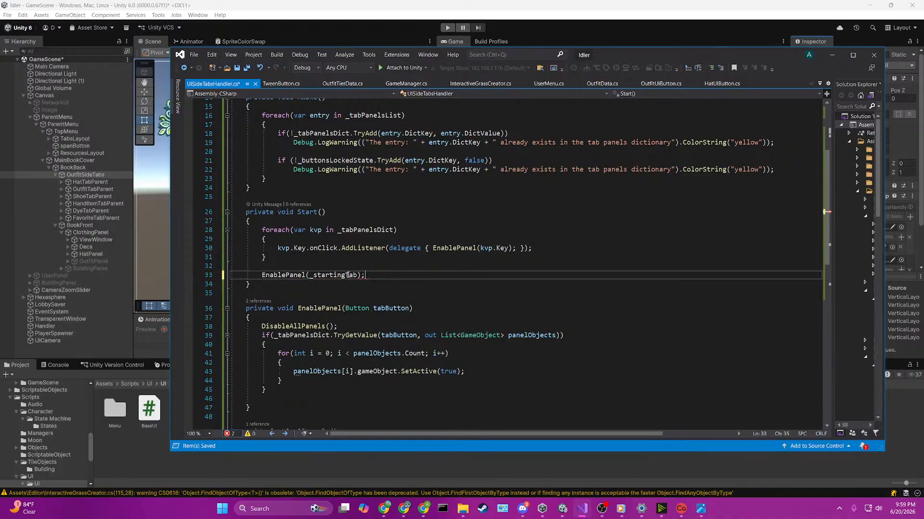
key(ctrl+s)
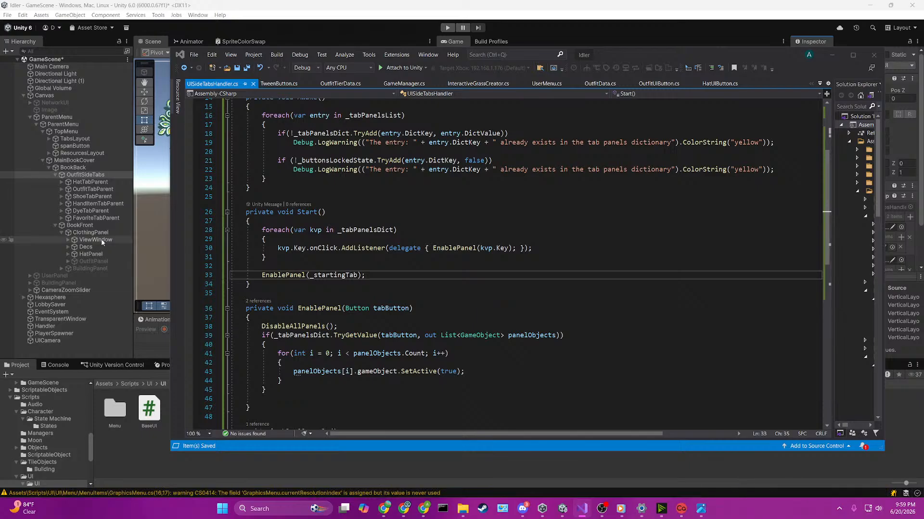
Step: Switch to Unity, deactivate the HatPanel object under ClothingPanel, and return to Visual Studio
click(97, 254)
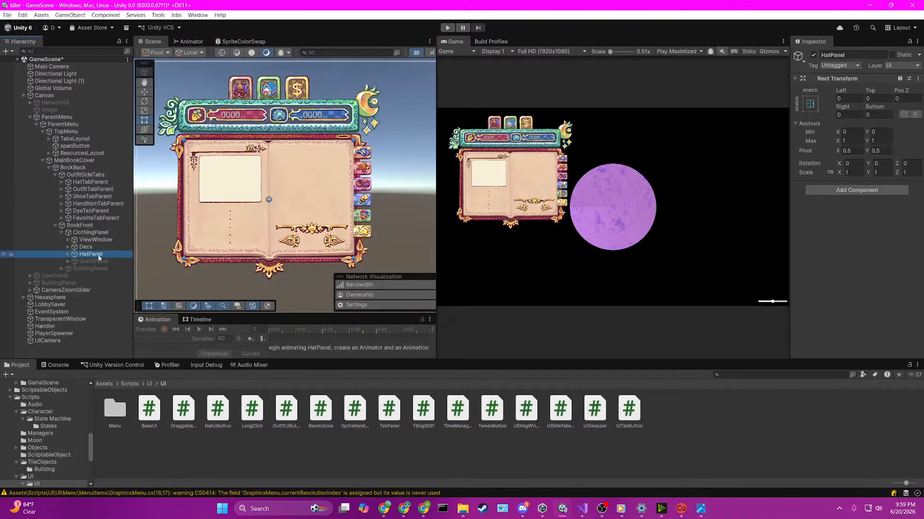
click(813, 55)
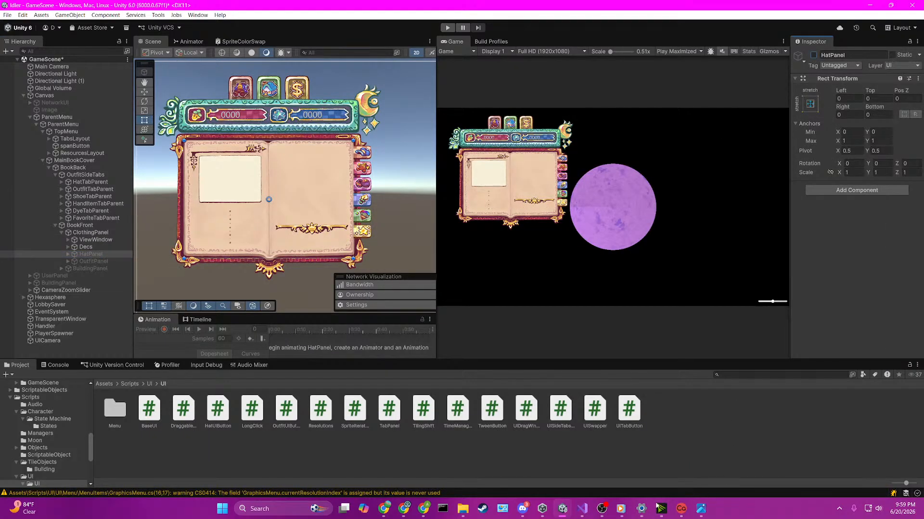
click(582, 509)
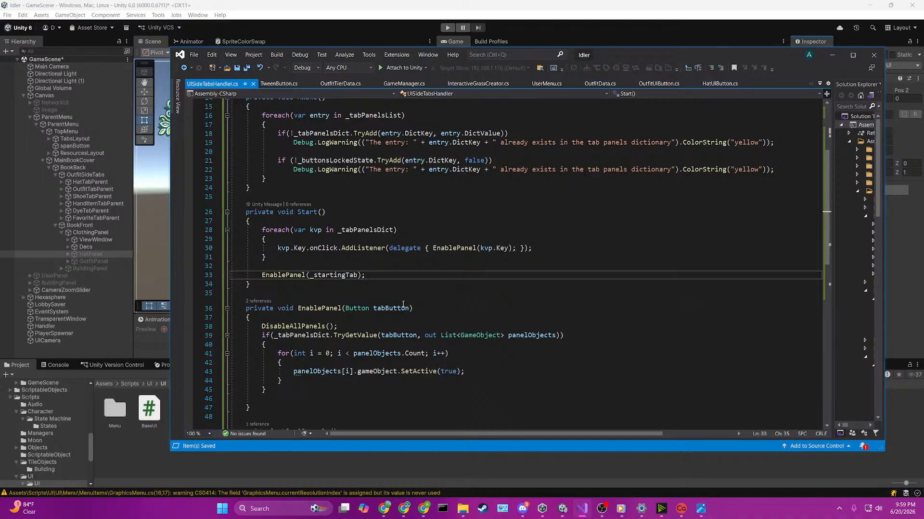
Step: Begin a _buttonsLockedState( statement on a new line below the for loop in EnablePanel
click(300, 381)
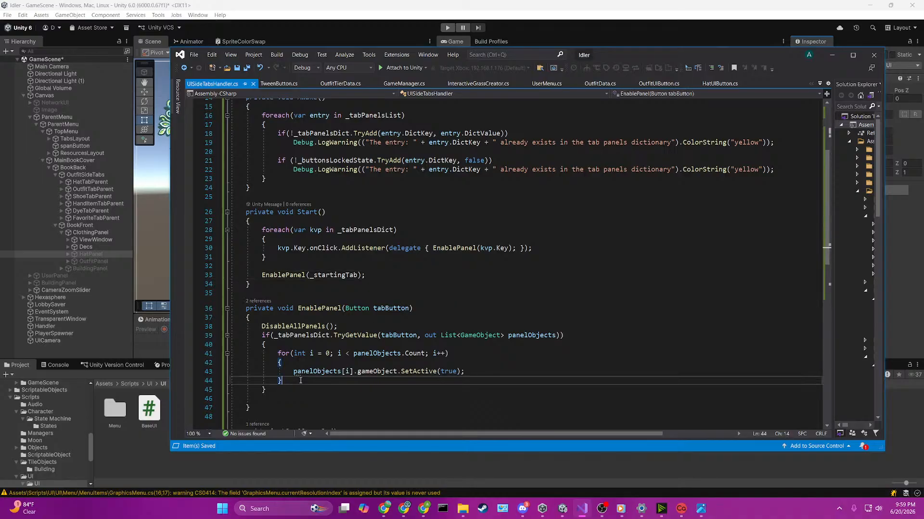
key(Return)
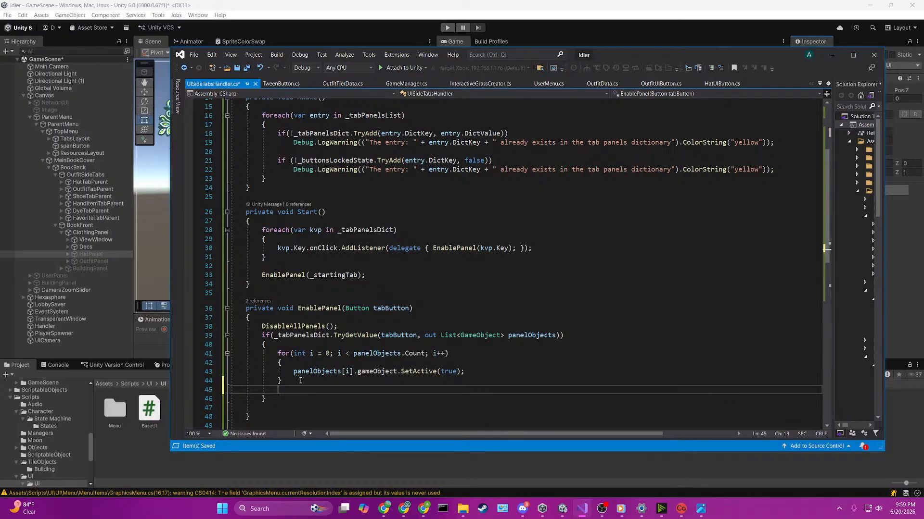
text(_but)
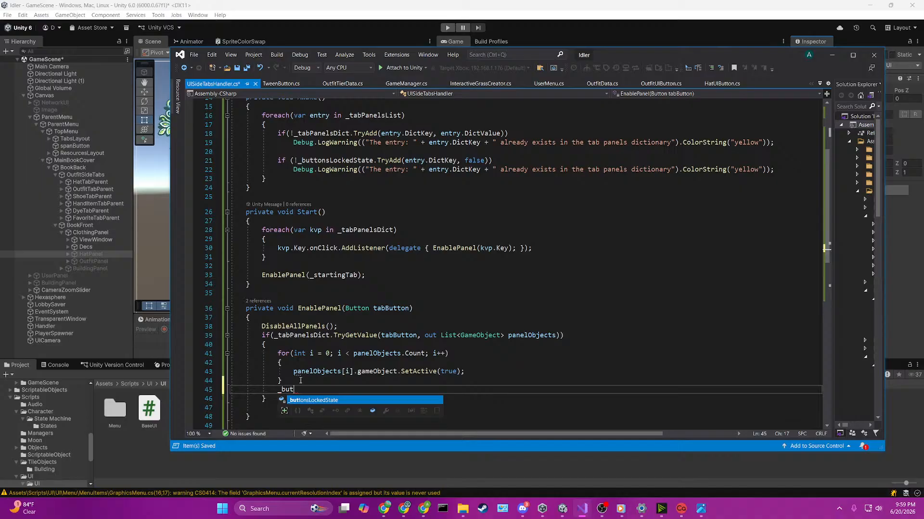
key(Tab)
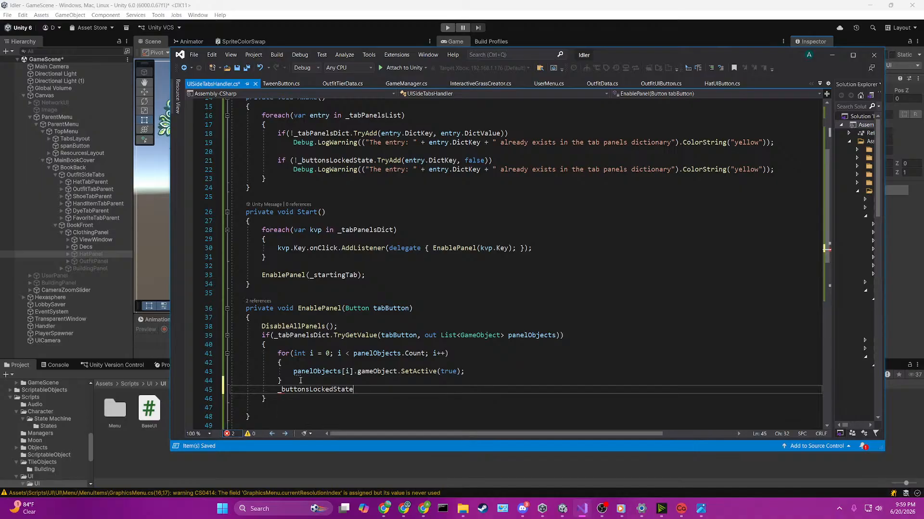
text(()
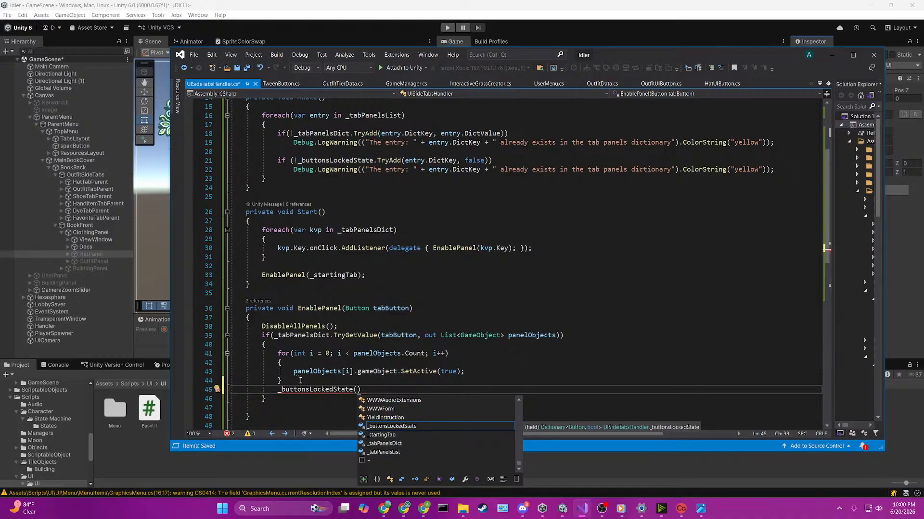
Step: Open TweenButton.cs and examine SlideOut and the pointer handlers, following the SlideBack call in OnPointerExit to its definition
click(283, 84)
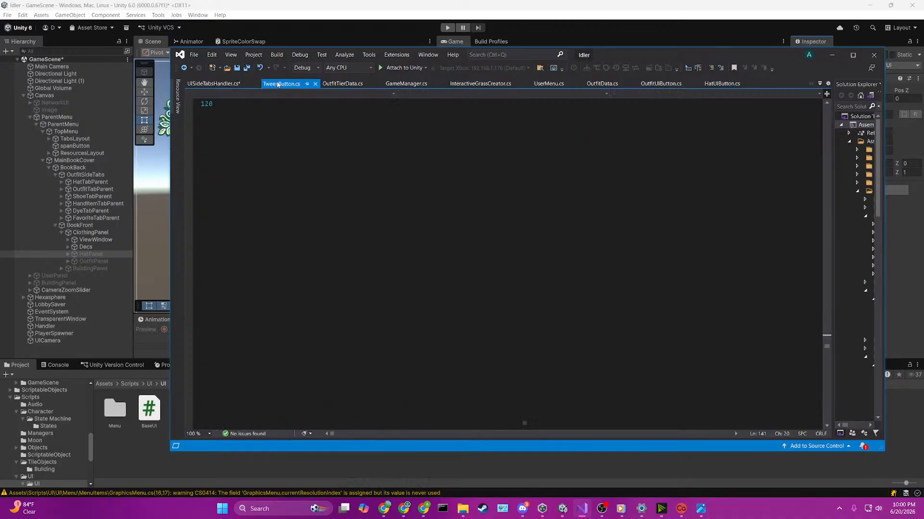
scroll(371, 188, down, 4)
scroll(371, 188, up, 2)
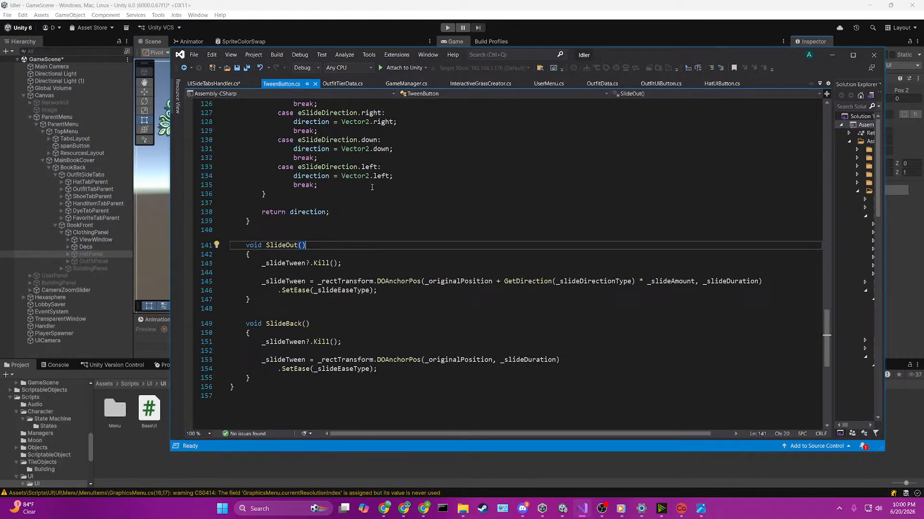
click(482, 299)
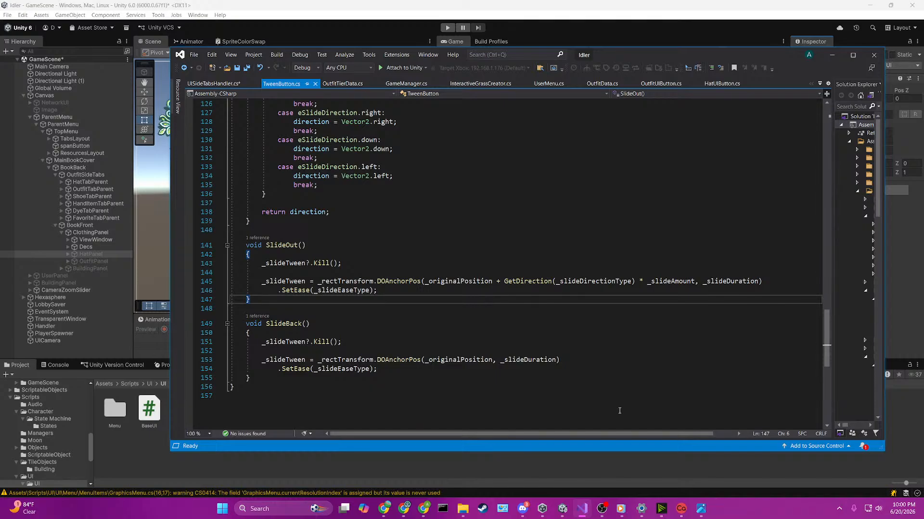
scroll(619, 411, up, 20)
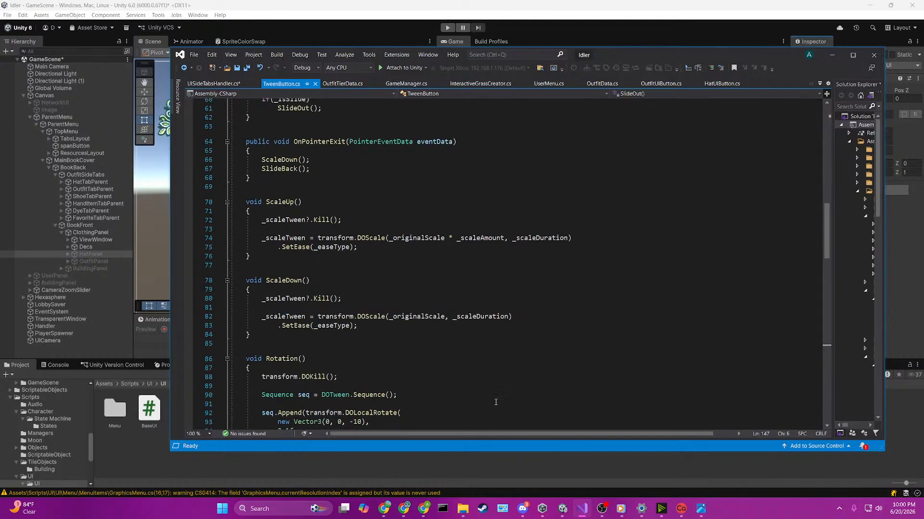
scroll(496, 402, up, 5)
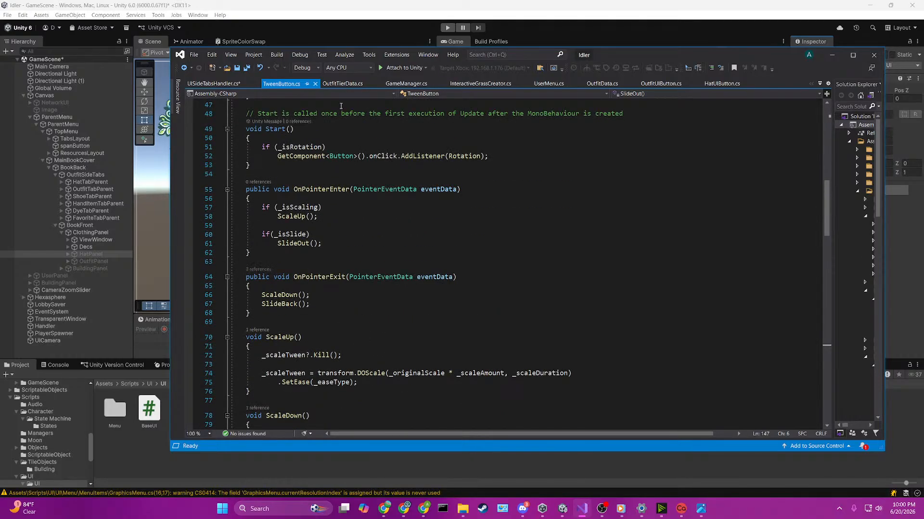
click(289, 310)
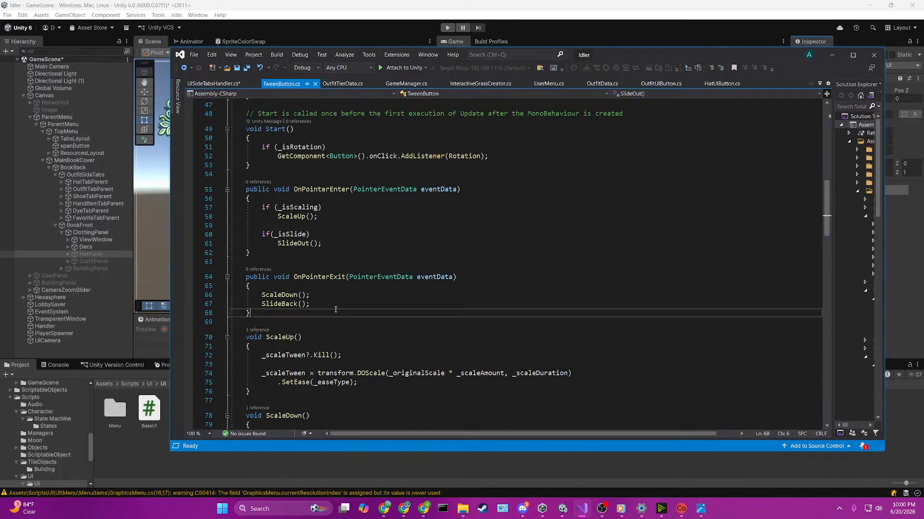
click(283, 306)
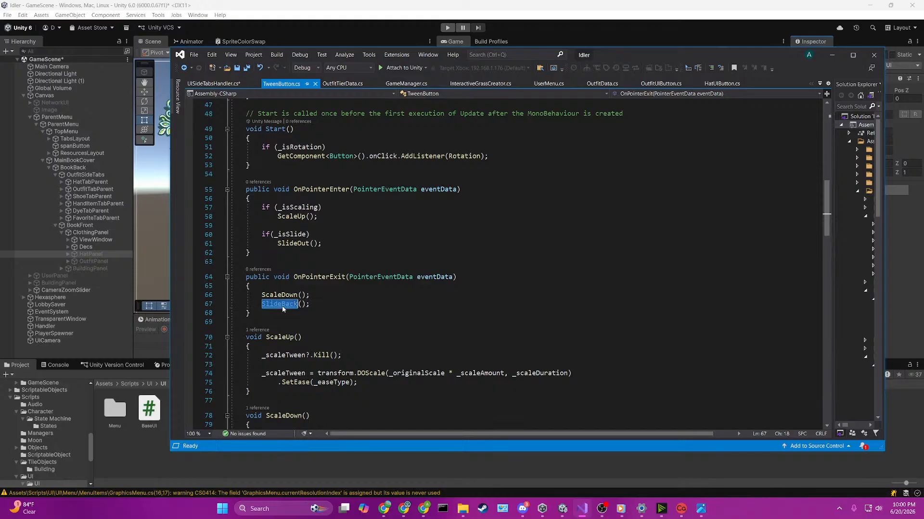
key(F12)
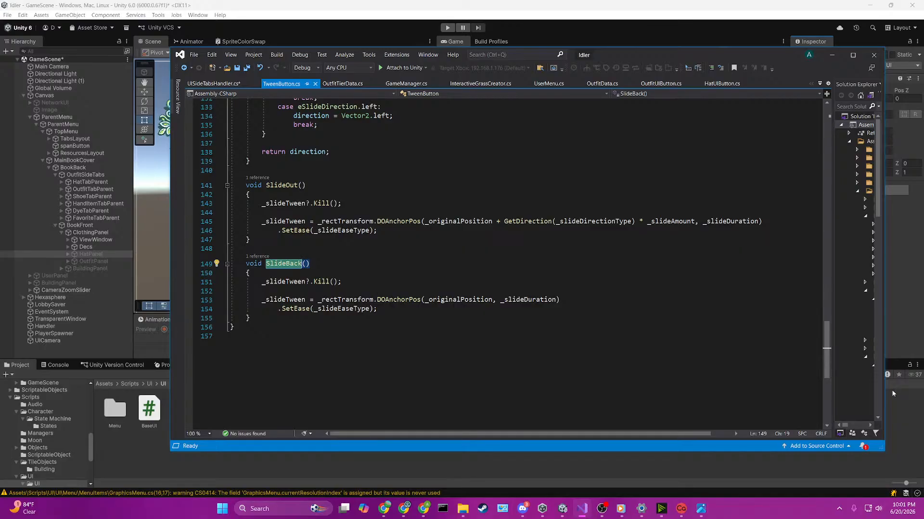
Step: Review how TweenButton's Start method registers the Rotation click listener and how the pointer enter and exit handlers trigger the tweens
scroll(505, 319, up, 20)
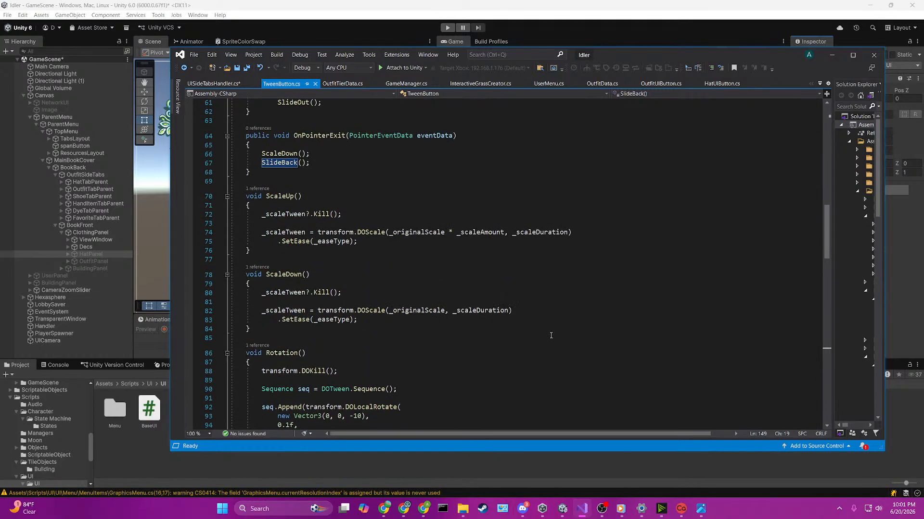
scroll(551, 335, up, 3)
scroll(287, 145, down, 6)
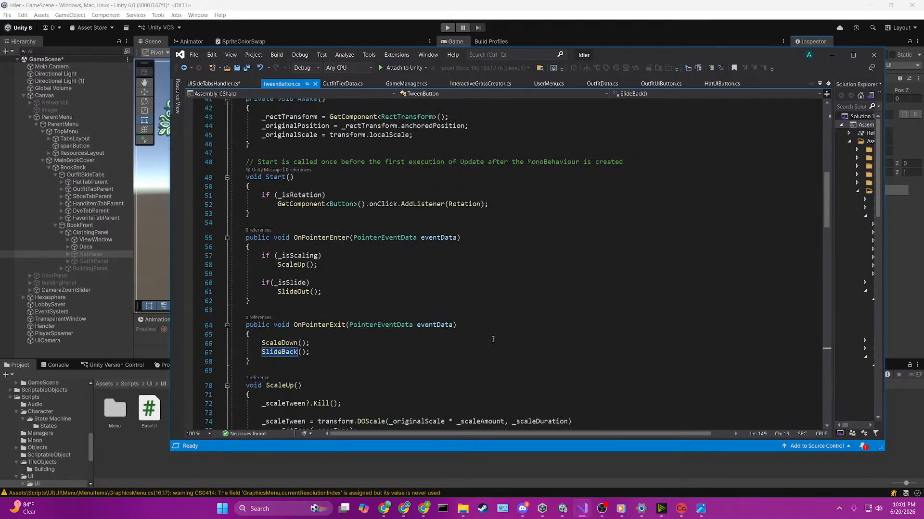
scroll(388, 250, down, 1)
scroll(524, 243, down, 5)
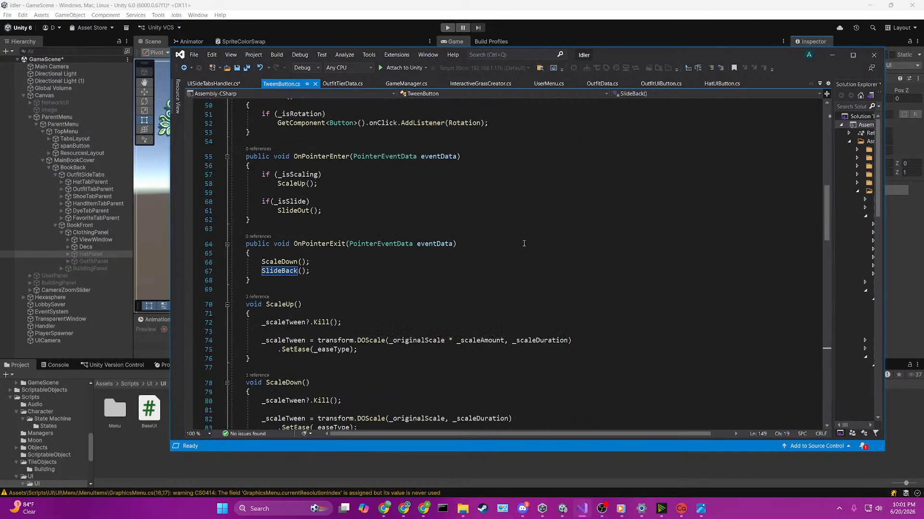
scroll(525, 243, up, 7)
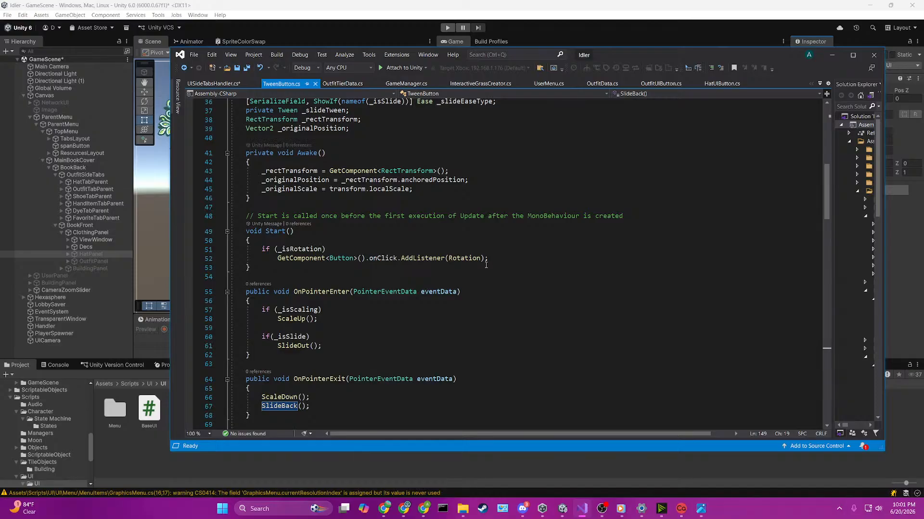
click(450, 261)
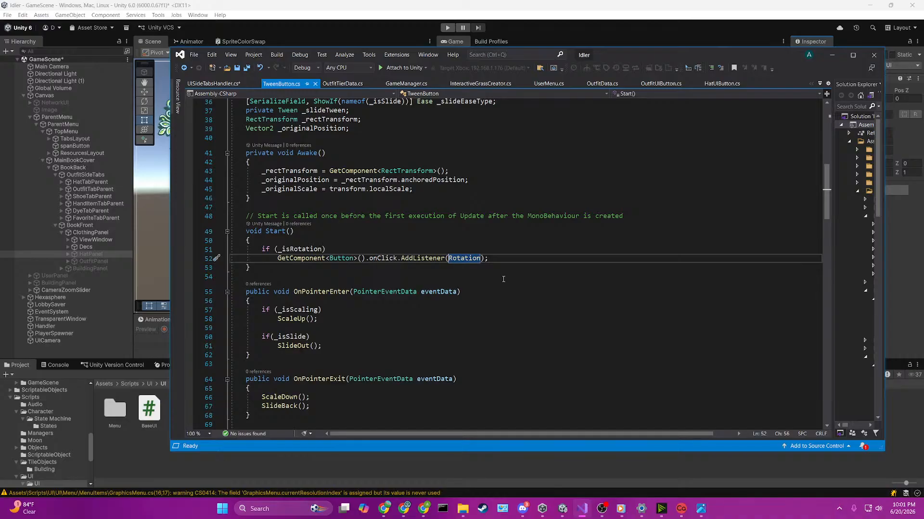
click(426, 1)
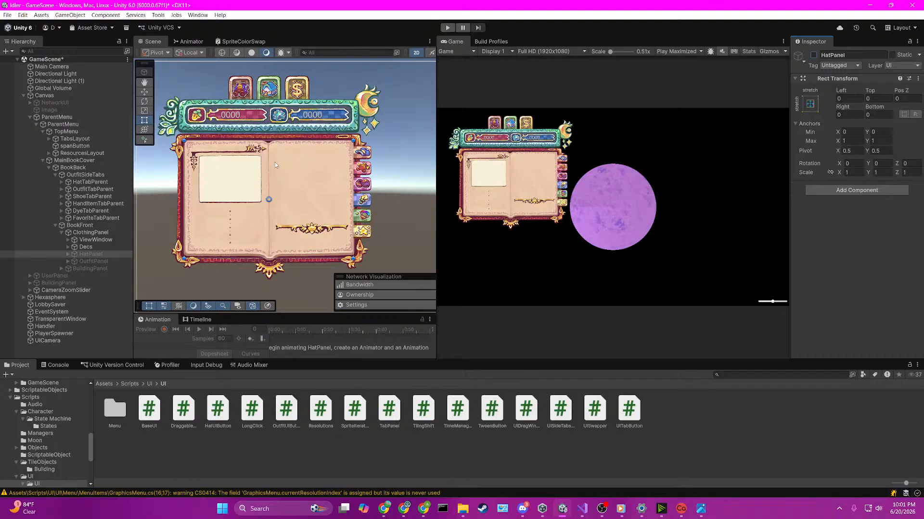
click(582, 509)
scroll(539, 310, down, 2)
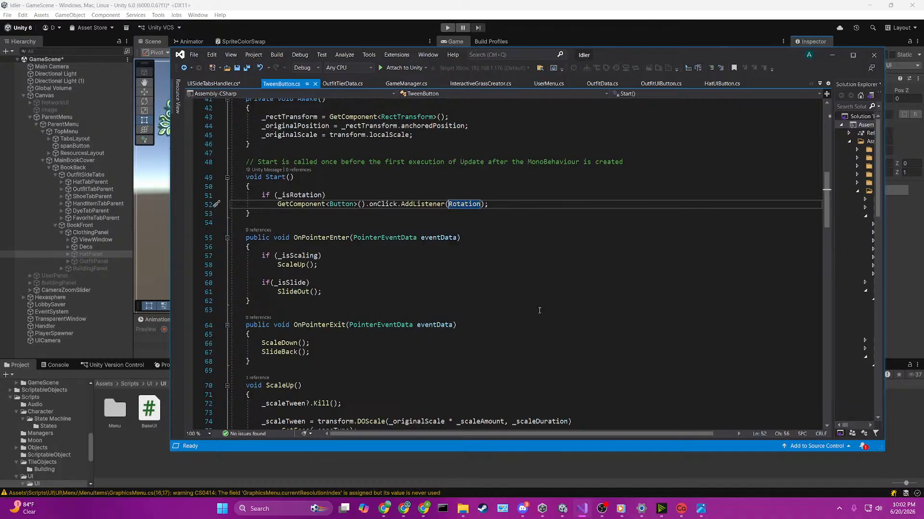
Step: Declare a bool _isSelected field initialised to false below _originalPosition in TweenButton, and save the script
scroll(539, 310, up, 4)
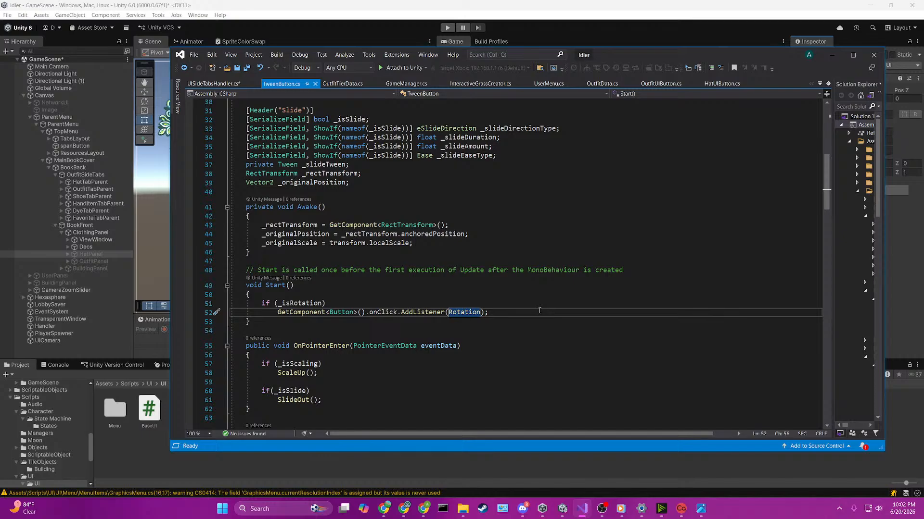
scroll(539, 310, down, 8)
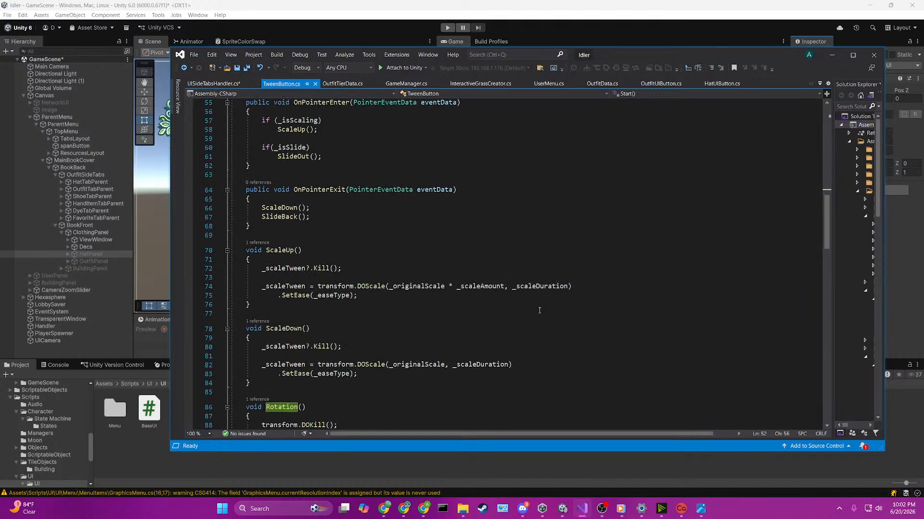
scroll(540, 310, down, 2)
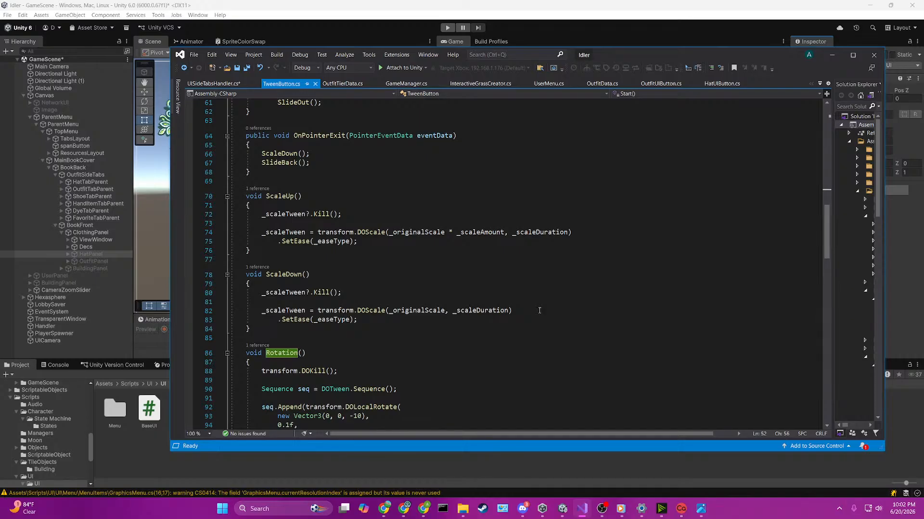
scroll(540, 310, up, 8)
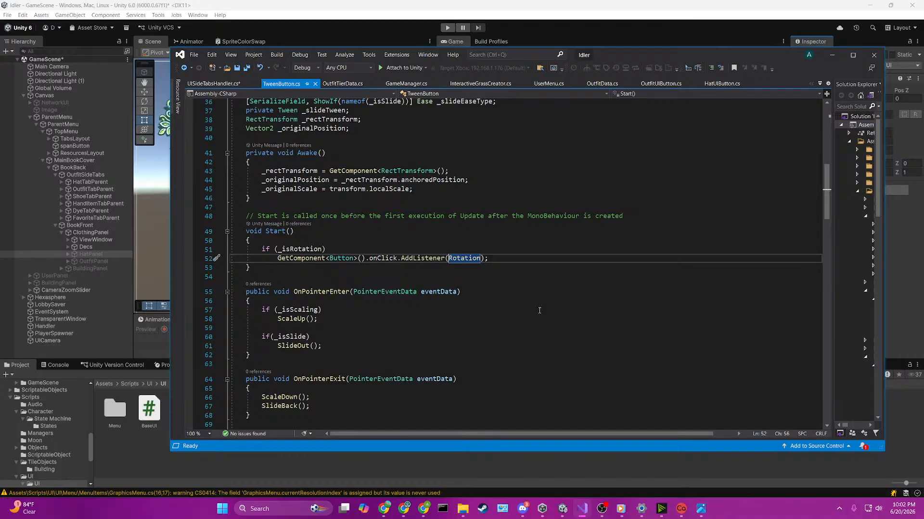
scroll(539, 310, up, 2)
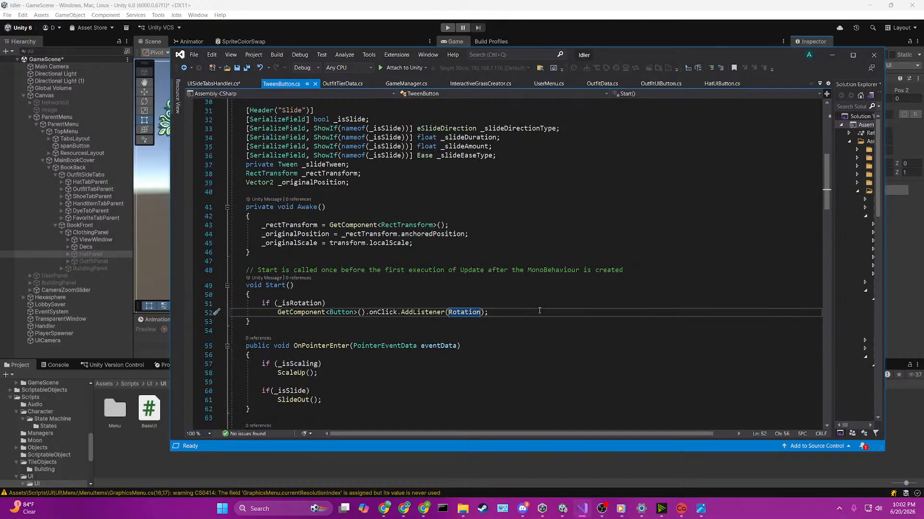
scroll(539, 311, up, 3)
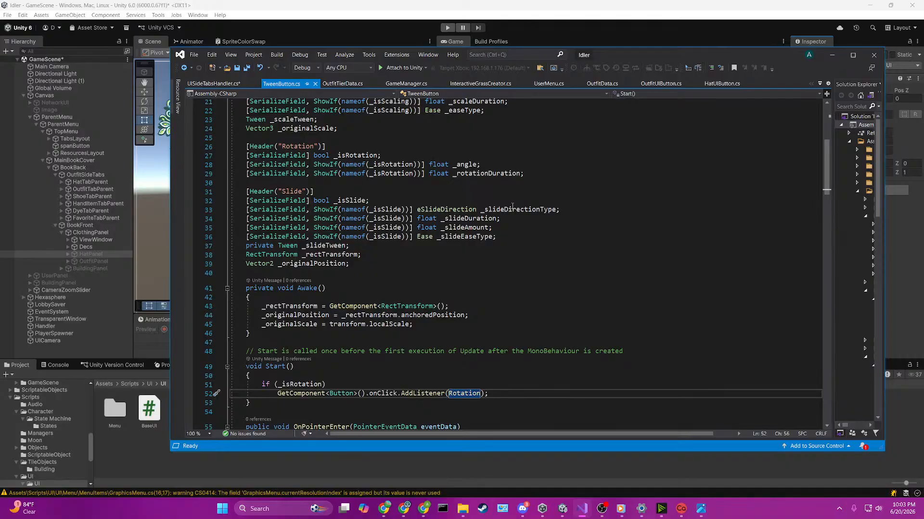
click(315, 273)
key(Return)
key(Return)
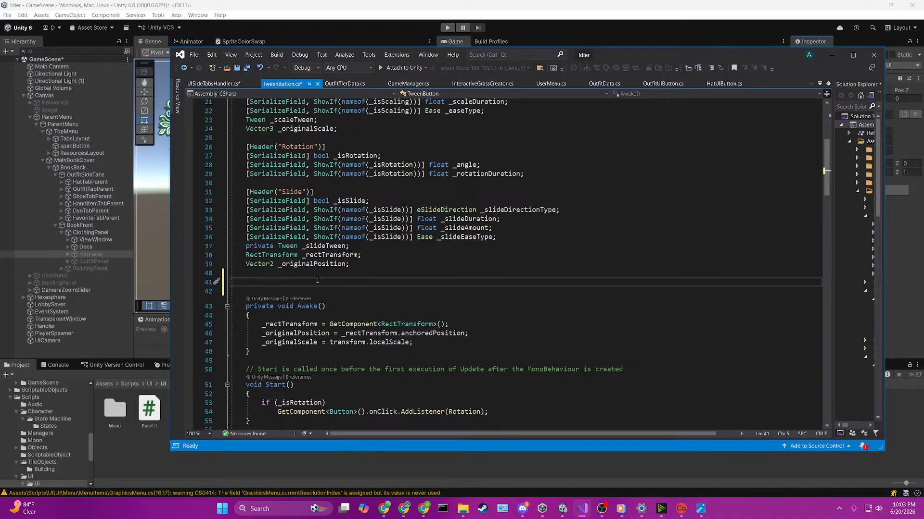
text(bool _)
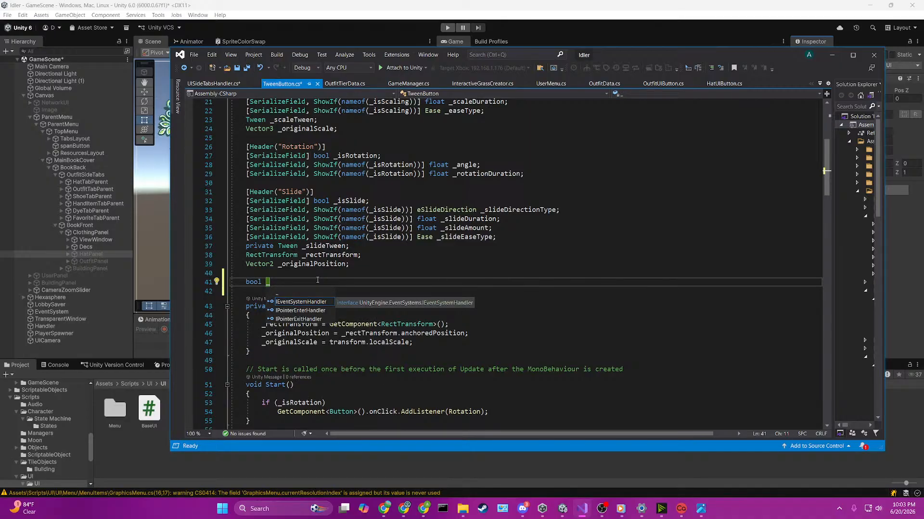
text(isSelected;)
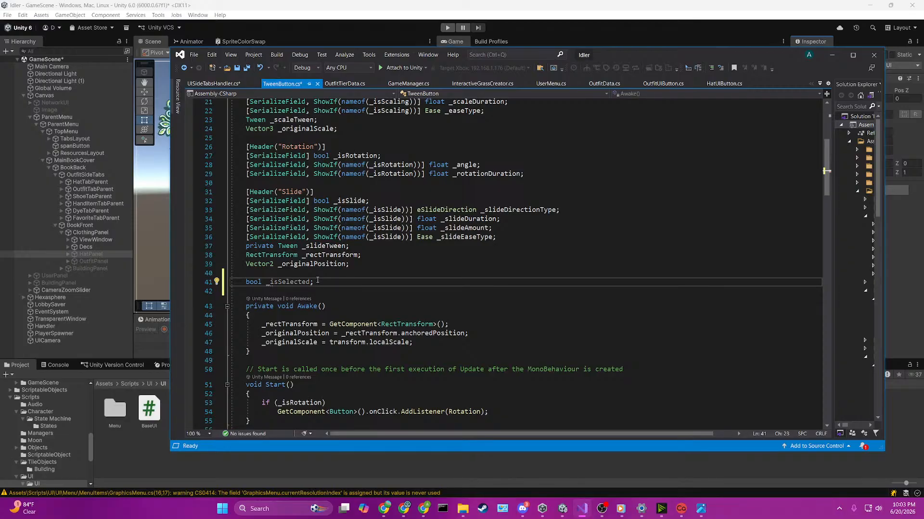
key(Left)
text(= false)
key(ctrl+s)
Step: Return to the UISideTabsHandler.cs script at the unfinished _buttonsLockedState statement in EnablePanel
scroll(427, 337, down, 6)
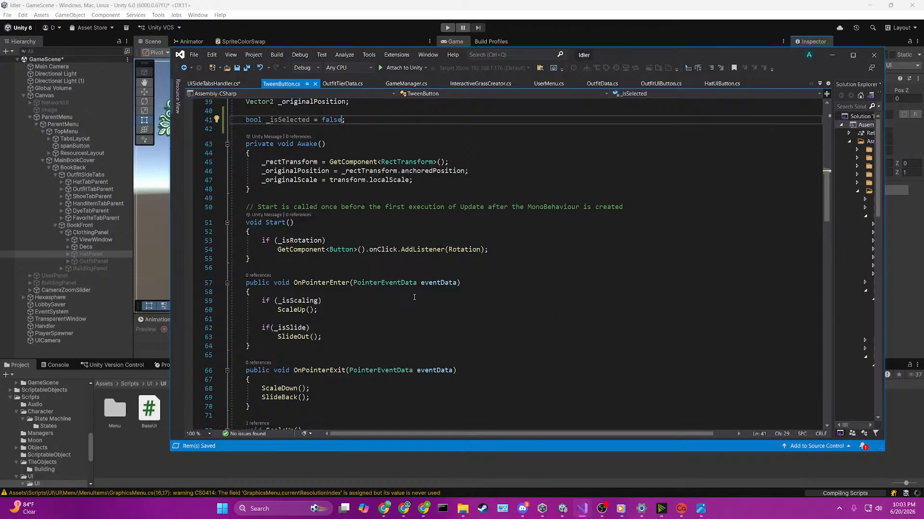
click(203, 85)
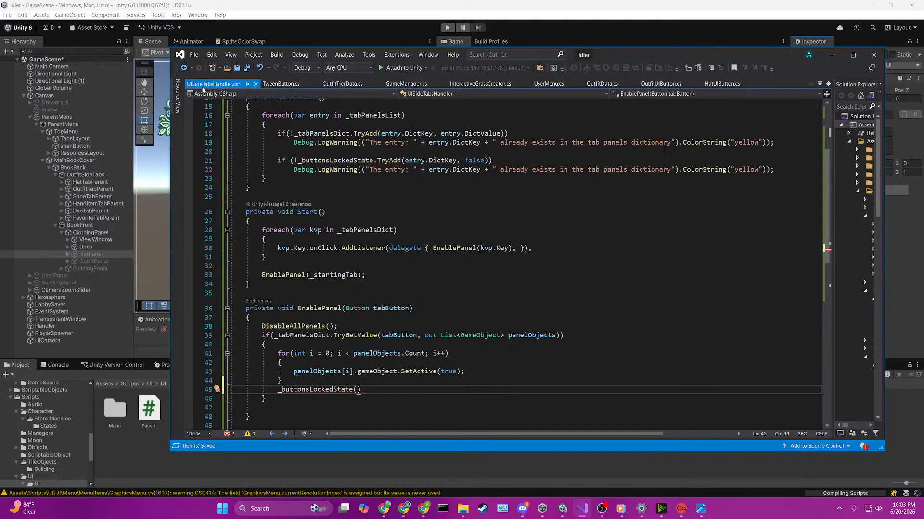
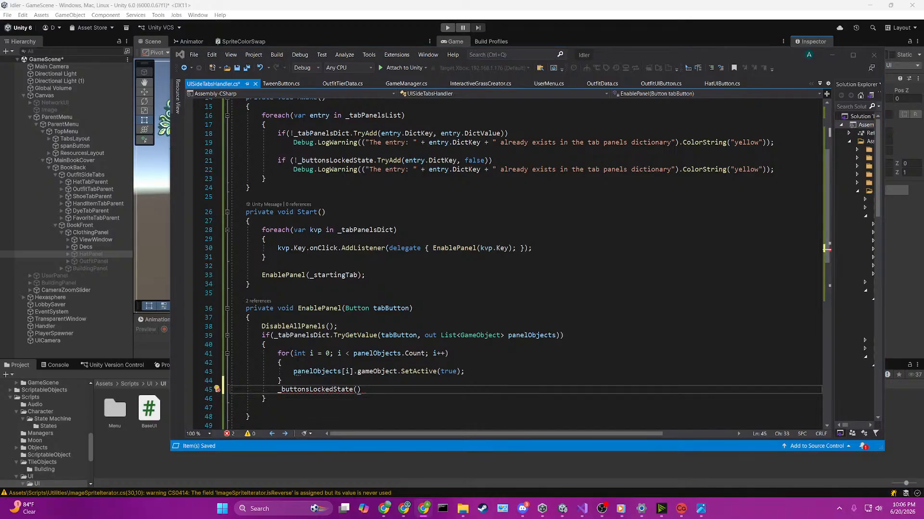
Step: Return to TweenButton.cs and review its fields, the Rotation click listener in Start, the pointer handlers and the scale tween methods
key(alt+Tab)
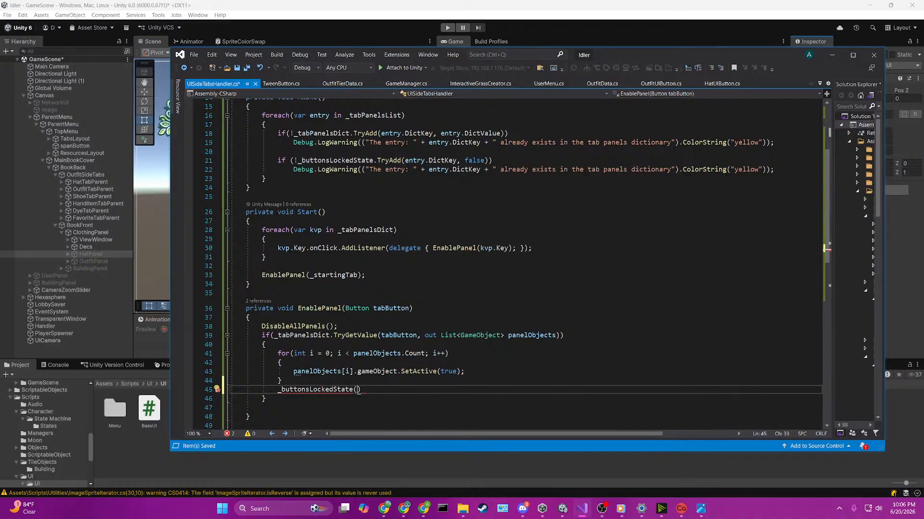
click(296, 84)
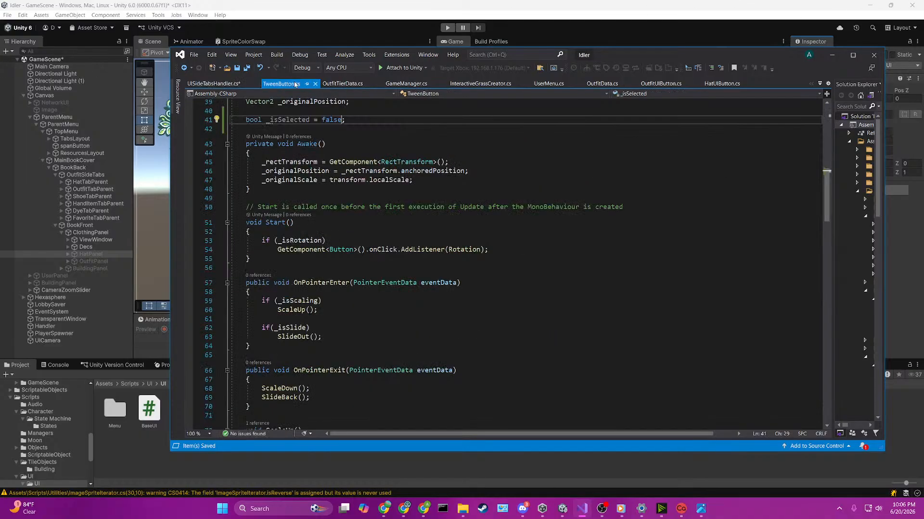
scroll(550, 278, up, 2)
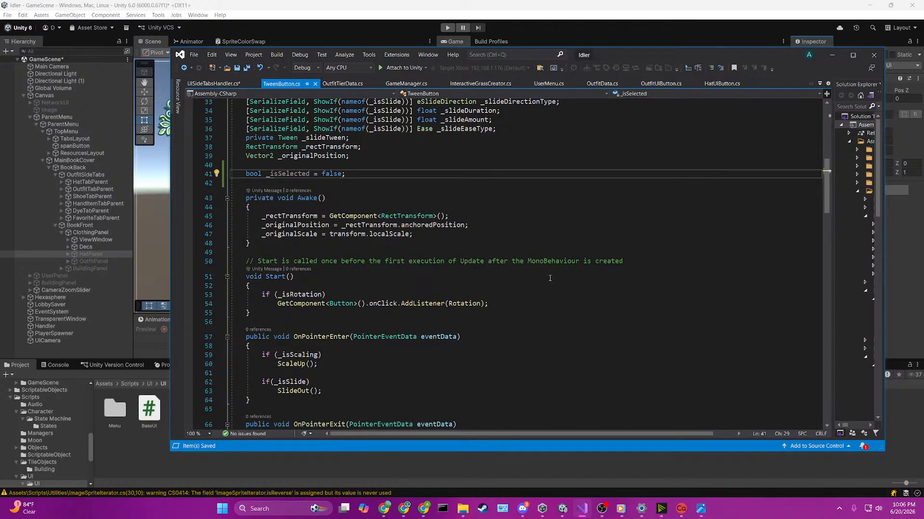
scroll(550, 278, down, 2)
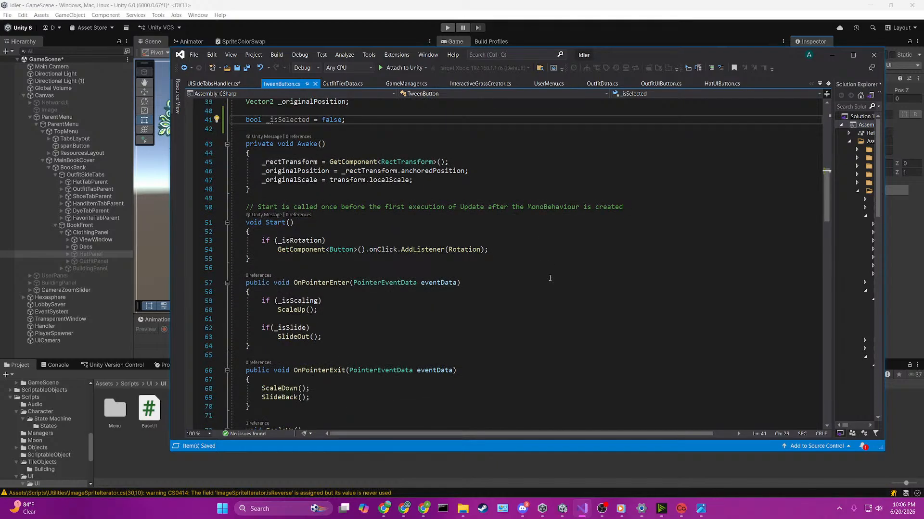
scroll(550, 278, down, 5)
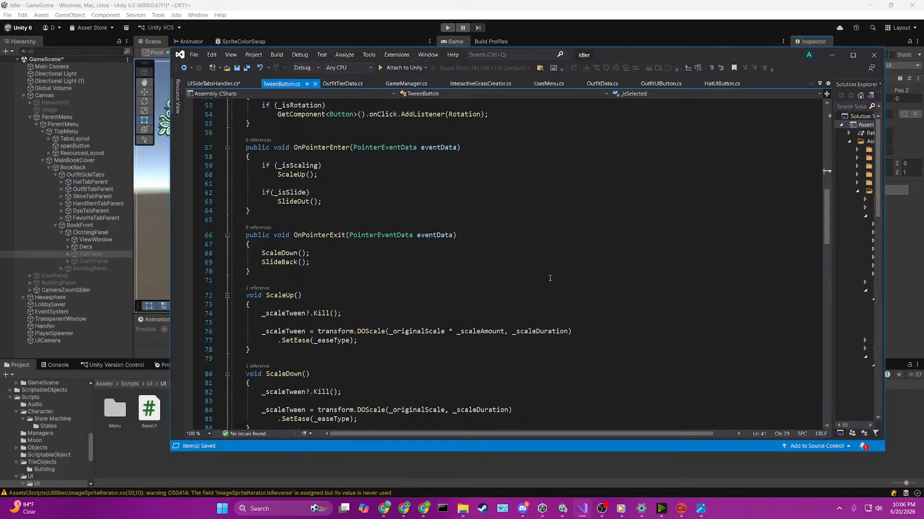
scroll(549, 278, down, 3)
scroll(554, 278, up, 10)
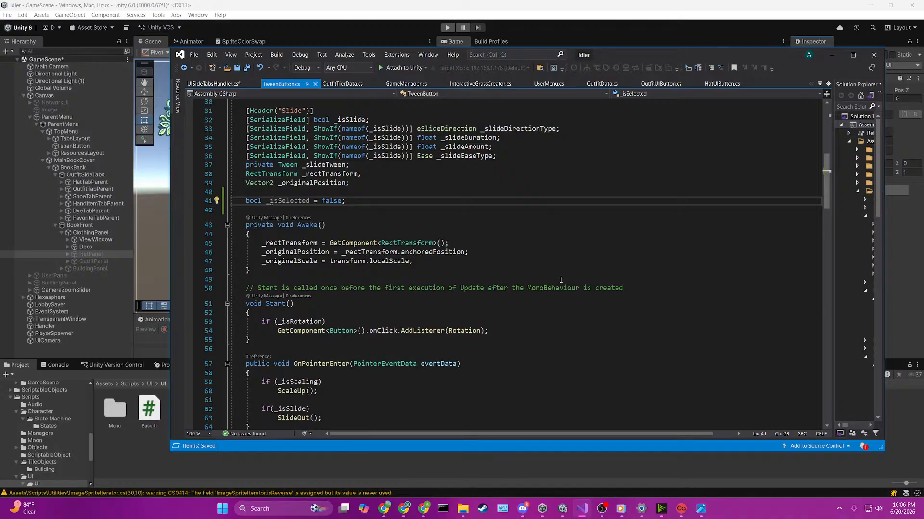
scroll(560, 280, down, 3)
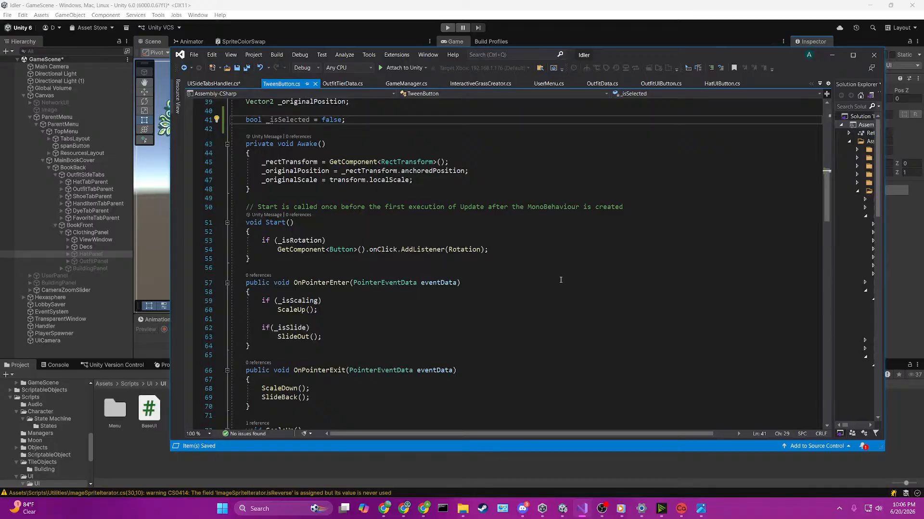
scroll(560, 279, down, 3)
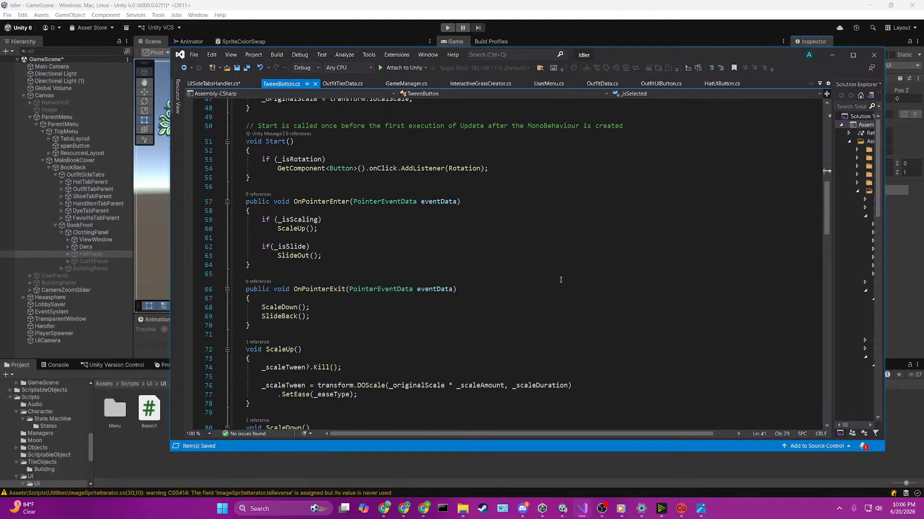
scroll(560, 279, down, 5)
scroll(561, 280, up, 7)
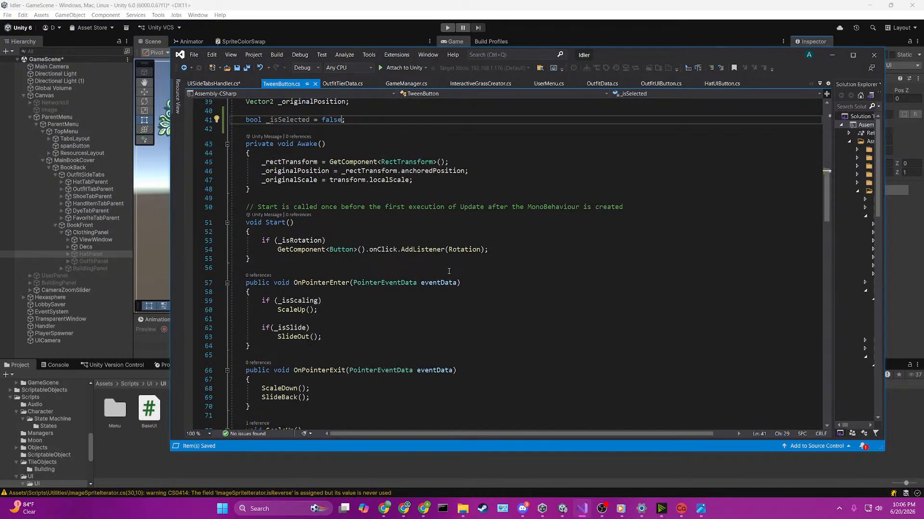
click(474, 250)
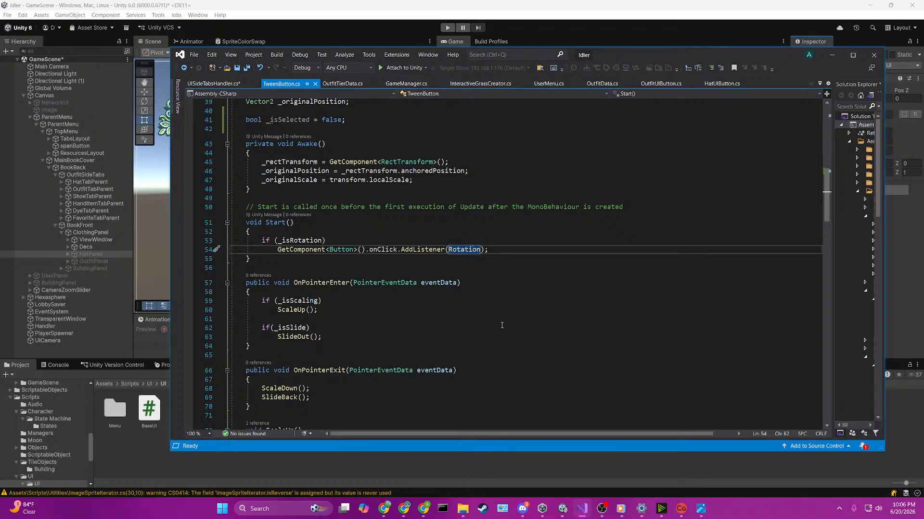
scroll(502, 326, up, 3)
scroll(502, 326, up, 3)
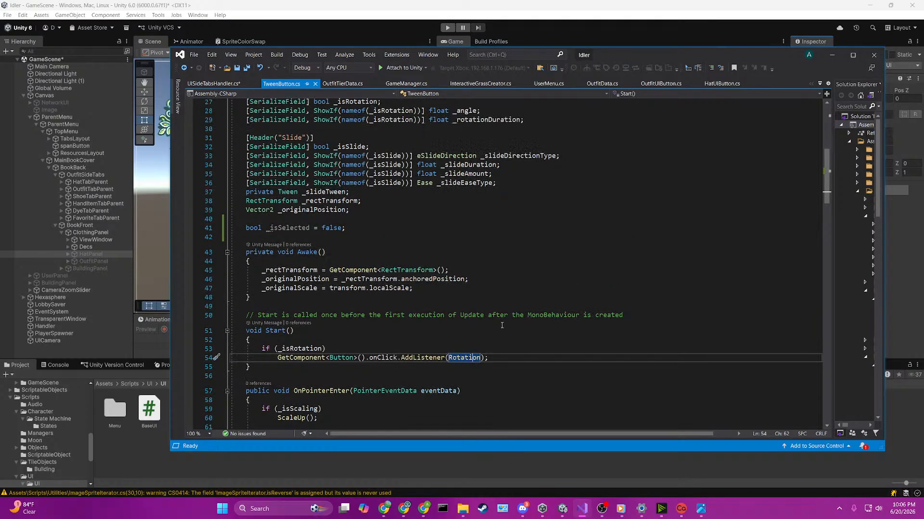
scroll(502, 325, down, 8)
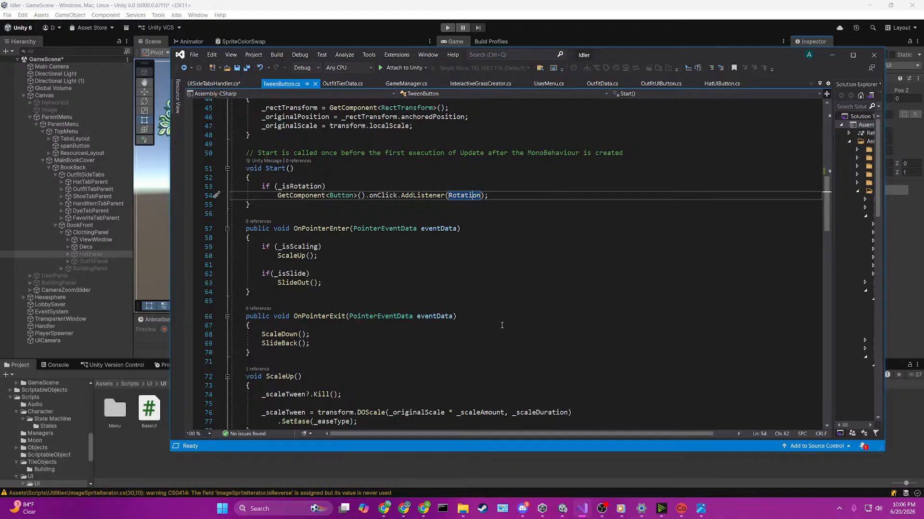
scroll(501, 326, up, 7)
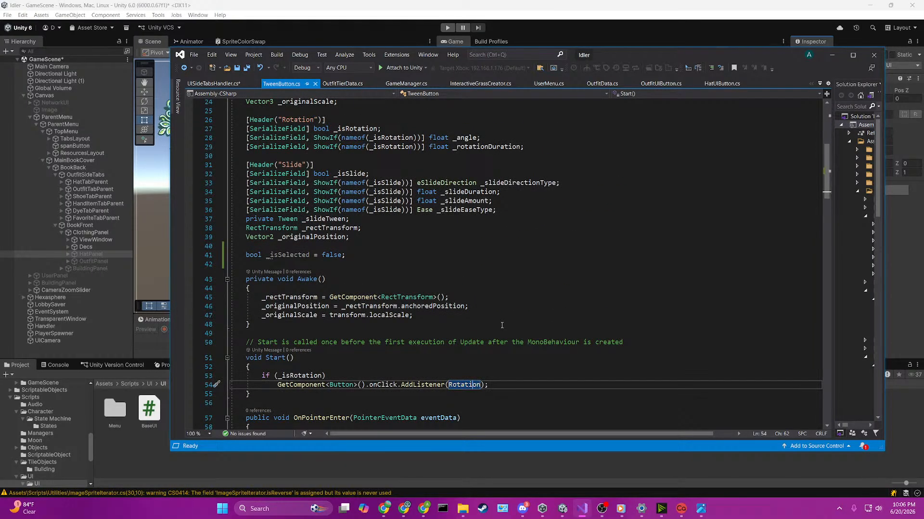
scroll(501, 326, down, 3)
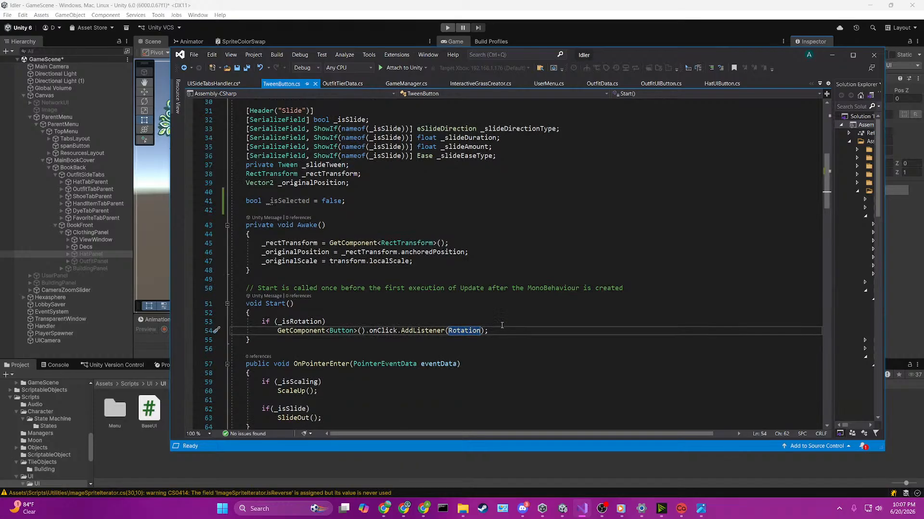
Step: Add a public void Selected method taking a bool isSelected parameter between Start and OnPointerEnter, with an empty body
click(357, 323)
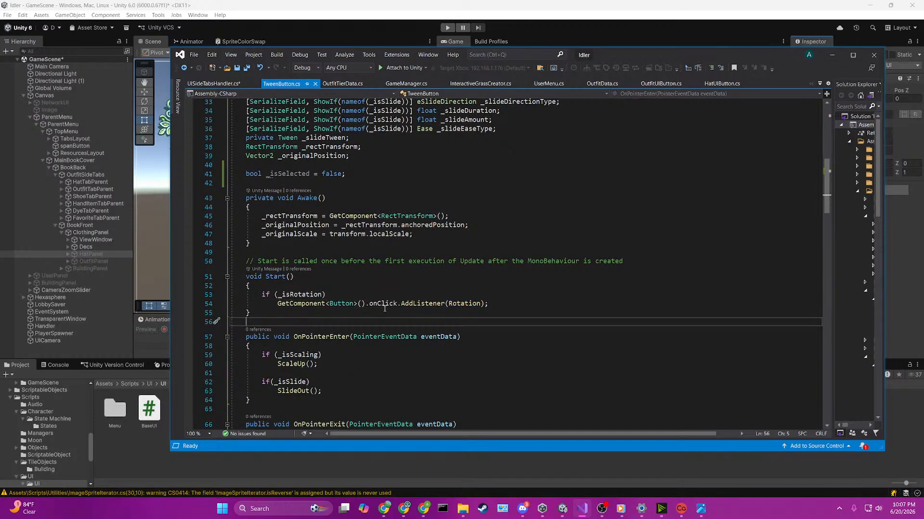
key(Return)
key(Return)
key(Up)
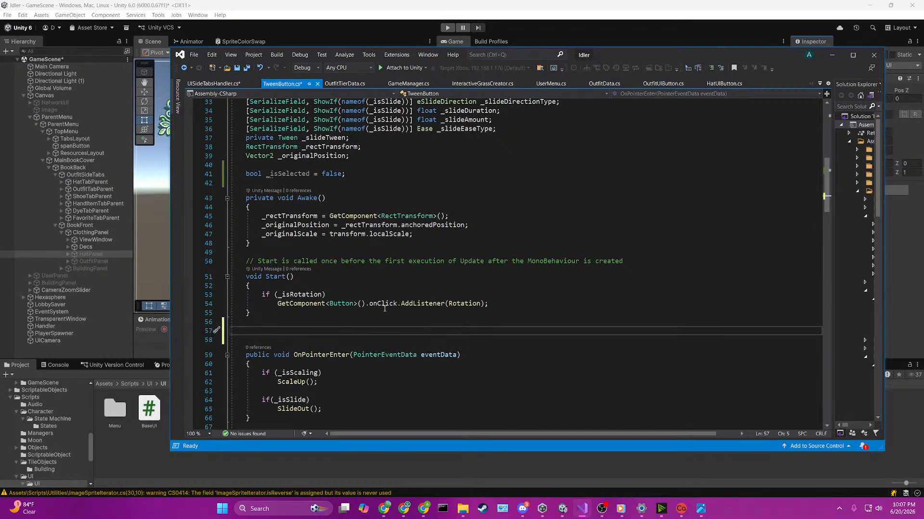
text(public void )
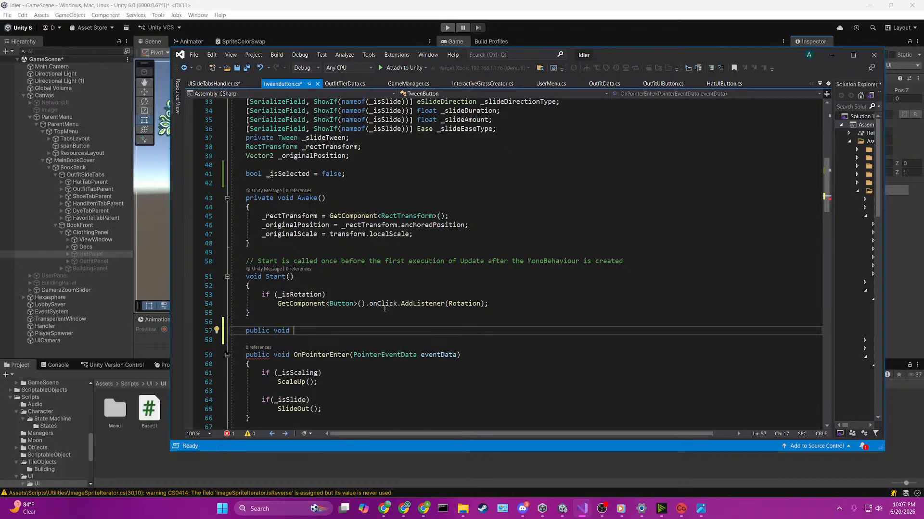
text(OnDrawGizmosSelect)
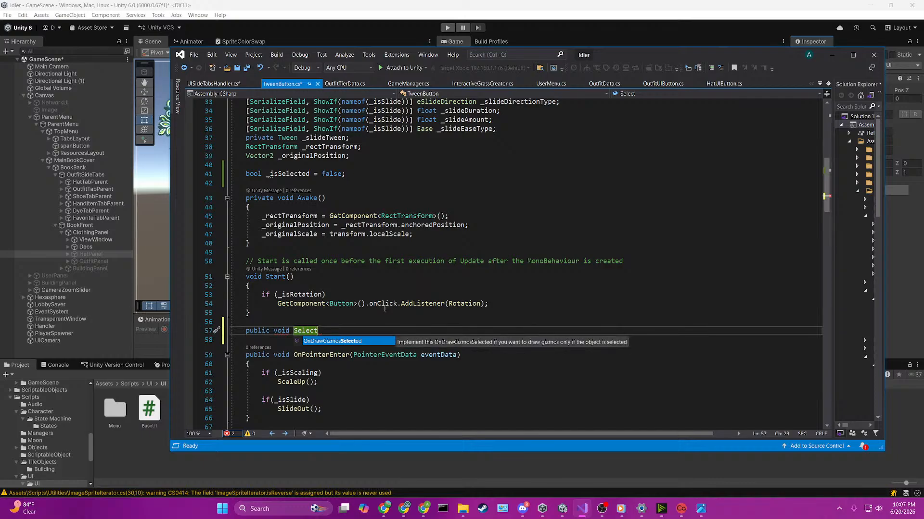
text(ed)
key(Tab)
key(ctrl+z)
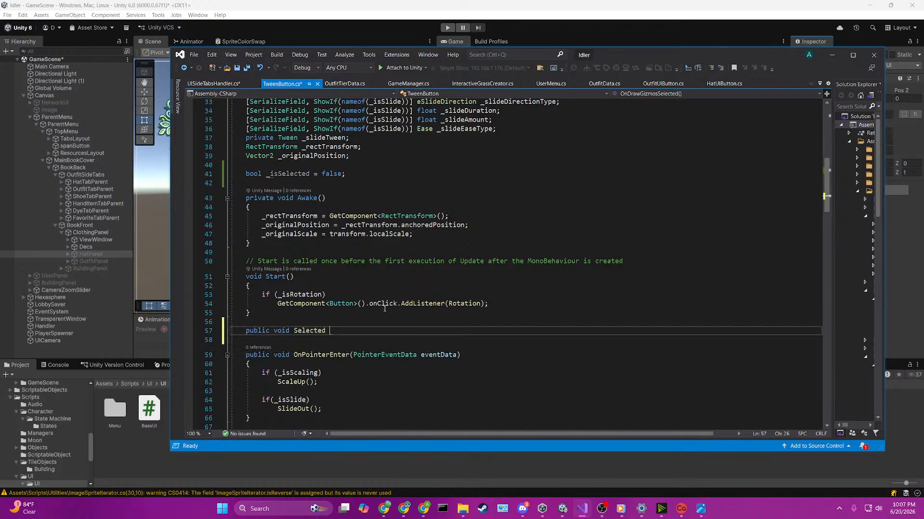
key(BackSpace)
text(()
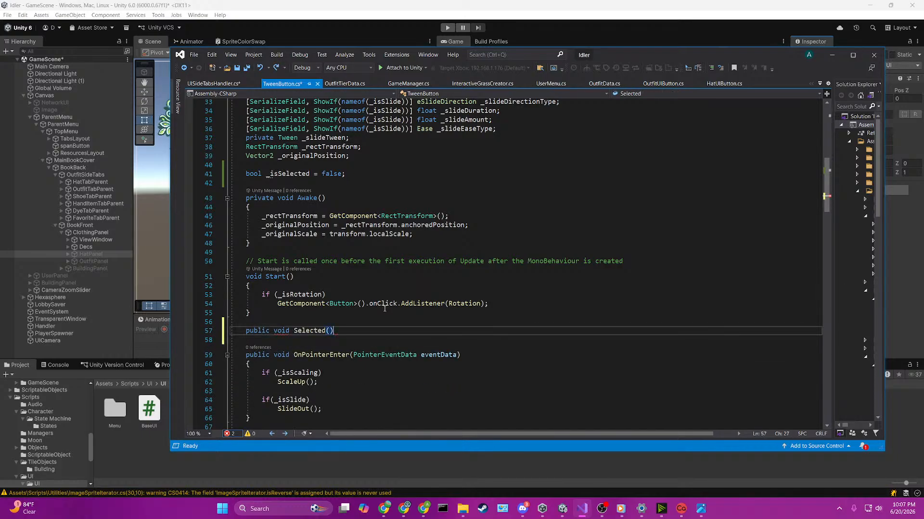
text(bool isSeclected))
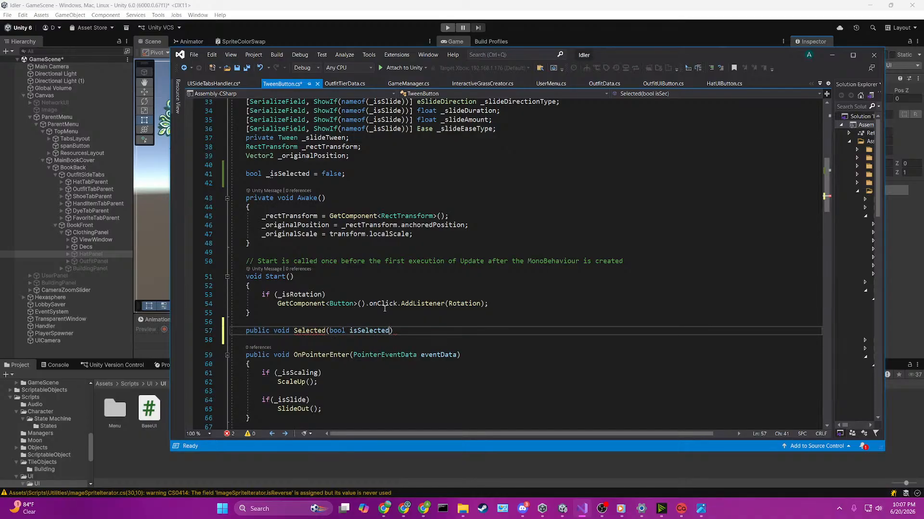
key(Return)
text({)
key(Return)
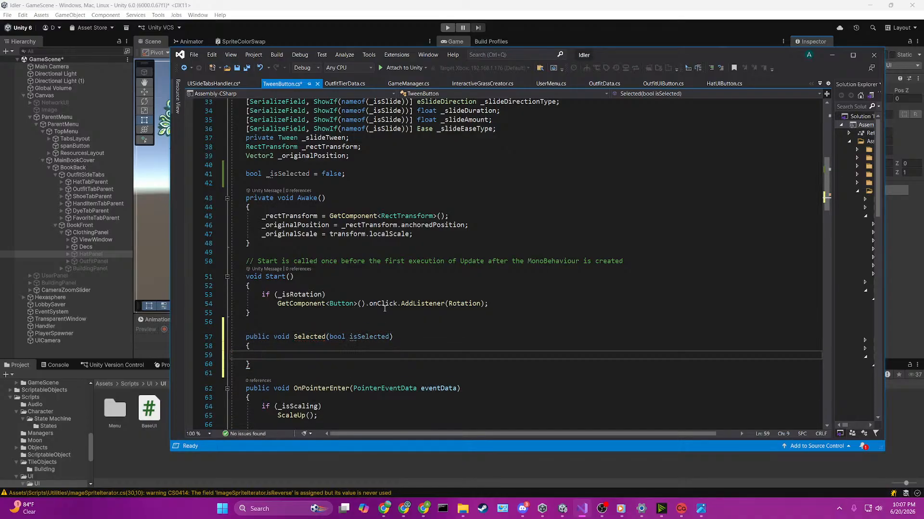
Step: Assign the isSelected parameter to the _isSelected field inside the Selected method, and save the script
text(_isScaling)
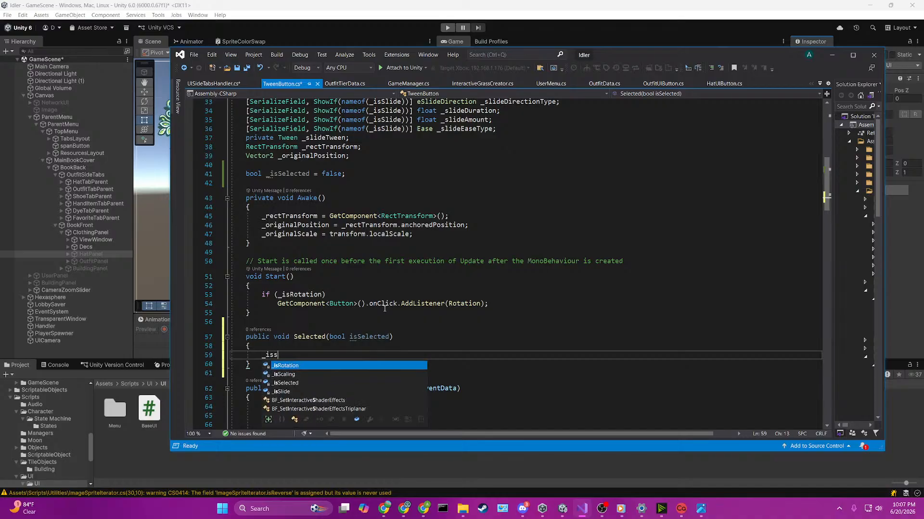
key(BackSpace)
key(BackSpace)
key(BackSpace)
key(BackSpace)
key(BackSpace)
key(BackSpace)
key(BackSpace)
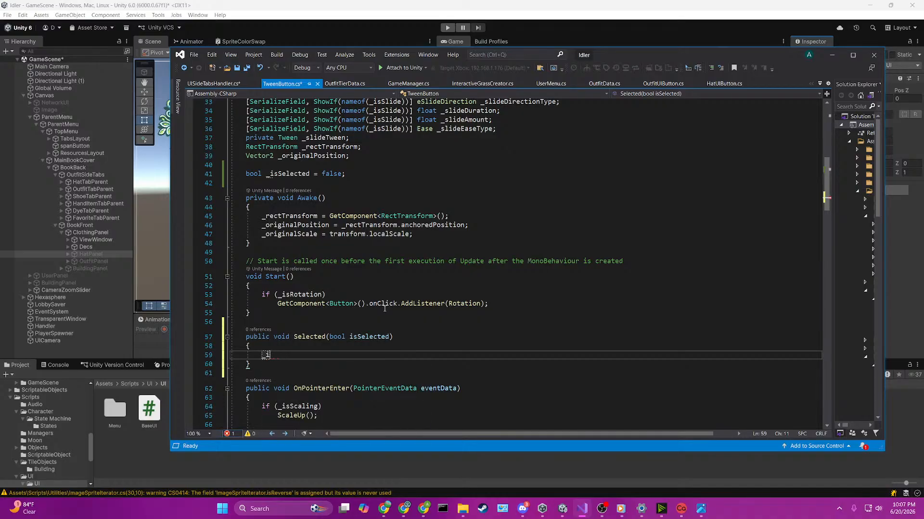
text(Selected = )
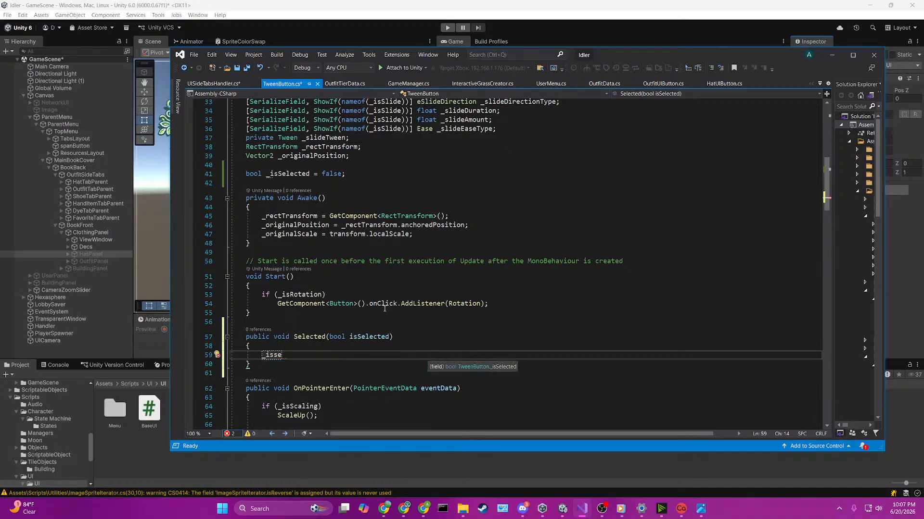
text(iss)
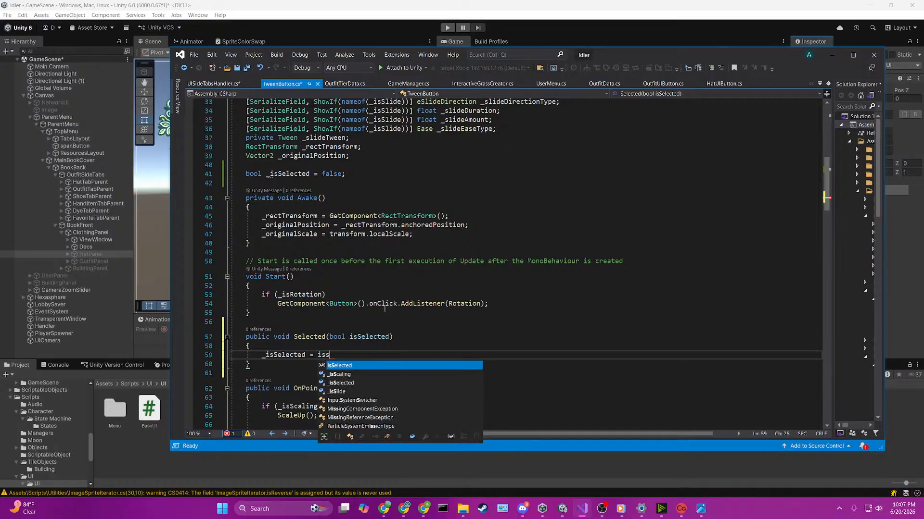
text(elected;)
key(ctrl+s)
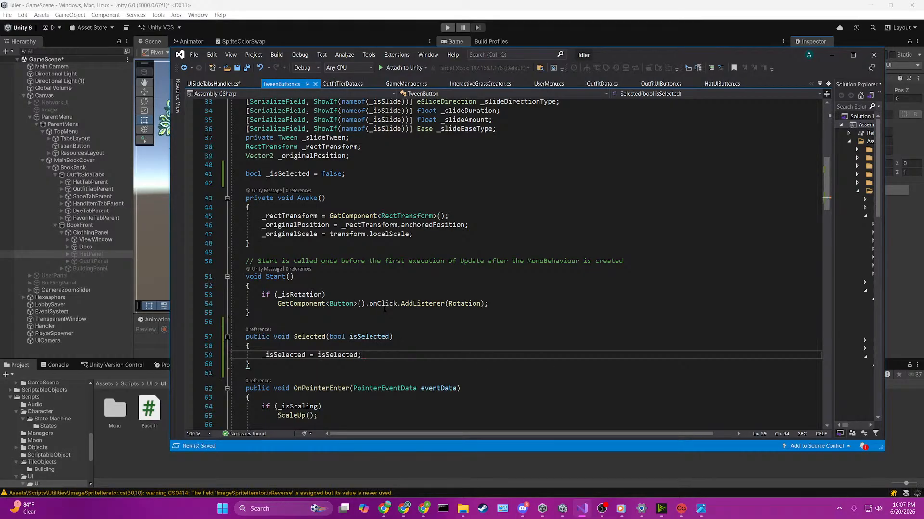
Step: Add an empty void OnSelected() method between Selected and OnPointerEnter in TweenButton
scroll(384, 308, down, 1)
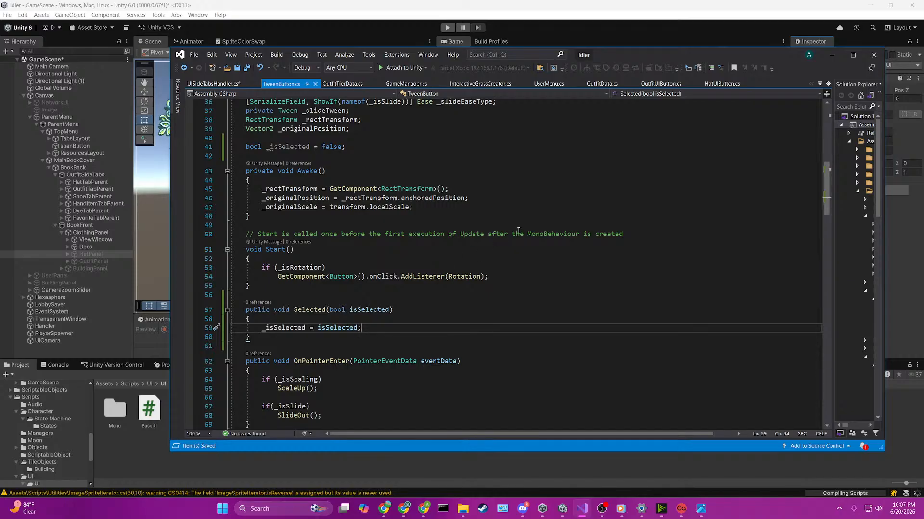
scroll(518, 230, down, 2)
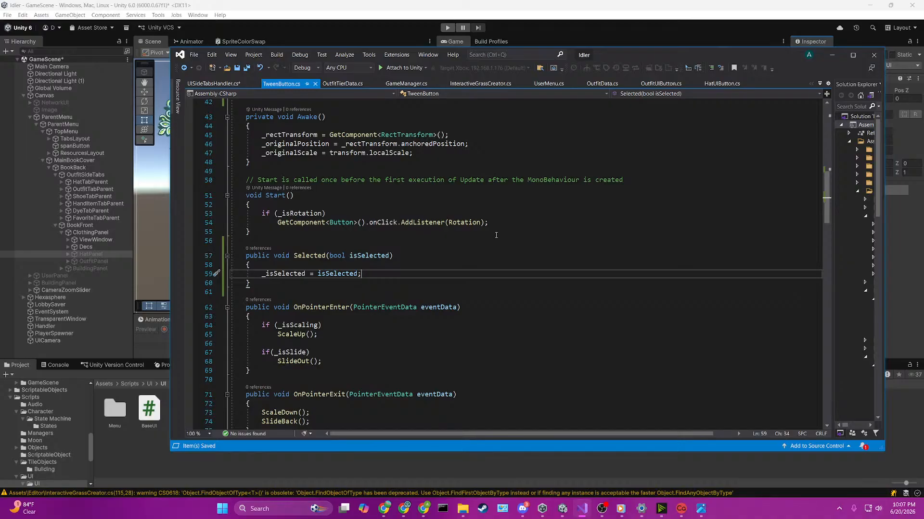
scroll(496, 235, down, 2)
scroll(496, 235, down, 1)
click(431, 232)
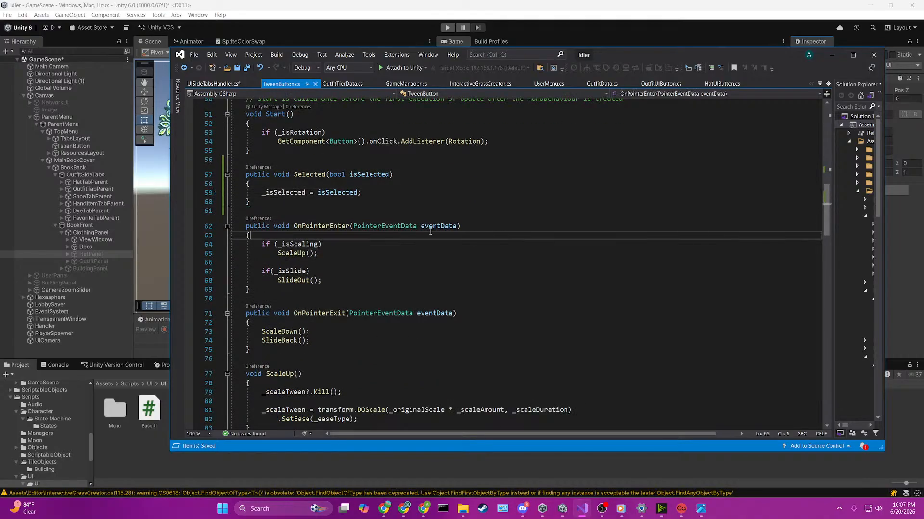
key(Up)
key(Up)
key(Return)
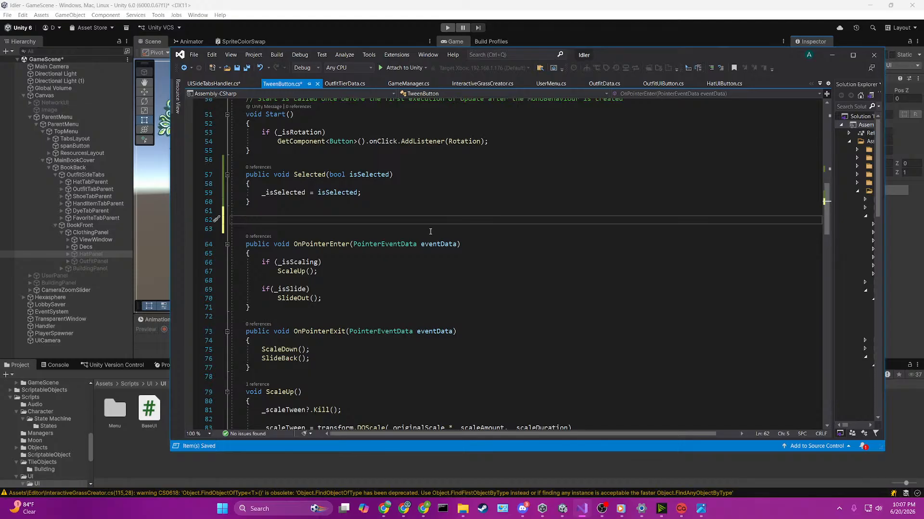
text(void OnSel)
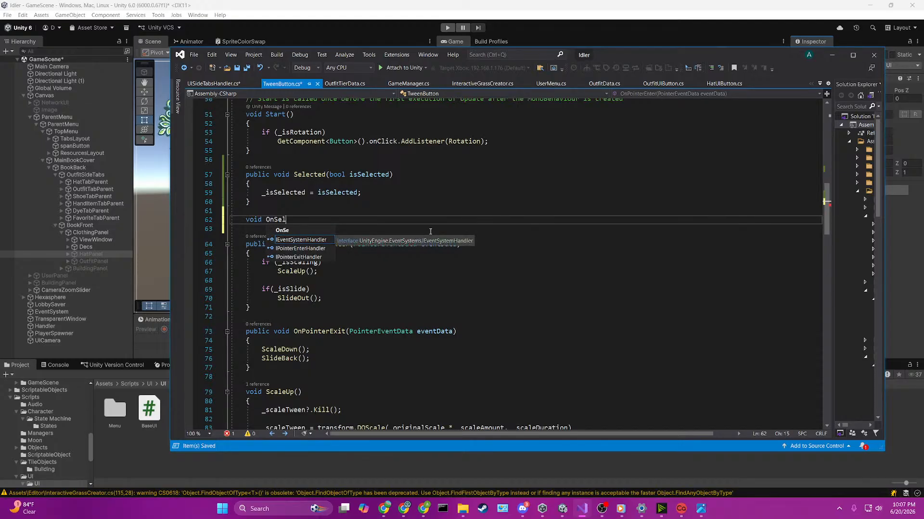
text(ected())
key(Return)
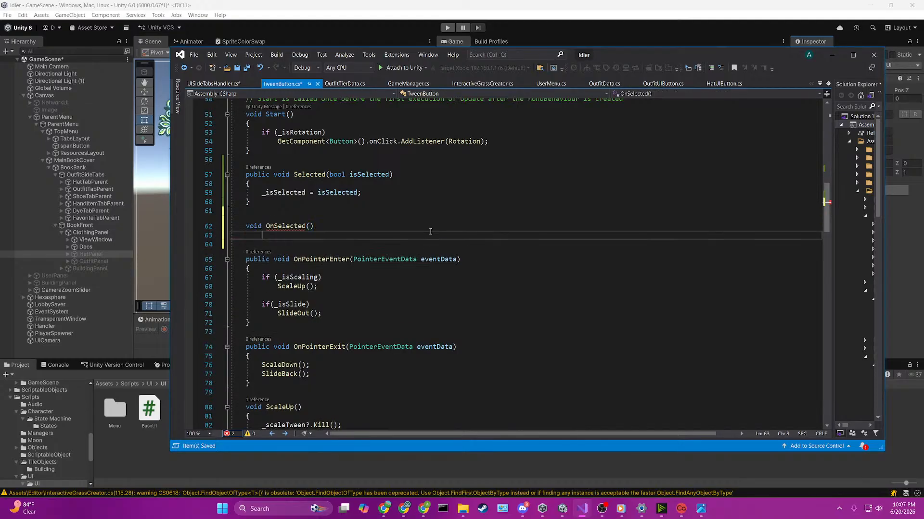
text({)
key(Return)
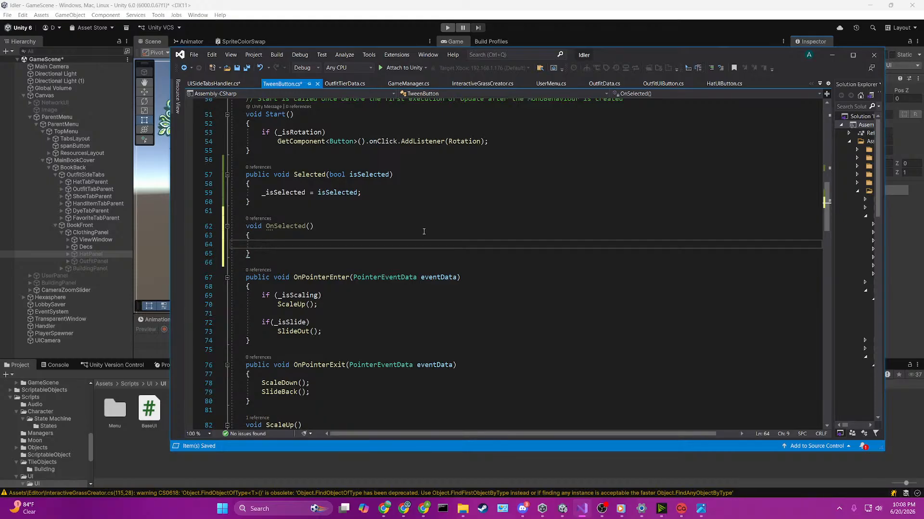
click(383, 194)
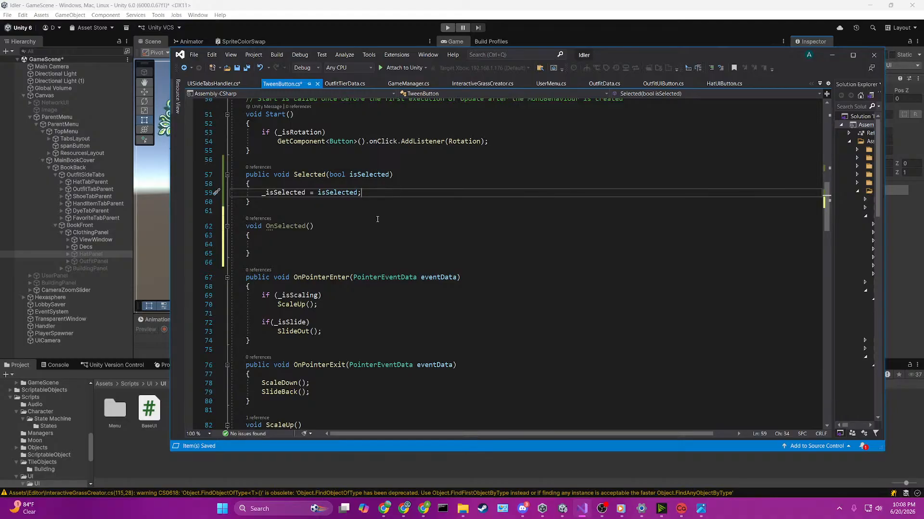
Step: Copy the _isScaling and _isSlide checks with their ScaleUp and SlideOut calls from OnPointerEnter into the OnSelected body
scroll(377, 219, up, 1)
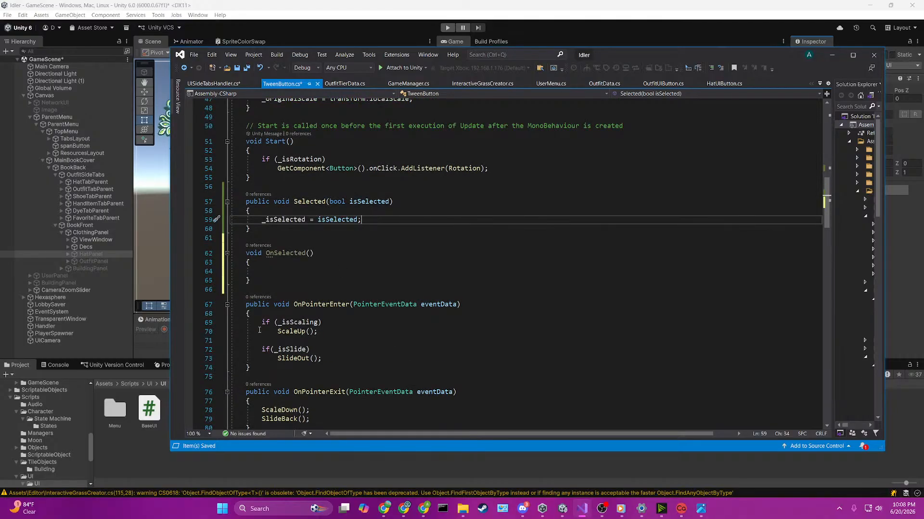
drag(259, 323, 332, 359)
key(ctrl+c)
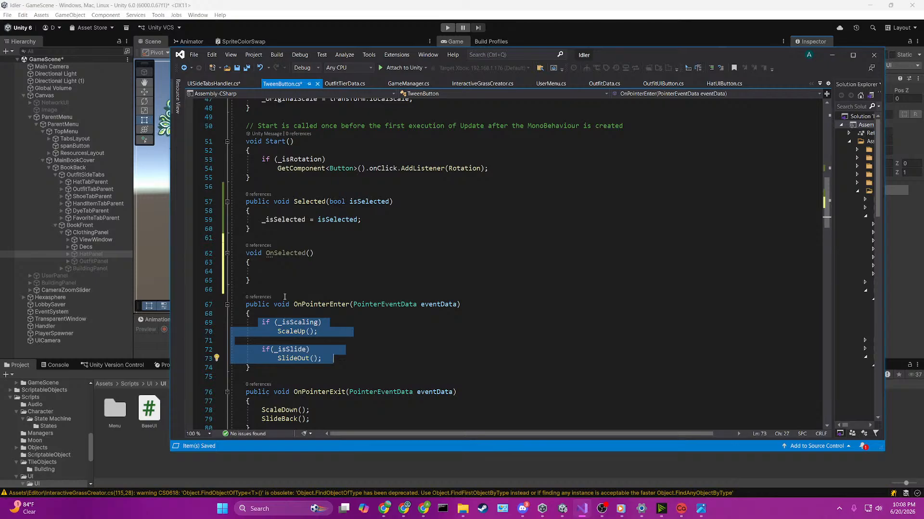
click(537, 273)
key(ctrl+v)
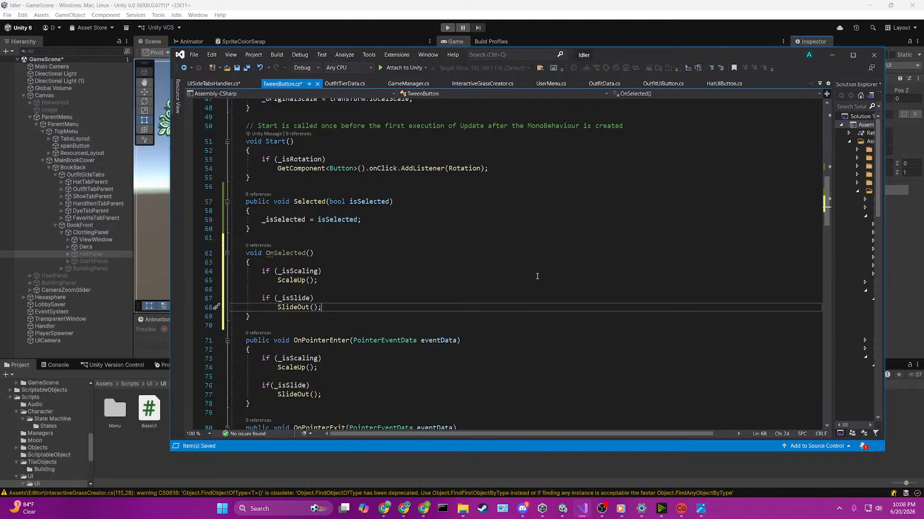
Step: Delete the whole OnSelected method and its leftover blank lines between Selected and OnPointerEnter
drag(318, 317, 236, 253)
key(Delete)
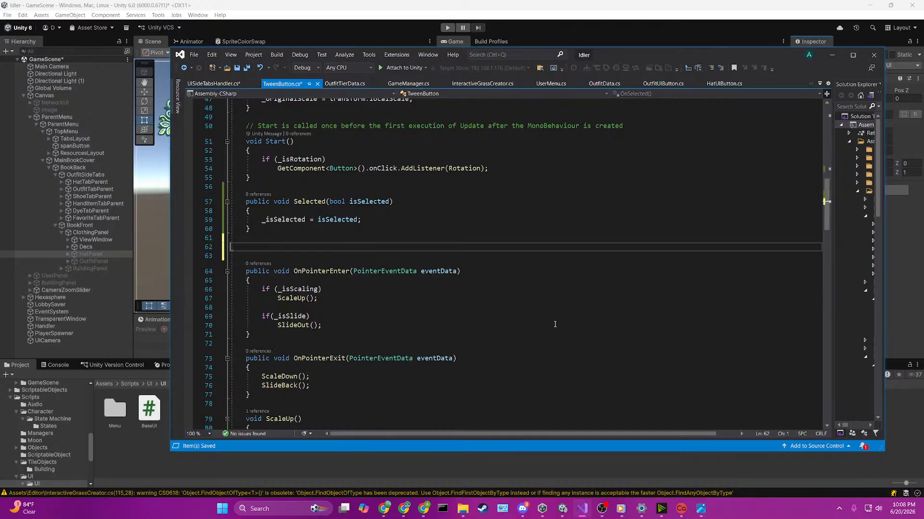
key(BackSpace)
key(BackSpace)
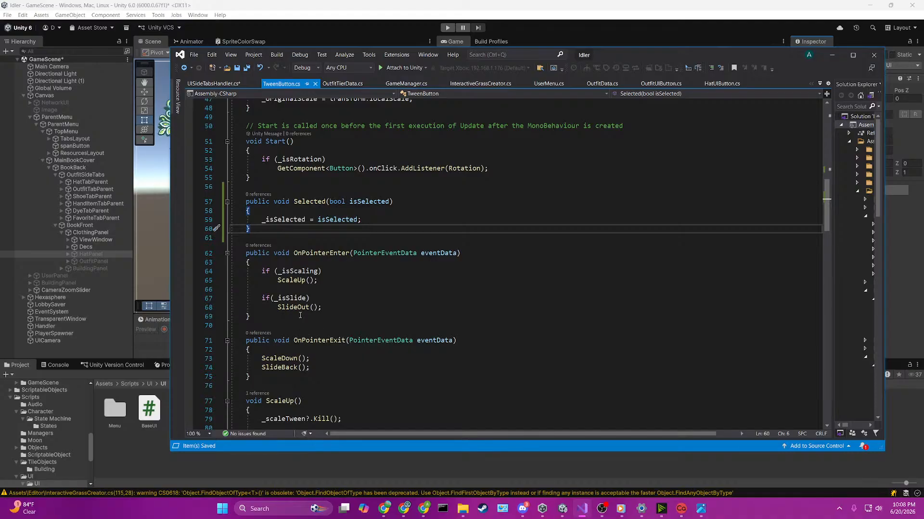
Step: Add an early return to the start of OnPointerExit with if (_isSelected) return;, followed by a blank line, and save the script
click(276, 354)
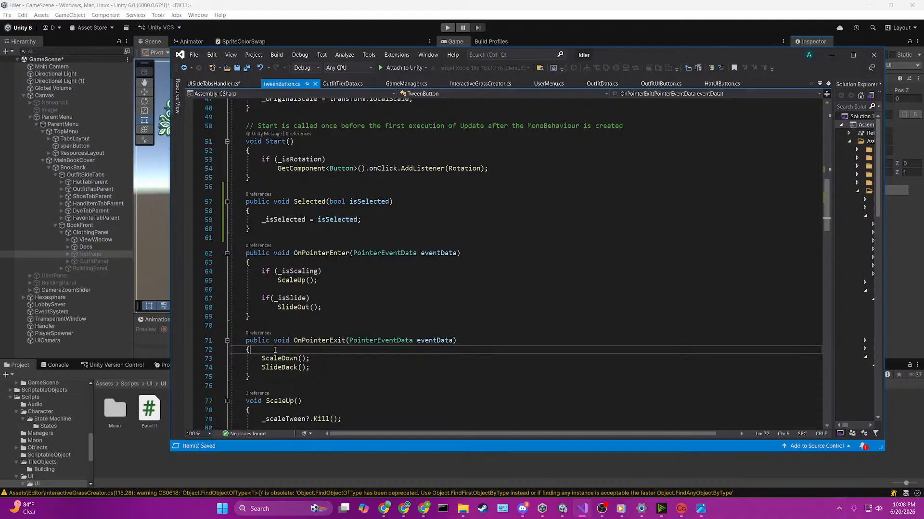
key(Return)
text(if ()
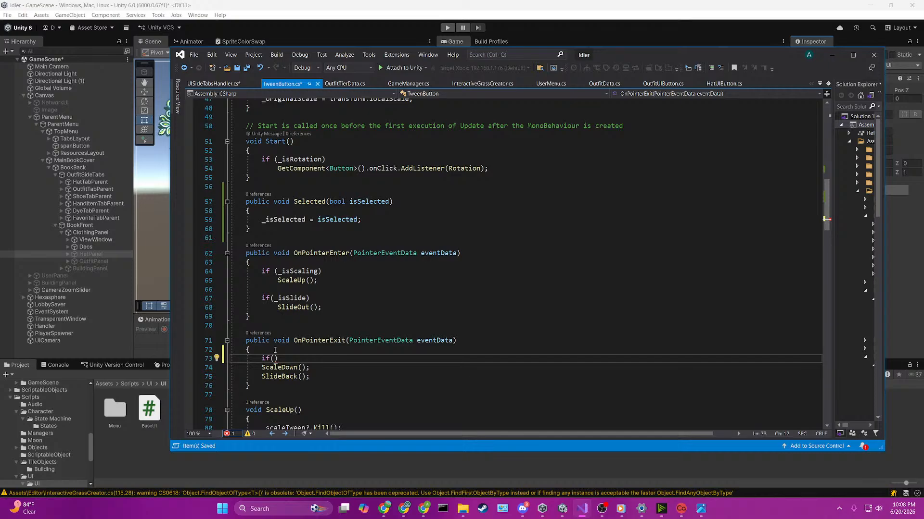
text(_isSelected) return;)
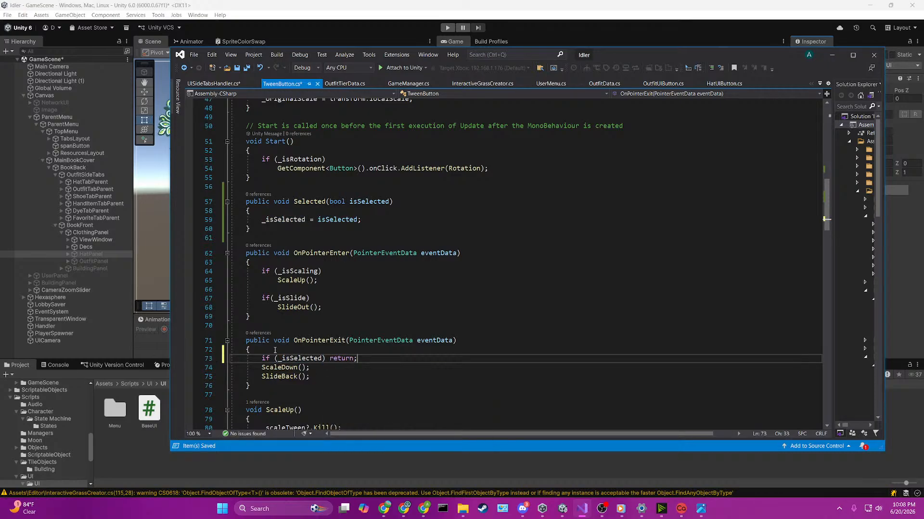
key(Return)
Step: Add an empty public void OnSelected() method between Selected and OnPointerEnter
scroll(290, 328, down, 2)
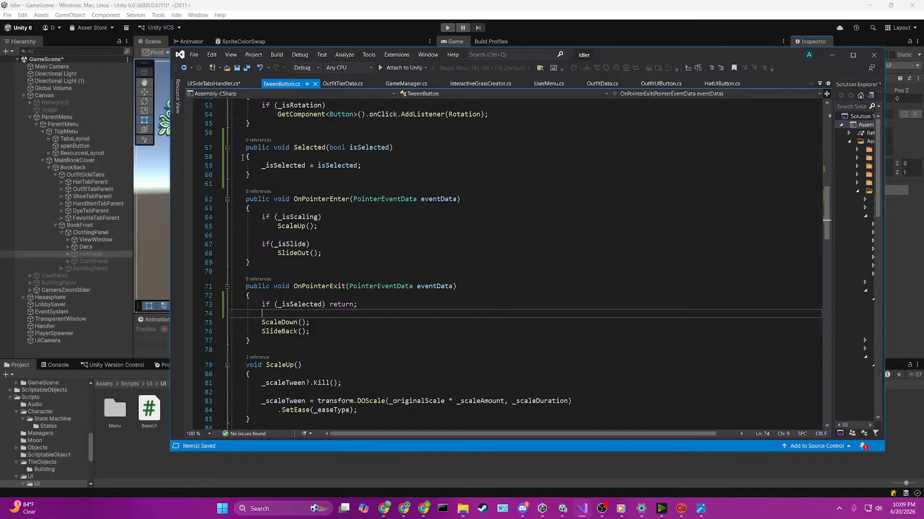
click(279, 179)
scroll(339, 193, up, 1)
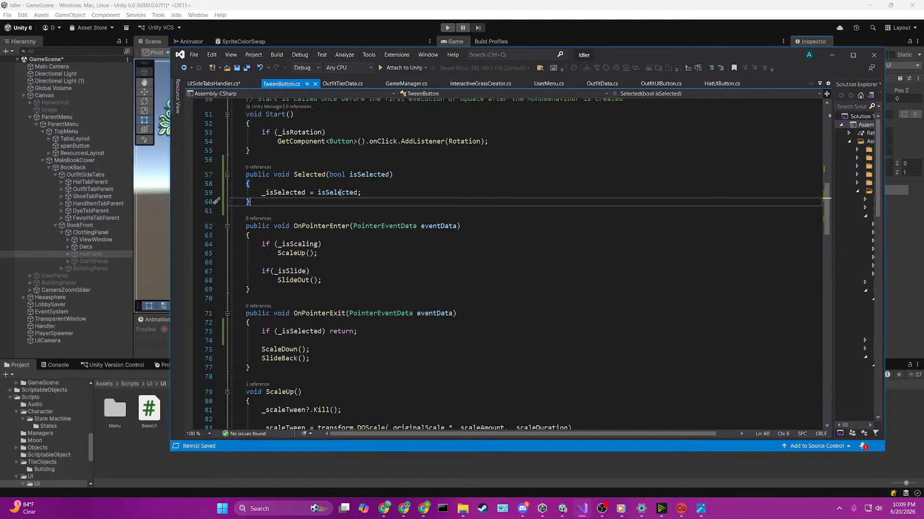
click(378, 192)
key(Down)
key(Return)
key(Return)
text(pu)
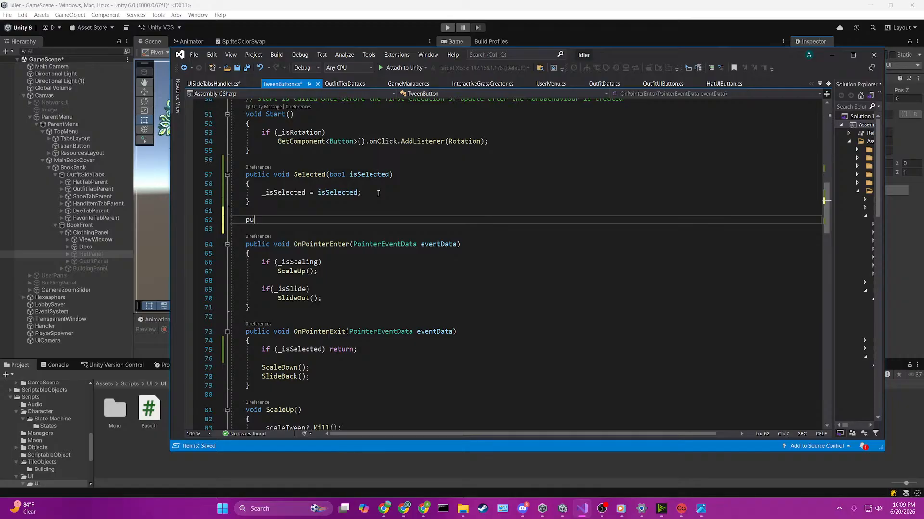
text(blic void OnDrawGizmosSelecte)
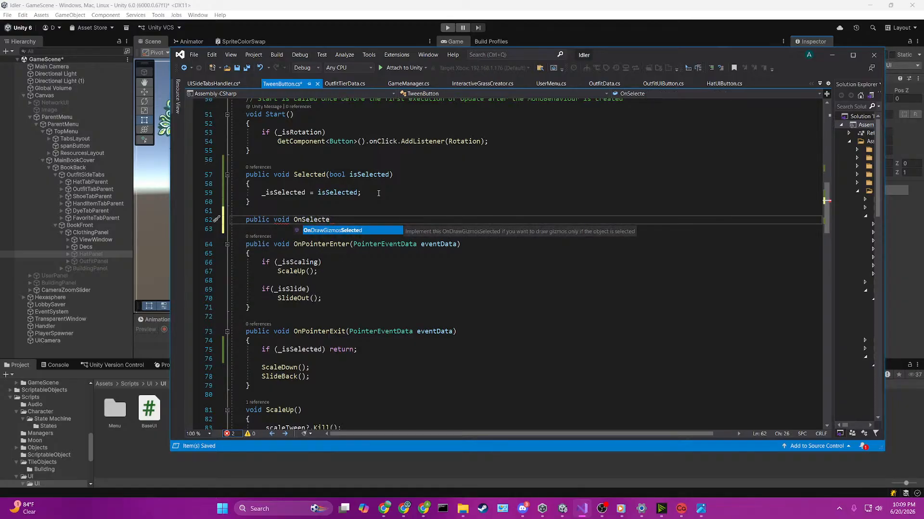
text(d)
key(Tab)
key(ctrl+z)
text(())
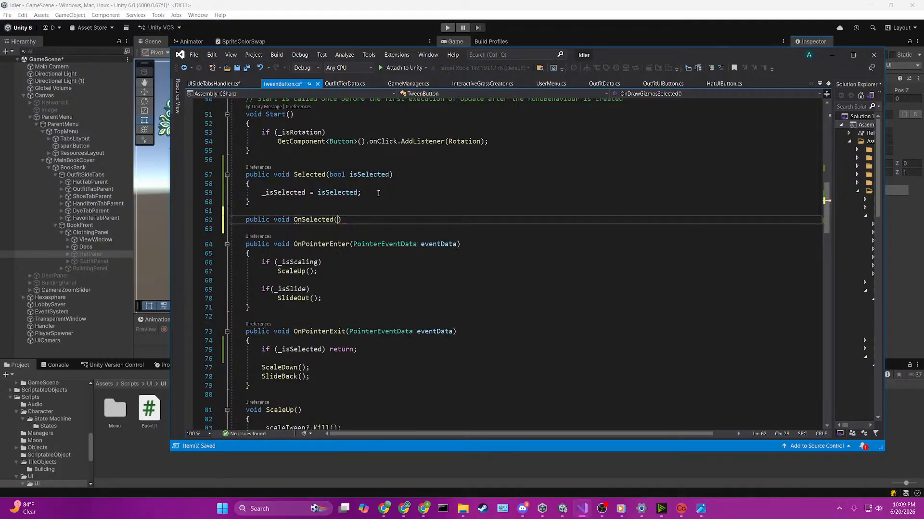
key(Return)
text({)
key(Return)
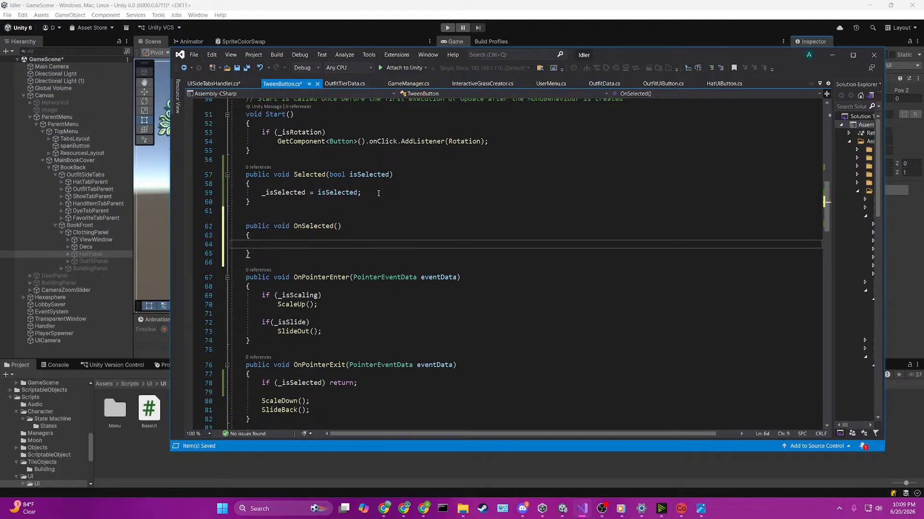
Step: Copy the _isSlide check with its SlideOut call from OnPointerEnter into the OnSelected body, and save the script
scroll(379, 193, down, 2)
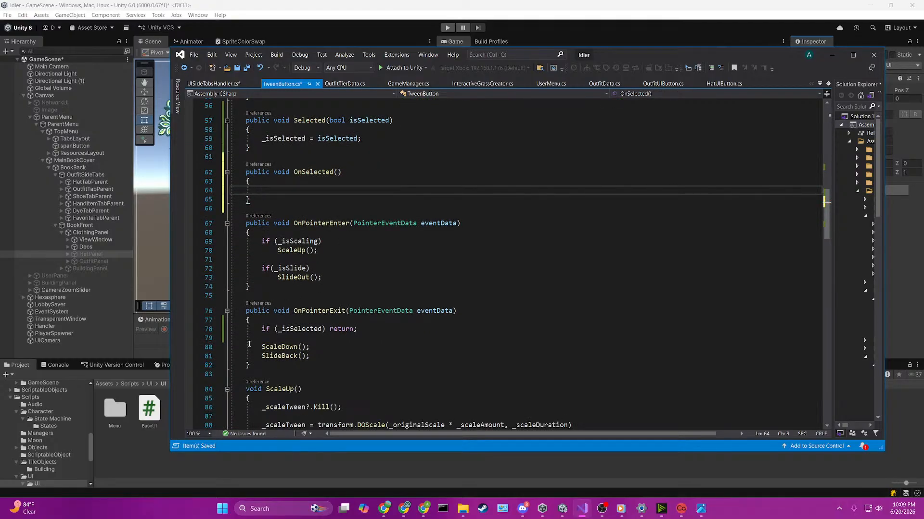
drag(258, 347, 312, 356)
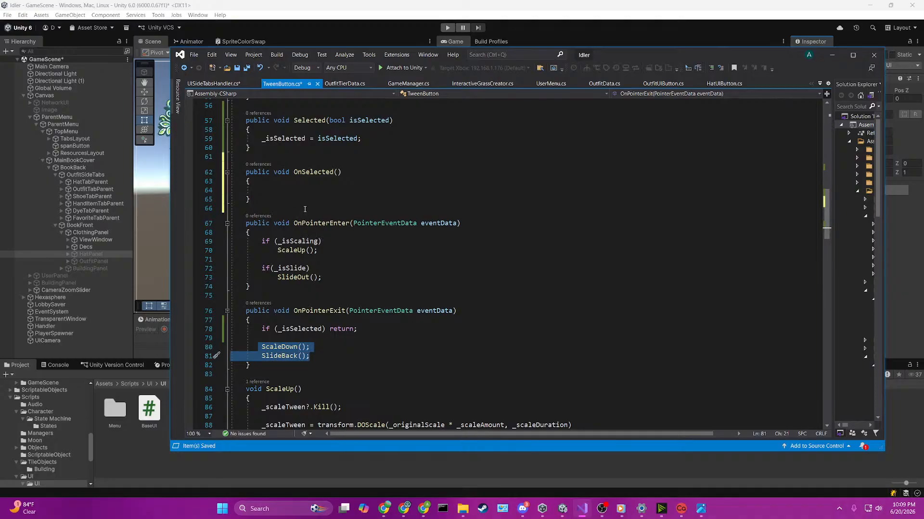
scroll(286, 257, up, 1)
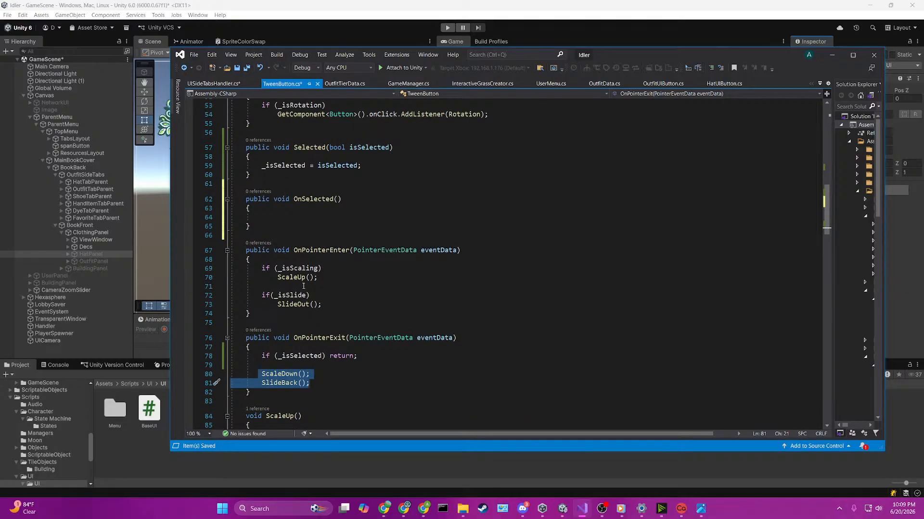
click(262, 267)
drag(262, 268, 333, 298)
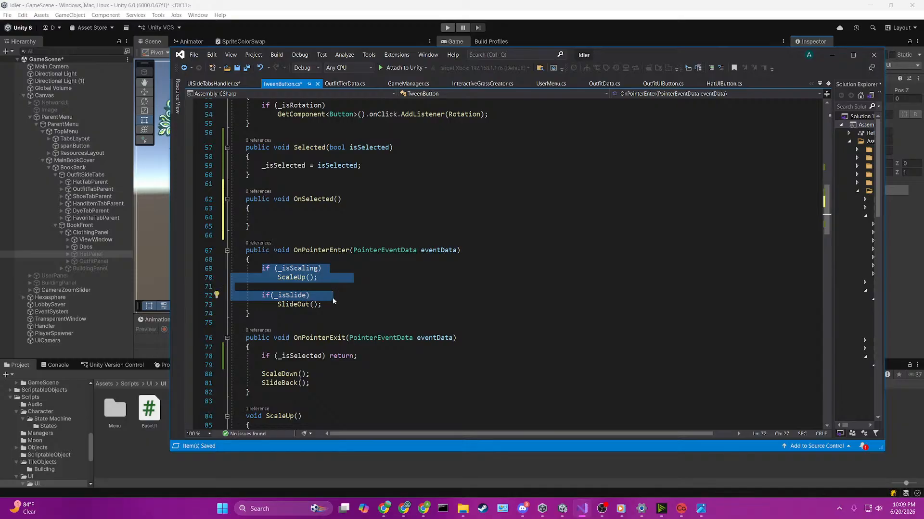
click(329, 278)
drag(262, 297, 341, 304)
key(ctrl+c)
click(308, 218)
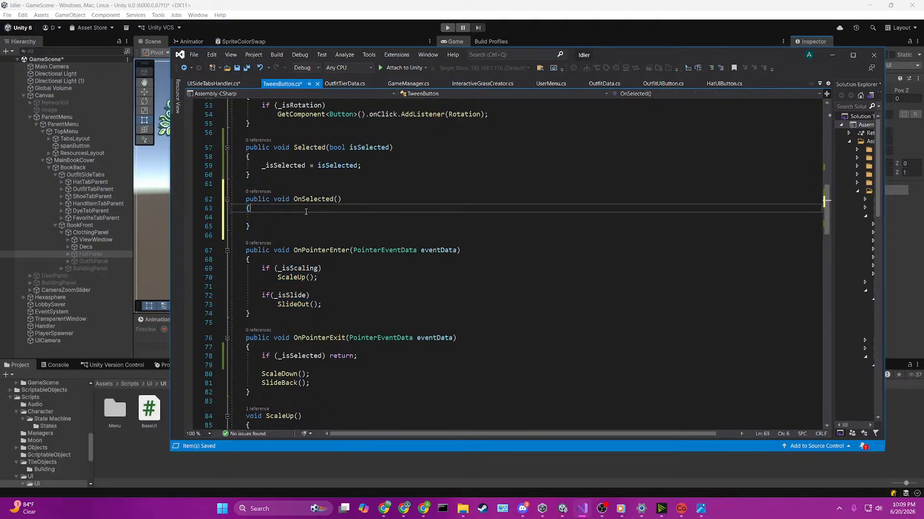
key(ctrl+v)
key(ctrl+s)
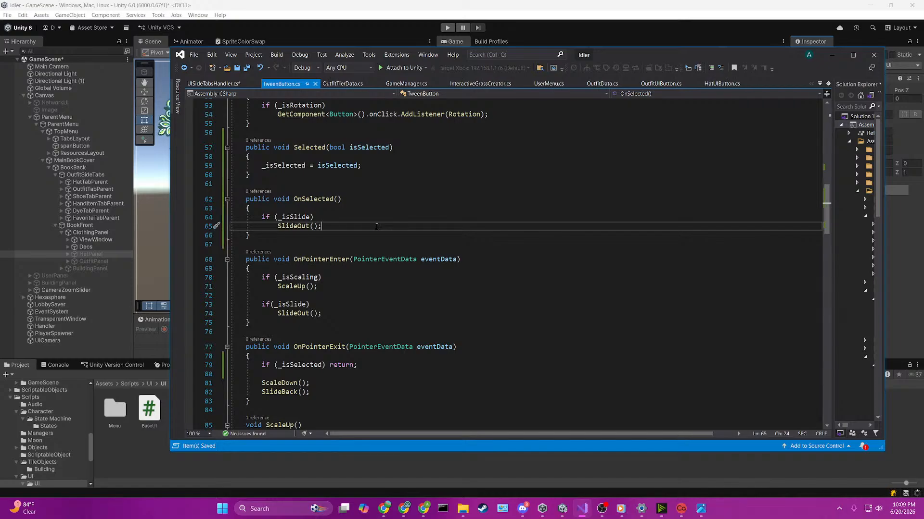
Step: Copy OnPointerEnter's _isScaling check with its ScaleUp call above the slide check in OnSelected, separated by a blank line
drag(259, 278, 330, 287)
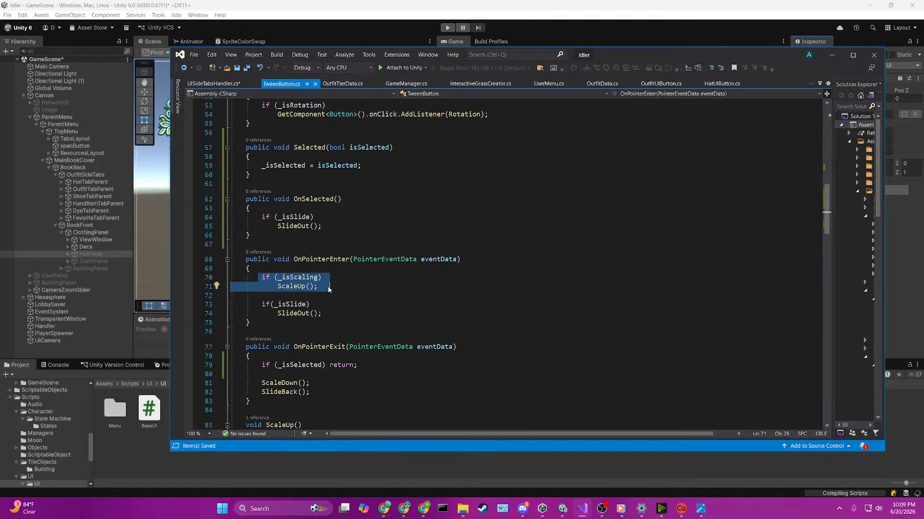
click(302, 212)
key(Return)
key(ctrl+v)
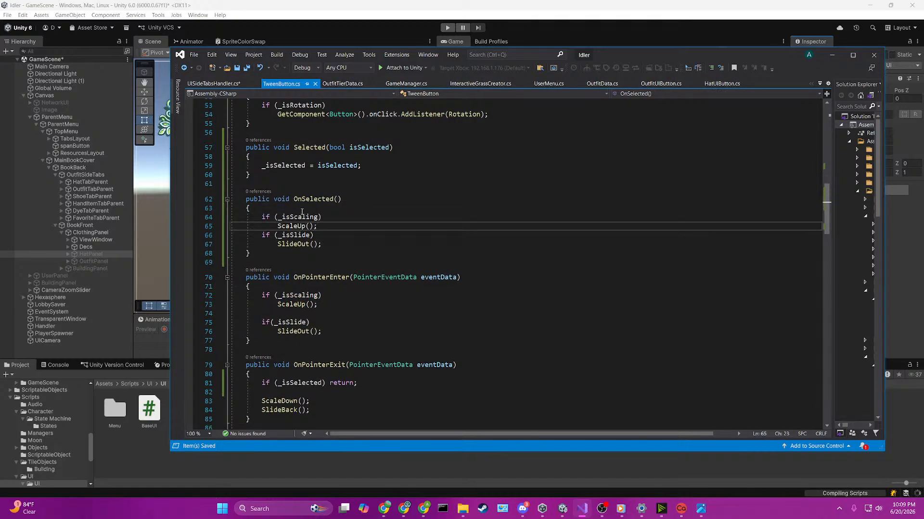
key(Return)
Step: Add an if (_isSelected) check that calls OnSelected() below the field assignment in the Selected method
scroll(375, 190, down, 5)
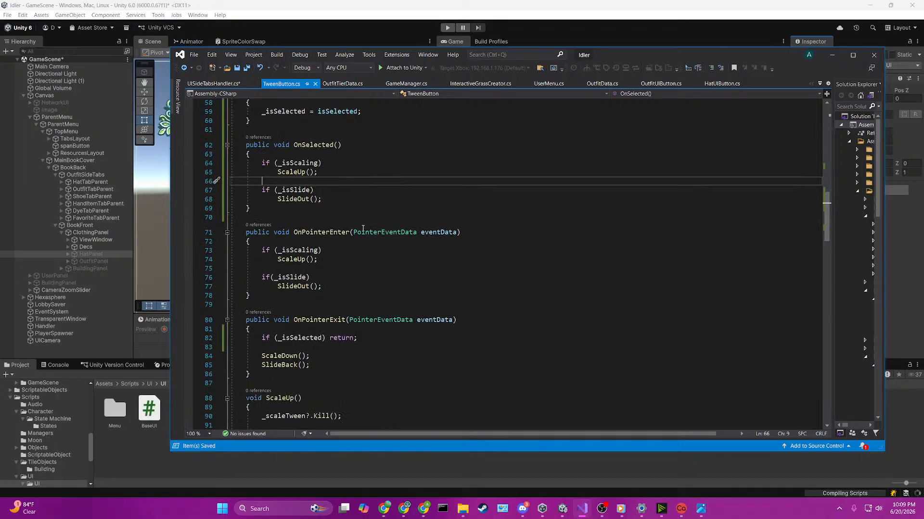
scroll(375, 191, up, 4)
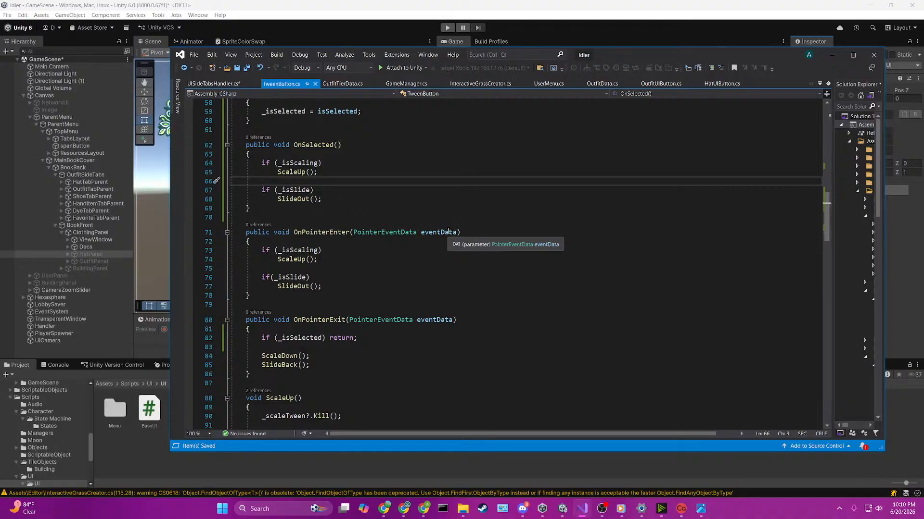
scroll(349, 198, down, 1)
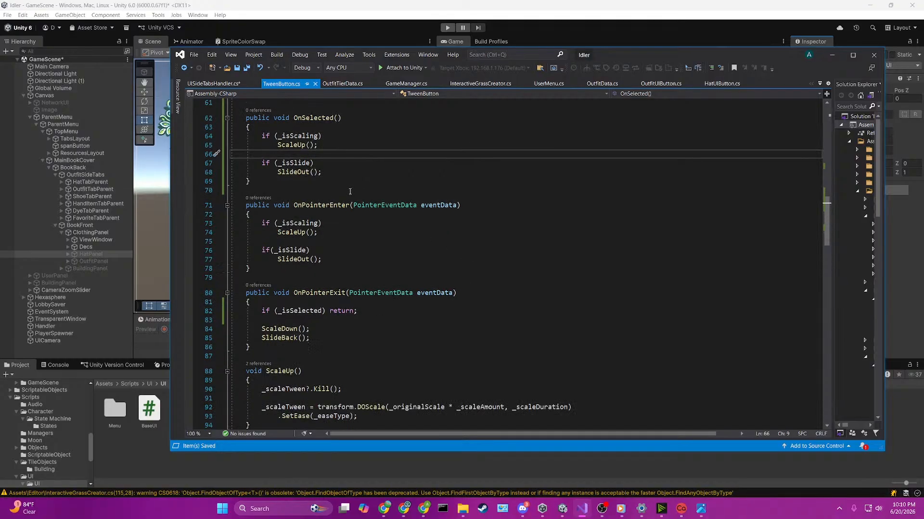
scroll(350, 192, down, 2)
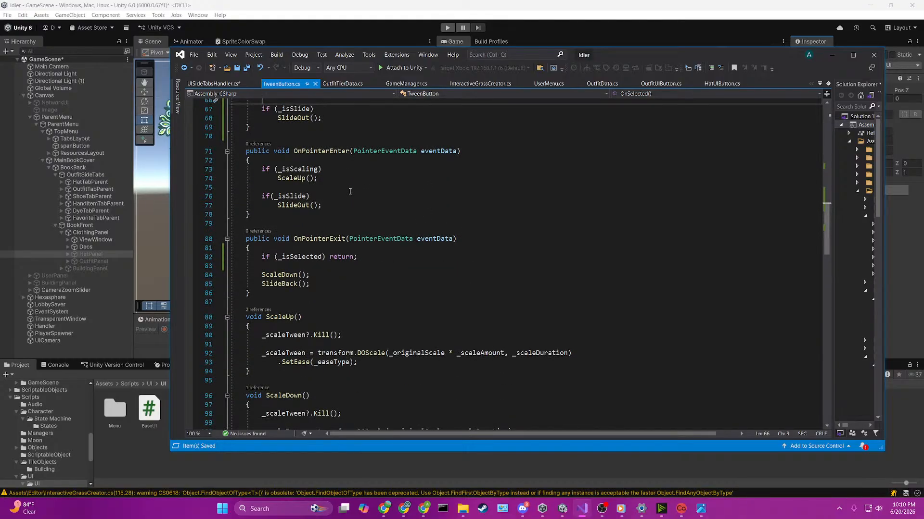
scroll(350, 192, up, 5)
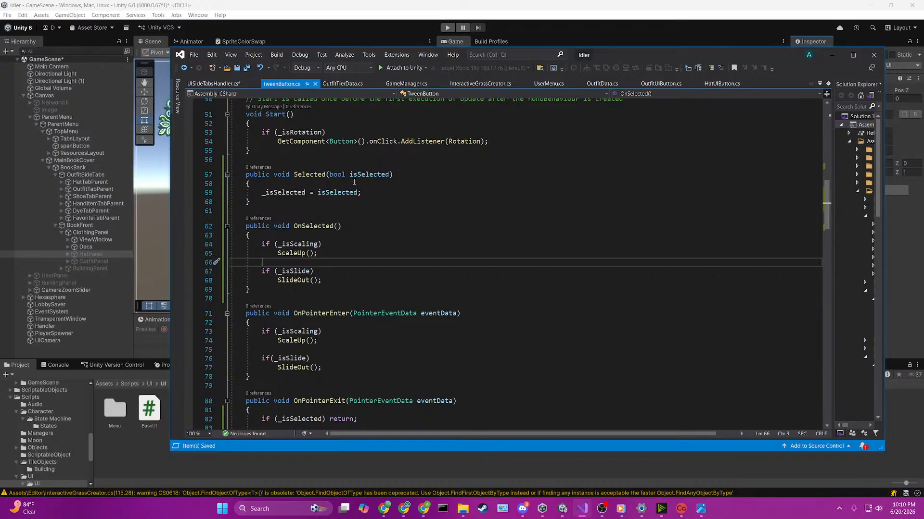
click(366, 192)
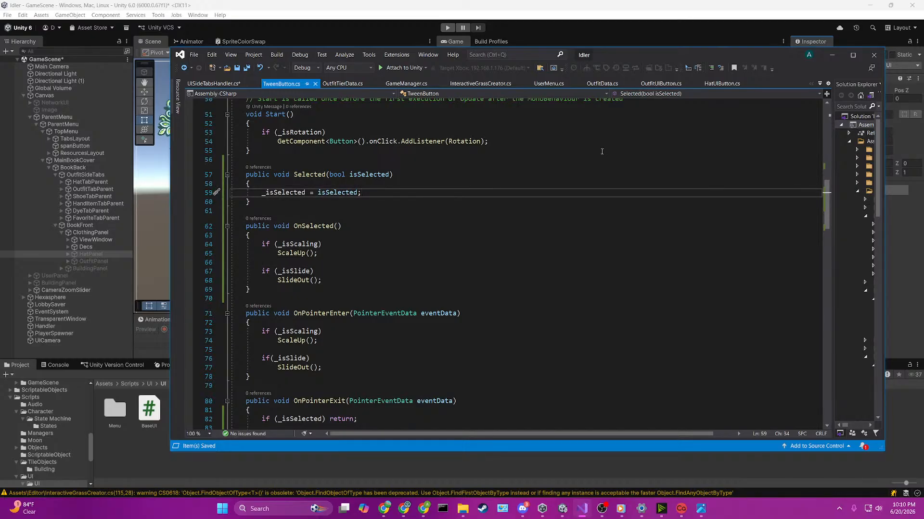
key(Return)
text(if)
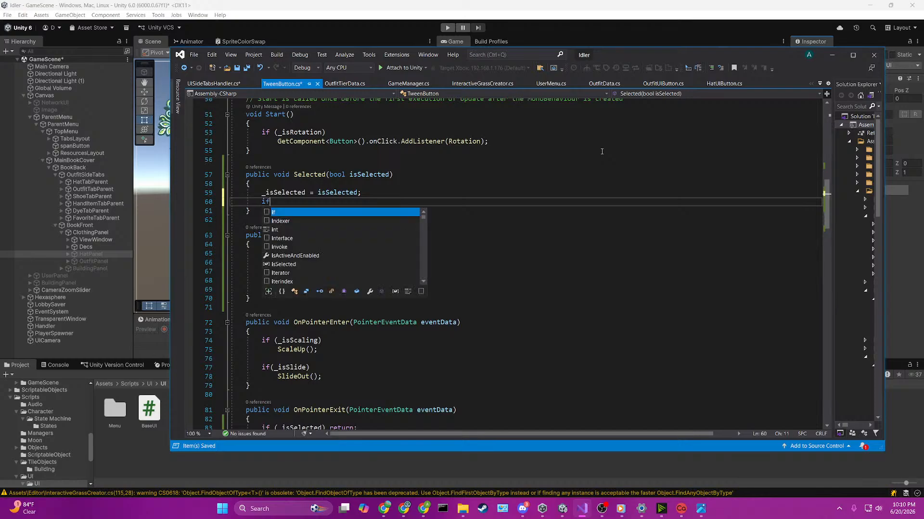
text((_i)
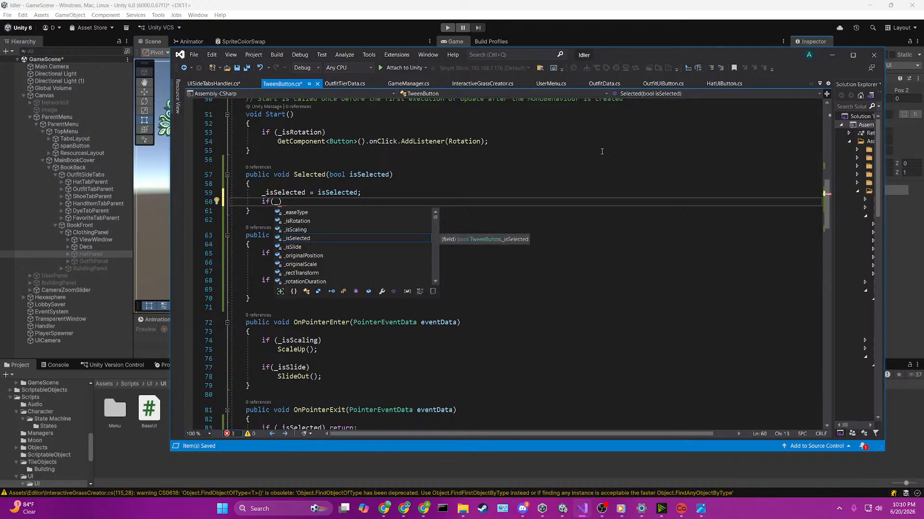
key(Tab)
text())
key(Return)
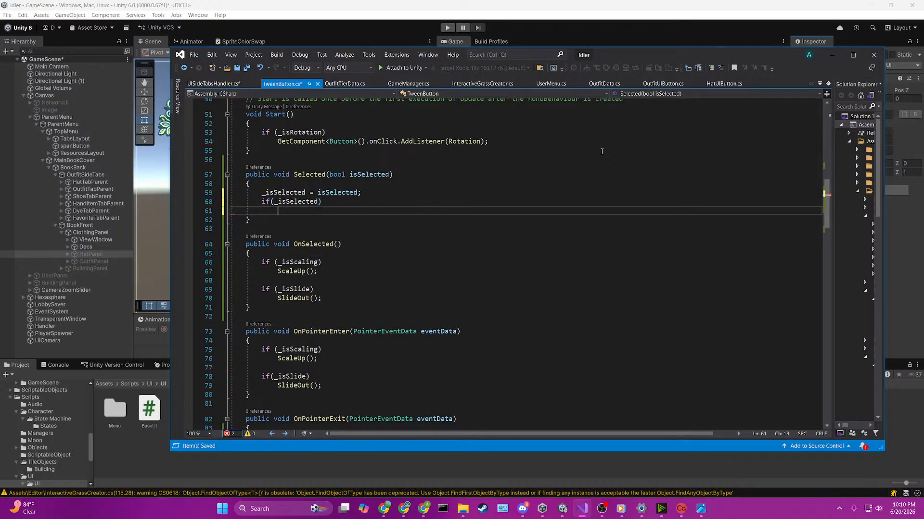
text(onse)
key(Tab)
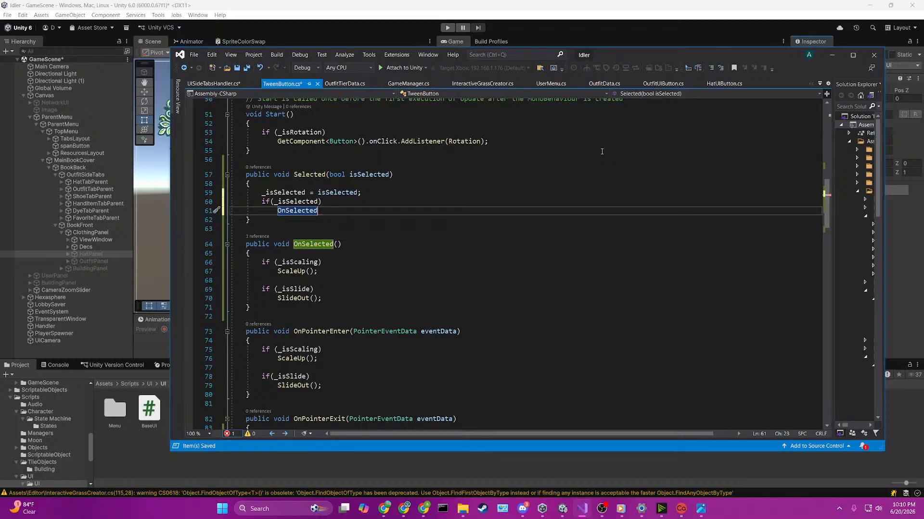
text(();)
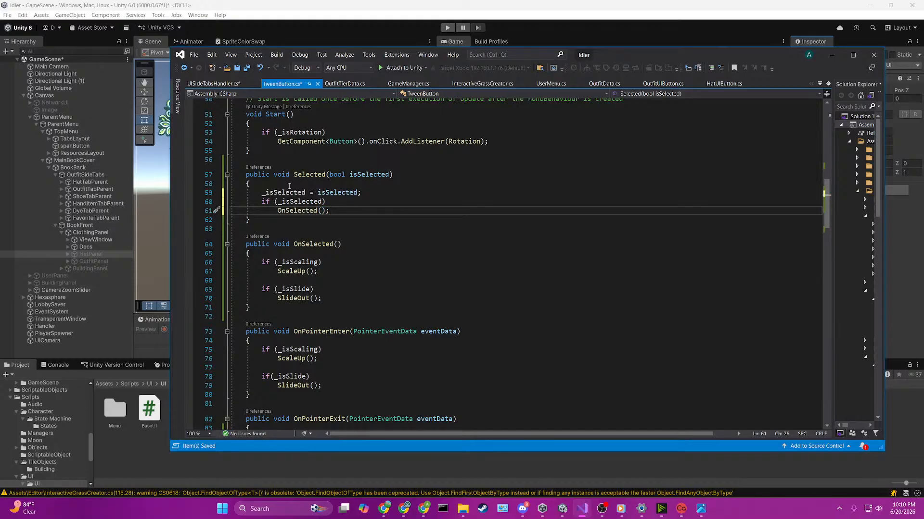
click(317, 185)
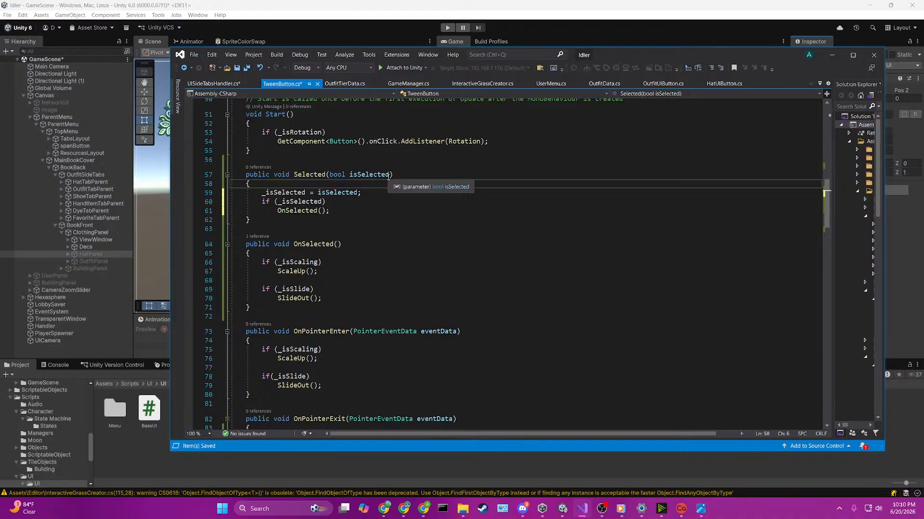
key(Return)
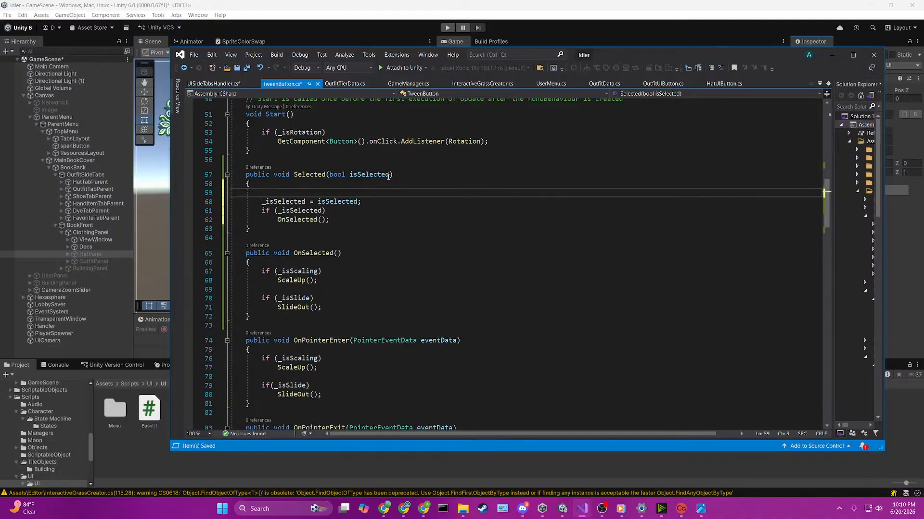
text(bool tempSelect = isSelected;)
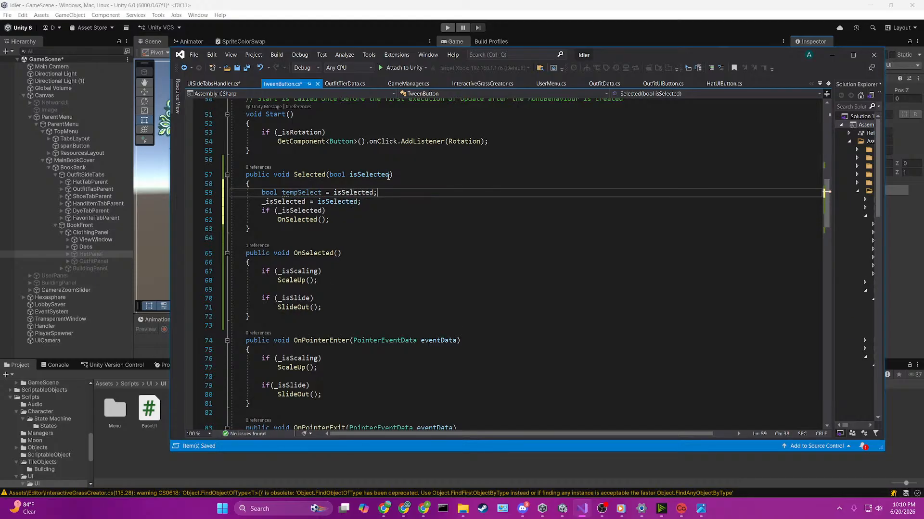
key(ctrl+s)
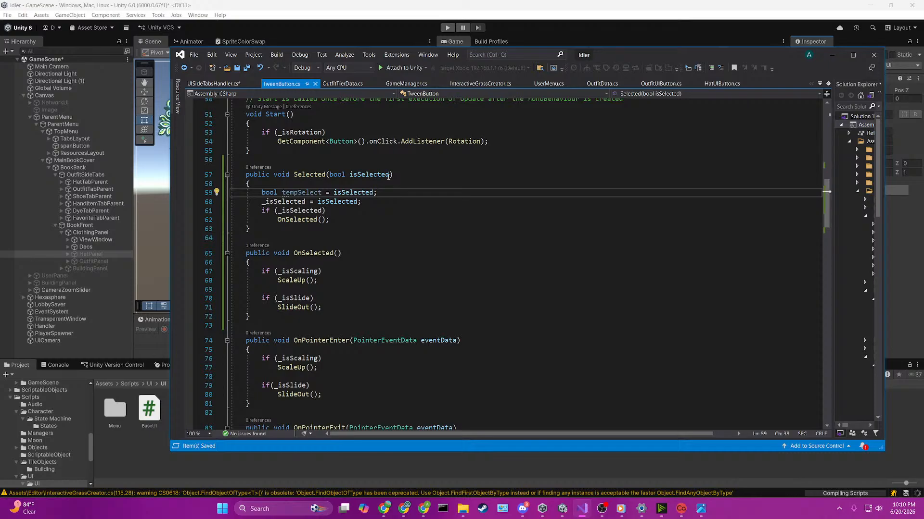
key(ctrl+BackSpace)
key(ctrl+BackSpace)
key(ctrl+BackSpace)
key(ctrl+BackSpace)
key(ctrl+BackSpace)
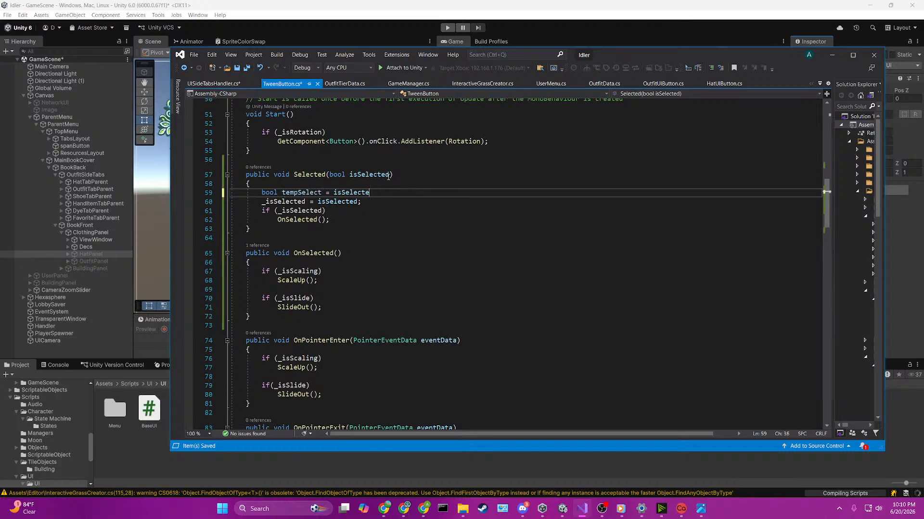
key(BackSpace)
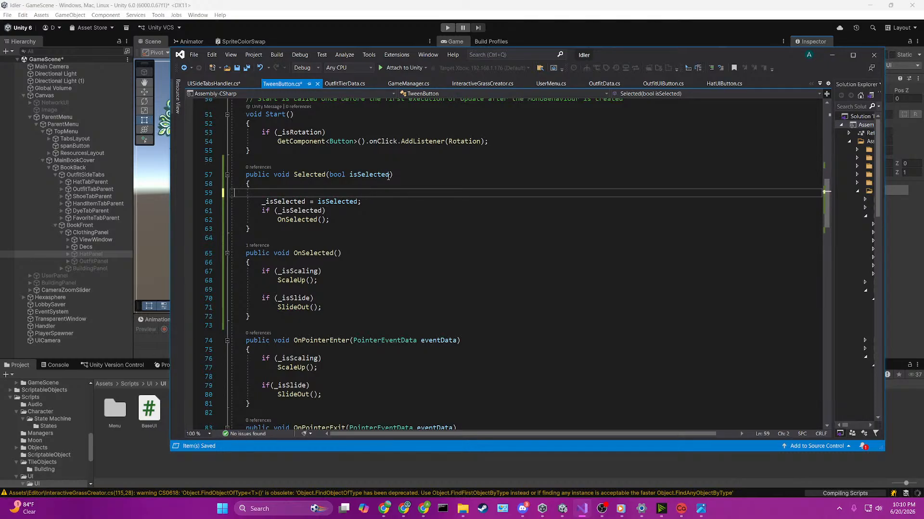
Step: Add an if(_isSelected != isSelected) check with an empty braced block above the field assignment in the Selected method
text(if)
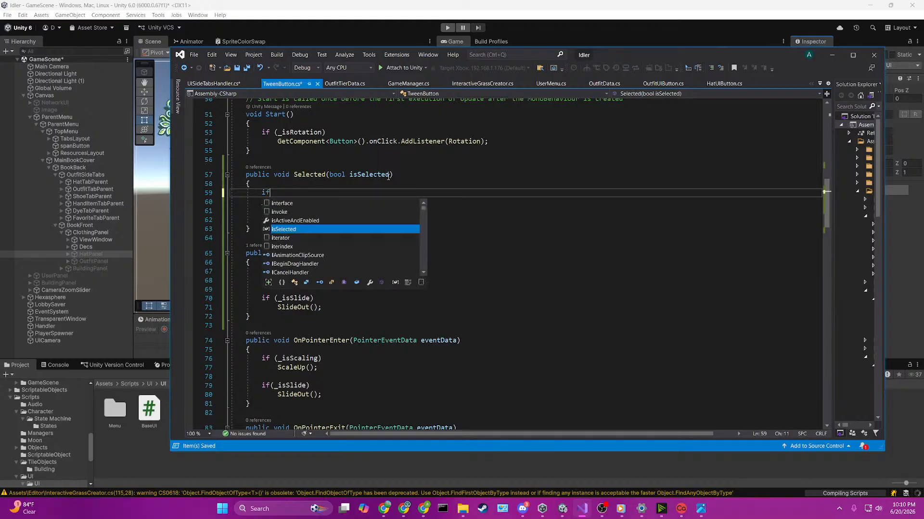
text((_isSelected != )
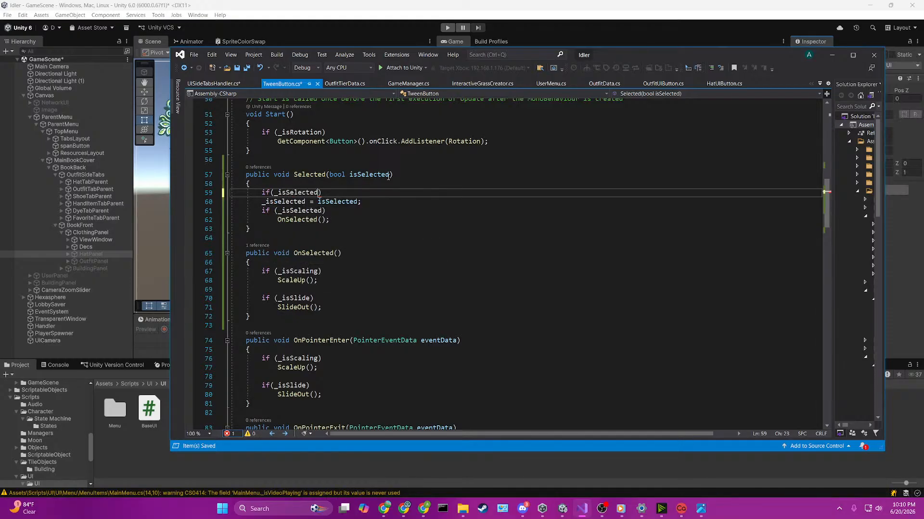
text(isSelected)
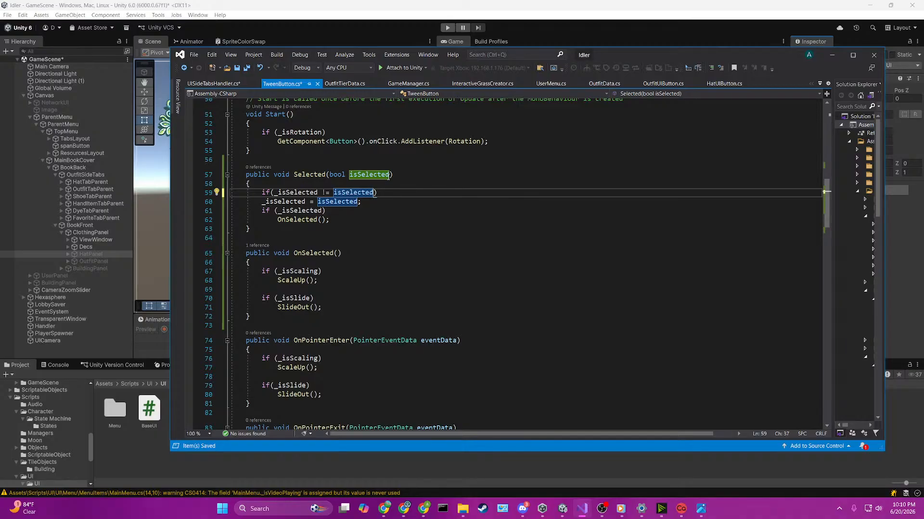
key(Return)
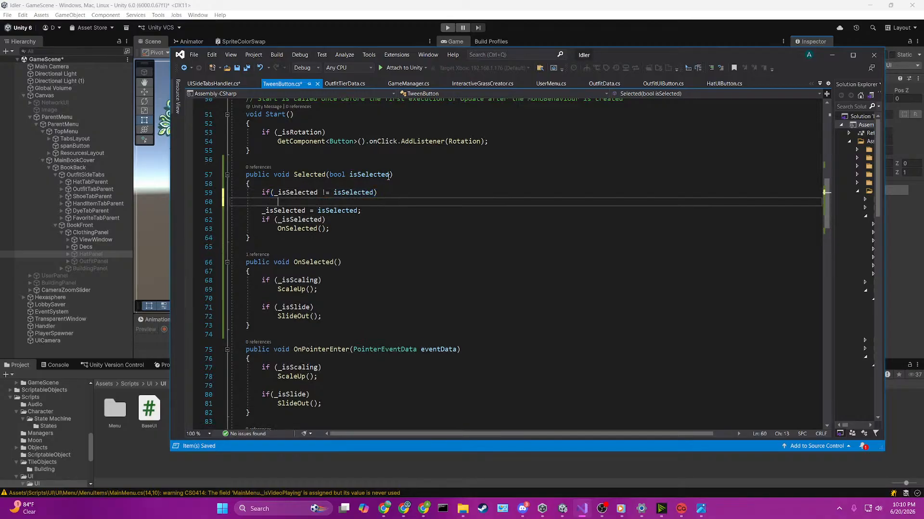
text({)
key(Return)
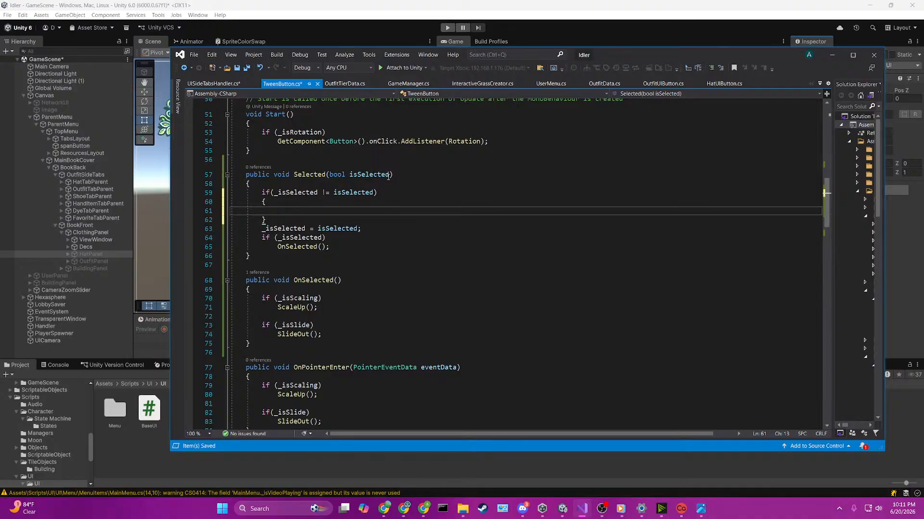
Step: Start a nested if check inside the new block with _isSelected as its condition
text(if(ShowOdinSerializedPropertiesInInspectorAttribute)
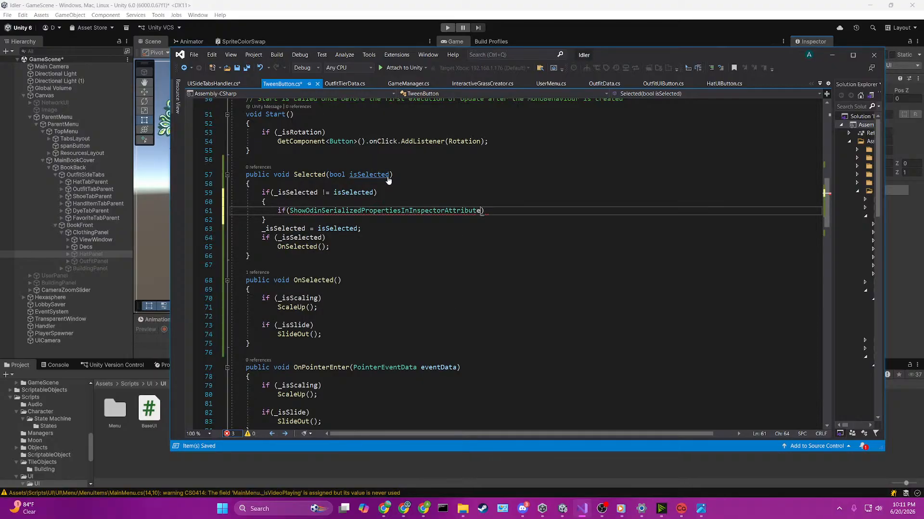
key(ctrl+BackSpace)
text(se)
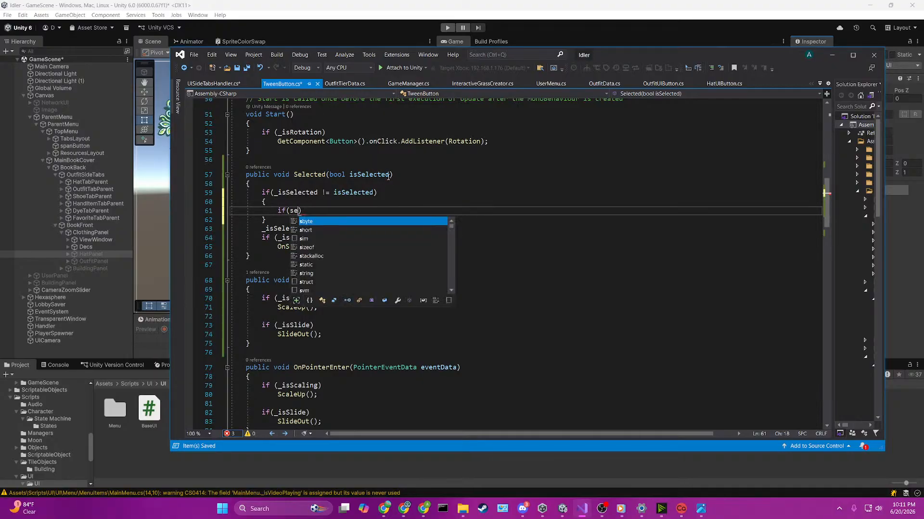
text(lectable)
key(BackSpace)
key(BackSpace)
key(BackSpace)
key(BackSpace)
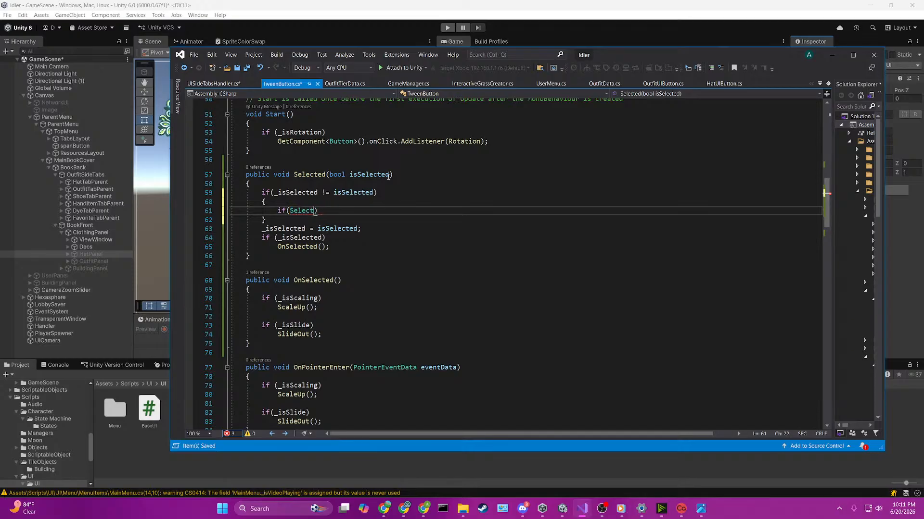
key(BackSpace)
key(BackSpace)
key(BackSpace)
key(BackSpace)
key(BackSpace)
key(BackSpace)
text(iss)
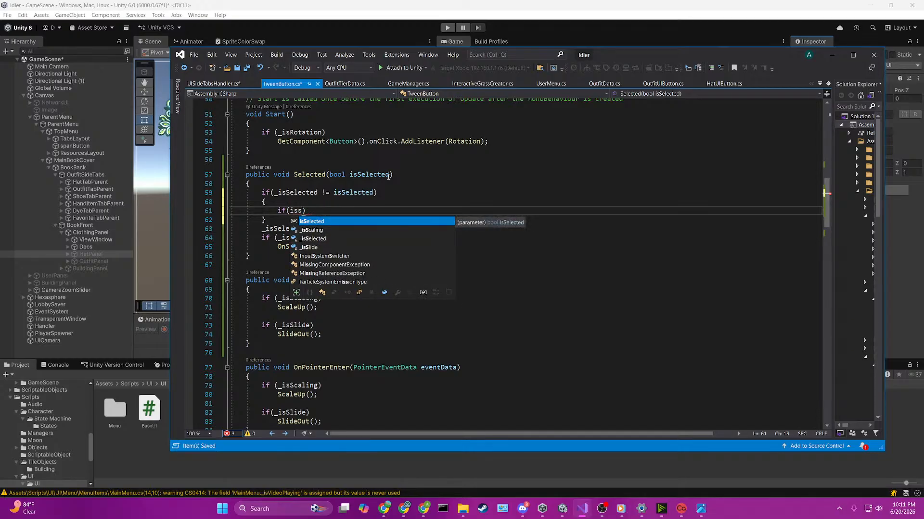
key(Down)
key(Down)
key(Tab)
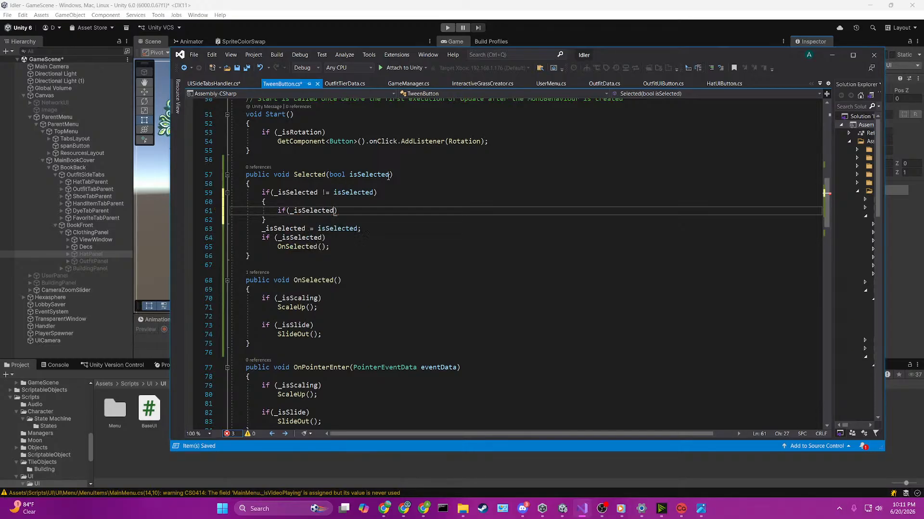
Step: Make the nested _isSelected check call OnSelected(), followed by an else branch without a statement
key(End)
key(Return)
text(OnSelected();)
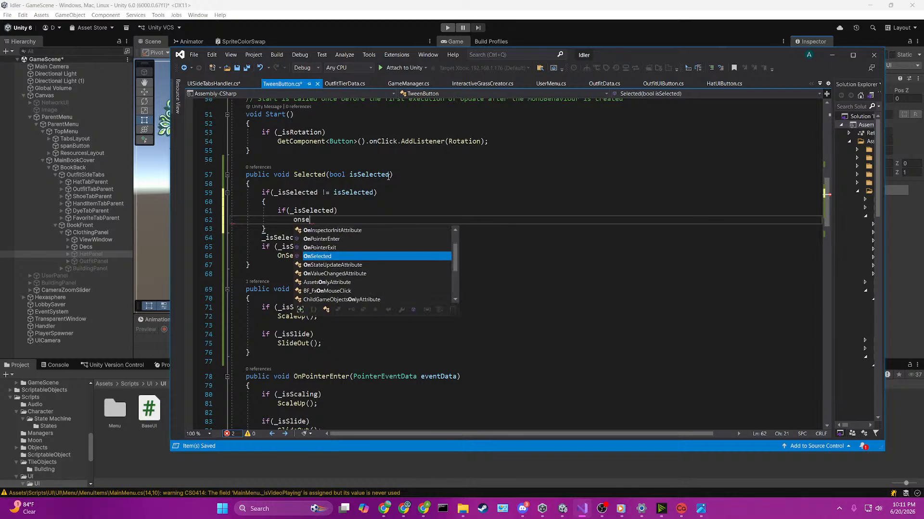
key(Return)
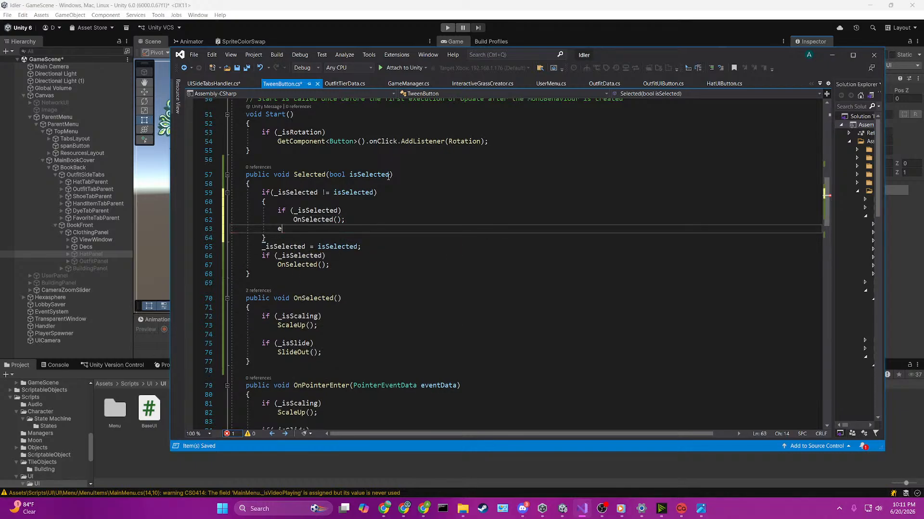
text(else)
key(Return)
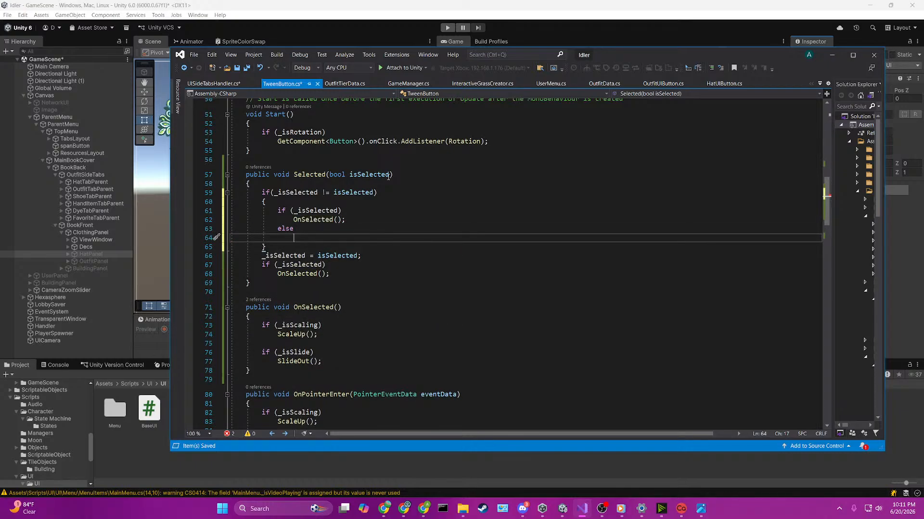
Step: Begin a new method declaration below OnSelected, and remove the public modifier from OnSelected
click(313, 369)
key(Return)
key(Return)
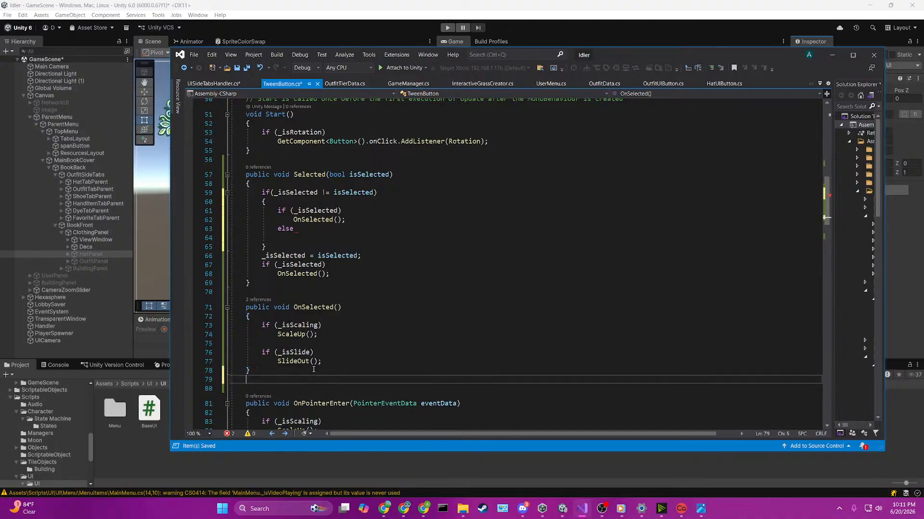
text(v)
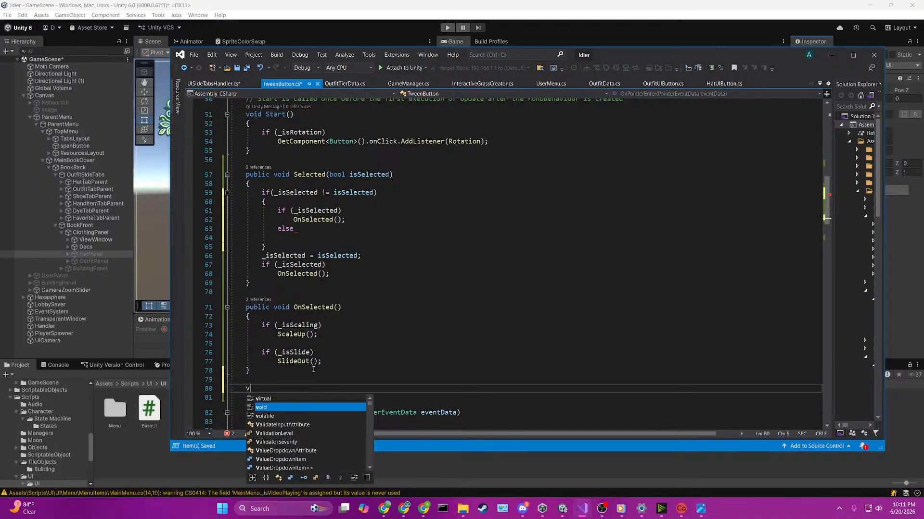
click(253, 310)
double_click(254, 310)
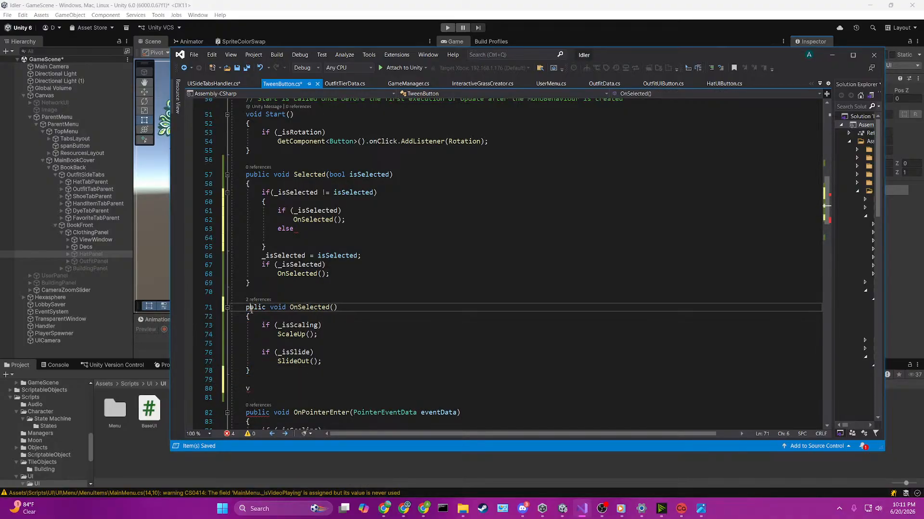
key(Delete)
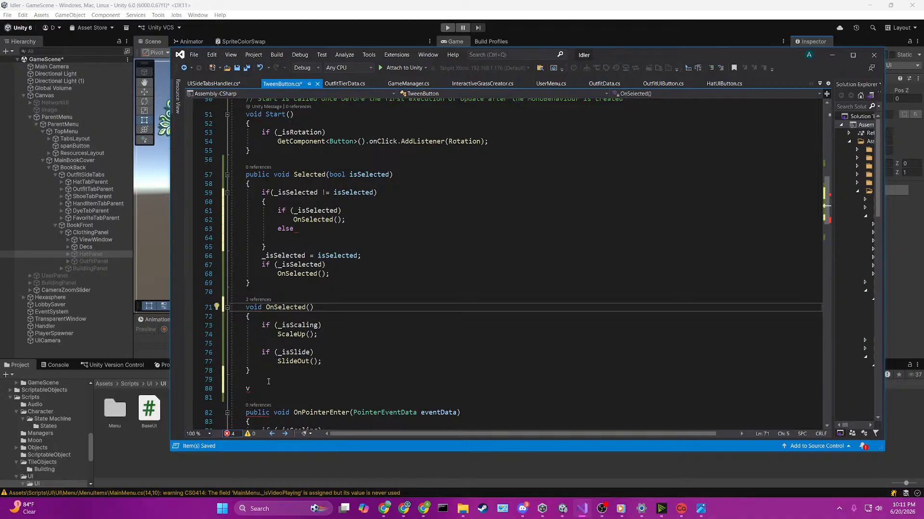
Step: Complete the declaration below OnSelected as an empty void OnUnSelect() method
click(274, 388)
text(oid on)
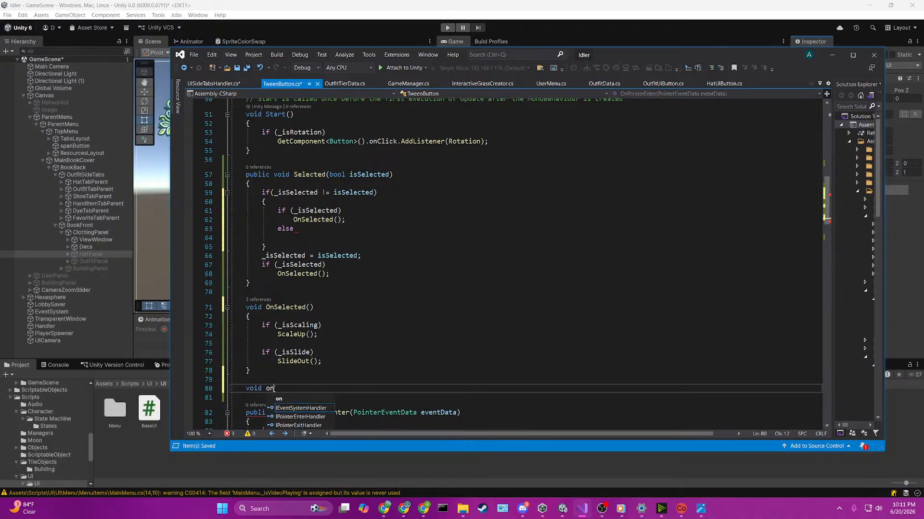
key(BackSpace)
key(BackSpace)
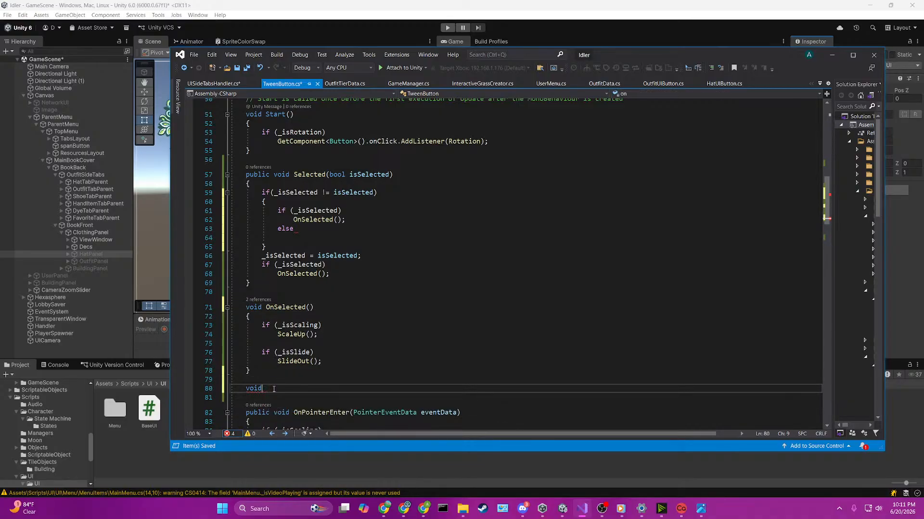
text(OnUnSelect())
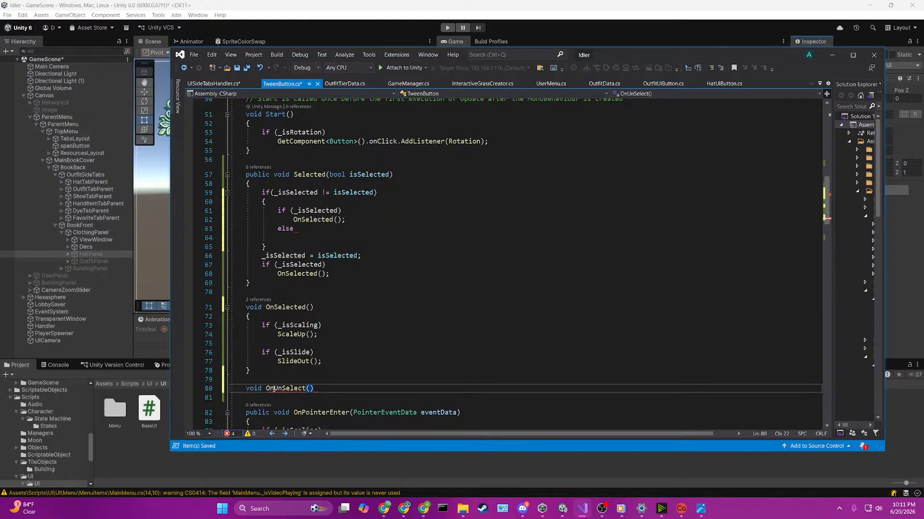
key(Return)
text({)
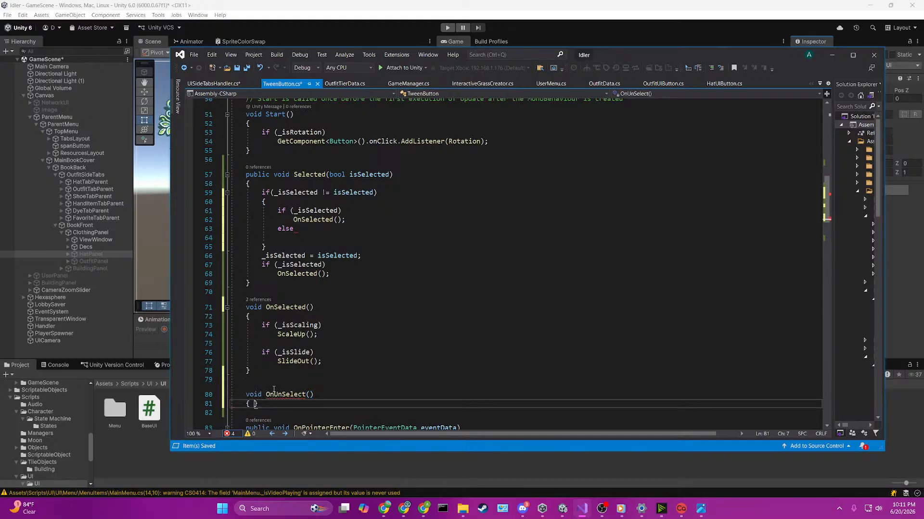
key(Return)
scroll(326, 374, down, 3)
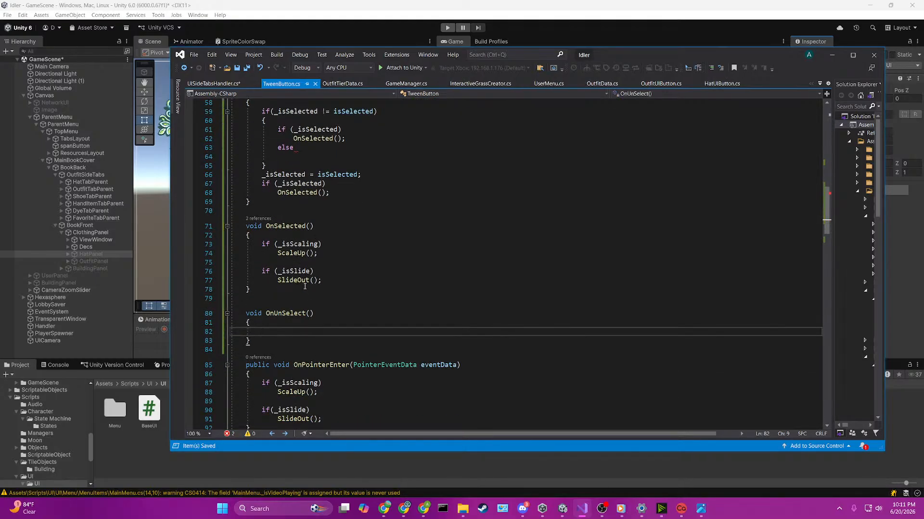
Step: Call OnUnSelect() in the else branch of the nested check in Selected
scroll(303, 269, up, 3)
click(318, 234)
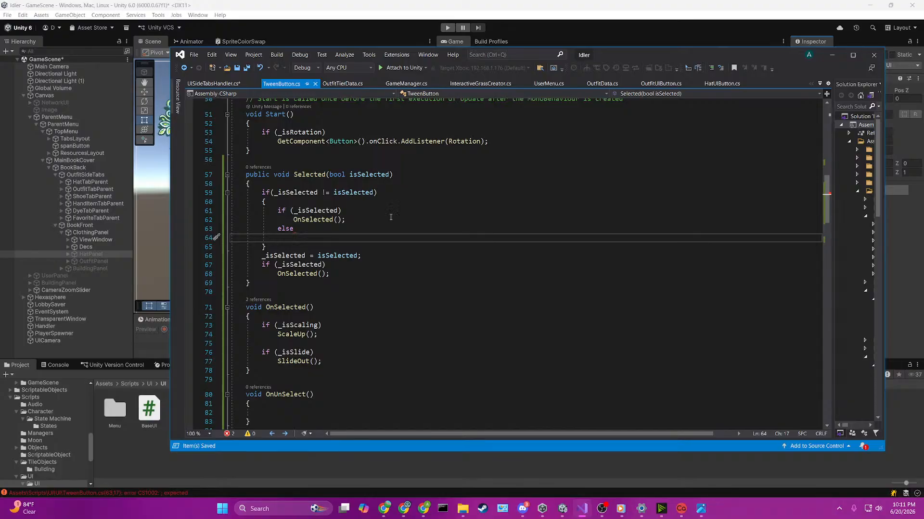
text(OnUnSelect)
text(())
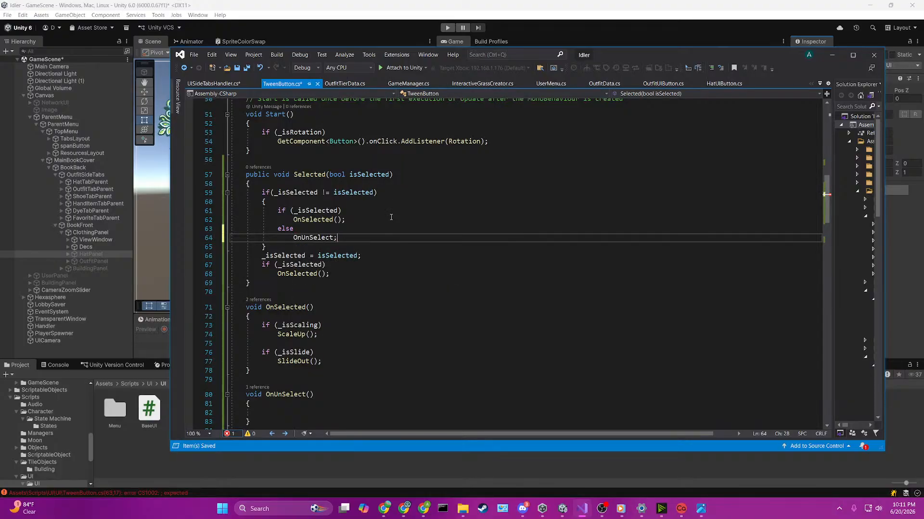
text(;)
Step: Delete the redundant if (_isSelected) check with its OnSelected() call below the field assignment in Selected, and save the script
drag(366, 255, 204, 258)
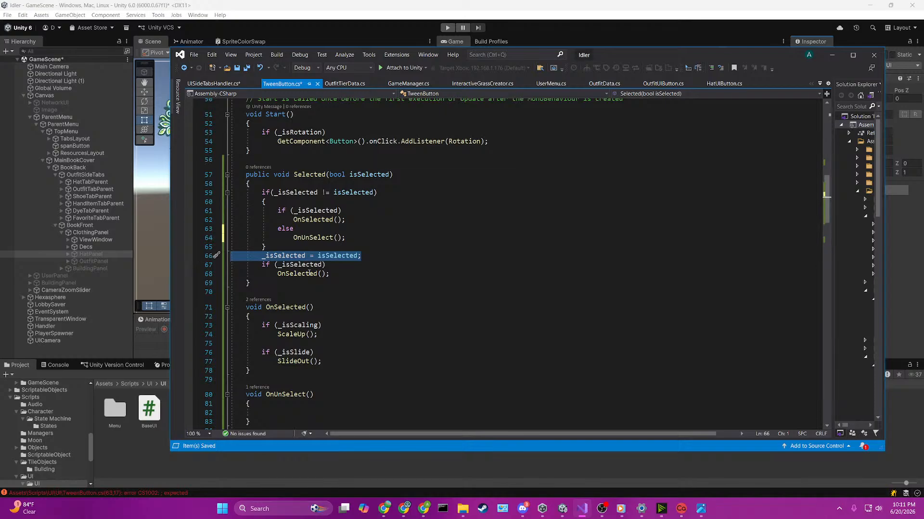
drag(354, 273, 230, 264)
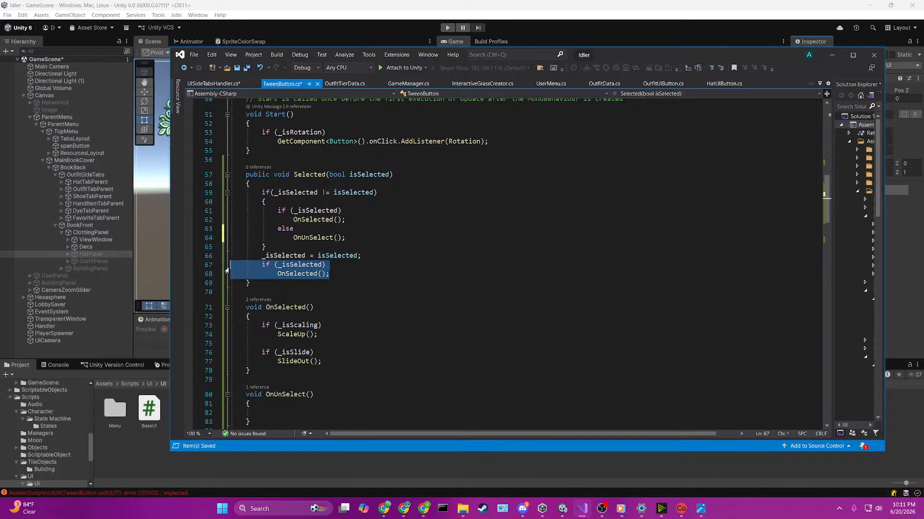
key(BackSpace)
key(BackSpace)
key(ctrl+s)
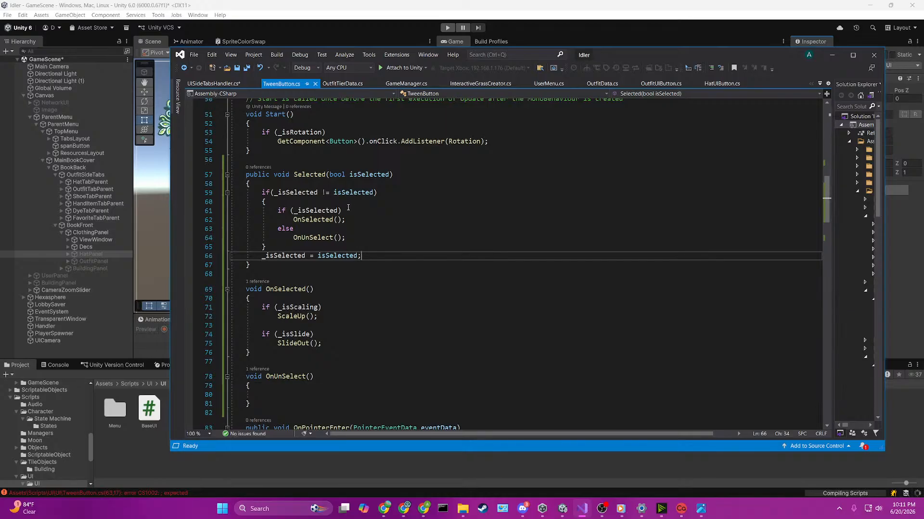
Step: Begin an if statement that tests _isSelected on a new line at the start of the Selected method
click(307, 186)
key(Return)
key(Return)
key(Up)
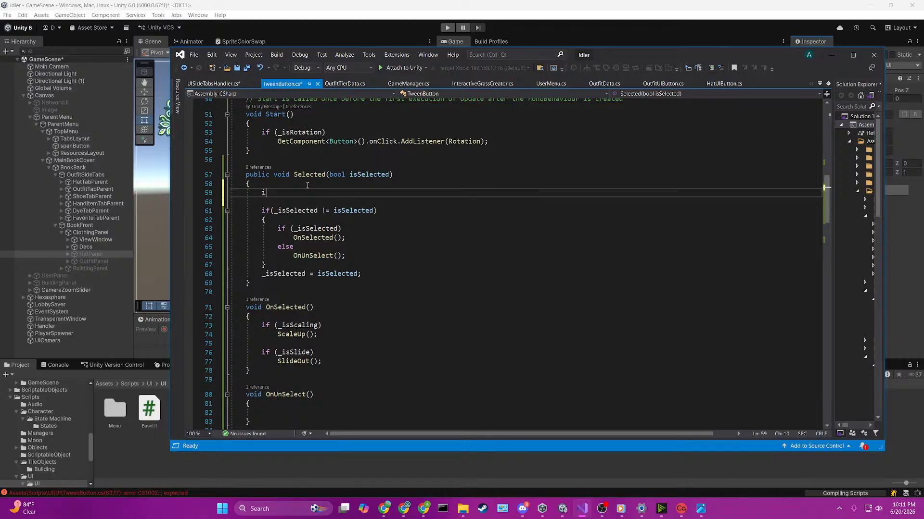
text(if(sel)
key(BackSpace)
key(BackSpace)
key(BackSpace)
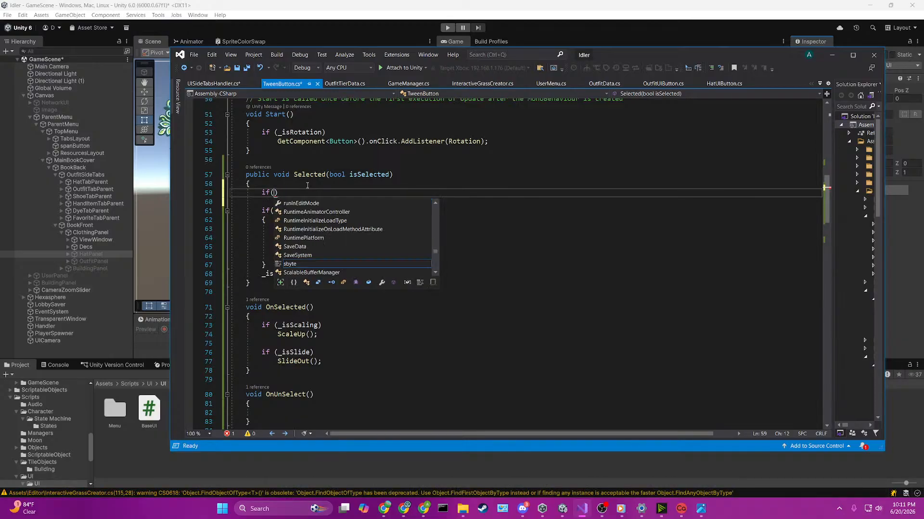
text(isse)
key(Down)
key(Tab)
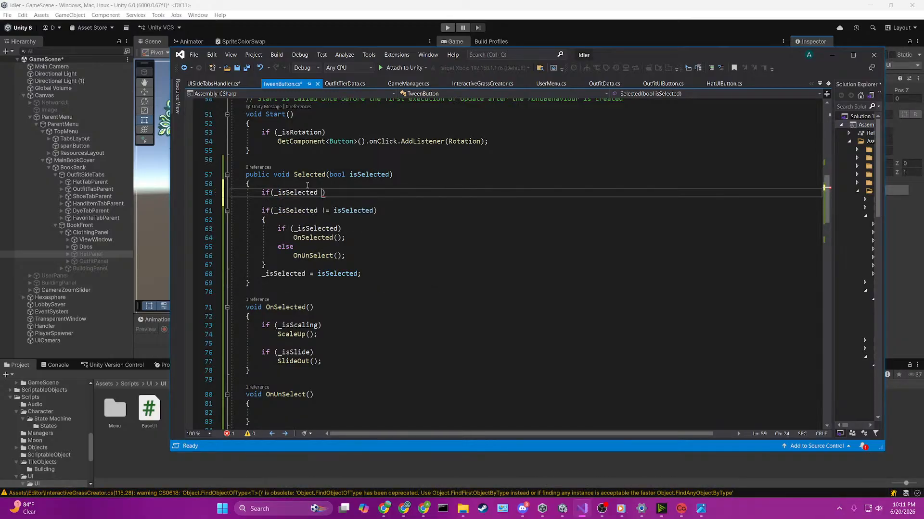
Step: Complete the new condition as _isSelected == isSelected with a return; on the same line, and save the script
text(== iss)
key(Tab)
text())
key(Return)
key(BackSpace)
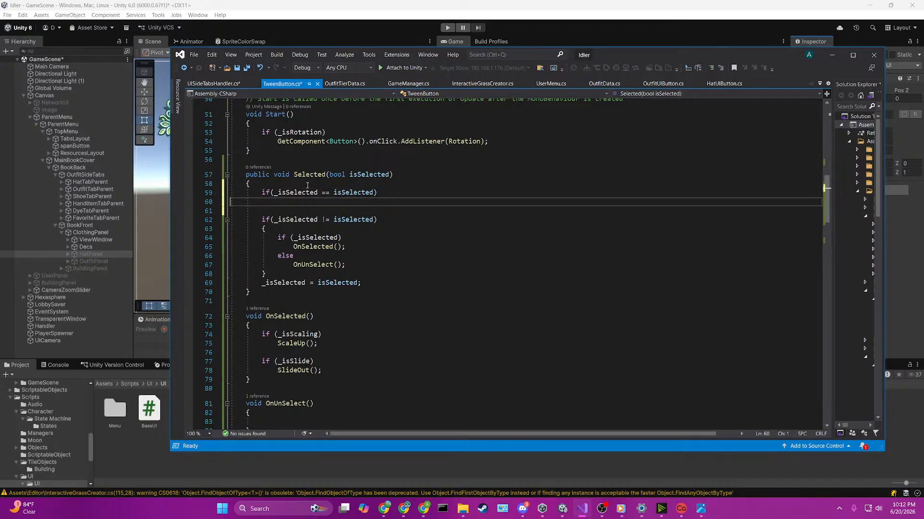
key(BackSpace)
text(return;)
key(ctrl+s)
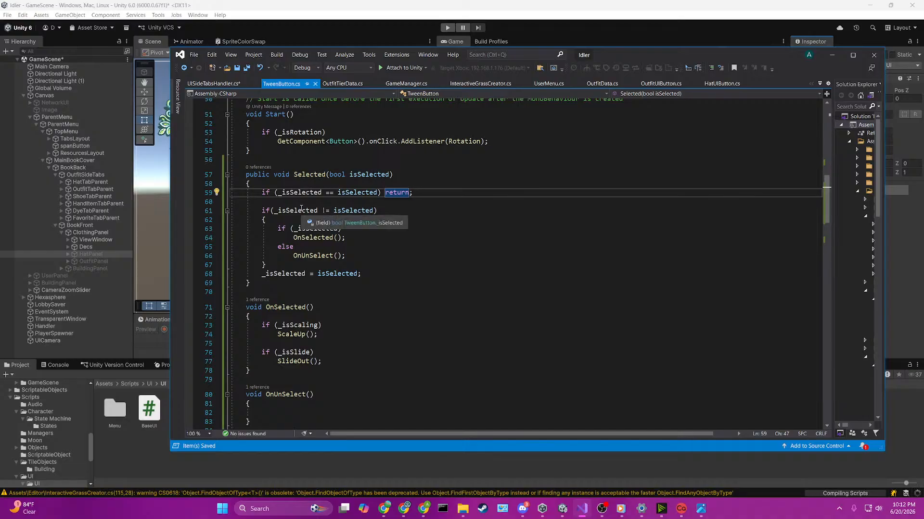
Step: Remove the wrapping if(_isSelected != isSelected) block in Selected, keeping its inner if/else un-indented with a blank line below it
drag(266, 265, 183, 269)
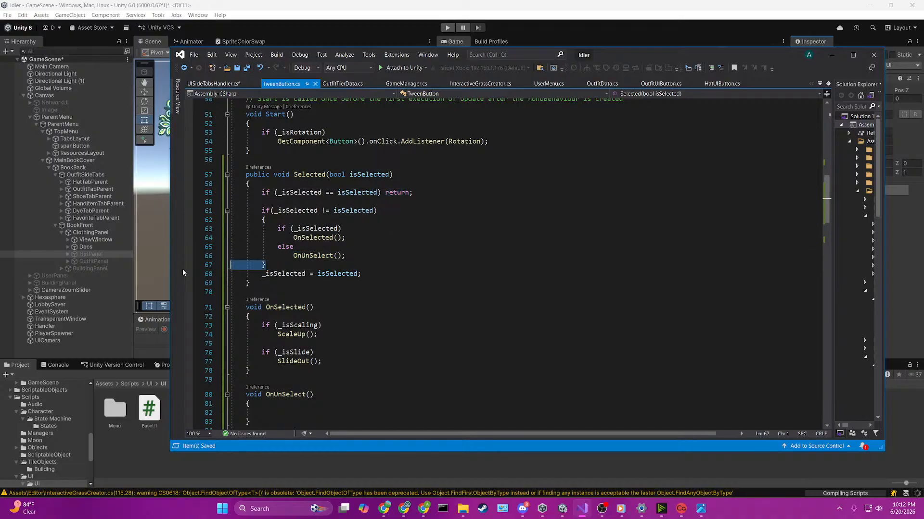
key(BackSpace)
key(BackSpace)
drag(281, 223, 419, 238)
key(BackSpace)
key(shift+Tab)
click(360, 235)
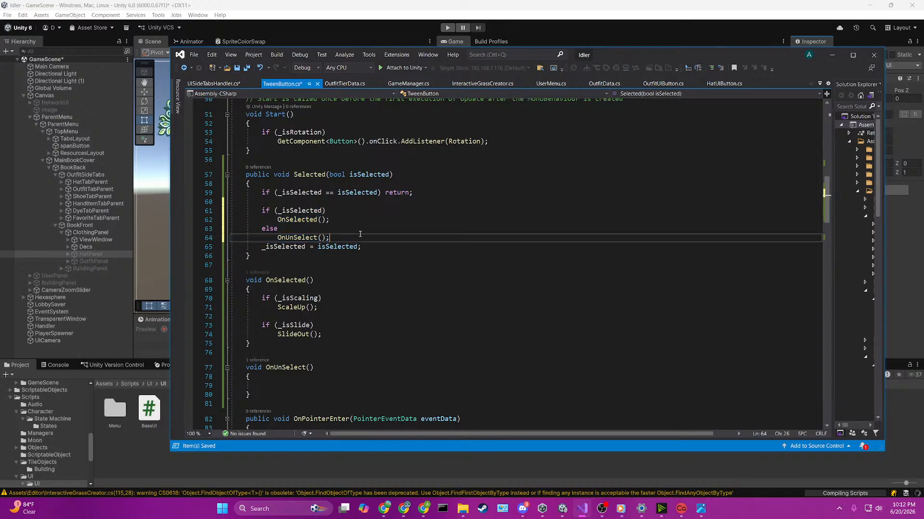
key(Return)
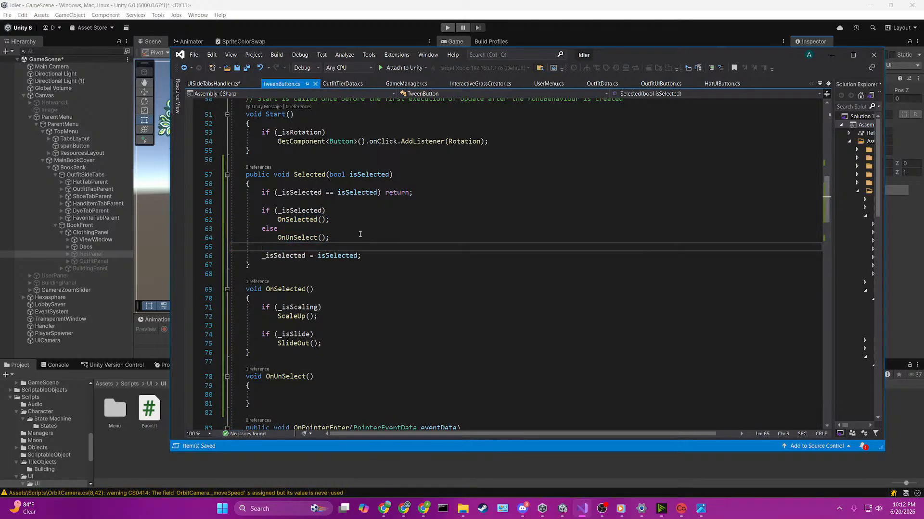
Step: Move the _isSelected = isSelected; assignment up to directly below the early-return check in Selected
scroll(355, 252, down, 2)
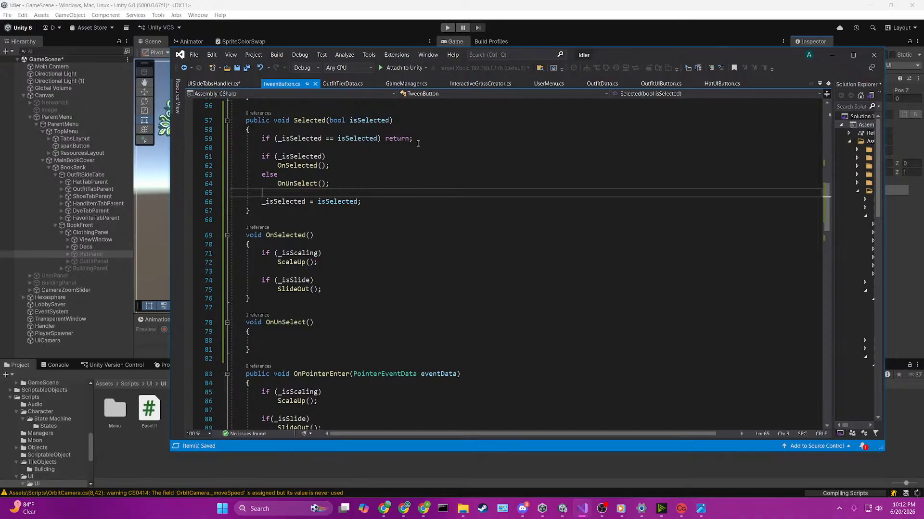
click(418, 143)
click(259, 203)
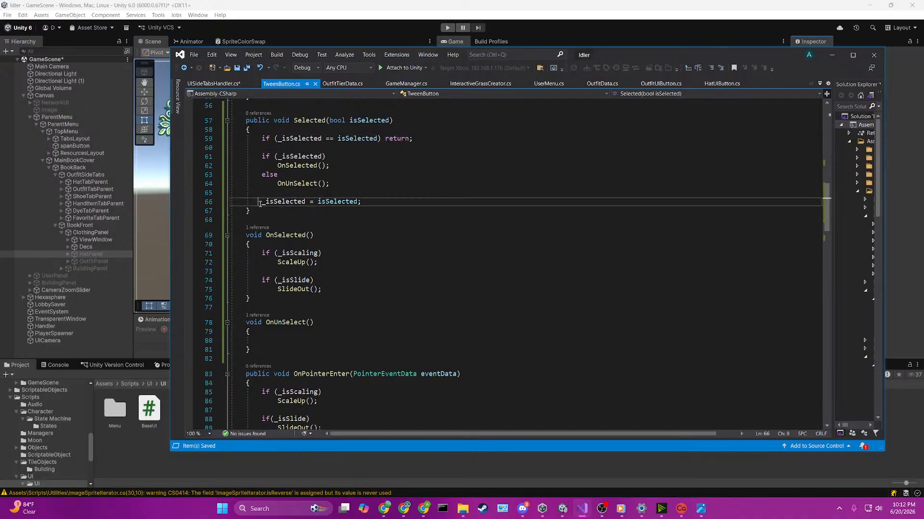
key(alt+Up)
key(alt+Up)
key(alt+Up)
key(alt+Up)
key(alt+Up)
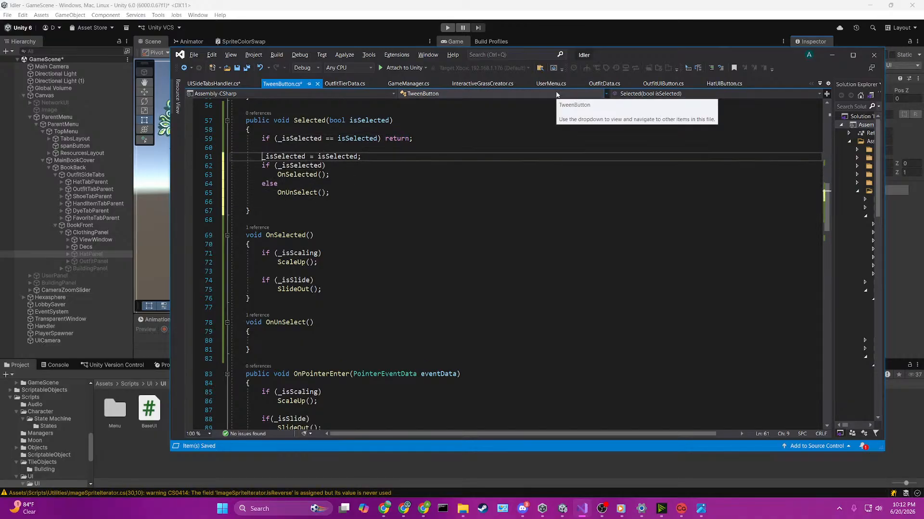
Step: Delete the empty line below the OnUnSelect() call at the end of Selected and save the script
key(Down)
key(Down)
key(Down)
key(Down)
key(Down)
key(End)
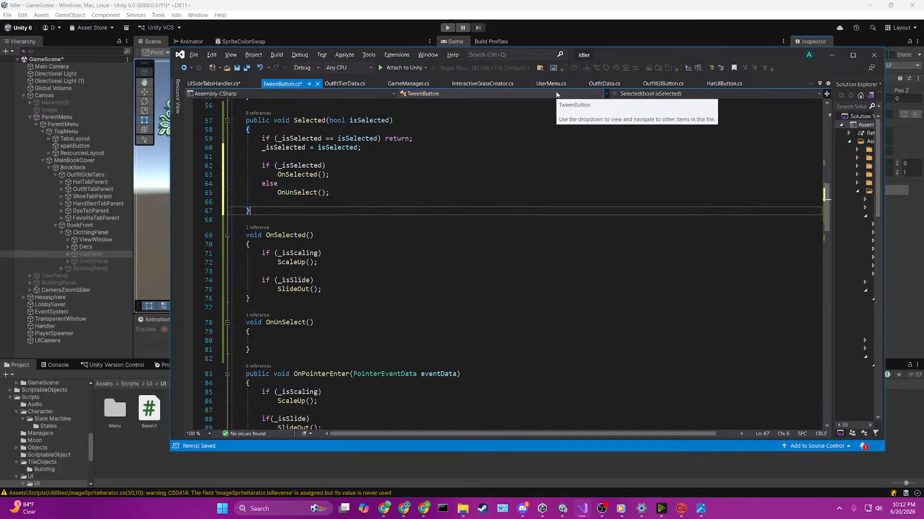
key(Delete)
key(ctrl+s)
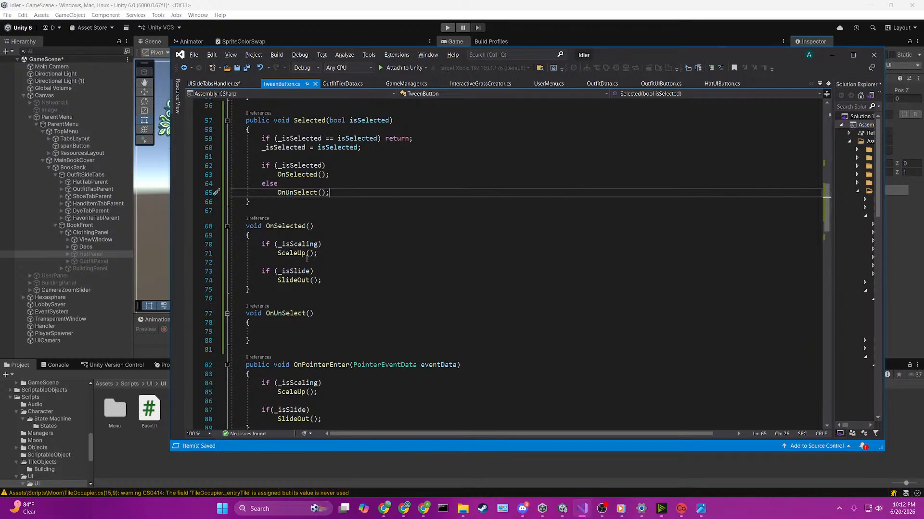
Step: Copy the ScaleDown(); and SlideBack(); calls from OnPointerExit into the empty body of OnUnSelect, and save the script
scroll(307, 258, down, 4)
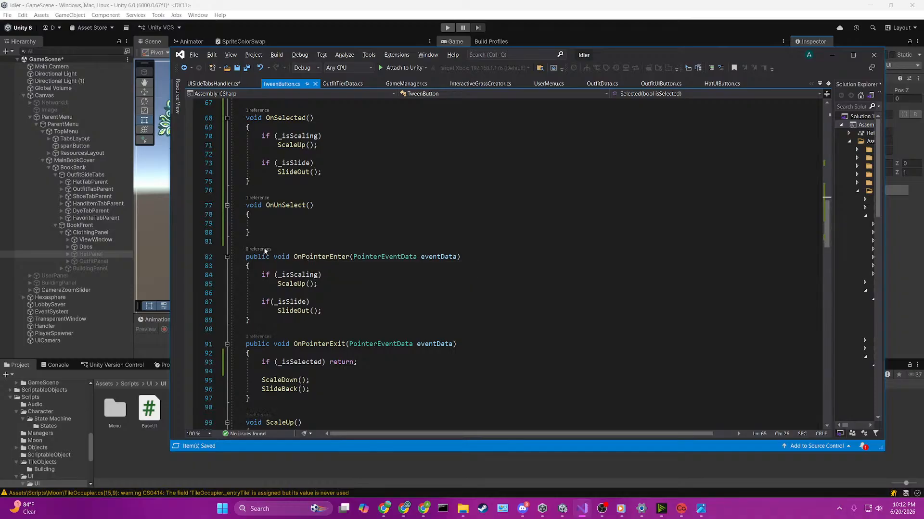
drag(257, 381, 310, 390)
key(ctrl+c)
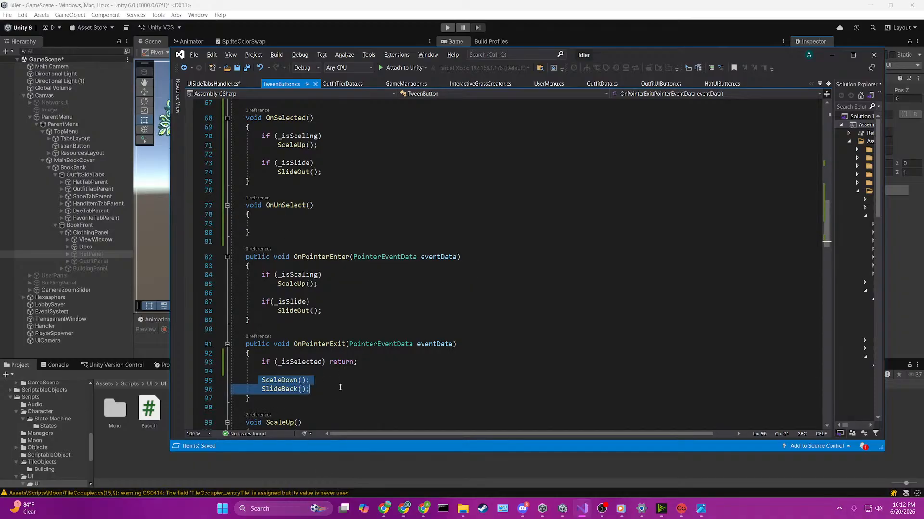
click(298, 228)
key(ctrl+v)
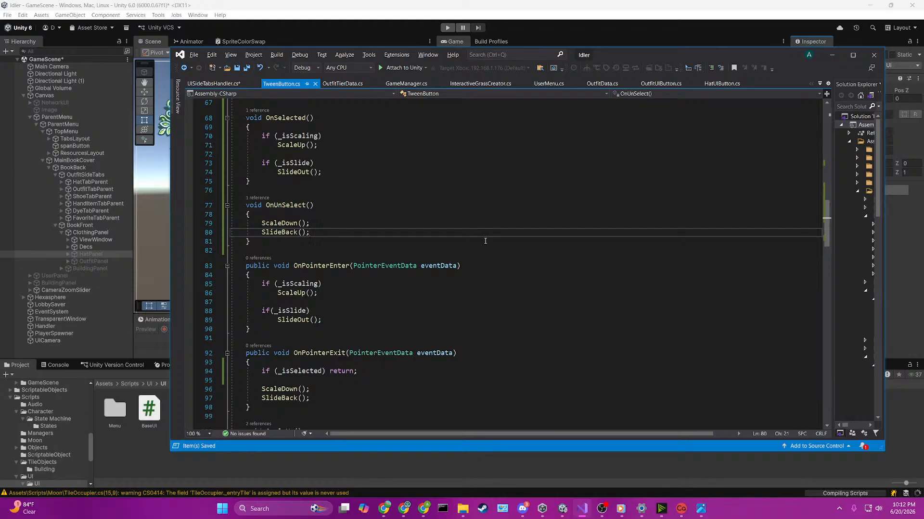
Step: Switch to the UISideTabsHandler.cs script and go to the definition of the DisableAllPanels method called in EnablePanel
scroll(486, 241, up, 2)
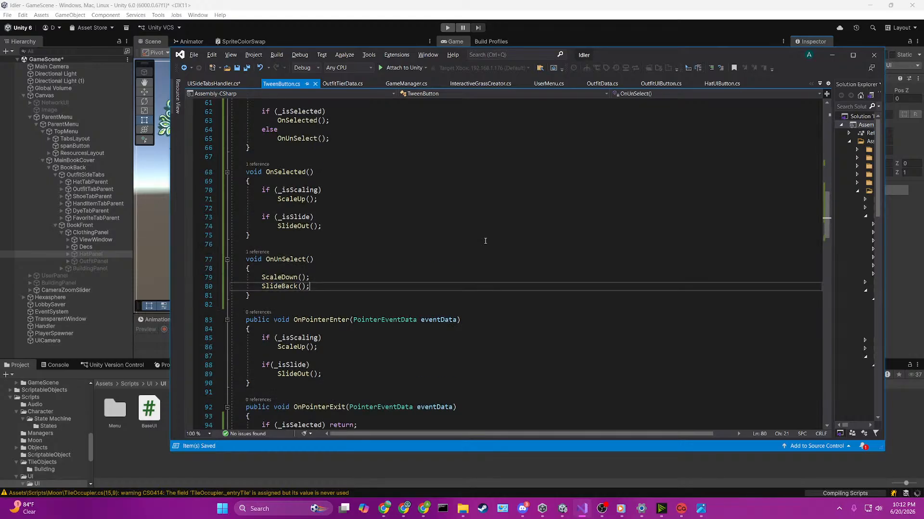
key(ctrl+Tab)
click(467, 240)
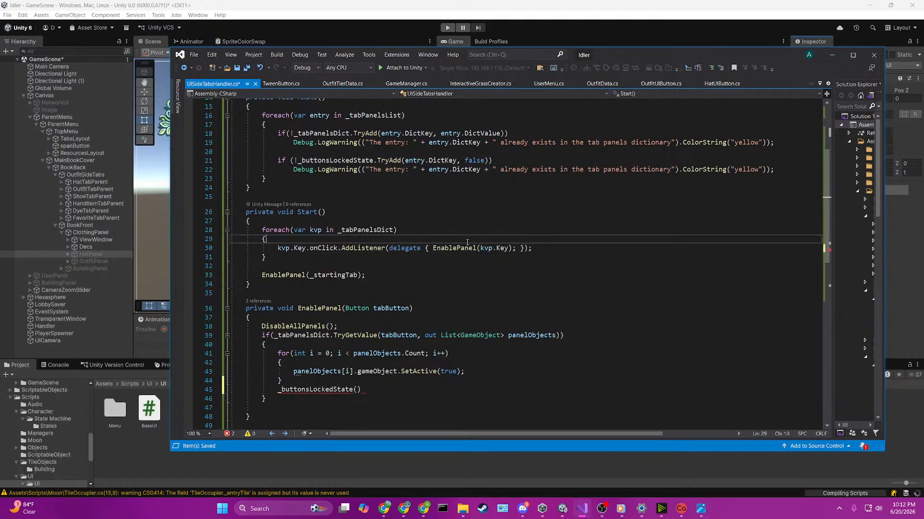
scroll(467, 242, down, 2)
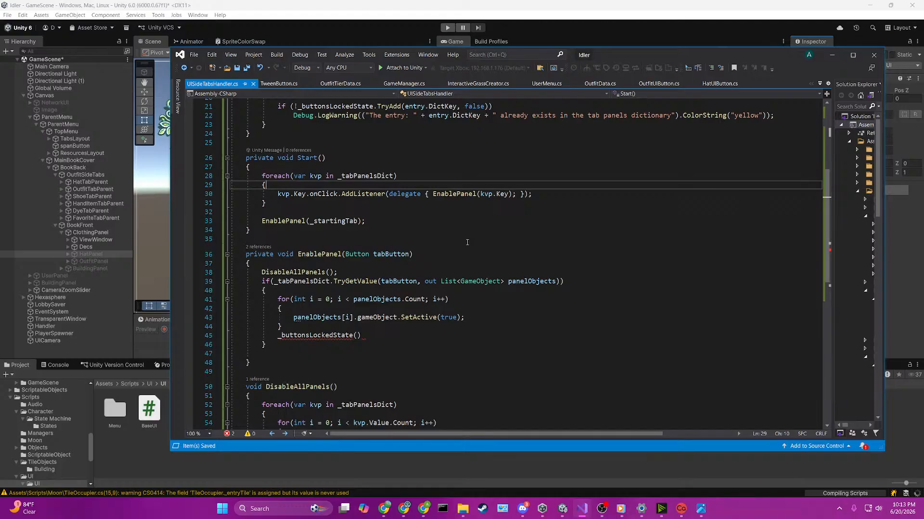
click(332, 272)
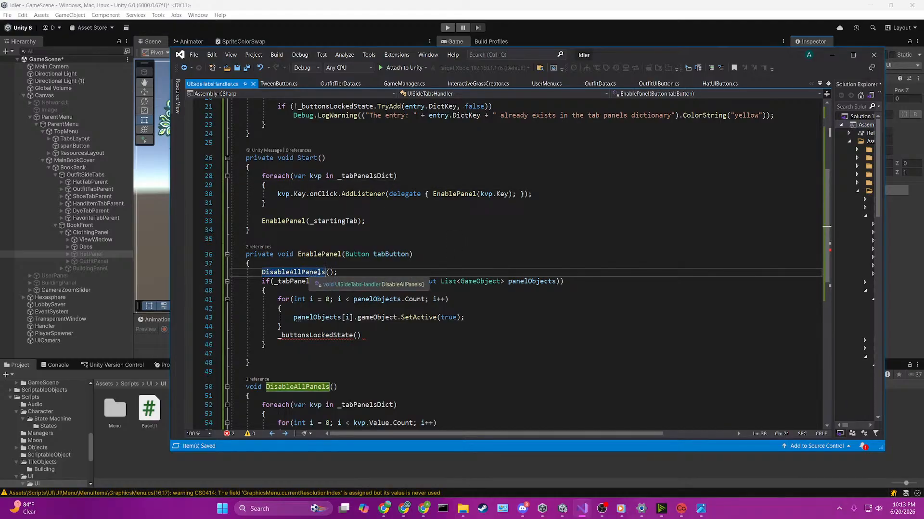
key(F12)
click(345, 274)
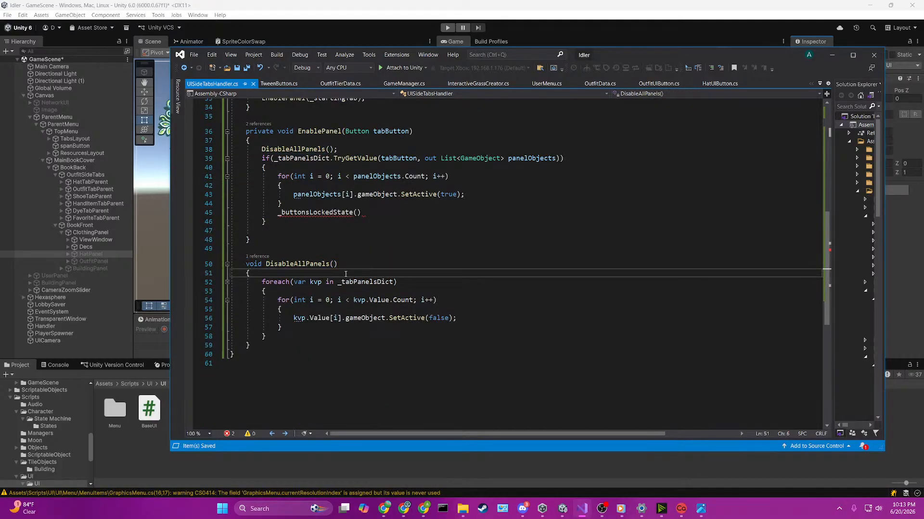
key(Return)
key(Return)
key(Up)
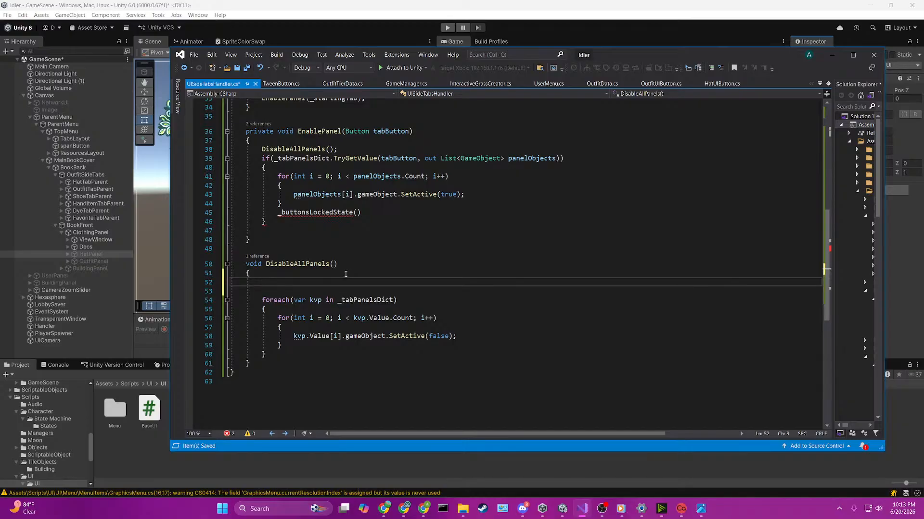
key(BackSpace)
key(BackSpace)
key(Delete)
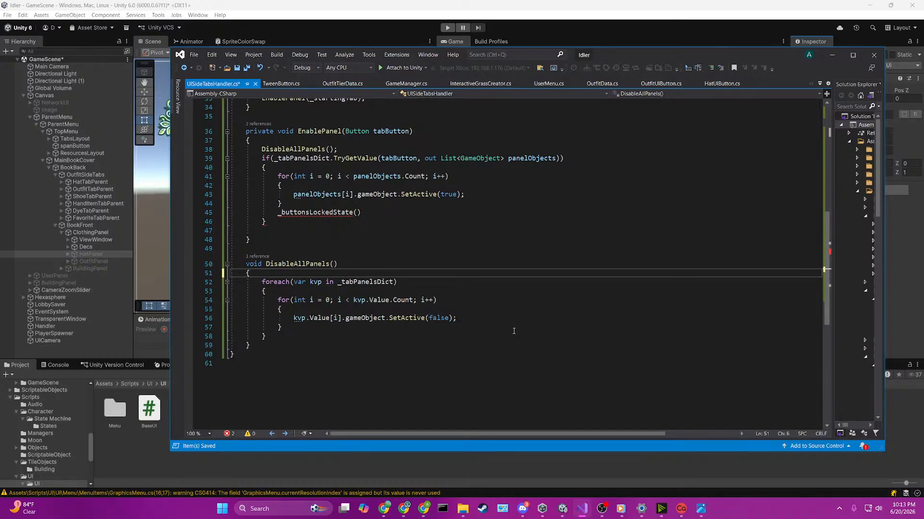
Step: Begin a kvp.Key.GetComponent<TweenButton> statement above the for loop inside the foreach of DisableAllPanels
click(495, 307)
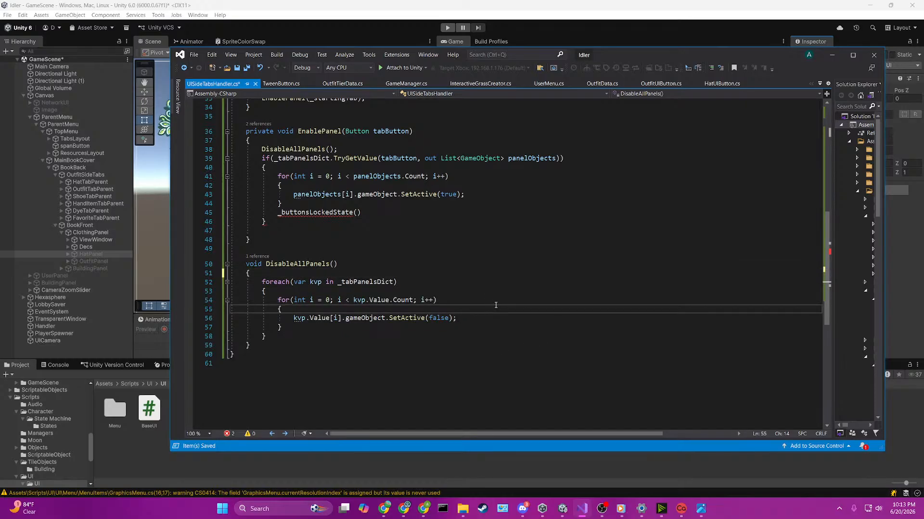
key(Up)
key(Up)
key(Return)
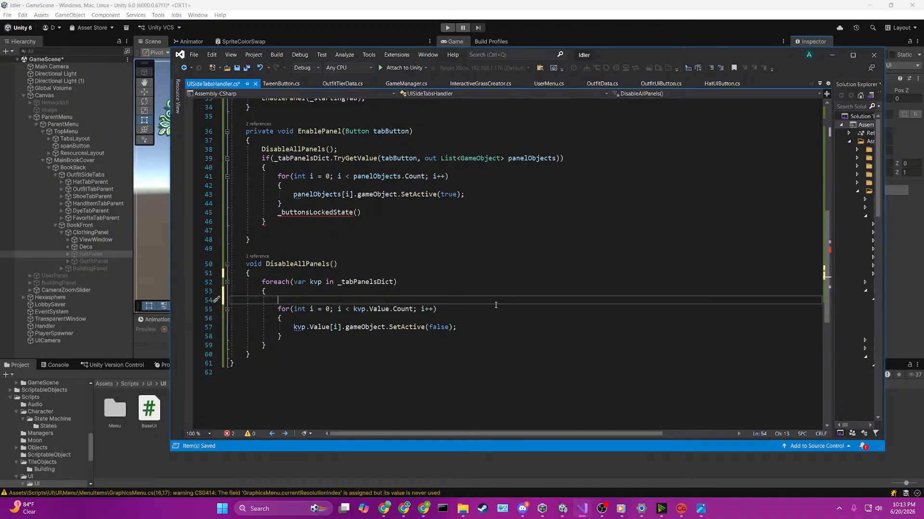
key(Return)
key(Up)
text(kvp.Key.)
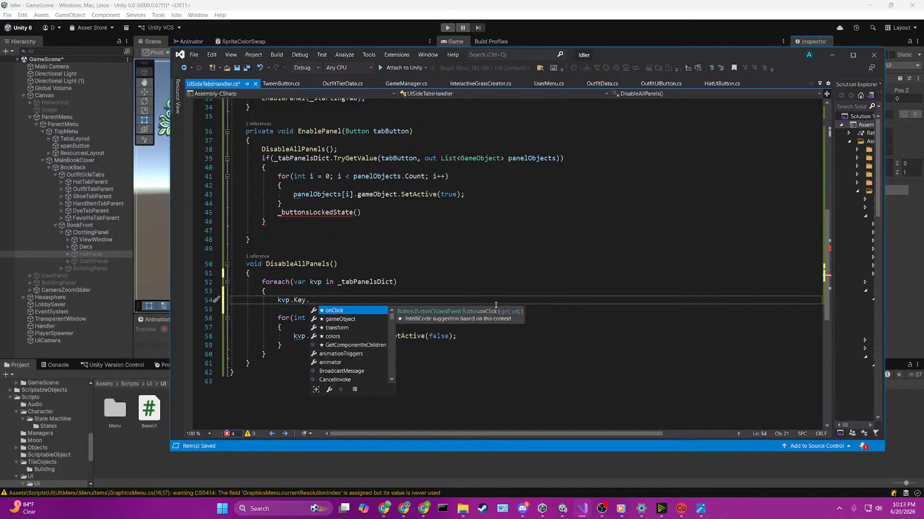
text(getcom)
key(Down)
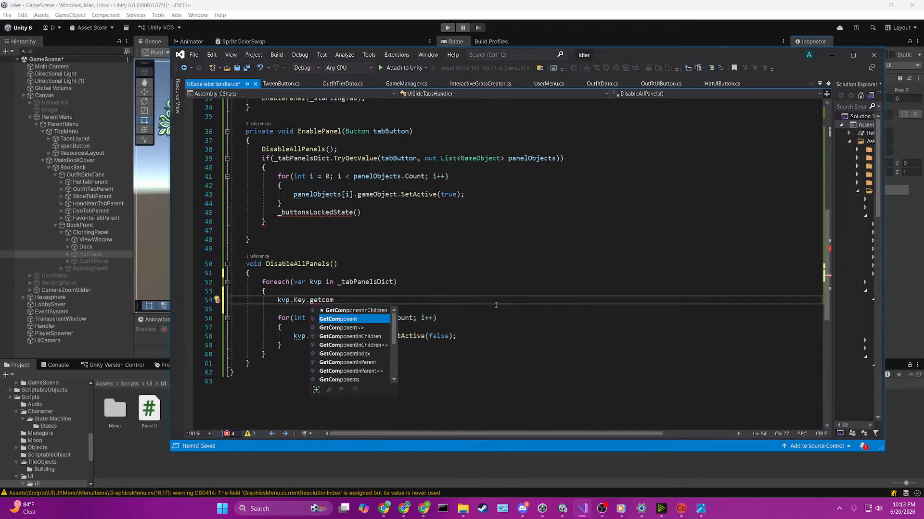
text(<)
text(TweenButton>)
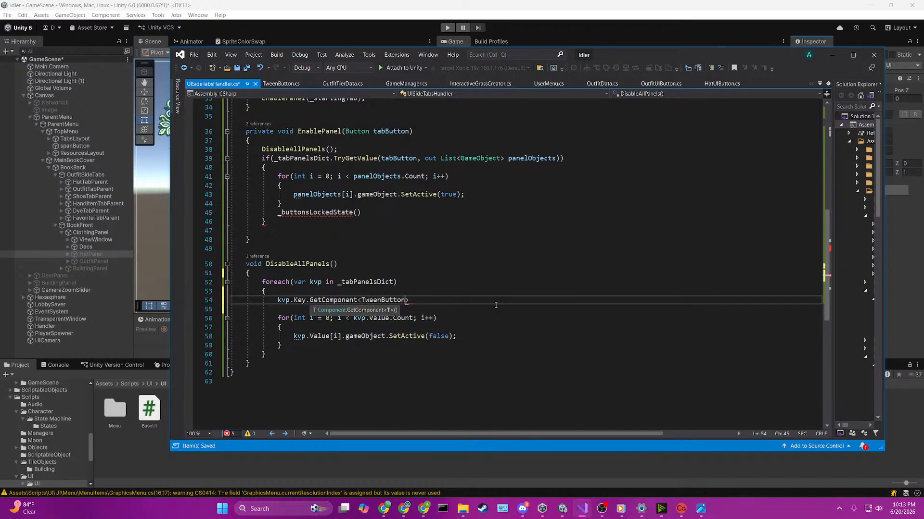
key(Right)
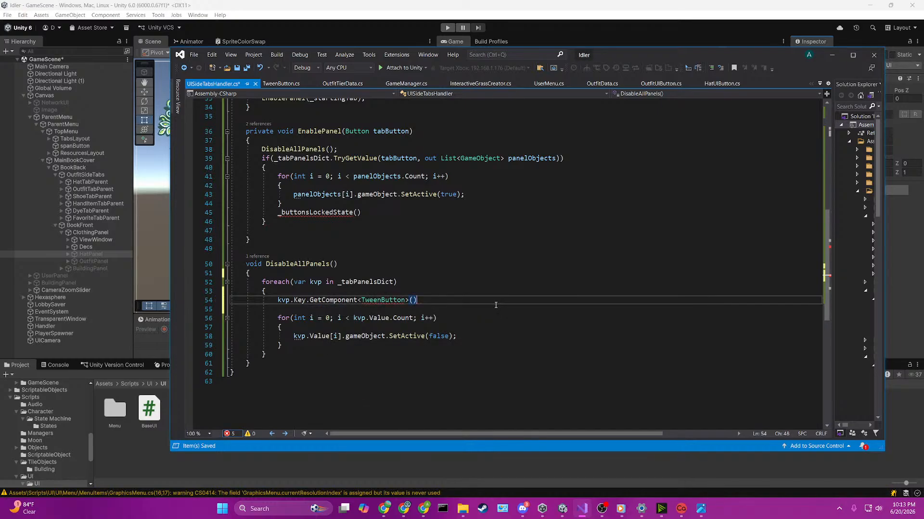
Step: Complete the GetComponent<TweenButton>() statement with a .Selected(false); call and save the script
text(().un)
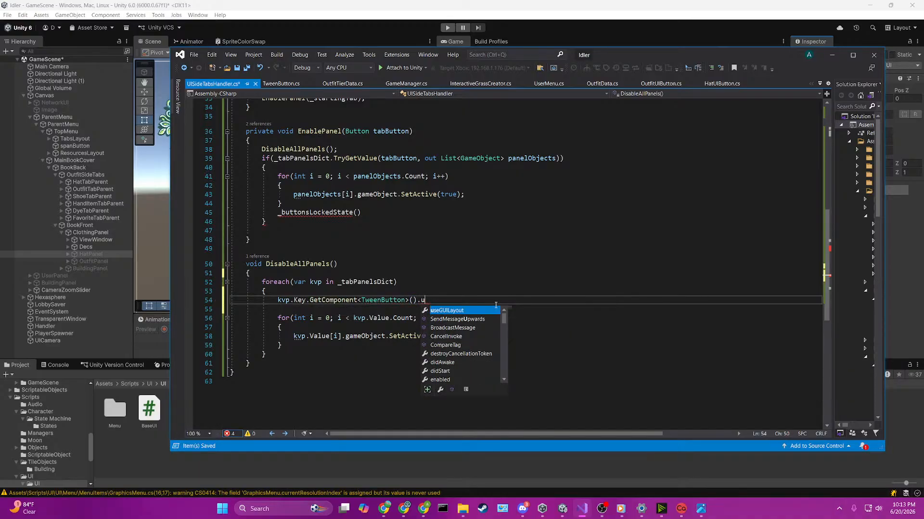
key(BackSpace)
key(BackSpace)
text(o)
key(BackSpace)
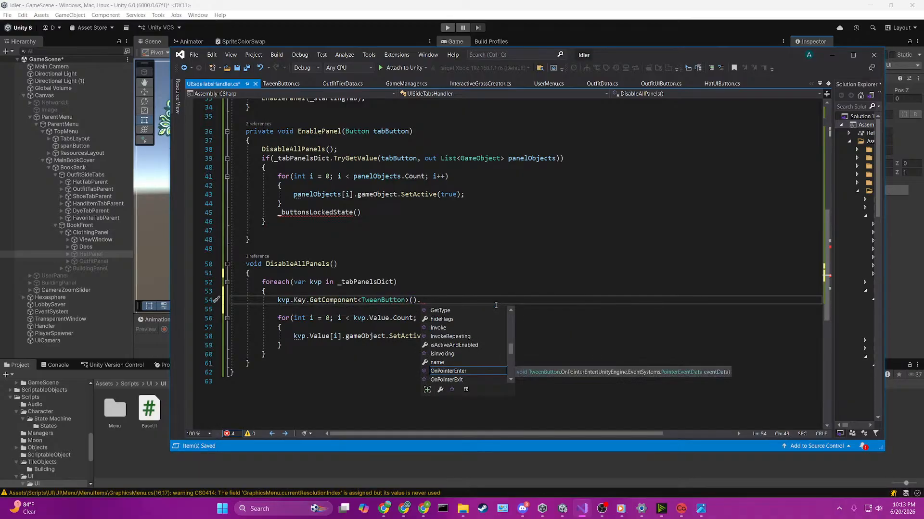
text(selected(false);)
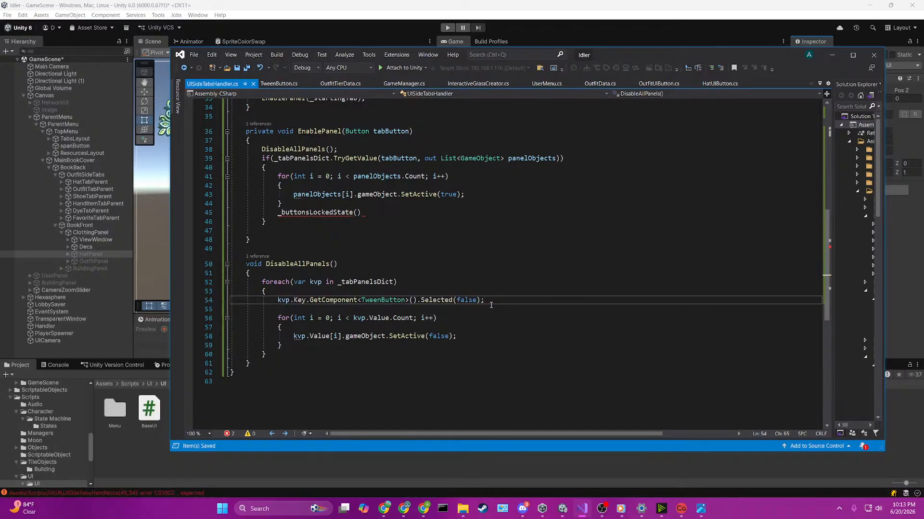
Step: Delete the unfinished _buttonsLockedState() line below the for loop in EnablePanel
scroll(373, 267, up, 2)
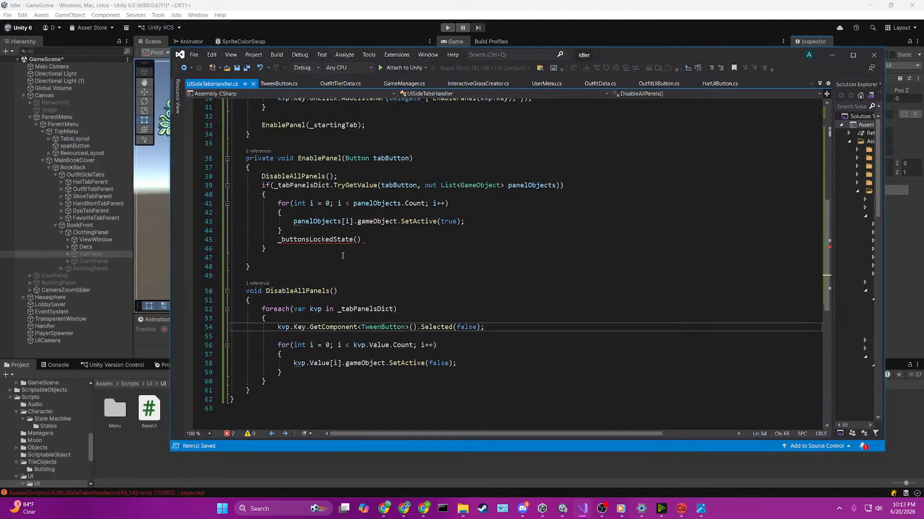
drag(373, 267, 279, 269)
key(Delete)
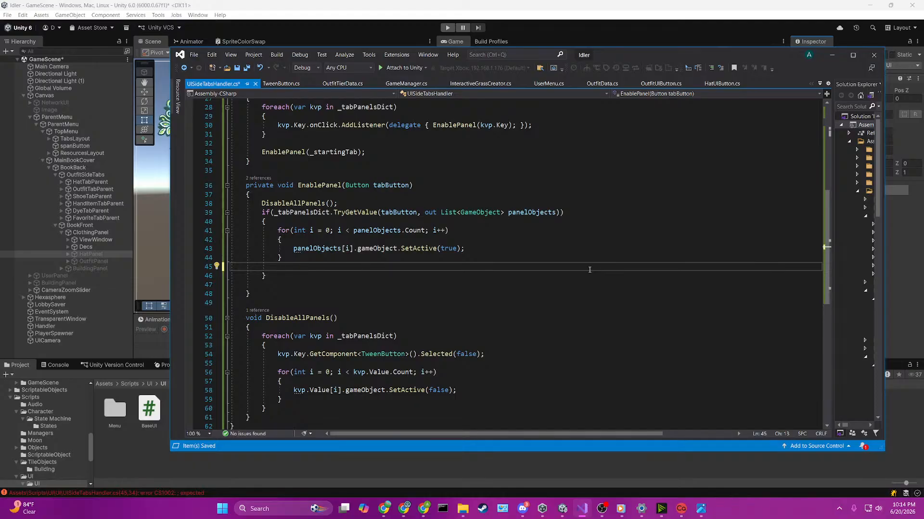
Step: Begin a tabButton.GetComponent<TweenButton>() statement on the emptied line below EnablePanel's for loop
text(TabbedView)
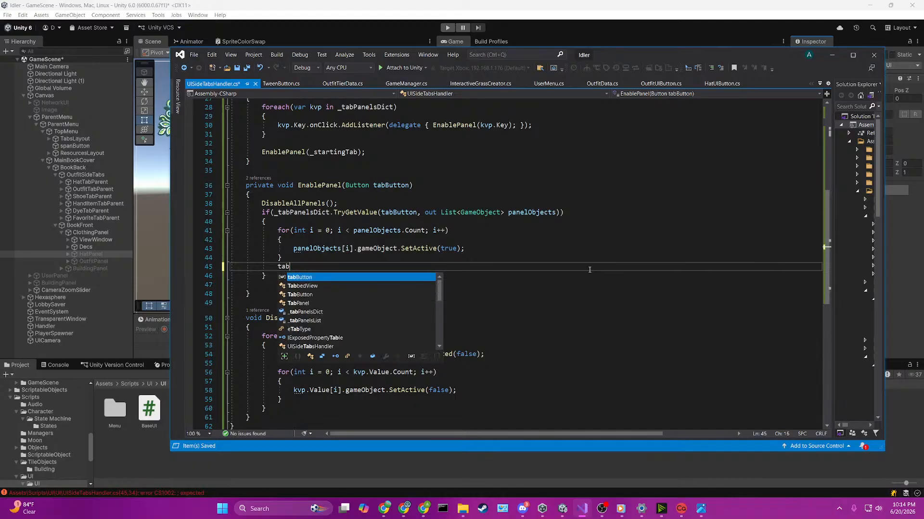
key(BackSpace)
key(BackSpace)
key(BackSpace)
key(BackSpace)
key(BackSpace)
key(BackSpace)
key(BackSpace)
key(BackSpace)
key(BackSpace)
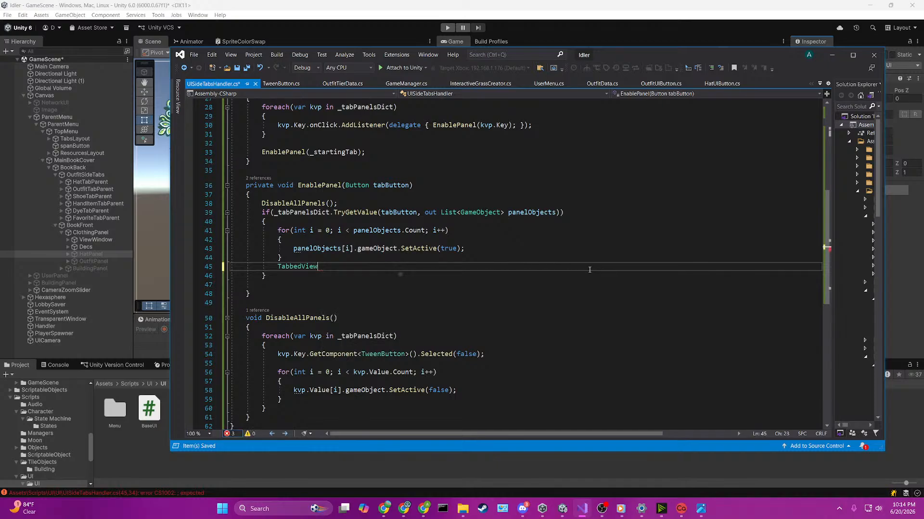
key(BackSpace)
text(tabButton)
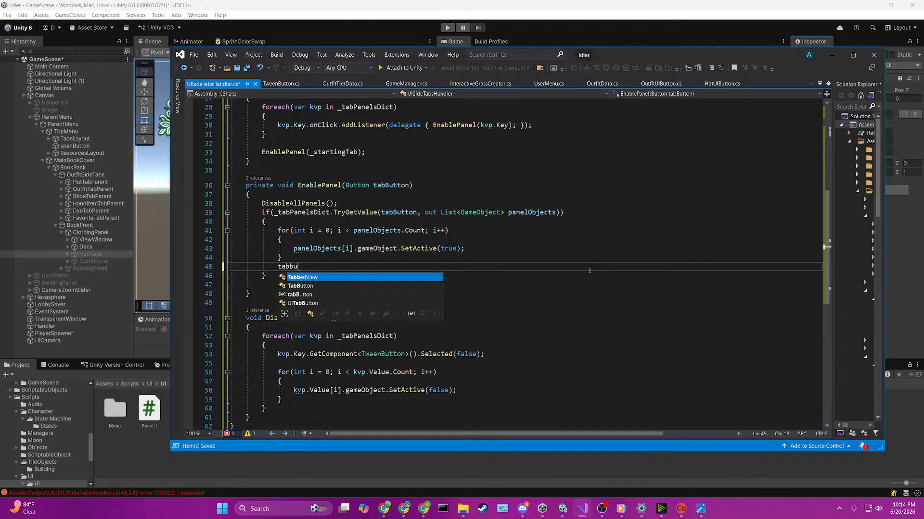
key(Tab)
text(.)
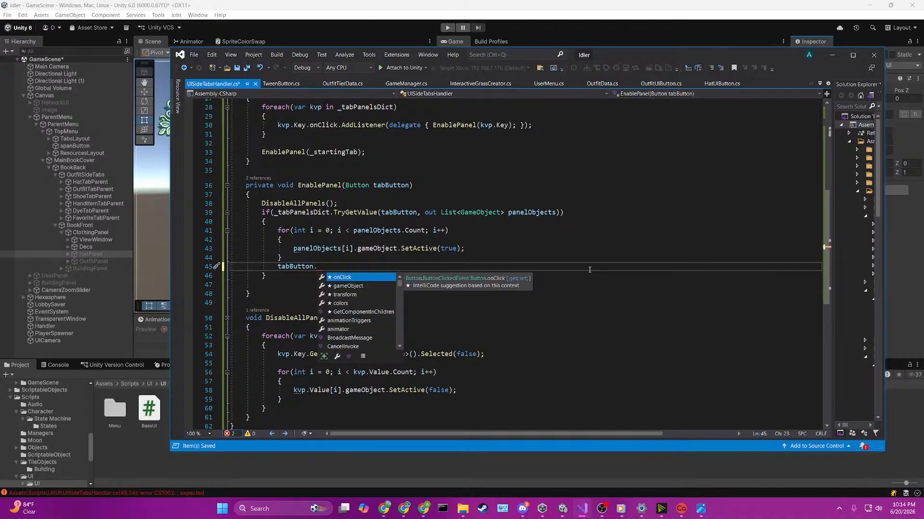
text(GetComponent<t)
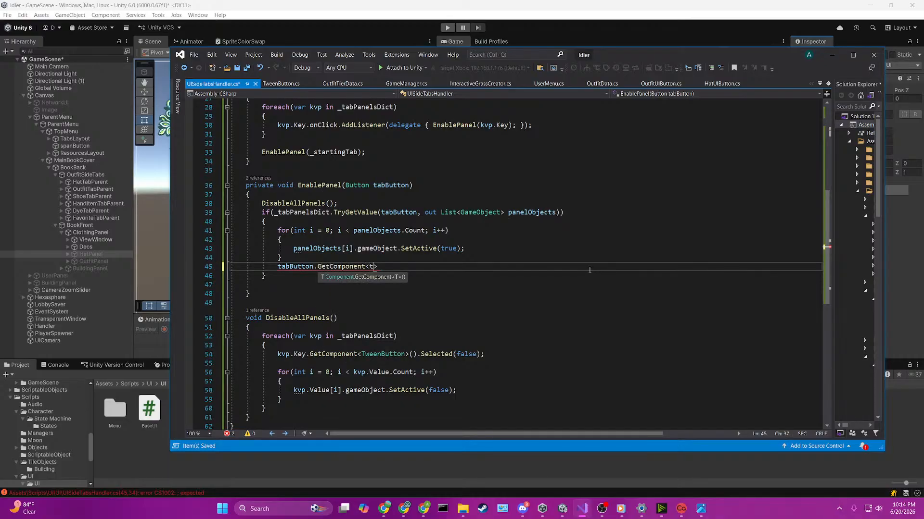
text(ween)
key(Tab)
text(>())
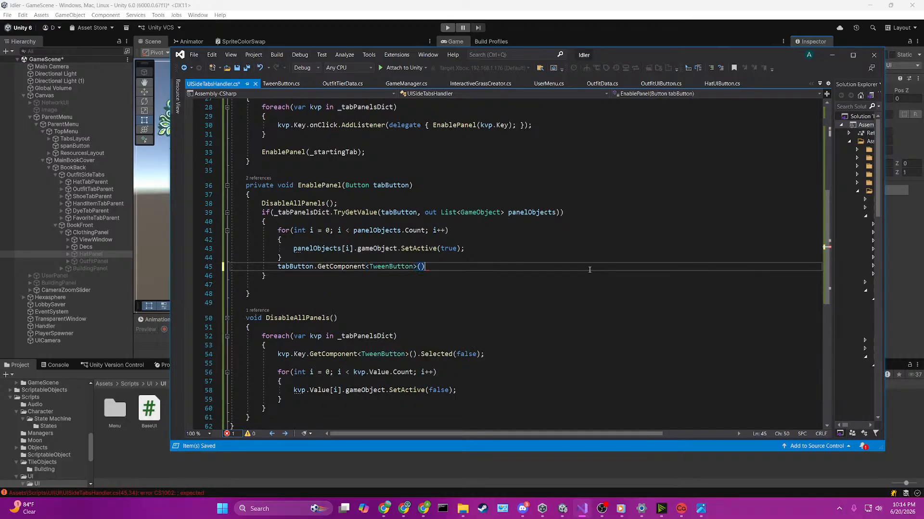
text(.get)
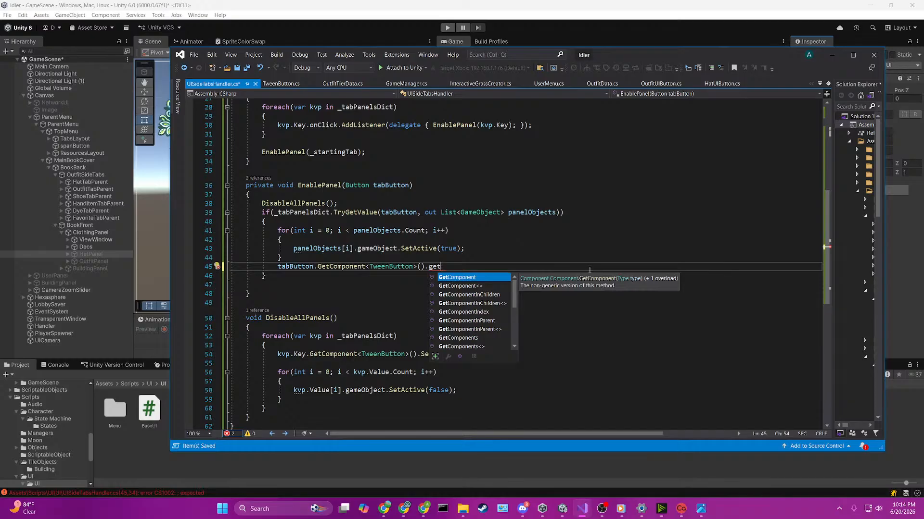
Step: Complete the tabButton statement with a .Selected(true); call and save the script
key(BackSpace)
key(BackSpace)
key(BackSpace)
text(selec)
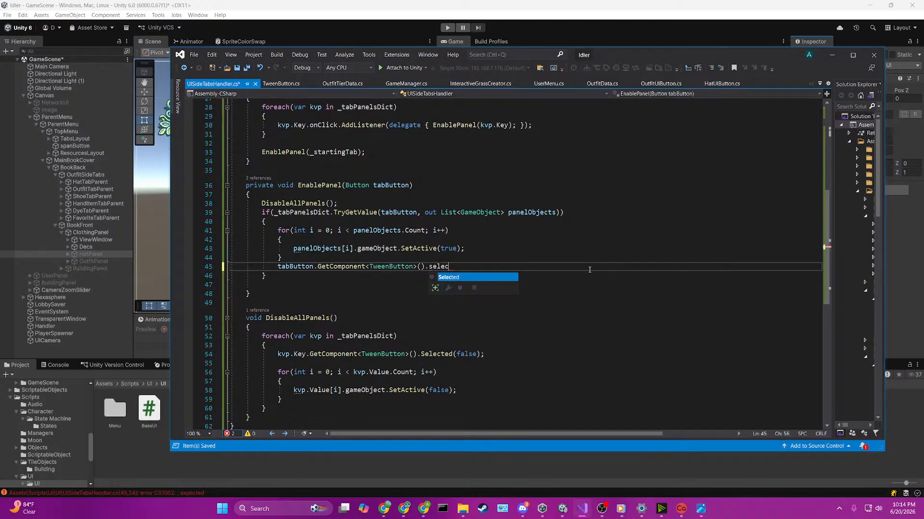
key(Tab)
text((true);)
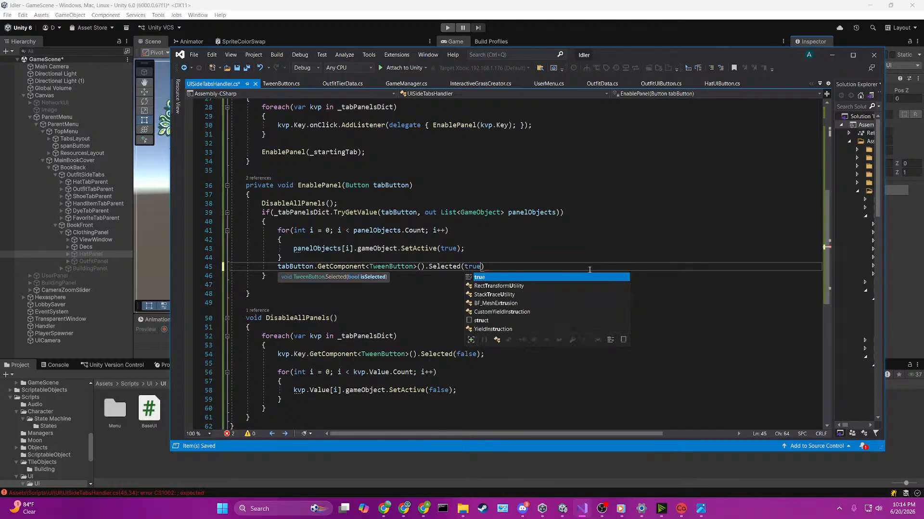
key(ctrl+s)
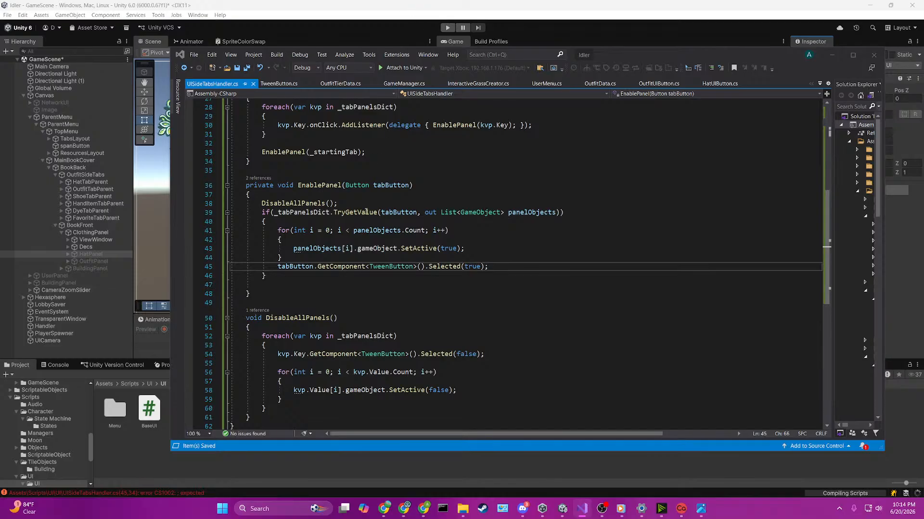
click(349, 267)
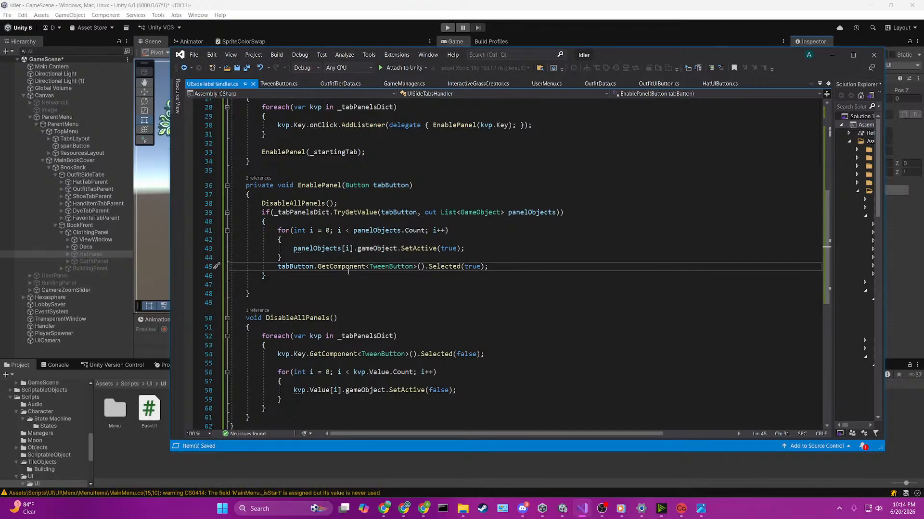
Step: Switch to the Unity editor and open the SceneLoader scene from Assets/Scenes, saving the changes to GameScene
click(432, 4)
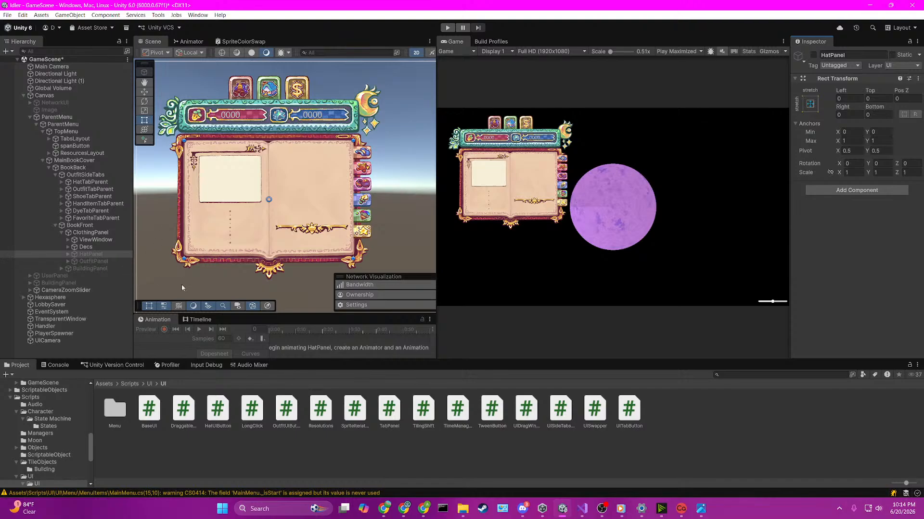
click(109, 384)
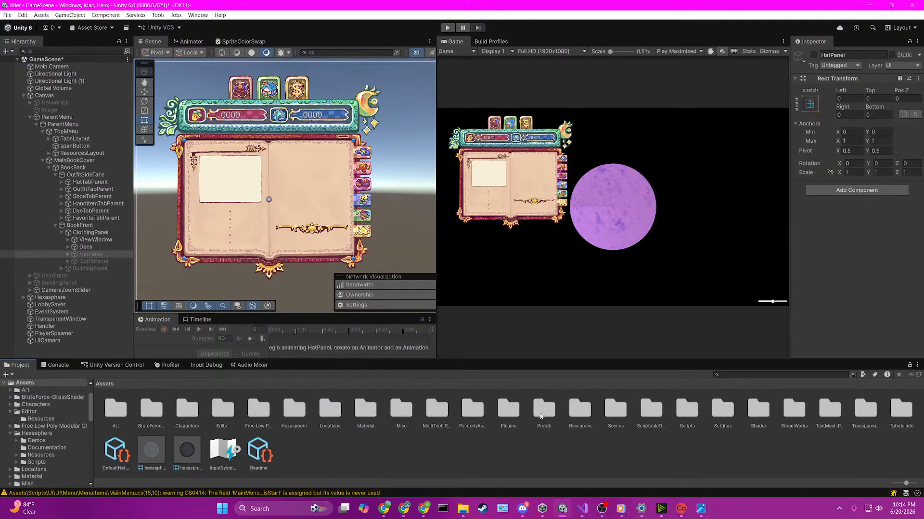
double_click(615, 409)
double_click(219, 409)
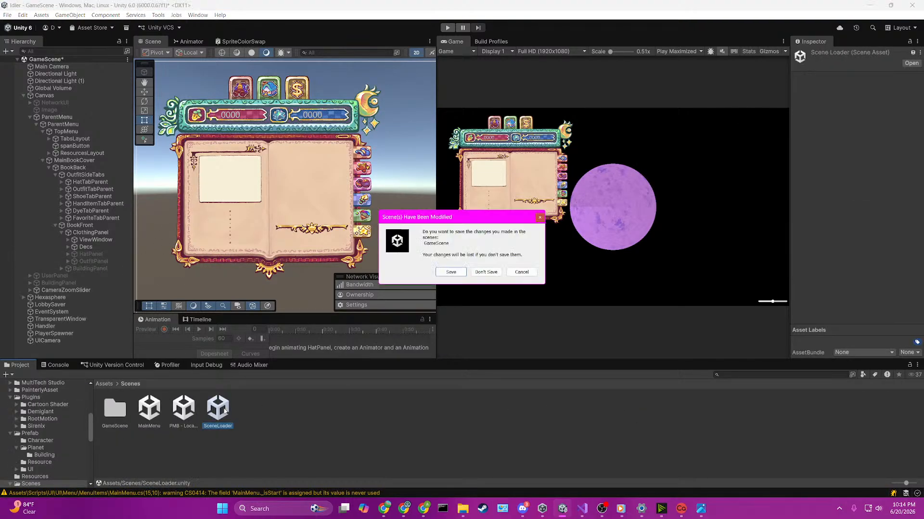
click(462, 272)
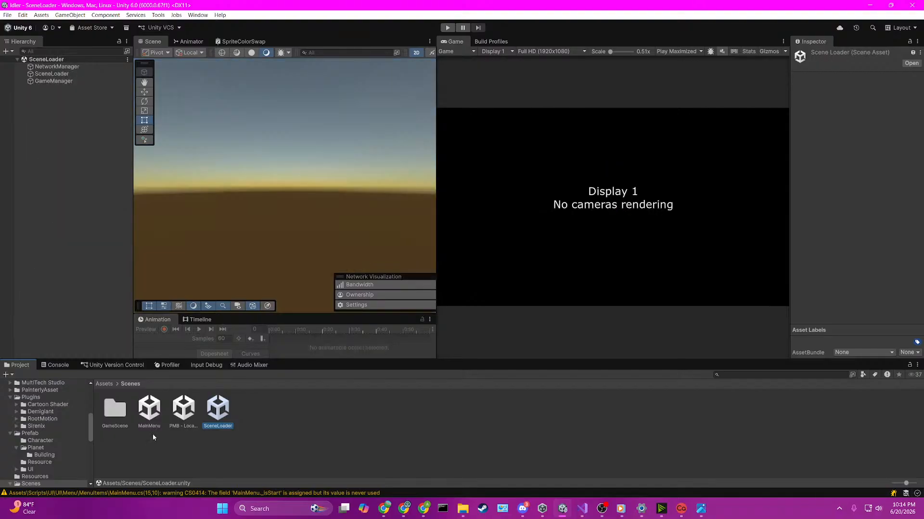
Step: Reopen GameScene, deactivate the MainBookCover object under ParentMenu, and save the scene
double_click(115, 409)
double_click(149, 408)
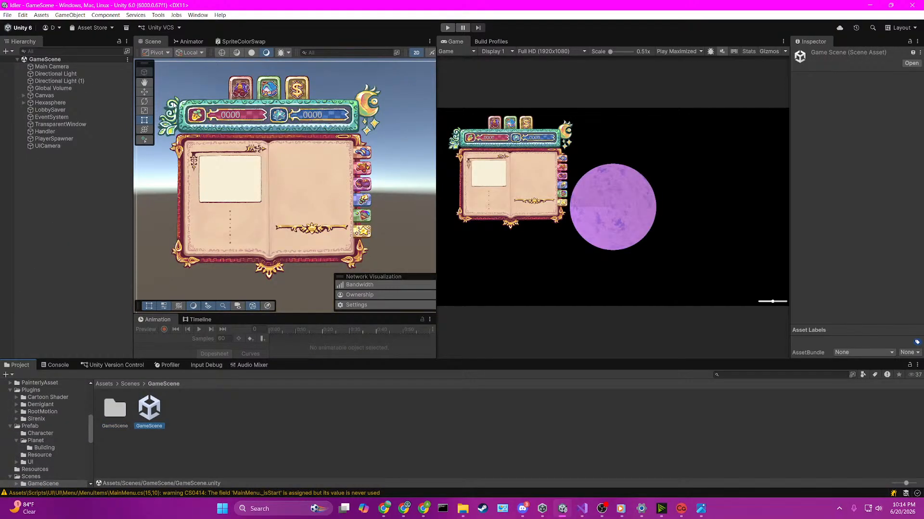
click(269, 174)
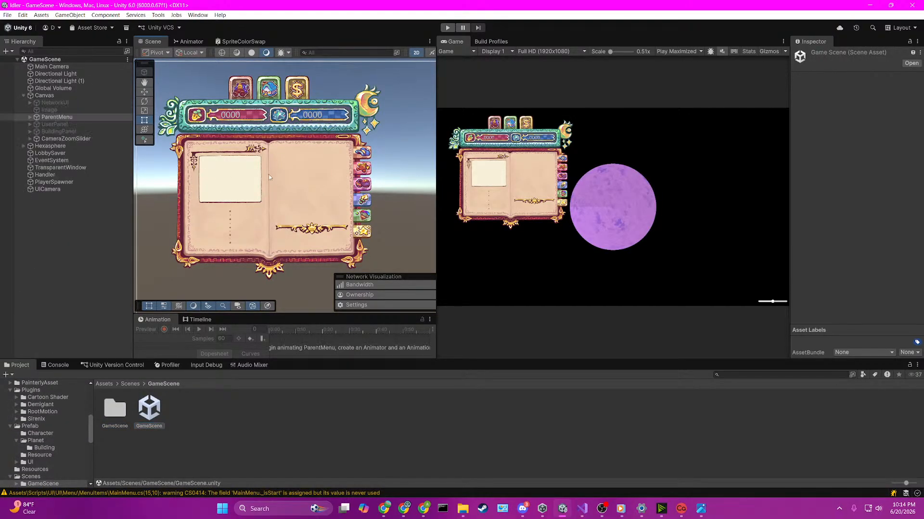
click(300, 181)
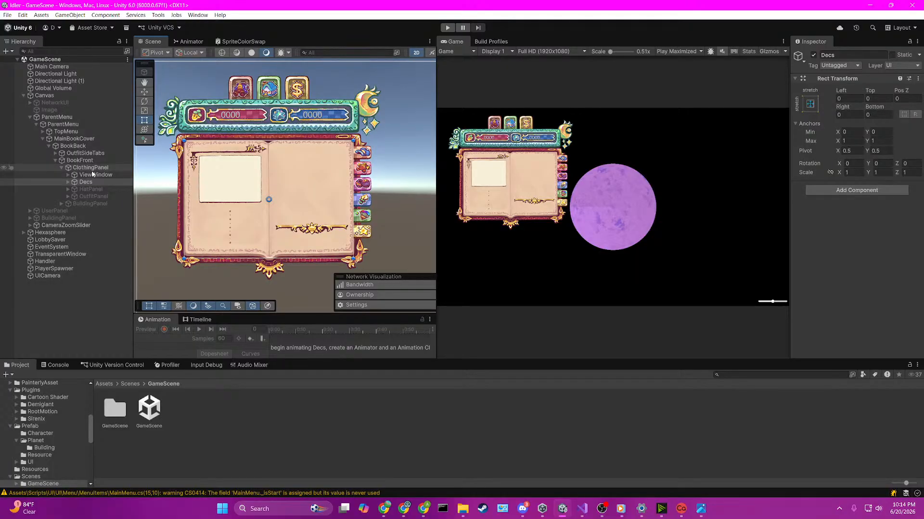
click(73, 139)
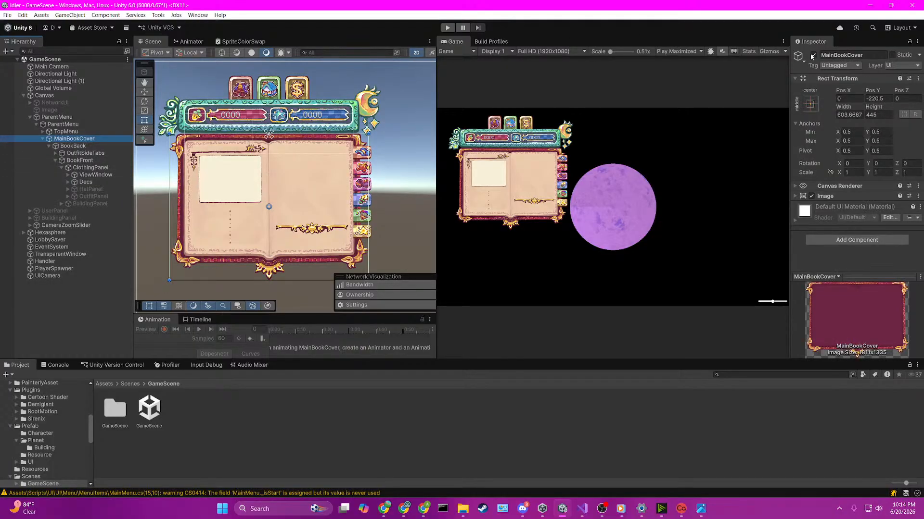
click(813, 55)
key(ctrl+s)
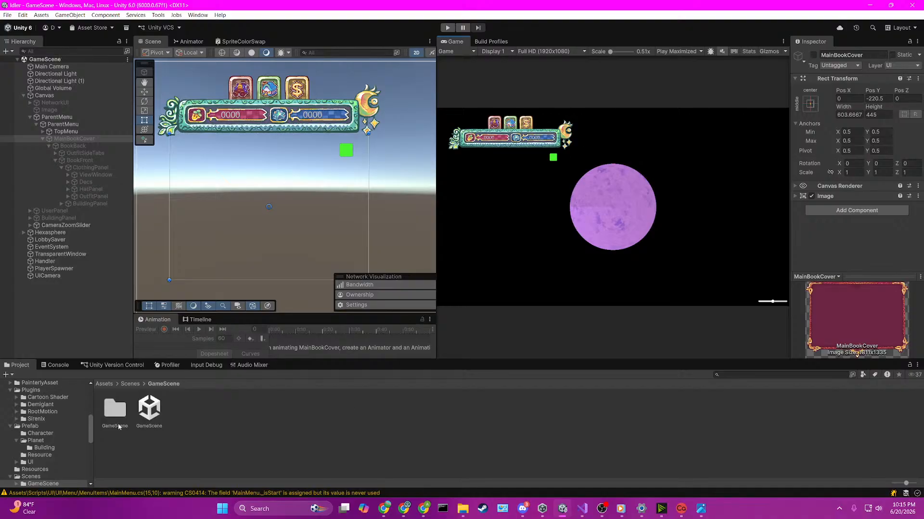
Step: Run the game from the SceneLoader scene and host a session from the main menu
double_click(110, 411)
click(129, 384)
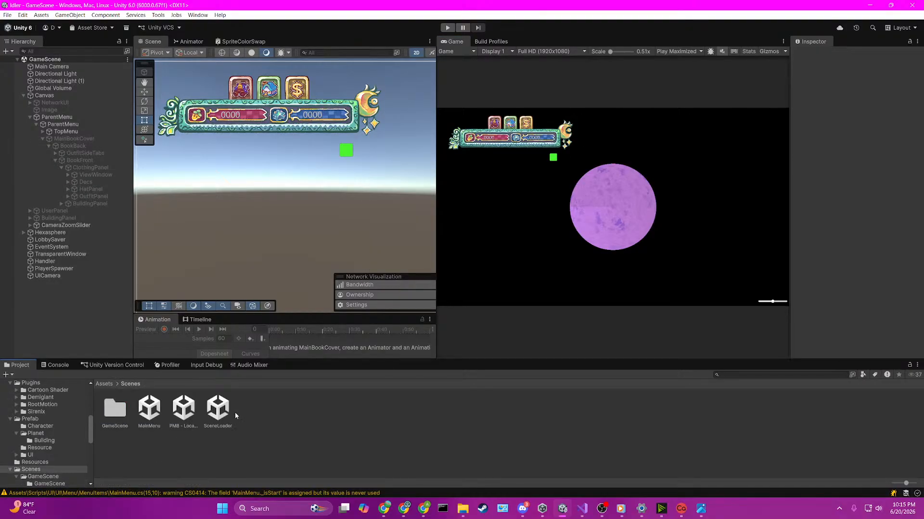
click(218, 408)
double_click(218, 409)
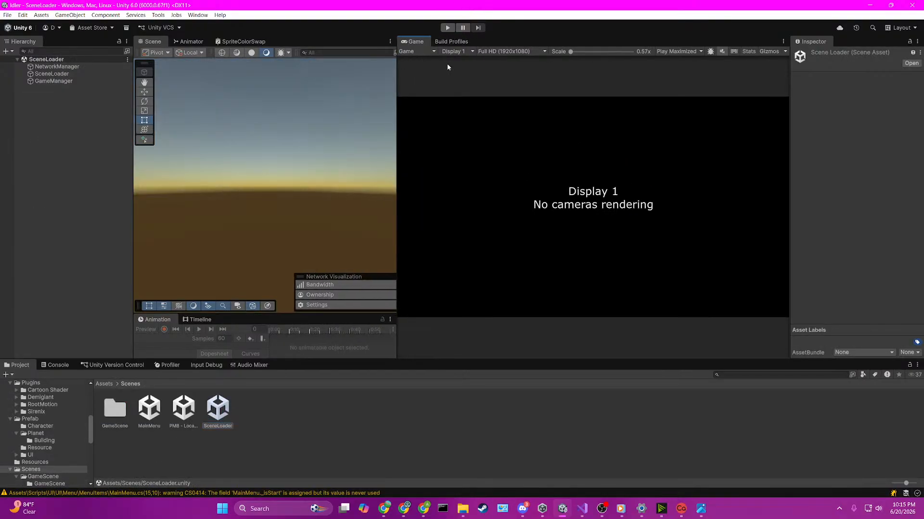
click(447, 27)
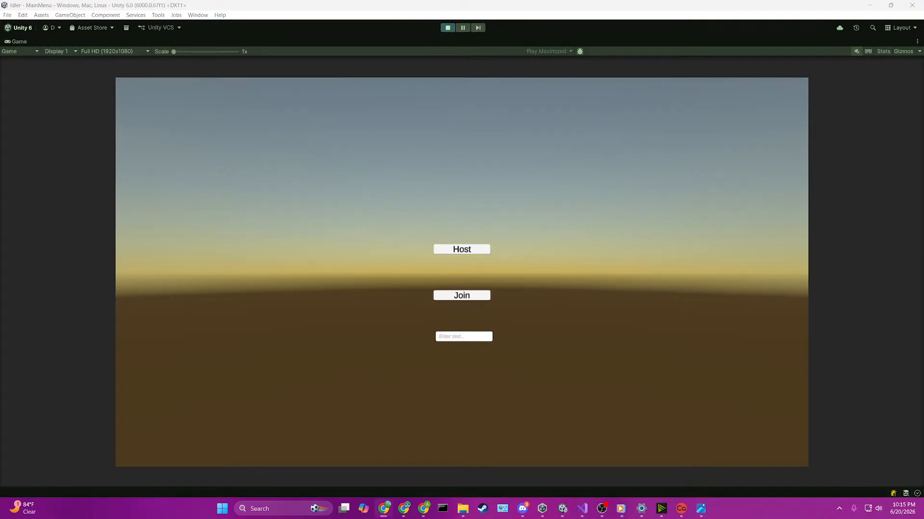
click(475, 251)
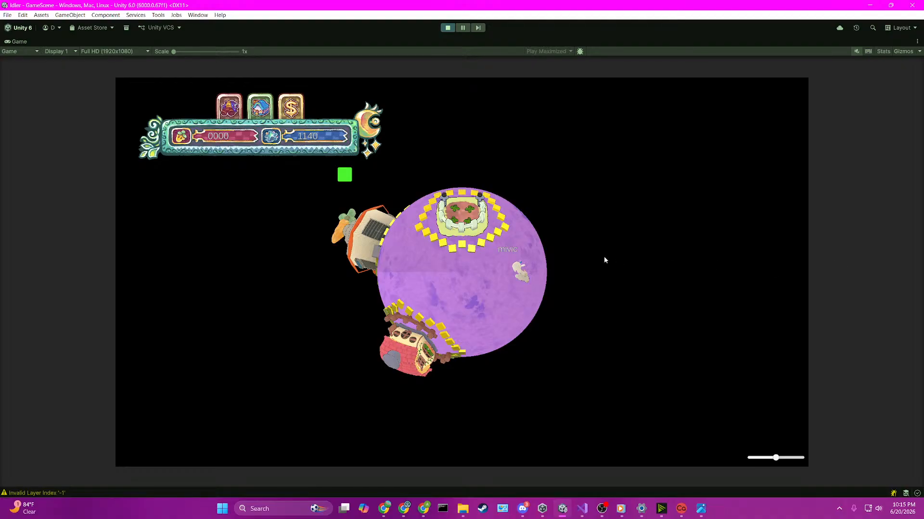
Step: Open the clothing book in the running game and select its hat and outfit side tabs to test the tweens
drag(481, 290, 482, 307)
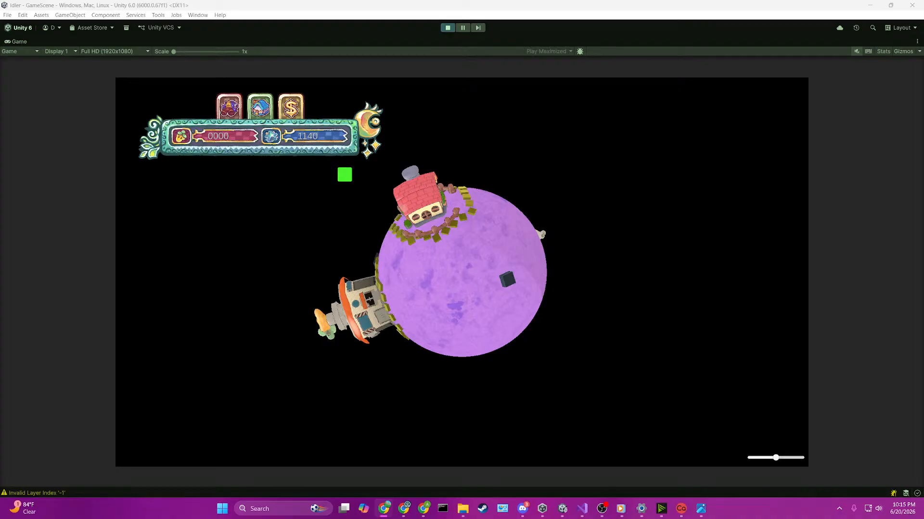
click(233, 112)
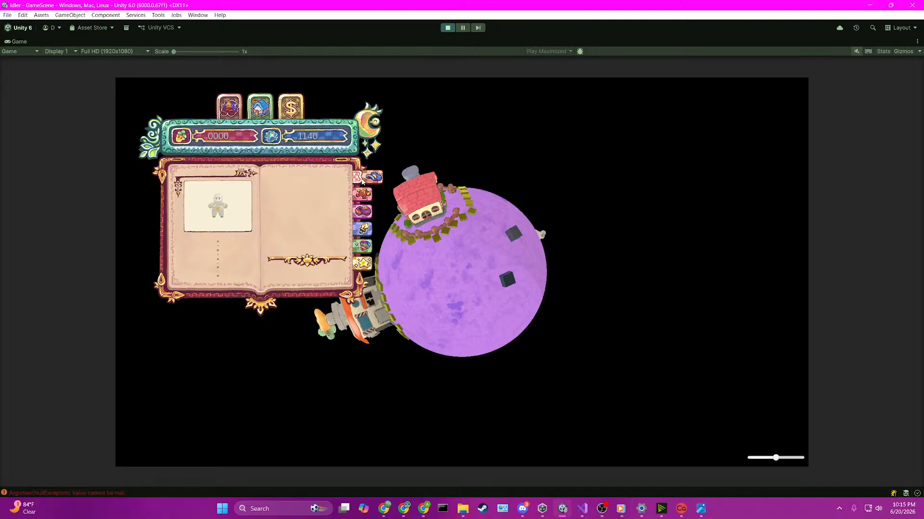
click(364, 195)
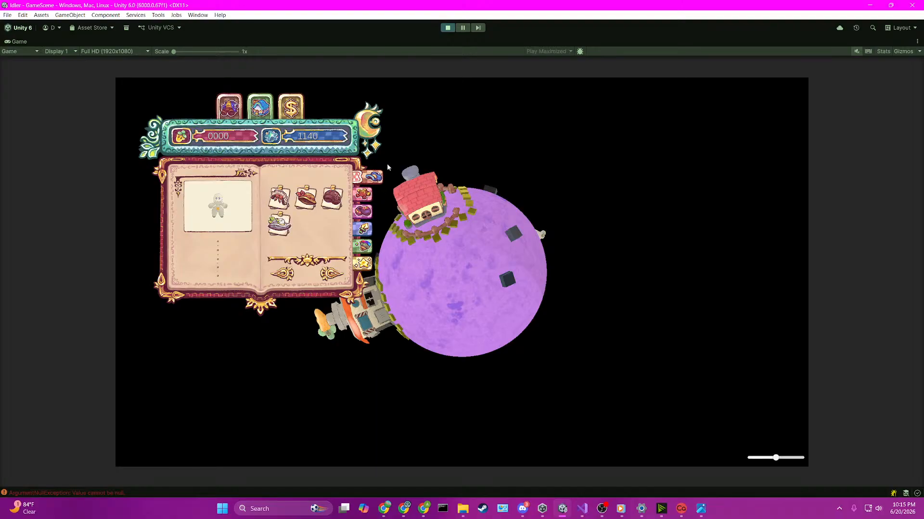
click(364, 211)
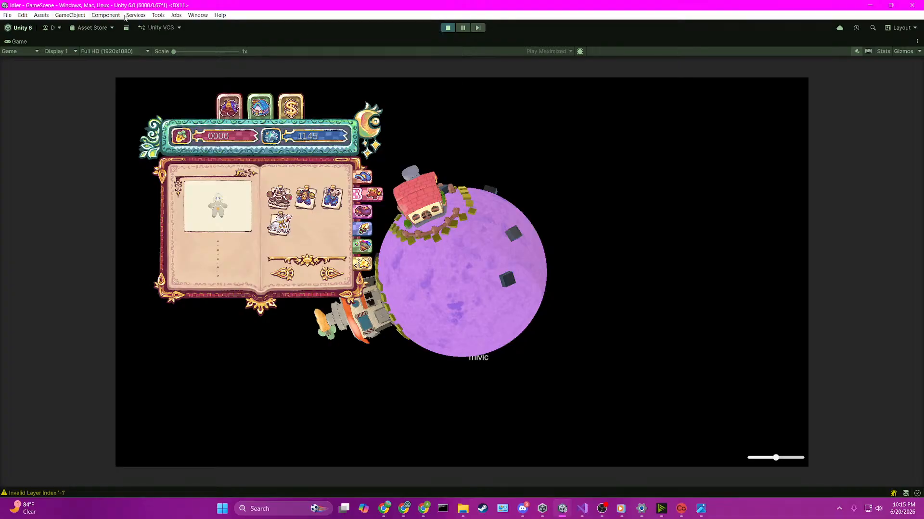
Step: Pause the running game and hide the warnings in the Console to list only errors
click(477, 28)
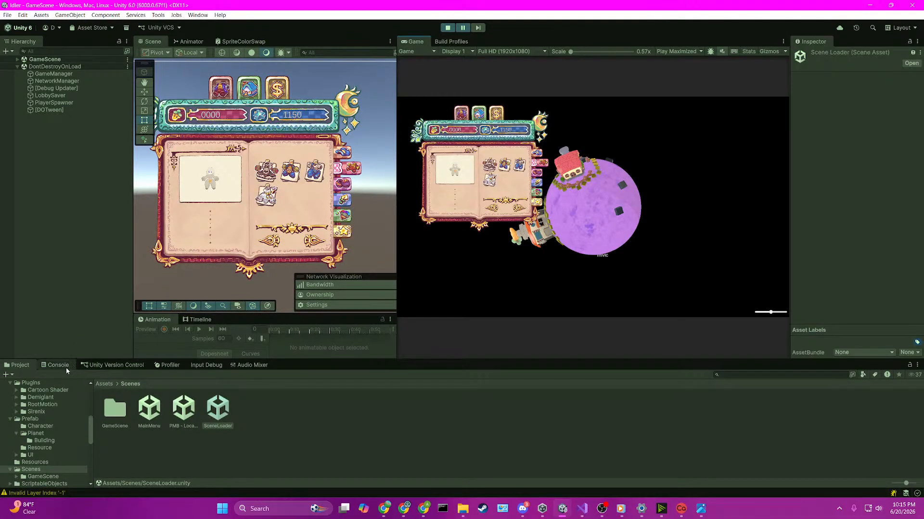
click(64, 368)
click(899, 375)
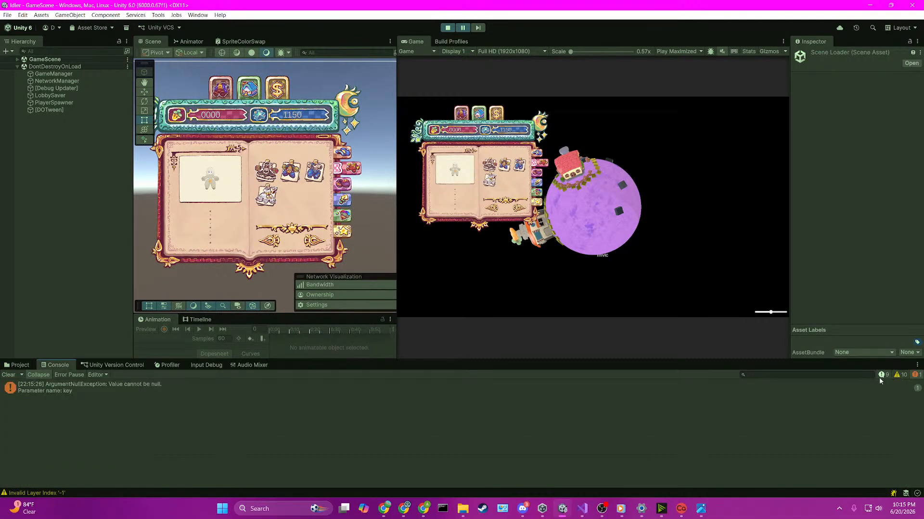
Step: Open the ArgumentNullException's source in UISideTabsHandler.cs, check the EnablePanel(_startingTab) call in Start, and return to Unity
click(87, 391)
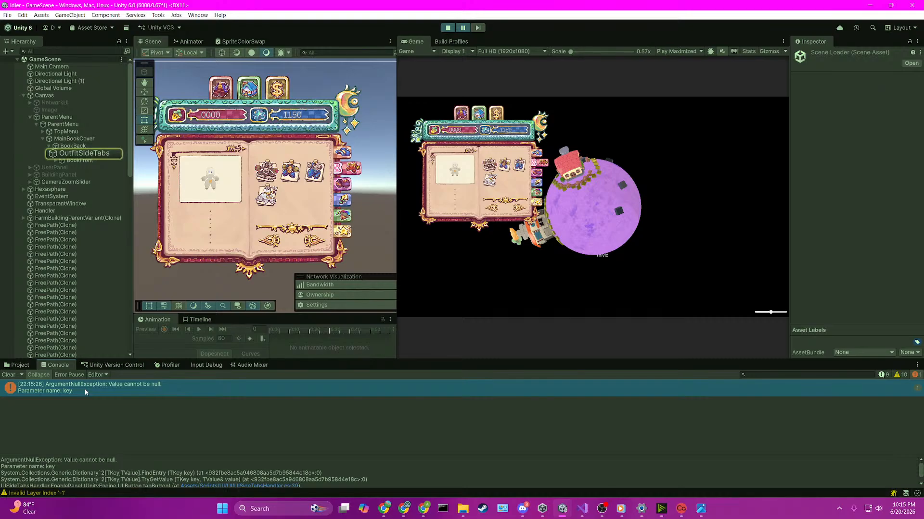
double_click(85, 389)
scroll(532, 245, up, 1)
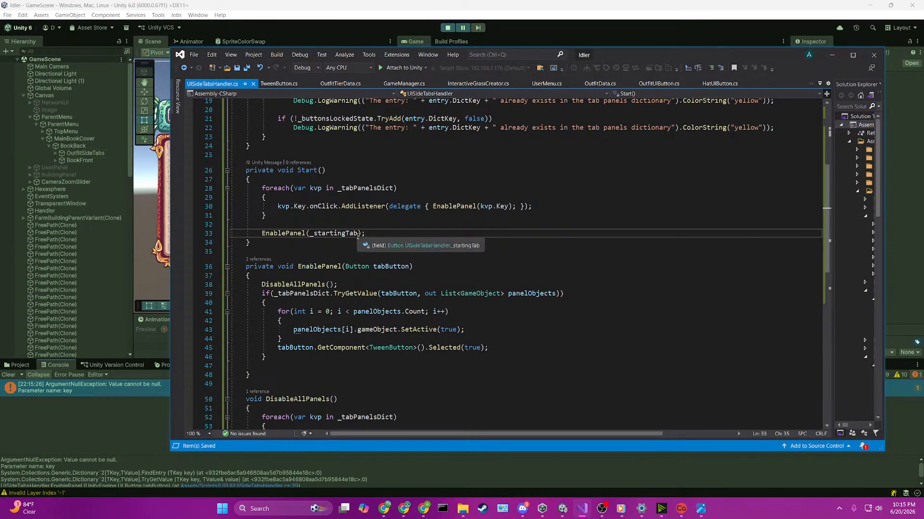
click(470, 9)
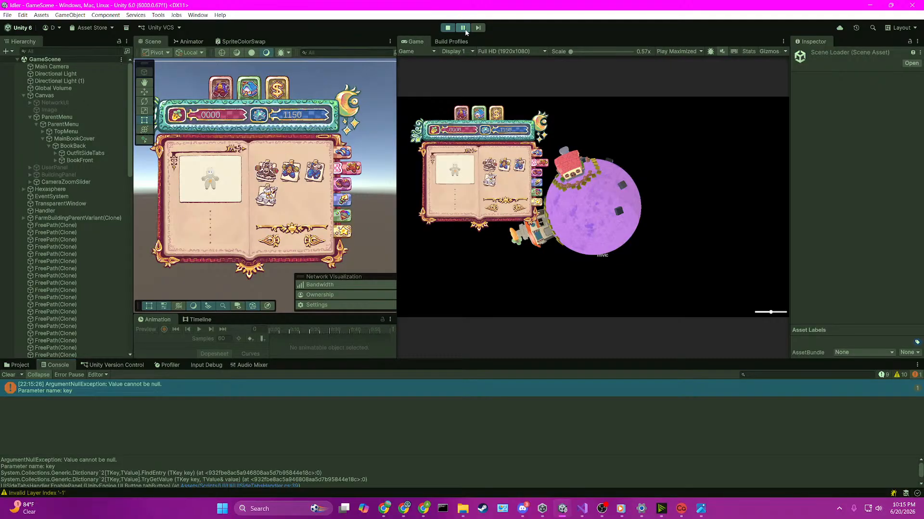
Step: Resume the game, switch repeatedly between the clothing book's hat and outfit side tabs to check their tweens, and stop the game
click(462, 30)
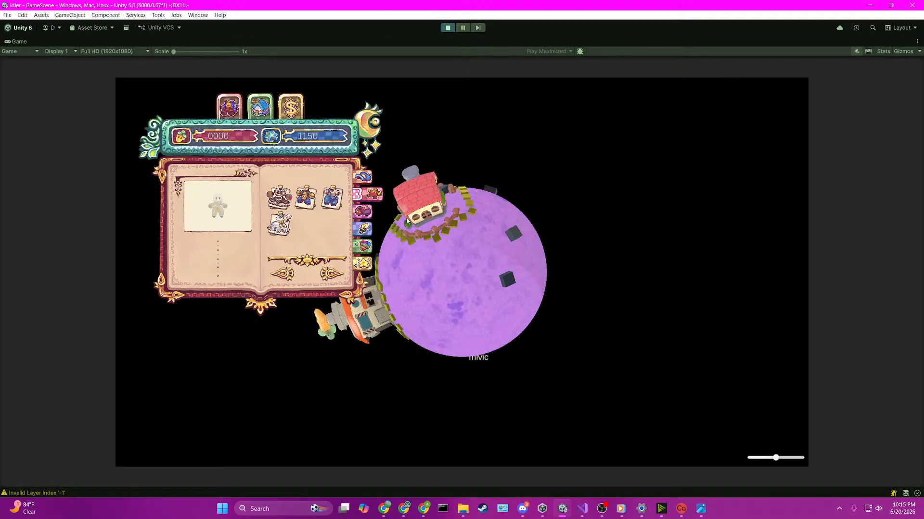
click(366, 179)
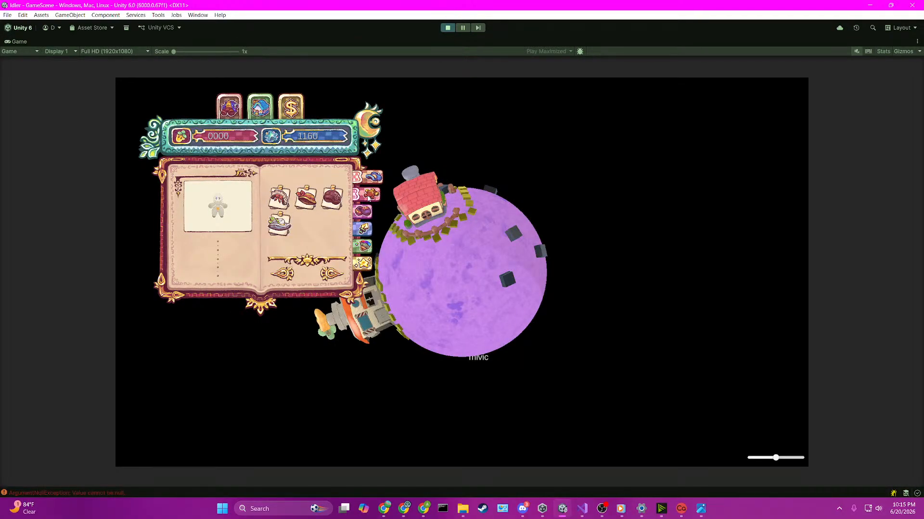
click(363, 208)
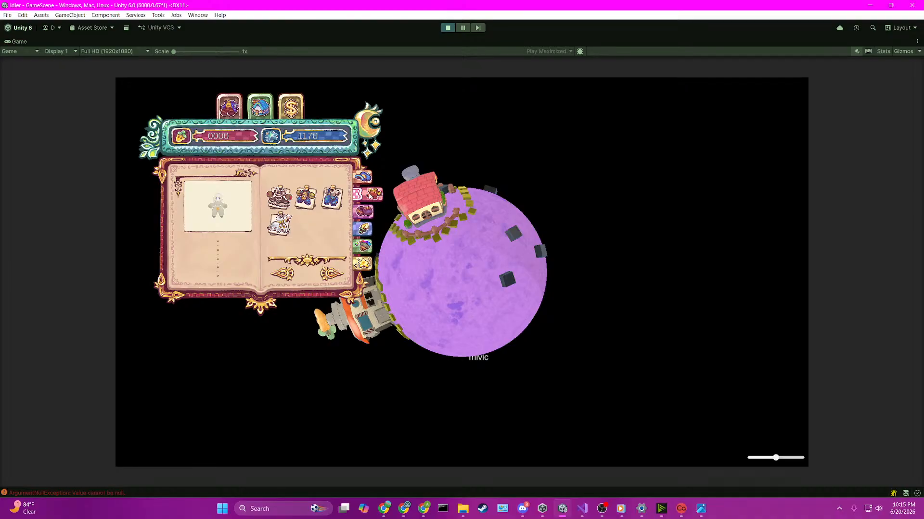
click(368, 177)
click(367, 191)
click(367, 204)
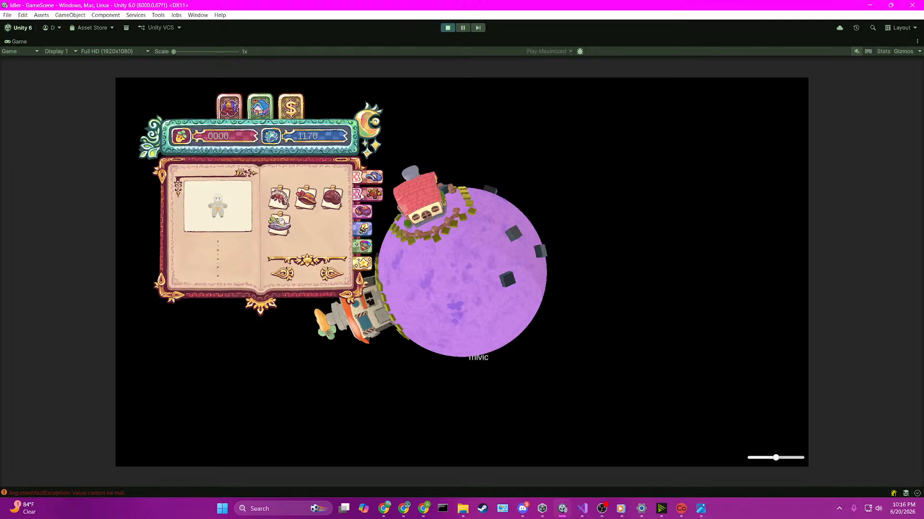
click(370, 194)
click(373, 177)
click(451, 30)
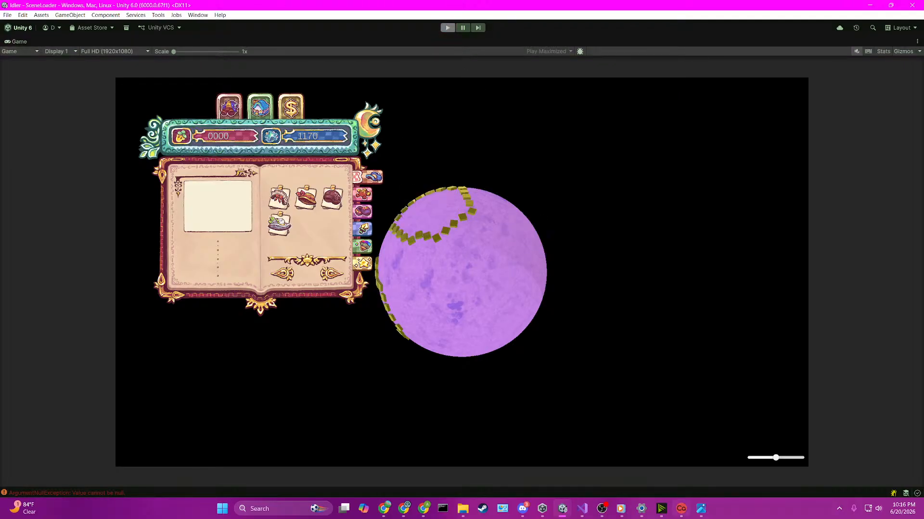
Step: Open GameScene from the Scenes folder and select OutfitSideTabs under MainBookCover's BookBack
click(18, 366)
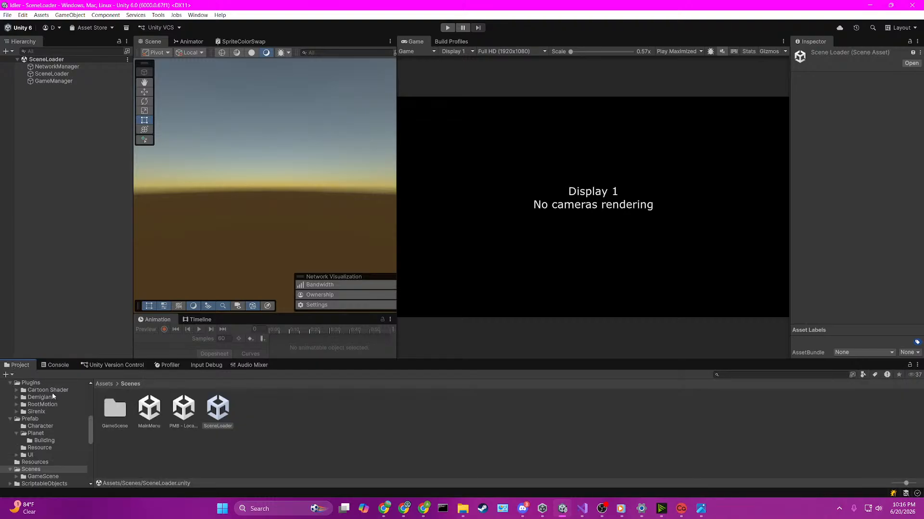
double_click(114, 408)
double_click(149, 408)
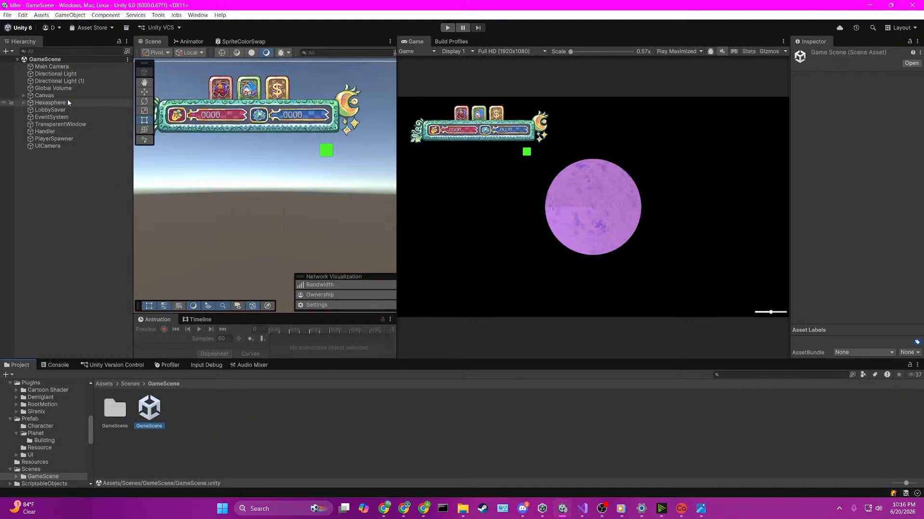
click(303, 123)
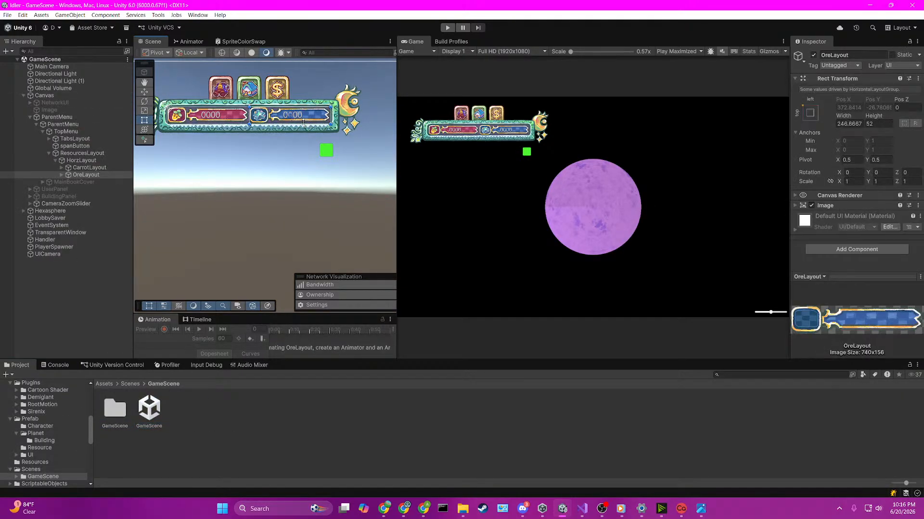
click(42, 183)
click(46, 190)
click(47, 189)
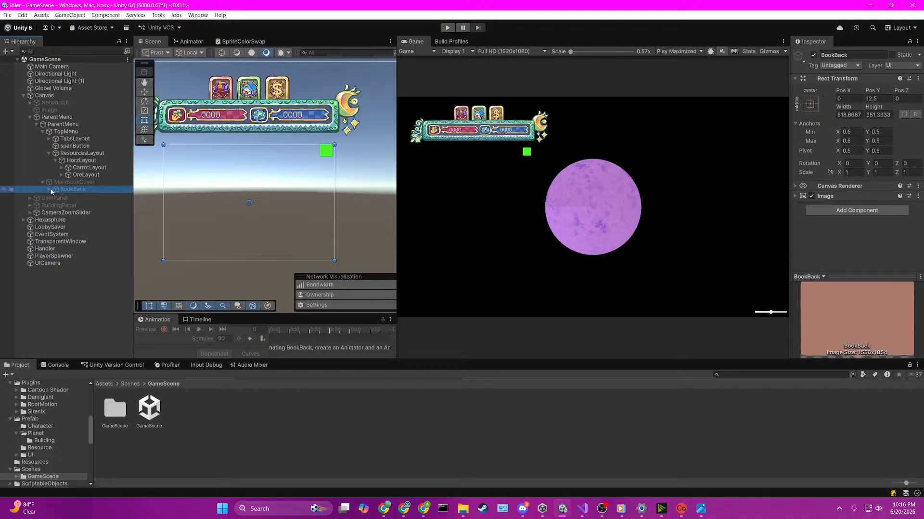
click(57, 195)
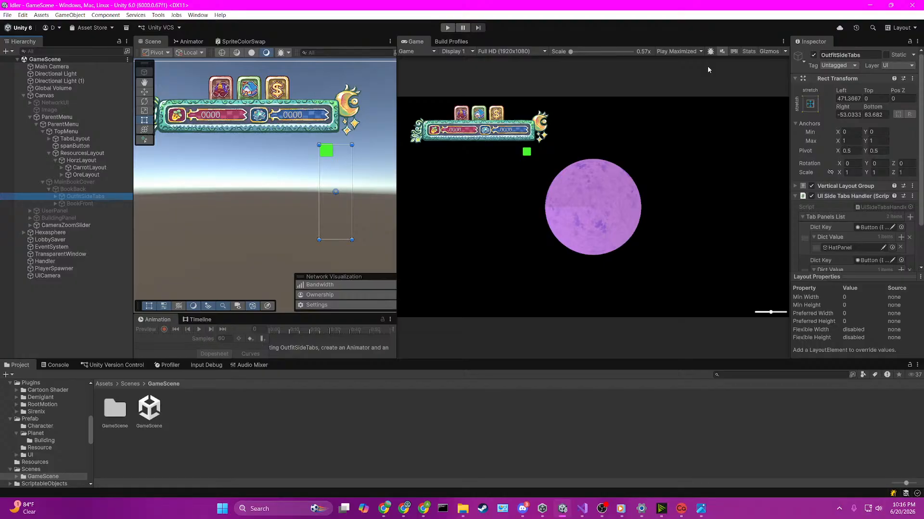
Step: Try to assign HatTabParent as the Starting Tab of the OutfitSideTabs' UI Side Tabs Handler
scroll(825, 149, down, 2)
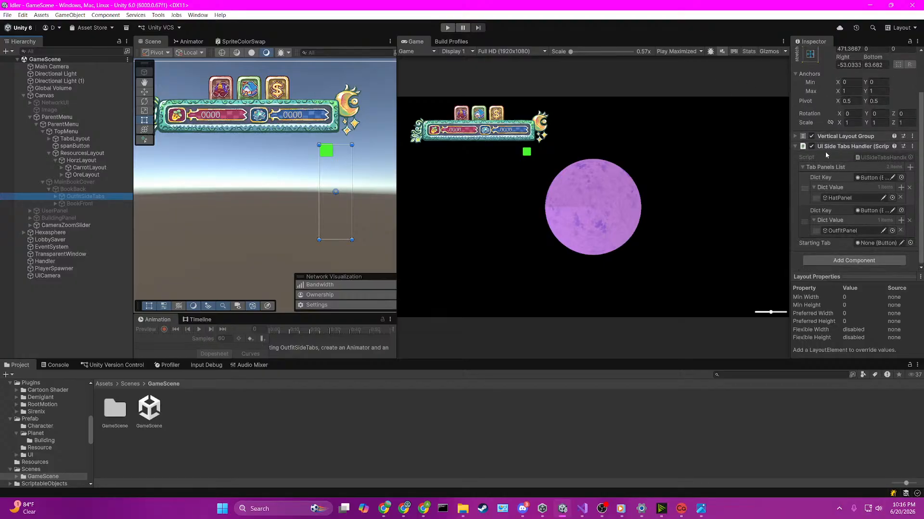
click(803, 167)
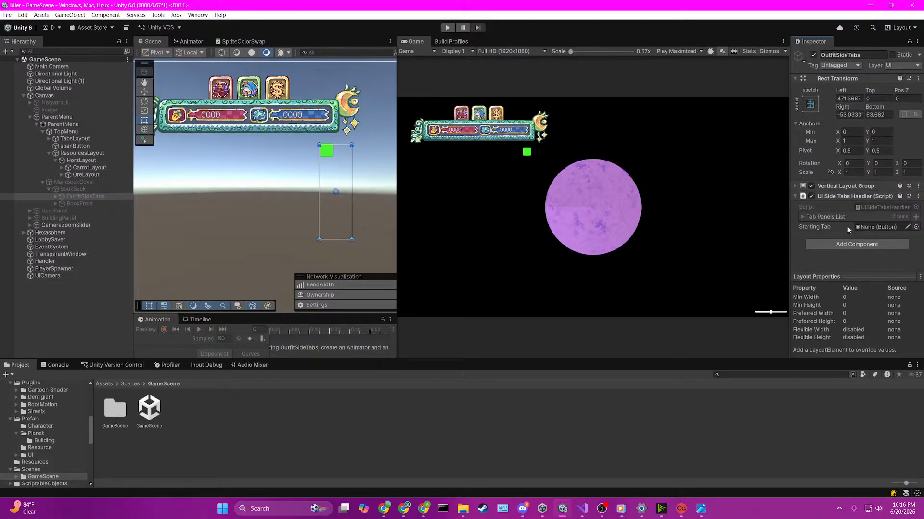
click(56, 197)
drag(75, 204, 851, 249)
scroll(850, 248, down, 3)
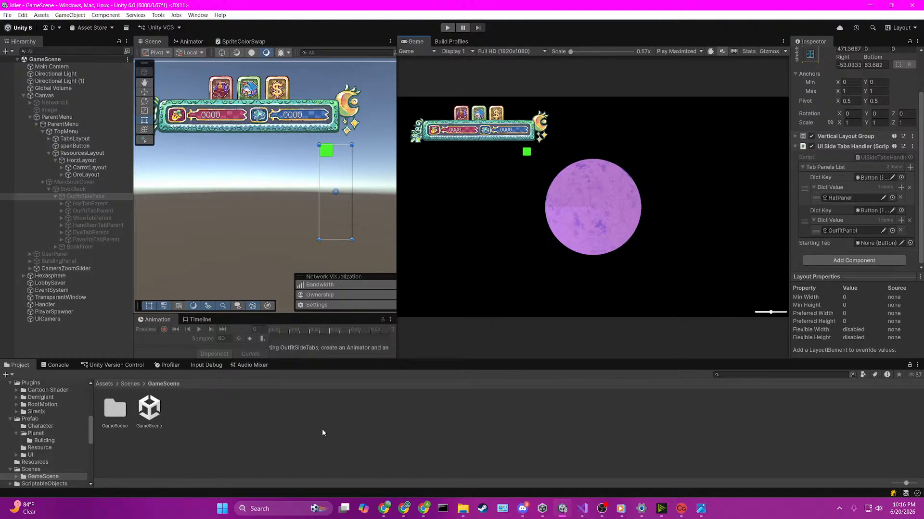
Step: Expand BookFront's ClothingPanel and inspect its HatPanel and OutfitPanel objects
click(130, 383)
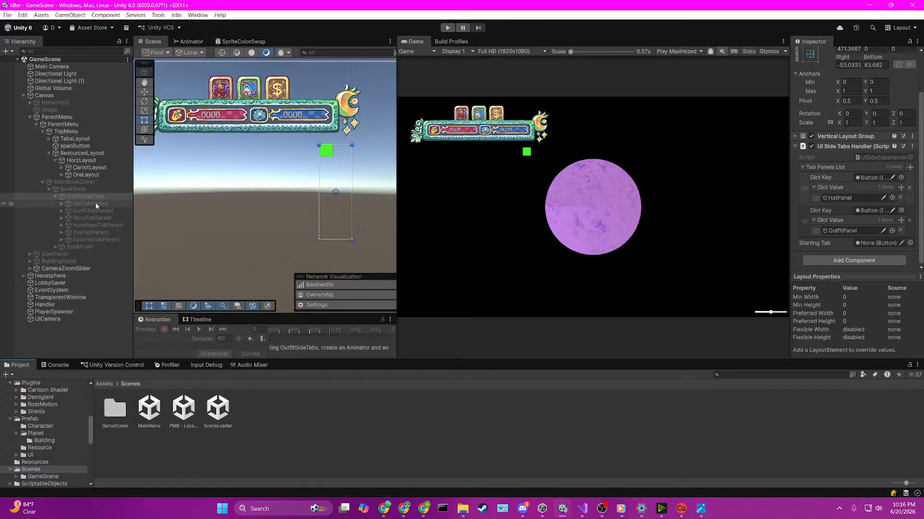
click(51, 197)
click(54, 196)
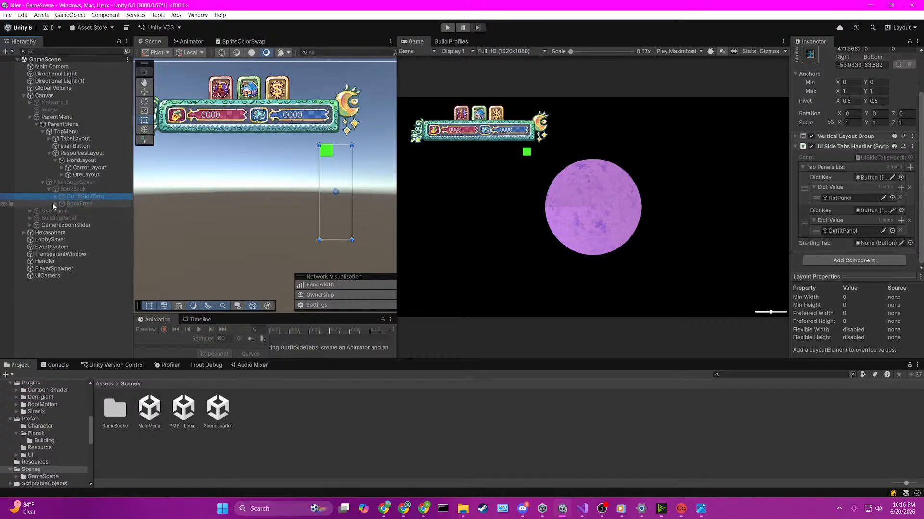
click(55, 203)
click(79, 211)
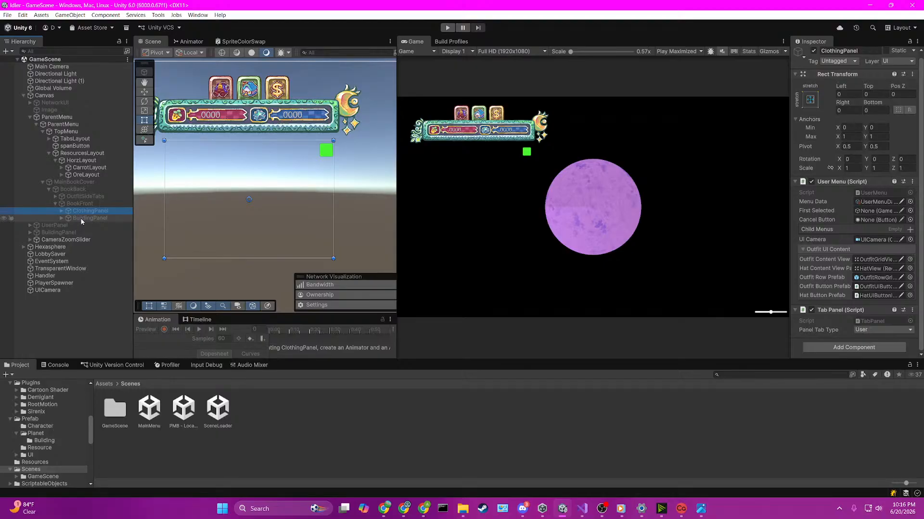
click(83, 218)
click(83, 211)
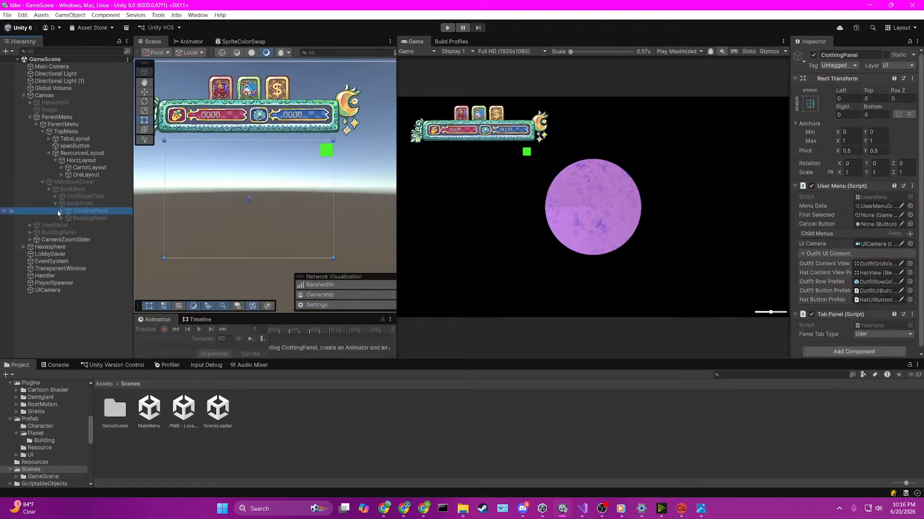
click(62, 211)
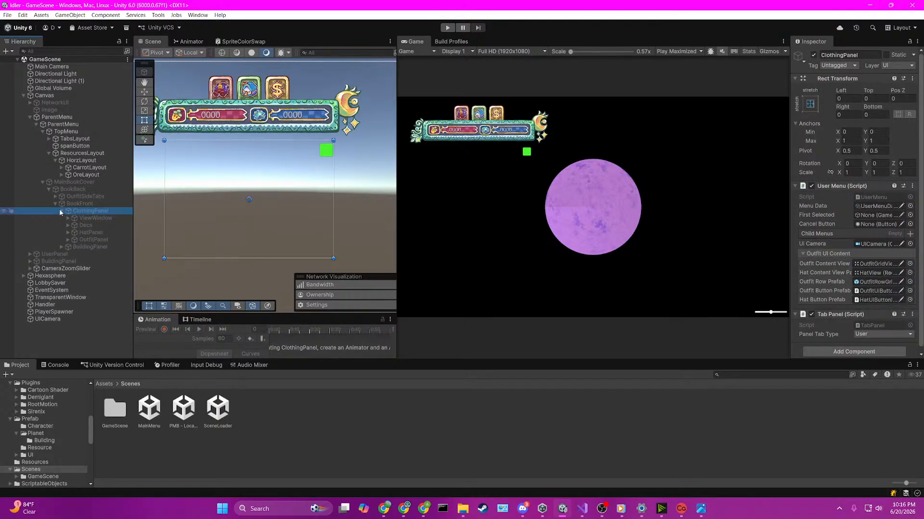
click(79, 233)
click(82, 242)
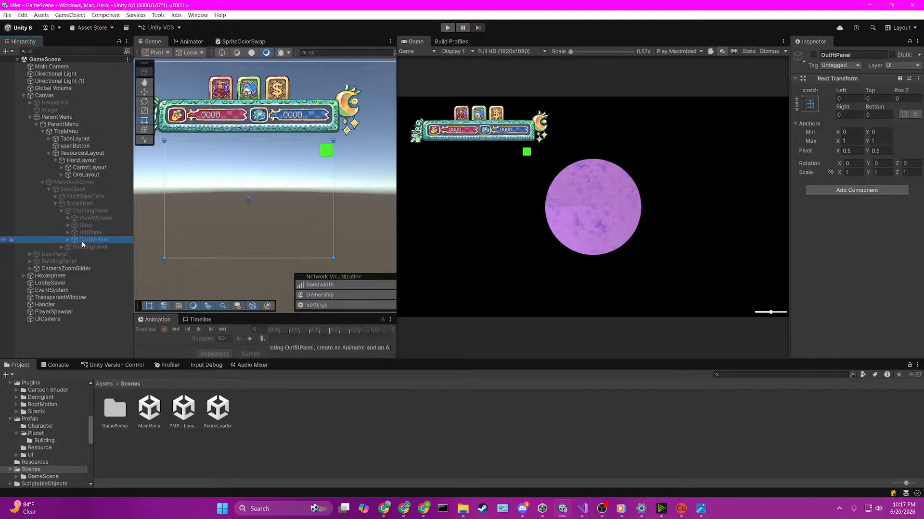
Step: Run the game from the SceneLoader scene, open the clothing book to test its side tabs, and stop the game
click(515, 176)
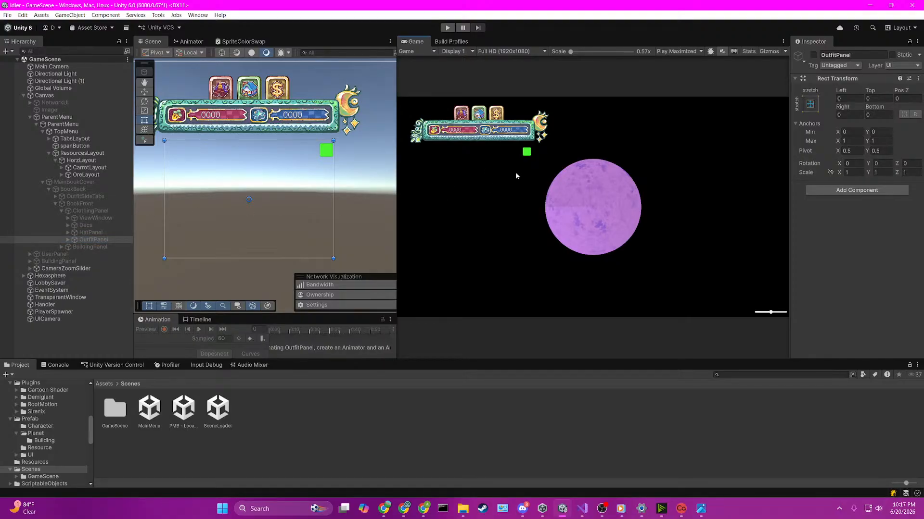
double_click(219, 409)
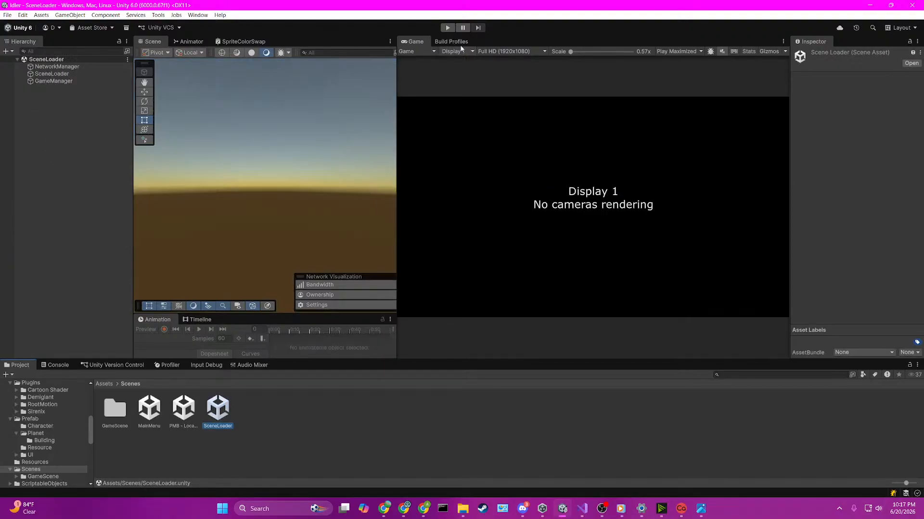
key(ctrl+p)
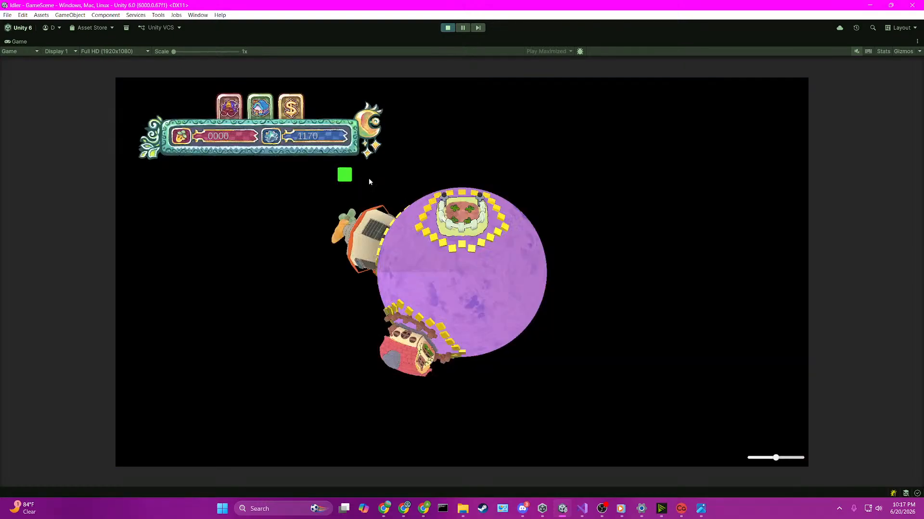
click(229, 106)
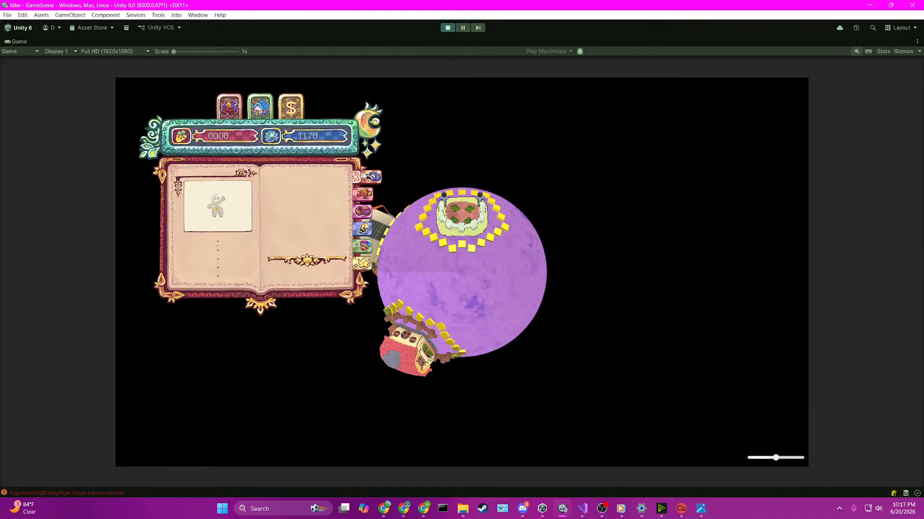
click(368, 194)
key(ctrl+p)
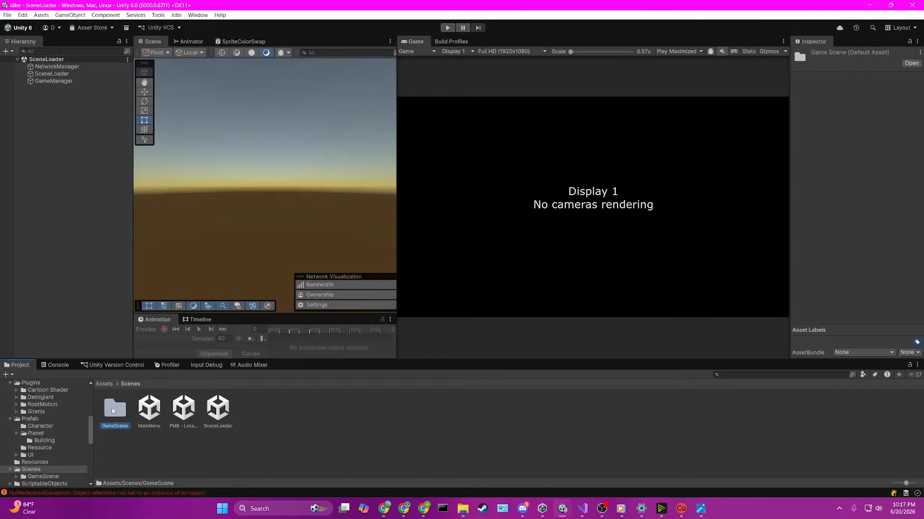
Step: Reopen GameScene and expand the Canvas hierarchy down to the contents of MainBookCover
double_click(114, 409)
double_click(150, 409)
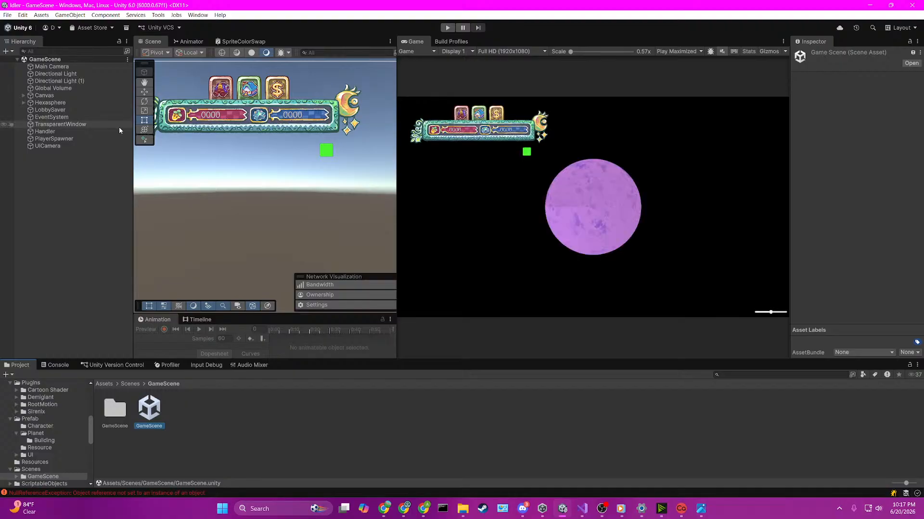
double_click(19, 95)
click(22, 95)
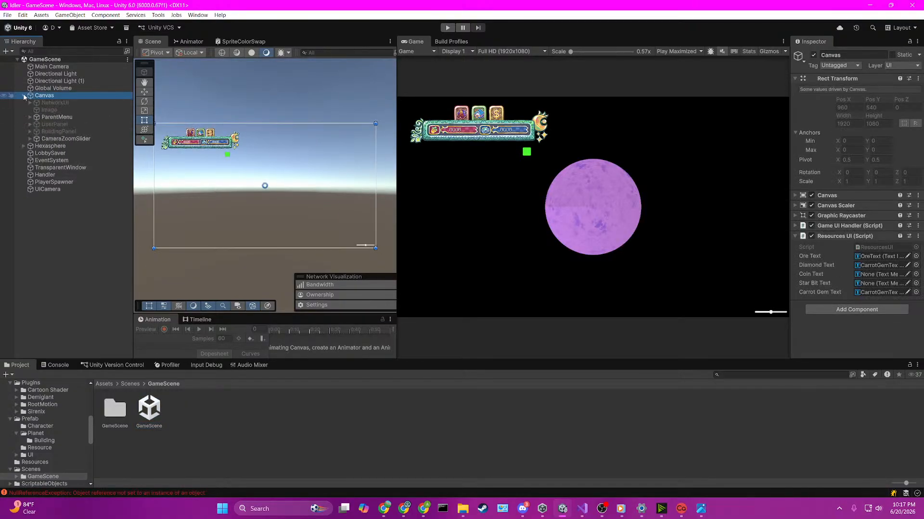
click(28, 117)
click(37, 125)
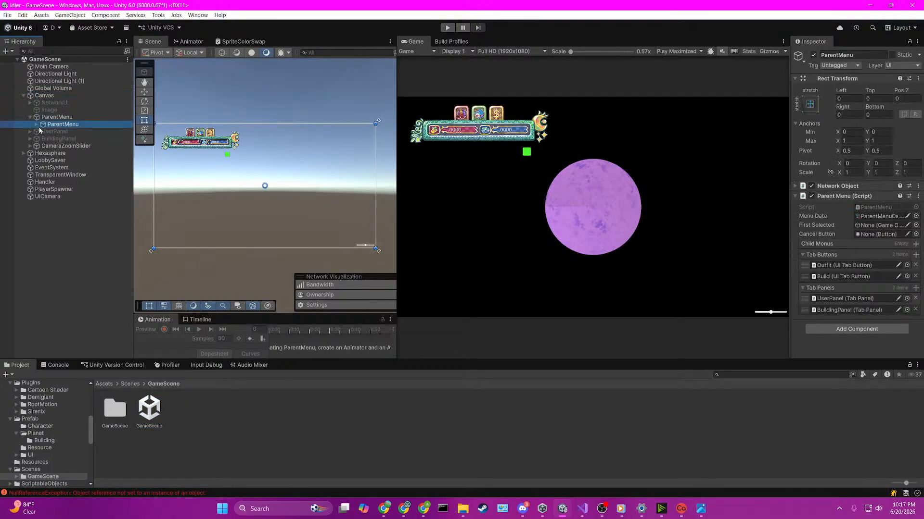
click(43, 124)
click(51, 139)
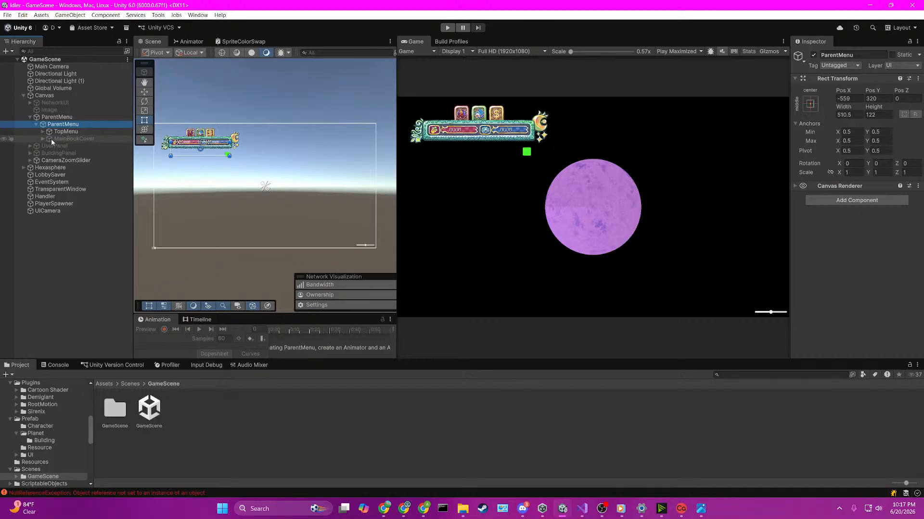
click(43, 139)
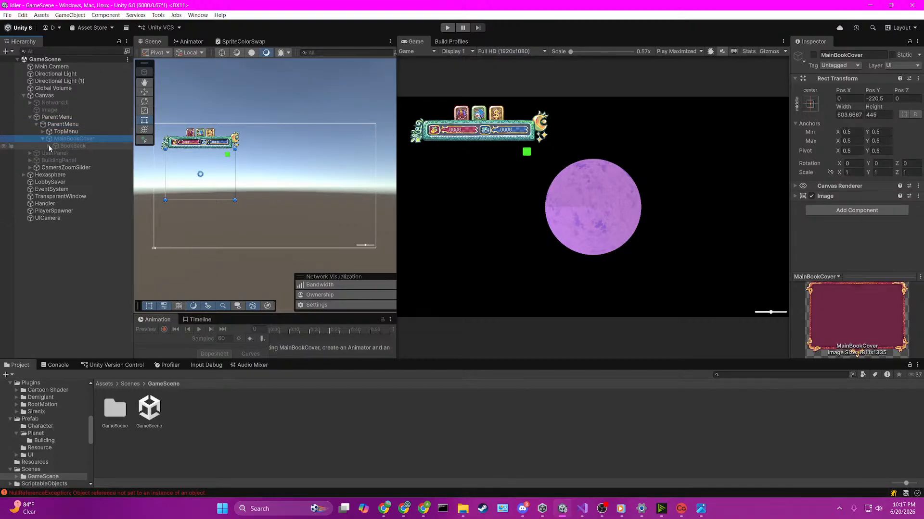
Step: Expand OutfitSideTabs, BookFront and ClothingPanel in the hierarchy to list their tab parents and panels
click(54, 161)
click(54, 161)
click(56, 153)
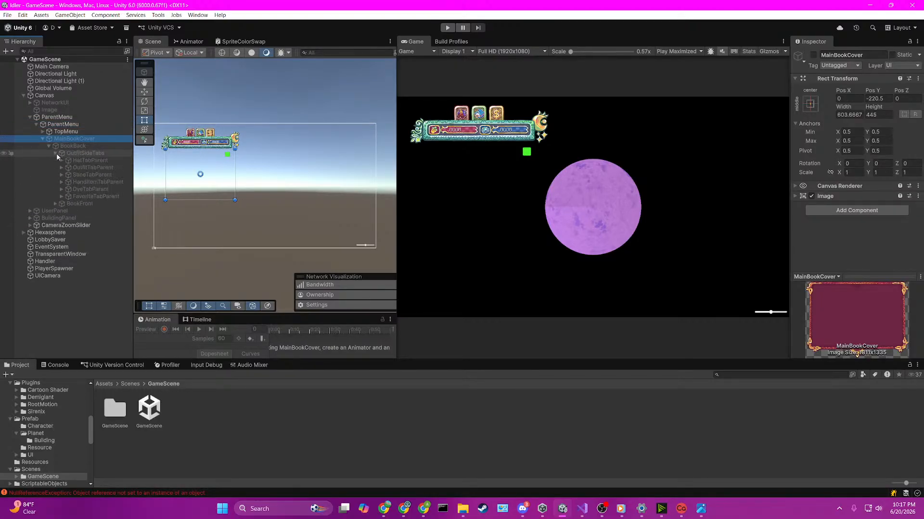
click(56, 153)
click(56, 154)
click(55, 203)
click(54, 204)
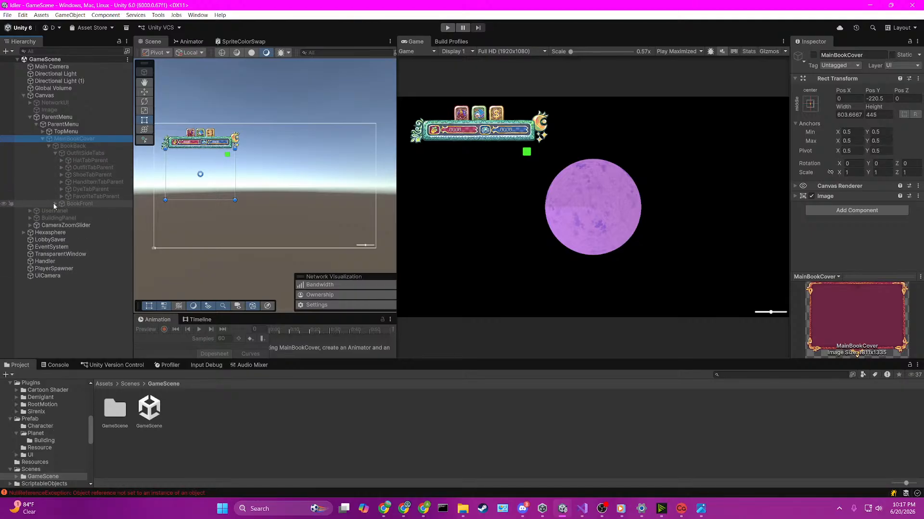
click(55, 204)
click(61, 217)
click(61, 218)
click(61, 211)
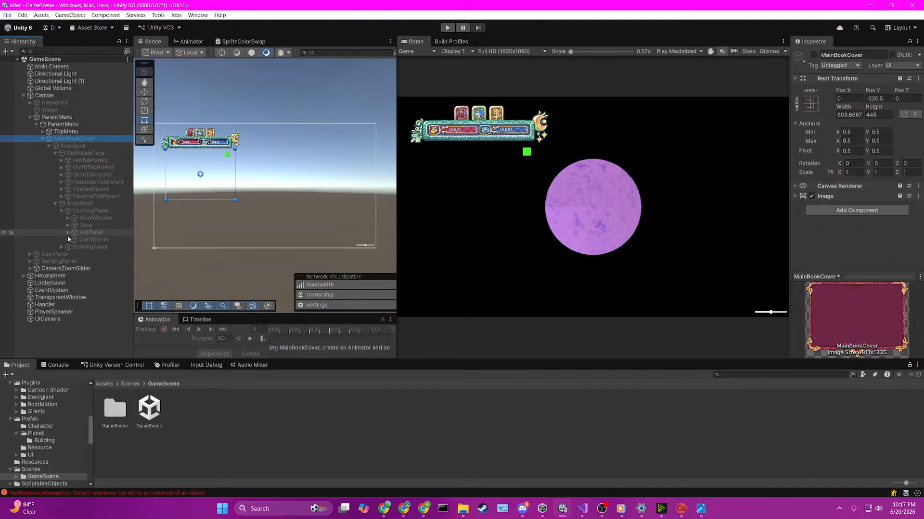
Step: Assign HatTabParent's Button as the Starting Tab of the OutfitSideTabs' UI Side Tabs Handler
click(82, 167)
click(87, 154)
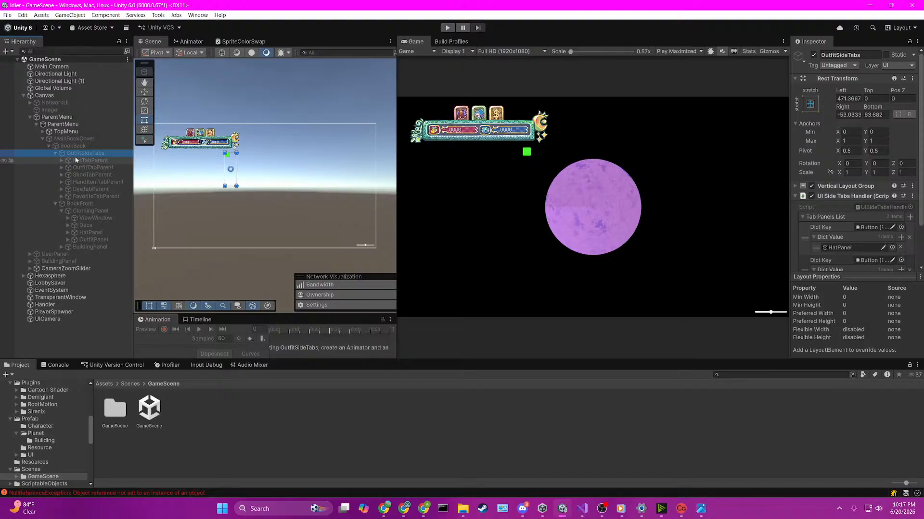
click(61, 161)
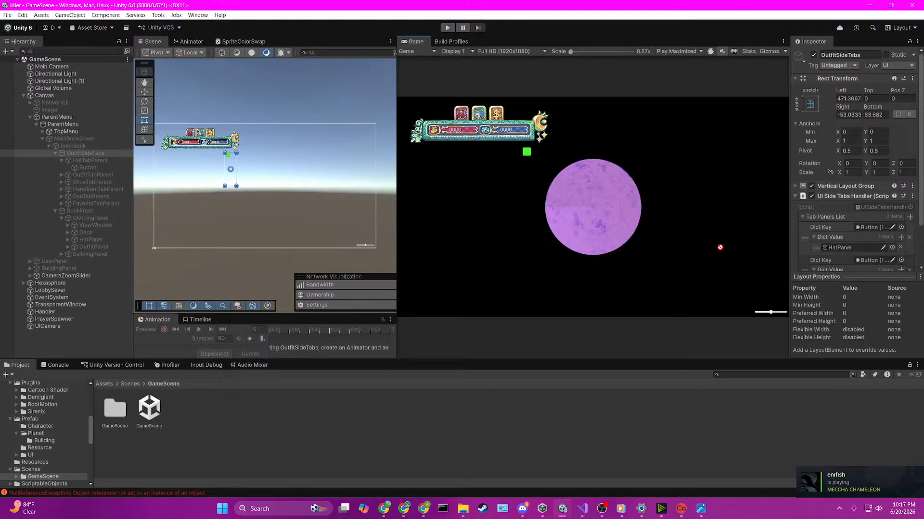
scroll(840, 273, down, 3)
drag(841, 277, 866, 247)
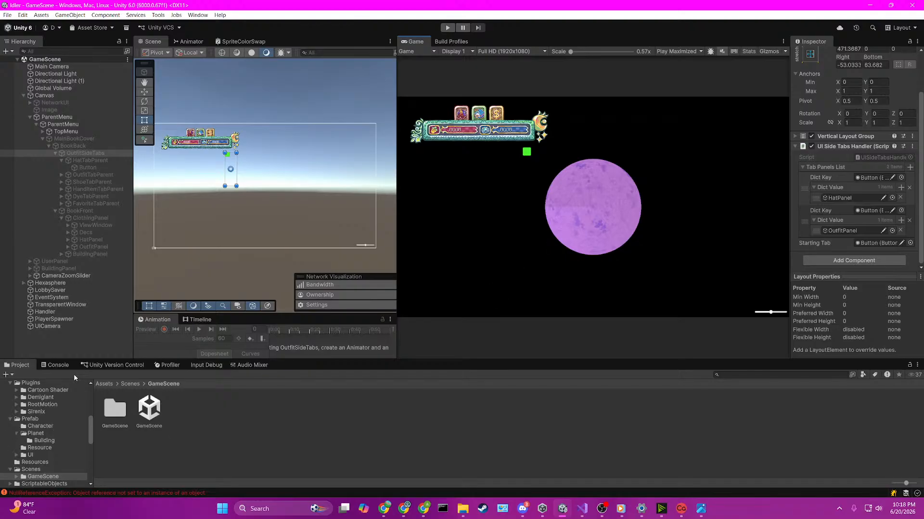
Step: Clear the Console's messages and return to the project's GameScene folder
click(54, 366)
click(12, 375)
click(18, 365)
scroll(179, 135, up, 1)
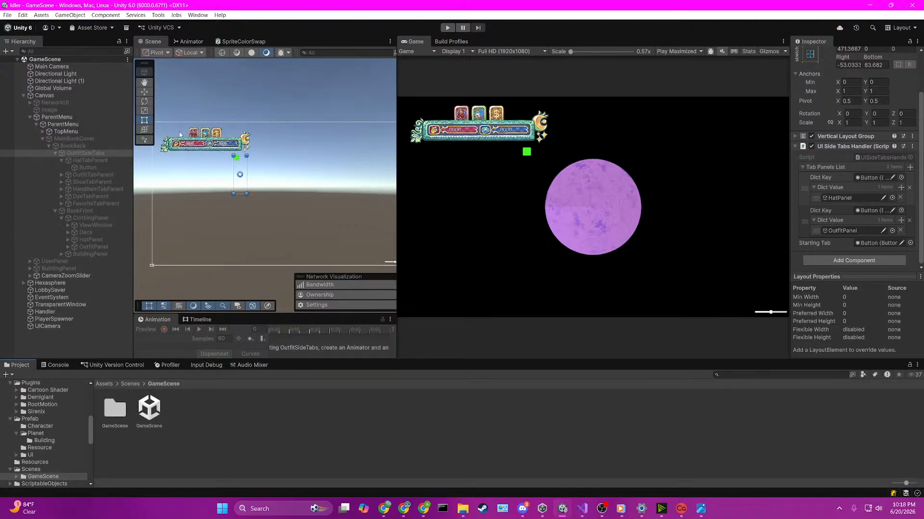
Step: Add a UI Side Tabs Handler component to the TopMenu object under ParentMenu
scroll(180, 135, up, 6)
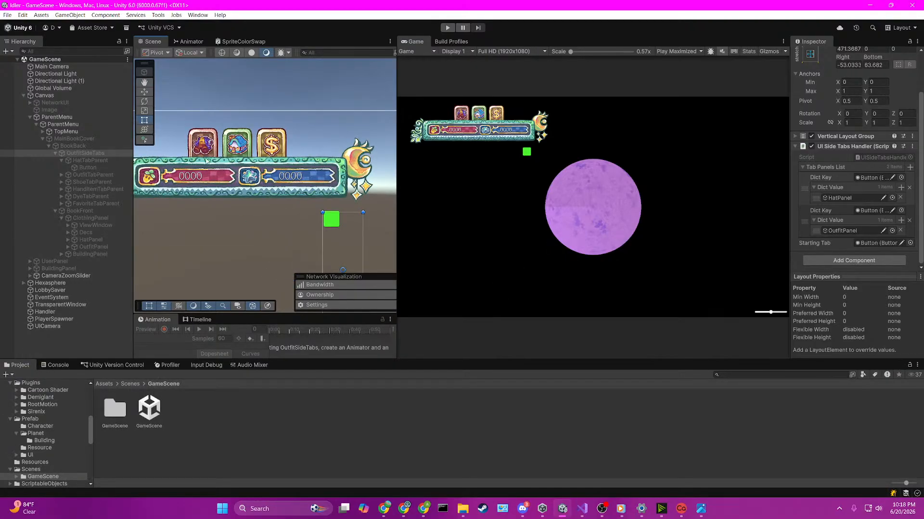
click(203, 155)
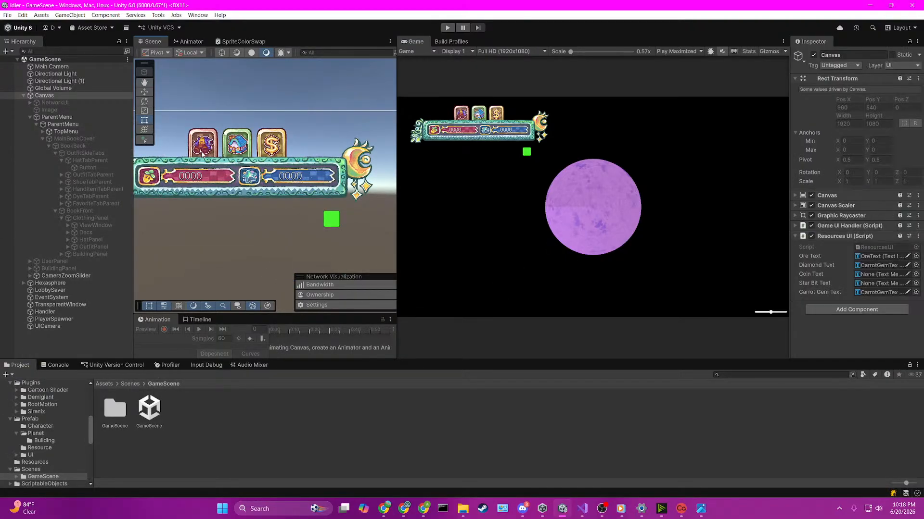
click(54, 132)
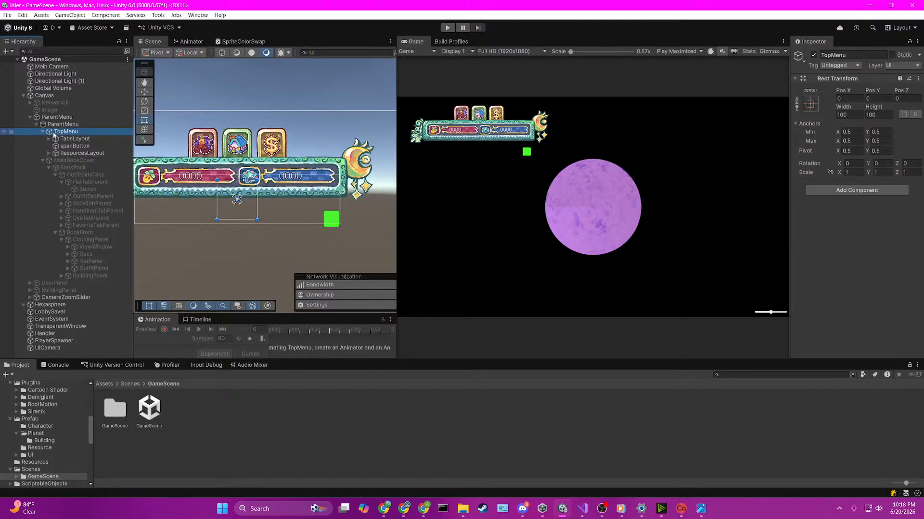
click(876, 190)
key(Return)
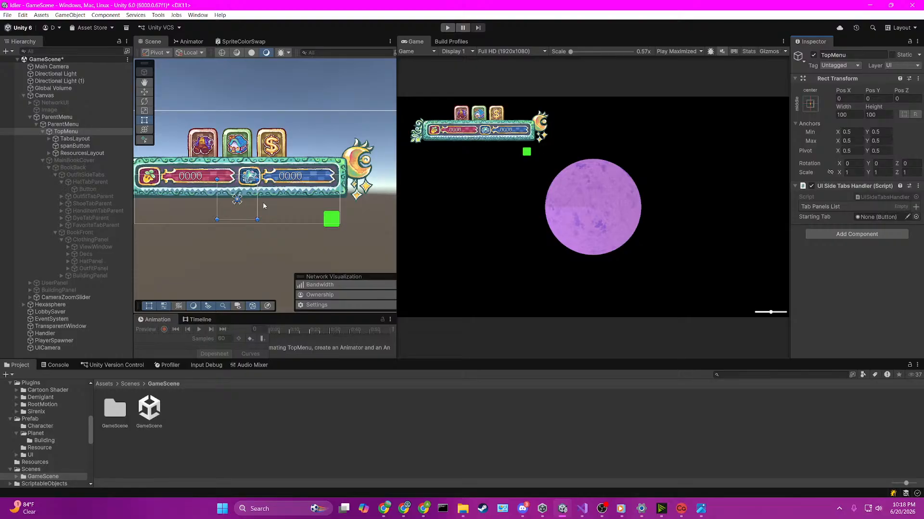
Step: Open the ParentMenu script used by the outer ParentMenu object in the code editor
click(87, 124)
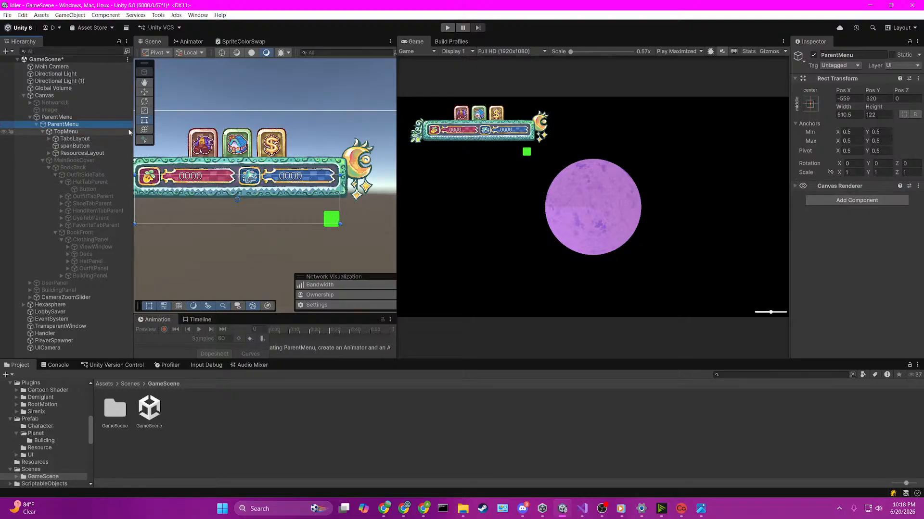
click(102, 118)
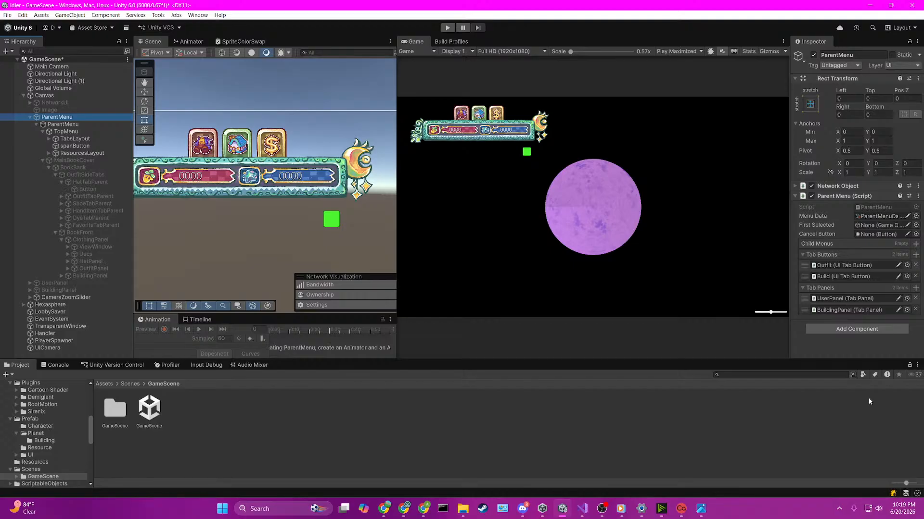
click(873, 206)
double_click(873, 207)
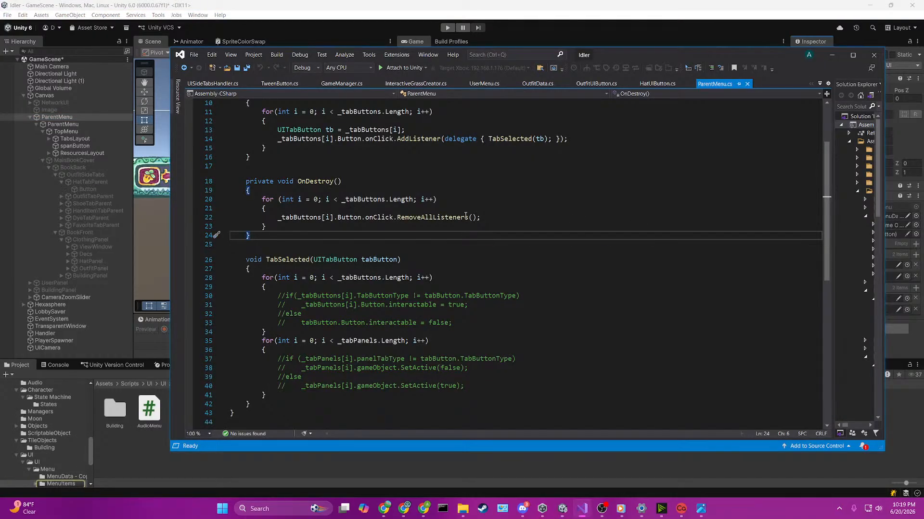
scroll(473, 208, up, 3)
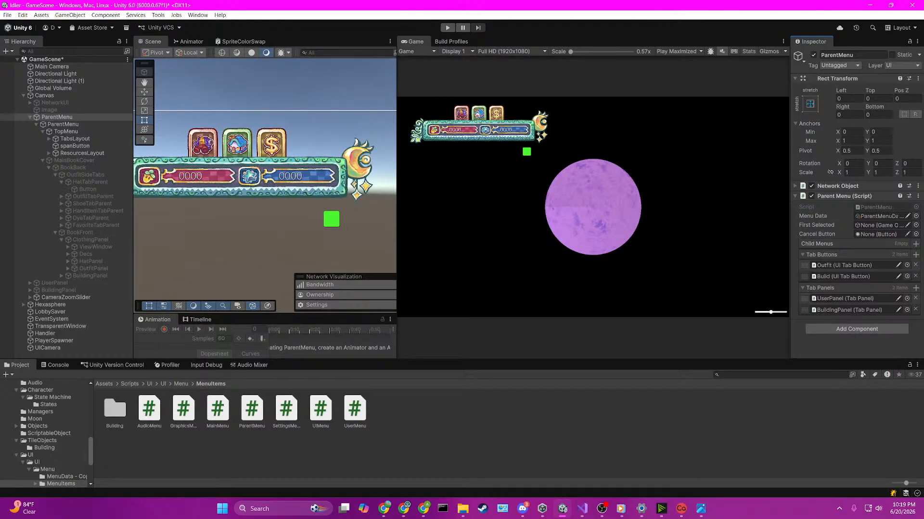
double_click(251, 410)
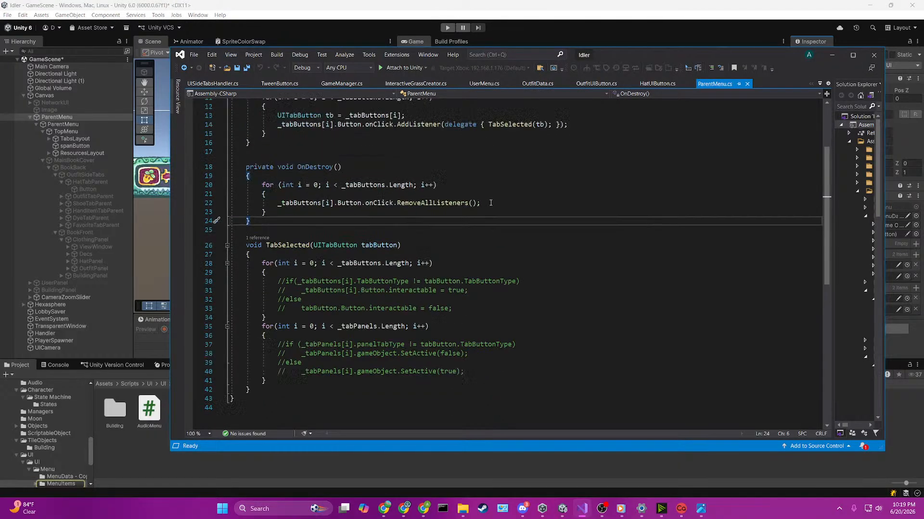
Step: Examine how ParentMenu.cs uses _tabButtons and _tabPanels and where it calls TabSelected
scroll(490, 203, up, 4)
click(400, 164)
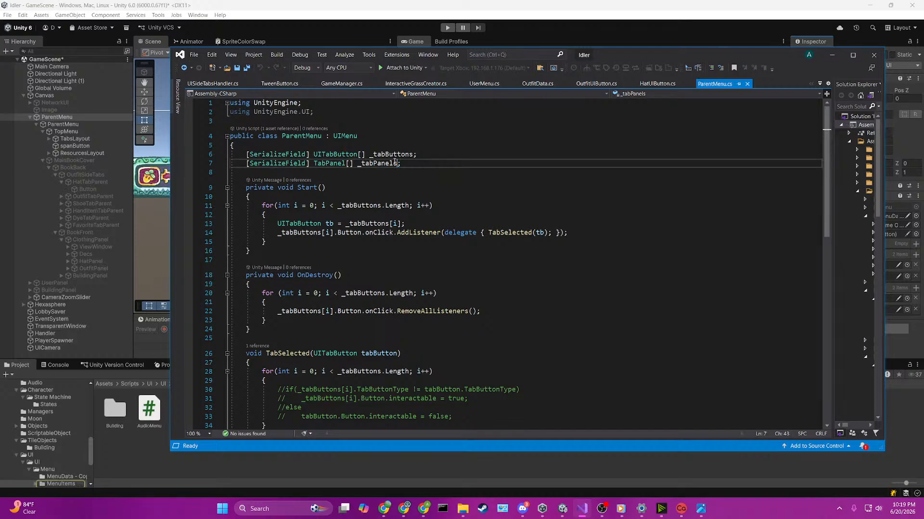
double_click(390, 165)
key(Up)
key(Up)
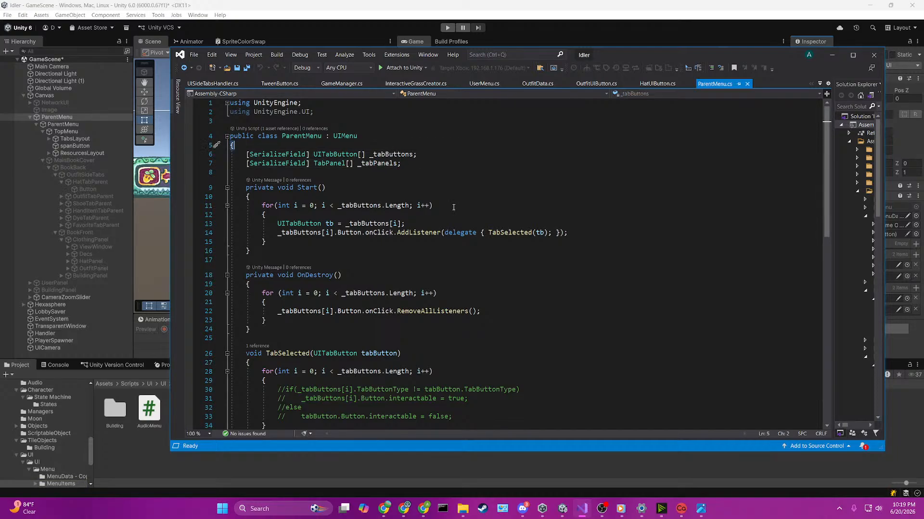
click(406, 155)
scroll(451, 212, down, 5)
scroll(451, 212, up, 3)
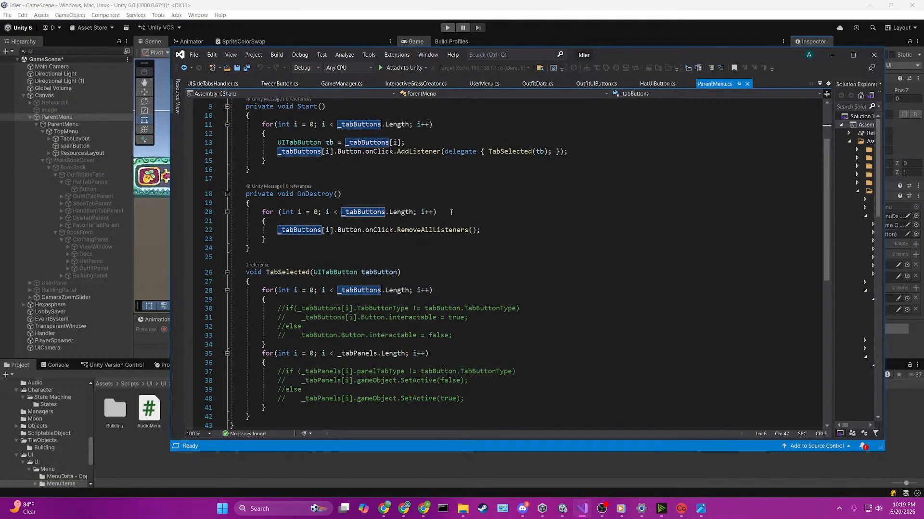
scroll(451, 212, up, 1)
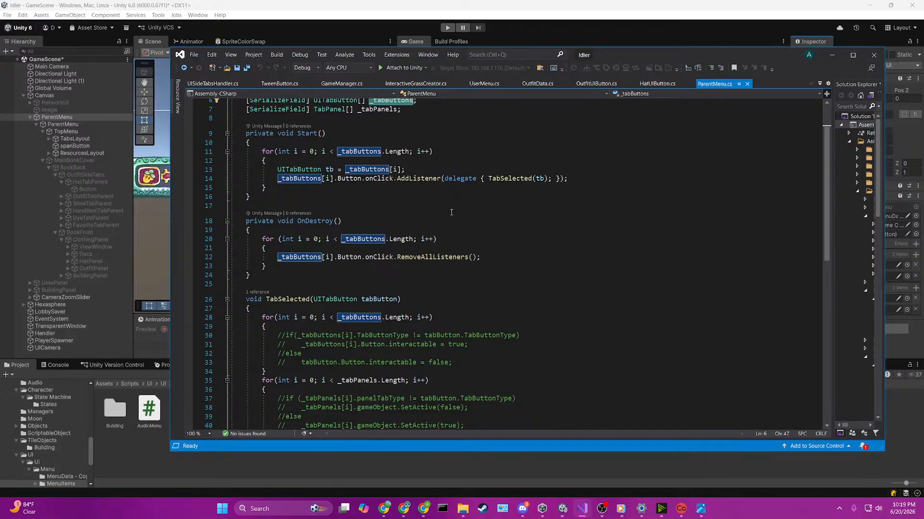
click(531, 178)
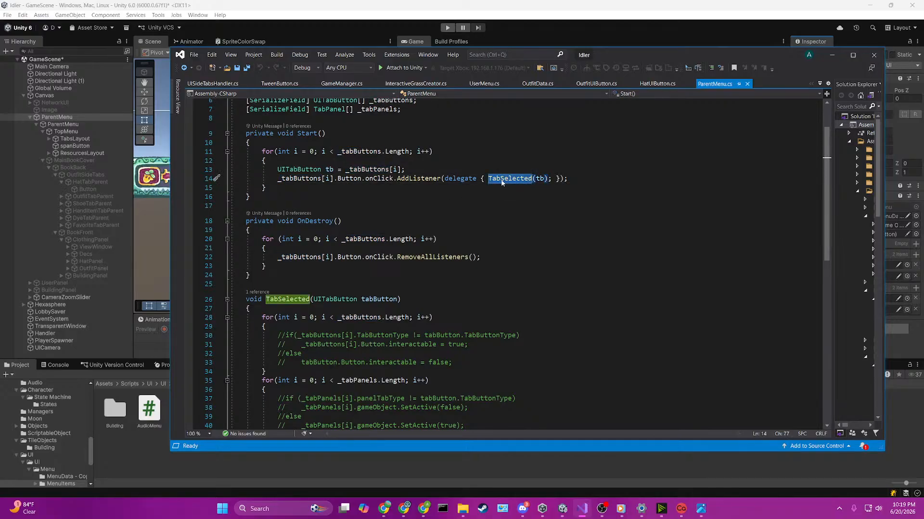
scroll(501, 180, down, 2)
scroll(447, 178, up, 3)
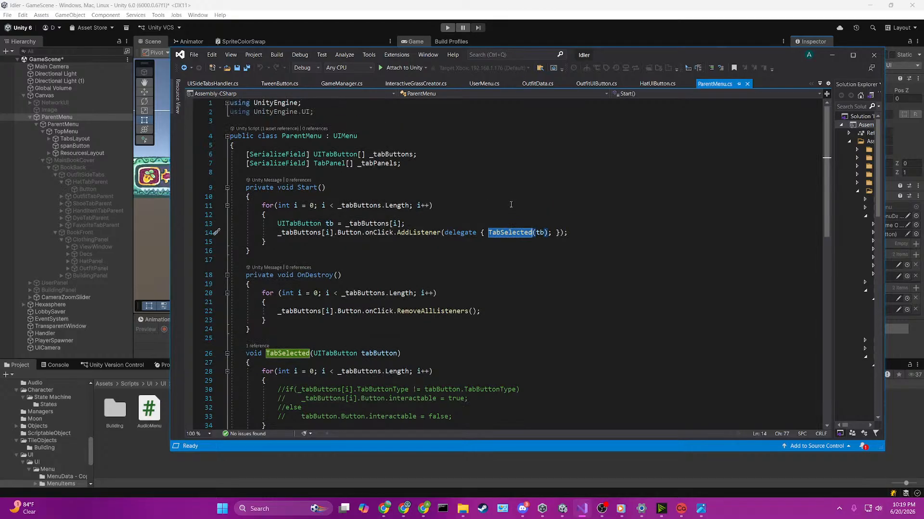
Step: Back in Unity, remove the MainBookCover and OutfitSideTabs SetActive entries from the top menu Outfit button's On Click list
click(519, 3)
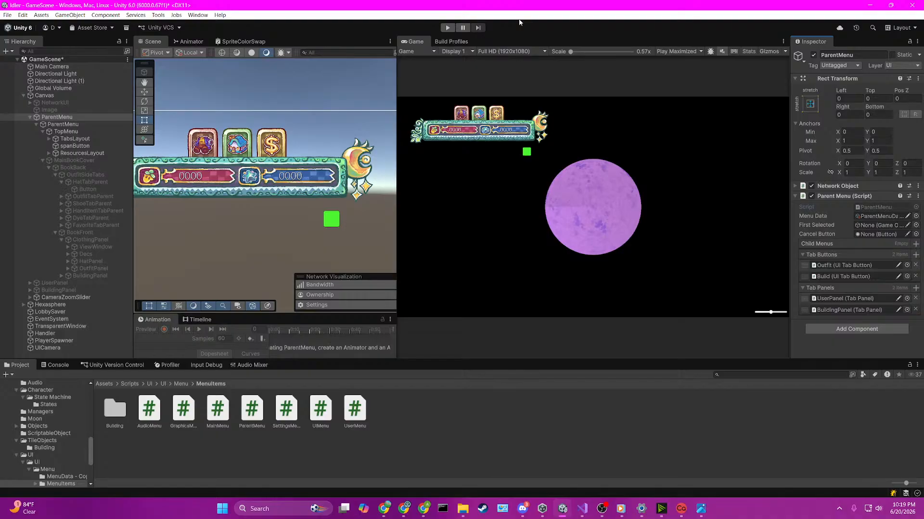
click(67, 124)
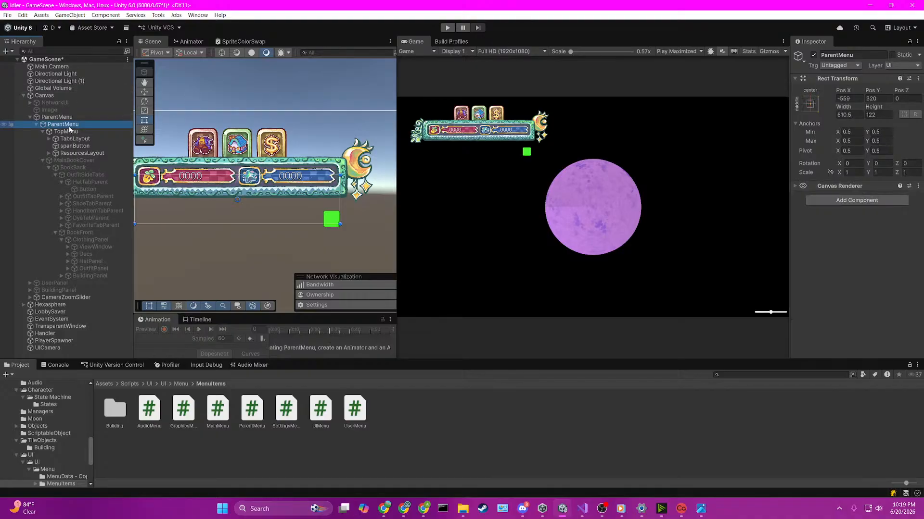
click(72, 118)
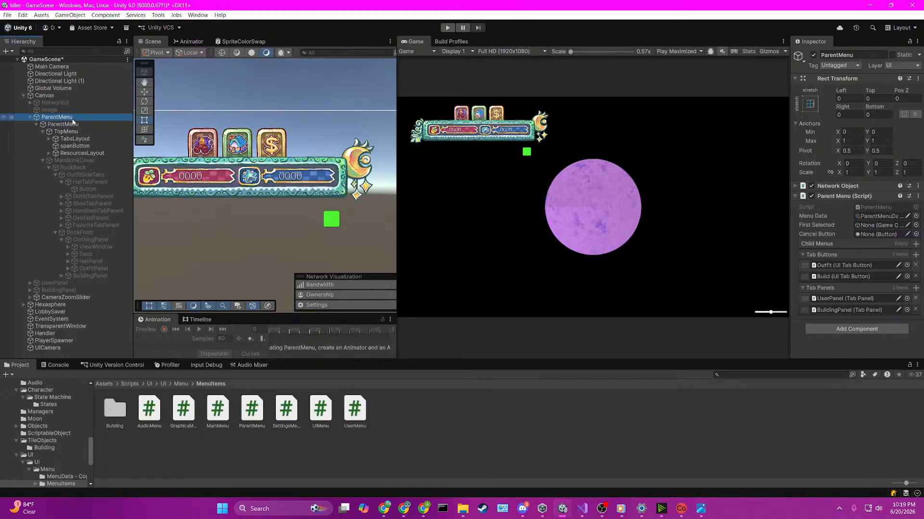
click(202, 144)
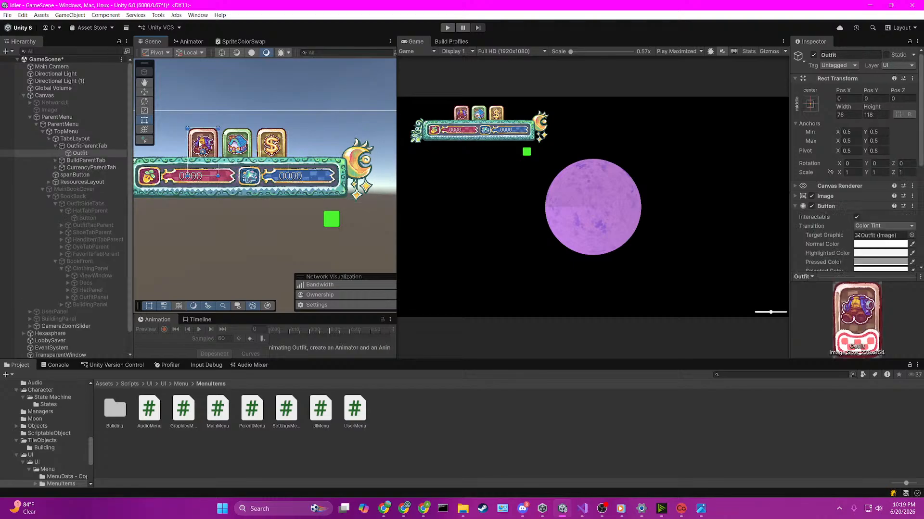
scroll(808, 216, down, 5)
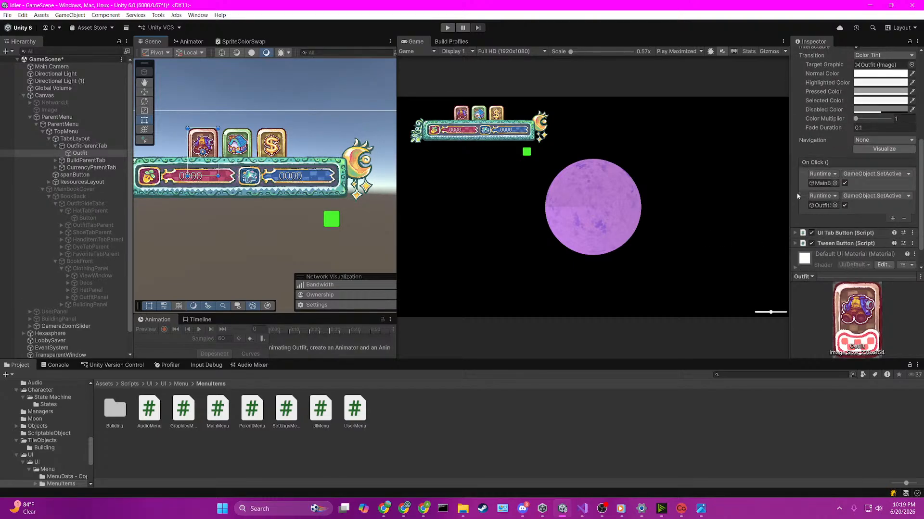
drag(790, 193, 706, 192)
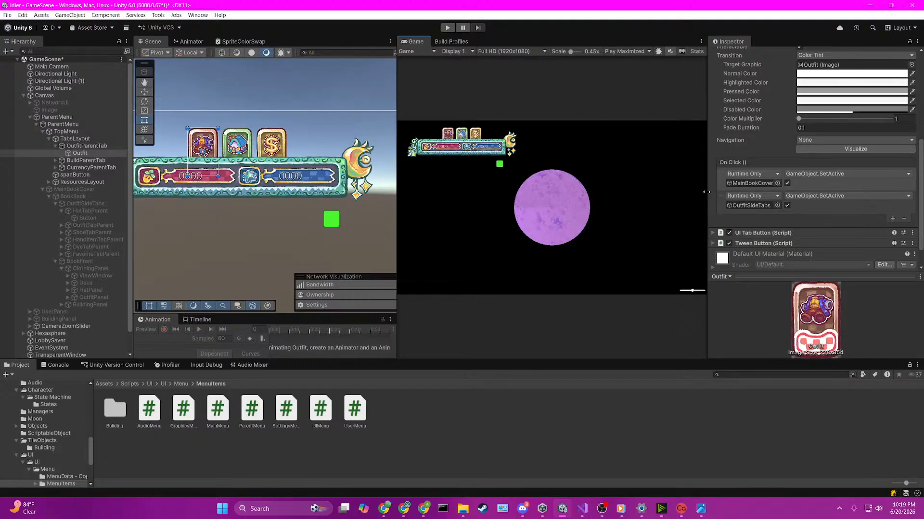
click(835, 207)
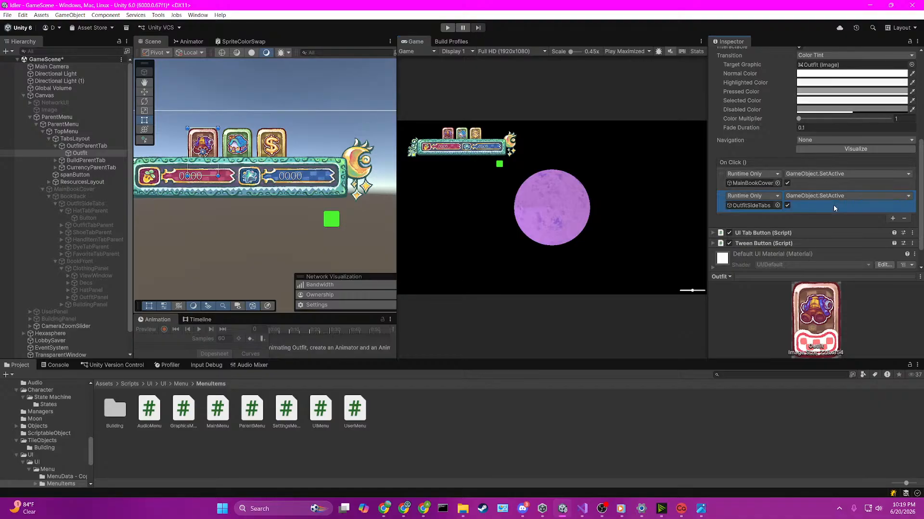
click(833, 184)
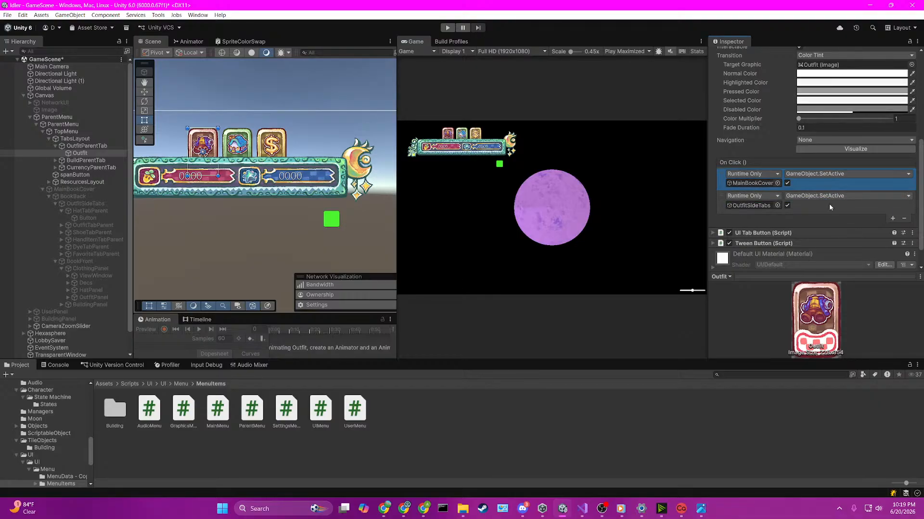
key(Delete)
key(Delete)
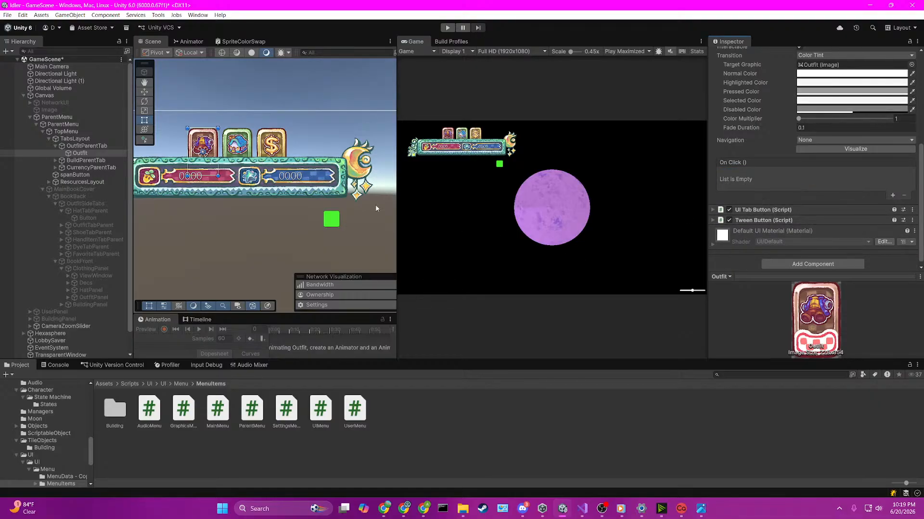
Step: Widen the Scene view and inspect the components on TopMenu, TabsLayout and its outfit, build and currency tab parents
drag(398, 165, 532, 166)
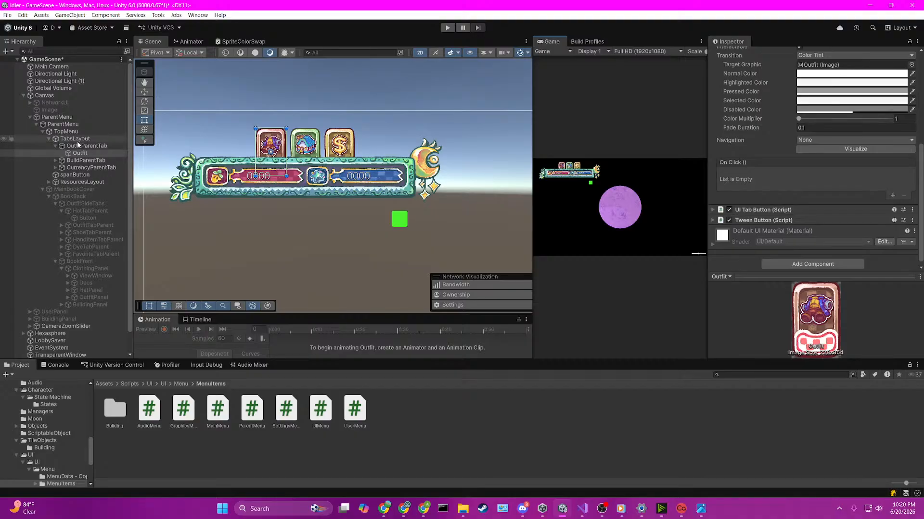
click(66, 132)
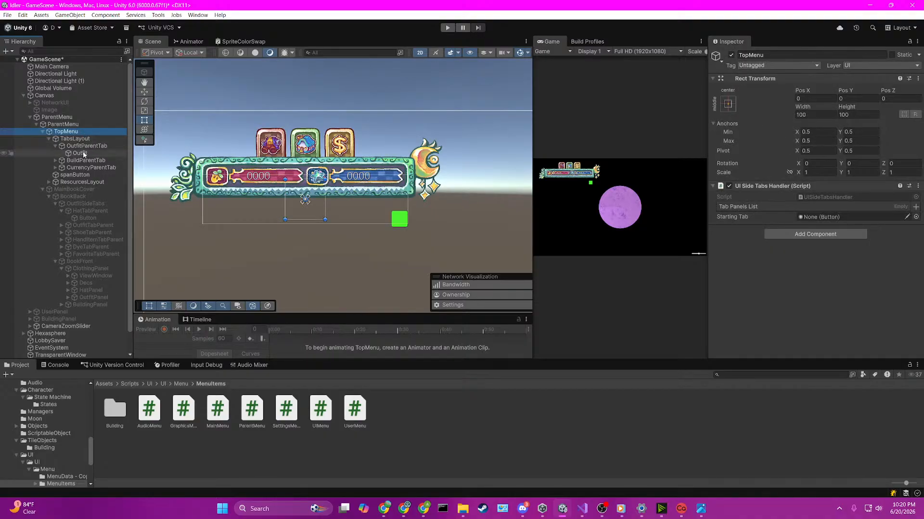
click(89, 146)
click(92, 139)
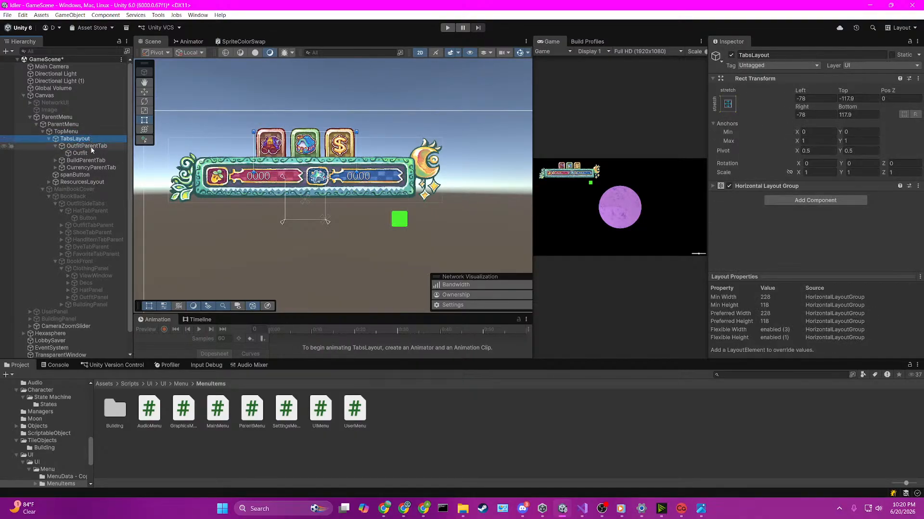
click(91, 147)
click(55, 146)
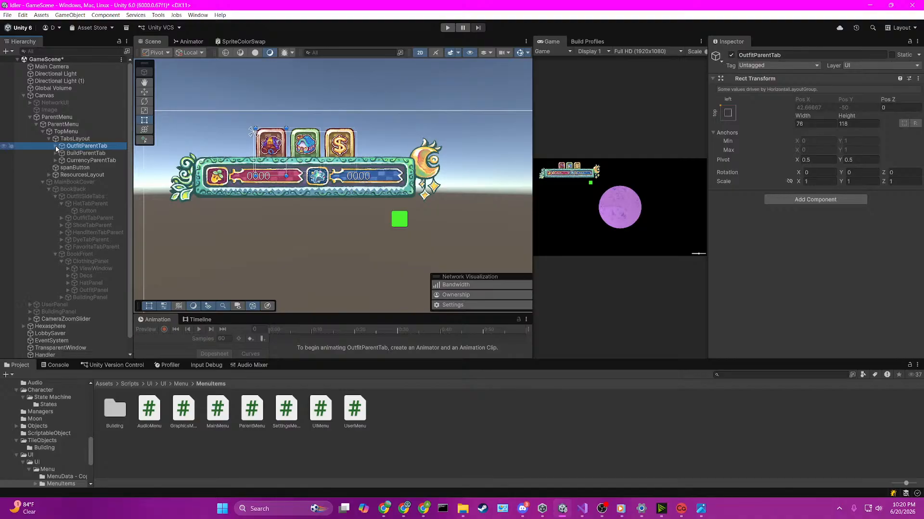
click(75, 139)
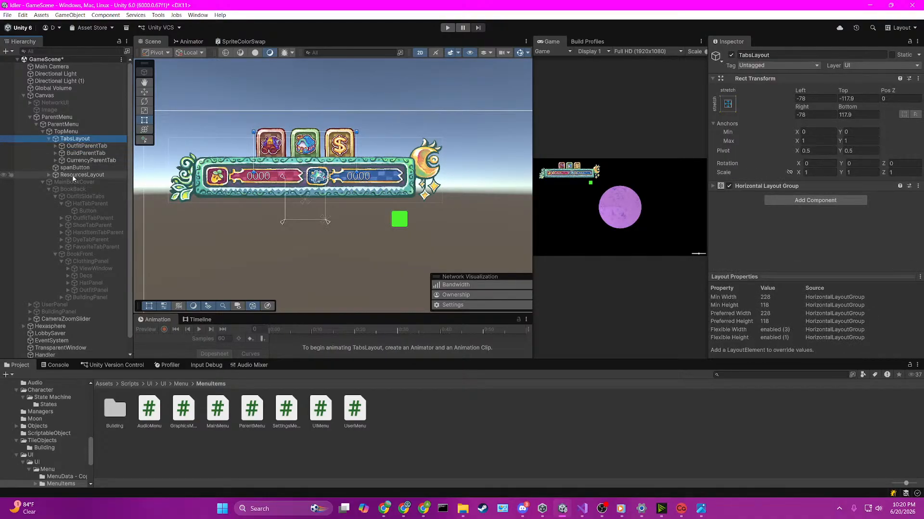
click(70, 148)
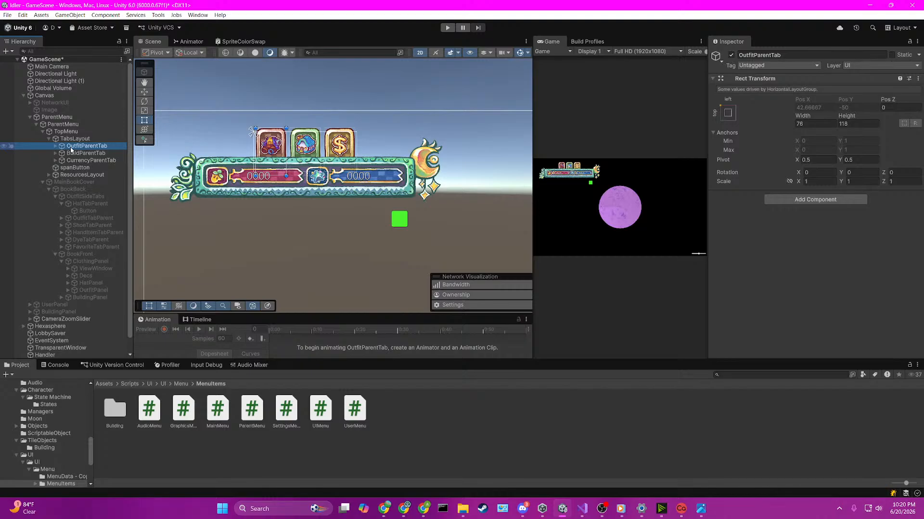
key(Down)
key(Down)
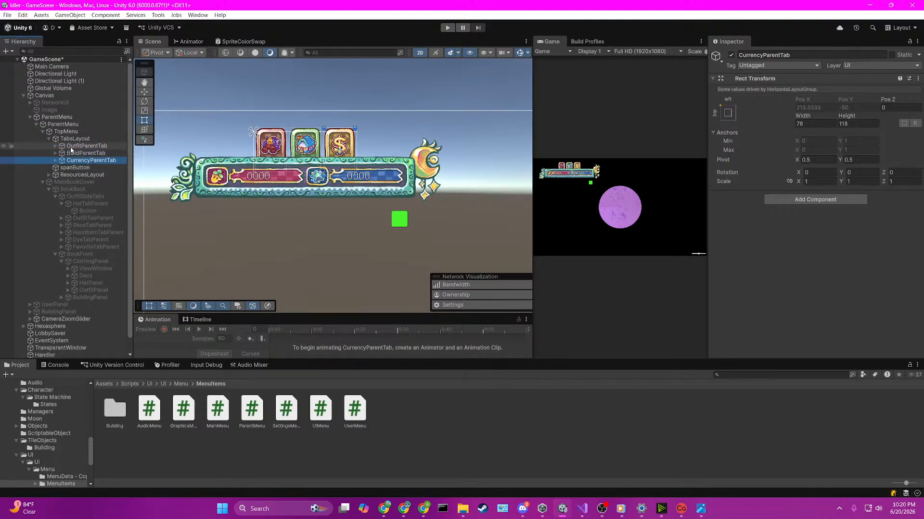
Step: Remove the UI Side Tabs Handler component from TopMenu
click(72, 131)
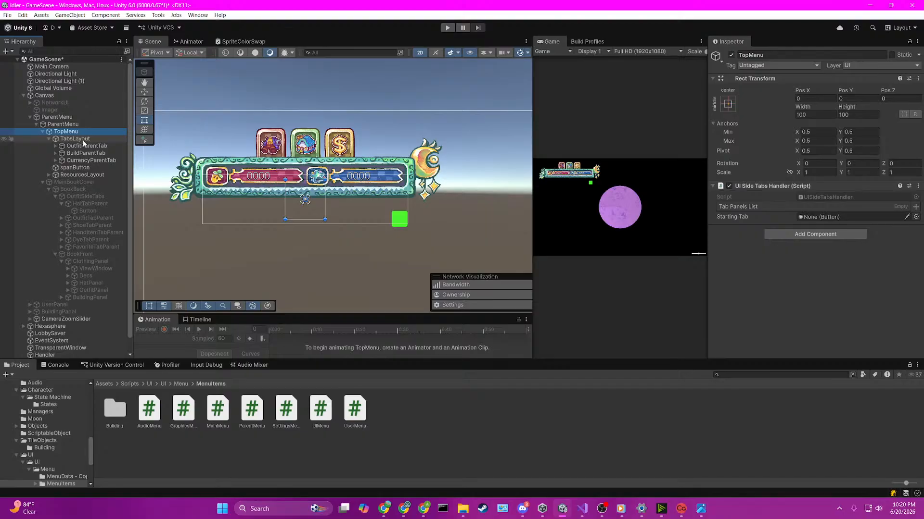
right_click(760, 187)
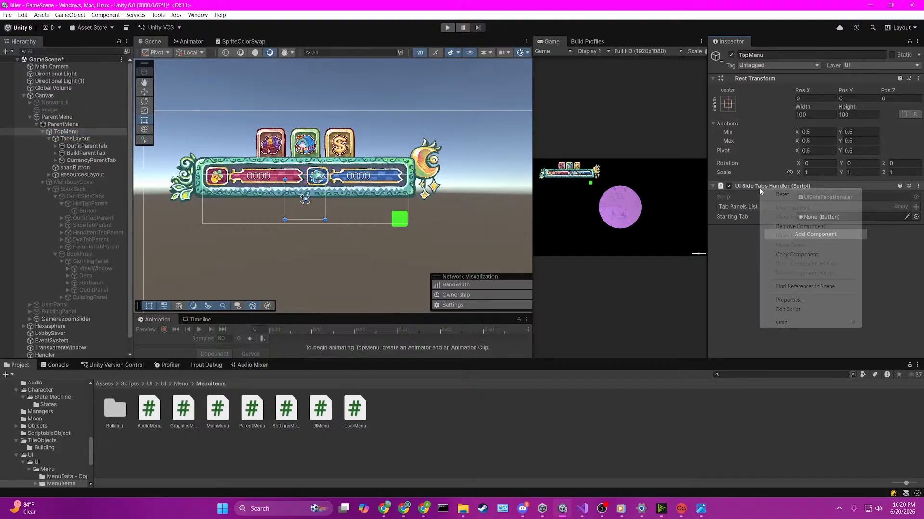
click(790, 227)
Step: Add the UI Side Tabs Handler component to TabsLayout
click(89, 139)
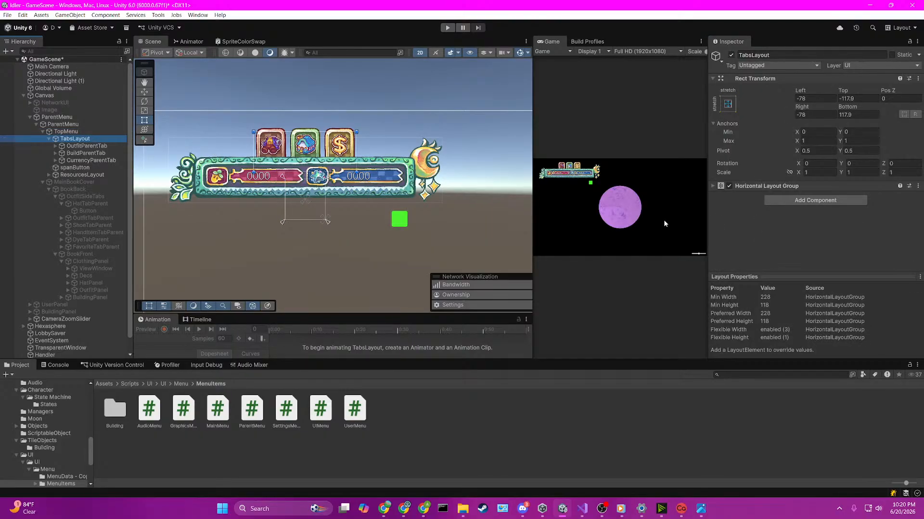
click(780, 201)
text(ui)
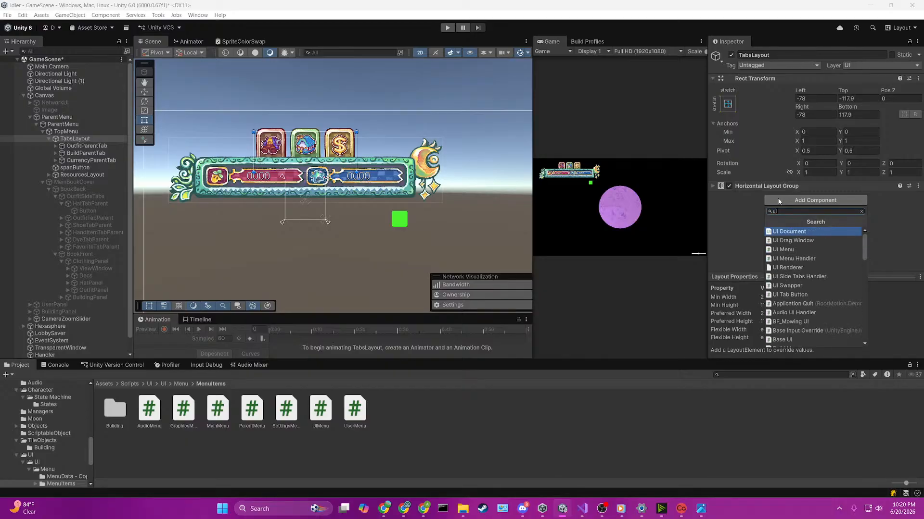
text(tab)
key(BackSpace)
key(BackSpace)
key(BackSpace)
key(BackSpace)
key(BackSpace)
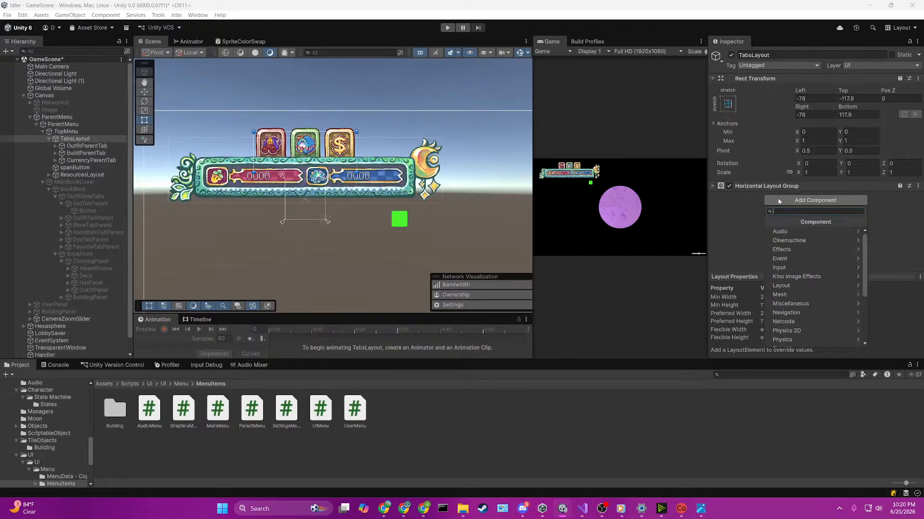
text(tabs)
key(Return)
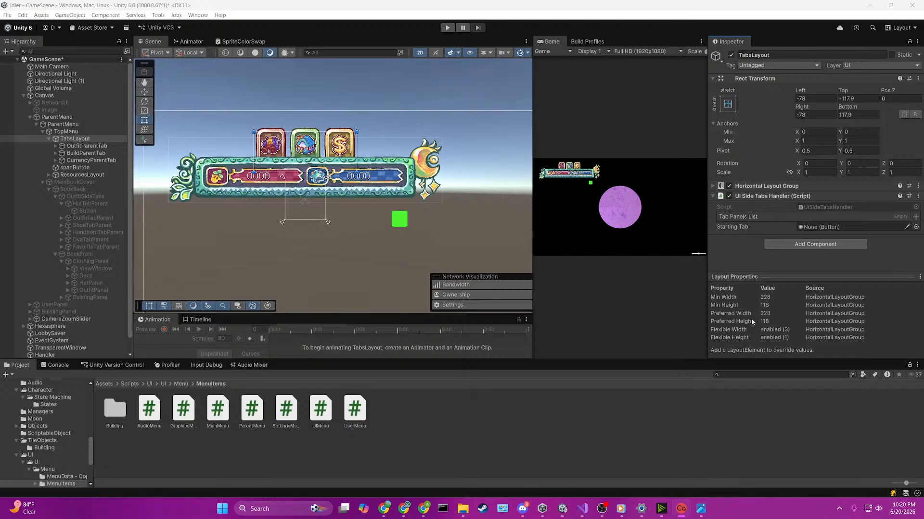
click(606, 100)
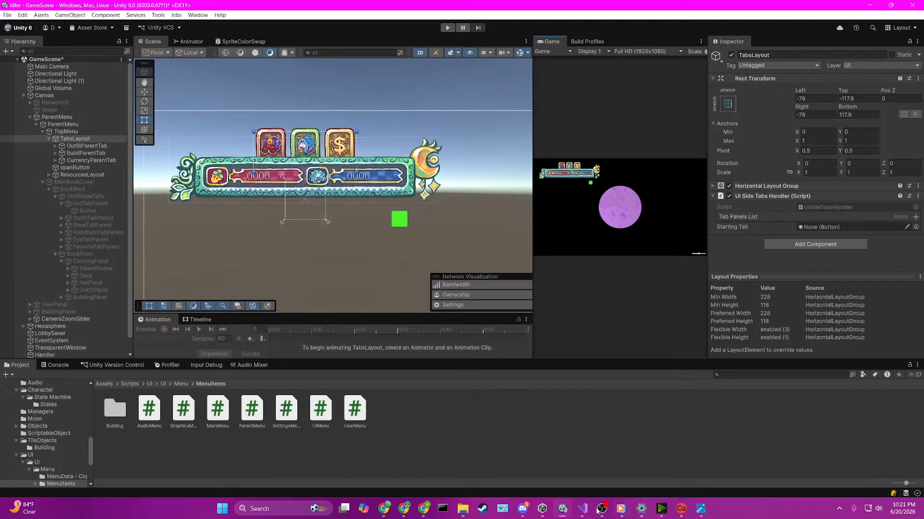
Step: Switch to Visual Studio and, in Start of UISideTabsHandler.cs, add the condition if(_startingTab != null) above EnablePanel(_startingTab)
click(582, 509)
scroll(448, 292, down, 3)
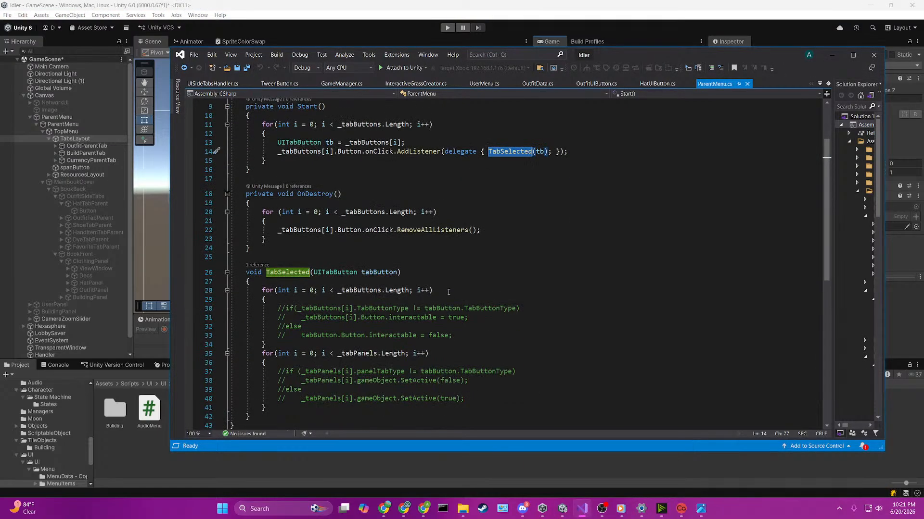
scroll(449, 293, up, 3)
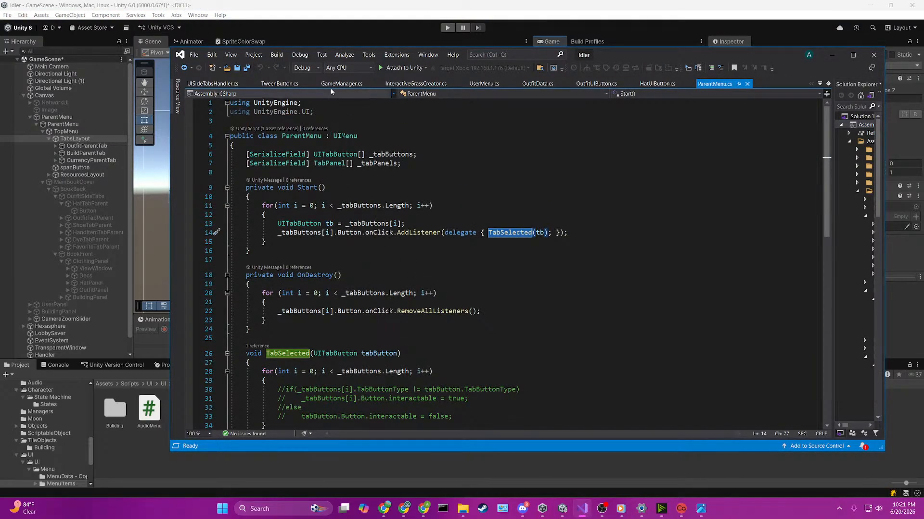
click(218, 85)
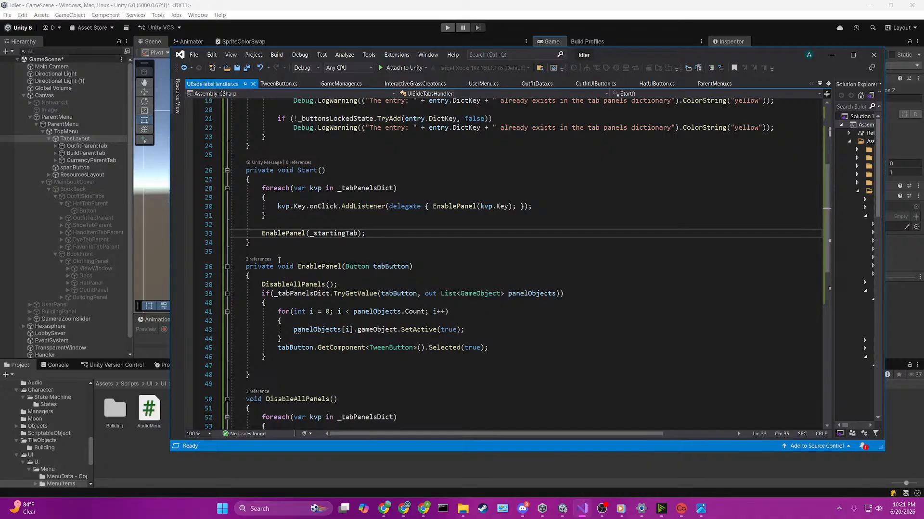
click(268, 226)
key(Return)
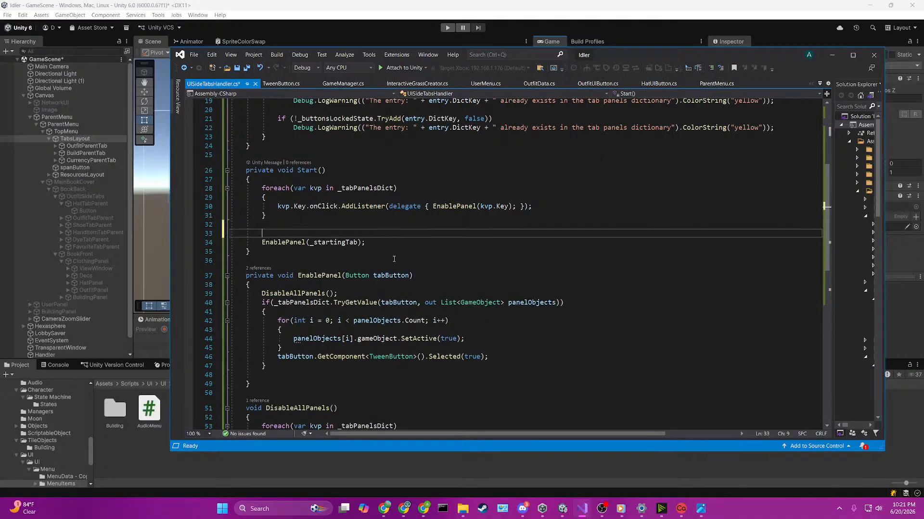
text(if(_start)
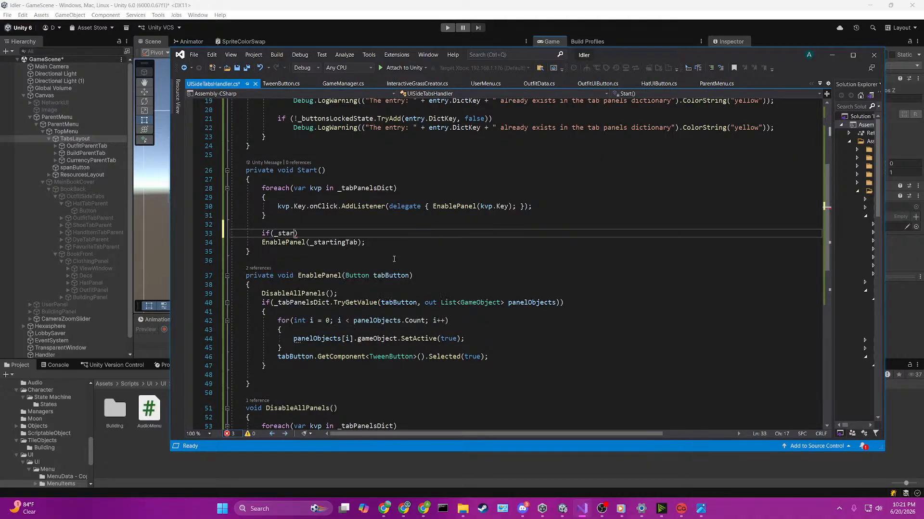
key(BackSpace)
key(BackSpace)
key(BackSpace)
key(BackSpace)
text(tartingTab )
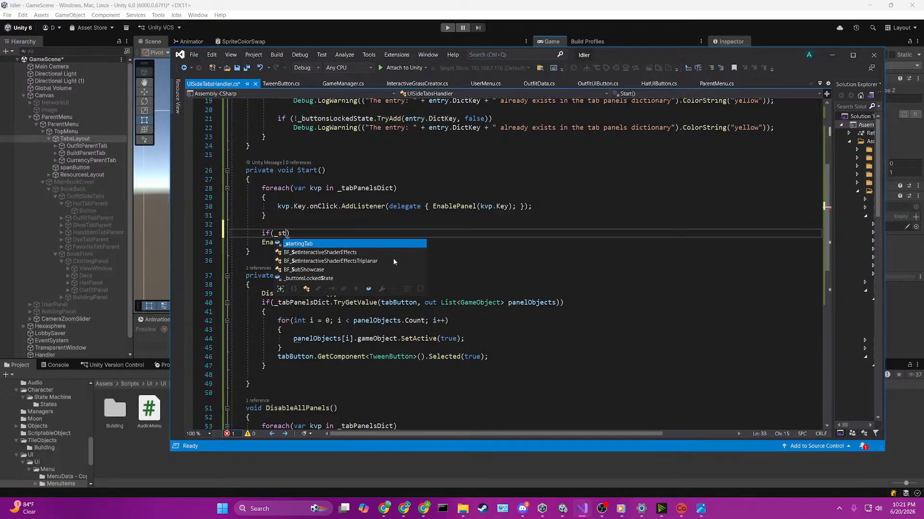
text(!= null)
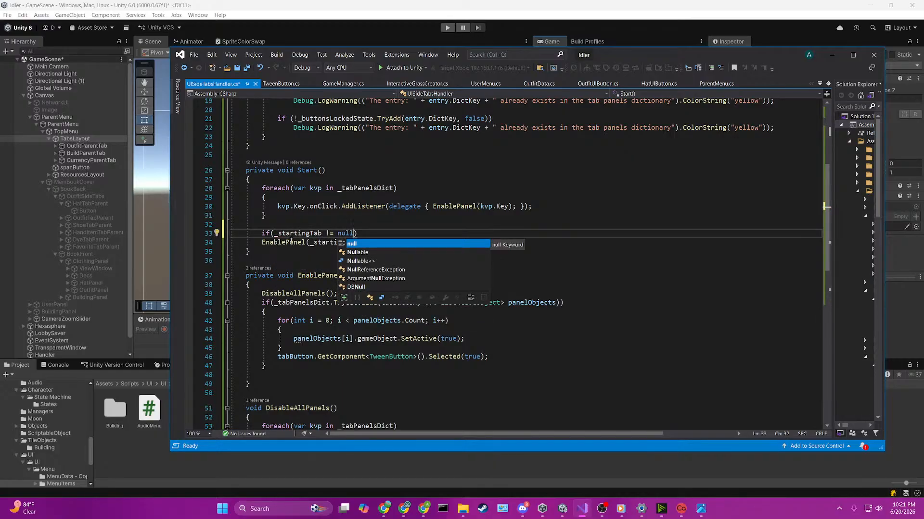
Step: Indent the EnablePanel(_startingTab) call under the null check and save the script
click(262, 242)
key(Tab)
key(ctrl+s)
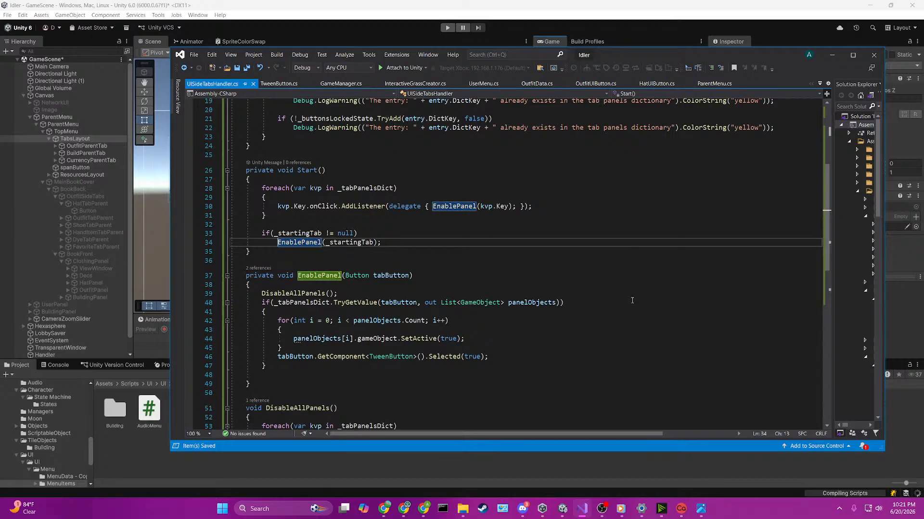
Step: Back in Unity, move the nested ParentMenu object that holds TopMenu to about Pos X -599 and Pos Y 298
click(566, 2)
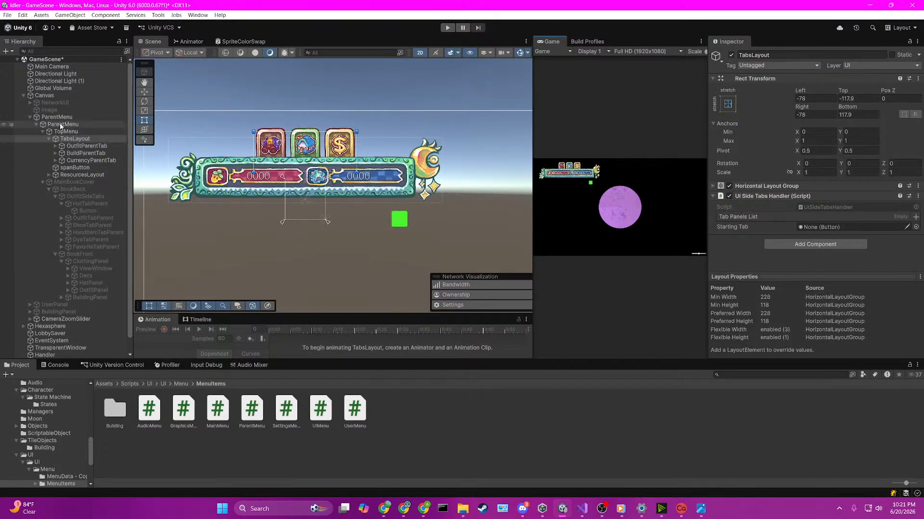
click(87, 117)
click(143, 92)
key(f)
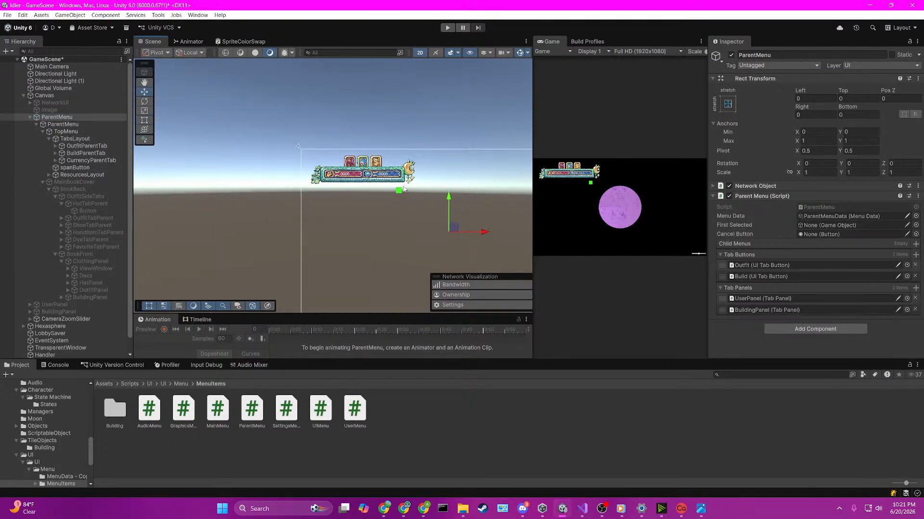
click(95, 126)
drag(301, 169, 297, 170)
scroll(294, 168, up, 4)
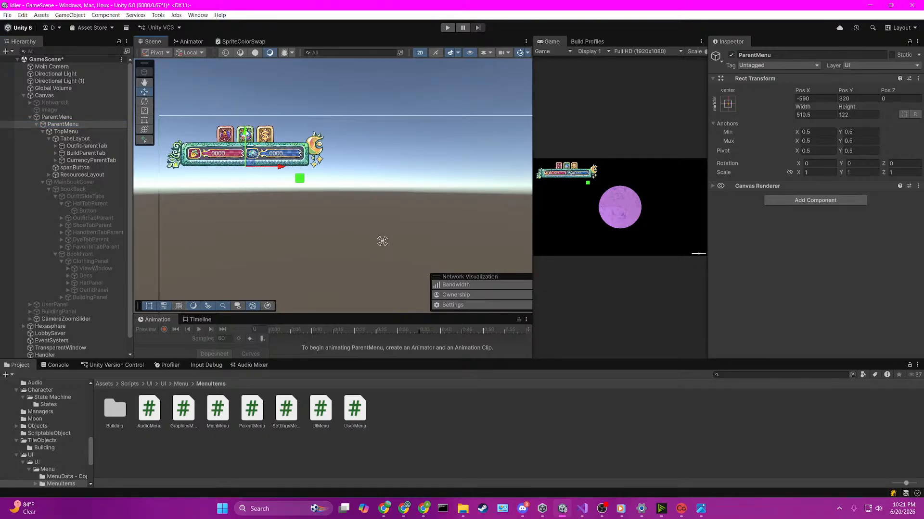
drag(246, 132, 245, 138)
drag(281, 172, 278, 171)
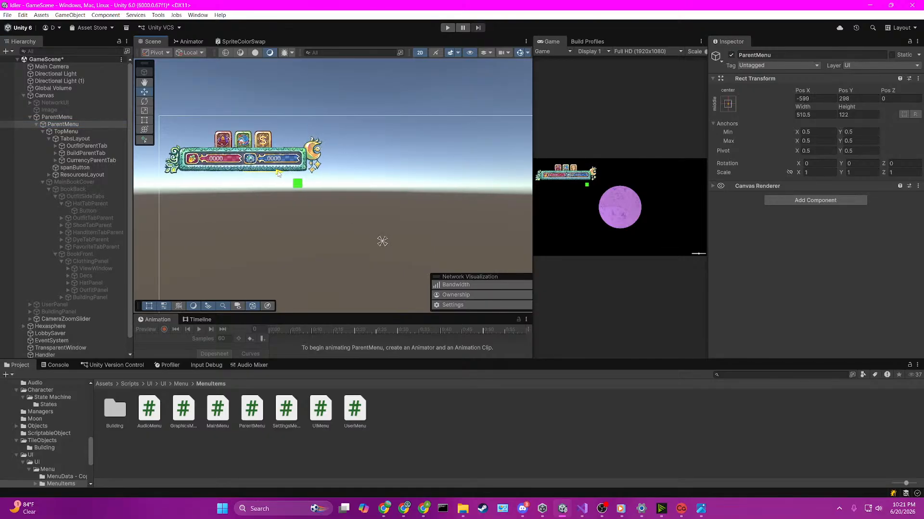
click(371, 70)
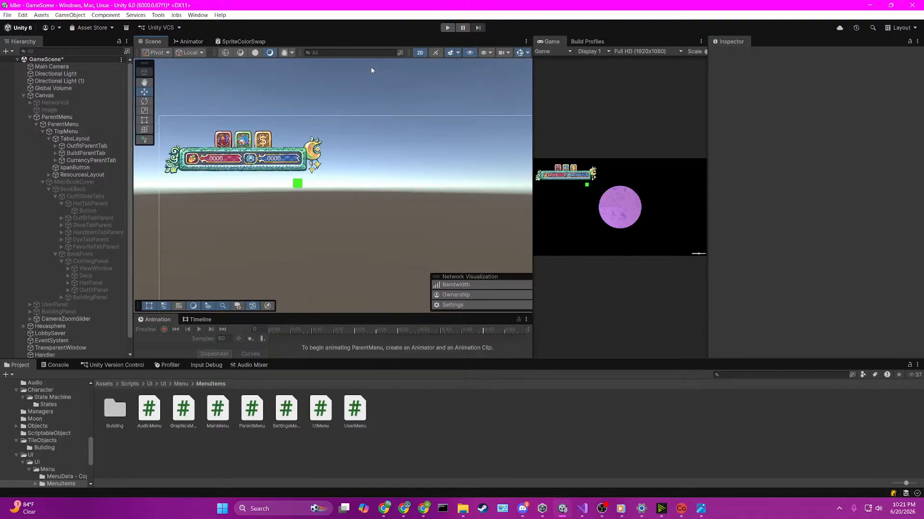
scroll(390, 154, down, 2)
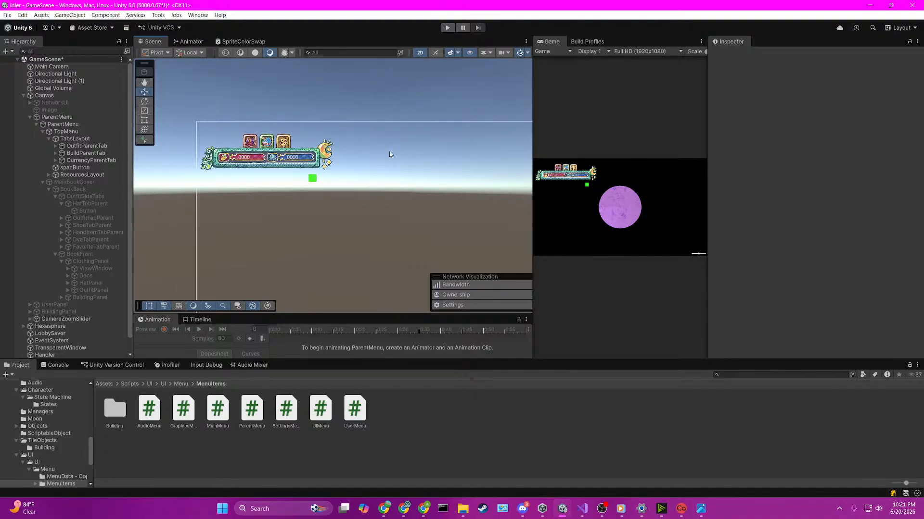
scroll(390, 154, up, 3)
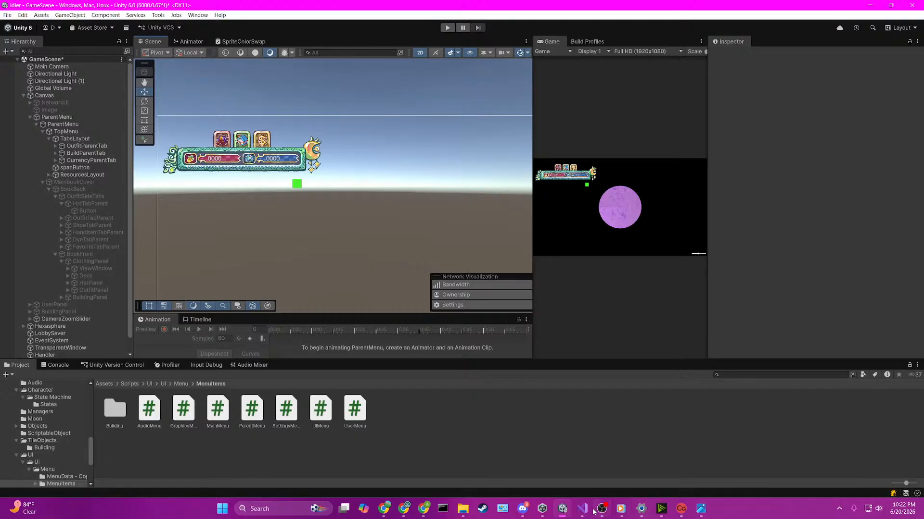
Step: Add a Tab Panels List entry on TabsLayout with the Outfit button as Dict Key and MainBookCover as its first Dict Value
click(109, 141)
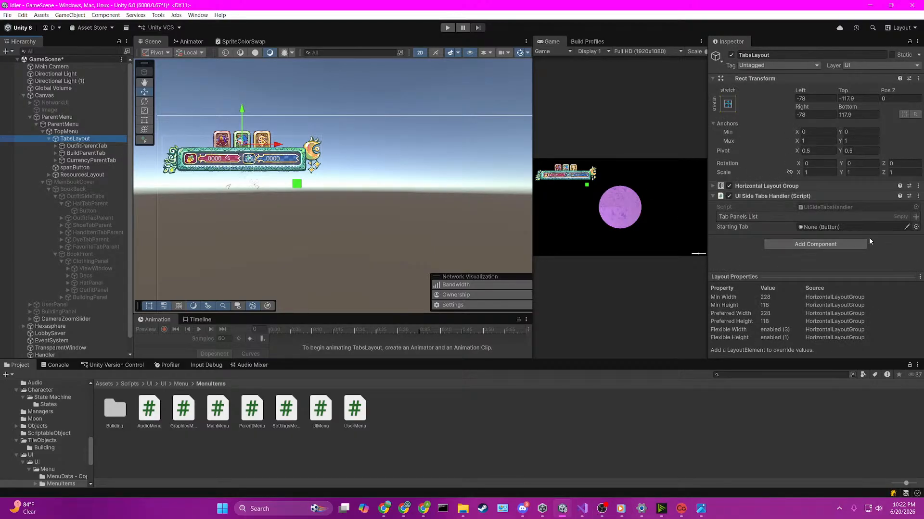
click(915, 217)
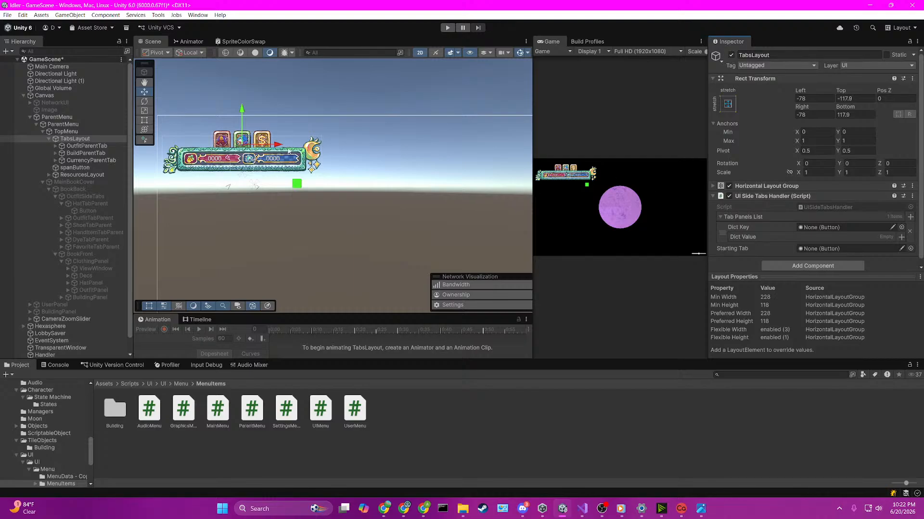
click(55, 146)
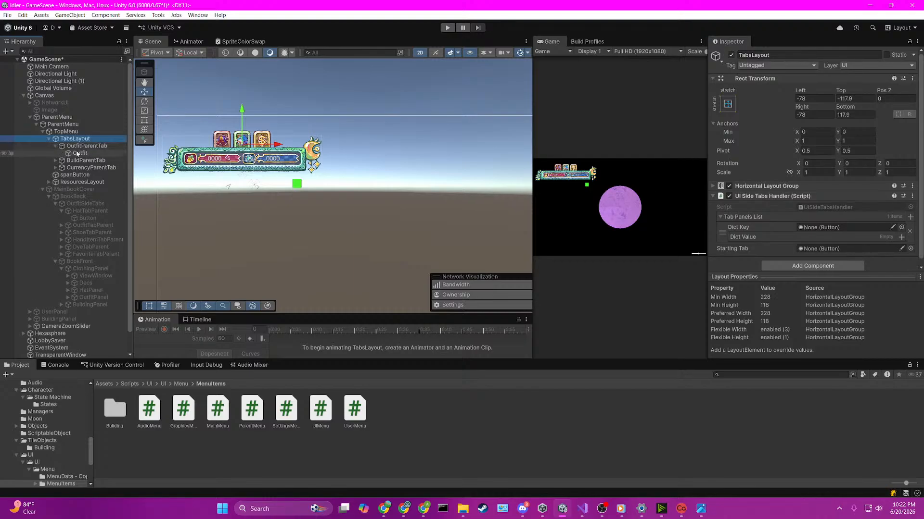
drag(80, 153, 811, 229)
scroll(821, 244, down, 1)
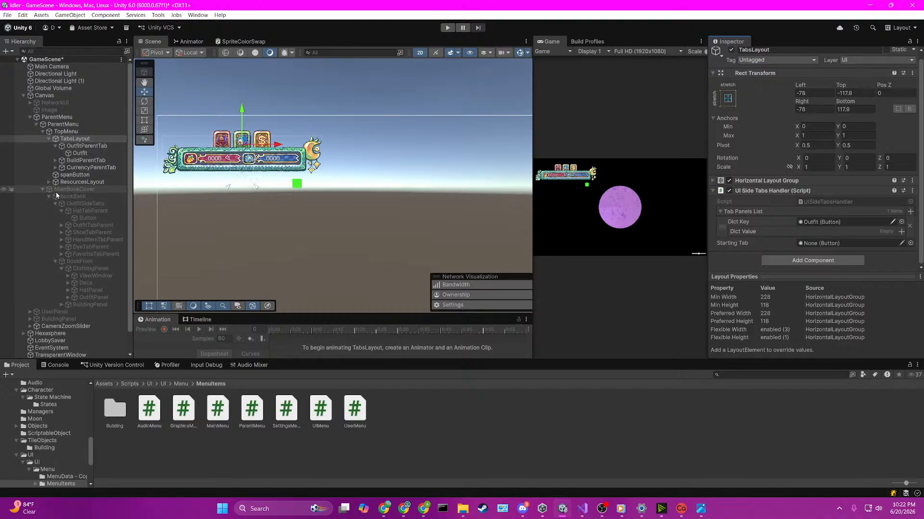
drag(54, 192, 798, 232)
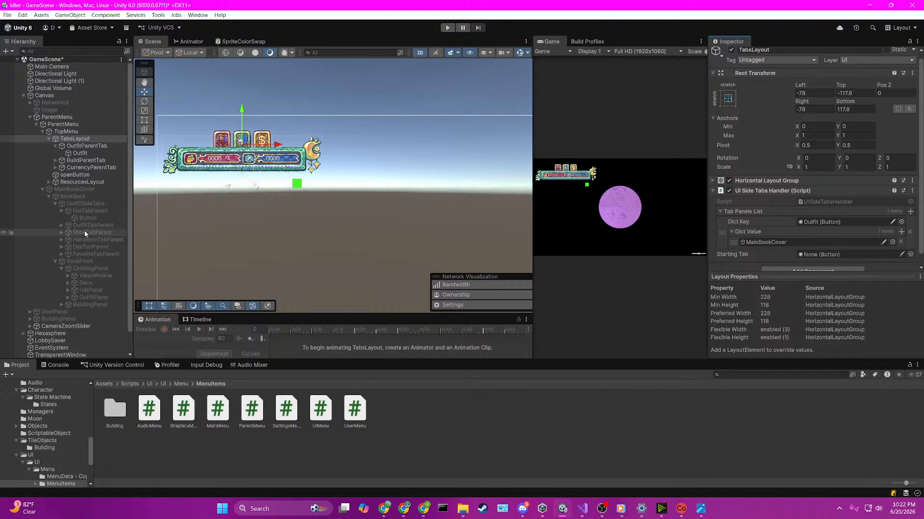
Step: Collapse OutfitSideTabs in the hierarchy and add it to the Outfit entry's Dict Value list on TabsLayout
click(61, 226)
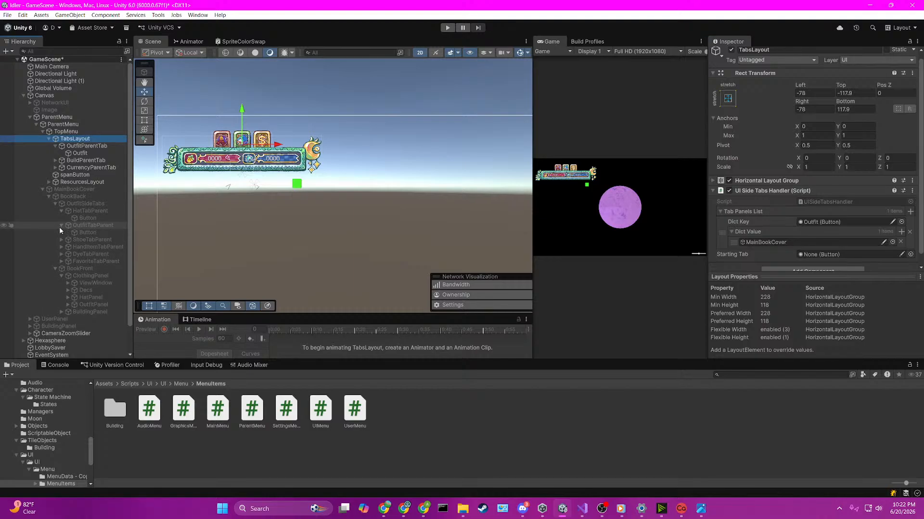
click(61, 225)
click(64, 215)
click(61, 210)
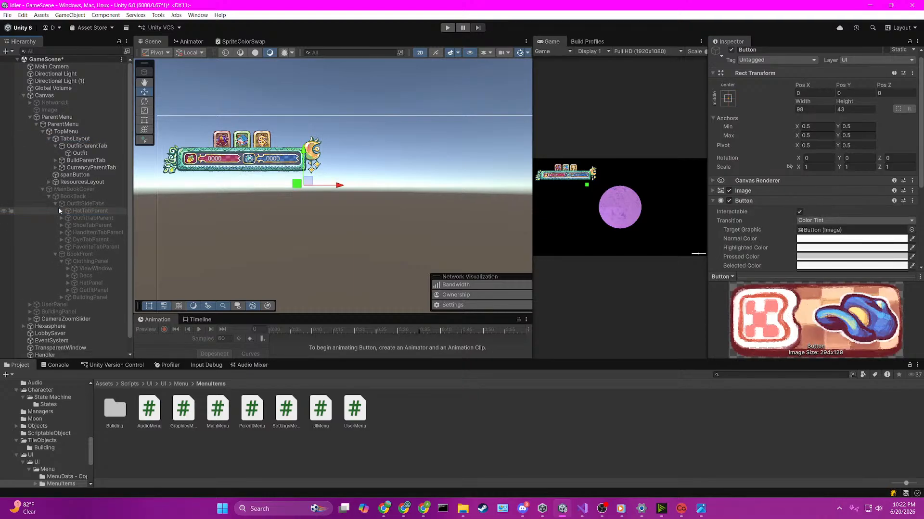
click(55, 204)
click(86, 140)
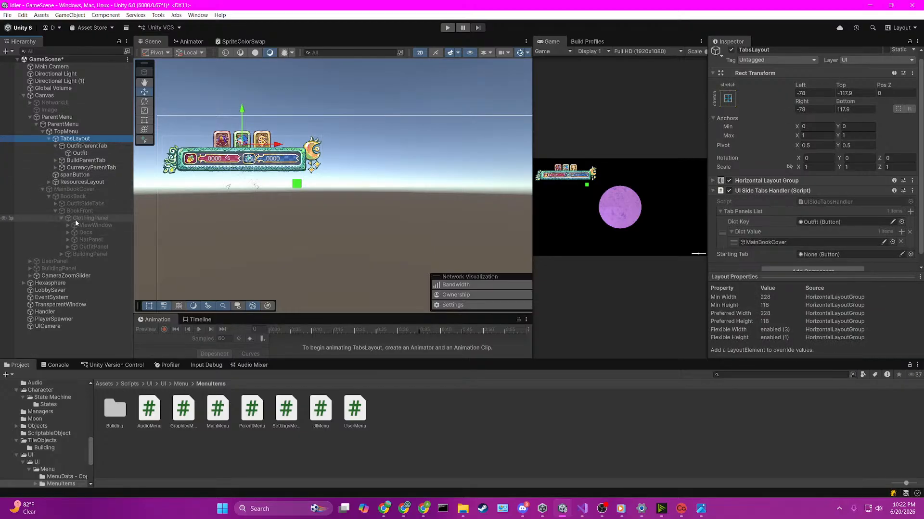
drag(74, 206, 824, 237)
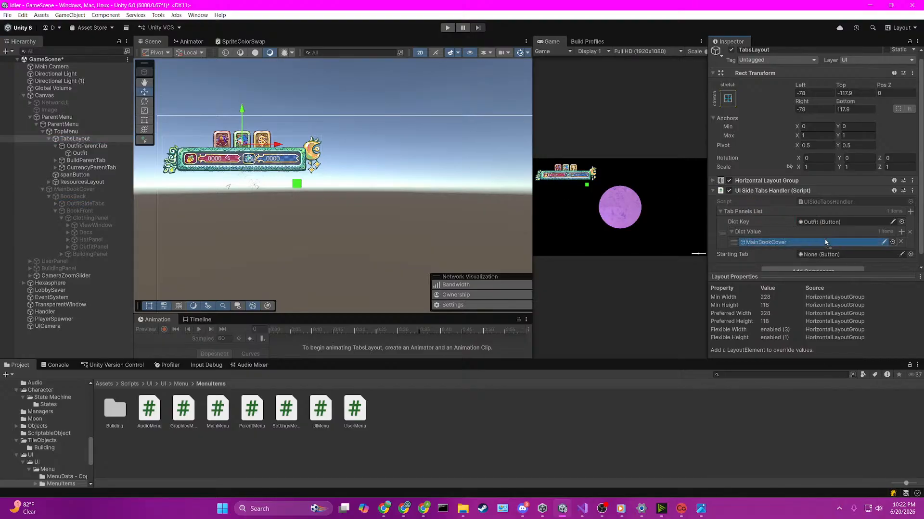
scroll(851, 226, down, 1)
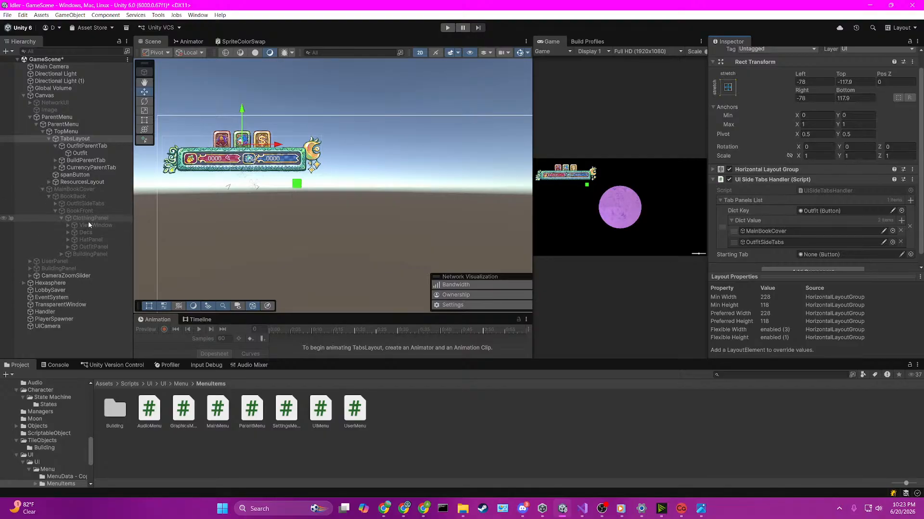
Step: Add ClothingPanel to the Outfit entry's Dict Value list as the third object
click(766, 242)
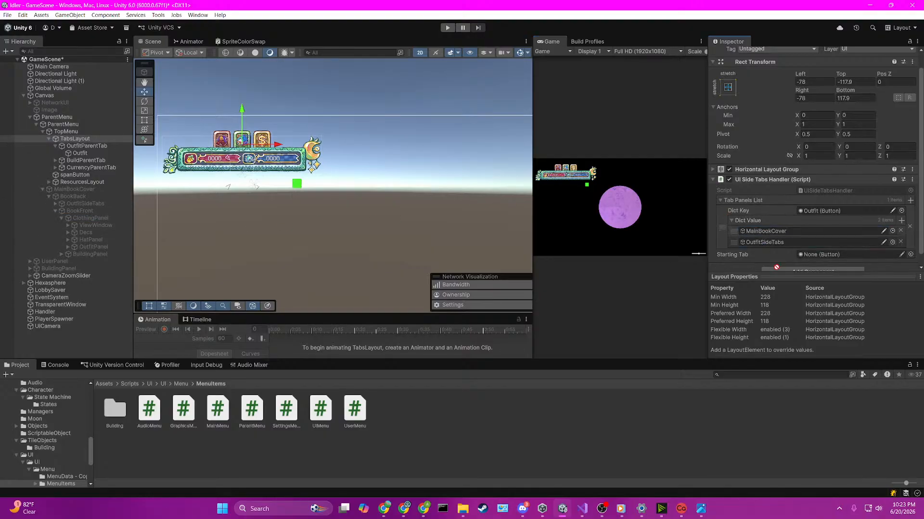
scroll(766, 229, down, 1)
drag(766, 231, 764, 214)
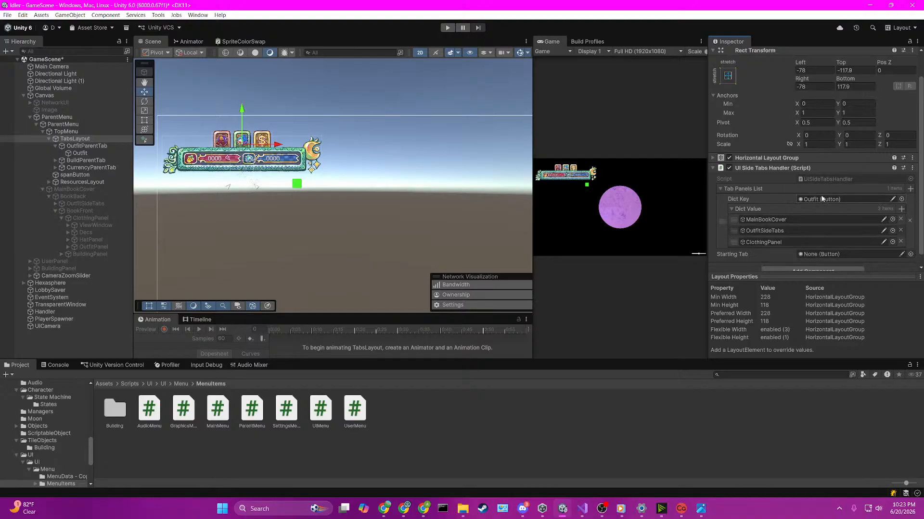
scroll(853, 201, down, 1)
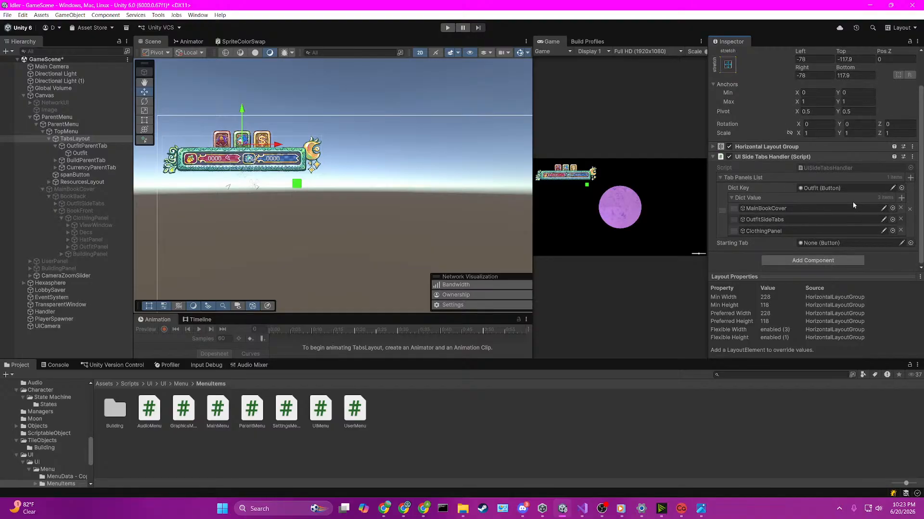
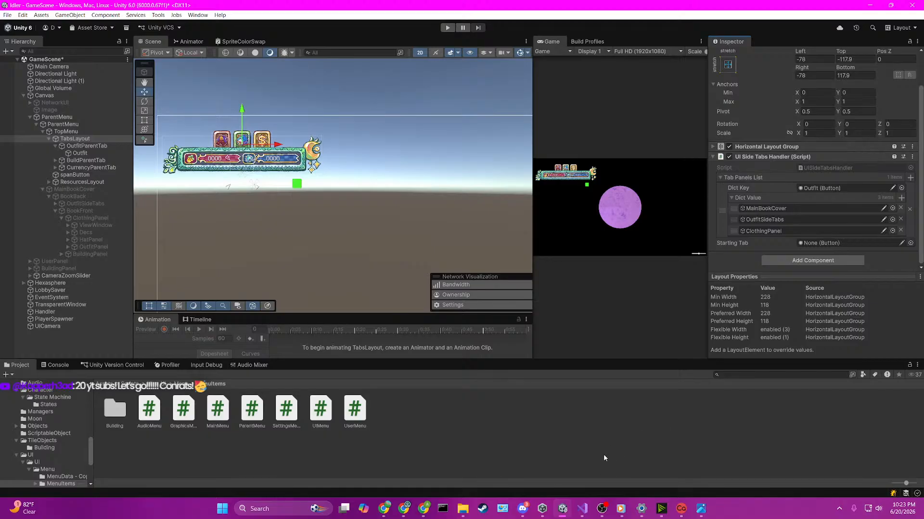
click(423, 509)
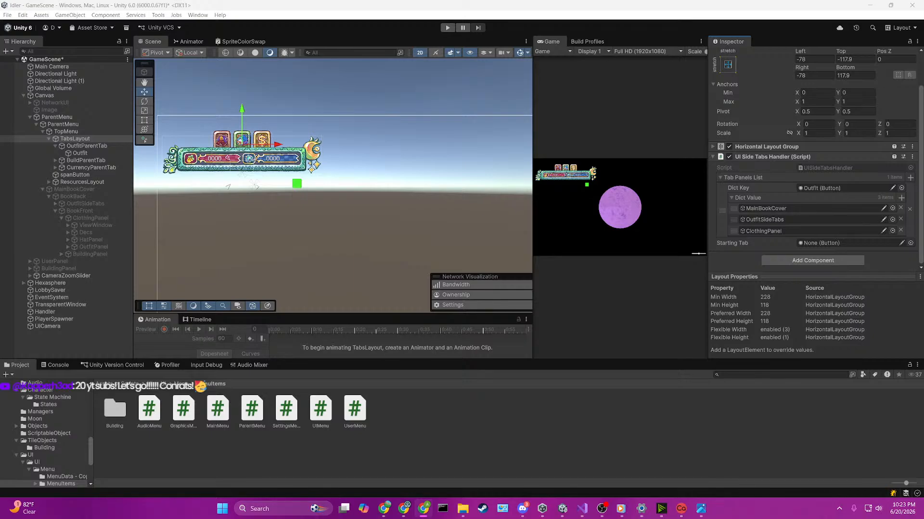
key(alt+Tab)
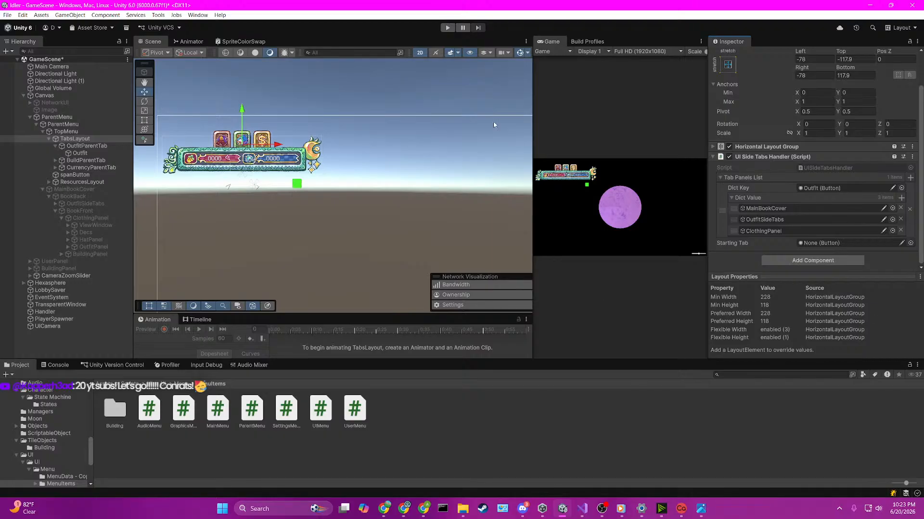
scroll(426, 164, down, 1)
middle_drag(352, 183, 357, 133)
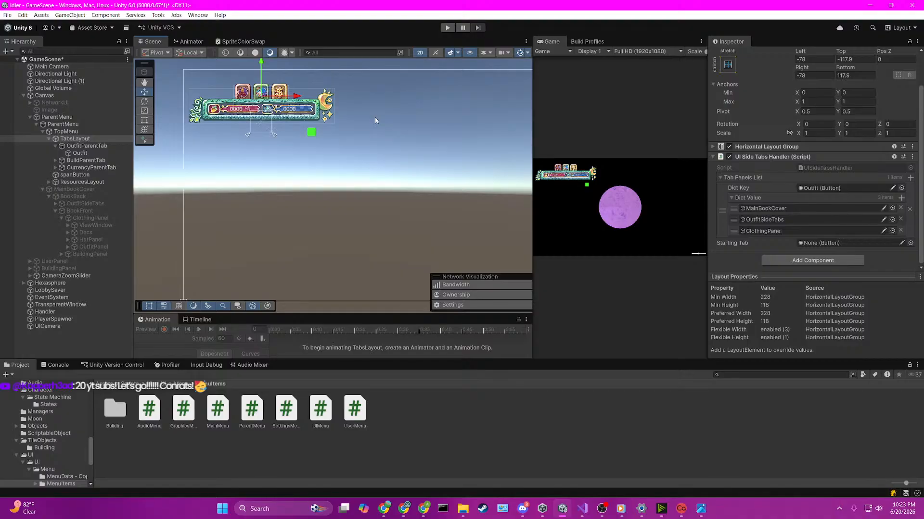
middle_drag(361, 161, 317, 191)
scroll(356, 156, down, 1)
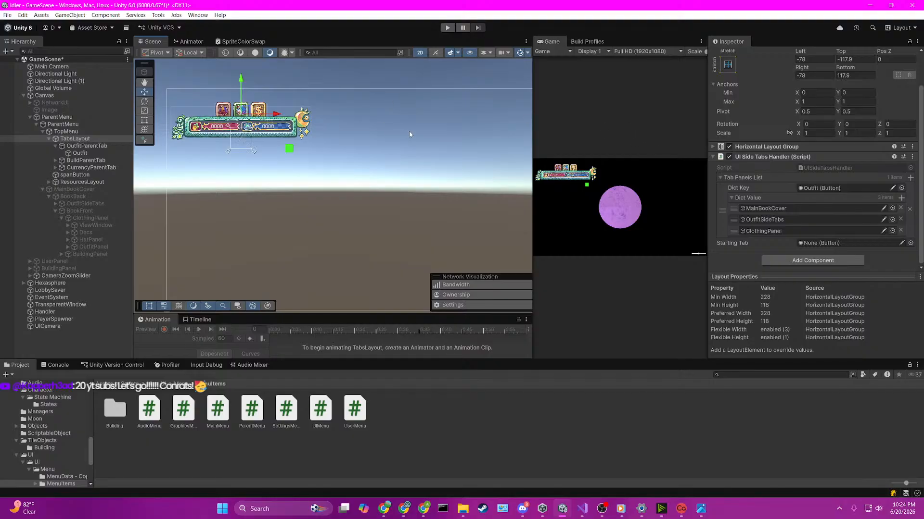
middle_drag(360, 216, 349, 213)
scroll(217, 174, up, 1)
middle_drag(216, 174, 249, 181)
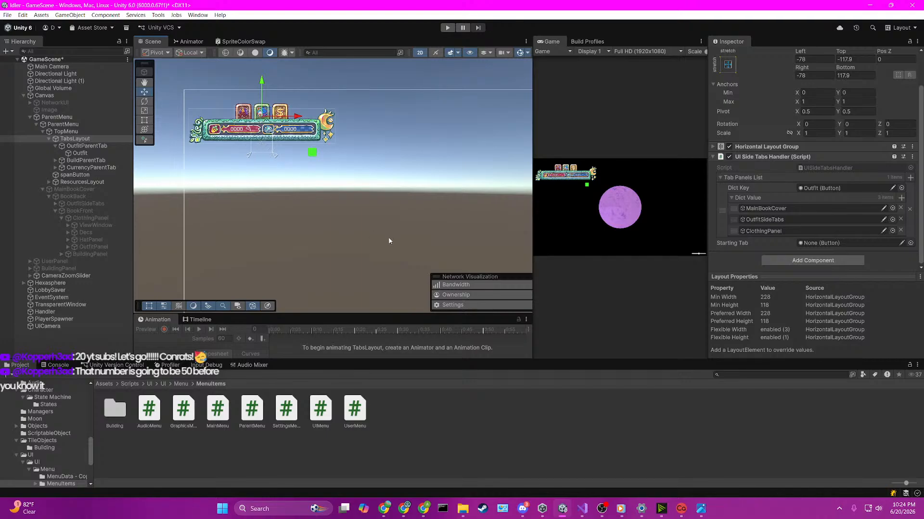
Step: Examine the top menu and book tab layout in the reference image MBG - Clothing Outfits.PNG and close it
mouse_move(701, 509)
click(736, 469)
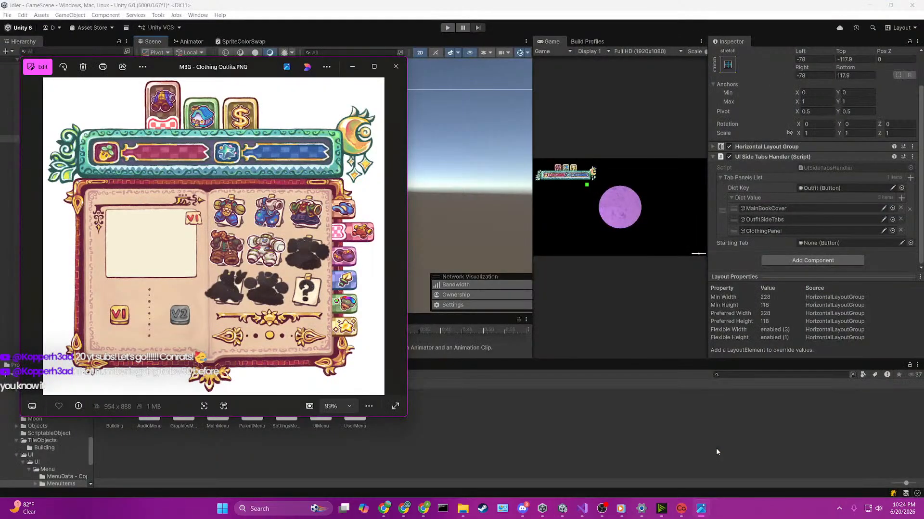
drag(263, 74, 343, 65)
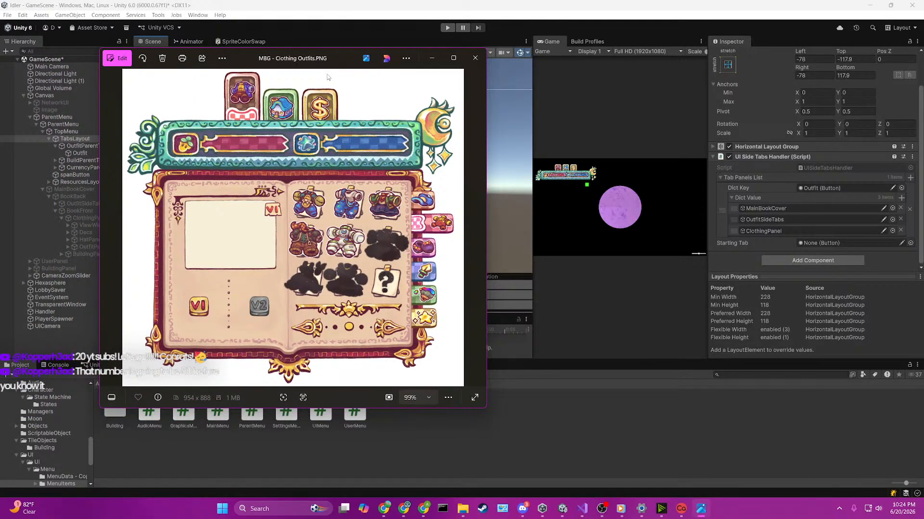
click(479, 66)
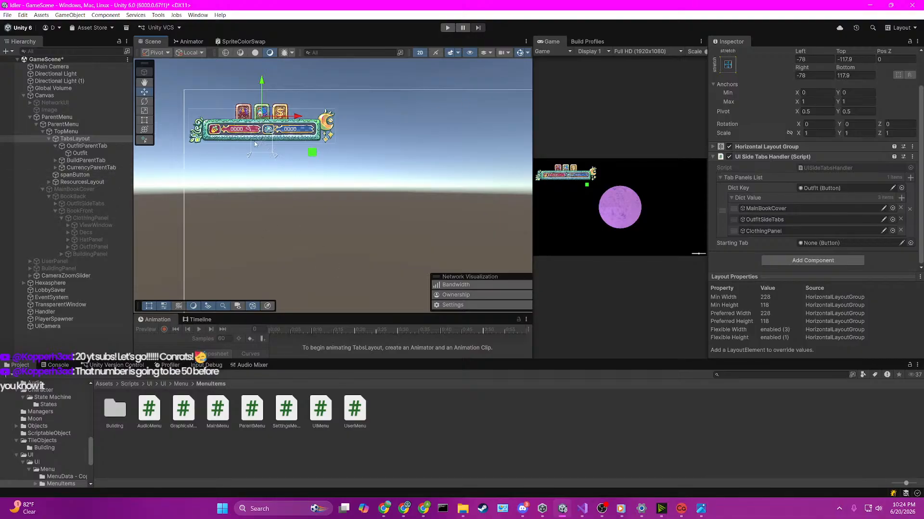
Step: Add a second Tab Panels List entry on TabsLayout with the Build button under BuildParentTab as its Dict Key
click(62, 160)
click(56, 161)
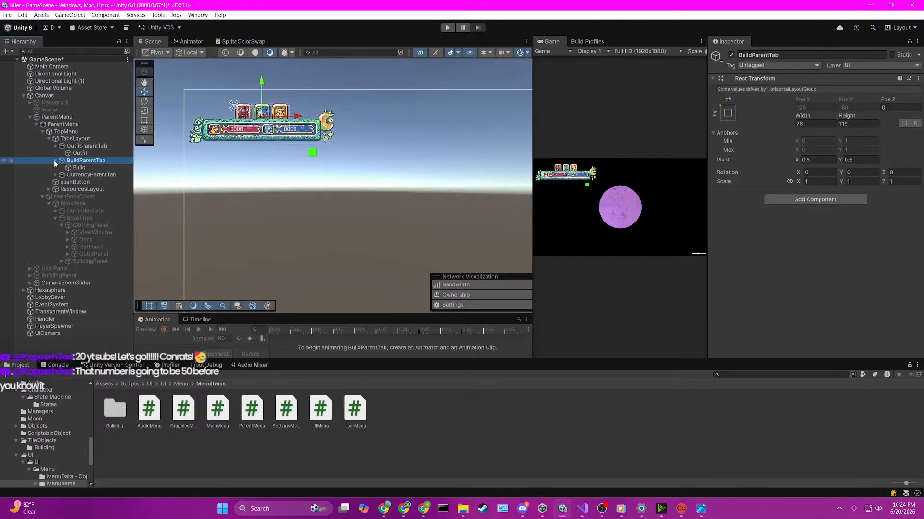
click(75, 167)
click(74, 139)
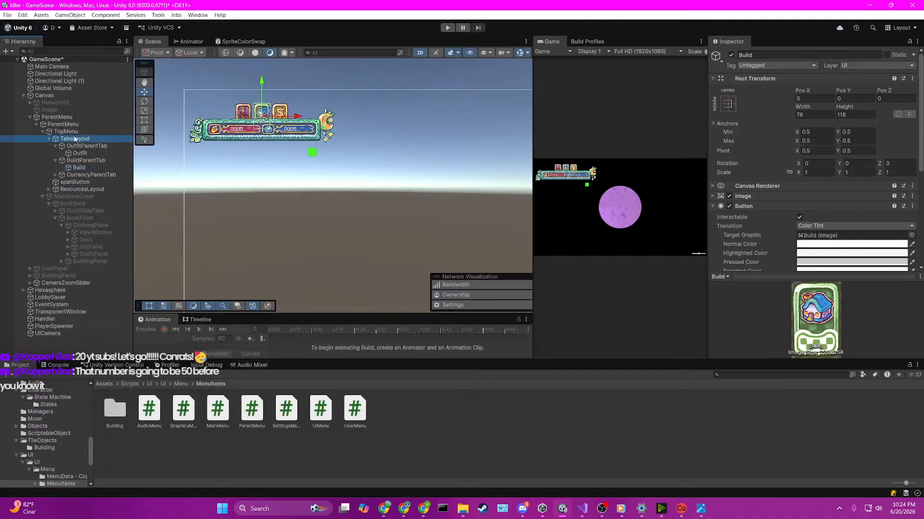
drag(79, 168, 813, 254)
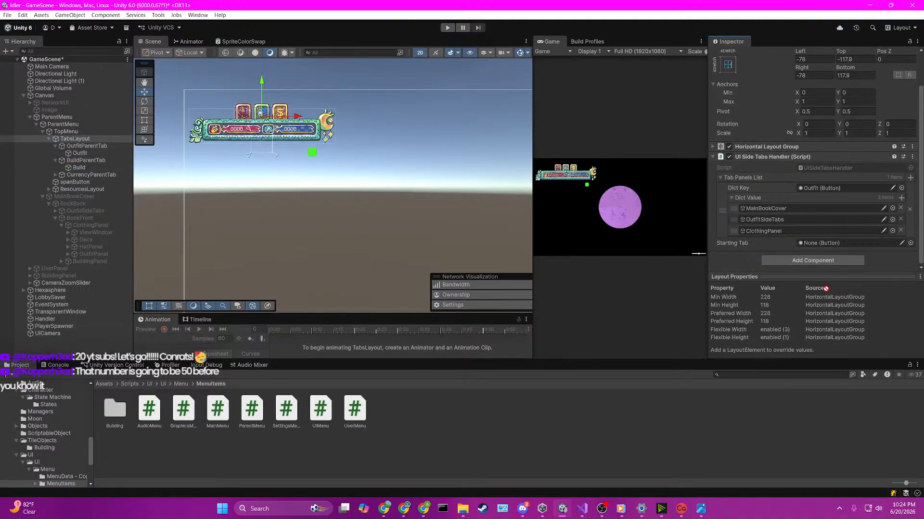
drag(825, 288, 679, 203)
click(731, 199)
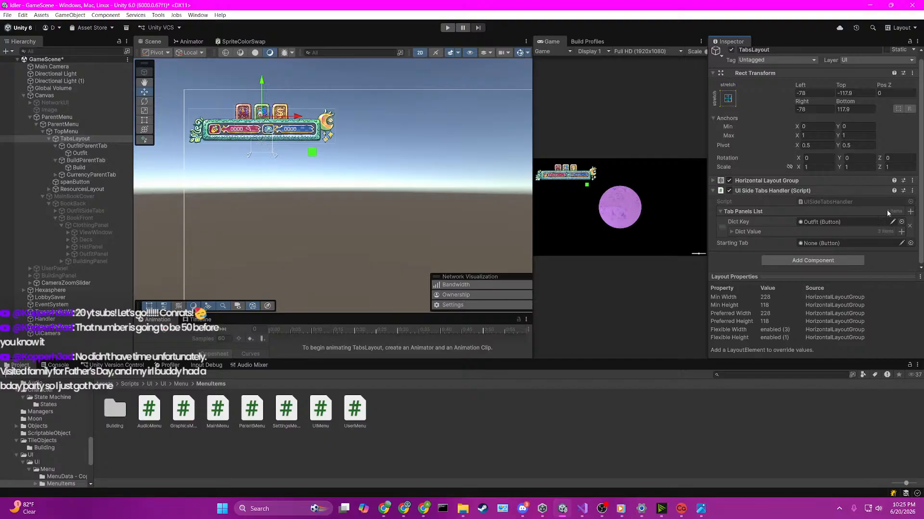
click(910, 212)
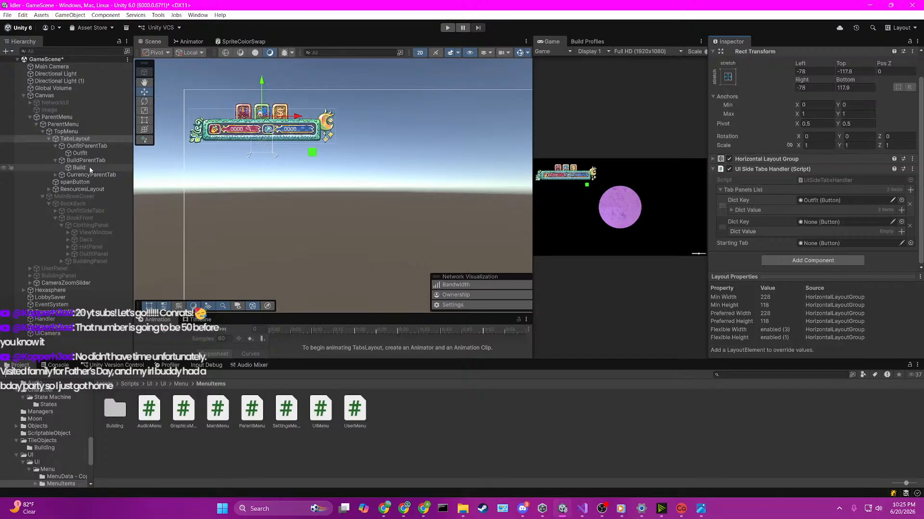
drag(90, 170, 821, 222)
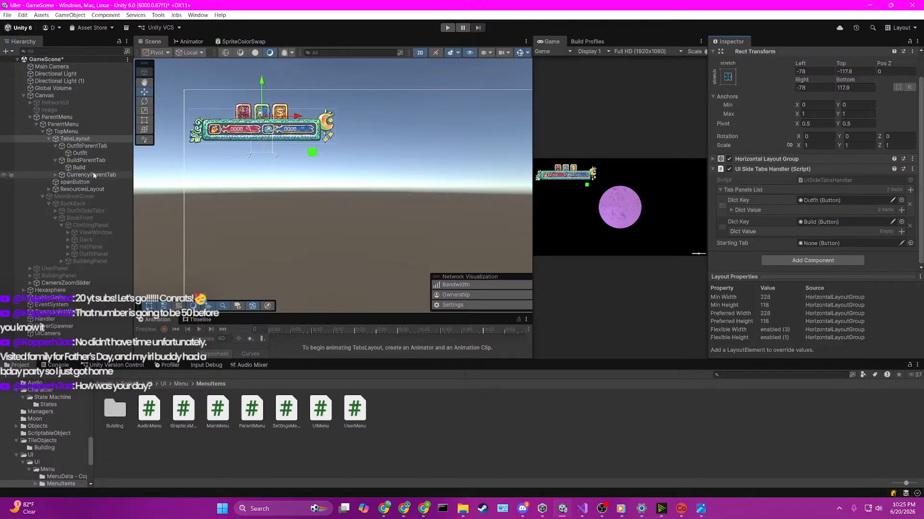
Step: Add MainBookCover and BuildingPanel to the Build entry's Dict Value list and save the scene
drag(99, 197, 754, 235)
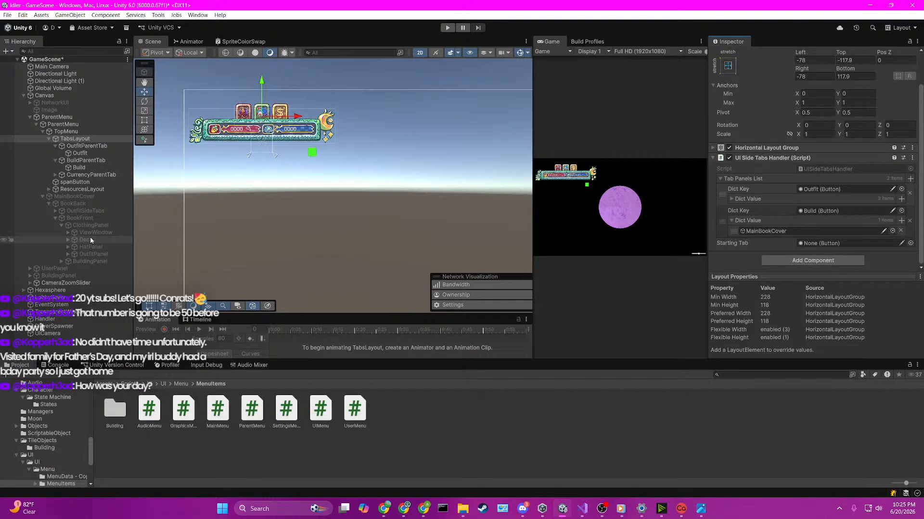
drag(79, 263, 785, 231)
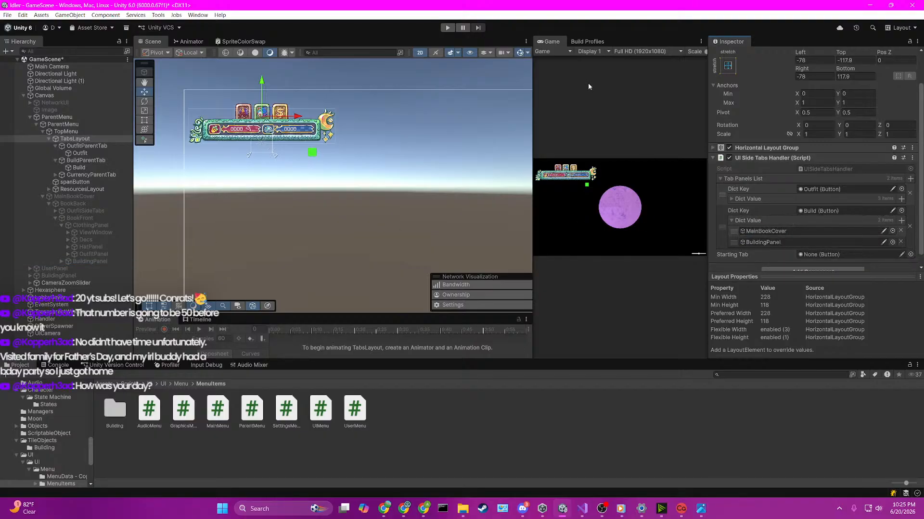
key(ctrl+s)
Step: Open the SceneLoader scene from Assets/Scenes and host a game in Play mode
click(104, 384)
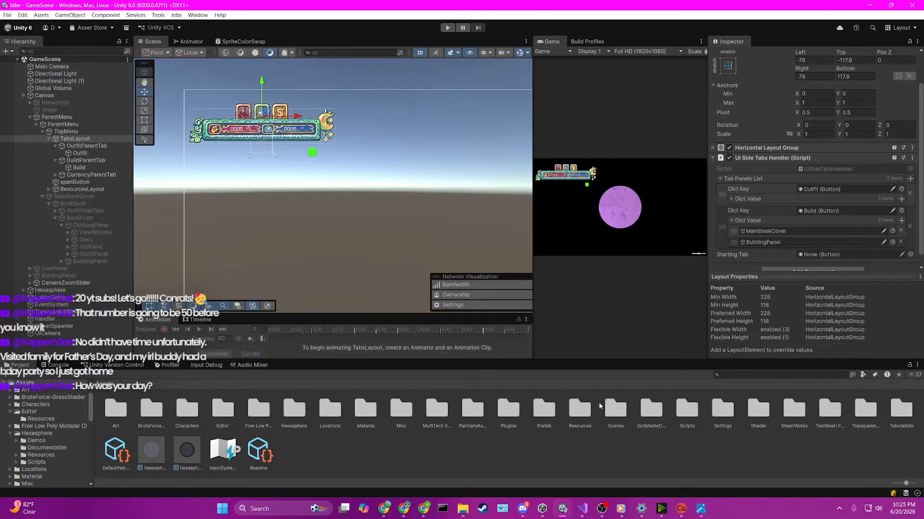
double_click(616, 408)
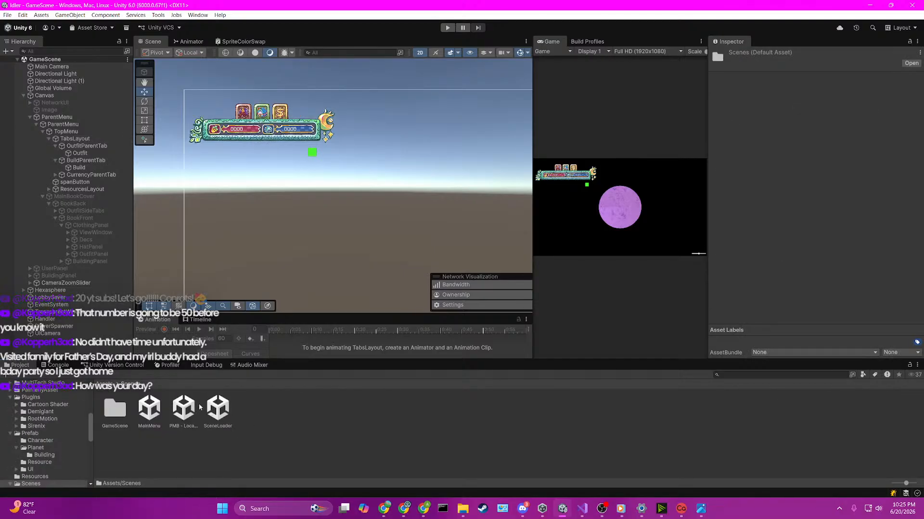
double_click(225, 412)
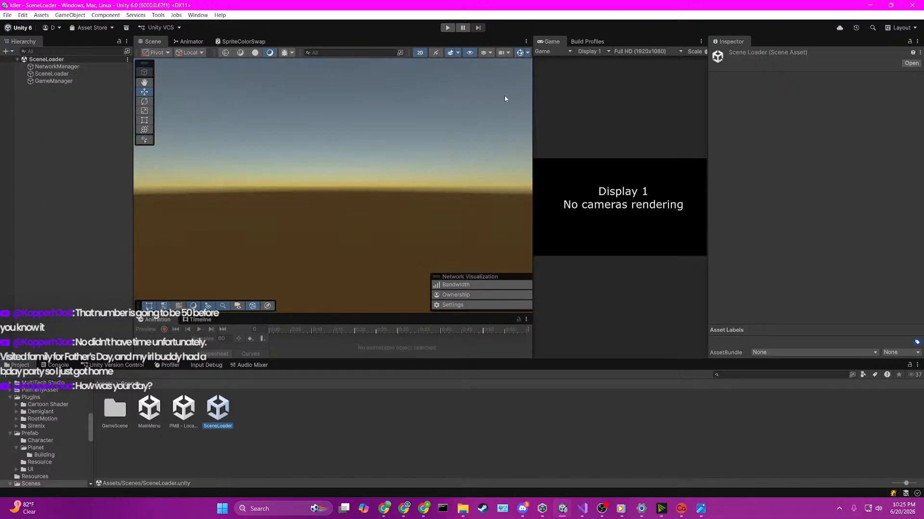
drag(533, 101, 322, 114)
key(ctrl+p)
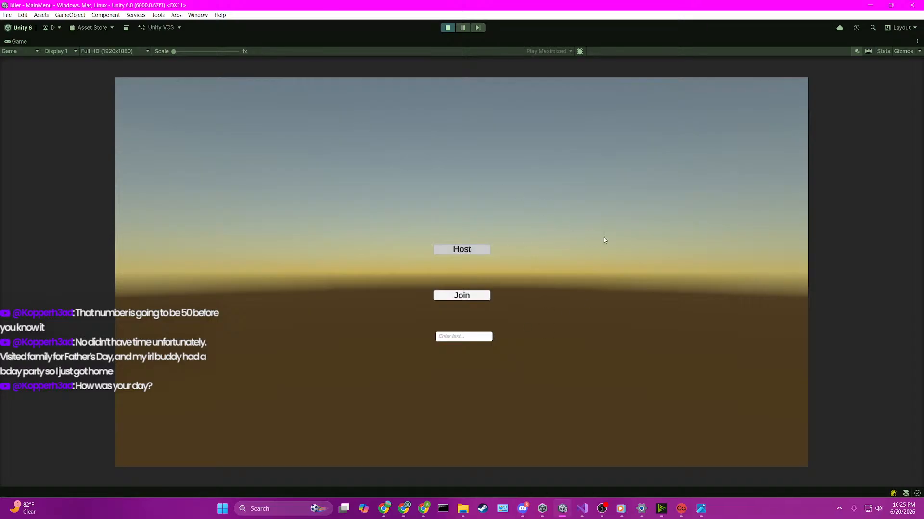
click(456, 251)
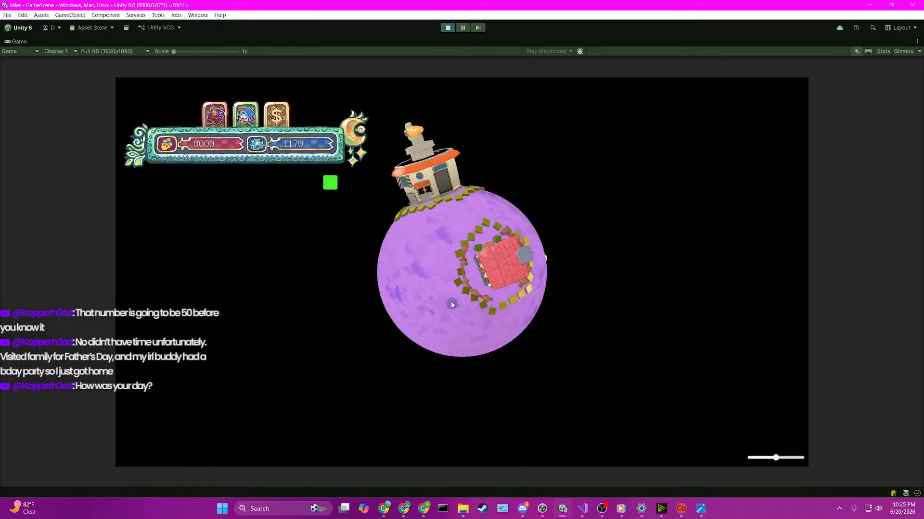
Step: Test the top menu in the running game by switching repeatedly between the Outfit and Build tabs
drag(451, 302, 469, 282)
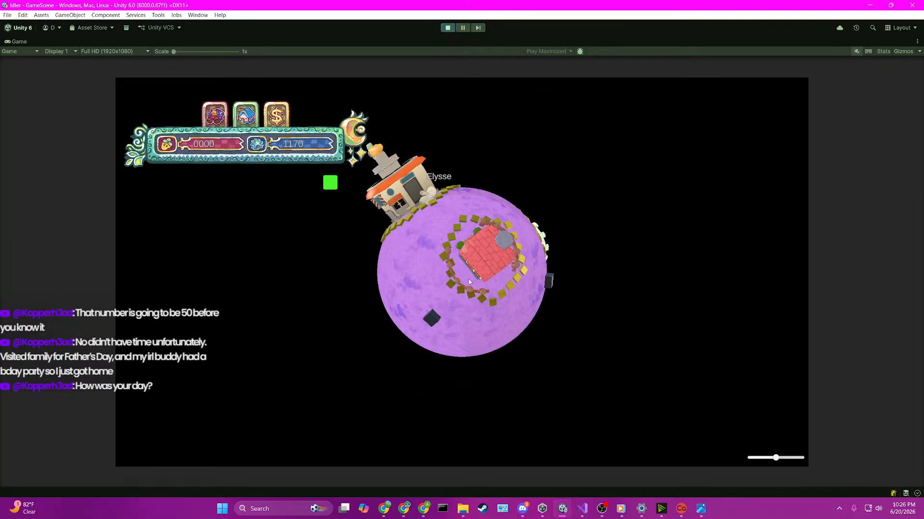
click(212, 120)
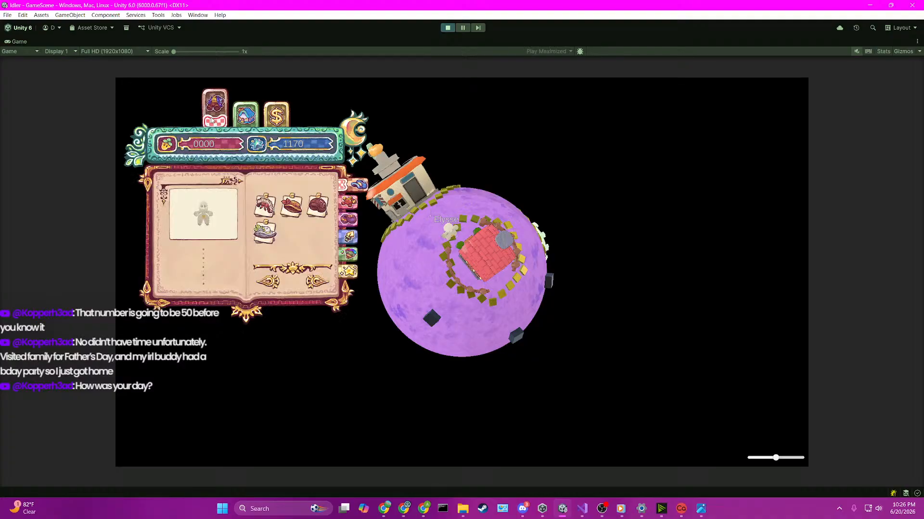
click(246, 115)
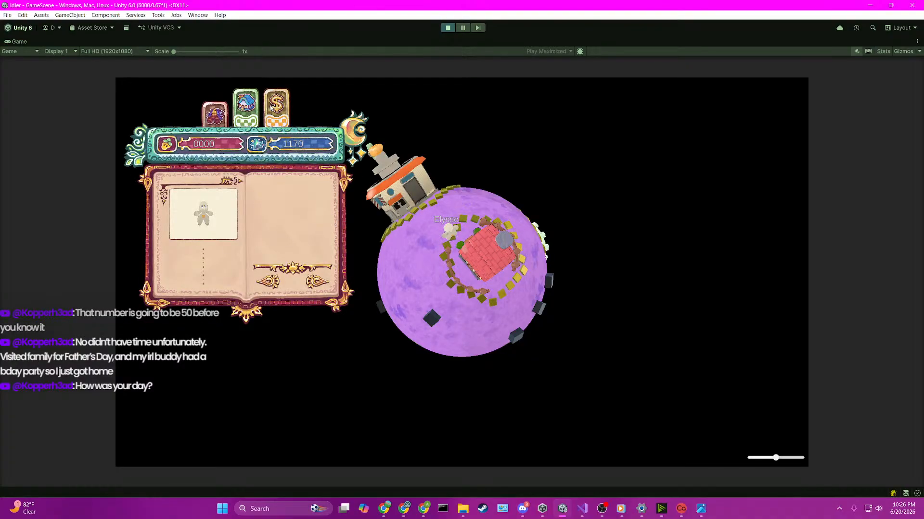
click(221, 113)
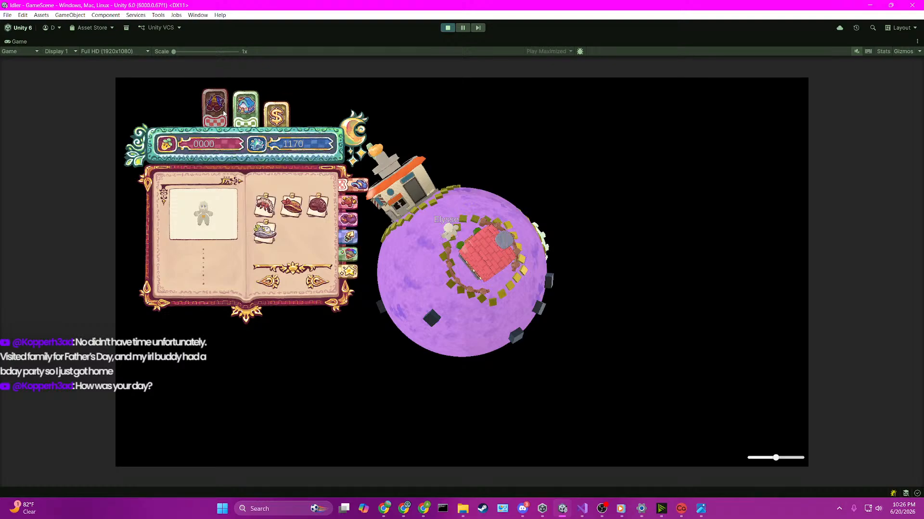
click(245, 114)
click(221, 113)
click(243, 113)
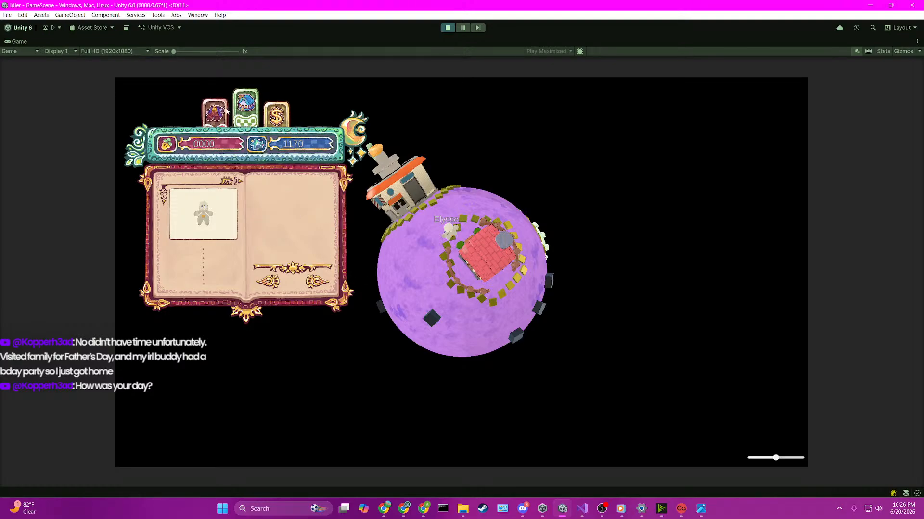
click(220, 113)
click(244, 114)
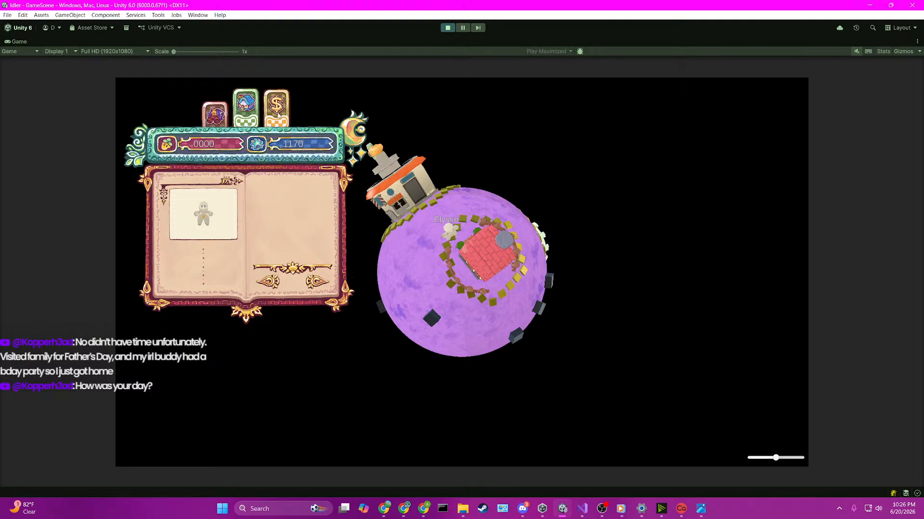
click(215, 112)
click(244, 114)
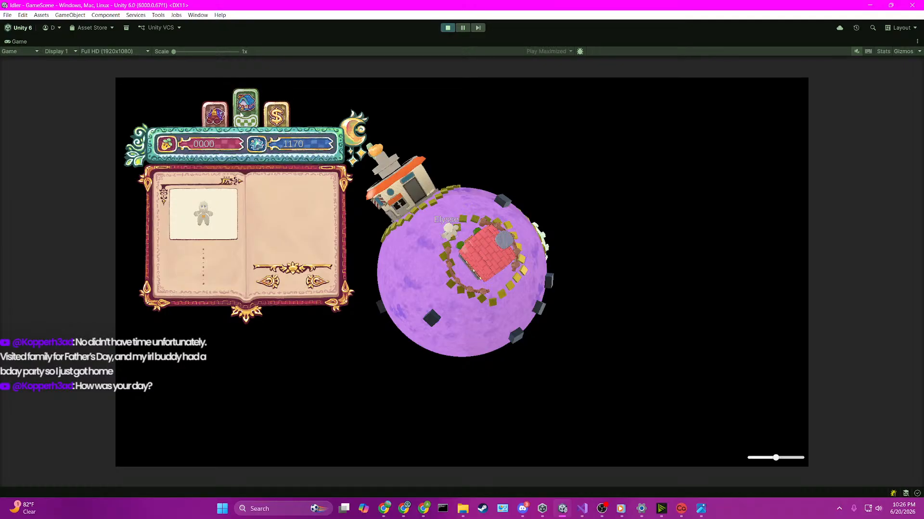
click(215, 112)
click(243, 114)
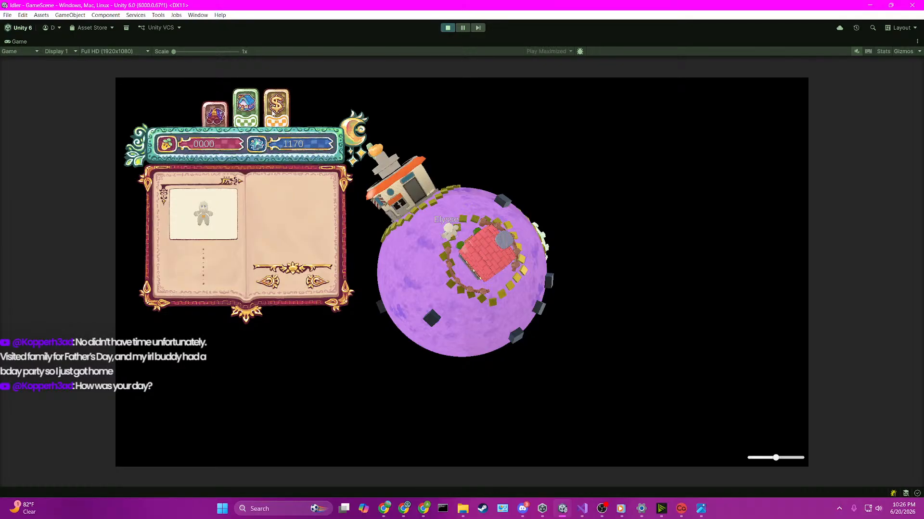
click(217, 113)
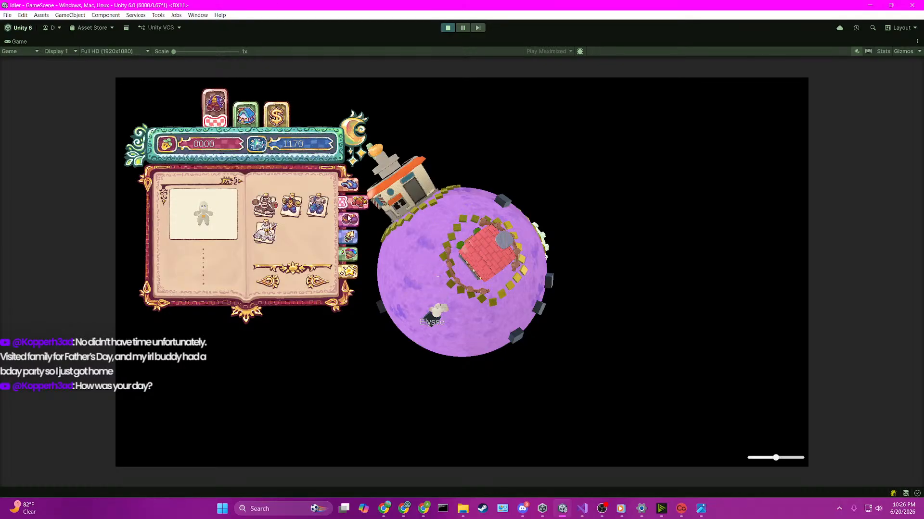
click(243, 114)
click(222, 121)
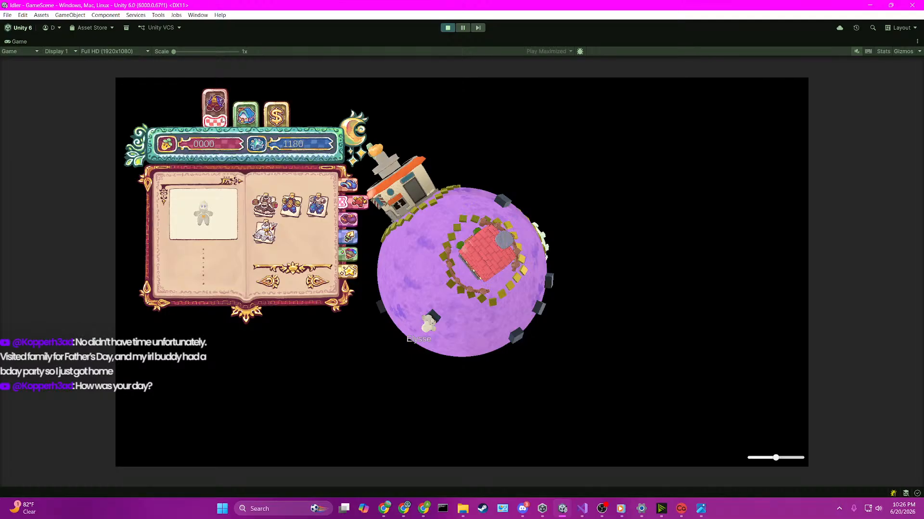
click(244, 114)
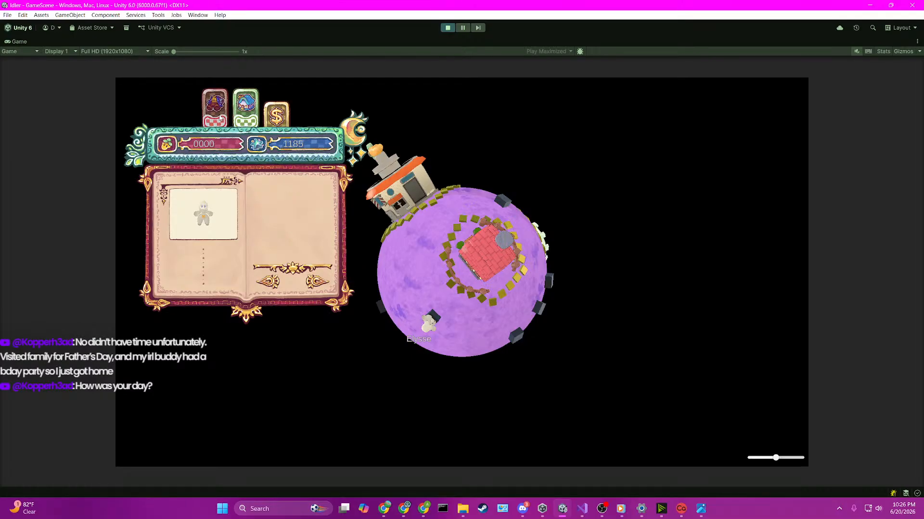
click(220, 118)
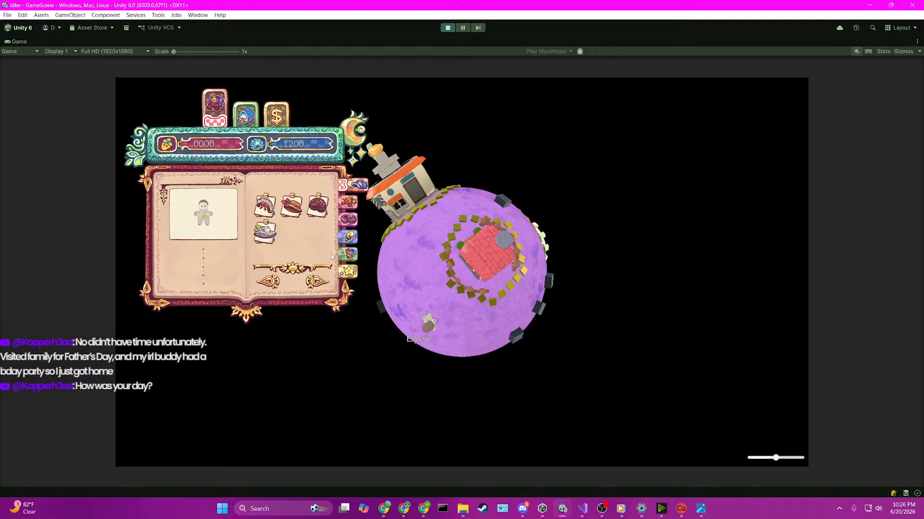
Step: Test the book's outfit side tab by trying on the second and third outfits and rotating the planet to view the character
click(349, 209)
click(292, 207)
click(317, 207)
click(188, 220)
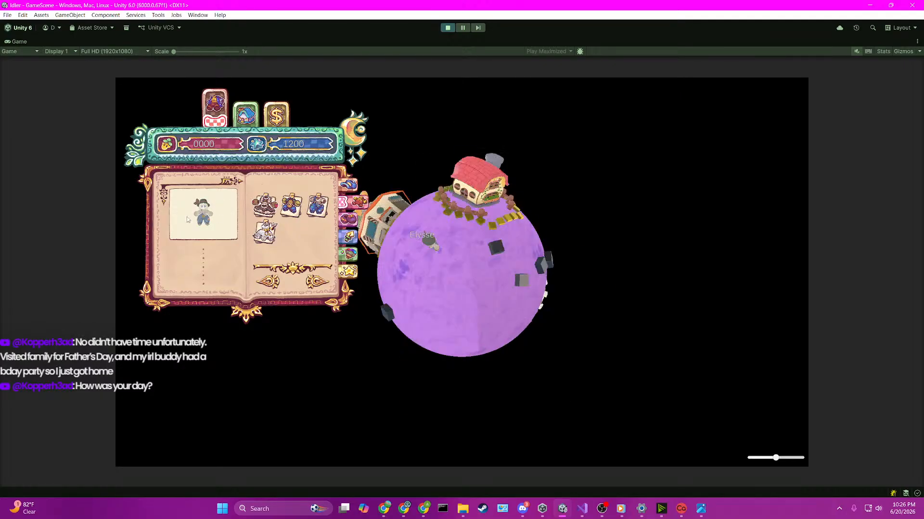
drag(396, 231, 386, 271)
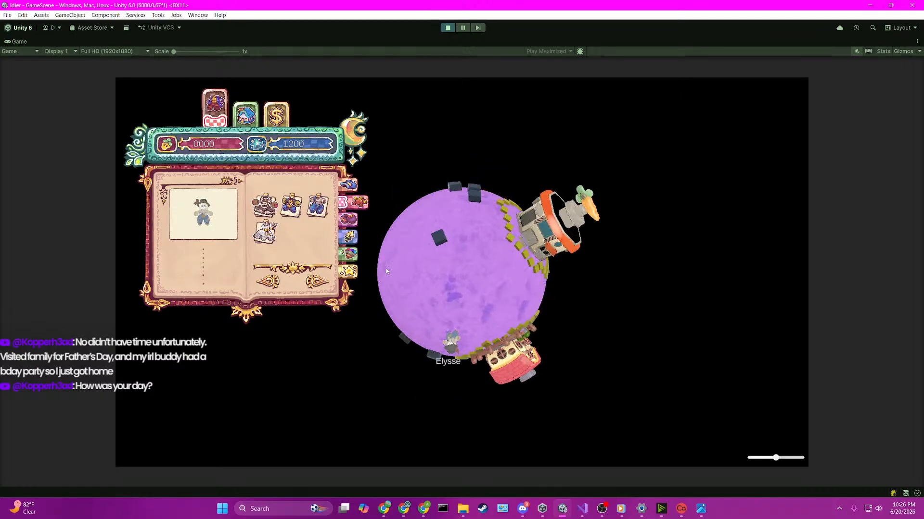
Step: Exit Play mode and widen the Game view slightly
click(448, 29)
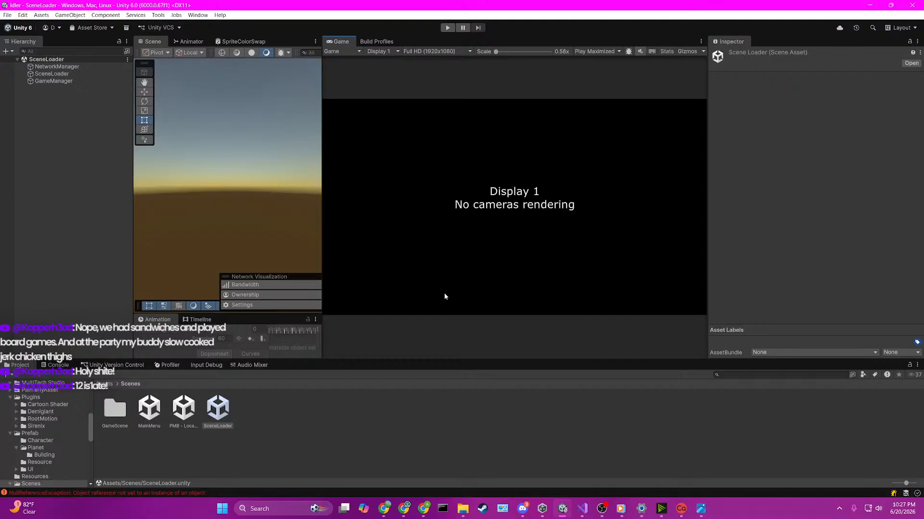
click(384, 509)
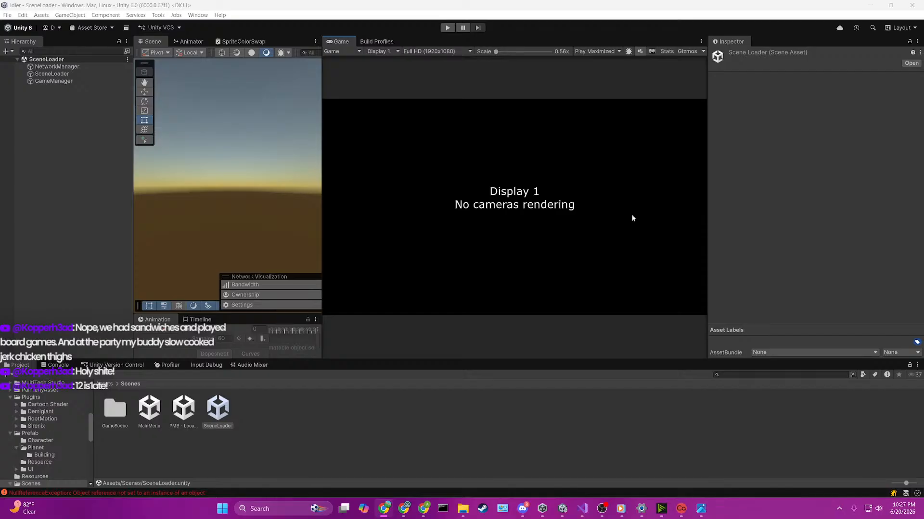
click(567, 223)
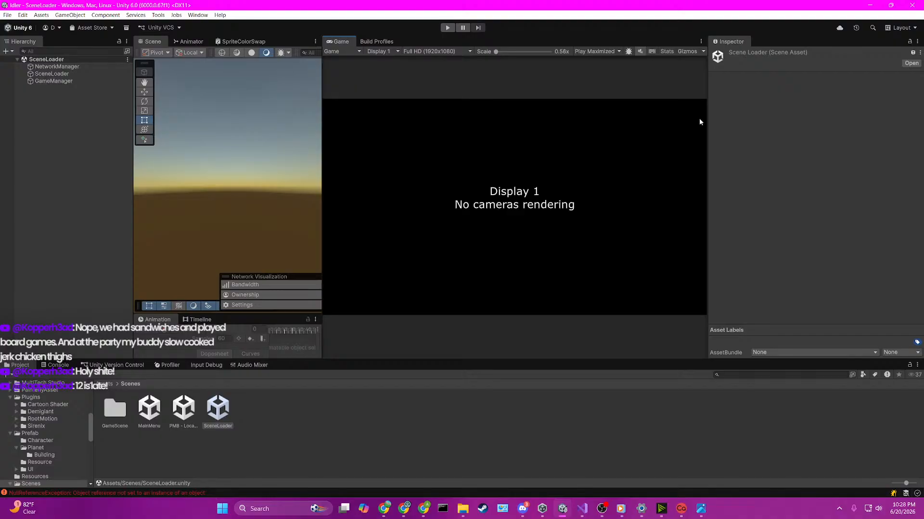
drag(707, 119, 718, 124)
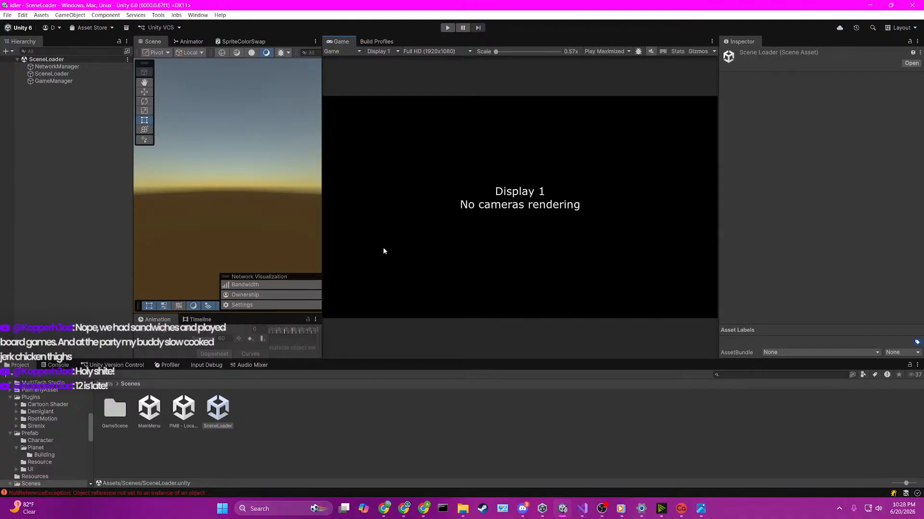
click(514, 501)
Step: Leave the Scenes folders and open the Assets/Shader folder in the project
double_click(116, 411)
click(118, 414)
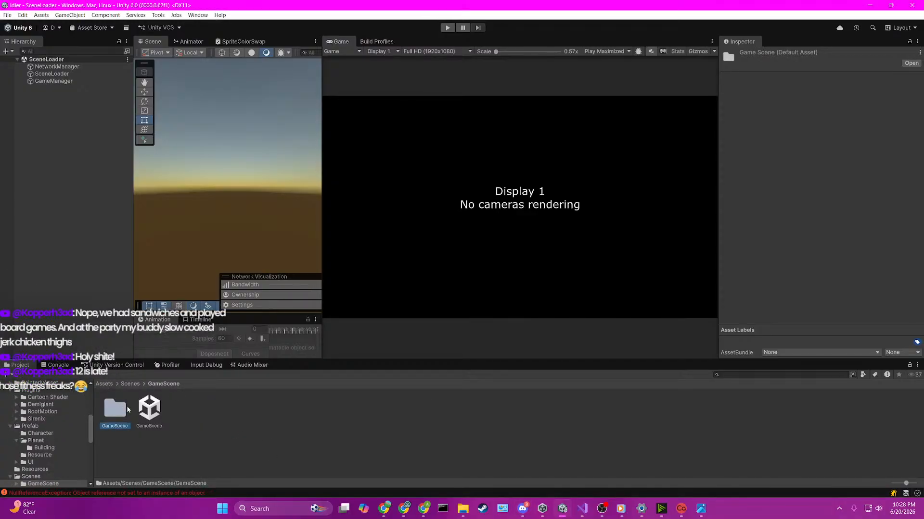
double_click(117, 413)
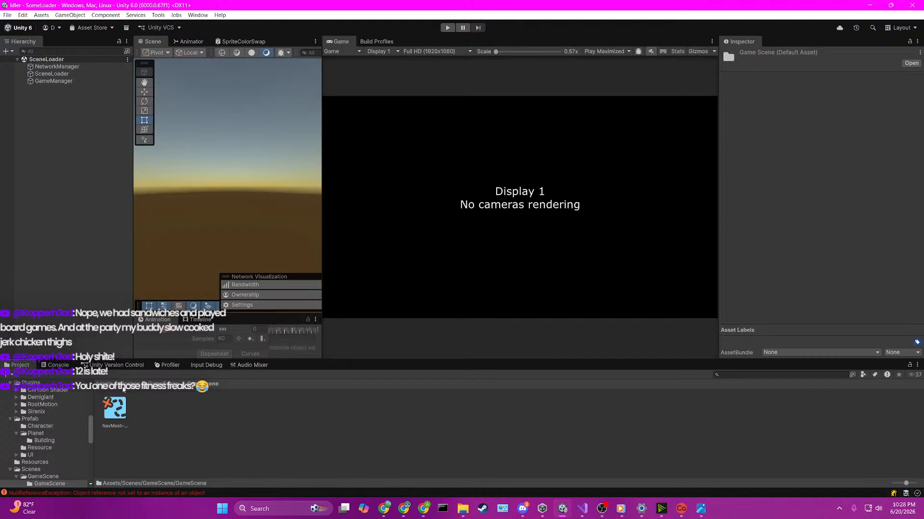
click(126, 386)
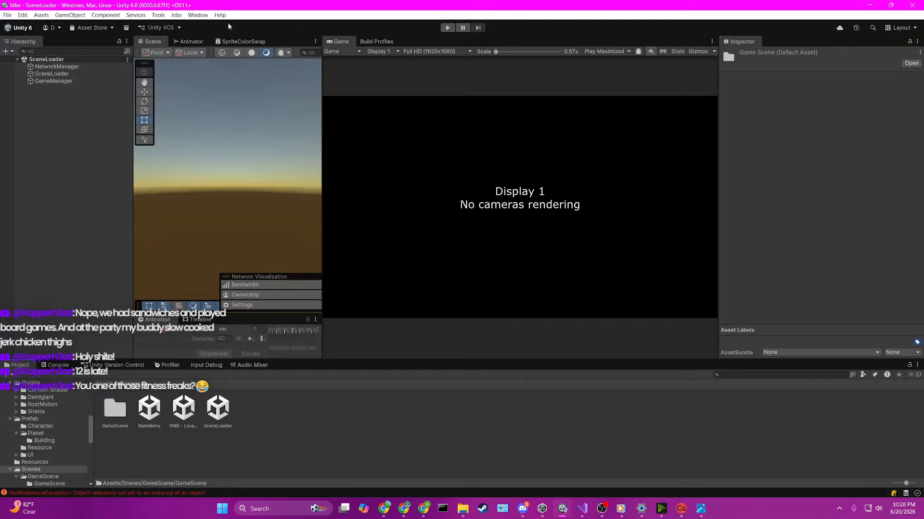
click(107, 385)
click(605, 407)
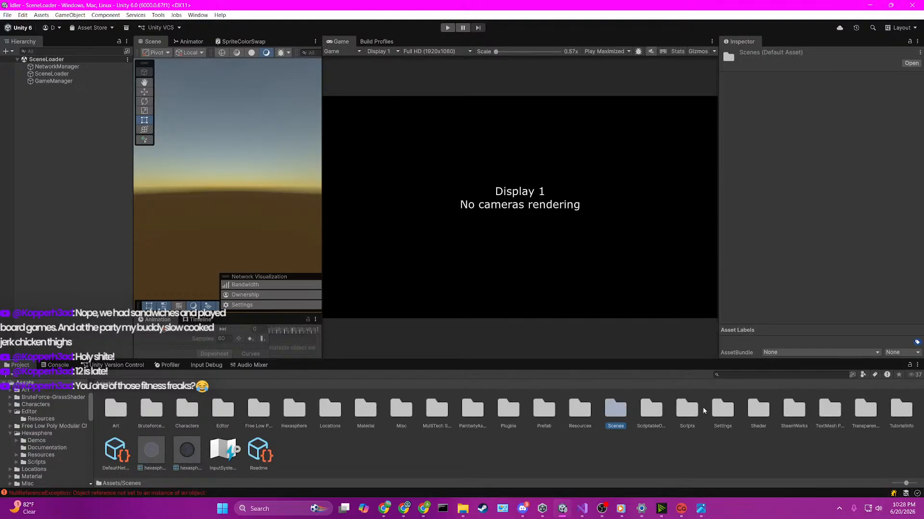
double_click(759, 409)
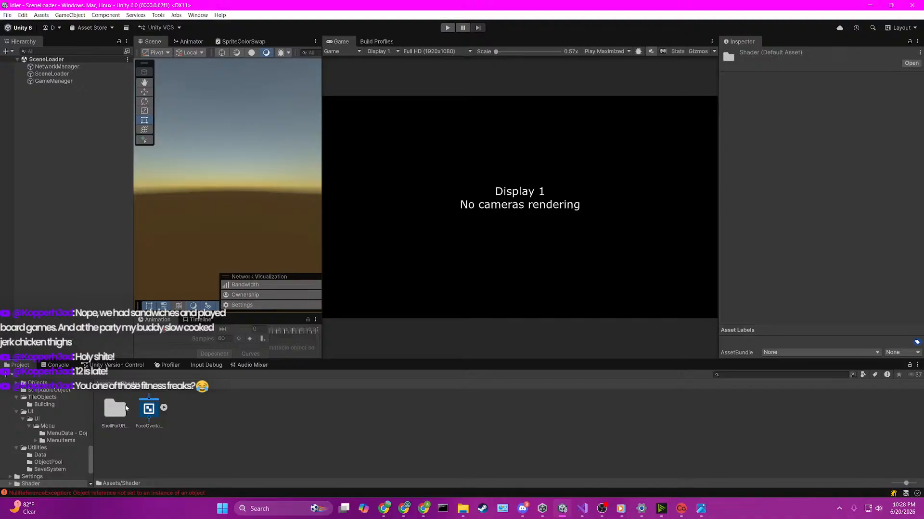
Step: Create an Unlit Shader asset with the default name in Assets/Shader
right_click(262, 417)
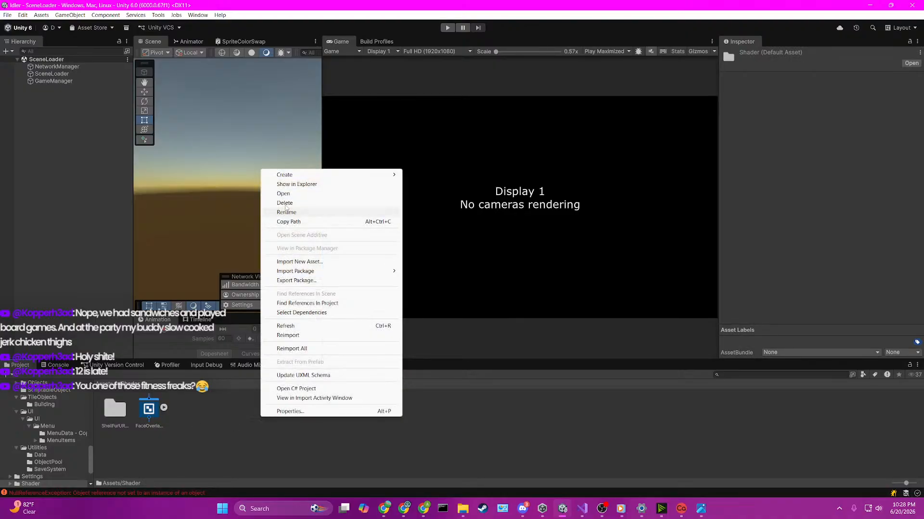
mouse_move(337, 175)
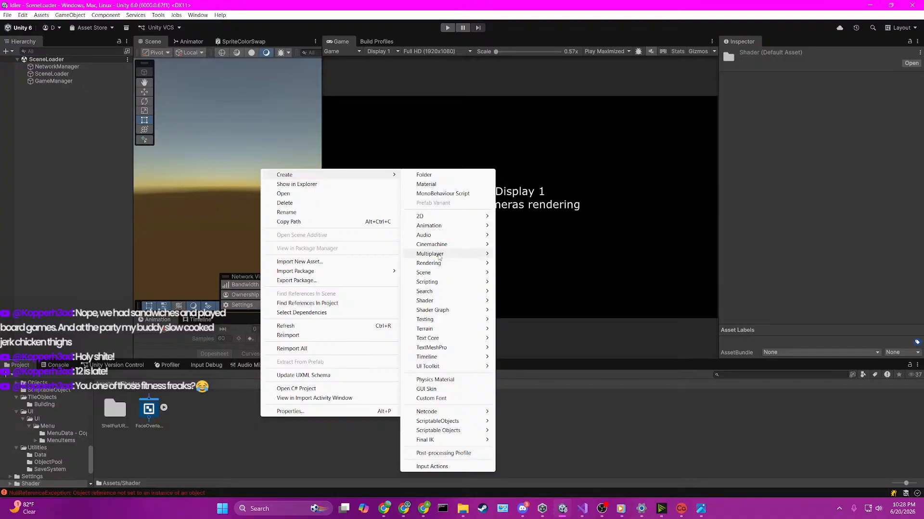
mouse_move(433, 301)
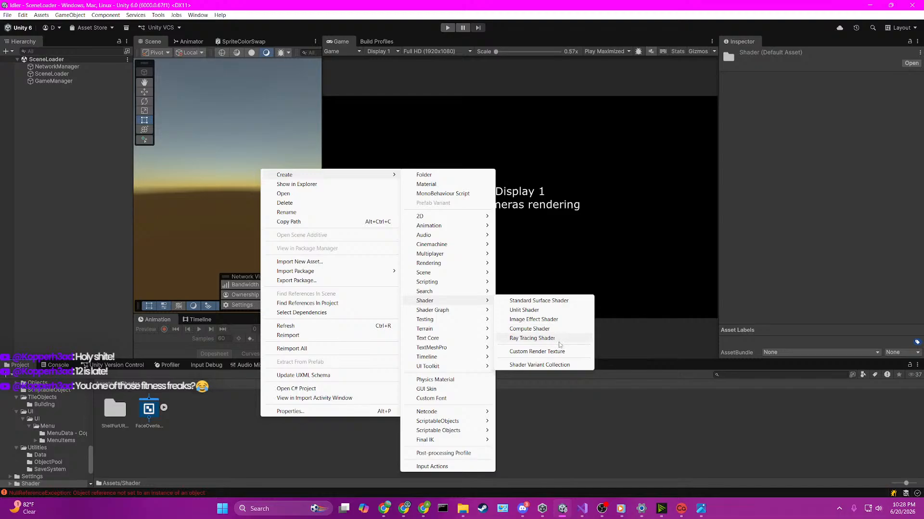
click(528, 312)
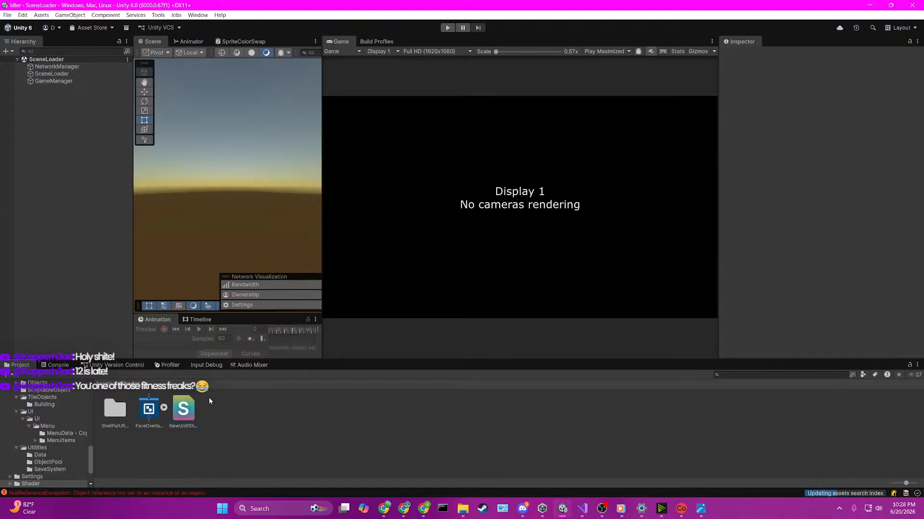
key(Return)
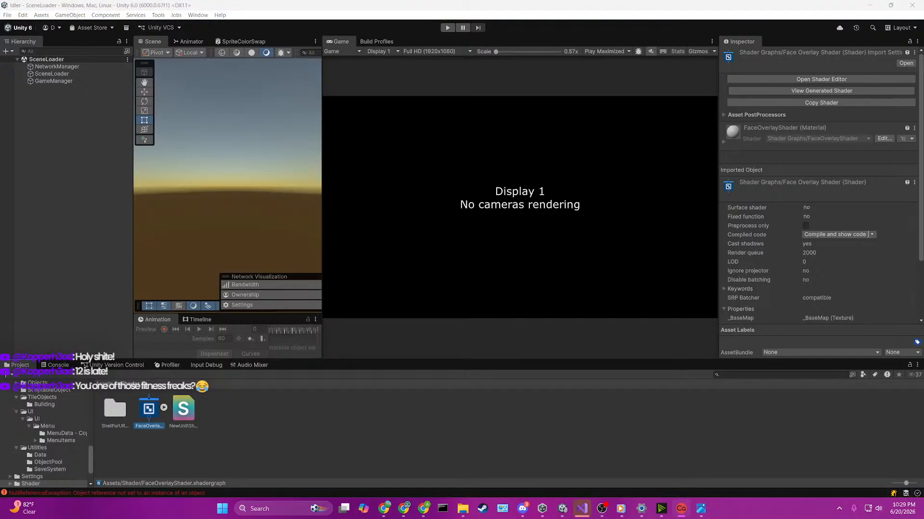
Step: Delete the new unlit shader asset from Assets/Shader
click(631, 222)
click(183, 409)
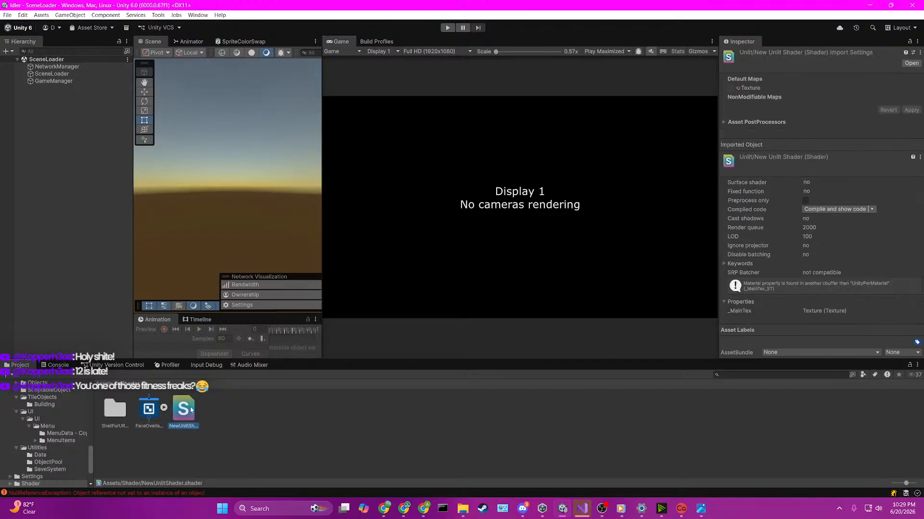
key(Delete)
click(473, 269)
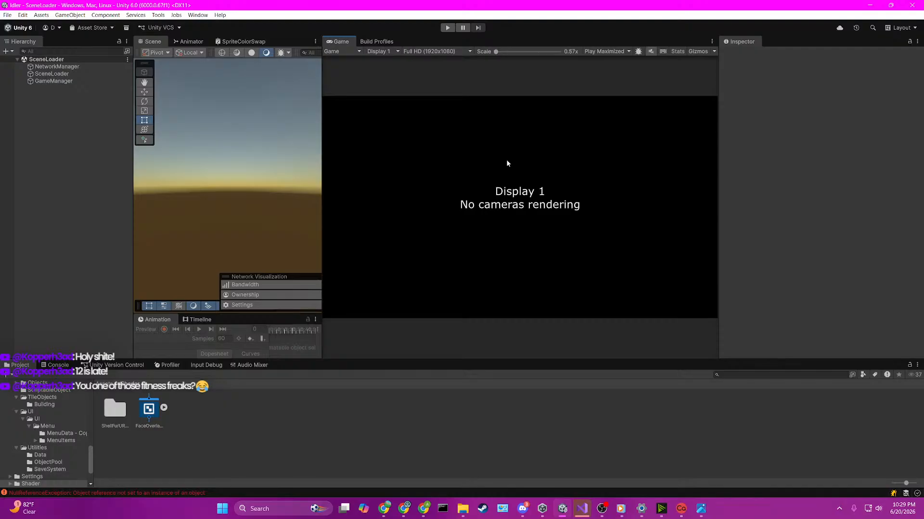
Step: Switch to Visual Studio and review how UISideTabsHandler.cs registers tabs and enables or disables their panels
click(582, 509)
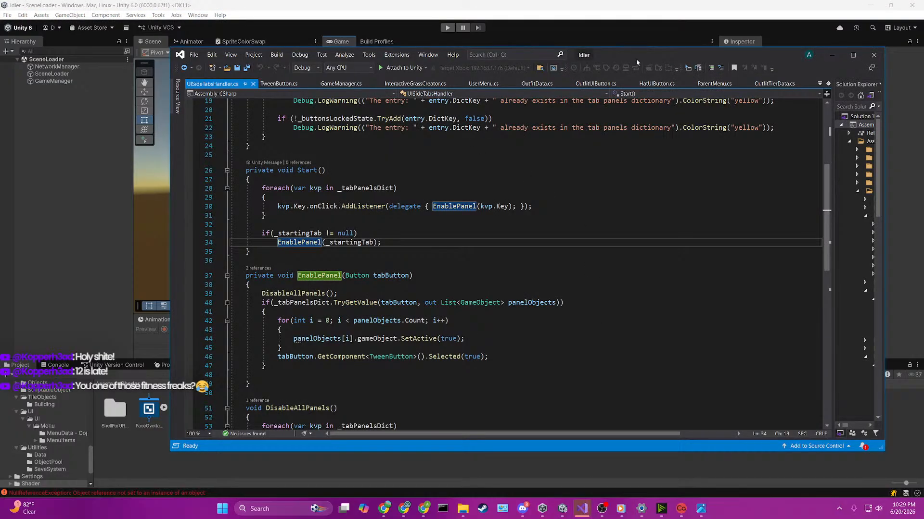
drag(636, 58, 610, 51)
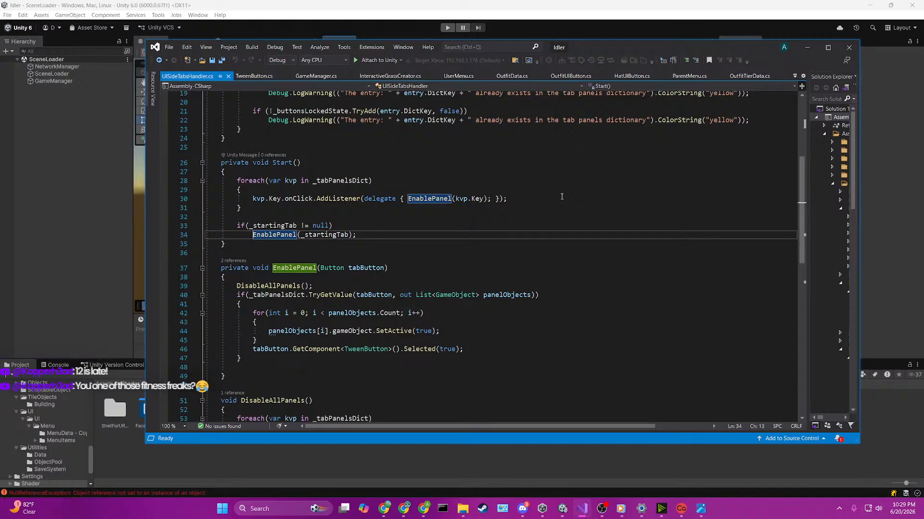
scroll(562, 196, down, 4)
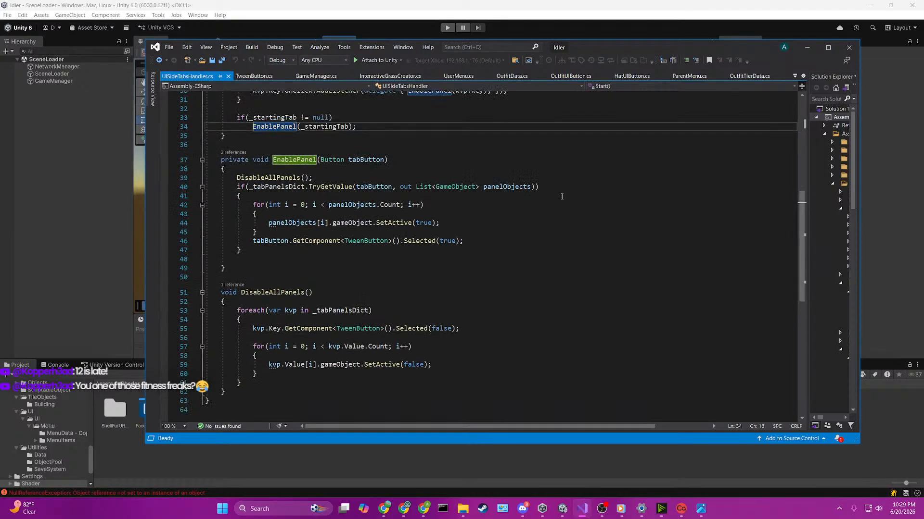
scroll(561, 197, up, 2)
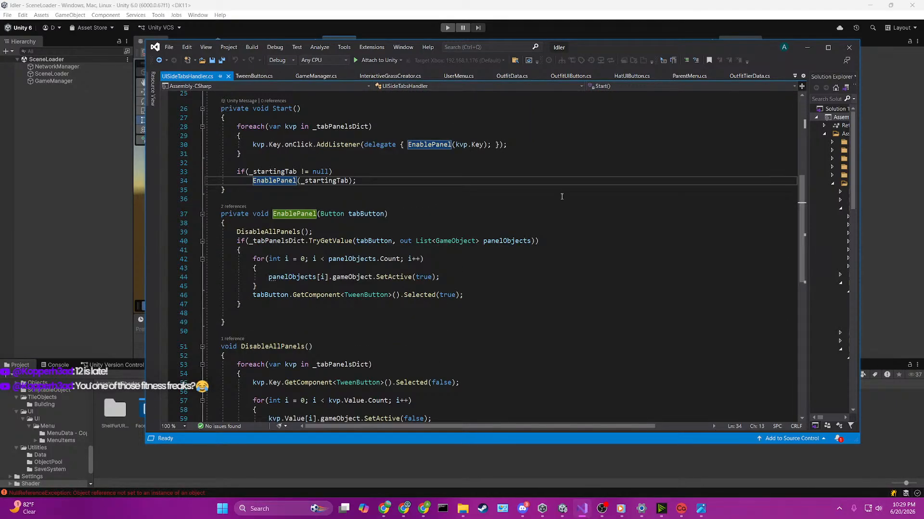
scroll(561, 197, up, 4)
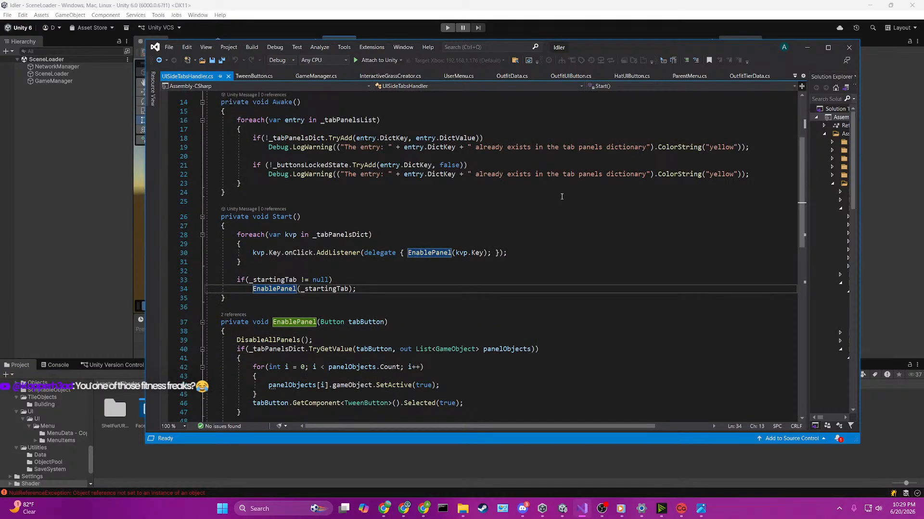
scroll(562, 196, down, 4)
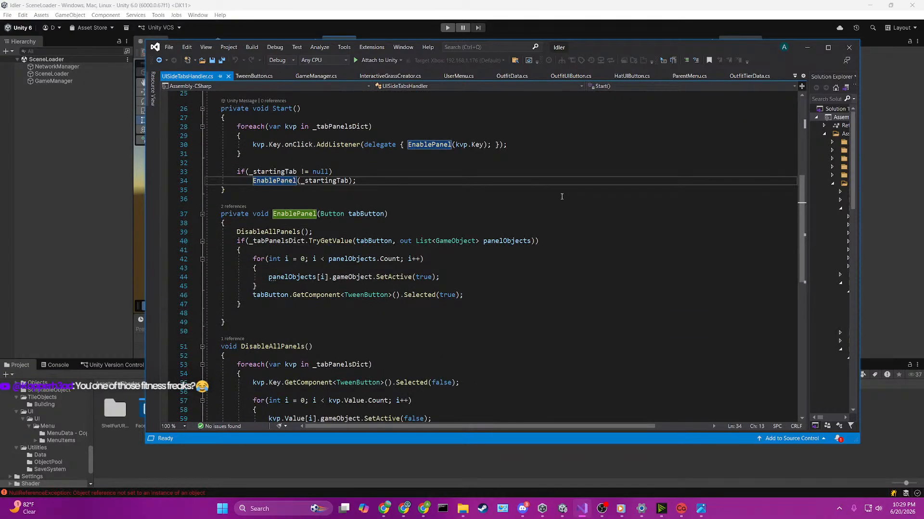
scroll(561, 196, down, 1)
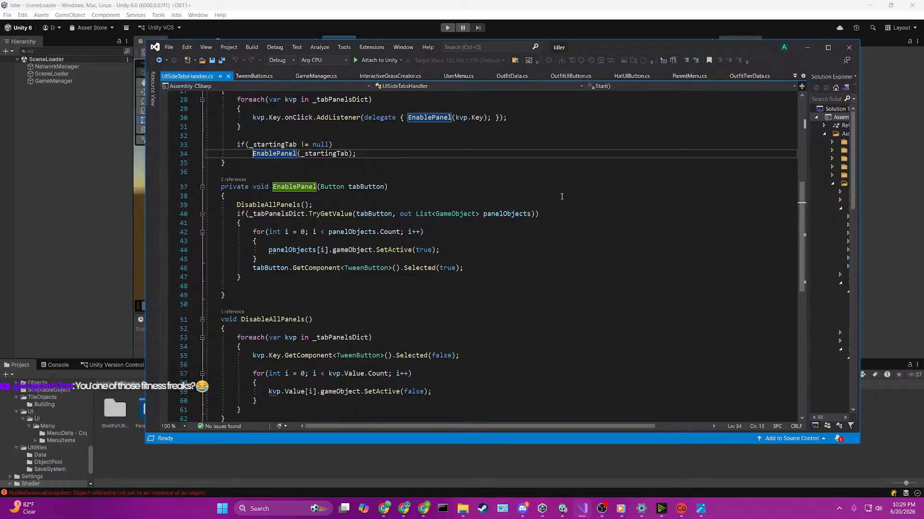
scroll(562, 196, down, 1)
Step: Switch back to Unity and create a URP Unlit Shader Graph named UIOutline in Assets/Shader
click(218, 439)
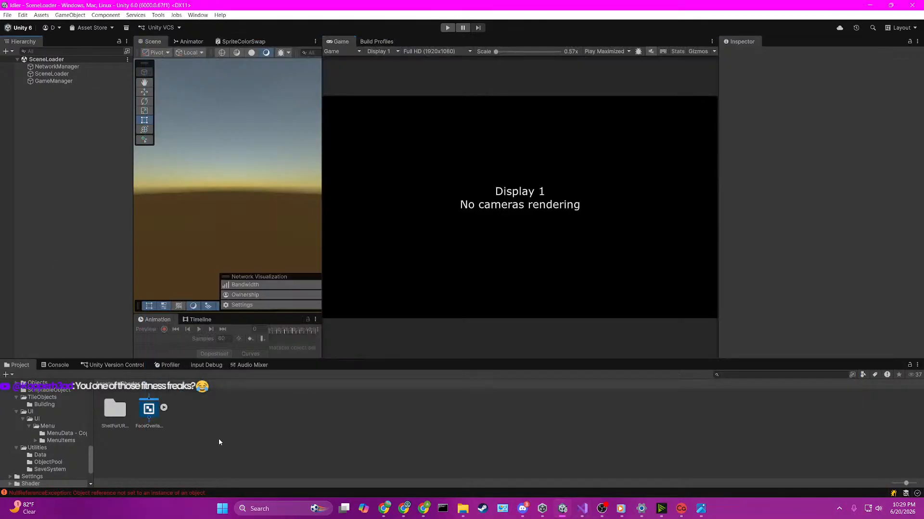
right_click(223, 429)
mouse_move(272, 193)
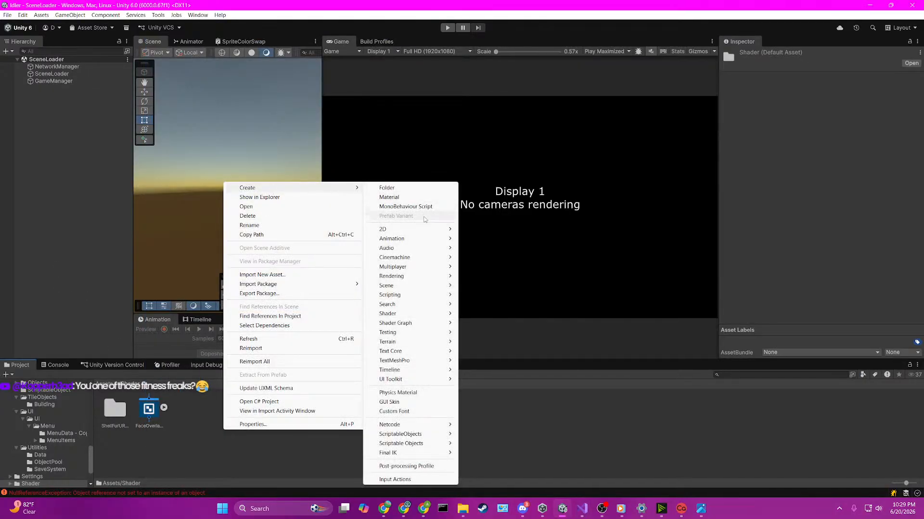
mouse_move(407, 324)
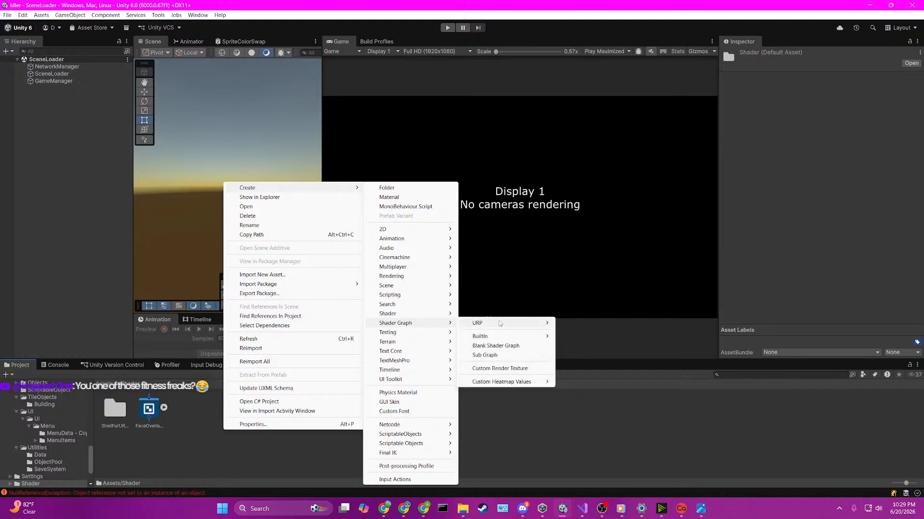
mouse_move(500, 323)
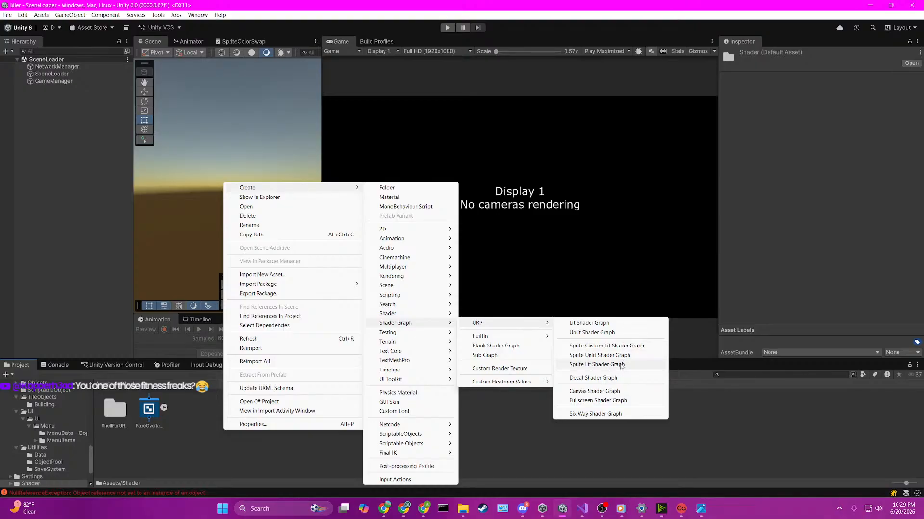
click(625, 336)
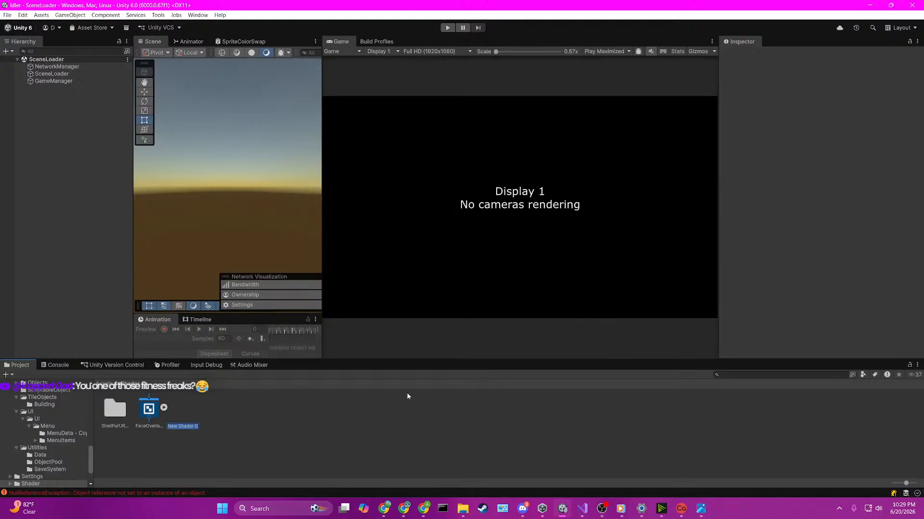
text(UIOutline)
key(Return)
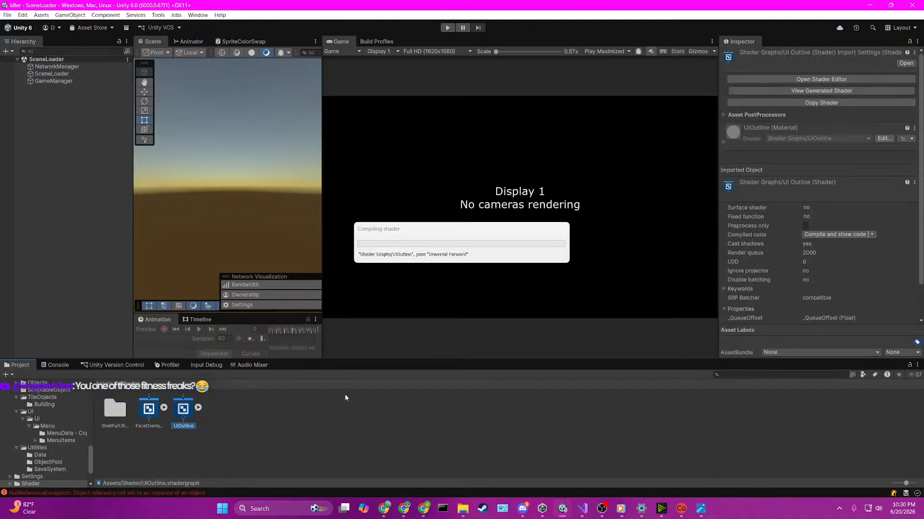
Step: Rename the UIOutline shader graph to UIOutlineShaderGraph
click(184, 427)
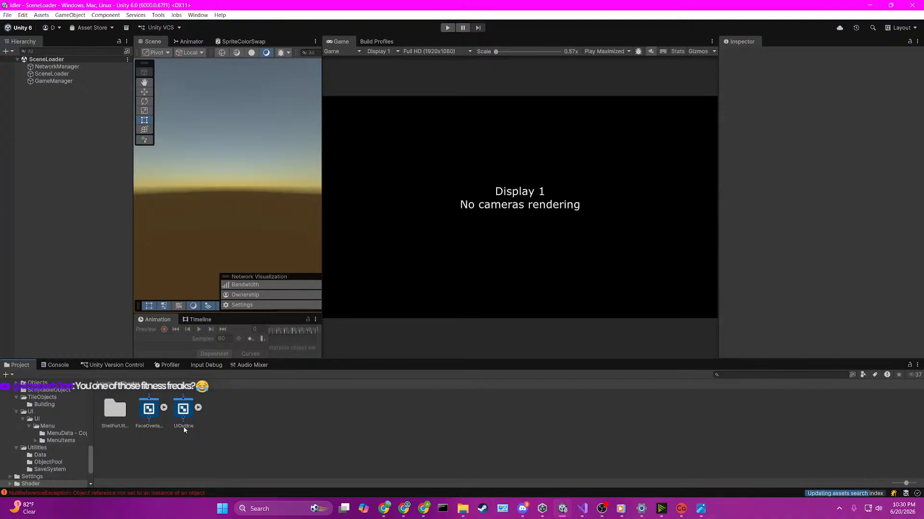
key(End)
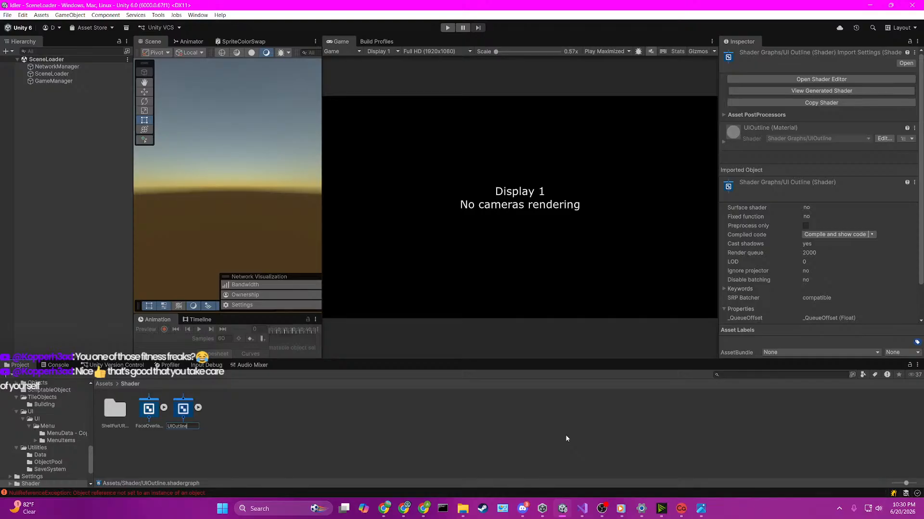
text(ShaderGraph)
key(Return)
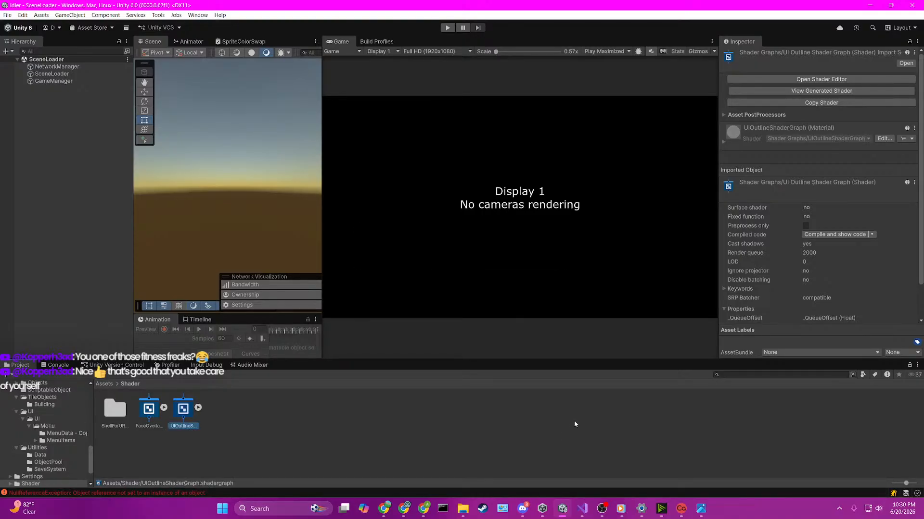
click(190, 427)
key(End)
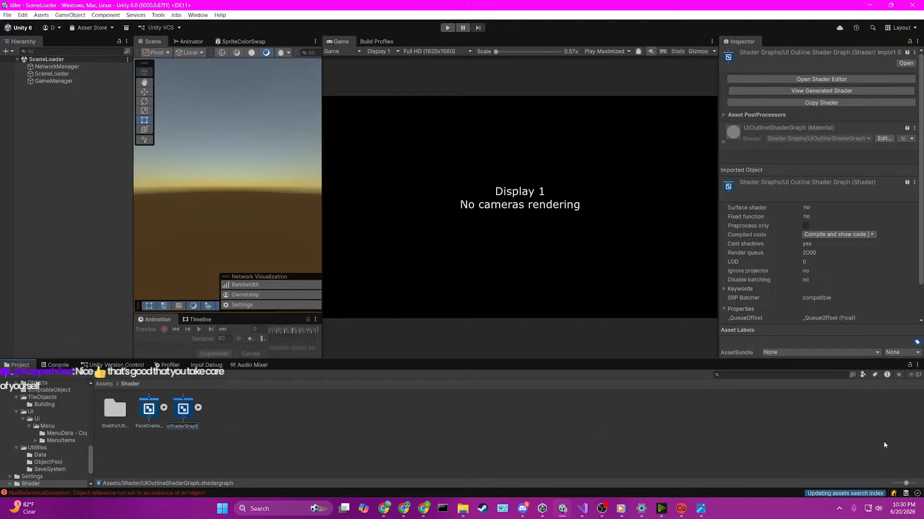
key(Return)
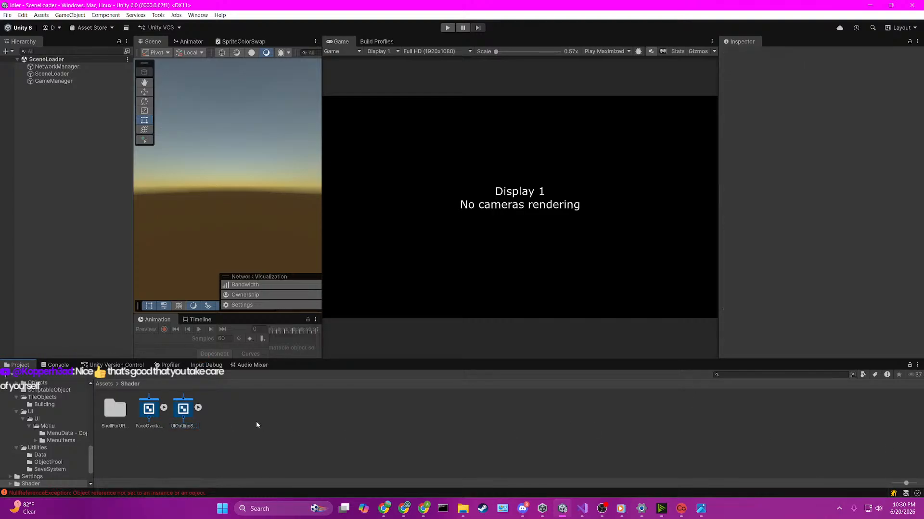
Step: Open UIOutlineShaderGraph for editing and widen its graph pane to show the Vertex and Fragment blocks
double_click(183, 409)
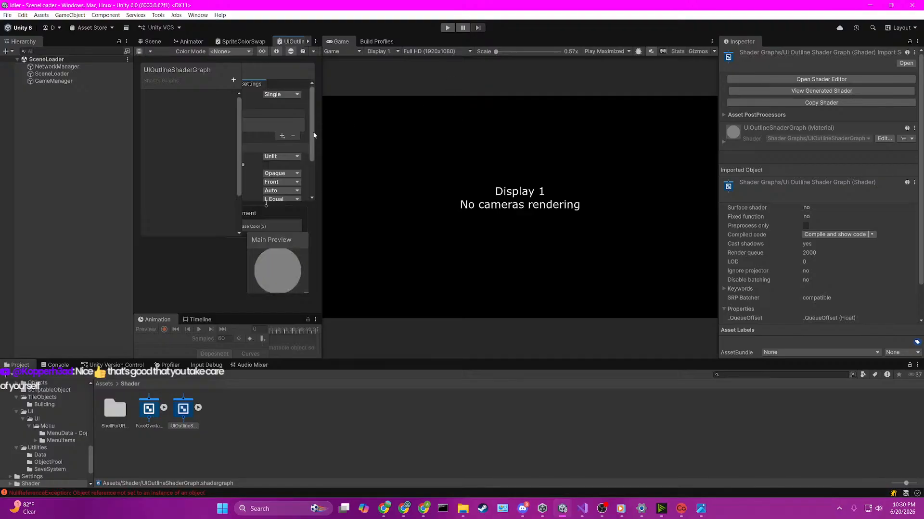
drag(321, 136, 674, 141)
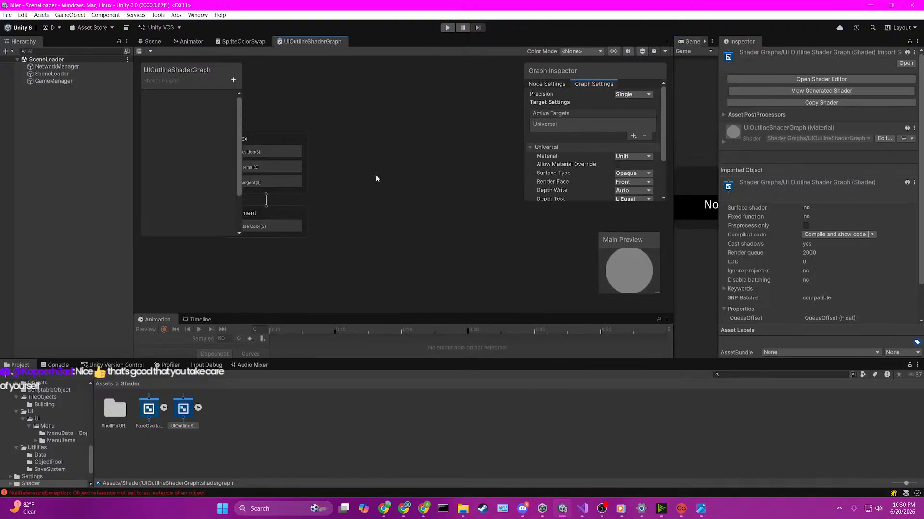
drag(357, 160, 385, 161)
middle_drag(339, 142, 427, 144)
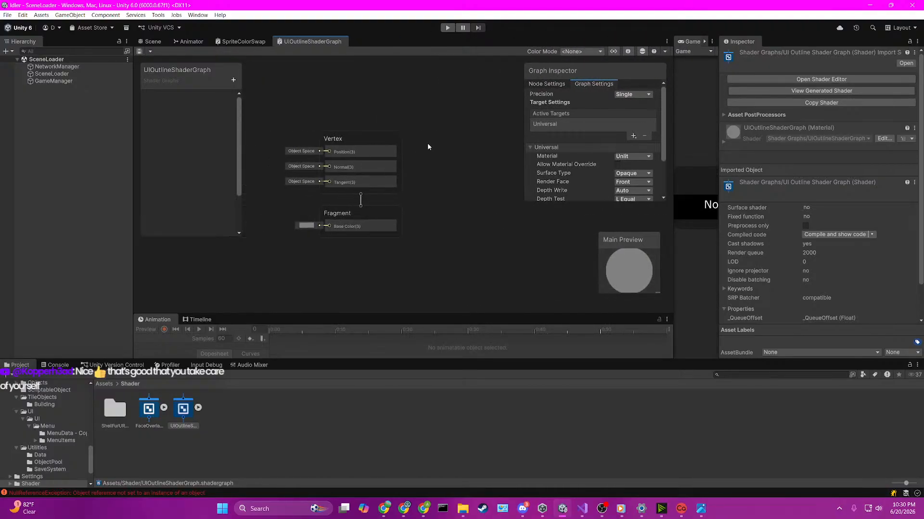
scroll(388, 117, down, 4)
middle_drag(387, 117, 432, 182)
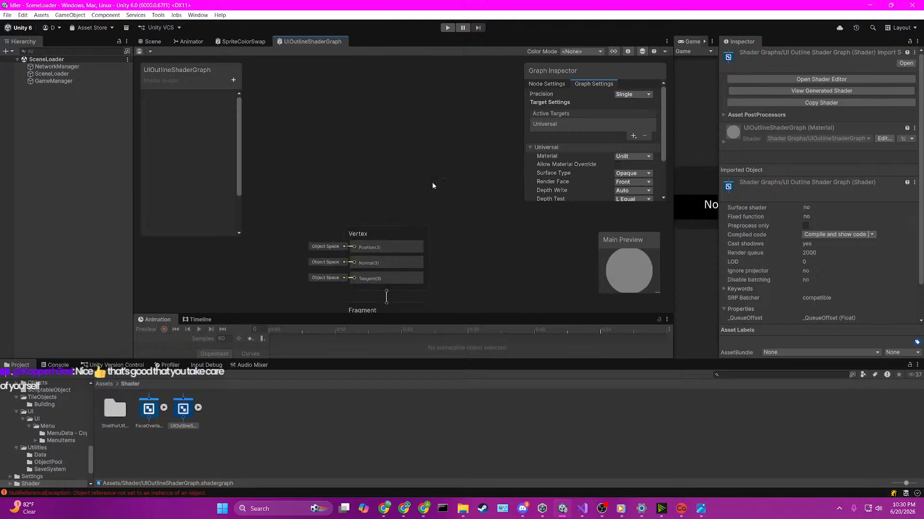
scroll(432, 182, up, 5)
middle_drag(320, 206, 367, 139)
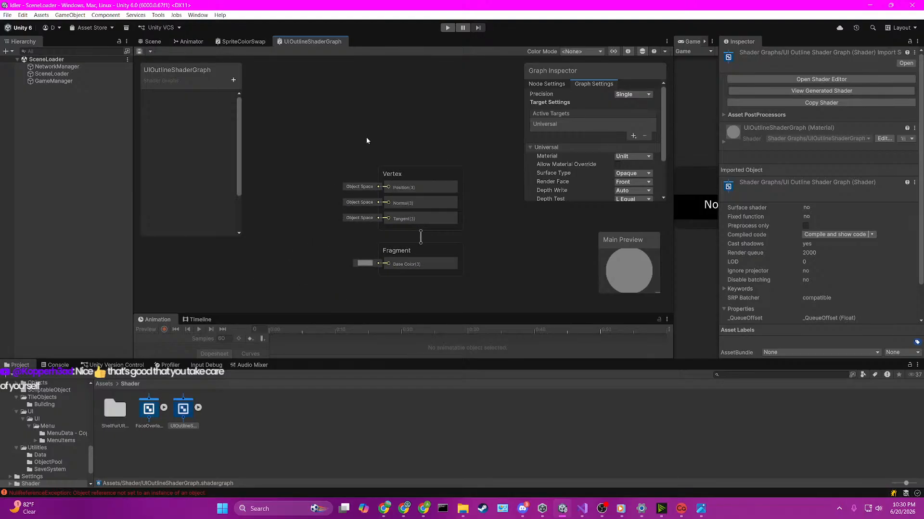
scroll(367, 138, down, 3)
middle_drag(307, 138, 438, 162)
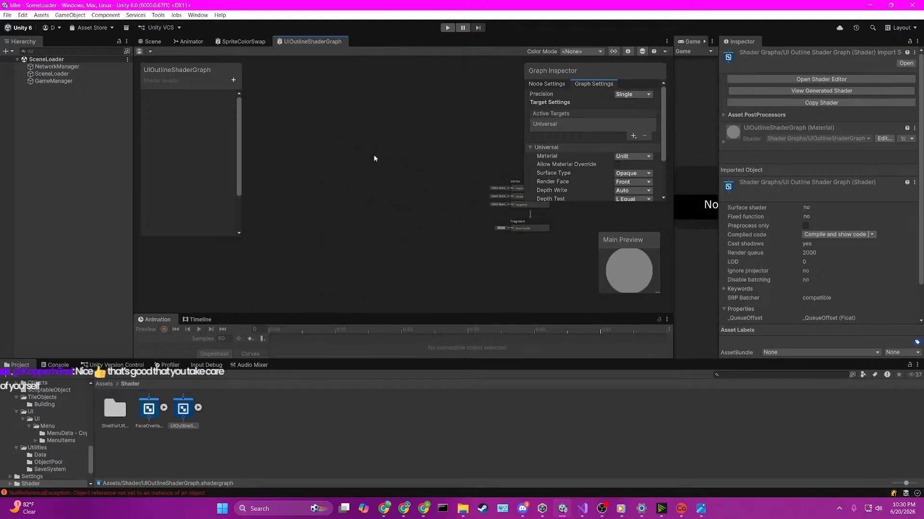
scroll(369, 156, down, 2)
middle_drag(323, 153, 340, 170)
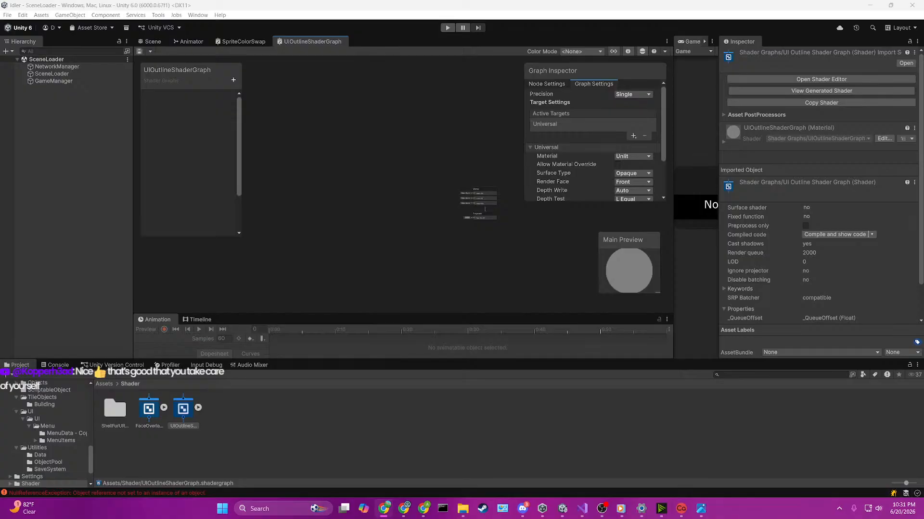
Step: Add a Sample Texture 2D node to the empty graph area beside the Vertex and Fragment blocks
click(354, 114)
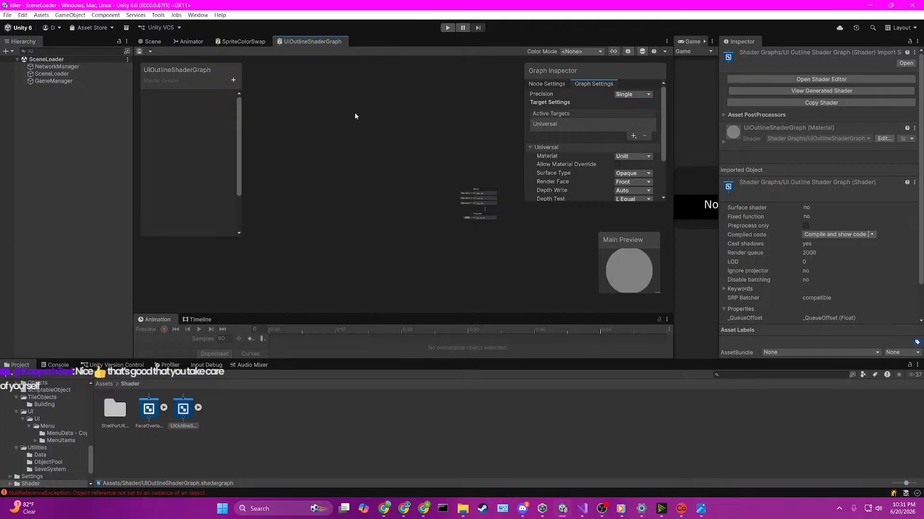
key(space)
text(samp-le)
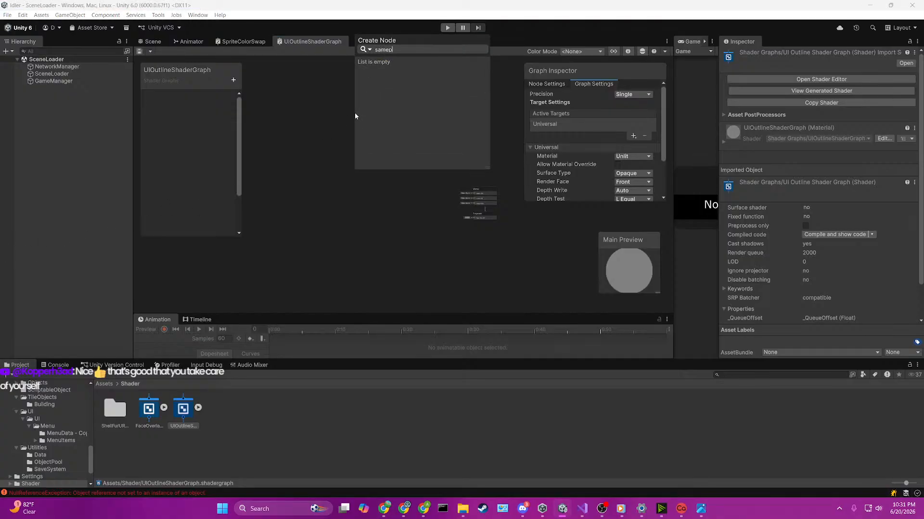
key(BackSpace)
key(BackSpace)
key(BackSpace)
text(le)
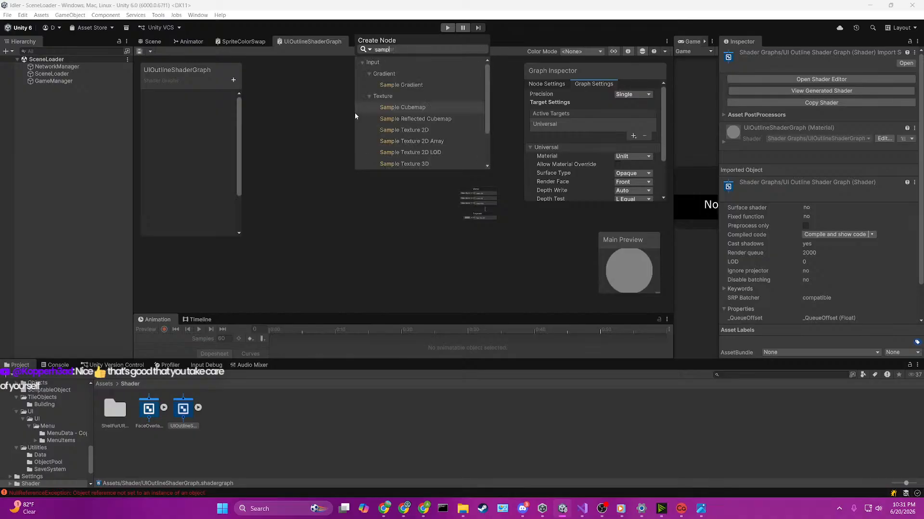
key(Down)
key(Down)
key(Down)
key(Down)
key(Up)
key(Up)
key(Up)
key(Up)
key(Up)
key(Up)
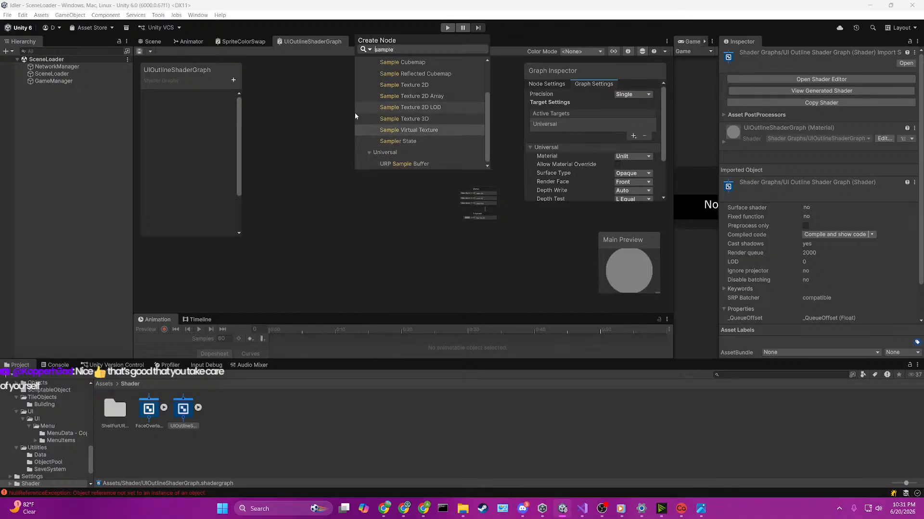
key(Return)
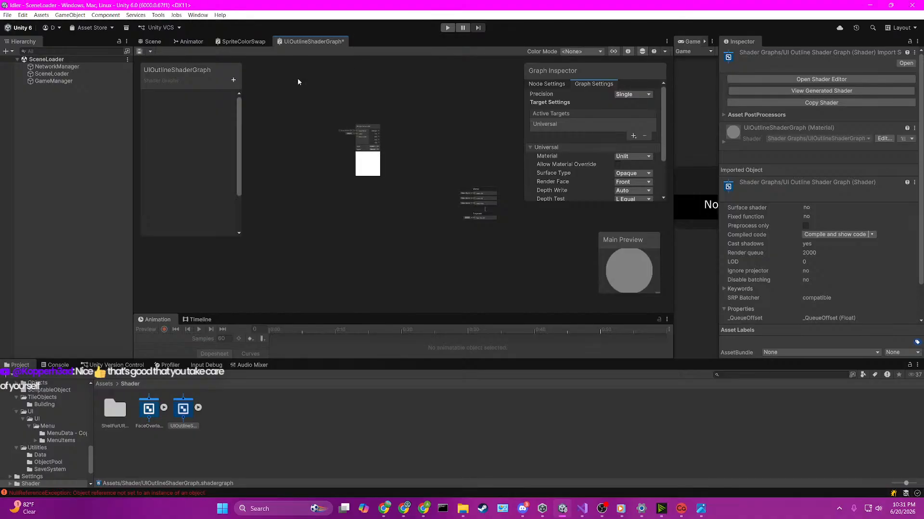
Step: Add a Texture 2D property named UITexture to the shader graph's blackboard
click(233, 80)
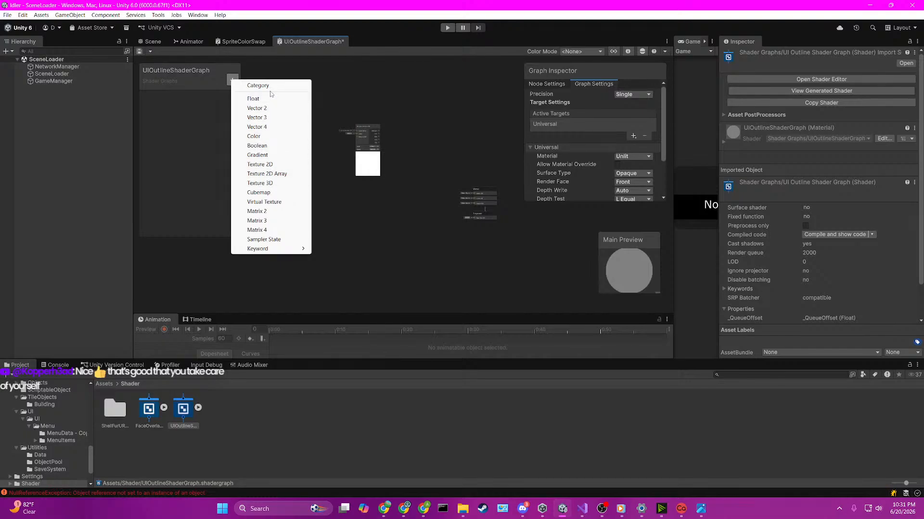
click(263, 165)
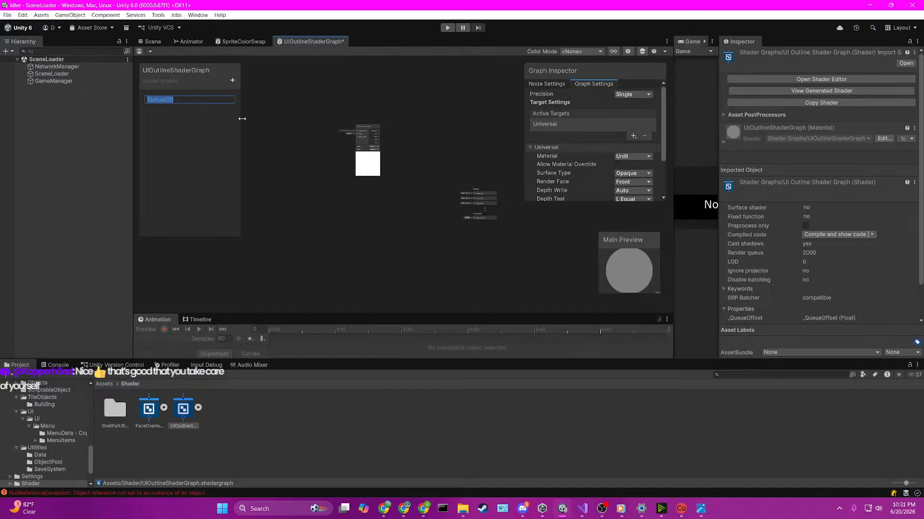
text(UITexture)
key(Return)
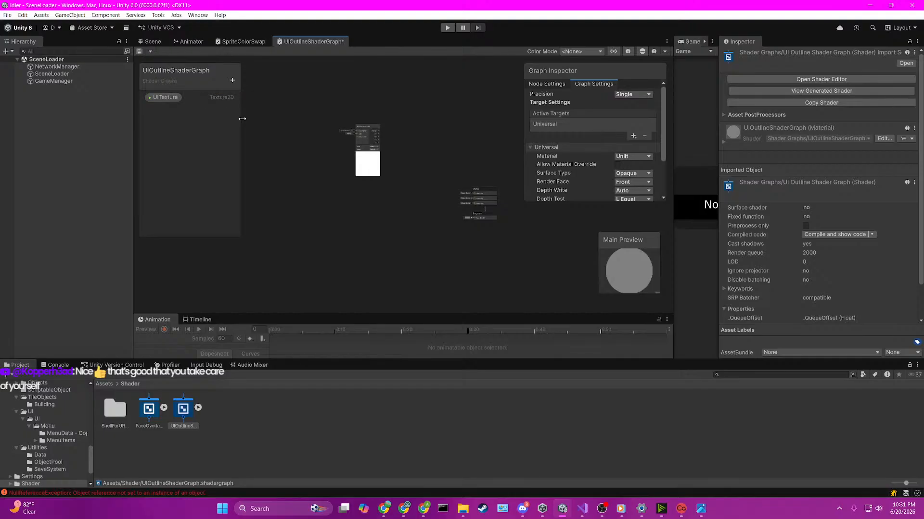
Step: Set the UITexture property's default value to the Book Clothing Hat texture
click(163, 97)
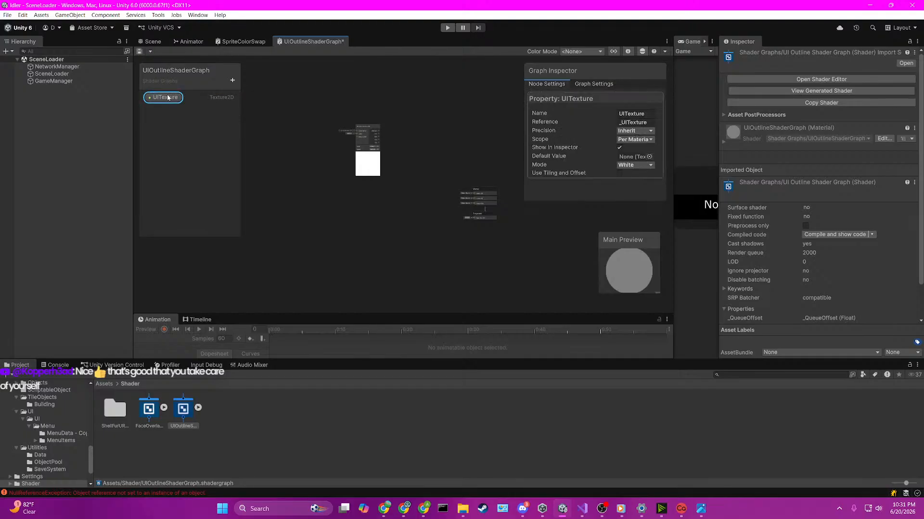
click(649, 157)
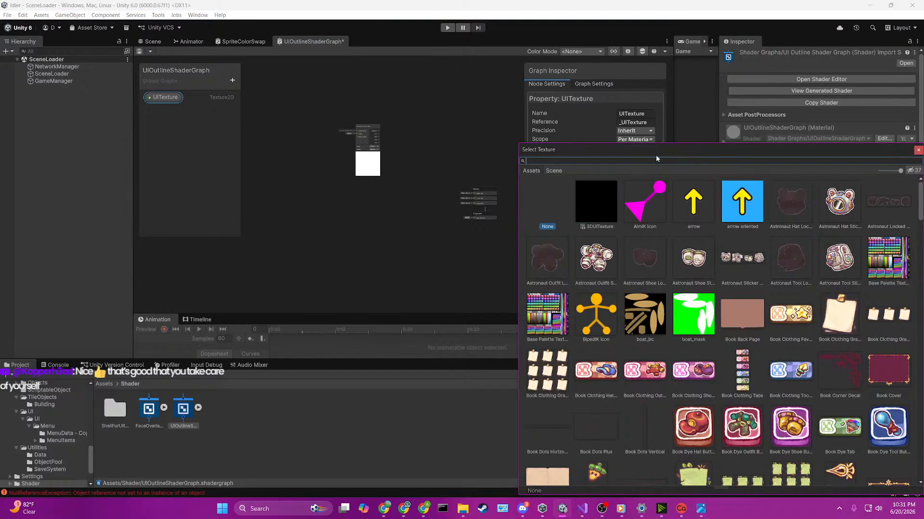
scroll(821, 299, down, 5)
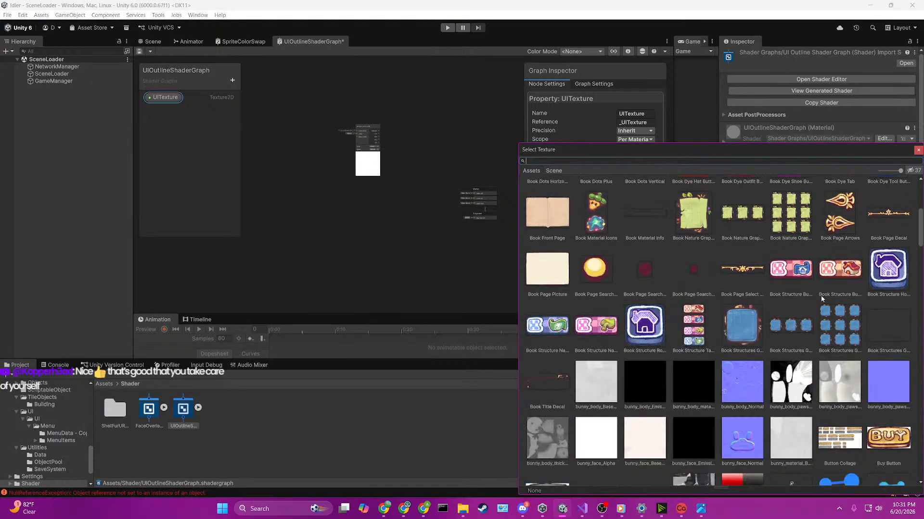
scroll(821, 299, down, 12)
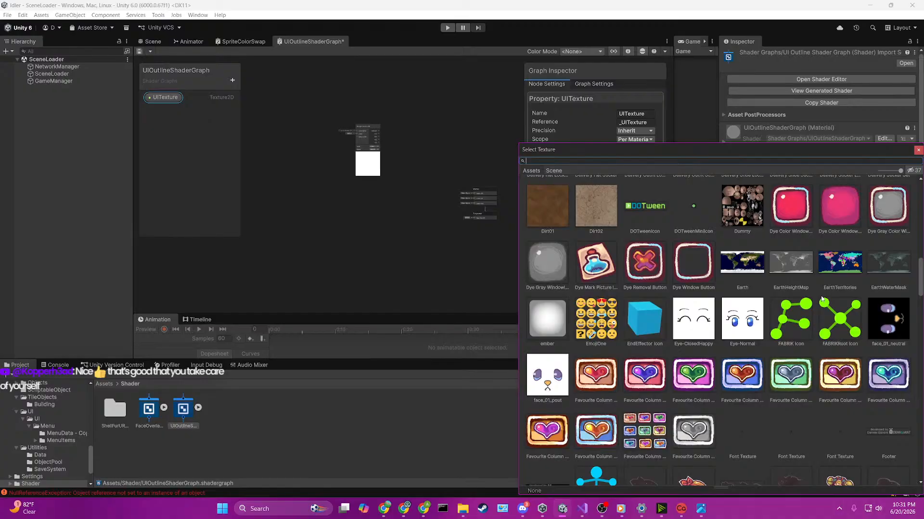
scroll(821, 299, down, 15)
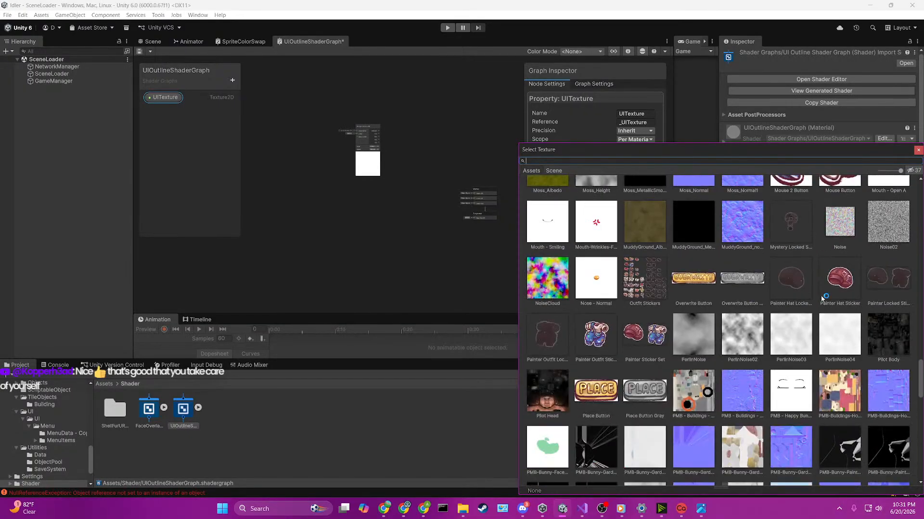
scroll(821, 299, down, 15)
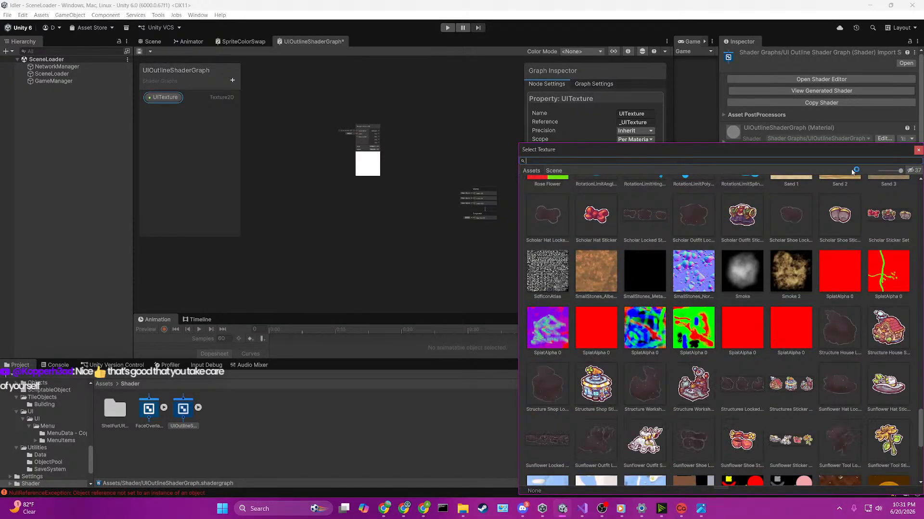
text(outfit)
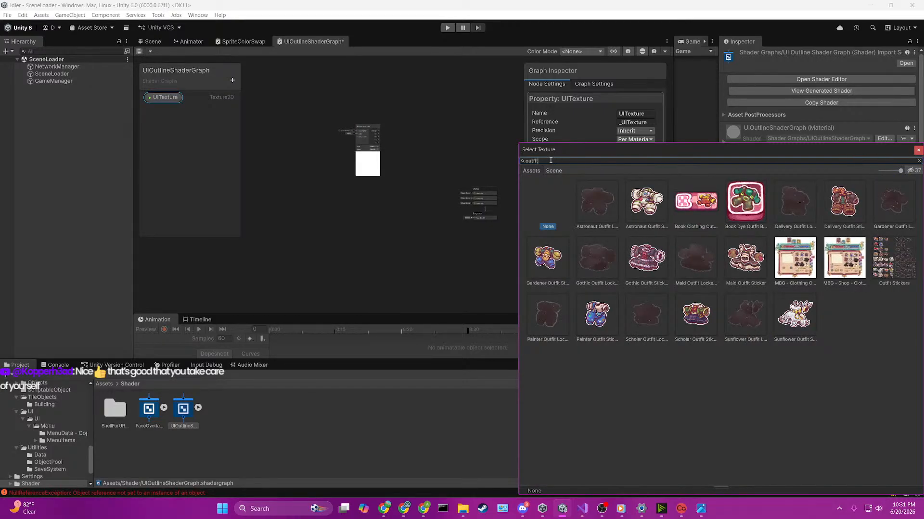
key(ctrl+a)
key(BackSpace)
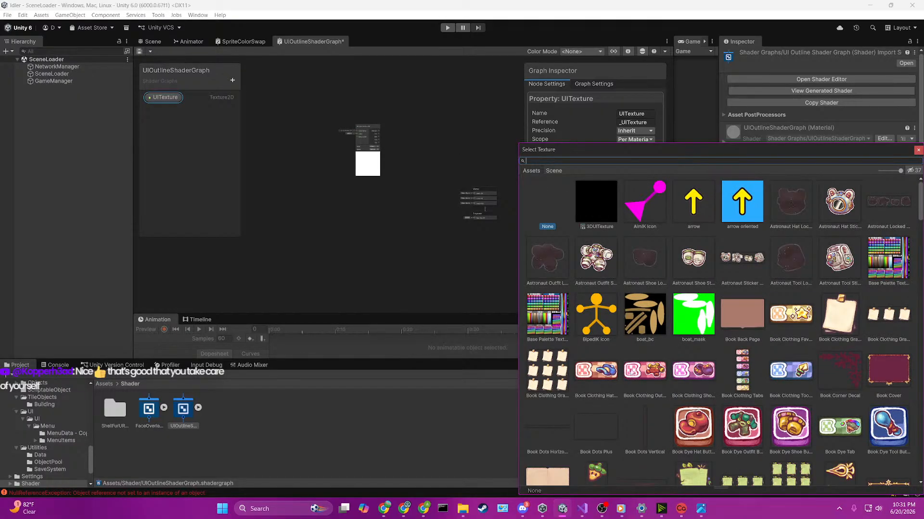
click(597, 374)
double_click(597, 371)
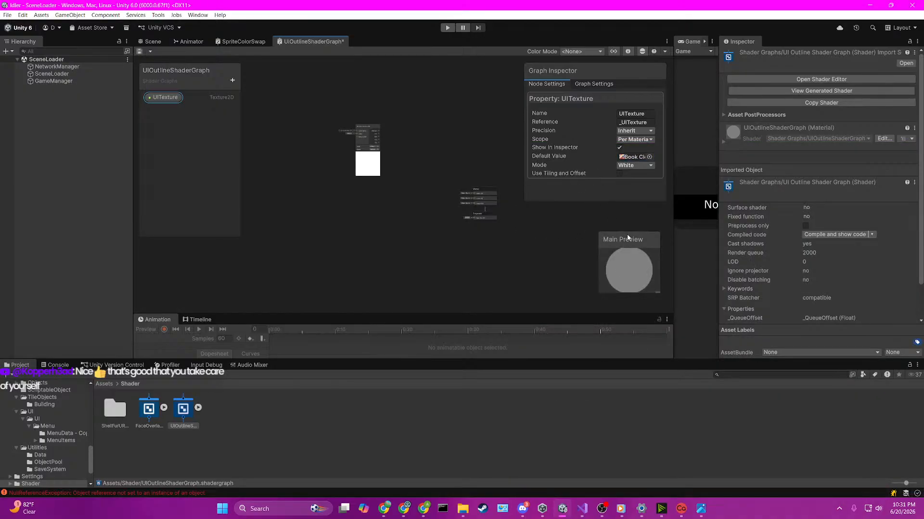
Step: Deselect the property and review the Universal target options in the graph settings
click(660, 297)
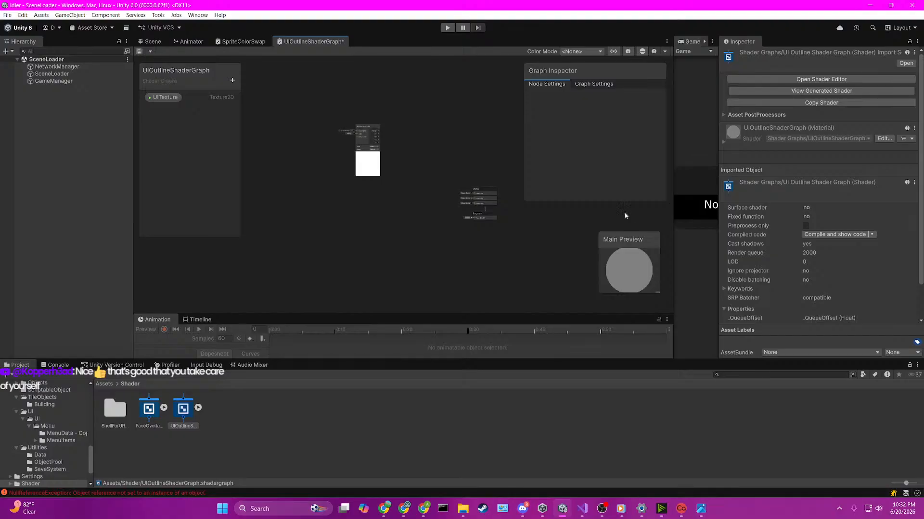
click(594, 84)
scroll(584, 118, down, 3)
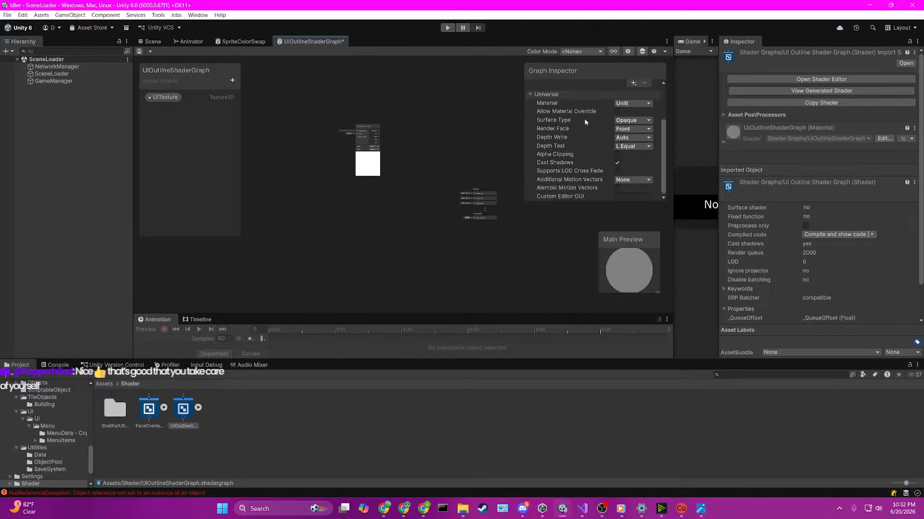
scroll(585, 122, up, 3)
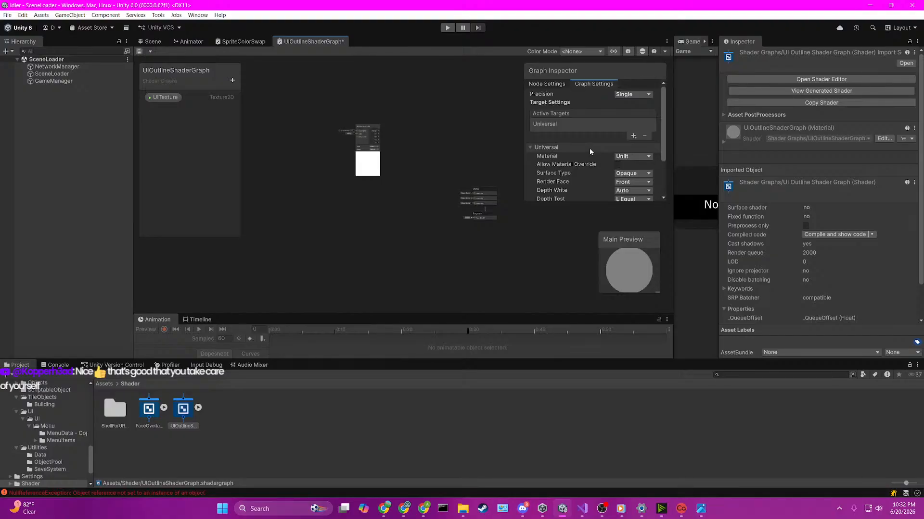
scroll(589, 148, down, 2)
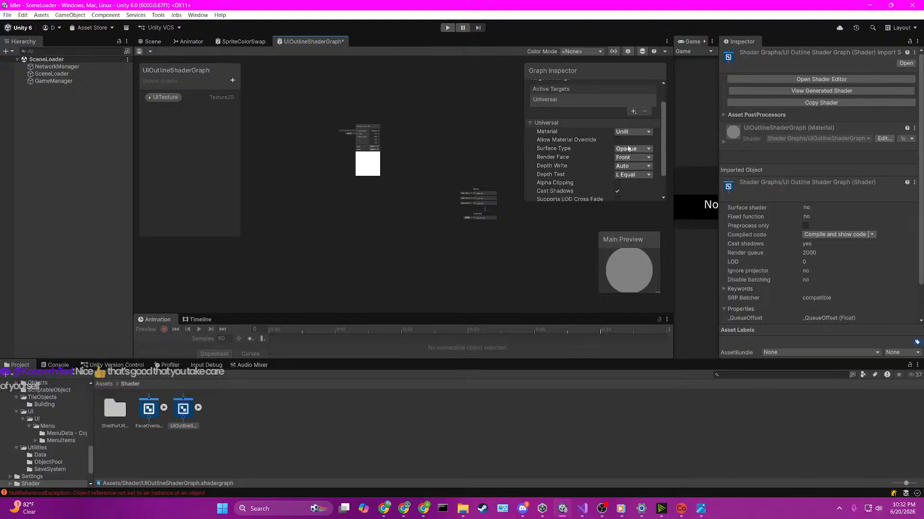
scroll(622, 175, up, 2)
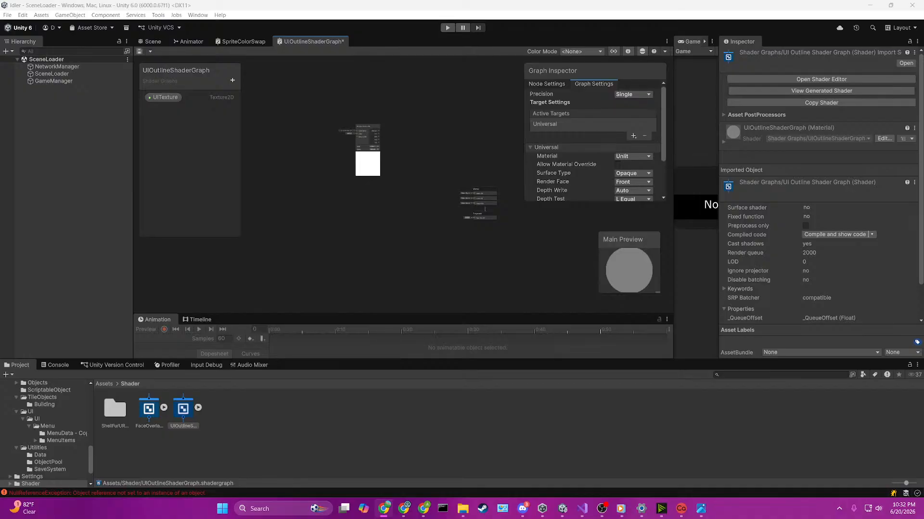
Step: Place a UITexture node in the graph, connect it to Sample Texture 2D's Texture input, and move it closer to that node
click(175, 98)
scroll(327, 131, up, 4)
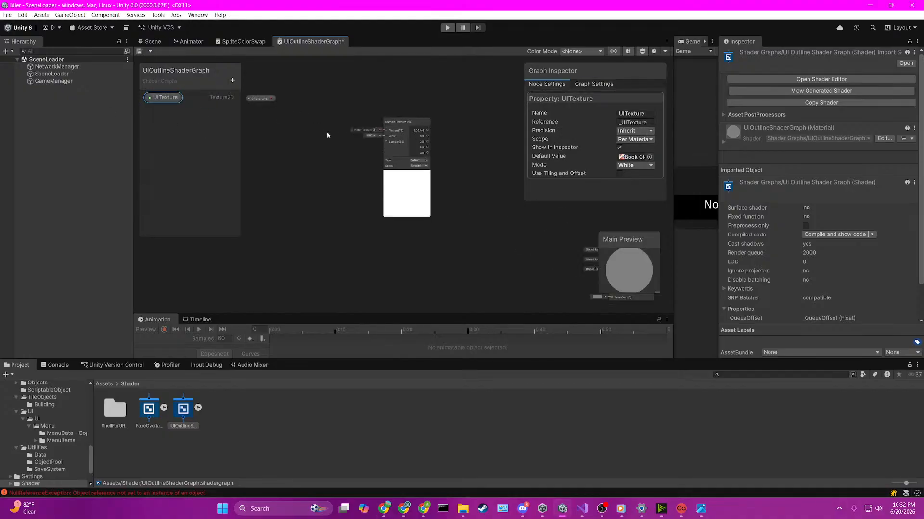
drag(264, 93, 382, 143)
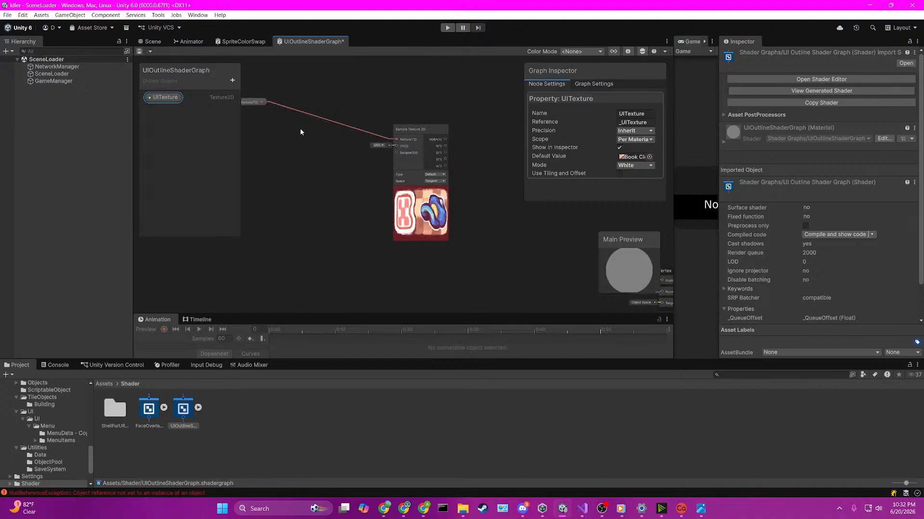
drag(258, 102, 334, 119)
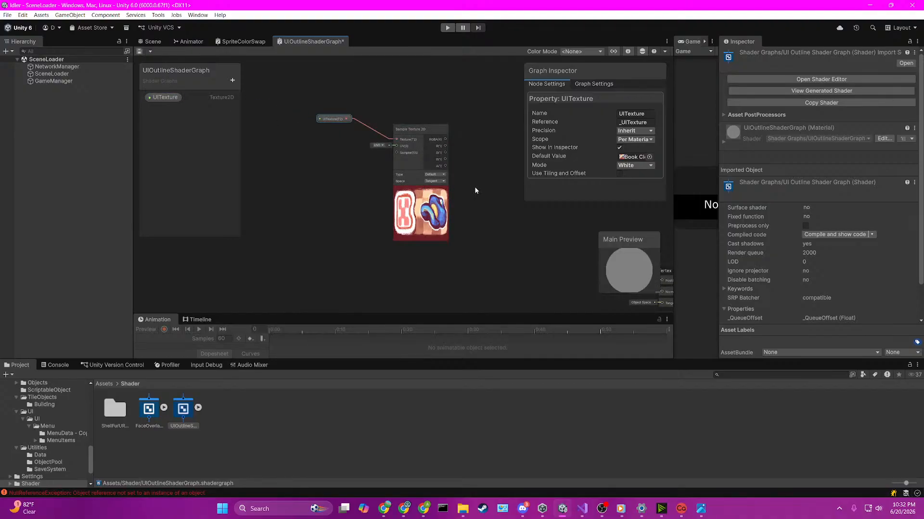
Step: Connect the Sample Texture 2D node's RGBA output to the Fragment block's Base Color input
middle_drag(510, 207, 383, 195)
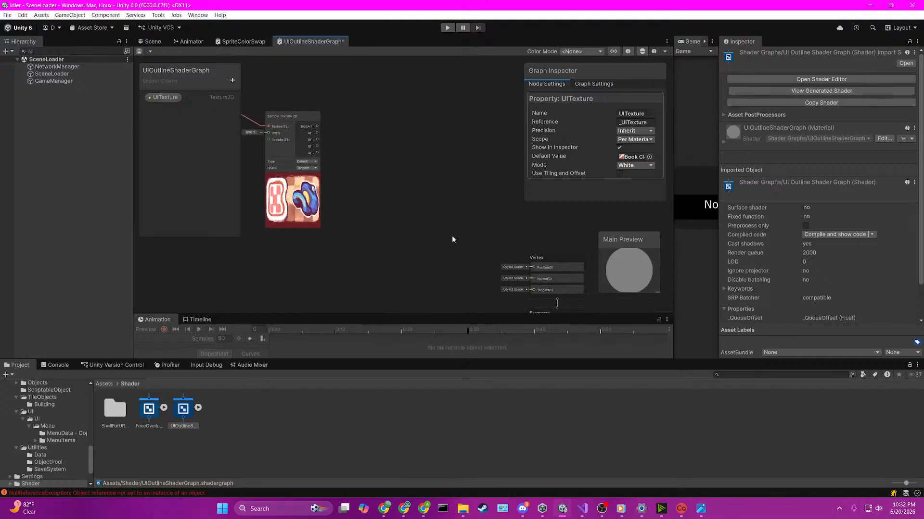
middle_drag(440, 237, 437, 158)
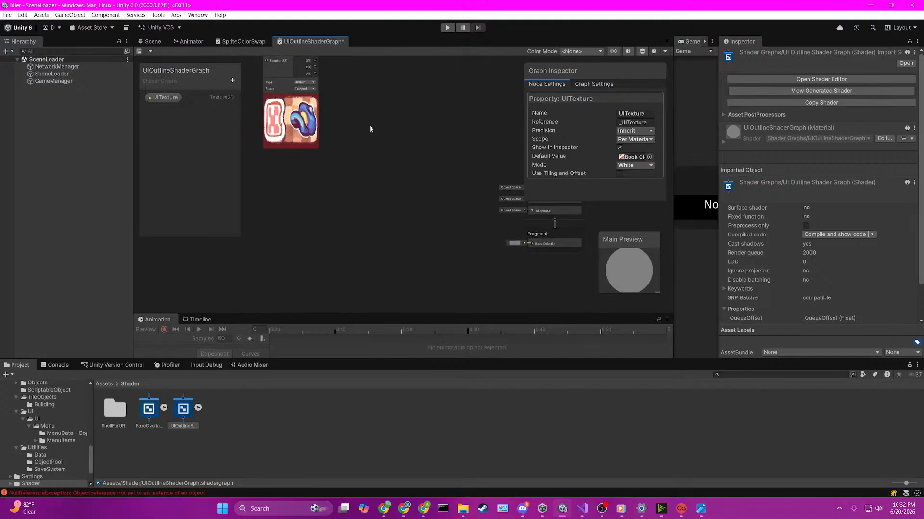
middle_drag(369, 126, 370, 160)
drag(313, 84, 529, 247)
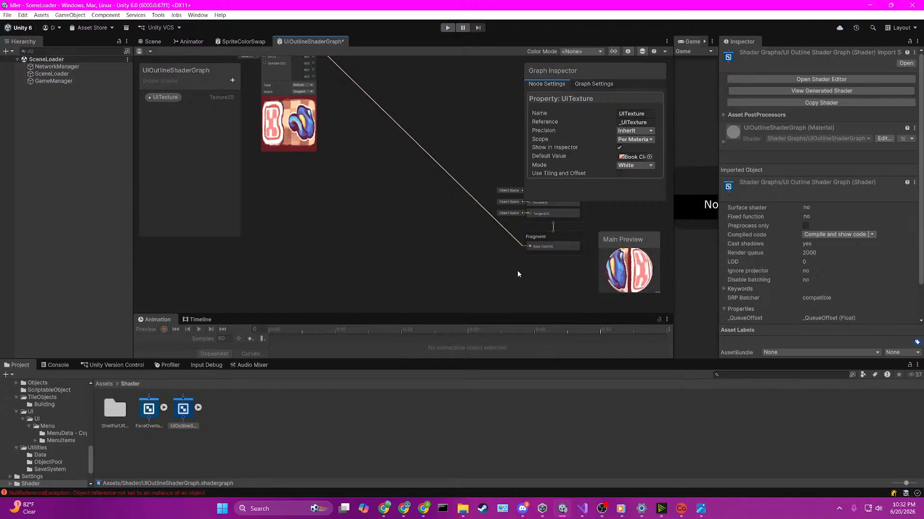
Step: Display the graph settings and change the Main Preview mesh to Quad
middle_drag(512, 224, 377, 235)
drag(470, 174, 458, 149)
scroll(446, 169, down, 2)
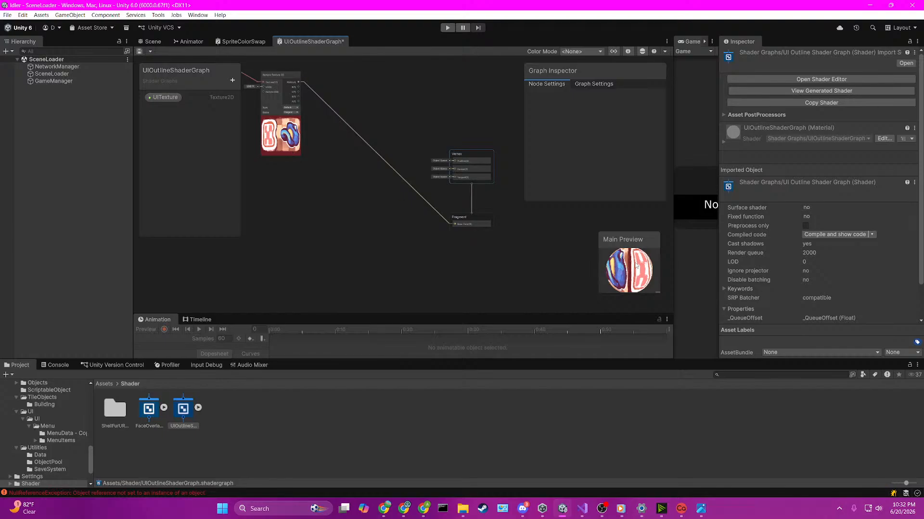
click(593, 83)
scroll(601, 129, down, 3)
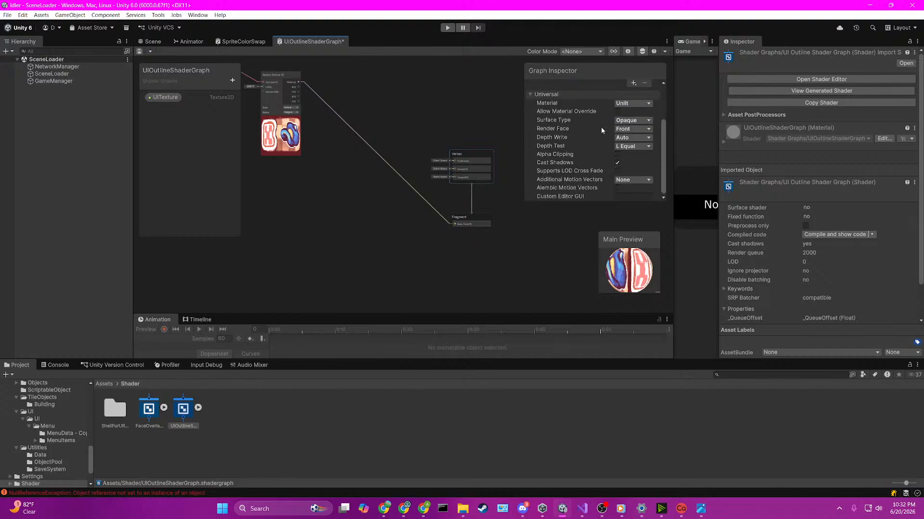
right_click(618, 266)
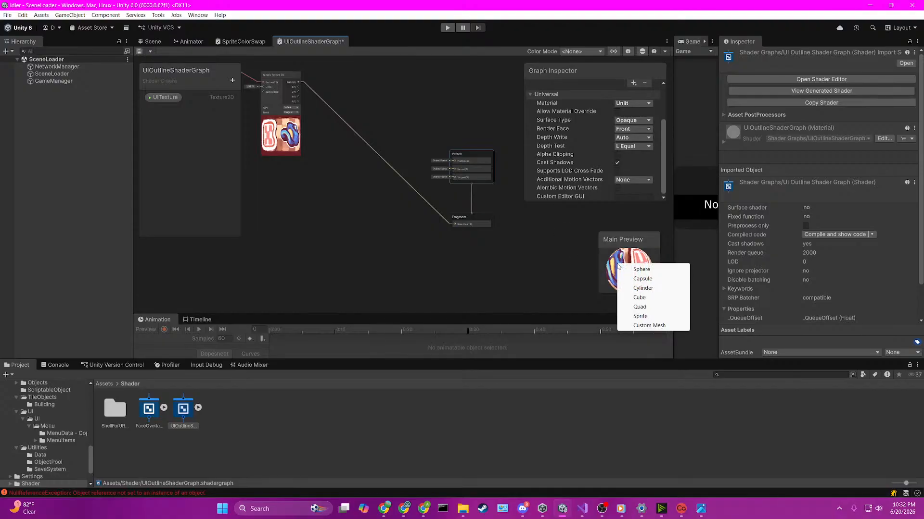
click(640, 307)
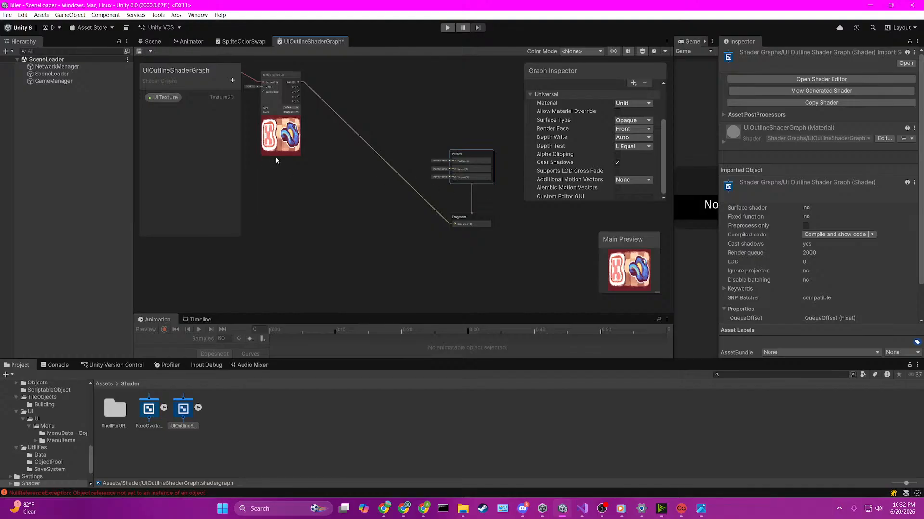
Step: Enable Alpha Clipping in the graph's Universal target settings
right_click(482, 216)
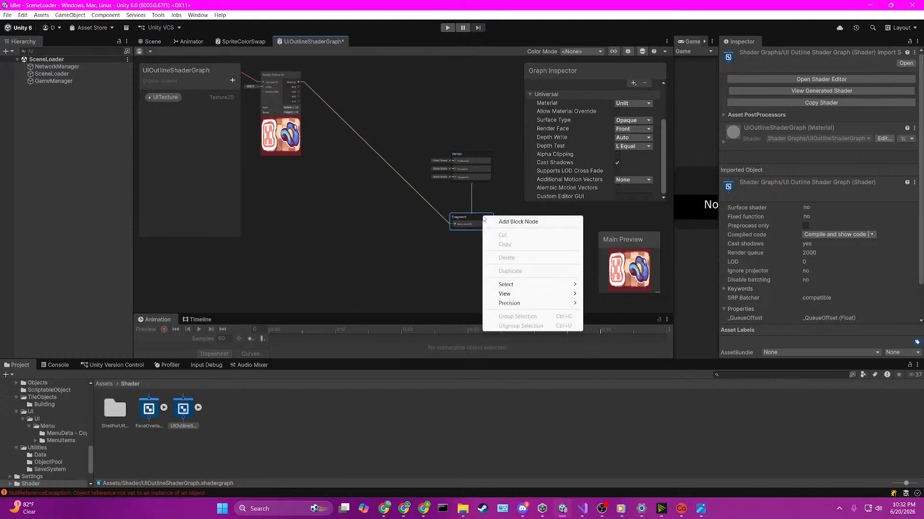
click(473, 217)
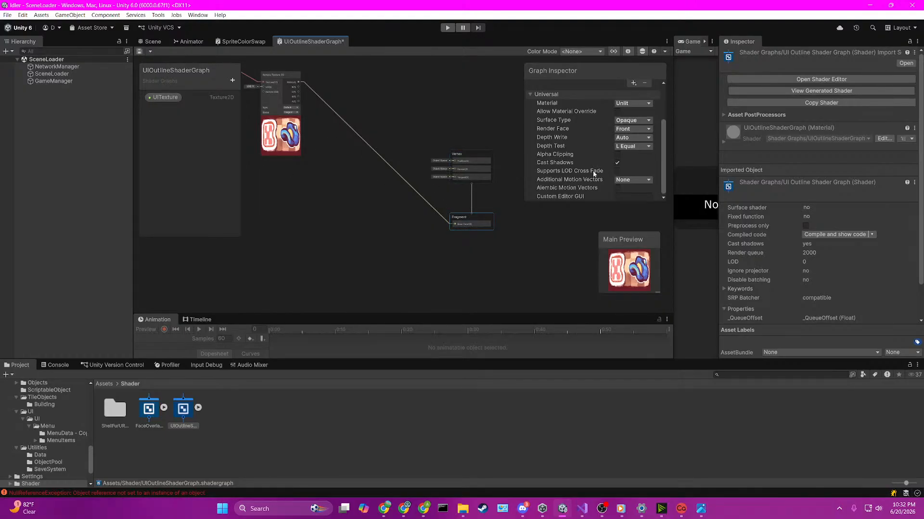
click(618, 155)
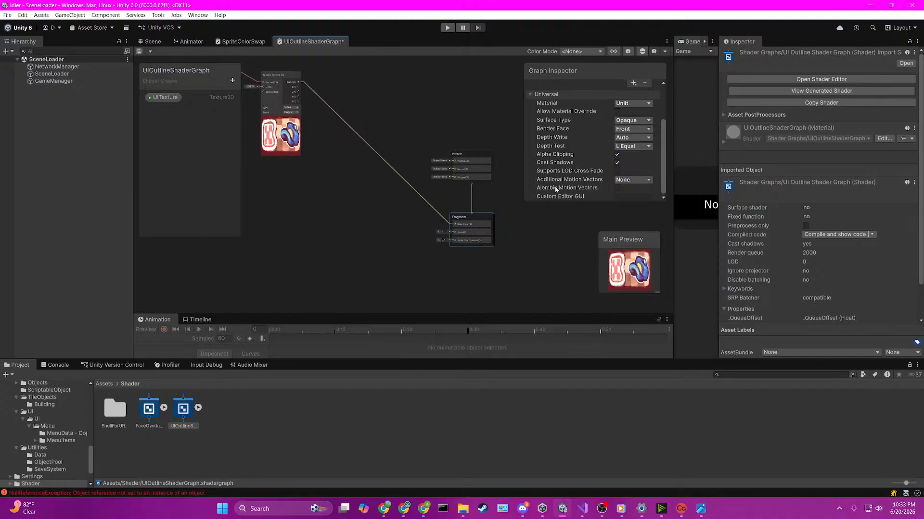
scroll(495, 251, up, 5)
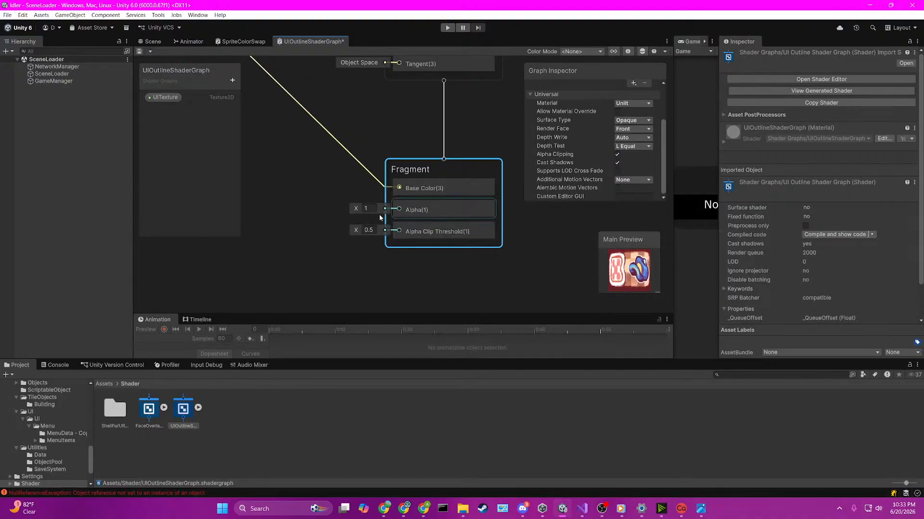
Step: Delete the Alpha Clip Threshold block from the Fragment context and select the Alpha block
click(424, 231)
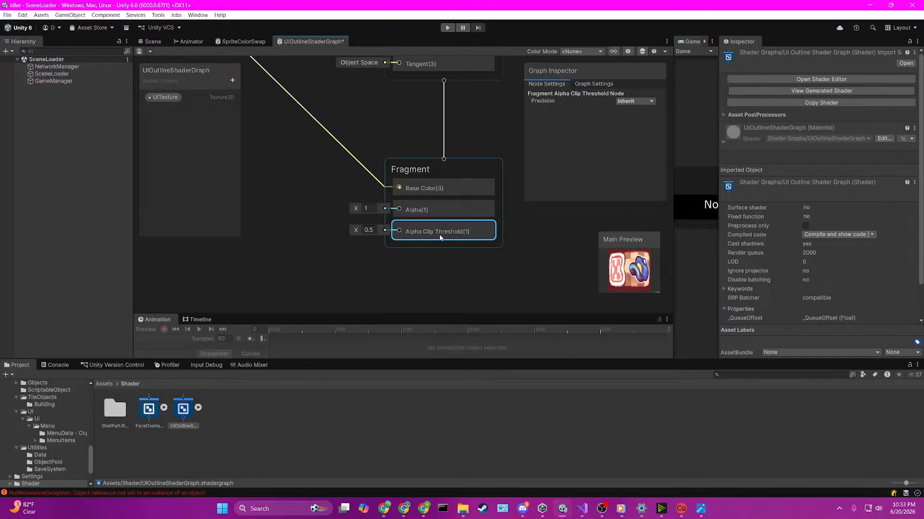
key(Delete)
click(444, 215)
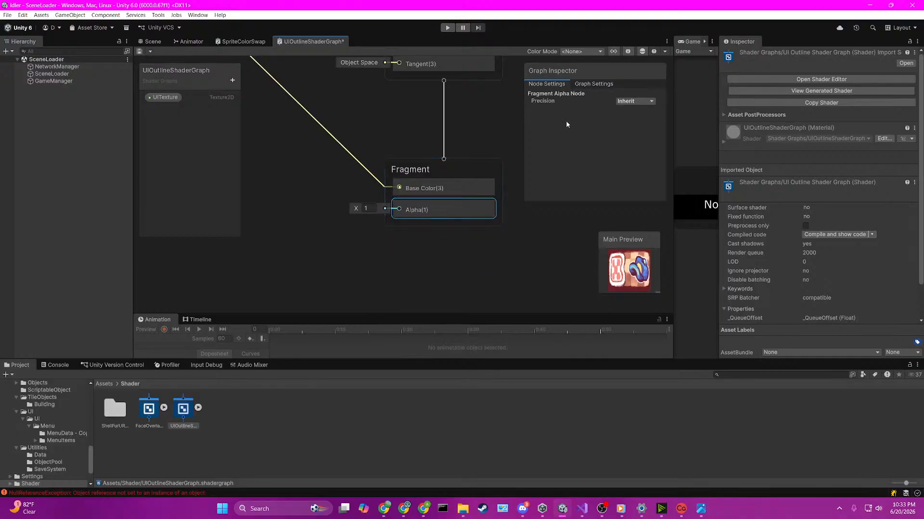
Step: Set the Universal target's Surface Type to Transparent in the graph settings
click(475, 171)
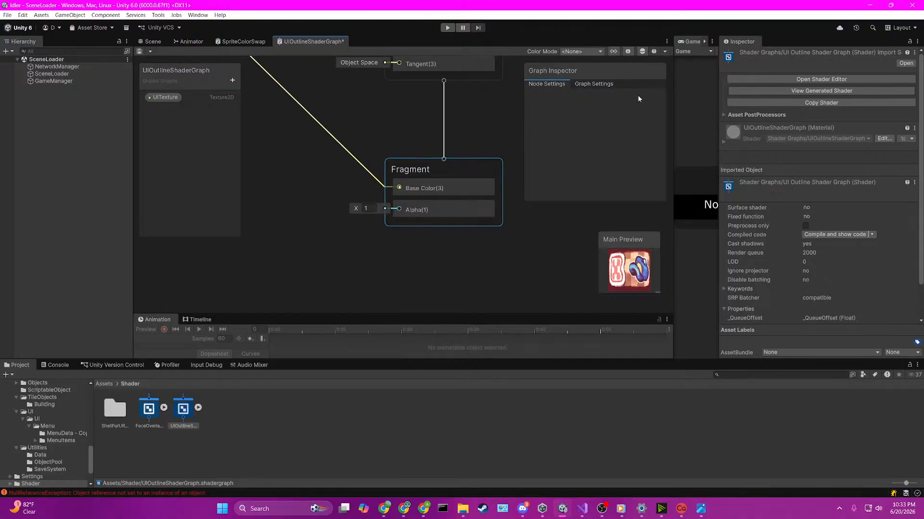
click(595, 83)
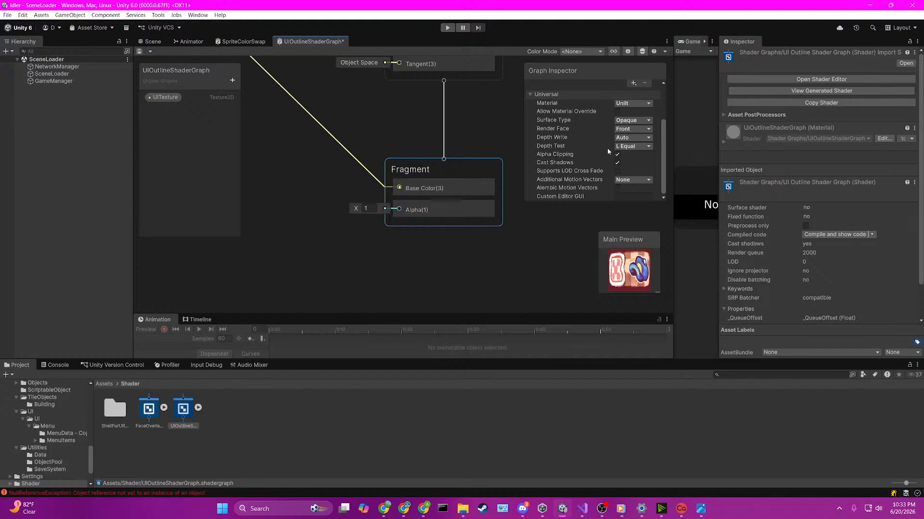
click(632, 120)
click(637, 140)
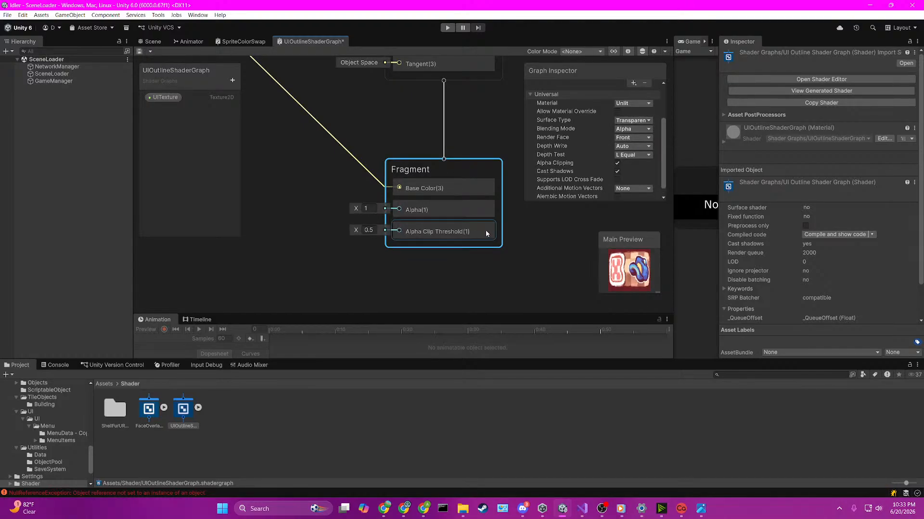
Step: Check the available Material types without changing the choice, and disable Alpha Clipping and Cast Shadows for the Universal target
scroll(593, 152, up, 1)
click(624, 128)
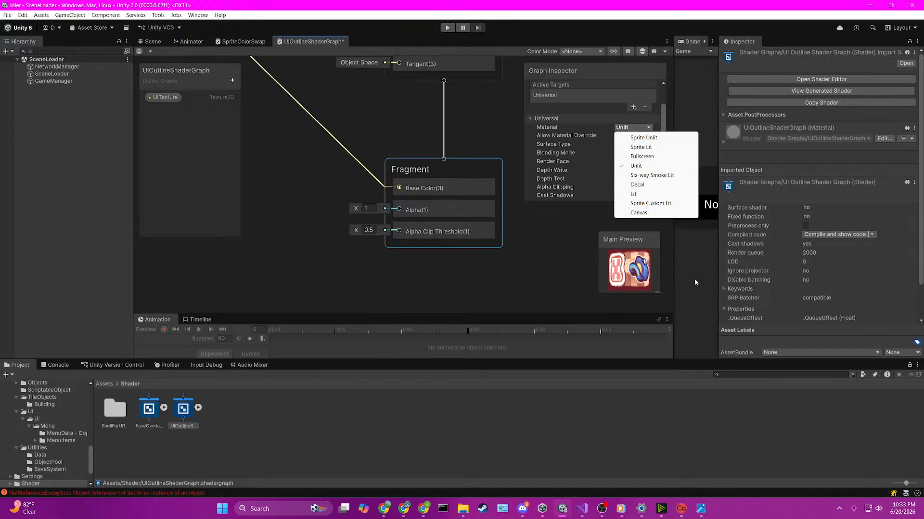
click(525, 146)
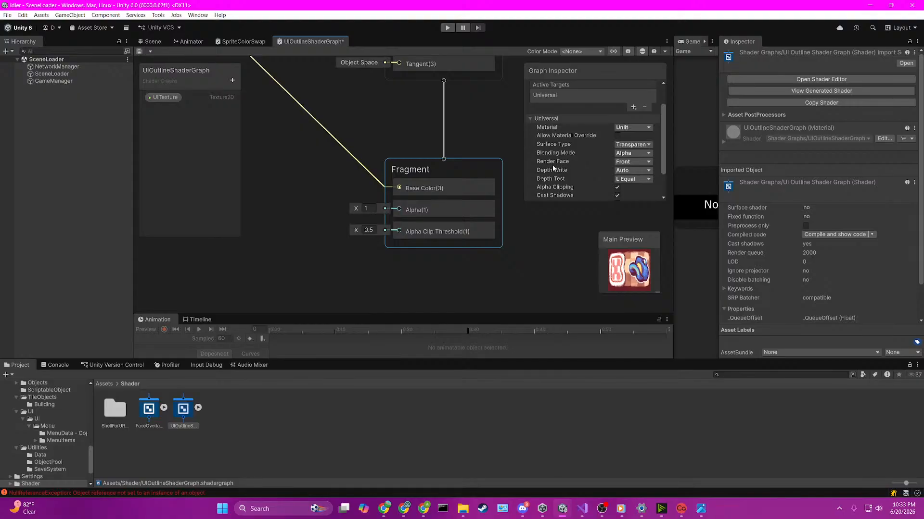
scroll(622, 169, down, 1)
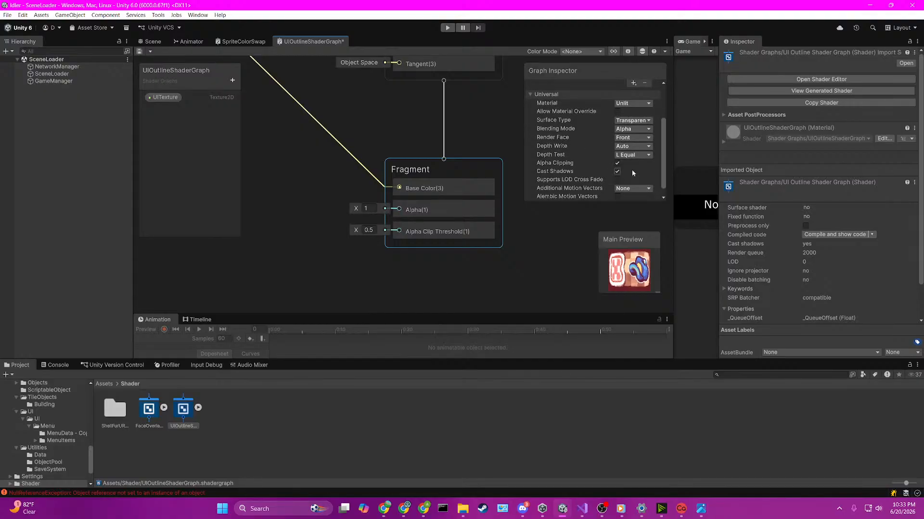
click(618, 163)
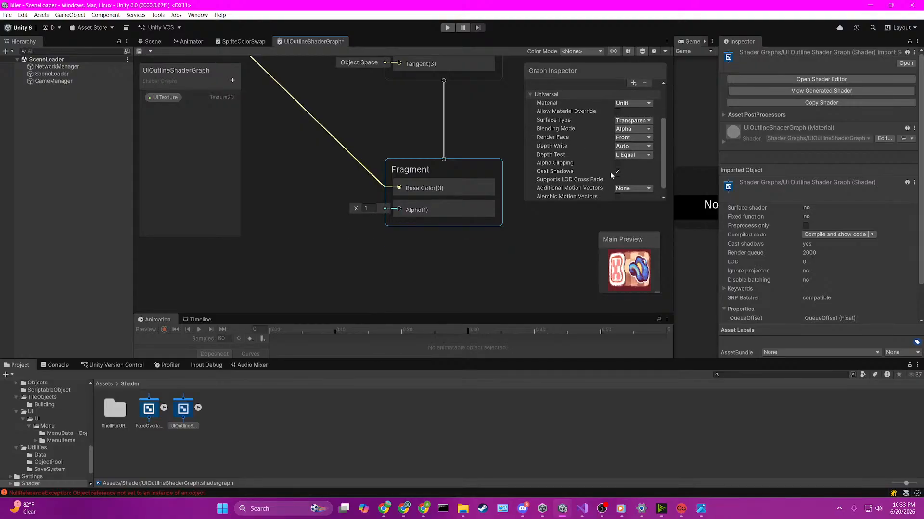
click(617, 171)
scroll(636, 174, down, 1)
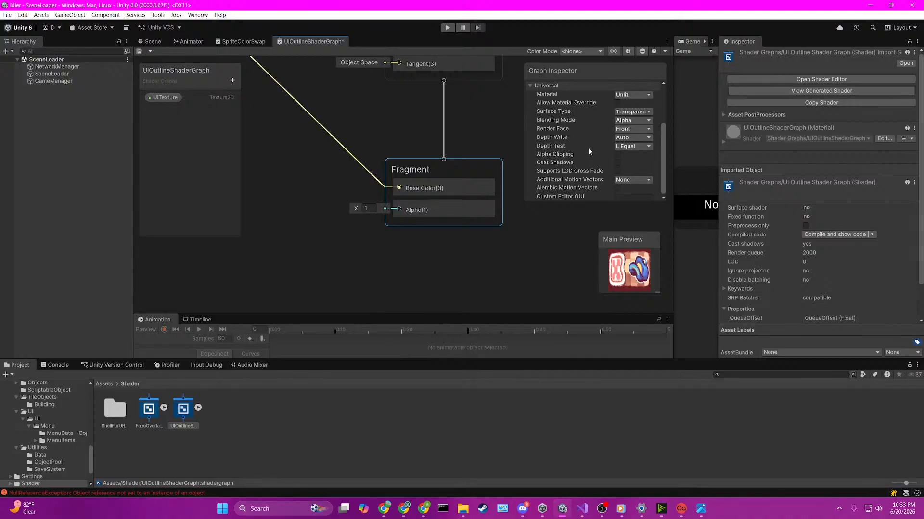
scroll(593, 151, up, 5)
click(605, 124)
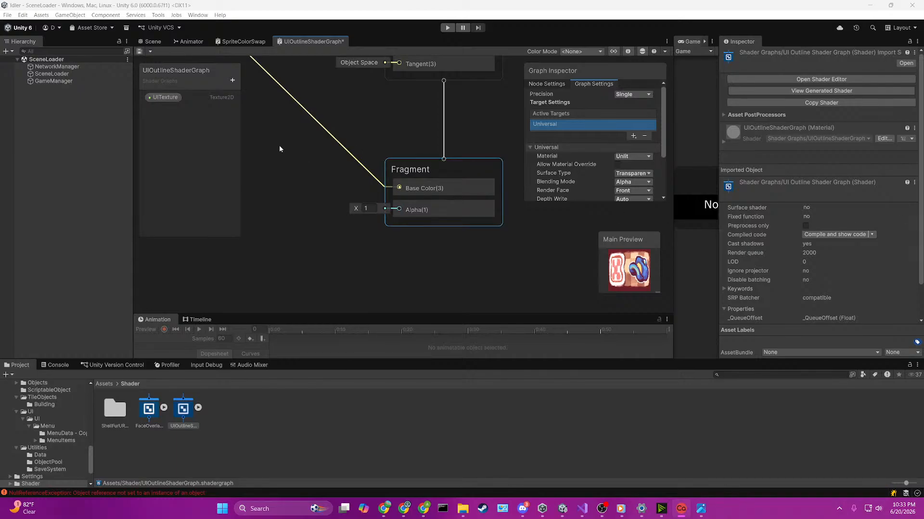
scroll(368, 142, down, 3)
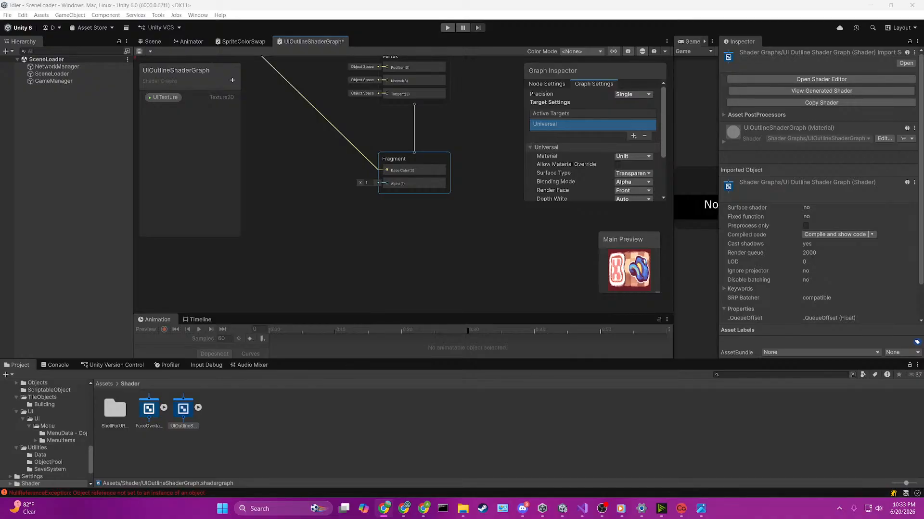
Step: Search the node library for nodes matching "alp" and "ed", clearing the search each time
click(403, 266)
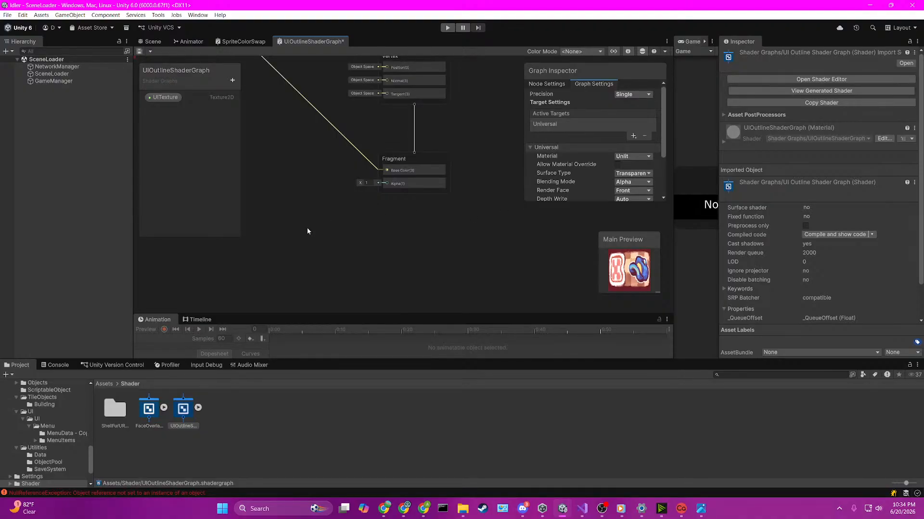
key(space)
text(alp)
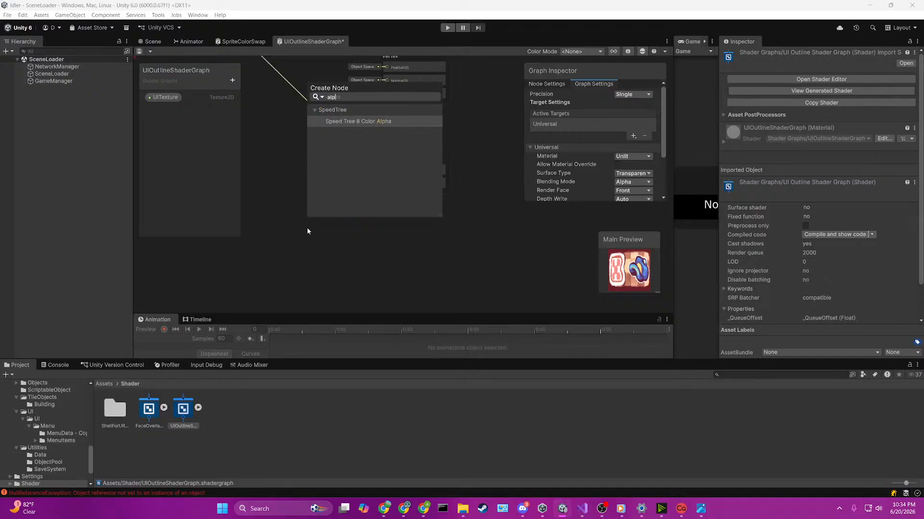
key(BackSpace)
key(BackSpace)
key(BackSpace)
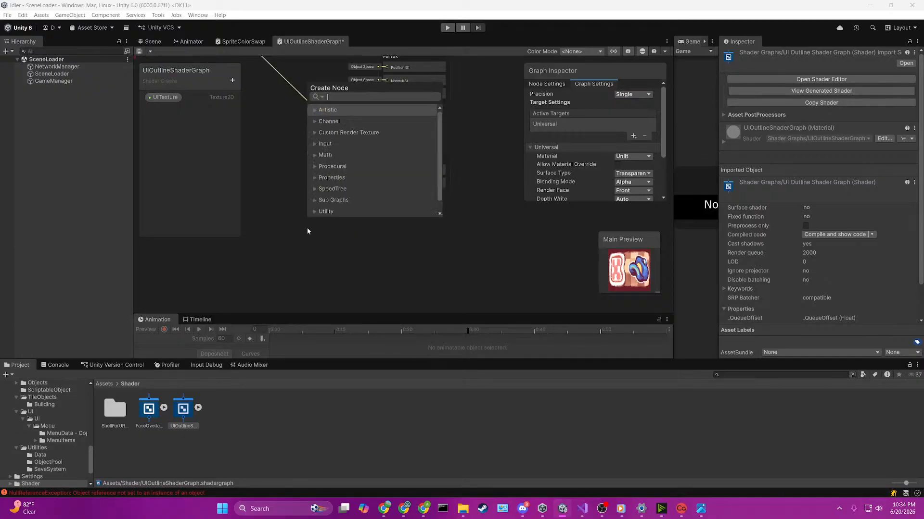
text(edg)
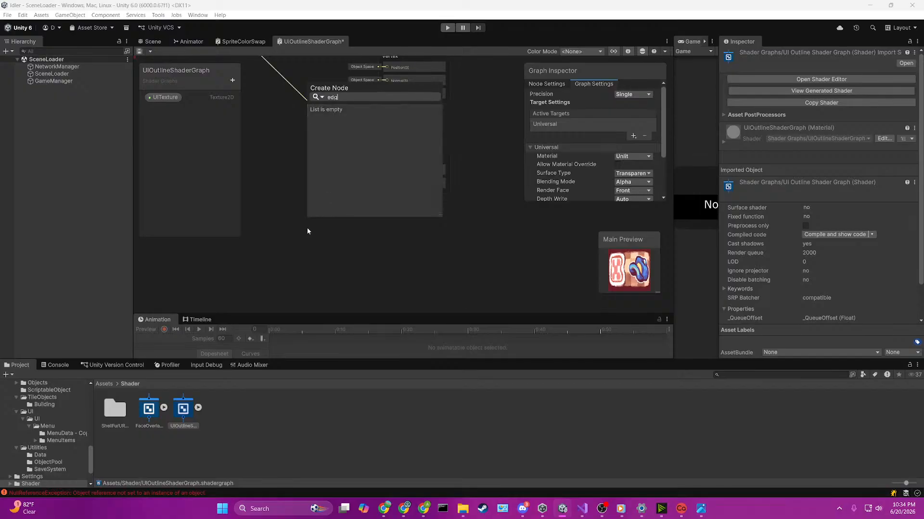
key(BackSpace)
key(BackSpace)
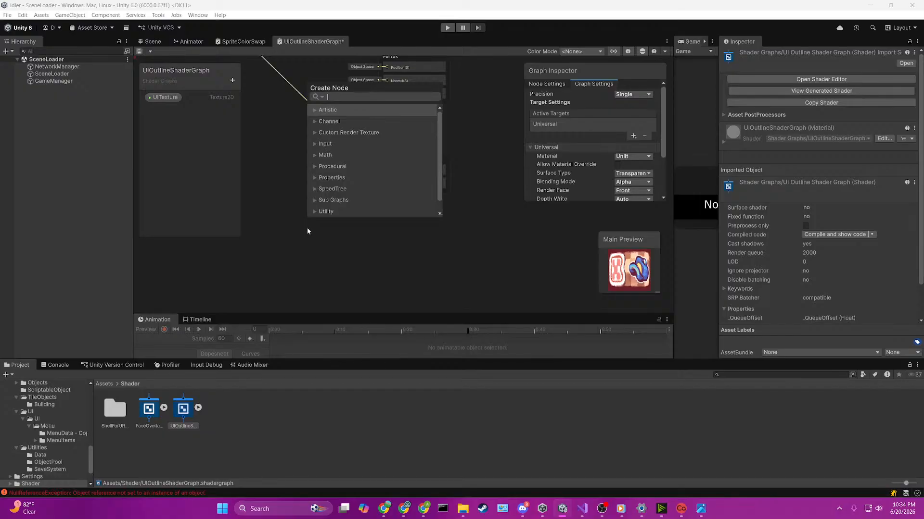
Step: Add a UV node to the graph and place it directly below the Sample Texture 2D node
text(uv)
key(Return)
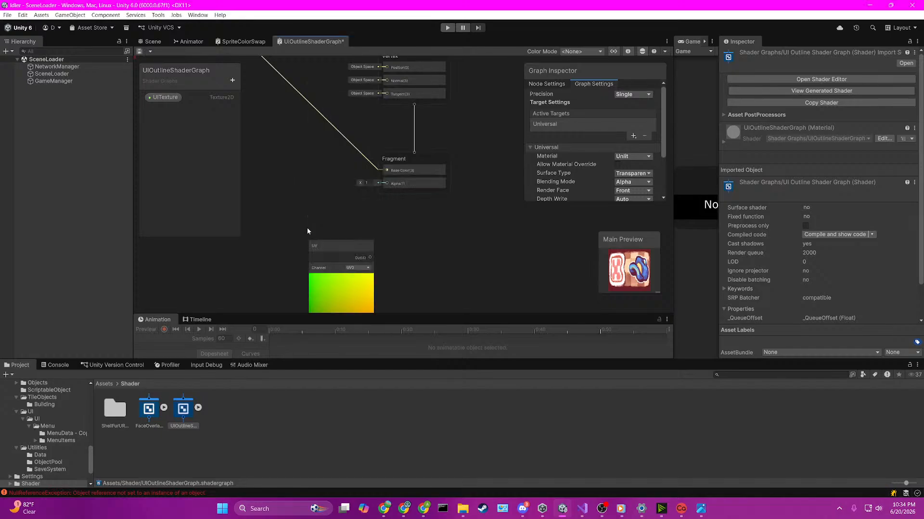
scroll(332, 218, down, 5)
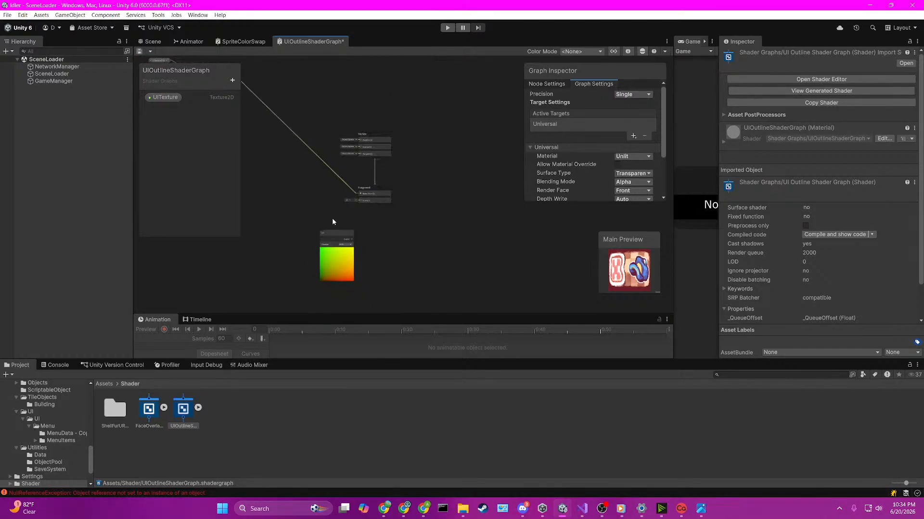
drag(337, 230, 277, 155)
scroll(264, 123, up, 5)
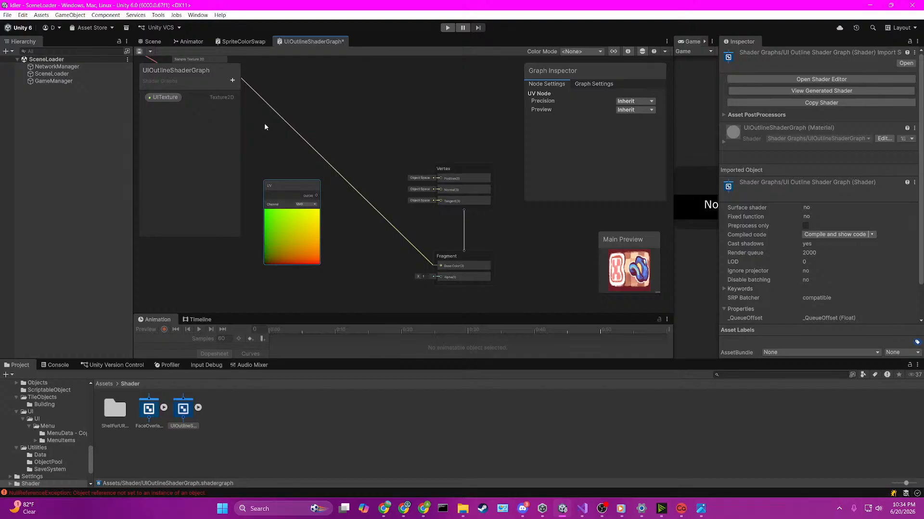
middle_drag(264, 126, 388, 135)
drag(424, 201, 327, 200)
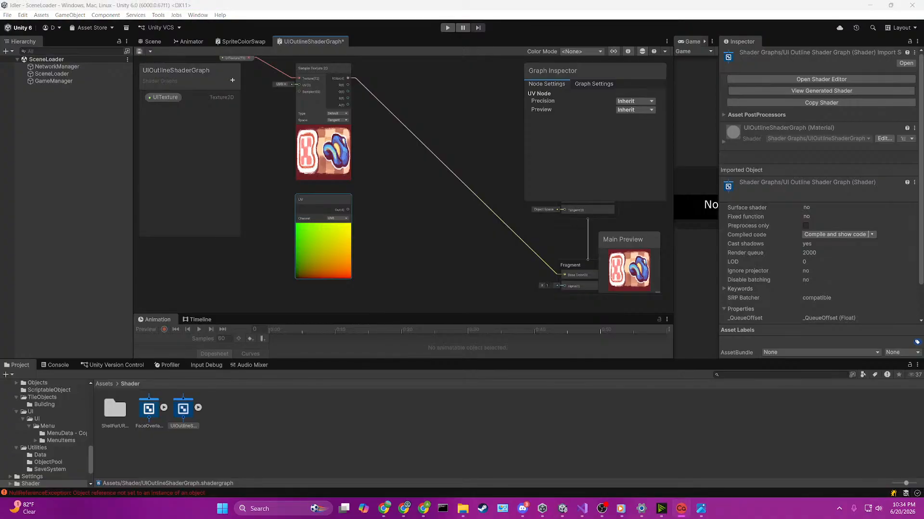
Step: Move the UV node to the left of Sample Texture 2D and connect its output to that node's UV input
key(alt+Tab)
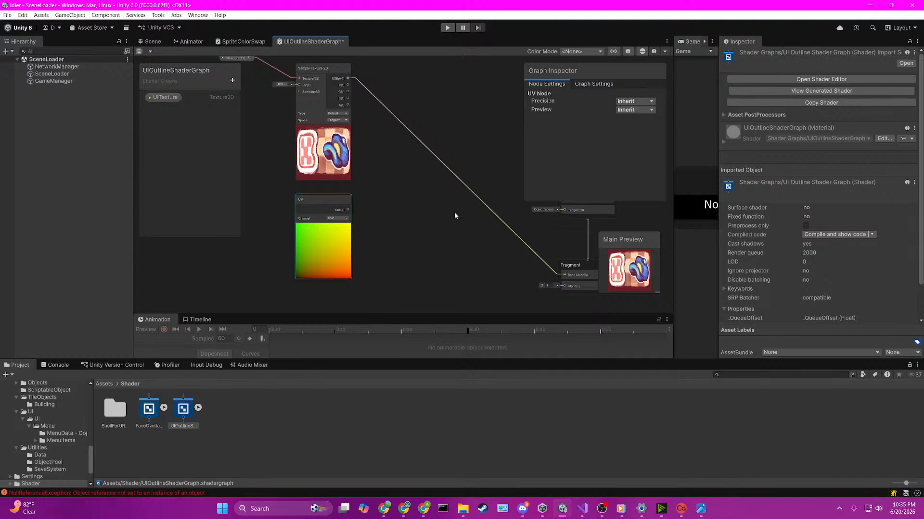
drag(330, 198, 298, 122)
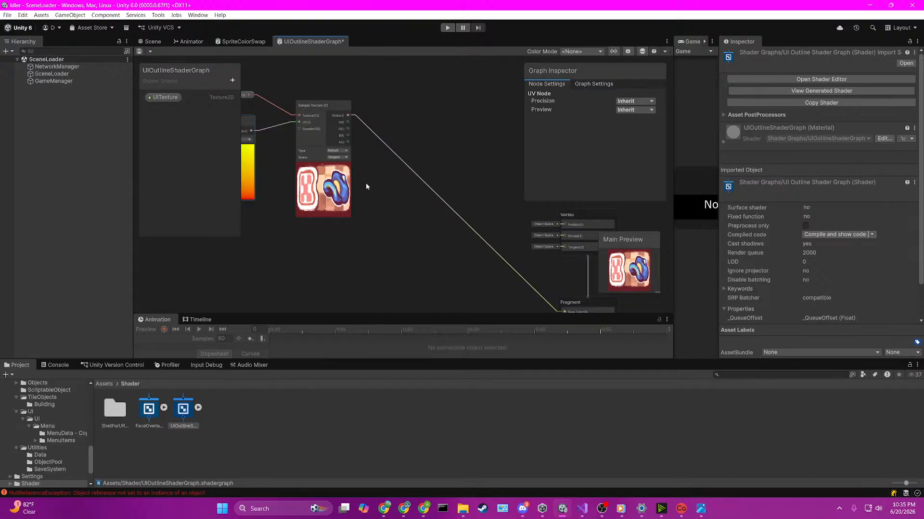
scroll(316, 174, down, 3)
scroll(242, 165, up, 3)
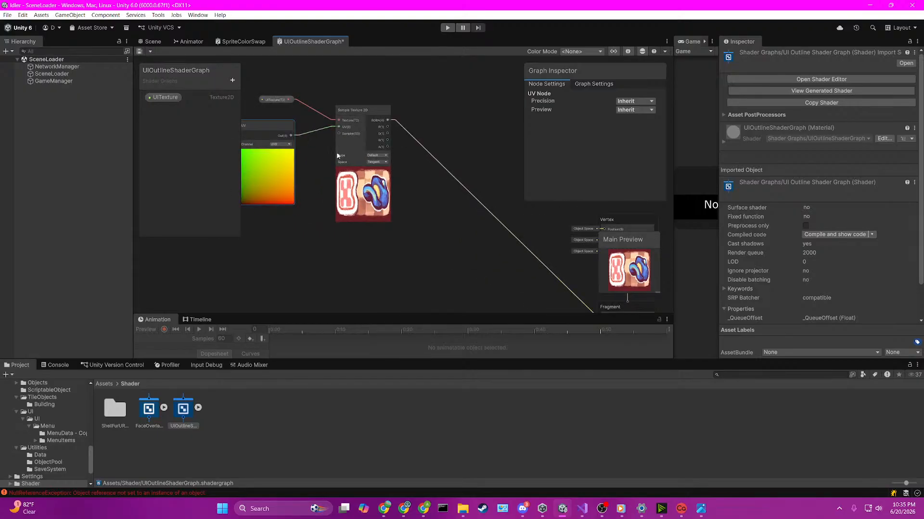
scroll(337, 151, up, 2)
scroll(356, 145, down, 2)
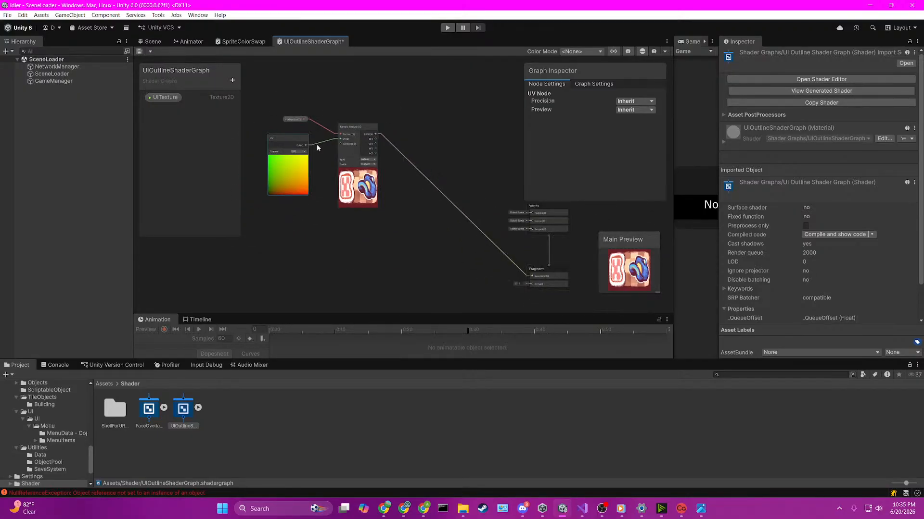
scroll(298, 146, up, 2)
scroll(469, 189, down, 4)
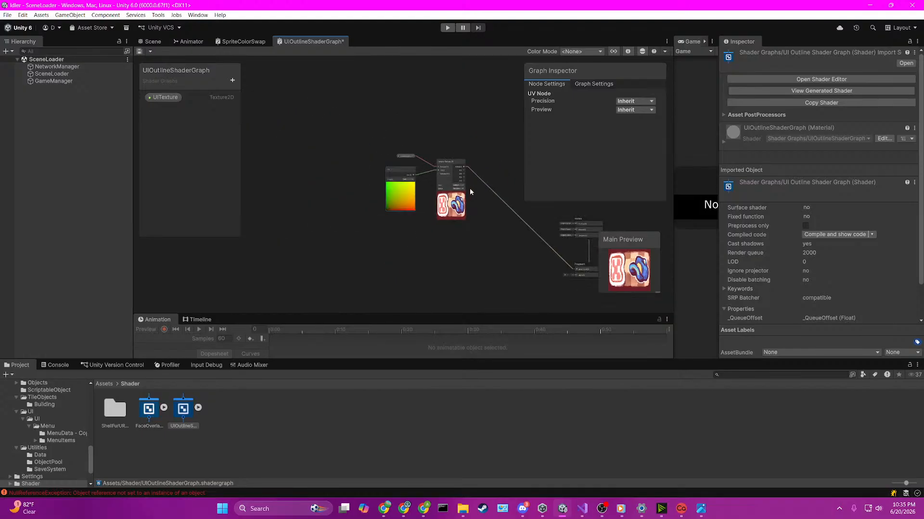
scroll(509, 243, up, 2)
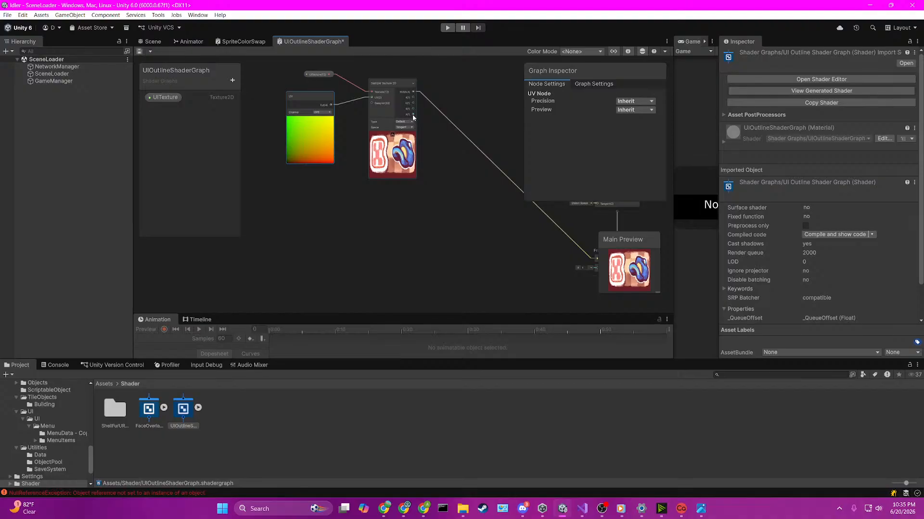
Step: Search the node library for nodes matching "max" and "neig", clearing the search each time
click(410, 231)
key(space)
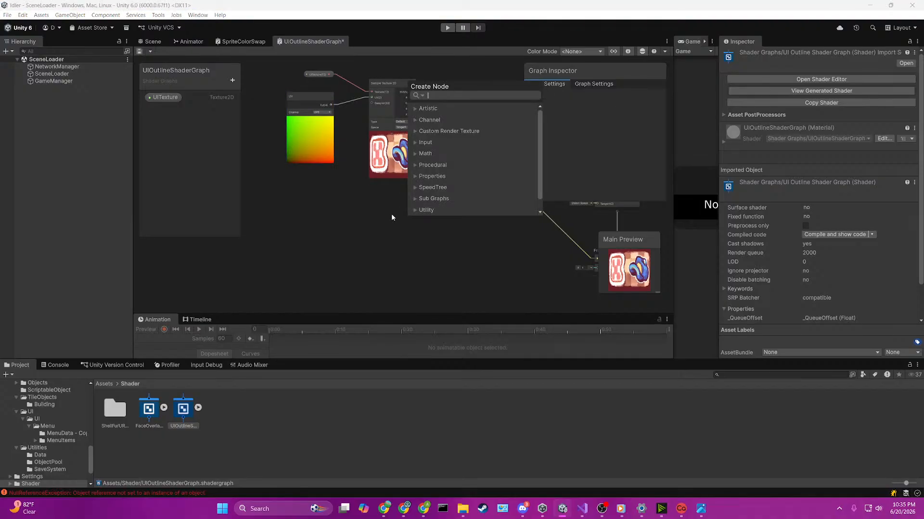
text(max)
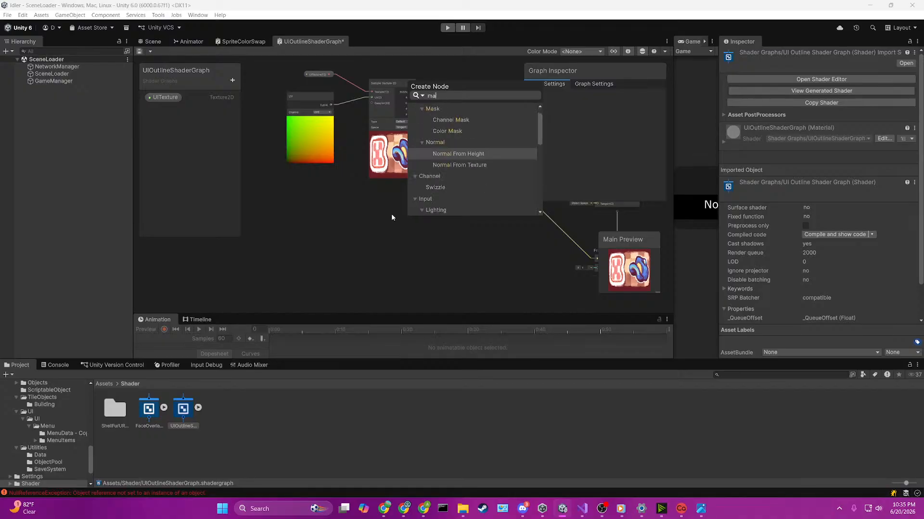
key(BackSpace)
key(BackSpace)
key(BackSpace)
text(neig)
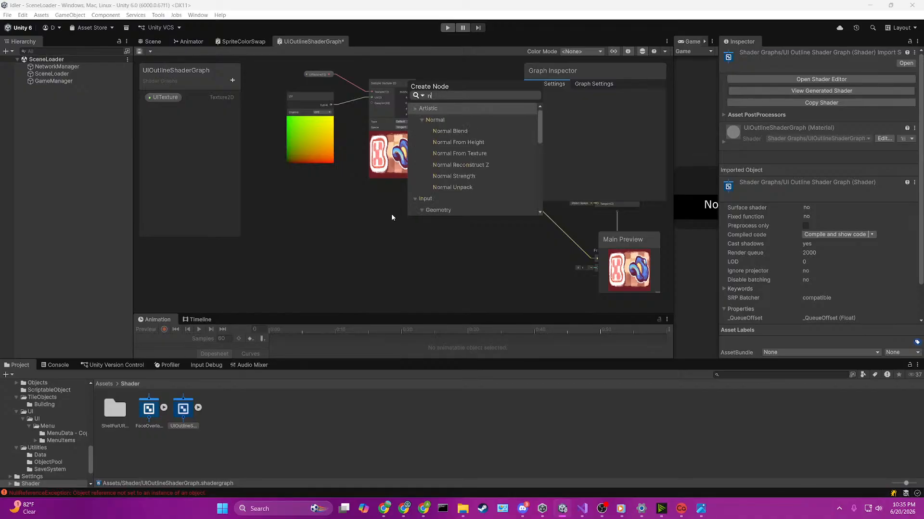
key(BackSpace)
key(BackSpace)
key(BackSpace)
key(BackSpace)
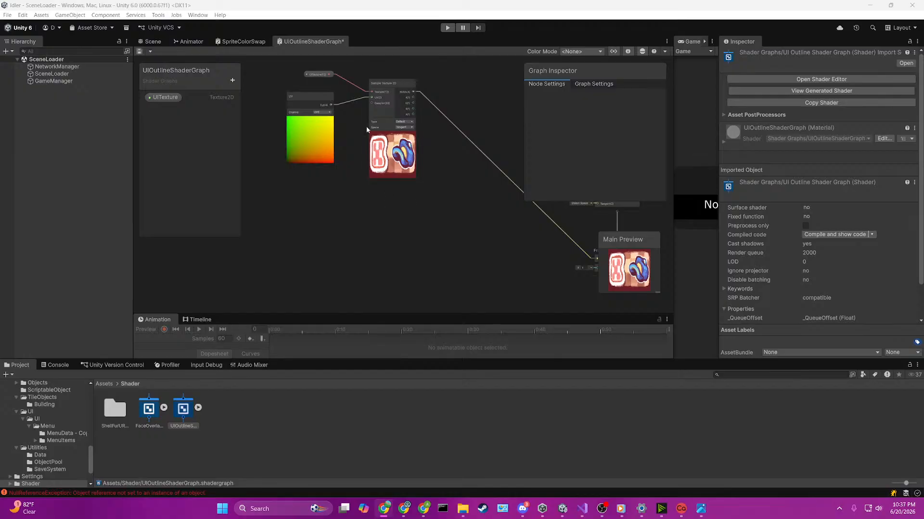
Step: Add a Vector 2 property named _outlineThickness to the shader graph
click(232, 81)
click(269, 114)
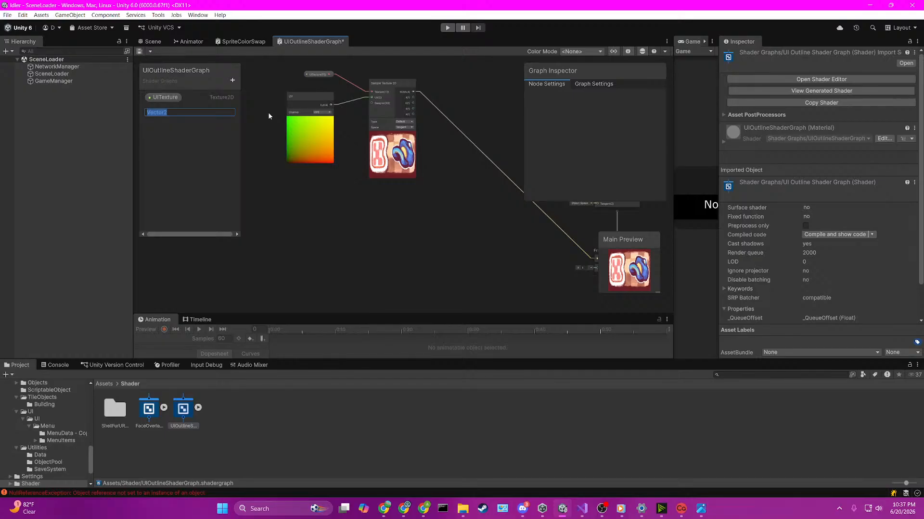
key(Right)
key(BackSpace)
key(BackSpace)
key(BackSpace)
key(BackSpace)
key(BackSpace)
key(BackSpace)
key(BackSpace)
text(_outlineThickness)
key(Return)
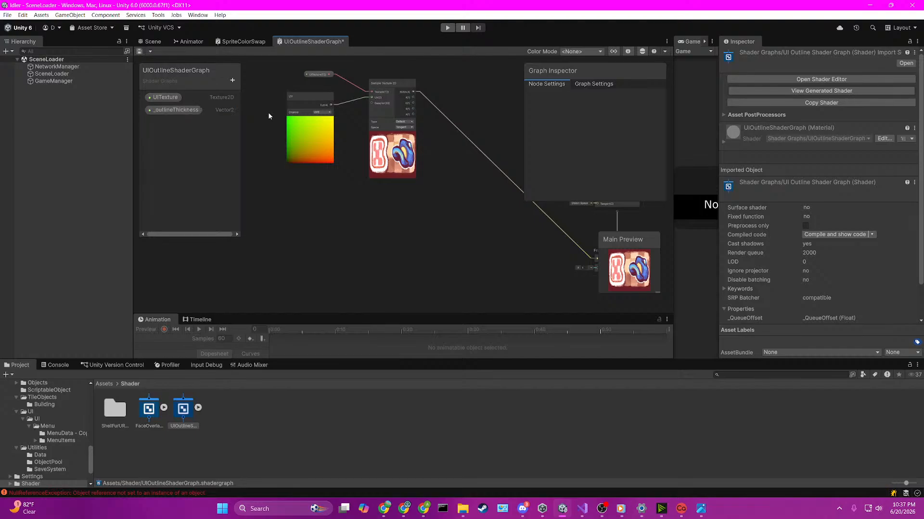
Step: Place _outlineThickness in the graph and combine it with the Sample Texture 2D alpha output in an Add node
drag(172, 109, 385, 210)
scroll(417, 115, up, 2)
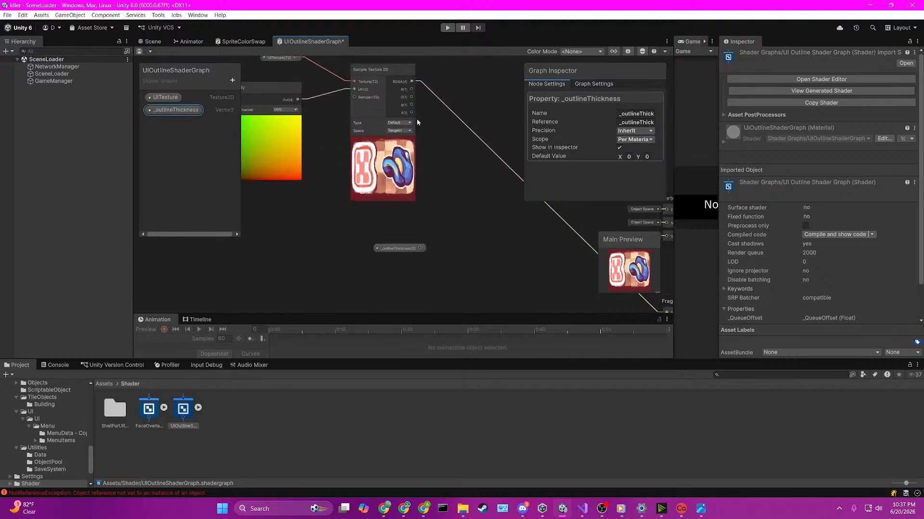
drag(415, 117, 467, 197)
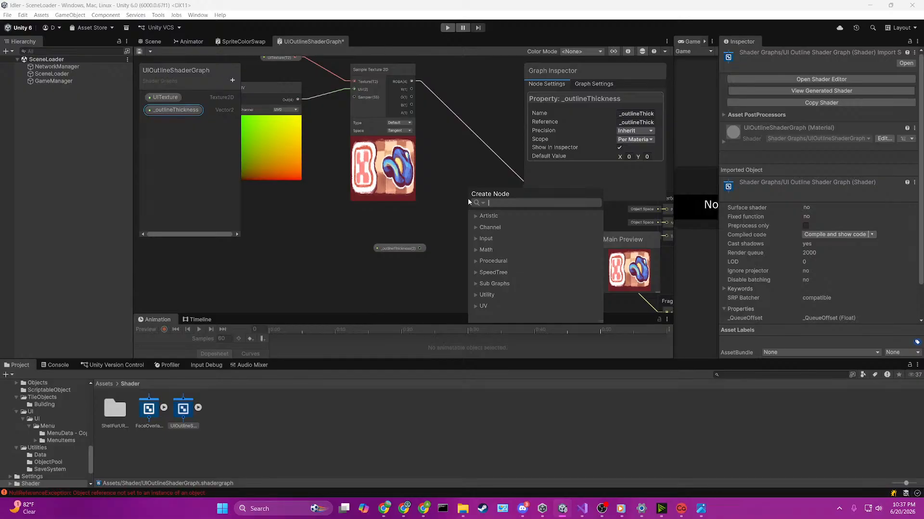
text(add)
key(Return)
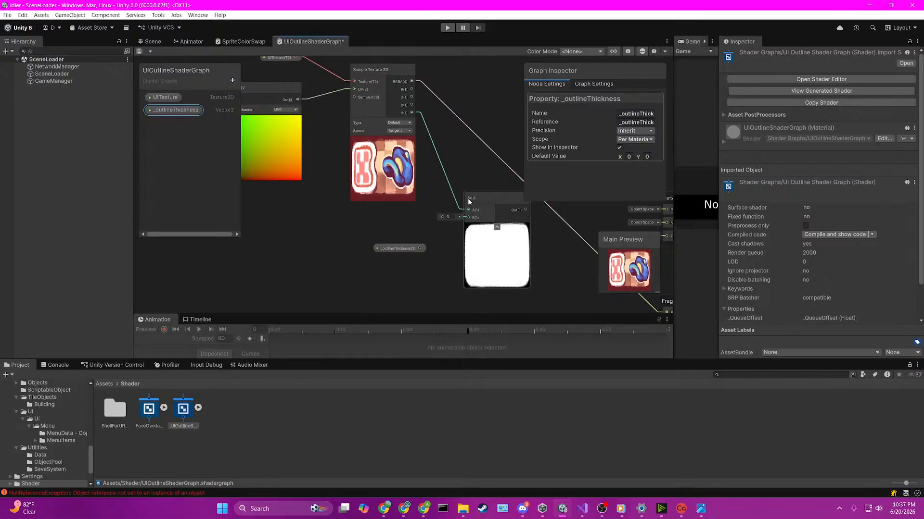
drag(419, 248, 464, 217)
scroll(540, 250, down, 3)
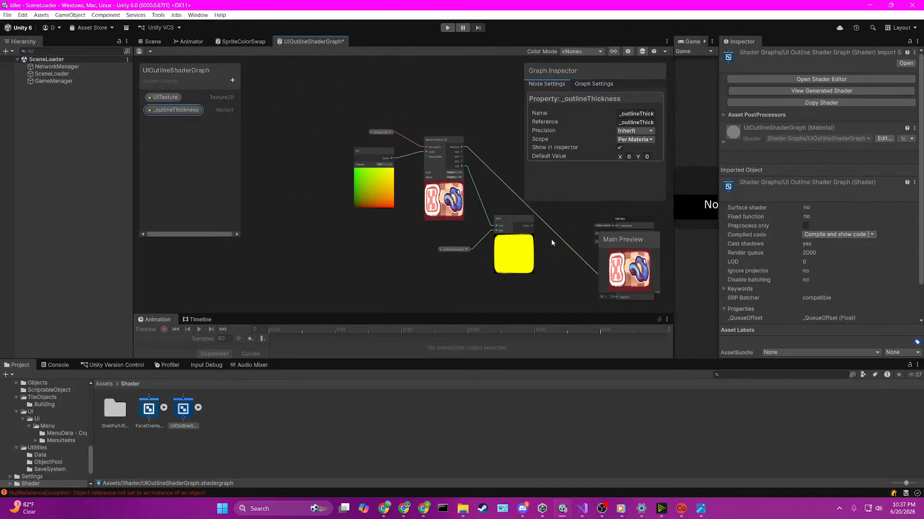
middle_drag(550, 239, 414, 207)
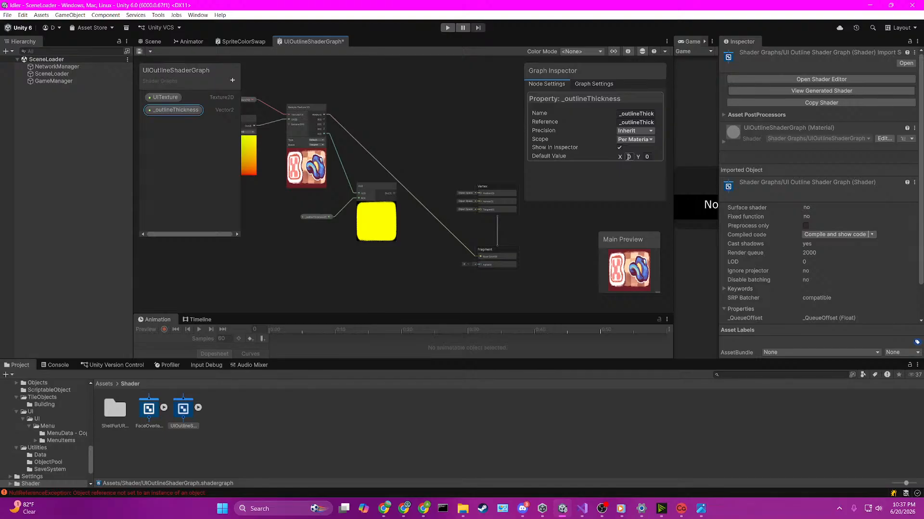
Step: Check the scope options of _outlineThickness without changing them, and set its default value to X 1, Y 0
click(626, 141)
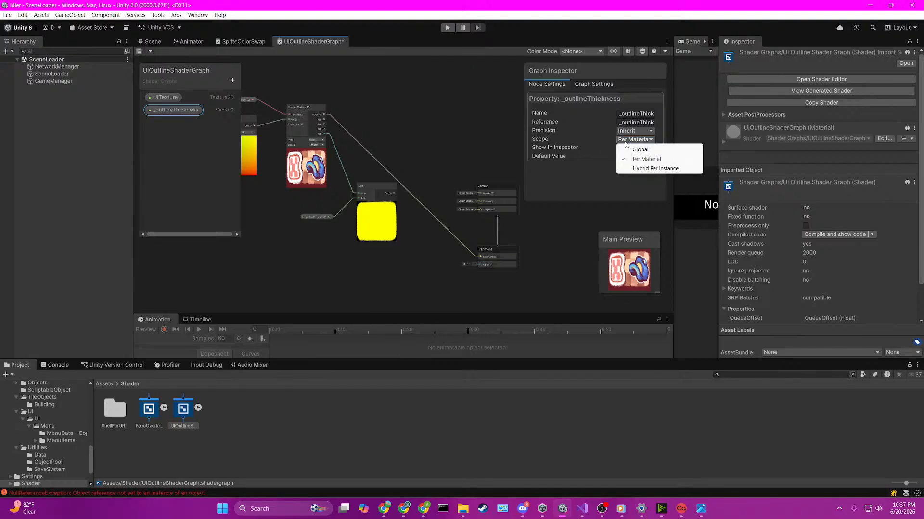
click(572, 181)
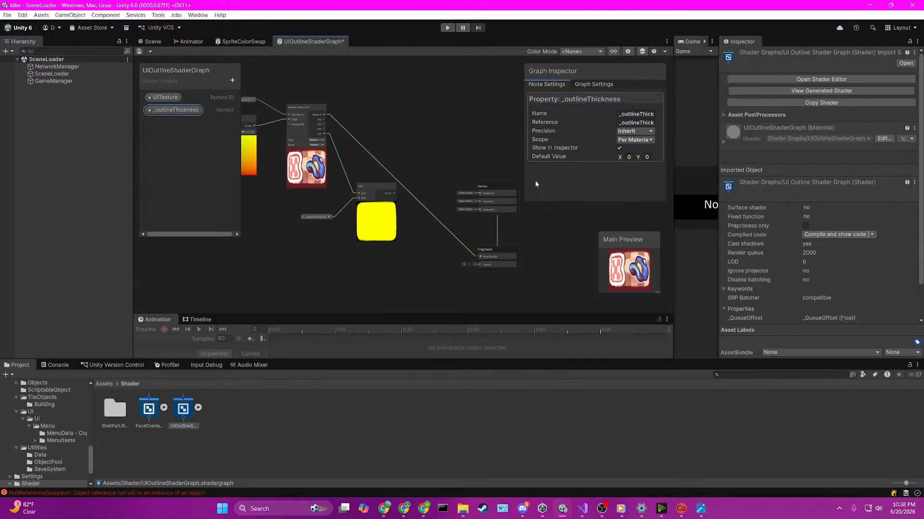
click(629, 157)
text(1)
click(646, 158)
text(1)
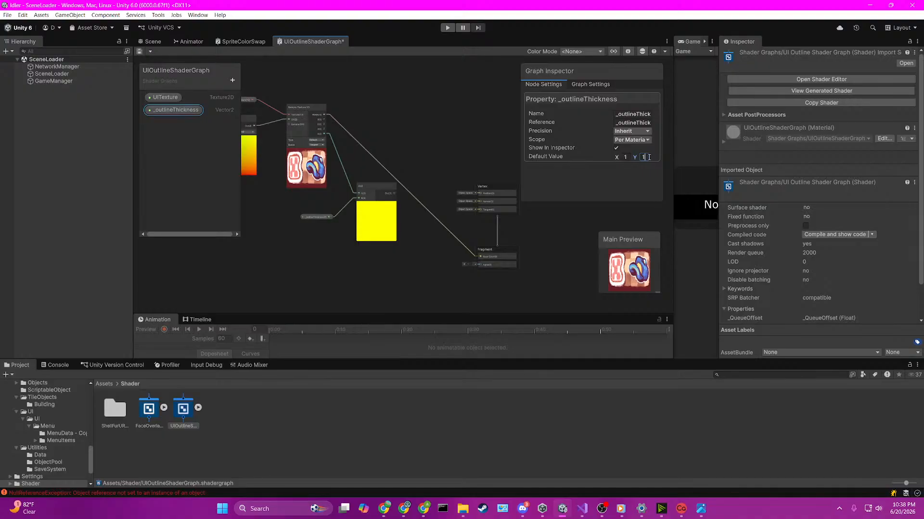
key(BackSpace)
text(0)
click(626, 157)
scroll(353, 212, up, 5)
scroll(353, 212, down, 8)
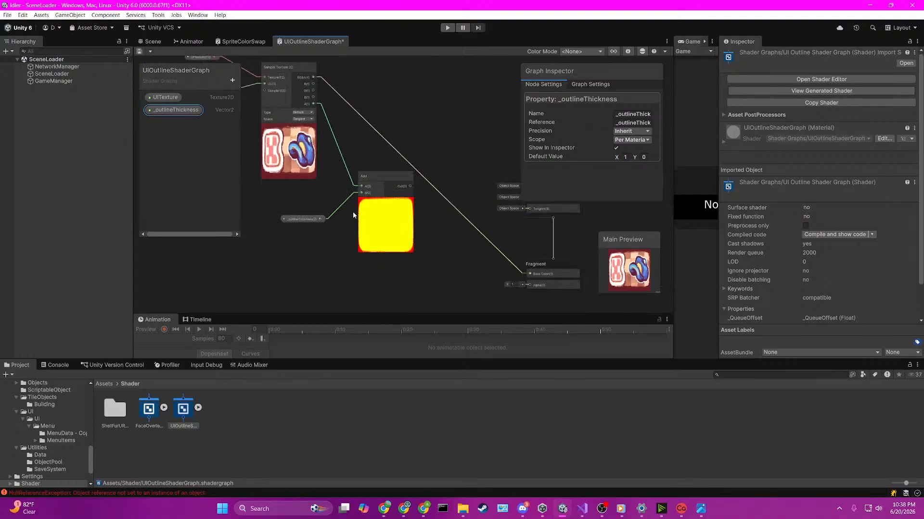
Step: Delete the Add node and move the _outlineThickness node further below the Sample Texture 2D node
scroll(331, 216, up, 4)
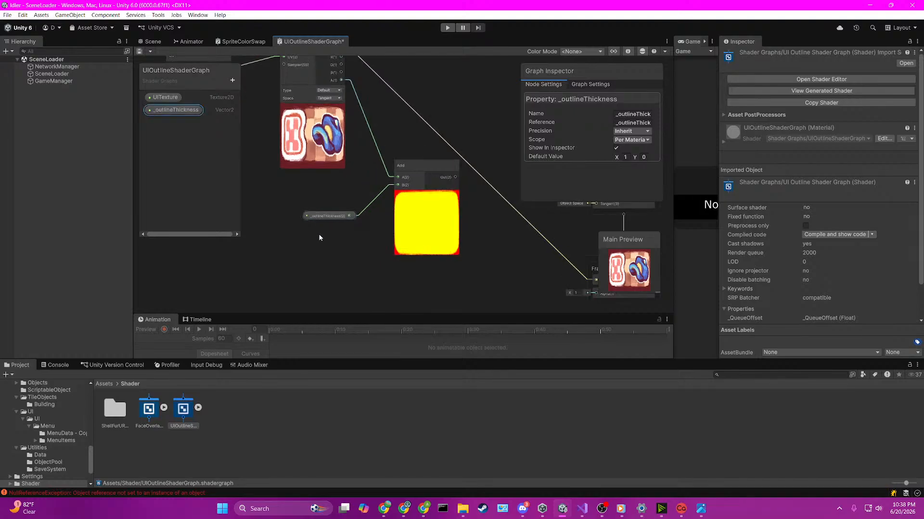
click(412, 175)
key(Delete)
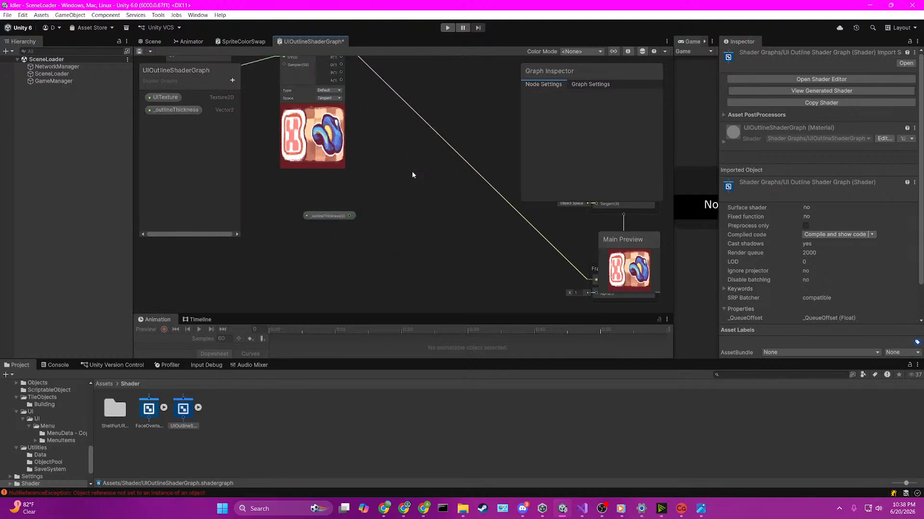
scroll(351, 202, down, 2)
drag(341, 213, 304, 235)
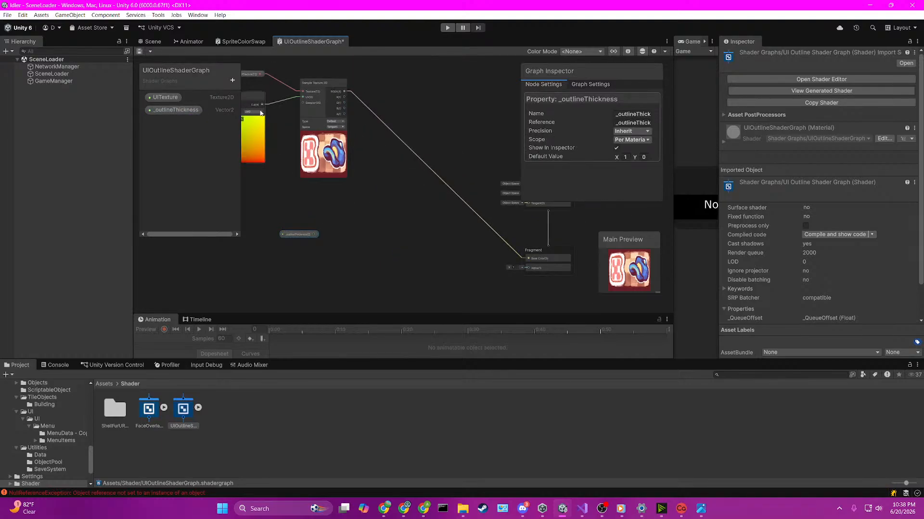
Step: Create an Add node with the UV output as input A, and connect _outlineThickness to its input B
key(space)
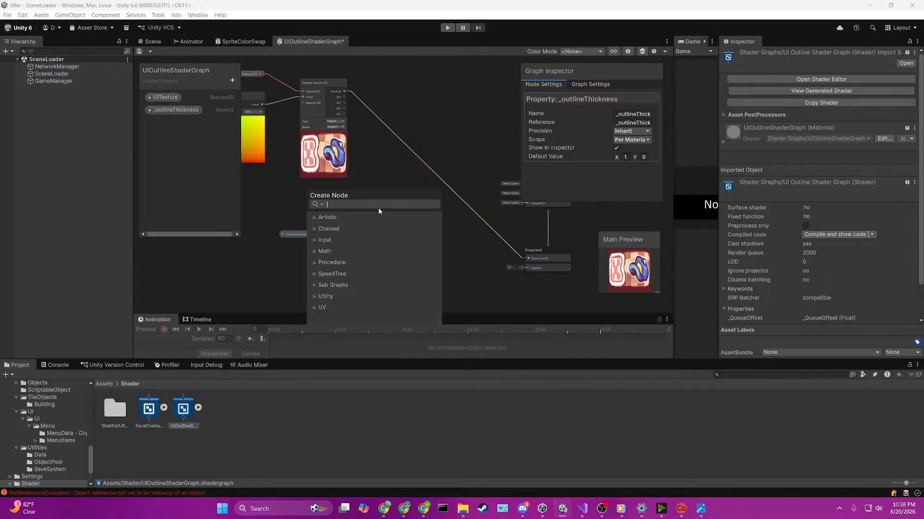
text(add)
key(Return)
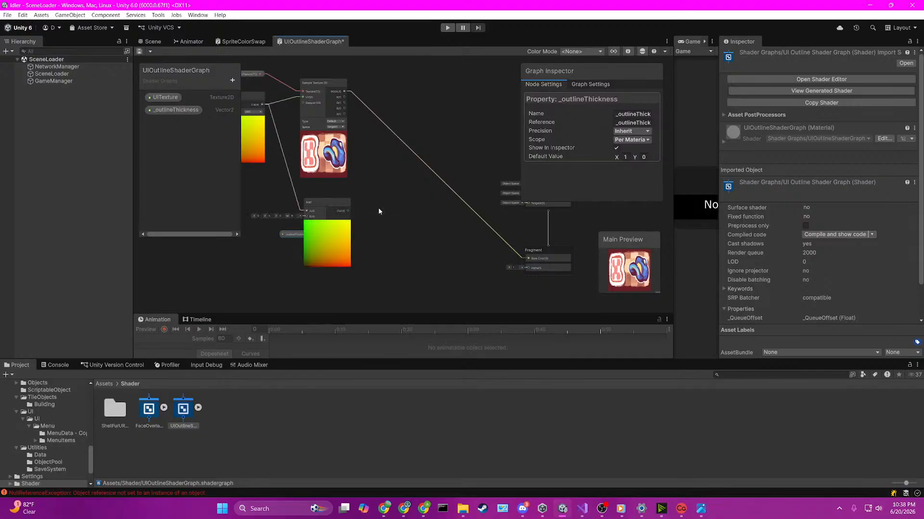
drag(286, 235, 246, 236)
scroll(260, 245, up, 1)
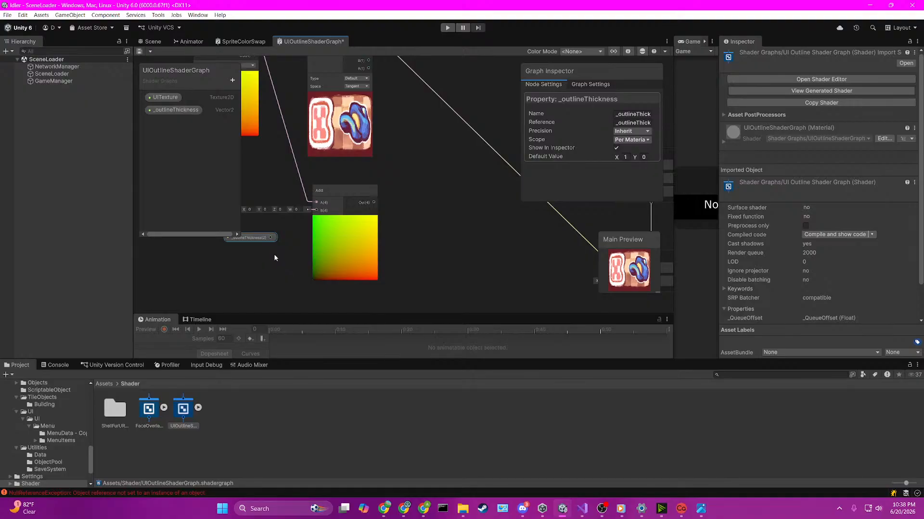
scroll(288, 255, up, 1)
drag(308, 238, 354, 210)
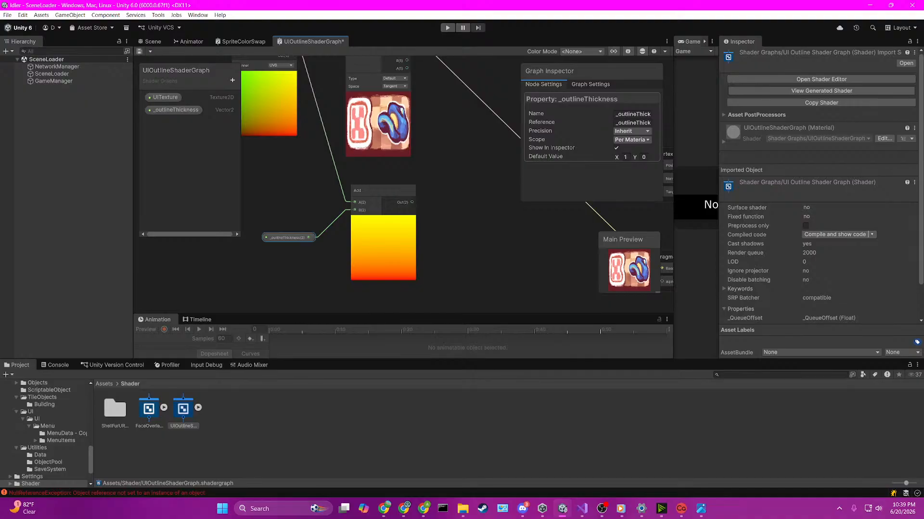
scroll(483, 295, down, 1)
scroll(414, 258, up, 1)
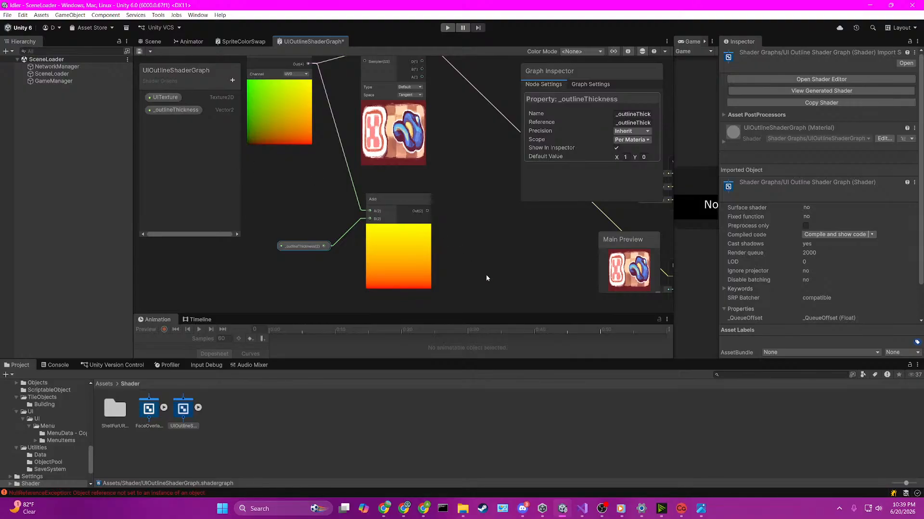
scroll(330, 242, up, 1)
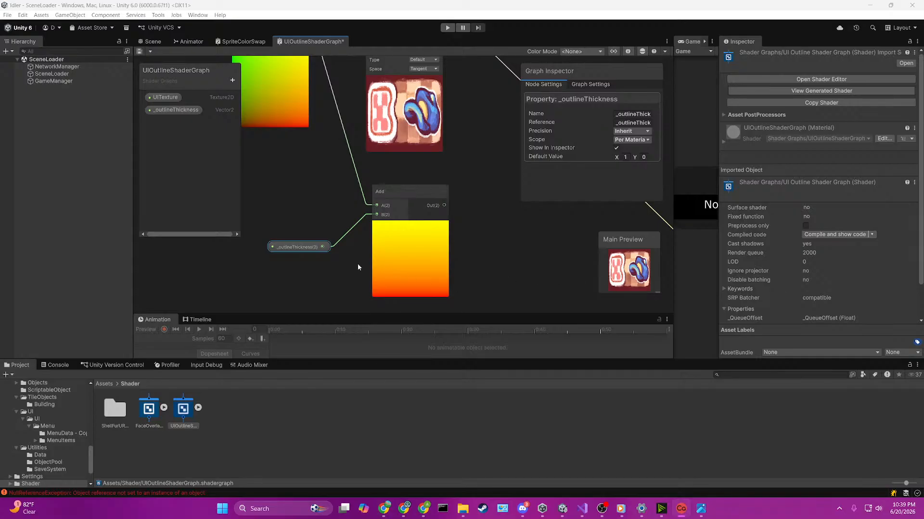
scroll(293, 186, down, 1)
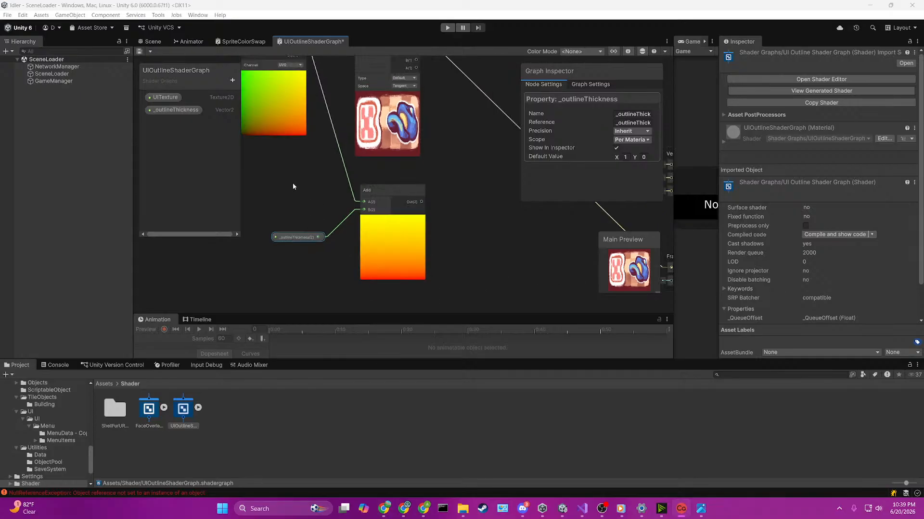
Step: Add a Float property named _outlineScale to the shader graph
click(196, 136)
click(232, 80)
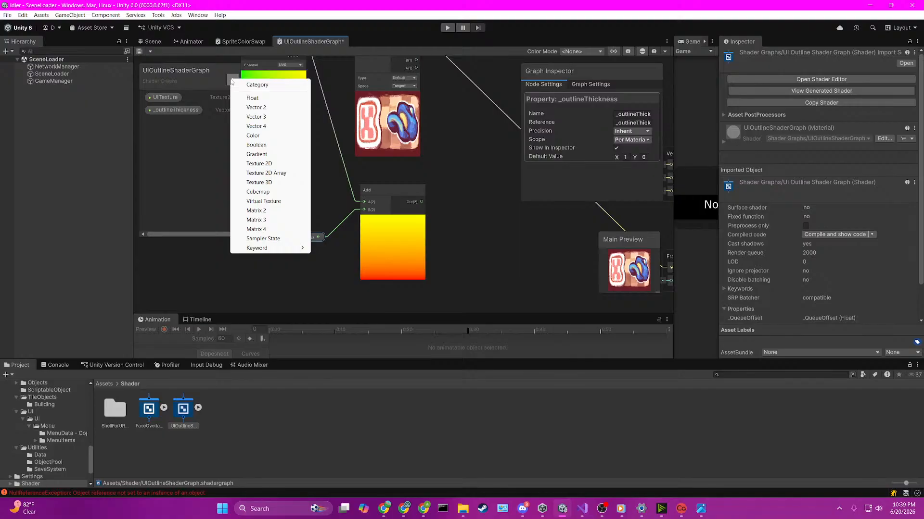
click(250, 99)
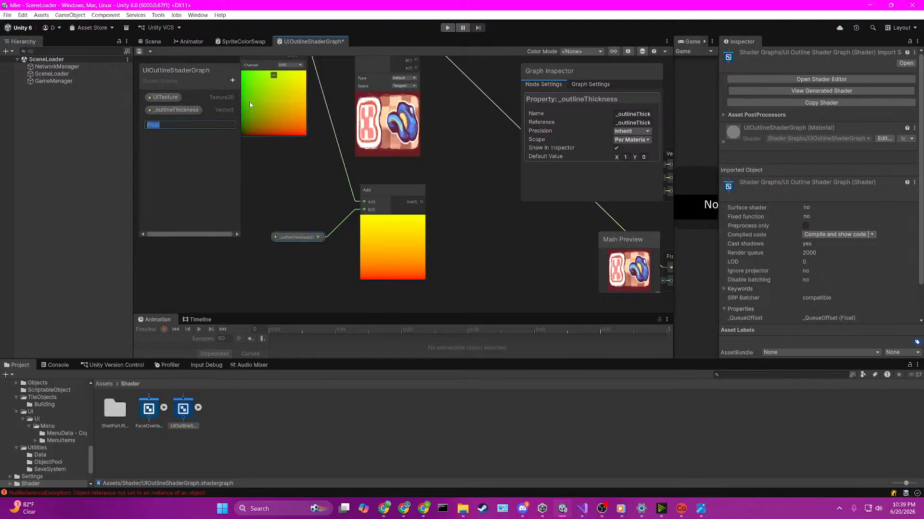
text(_outlineScale)
key(Return)
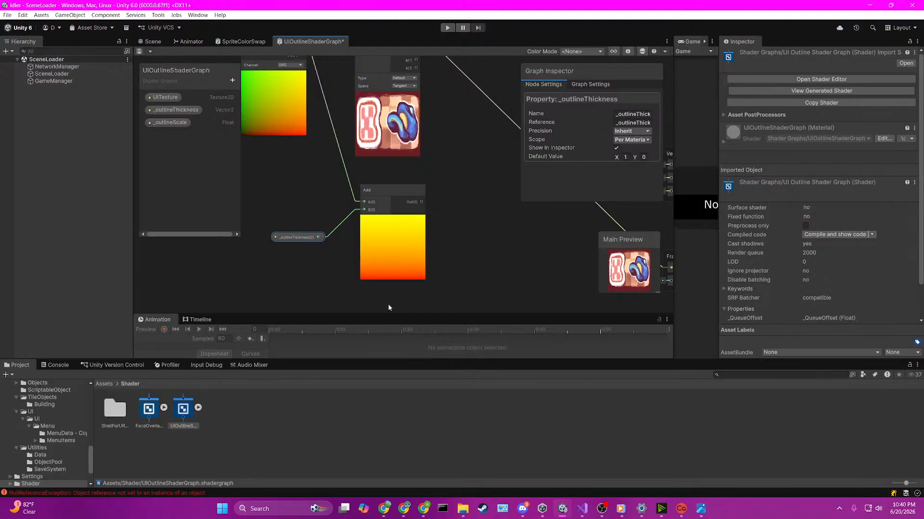
Step: Replace the _outlineThickness node with an _outlineScale node, and try linking it to the Add node's B input before undoing that link
scroll(307, 240, up, 1)
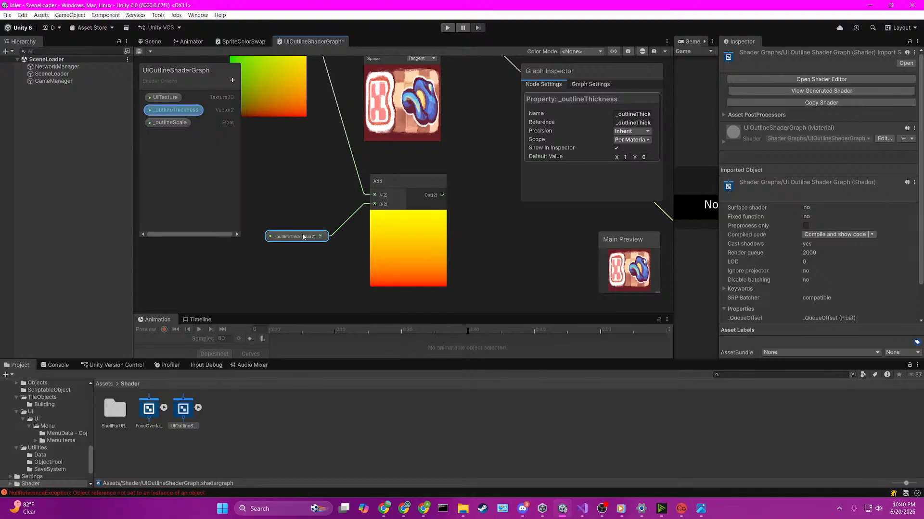
key(Delete)
drag(179, 122, 301, 203)
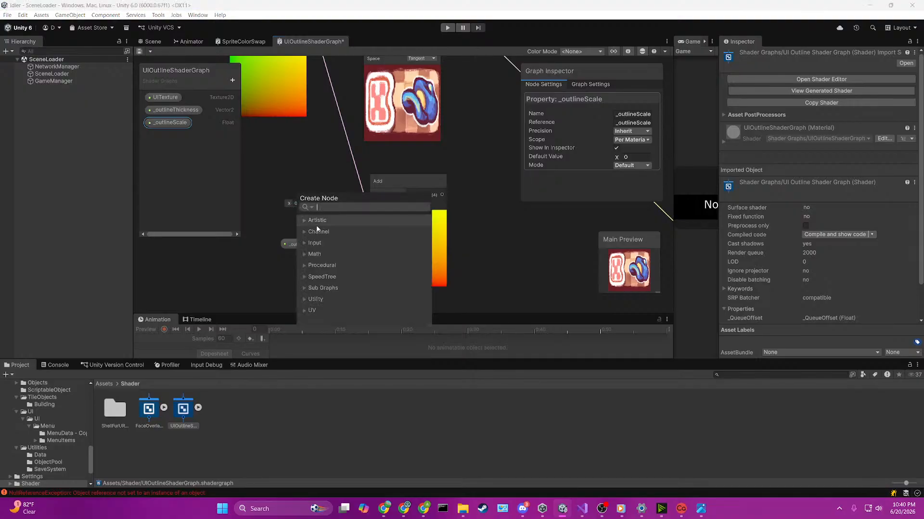
click(304, 170)
drag(326, 244, 375, 204)
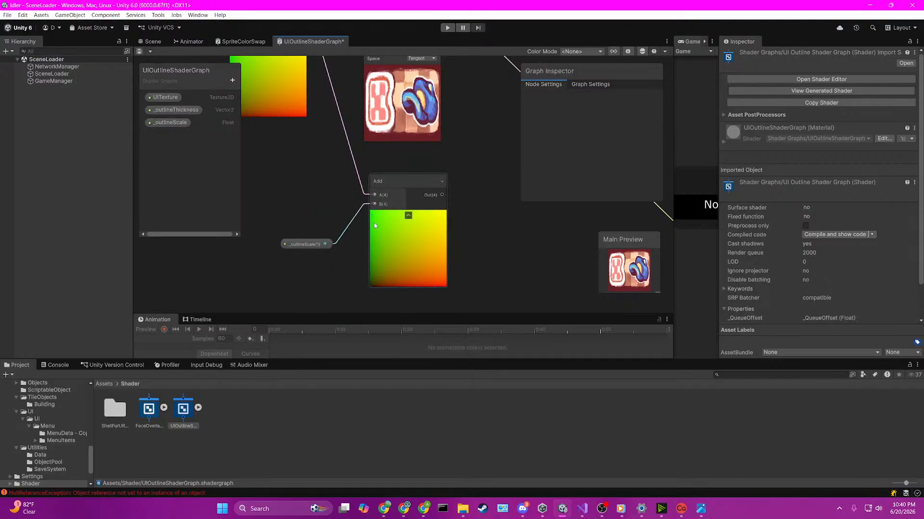
key(ctrl+z)
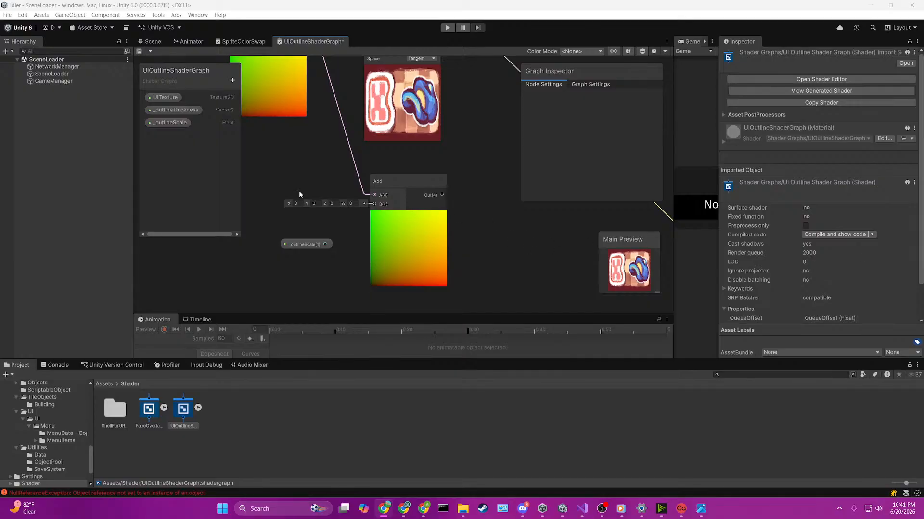
Step: Add a Color property named _outlineColor to the shader graph
click(232, 80)
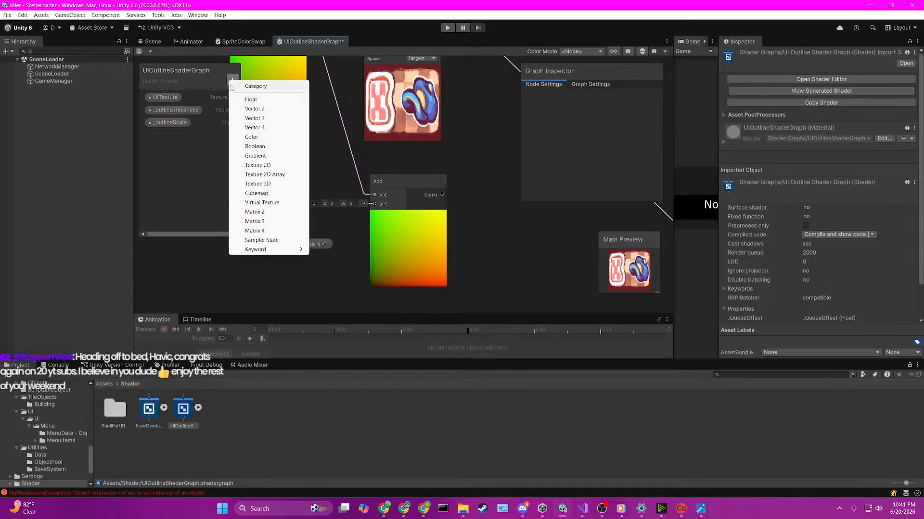
click(267, 138)
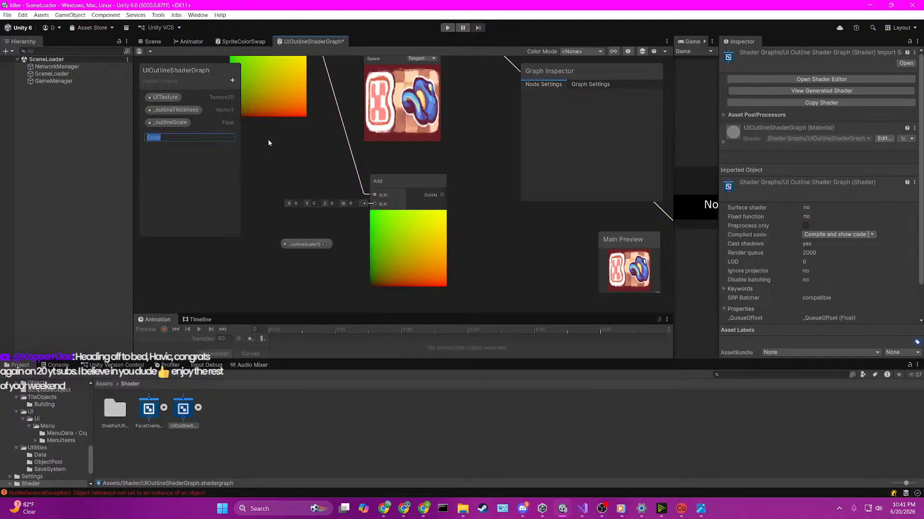
text(_outlineColor)
key(Return)
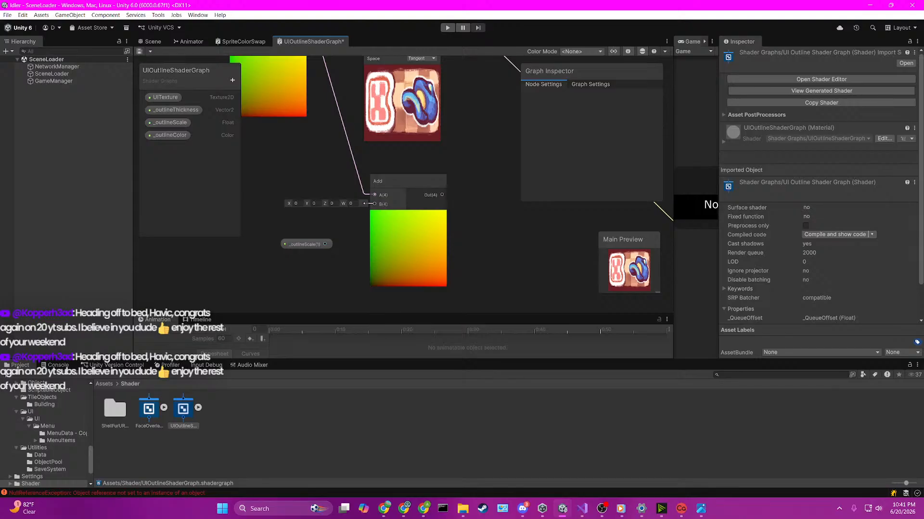
scroll(402, 153, down, 3)
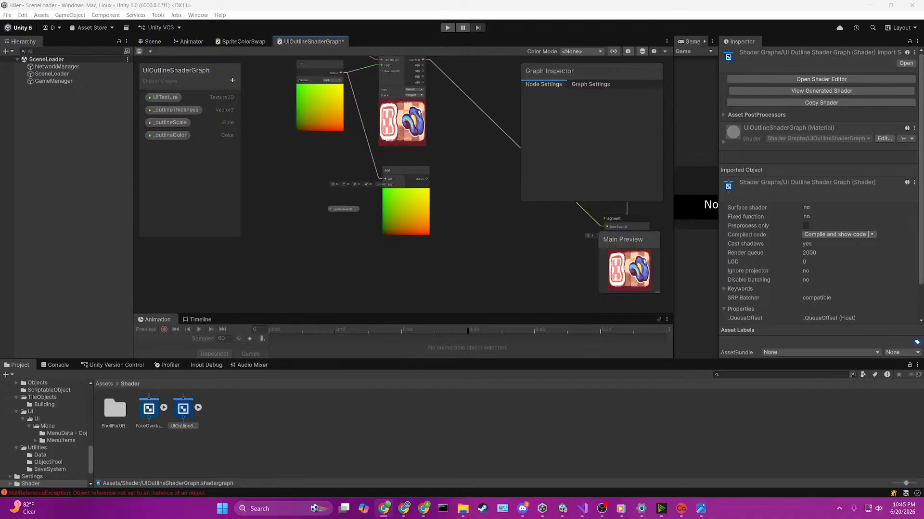
scroll(436, 144, up, 3)
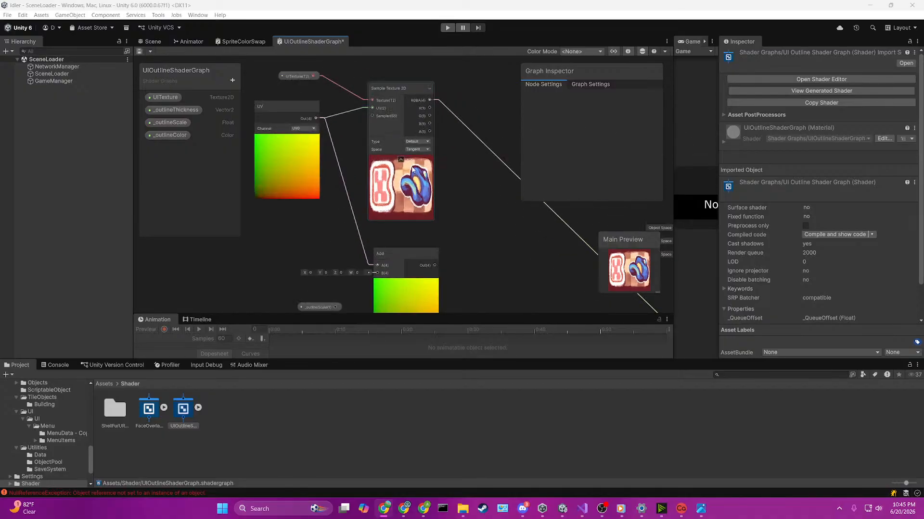
scroll(417, 231, down, 2)
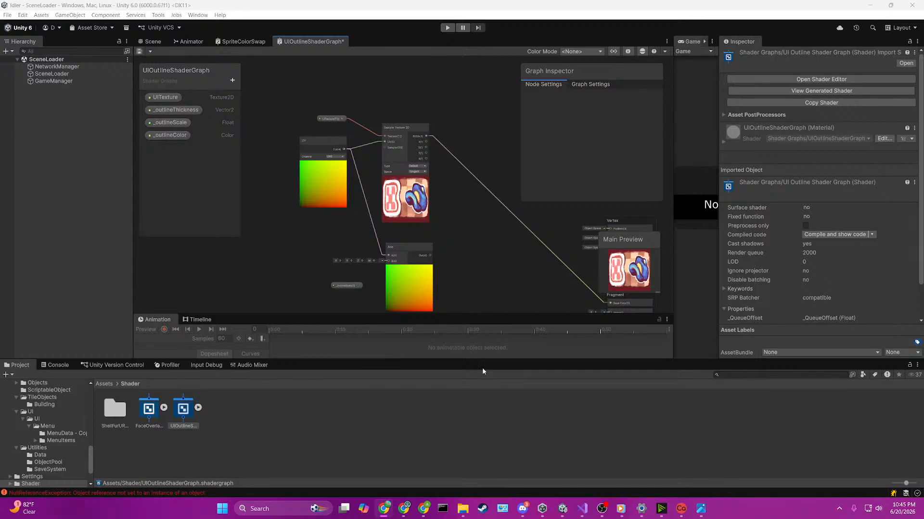
scroll(348, 263, up, 5)
right_click(334, 193)
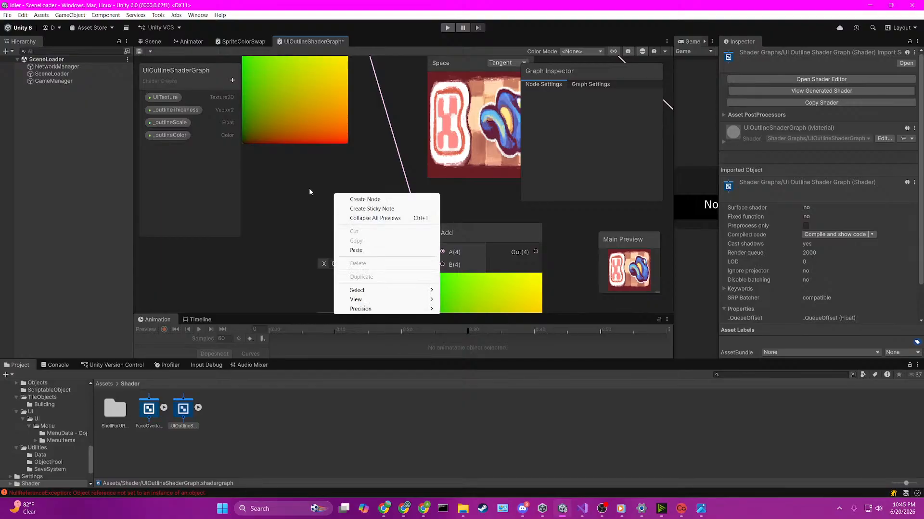
click(306, 193)
Step: Delete the _outlineThickness property from the shader graph
middle_drag(305, 192, 293, 157)
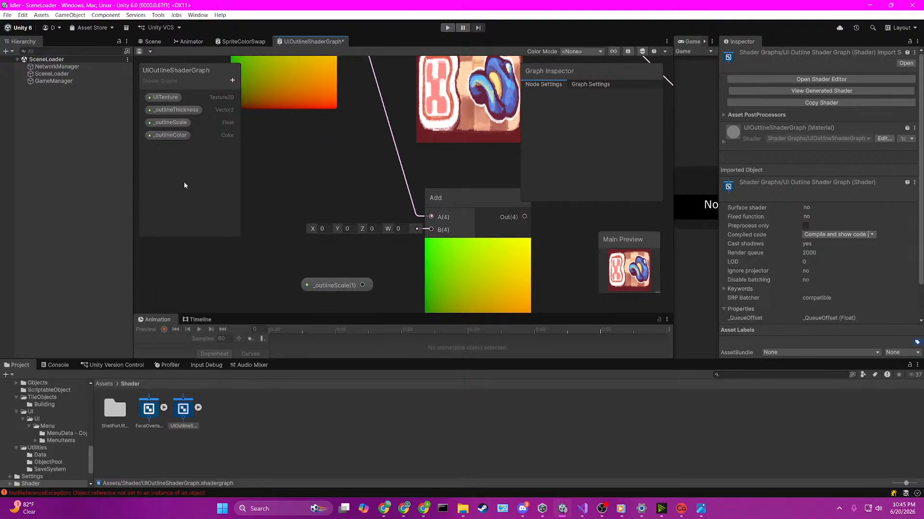
click(176, 111)
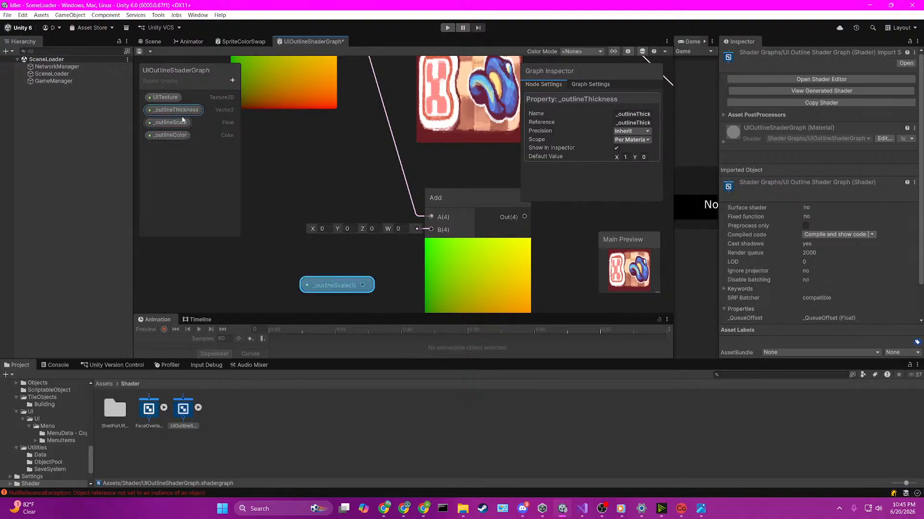
key(Delete)
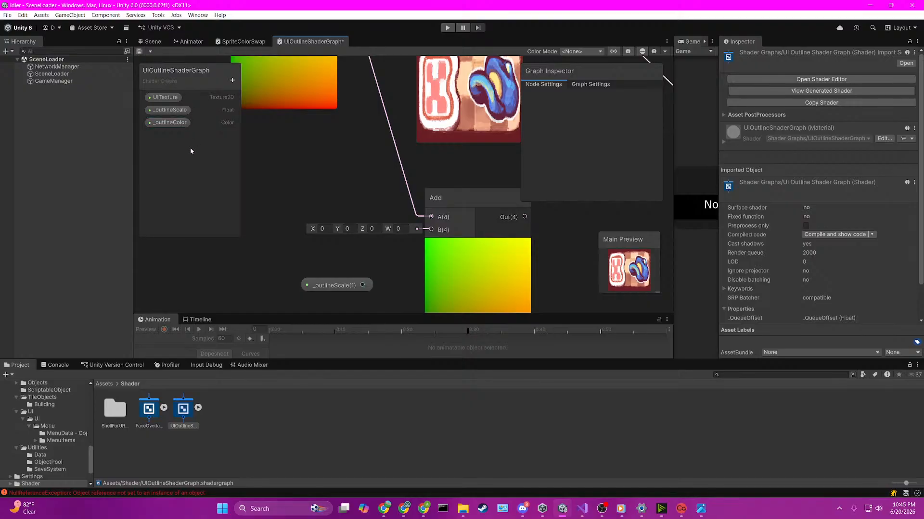
Step: Add two Vector 2 properties named up and down to the shader graph
click(232, 81)
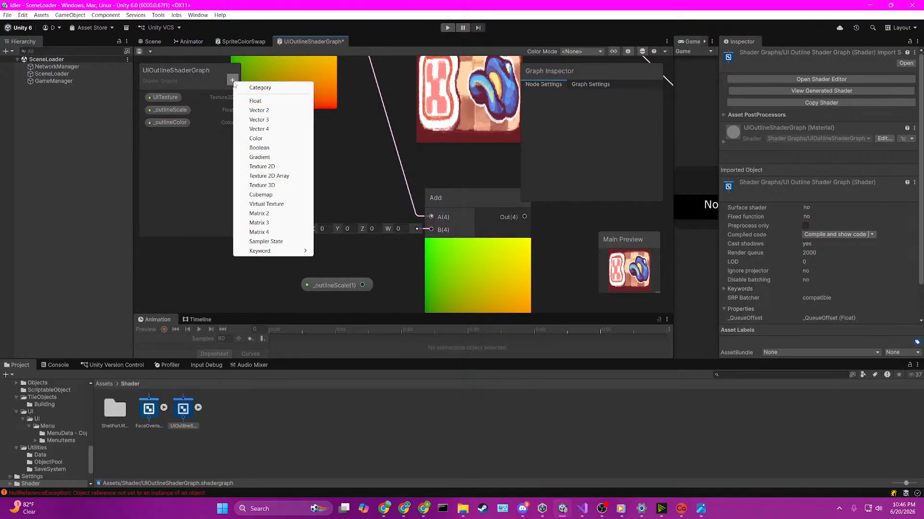
click(287, 109)
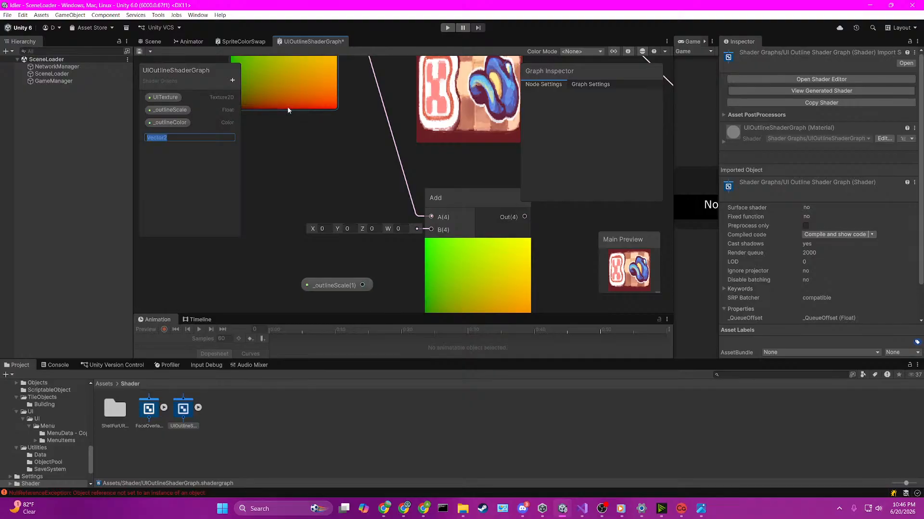
text(up)
key(Return)
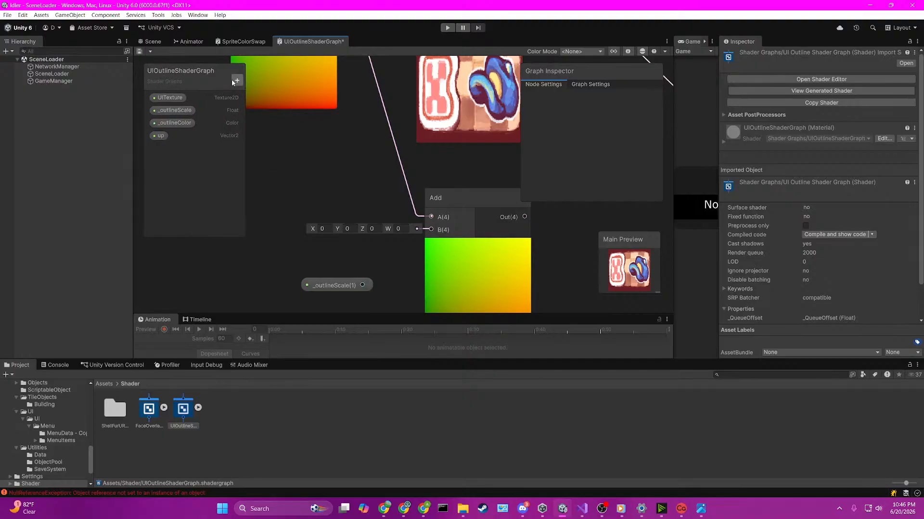
click(236, 81)
click(312, 116)
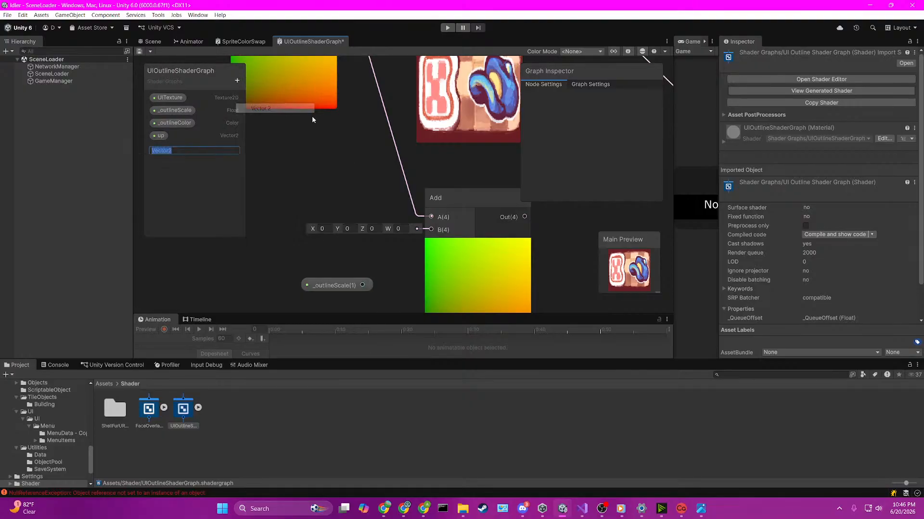
text(down)
key(Return)
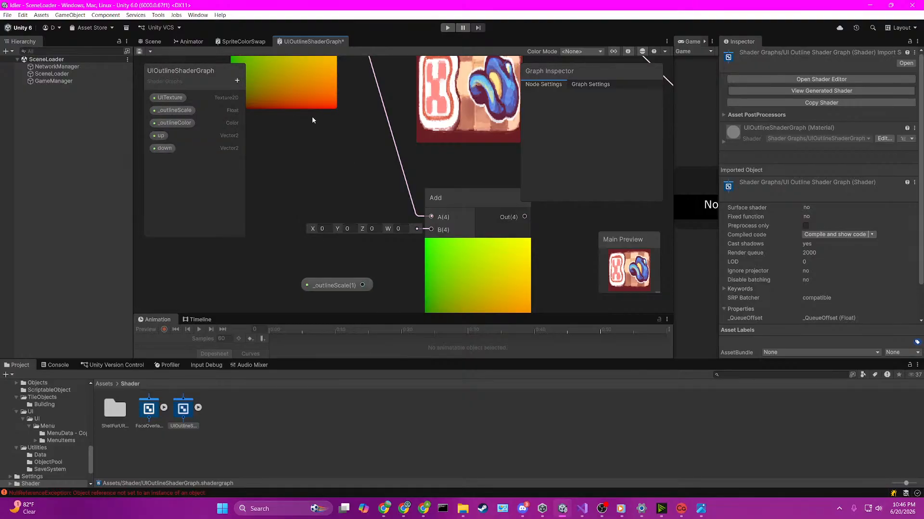
Step: Add two more Vector 2 properties named left and right to the shader graph
click(236, 81)
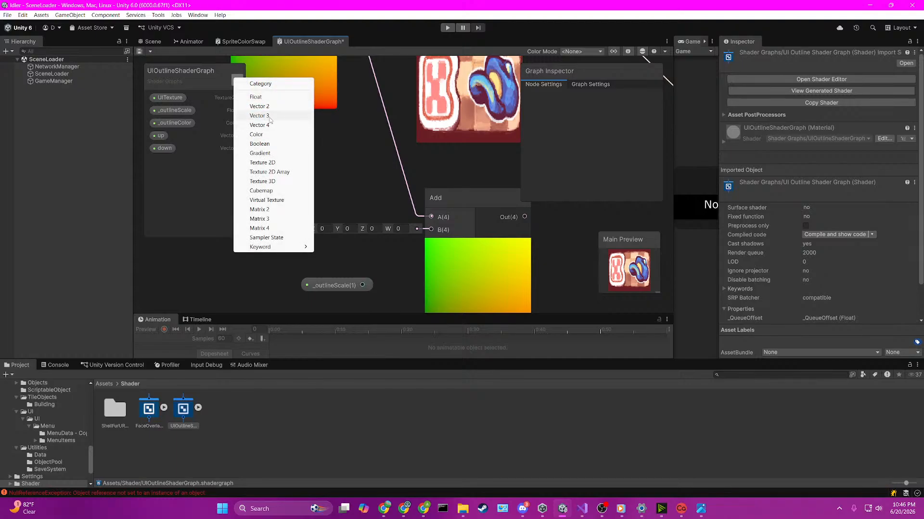
click(259, 106)
text(left)
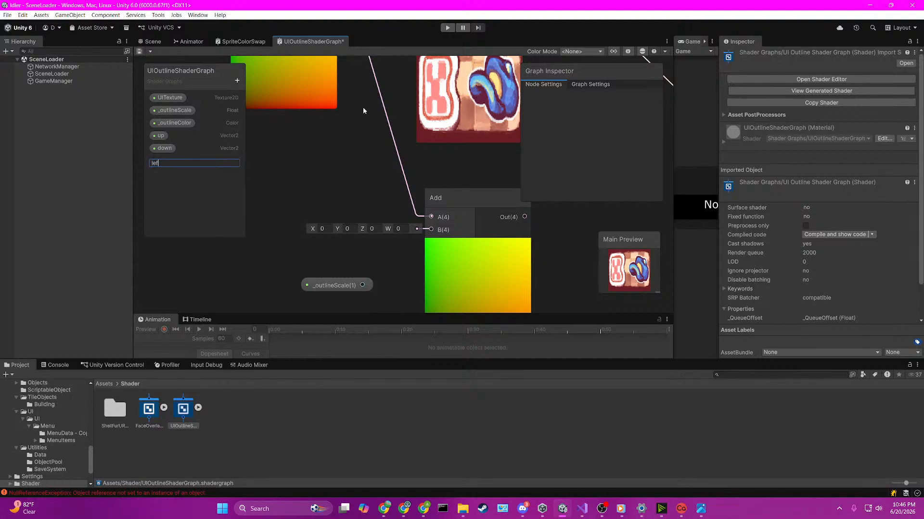
key(Return)
click(238, 81)
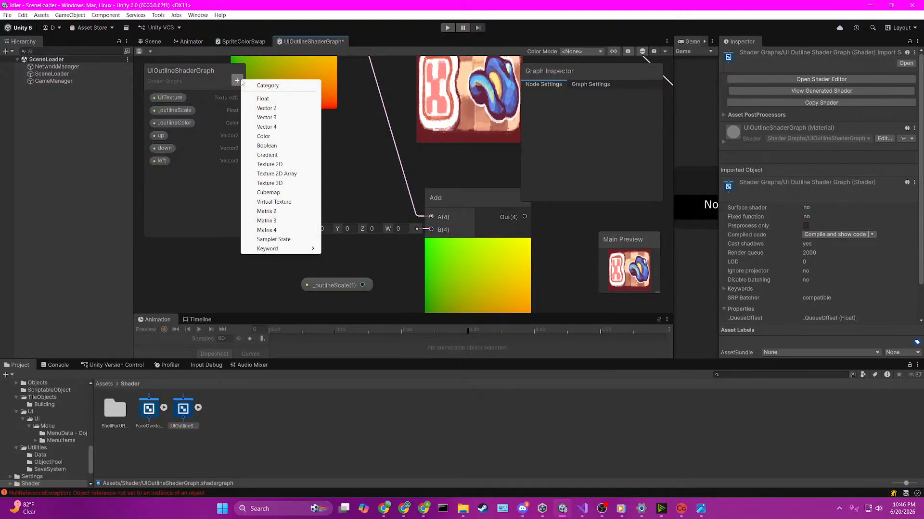
click(275, 104)
text(right)
key(Return)
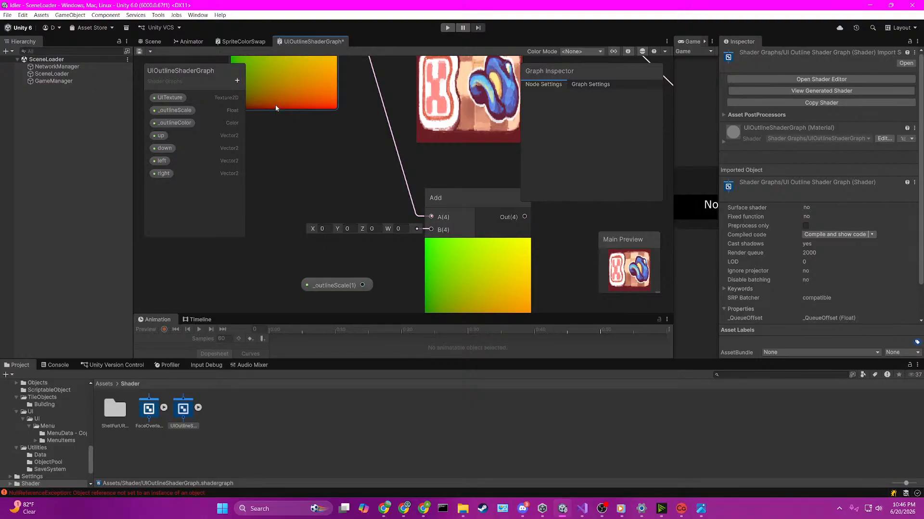
Step: Edit the default Y value of the up property, and set the down property's default Y to -1
click(159, 136)
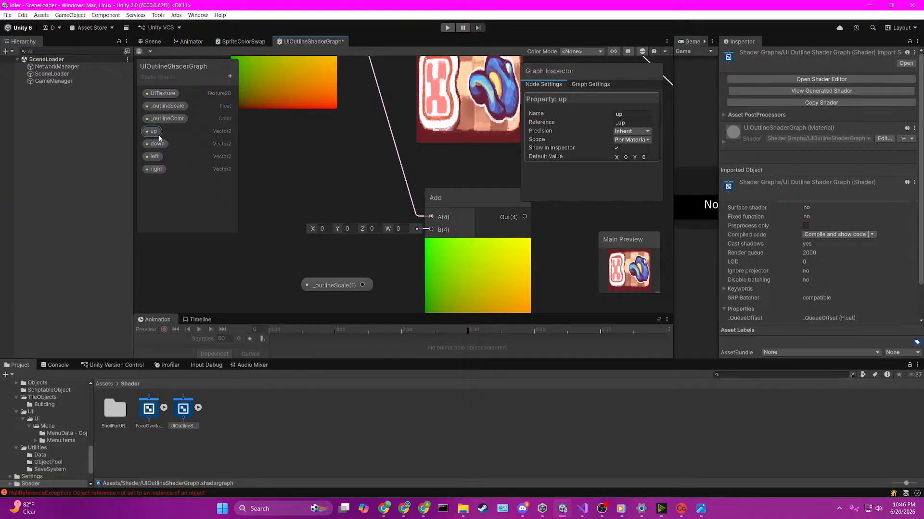
click(647, 158)
click(158, 143)
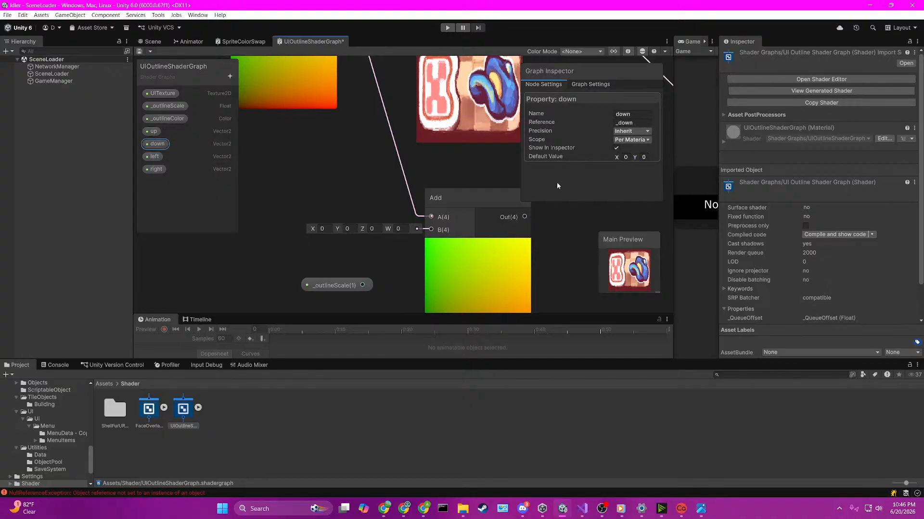
click(644, 158)
text(-1)
Step: Set the default X value to -1 for the left property and to 1 for the right property
click(152, 159)
click(645, 157)
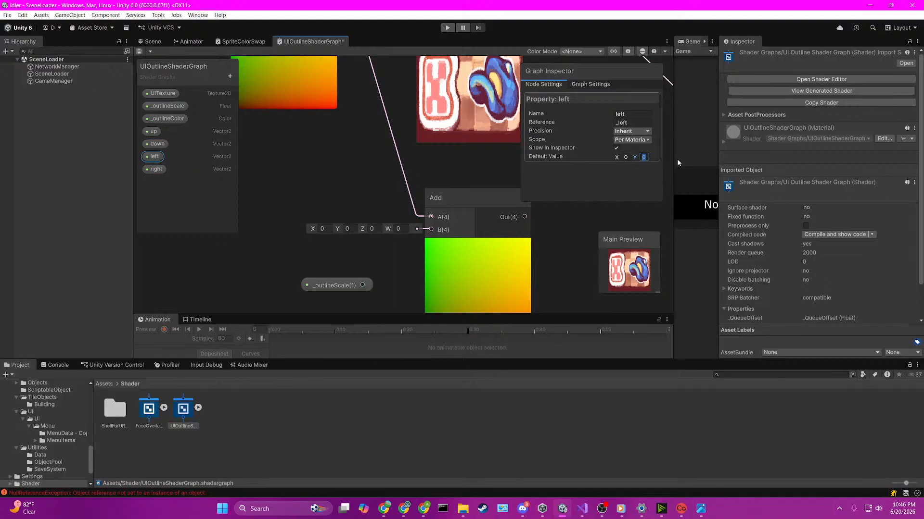
key(shift+Tab)
text(-1)
click(153, 170)
click(626, 158)
text(1)
Step: Select the four direction properties, turn off Show In Inspector for right, and save the shader graph
shift+click(155, 156)
shift+click(156, 132)
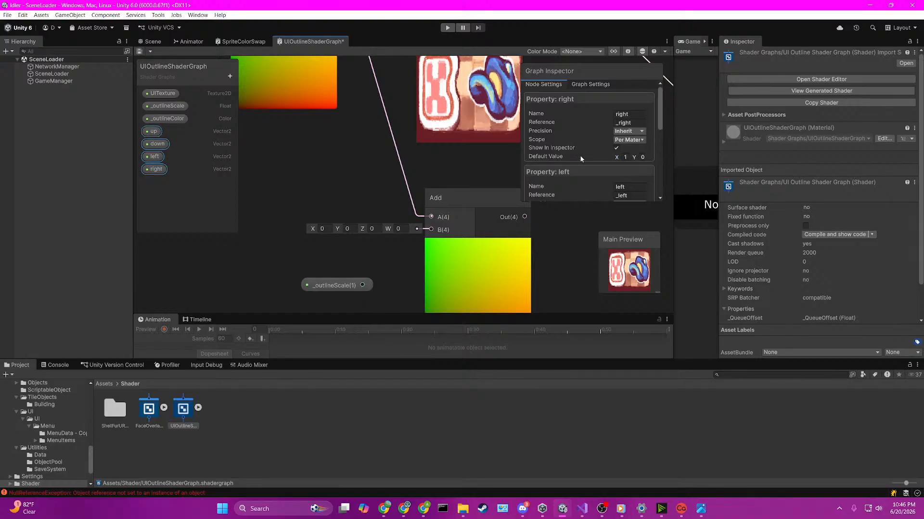
click(616, 149)
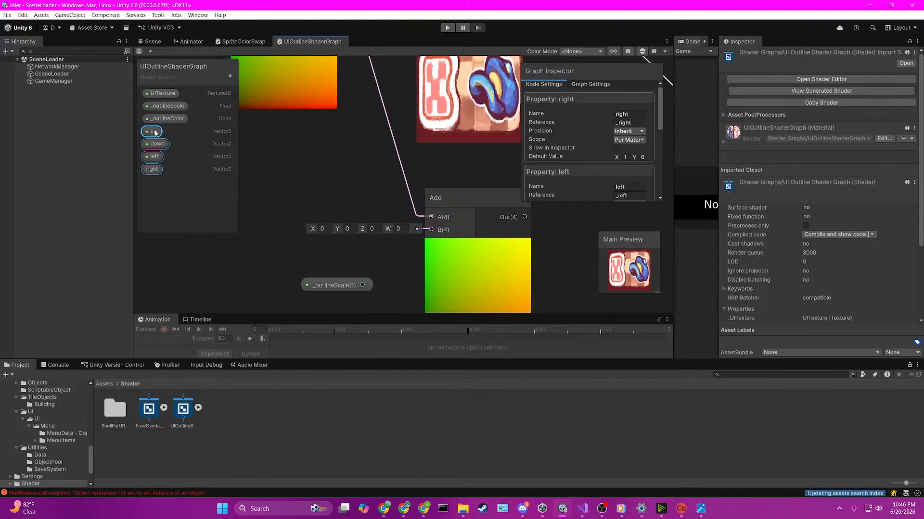
Step: Place nodes for the up, down, left and right properties in the graph beside the _outlineScale node
drag(155, 133, 260, 278)
drag(289, 238, 239, 253)
drag(290, 237, 268, 212)
scroll(352, 207, down, 3)
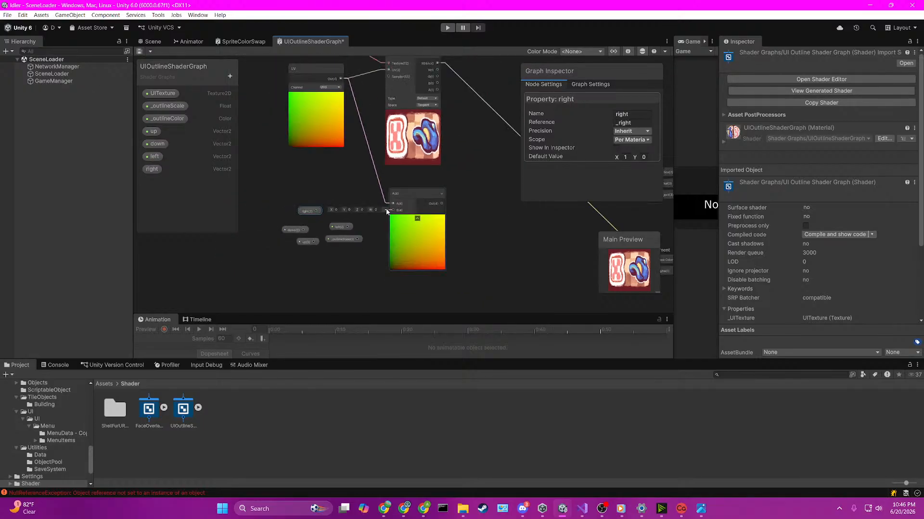
Step: Move the UV node and the Add node farther away from the Sample Texture 2D node to make room
scroll(424, 206, up, 2)
scroll(424, 207, down, 2)
drag(311, 69, 210, 127)
click(412, 260)
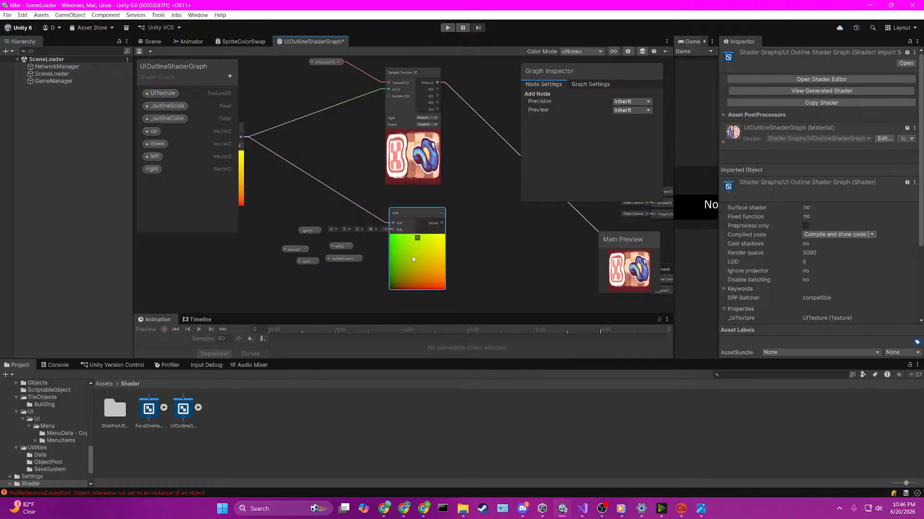
drag(408, 213, 316, 149)
scroll(316, 149, up, 2)
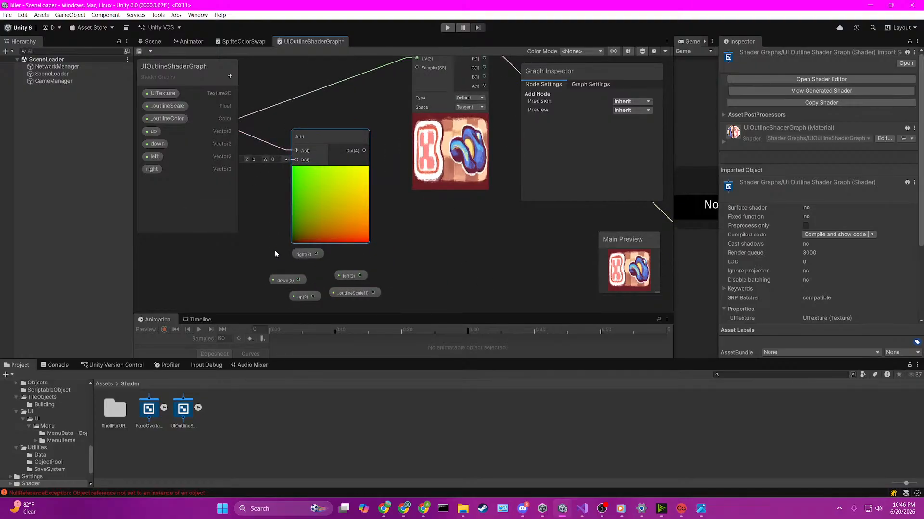
Step: Create a Multiply node with the right property's output as input A
middle_drag(275, 250, 363, 251)
drag(383, 255, 299, 274)
text(multi)
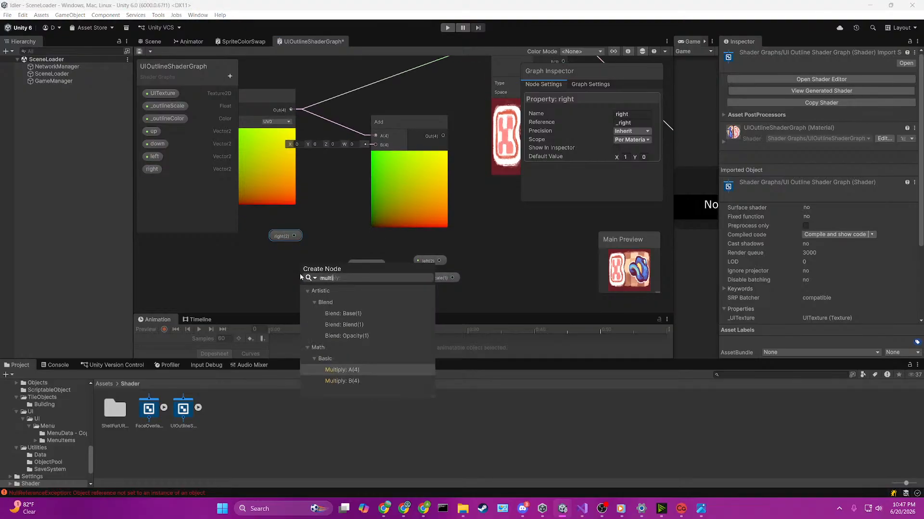
key(Return)
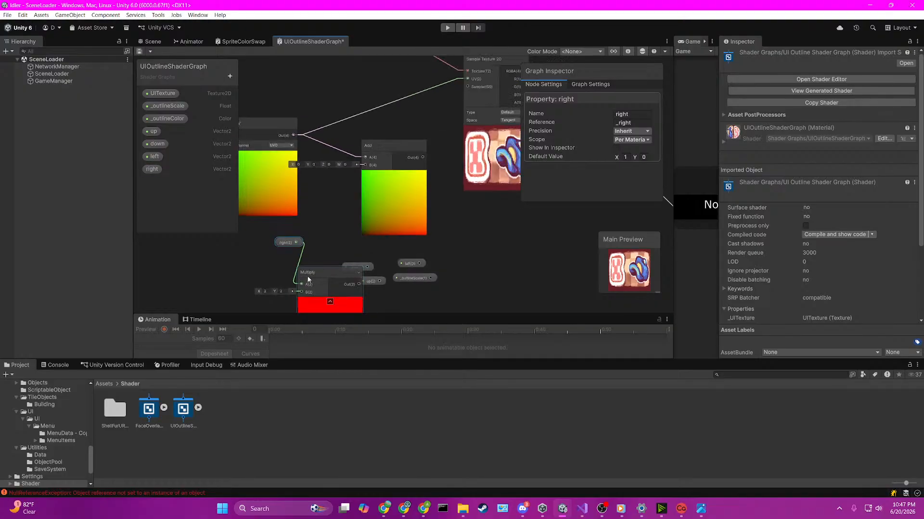
Step: Connect _outlineScale to the Multiply node's B input, and arrange the right, _outlineScale and Multiply nodes clear of the others
drag(420, 284, 288, 257)
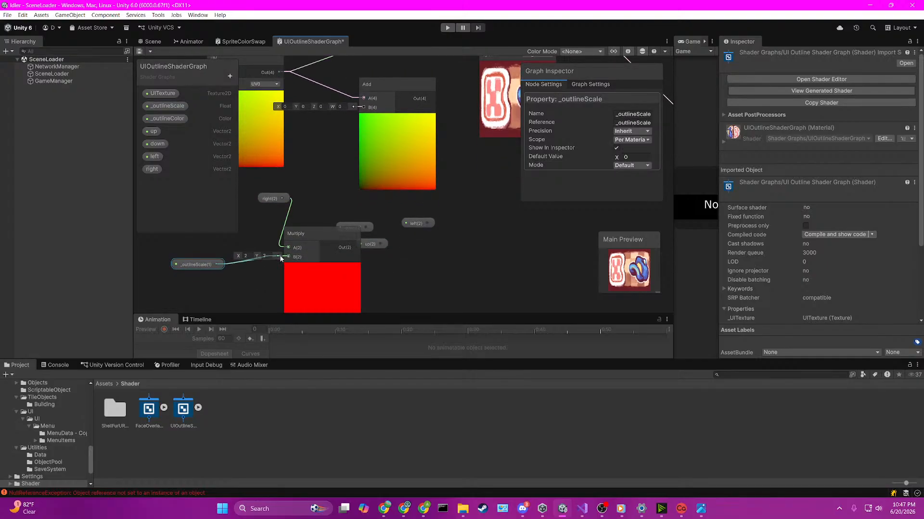
scroll(396, 233, down, 1)
drag(288, 204, 221, 233)
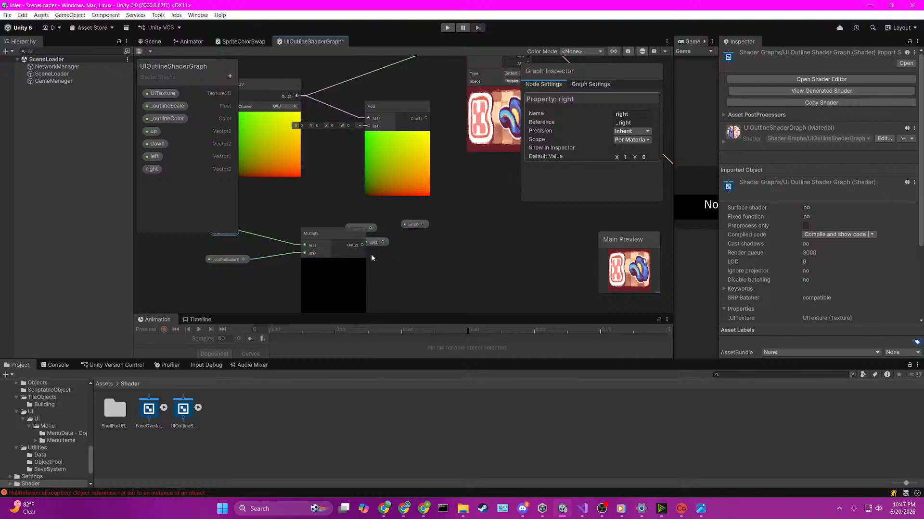
drag(338, 237, 302, 231)
scroll(432, 158, down, 1)
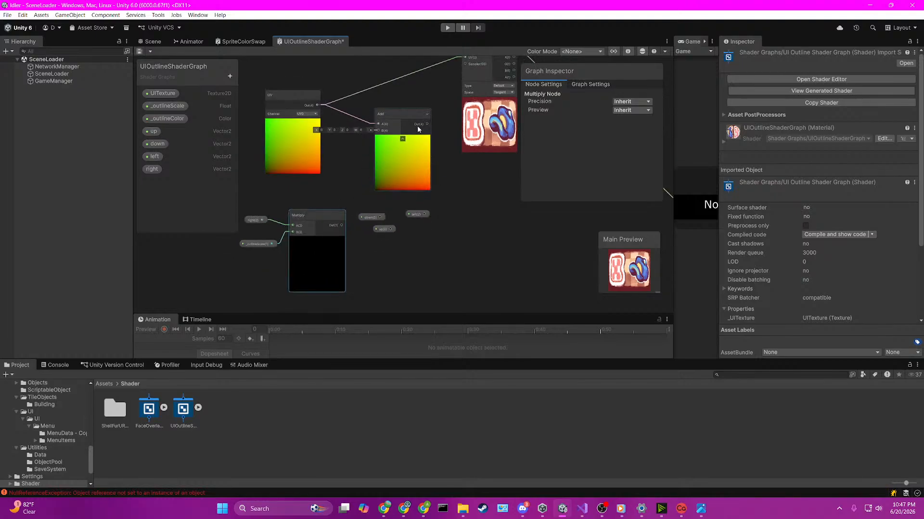
Step: Reposition the Add node, and connect the Multiply output to its B input
drag(410, 122, 426, 105)
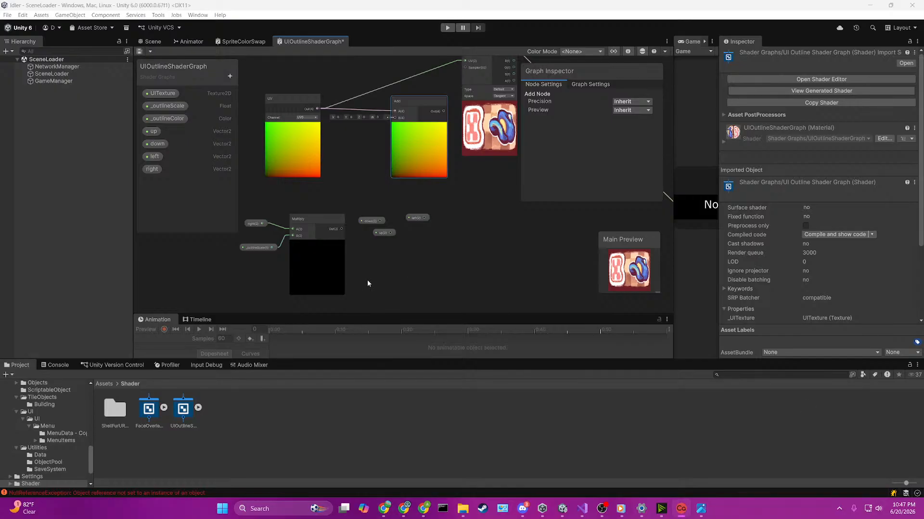
scroll(340, 196, up, 2)
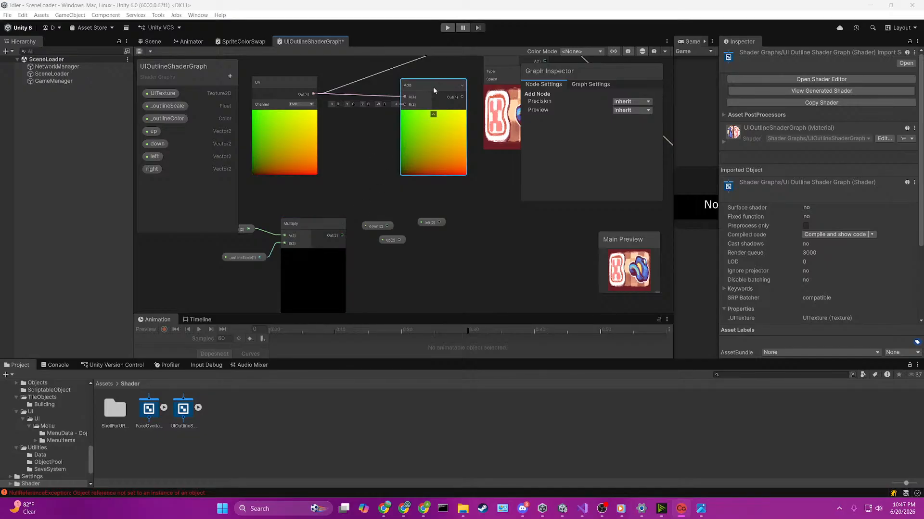
drag(432, 86, 429, 181)
drag(342, 237, 421, 120)
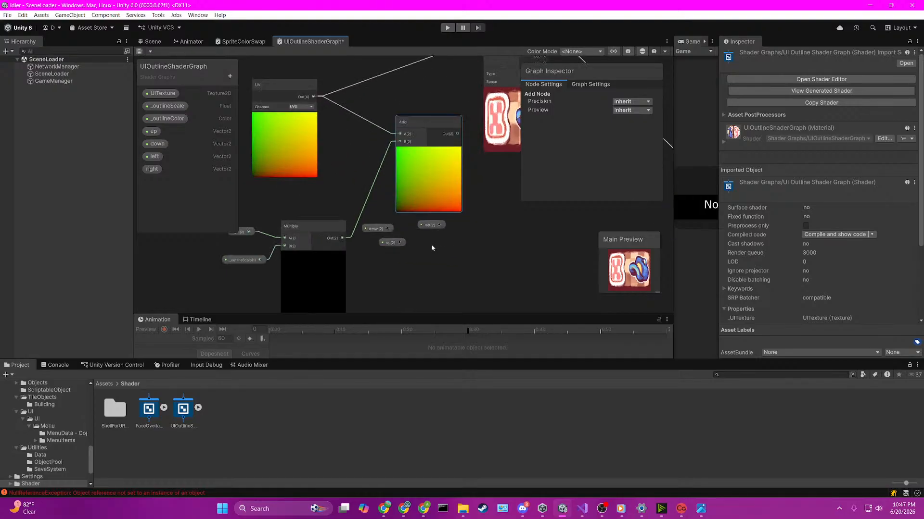
Step: Move the _outlineScale node well below and away from the Multiply node, keeping its link
middle_drag(401, 264, 416, 204)
scroll(416, 204, down, 3)
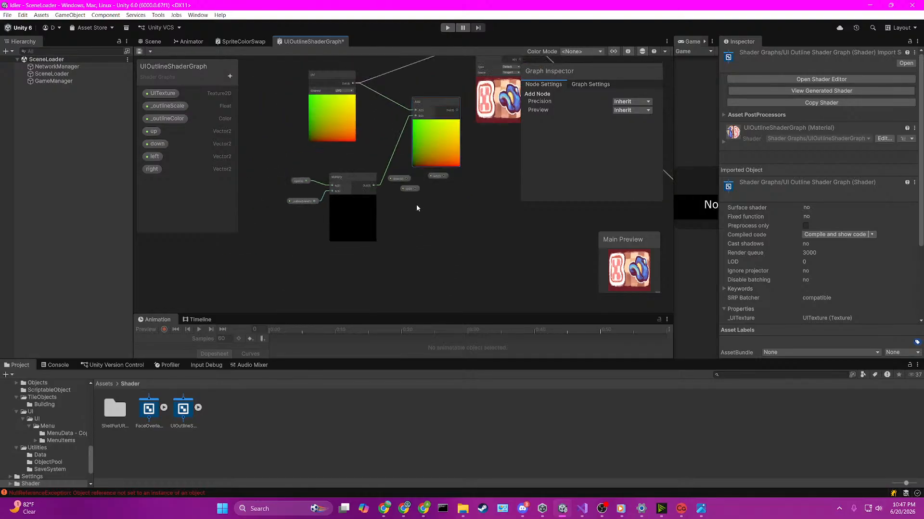
drag(318, 202, 185, 258)
click(348, 259)
key(space)
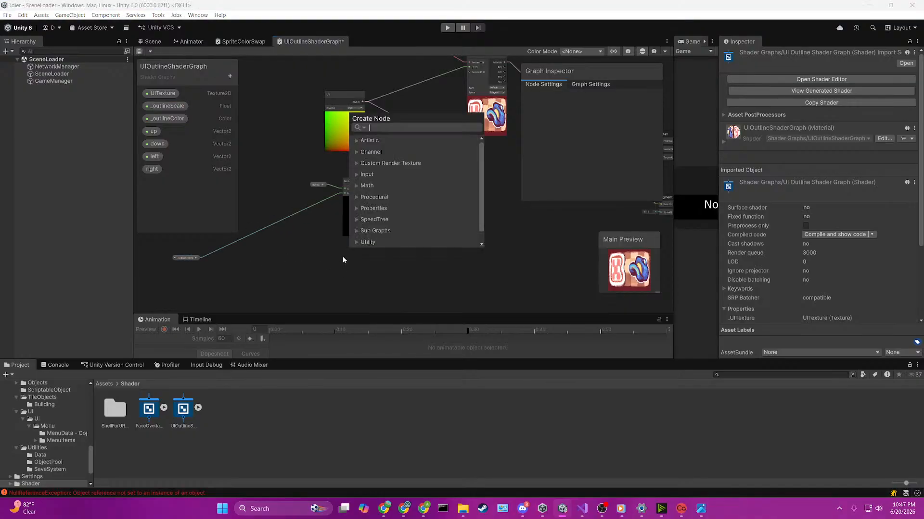
click(334, 260)
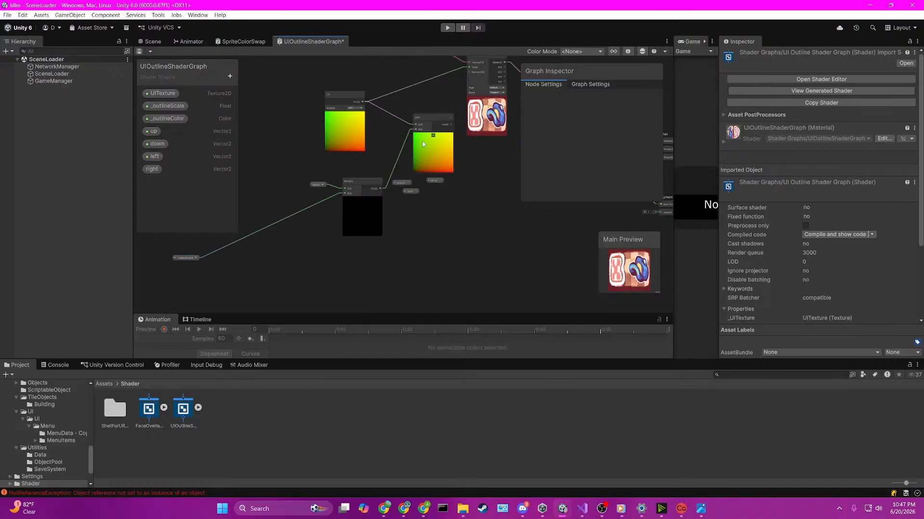
Step: Move the down node below the first Multiply node, and create a second Multiply node with down as input A
scroll(415, 135, up, 5)
scroll(414, 150, down, 4)
drag(406, 199, 340, 255)
click(405, 209)
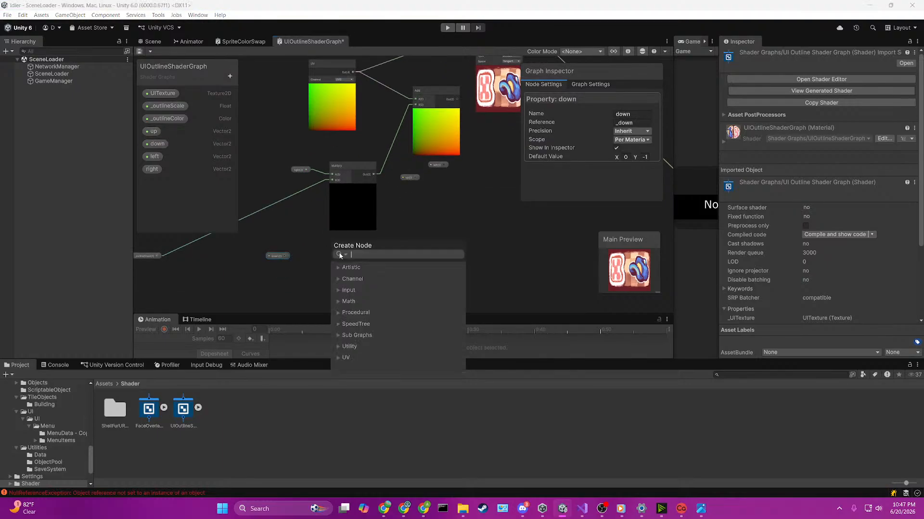
text(multipl)
key(Return)
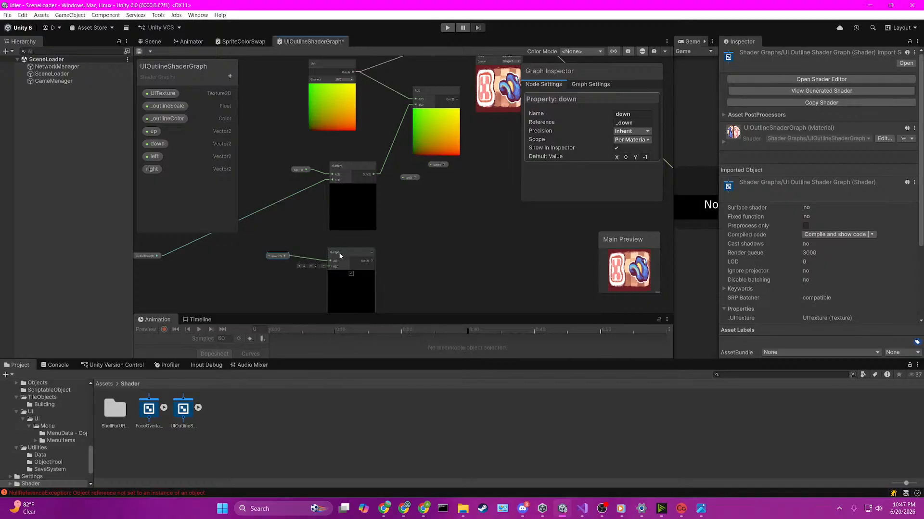
Step: Connect _outlineScale to the down Multiply's B input, and move the up node below it, feeding input A of a new Multiply
drag(157, 257, 340, 230)
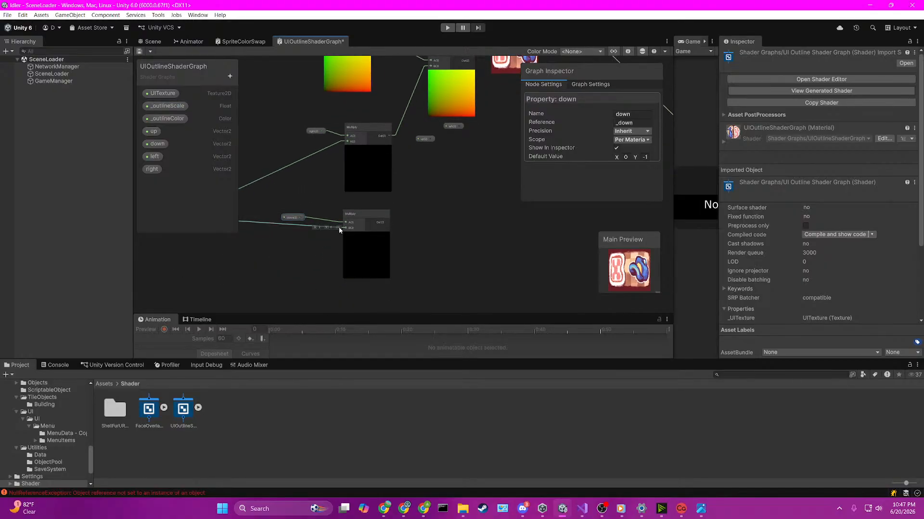
scroll(316, 245, up, 3)
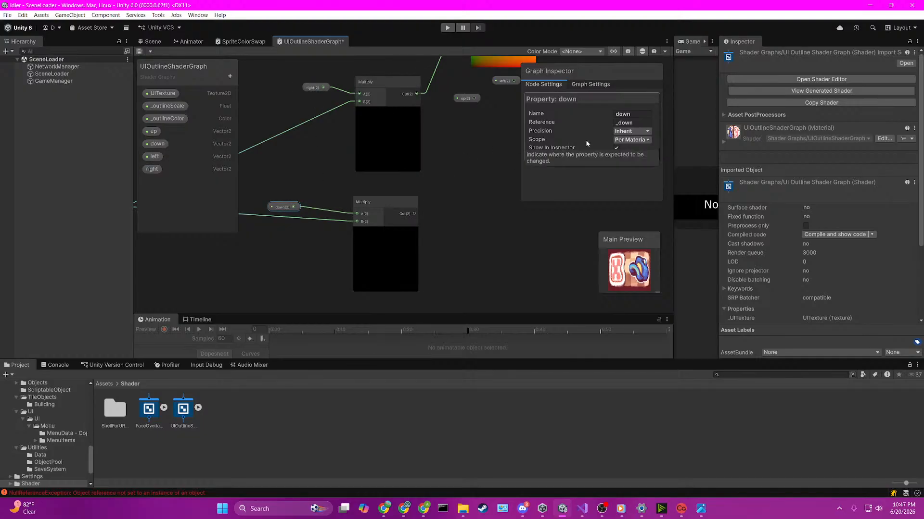
scroll(493, 183, down, 4)
drag(477, 144, 391, 254)
key(space)
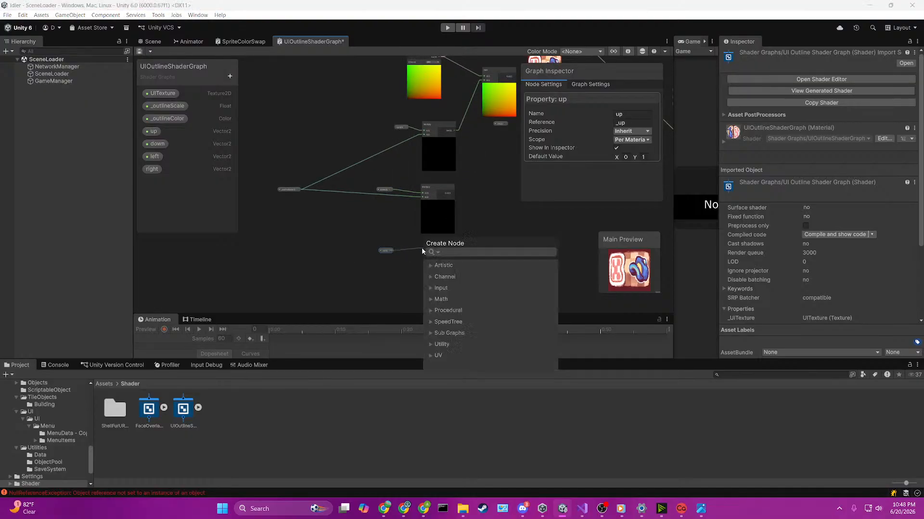
text(multipl)
key(Return)
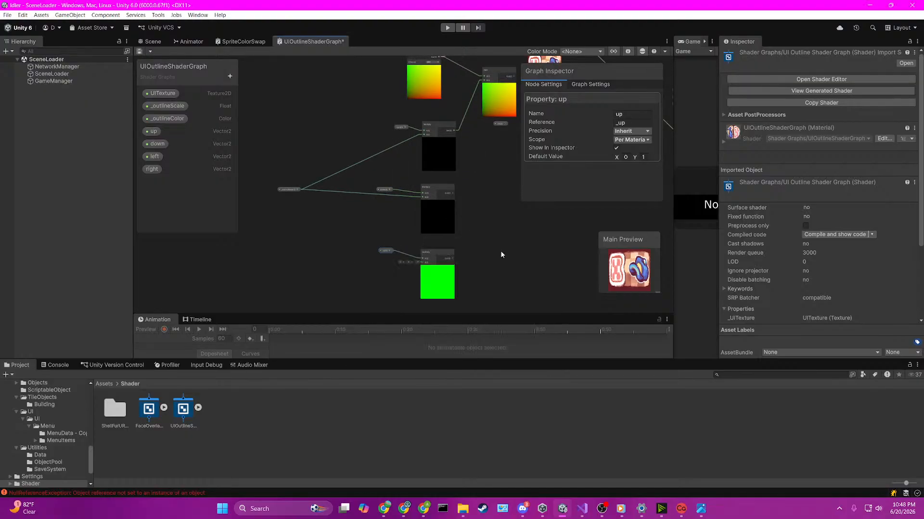
Step: Connect _outlineScale to the B input of the up node's Multiply
scroll(463, 255, up, 3)
scroll(464, 256, down, 4)
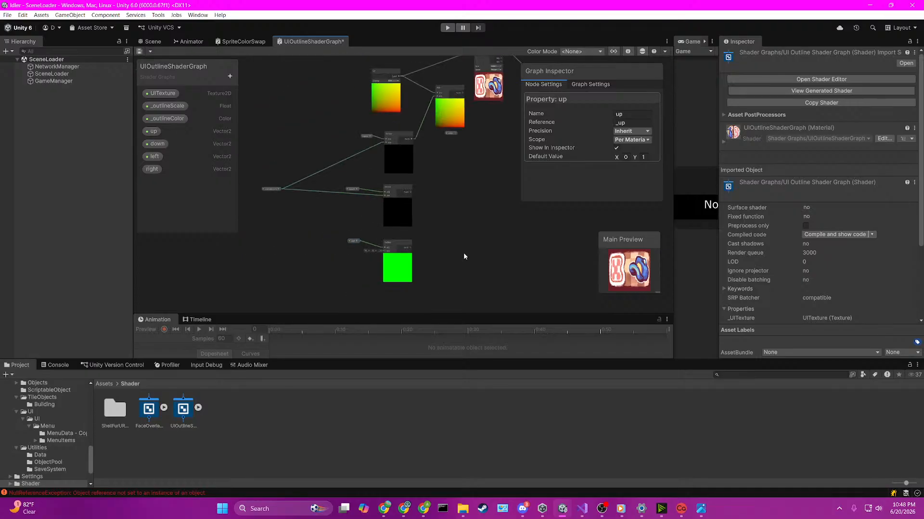
drag(281, 189, 339, 228)
scroll(418, 230, up, 2)
scroll(410, 236, down, 2)
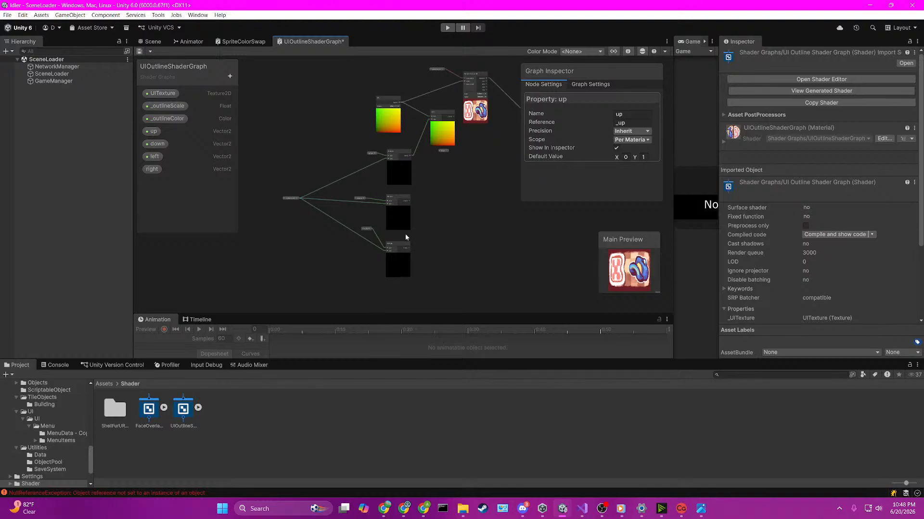
Step: Move the left node below the up node's Multiply, and create a fourth Multiply with left as input A, lined up under the others
drag(154, 156, 383, 244)
key(space)
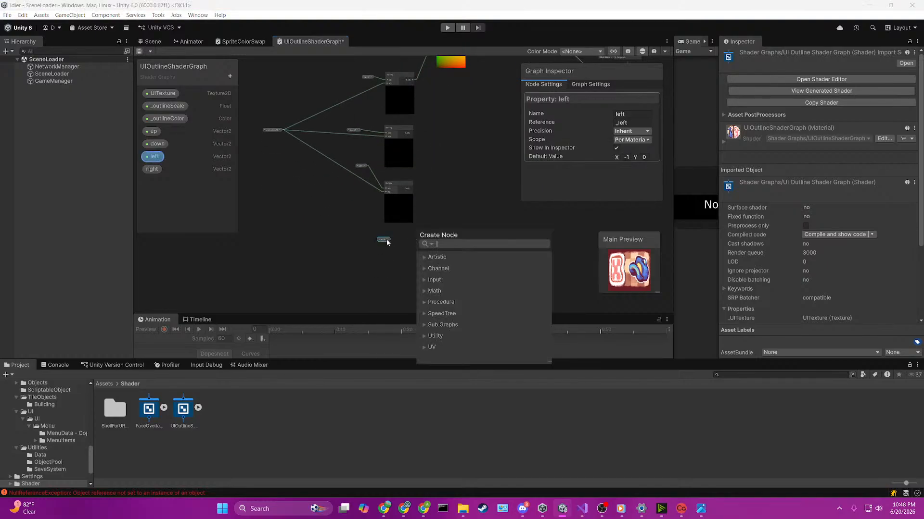
text(multipl)
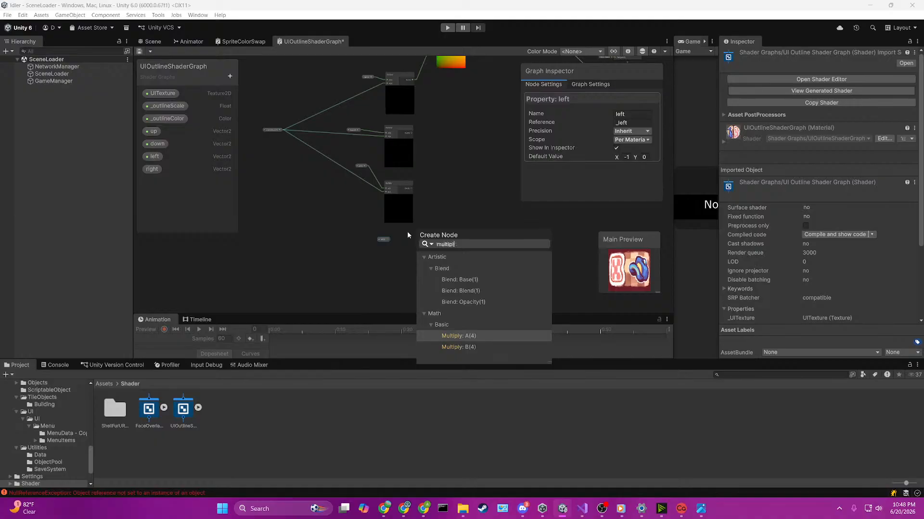
key(Return)
scroll(407, 229, up, 2)
drag(419, 257, 395, 235)
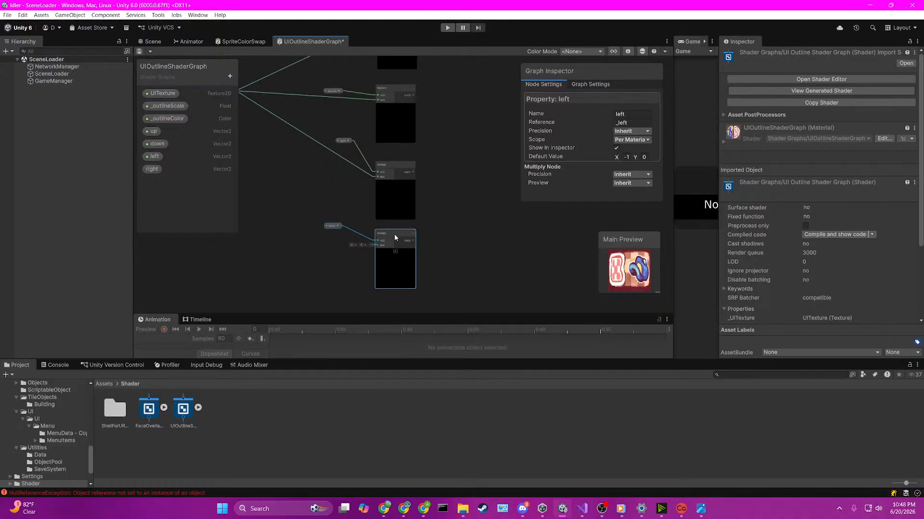
Step: Connect _outlineScale to the left Multiply's B input, and lower the _outlineScale node to sit midway beside the four Multiply nodes
scroll(394, 234, down, 2)
drag(270, 137, 358, 215)
click(338, 240)
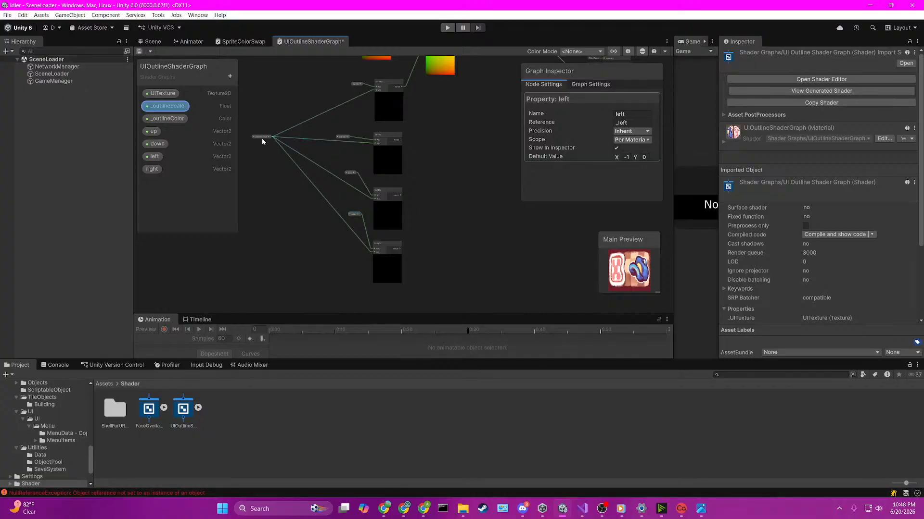
drag(262, 138, 246, 178)
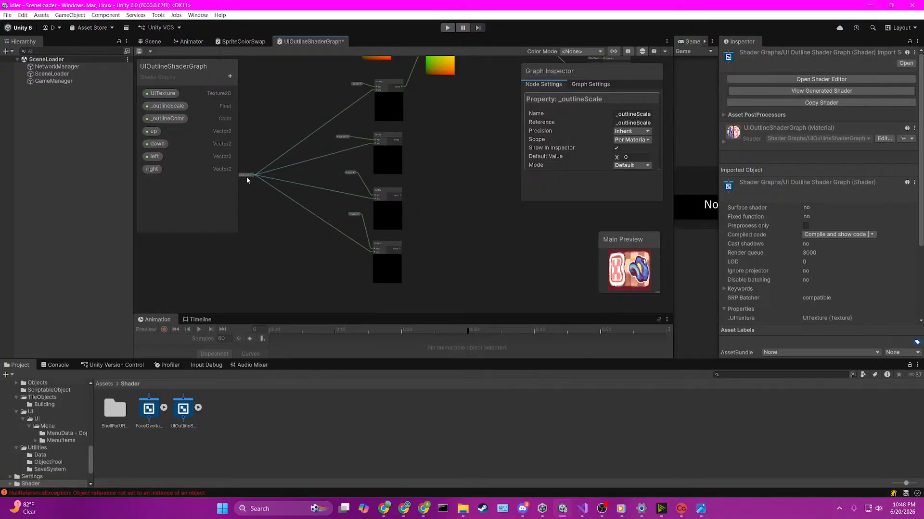
click(452, 129)
Step: Move the Add node down and outward to line up with the right node's Multiply
middle_drag(454, 118, 389, 196)
scroll(386, 194, up, 2)
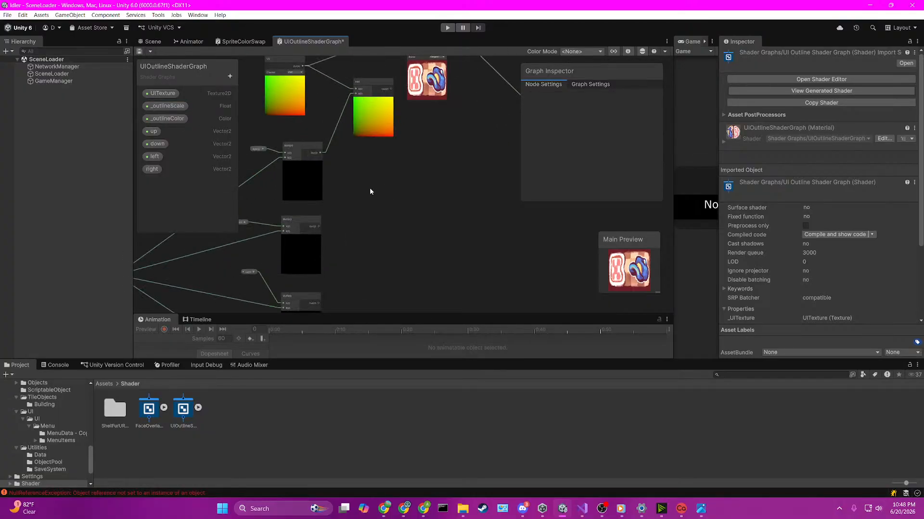
drag(368, 83, 401, 154)
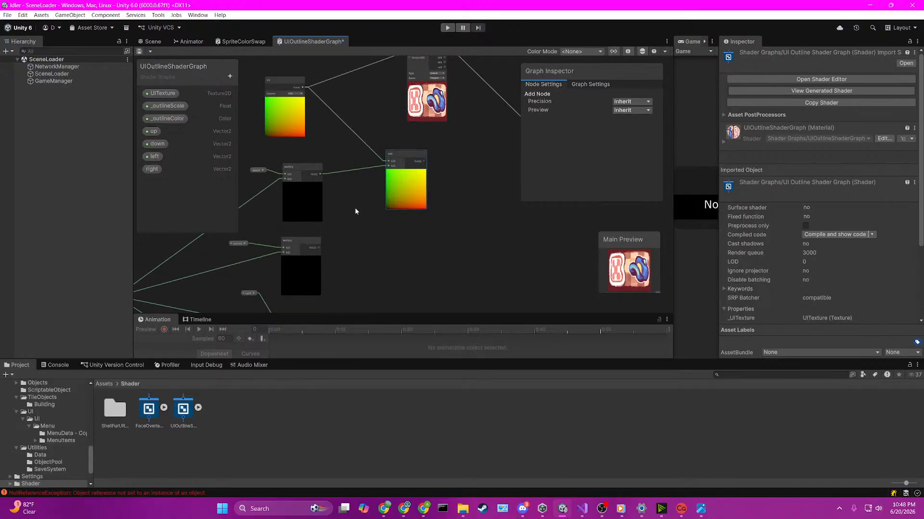
Step: Create a second Add node below the first, fed by the down Multiply's output
scroll(352, 224, up, 1)
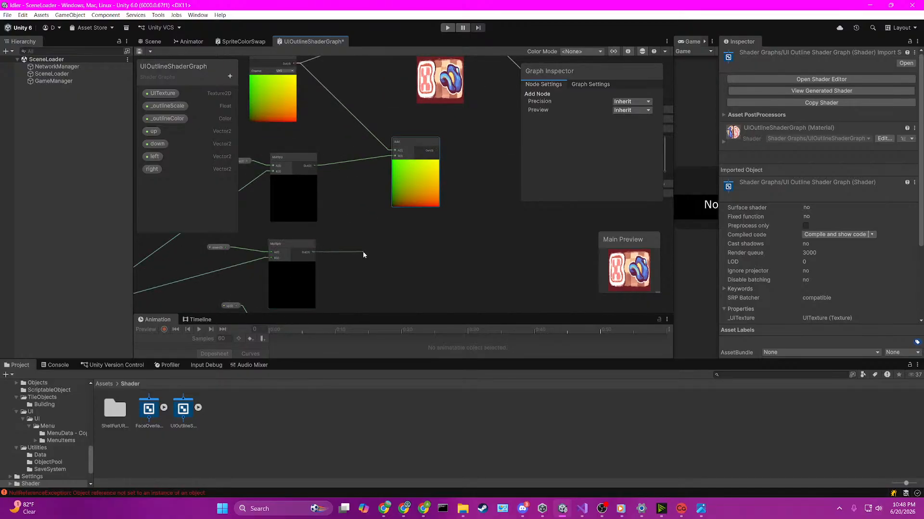
drag(363, 252, 409, 226)
text(add)
key(Return)
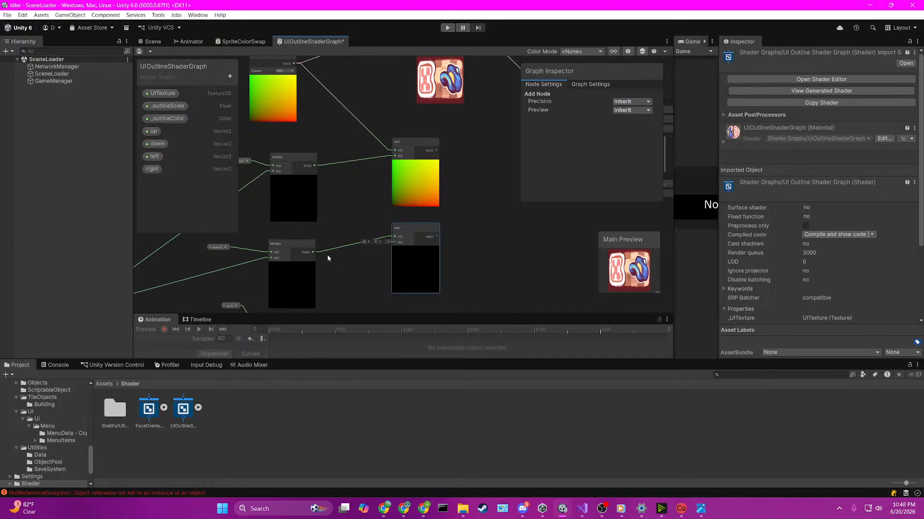
Step: Reconnect the down Multiply's output to the second Add node's B input, and connect the UV output to its A input
drag(313, 252, 384, 246)
drag(295, 64, 395, 260)
scroll(364, 258, down, 3)
Step: Create a third Add node below the second, with the up Multiply's output as input B
middle_drag(387, 286, 385, 171)
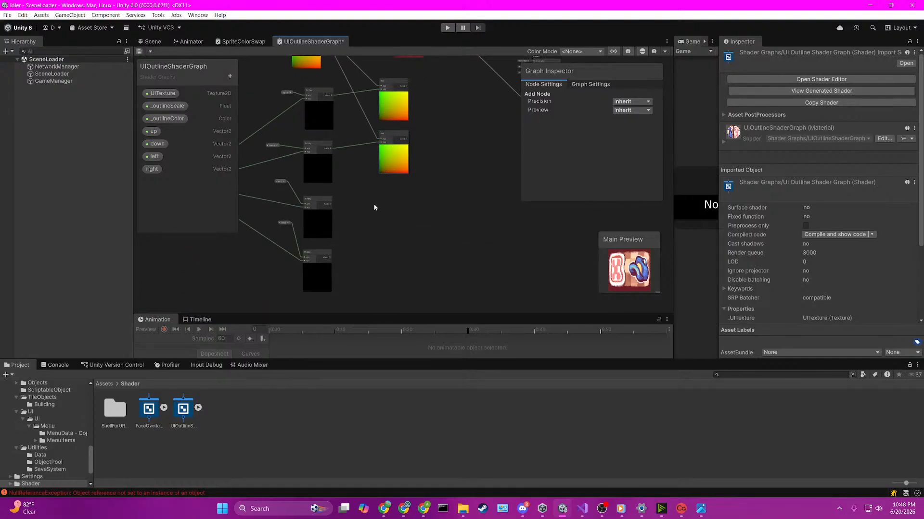
mouse_move(332, 203)
mouse_down()
mouse_move(376, 206)
mouse_move(332, 203)
mouse_up()
key(space)
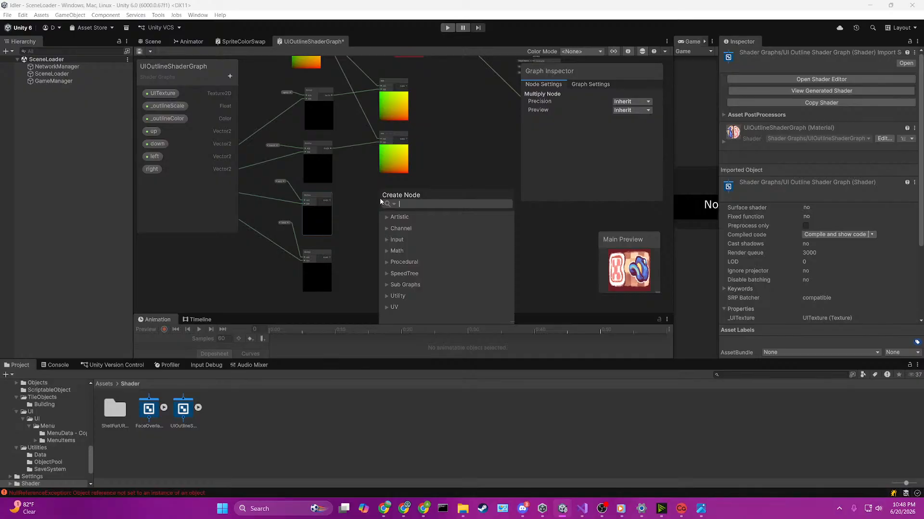
text(add)
click(427, 251)
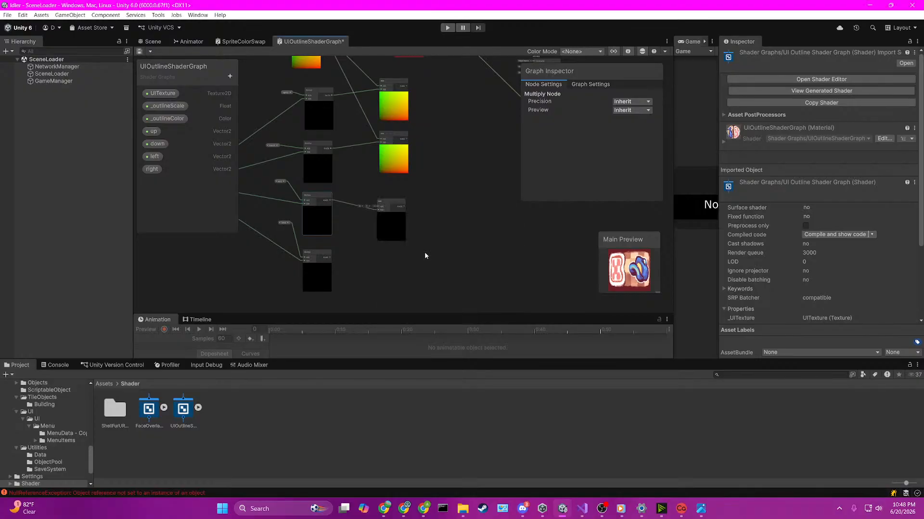
Step: Connect the UV node's output to the third Add node's A input
scroll(324, 123, up, 1)
scroll(325, 120, down, 2)
middle_drag(328, 76, 331, 111)
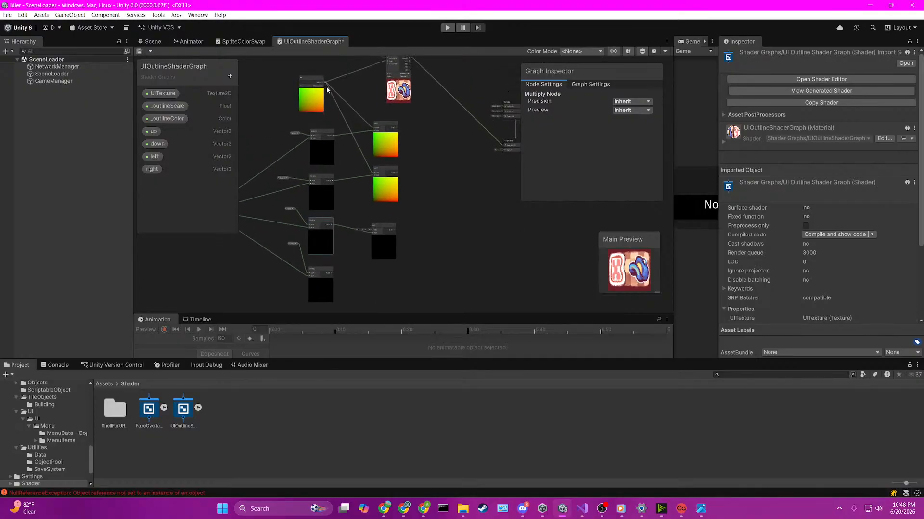
scroll(337, 102, up, 2)
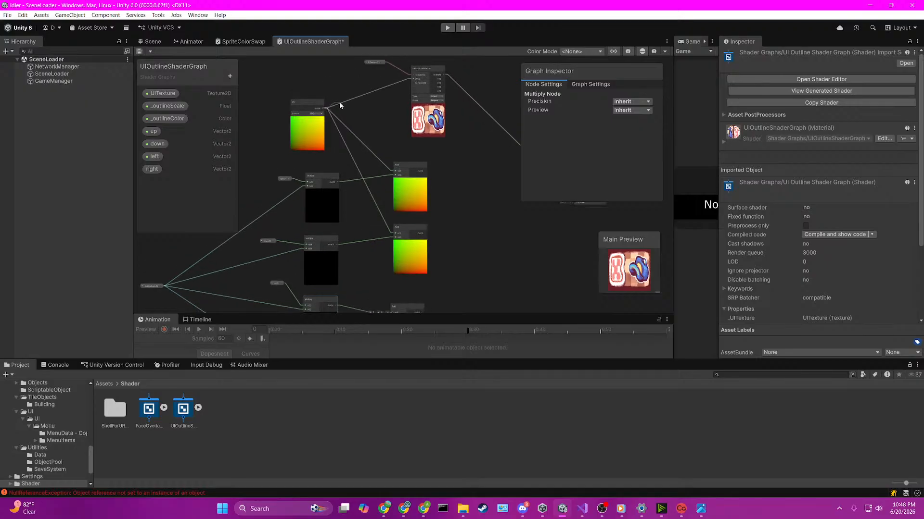
drag(400, 328, 390, 246)
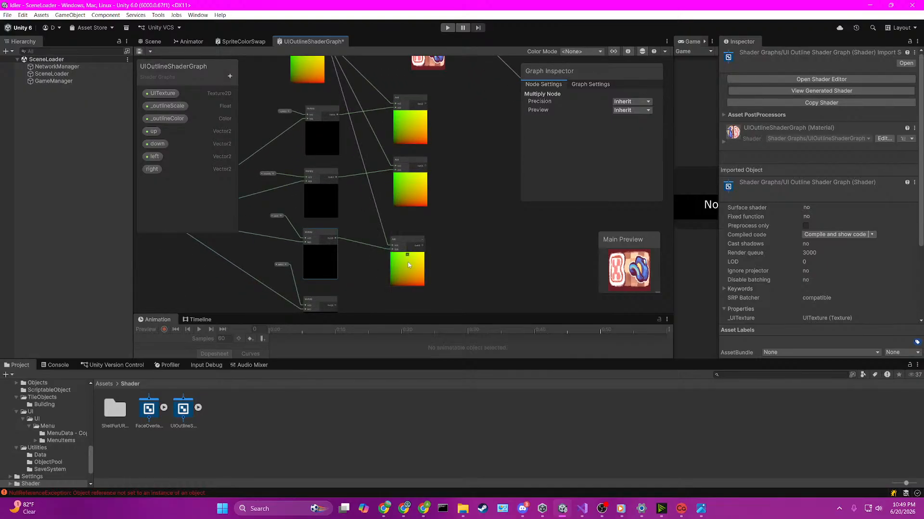
Step: Create a fourth Add node with the left Multiply's output as input B, and align the third and fourth Add nodes
middle_drag(458, 291, 433, 175)
scroll(385, 183, up, 2)
scroll(318, 182, down, 1)
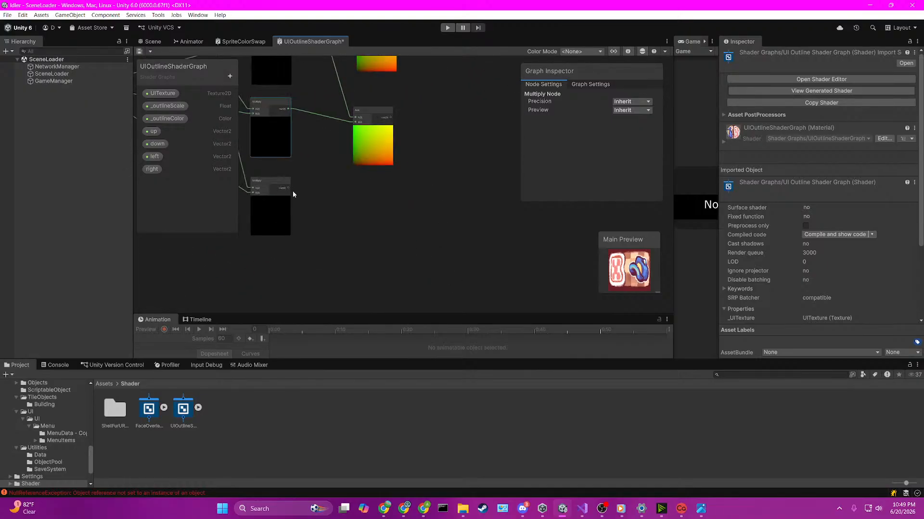
drag(290, 191, 361, 183)
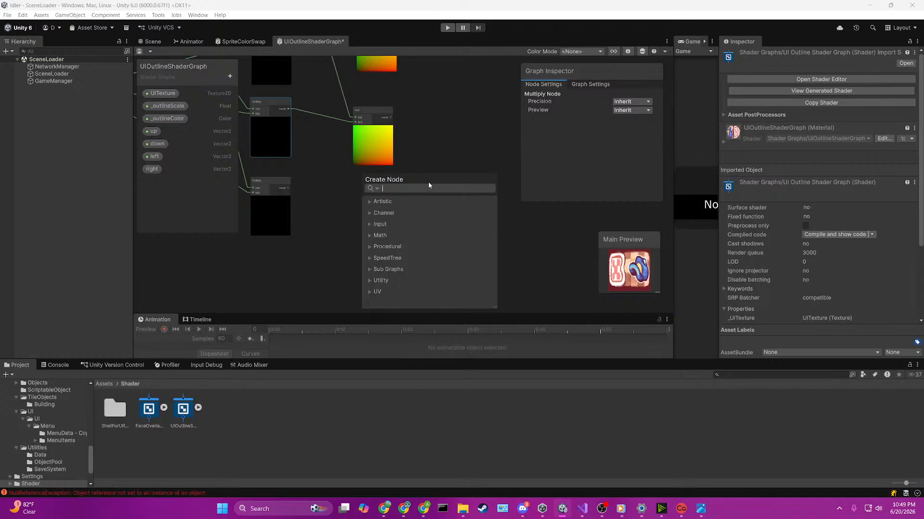
text(add)
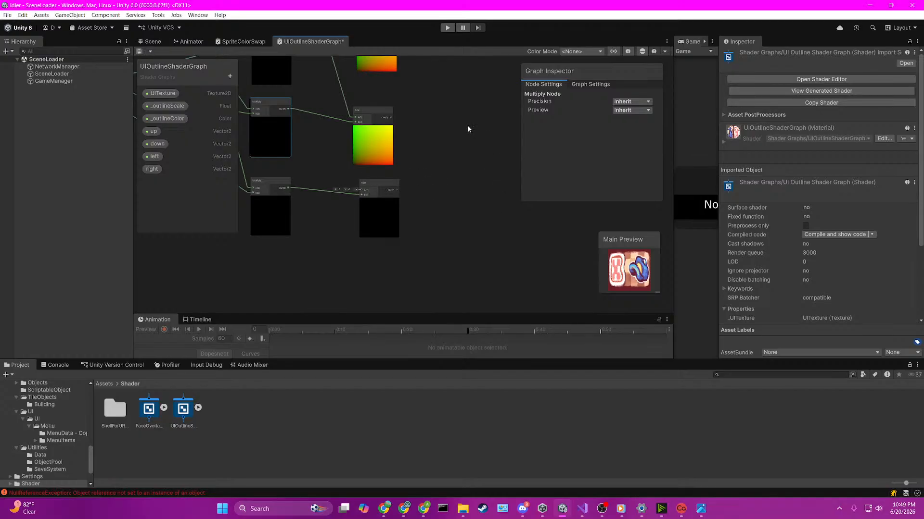
drag(369, 117, 373, 109)
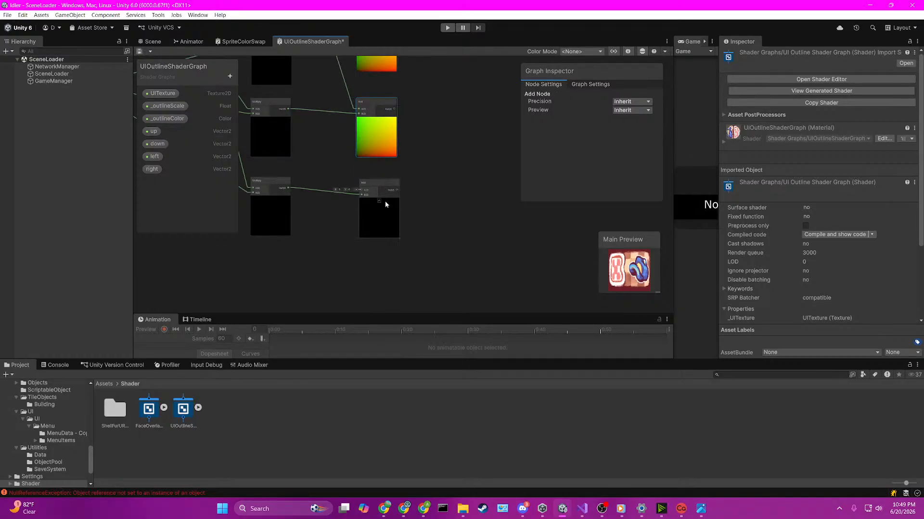
drag(371, 180, 368, 178)
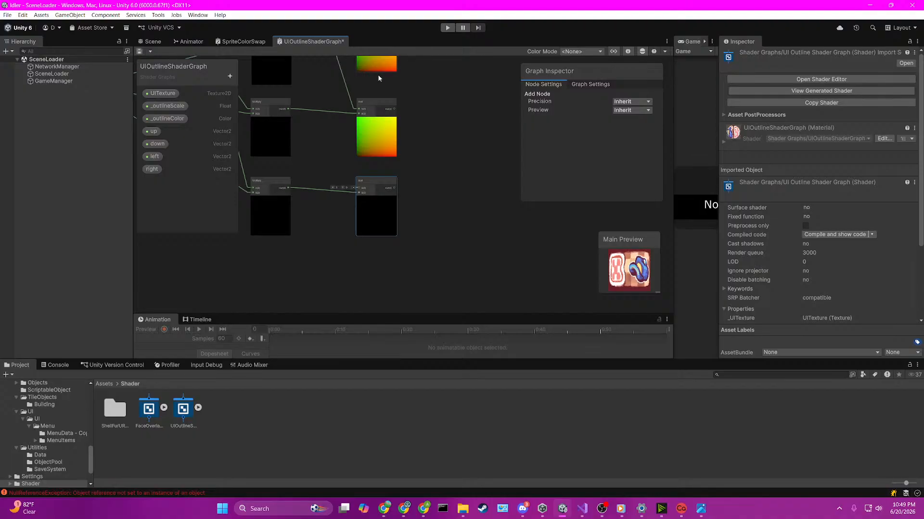
Step: Connect the UV node's output to the fourth Add node's A input, and save the shader graph
scroll(384, 114, down, 5)
middle_drag(383, 114, 416, 304)
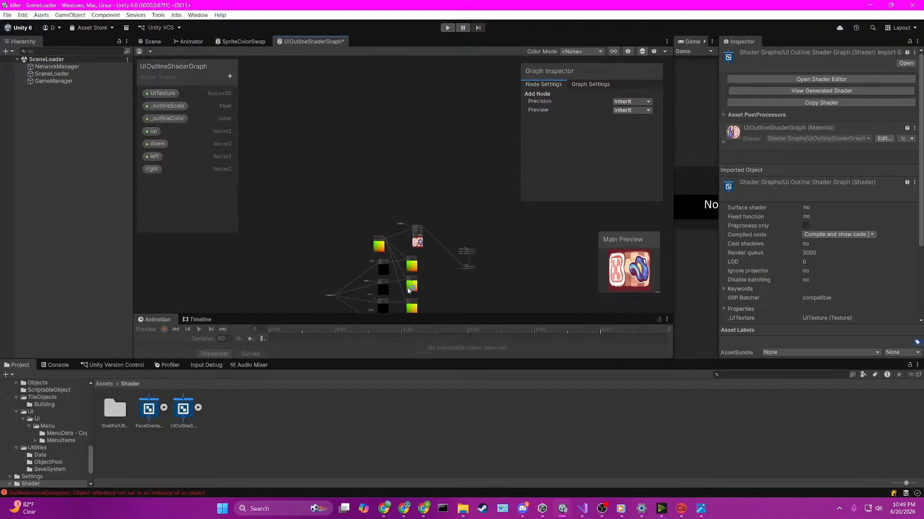
scroll(434, 278, up, 6)
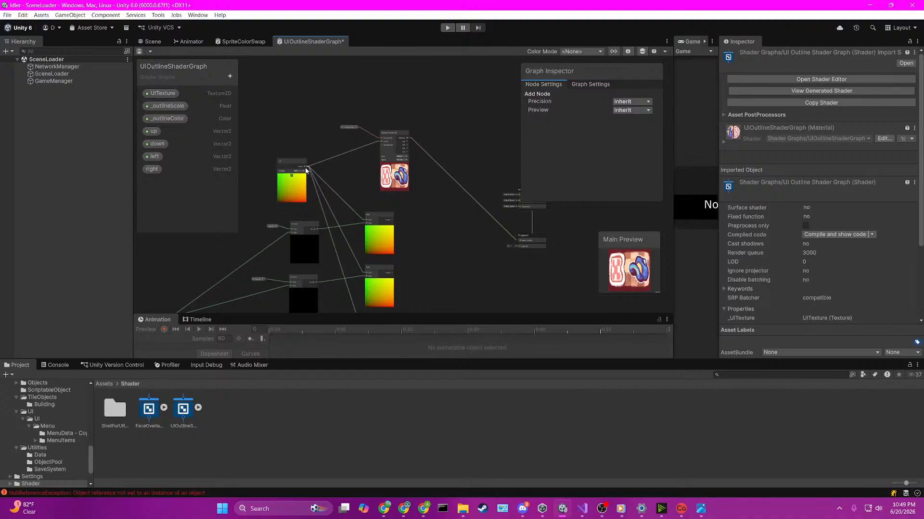
drag(312, 172, 367, 243)
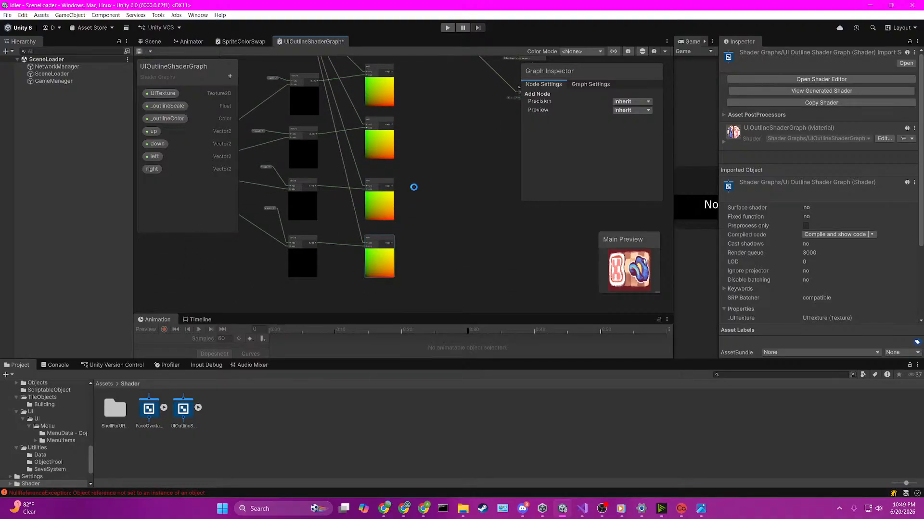
scroll(431, 150, up, 2)
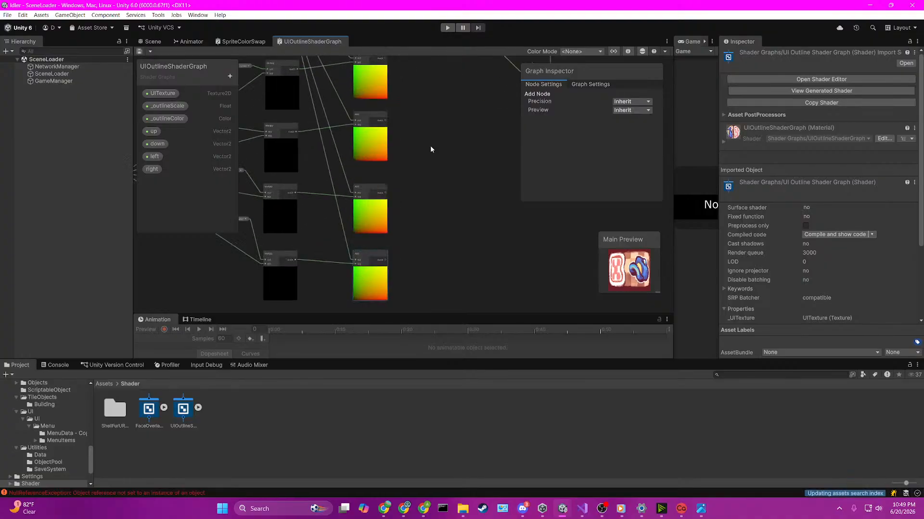
key(super)
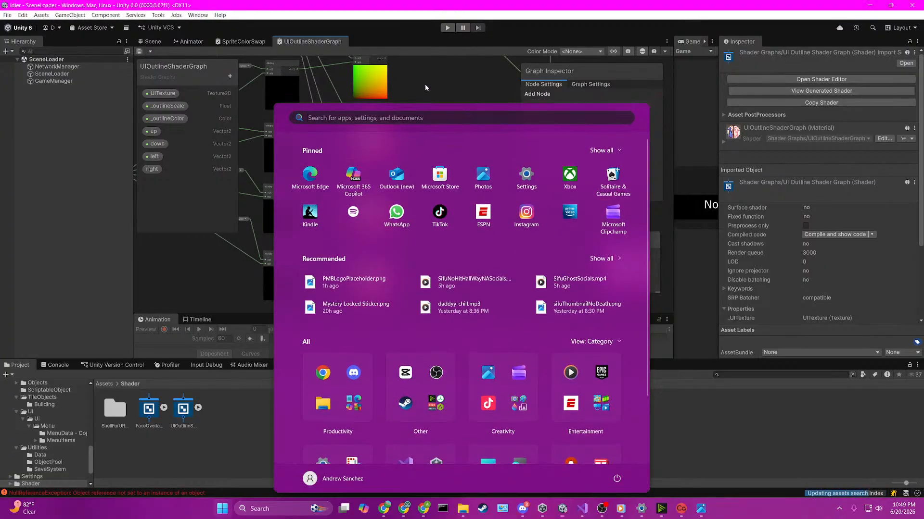
click(426, 84)
middle_drag(426, 85, 449, 207)
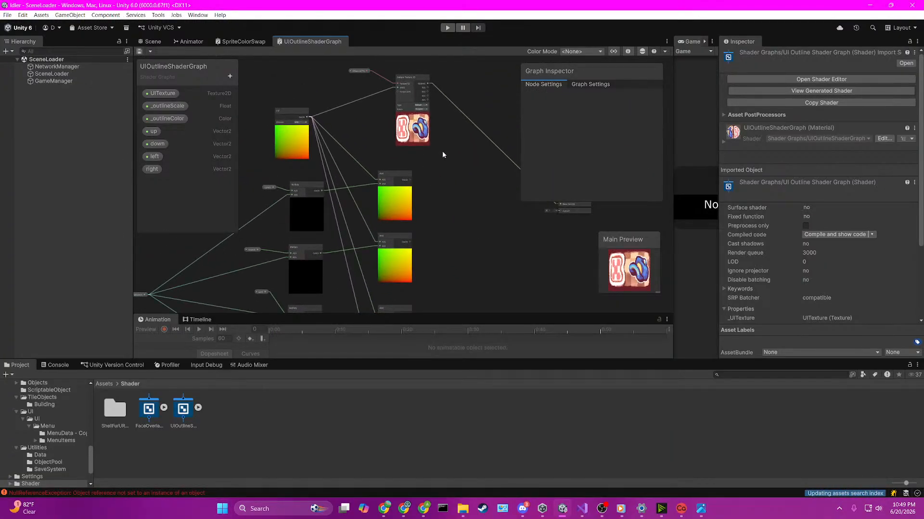
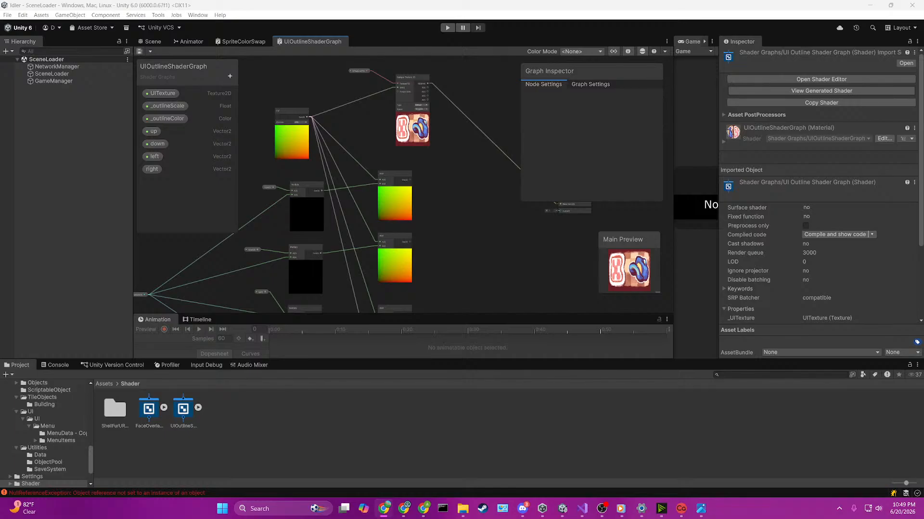
Step: Widen the shader graph workspace by narrowing the Inspector and Game views
scroll(380, 268, up, 3)
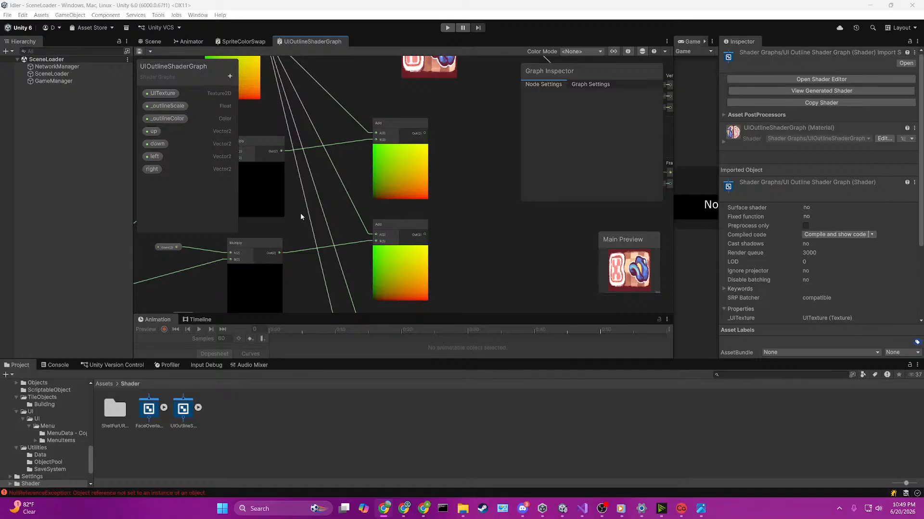
middle_drag(302, 217, 395, 223)
drag(389, 222, 336, 135)
click(384, 238)
middle_drag(384, 240, 421, 129)
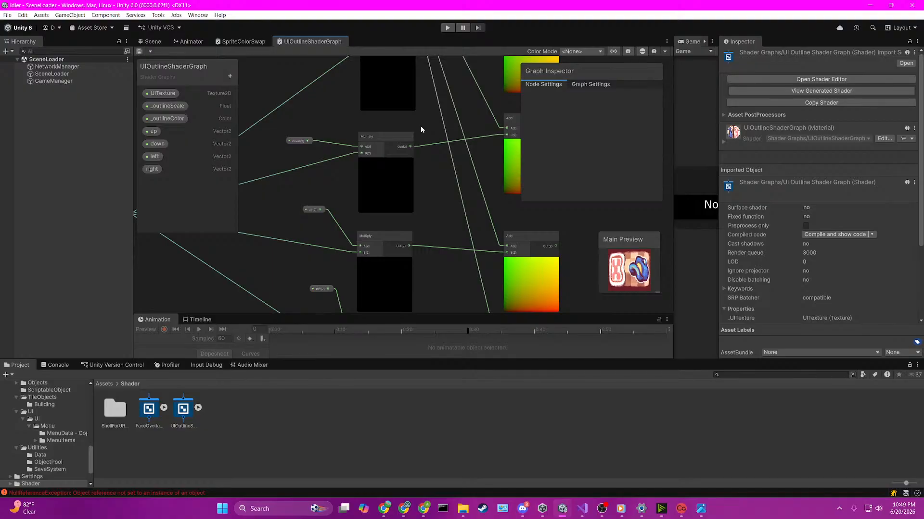
middle_drag(420, 125, 365, 248)
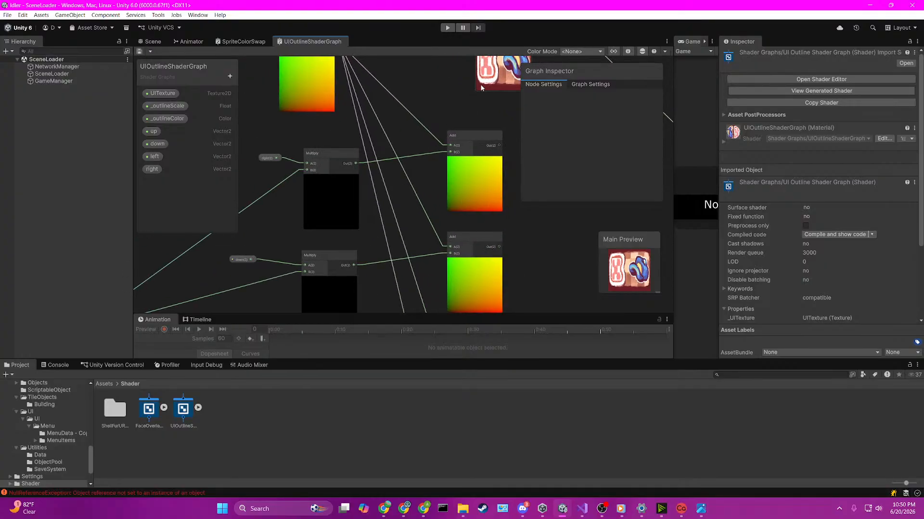
drag(719, 202, 798, 202)
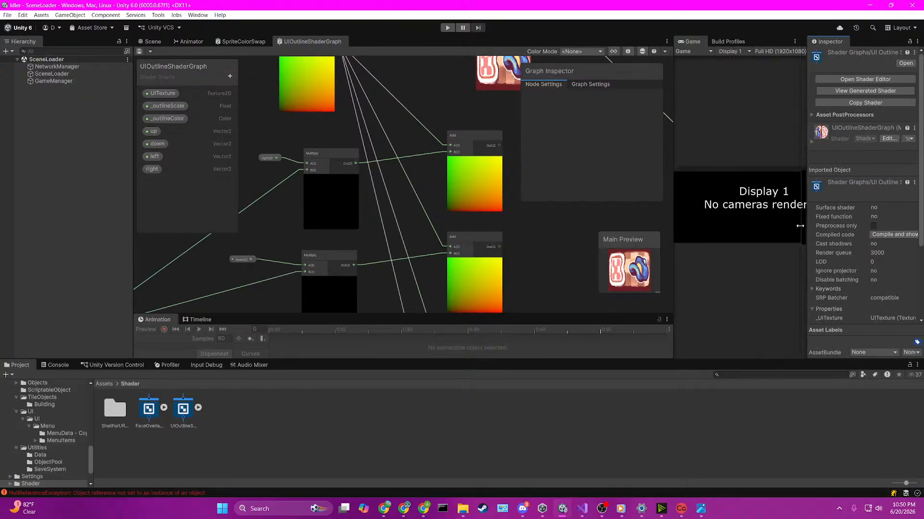
drag(674, 200, 777, 206)
Step: Move the left property node closer to its Multiply node at the end of the Multiply column
middle_drag(552, 269, 541, 227)
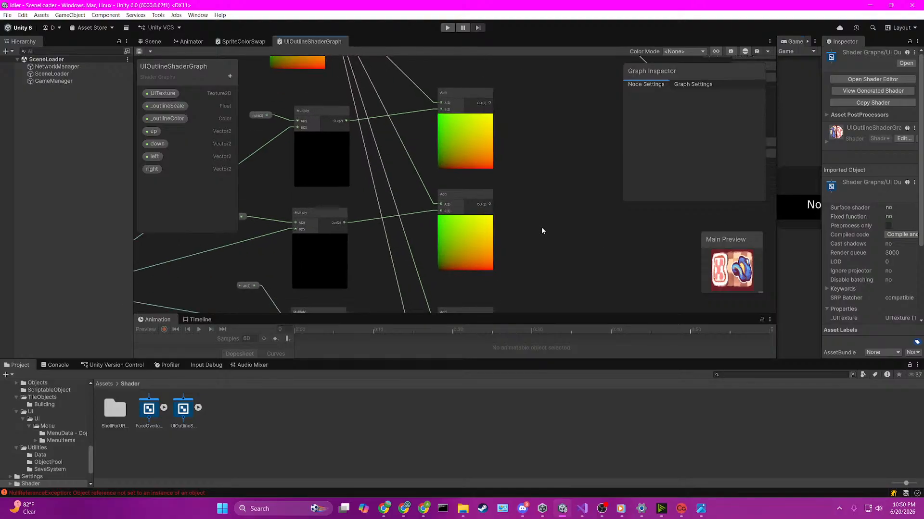
scroll(539, 228, down, 1)
middle_drag(532, 144, 539, 201)
scroll(538, 202, up, 1)
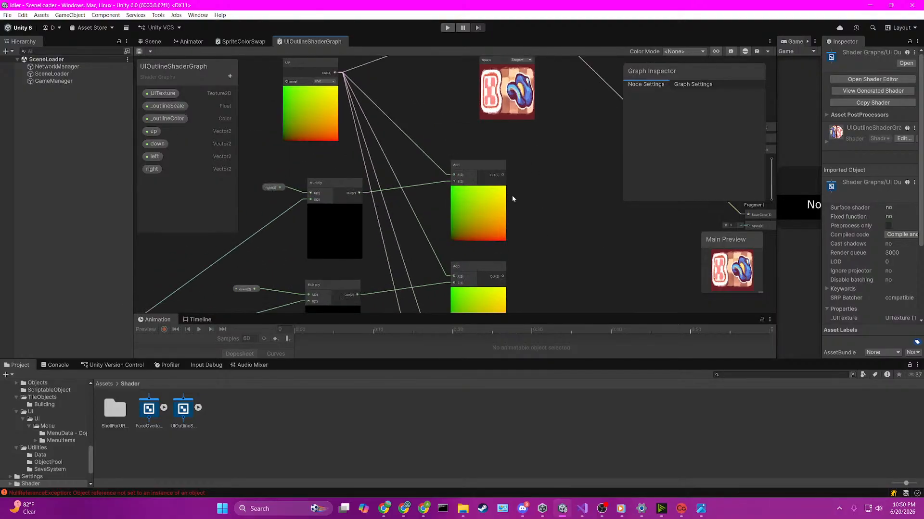
middle_drag(433, 235, 455, 185)
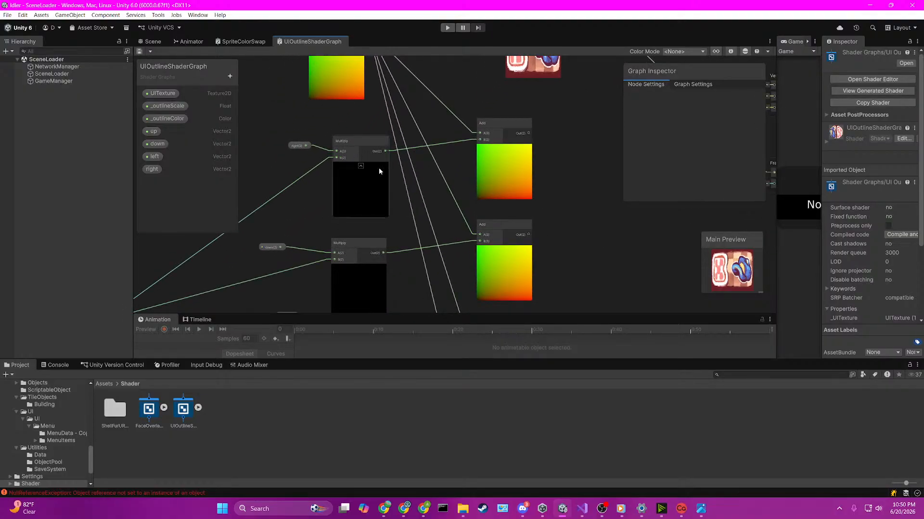
middle_drag(409, 243, 452, 38)
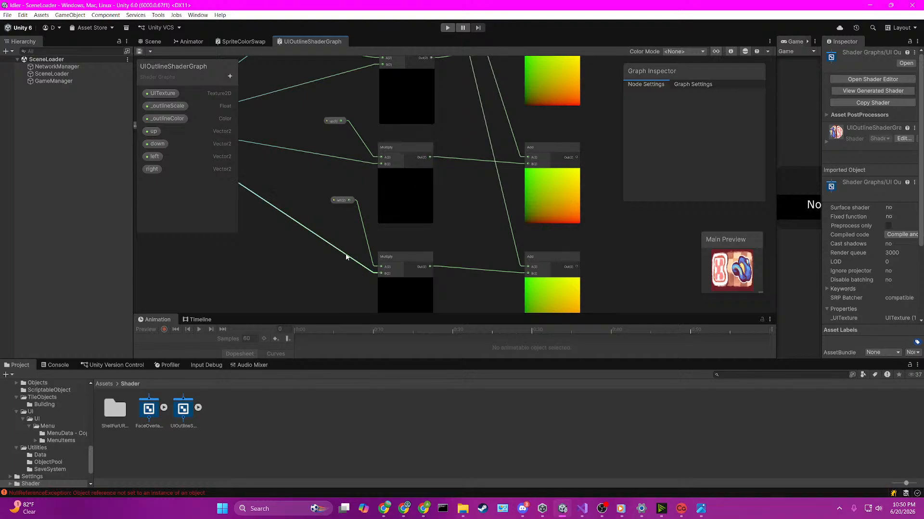
drag(338, 206, 358, 240)
middle_drag(358, 240, 377, 178)
Step: Raise the UV and right Multiply nodes, and place the left Multiply with its property between the right and down Multiply nodes
drag(372, 171, 443, 269)
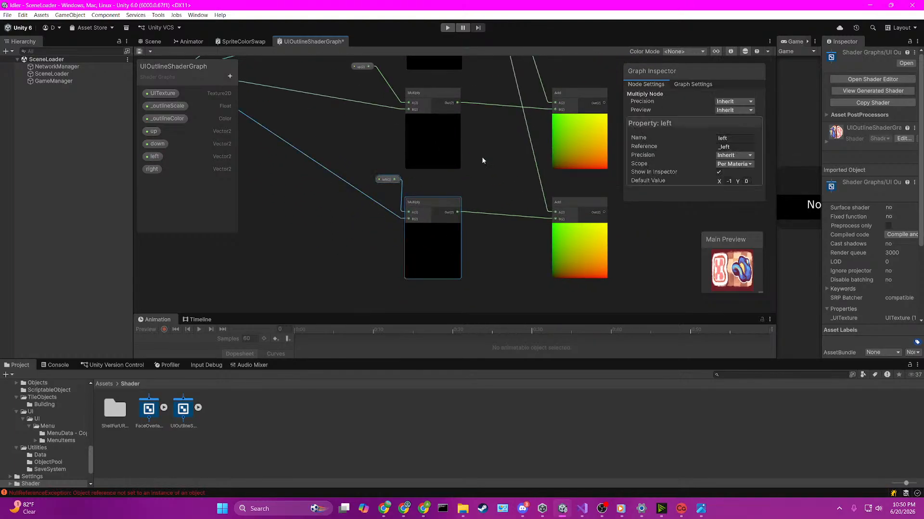
drag(440, 203, 294, 129)
drag(361, 103, 449, 206)
middle_drag(456, 74, 456, 220)
drag(406, 151, 380, 2)
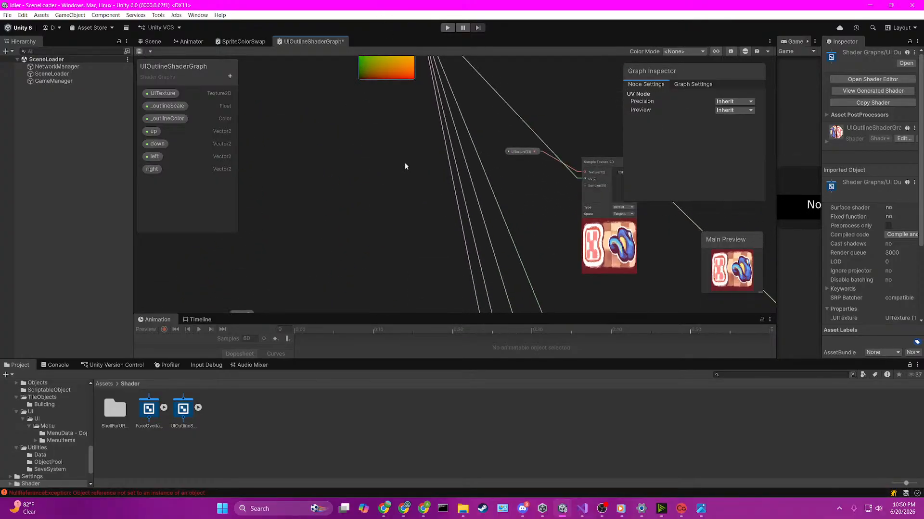
middle_drag(400, 225, 339, 22)
drag(294, 109, 357, 84)
middle_drag(327, 189, 418, 174)
drag(250, 115, 456, 158)
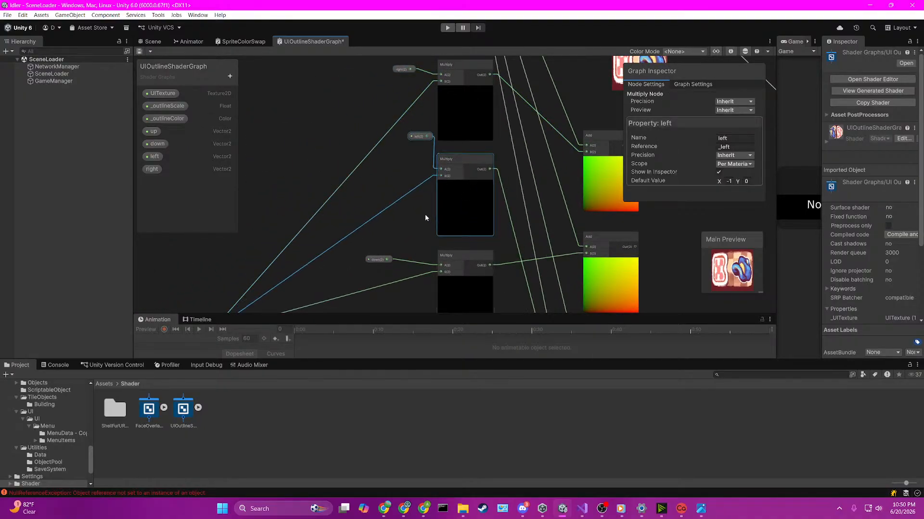
Step: Nudge the down Add node lower and move the Sample Texture 2D node with its UITexture property upward
middle_drag(409, 249, 417, 91)
middle_drag(542, 128, 408, 271)
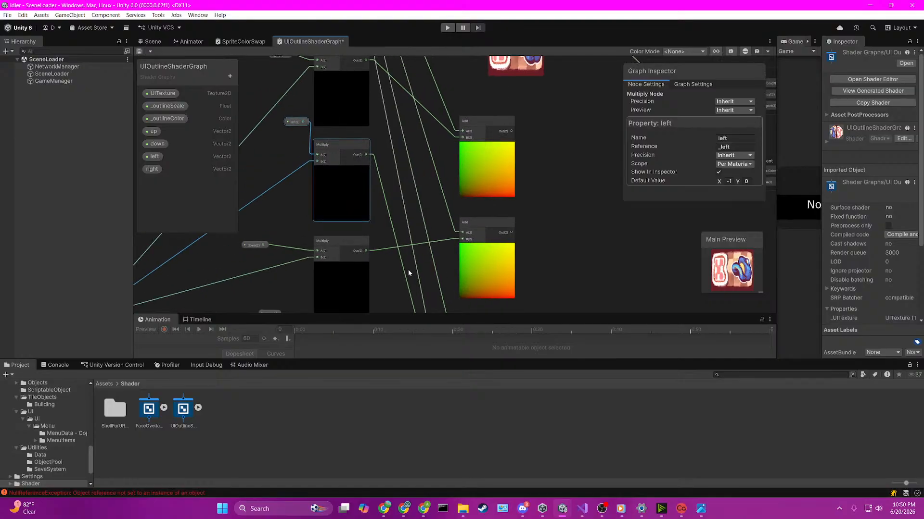
scroll(434, 192, down, 3)
scroll(434, 192, up, 2)
scroll(434, 192, down, 2)
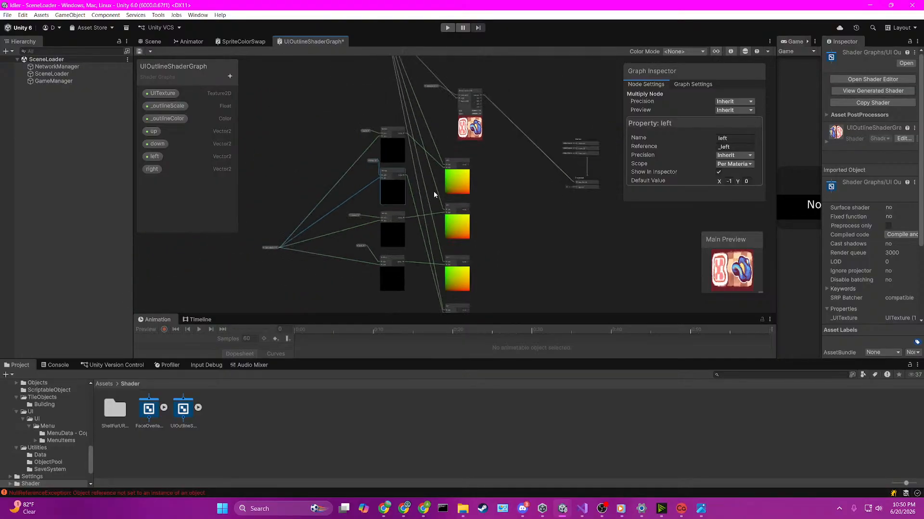
scroll(432, 191, up, 1)
mouse_move(464, 208)
mouse_down()
mouse_move(478, 218)
mouse_move(467, 220)
mouse_up()
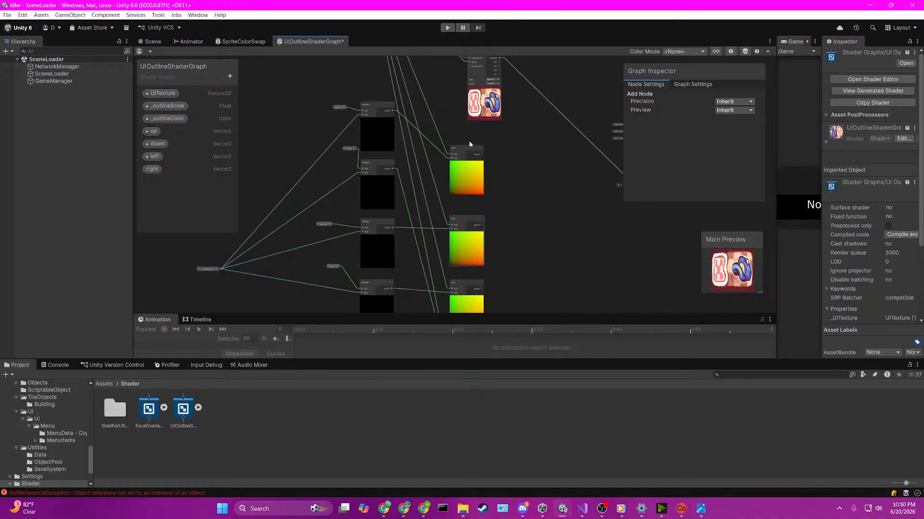
middle_drag(512, 105, 512, 203)
drag(512, 204, 414, 108)
drag(483, 151, 482, 65)
Step: Move the Add node fed by the right Multiply upward to open space beneath it
middle_drag(469, 240, 460, 183)
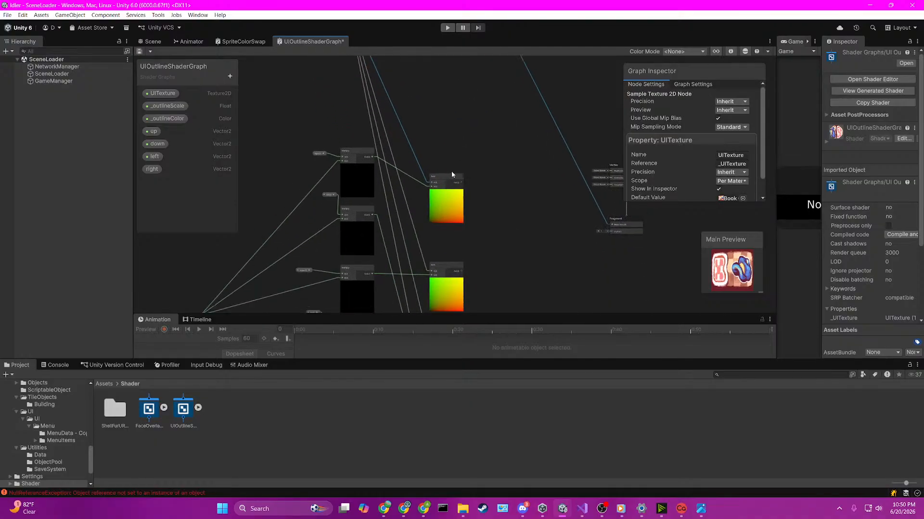
drag(449, 201, 436, 128)
middle_drag(468, 235, 488, 182)
middle_drag(492, 262, 489, 199)
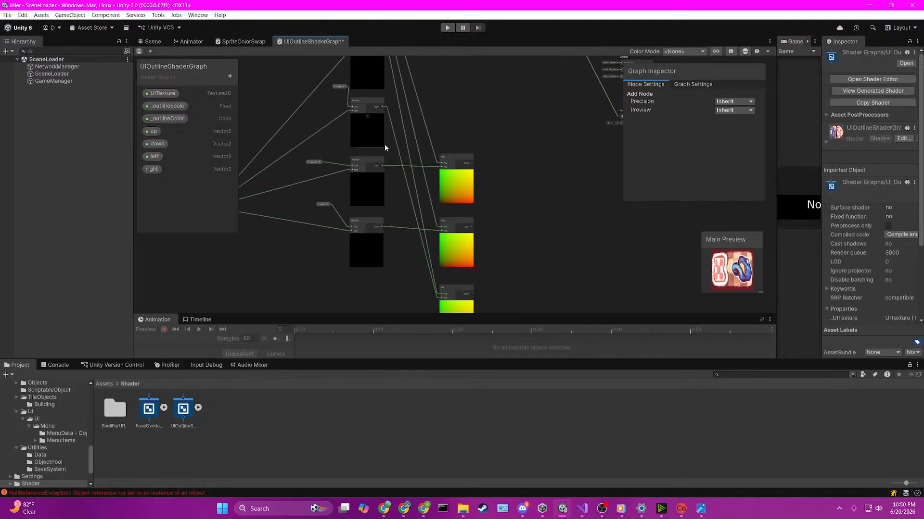
scroll(329, 106, up, 5)
middle_drag(329, 106, 331, 151)
scroll(355, 167, down, 6)
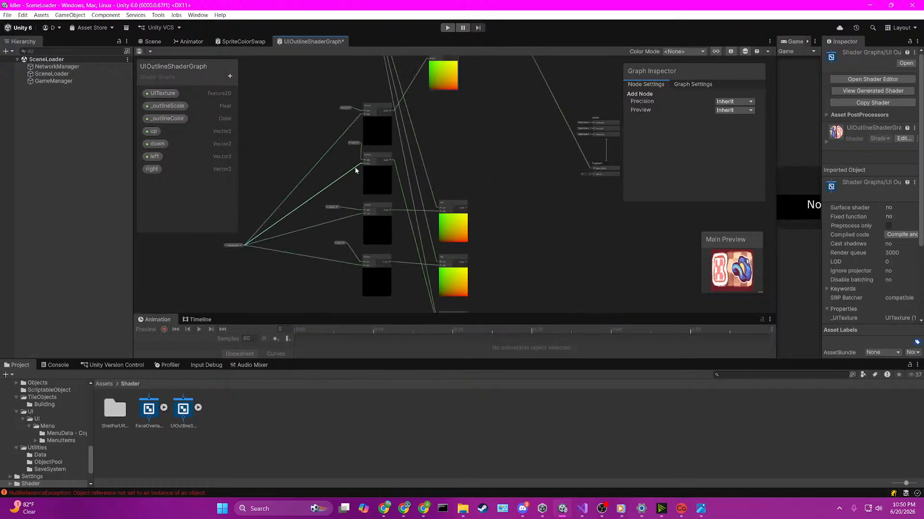
Step: Place the left Add node beneath the right Add node, and align the down and up Add nodes below them in one column
middle_drag(465, 225, 429, 144)
drag(414, 237, 426, 134)
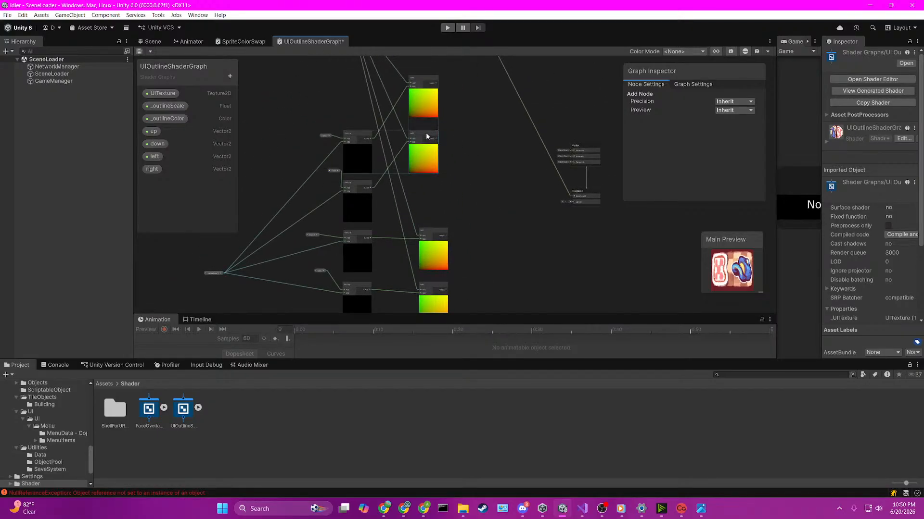
middle_drag(422, 182, 435, 117)
click(442, 157)
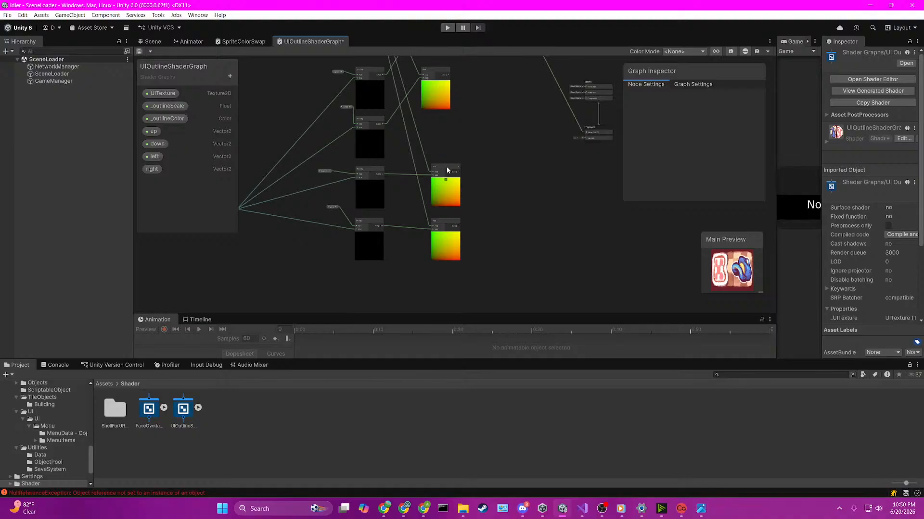
drag(446, 170, 436, 149)
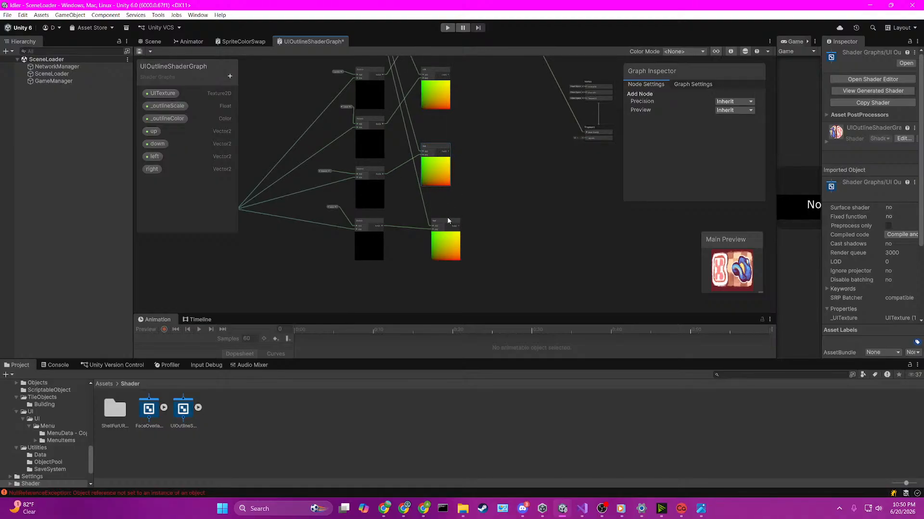
drag(448, 221, 434, 213)
click(489, 153)
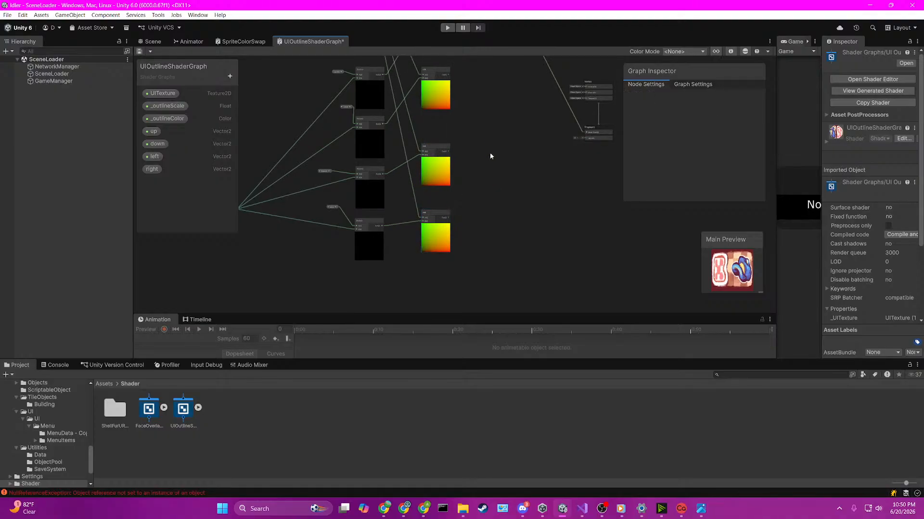
Step: Create a Maximum node from the output of the right Add node
middle_drag(465, 110, 484, 200)
scroll(484, 200, up, 2)
middle_drag(491, 145, 454, 215)
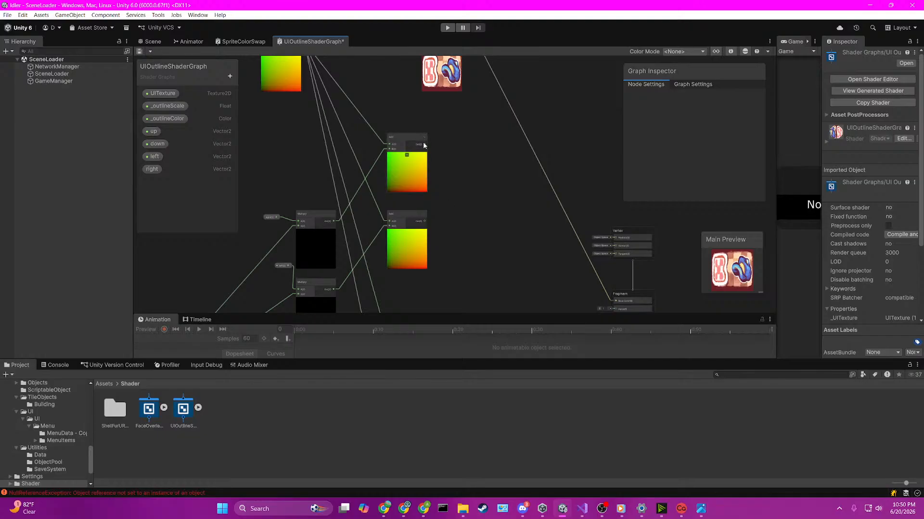
key(space)
text(max)
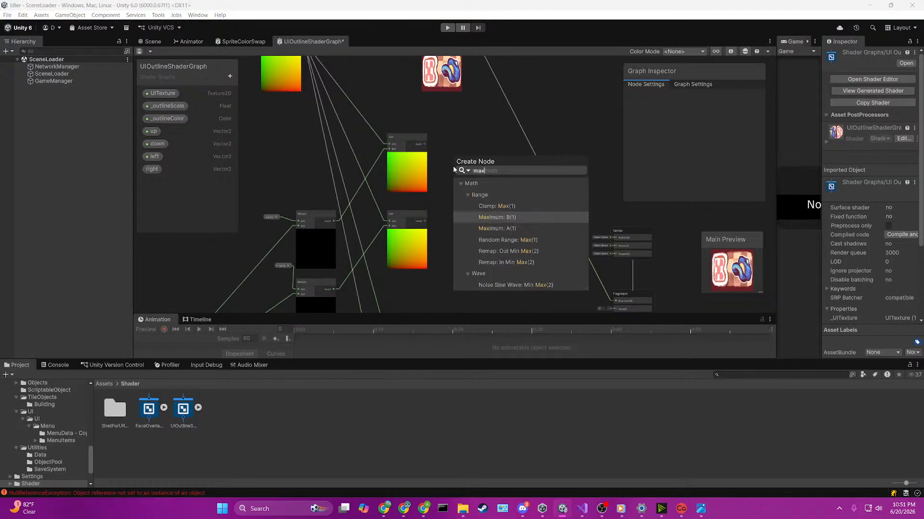
key(Return)
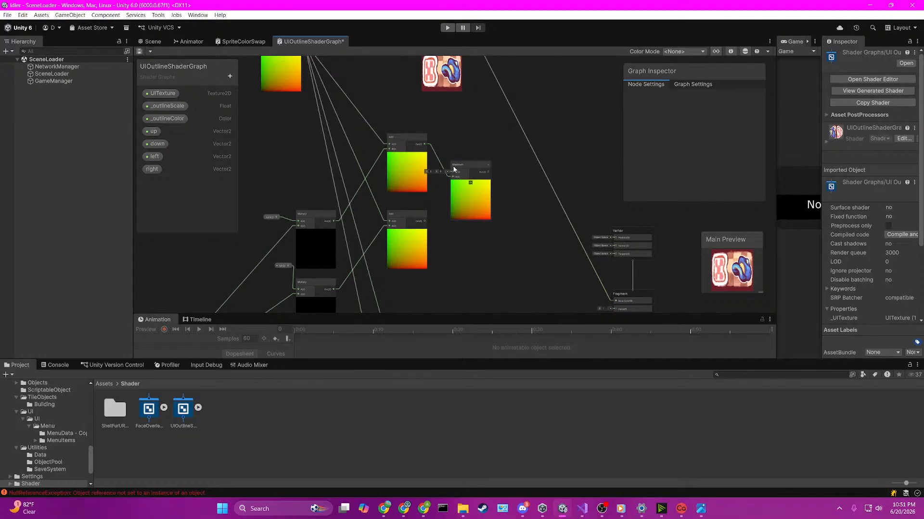
Step: Connect the right Add output to the Maximum node's A input and the left Add output to its B input
scroll(453, 170, up, 3)
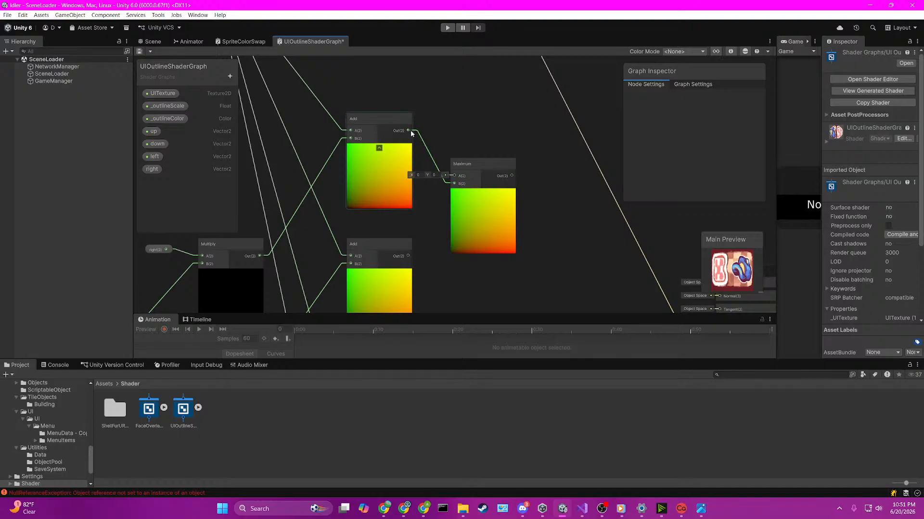
drag(408, 131, 454, 183)
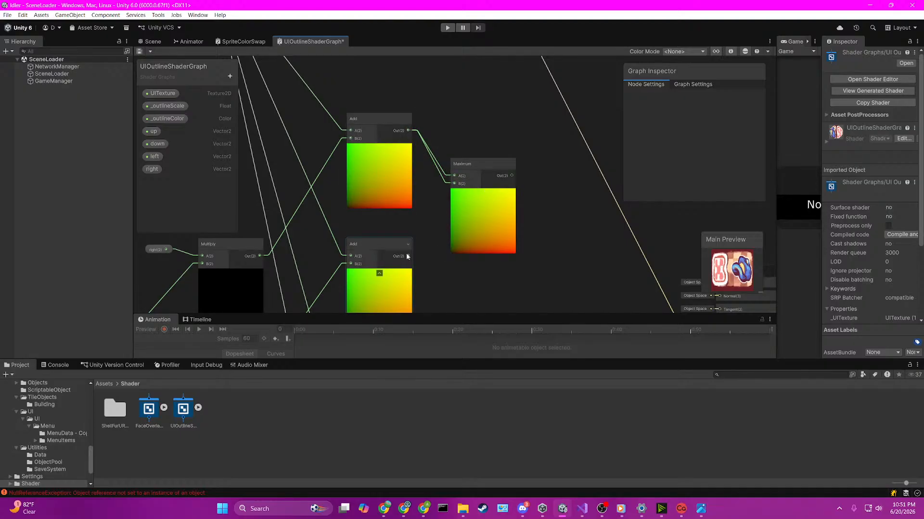
drag(407, 257, 454, 183)
middle_drag(433, 263, 436, 241)
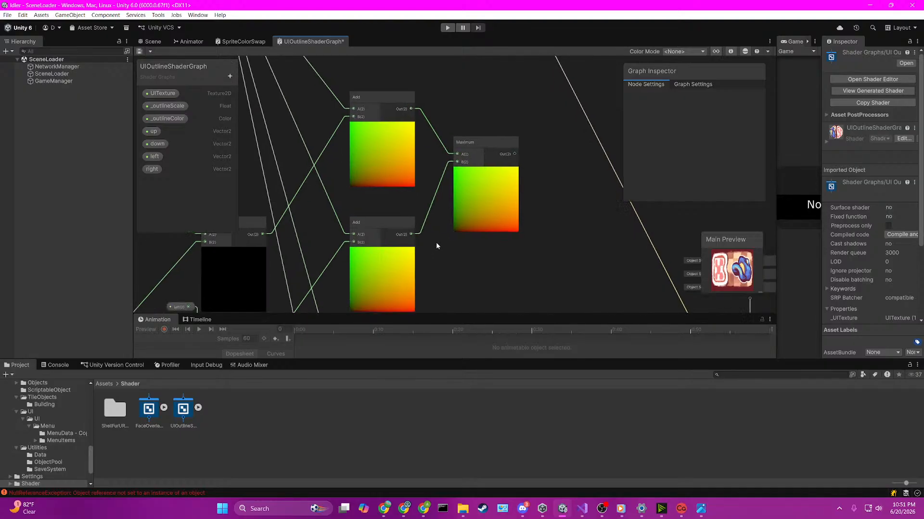
Step: Create a second Maximum node with the down Add node's output feeding its A input
scroll(441, 203, down, 4)
scroll(440, 195, up, 3)
drag(415, 219, 483, 198)
text(max)
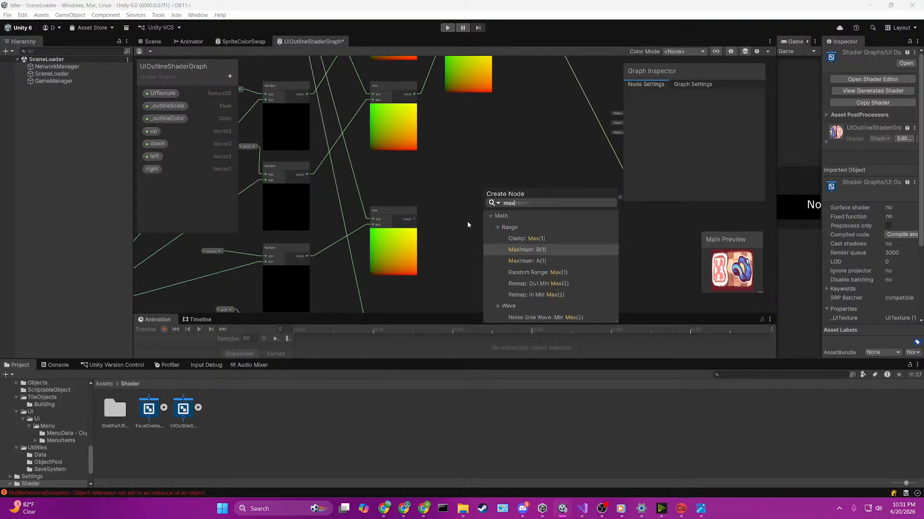
key(Up)
key(Down)
key(Down)
key(Return)
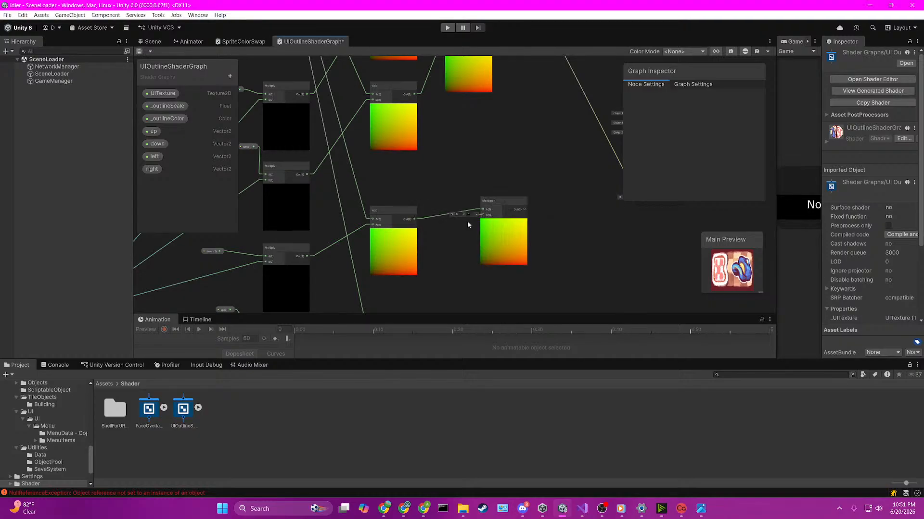
Step: Connect the up Add output to the second Maximum's B input and move that Maximum between the two Add nodes
middle_drag(447, 253, 452, 187)
drag(420, 260, 466, 192)
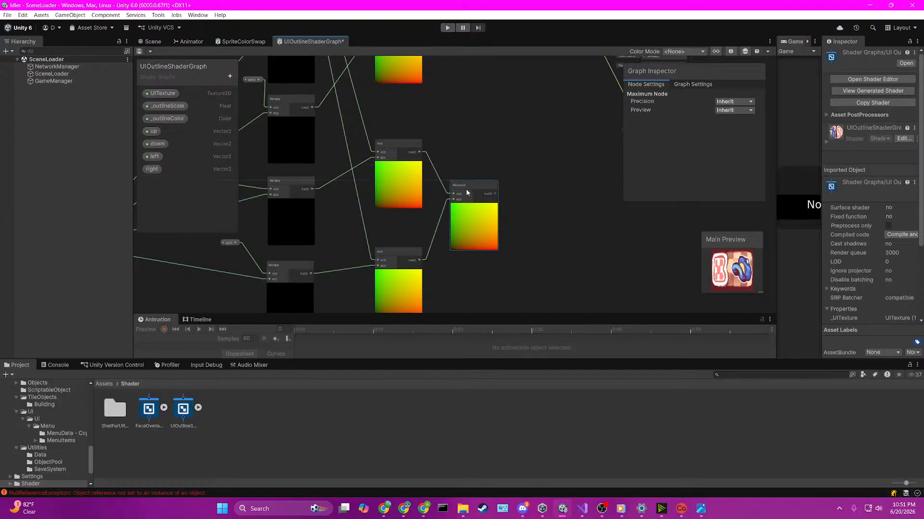
click(505, 117)
middle_drag(505, 116, 498, 201)
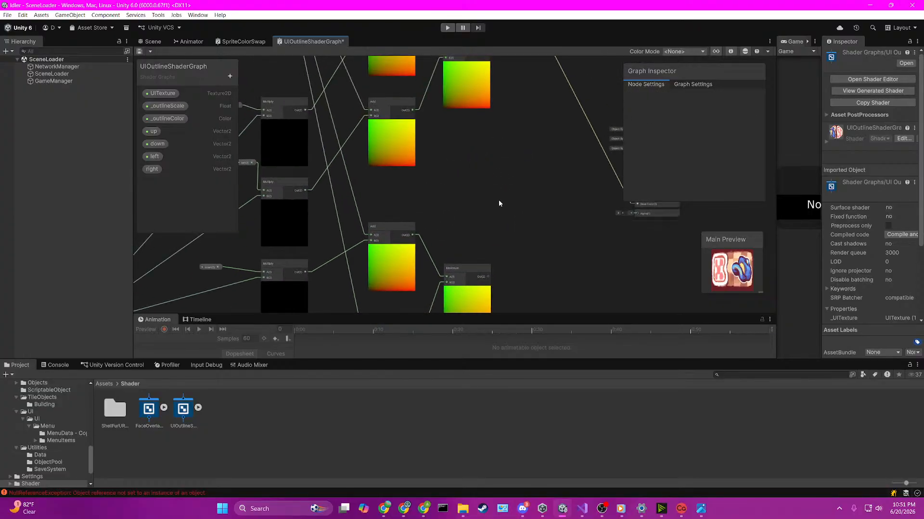
scroll(498, 200, down, 3)
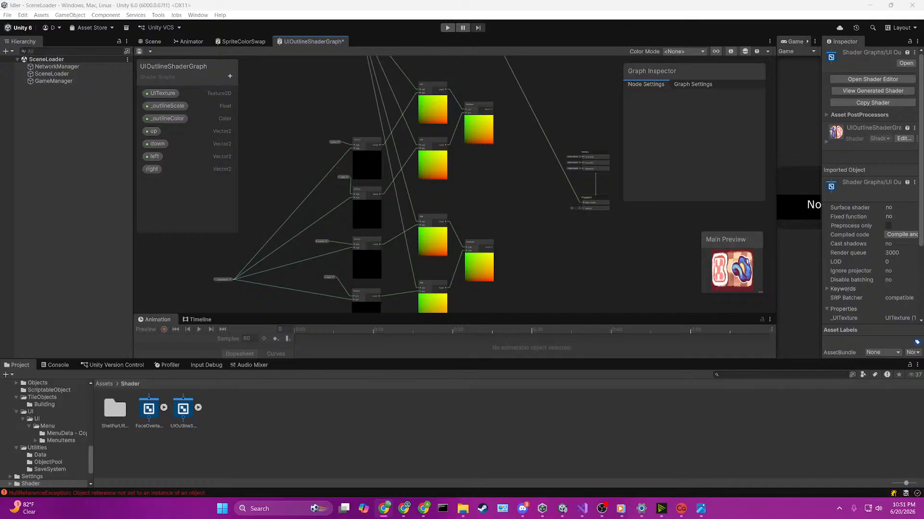
Step: Move the Vertex and Fragment blocks farther from the Maximum nodes to make room for more nodes
scroll(530, 198, up, 2)
middle_drag(545, 178, 429, 179)
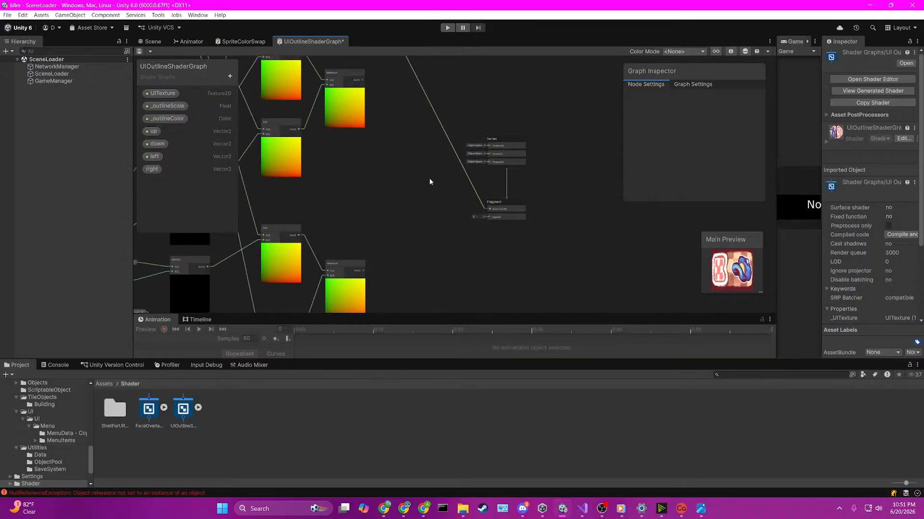
drag(422, 128, 524, 201)
drag(495, 143, 525, 142)
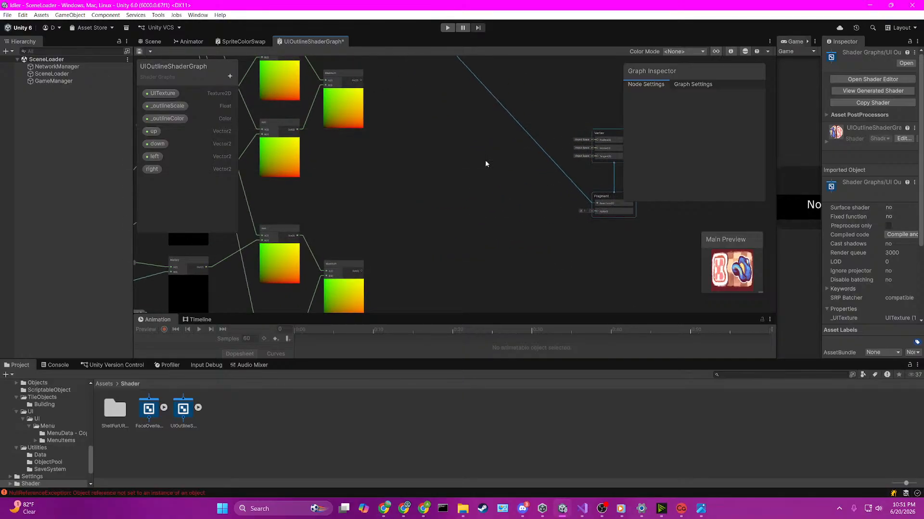
Step: Create a third Maximum node with the upper Maximum's output feeding its A input, and move it clear of that node
scroll(385, 104, up, 3)
drag(358, 109, 412, 189)
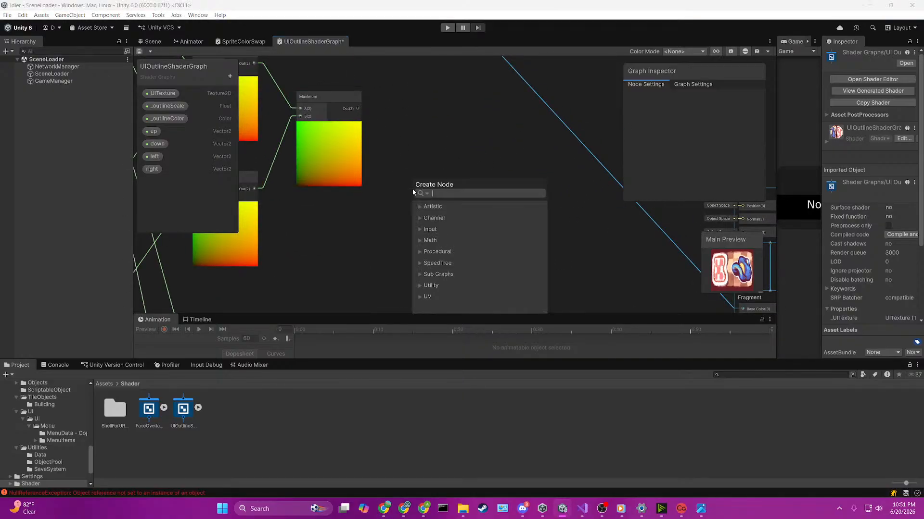
text(max)
key(Down)
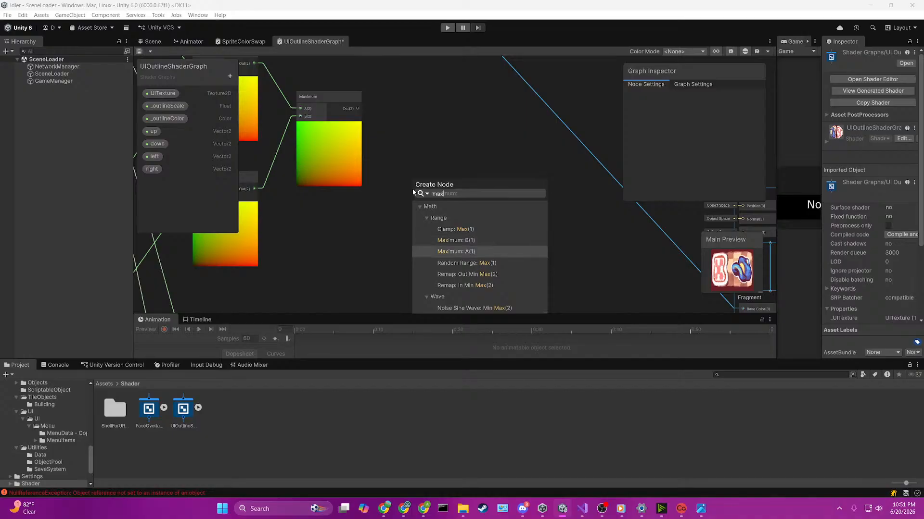
key(Return)
middle_drag(481, 221, 524, 128)
Step: Connect the lower Maximum's output to the third Maximum's B input
scroll(396, 258, down, 1)
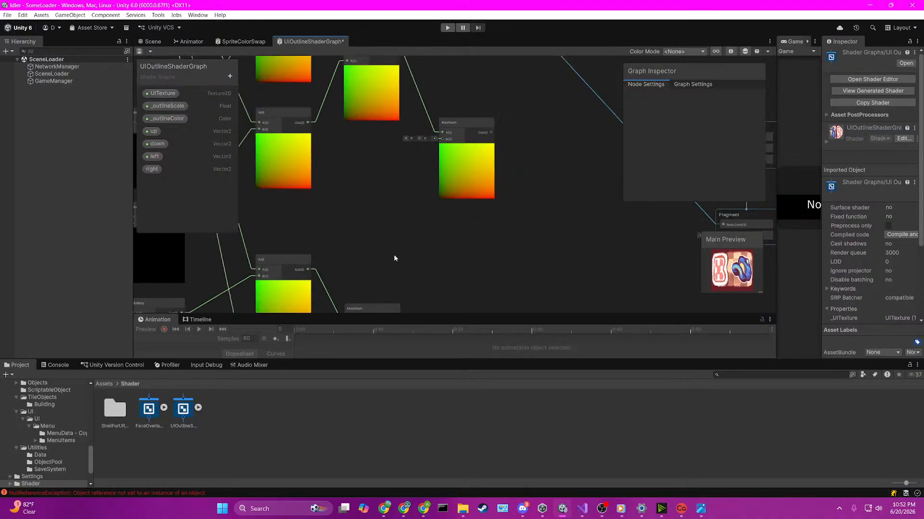
middle_drag(398, 262, 380, 200)
drag(376, 259, 435, 166)
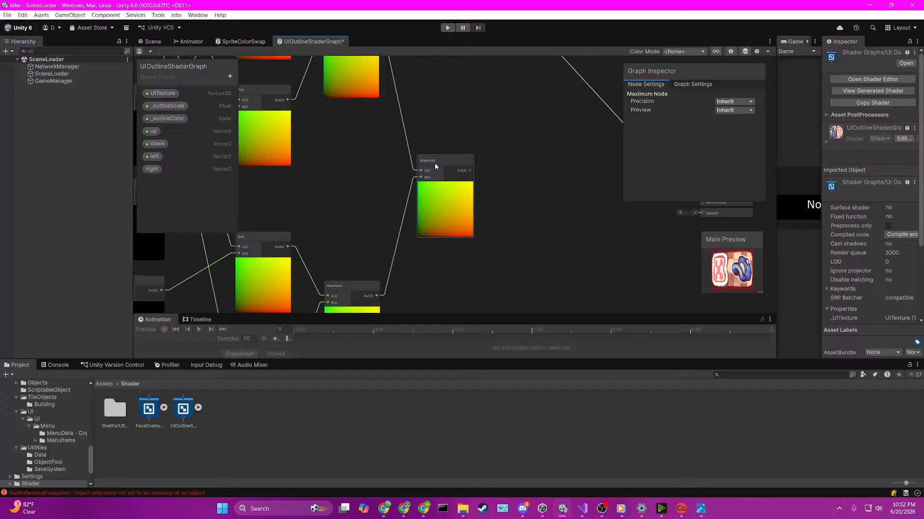
click(506, 169)
key(space)
text(max)
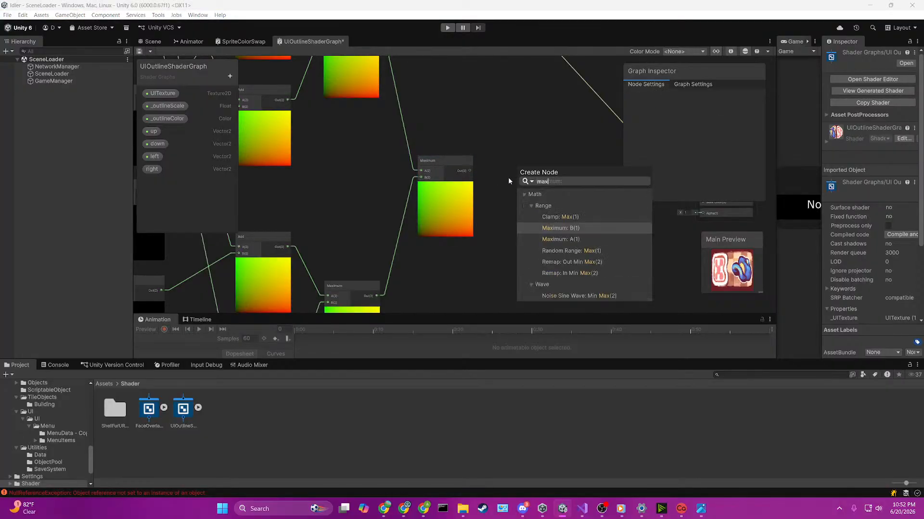
key(Down)
key(Down)
key(Down)
key(Down)
key(Down)
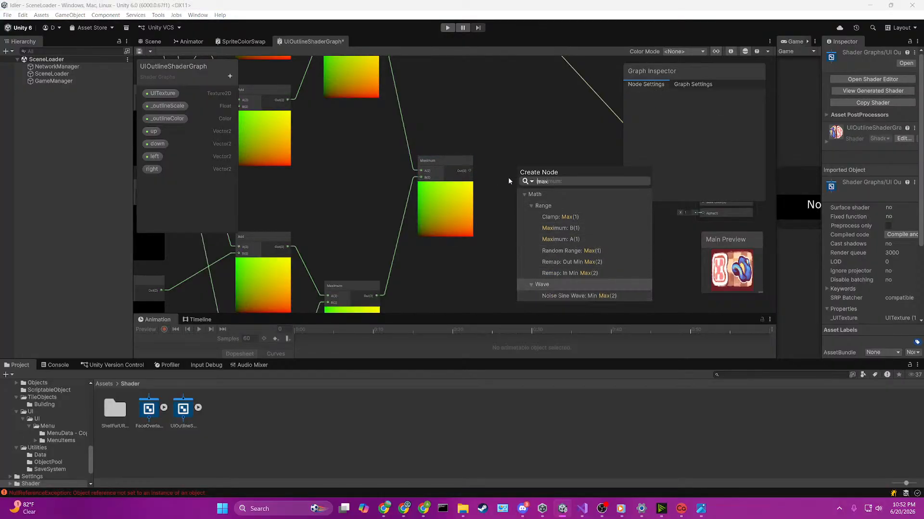
click(518, 163)
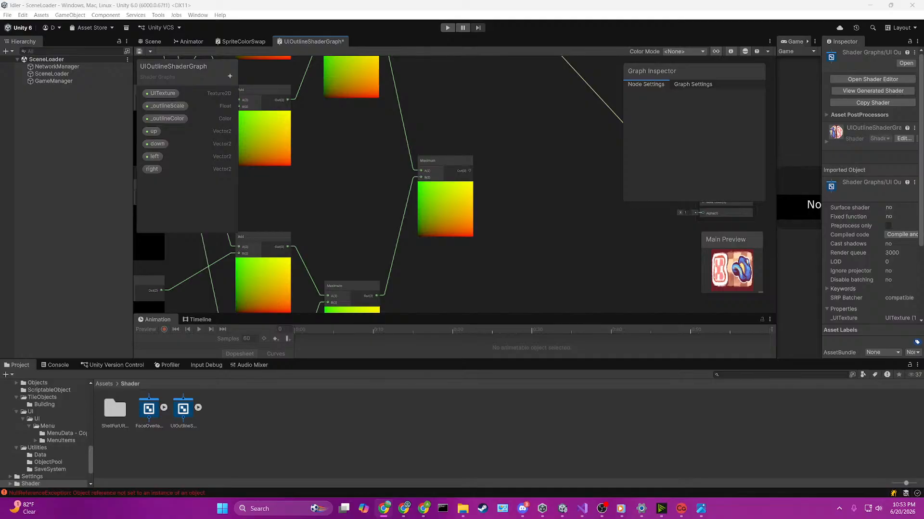
Step: Remove the connection between the Sample Texture 2D's RGBA output and the Fragment block's Base Color
click(513, 281)
scroll(513, 281, down, 5)
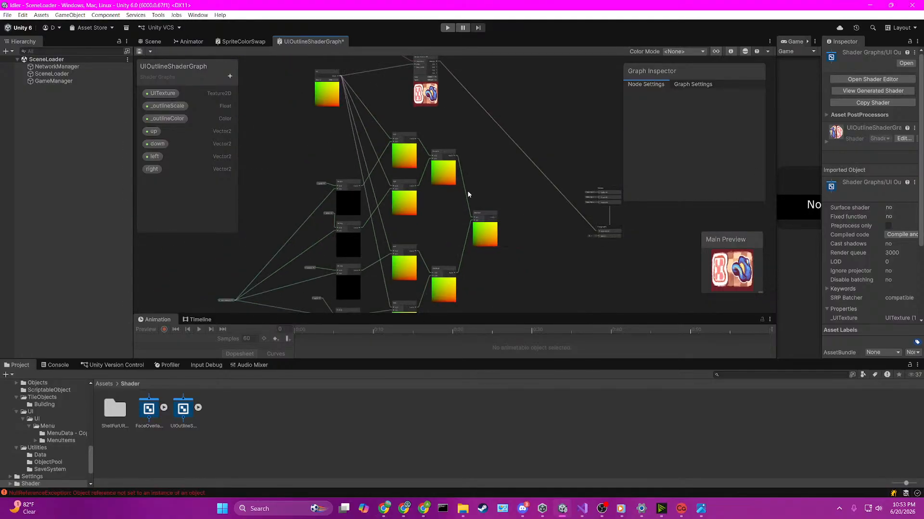
scroll(442, 192, up, 4)
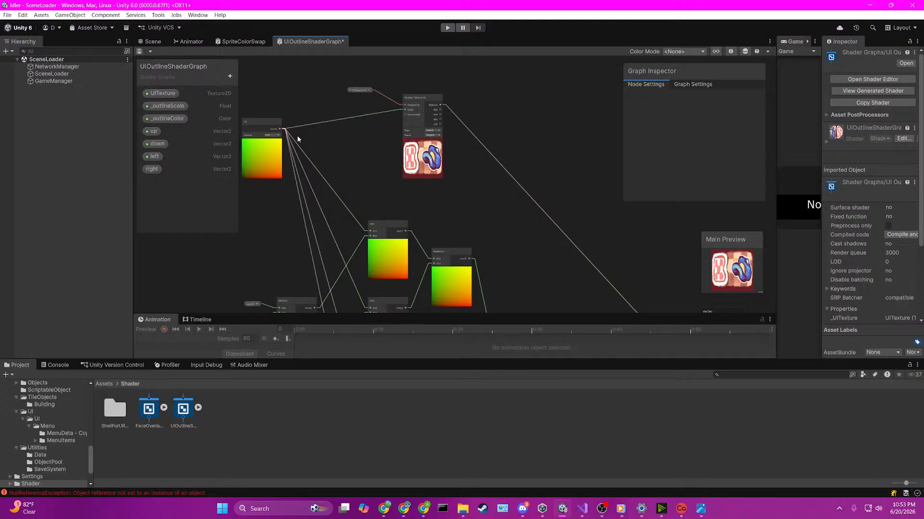
scroll(422, 122, up, 3)
middle_drag(521, 188, 436, 160)
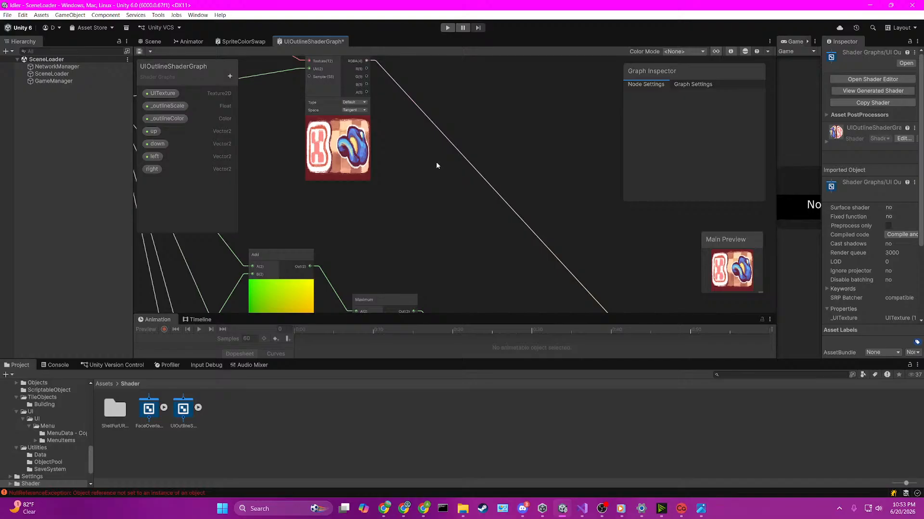
scroll(437, 168, down, 1)
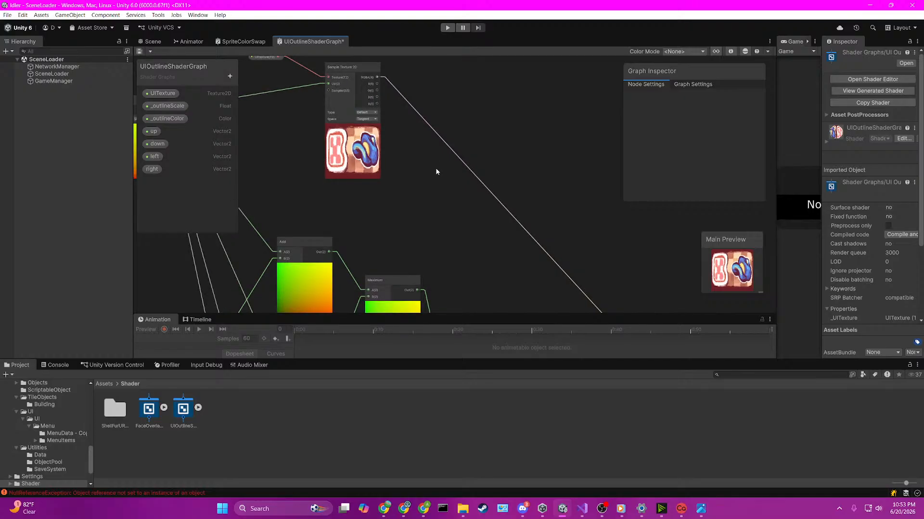
scroll(399, 156, up, 2)
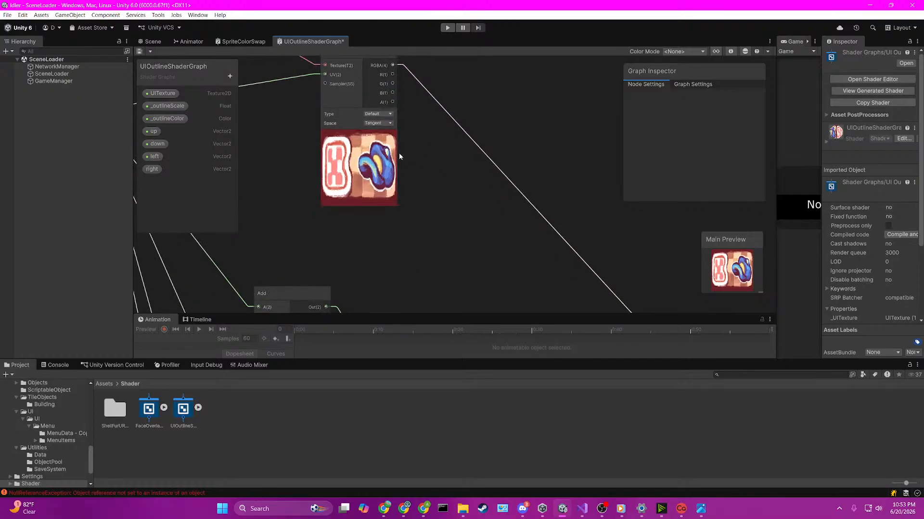
click(421, 86)
key(Delete)
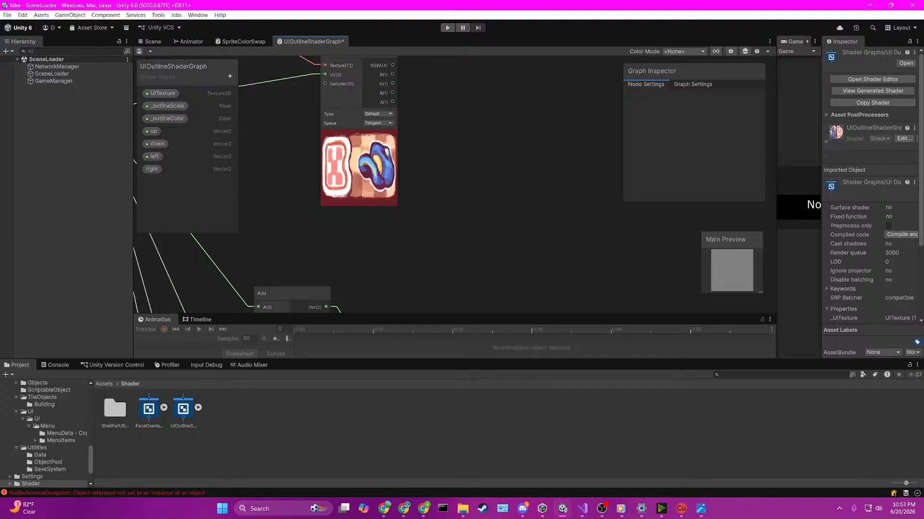
Step: Create a Subtract node with the third Maximum's output feeding its A input, and place it above that Maximum's level
scroll(433, 264, down, 2)
middle_drag(432, 264, 442, 151)
middle_drag(514, 228, 480, 119)
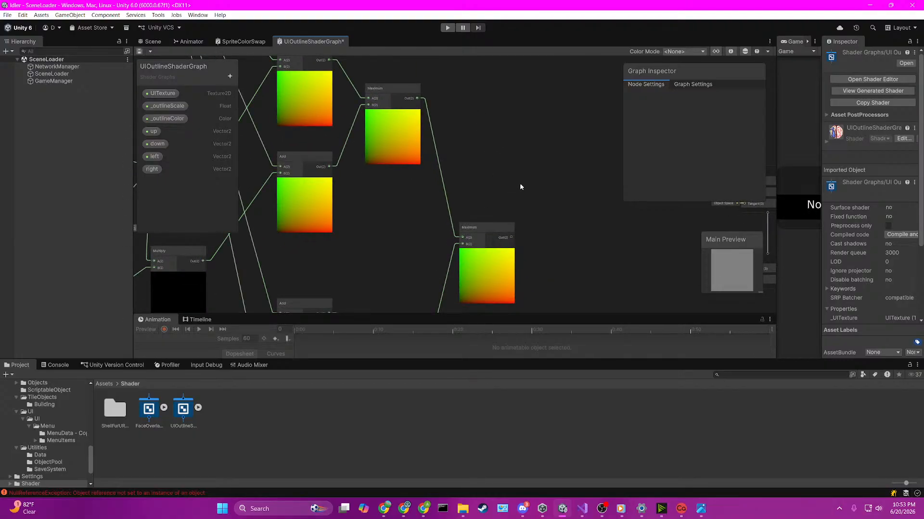
middle_drag(520, 186, 426, 155)
key(space)
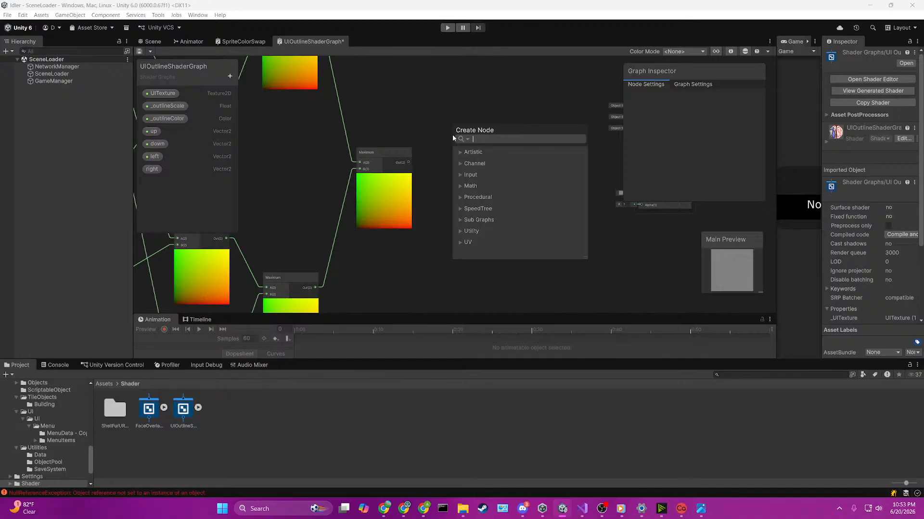
text(subtra)
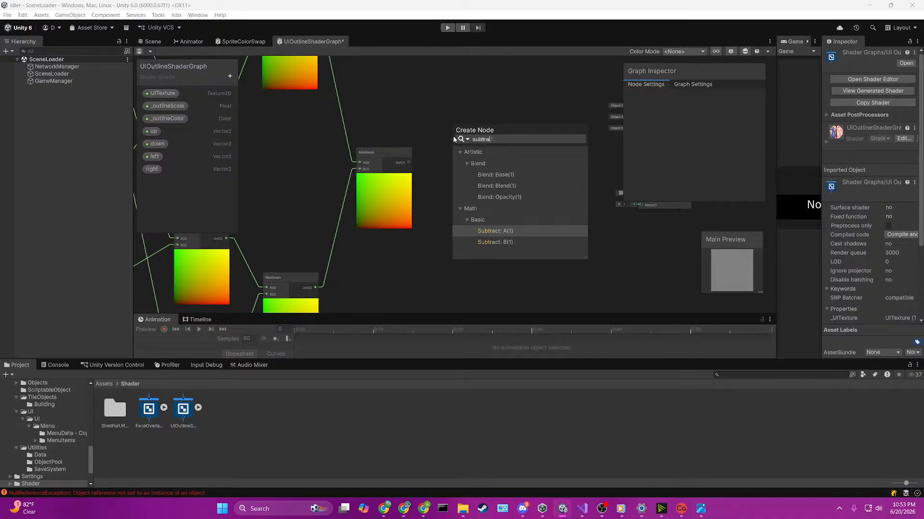
key(Return)
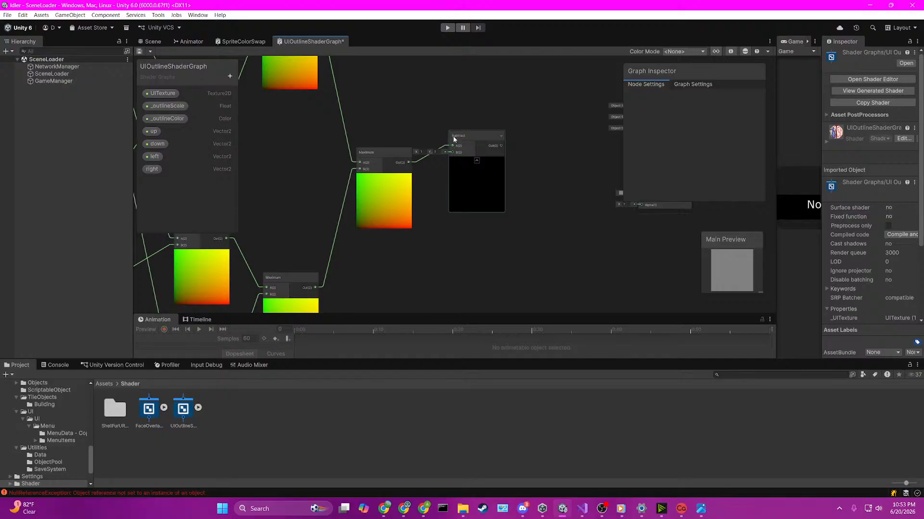
drag(454, 139, 457, 95)
Step: Connect the Sample Texture 2D's A (alpha) output to the Subtract node's B input
middle_drag(428, 85, 427, 168)
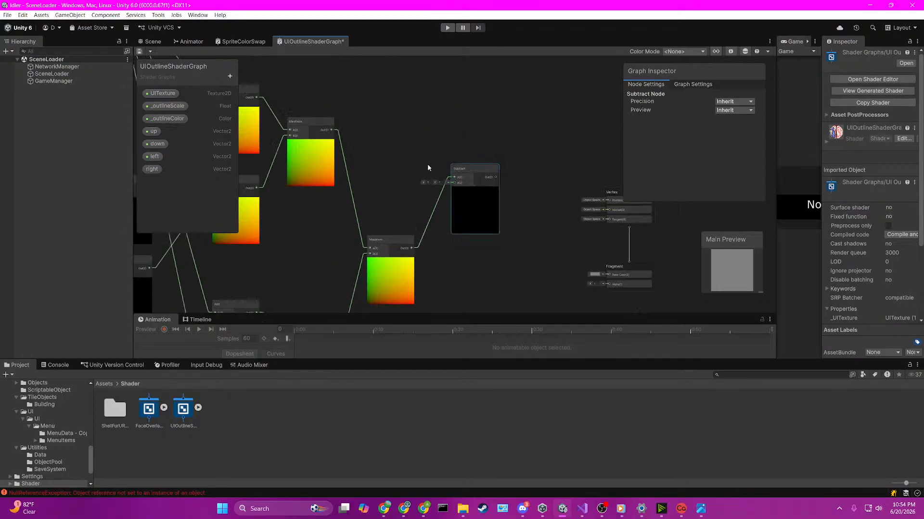
scroll(428, 167, down, 4)
click(412, 203)
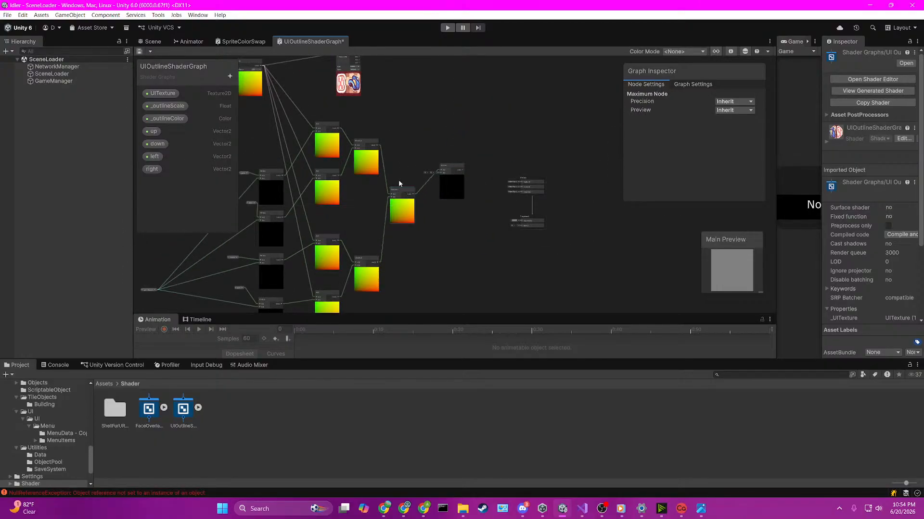
scroll(375, 125, up, 4)
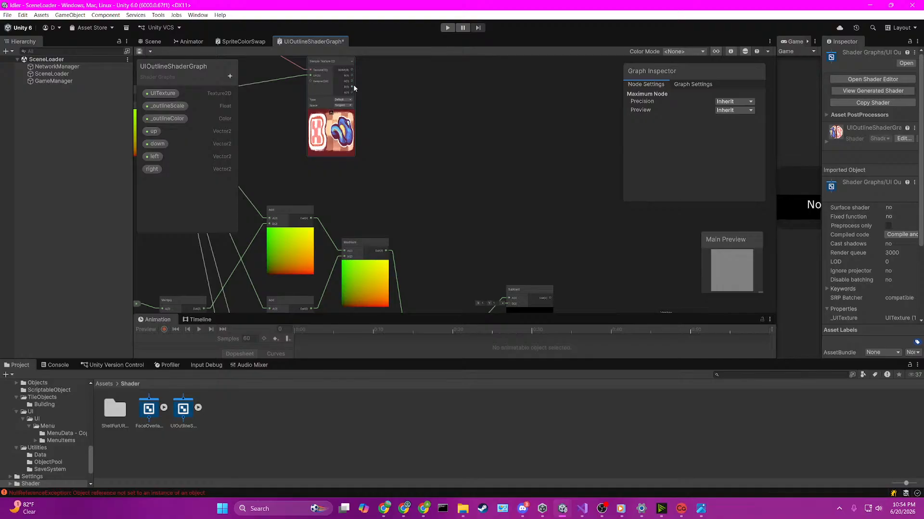
drag(351, 92, 503, 200)
middle_drag(593, 261, 519, 226)
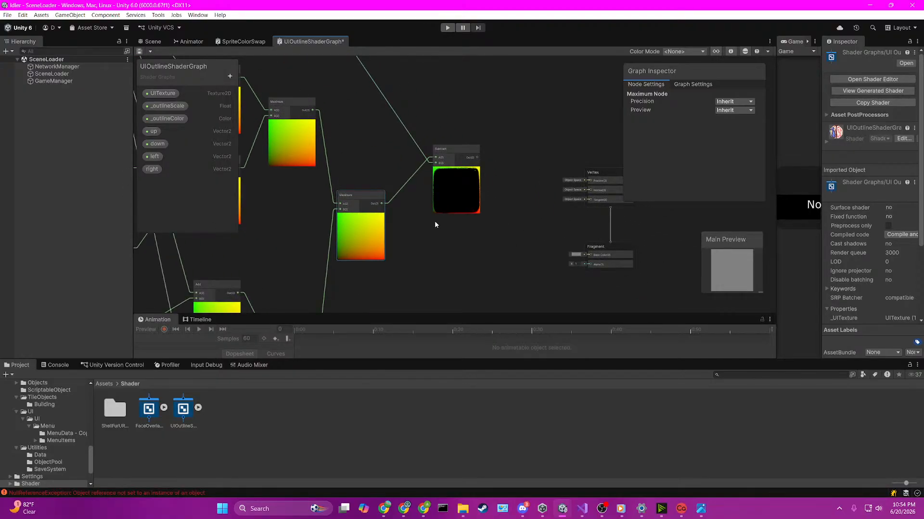
Step: Connect the Subtract node's output to the Fragment block's Base Color
scroll(395, 177, up, 3)
scroll(456, 212, down, 2)
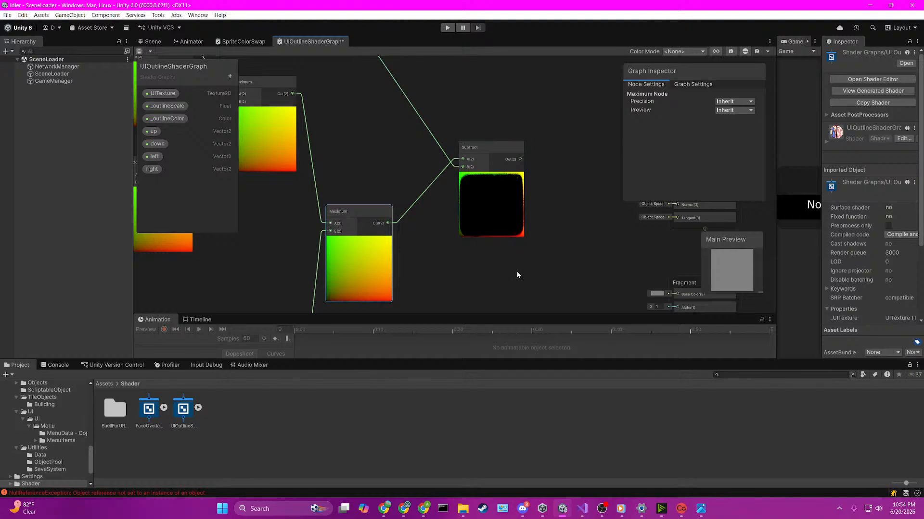
middle_drag(517, 272, 437, 241)
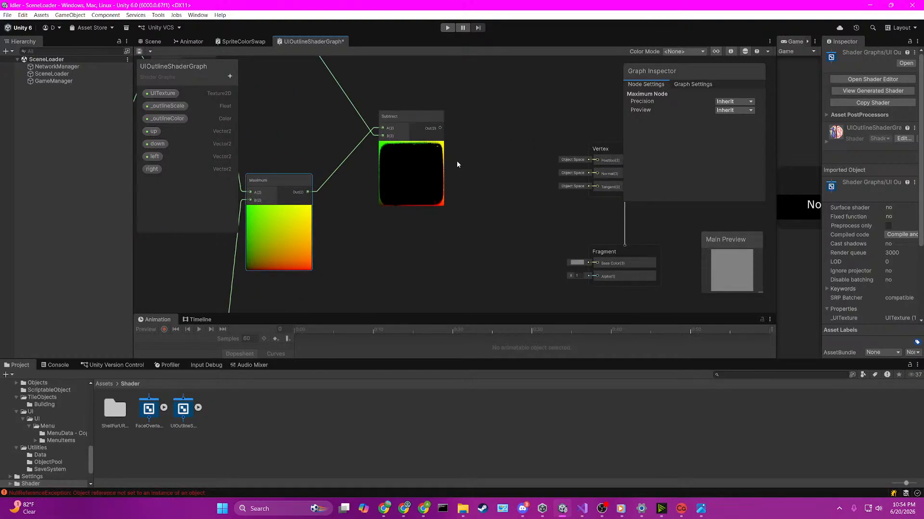
click(435, 163)
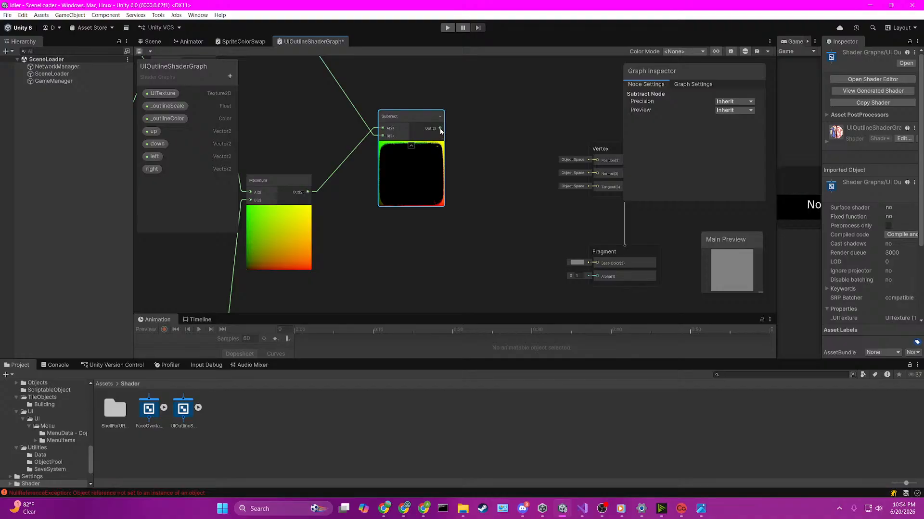
drag(440, 129, 596, 263)
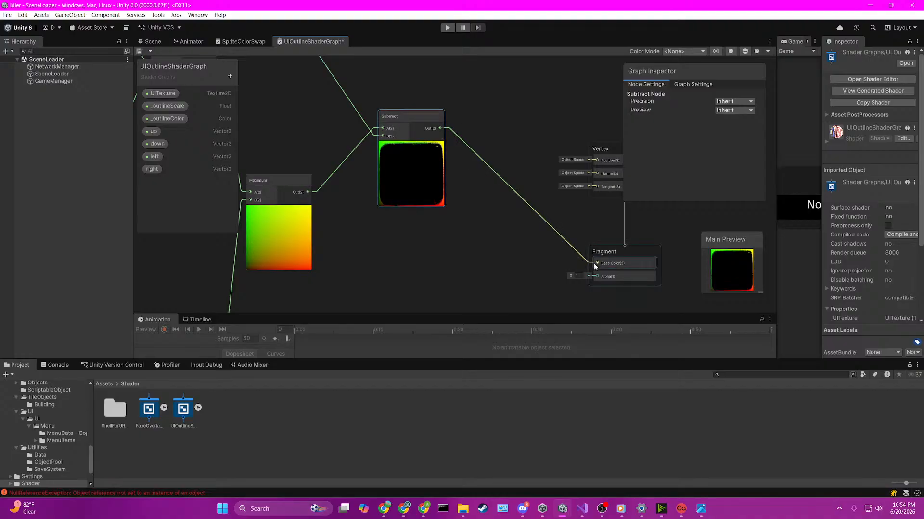
Step: Connect the Subtract node's output to the Fragment block's Alpha input
scroll(478, 175, down, 3)
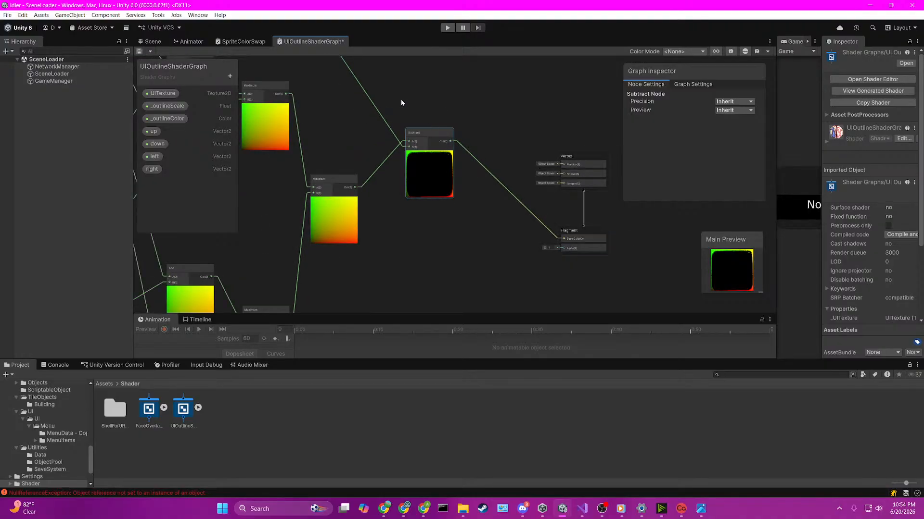
scroll(548, 216, up, 3)
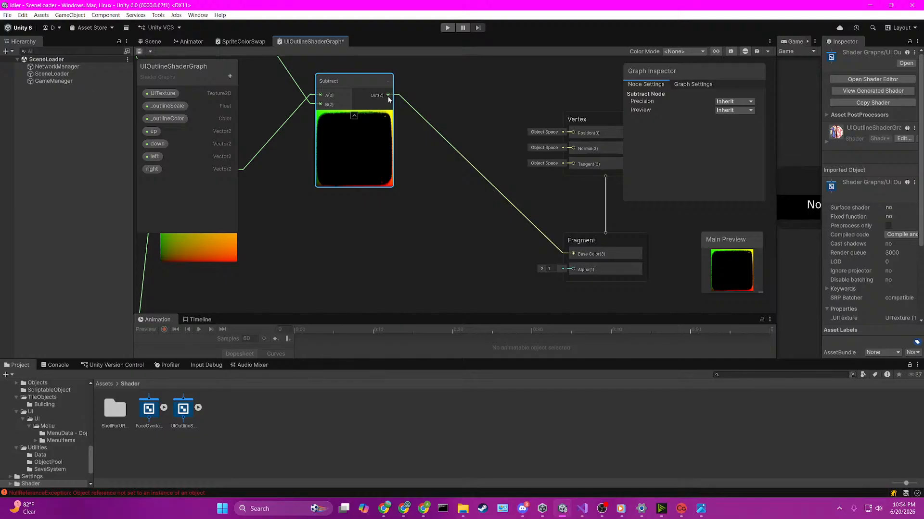
drag(388, 96, 573, 250)
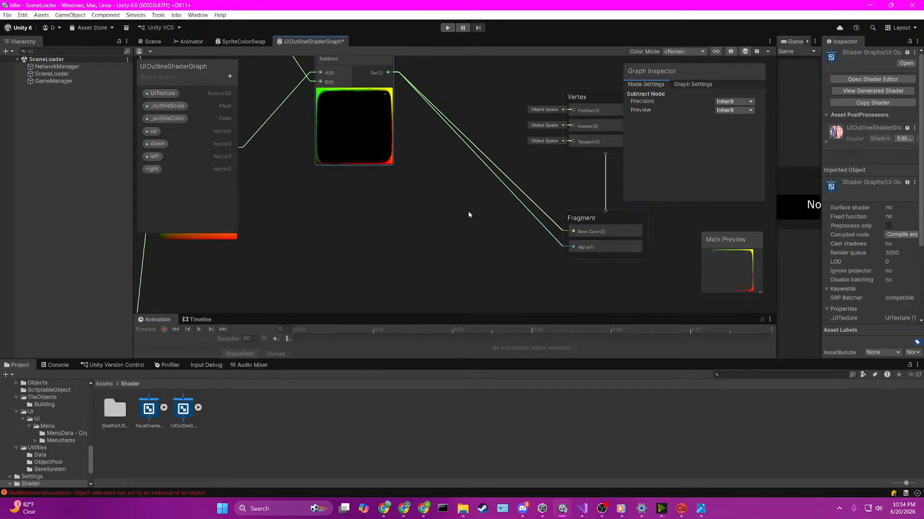
Step: Try feeding the Sample Texture 2D's RGBA output into the Fragment's Base Color, and delete that connection
middle_drag(448, 189, 479, 233)
scroll(416, 148, down, 3)
middle_drag(368, 103, 452, 240)
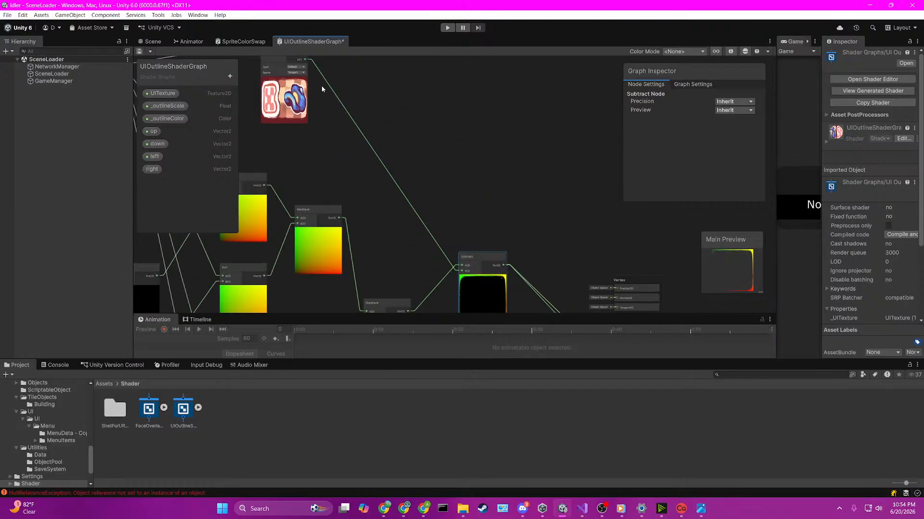
middle_drag(331, 97, 345, 163)
drag(318, 103, 528, 211)
scroll(561, 223, up, 5)
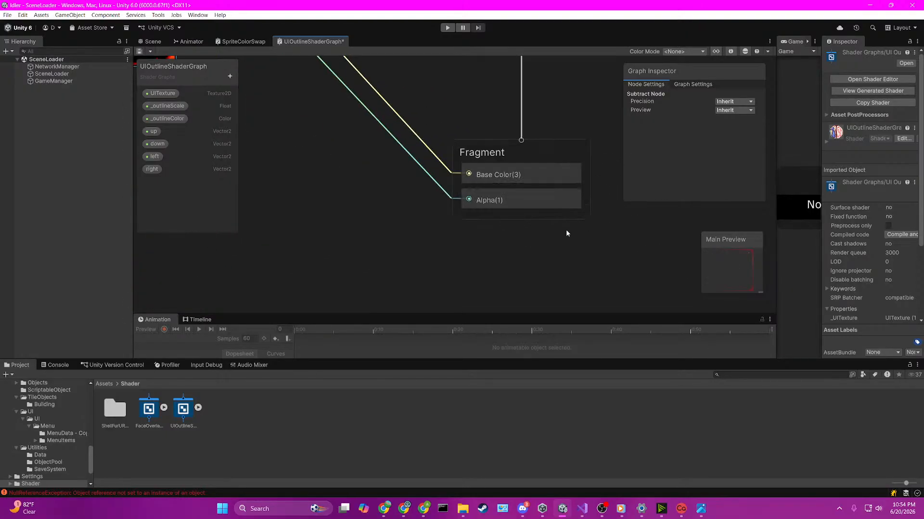
click(434, 156)
key(Delete)
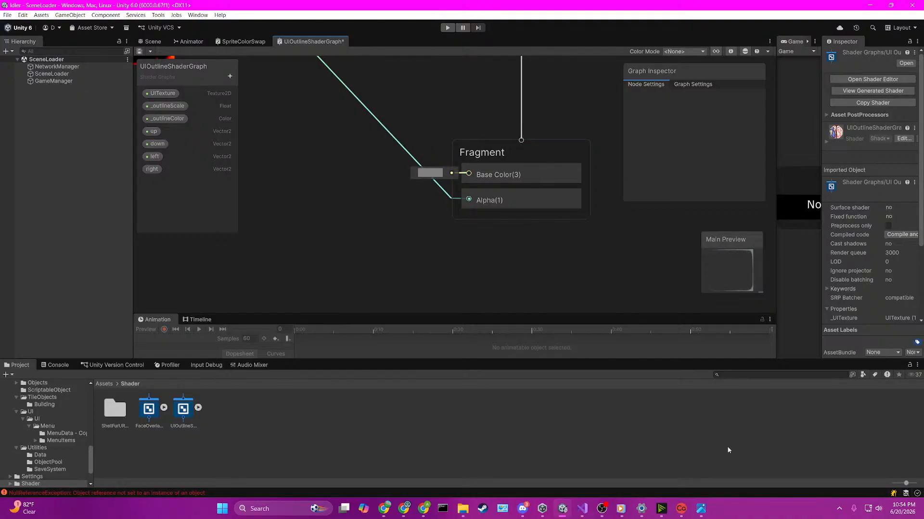
Step: Create an Add node with the Sample Texture 2D's RGBA output as its A input and the Subtract output as its B input
scroll(392, 271, down, 6)
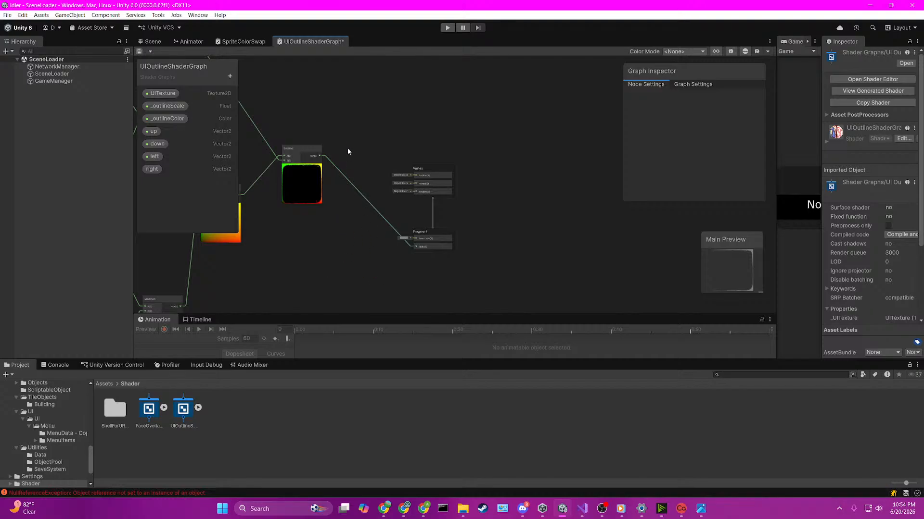
middle_drag(349, 135, 440, 206)
scroll(326, 150, up, 1)
middle_drag(326, 141, 418, 242)
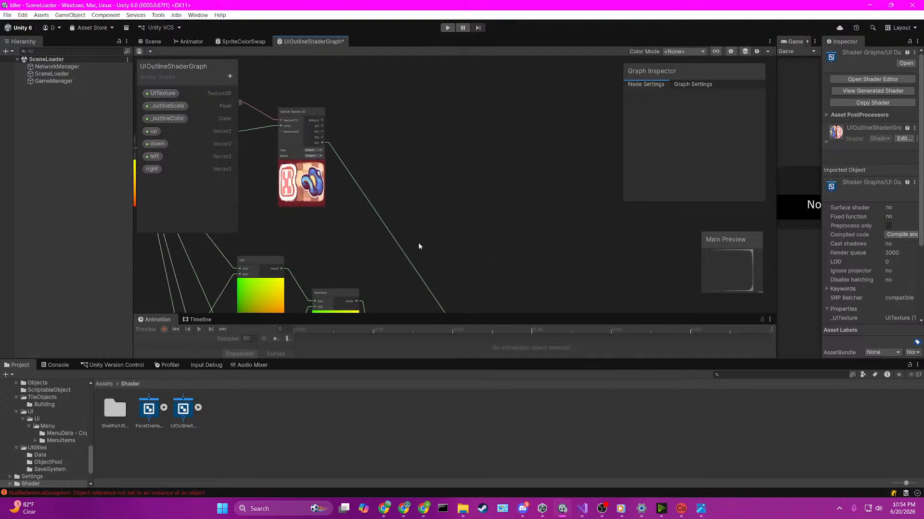
drag(321, 120, 541, 182)
text(add)
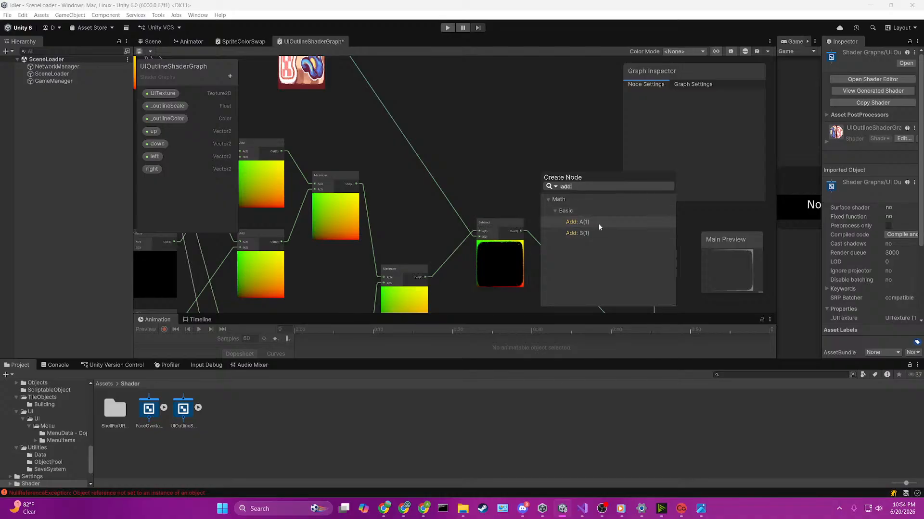
click(599, 224)
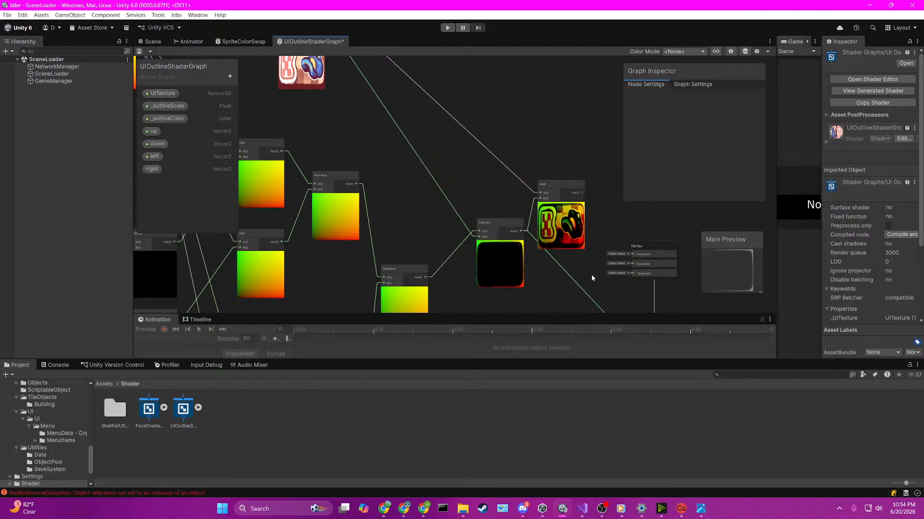
Step: Delete the connection from Subtract to the Fragment's Alpha and connect the Add node's output to the Fragment's Base Color
middle_drag(591, 278, 497, 226)
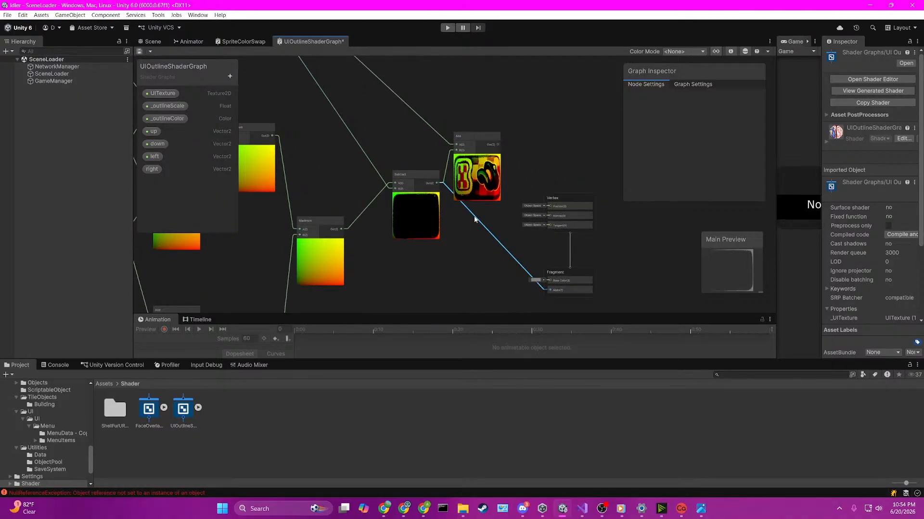
key(Delete)
drag(497, 145, 538, 256)
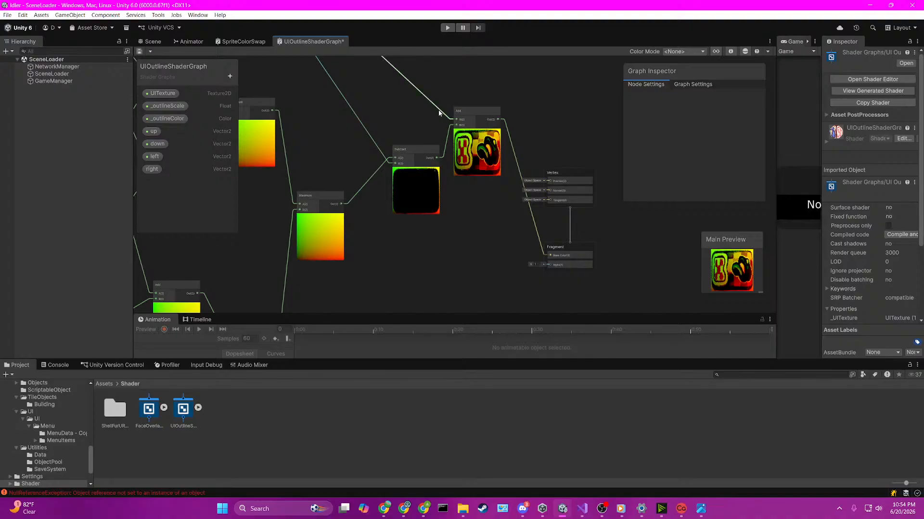
Step: Try feeding the Sample Texture 2D's RGBA output into the Fragment's Base Color in place of the Add output
scroll(438, 109, down, 3)
middle_drag(433, 111, 455, 157)
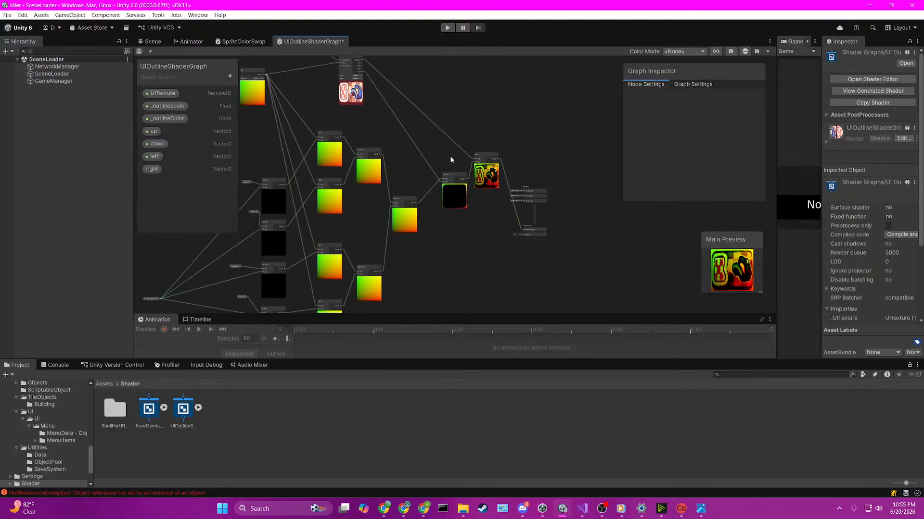
scroll(380, 139, up, 3)
drag(370, 116, 634, 264)
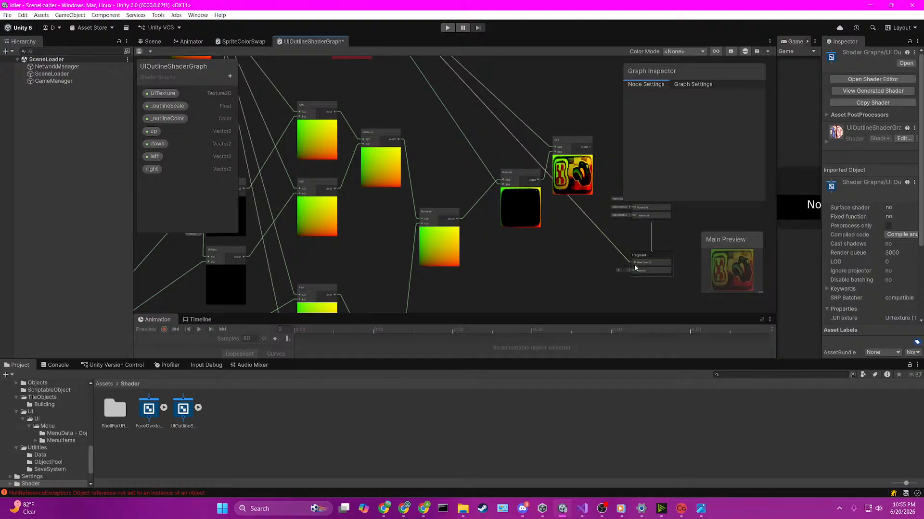
scroll(495, 274, up, 2)
scroll(479, 197, up, 3)
scroll(479, 198, up, 1)
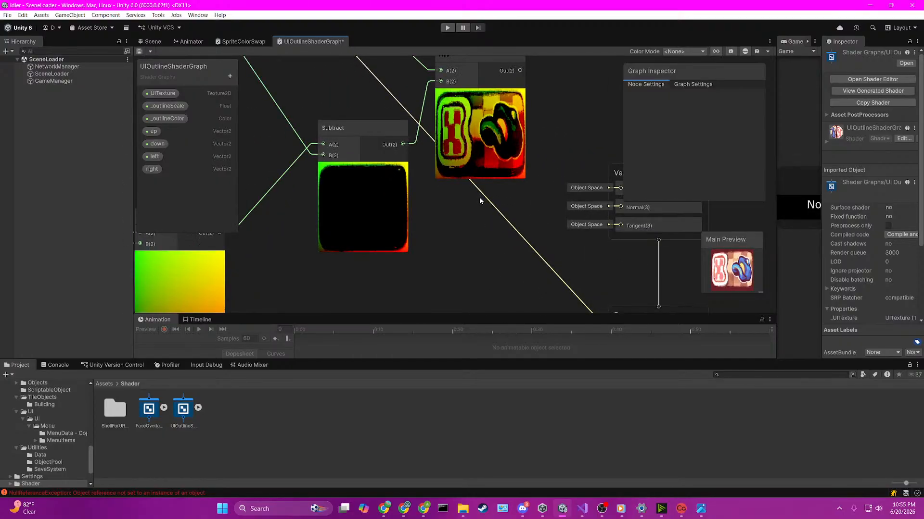
middle_drag(480, 197, 501, 259)
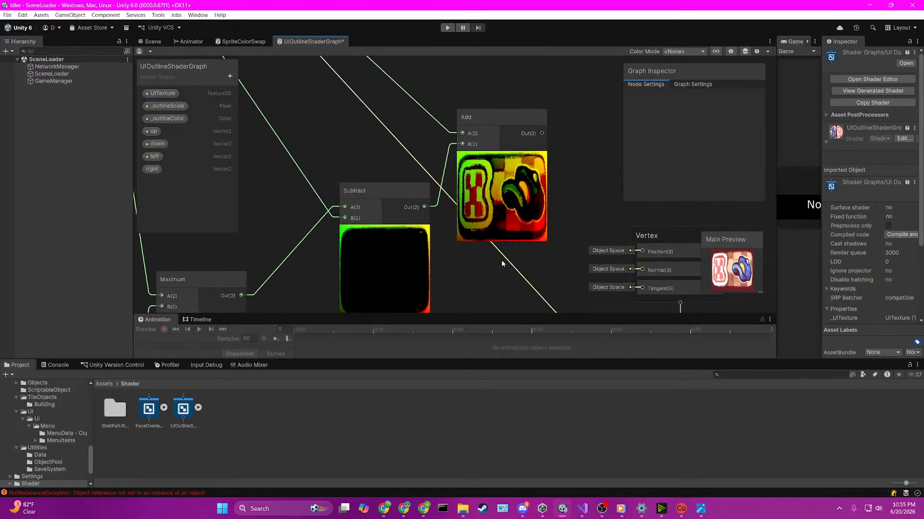
scroll(502, 260, down, 2)
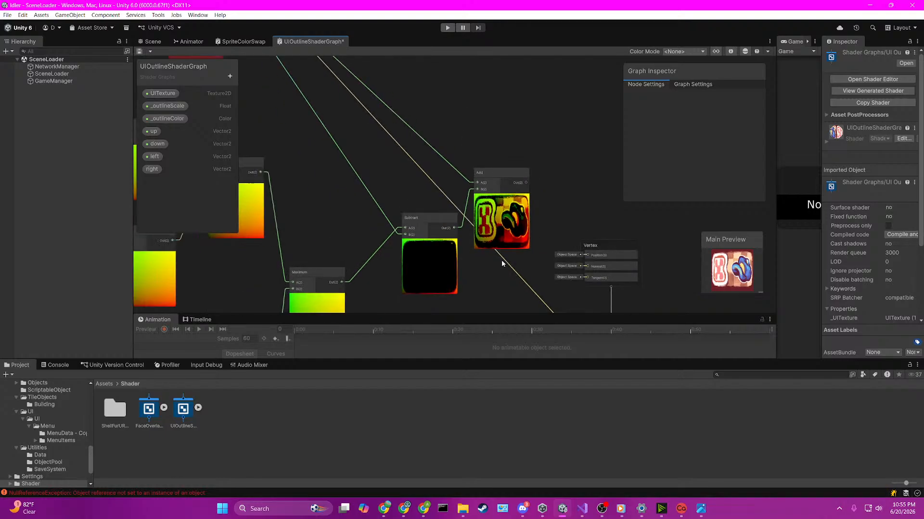
scroll(515, 173, down, 2)
Step: Try feeding the Sample Texture 2D's A output into the Fragment's Alpha, and delete both connections into the Fragment block
middle_drag(498, 155, 573, 309)
middle_drag(379, 120, 442, 234)
drag(350, 152, 607, 236)
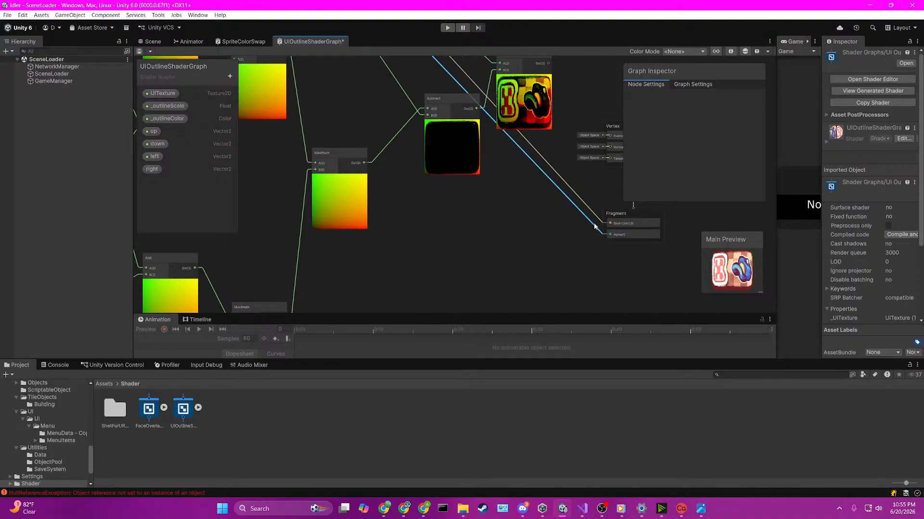
key(Delete)
key(ctrl+z)
middle_drag(564, 234, 518, 252)
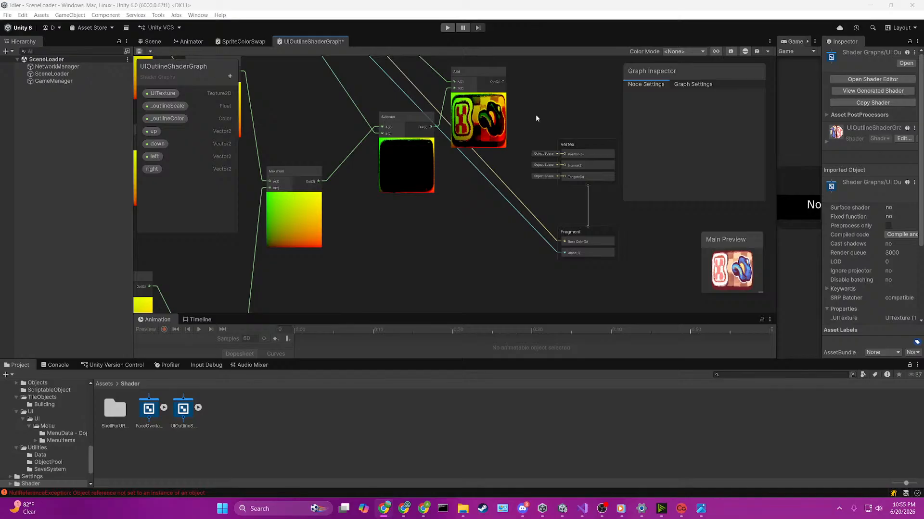
click(473, 190)
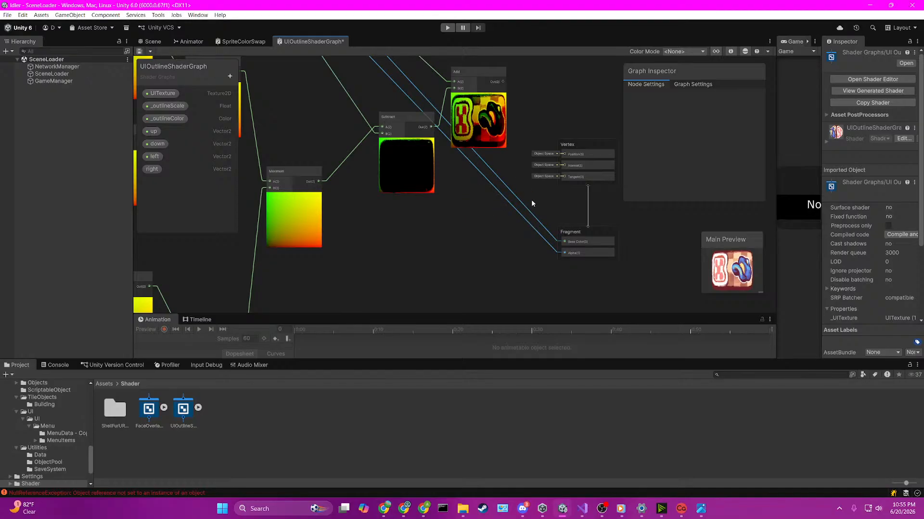
key(Delete)
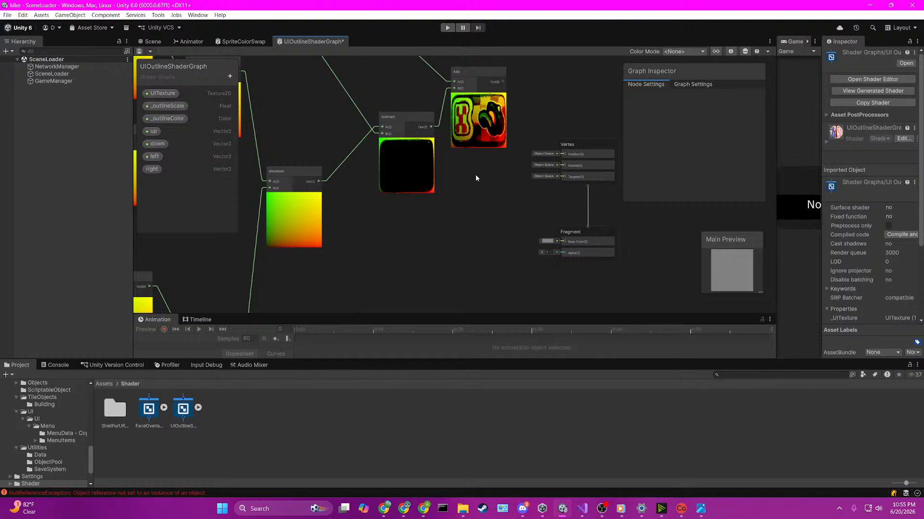
Step: Delete the Add node that combines the texture's RGBA output with the Subtract output
middle_drag(464, 172, 508, 264)
scroll(394, 146, down, 1)
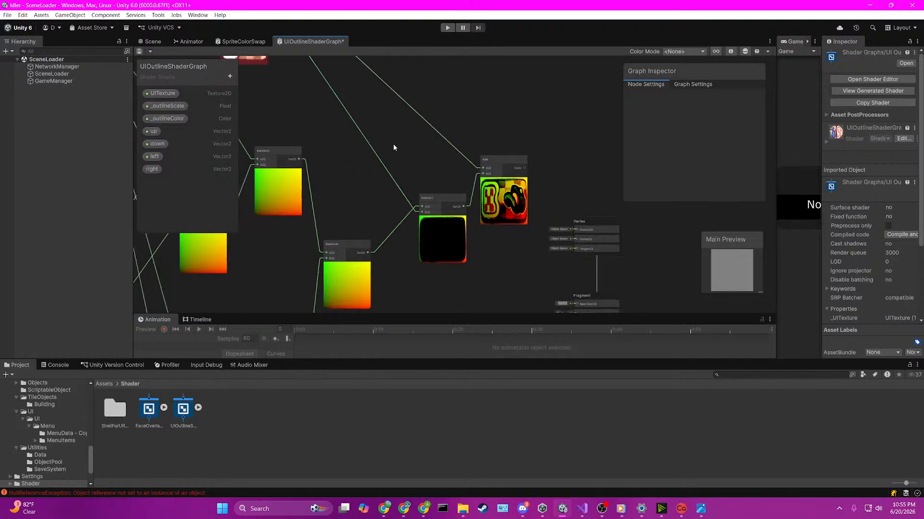
mouse_move(393, 147)
middle_down()
mouse_move(445, 230)
mouse_move(389, 130)
middle_up()
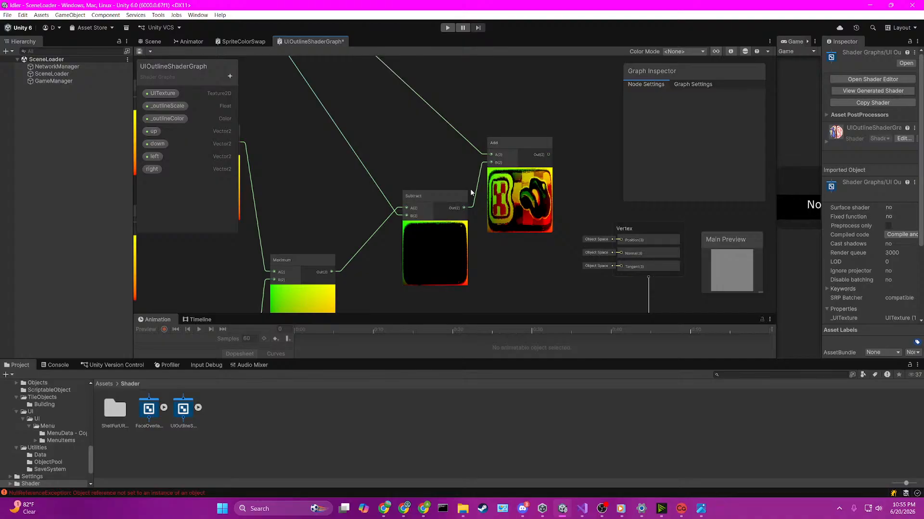
middle_drag(424, 166, 602, 424)
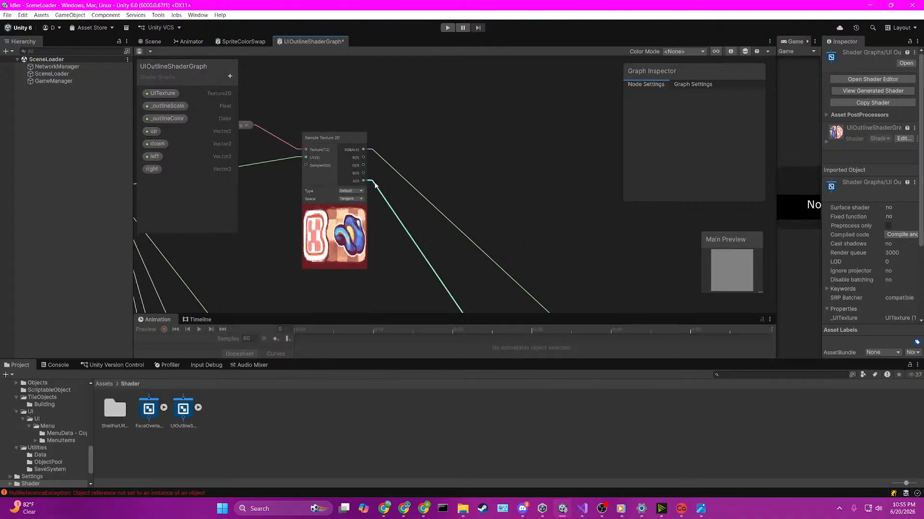
middle_drag(464, 271, 345, 124)
middle_drag(480, 269, 411, 167)
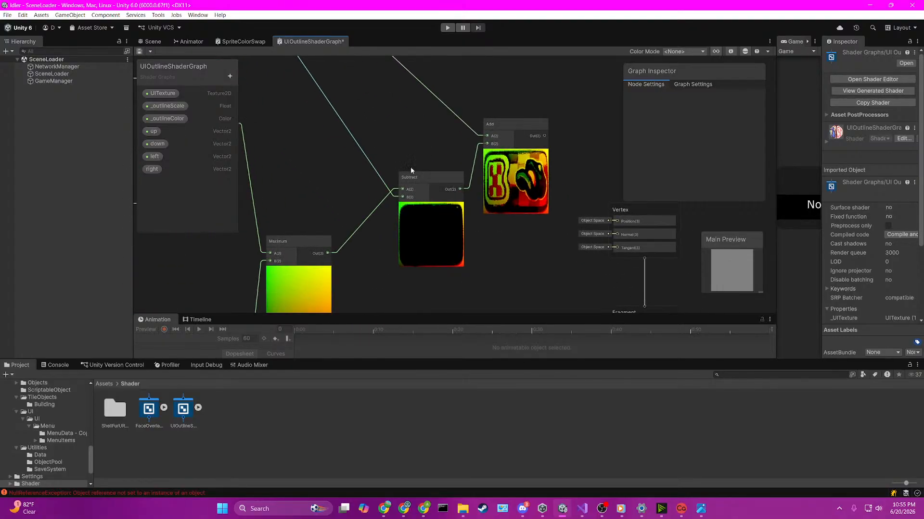
scroll(411, 166, up, 3)
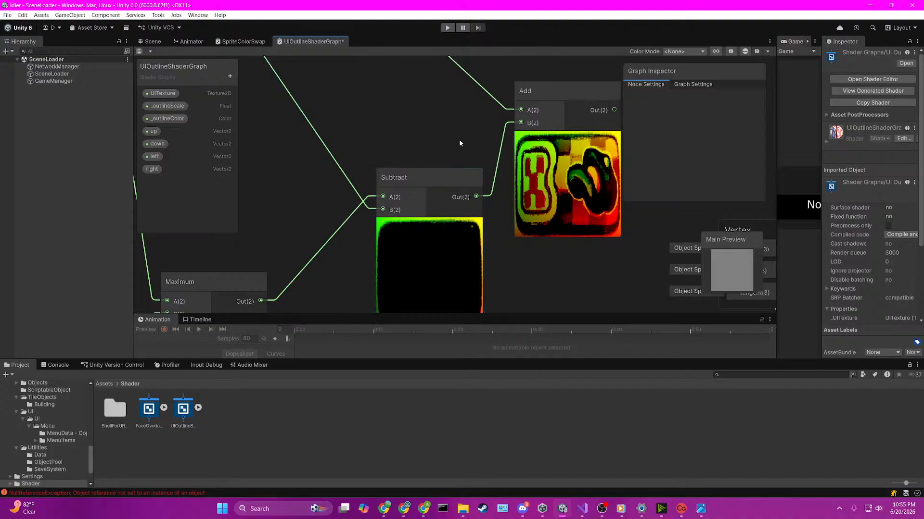
middle_drag(458, 145, 336, 152)
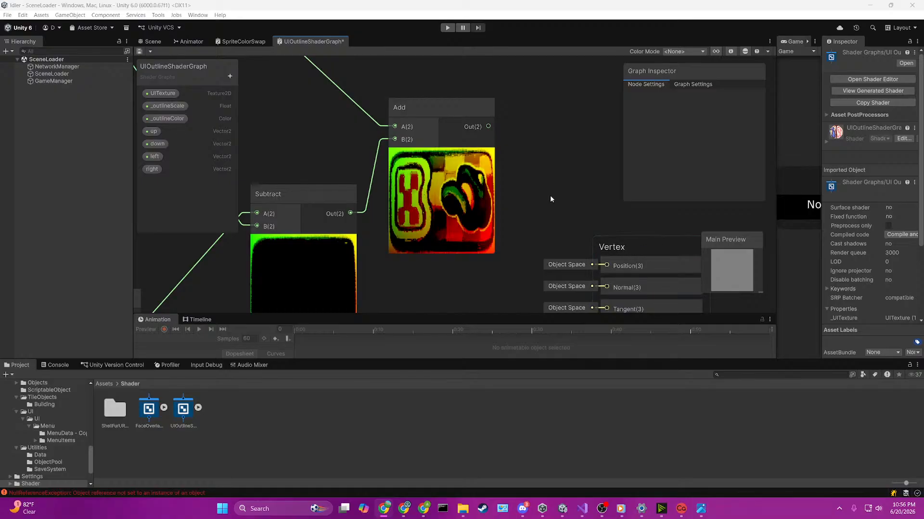
click(438, 109)
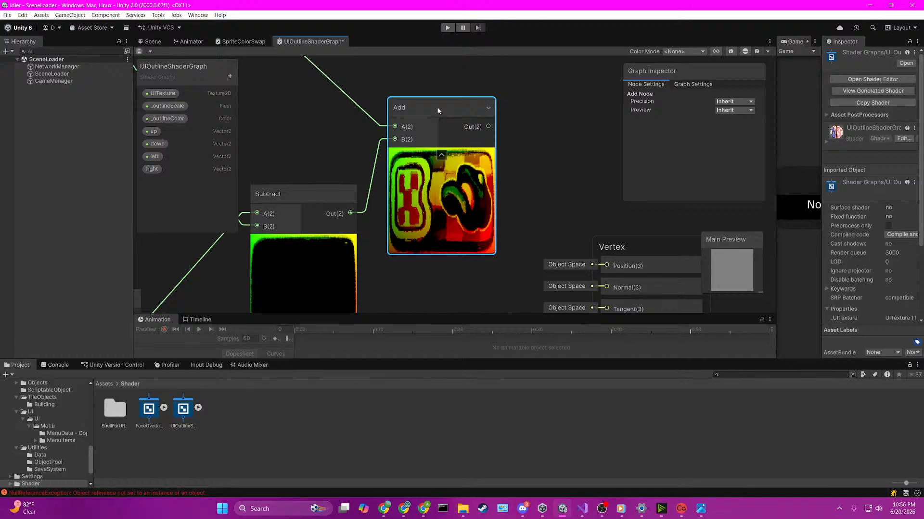
key(Delete)
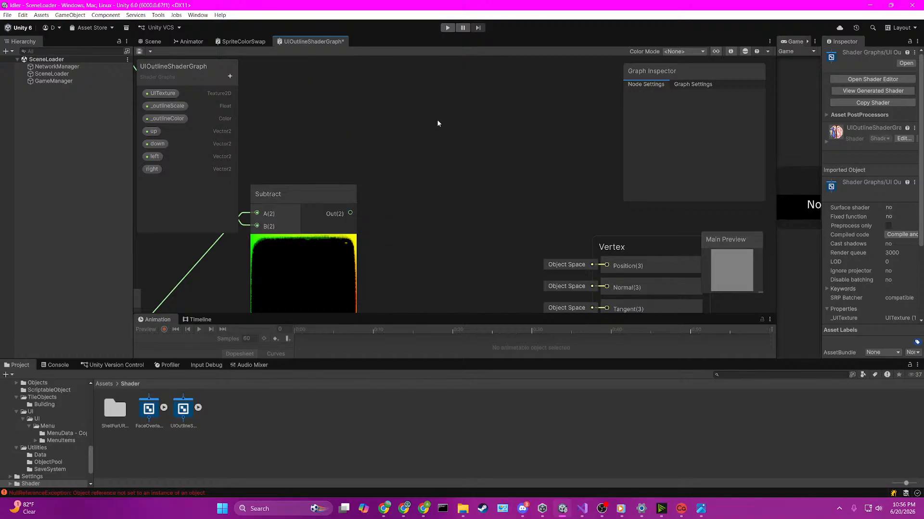
scroll(437, 123, down, 5)
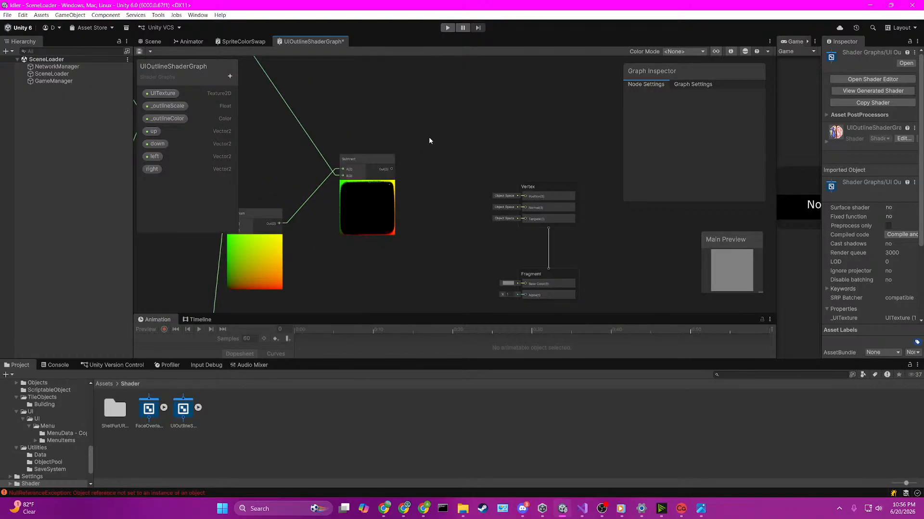
middle_drag(433, 136, 471, 139)
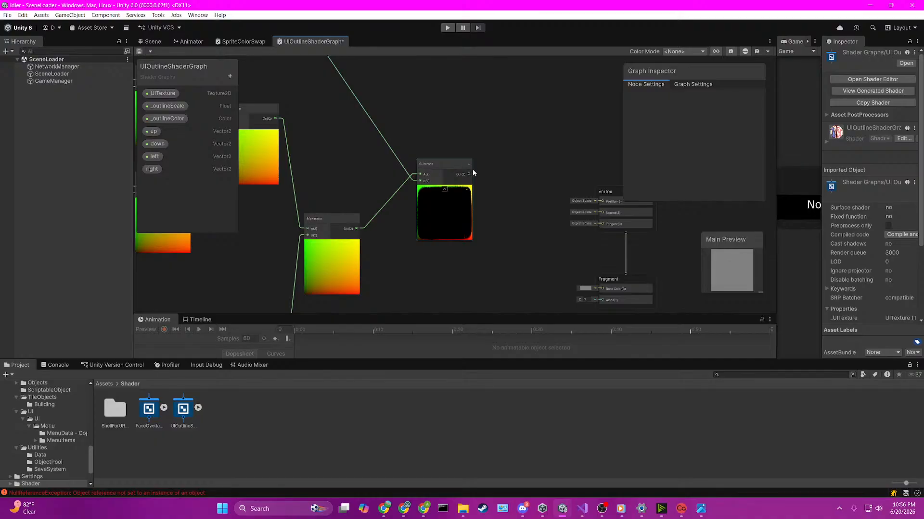
key(space)
text(cen)
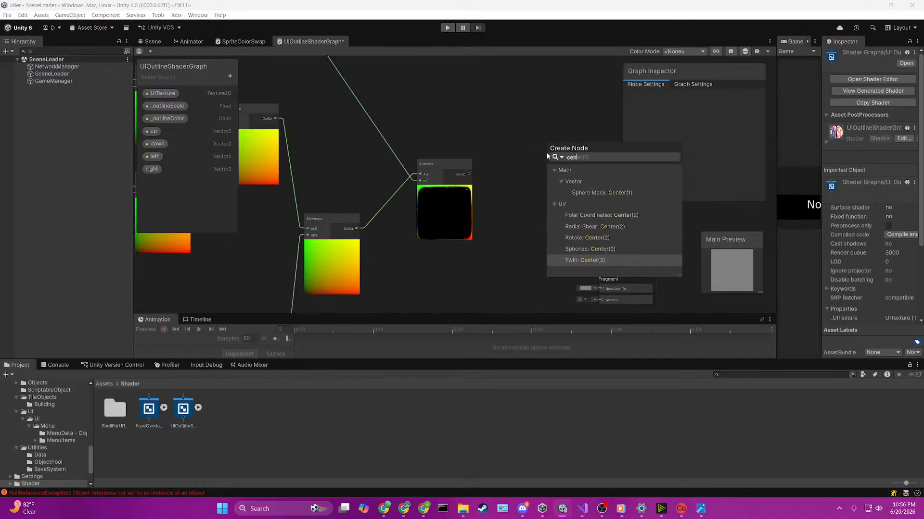
text(ter)
text(ed)
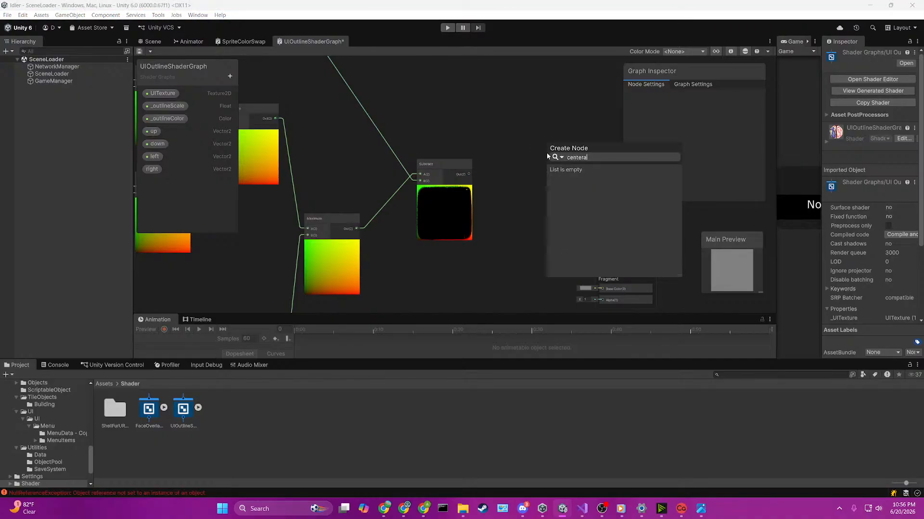
click(614, 134)
Step: Create a Saturate node with the Subtract node's output as its input
drag(469, 174, 492, 168)
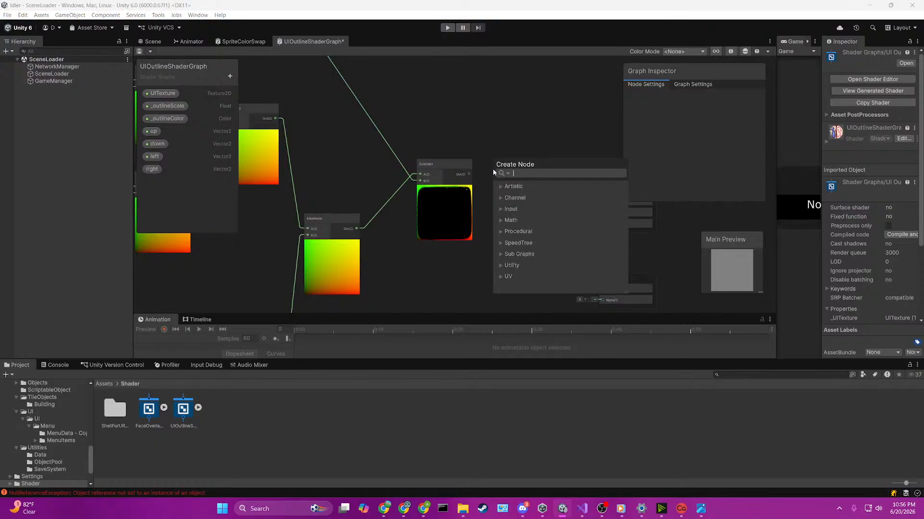
text(satur)
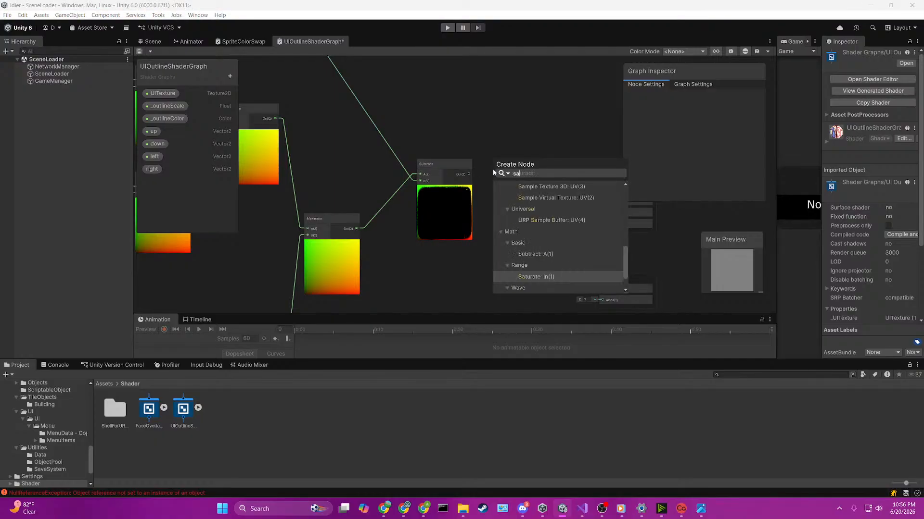
key(Up)
key(Up)
key(Up)
key(Up)
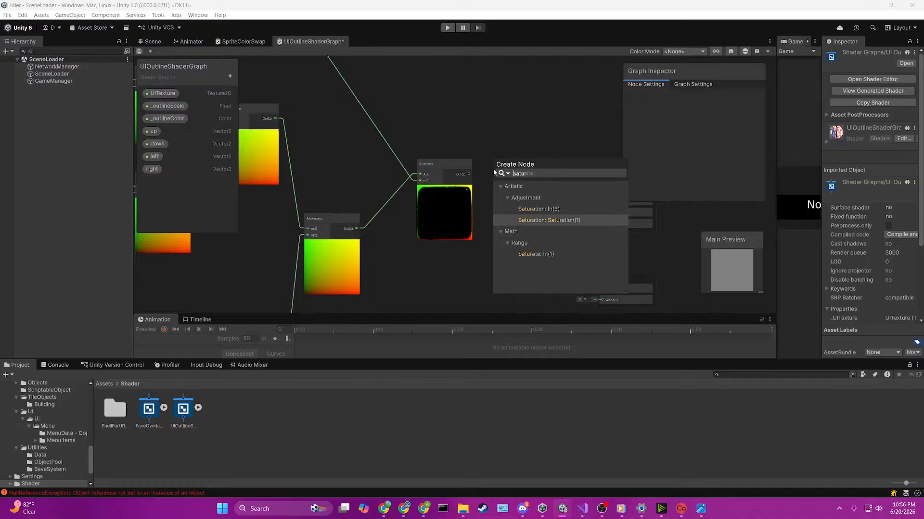
key(Down)
key(Down)
key(Down)
key(Down)
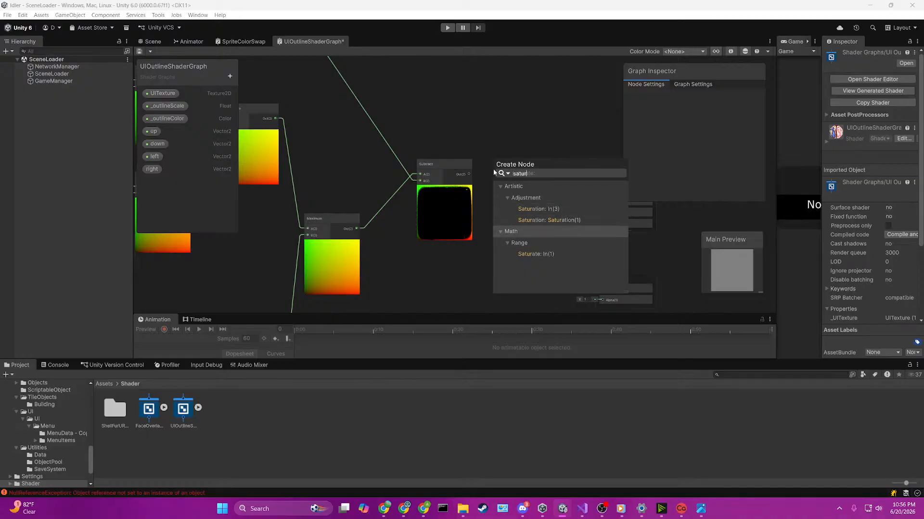
key(Return)
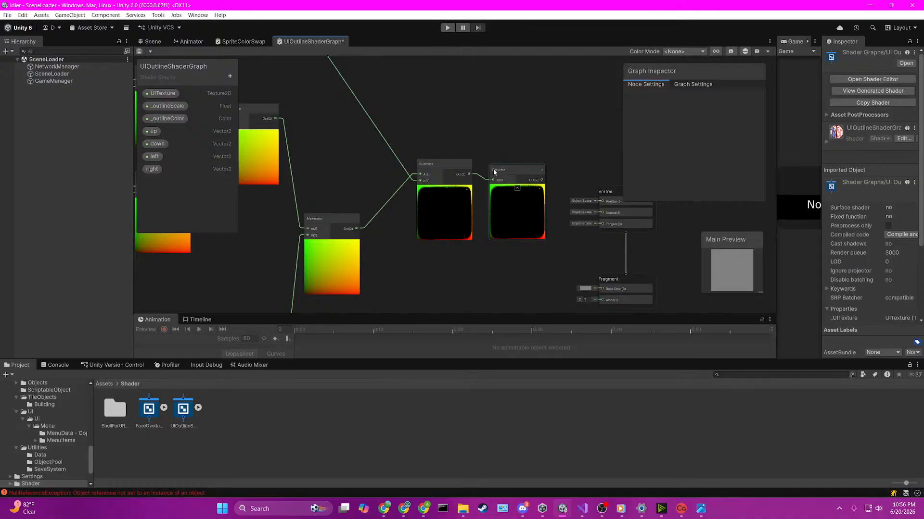
scroll(495, 172, up, 3)
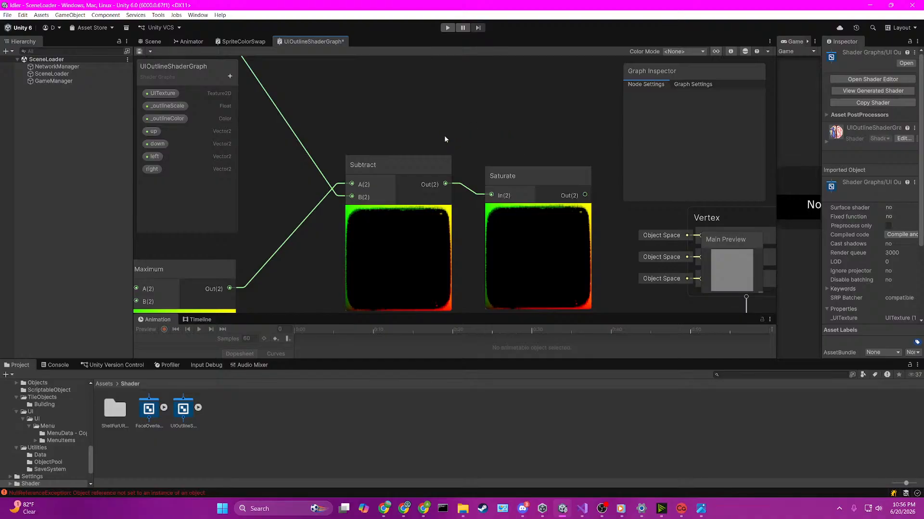
middle_drag(530, 129, 485, 123)
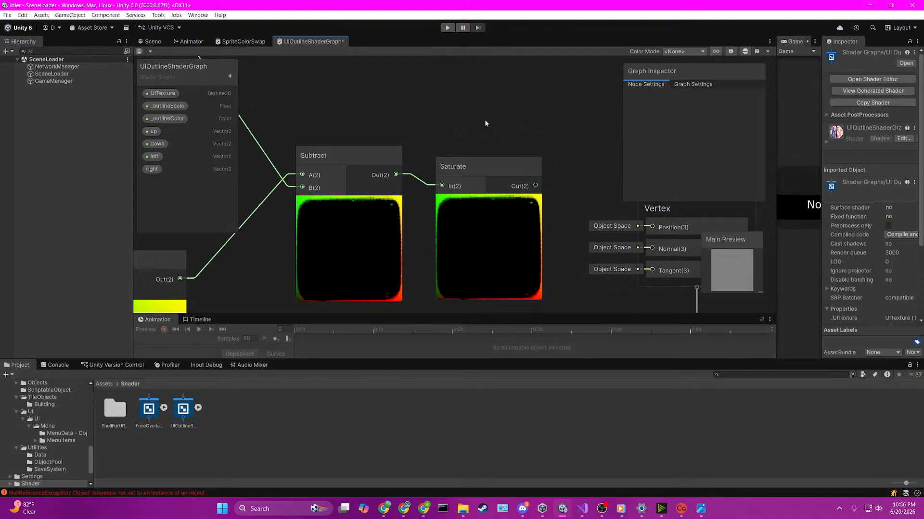
Step: Create a Distance node above the texture sampler with the UV node's output feeding its A input
scroll(485, 123, down, 2)
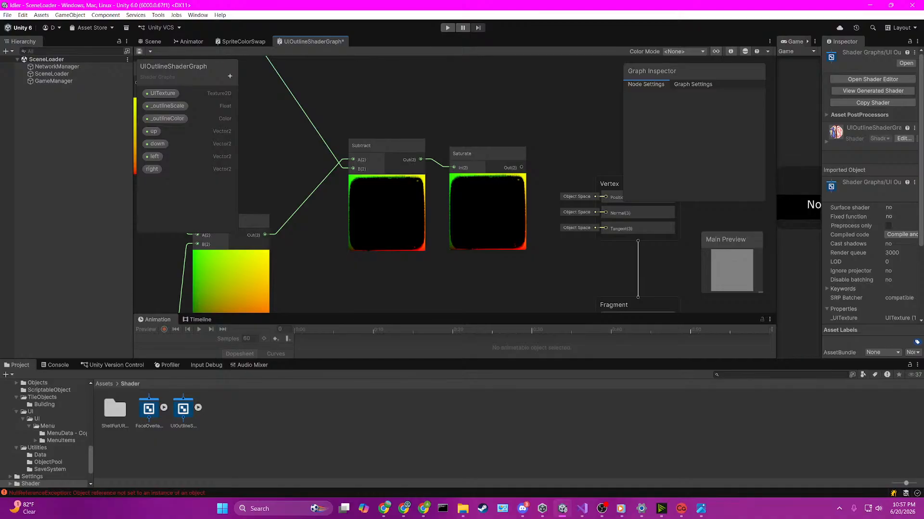
scroll(423, 222, down, 5)
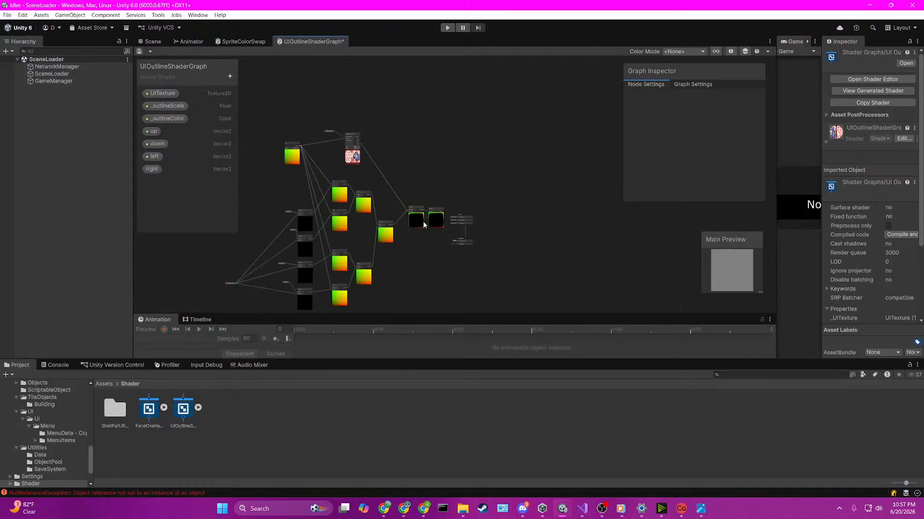
scroll(405, 120, up, 3)
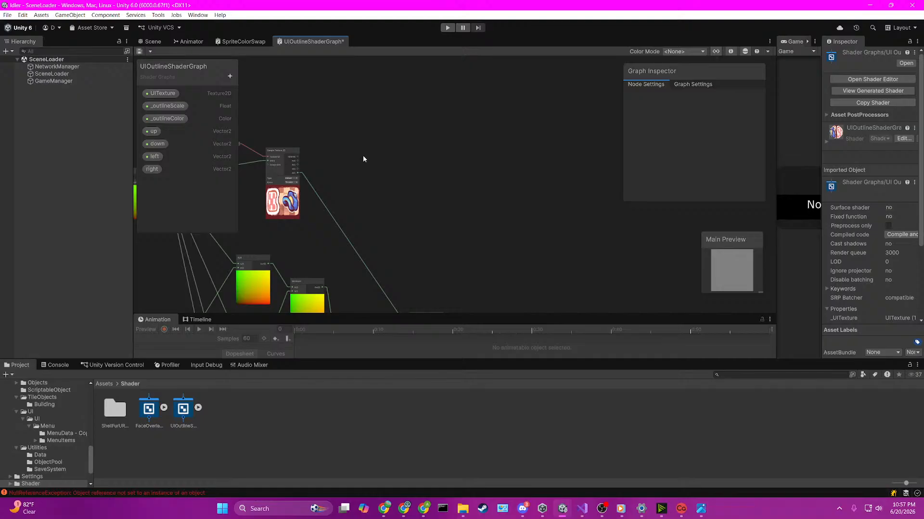
middle_drag(363, 159, 538, 145)
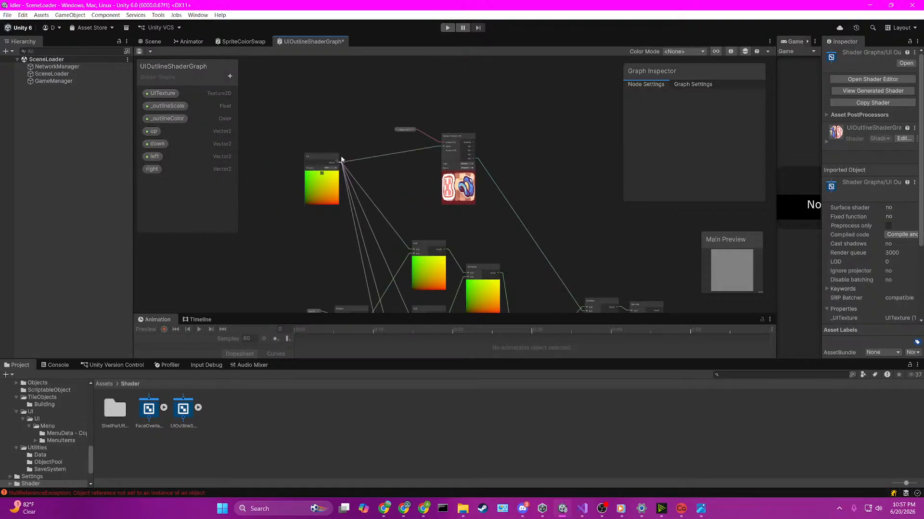
middle_drag(342, 160, 341, 174)
key(space)
text(distance)
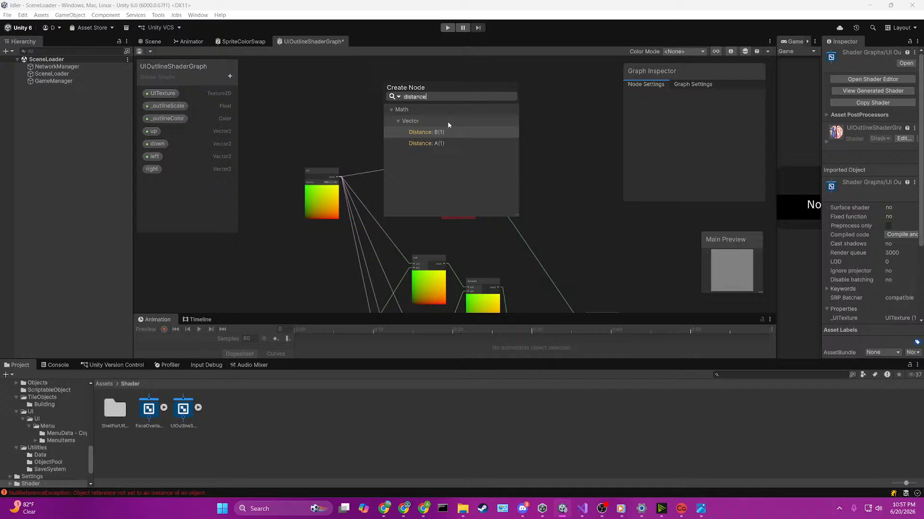
key(Down)
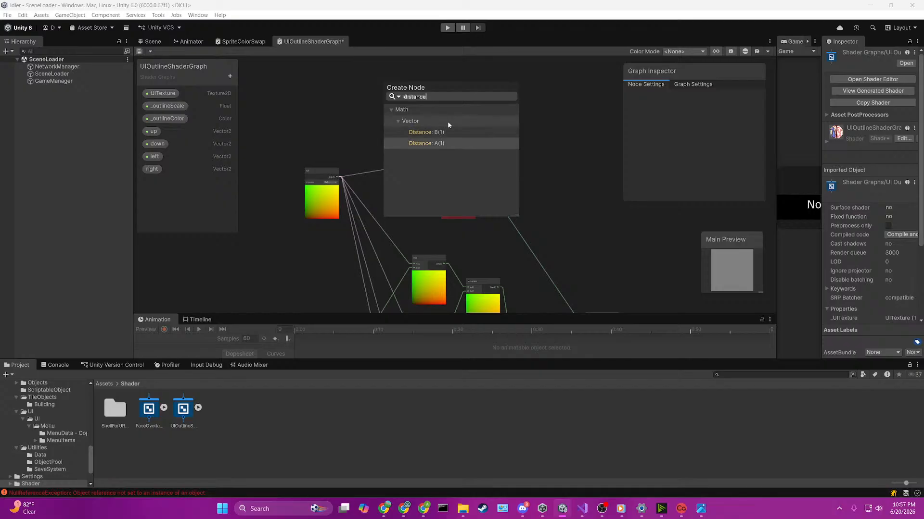
key(Return)
scroll(447, 125, up, 1)
scroll(447, 121, up, 2)
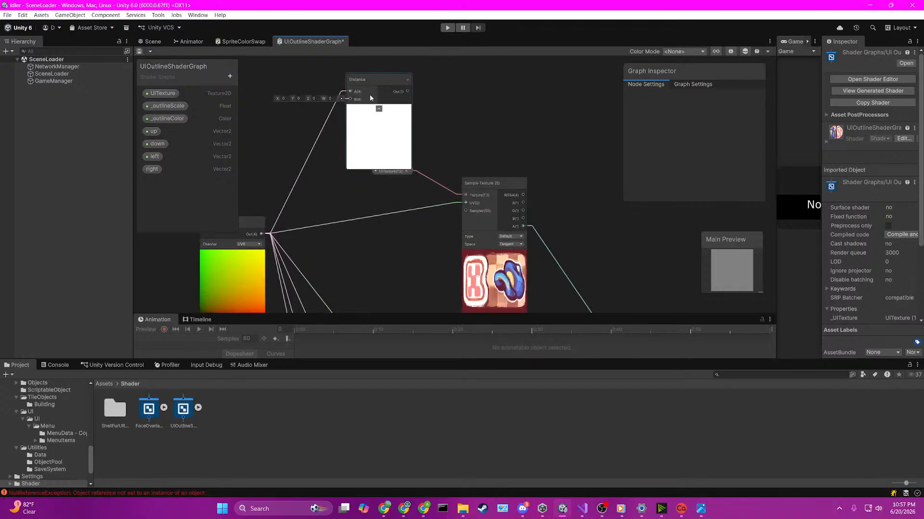
drag(370, 94, 336, 86)
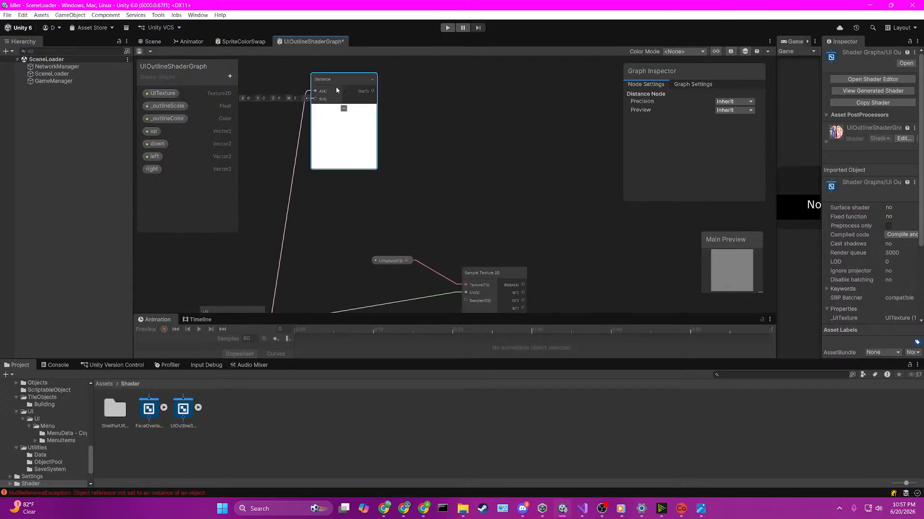
click(269, 131)
key(space)
text(clic)
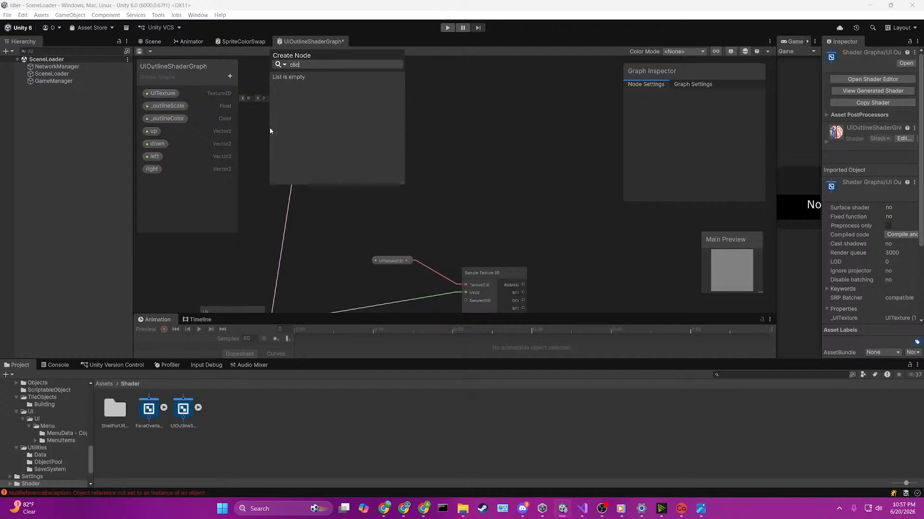
text(k)
key(BackSpace)
key(BackSpace)
key(BackSpace)
key(BackSpace)
key(BackSpace)
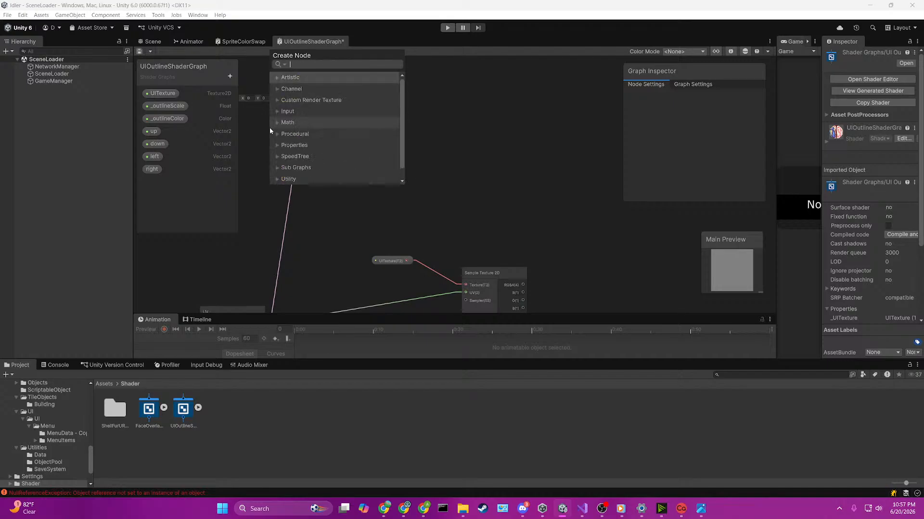
key(Escape)
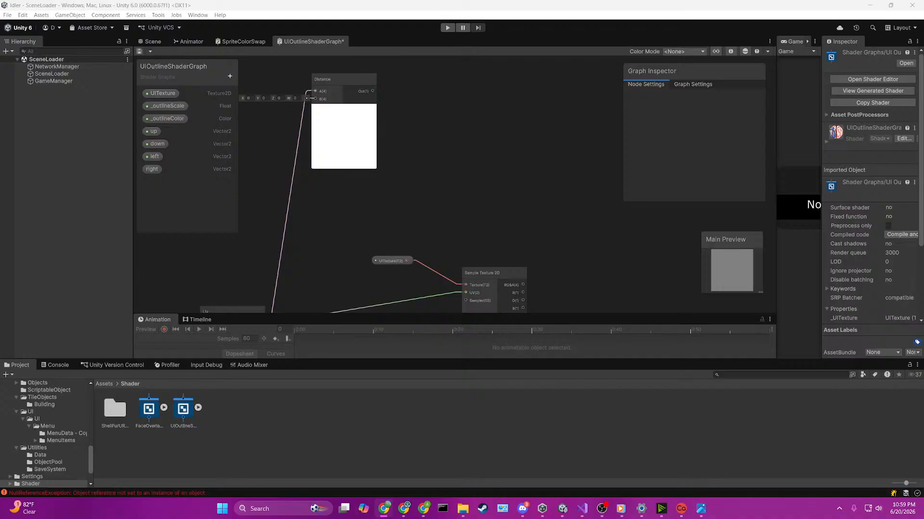
Step: Set the X and Y values of the Distance node's B input to 0.5
middle_drag(281, 118, 382, 153)
click(341, 135)
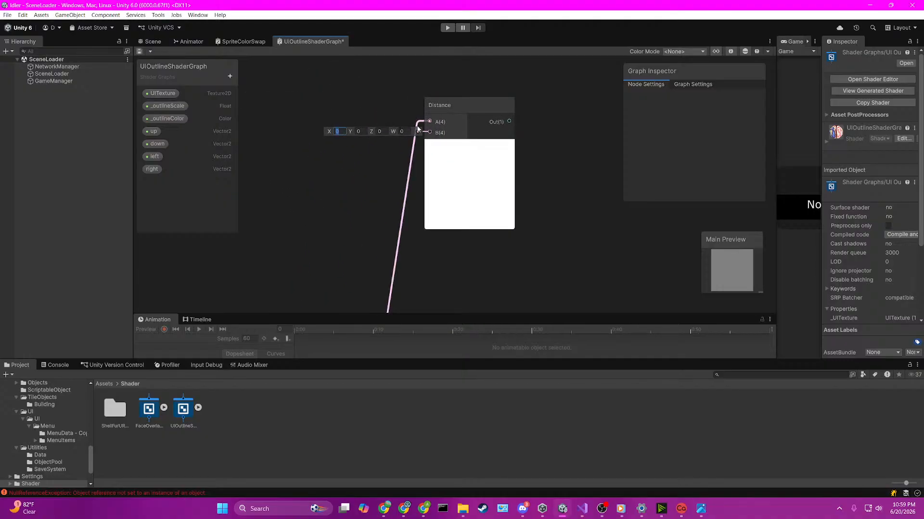
text(.5)
key(Tab)
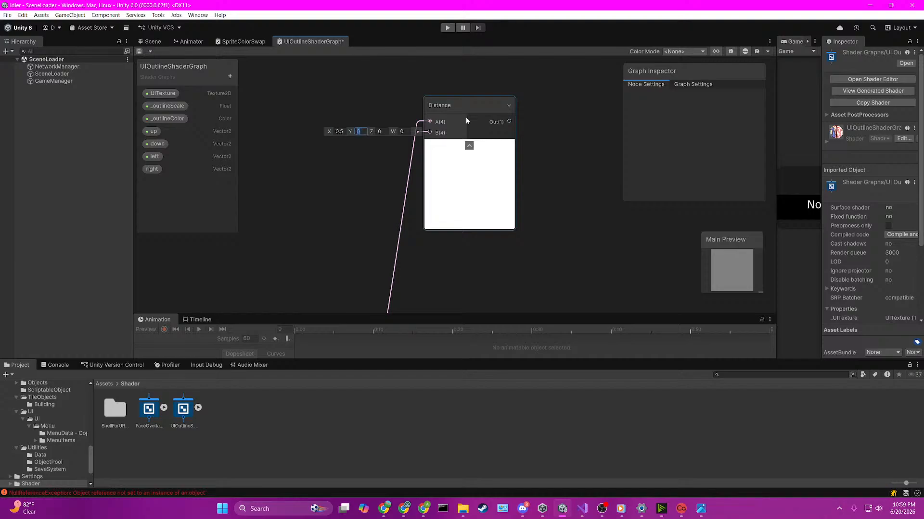
text(.5)
key(Return)
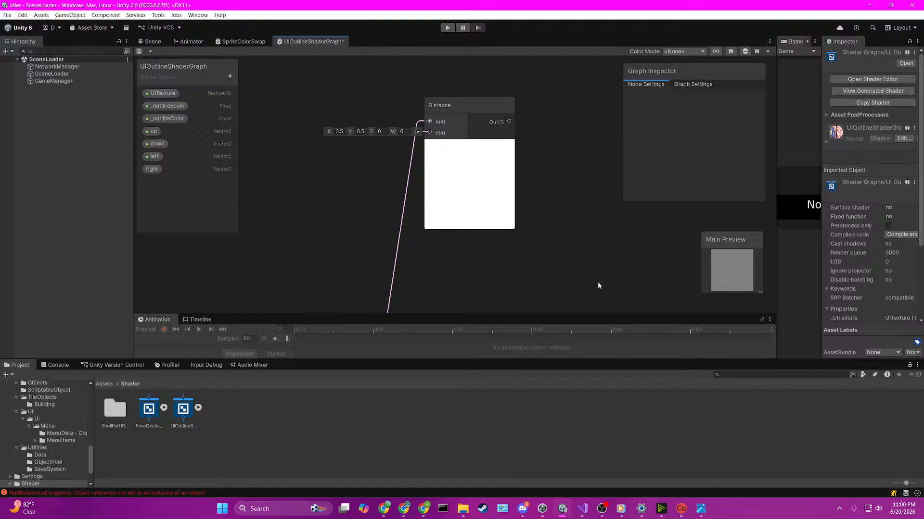
Step: Add a Float property named RevealRadius to the shader graph
click(230, 77)
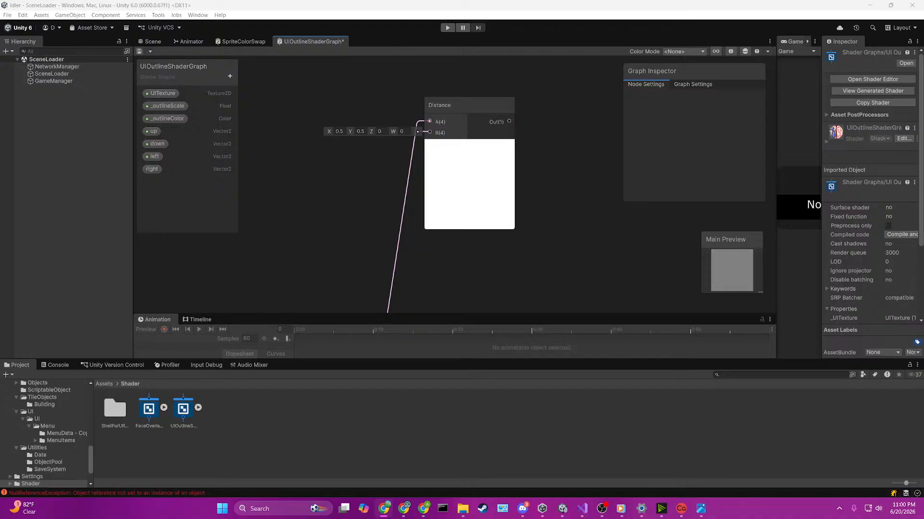
click(230, 77)
click(257, 91)
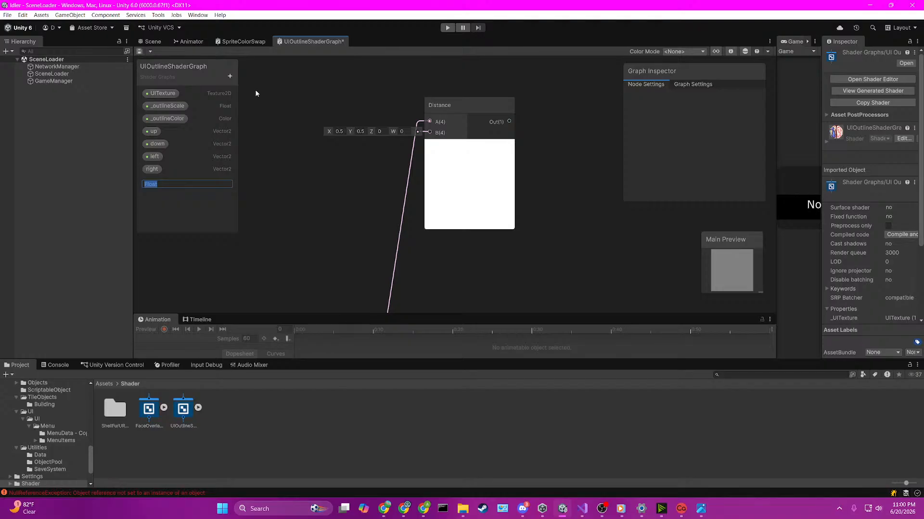
text(RevealRadius)
key(Return)
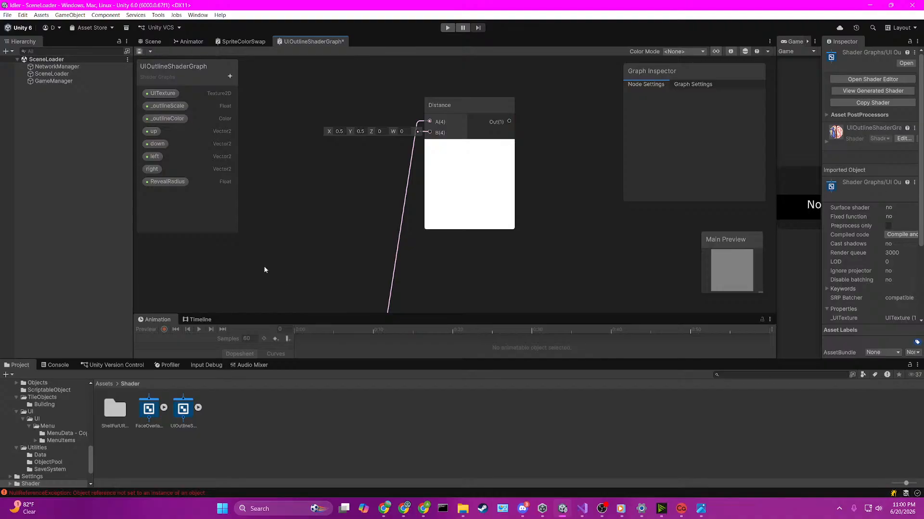
Step: Place a RevealRadius property node in the graph, above and to the right of the Distance node
click(169, 182)
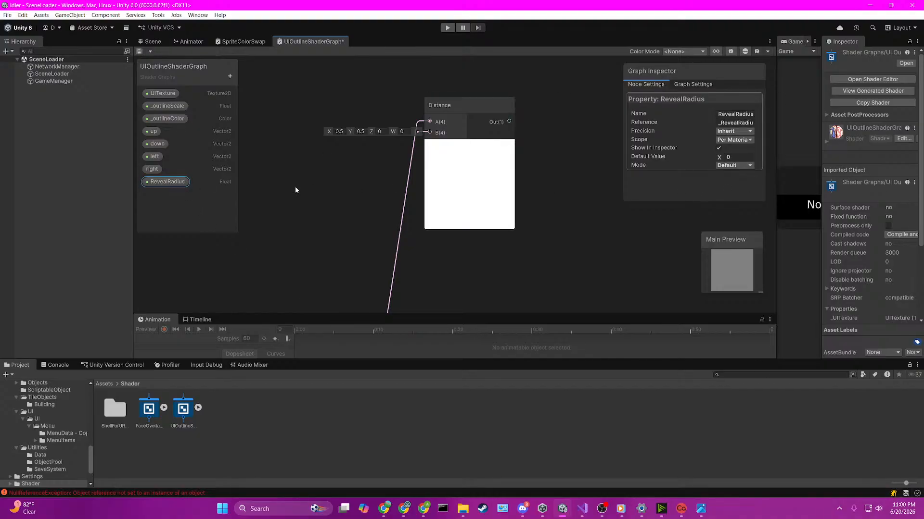
drag(162, 183, 546, 189)
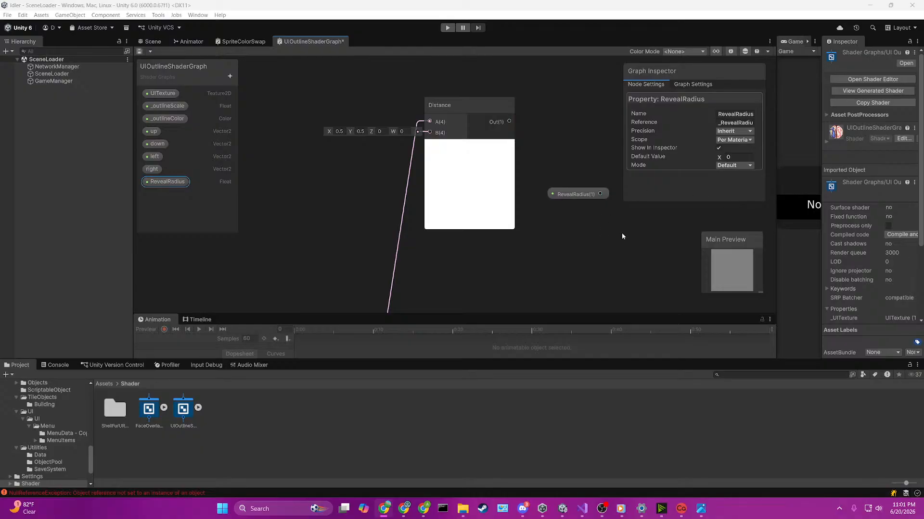
middle_drag(621, 235, 415, 178)
scroll(405, 169, down, 3)
drag(398, 153, 446, 54)
middle_drag(487, 119, 471, 174)
scroll(455, 147, up, 2)
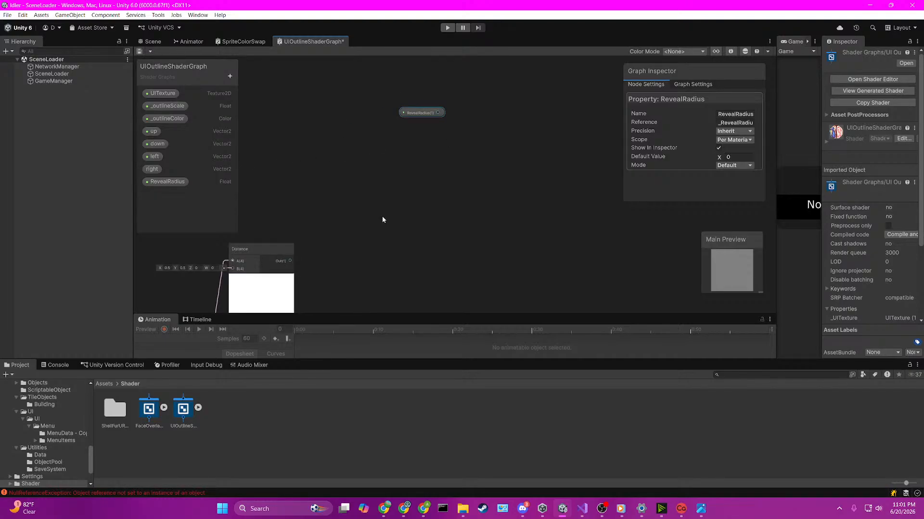
Step: Try a Smoothstep node with RevealRadius feeding Edge1 and the Distance output feeding Edge2, and delete the node
drag(437, 113, 432, 197)
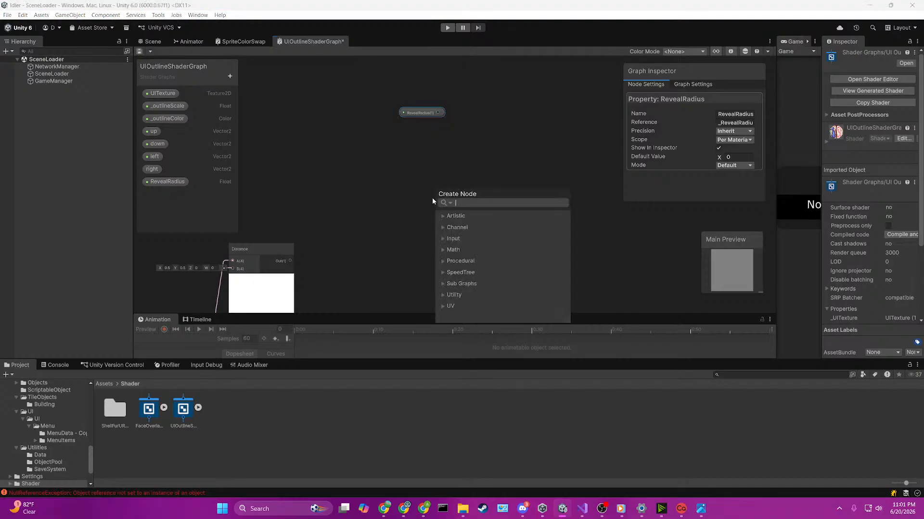
text(smooth)
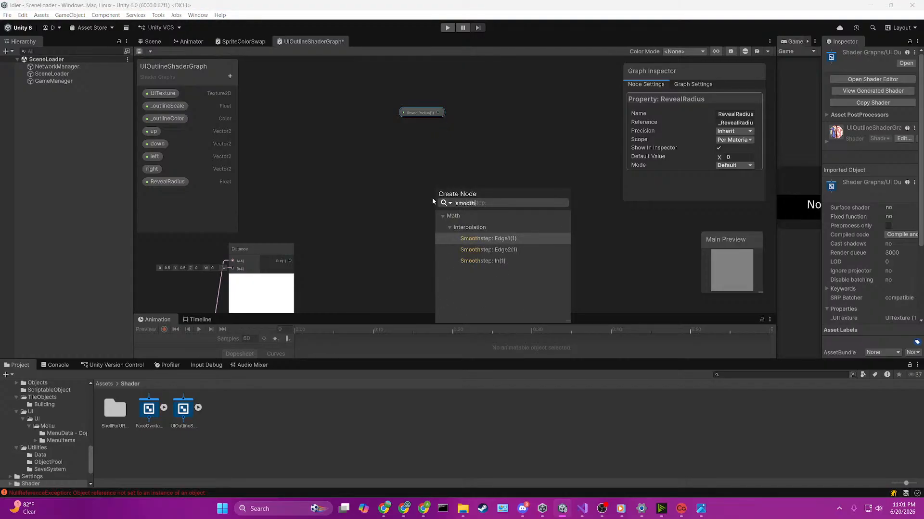
key(Return)
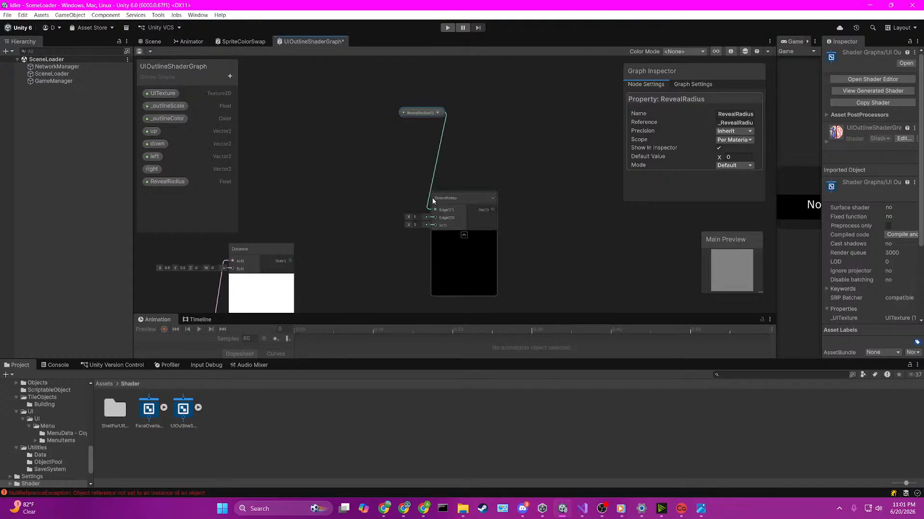
scroll(443, 207, up, 1)
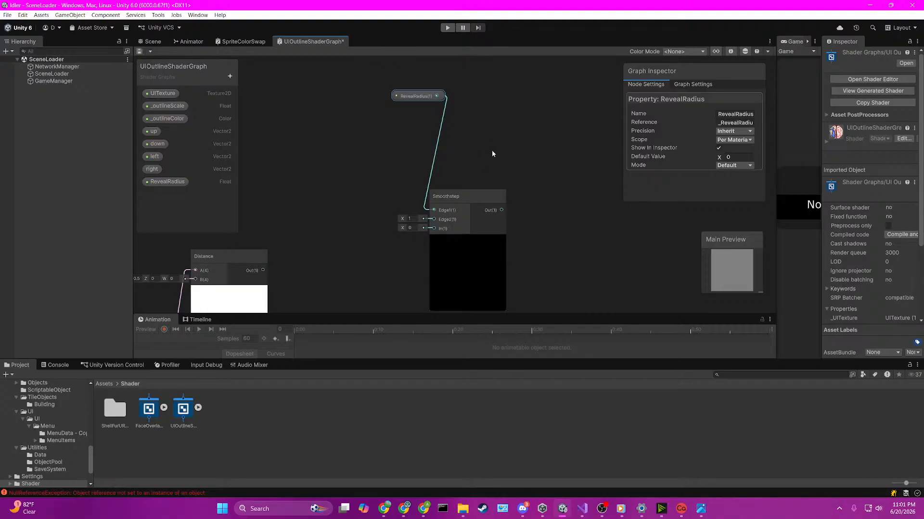
drag(264, 270, 426, 215)
click(469, 191)
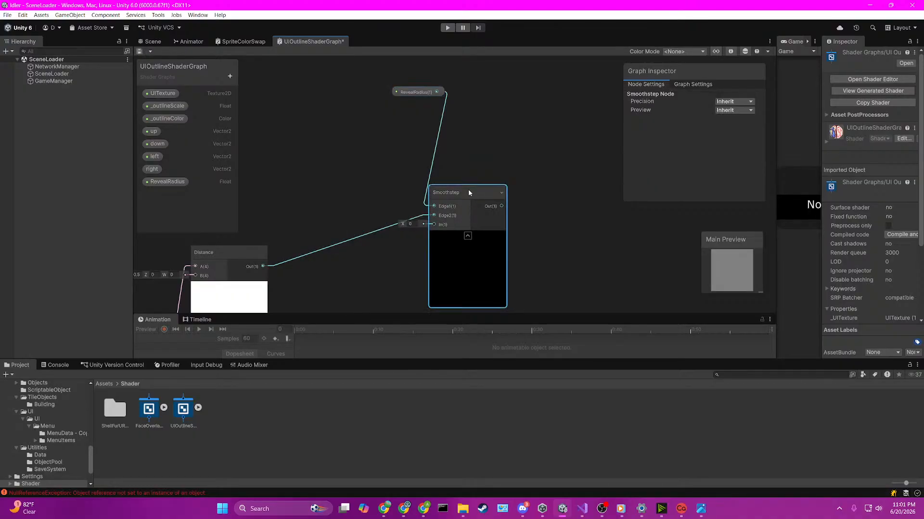
key(Delete)
Step: Try a Smoothstep node with RevealRadius feeding its In input, and delete the node
key(space)
text(s)
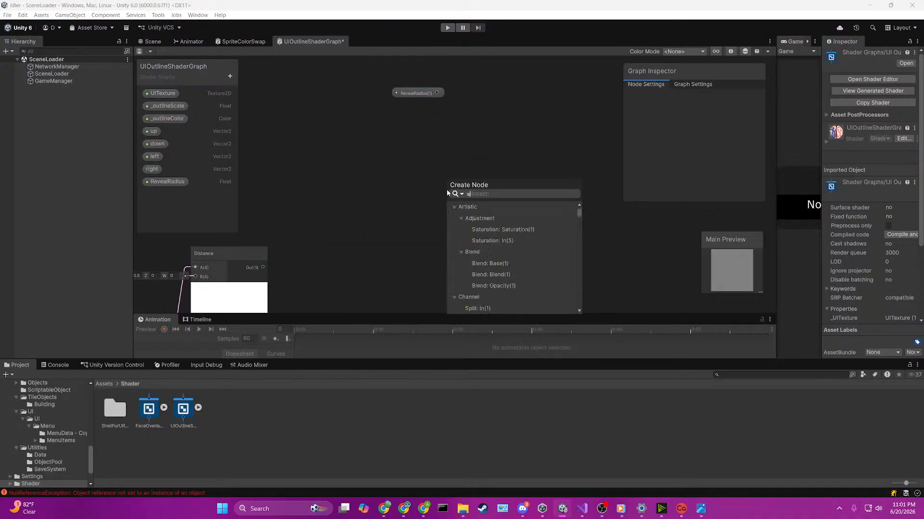
text(mooth)
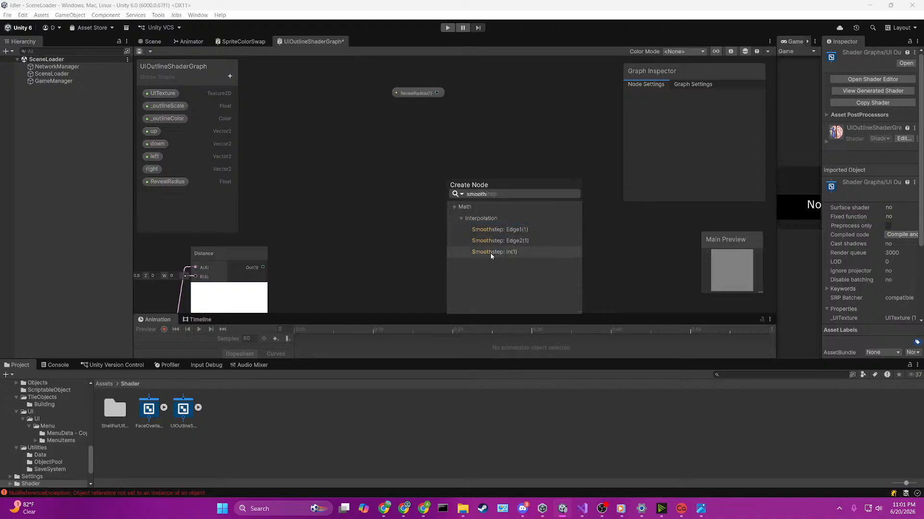
click(491, 255)
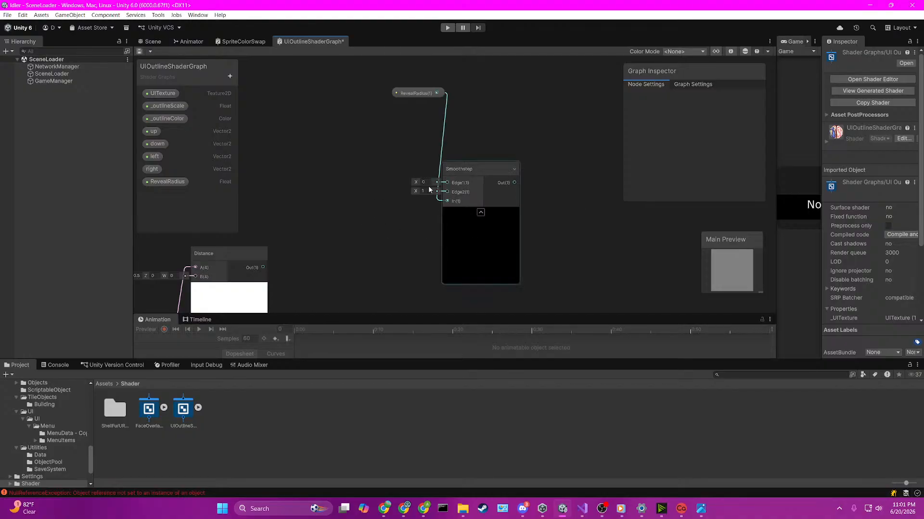
click(468, 172)
key(Delete)
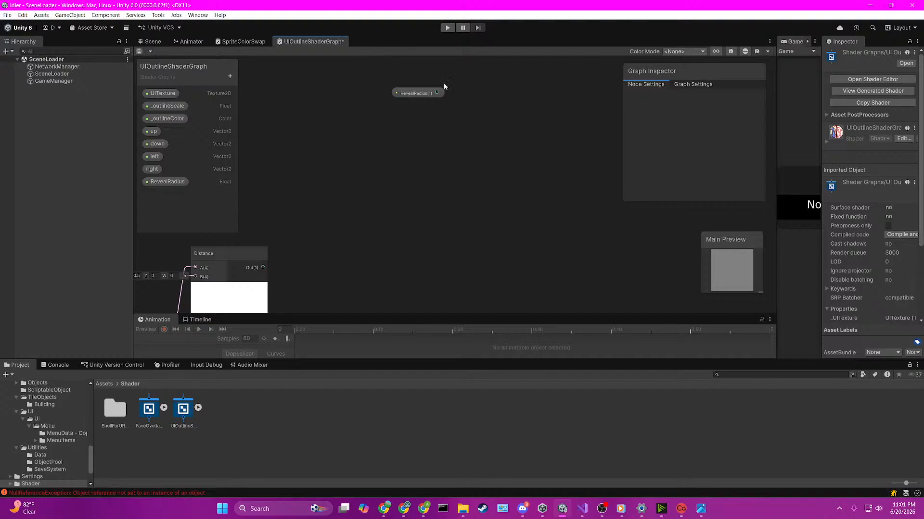
Step: Create a Smoothstep node from the RevealRadius output, connected to its Edge2 input
drag(437, 93, 445, 196)
text(smoo)
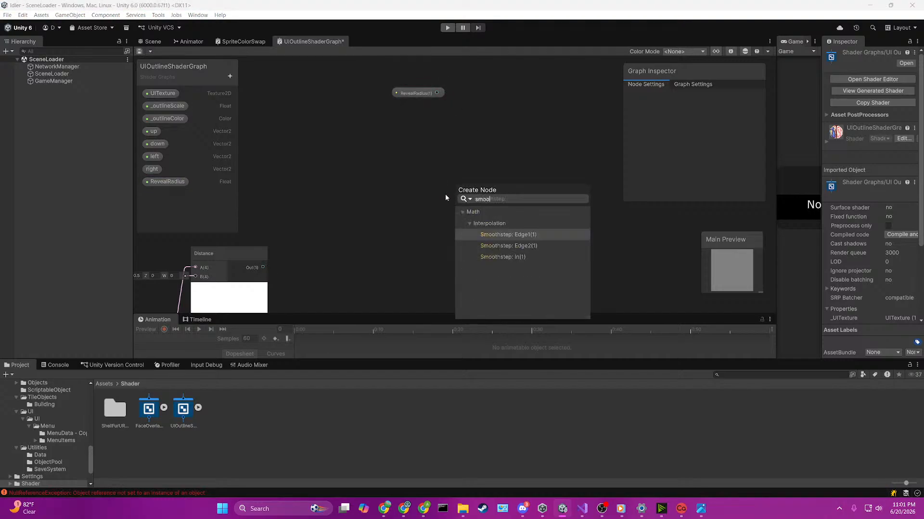
text(thste)
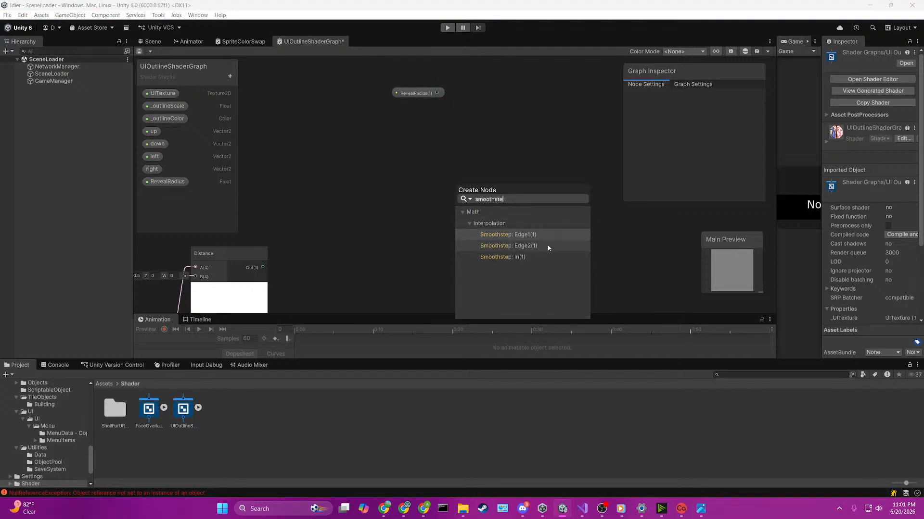
click(545, 245)
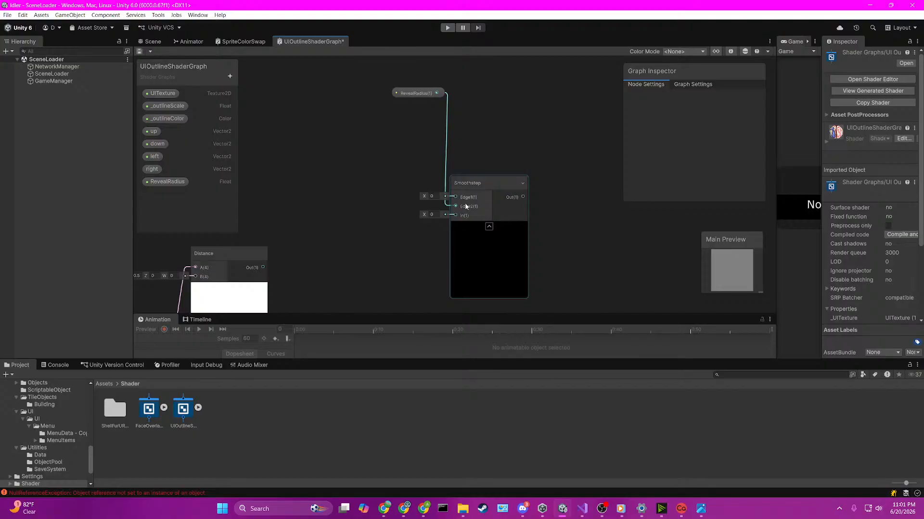
Step: Rewire the Smoothstep node so RevealRadius feeds Edge1 and the Distance output feeds Edge2
click(448, 139)
key(Delete)
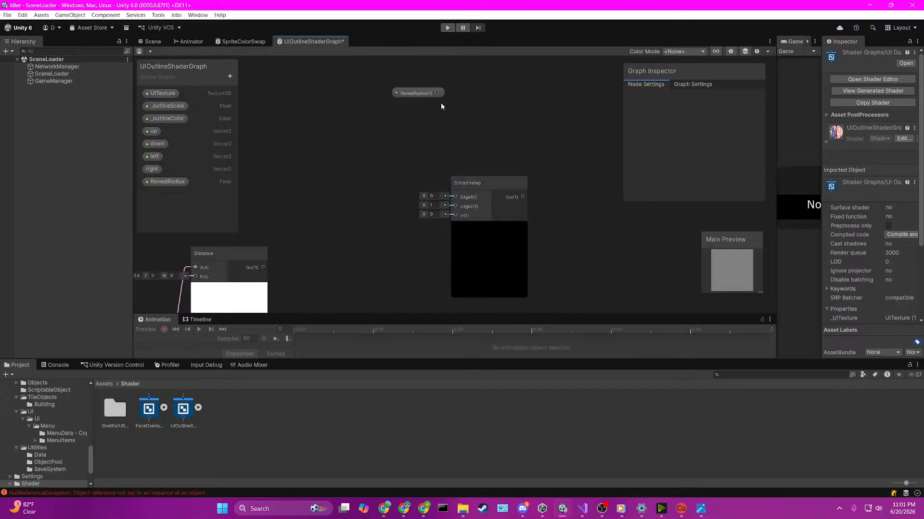
drag(437, 92, 455, 197)
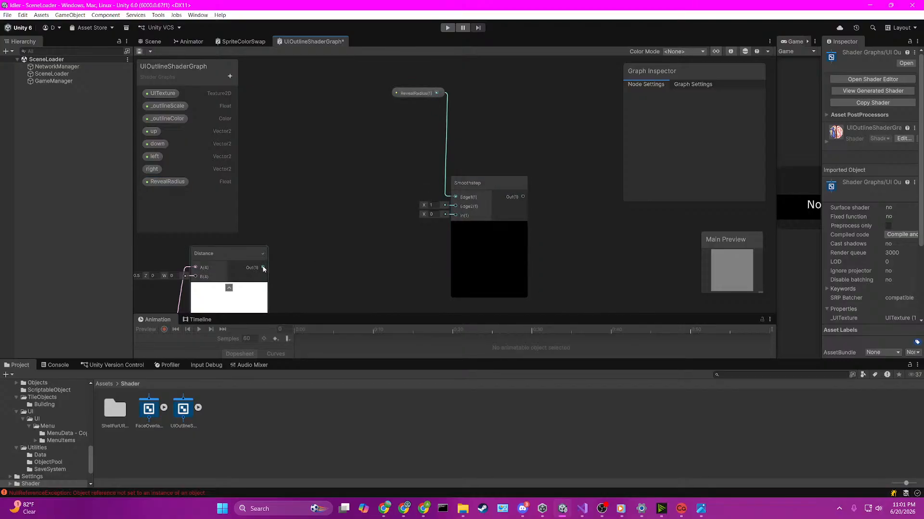
drag(263, 268, 455, 206)
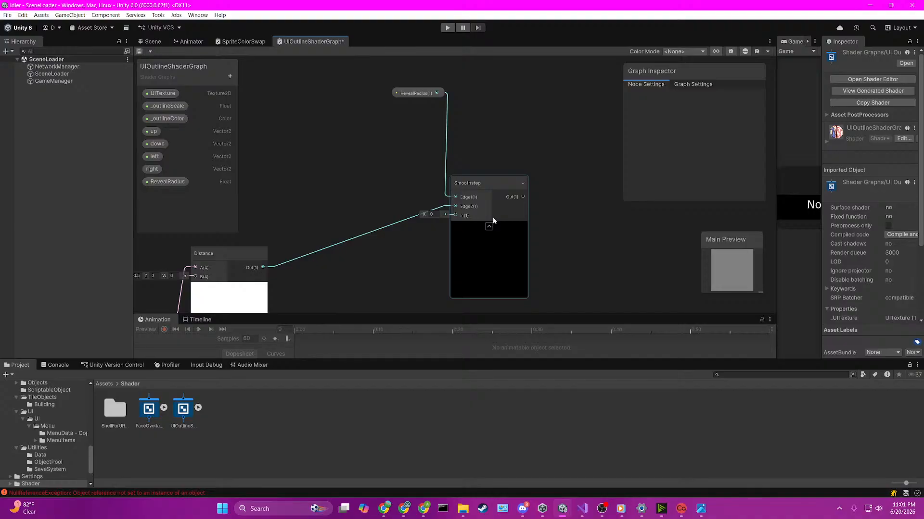
Step: Save the shader graph and add a Float property named RevealSoftness
key(ctrl+s)
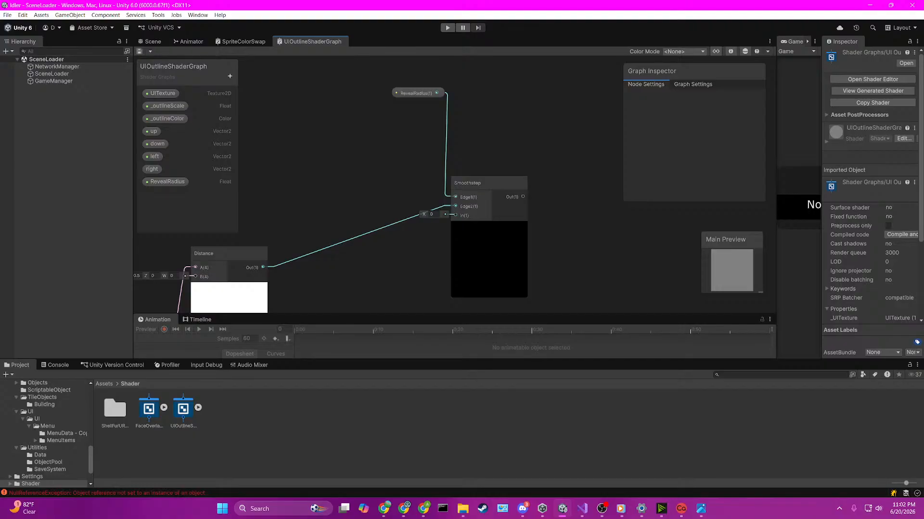
click(231, 77)
click(260, 99)
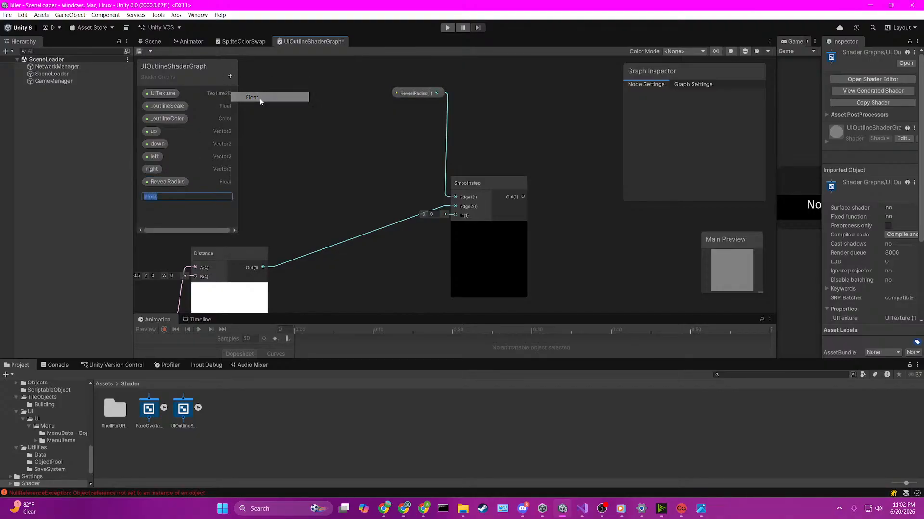
text(RevealSoft)
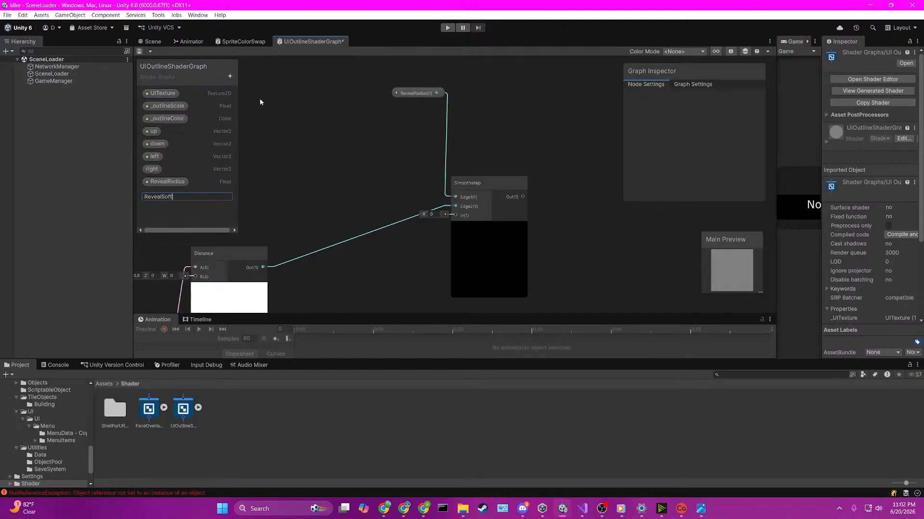
text(ness)
key(Return)
Step: Place a RevealSoftness node in the graph and move it and the RevealRadius node farther from Smoothstep
click(172, 195)
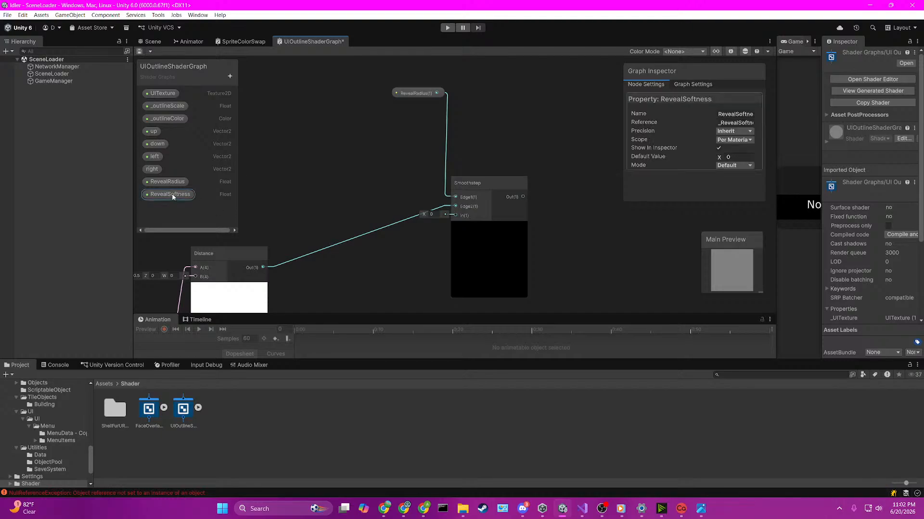
drag(172, 195, 336, 164)
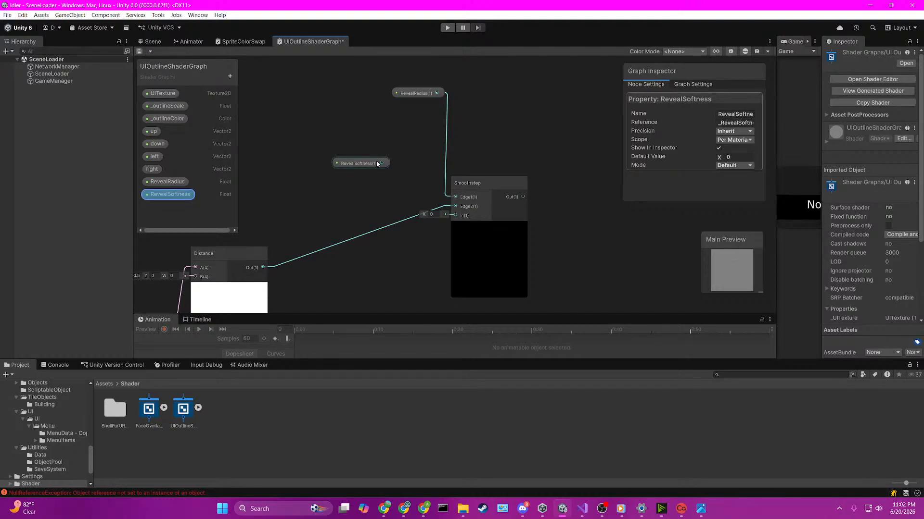
drag(397, 94, 292, 92)
drag(346, 205, 259, 186)
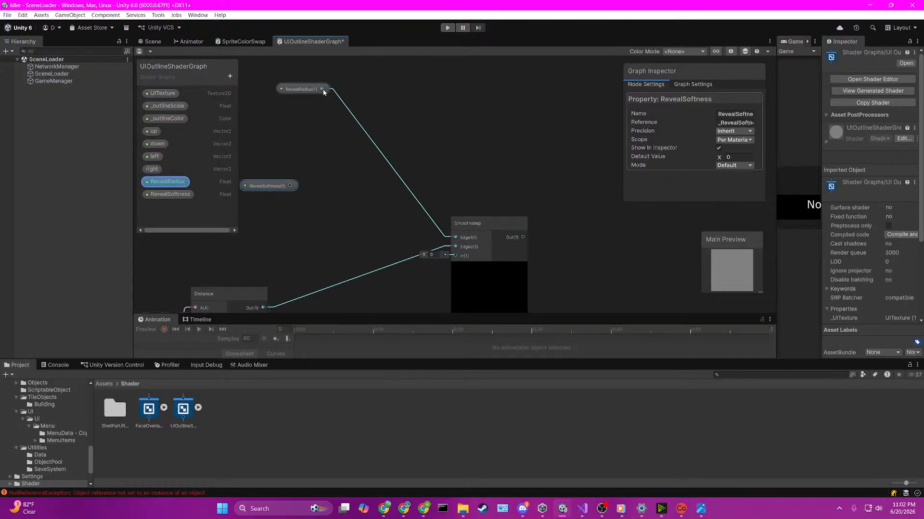
Step: Create an Add node with RevealRadius feeding input A and RevealSoftness feeding input B
drag(322, 89, 329, 159)
text(add)
key(Return)
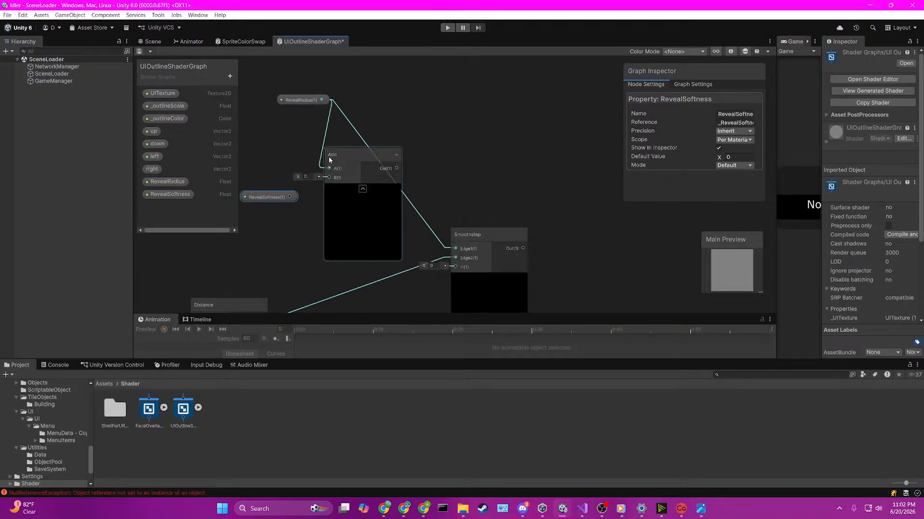
drag(289, 197, 328, 178)
mouse_move(316, 99)
mouse_down()
mouse_move(295, 91)
mouse_move(301, 106)
mouse_up()
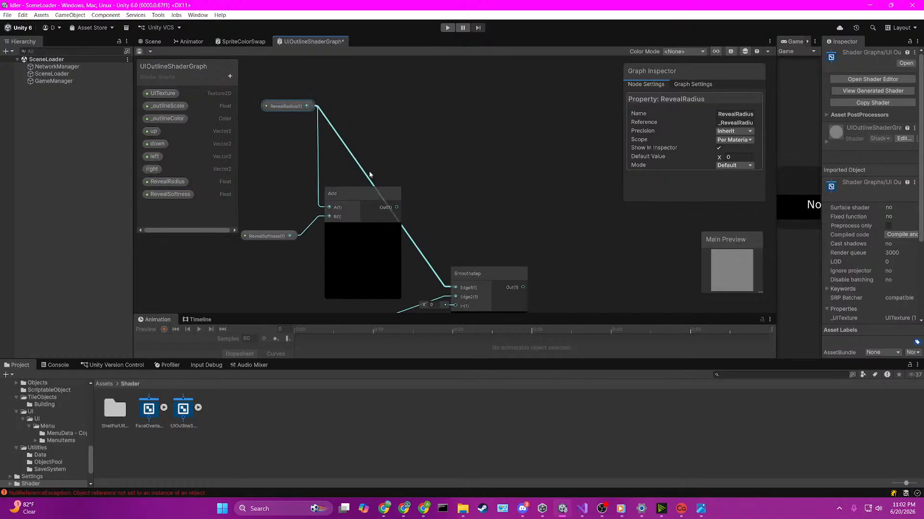
Step: Connect the Add output to Smoothstep's Edge2 input and space the Add and Smoothstep nodes apart
middle_drag(449, 217, 448, 143)
drag(395, 133, 453, 222)
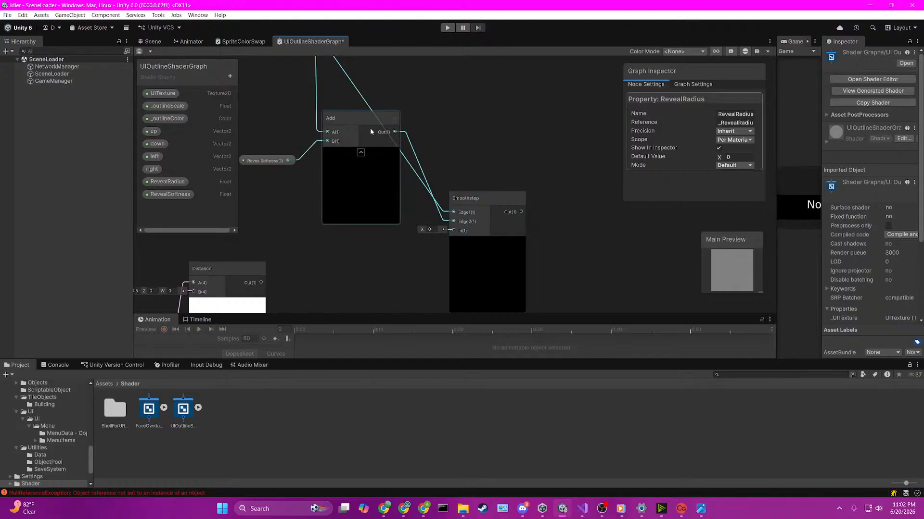
drag(369, 128, 360, 163)
middle_drag(420, 215, 427, 145)
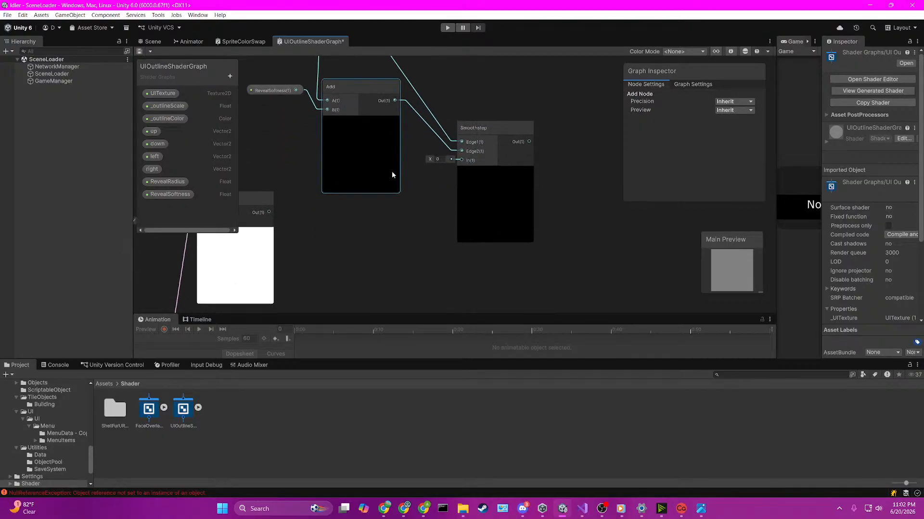
drag(477, 124, 513, 129)
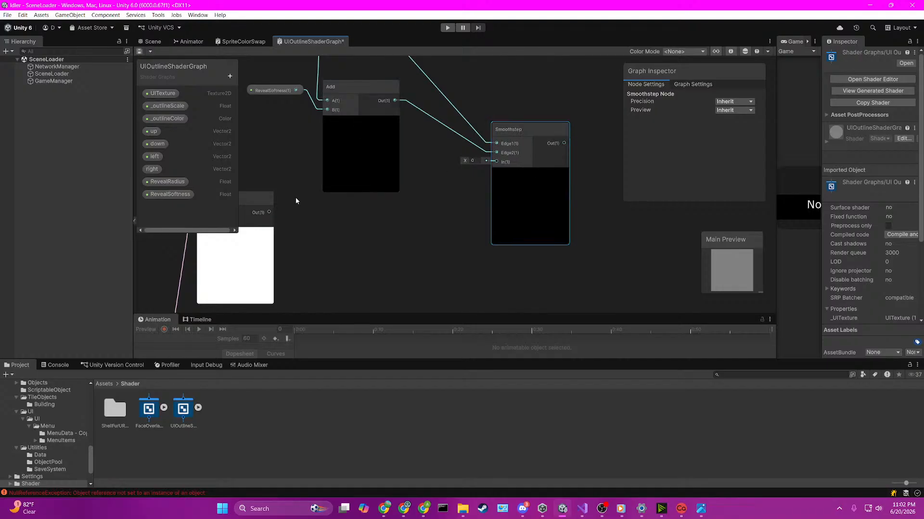
Step: Connect the Distance output to Smoothstep's In input and set the RevealSoftness default value to 0.5
drag(269, 212, 494, 166)
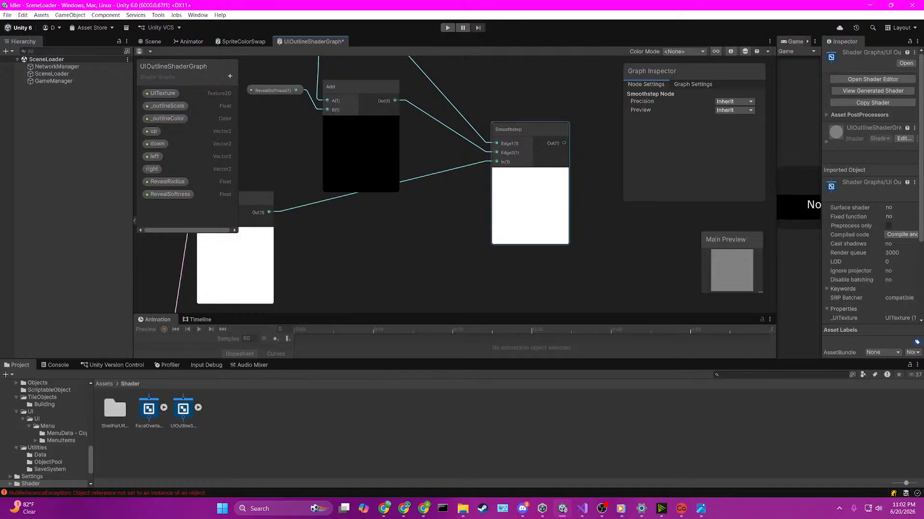
click(171, 194)
click(739, 157)
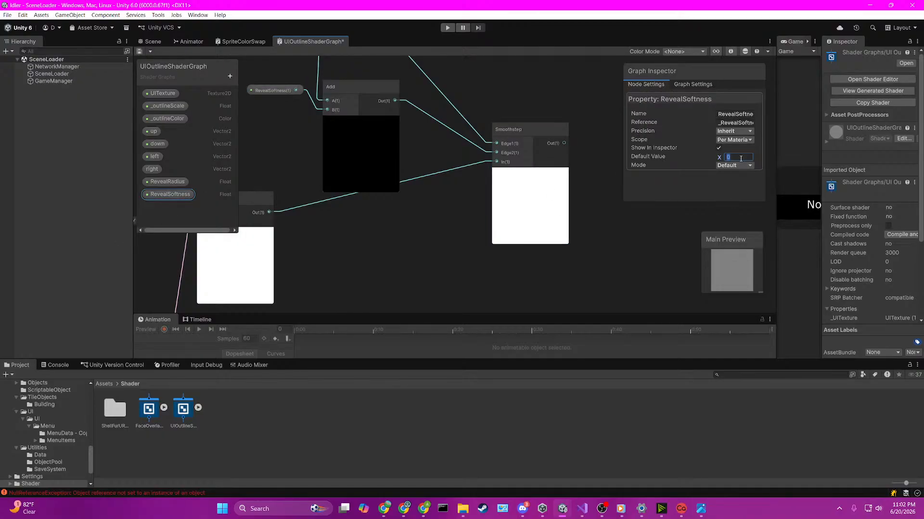
text(0.5)
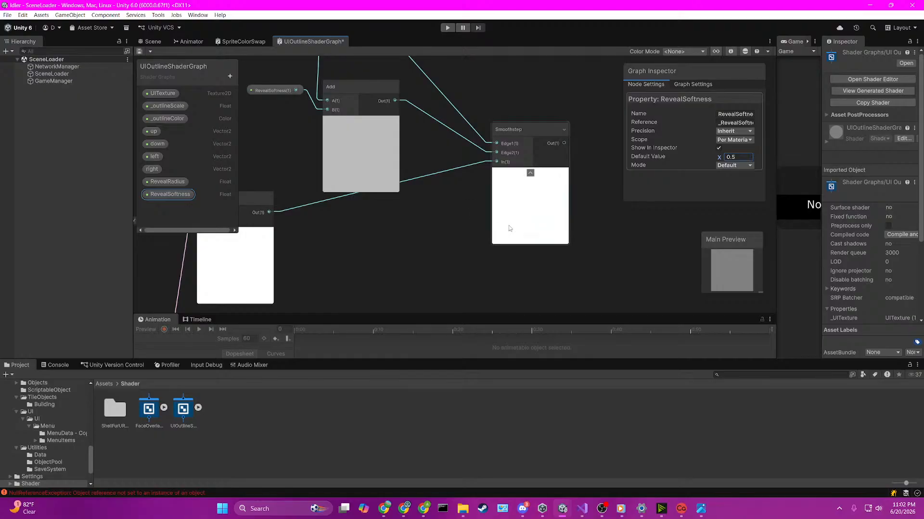
scroll(561, 253, down, 5)
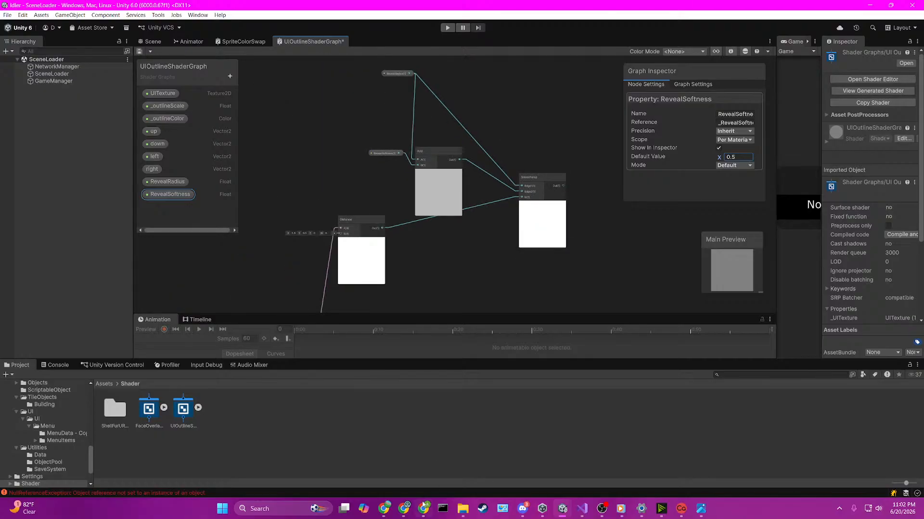
click(680, 511)
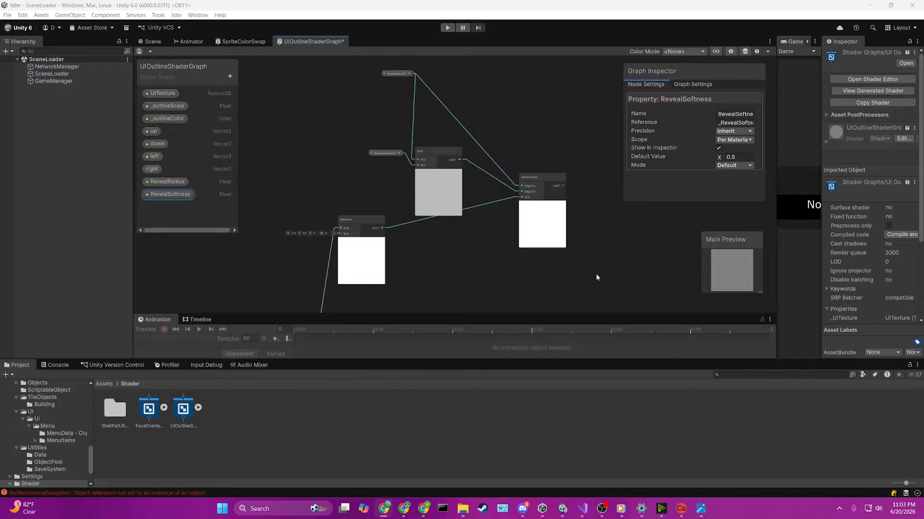
Step: Try an Invert Colors node on the Smoothstep output, and delete the node
middle_drag(608, 240, 407, 174)
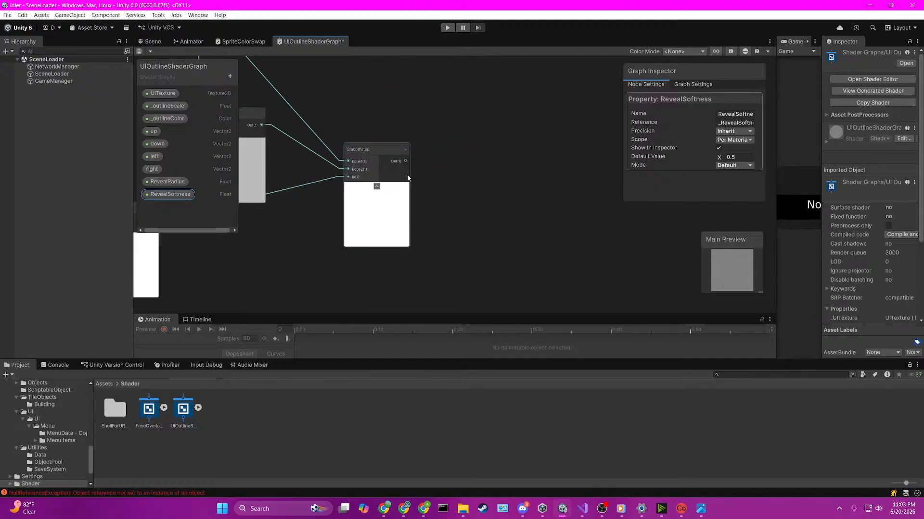
key(space)
text(invert)
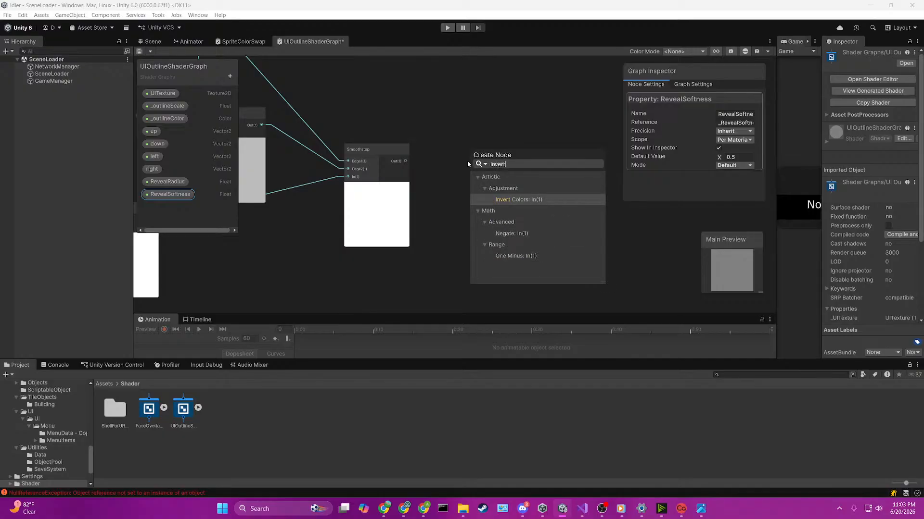
key(Return)
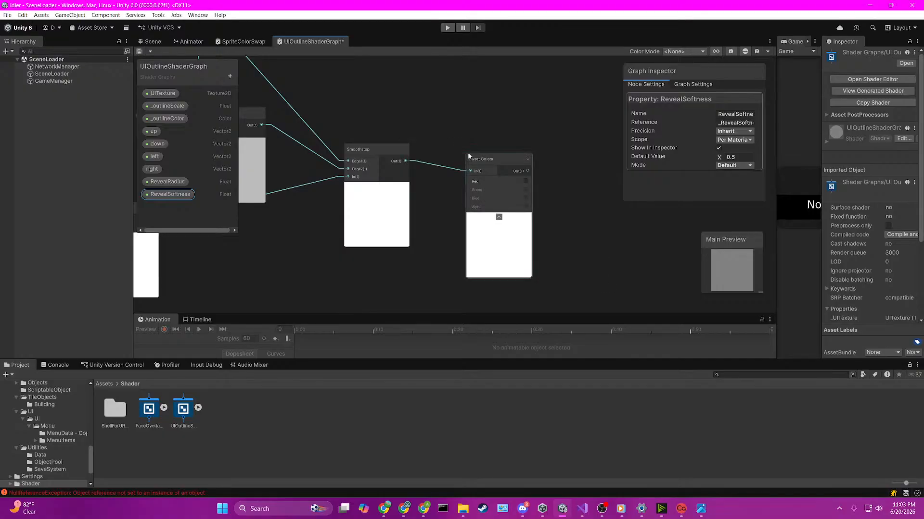
click(475, 158)
key(Delete)
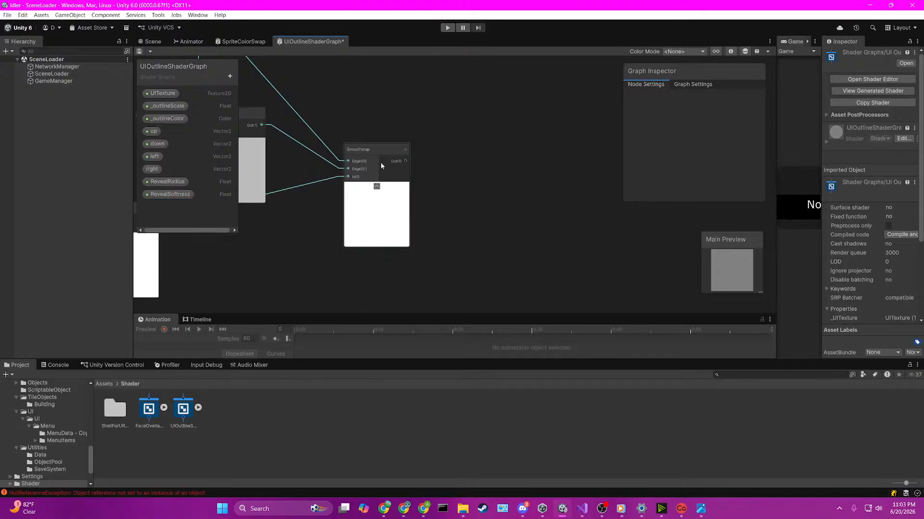
Step: Create a One Minus node fed by the Smoothstep output
drag(406, 161, 452, 152)
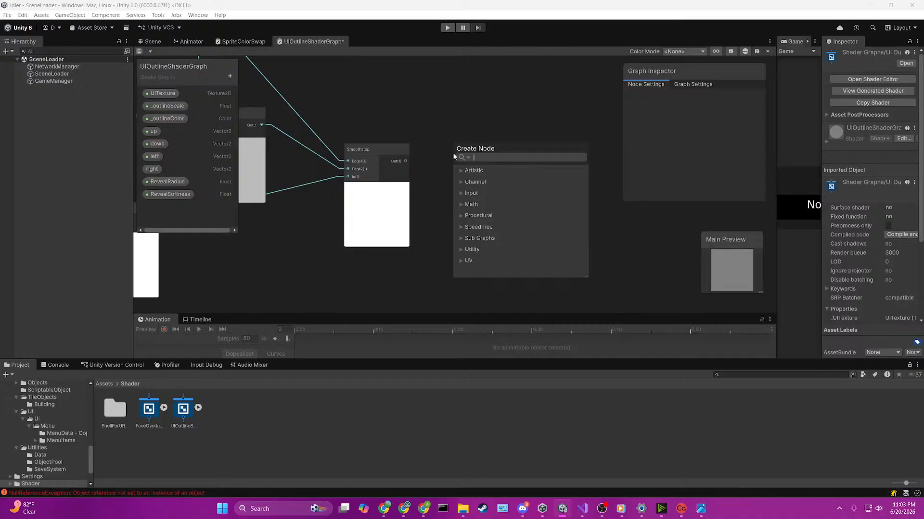
text(one minus)
key(Return)
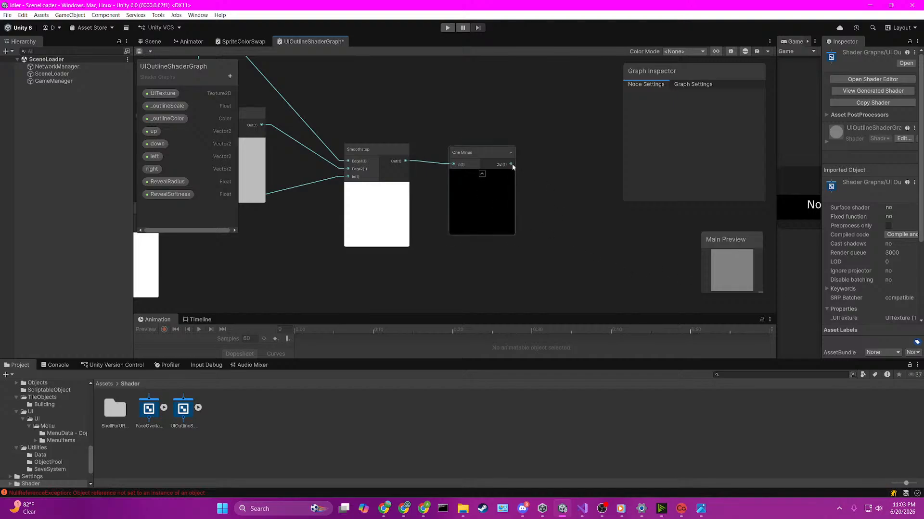
Step: Create a Multiply node with the One Minus output feeding its A input
drag(511, 164, 556, 160)
text(multi)
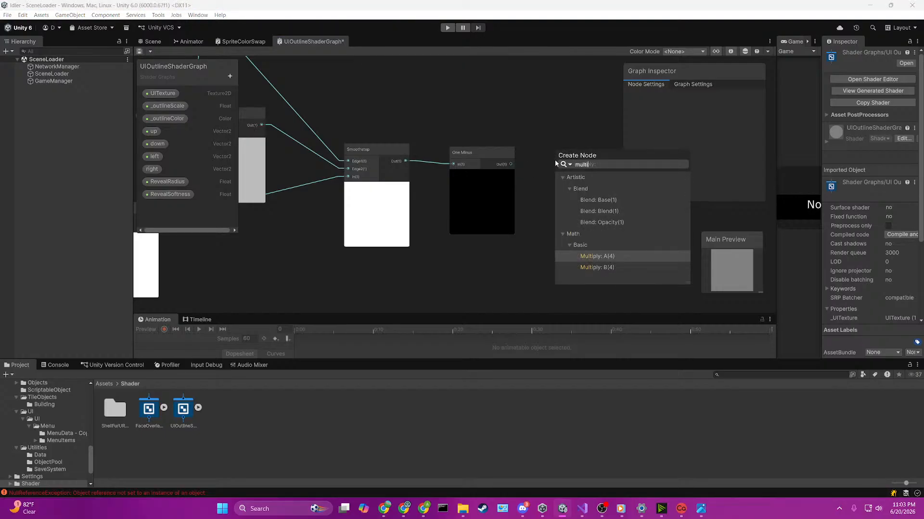
key(Return)
Step: Connect the outline's Saturate output to the Multiply node's B input and move Multiply farther from One Minus
scroll(505, 160, down, 6)
middle_drag(496, 228, 429, 97)
middle_drag(435, 256, 392, 147)
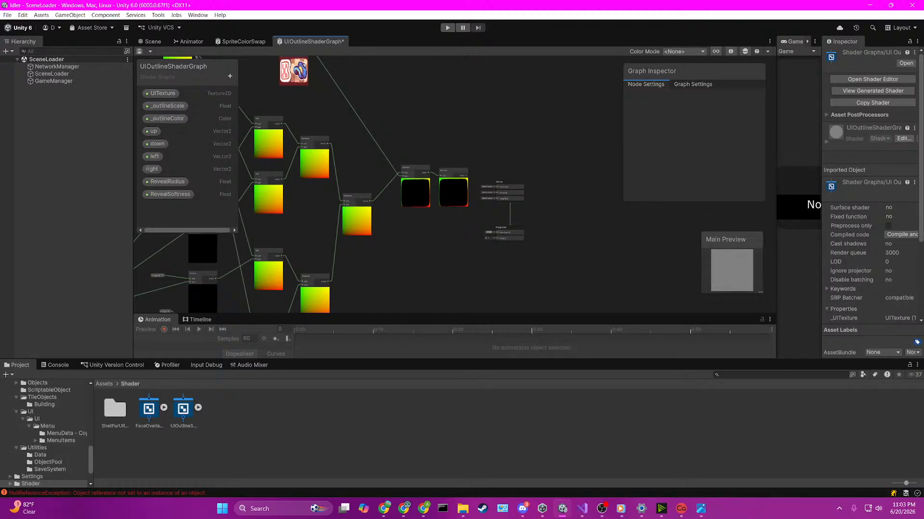
scroll(421, 165, up, 6)
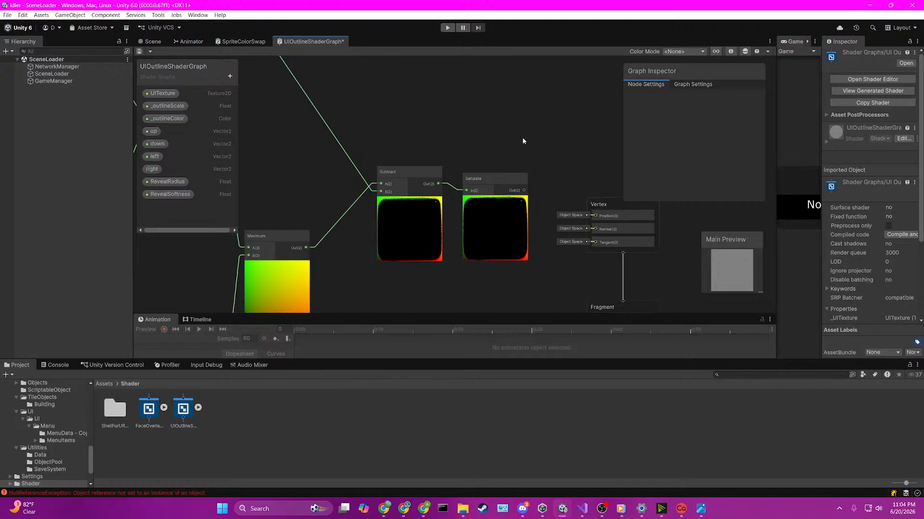
scroll(523, 141, down, 6)
middle_drag(524, 169, 501, 234)
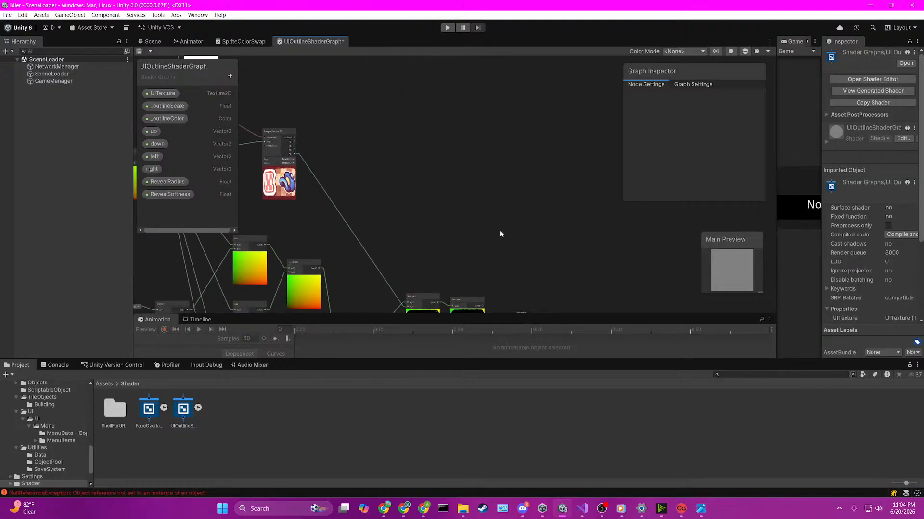
scroll(500, 230, down, 2)
scroll(497, 210, up, 1)
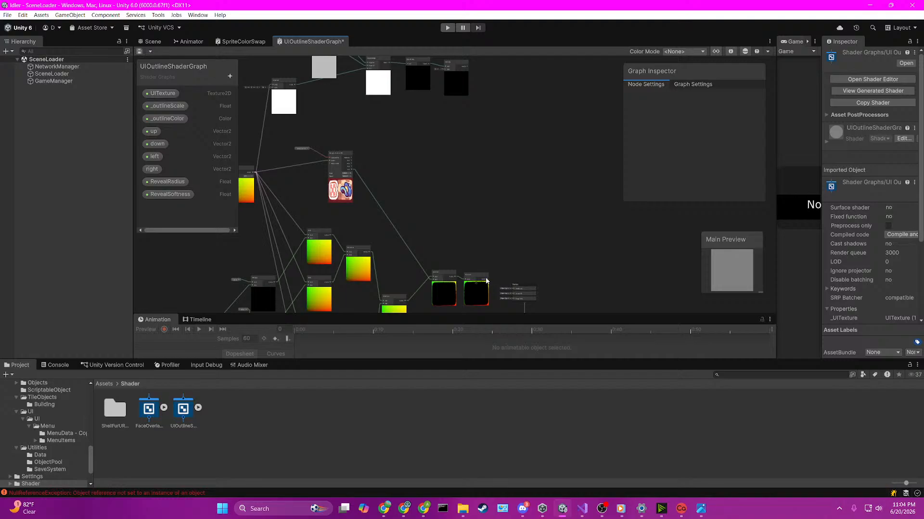
middle_drag(457, 90, 447, 163)
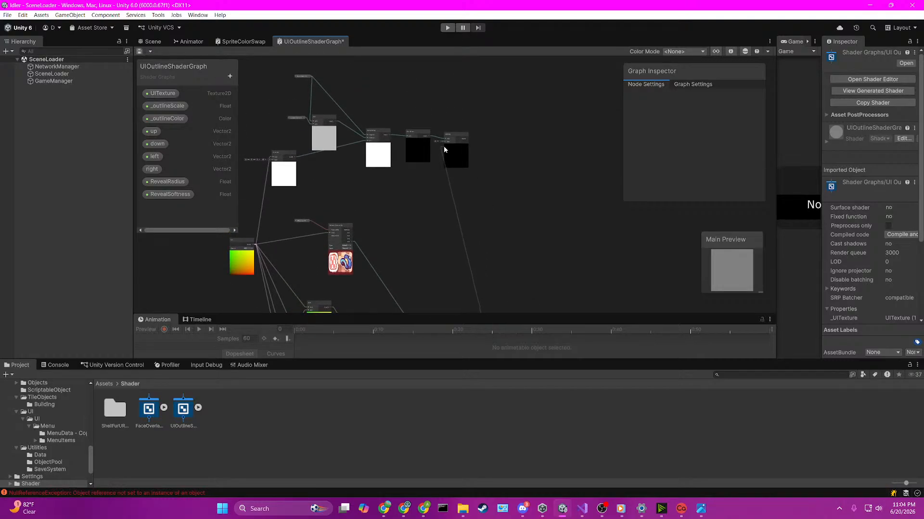
scroll(443, 147, up, 3)
drag(472, 126, 524, 125)
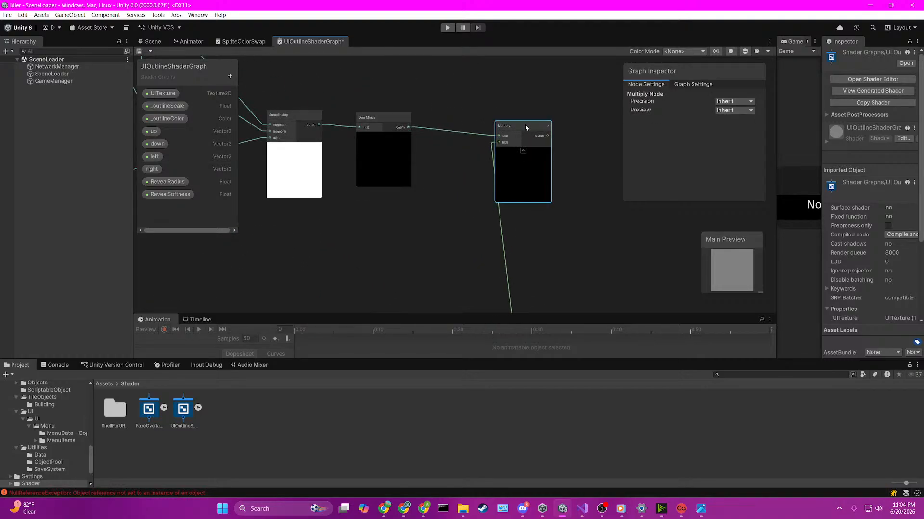
Step: Move the Vertex and Fragment stack well away from the Saturate node to make room for more nodes
scroll(527, 224, down, 5)
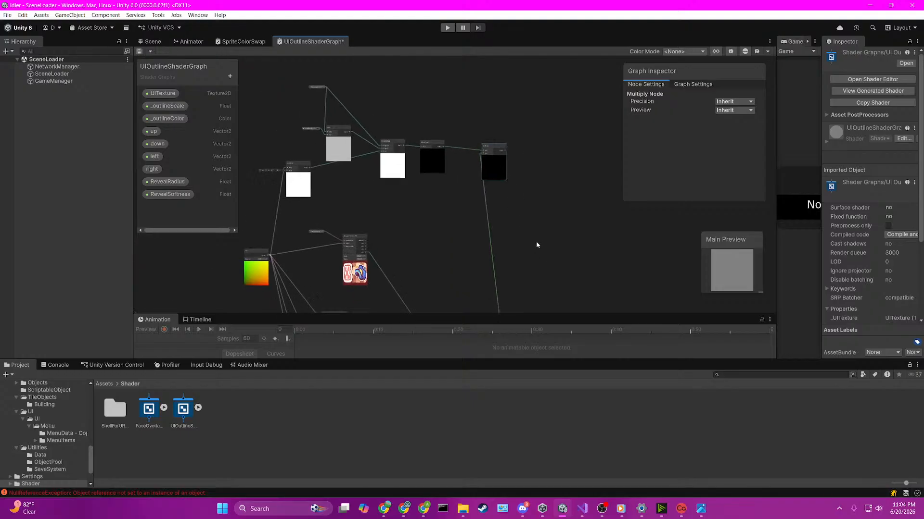
middle_drag(534, 297, 485, 218)
scroll(615, 284, down, 3)
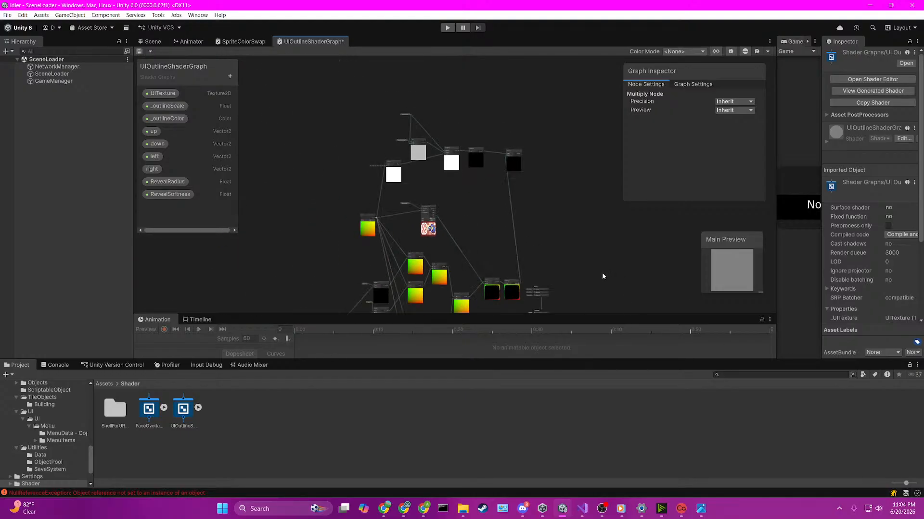
middle_drag(530, 270, 481, 189)
drag(474, 192, 518, 267)
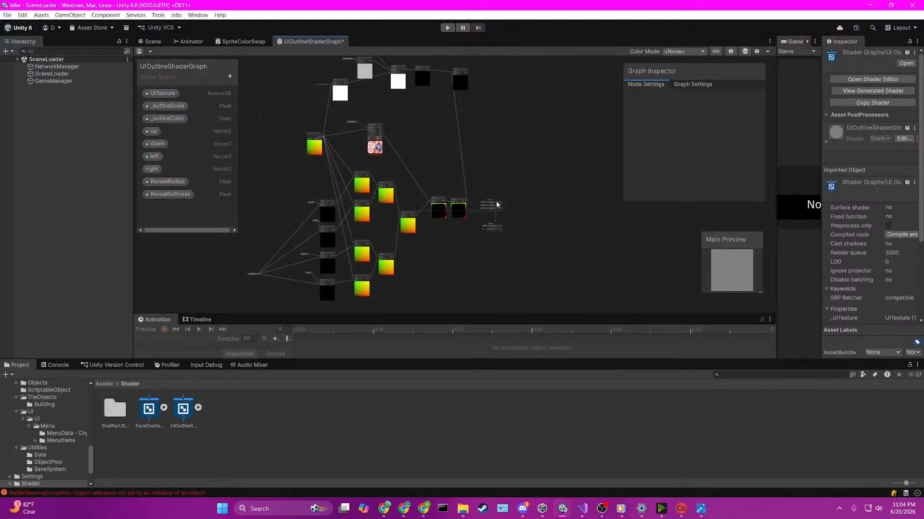
drag(493, 207, 607, 138)
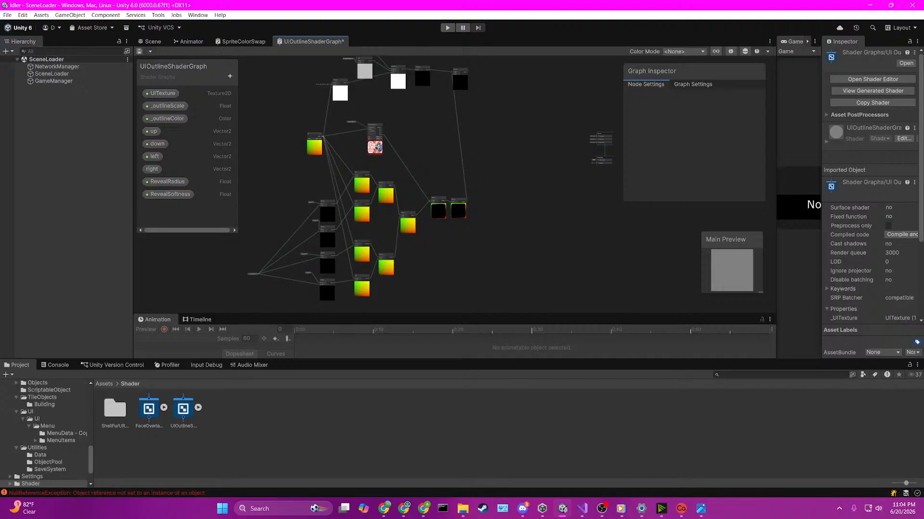
Step: Create a second Multiply node with the reveal mask Multiply's output feeding its A input
middle_drag(523, 155, 406, 227)
scroll(339, 164, up, 6)
key(space)
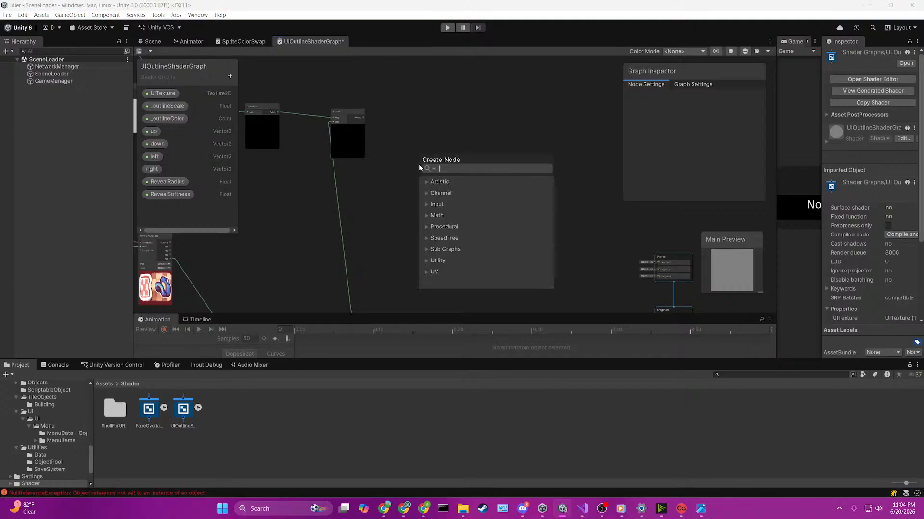
text(multiply)
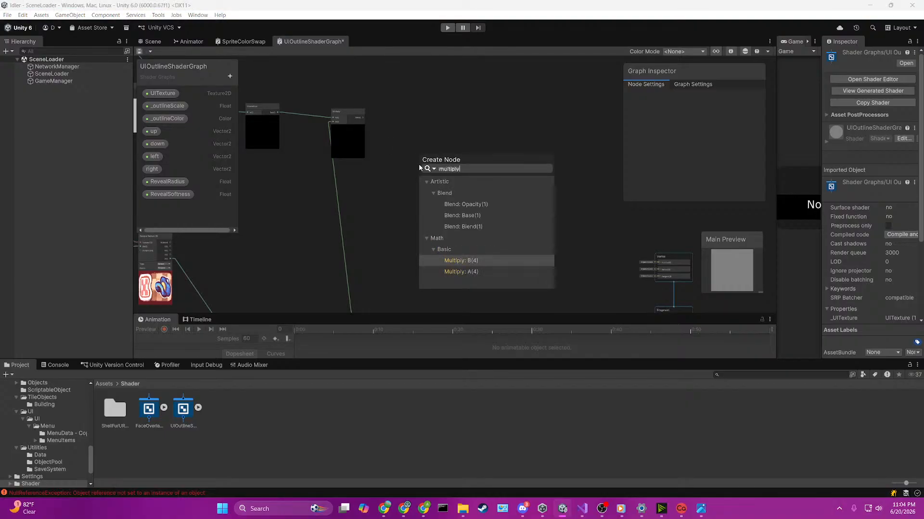
key(Escape)
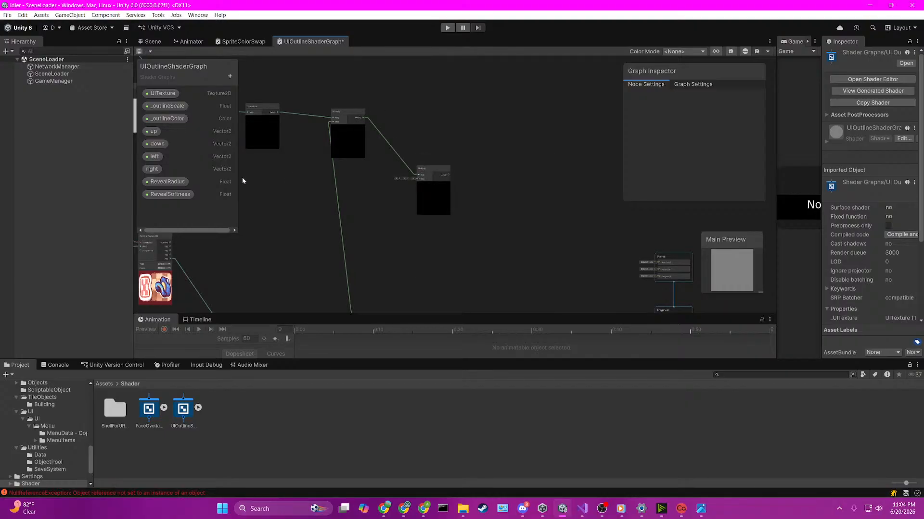
Step: Add the _outlineColor property to the graph and connect it to the new Multiply node's B input
click(162, 119)
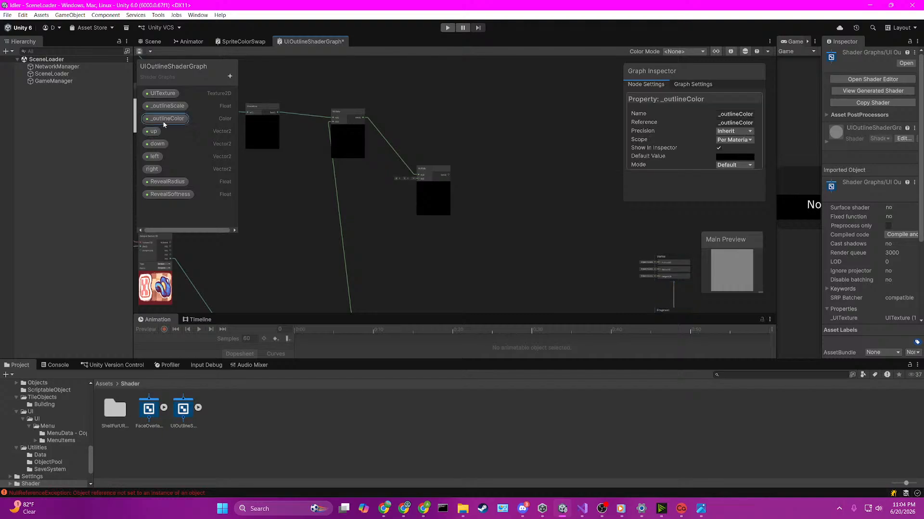
drag(163, 120, 455, 158)
scroll(382, 188, up, 3)
click(384, 180)
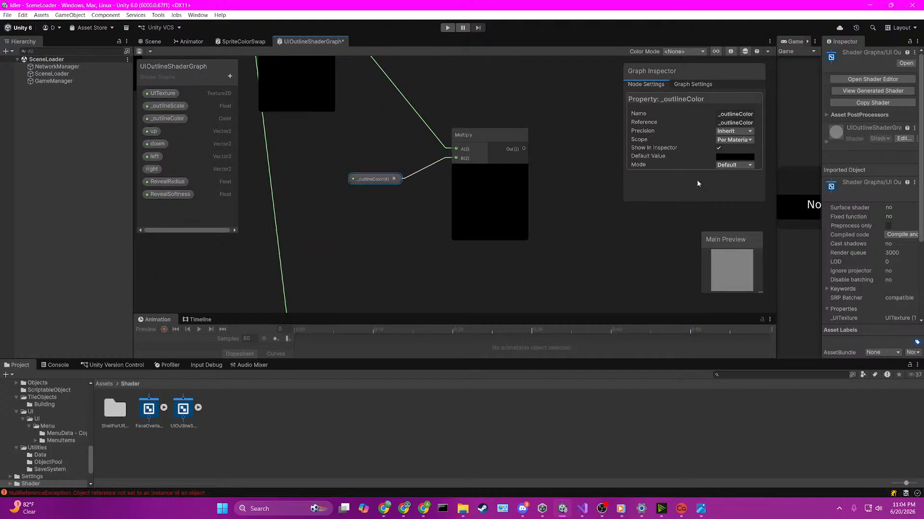
Step: Set the _outlineColor property's default value to a yellow shade
click(736, 156)
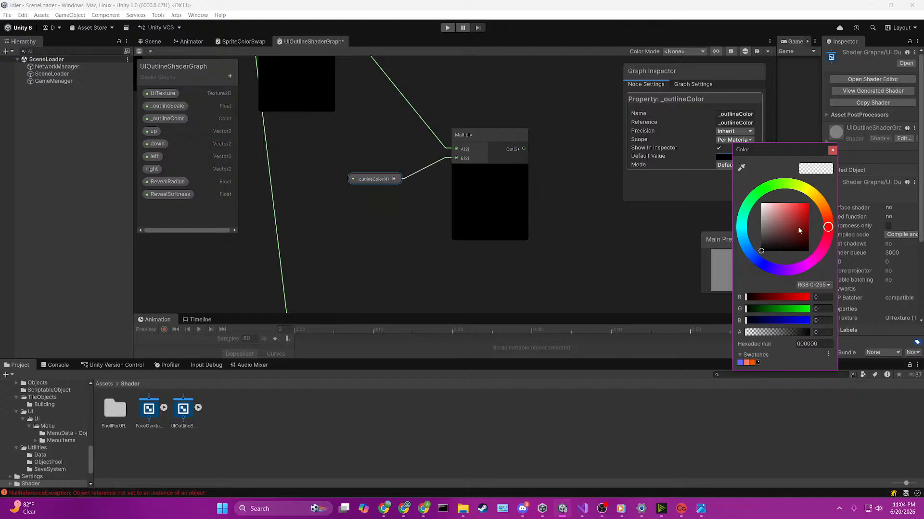
click(809, 198)
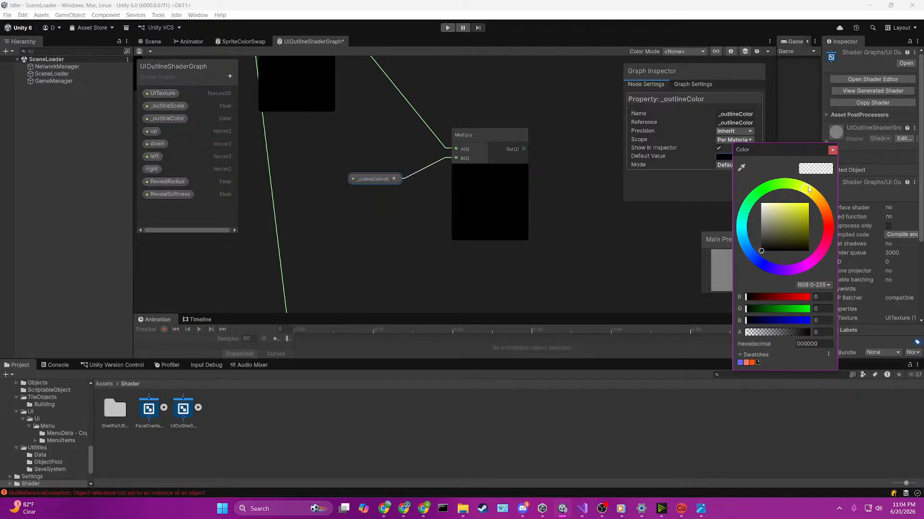
drag(802, 213, 809, 203)
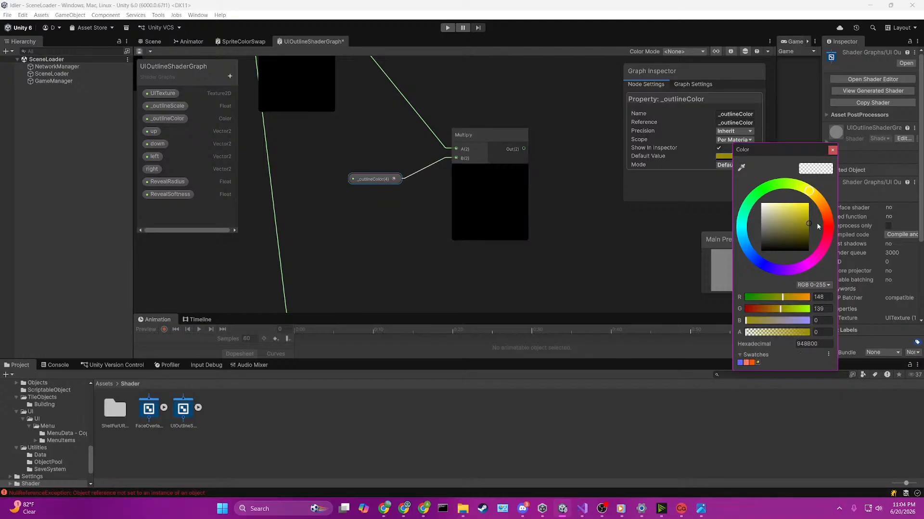
click(613, 206)
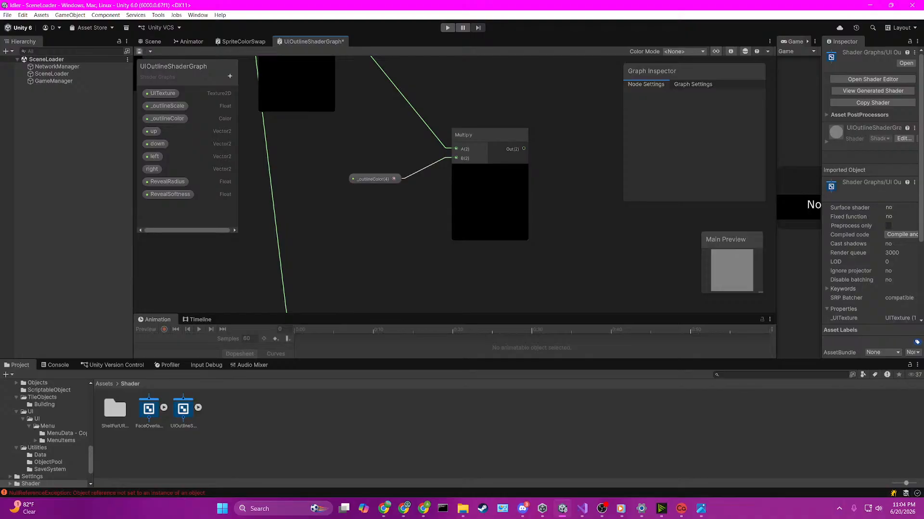
Step: Examine the existing Sample Texture 2D node and the outline nodes it feeds
scroll(471, 206, down, 4)
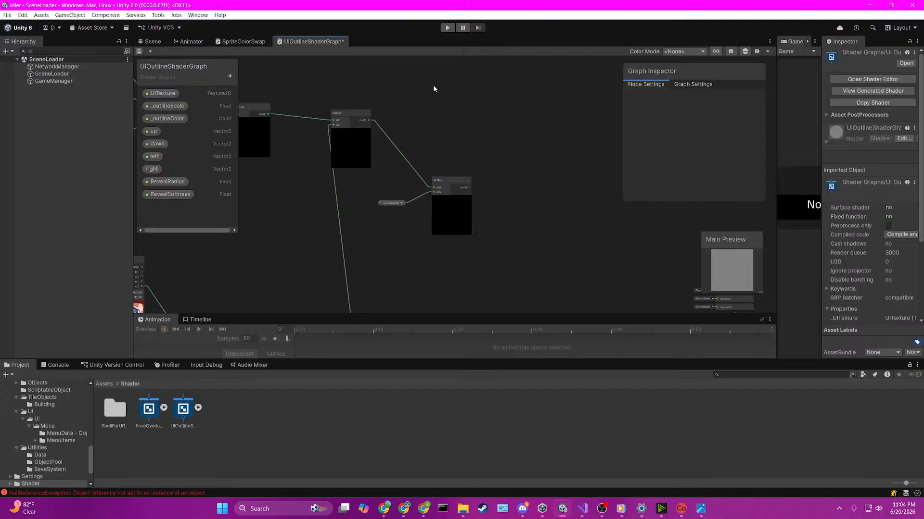
key(space)
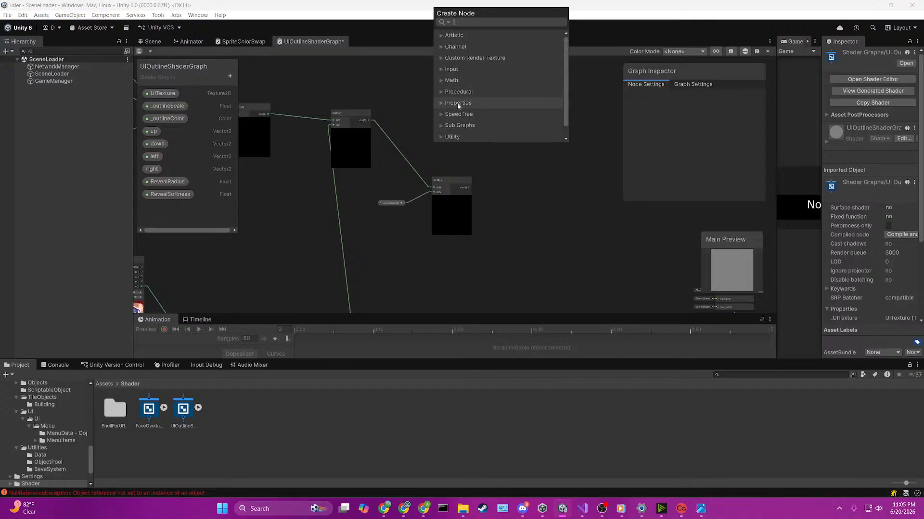
click(359, 208)
middle_drag(297, 244, 596, 139)
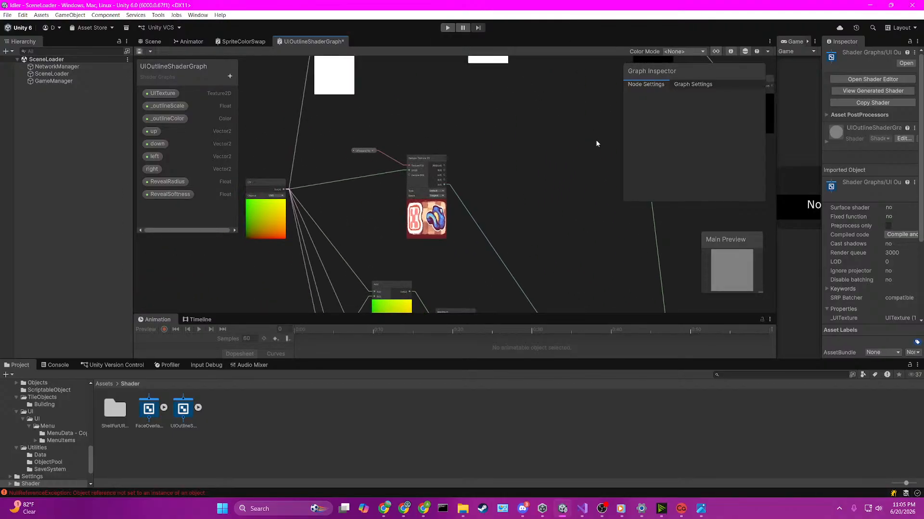
click(415, 193)
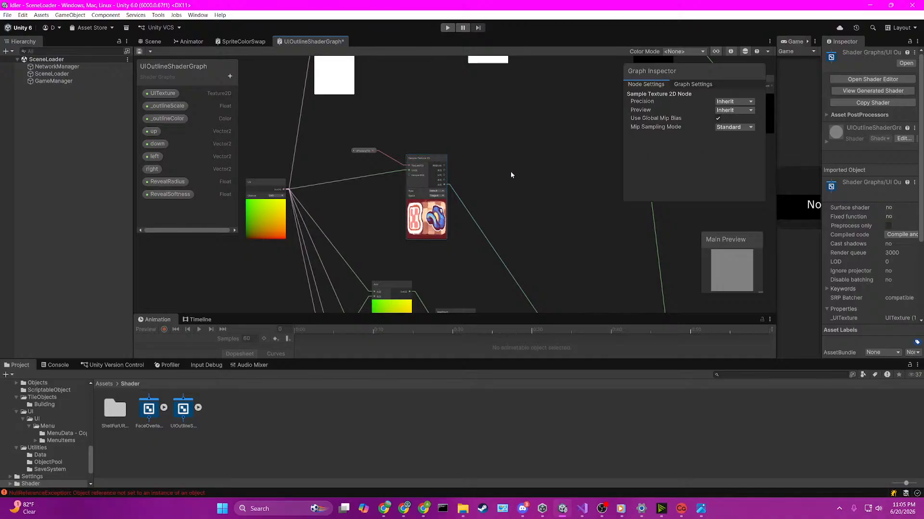
scroll(510, 172, down, 3)
middle_drag(556, 224, 515, 170)
scroll(536, 195, up, 2)
scroll(536, 195, up, 2)
click(512, 80)
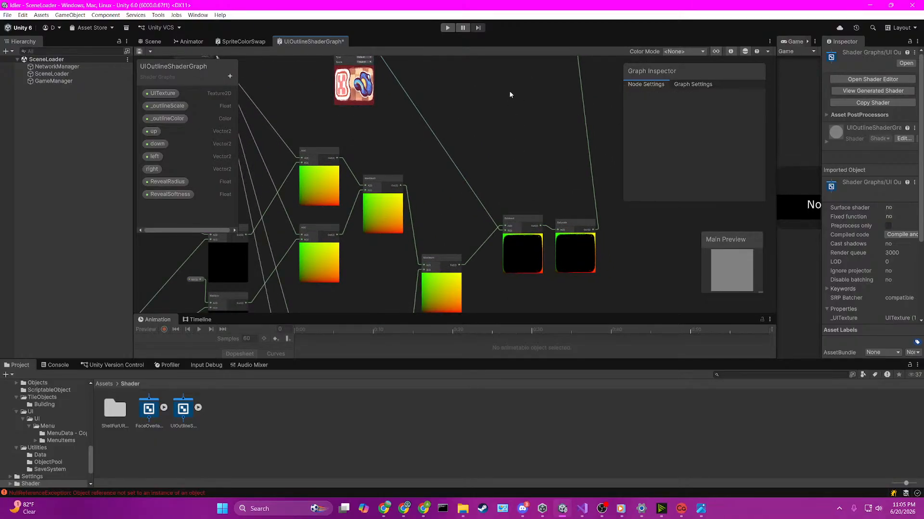
Step: Create another Sample Texture 2D node above the Multiply node that uses _outlineColor
middle_drag(541, 74, 422, 234)
scroll(507, 126, down, 3)
scroll(460, 144, up, 2)
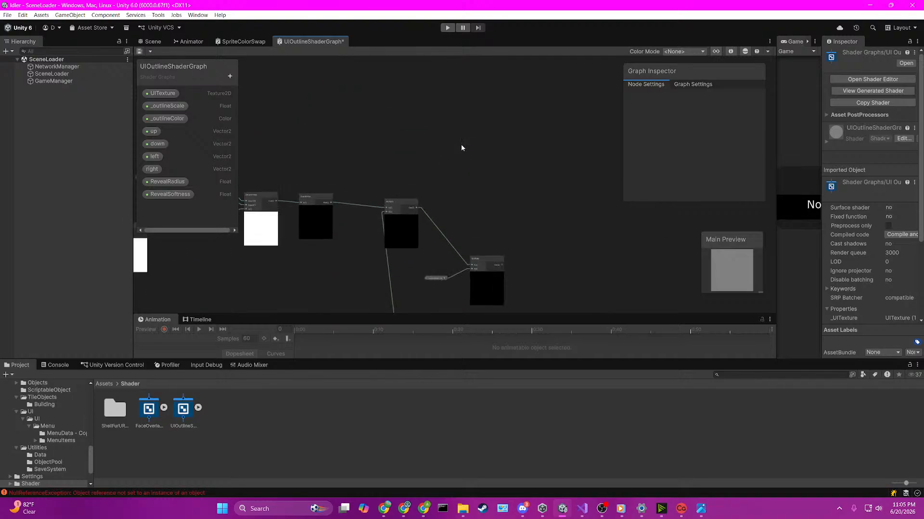
key(space)
text(samepl)
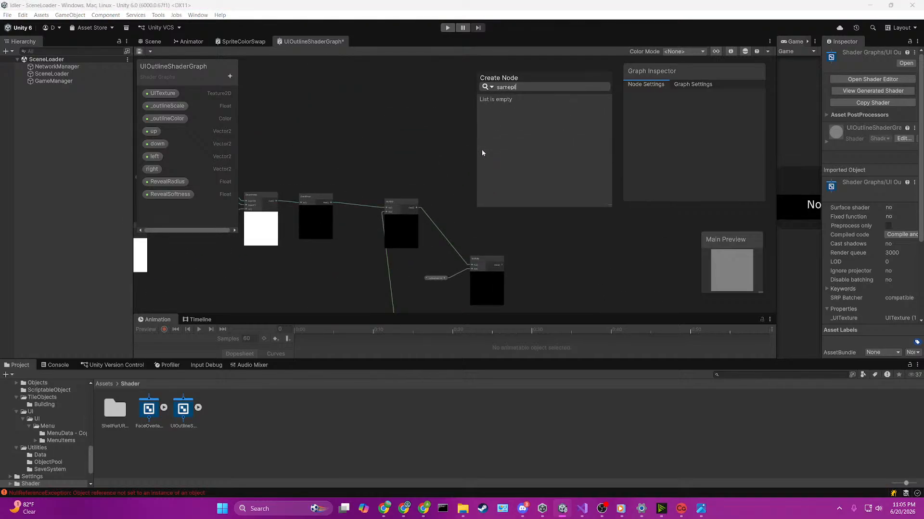
text(e)
key(Up)
key(Up)
key(Up)
key(Up)
key(Up)
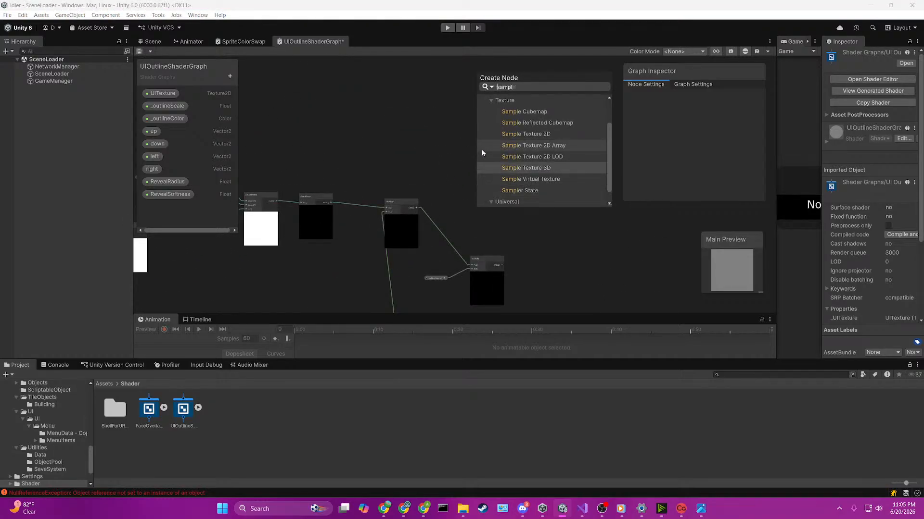
key(Return)
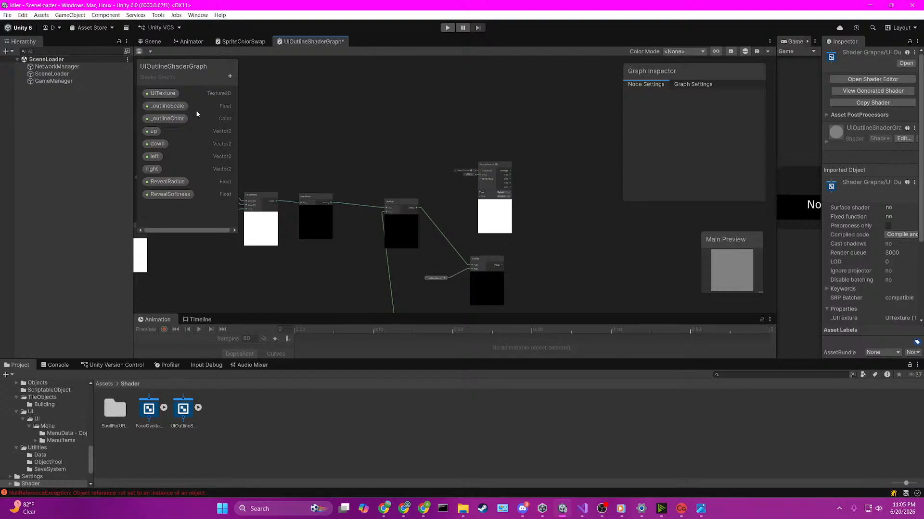
Step: Add the UITexture property to the graph and connect it to the new Sample Texture 2D node's Texture input
drag(163, 93, 495, 171)
scroll(433, 150, up, 3)
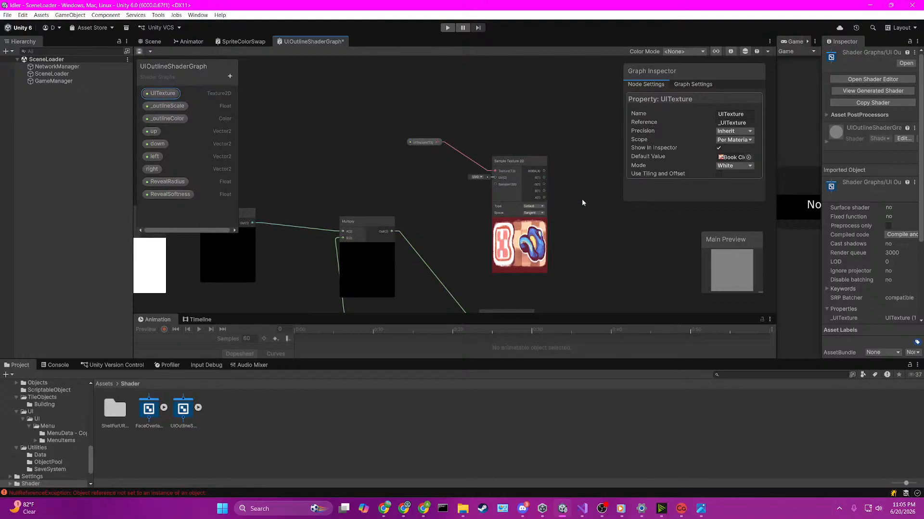
middle_drag(582, 201, 555, 177)
click(348, 147)
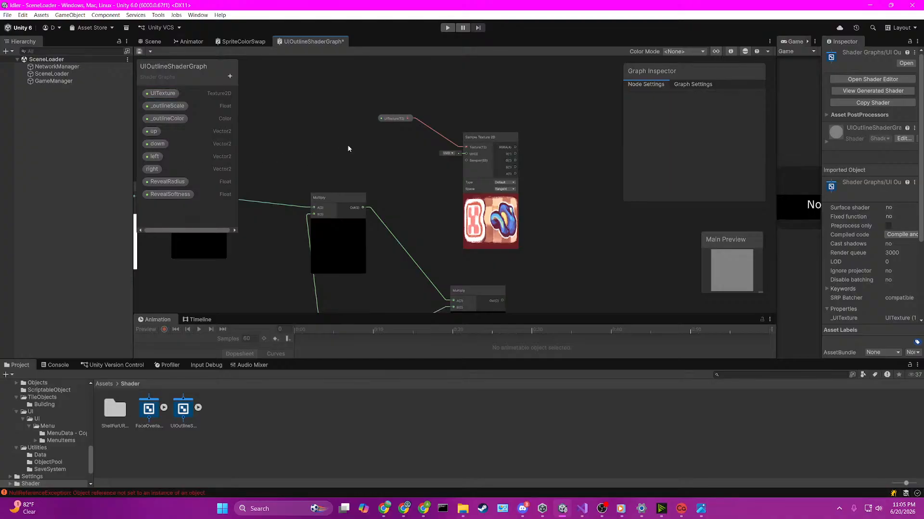
Step: Create a UV node and connect its output to the new Sample Texture 2D node's UV input
key(space)
text(uv)
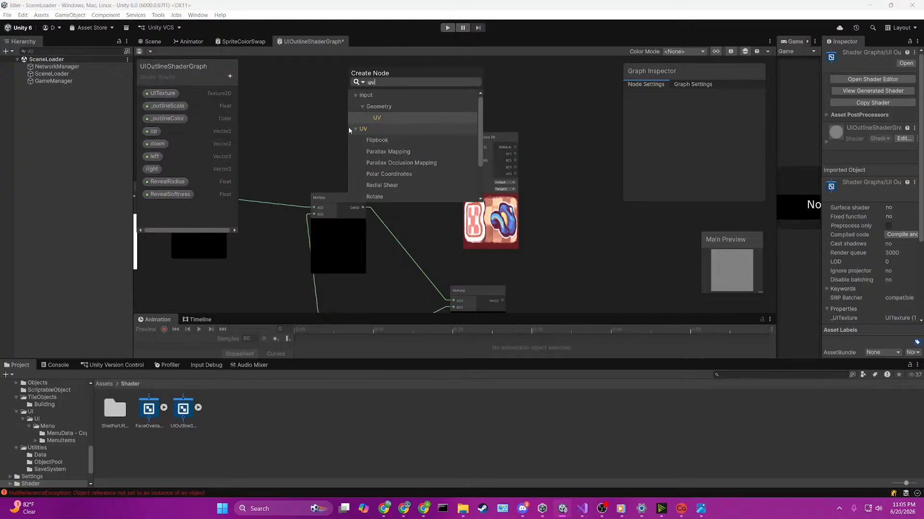
click(386, 117)
drag(377, 163, 465, 178)
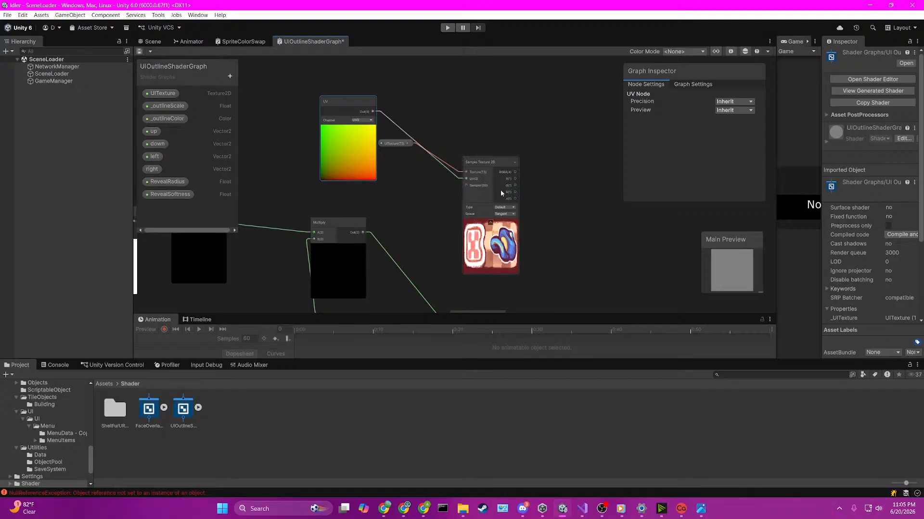
Step: Create an Add node with the new texture sample's RGBA output on A and the outline color Multiply's output on B
middle_drag(578, 204, 425, 99)
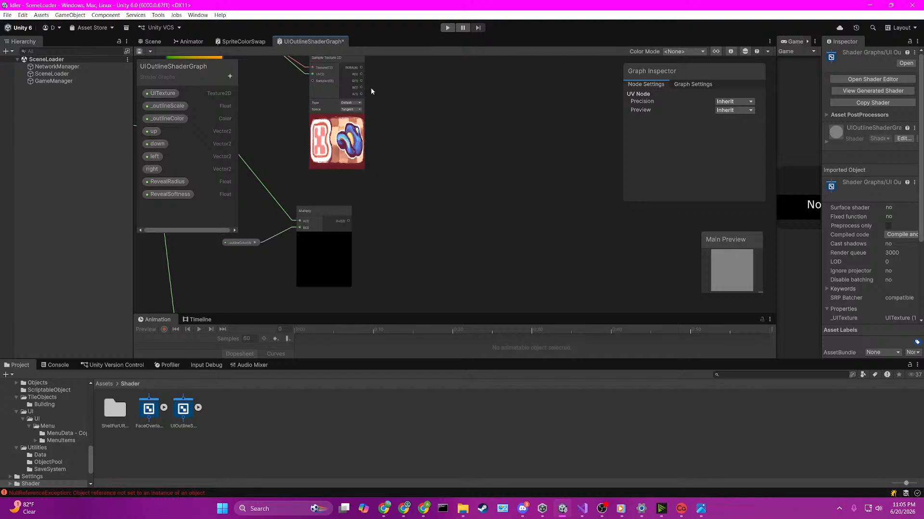
drag(361, 68, 434, 179)
text(add)
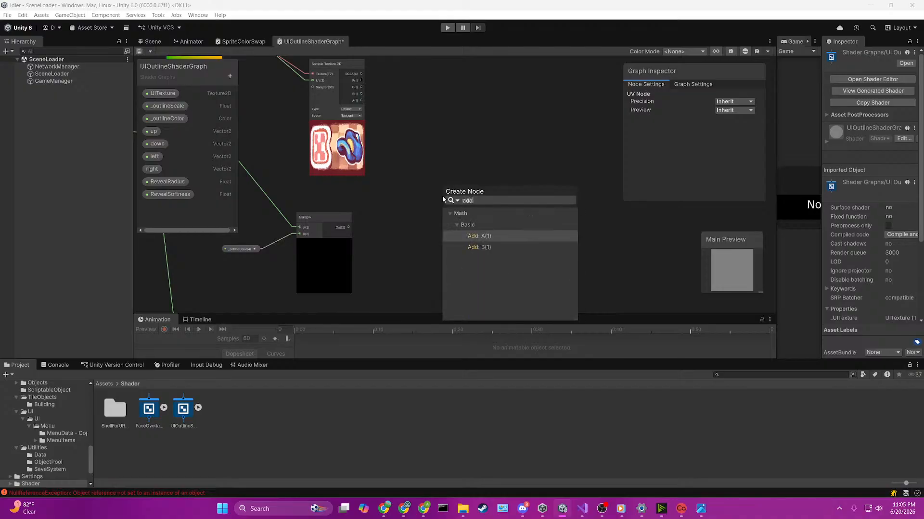
click(489, 239)
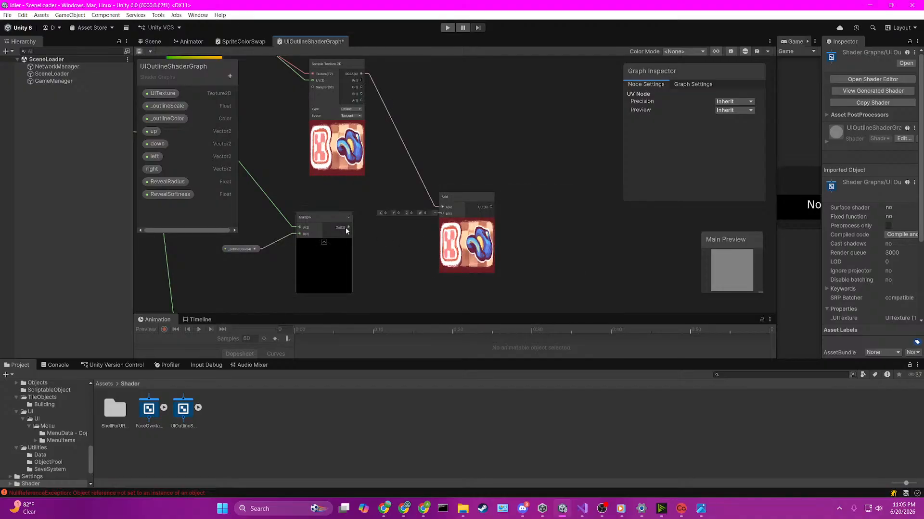
drag(346, 227, 443, 213)
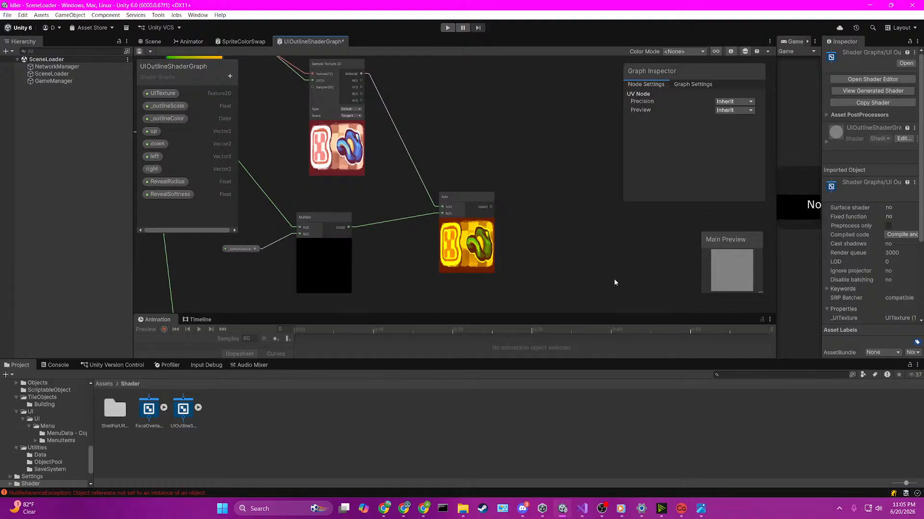
Step: Connect the Add node's output to the Fragment stack's Base Color input
scroll(502, 198, down, 3)
scroll(501, 226, down, 3)
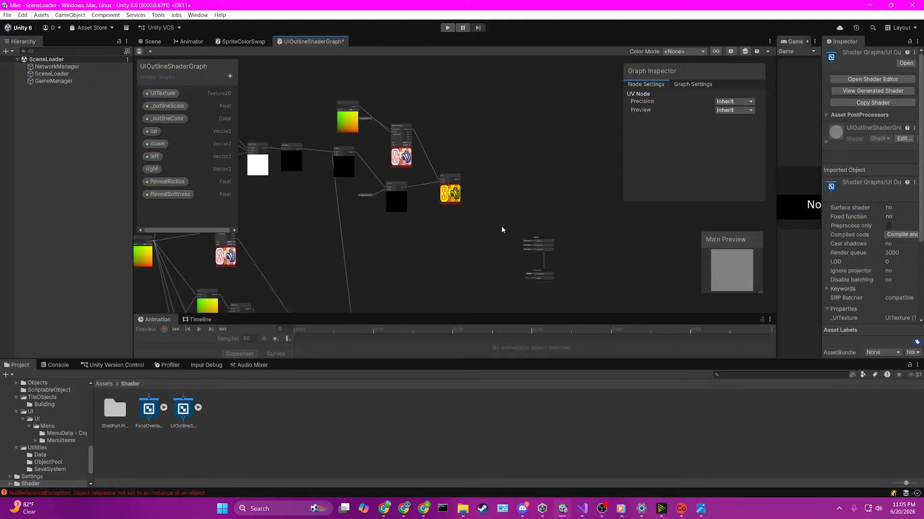
middle_drag(504, 248, 501, 157)
scroll(493, 152, up, 2)
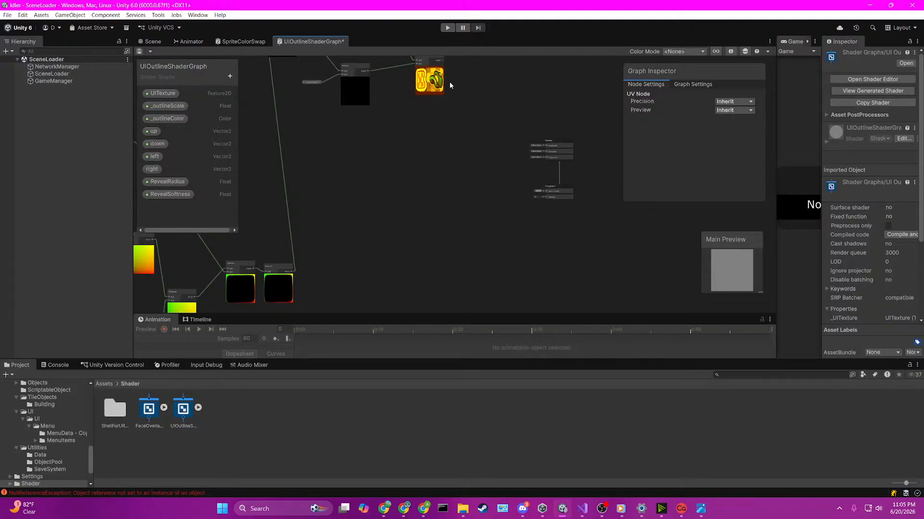
scroll(455, 89, up, 2)
middle_drag(455, 65, 446, 105)
drag(427, 88, 568, 268)
middle_drag(567, 268, 570, 250)
drag(572, 250, 571, 248)
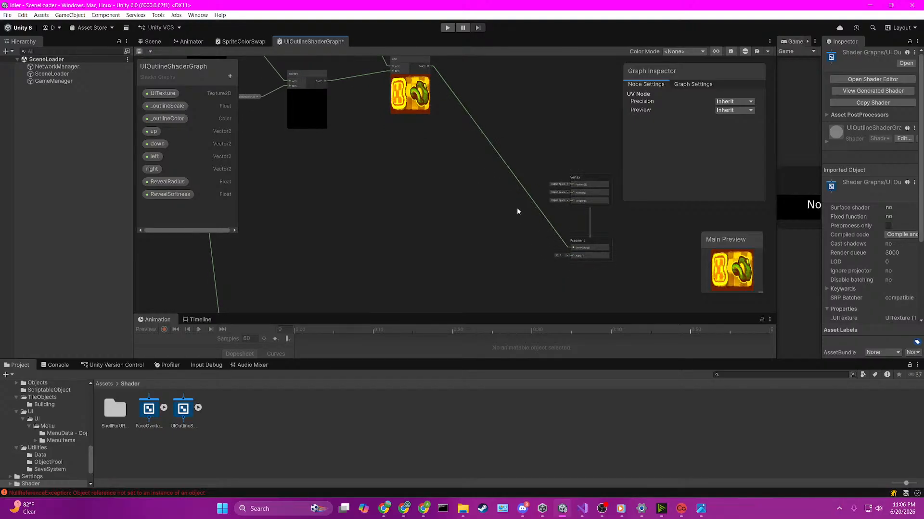
Step: Connect the new Sample Texture 2D node's A output to the Fragment stack's Alpha input
middle_drag(390, 141, 534, 293)
scroll(480, 183, up, 2)
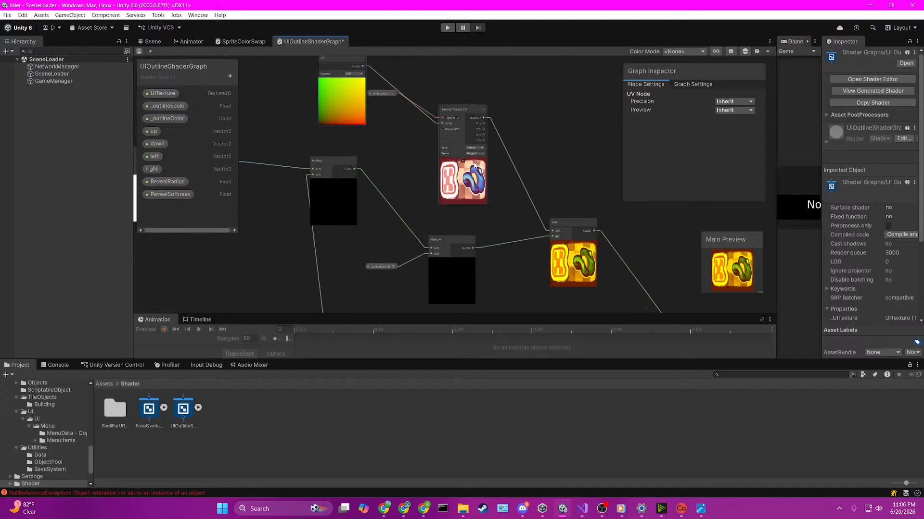
drag(483, 140, 605, 263)
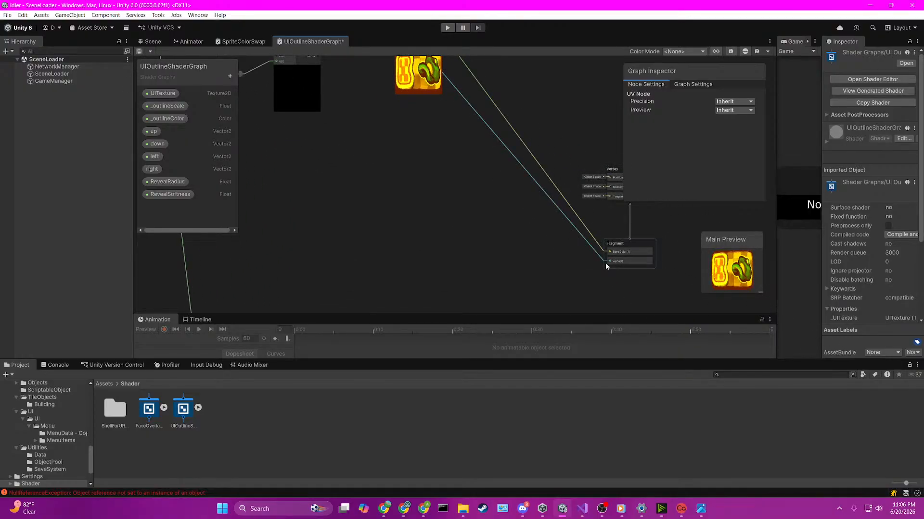
middle_drag(440, 168, 470, 234)
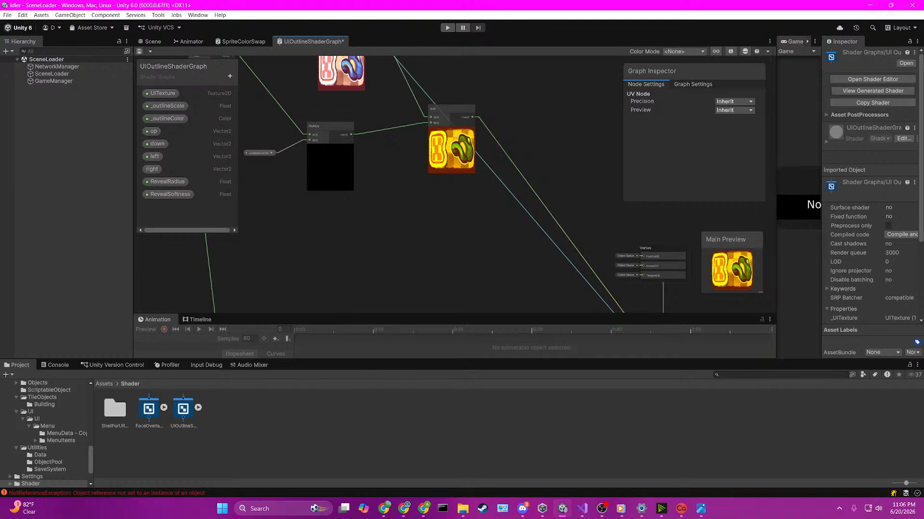
click(531, 247)
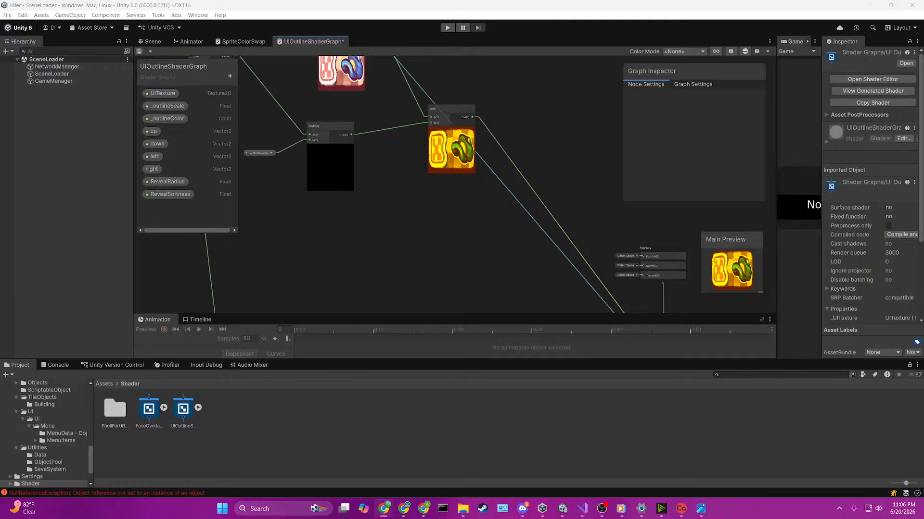
scroll(565, 217, down, 5)
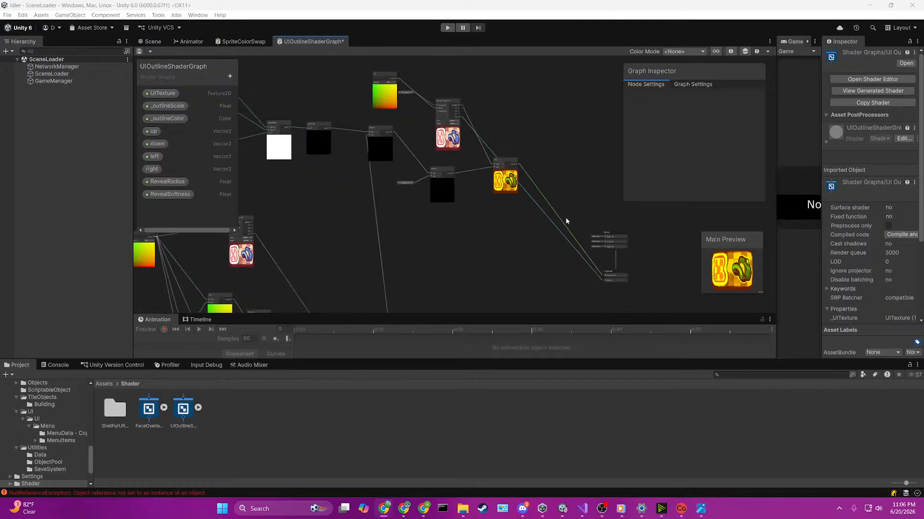
scroll(648, 278, up, 9)
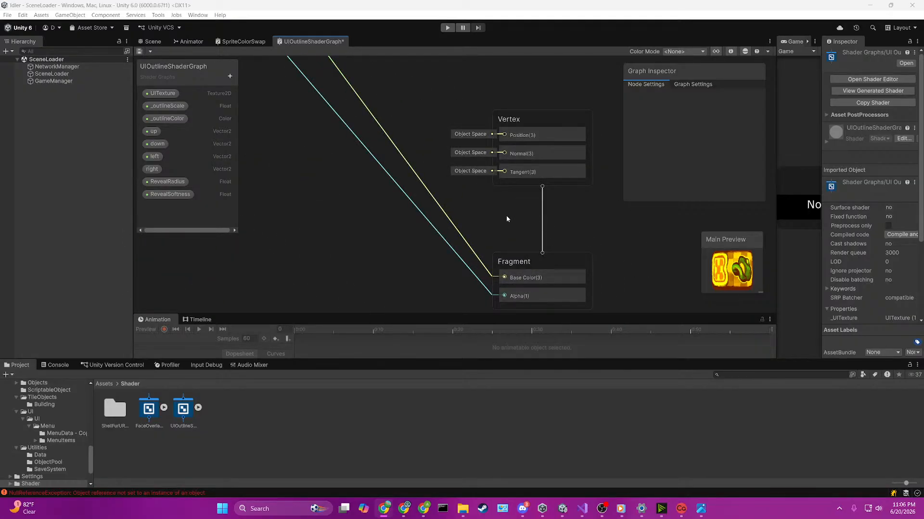
Step: Create a folder named UI inside the project's Assets/Material folder
scroll(506, 218, down, 6)
scroll(354, 97, up, 2)
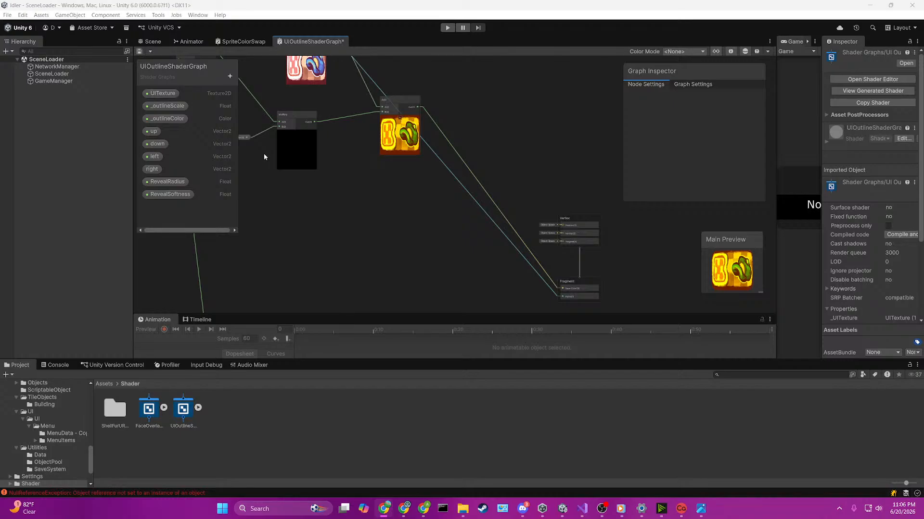
click(147, 45)
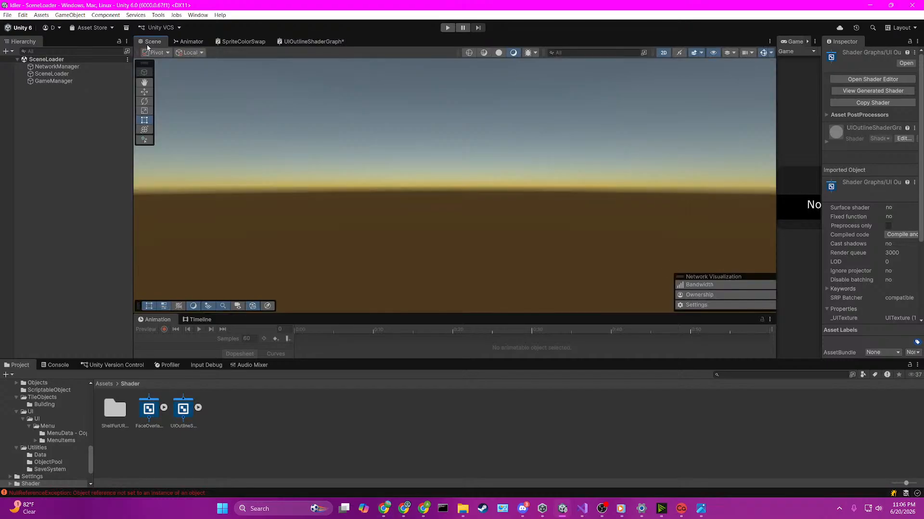
click(108, 385)
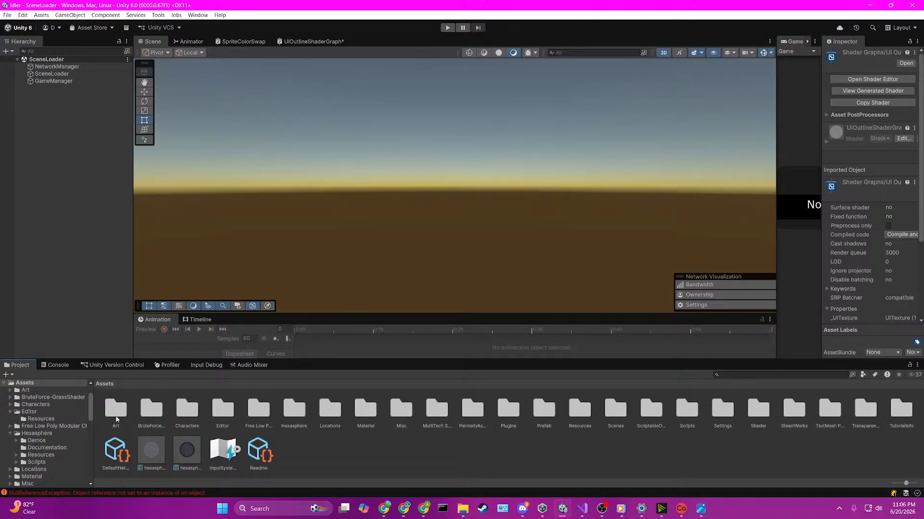
double_click(116, 417)
click(104, 384)
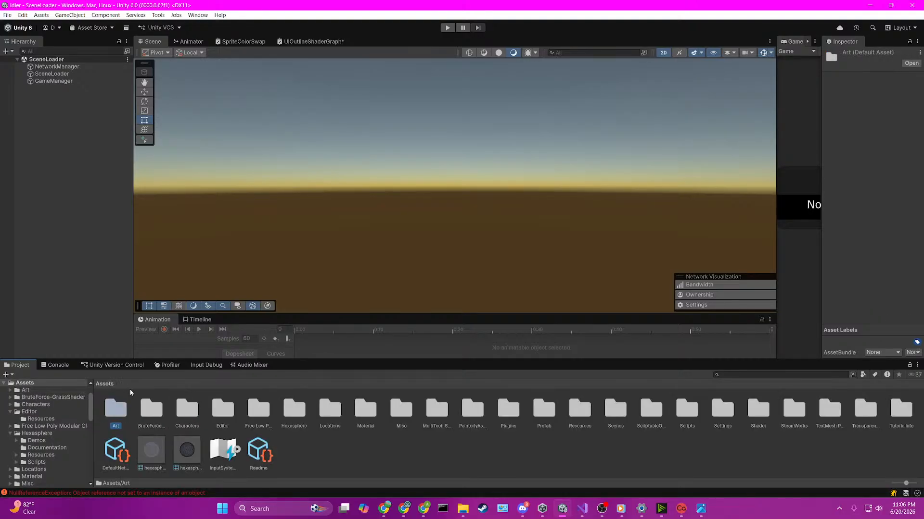
double_click(365, 409)
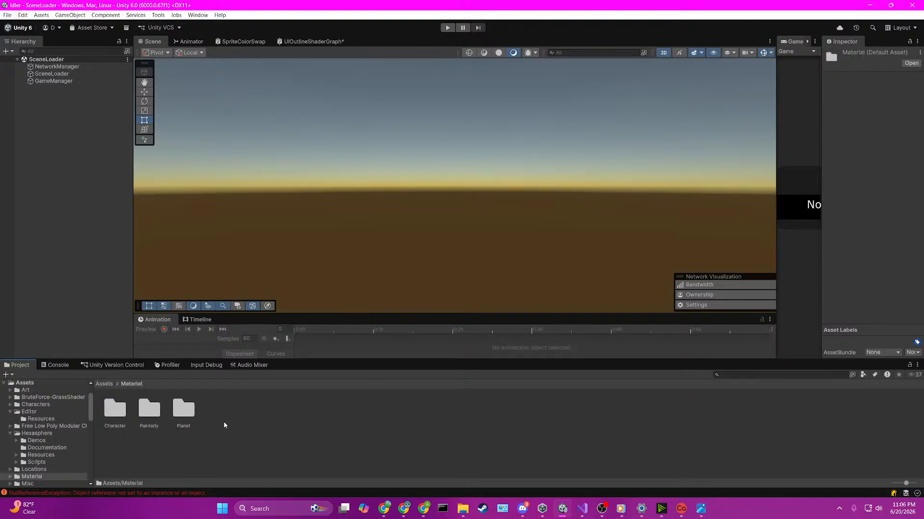
right_click(223, 423)
mouse_move(250, 180)
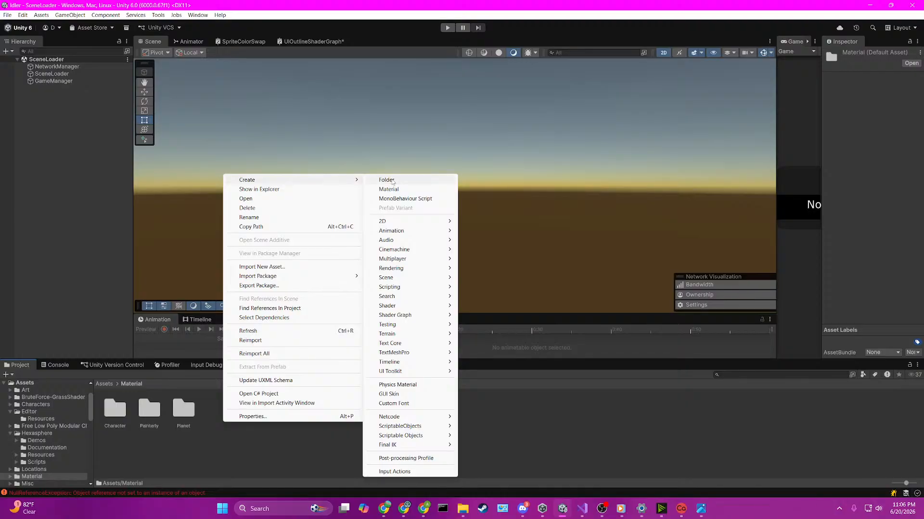
click(423, 180)
text(UI)
key(Return)
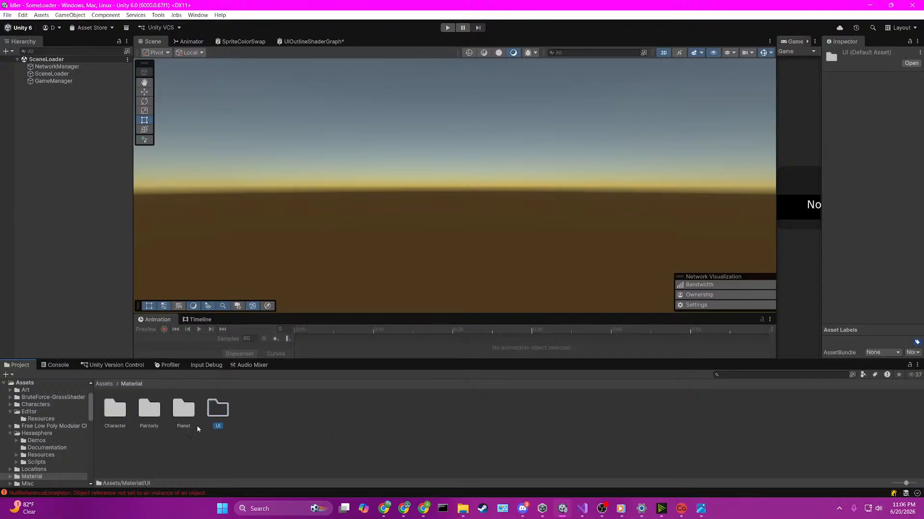
Step: Create a material named UIOutline inside the new Material/UI folder
double_click(217, 407)
right_click(169, 420)
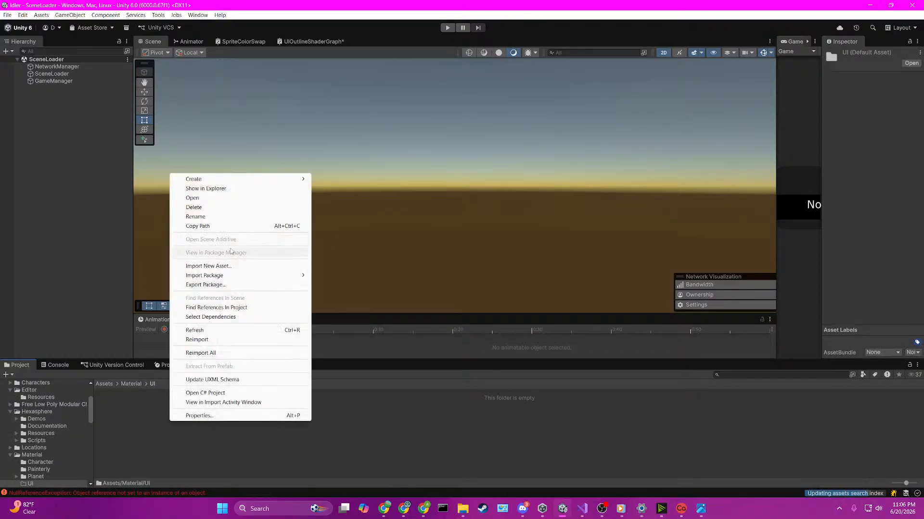
mouse_move(207, 178)
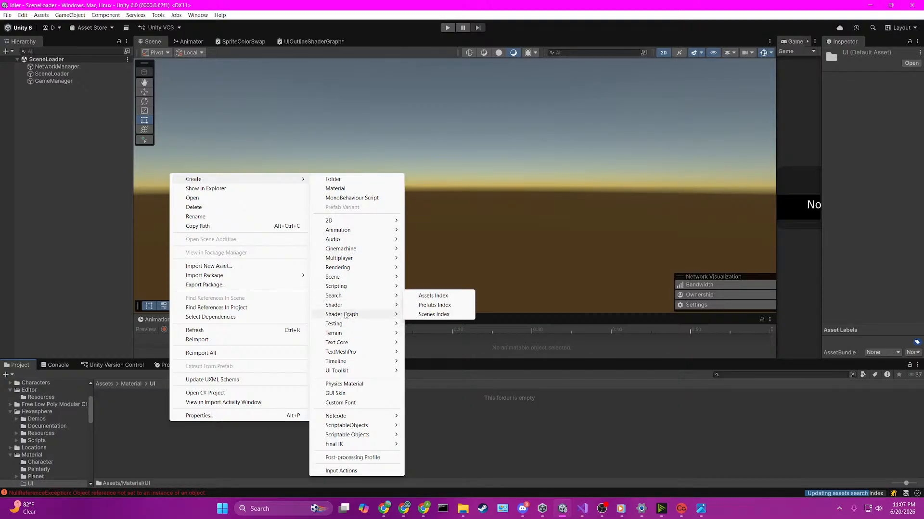
mouse_move(344, 315)
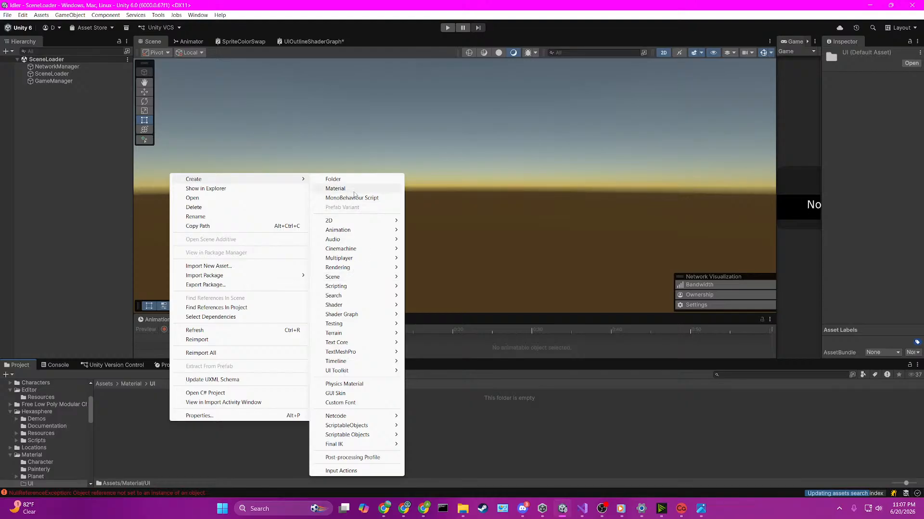
click(335, 188)
text(U)
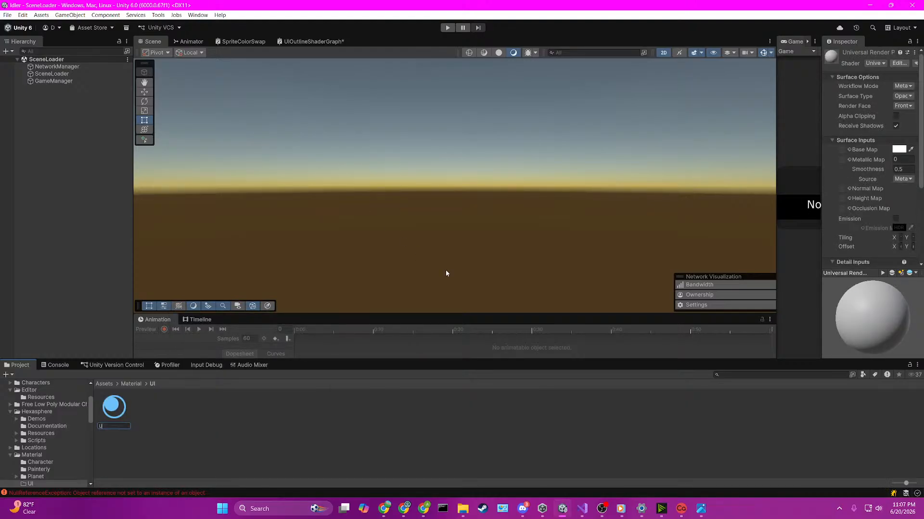
text(IOutline)
key(Return)
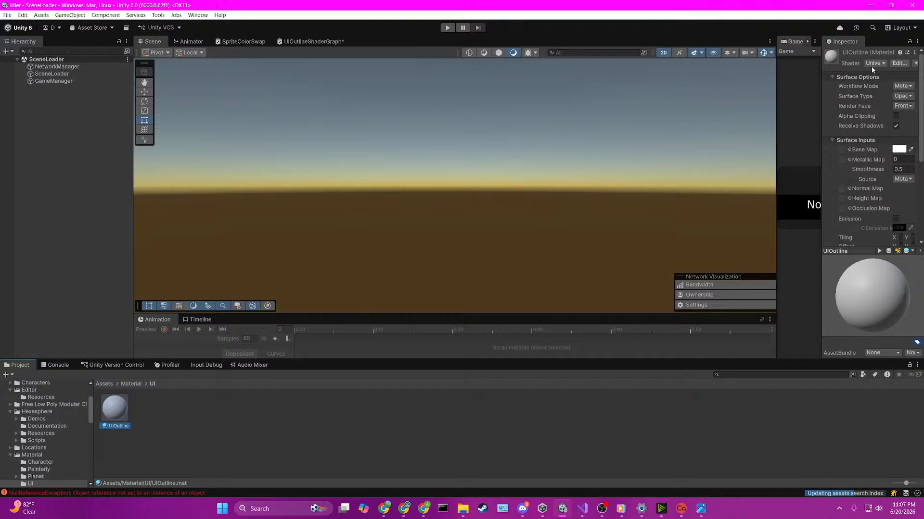
Step: Widen the Inspector and set the UIOutline material's shader to Shader Graphs/UIOutlineShaderGraph
drag(821, 80, 715, 79)
click(807, 64)
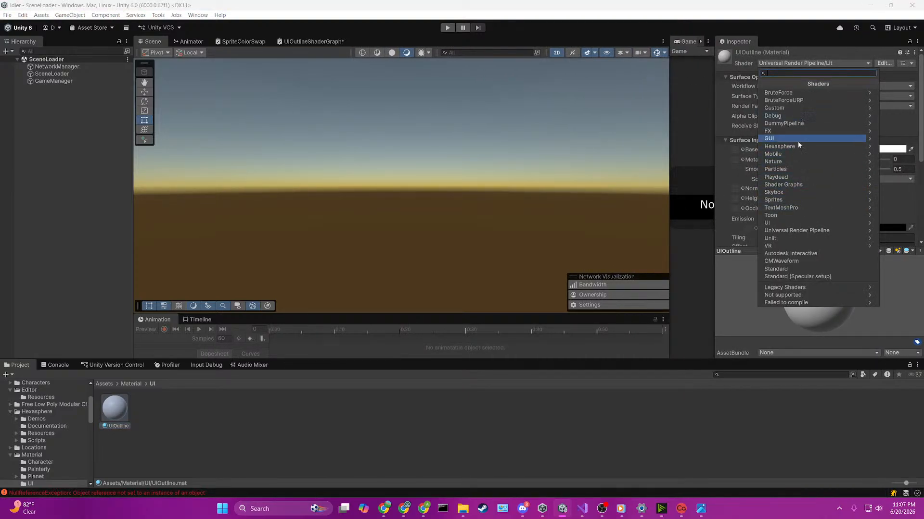
click(793, 184)
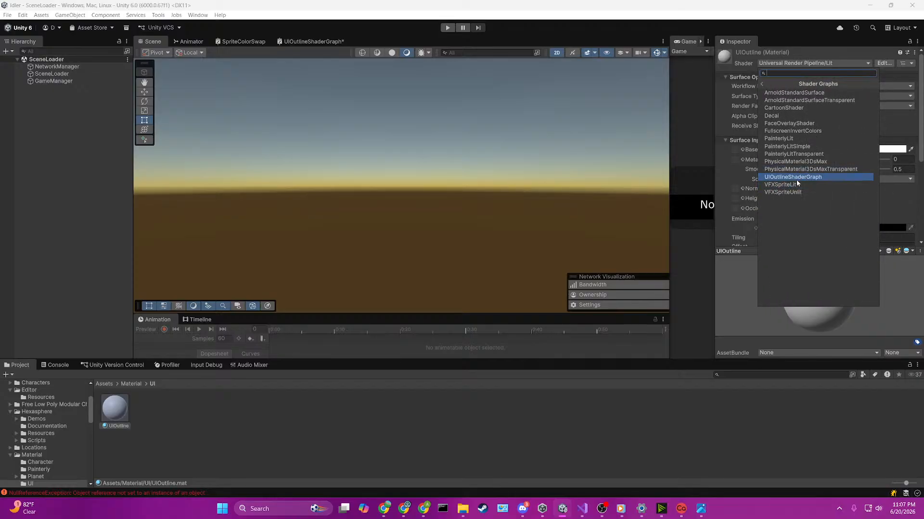
click(795, 178)
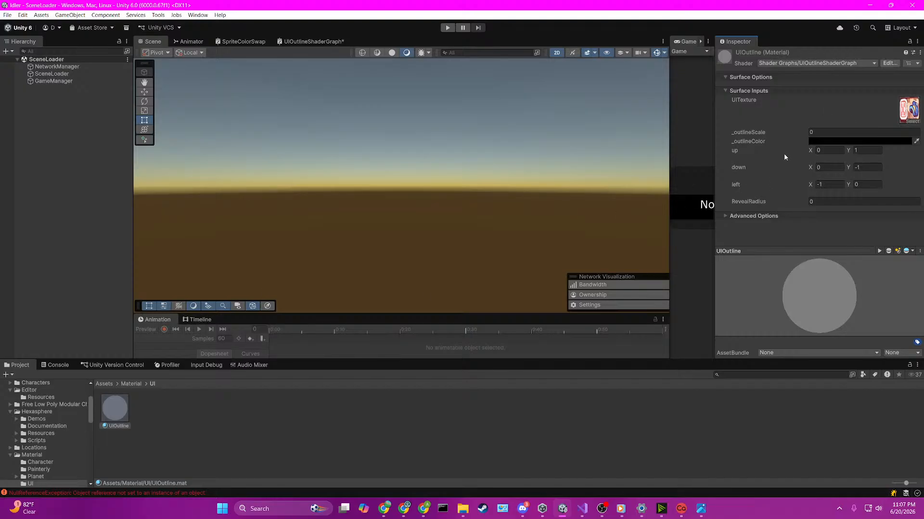
Step: Set the UIOutline material's _outlineColor to bright yellow
click(826, 141)
click(894, 173)
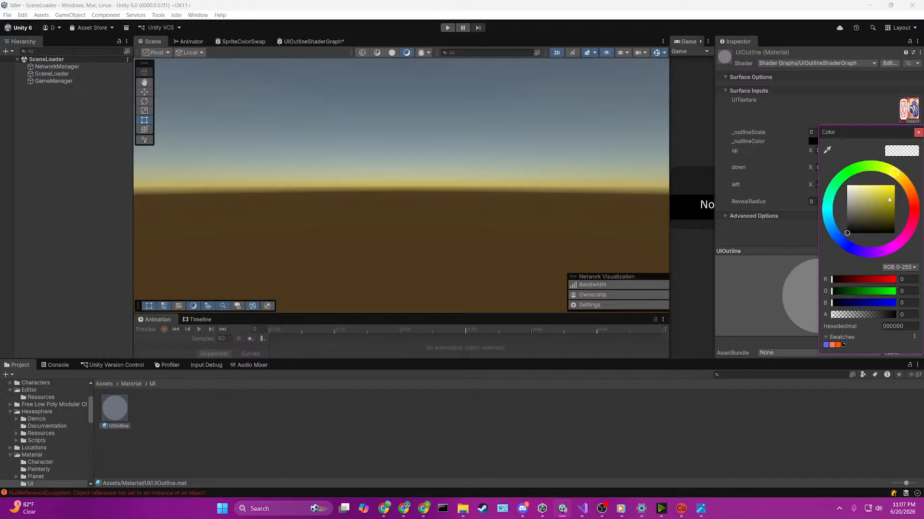
click(893, 187)
click(626, 202)
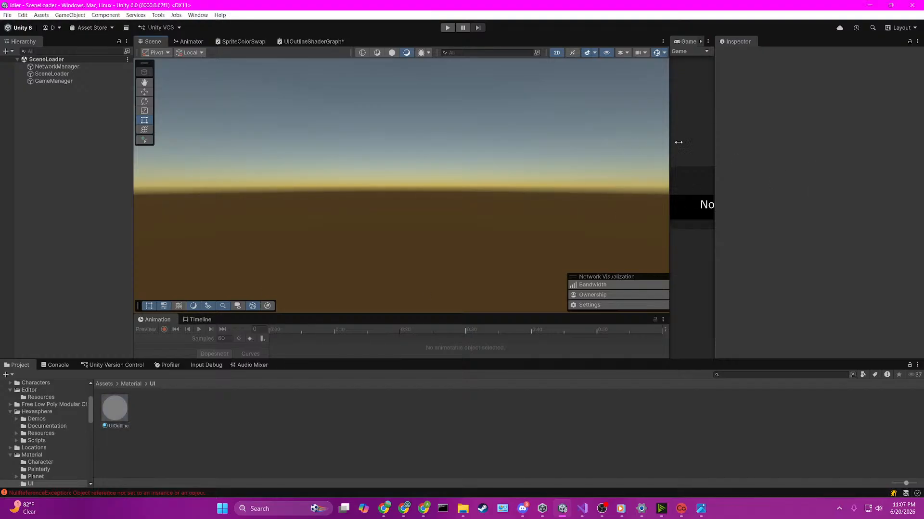
click(116, 410)
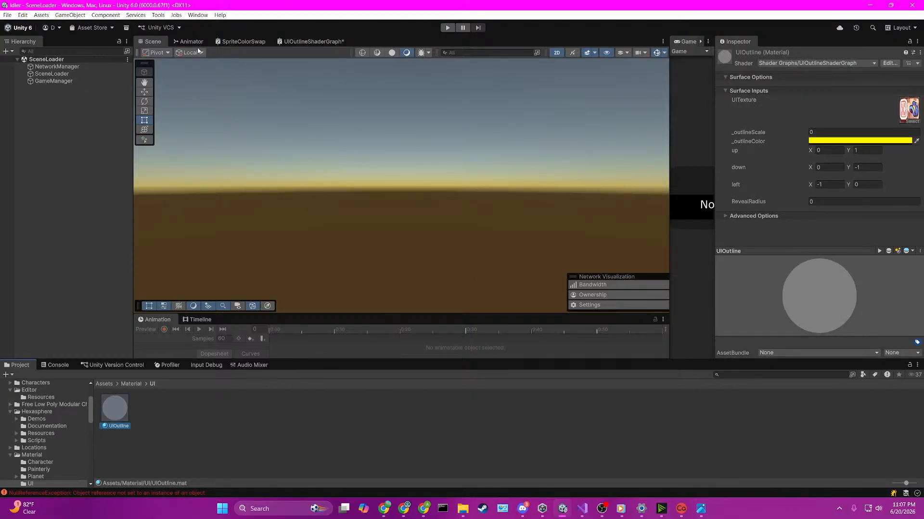
Step: In UIOutlineShaderGraph, turn off Show In Inspector for the left, down and up properties and save the graph
click(312, 41)
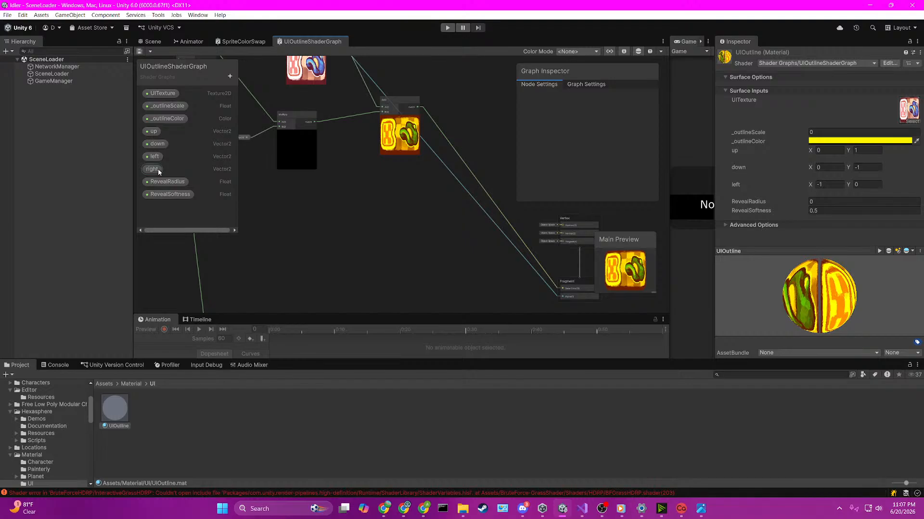
click(154, 156)
click(611, 149)
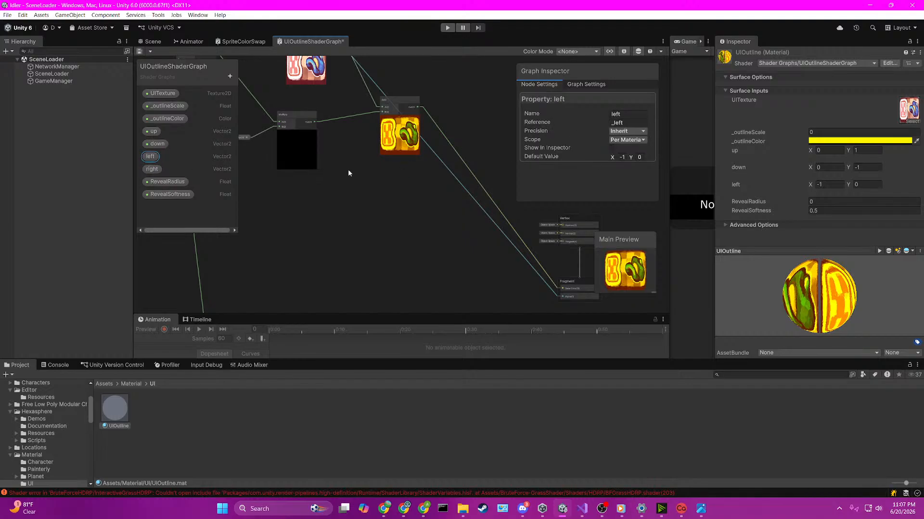
click(157, 144)
click(611, 149)
click(154, 131)
click(611, 149)
click(345, 210)
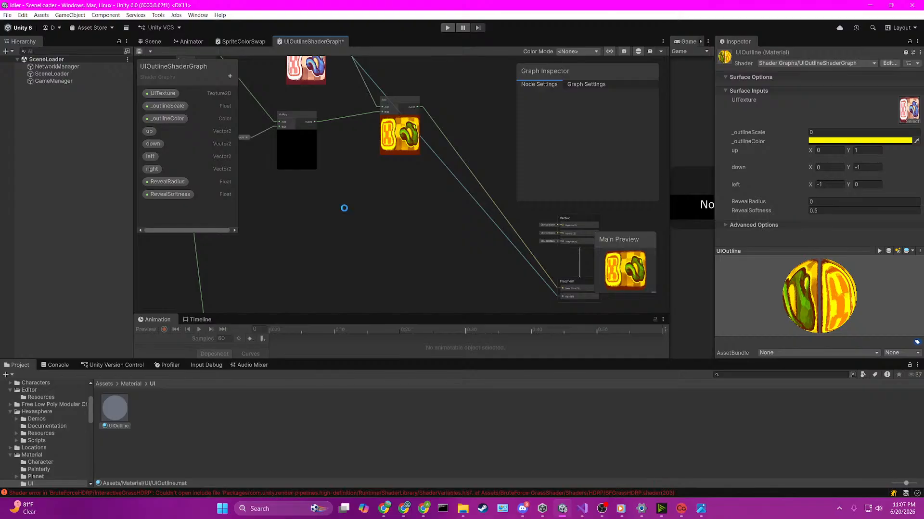
Step: Set the UIOutline material's _outlineScale to 0.52
click(816, 132)
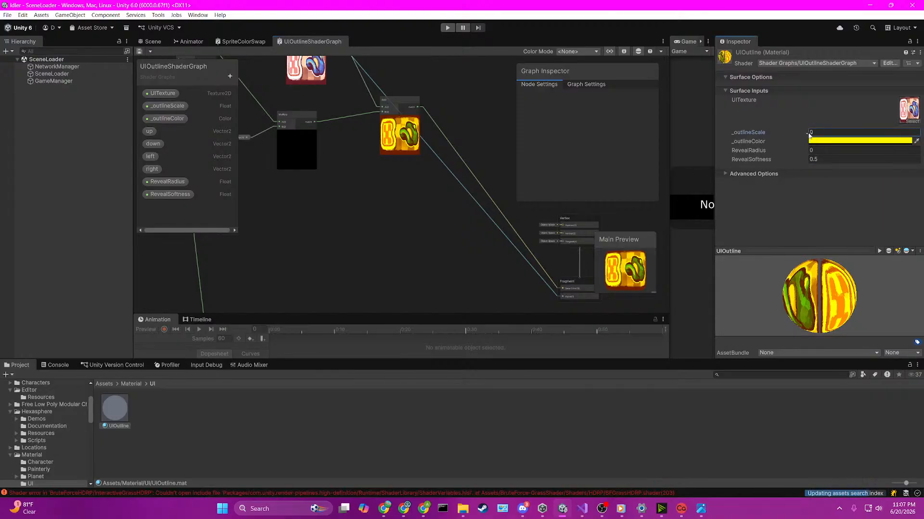
text(0.43)
drag(815, 133, 817, 133)
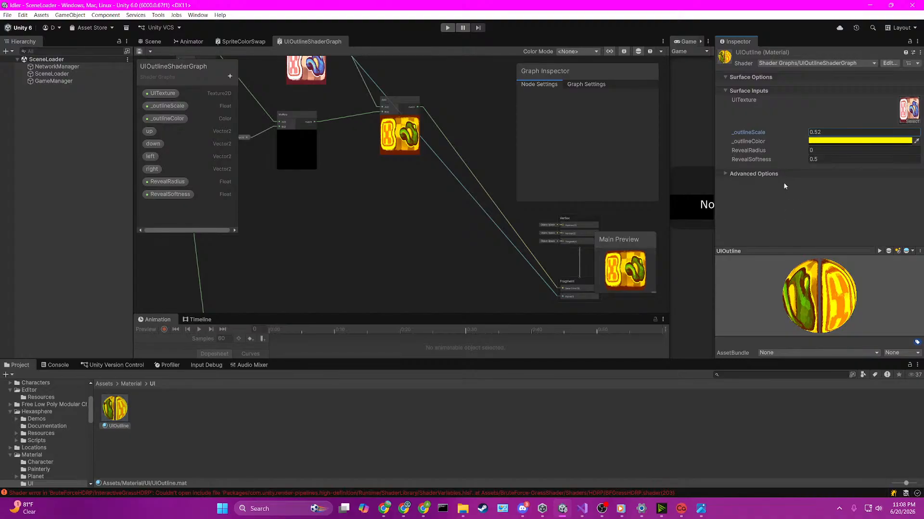
Step: Open the GameScene scene from Assets/Scenes/GameScene in the Scene view
click(154, 41)
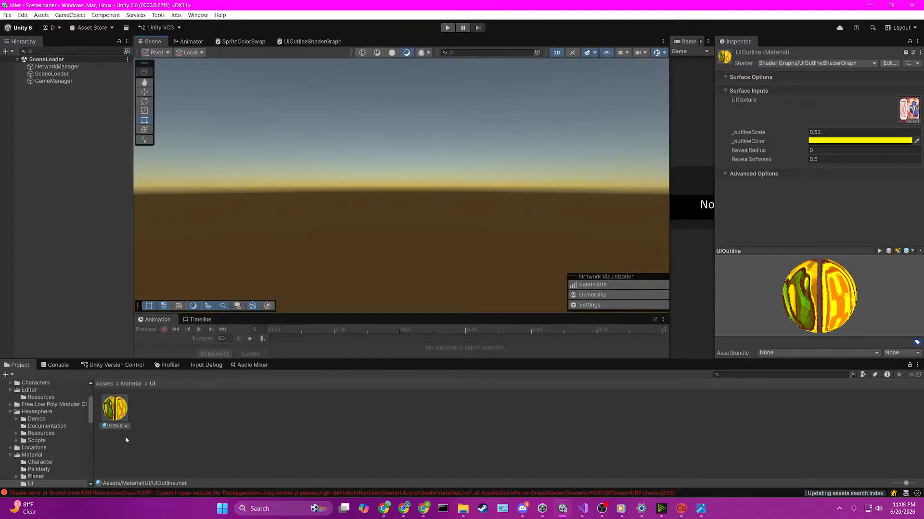
click(105, 384)
click(126, 410)
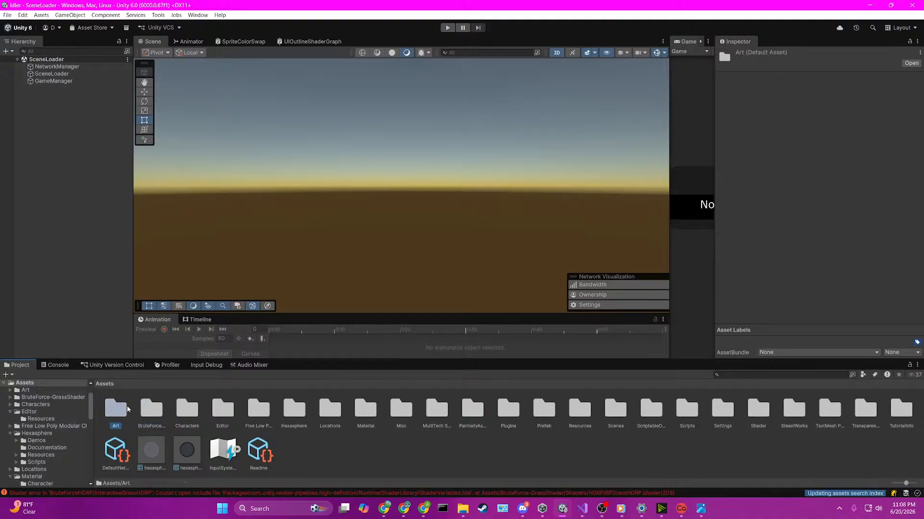
double_click(615, 410)
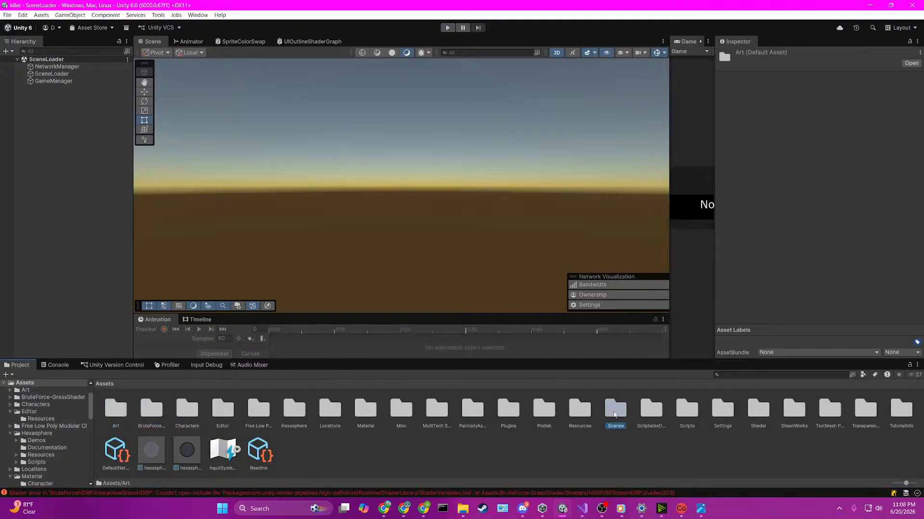
double_click(115, 410)
double_click(149, 409)
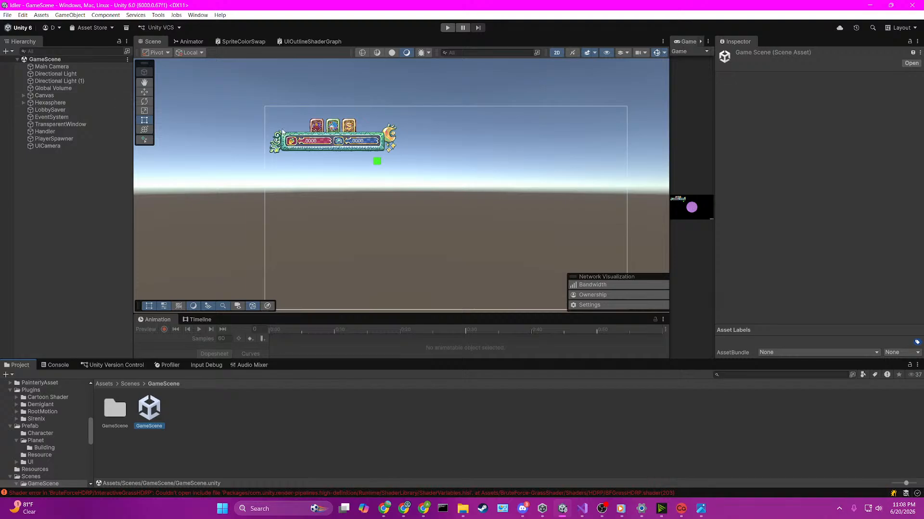
Step: Assign the UIOutline material to the Image component of the Outfit tab in the top menu
click(317, 126)
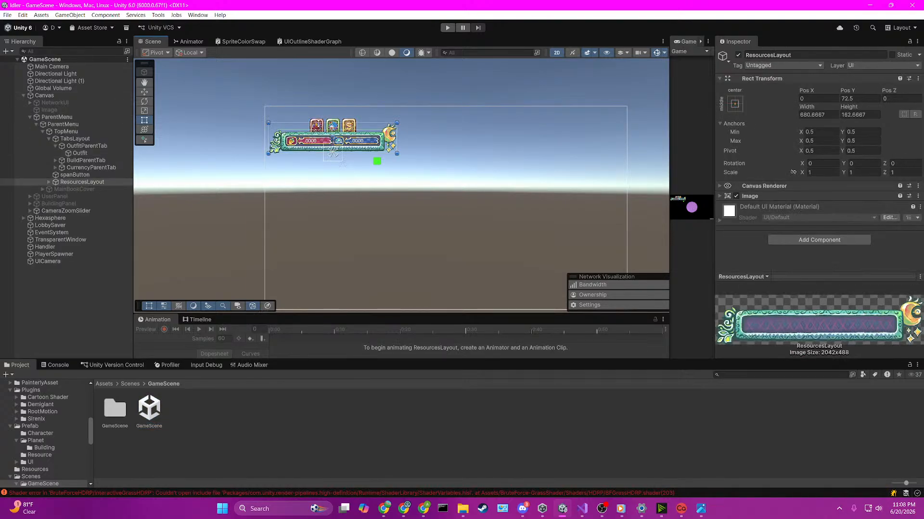
click(316, 127)
scroll(316, 127, up, 5)
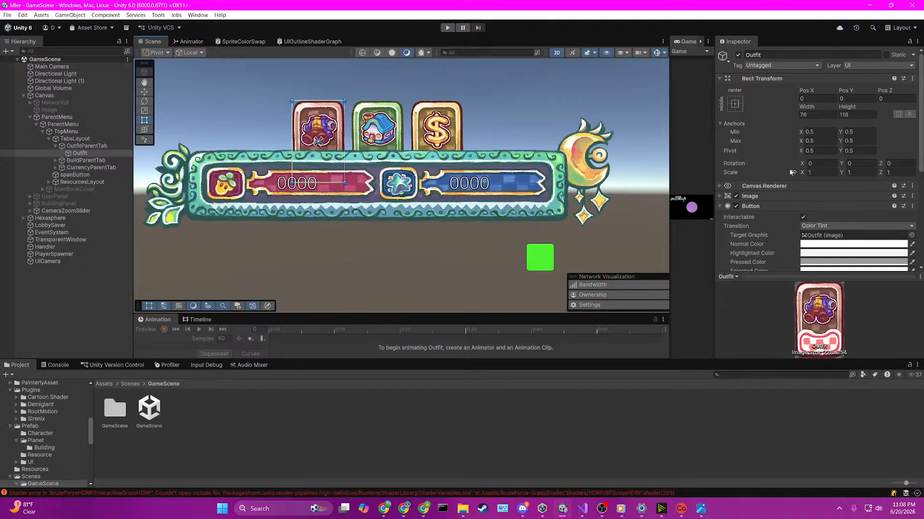
scroll(861, 213, down, 5)
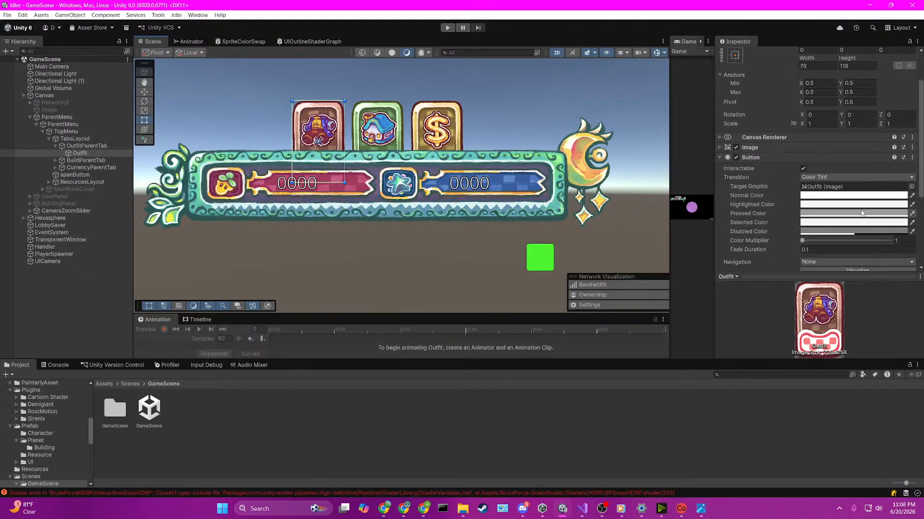
scroll(861, 211, up, 2)
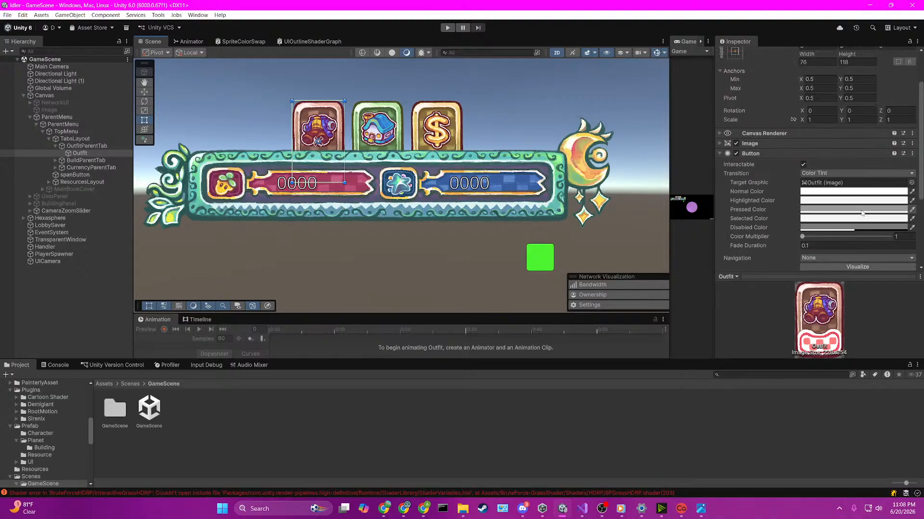
click(761, 153)
click(759, 186)
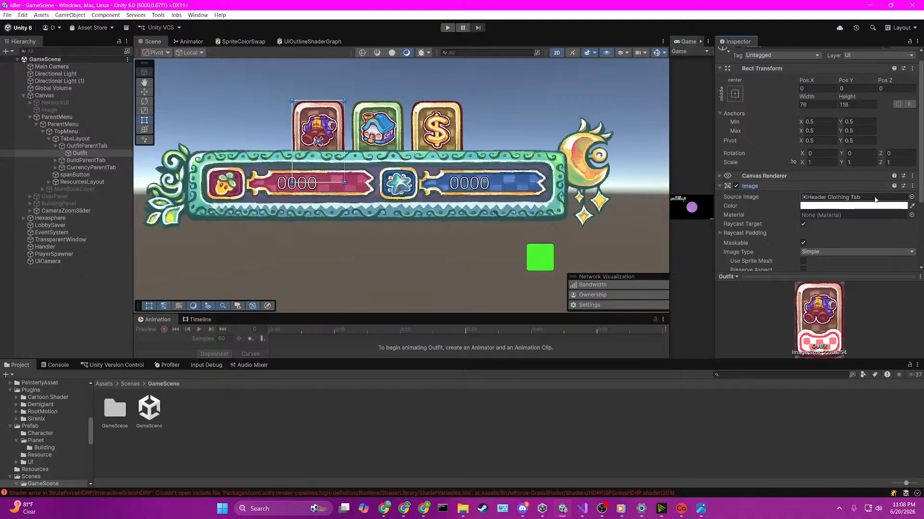
click(910, 216)
click(911, 215)
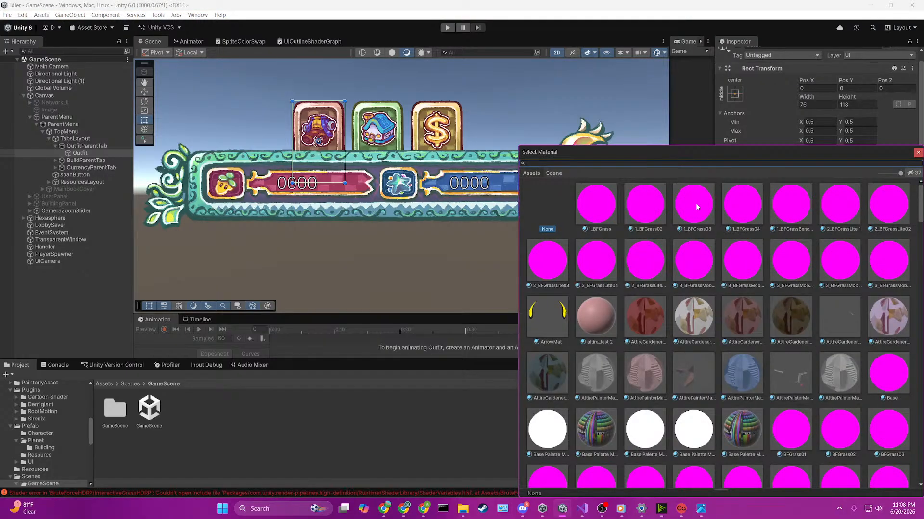
text(outli)
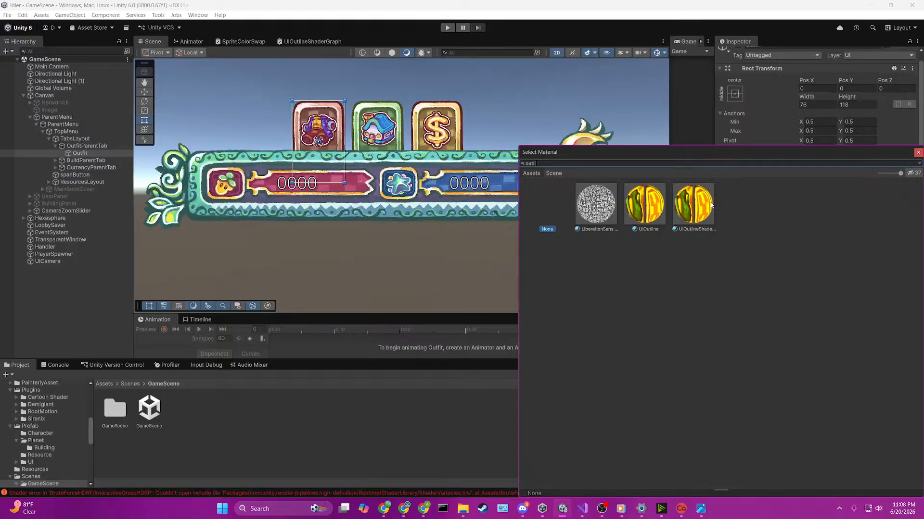
click(662, 210)
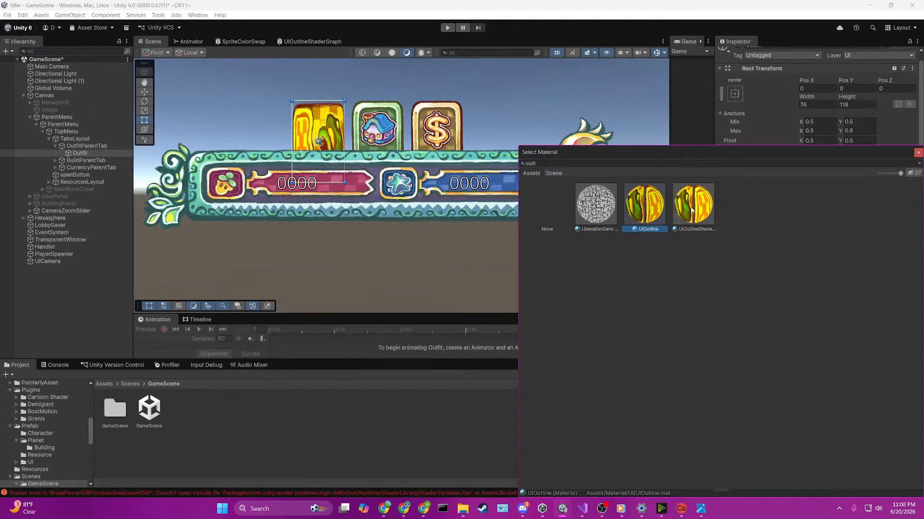
double_click(644, 212)
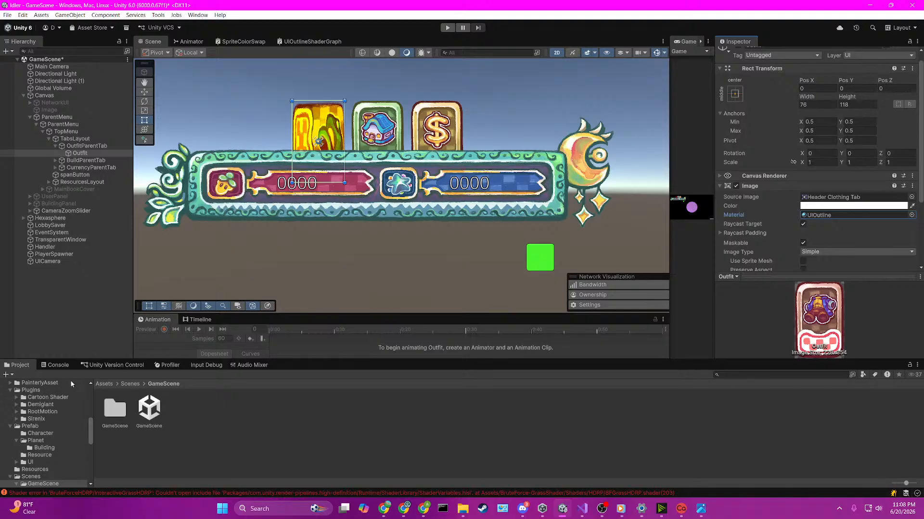
Step: Review the errors logged in the Console and clear them
click(56, 366)
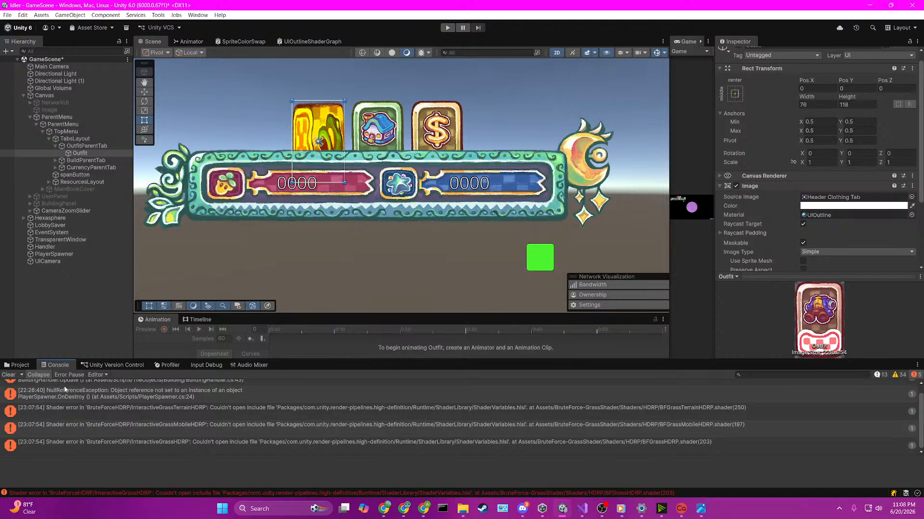
scroll(65, 389, up, 1)
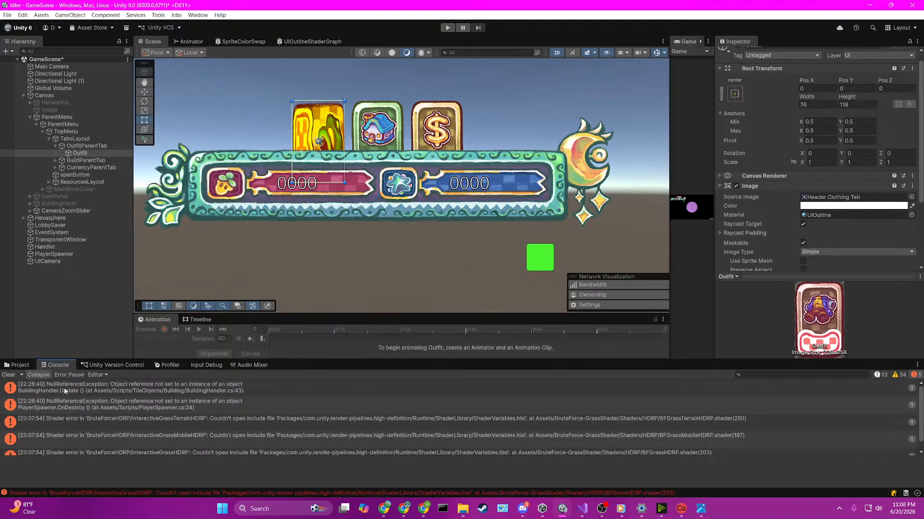
scroll(64, 387, down, 1)
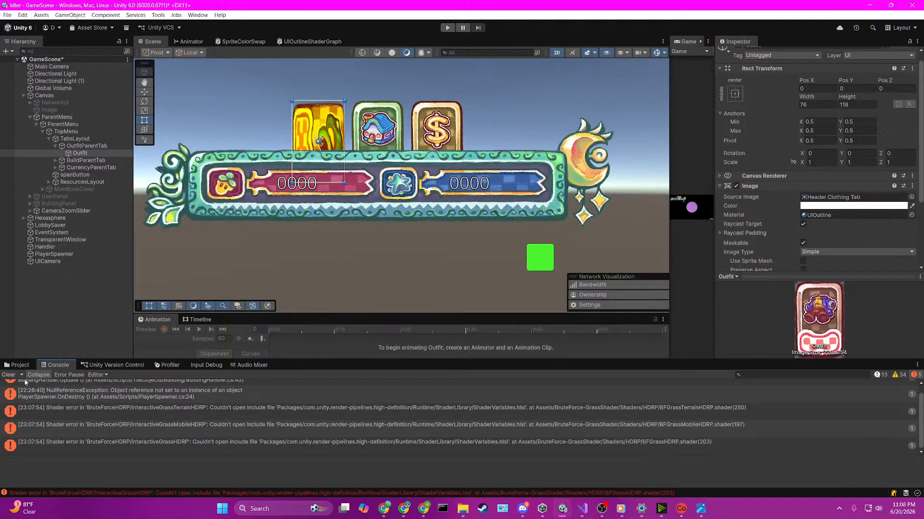
click(8, 375)
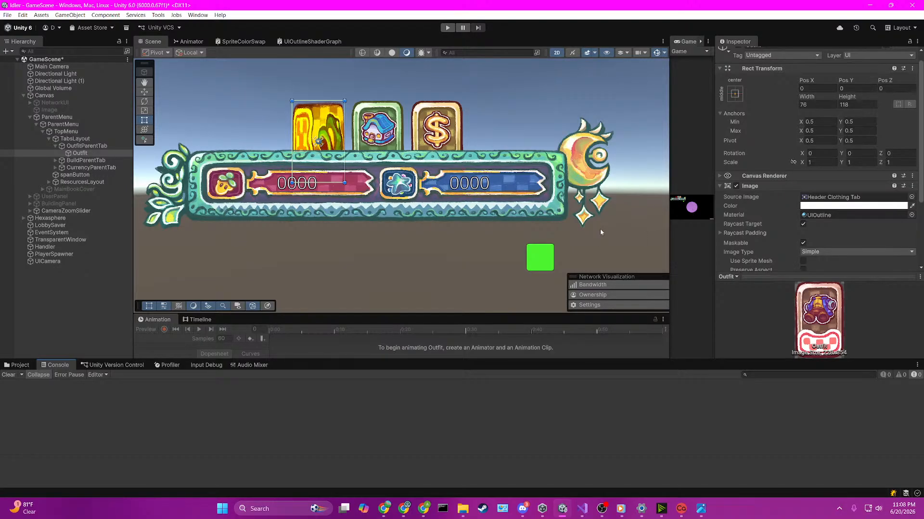
Step: Locate the UIOutline material's UITexture source and browse the Assets/Art/UI subfolders for the header tab textures
click(813, 216)
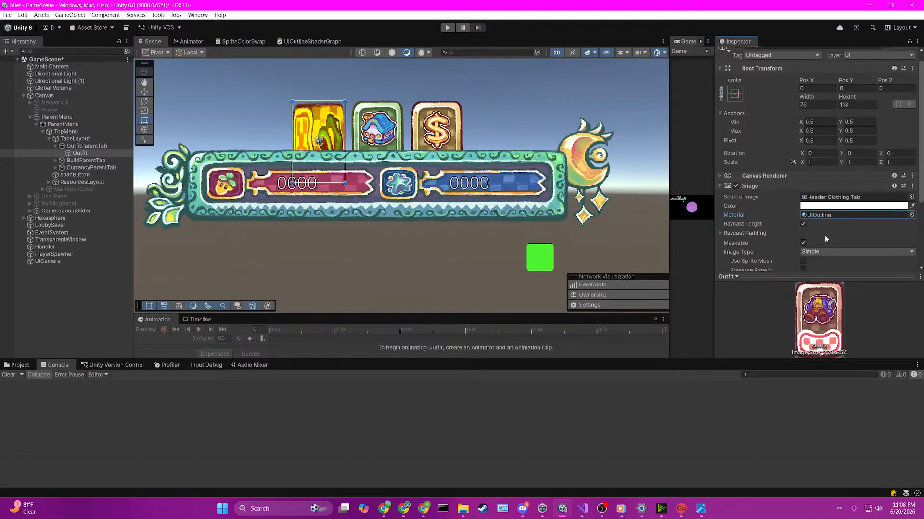
click(17, 367)
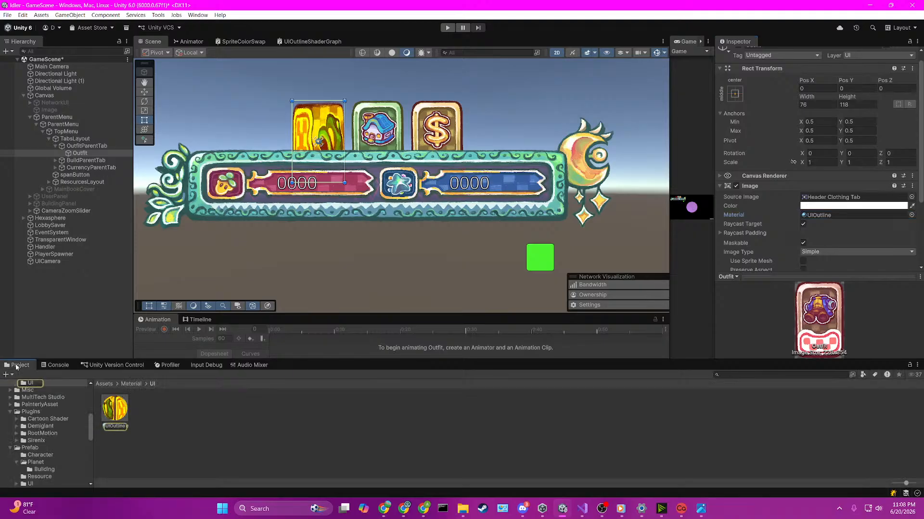
click(112, 407)
click(909, 109)
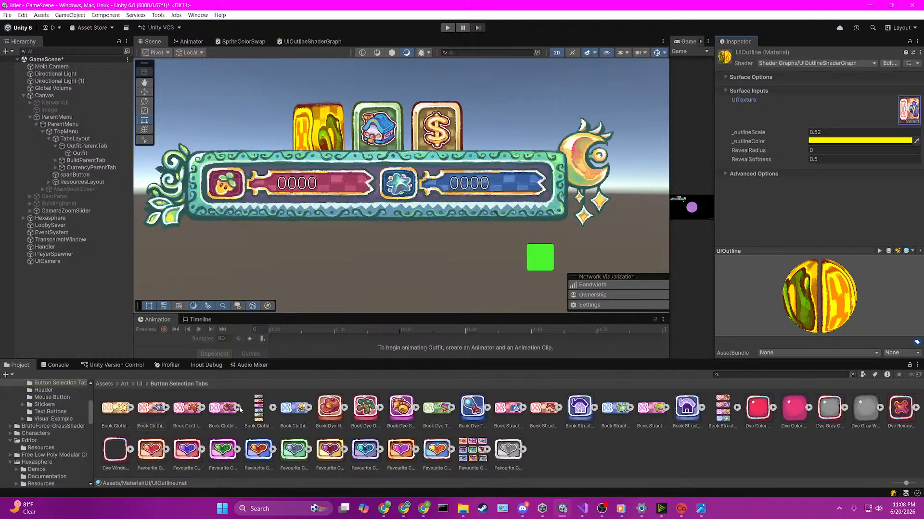
click(139, 383)
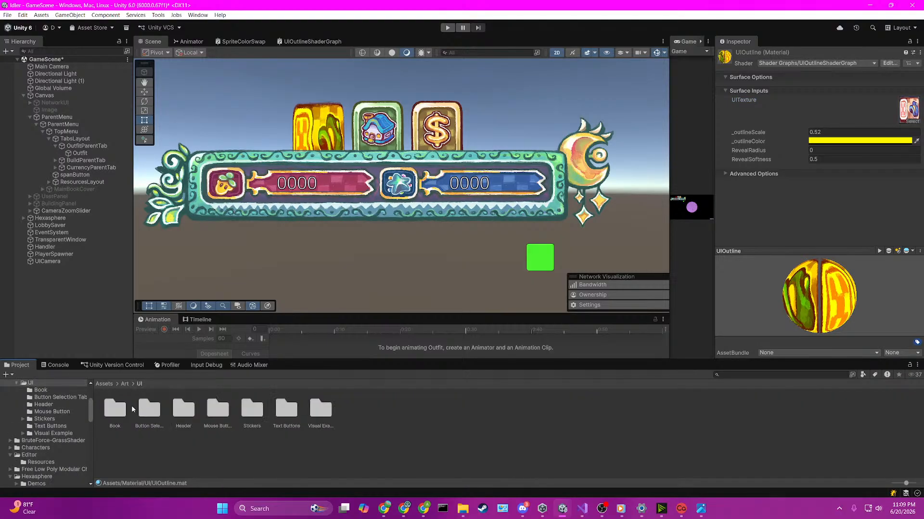
double_click(129, 407)
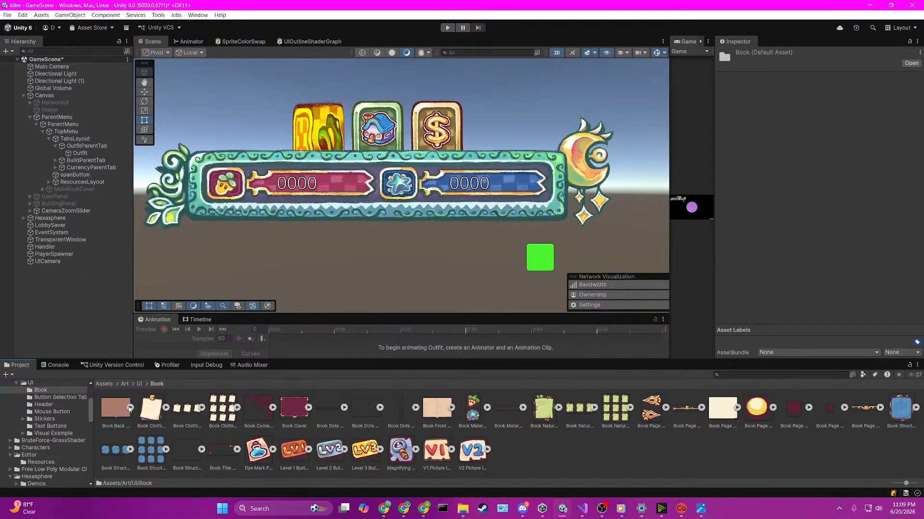
click(140, 383)
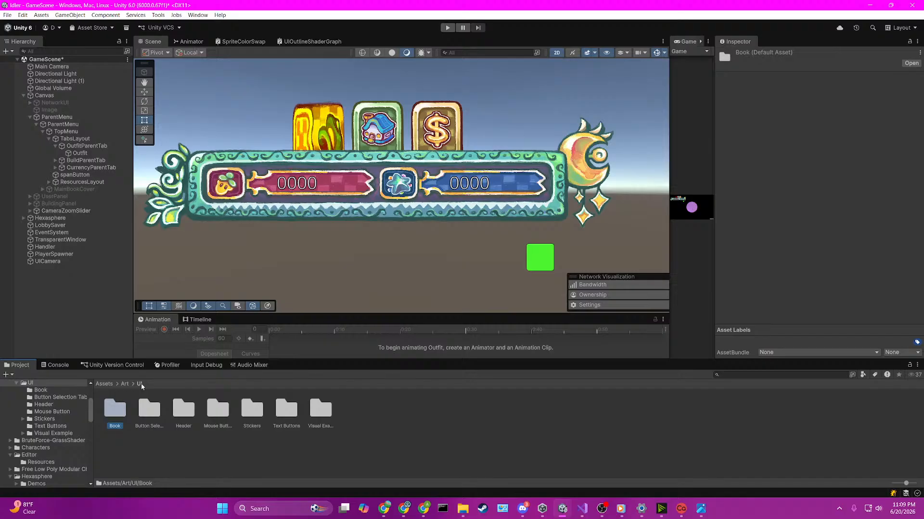
double_click(172, 407)
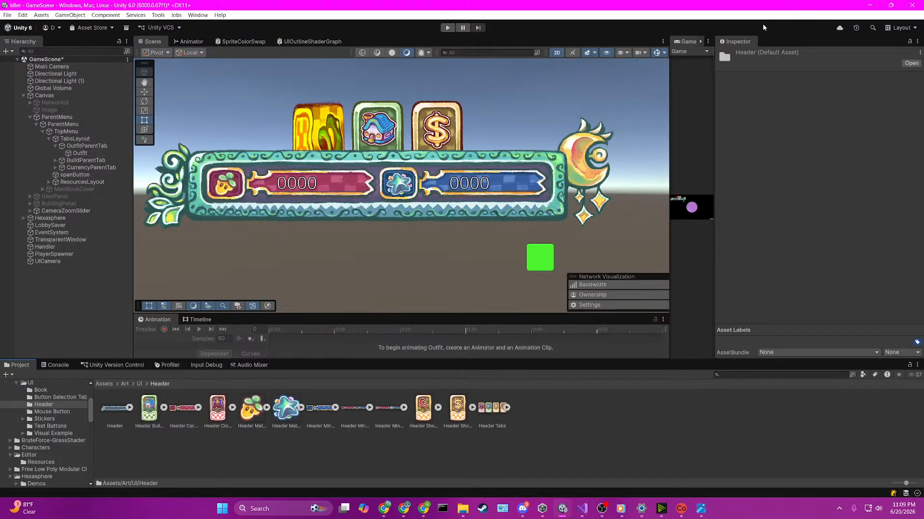
Step: Select the UIOutline material used by the Outfit tab's Image and lock the Inspector on it
click(324, 115)
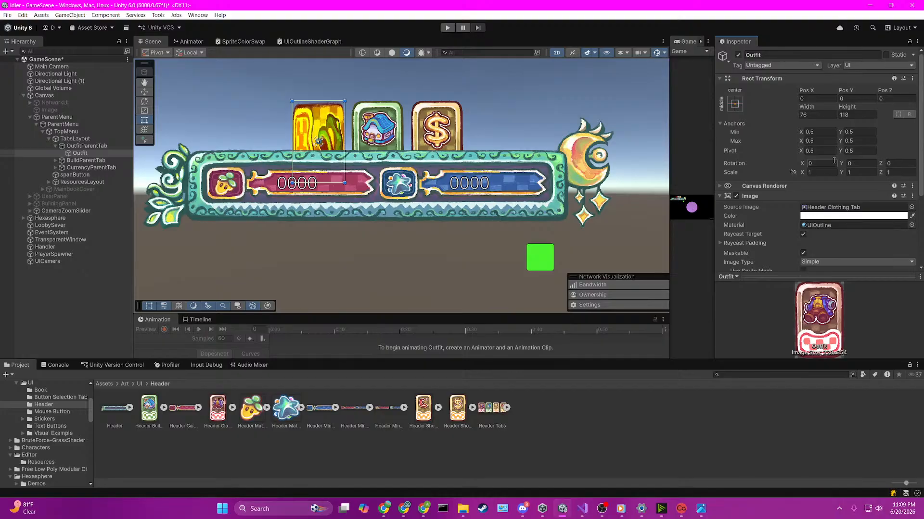
click(825, 225)
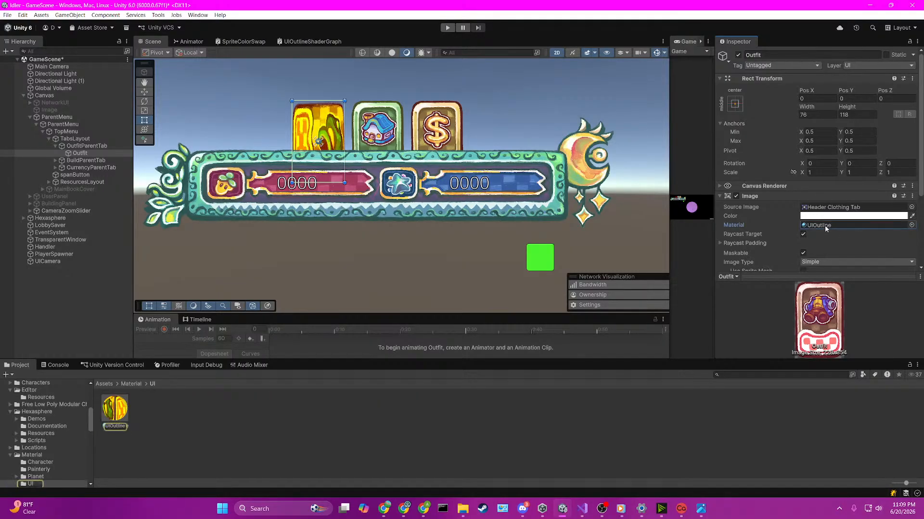
click(114, 415)
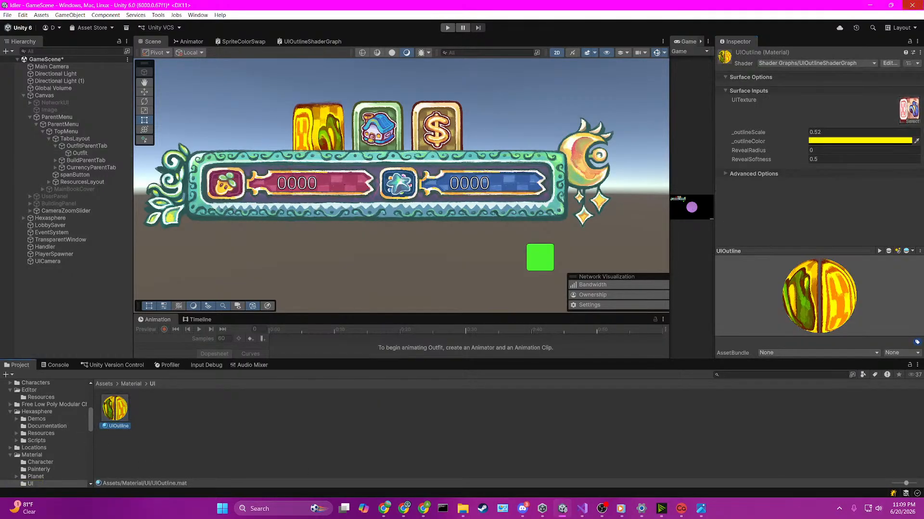
click(909, 42)
Step: Assign Header Clothing Tab.png from Assets/Art/UI/Header as the UIOutline material's UITexture
click(104, 384)
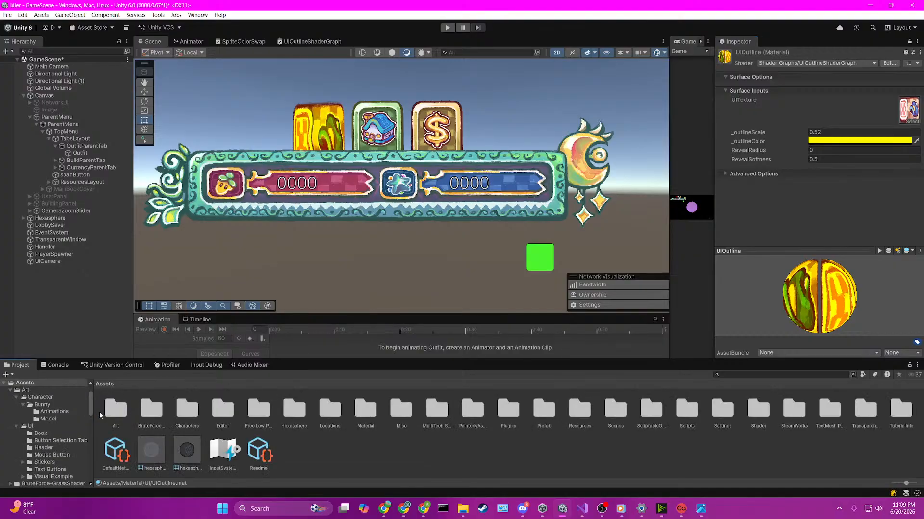
double_click(114, 409)
double_click(149, 409)
double_click(184, 409)
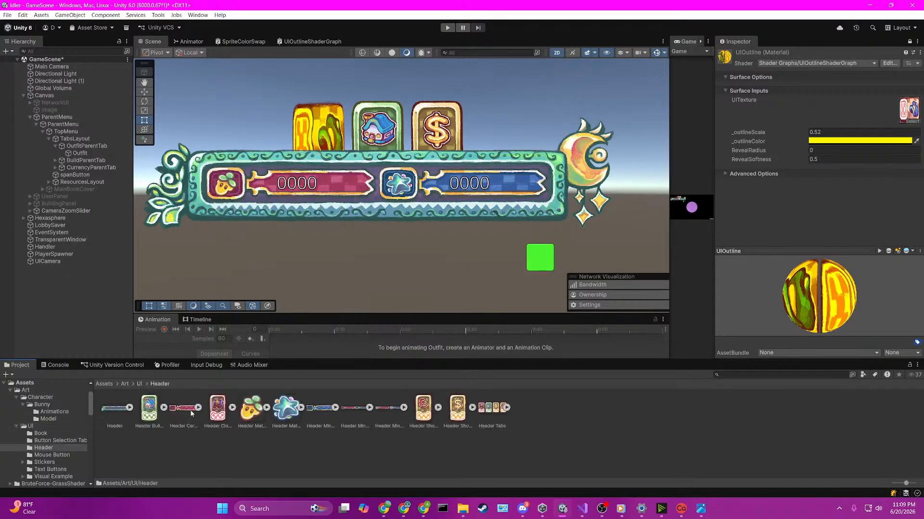
click(218, 409)
double_click(220, 408)
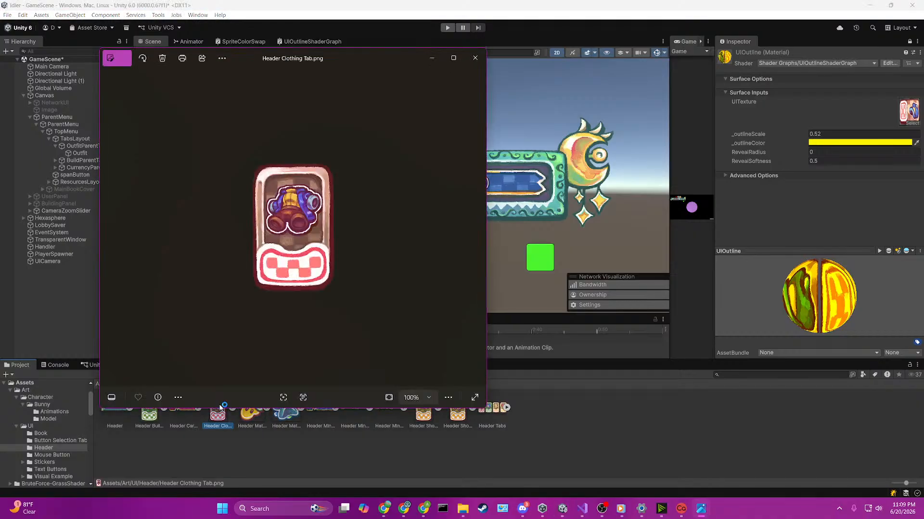
click(474, 58)
drag(214, 399, 909, 111)
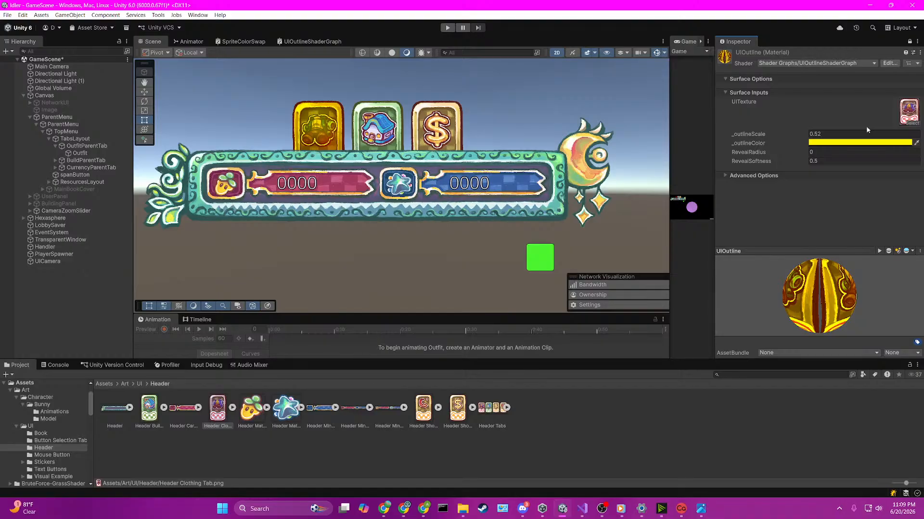
Step: Open UIOutlineShaderGraph and examine the UV, Sample Texture 2D and outline node connections
click(319, 42)
scroll(294, 189, down, 5)
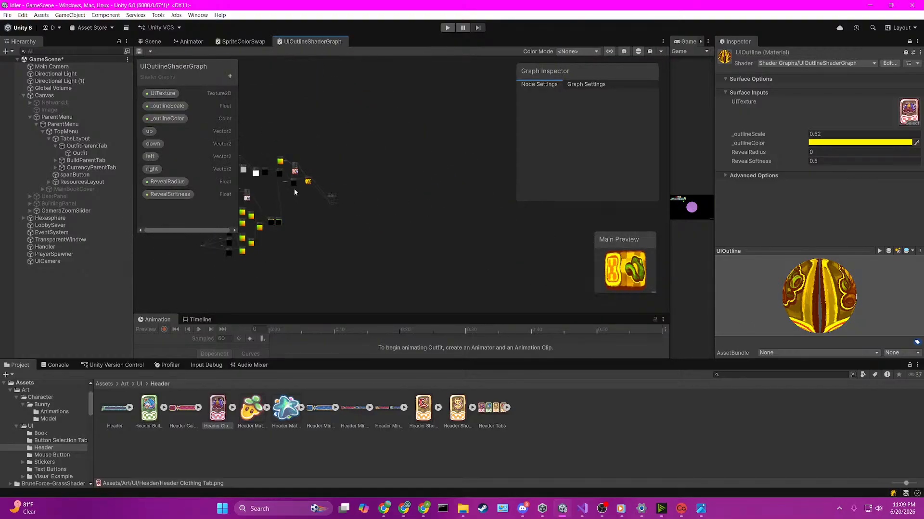
scroll(289, 212, up, 8)
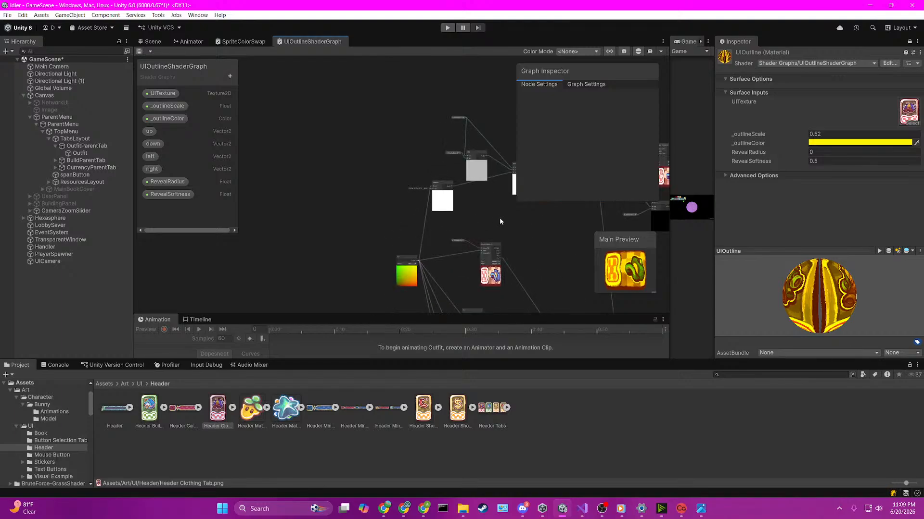
middle_drag(395, 210, 405, 184)
scroll(405, 185, up, 6)
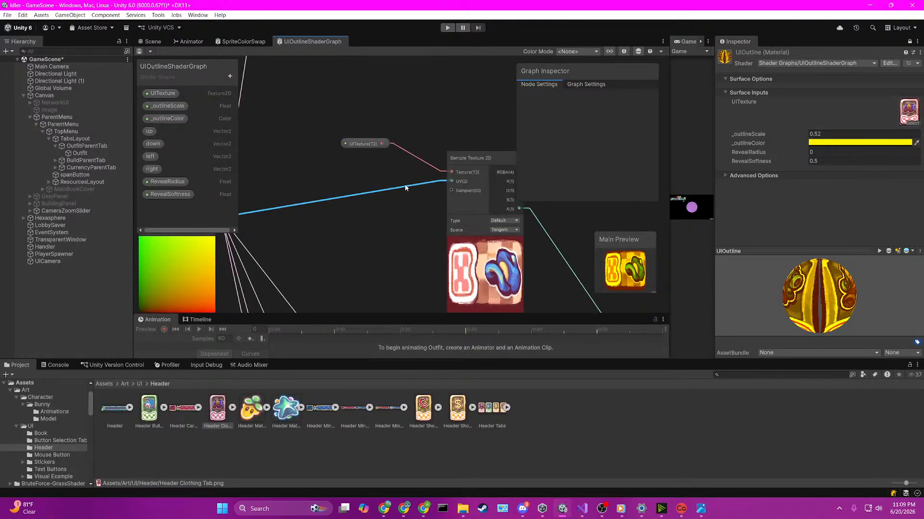
scroll(405, 185, down, 5)
scroll(405, 184, down, 1)
scroll(374, 226, up, 3)
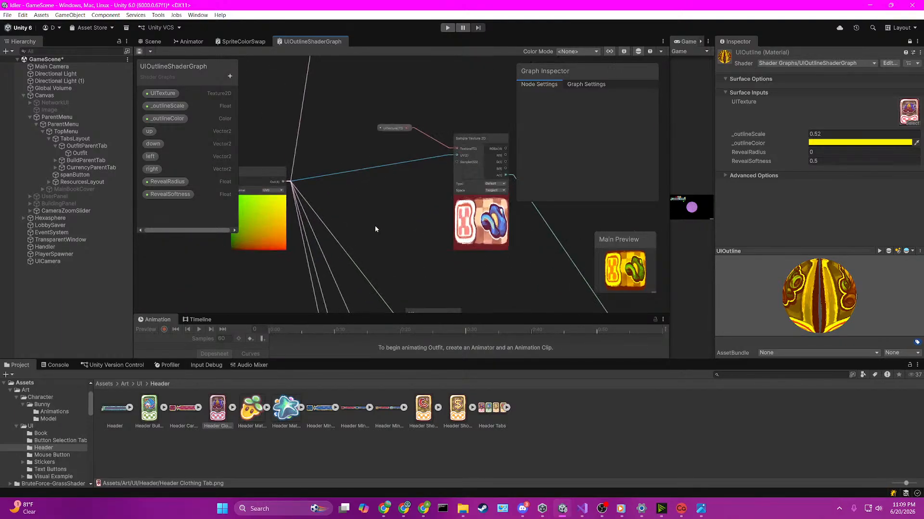
middle_drag(374, 226, 425, 106)
scroll(443, 132, down, 2)
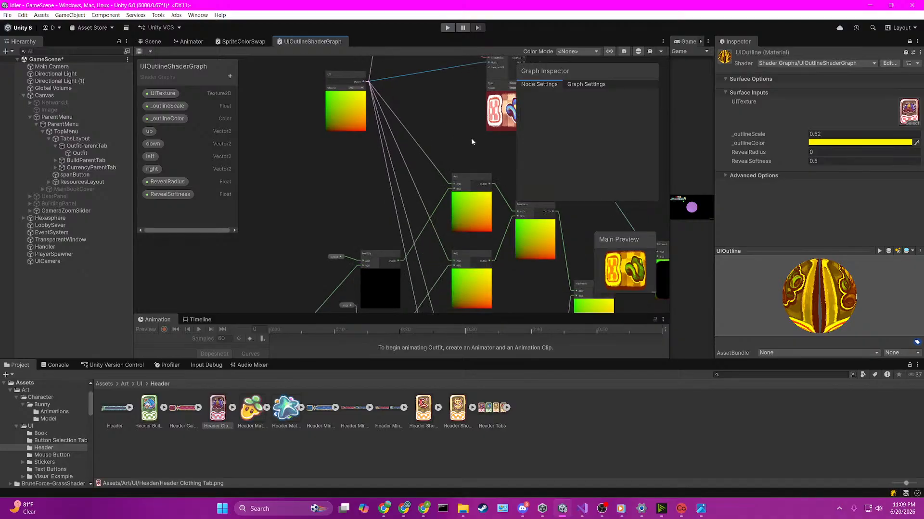
middle_drag(471, 138, 307, 85)
middle_drag(416, 161, 292, 234)
middle_drag(478, 162, 473, 332)
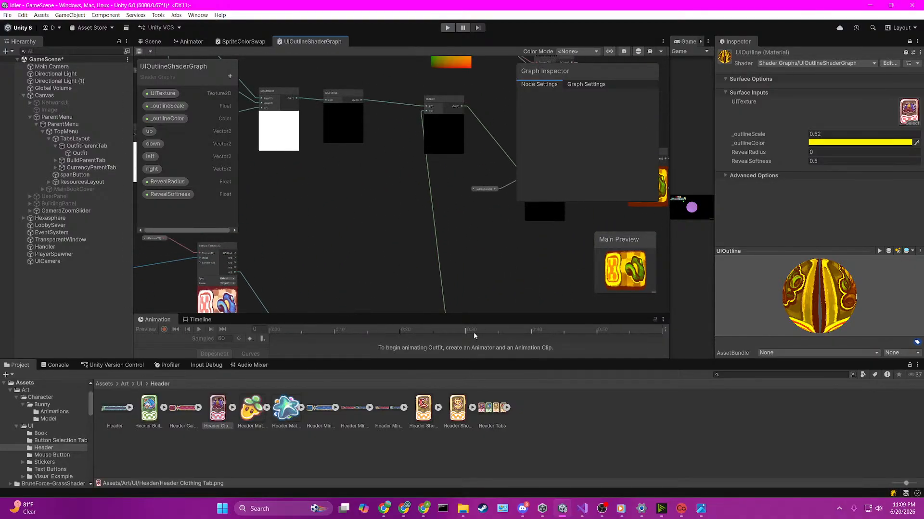
middle_drag(441, 189, 597, 89)
scroll(315, 203, down, 3)
middle_drag(315, 203, 408, 138)
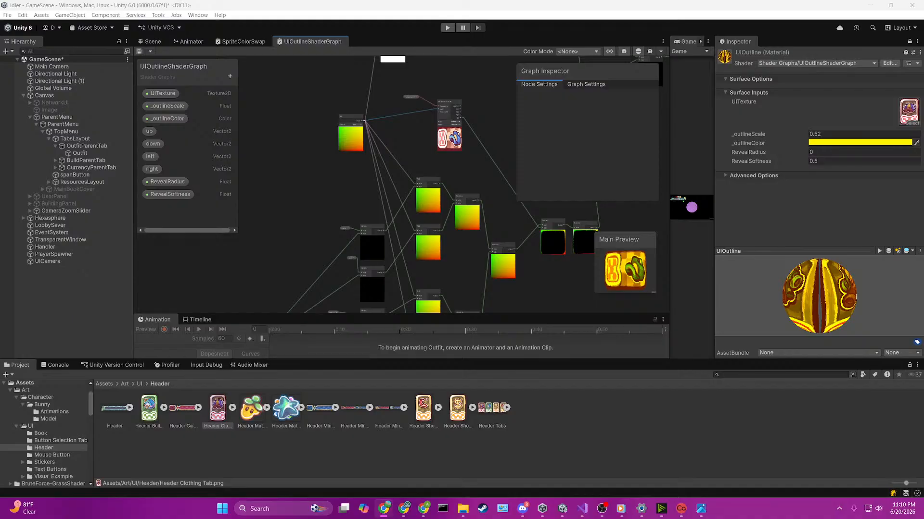
Step: Examine the right property's settings, its Multiply node and the Add nodes that offset the UVs
scroll(346, 157, up, 2)
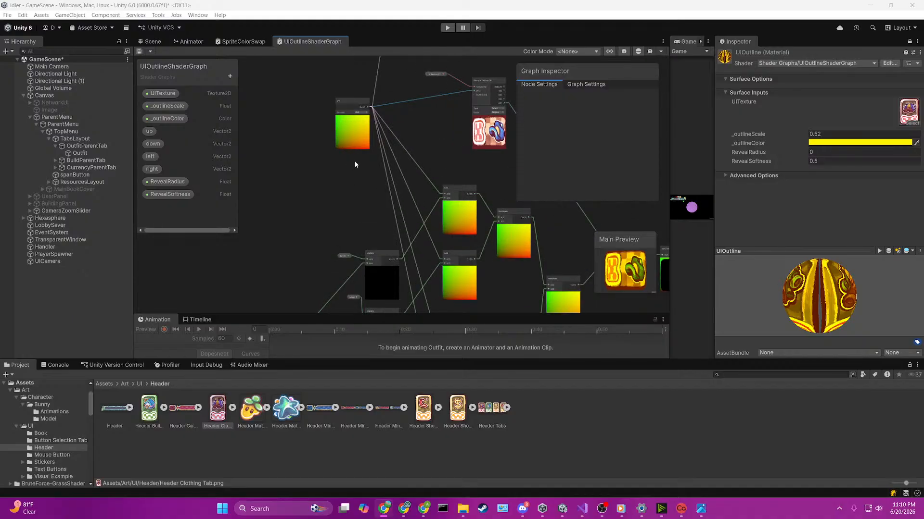
scroll(388, 203, down, 3)
scroll(386, 230, up, 4)
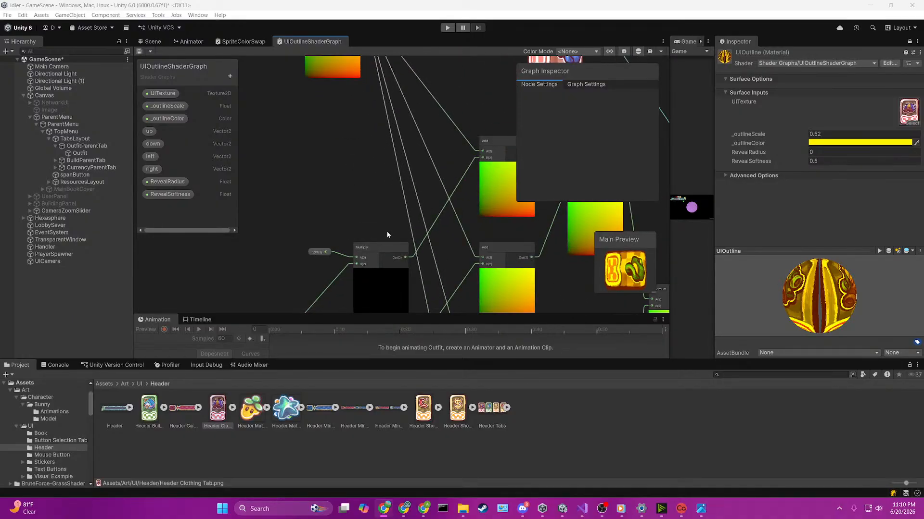
scroll(387, 235, down, 1)
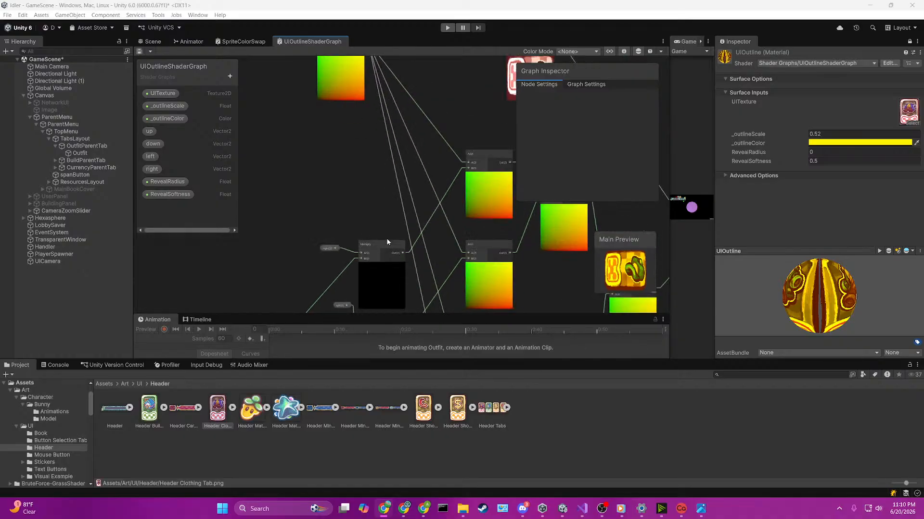
scroll(387, 246, up, 1)
click(323, 251)
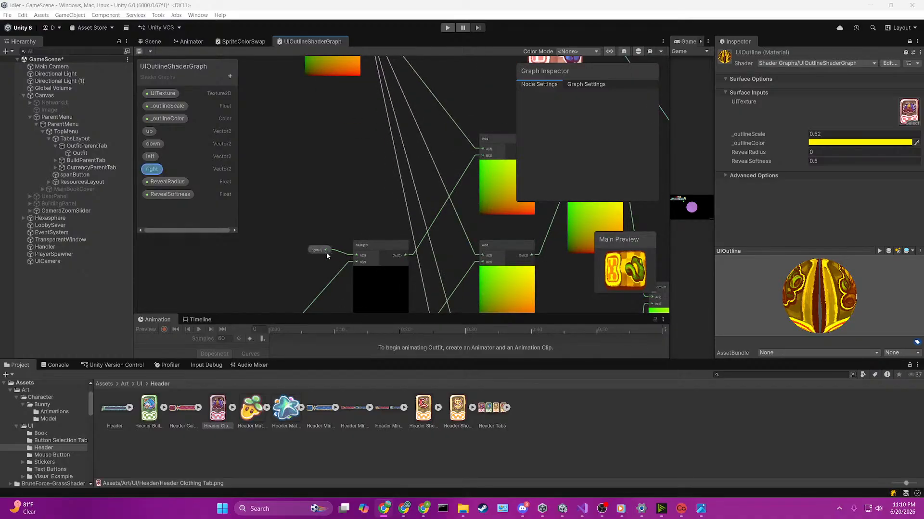
scroll(362, 262, down, 4)
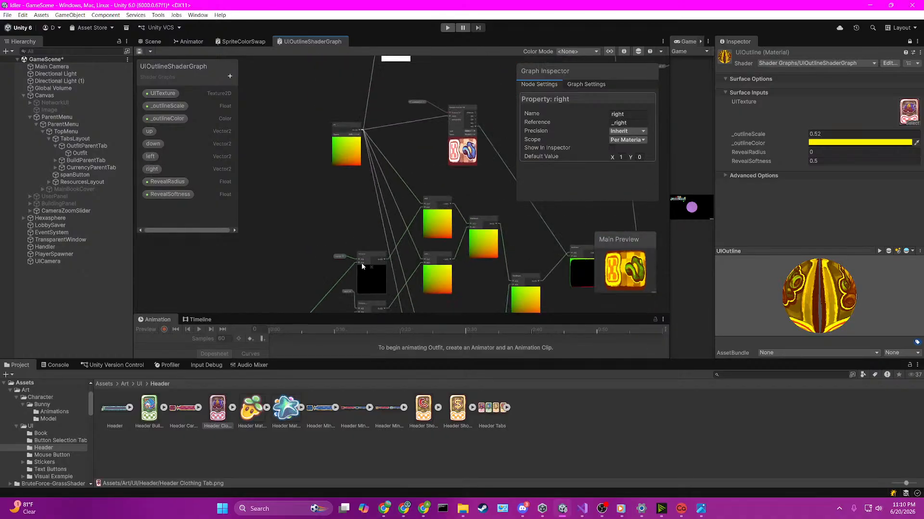
scroll(377, 268, up, 1)
click(368, 272)
scroll(369, 272, up, 4)
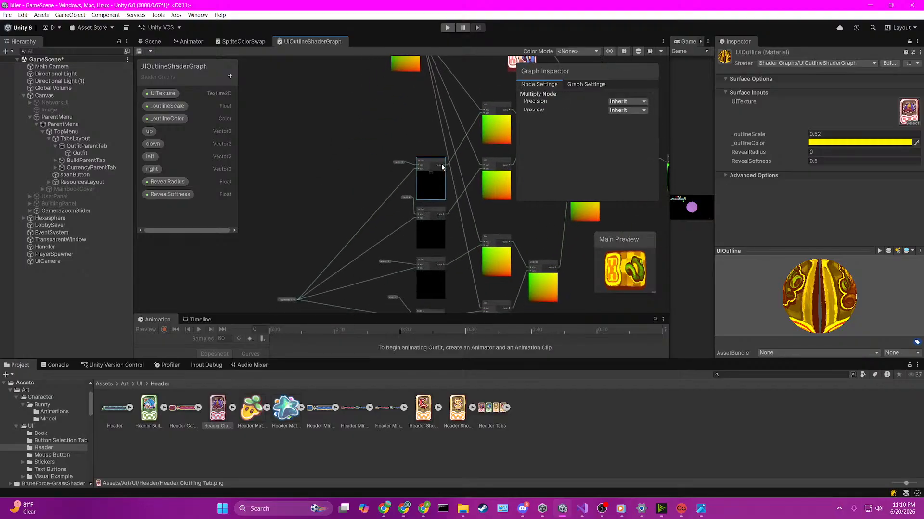
middle_drag(399, 224, 350, 279)
middle_drag(484, 181, 378, 276)
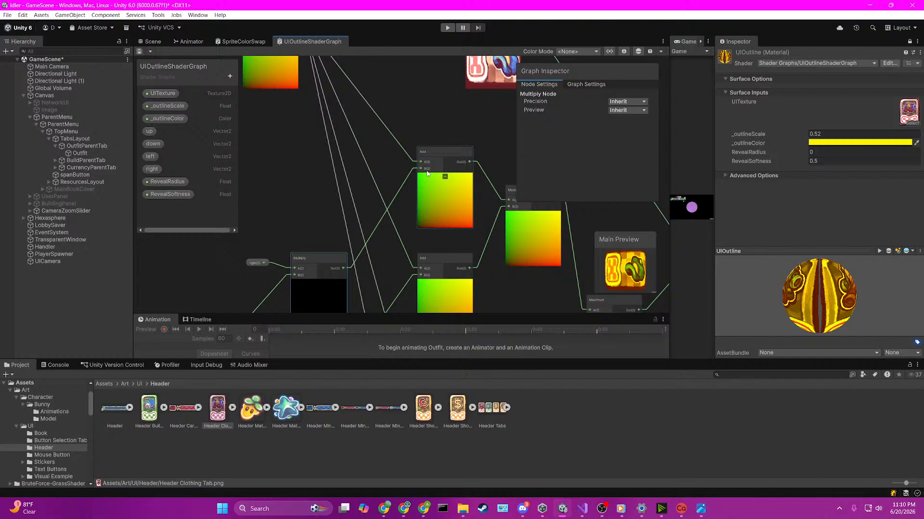
Step: Disconnect the right property's Multiply output from the upper Add node's B input and reconnect it
mouse_move(426, 168)
mouse_down()
mouse_move(413, 183)
mouse_move(409, 175)
mouse_up()
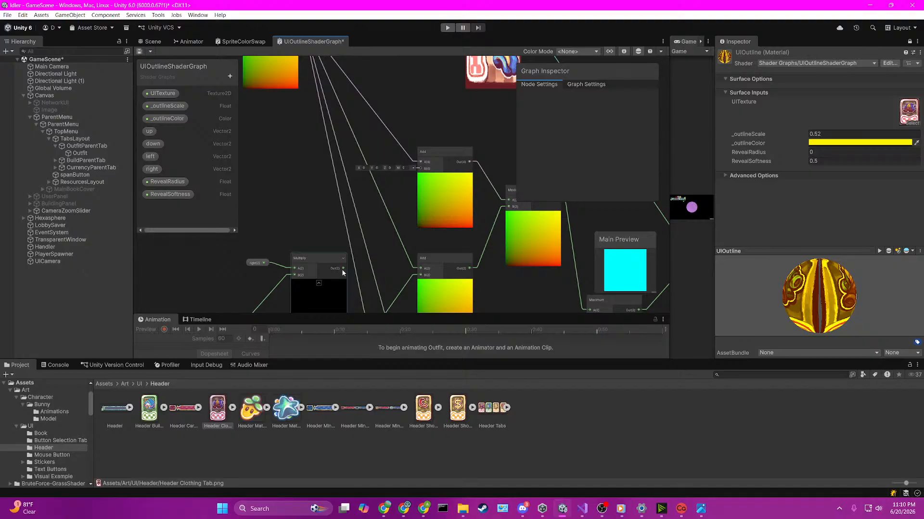
drag(343, 268, 420, 169)
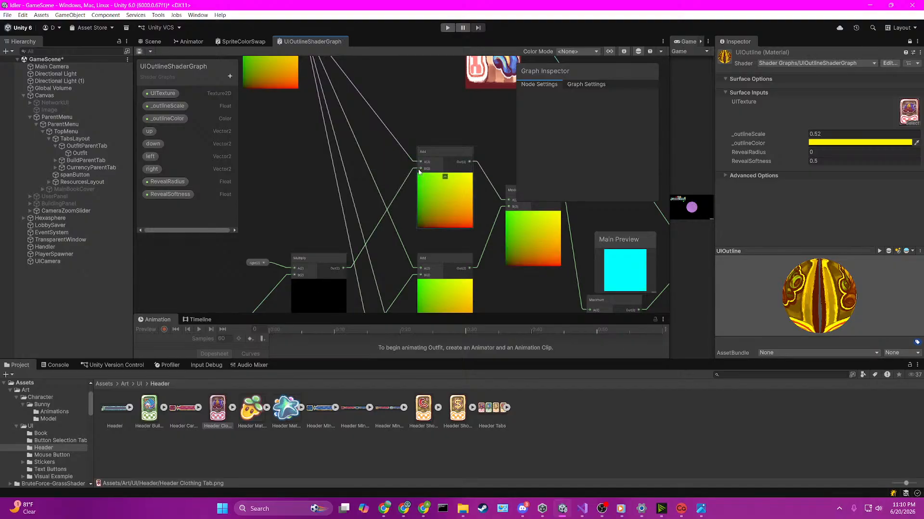
middle_drag(473, 243, 419, 237)
scroll(412, 227, down, 3)
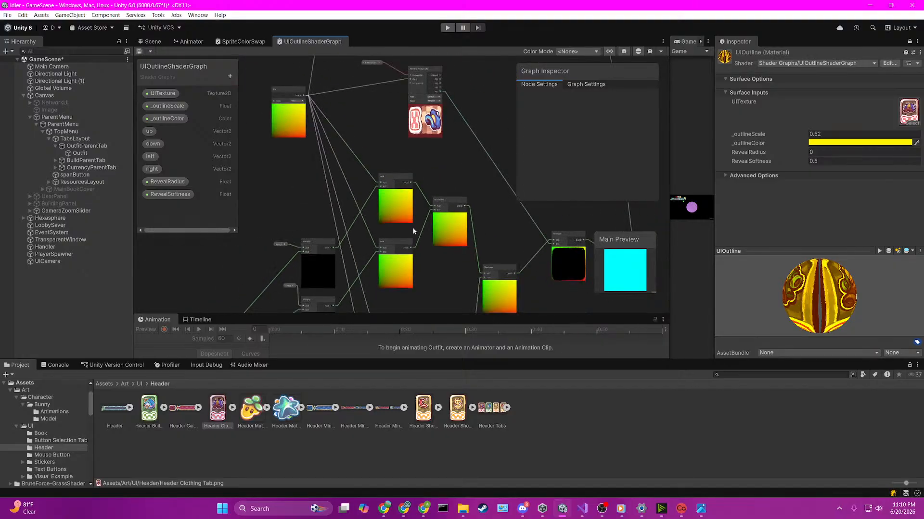
Step: Examine how the offset Add nodes feed the Maximum nodes and the outline branch beside the Sample Texture 2D node
scroll(412, 227, up, 3)
scroll(412, 228, up, 2)
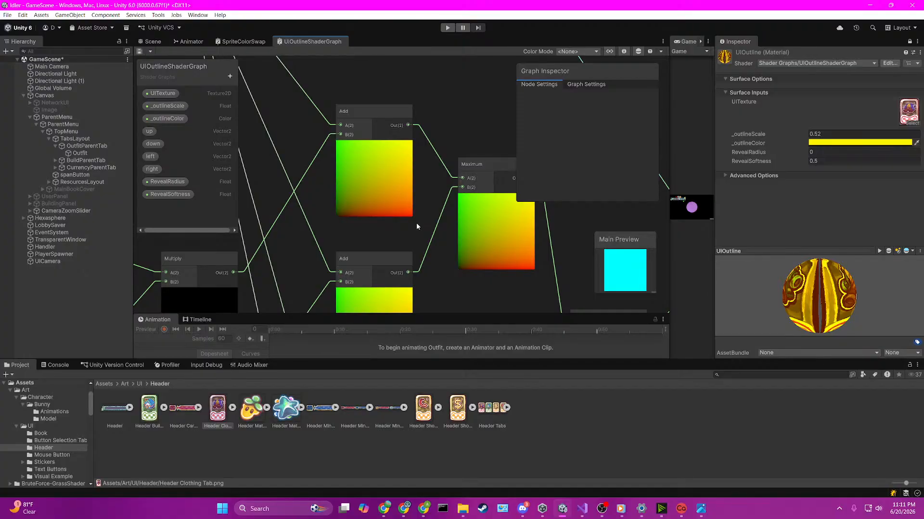
scroll(416, 223, down, 4)
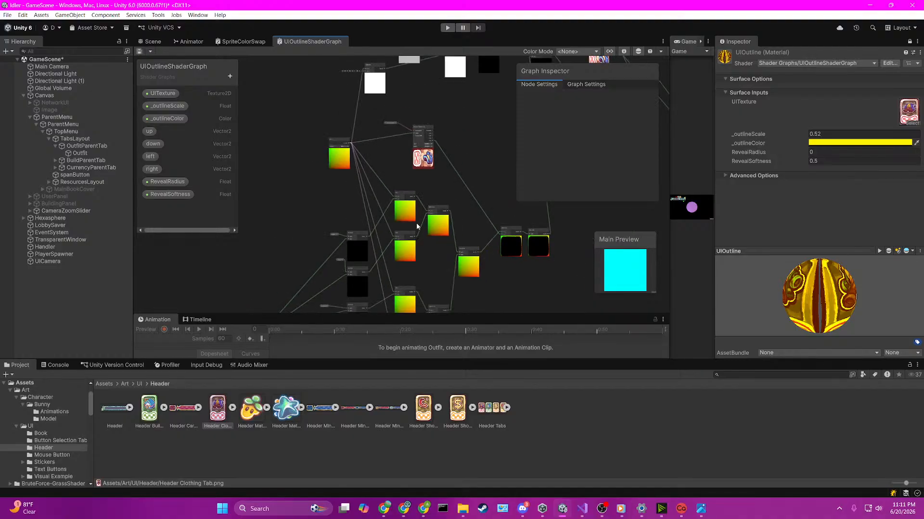
scroll(416, 224, up, 2)
scroll(416, 223, up, 1)
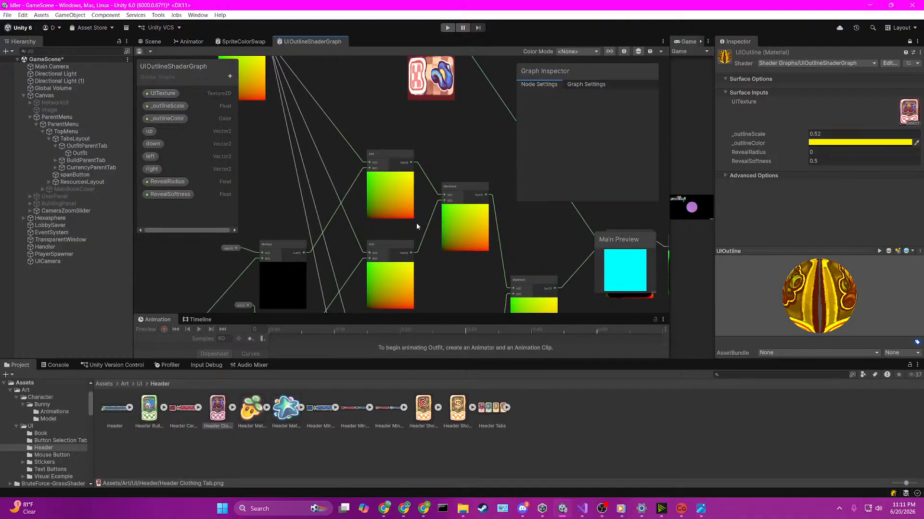
scroll(417, 224, up, 2)
scroll(417, 223, down, 4)
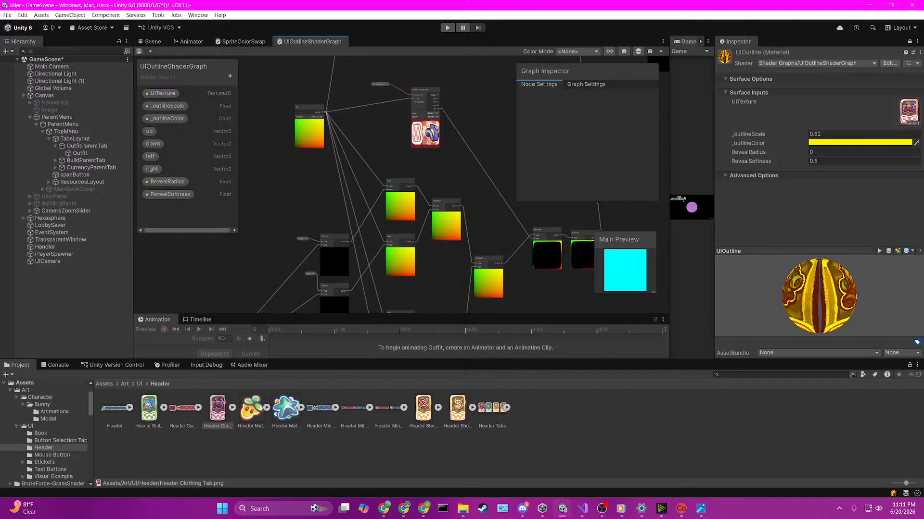
scroll(412, 220, up, 2)
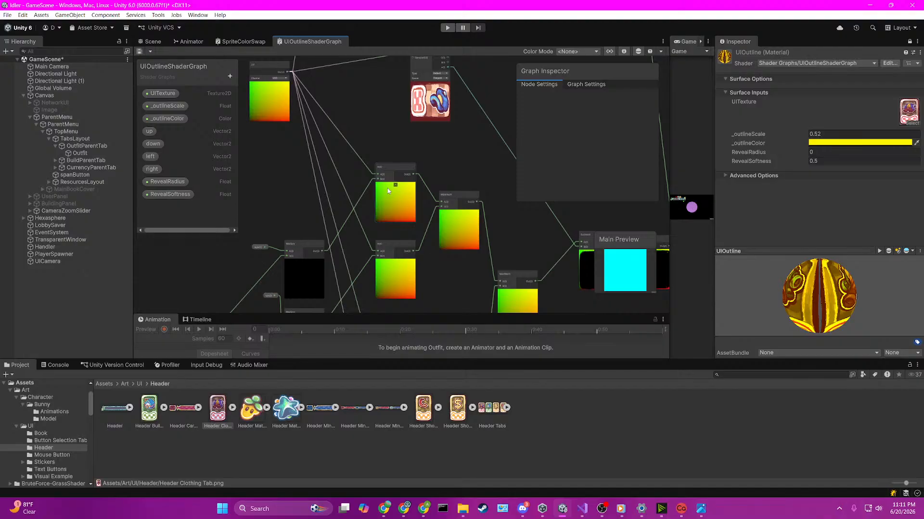
scroll(387, 189, down, 4)
scroll(417, 229, up, 2)
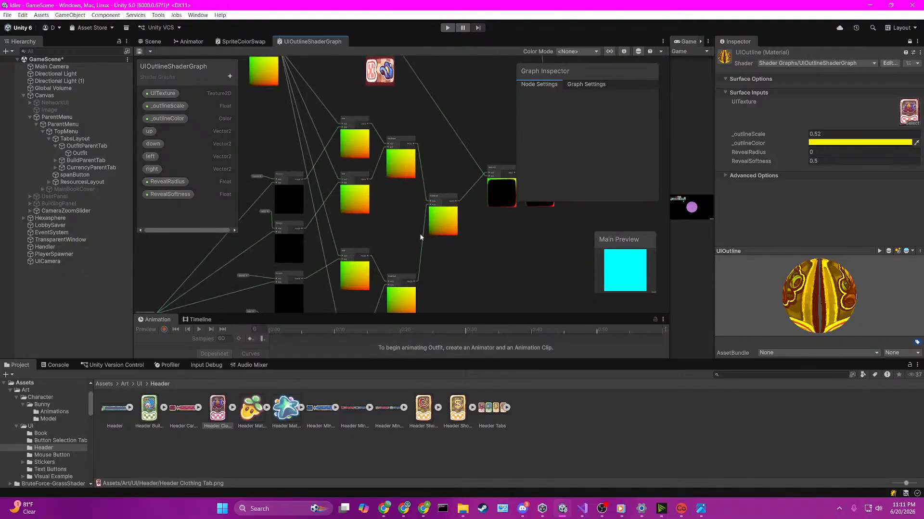
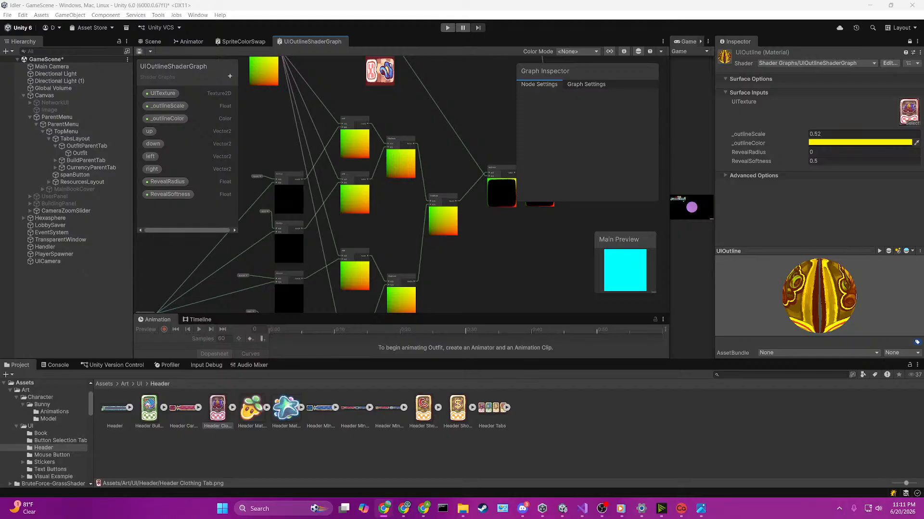
Step: Try removing the UITexture property node that feeds the outline branch's Sample Texture 2D, and undo the removal
scroll(331, 195, down, 3)
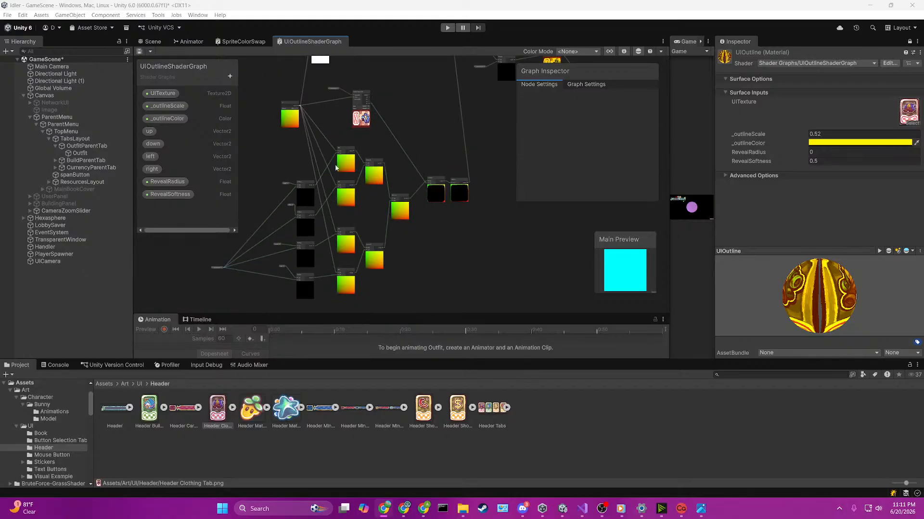
scroll(332, 142, up, 3)
scroll(349, 67, up, 2)
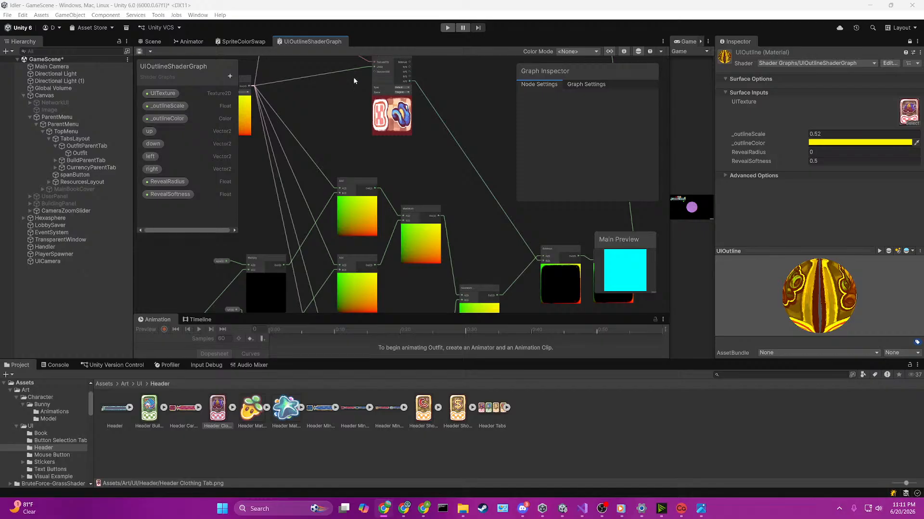
scroll(349, 67, down, 2)
middle_drag(444, 114, 420, 178)
scroll(420, 177, up, 2)
scroll(359, 166, up, 2)
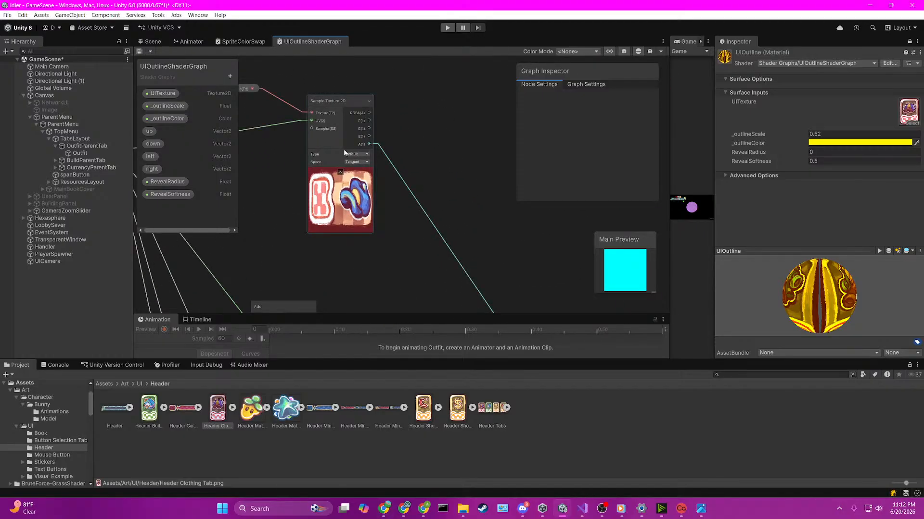
scroll(315, 111, up, 1)
click(290, 99)
key(Delete)
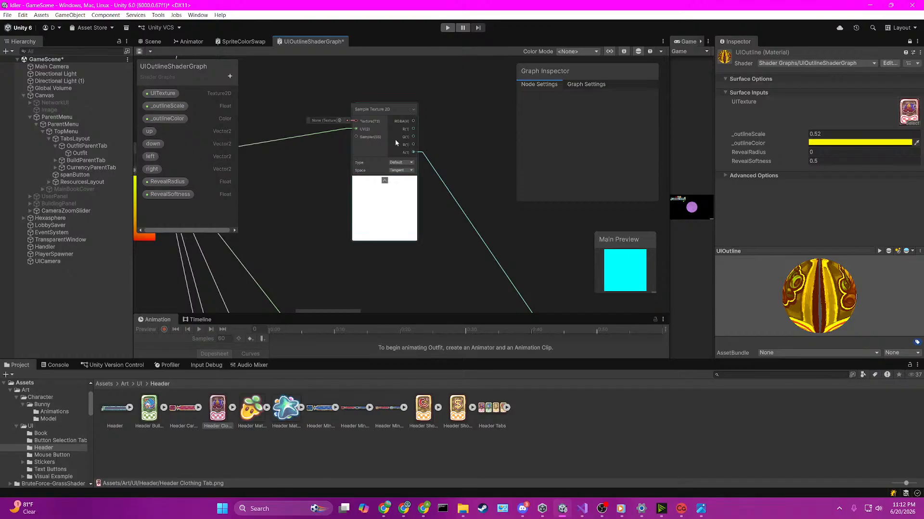
middle_drag(485, 228, 333, 117)
scroll(426, 222, down, 3)
middle_drag(510, 308, 469, 258)
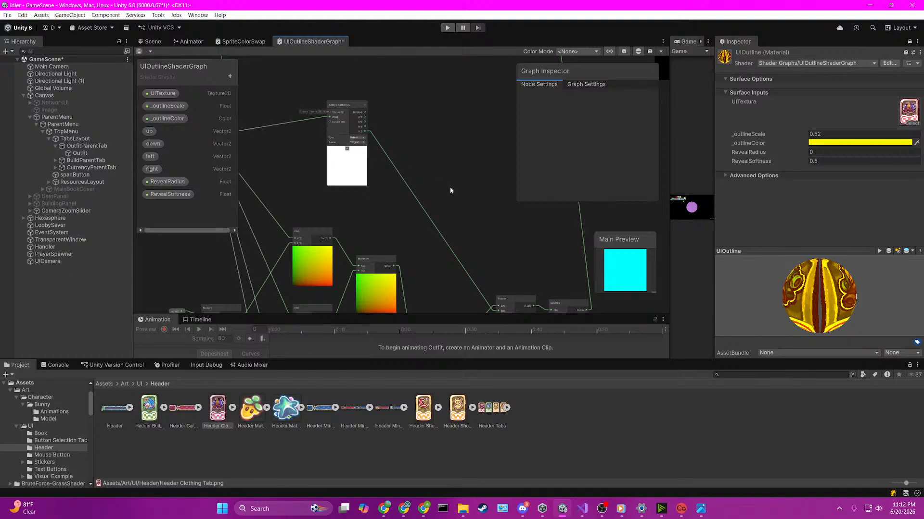
key(ctrl+z)
mouse_move(455, 190)
middle_down()
mouse_move(392, 103)
mouse_move(458, 196)
middle_up()
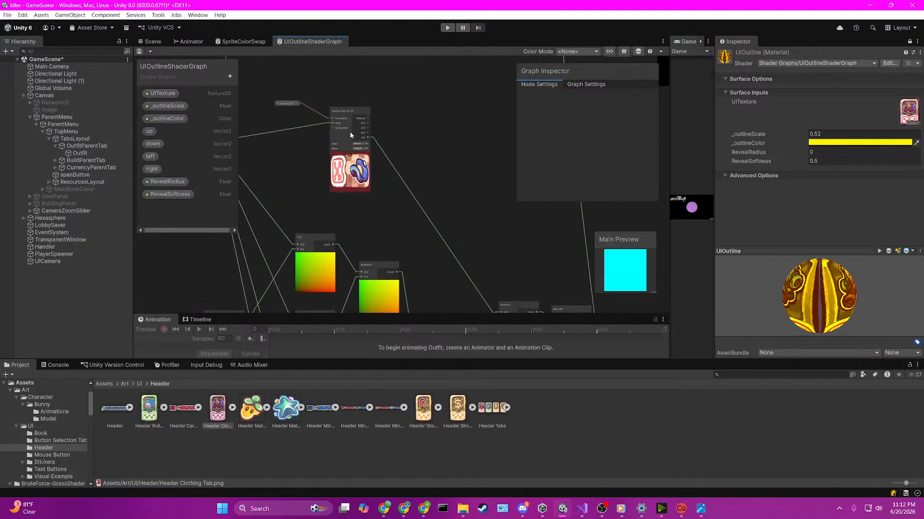
Step: Delete the UITexture node feeding the outline's Sample Texture 2D, save the graph, and inspect the Subtract and Saturate nodes
click(292, 104)
key(Delete)
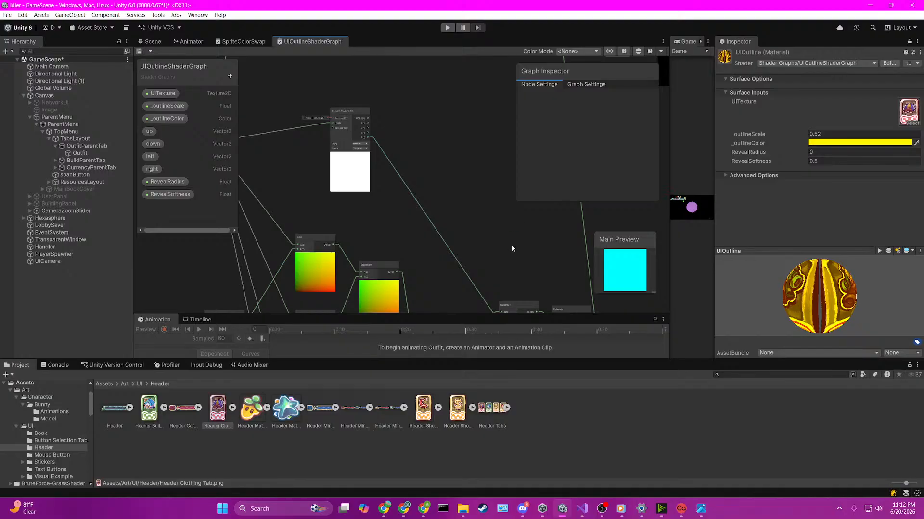
middle_drag(511, 247, 328, 156)
scroll(401, 182, down, 4)
middle_drag(459, 141, 495, 77)
scroll(406, 242, up, 2)
scroll(309, 171, up, 3)
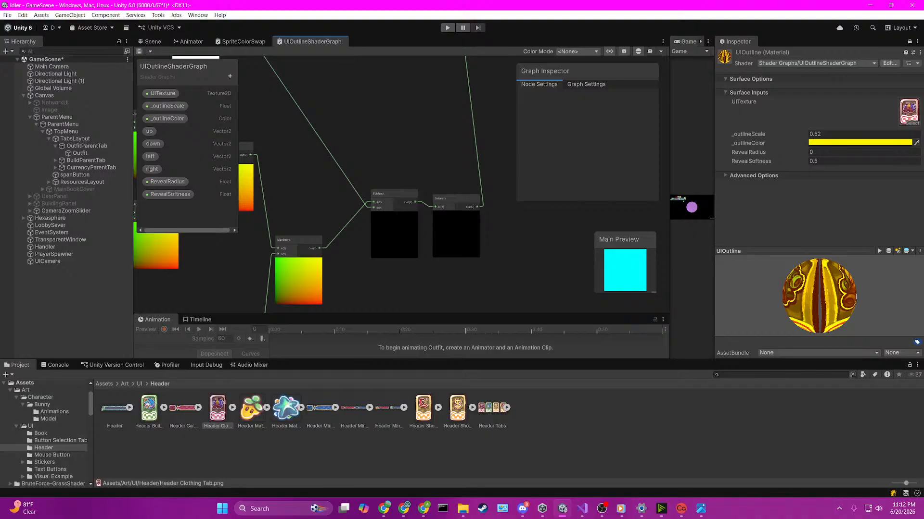
scroll(315, 233, up, 1)
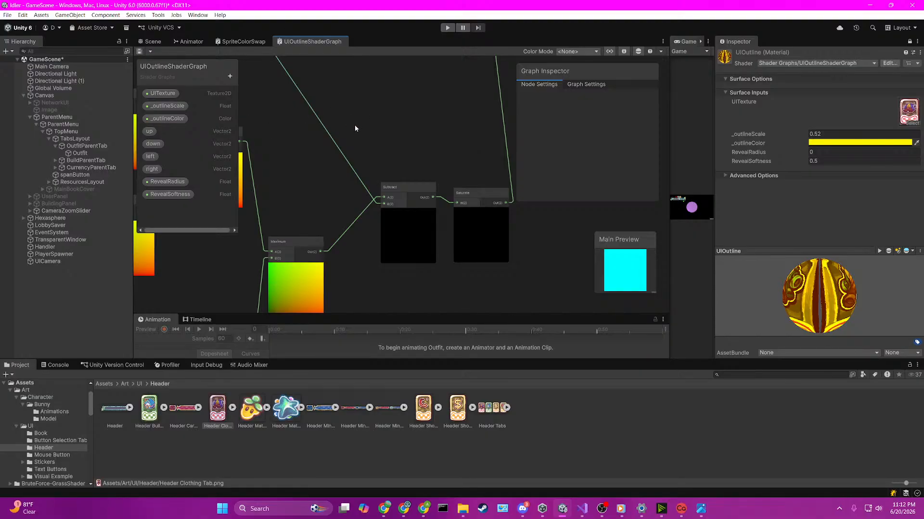
Step: Return to the Scene view to check the outfit tab and save GameScene
click(315, 114)
click(166, 44)
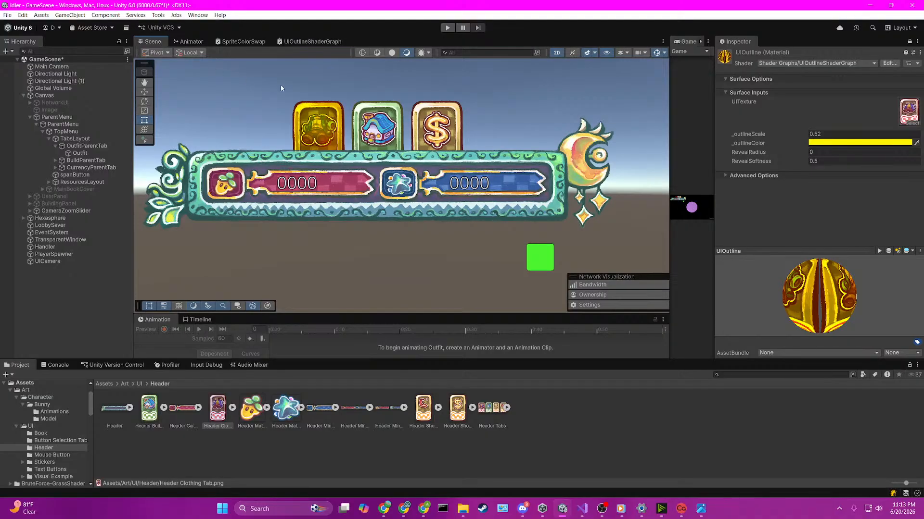
key(ctrl+s)
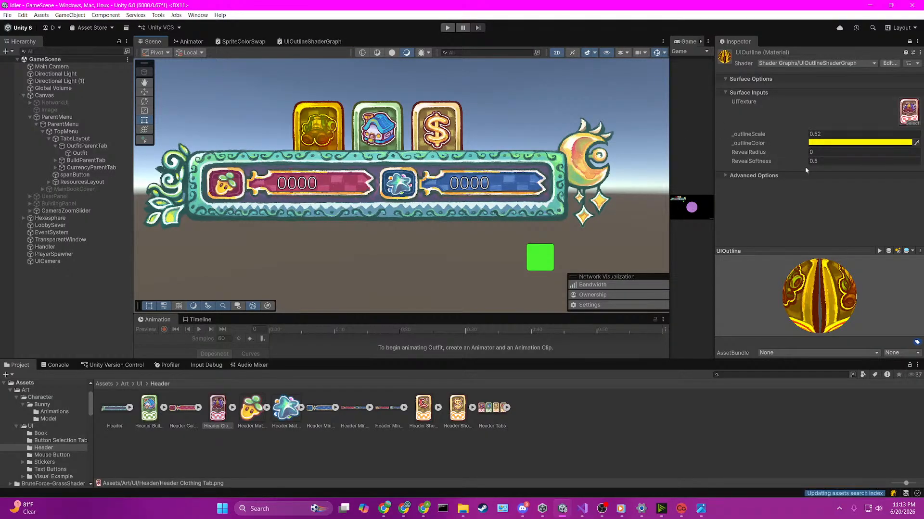
Step: Set the UIOutline material's _outlineColor to yellow FFF500 and its _outlineScale to 0.64
click(840, 143)
mouse_move(881, 195)
mouse_down()
mouse_move(879, 208)
mouse_move(894, 213)
mouse_move(894, 186)
mouse_up()
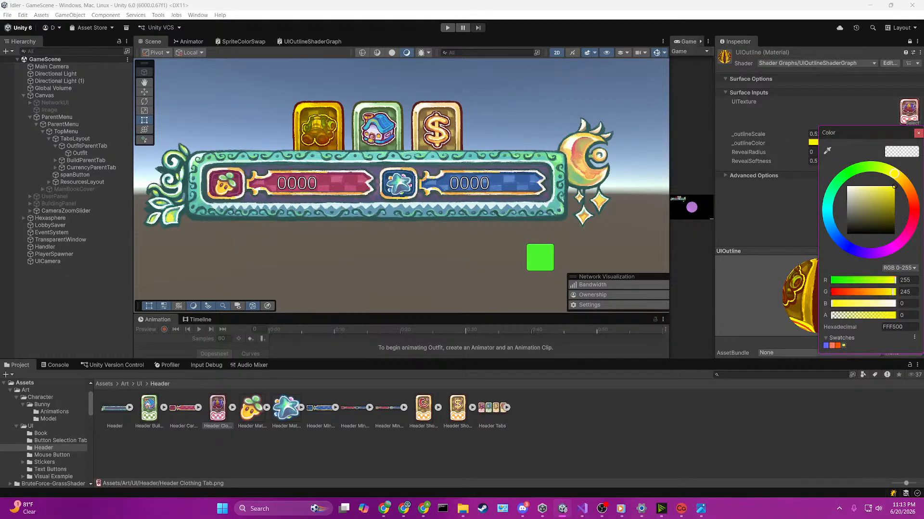
click(802, 113)
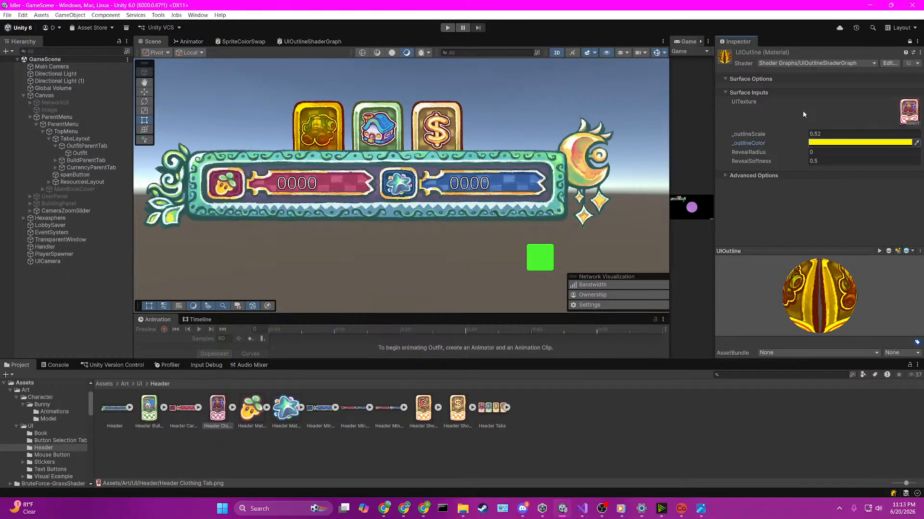
drag(744, 134, 780, 166)
key(ctrl+z)
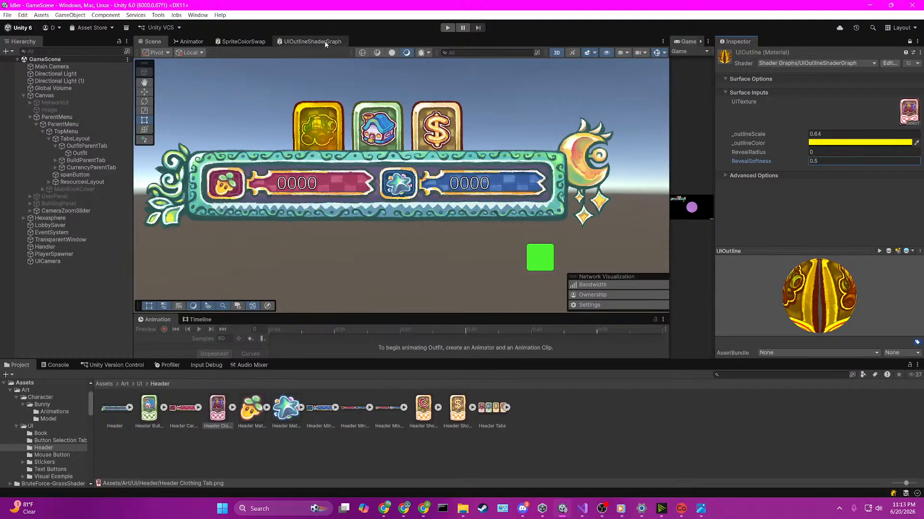
Step: Reopen UIOutlineShaderGraph and examine the One Minus and Multiply nodes that combine the radial reveal with the outline
click(296, 41)
scroll(464, 199, down, 5)
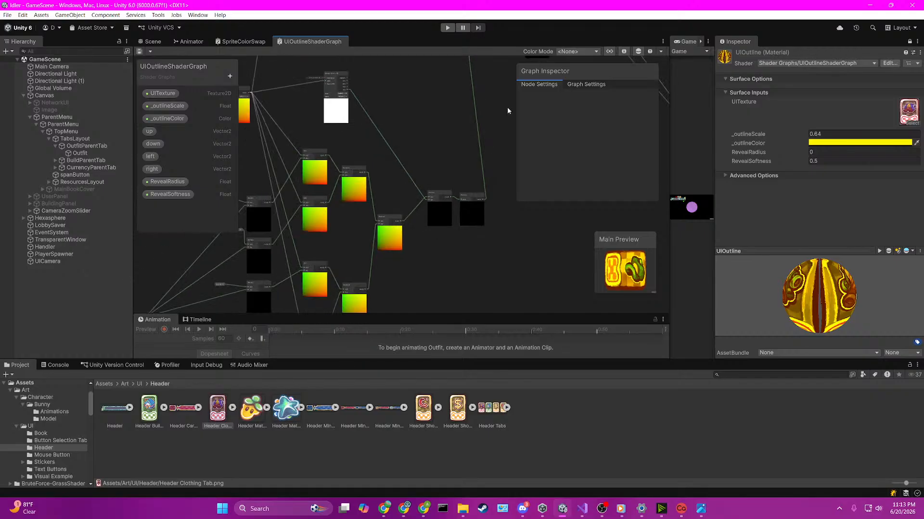
scroll(502, 97, up, 3)
scroll(499, 95, down, 1)
middle_drag(498, 95, 449, 280)
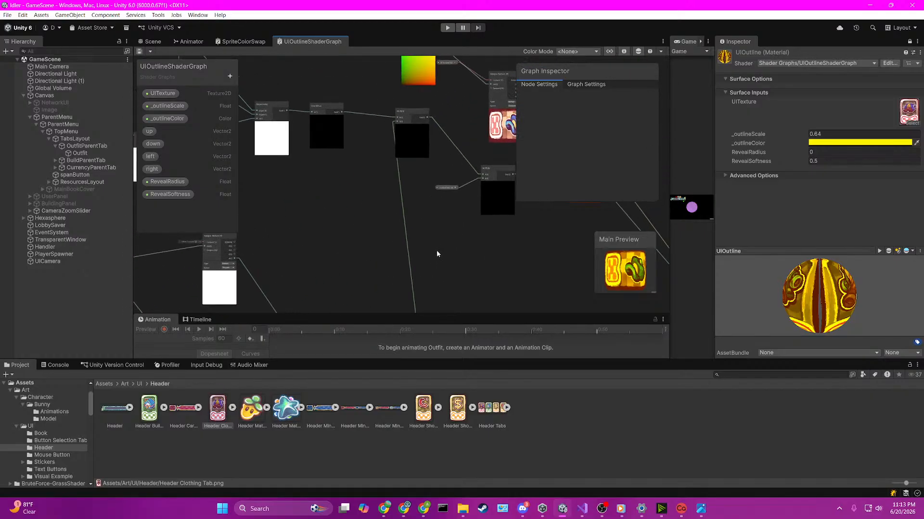
scroll(380, 138, up, 5)
middle_drag(383, 138, 379, 207)
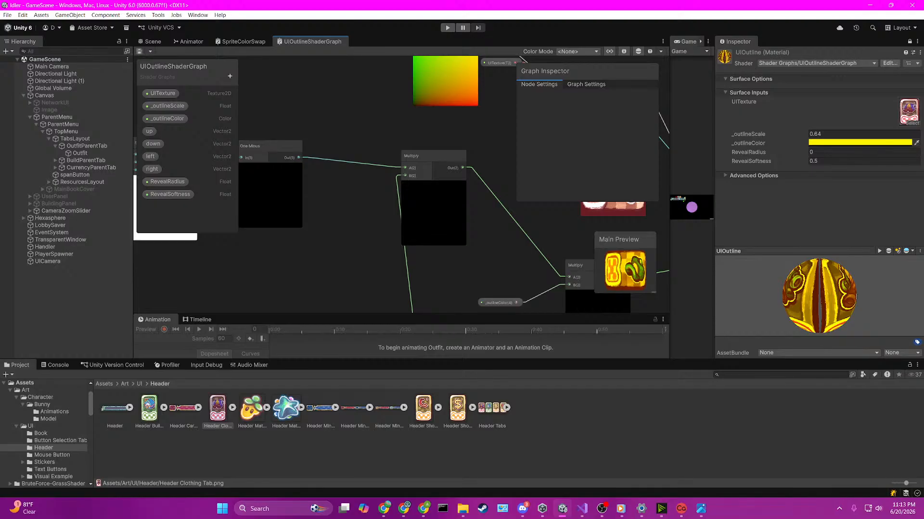
scroll(328, 212, down, 5)
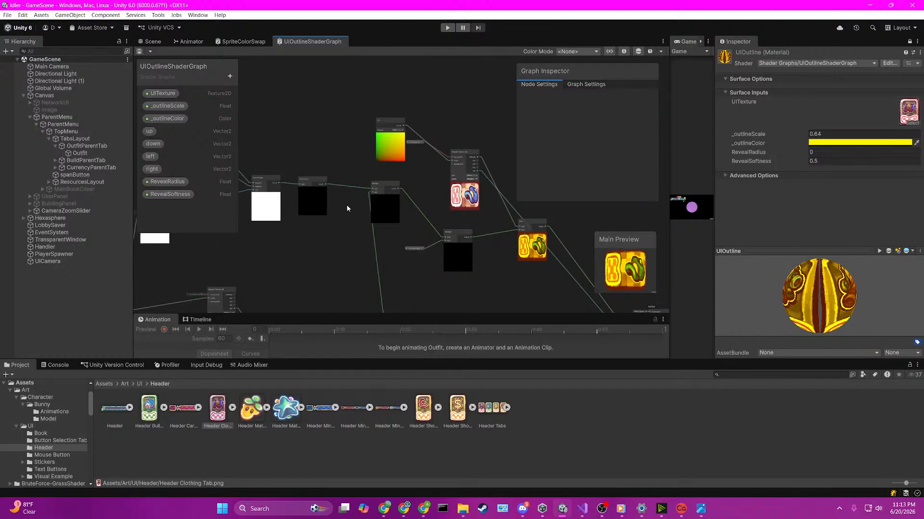
middle_drag(303, 143, 386, 162)
click(460, 203)
middle_drag(460, 203, 674, 200)
Step: Set the Z and W values of the Distance node's B input to 0.5 and save the graph
scroll(382, 188, up, 1)
scroll(383, 190, up, 2)
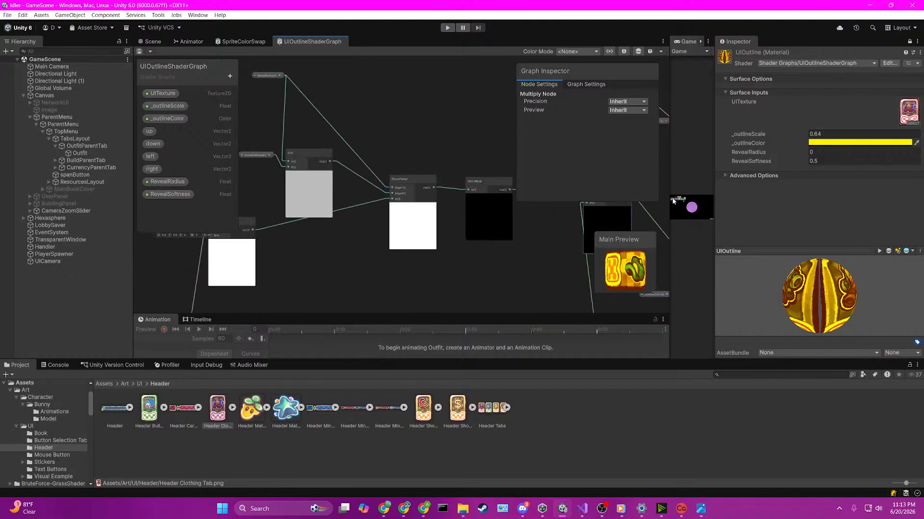
middle_drag(369, 177, 566, 191)
scroll(448, 199, down, 6)
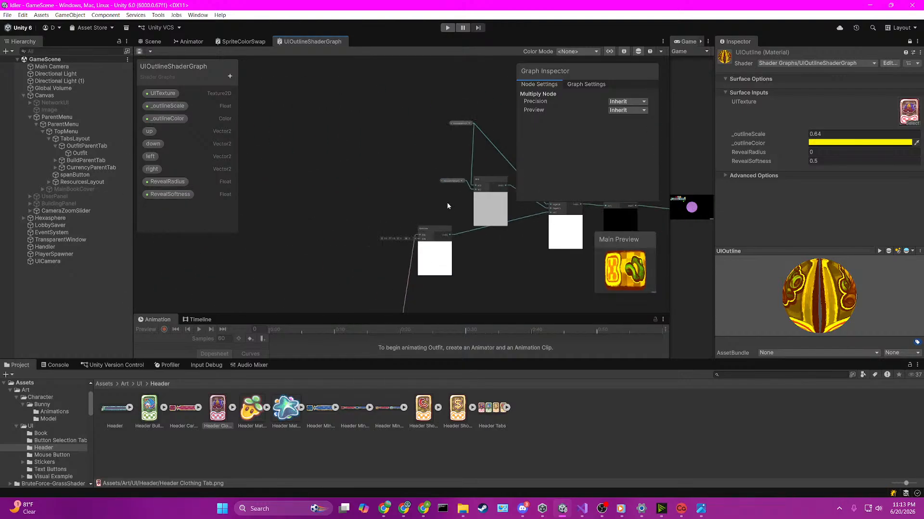
scroll(439, 263, up, 8)
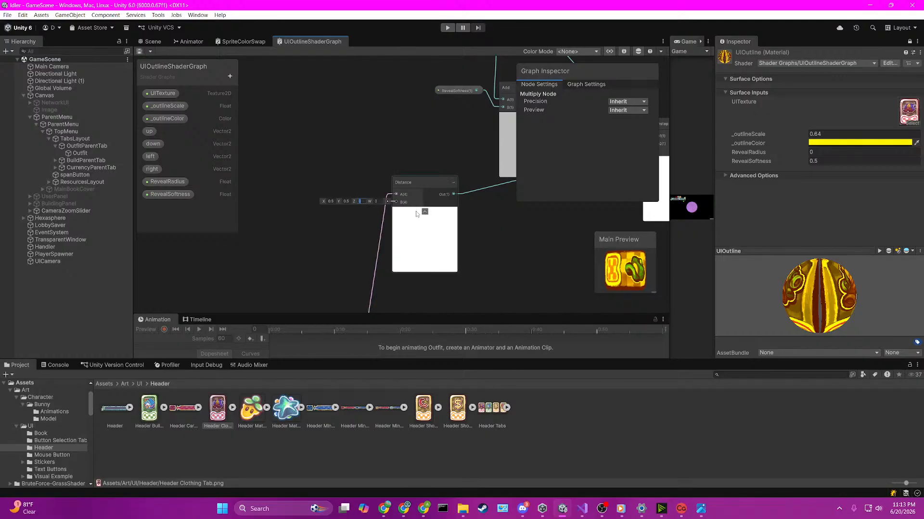
text(.5)
click(378, 201)
text(.5)
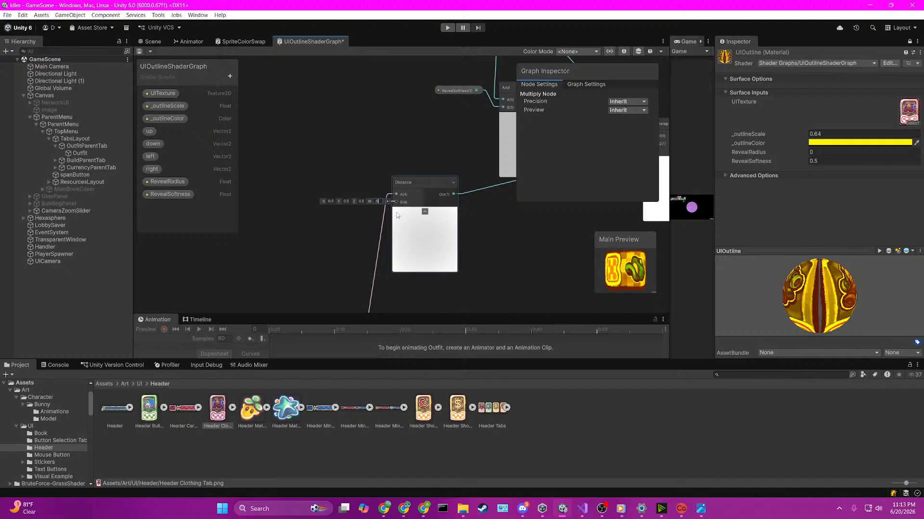
click(495, 229)
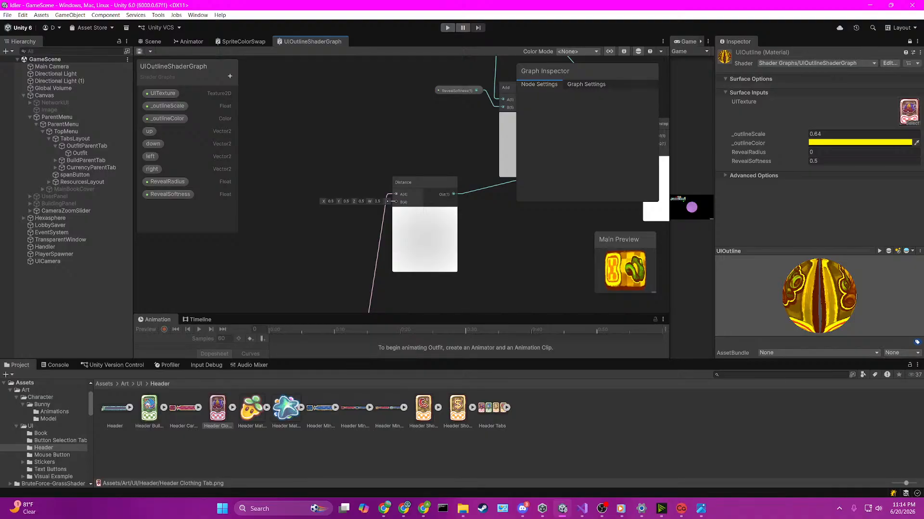
Step: Examine the reveal chain from Distance through Smoothstep, One Minus and Multiply to the Add node that colors the texture
scroll(428, 151, down, 2)
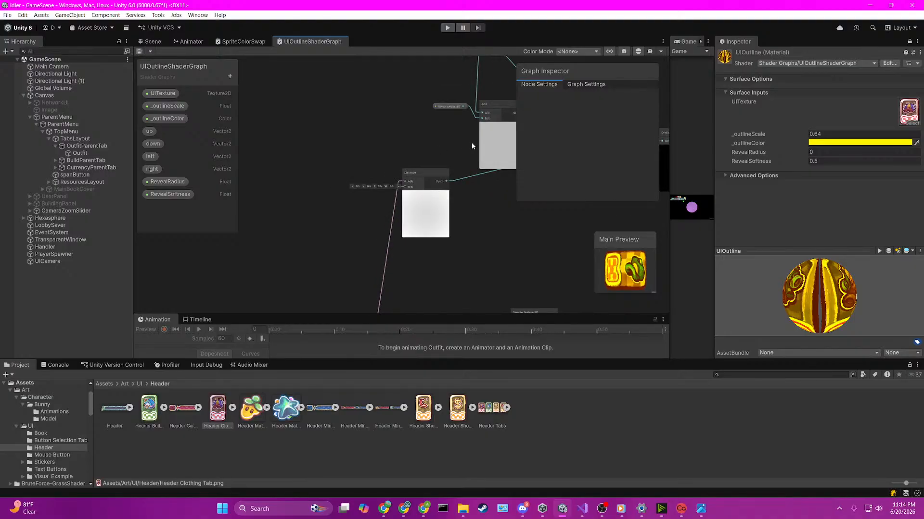
middle_drag(472, 146, 430, 160)
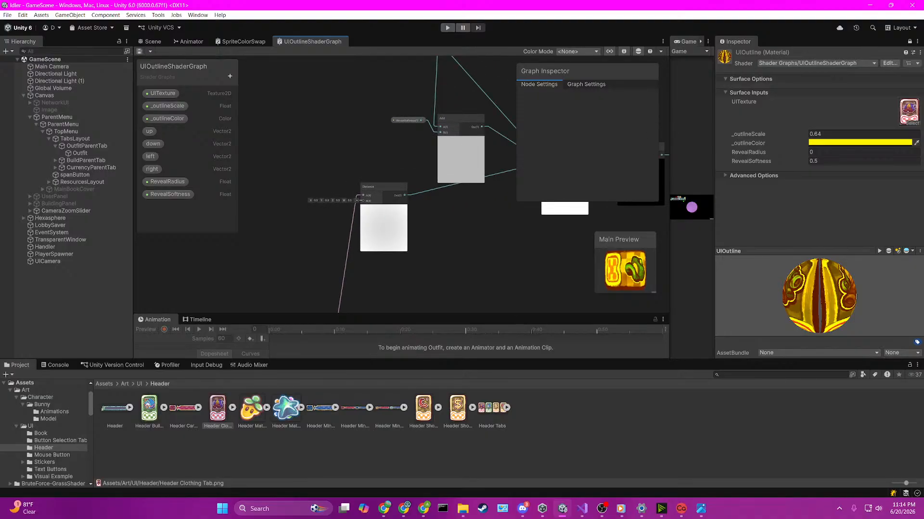
middle_drag(533, 230, 313, 228)
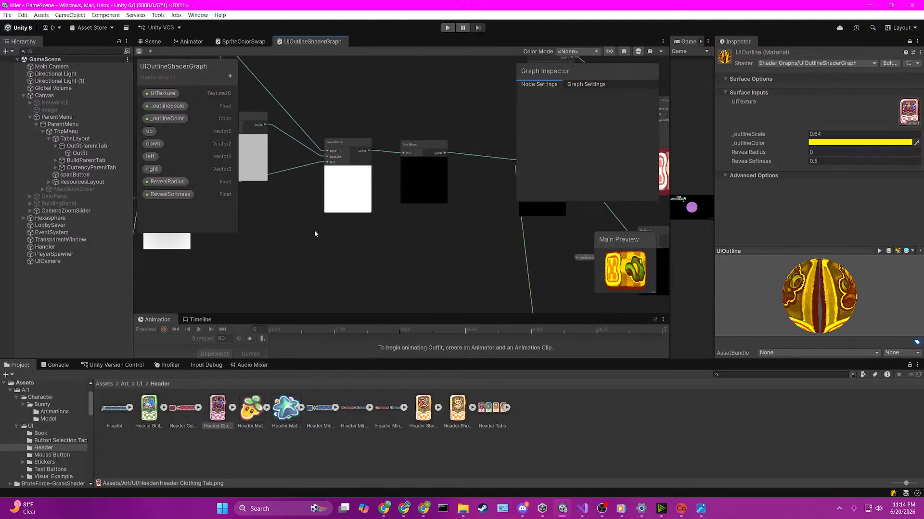
scroll(468, 232, down, 3)
middle_drag(502, 233, 330, 256)
scroll(440, 233, up, 4)
middle_drag(439, 232, 253, 200)
scroll(426, 212, up, 2)
scroll(434, 161, down, 4)
scroll(381, 153, up, 4)
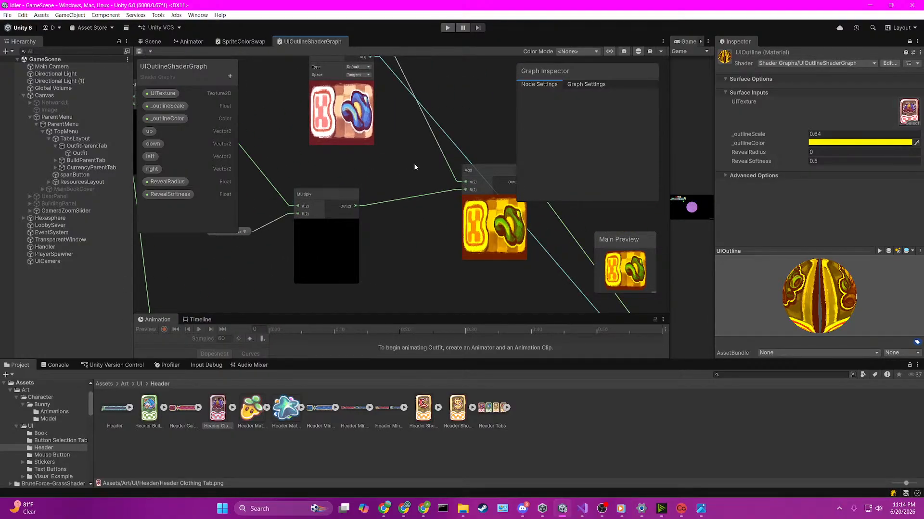
middle_drag(415, 166, 364, 182)
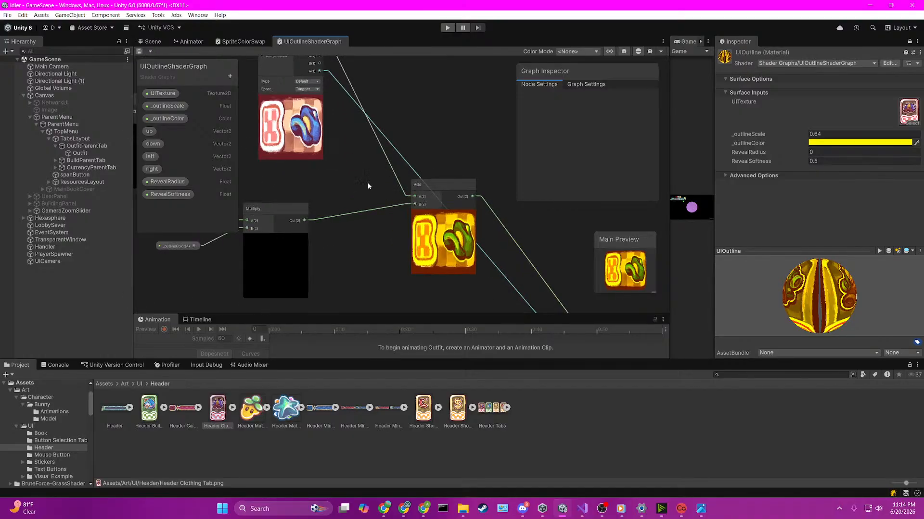
Step: Add a UITexture property node, connect it to the Texture input of the outline's Sample Texture 2D, and save the graph
middle_drag(367, 183, 559, 183)
middle_drag(407, 262, 437, 129)
scroll(437, 129, down, 12)
scroll(453, 232, up, 7)
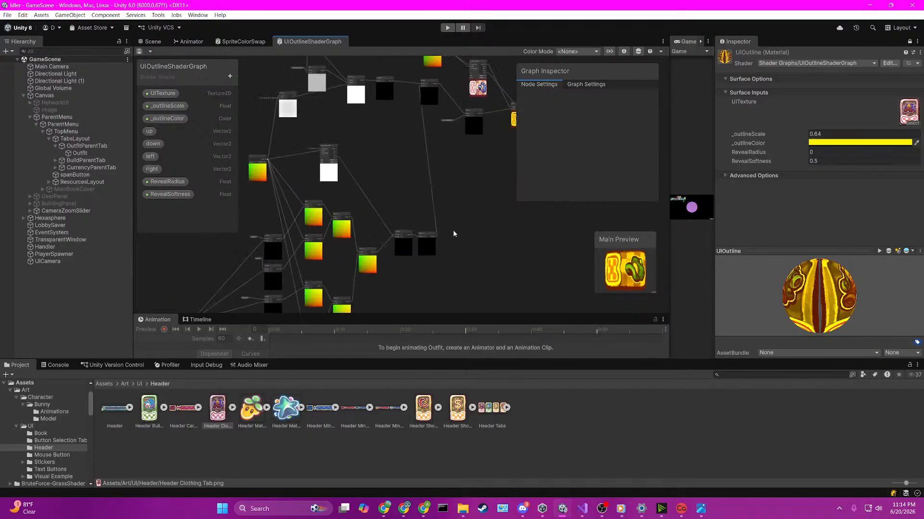
middle_drag(382, 171, 570, 233)
scroll(413, 159, up, 3)
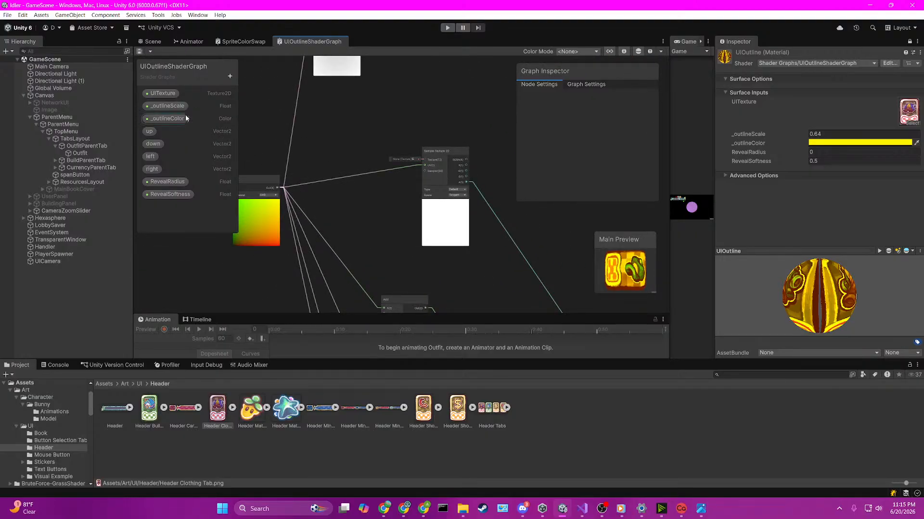
drag(166, 94, 422, 159)
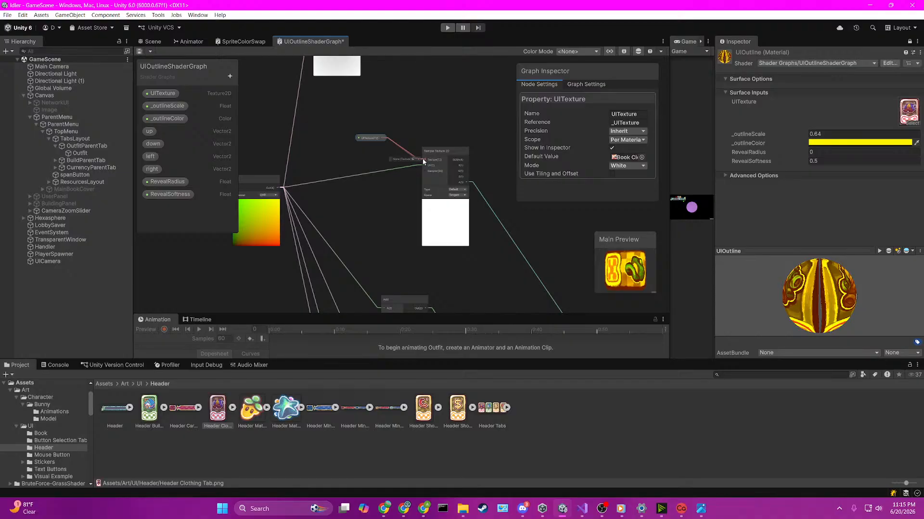
click(472, 129)
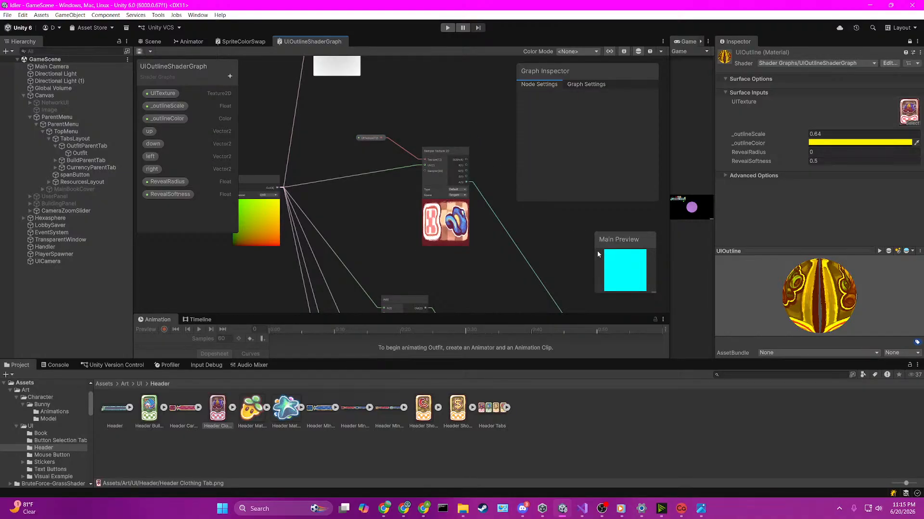
Step: Examine the Smoothstep node's inputs and its path through One Minus and Multiply in the reveal chain
middle_drag(544, 222, 388, 268)
scroll(393, 190, down, 2)
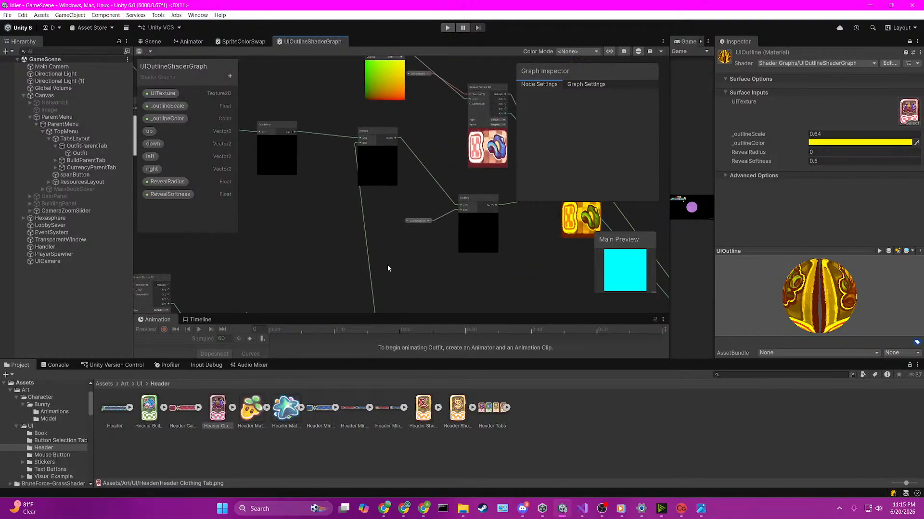
middle_drag(368, 214, 462, 217)
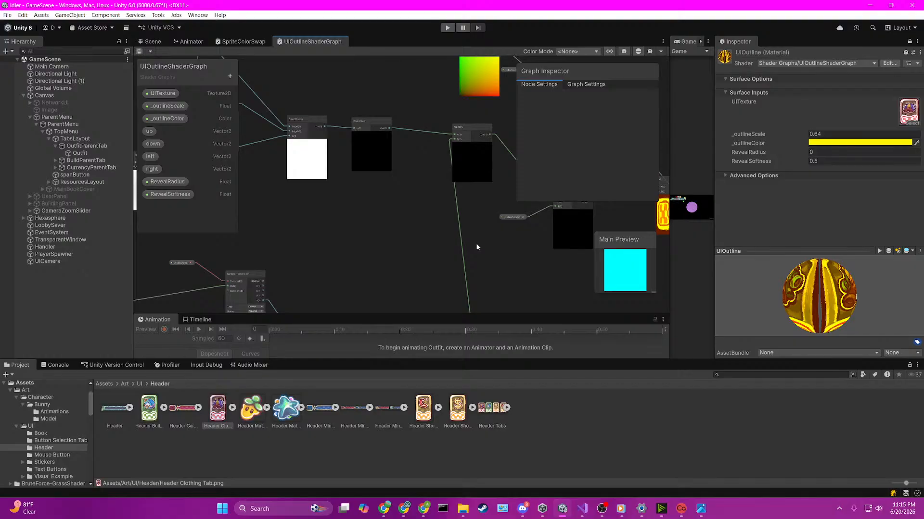
scroll(374, 152, up, 3)
scroll(367, 139, up, 2)
middle_drag(313, 175, 539, 235)
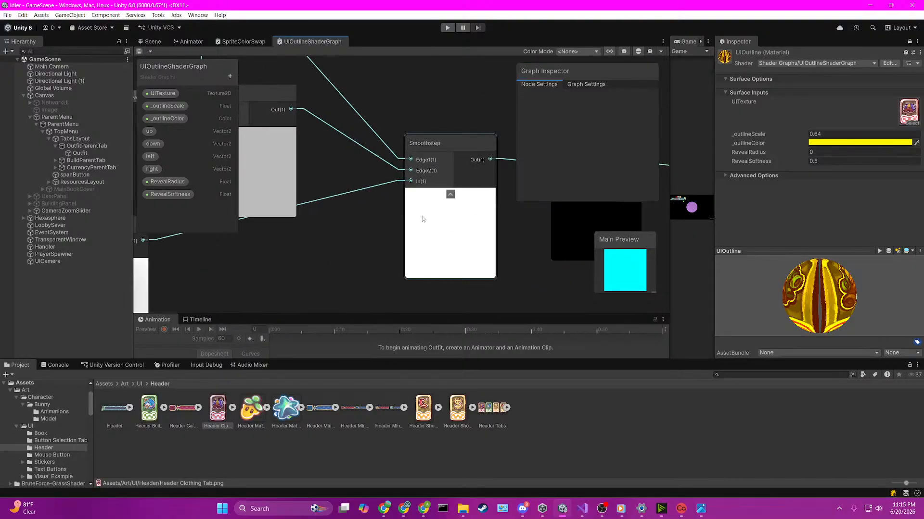
scroll(423, 218, down, 3)
middle_drag(356, 232, 391, 263)
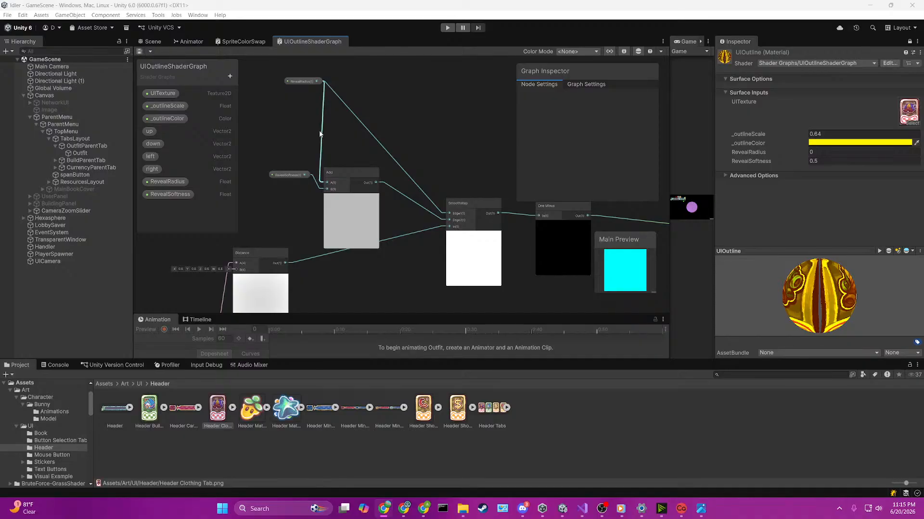
Step: Examine how RevealRadius, RevealSoftness and Distance feed the Add and Smoothstep nodes ahead of One Minus and Multiply
scroll(302, 93, up, 2)
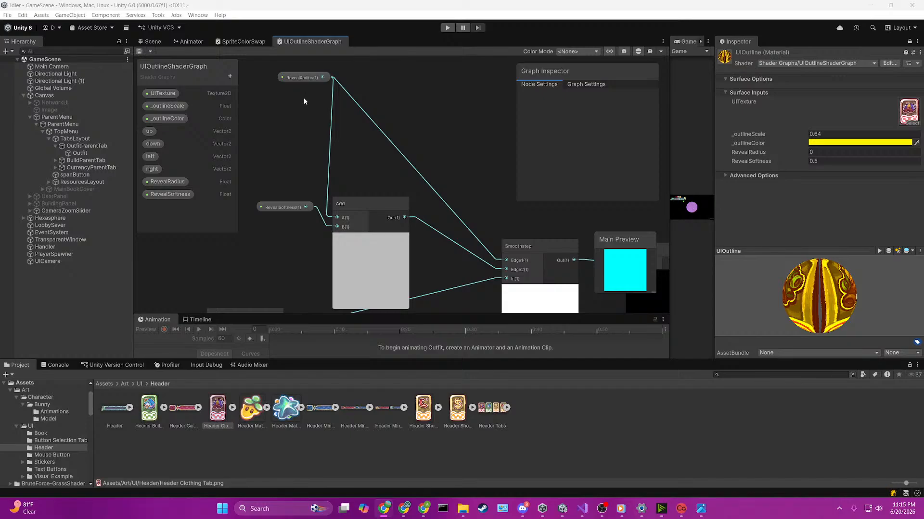
scroll(374, 172, down, 3)
scroll(380, 270, up, 1)
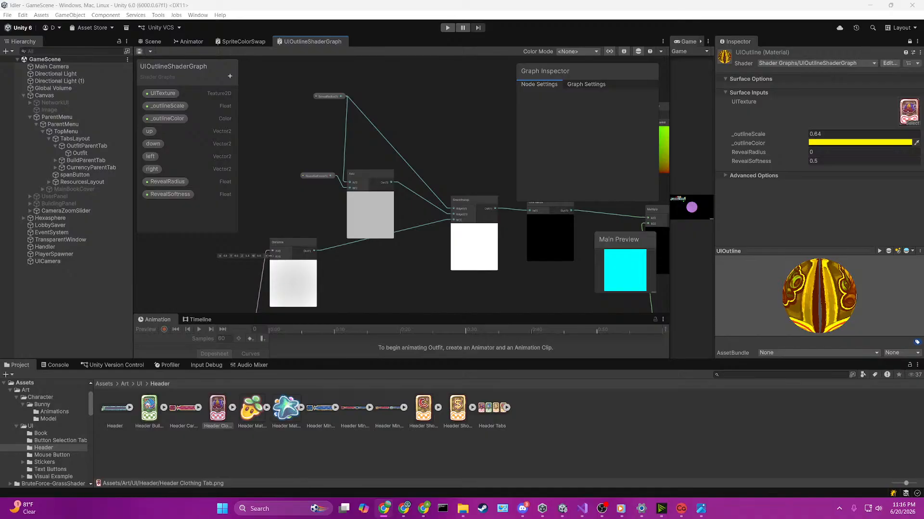
scroll(402, 215, up, 2)
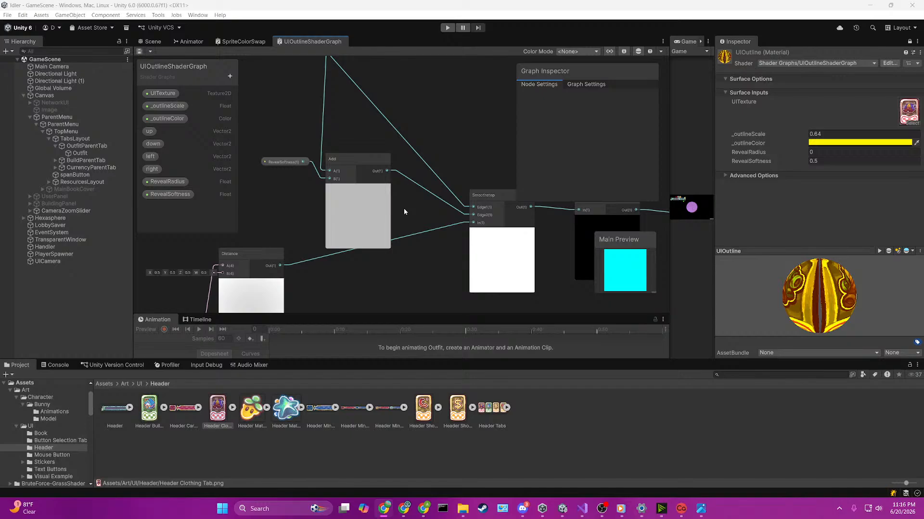
scroll(404, 212, down, 4)
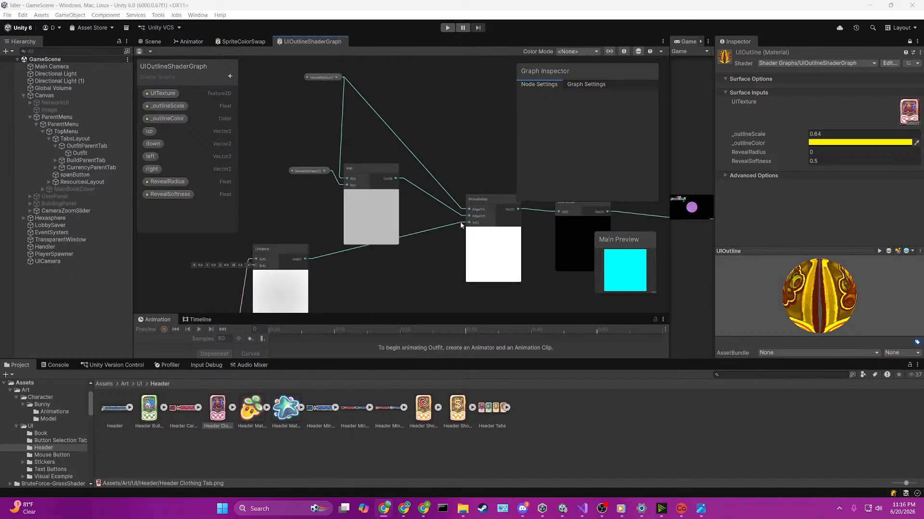
scroll(615, 221, up, 2)
scroll(617, 222, down, 2)
scroll(617, 221, up, 3)
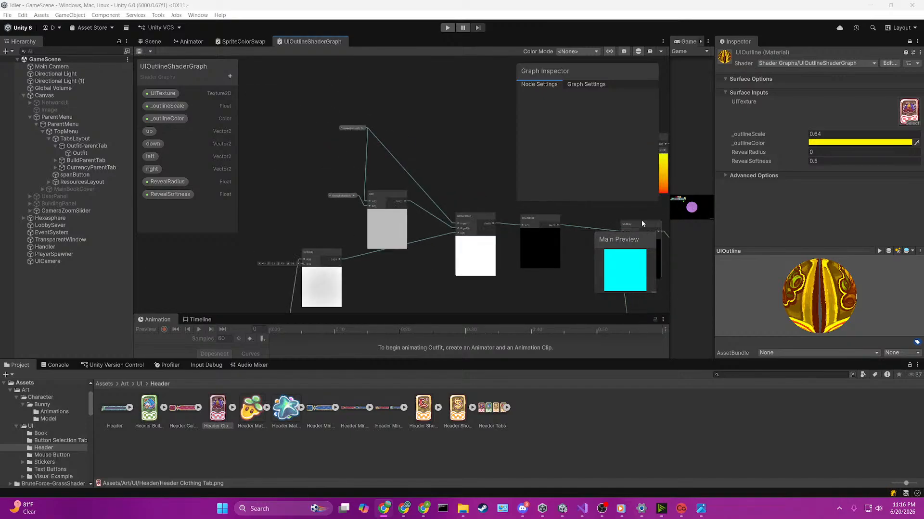
scroll(662, 221, down, 1)
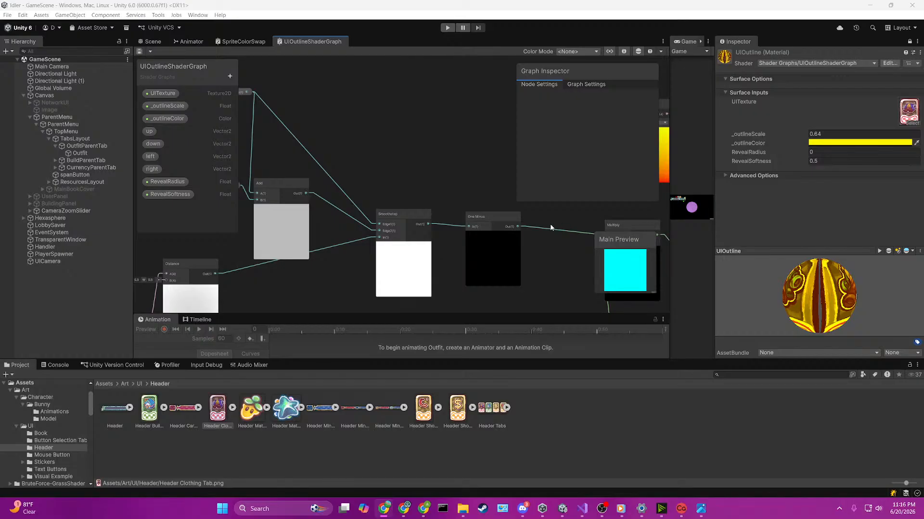
scroll(550, 223, down, 4)
scroll(585, 209, up, 2)
scroll(584, 209, up, 1)
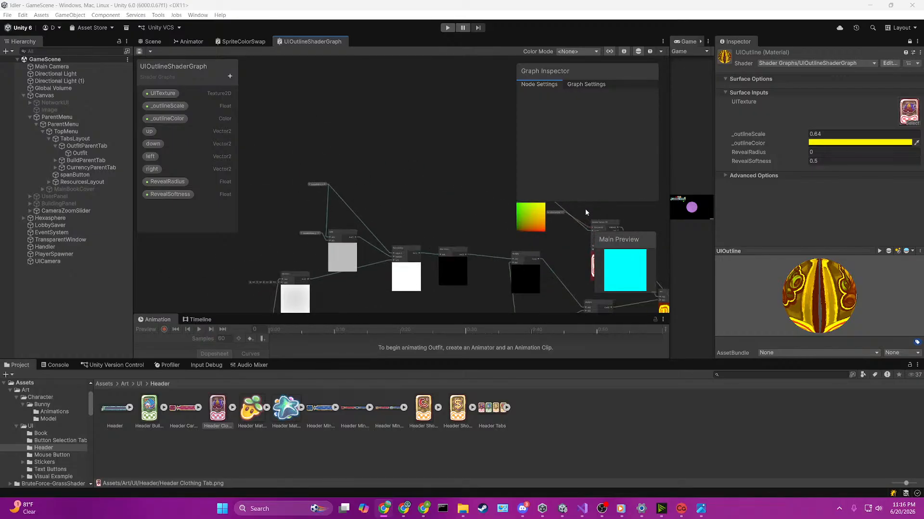
Step: Rearrange the UV and UITexture nodes beside the Sample Texture 2D that feeds the final Add node
middle_drag(538, 230, 368, 233)
scroll(380, 233, up, 5)
mouse_move(403, 185)
middle_down()
mouse_move(350, 204)
mouse_move(395, 176)
middle_up()
drag(325, 151, 375, 156)
drag(329, 197, 346, 173)
middle_drag(397, 250, 368, 177)
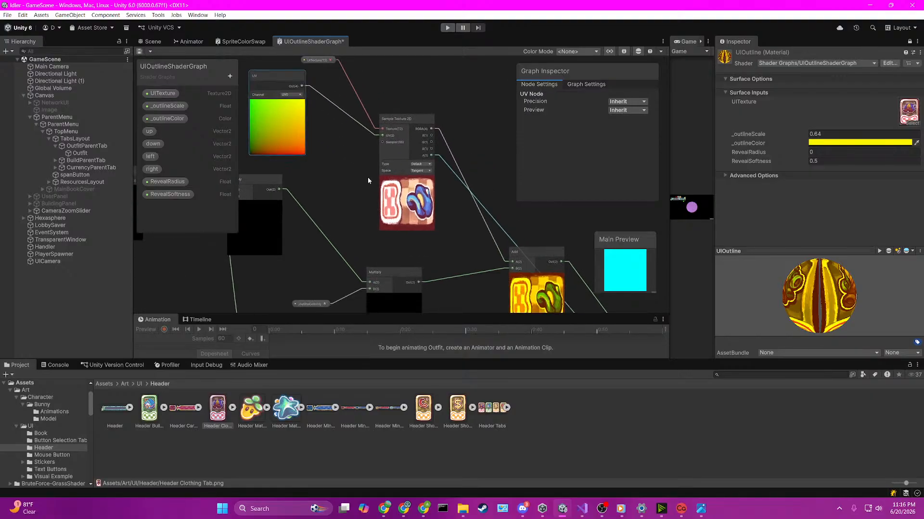
Step: Examine the outline branch from the shared UV node and Sample Texture 2D through Maximum, Subtract and Saturate
scroll(466, 223, down, 3)
middle_drag(357, 236, 462, 150)
middle_drag(317, 251, 472, 156)
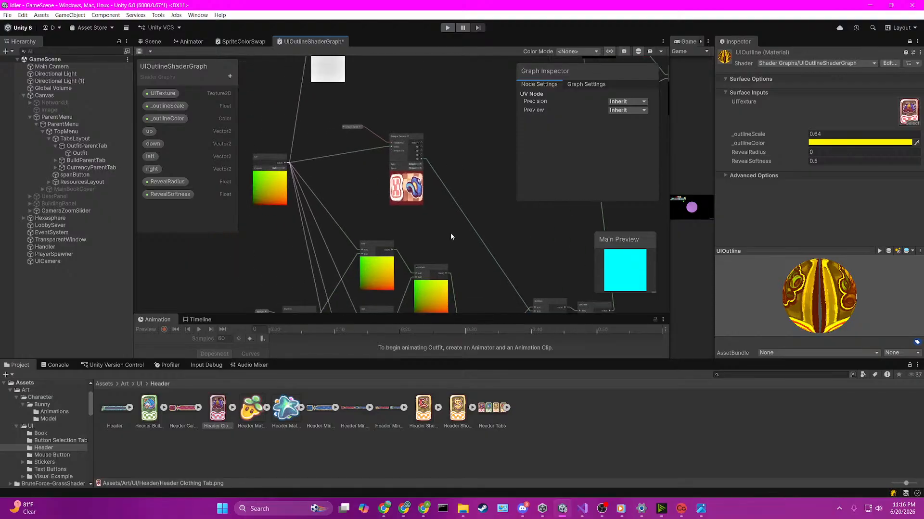
scroll(451, 235, up, 3)
middle_drag(465, 233, 287, 93)
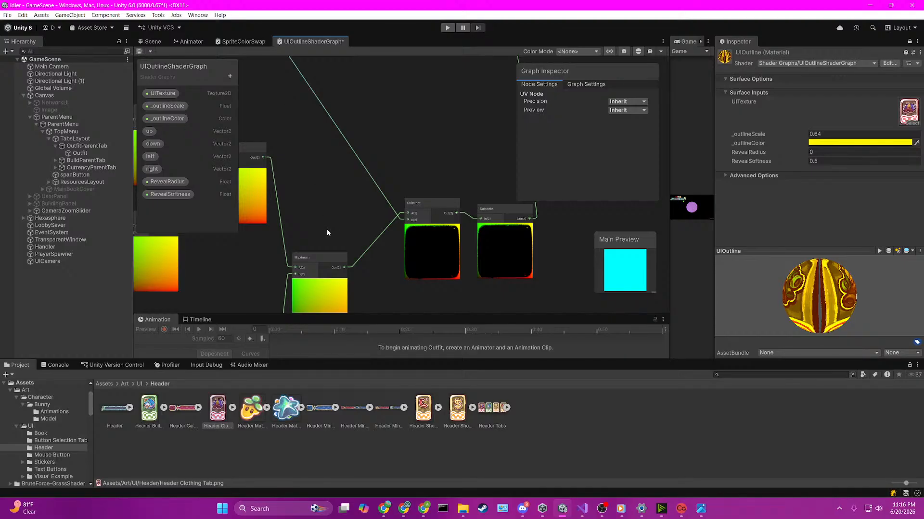
middle_drag(484, 154, 437, 317)
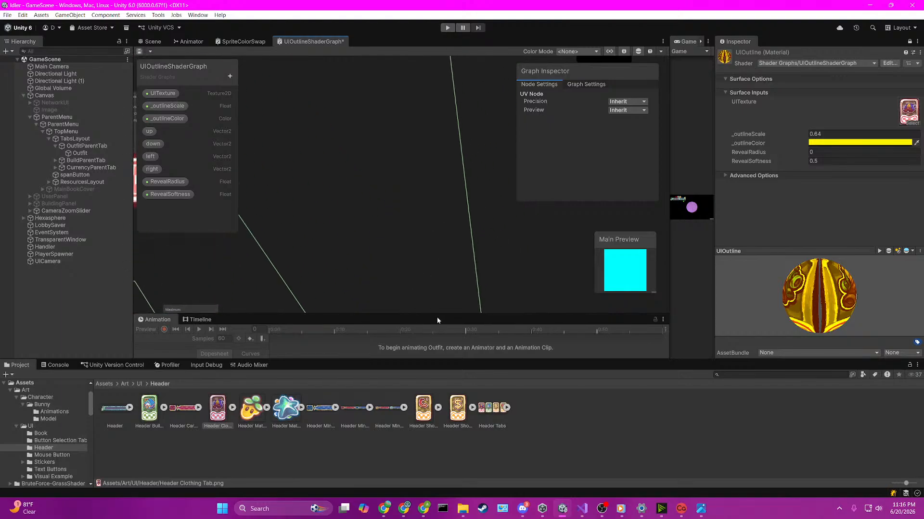
middle_drag(323, 182, 492, 328)
mouse_move(331, 157)
middle_down()
mouse_move(488, 261)
mouse_move(468, 206)
mouse_move(469, 158)
mouse_move(348, 165)
middle_up()
scroll(444, 217, down, 6)
scroll(469, 158, up, 6)
scroll(469, 158, down, 3)
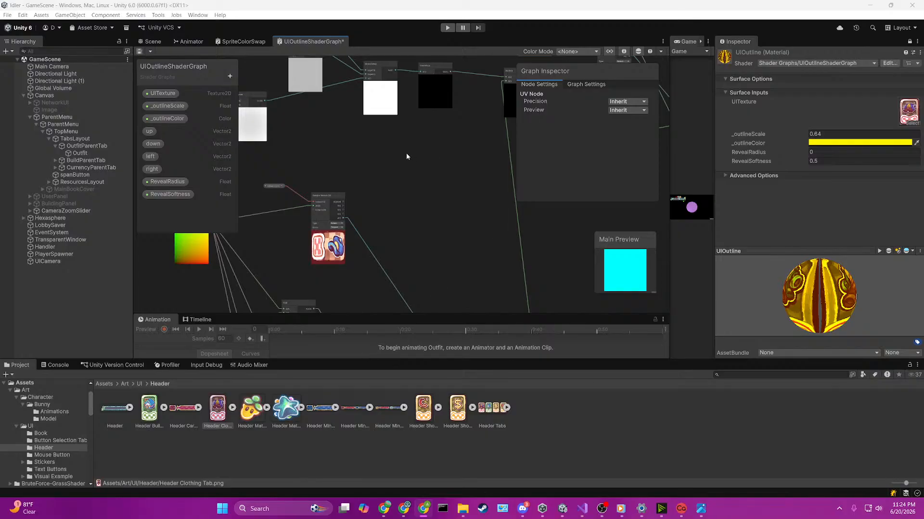
Step: Remove the connection from the shared UV node to the outline's Sample Texture 2D and save the graph
scroll(406, 153, down, 5)
scroll(367, 192, up, 6)
click(379, 185)
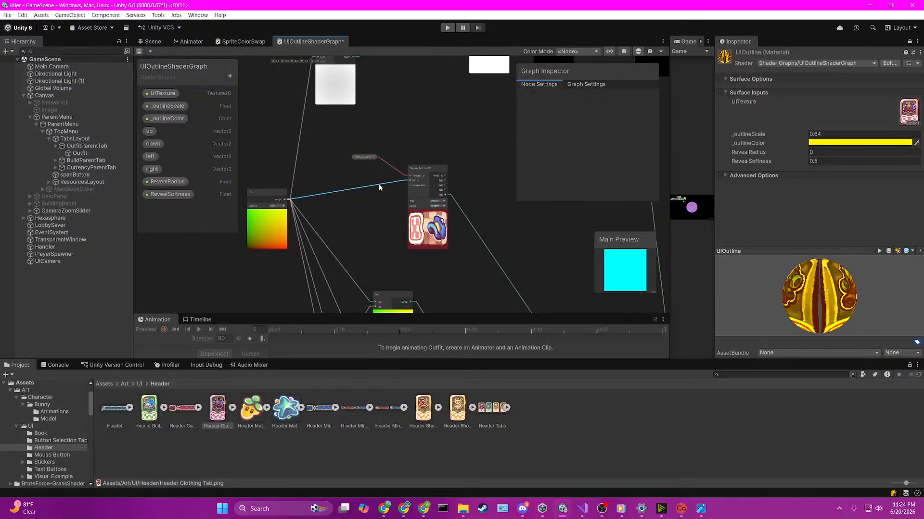
key(Delete)
middle_drag(440, 129, 329, 236)
scroll(420, 165, down, 2)
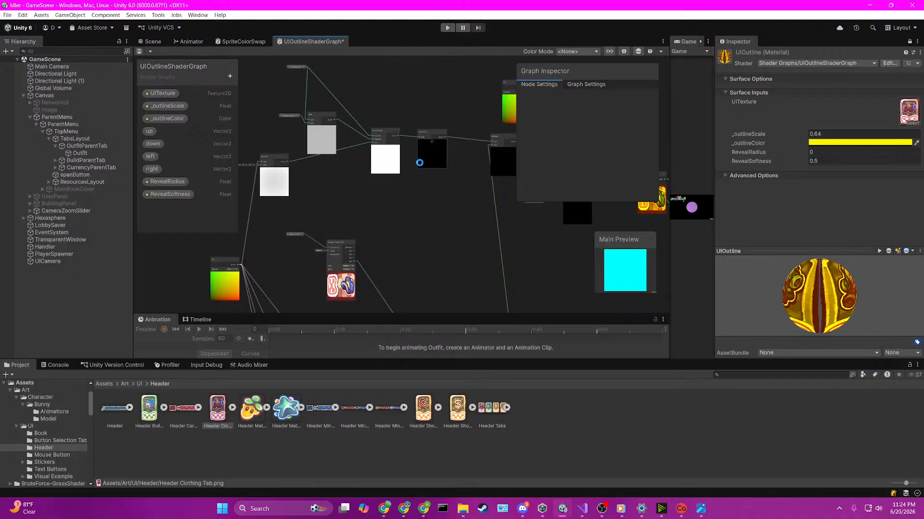
Step: Delete the UV node feeding the Sample Texture 2D of the final Add node and save the graph
middle_drag(441, 200, 383, 329)
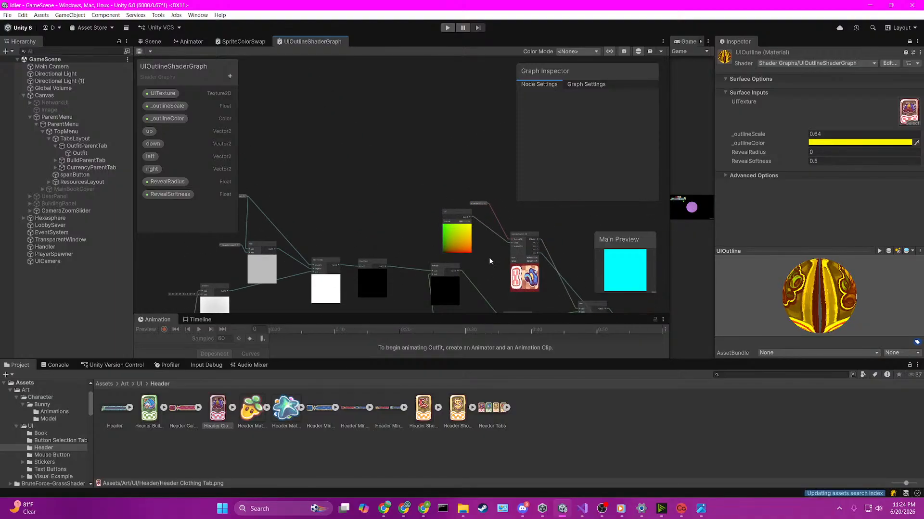
scroll(485, 236, up, 3)
click(452, 230)
key(Delete)
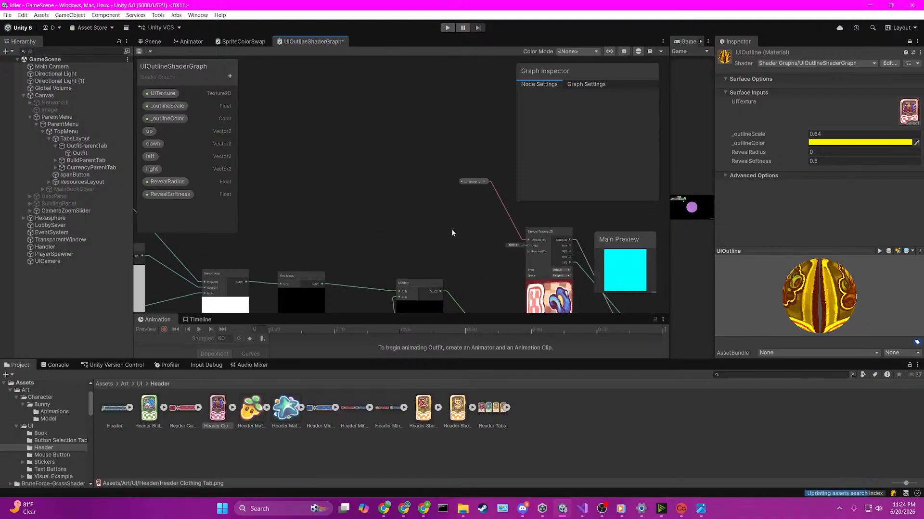
key(ctrl+s)
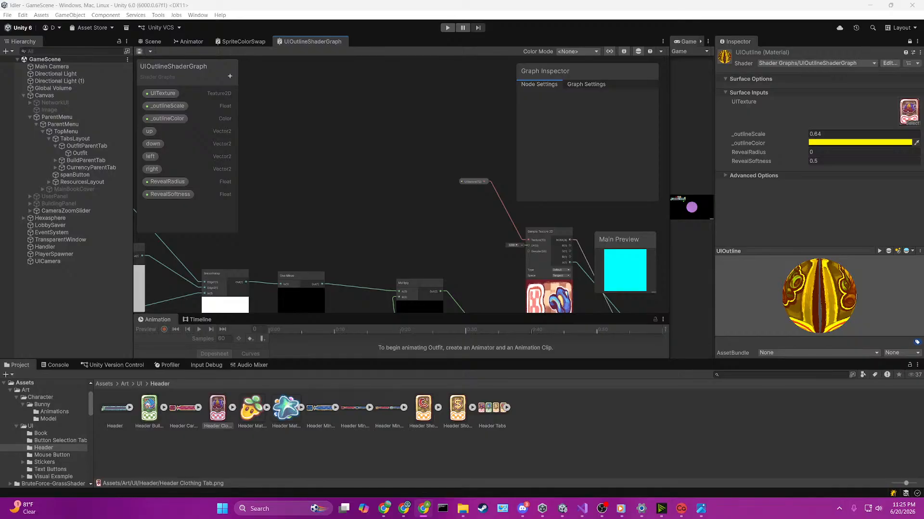
Step: Examine the whole node layout and the connection running from the outline's Saturate node to the reveal Multiply node
scroll(439, 177, down, 11)
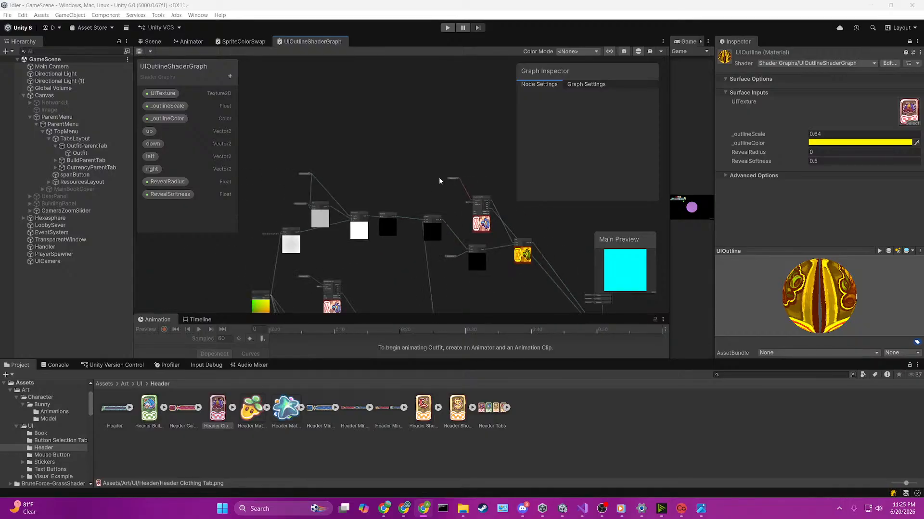
scroll(467, 278, up, 3)
scroll(454, 224, up, 4)
middle_drag(456, 282, 405, 285)
scroll(454, 224, down, 2)
scroll(454, 224, up, 1)
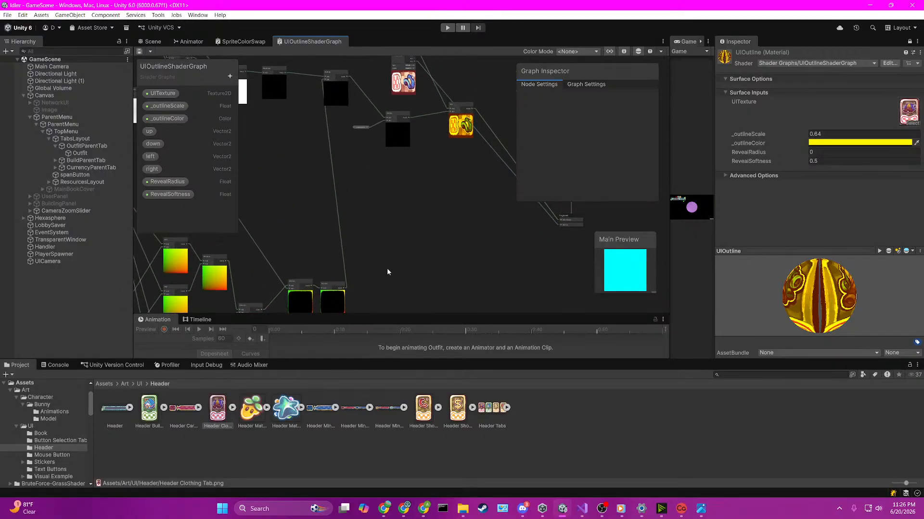
click(336, 196)
scroll(415, 193, down, 2)
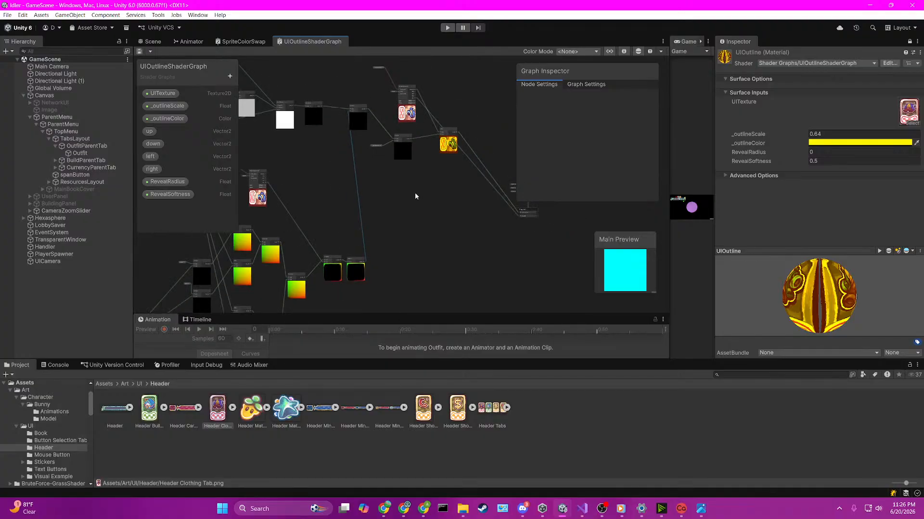
Step: Add a Sample Texture 2D node near the outline's Saturate node and connect a UITexture property to its Texture input
scroll(386, 224, up, 3)
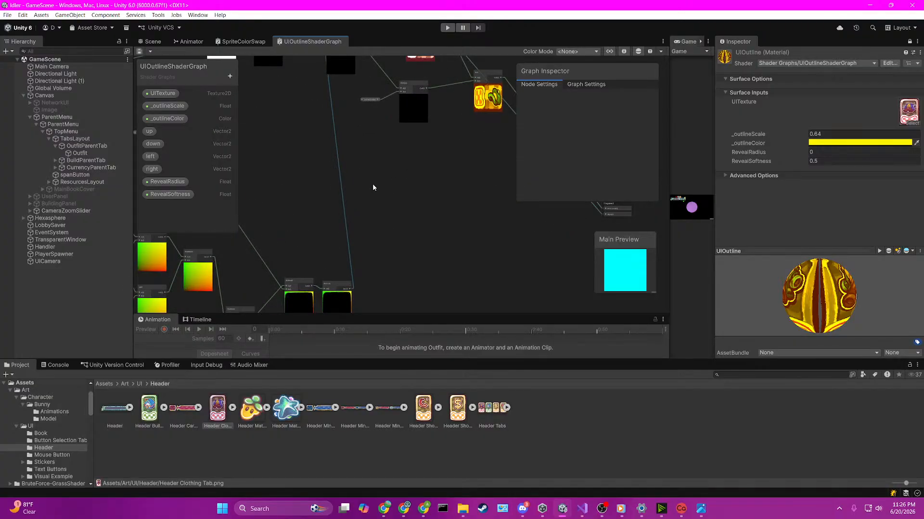
key(space)
text(sample)
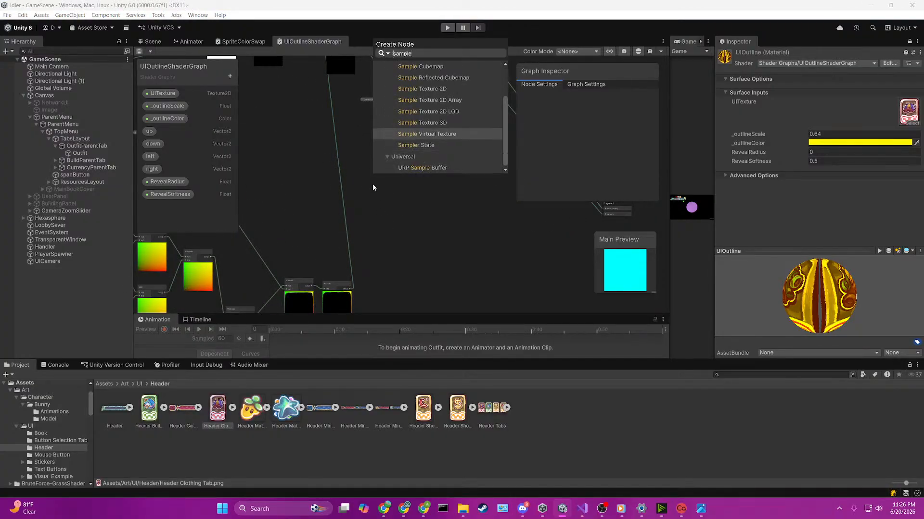
text(t)
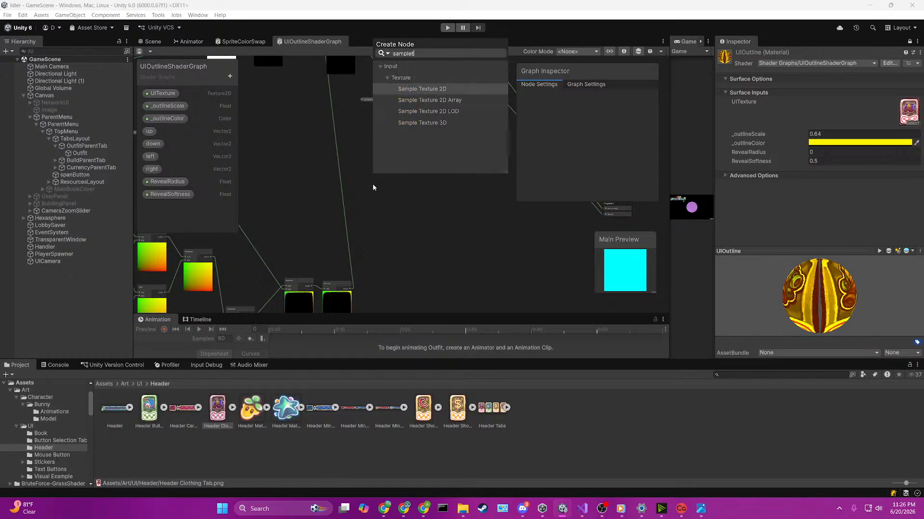
key(Up)
key(Return)
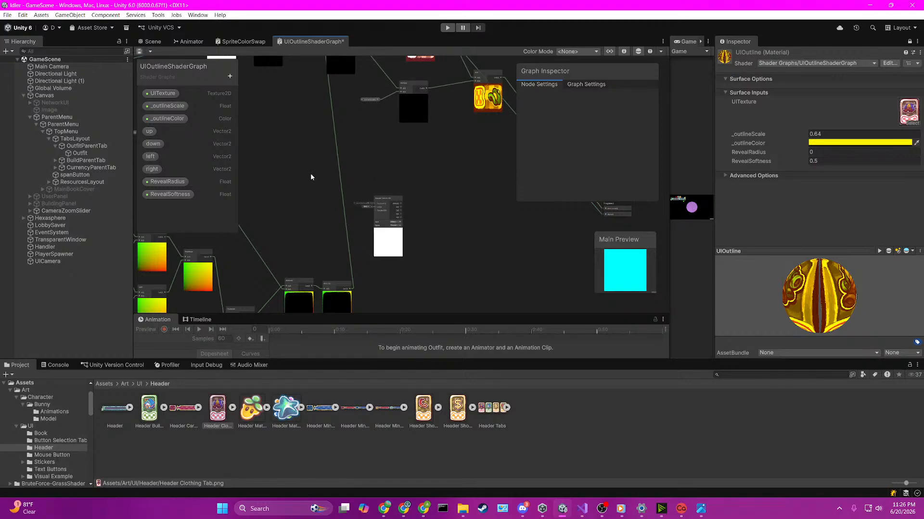
drag(166, 97, 378, 212)
scroll(363, 188, up, 3)
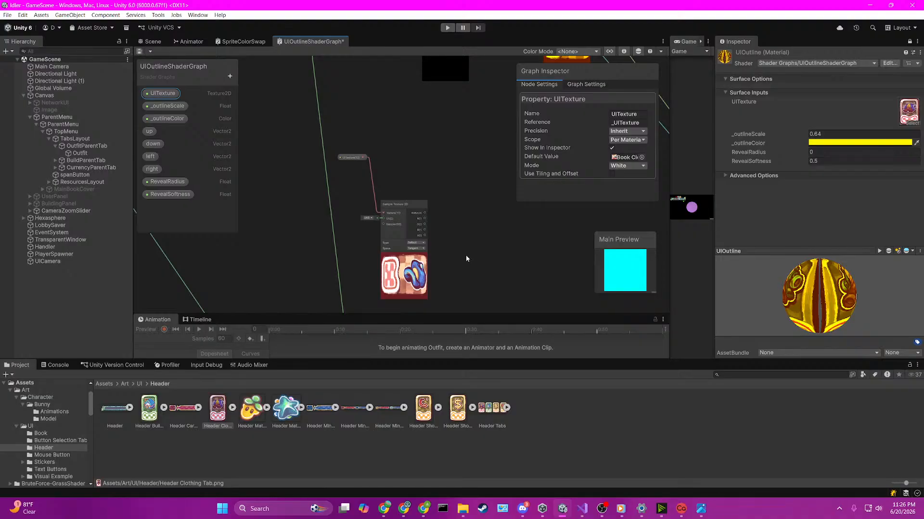
Step: Create an Add node with the new Sample Texture 2D's RGBA as input A and the Saturate output as input B
scroll(465, 255, up, 2)
middle_drag(465, 255, 386, 149)
scroll(369, 163, down, 3)
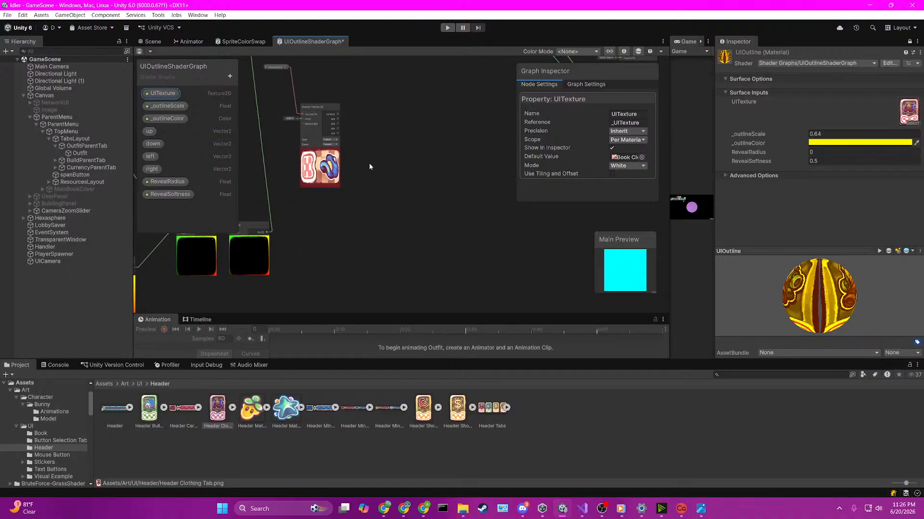
scroll(358, 153, up, 2)
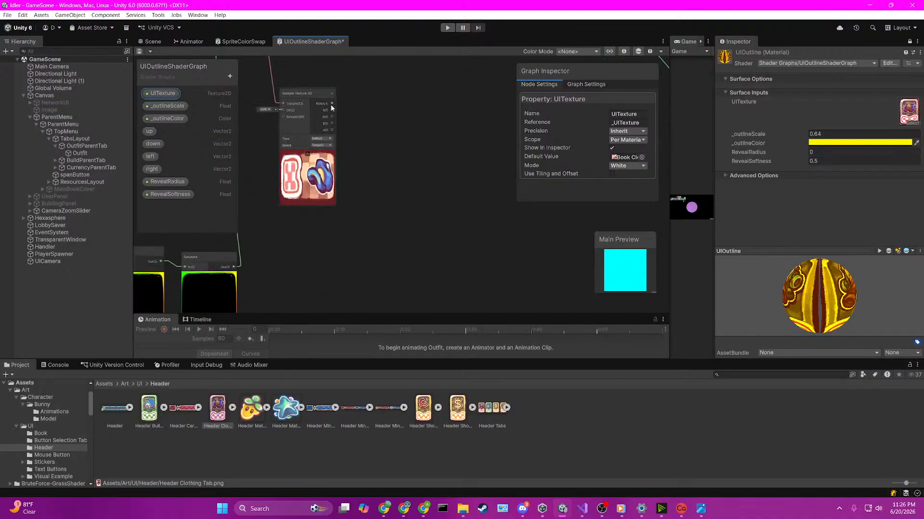
key(space)
text(add)
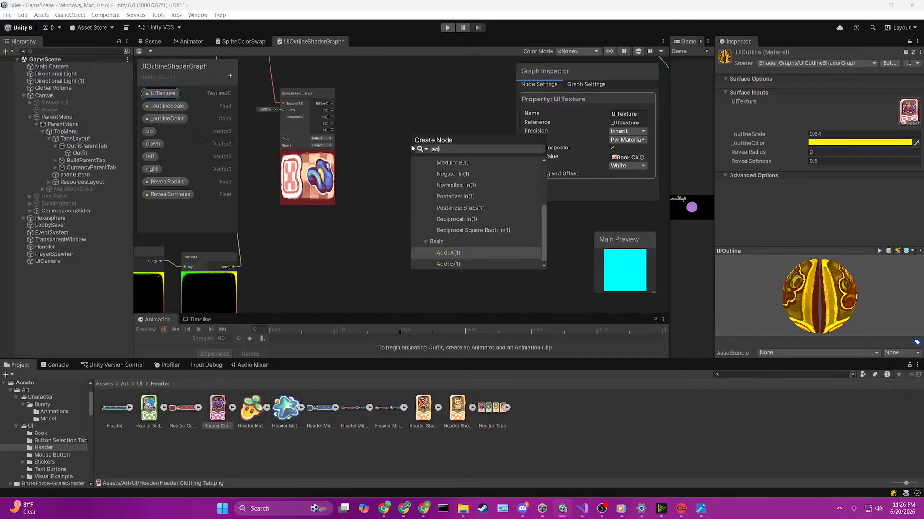
key(Return)
drag(237, 268, 412, 163)
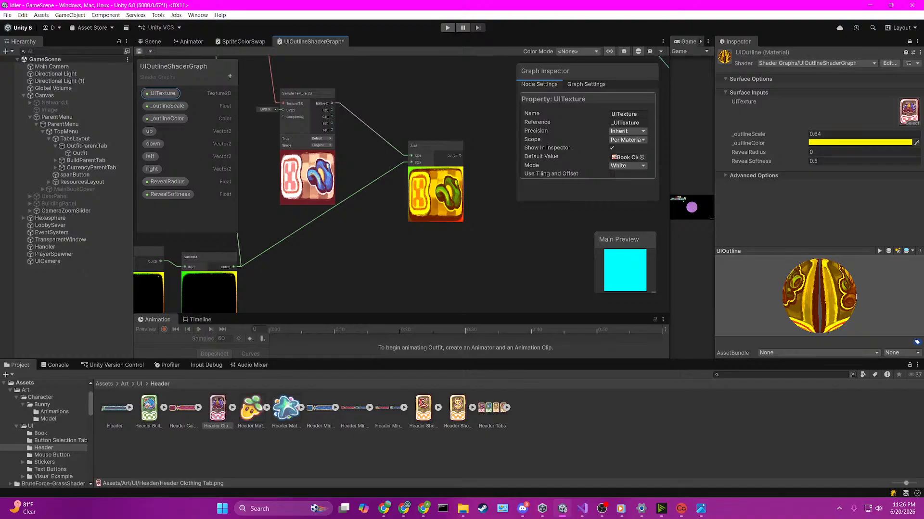
scroll(396, 181, up, 3)
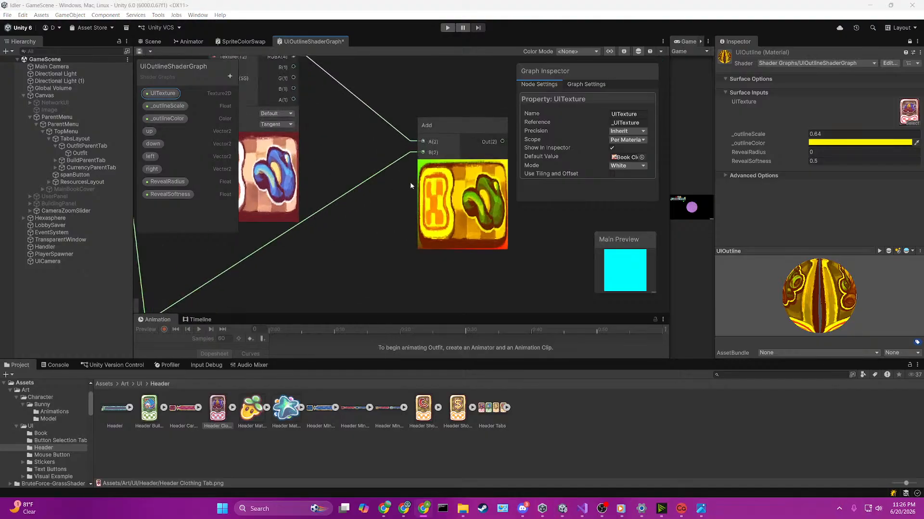
scroll(410, 183, down, 3)
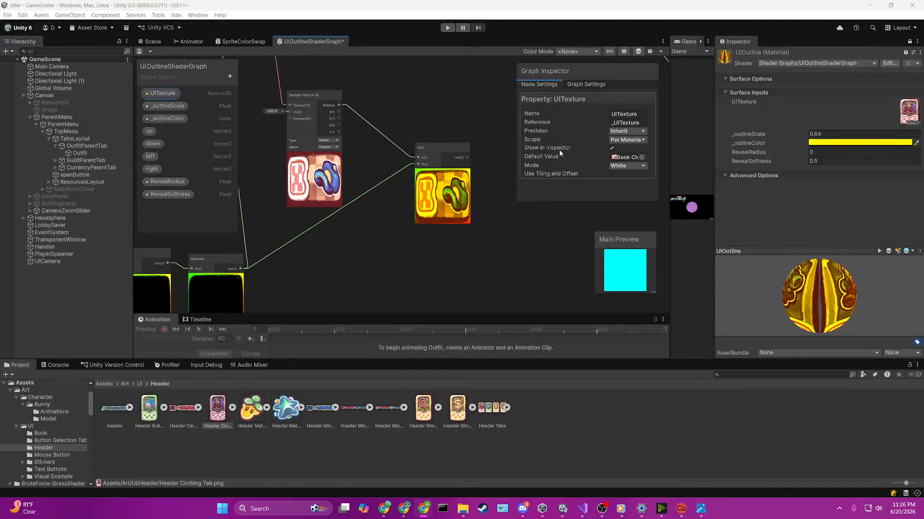
Step: Set the graph's Universal target material to Sprite Unlit and save the graph
click(594, 84)
scroll(610, 111, down, 2)
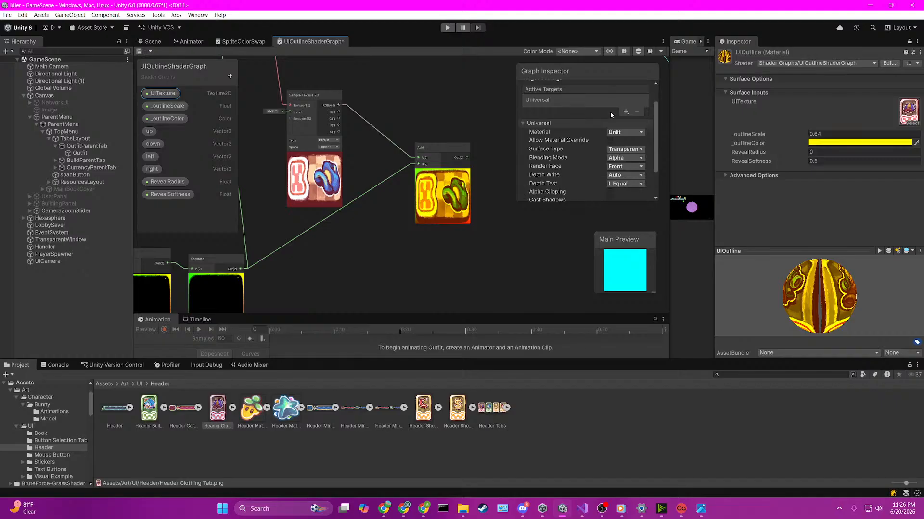
click(624, 132)
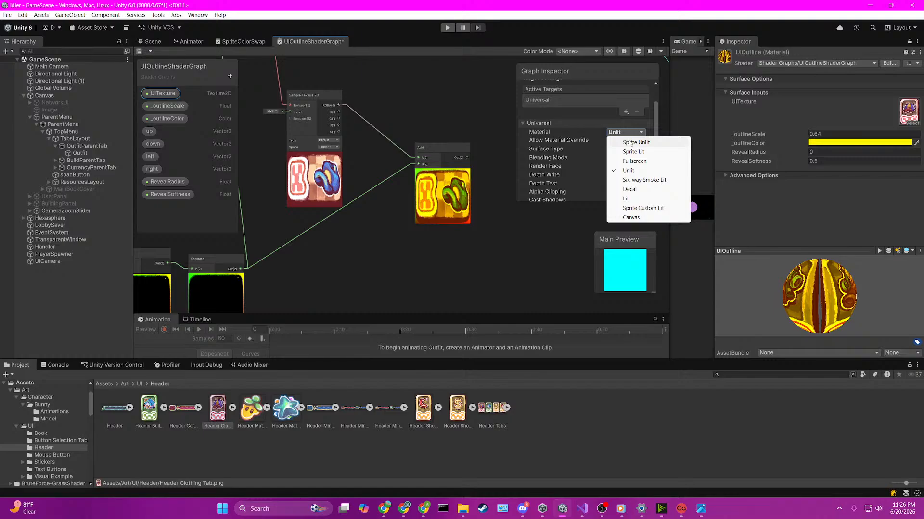
click(629, 142)
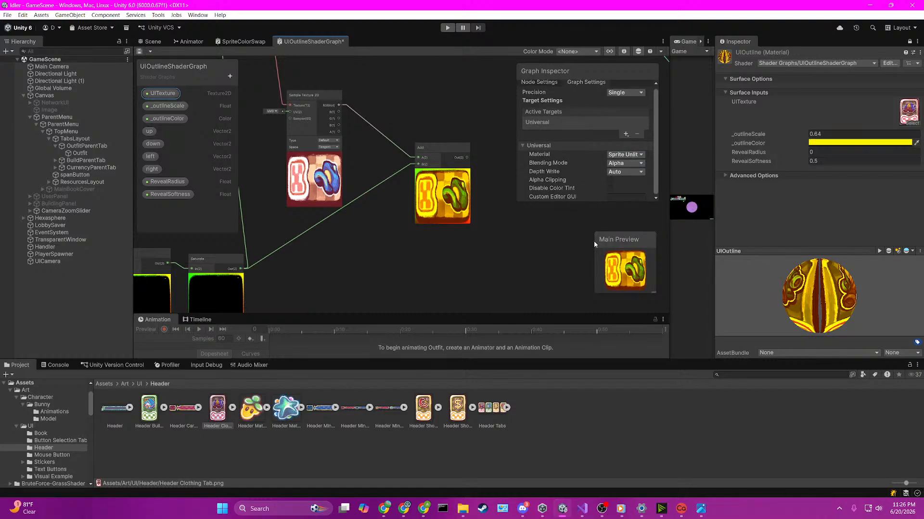
click(620, 154)
click(635, 194)
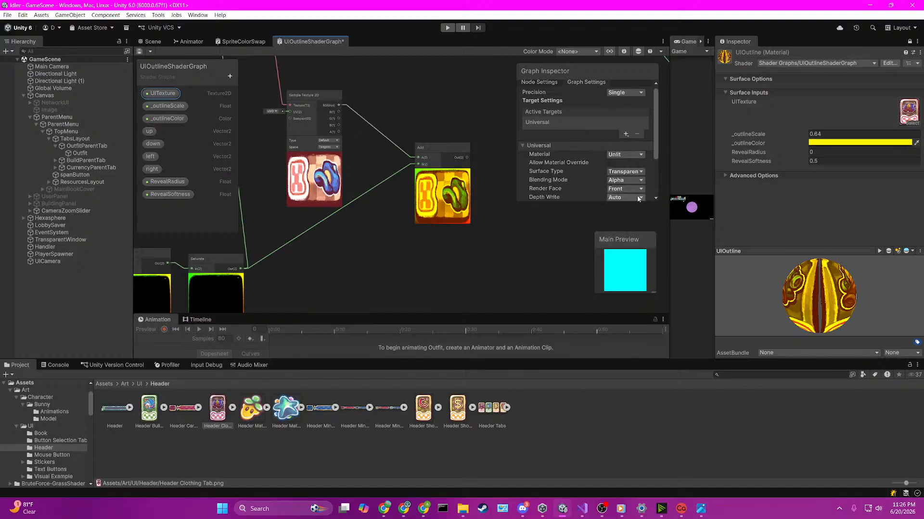
click(626, 154)
click(628, 166)
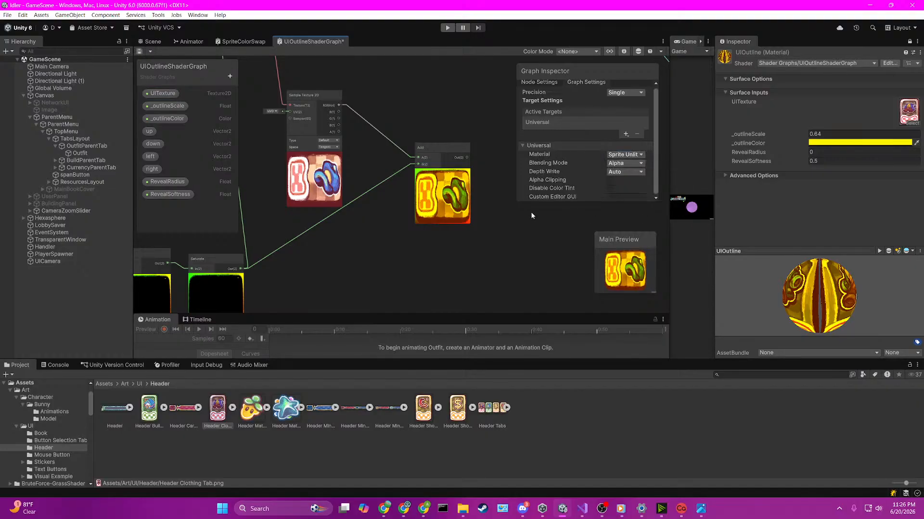
key(ctrl+s)
Step: Connect the output of the Add node combining texture and outline to the Fragment block's Base Color
scroll(409, 223, down, 2)
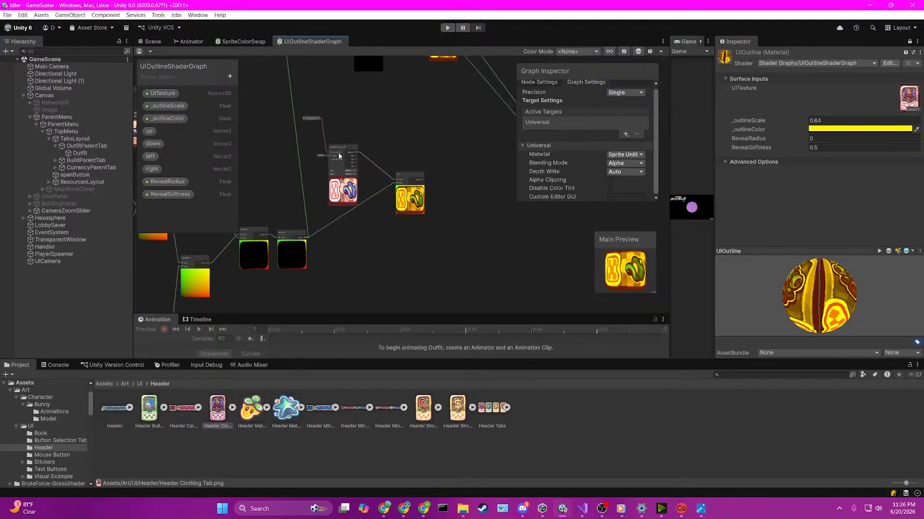
middle_drag(315, 213, 341, 205)
scroll(412, 189, up, 5)
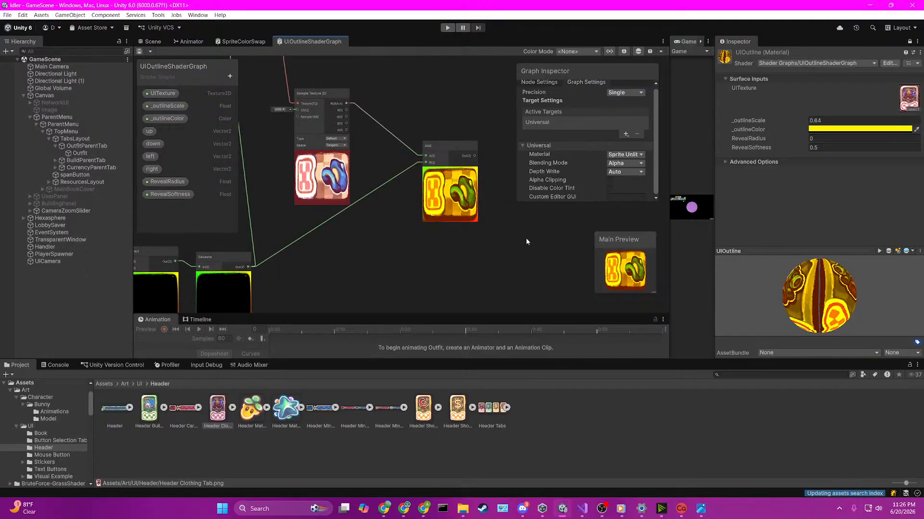
middle_drag(526, 239, 353, 238)
scroll(405, 210, down, 3)
scroll(415, 185, up, 2)
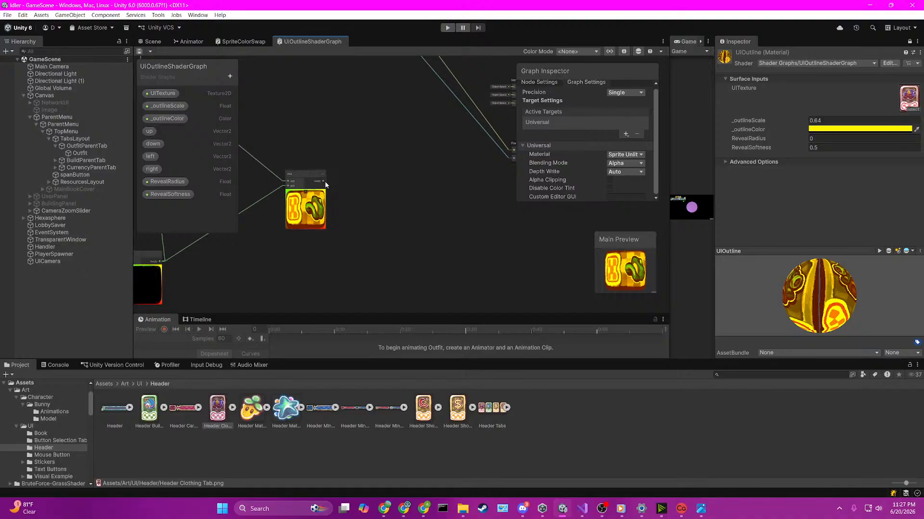
drag(324, 181, 513, 151)
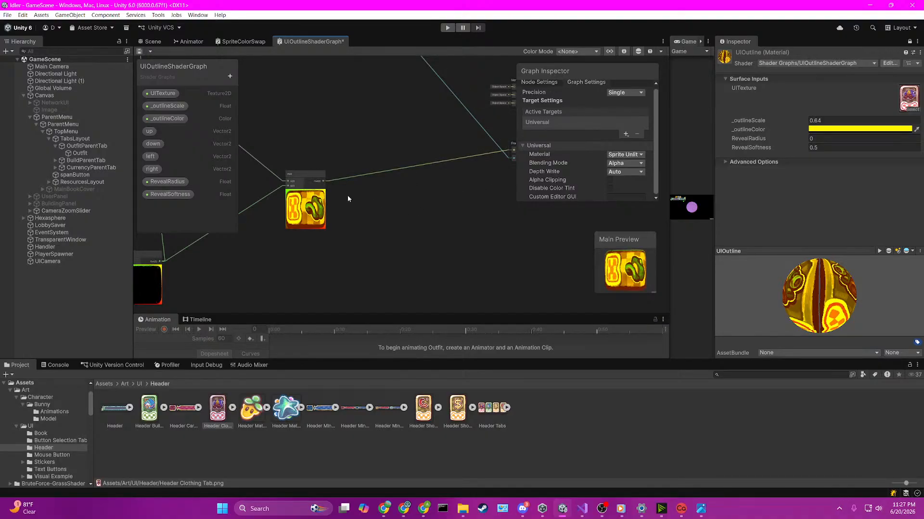
Step: Connect the A output of the Sample Texture 2D feeding that Add node to the Fragment block's Alpha and save the graph
middle_drag(361, 197, 474, 231)
scroll(468, 223, down, 3)
middle_drag(445, 183, 378, 168)
scroll(375, 171, up, 2)
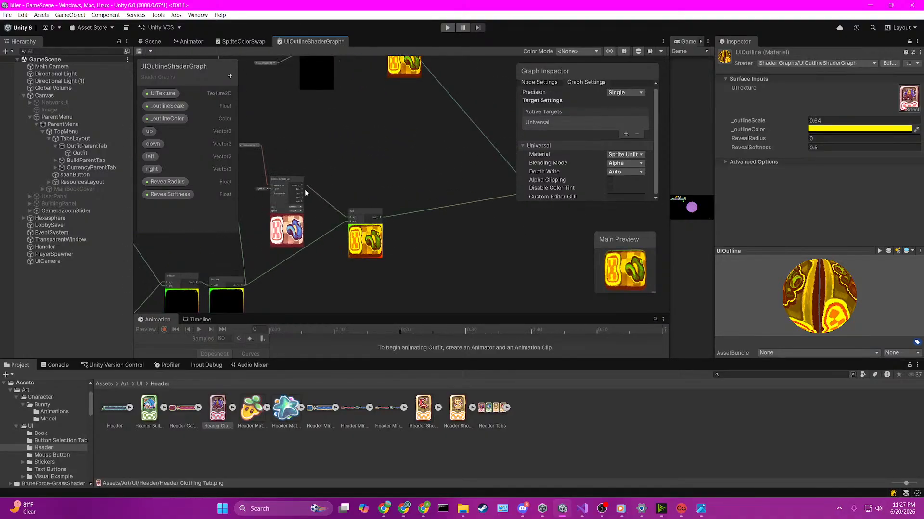
scroll(304, 201, up, 2)
drag(302, 203, 477, 196)
scroll(407, 235, up, 1)
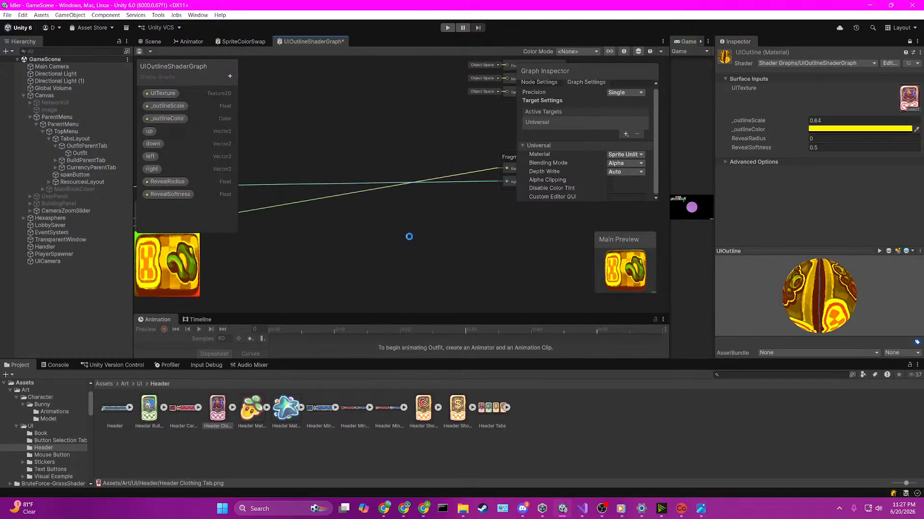
Step: Show the Scene view, set the UIOutline material's _outlineScale to -0.28, and widen the Game view
click(161, 42)
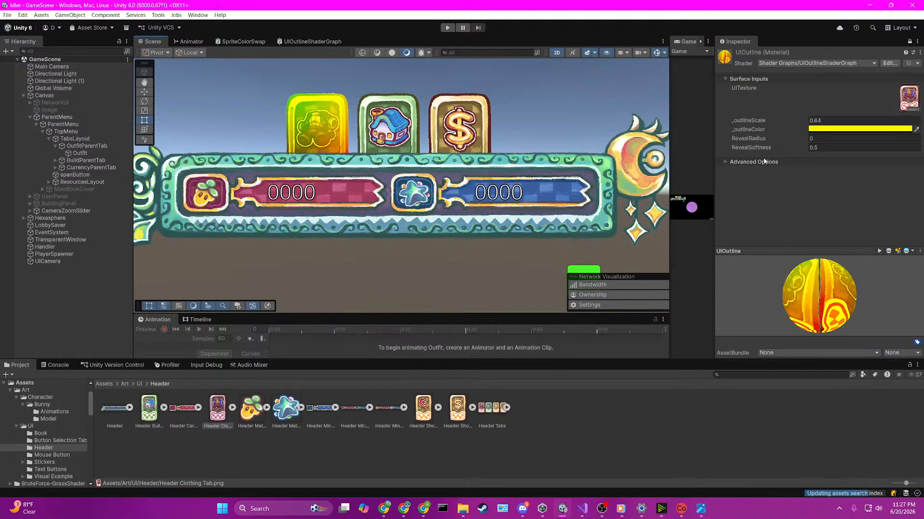
mouse_move(751, 124)
mouse_down()
mouse_move(760, 125)
mouse_move(740, 129)
mouse_up()
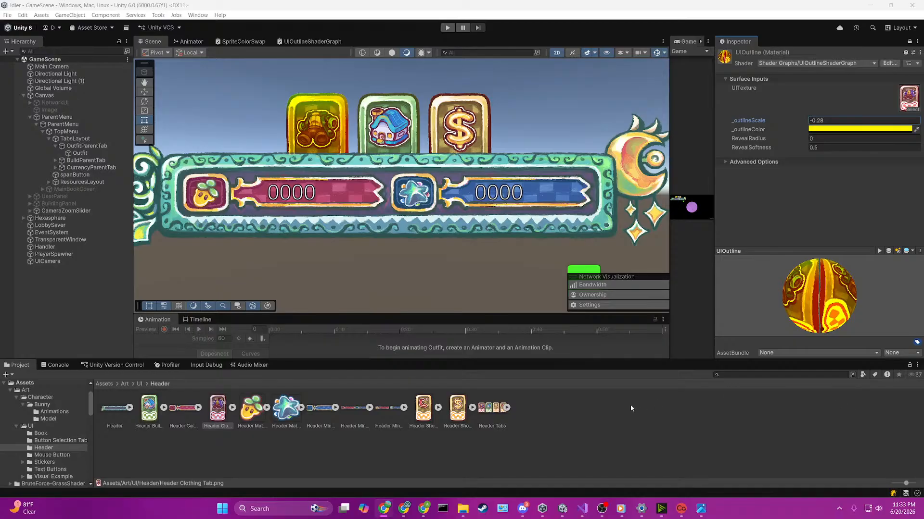
drag(669, 117, 574, 121)
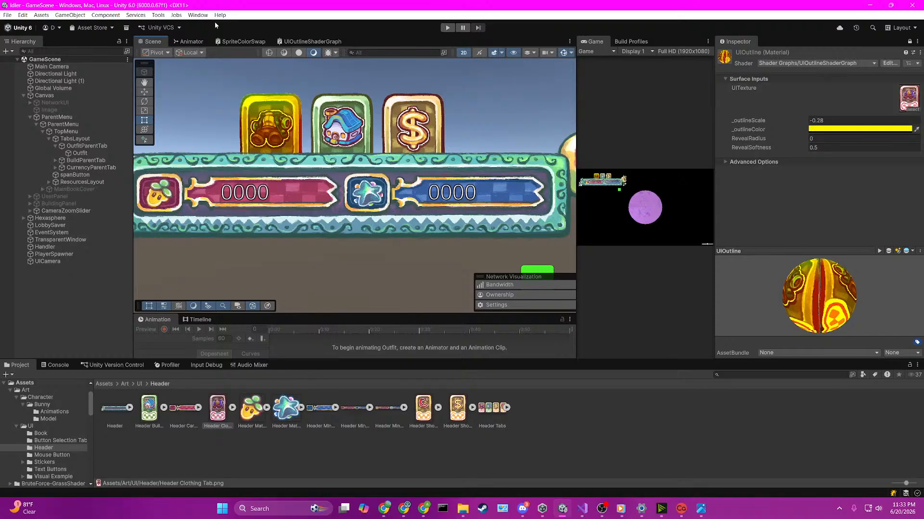
Step: Delete all the nodes feeding the Fragment block in UIOutlineShaderGraph
click(293, 42)
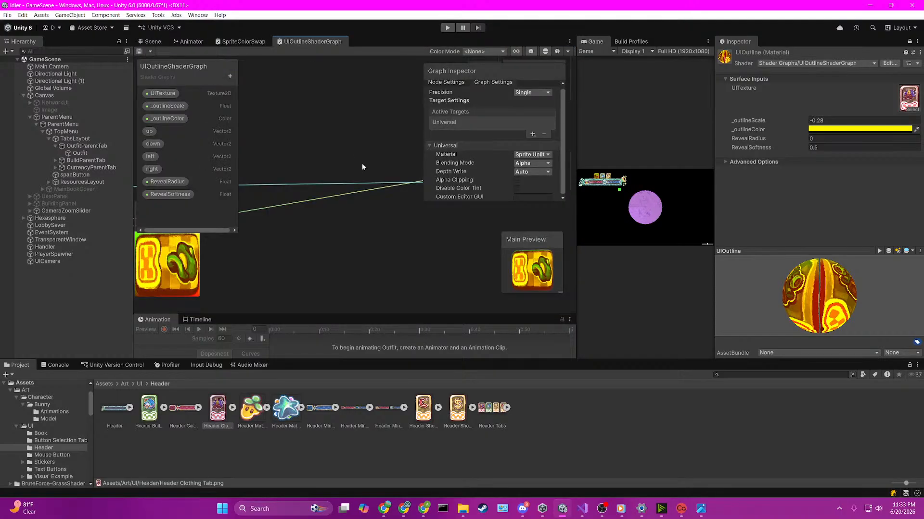
scroll(360, 168, down, 6)
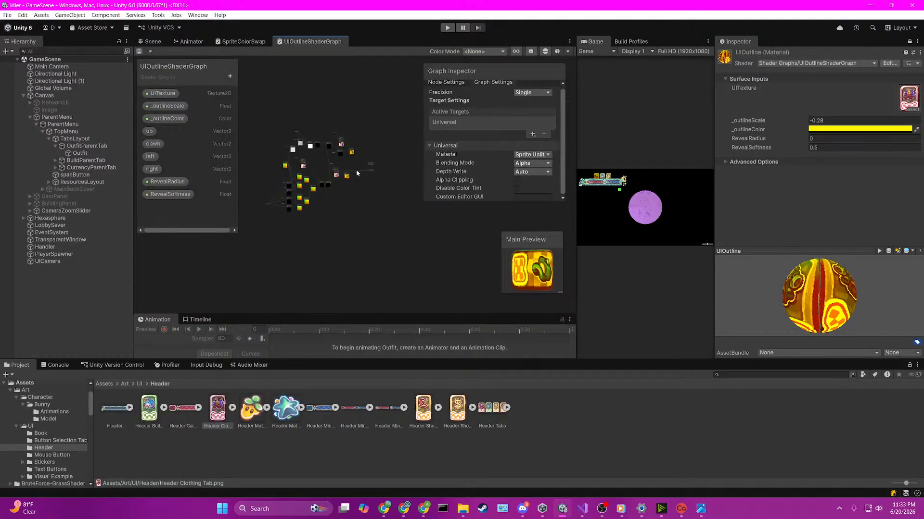
scroll(357, 171, up, 4)
middle_drag(356, 170, 396, 173)
scroll(302, 122, down, 2)
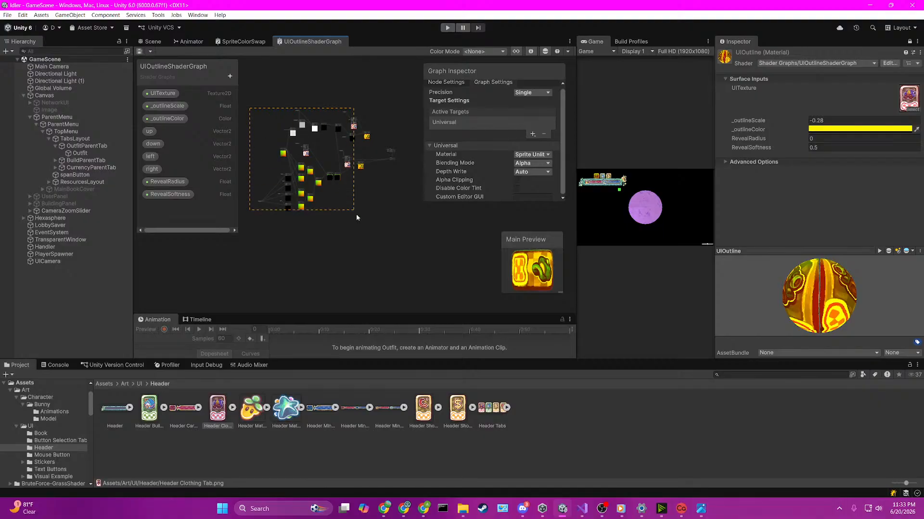
drag(356, 217, 378, 244)
key(Delete)
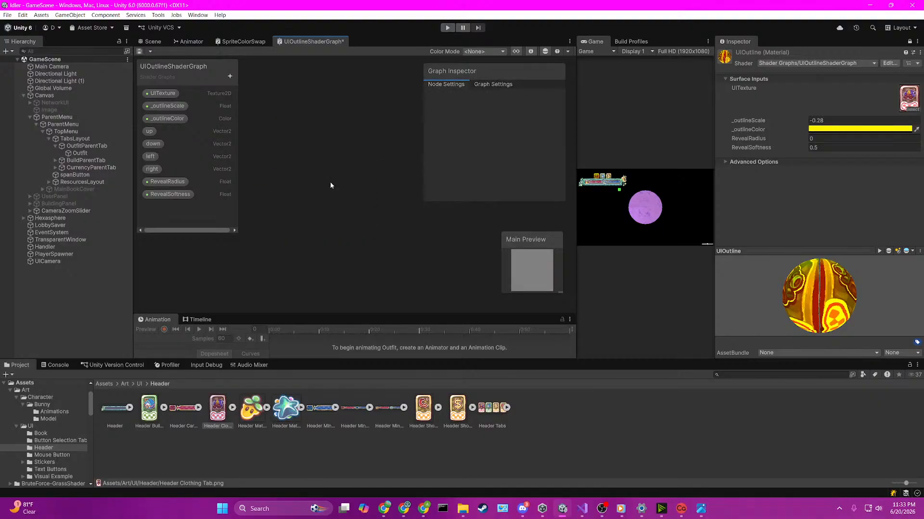
Step: Place a UITexture property in the empty graph and feed it into a new Sample Texture 2D node
drag(162, 93, 326, 123)
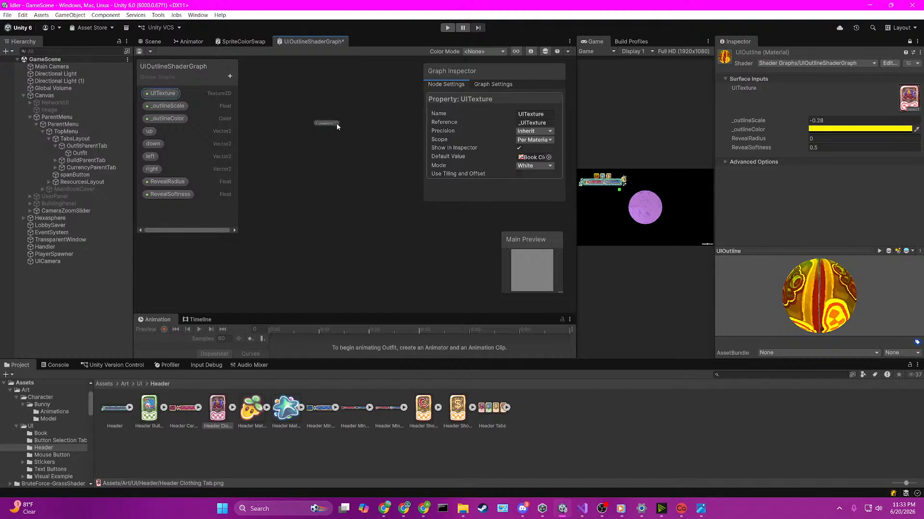
key(space)
text(sample)
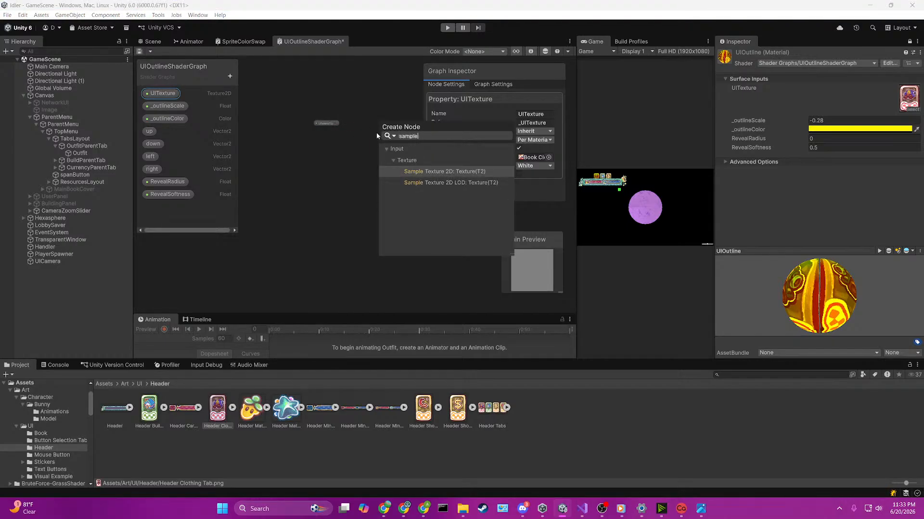
key(Return)
scroll(420, 230, up, 3)
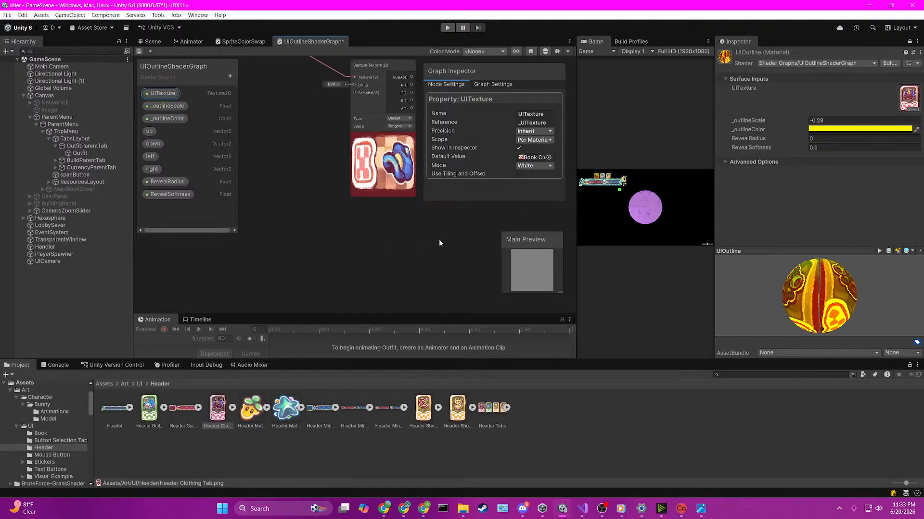
middle_drag(439, 241, 390, 250)
scroll(346, 225, down, 3)
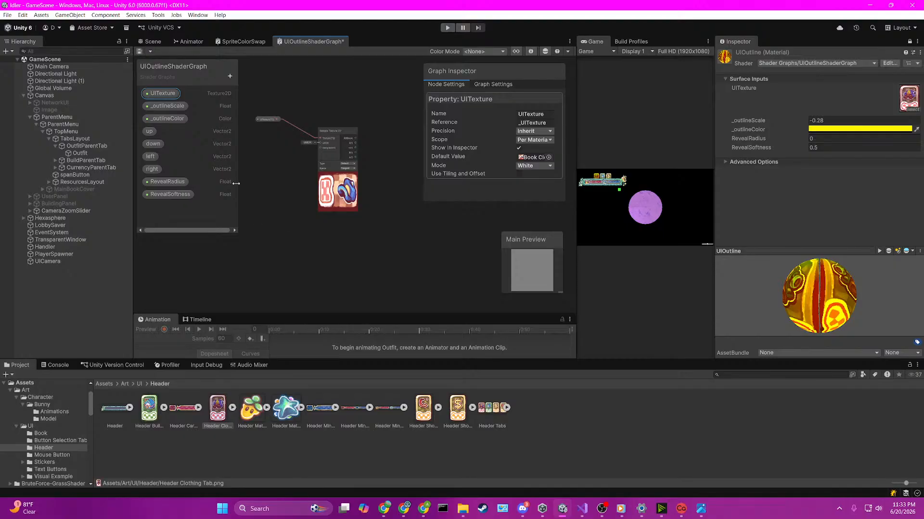
Step: Place a second UITexture property below the first and feed it into another Sample Texture 2D node
drag(163, 93, 308, 252)
text(samep)
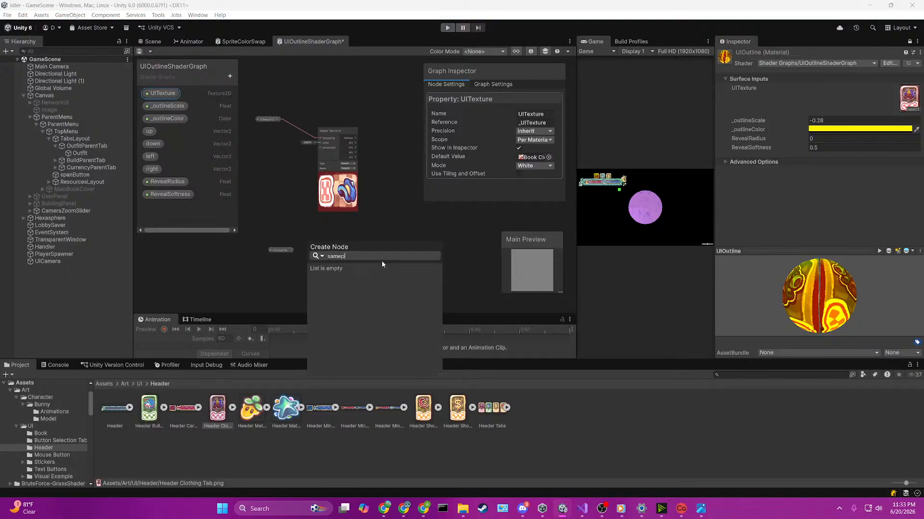
key(BackSpace)
text(le)
key(Return)
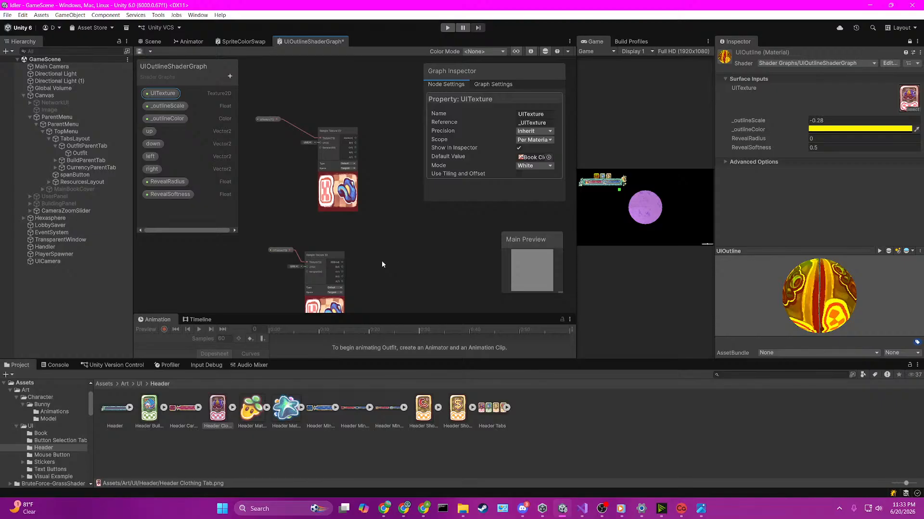
scroll(382, 260, up, 5)
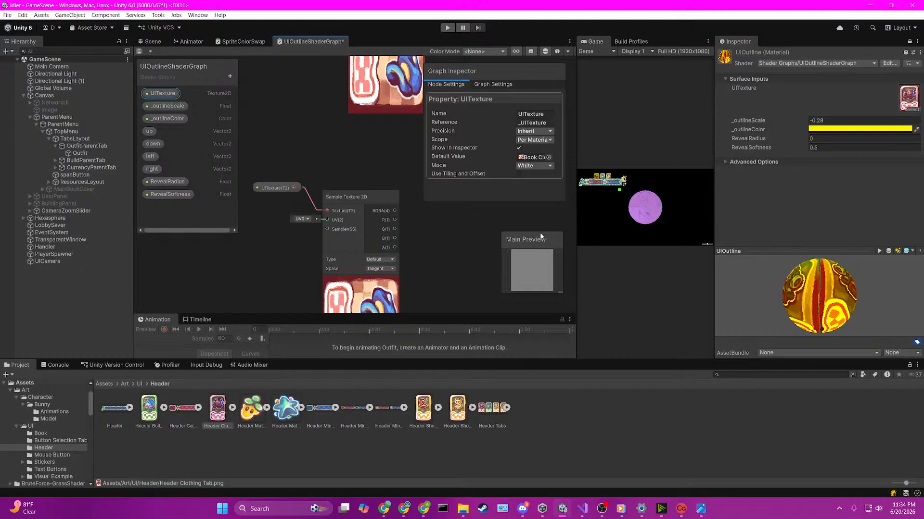
Step: Add a UV node and place it left of the lower Sample Texture 2D node
scroll(368, 268, up, 2)
click(256, 236)
key(space)
text(u)
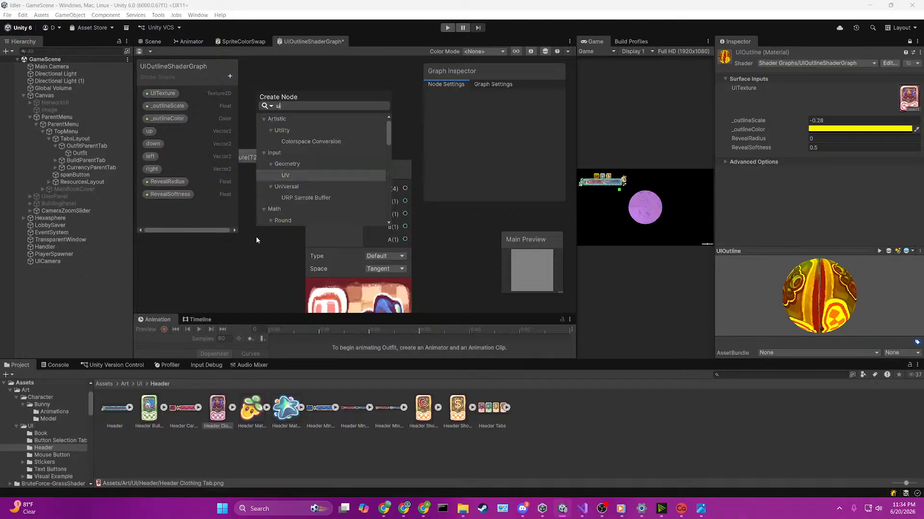
text(v)
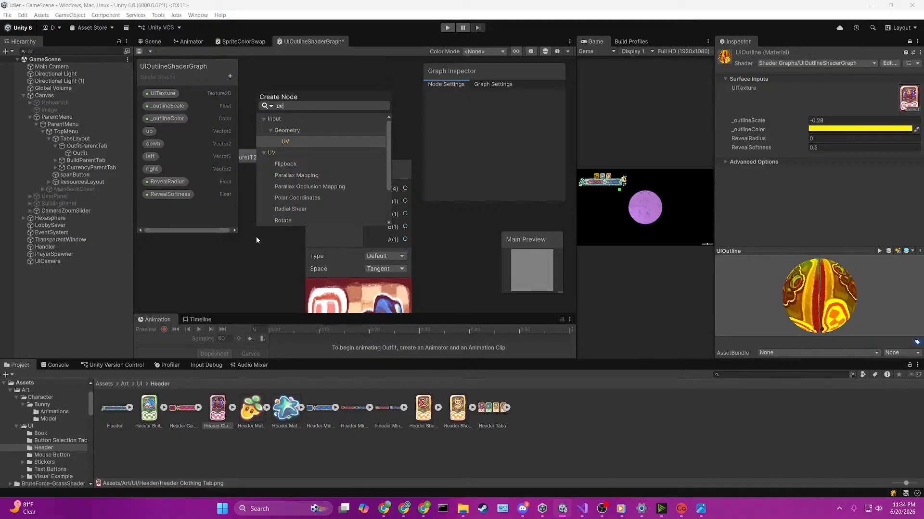
click(303, 142)
scroll(273, 254, down, 3)
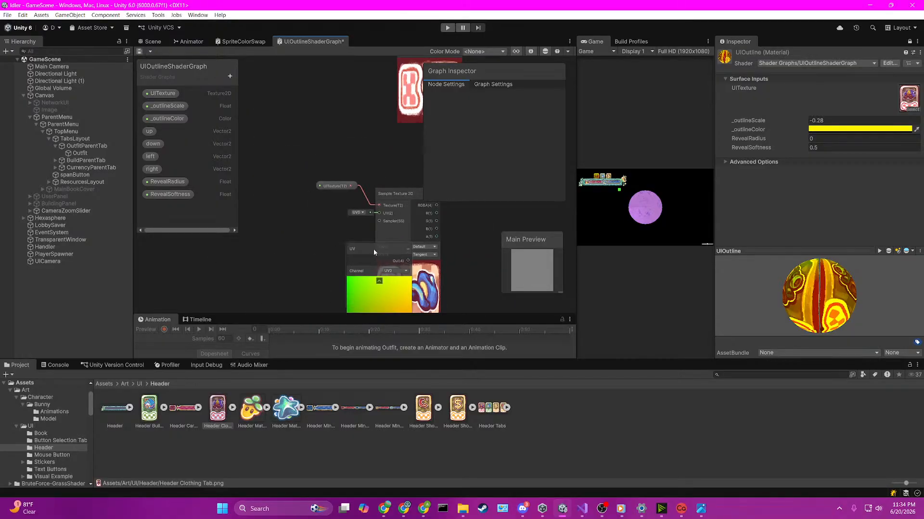
drag(374, 249, 240, 226)
scroll(324, 253, up, 2)
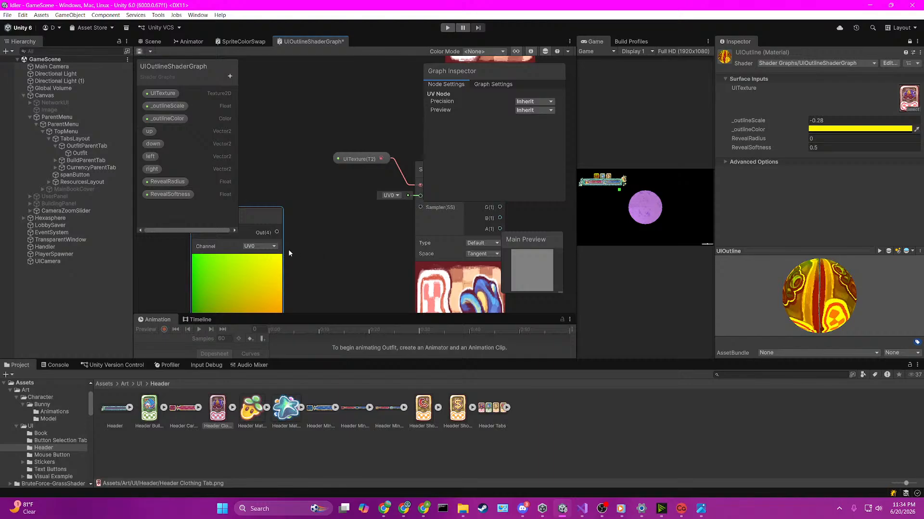
Step: Move the UV node farther left and feed its output into input A of a new Subtract node
click(263, 247)
click(328, 231)
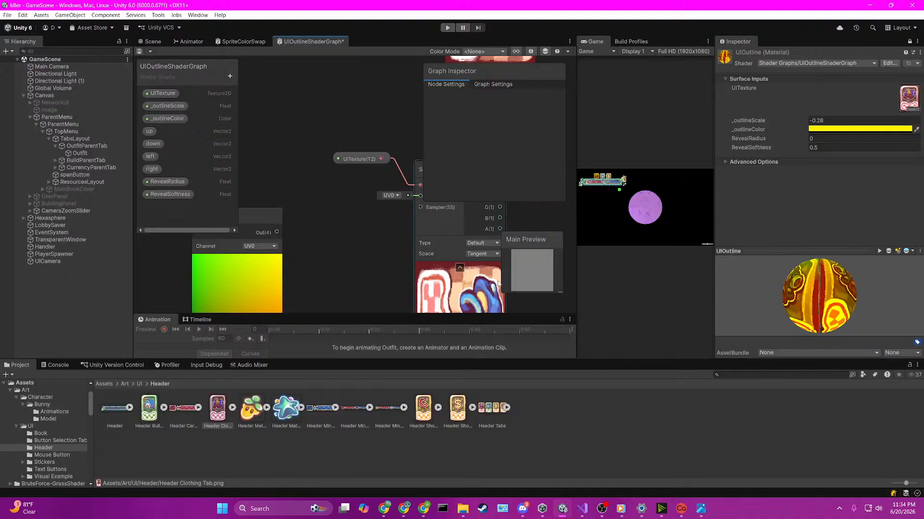
scroll(329, 249, down, 3)
middle_drag(342, 265, 312, 249)
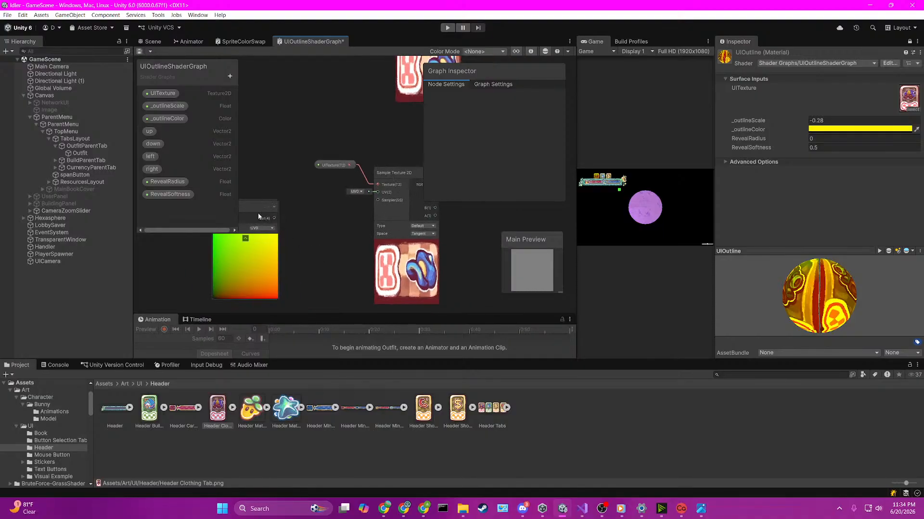
drag(258, 213, 162, 208)
middle_drag(195, 233, 308, 246)
drag(290, 226, 350, 223)
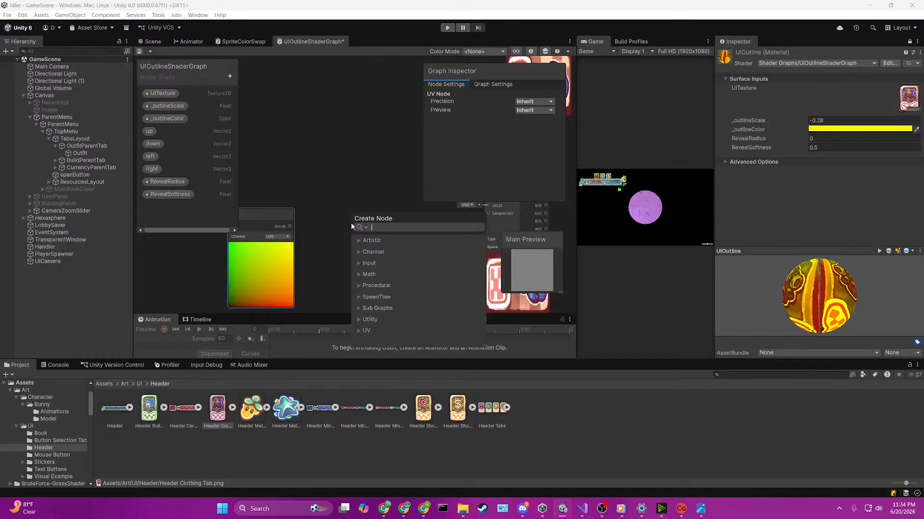
text(subtract)
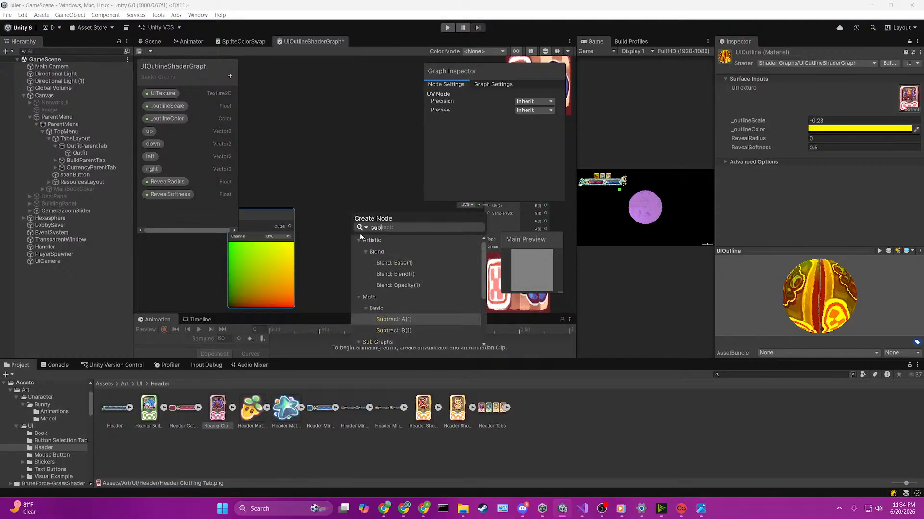
key(Return)
scroll(360, 236, up, 2)
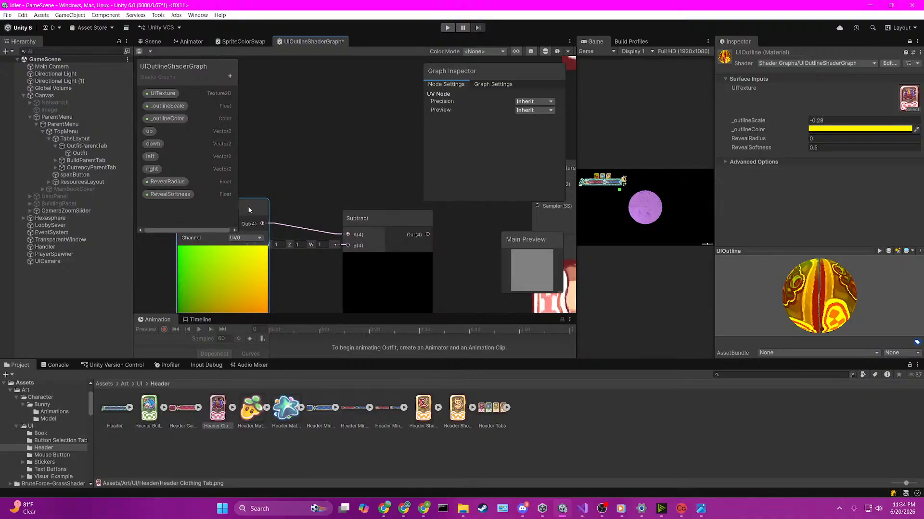
Step: Move the UV node up and set X, Y, Z and W of the Subtract node's input B to 0.5
drag(247, 205, 234, 106)
click(255, 260)
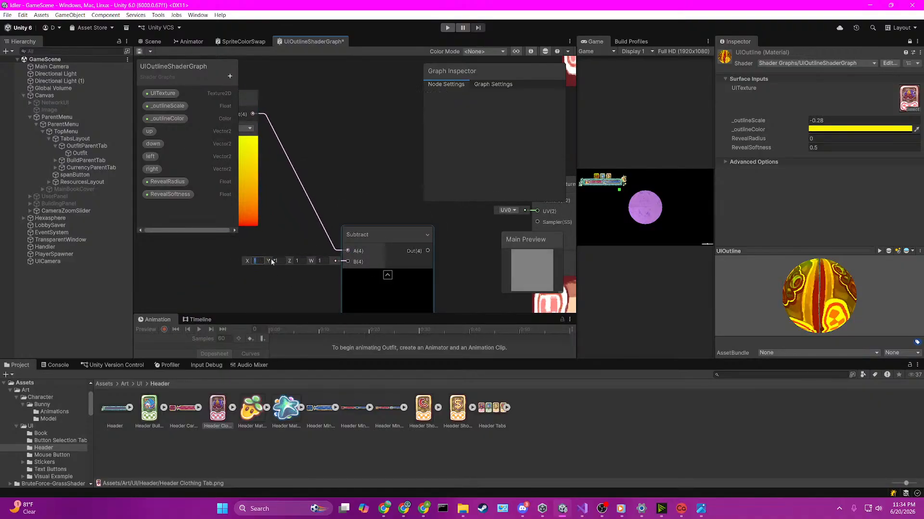
text(.5)
key(Tab)
text(.5)
key(Tab)
text(.5)
key(Tab)
text(.5)
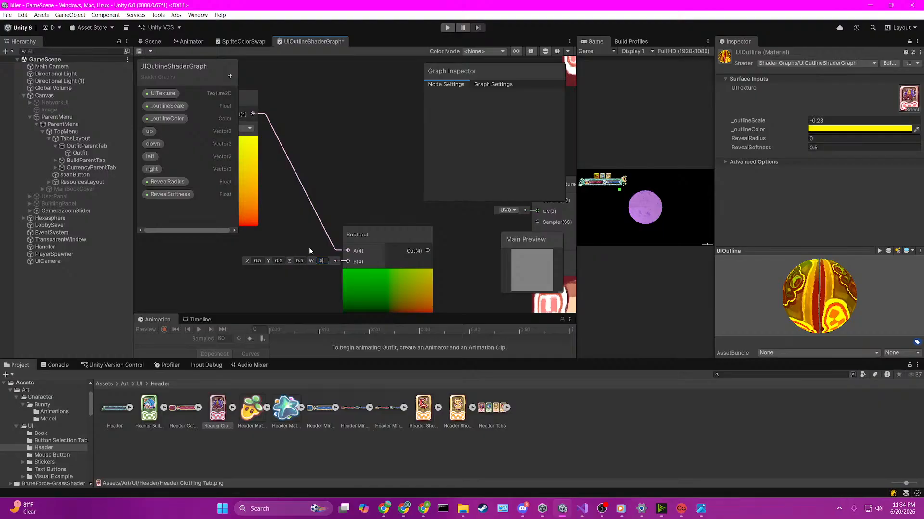
key(Return)
Step: Feed the Subtract output into input A of a new Divide node to its right
drag(396, 234, 385, 261)
text(divide)
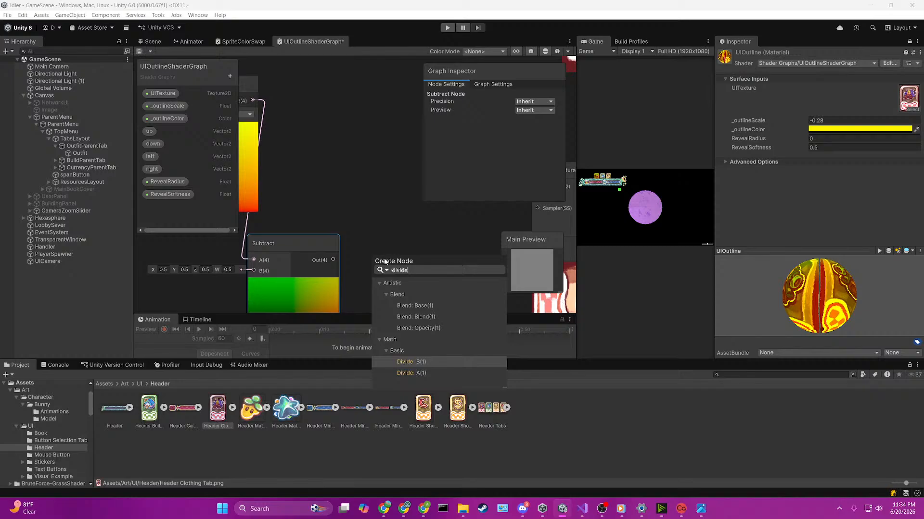
key(Down)
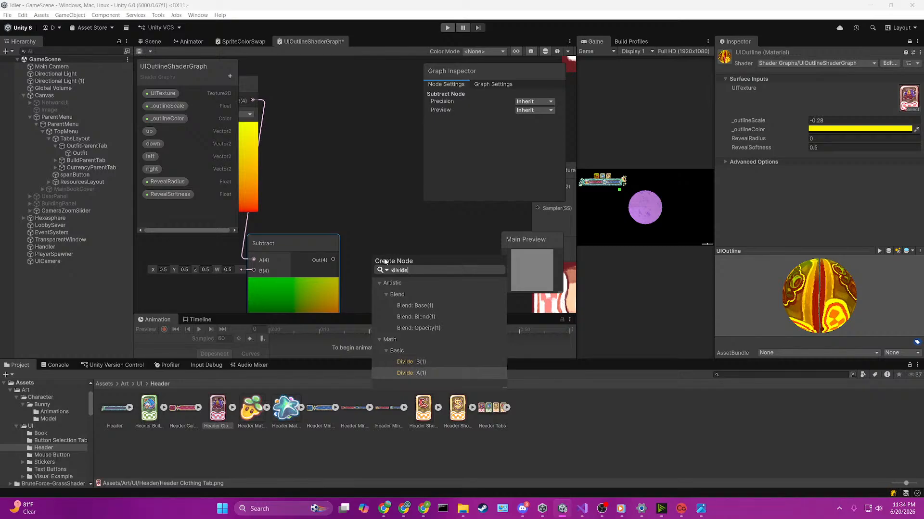
key(Return)
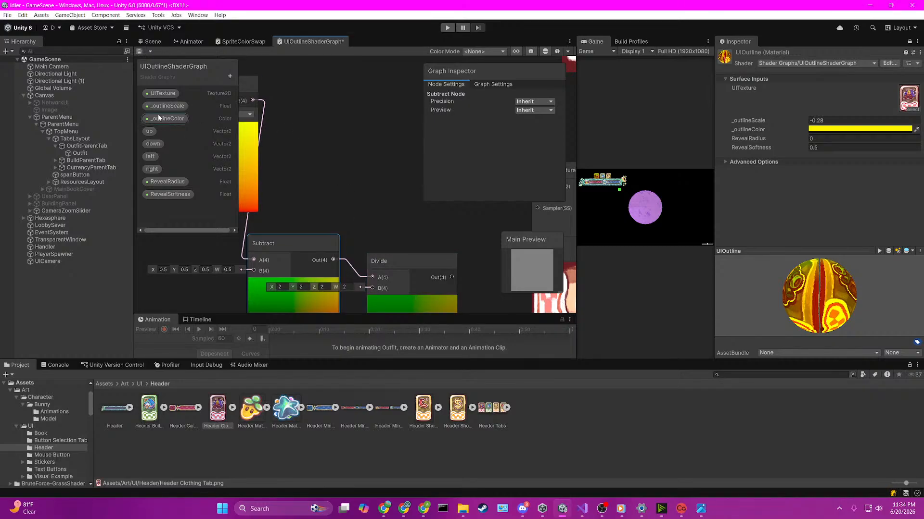
Step: Place an _outlineScale property node in the graph below the Subtract node
drag(164, 106, 230, 291)
click(287, 261)
middle_drag(287, 258, 282, 84)
middle_drag(277, 127, 322, 140)
scroll(322, 143, down, 3)
click(281, 208)
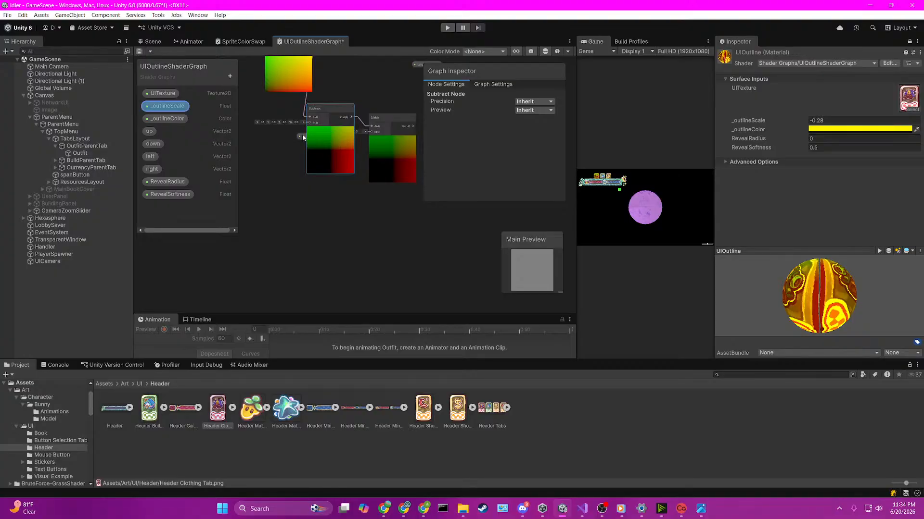
Step: Widen the shader graph area by narrowing the Game view and the Inspector
drag(580, 153, 659, 153)
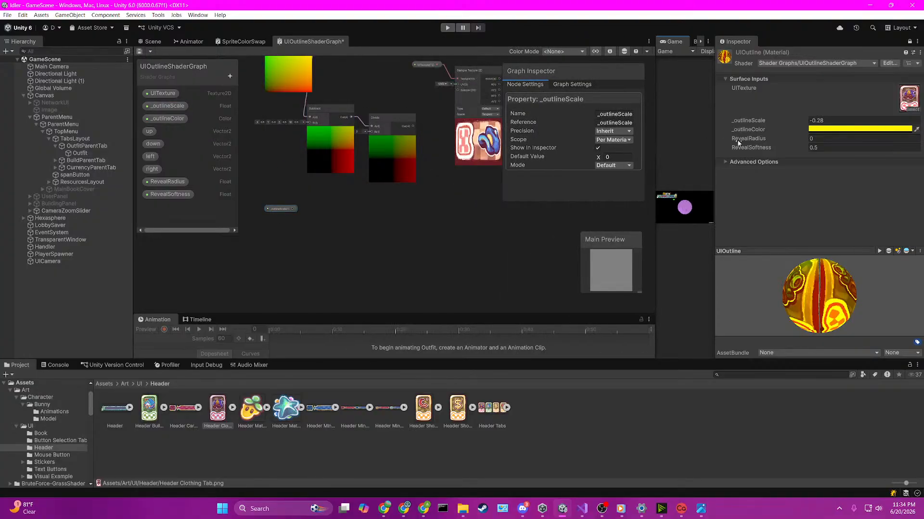
drag(728, 130, 814, 133)
middle_drag(429, 214, 401, 235)
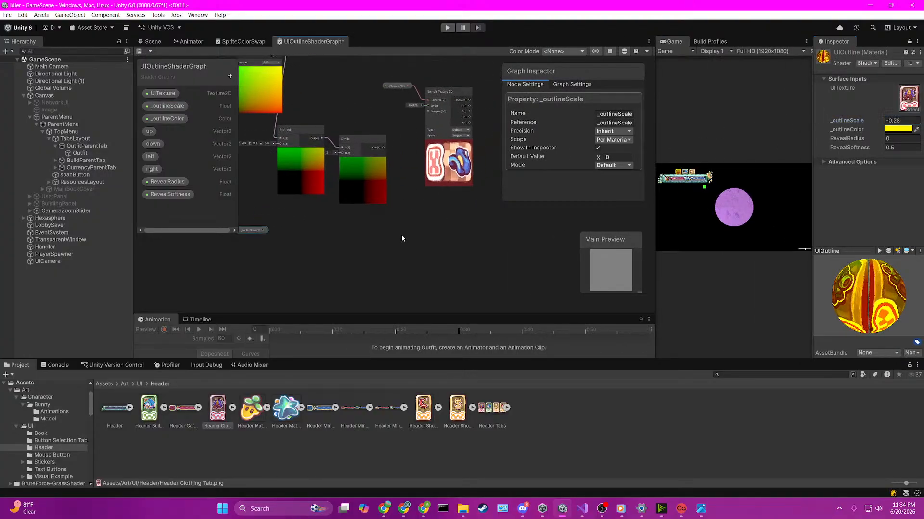
Step: Feed the _outlineScale property into input B of the Divide node
scroll(397, 233, up, 1)
drag(243, 231, 359, 118)
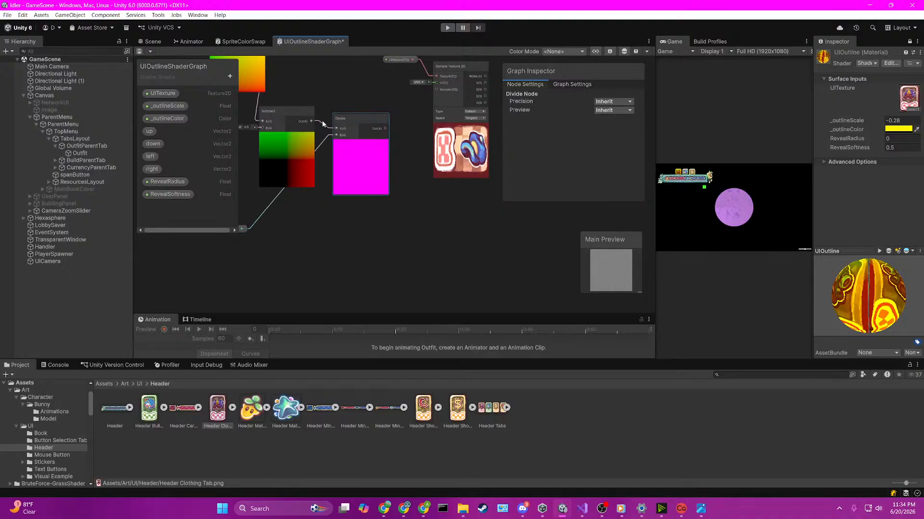
scroll(342, 135, up, 1)
Step: Space out the nodes by moving the UV and Subtract nodes up and left, away from the Divide node
middle_drag(331, 128, 411, 172)
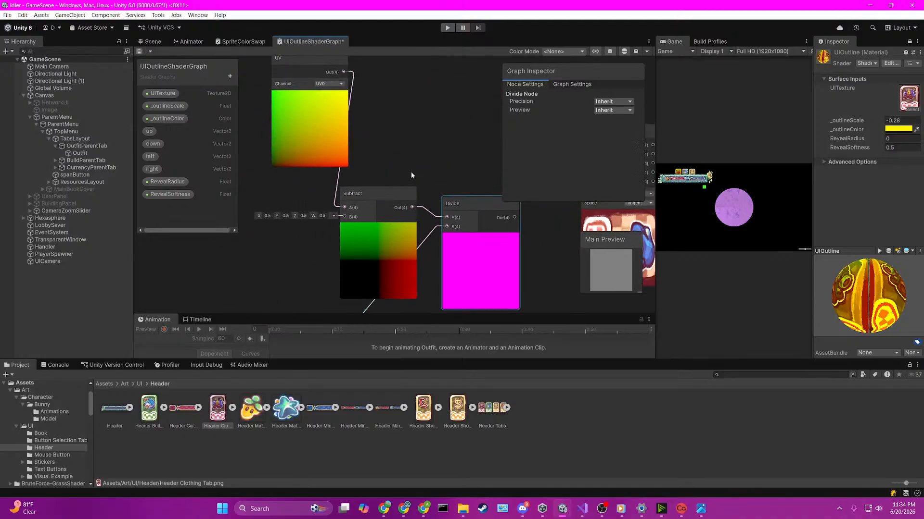
scroll(412, 169, down, 2)
drag(359, 115, 274, 88)
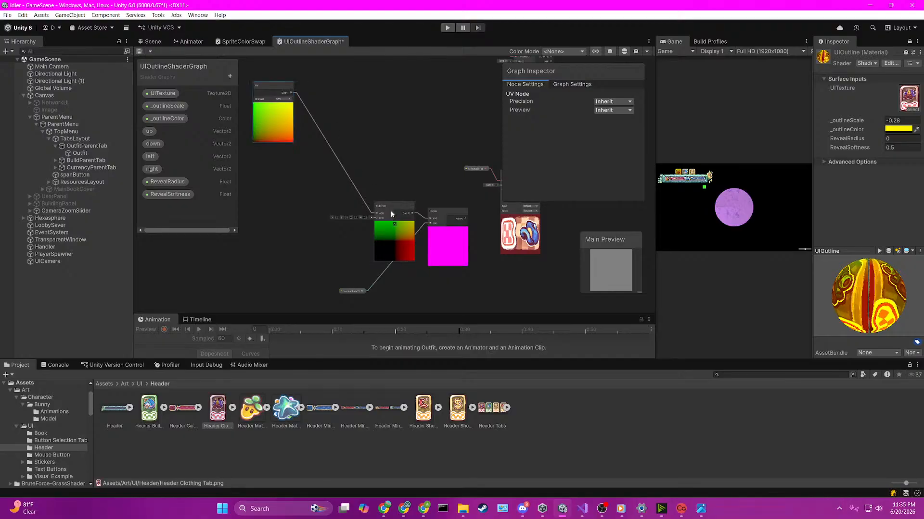
drag(391, 211, 368, 159)
scroll(425, 220, up, 3)
scroll(340, 225, down, 2)
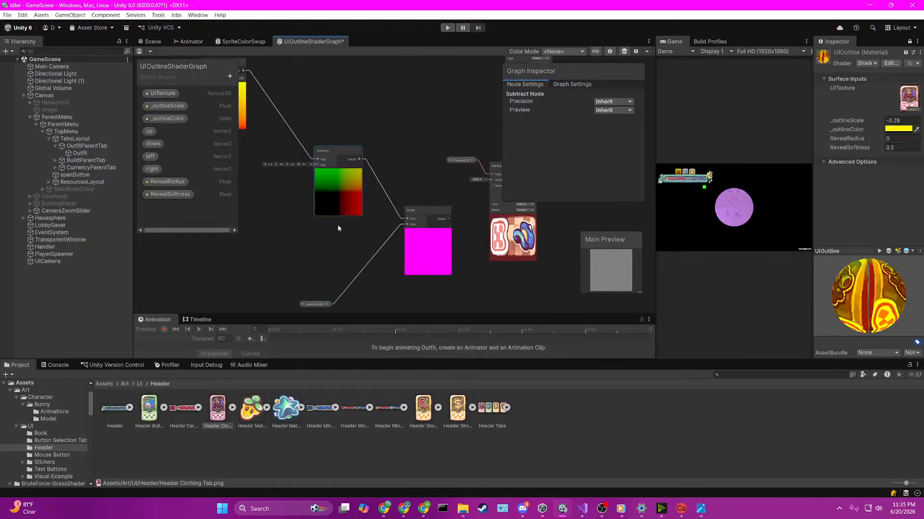
Step: Set the default value of the _outlineScale property to 1
middle_drag(326, 280, 325, 228)
click(318, 250)
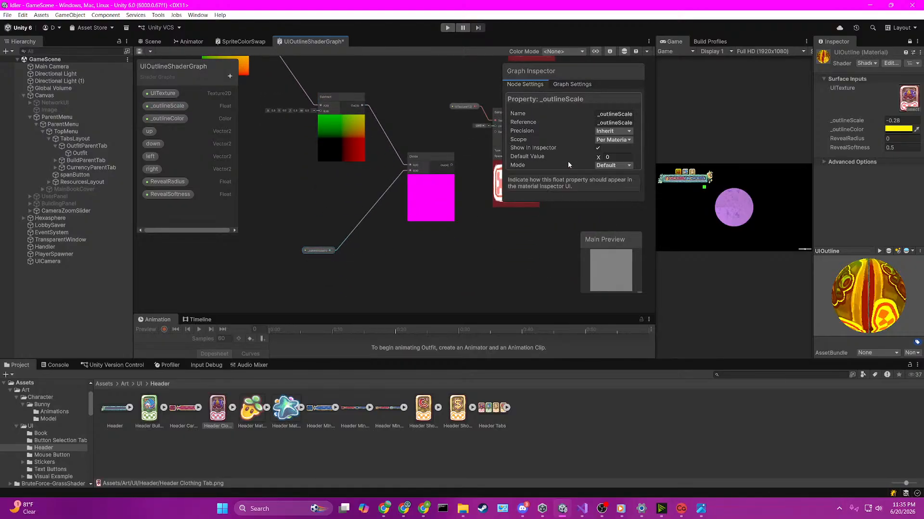
click(614, 157)
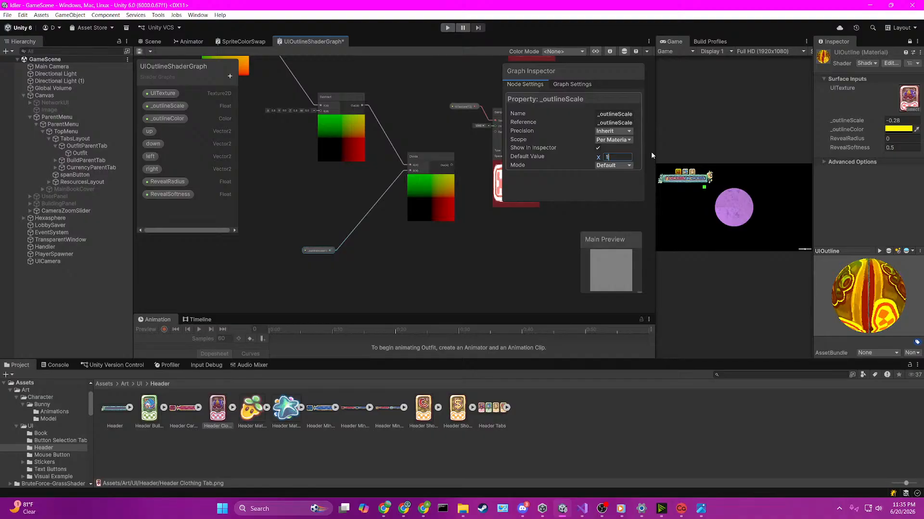
click(412, 264)
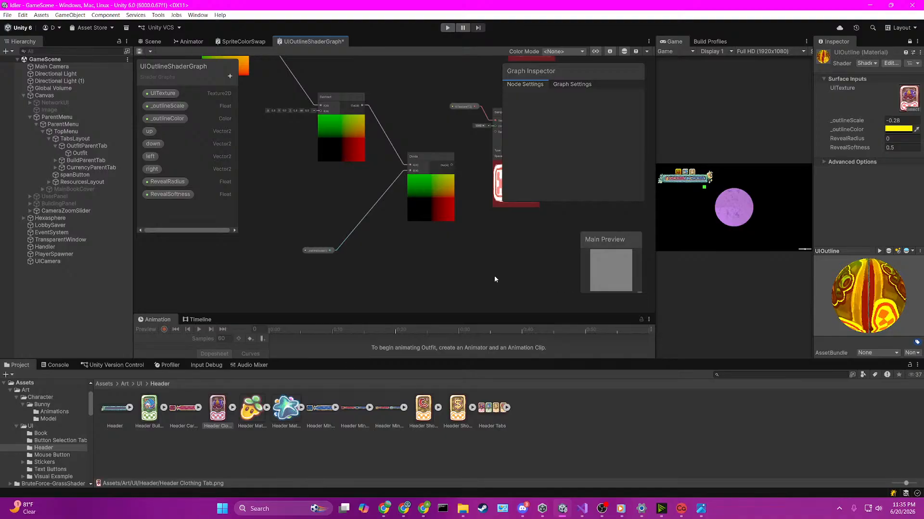
Step: Move the Divide node lower and feed its output into the UV input of the lower Sample Texture 2D node
middle_drag(516, 252, 444, 258)
drag(330, 181, 387, 147)
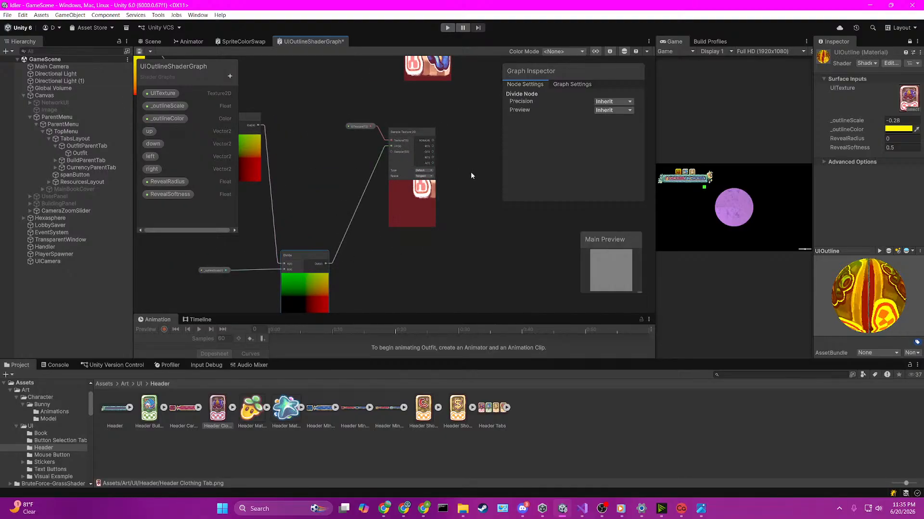
middle_drag(471, 172, 406, 221)
Step: Feed the lower Sample Texture 2D node's RGBA output into input A of a new Add node
scroll(410, 230, down, 2)
scroll(410, 230, up, 1)
key(space)
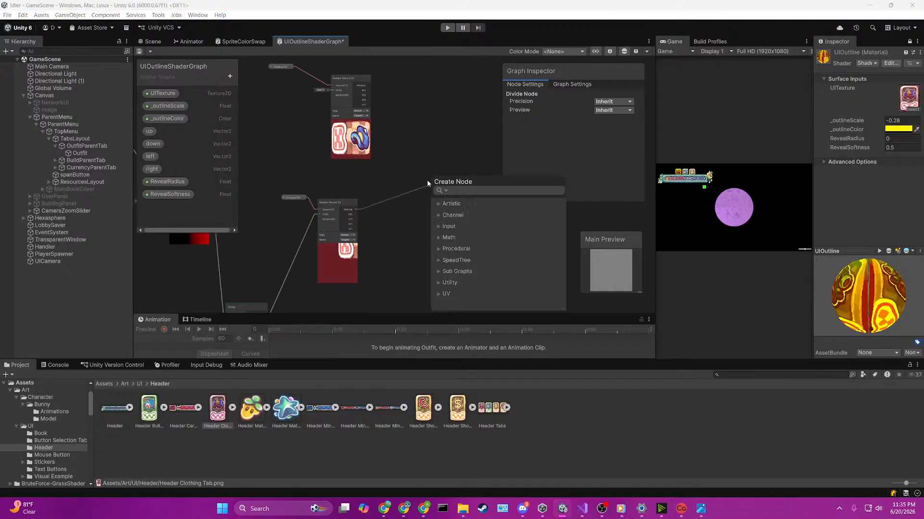
text(add)
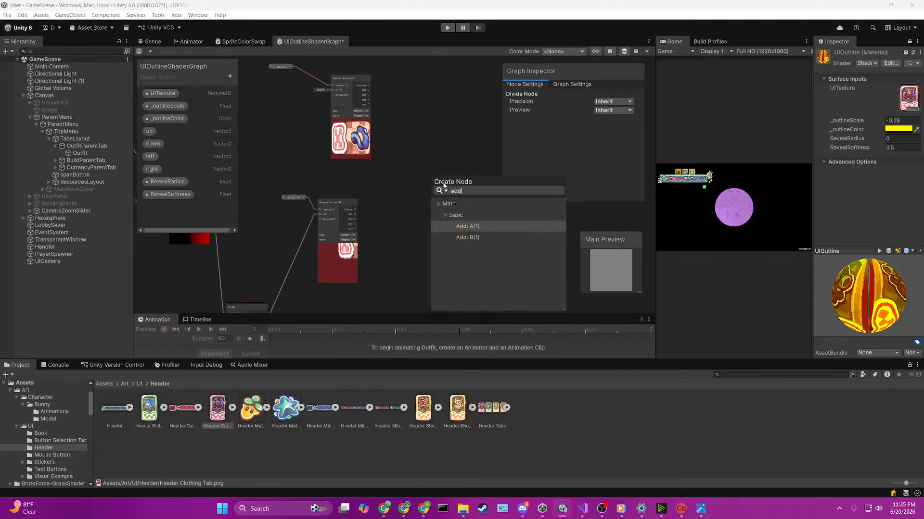
key(Return)
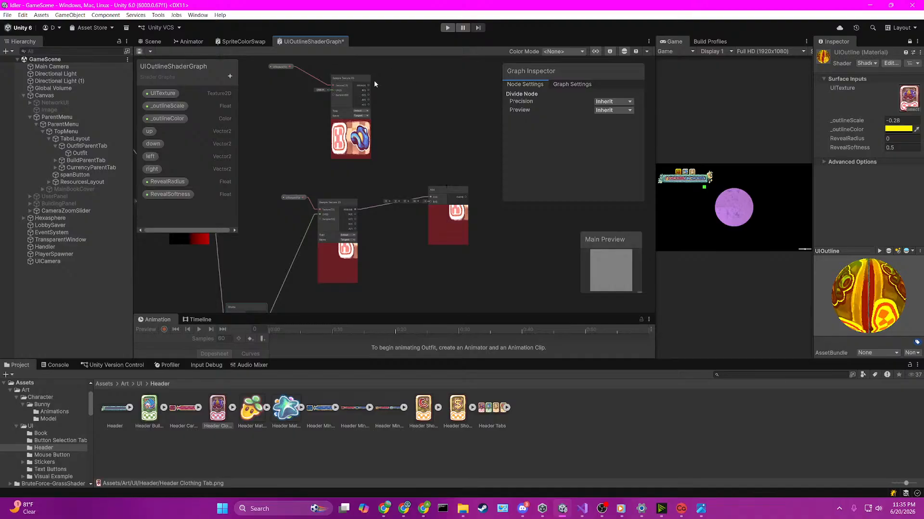
Step: Wire the upper texture sample's RGBA into input A of the Add node and the lower sample's RGBA into input B
drag(369, 85, 429, 207)
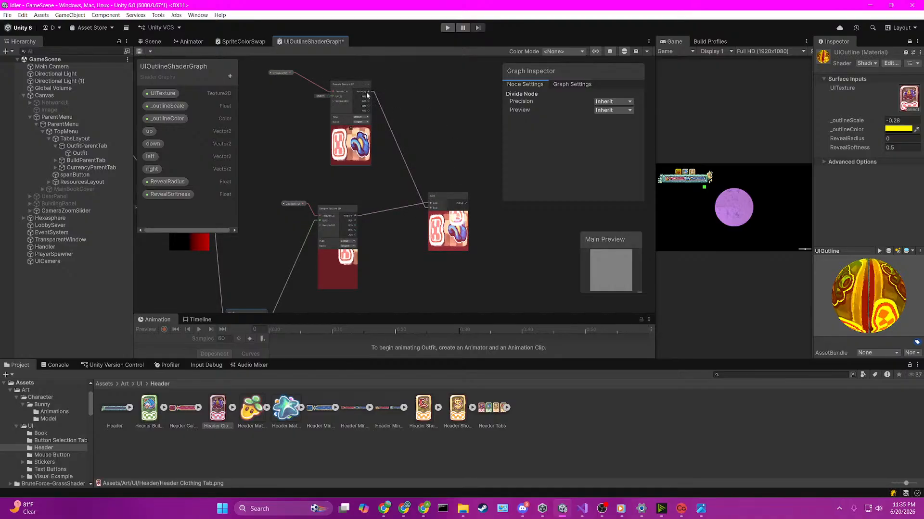
drag(368, 92, 430, 205)
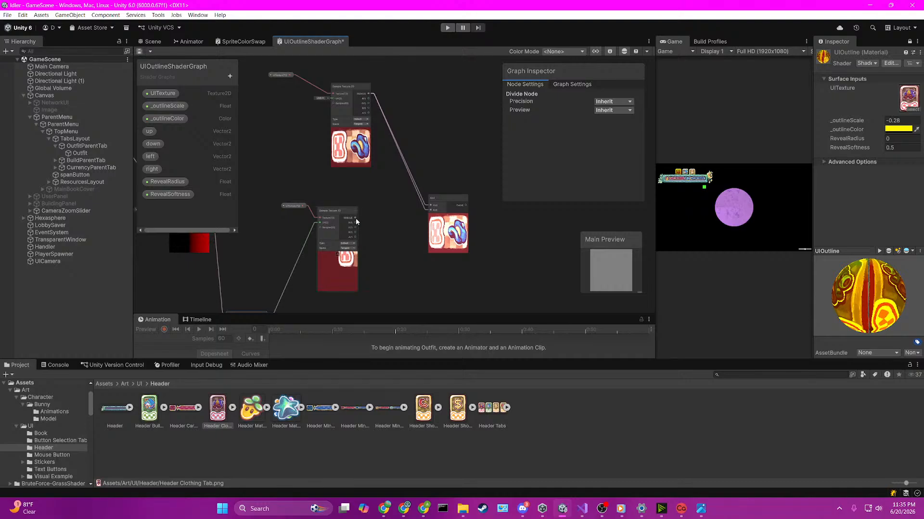
drag(355, 218, 430, 210)
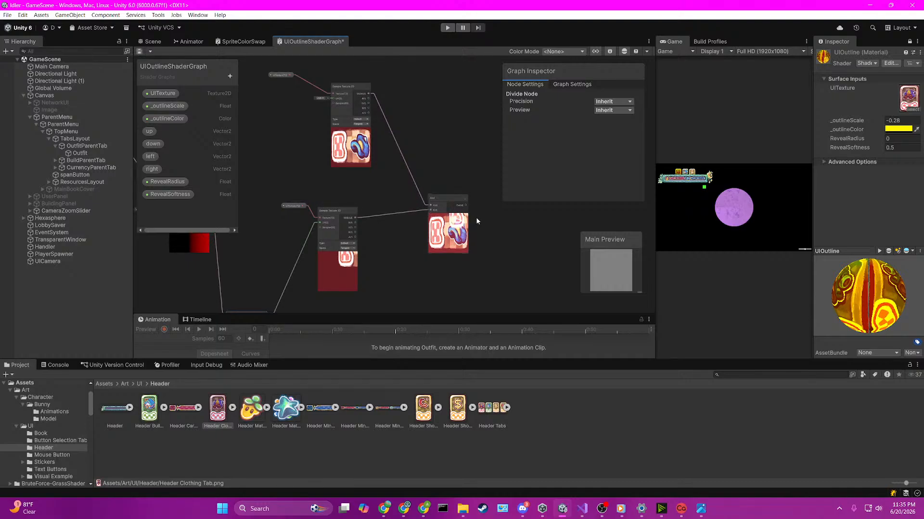
Step: Delete the Add node and the upper Sample Texture 2D node
scroll(500, 236, up, 4)
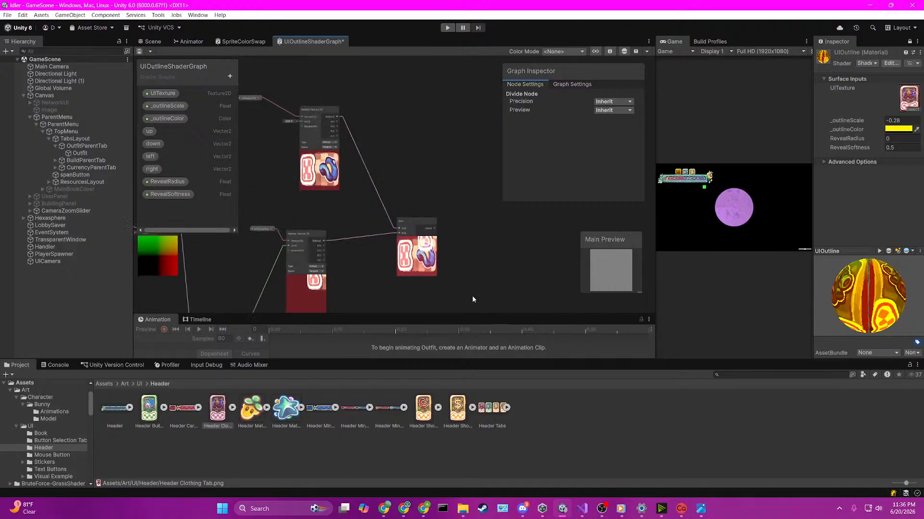
scroll(491, 313, down, 2)
click(408, 221)
key(Delete)
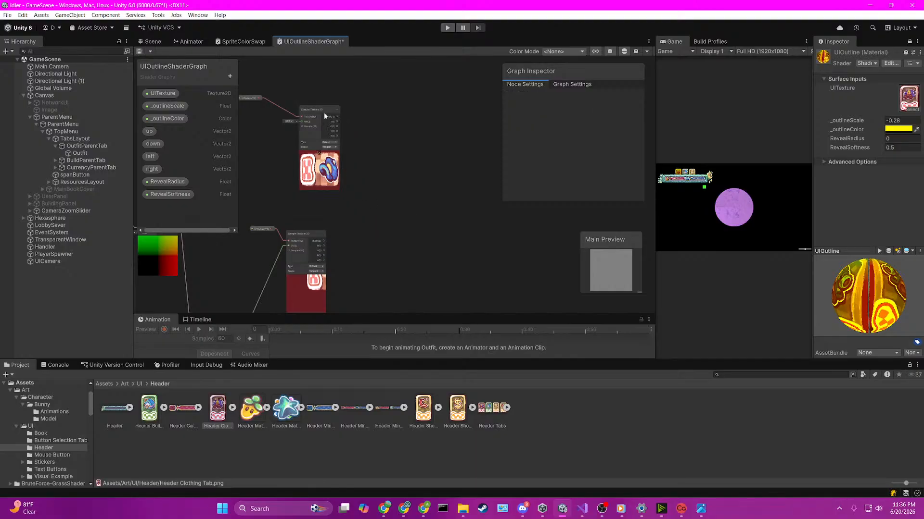
click(324, 112)
key(Delete)
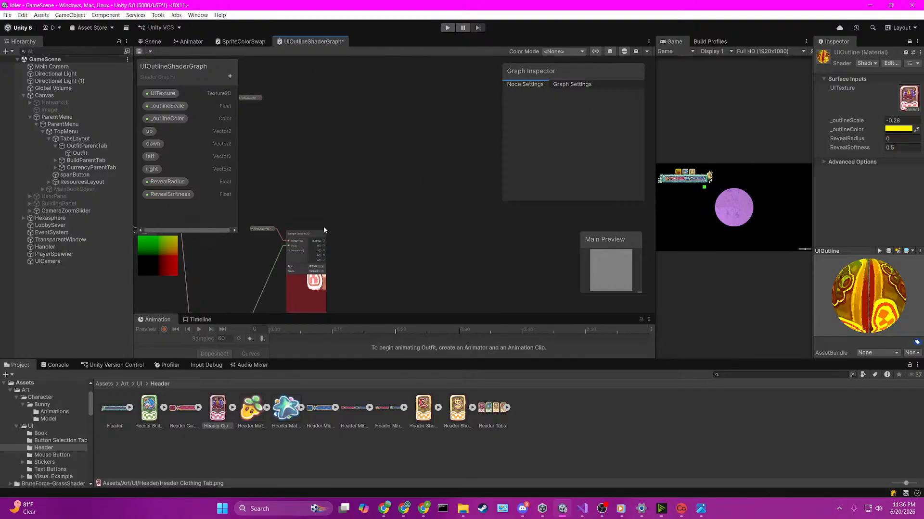
Step: Move the remaining Sample Texture 2D node together with its UITexture property to the right
click(299, 233)
drag(261, 215, 320, 266)
drag(300, 235, 477, 207)
key(space)
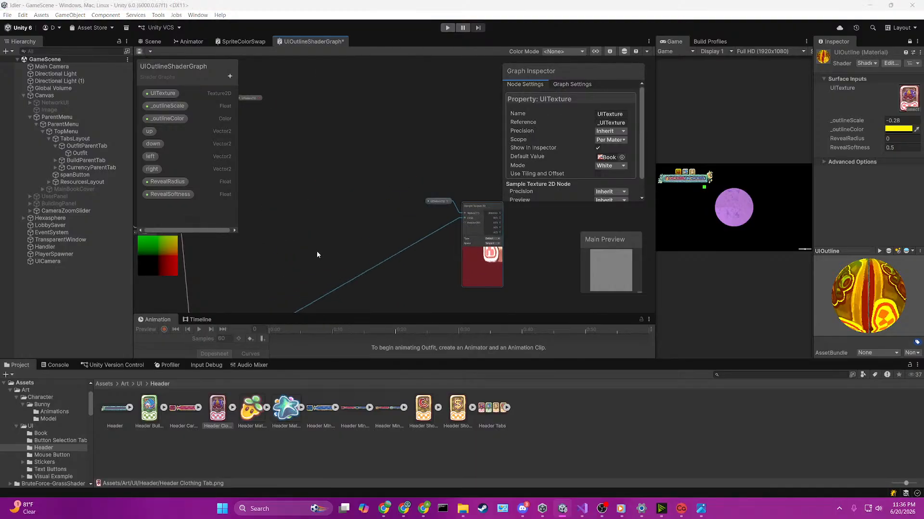
Step: Feed the Divide output into input A of a new Add node placed up and right of it
click(336, 224)
middle_drag(270, 250, 373, 198)
scroll(370, 193, up, 2)
middle_drag(324, 221, 339, 139)
key(space)
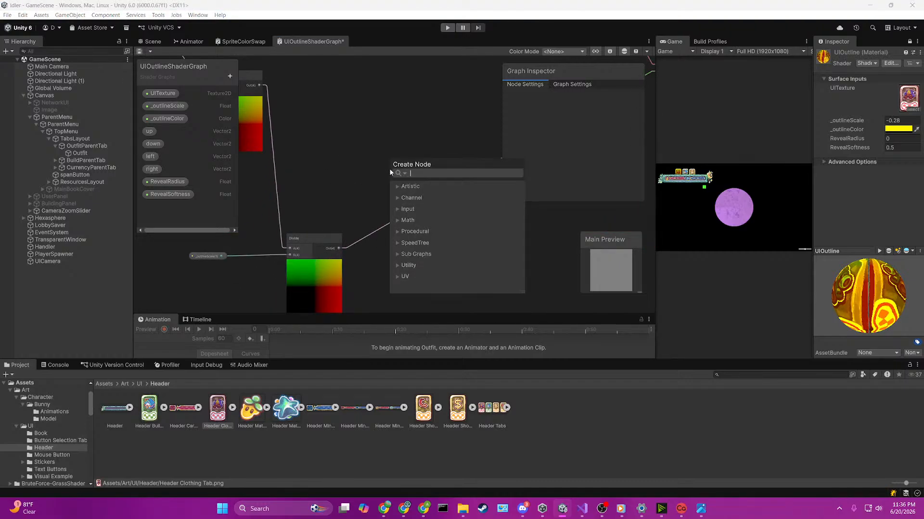
text(add)
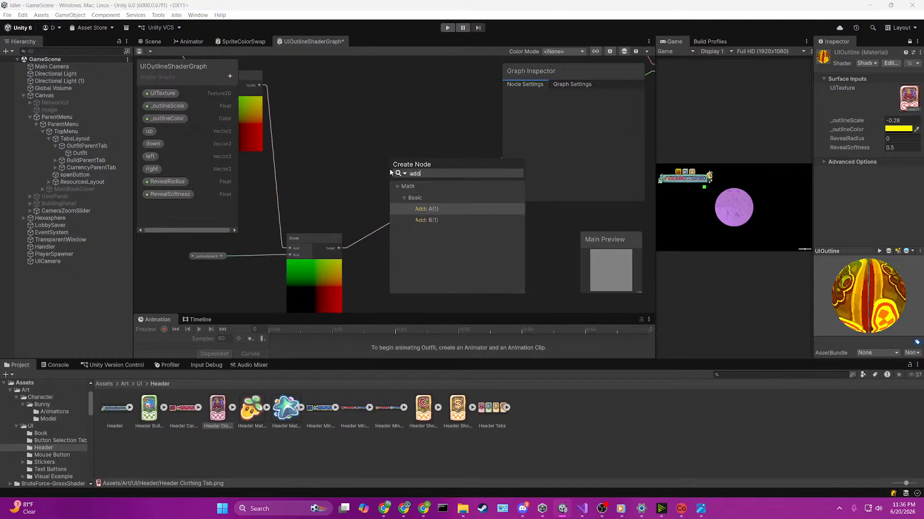
double_click(421, 211)
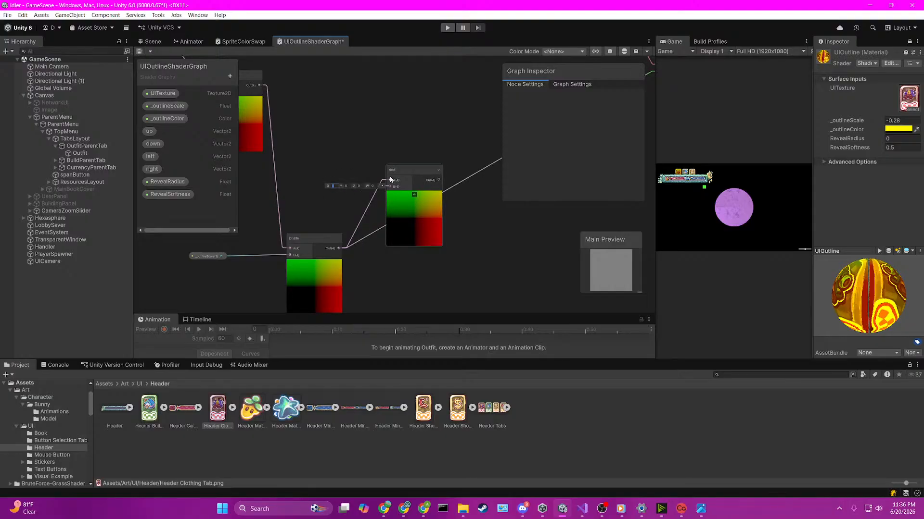
Step: Set X, Y and Z of the Add node's input B to 0.5
text(0.5)
key(Tab)
text(0.5)
key(Tab)
text(0.5)
key(Tab)
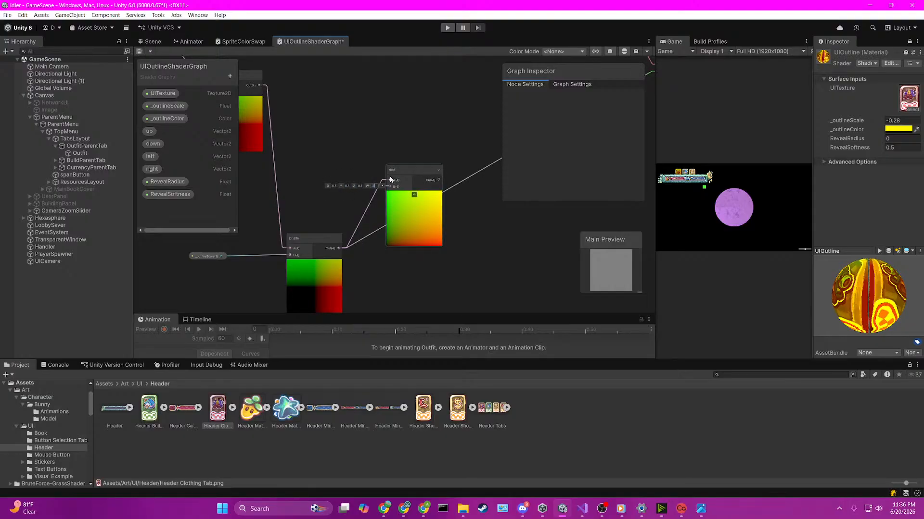
Step: Feed the Add output into the UV input of the Sample Texture 2D node
click(362, 138)
scroll(480, 231, down, 5)
middle_drag(499, 255, 301, 245)
drag(280, 220, 396, 164)
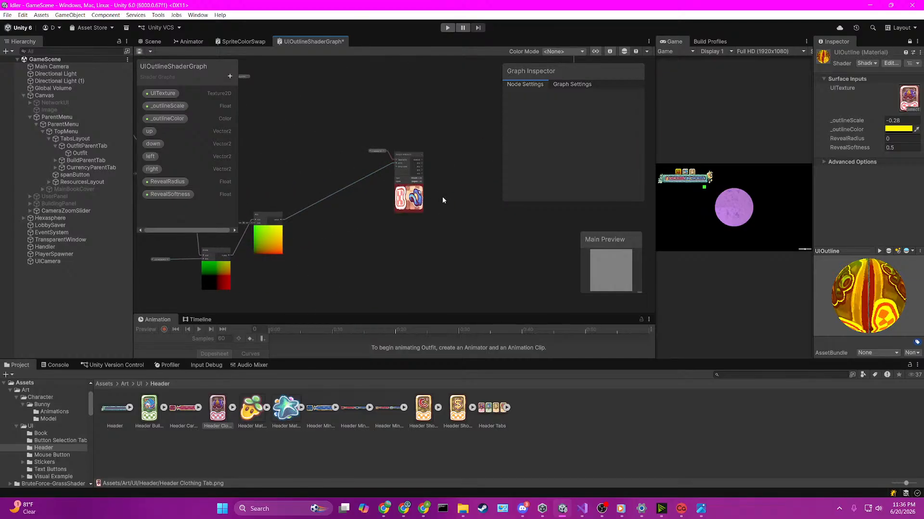
Step: Feed the Sample Texture 2D node's A output into input B of a new Multiply node
scroll(443, 196, up, 3)
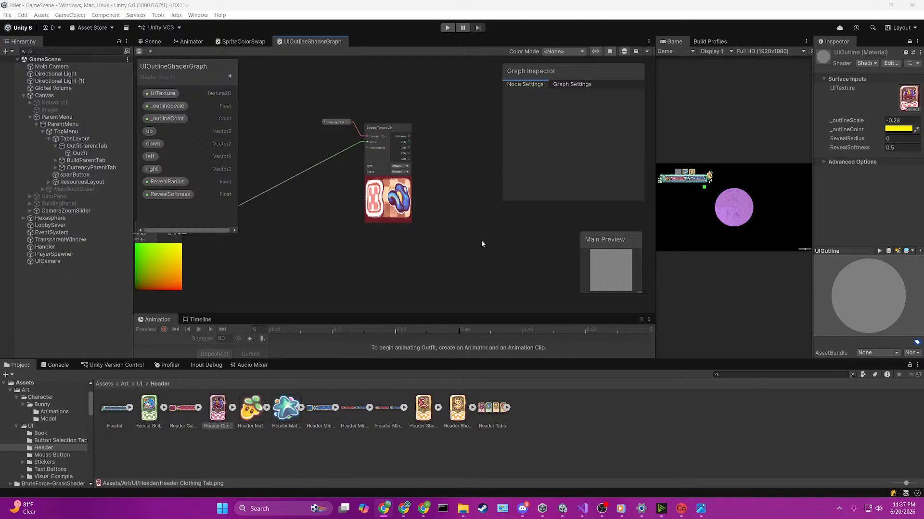
key(space)
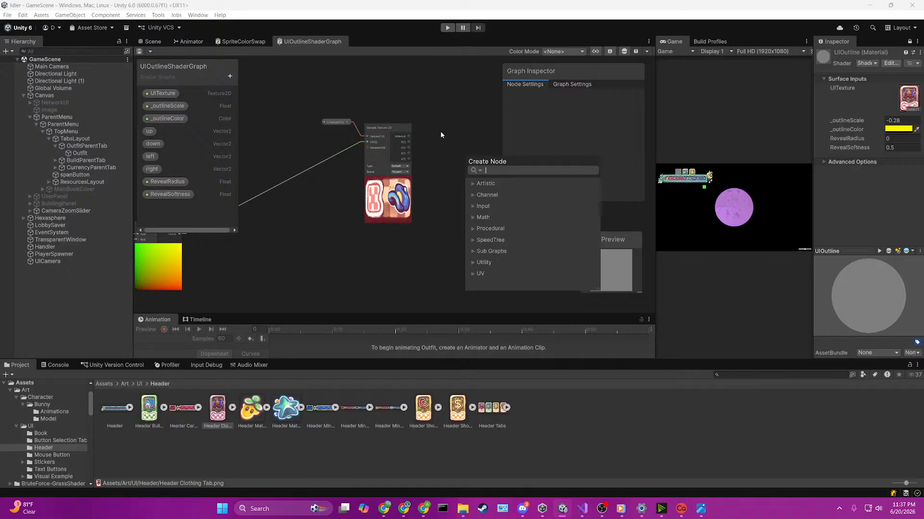
text(multiply)
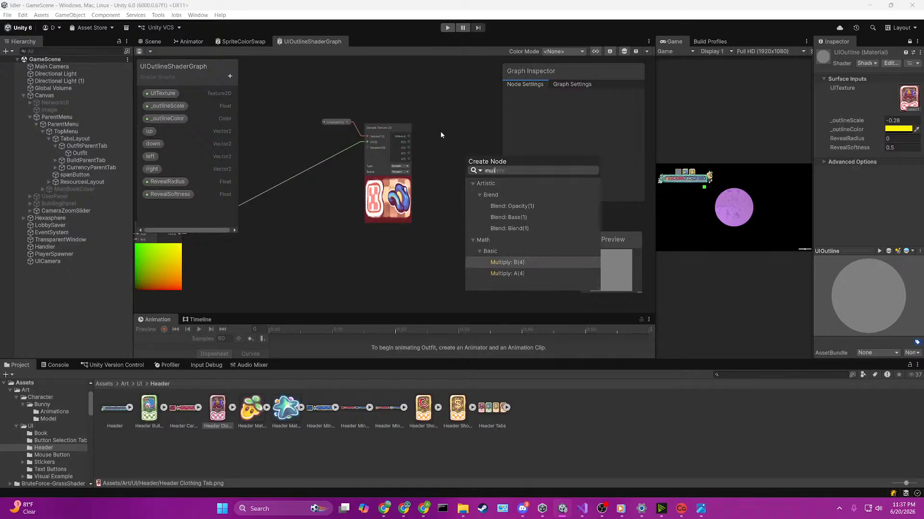
key(Return)
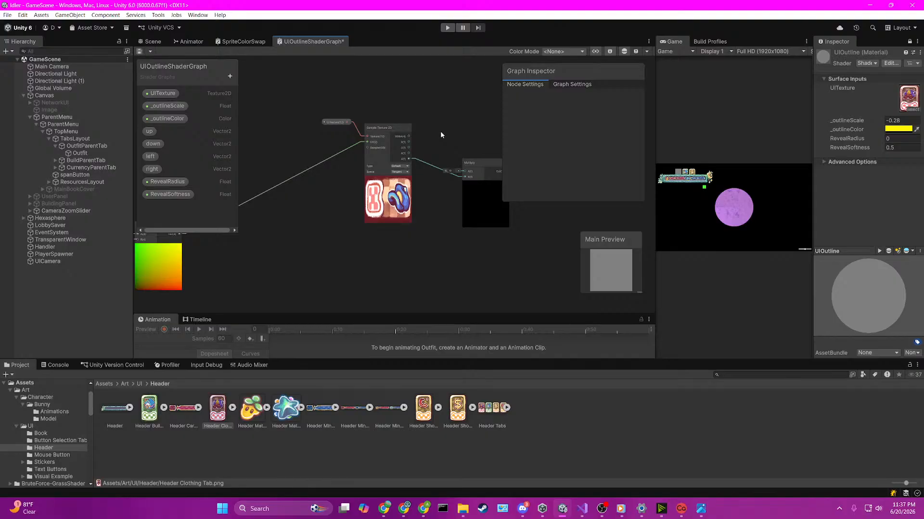
Step: Feed the _outlineColor property into input A of the Multiply node
drag(166, 119, 464, 176)
click(488, 166)
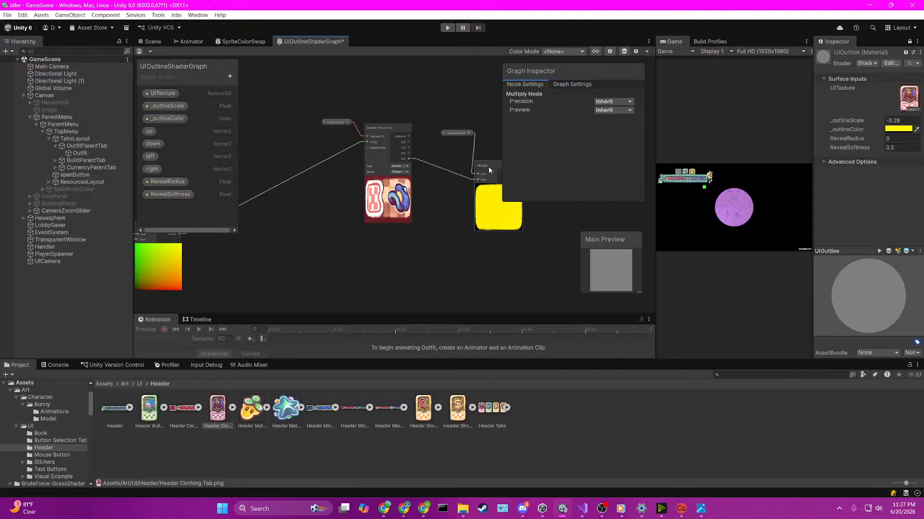
Step: Feed the Multiply output into input A of a new Lerp node placed up and right of it
middle_drag(490, 292, 373, 321)
scroll(430, 259, up, 2)
scroll(380, 284, down, 3)
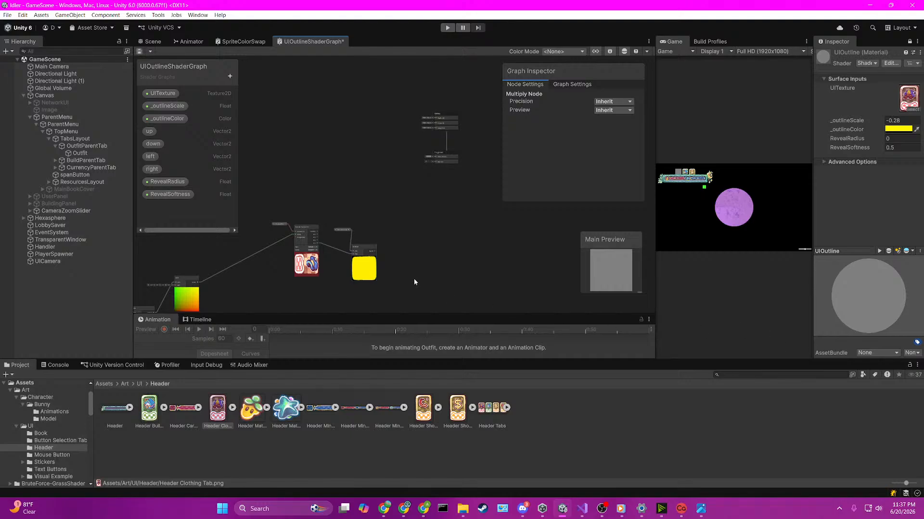
scroll(414, 282, up, 2)
key(space)
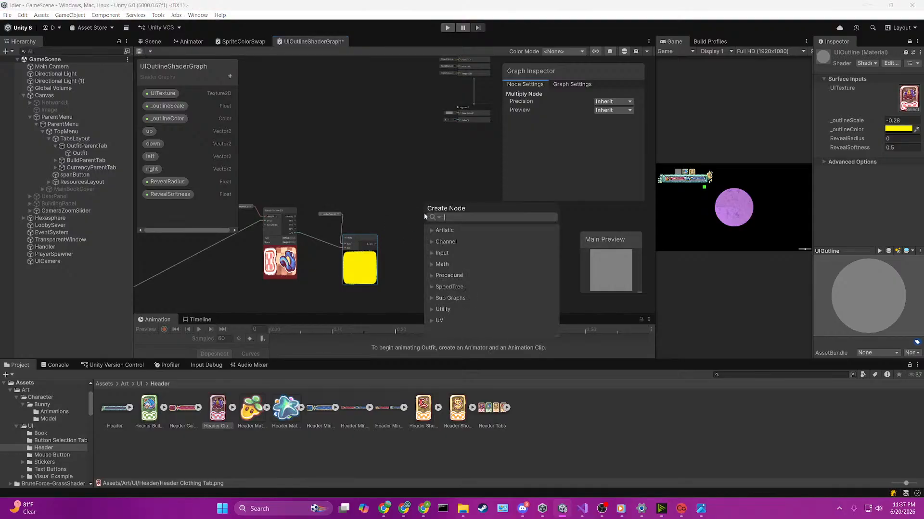
text(lerp)
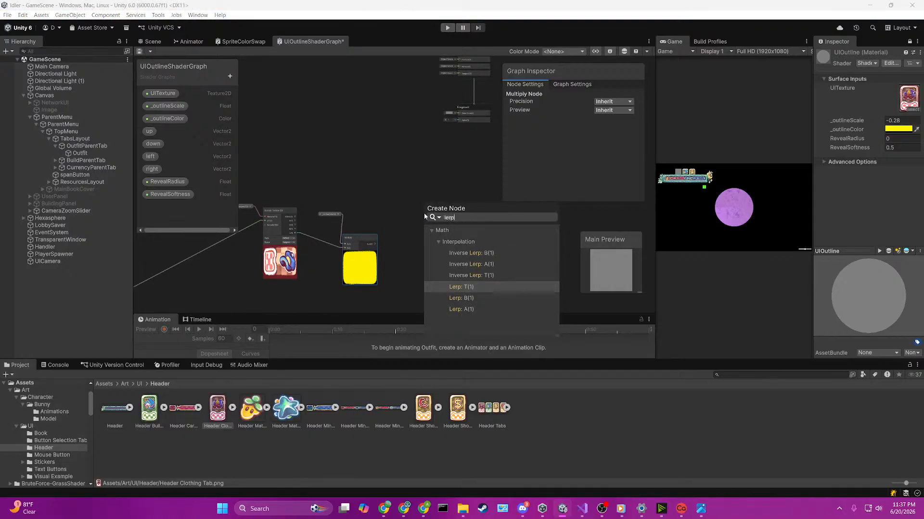
key(Down)
key(Down)
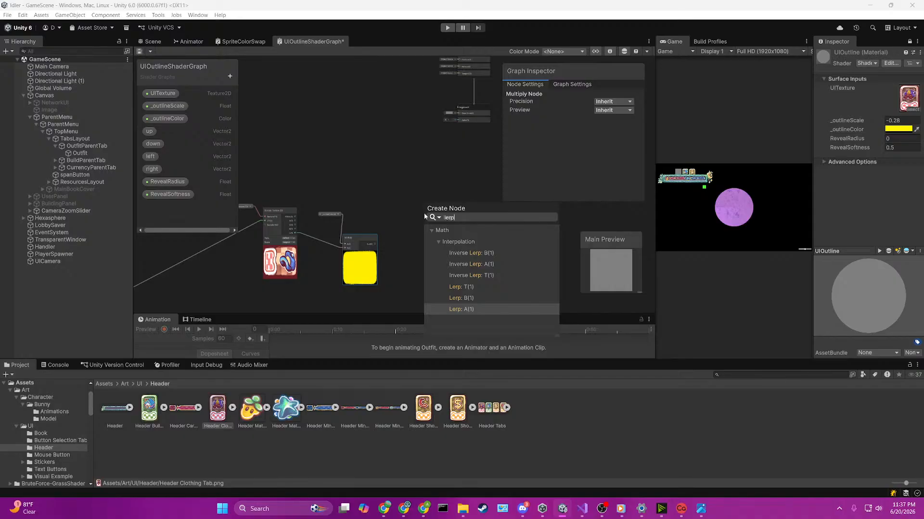
key(Return)
scroll(424, 217, up, 4)
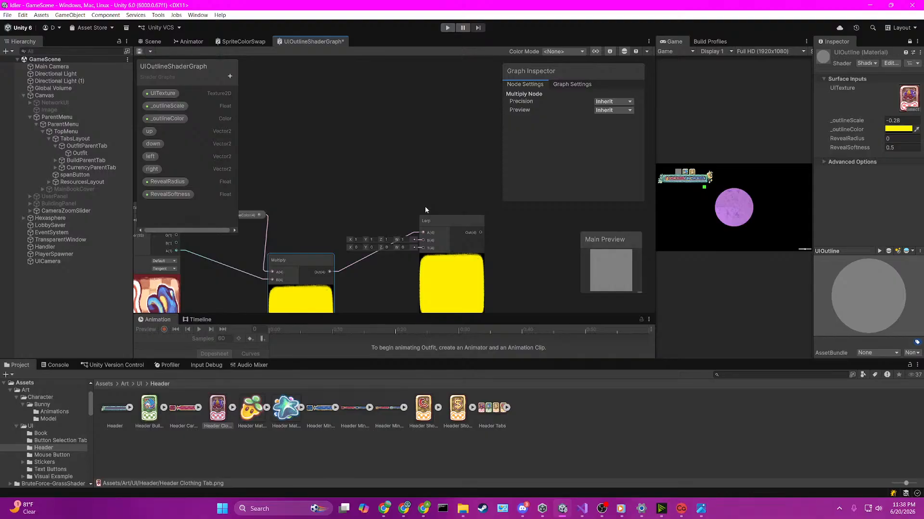
scroll(426, 208, up, 1)
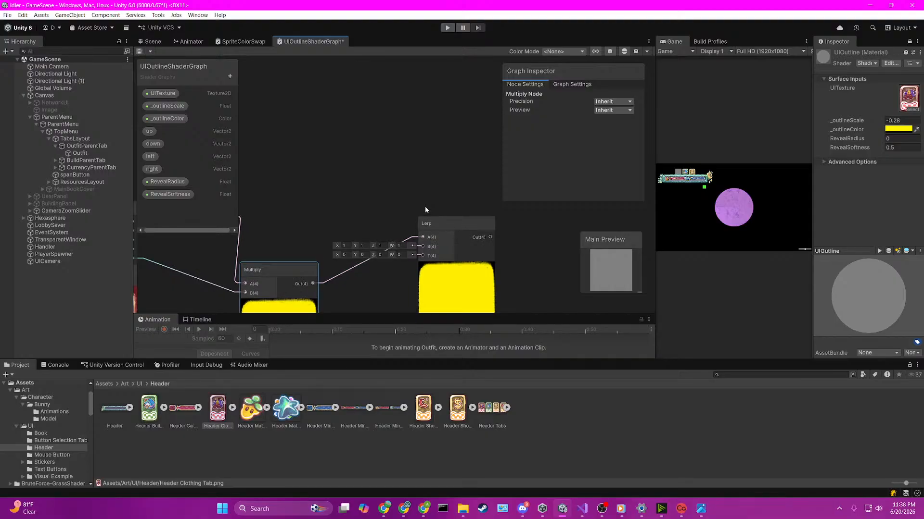
Step: Add a second UITexture property node to the graph, above the existing Sample Texture 2D node
scroll(416, 202, down, 5)
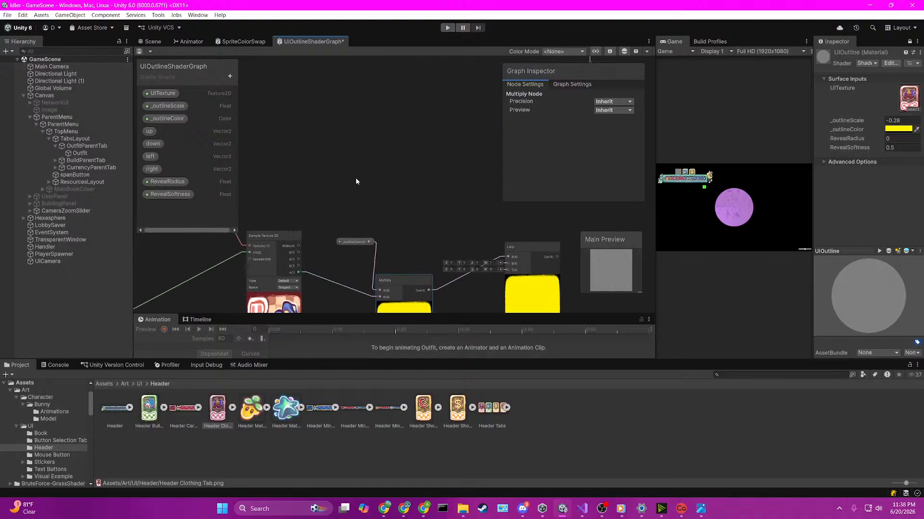
scroll(304, 154, up, 2)
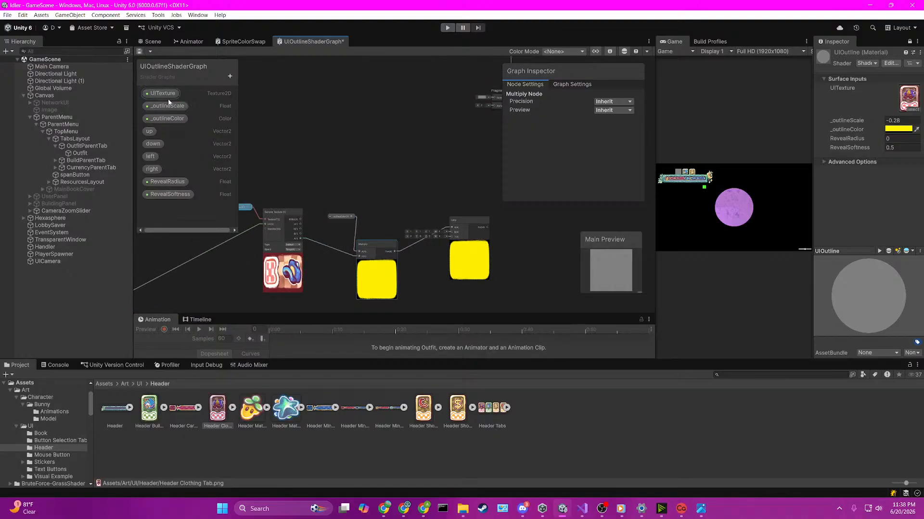
drag(168, 96, 455, 254)
scroll(447, 201, up, 2)
scroll(448, 204, up, 1)
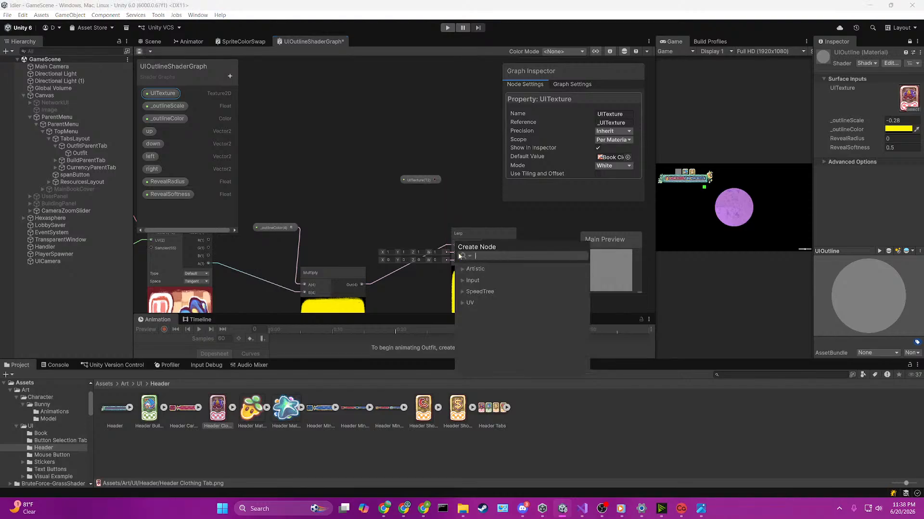
click(458, 197)
drag(416, 179, 278, 126)
scroll(333, 164, down, 9)
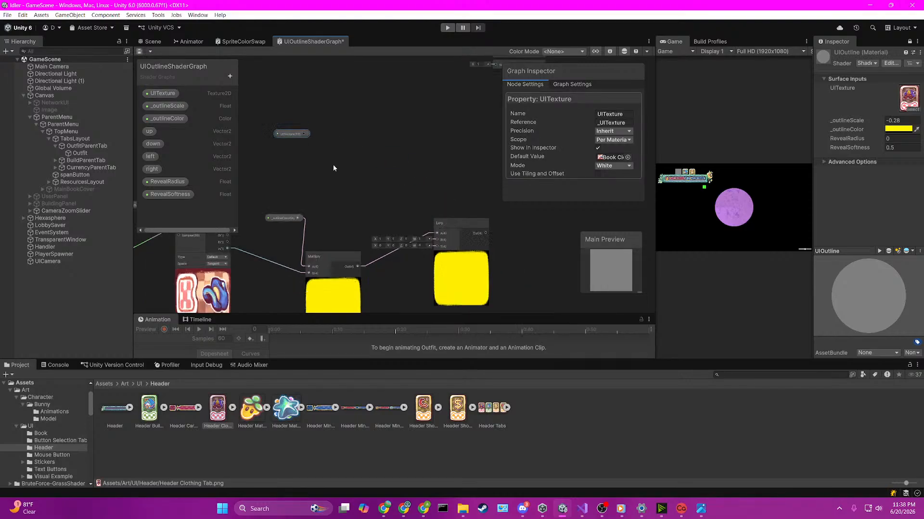
middle_drag(312, 151, 398, 180)
drag(406, 177, 369, 159)
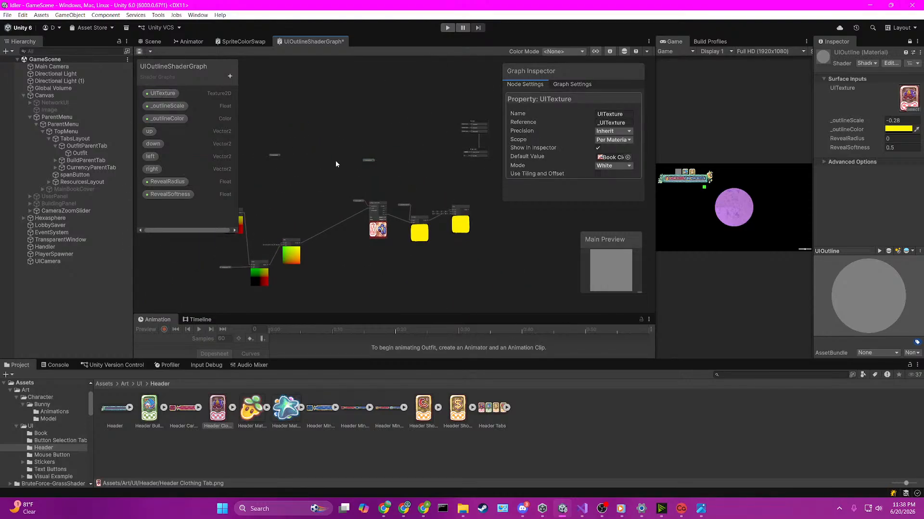
Step: Feed the new UITexture node into the Texture input of a new Sample Texture 2D node
scroll(335, 160, up, 5)
key(space)
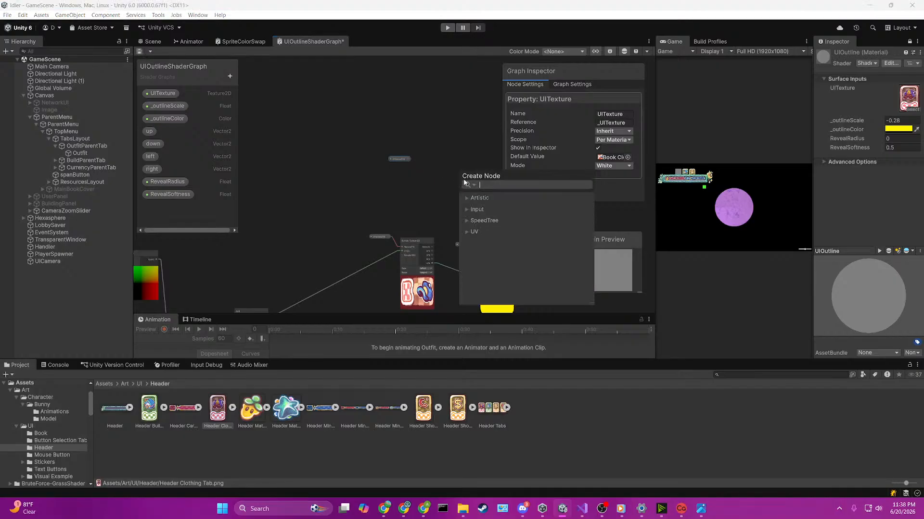
text(sam)
key(Return)
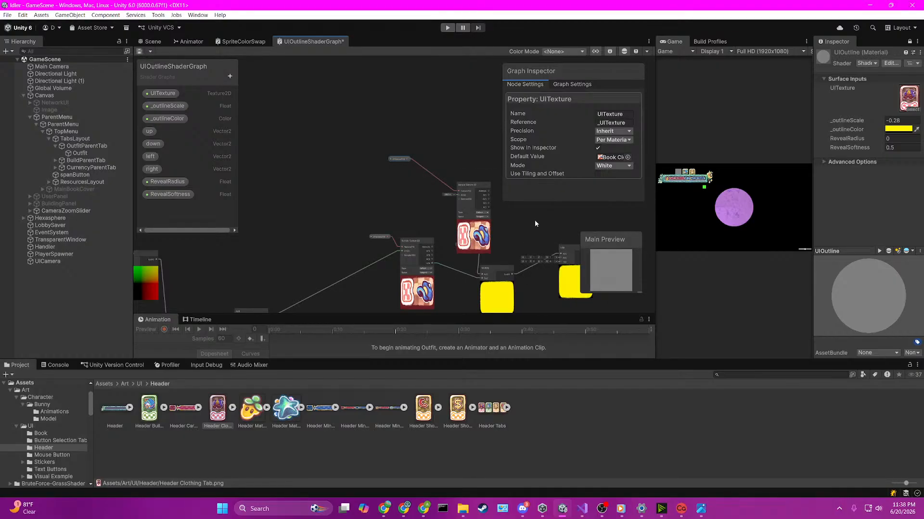
Step: Feed the upper Sample Texture 2D node's RGBA output into the Lerp's input B and its A output into input T
middle_drag(532, 223, 404, 162)
scroll(397, 165, up, 3)
drag(344, 106, 462, 215)
click(334, 114)
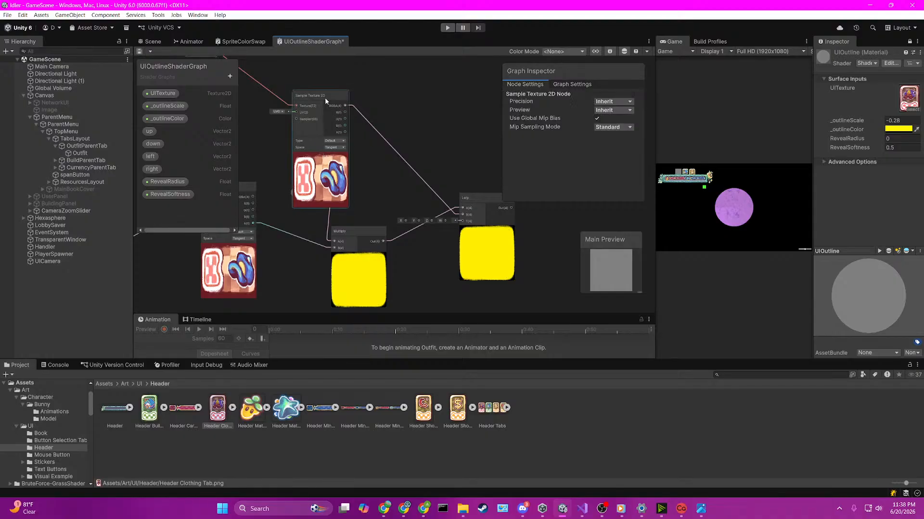
drag(325, 97, 326, 97)
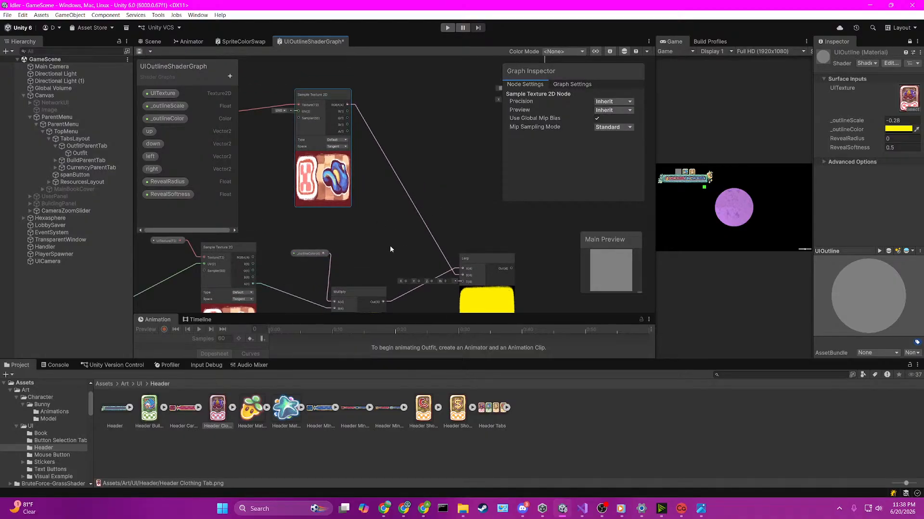
middle_drag(389, 246, 410, 214)
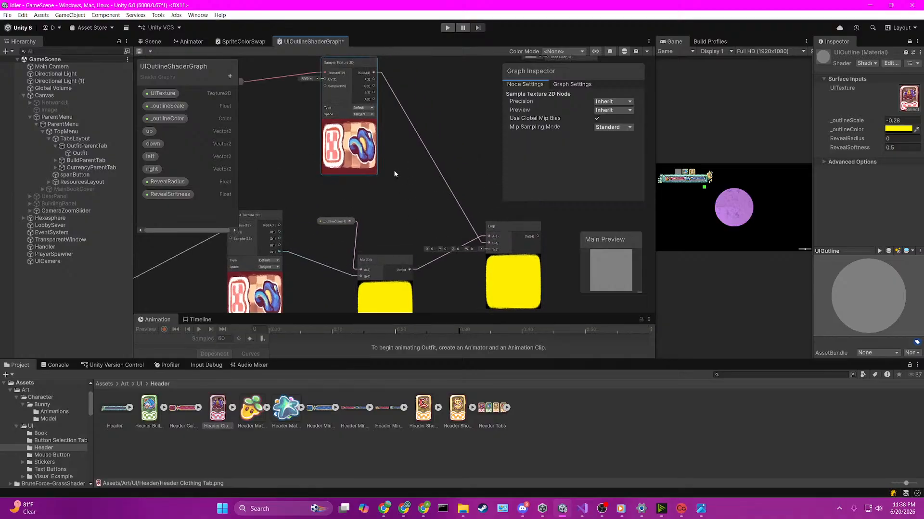
drag(436, 218, 488, 249)
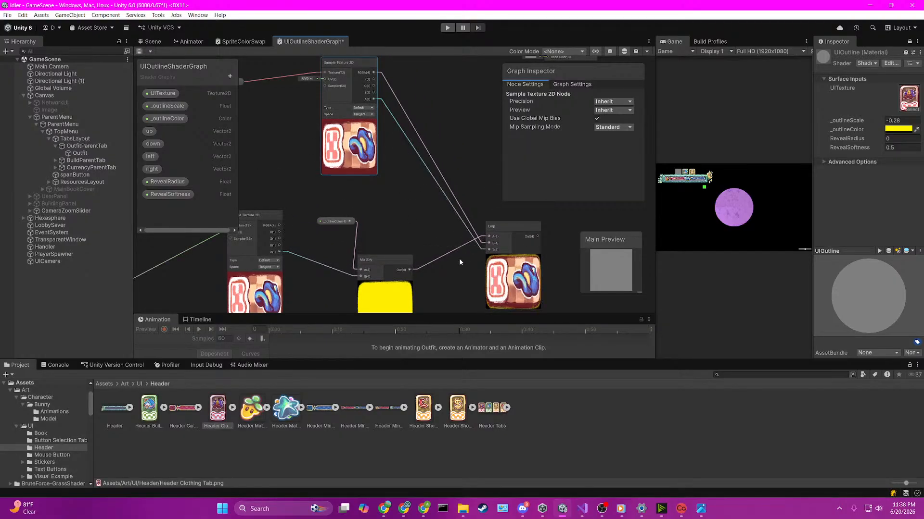
Step: Bring the Vertex and Fragment blocks closer to the Lerp node and feed the Lerp output into the Fragment's Base Color
middle_drag(441, 259, 364, 236)
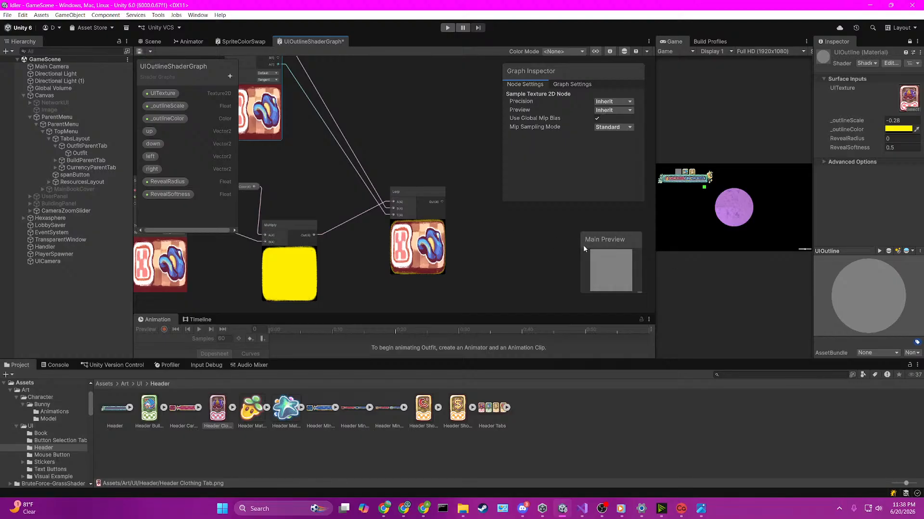
scroll(509, 223, down, 3)
middle_drag(509, 223, 414, 254)
scroll(400, 225, up, 2)
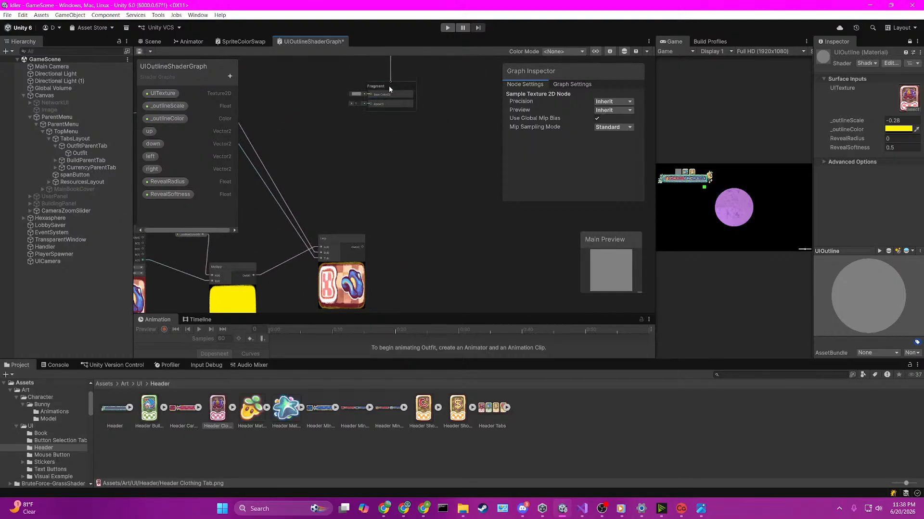
scroll(406, 100, down, 3)
drag(422, 119, 383, 83)
middle_drag(438, 141, 454, 246)
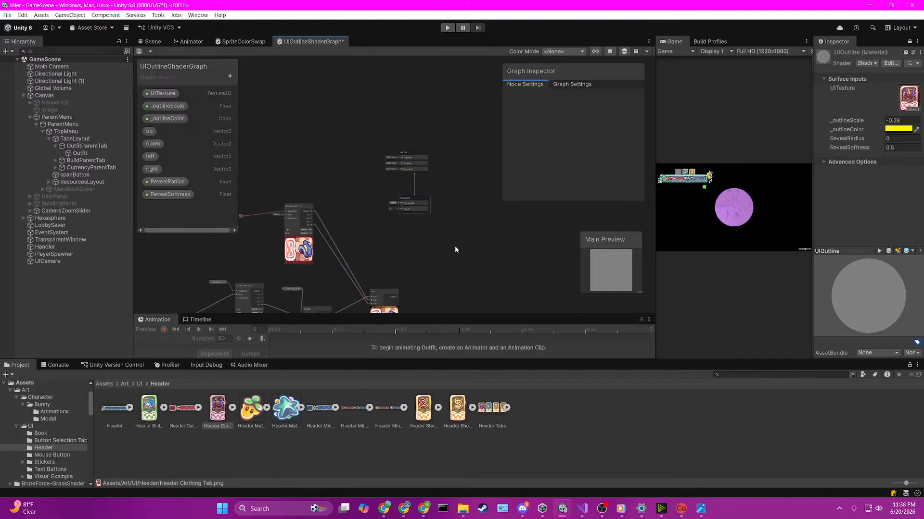
drag(419, 163, 446, 227)
scroll(420, 287, up, 3)
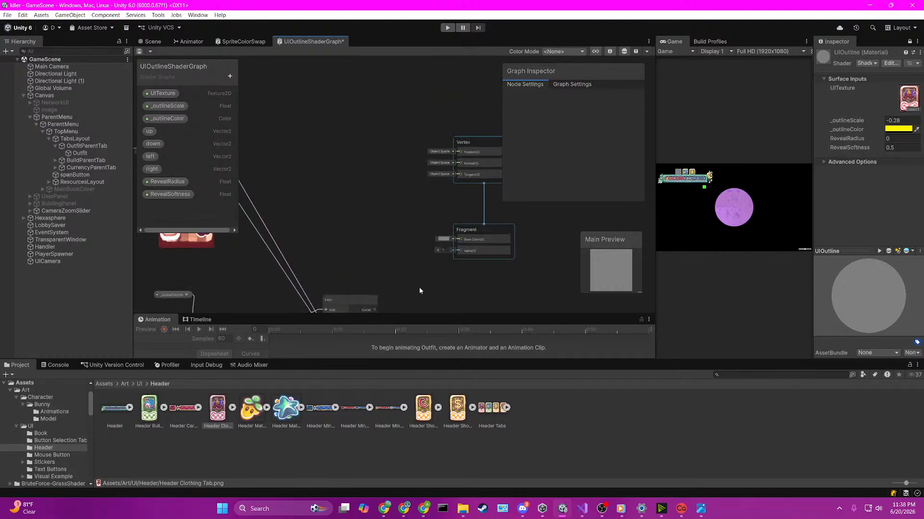
middle_drag(420, 286, 340, 221)
drag(331, 210, 411, 138)
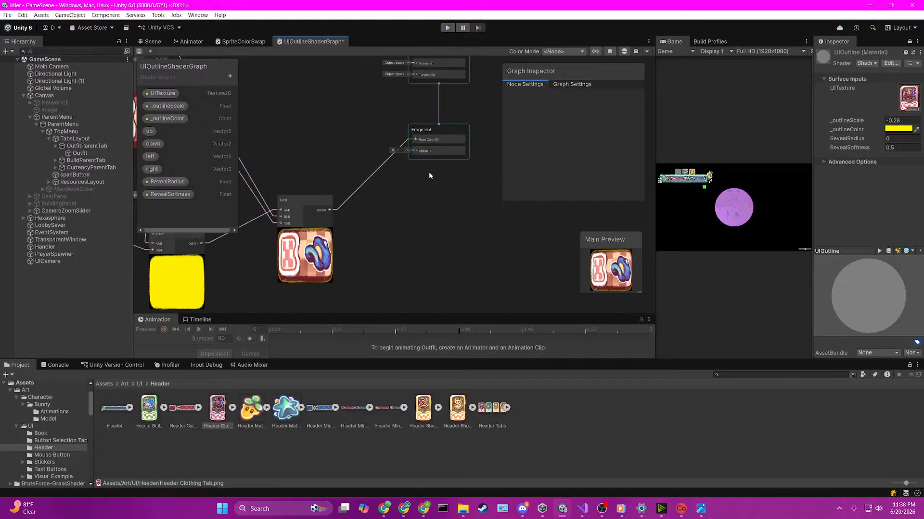
Step: Try the upper Sample Texture 2D node's A output and the Lerp output as the source of the Fragment's Alpha
middle_drag(285, 142, 386, 221)
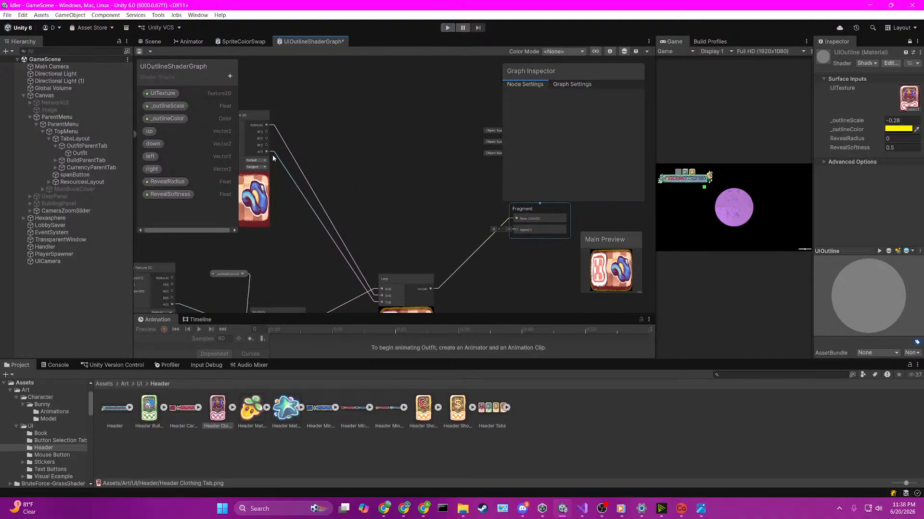
drag(268, 151, 516, 230)
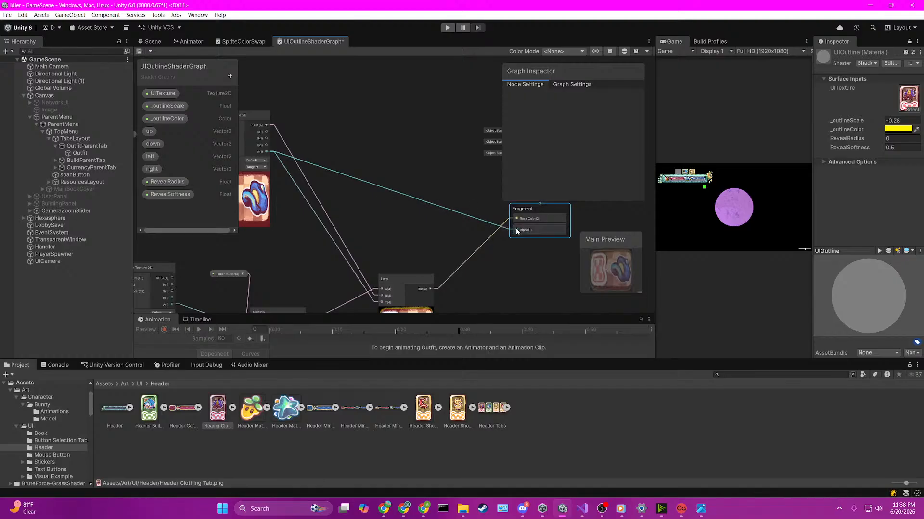
key(ctrl+z)
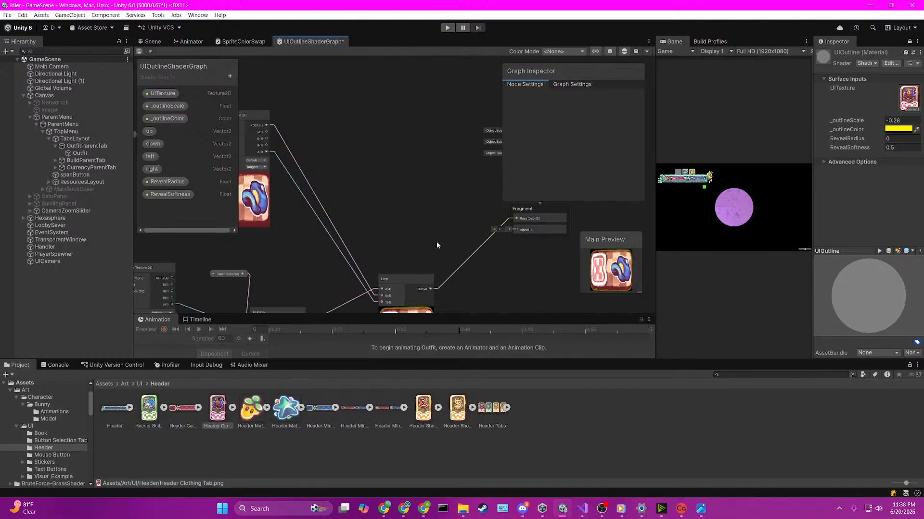
middle_drag(446, 243, 411, 252)
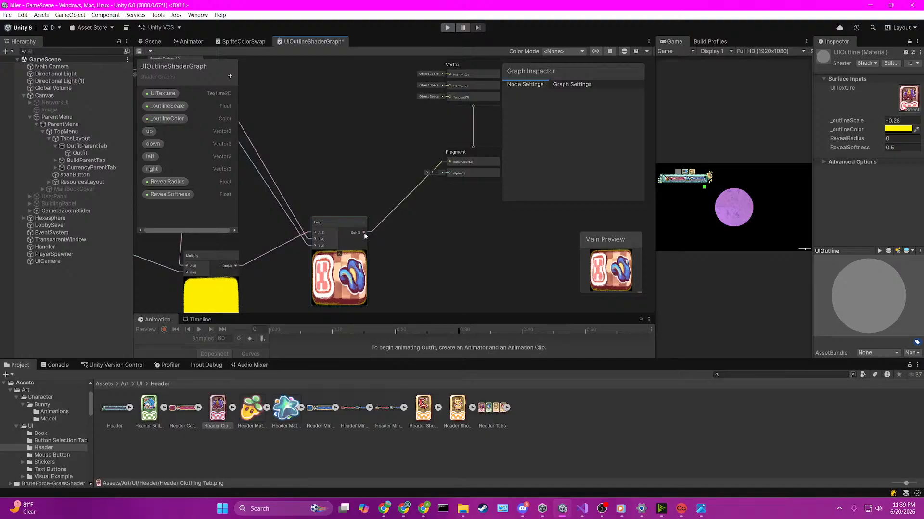
drag(363, 233, 449, 173)
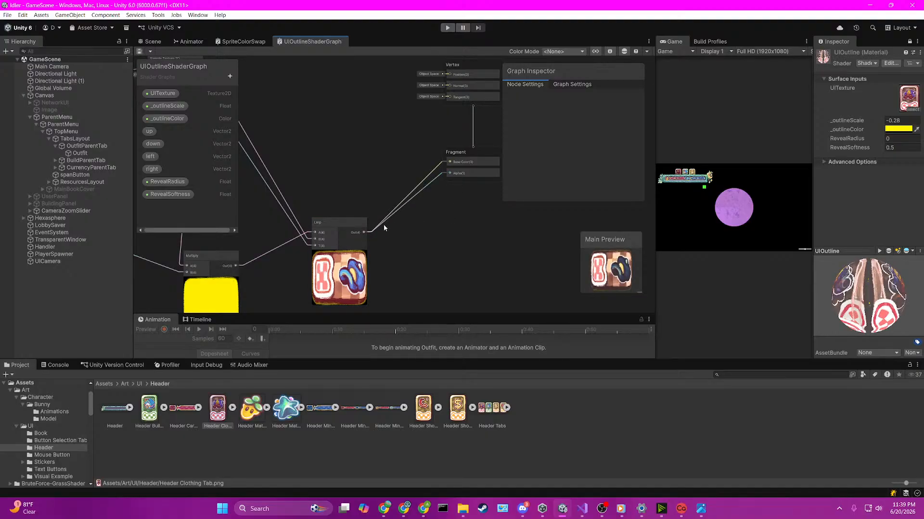
Step: Feed the Lerp output into a new Split node and the Split's A output into the Fragment's Alpha
key(space)
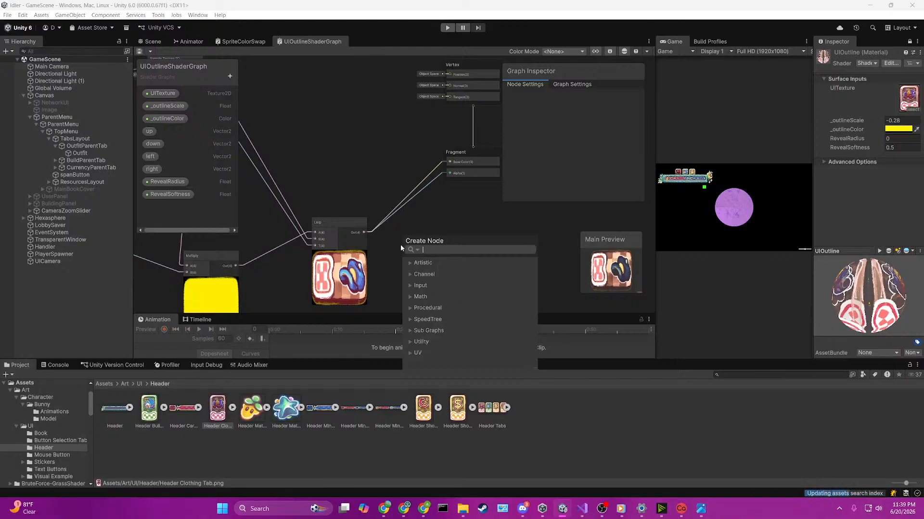
text(comb)
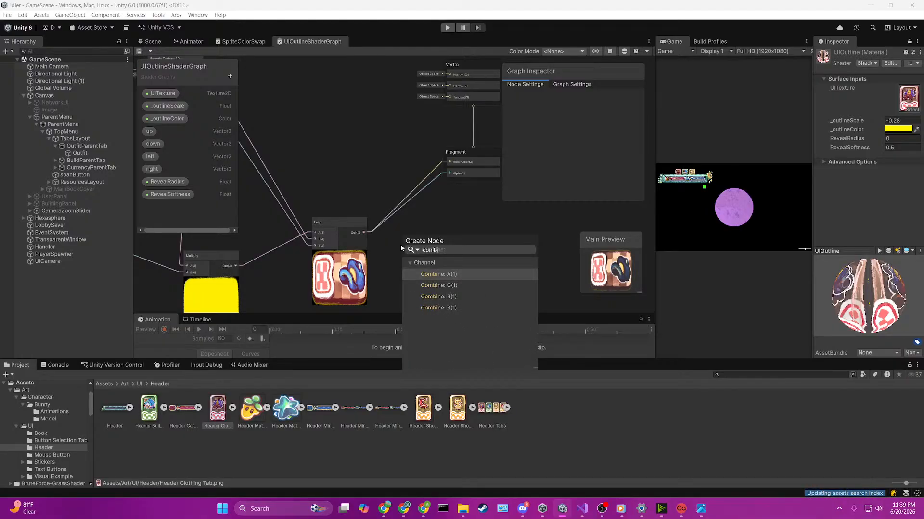
key(BackSpace)
key(BackSpace)
key(BackSpace)
key(BackSpace)
key(BackSpace)
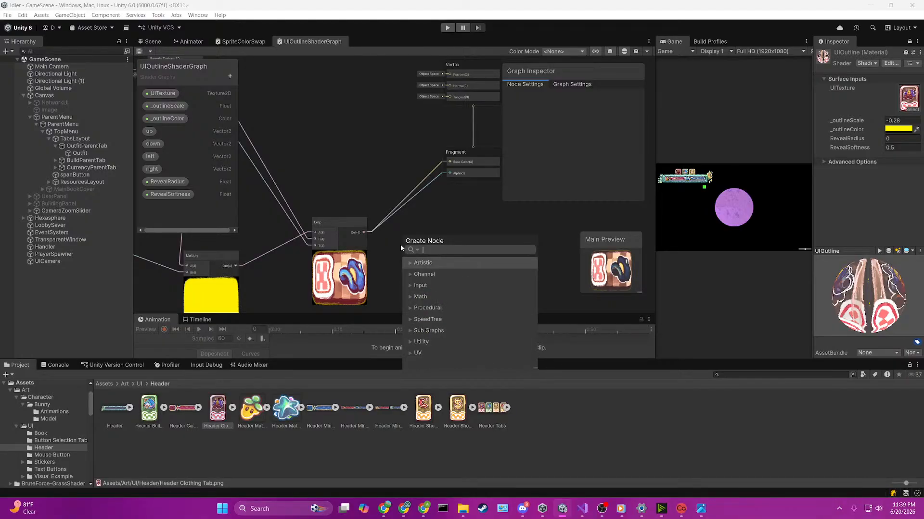
text(se)
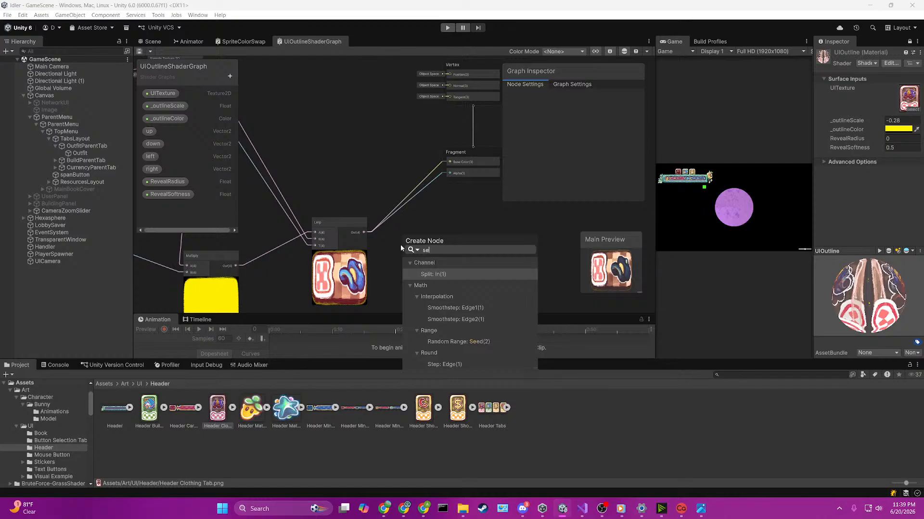
key(Return)
drag(426, 276, 450, 173)
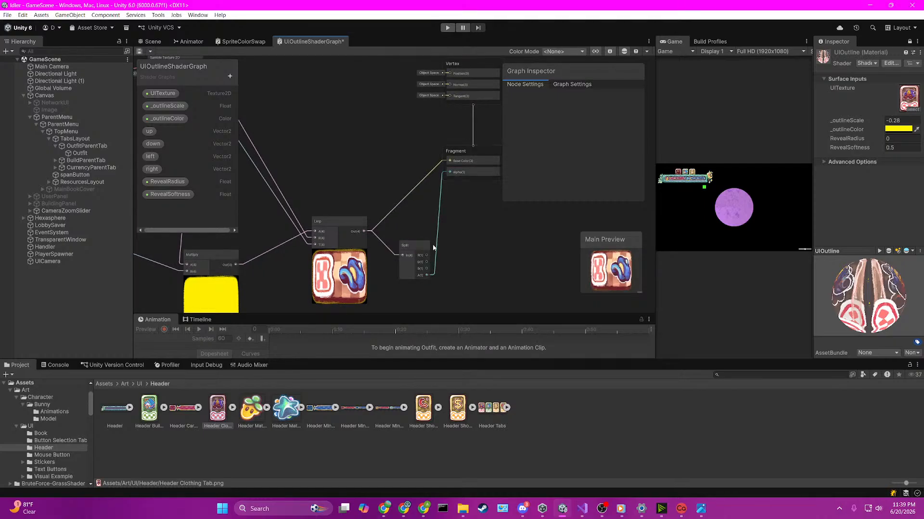
Step: Save the shader graph and switch to the Scene view to check the UI tabs
key(ctrl+s)
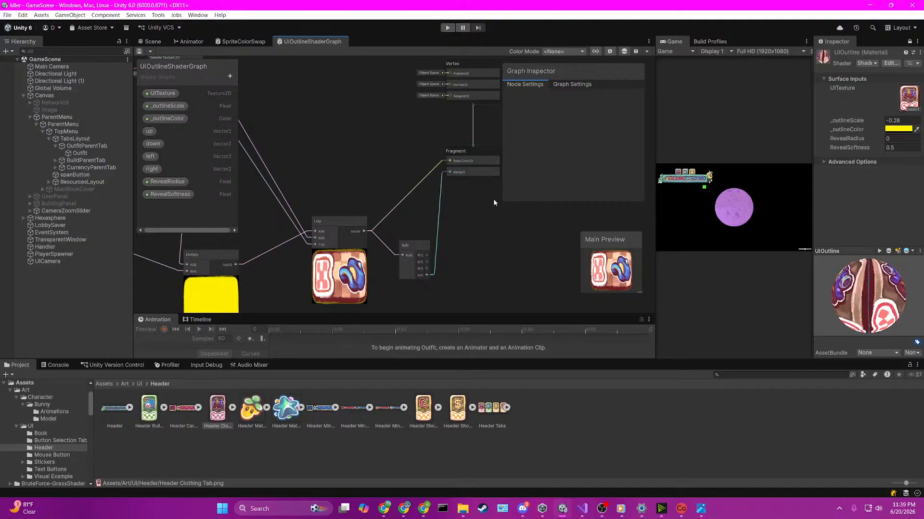
click(152, 42)
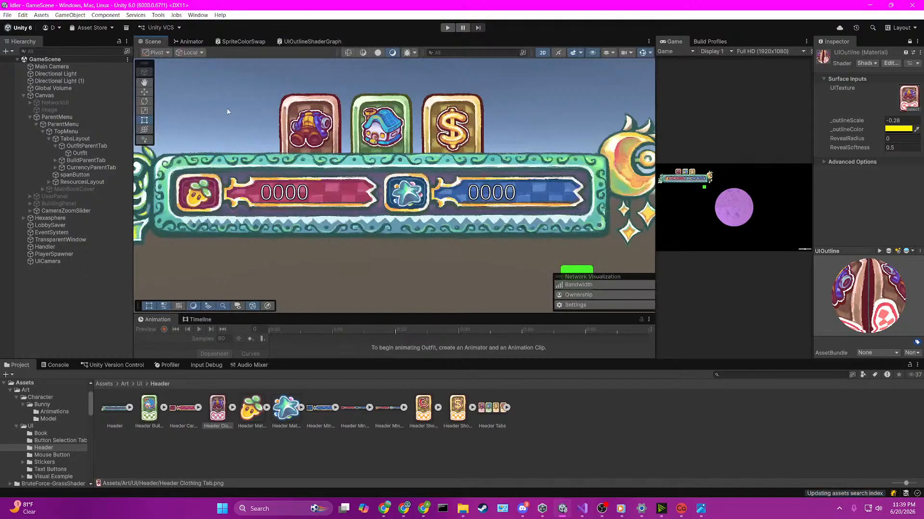
Step: Select the Outfit tab image, set the UIOutline material's _outlineScale to 5.16, and inspect the tab in the Scene view
click(316, 131)
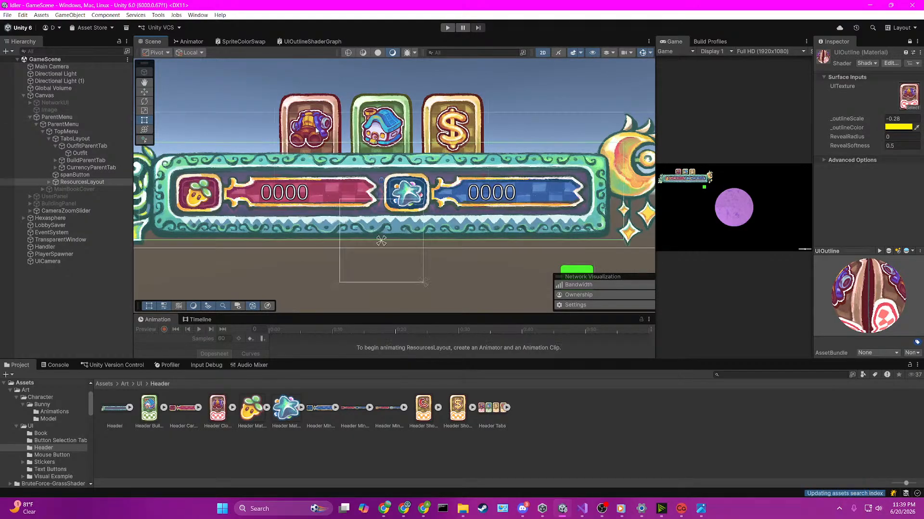
click(316, 131)
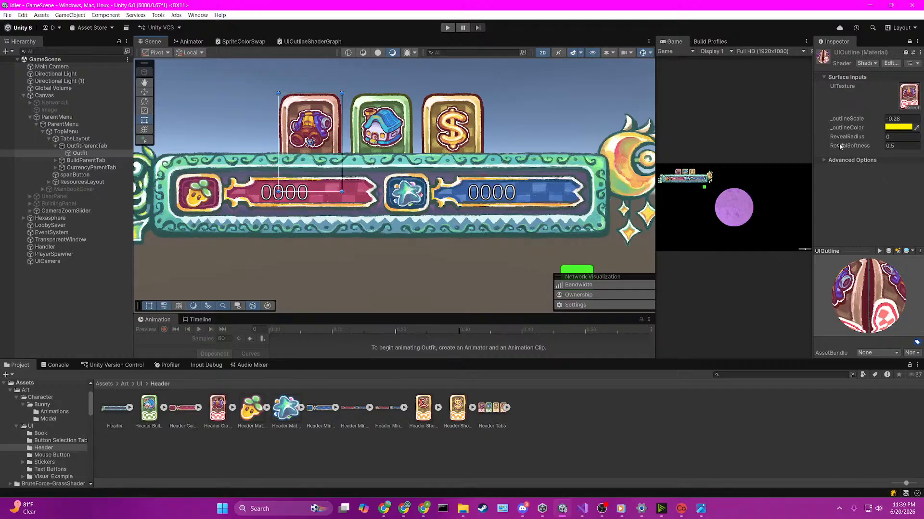
drag(854, 117, 15, 119)
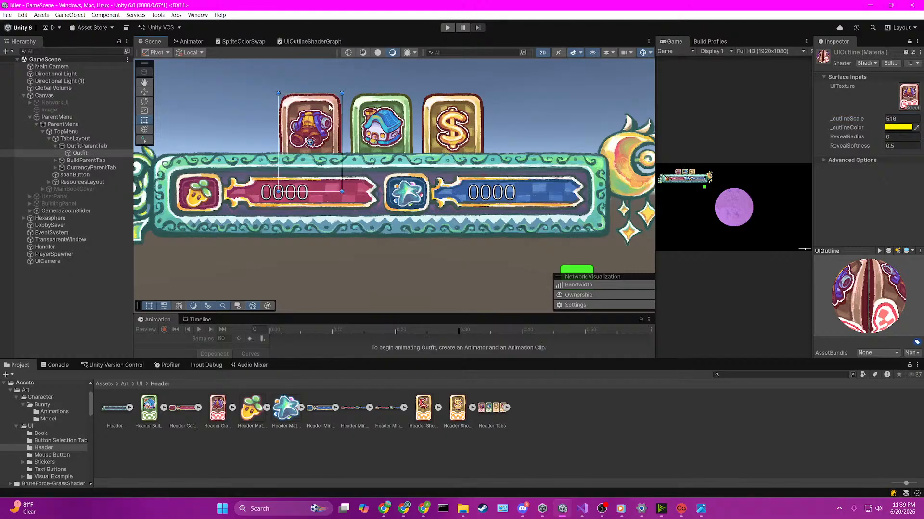
click(314, 41)
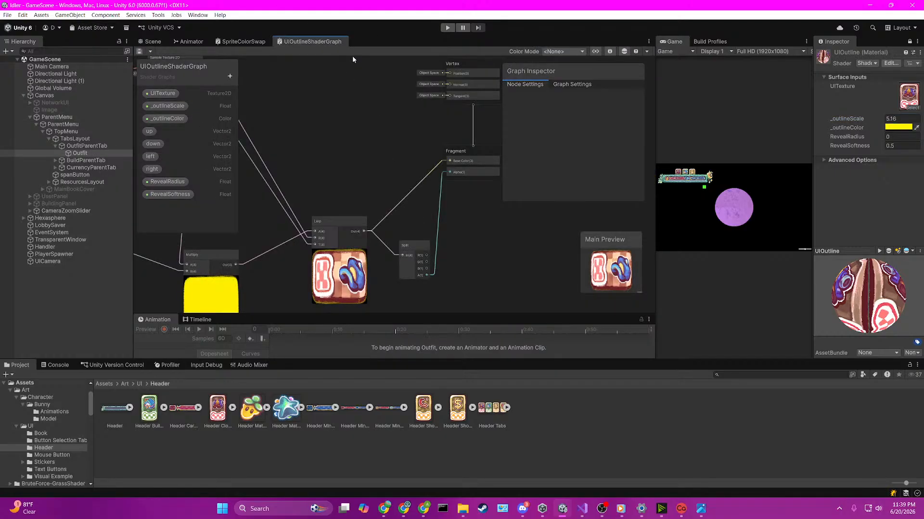
click(153, 42)
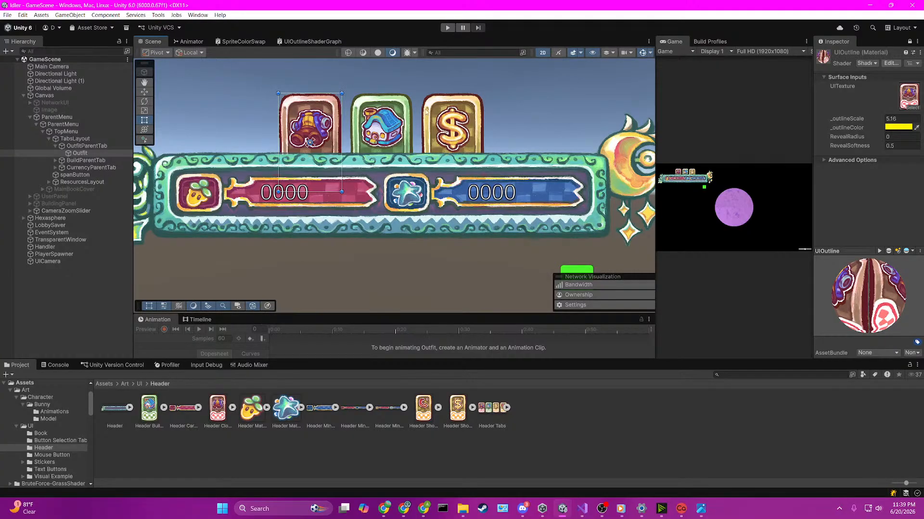
scroll(426, 111, up, 5)
scroll(404, 125, down, 2)
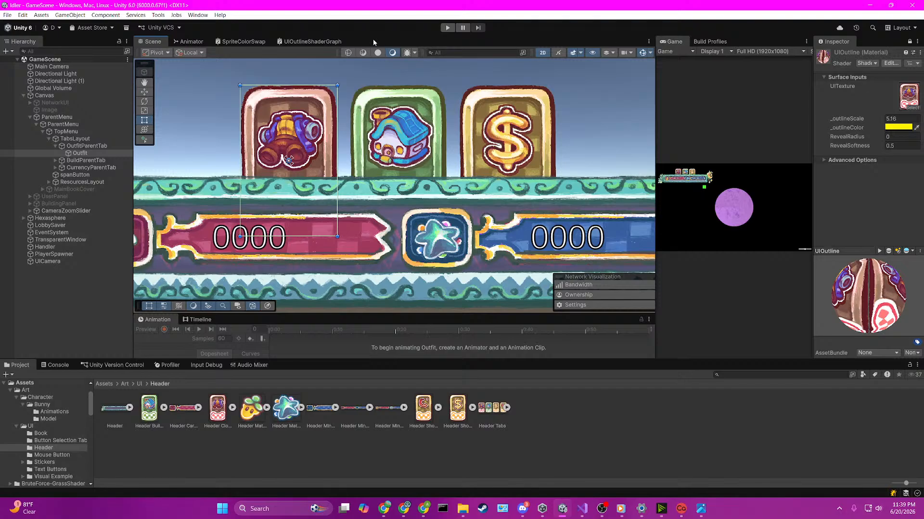
Step: Delete the Lerp node from UIOutlineShaderGraph and move the Split node further from the remaining nodes
click(305, 43)
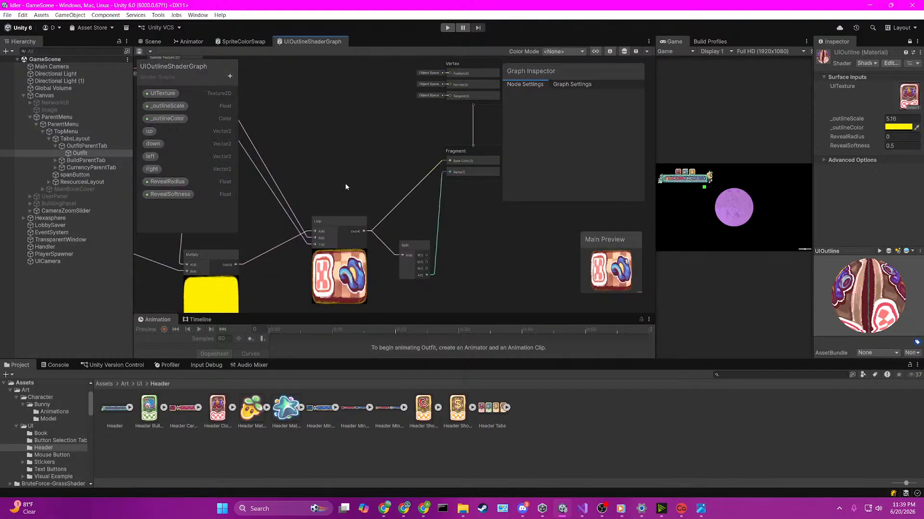
middle_drag(341, 177, 437, 153)
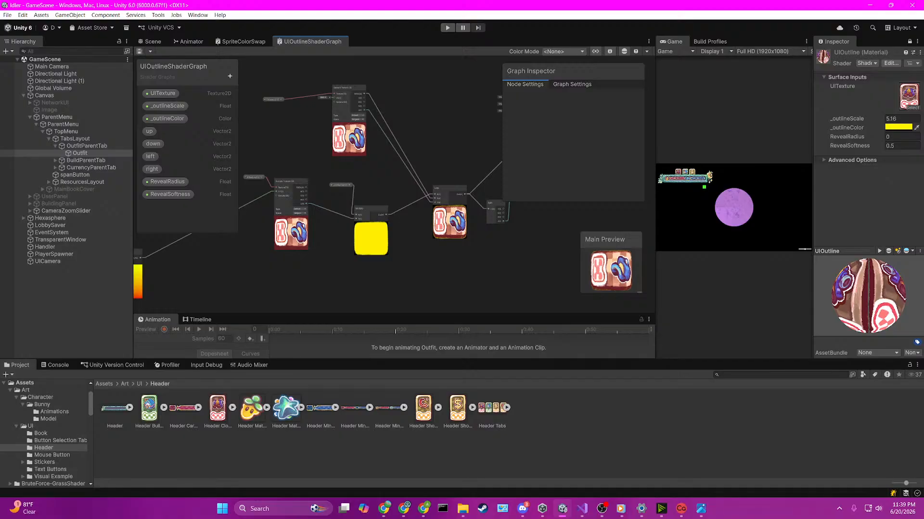
middle_drag(475, 257, 380, 267)
scroll(385, 255, up, 3)
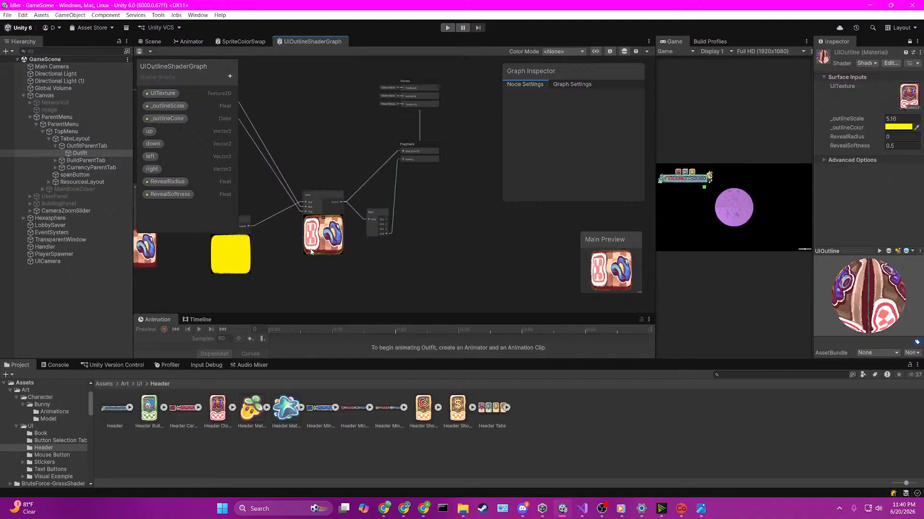
middle_drag(289, 146, 373, 181)
click(416, 219)
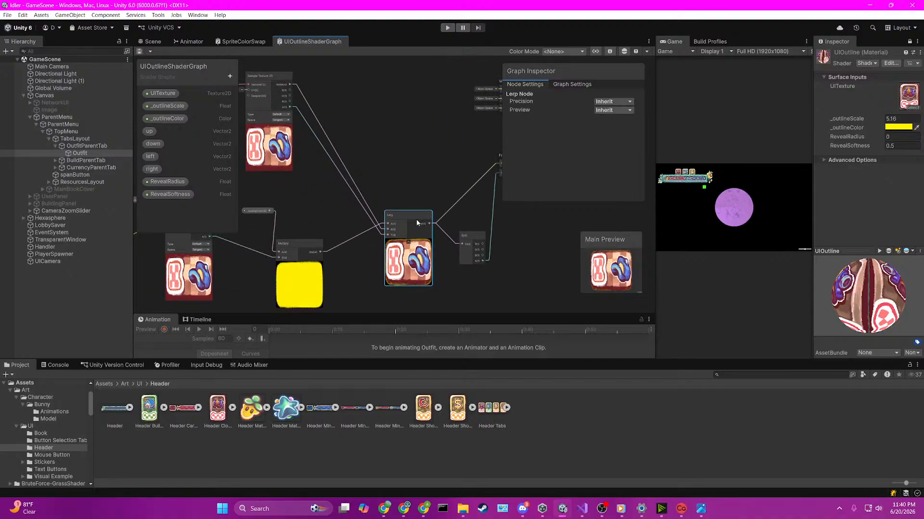
key(Delete)
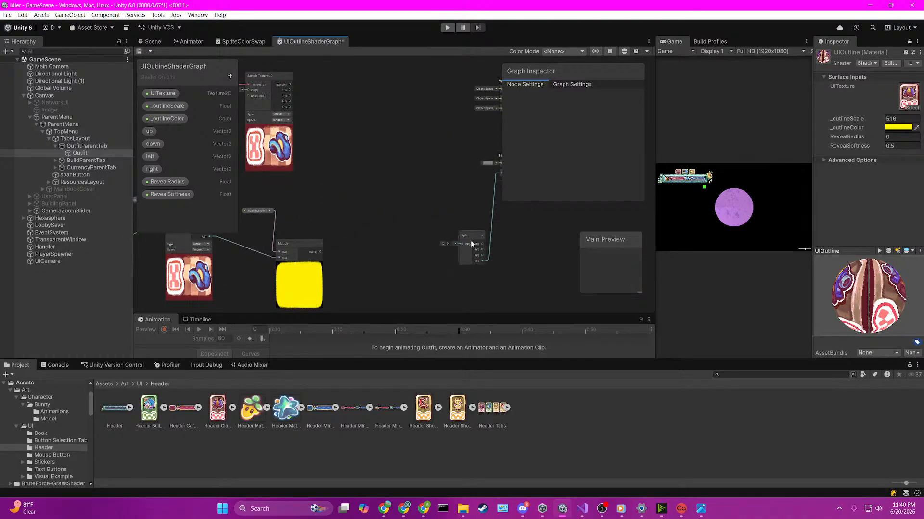
drag(471, 240, 501, 253)
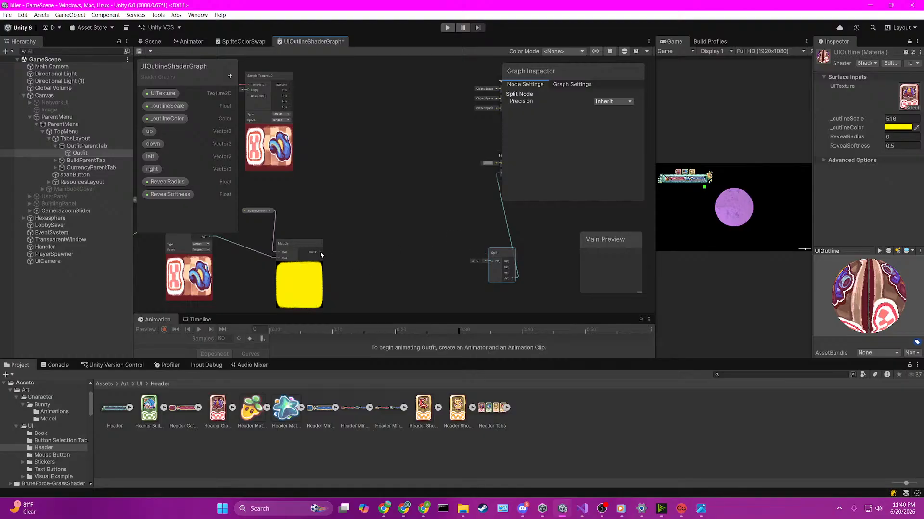
Step: Feed the outline color Multiply node's output into input A of a new Multiply node
drag(320, 251, 366, 205)
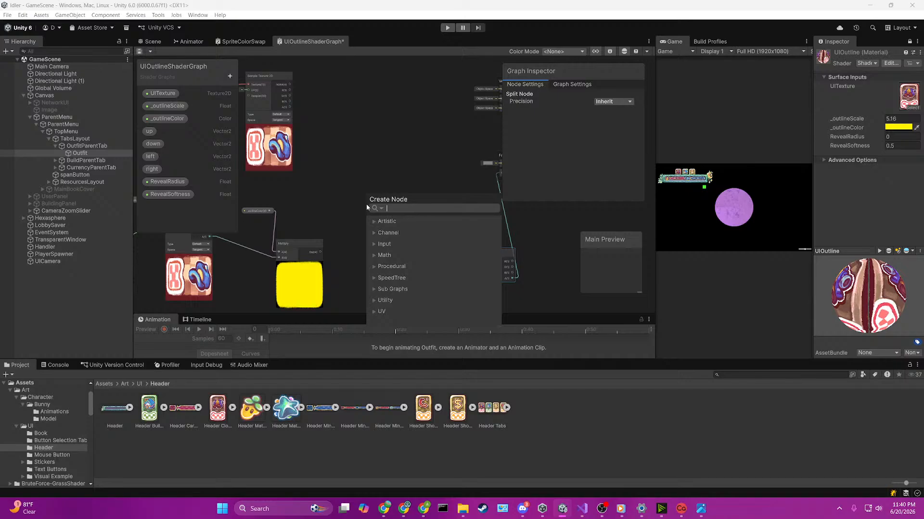
text(mult)
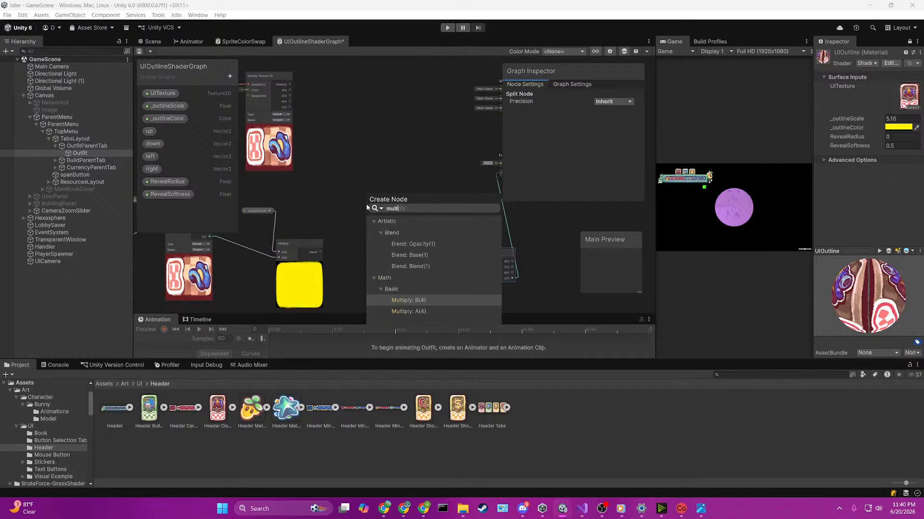
key(Down)
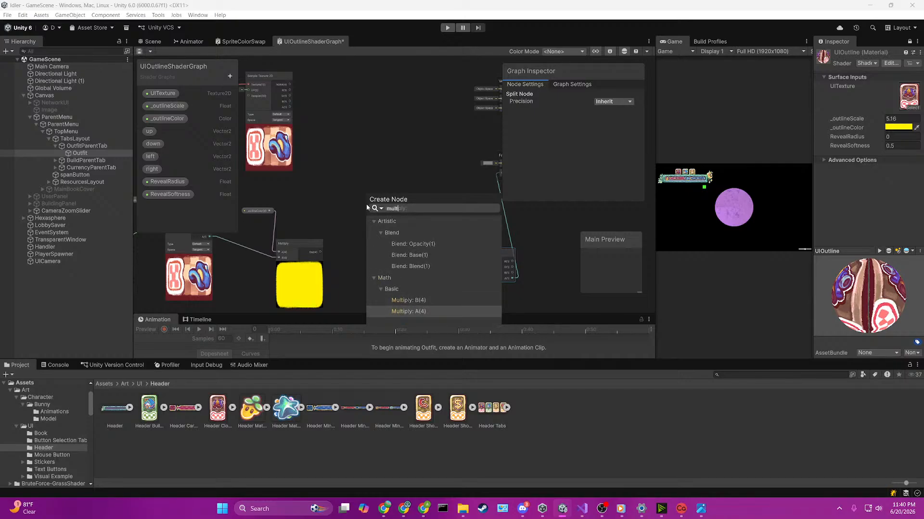
key(Return)
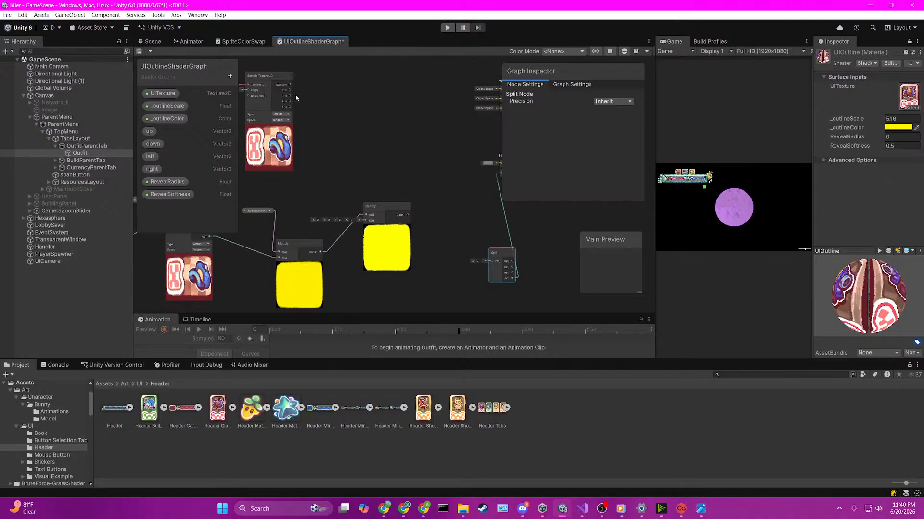
Step: Invert the upper Sample Texture 2D's A output with a new One Minus node and feed it into the new Multiply's B input
drag(290, 107, 331, 143)
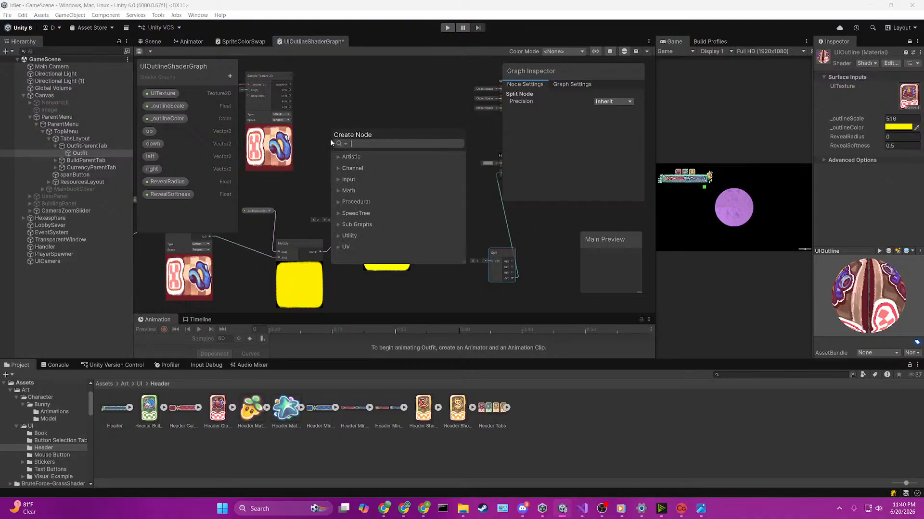
text(one)
key(Return)
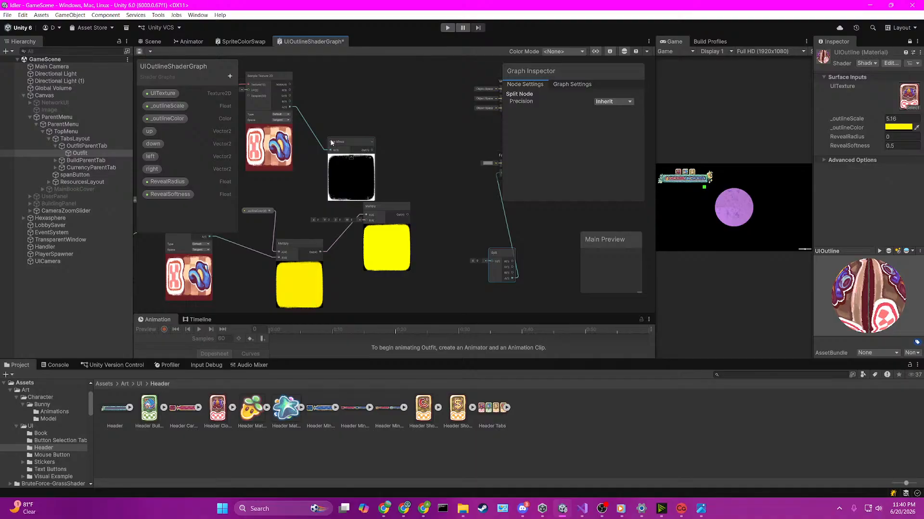
scroll(355, 128, up, 3)
scroll(366, 146, down, 1)
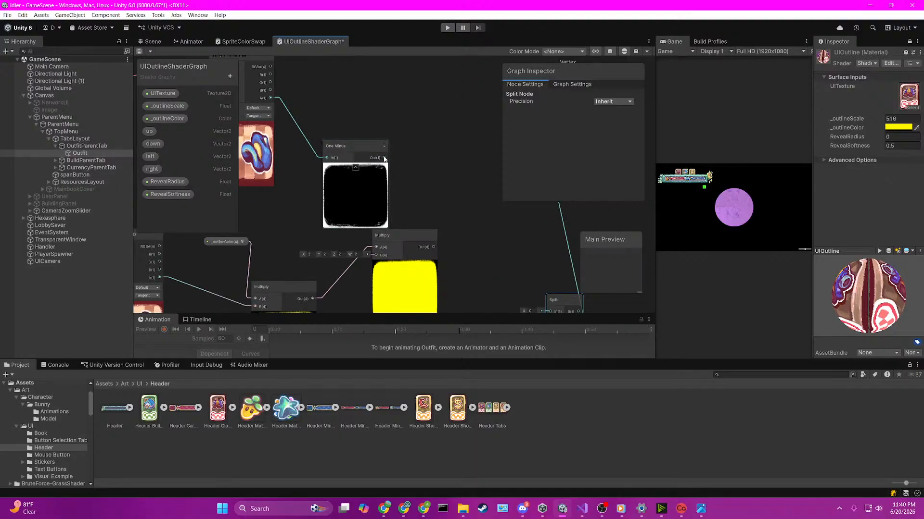
drag(384, 158, 373, 244)
scroll(457, 238, down, 2)
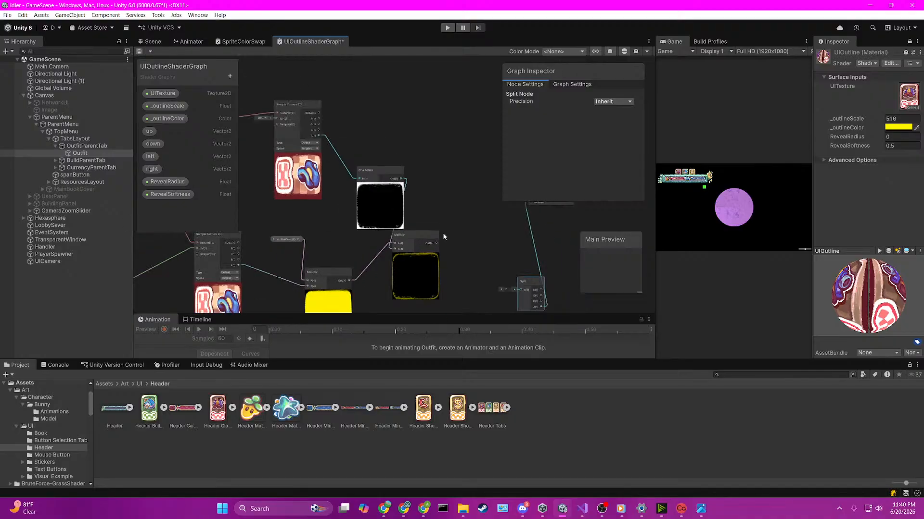
drag(382, 171, 362, 176)
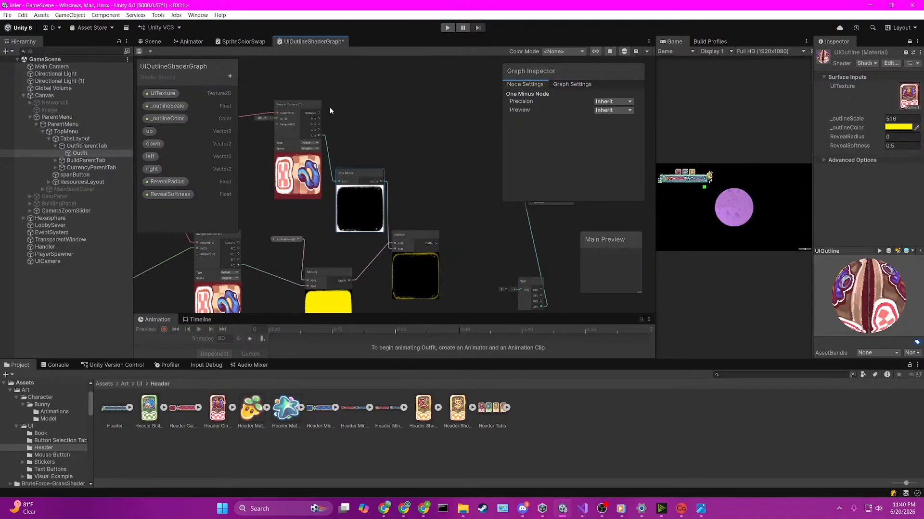
Step: Create an Add node that sums the upper Sample Texture 2D's RGBA output and the masked outline Multiply output
key(space)
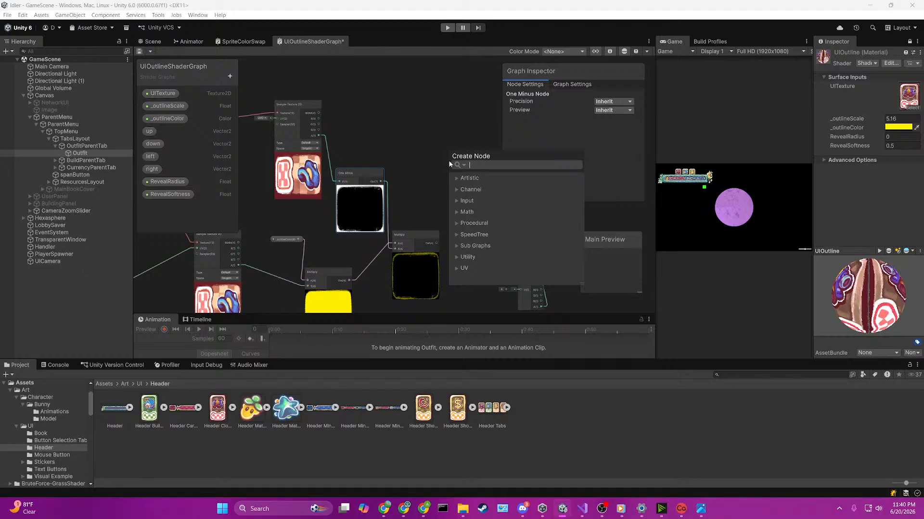
text(add)
key(Return)
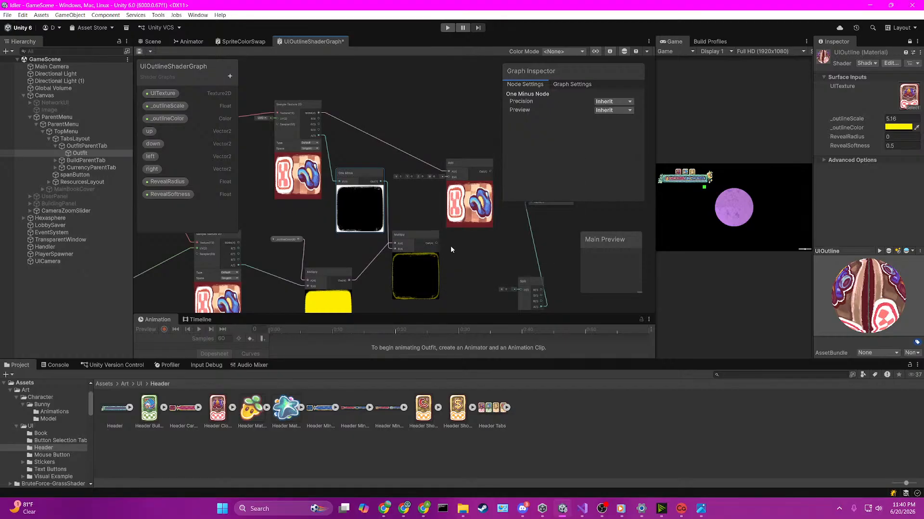
drag(437, 243, 447, 178)
Step: Feed the Add output into the Fragment's Base Color and the Split node's input, and save the shader graph
middle_drag(509, 270, 402, 249)
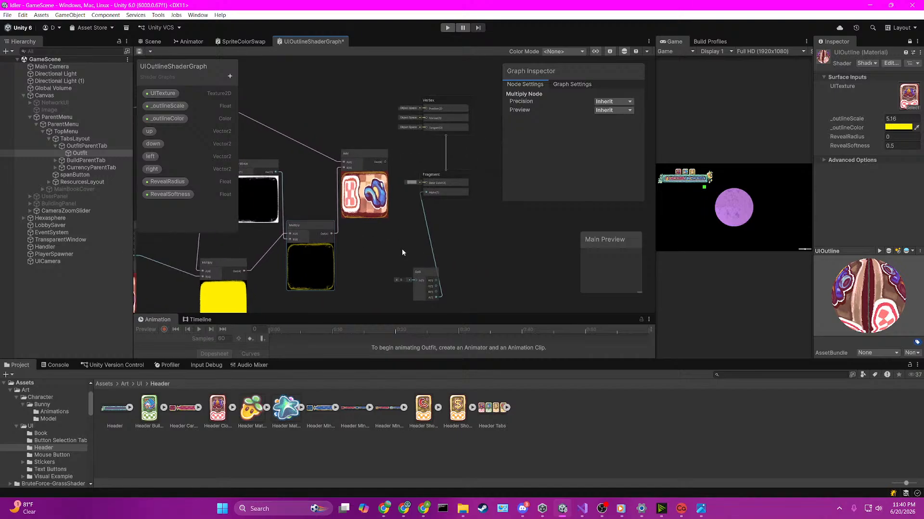
scroll(402, 250, up, 2)
drag(382, 146, 430, 171)
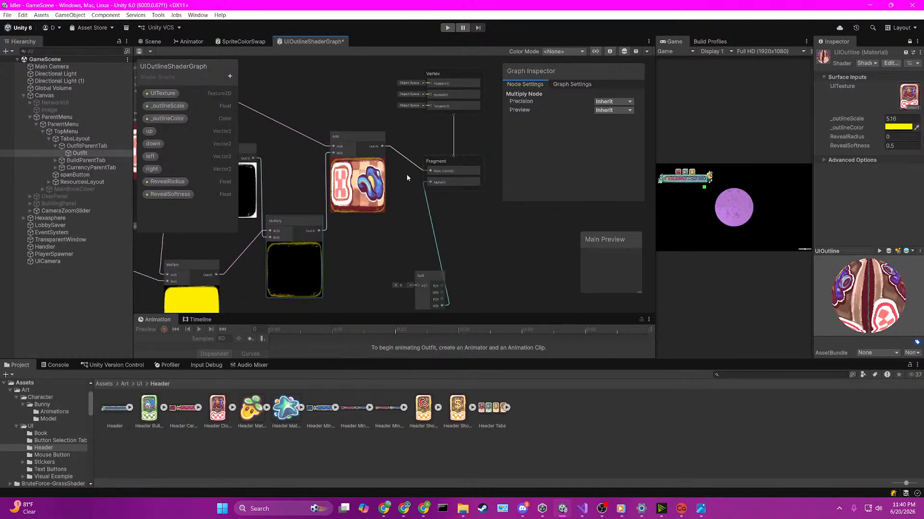
drag(381, 146, 411, 238)
key(ctrl+s)
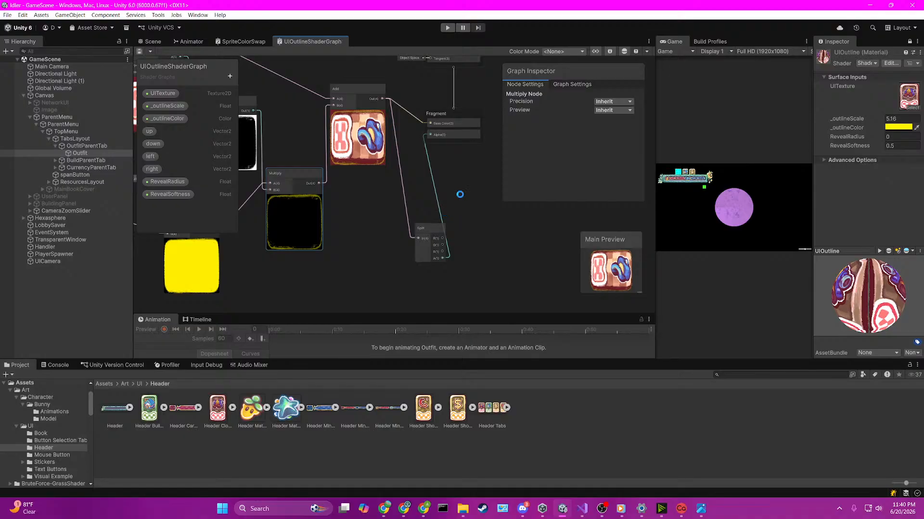
Step: Set the UIOutline material's _outlineScale to 1.34 and inspect the Outfit tab's edges up close in the Scene view
click(152, 42)
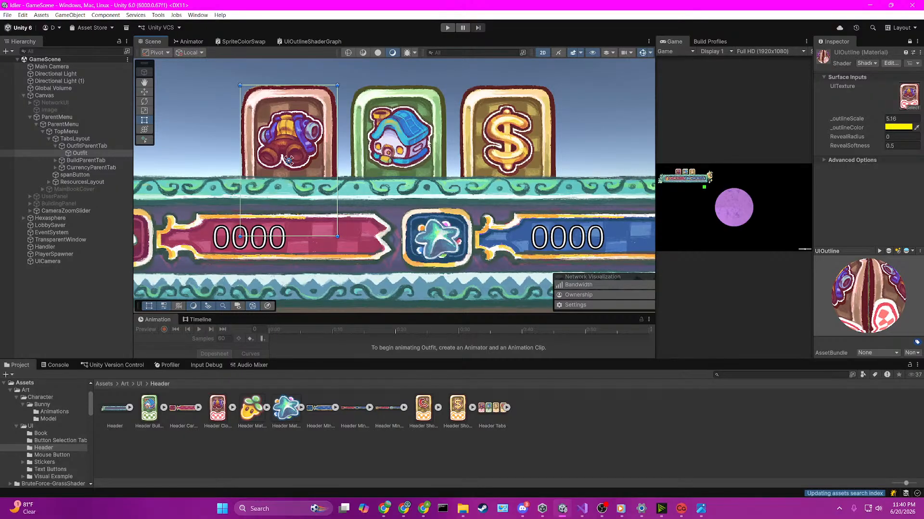
drag(850, 119, 617, 121)
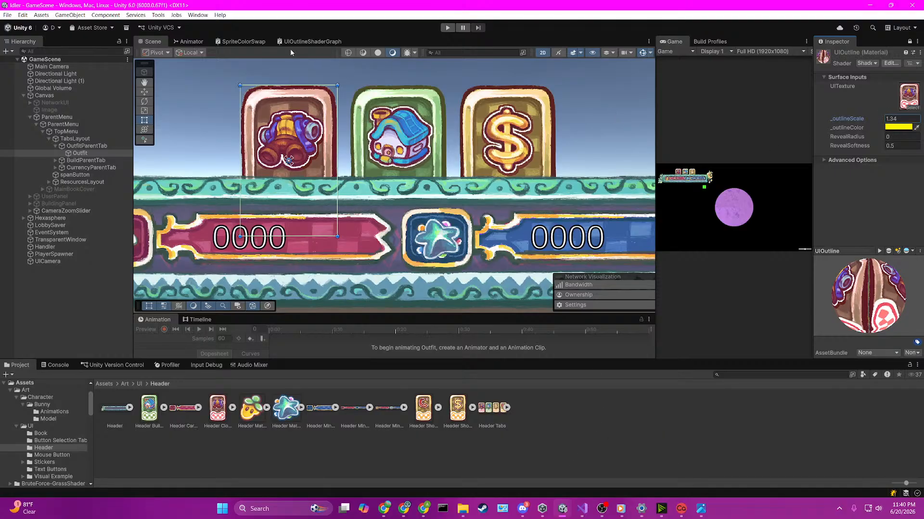
scroll(263, 83, up, 5)
scroll(263, 83, up, 2)
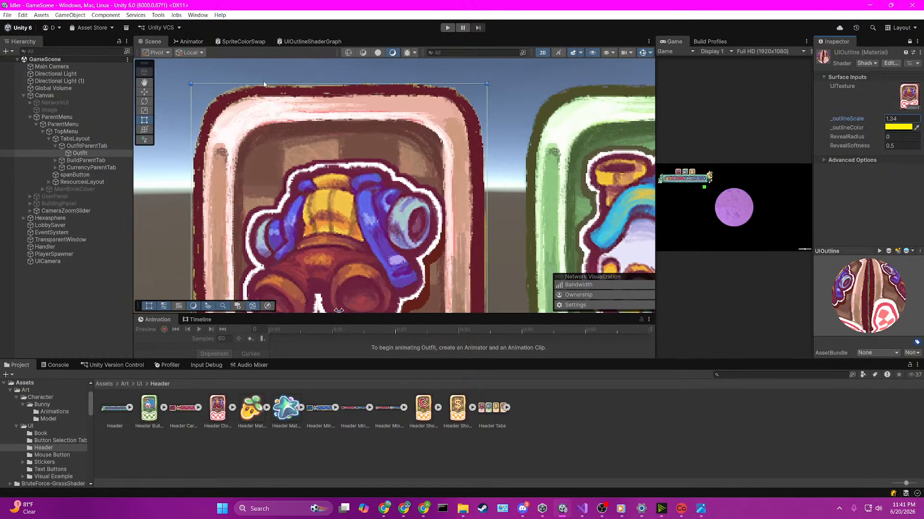
Step: Move the UV, Subtract, Divide, _outlineScale and Add nodes closer to the lower Sample Texture 2D and delete the unconnected UITexture node
click(312, 41)
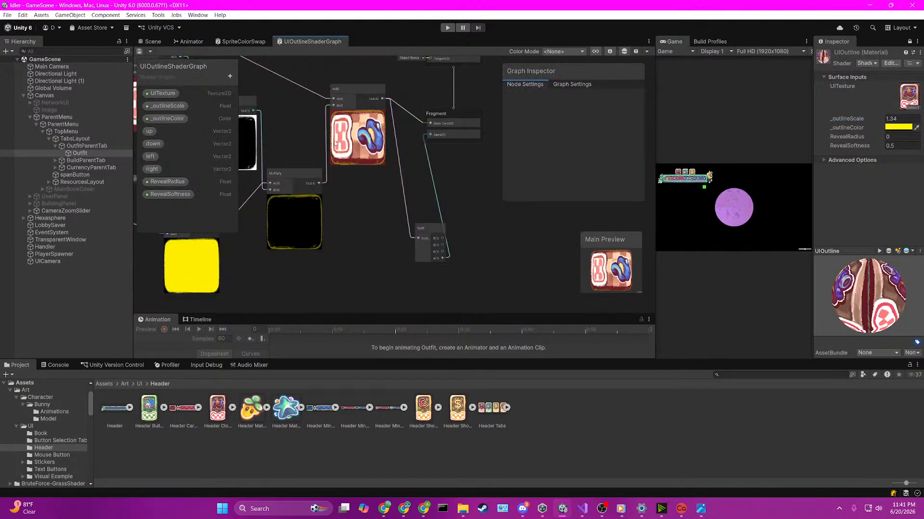
scroll(281, 250, up, 6)
middle_drag(262, 183, 385, 213)
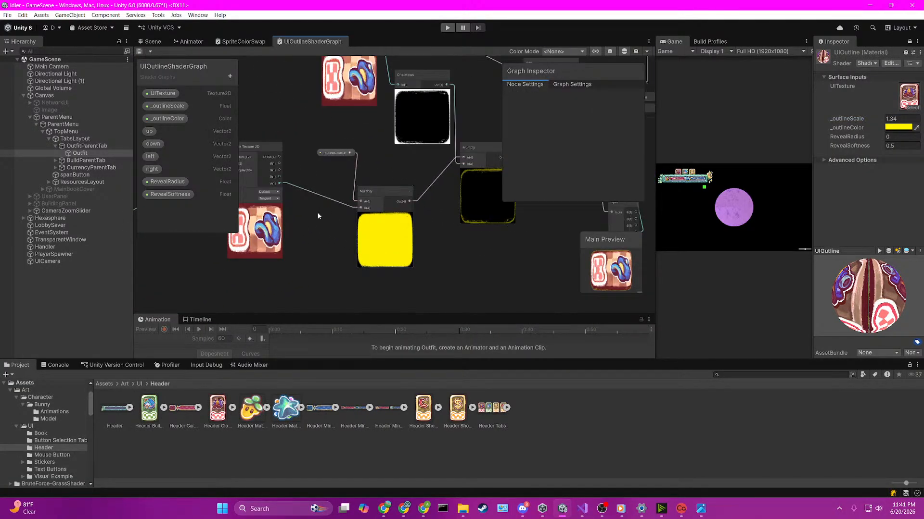
middle_drag(317, 212, 328, 211)
scroll(326, 163, up, 2)
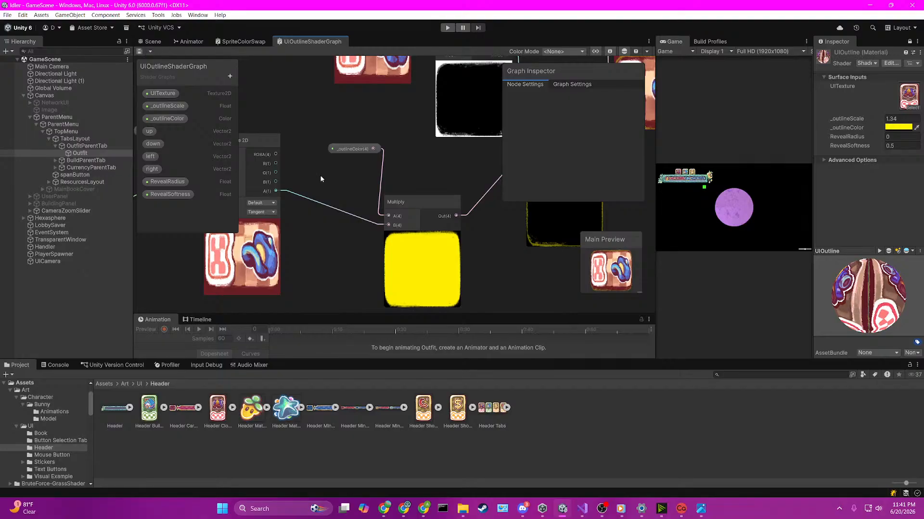
middle_drag(309, 177, 471, 187)
scroll(368, 221, down, 2)
middle_drag(228, 287, 400, 216)
scroll(373, 215, down, 6)
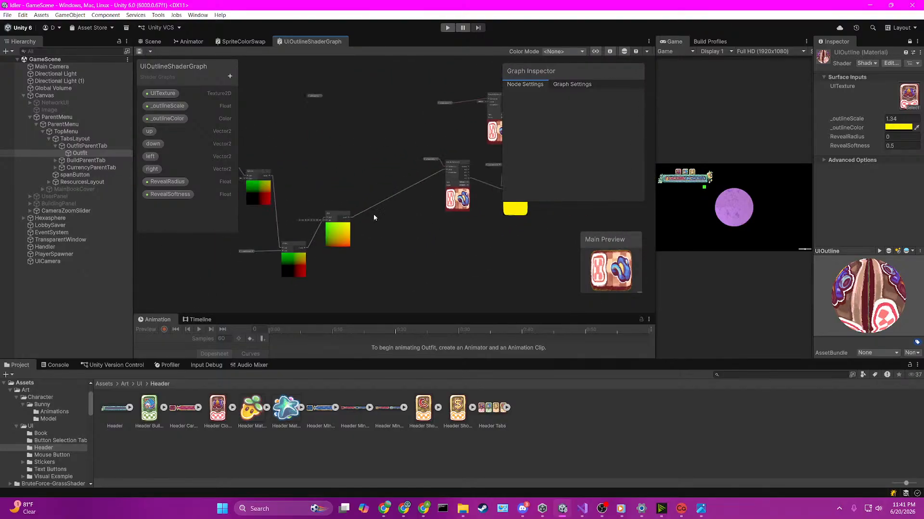
middle_drag(289, 187, 374, 170)
drag(272, 92, 444, 284)
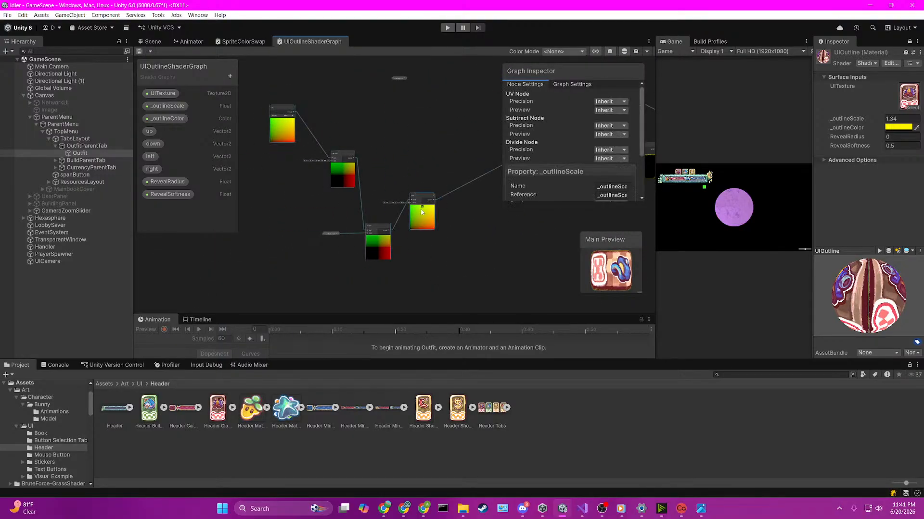
drag(421, 209, 484, 161)
middle_drag(485, 238, 369, 273)
click(285, 114)
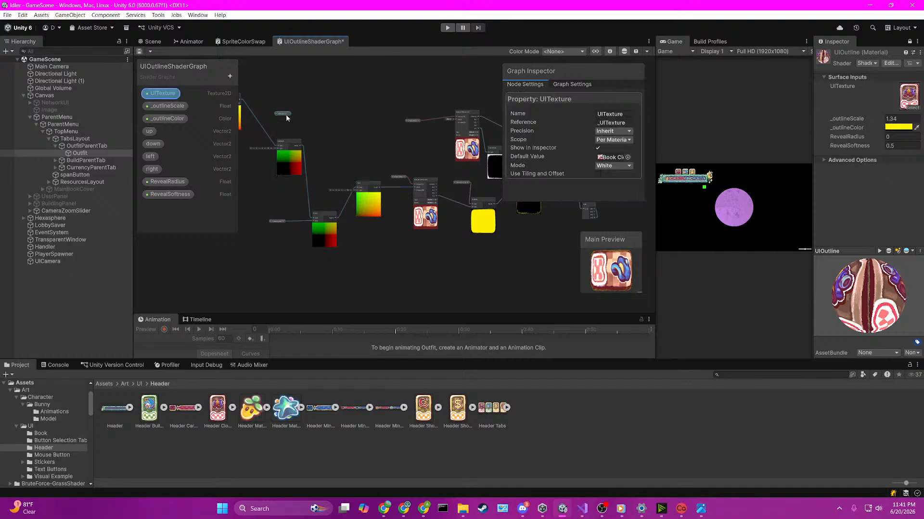
click(287, 118)
Step: Check the Divide node's connections to Subtract and _outlineScale, and save the shader graph
scroll(331, 122, up, 8)
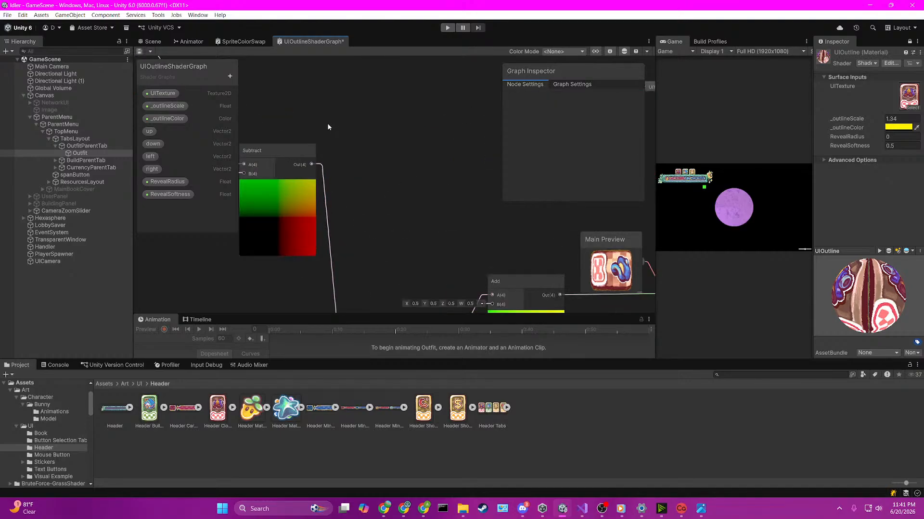
middle_drag(331, 122, 375, 86)
scroll(375, 87, down, 2)
middle_drag(411, 178, 405, 139)
scroll(337, 215, up, 3)
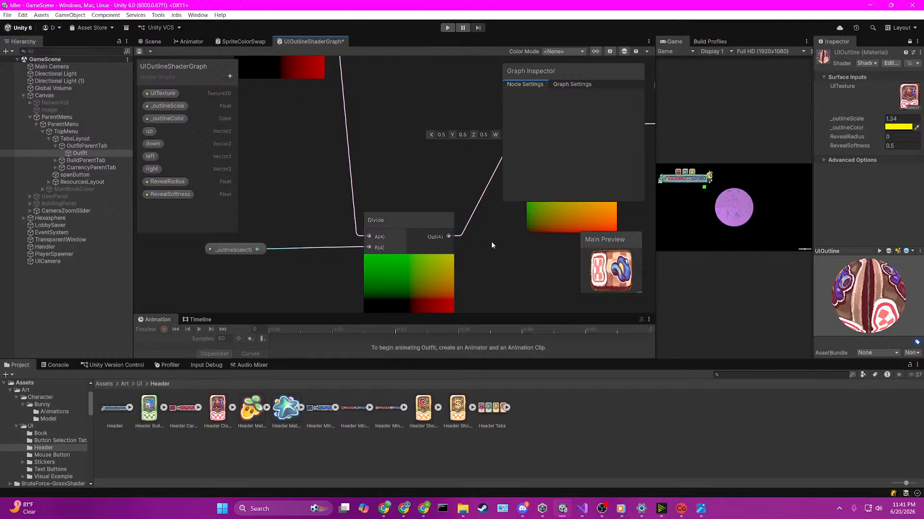
click(145, 44)
click(313, 41)
key(ctrl+s)
Step: Select the inner ParentMenu object and set the UIOutline material's _outlineScale to 1.4 while viewing the scene
click(77, 138)
click(67, 124)
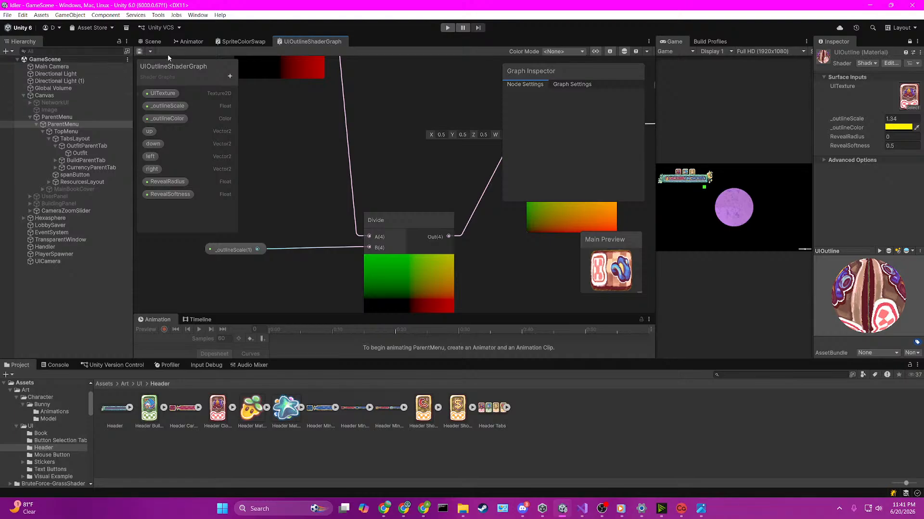
click(152, 42)
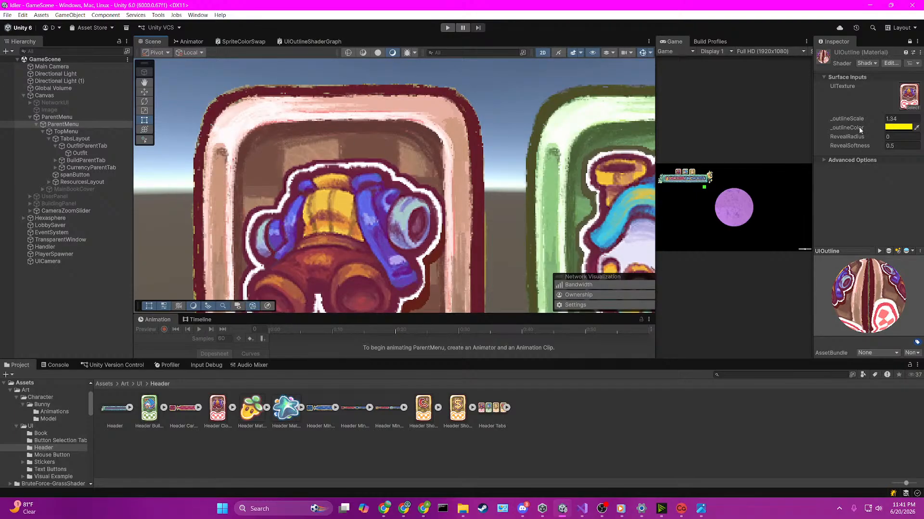
mouse_move(854, 119)
mouse_down()
mouse_move(846, 121)
mouse_move(914, 120)
mouse_move(117, 117)
mouse_move(855, 122)
mouse_up()
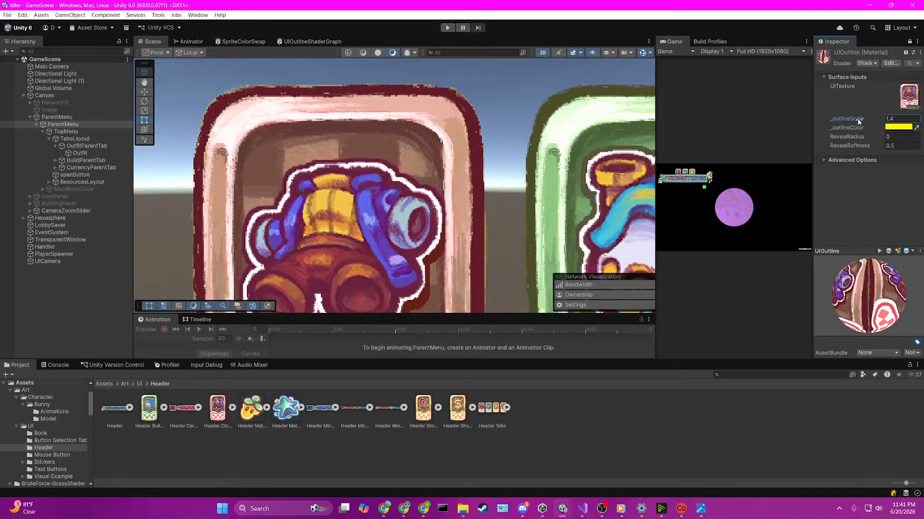
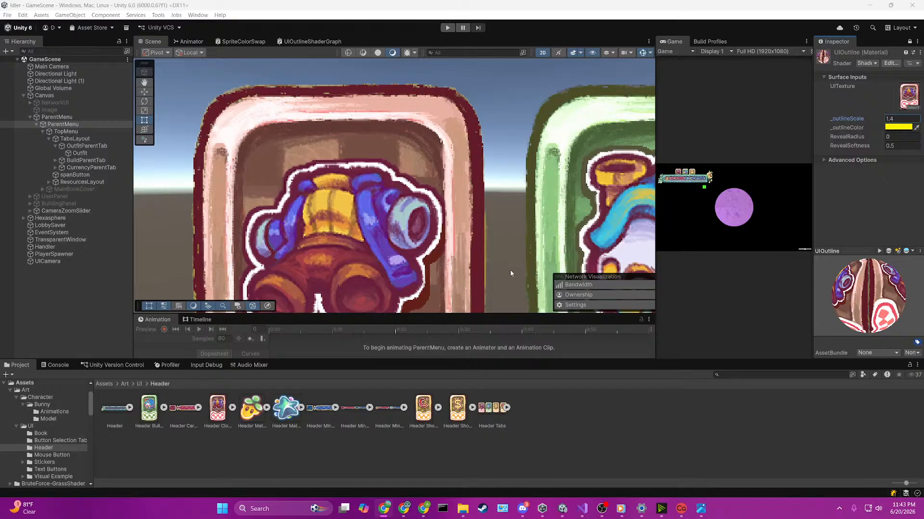
scroll(456, 225, down, 1)
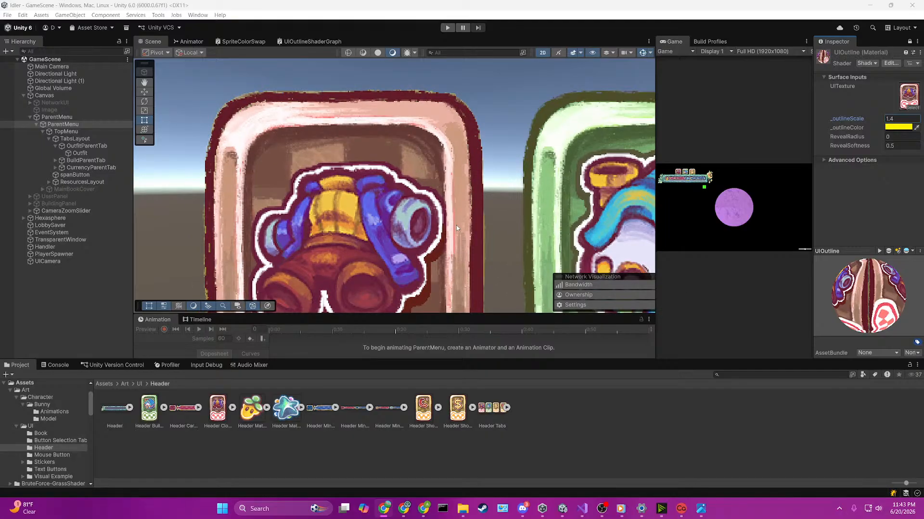
click(914, 119)
drag(893, 119, 791, 126)
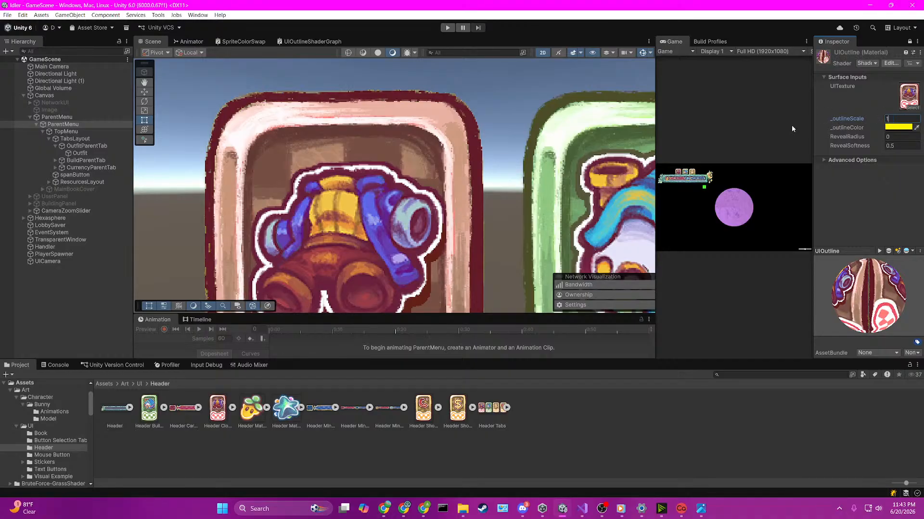
text(111111111)
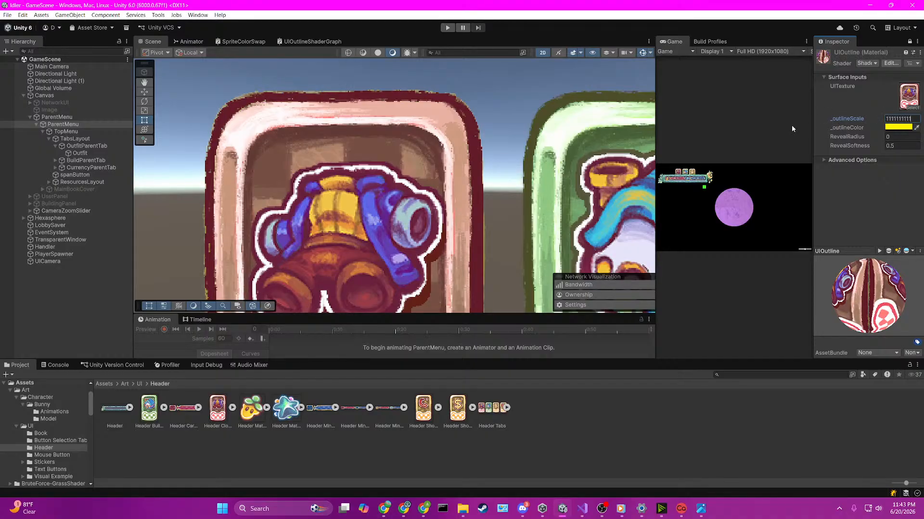
click(791, 125)
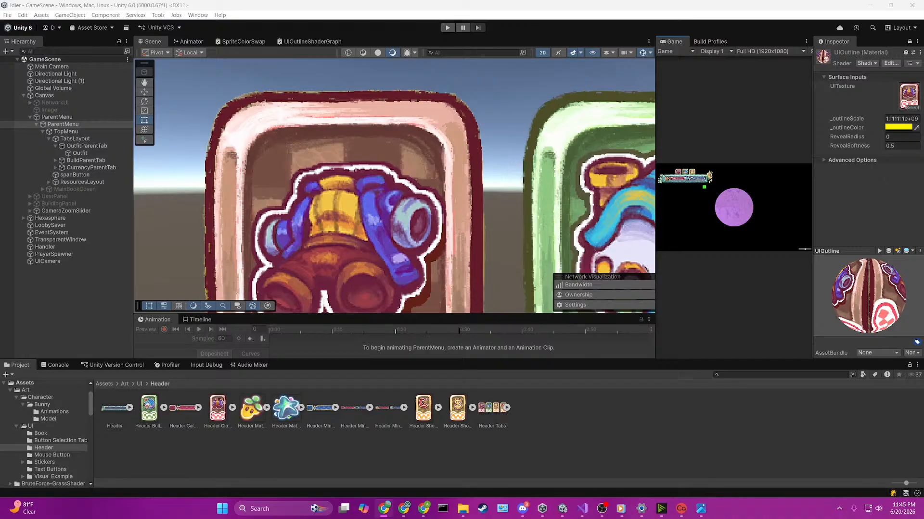
Step: Delete all the existing outline nodes in UIOutlineShaderGraph, leaving only the output stack
click(312, 41)
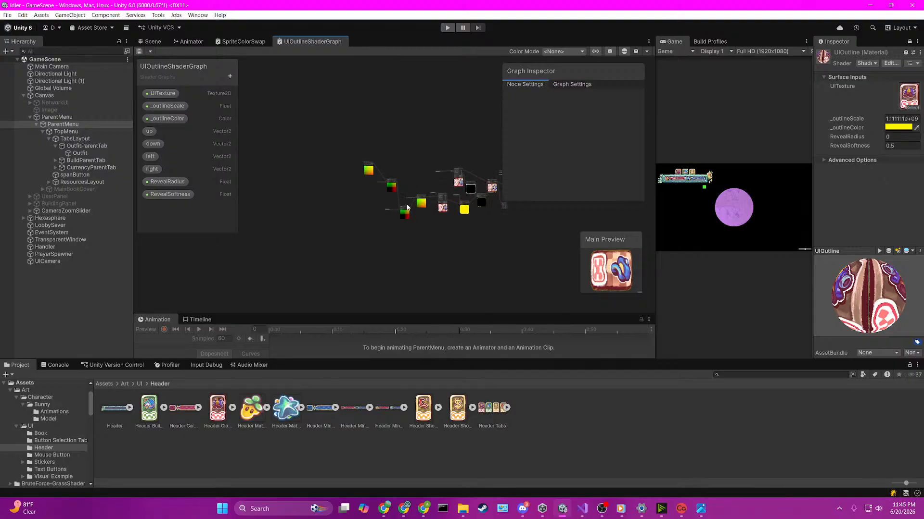
drag(339, 134, 495, 235)
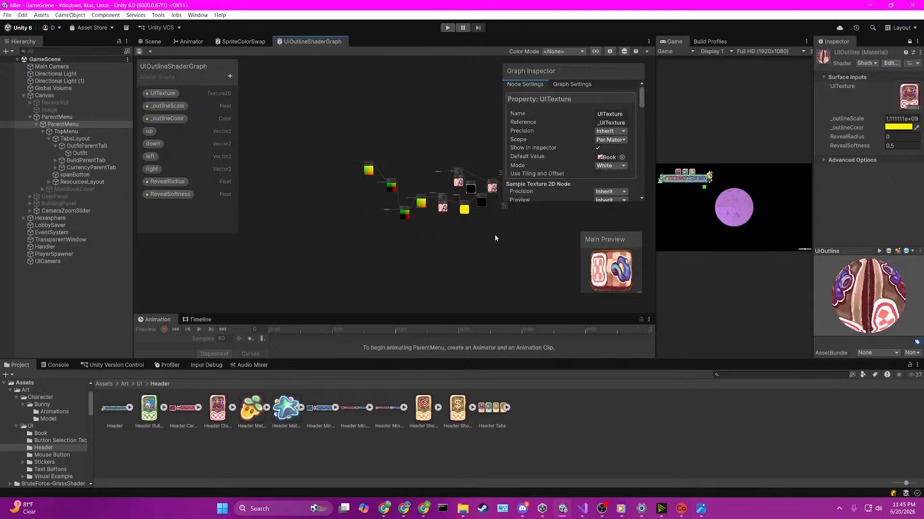
key(Delete)
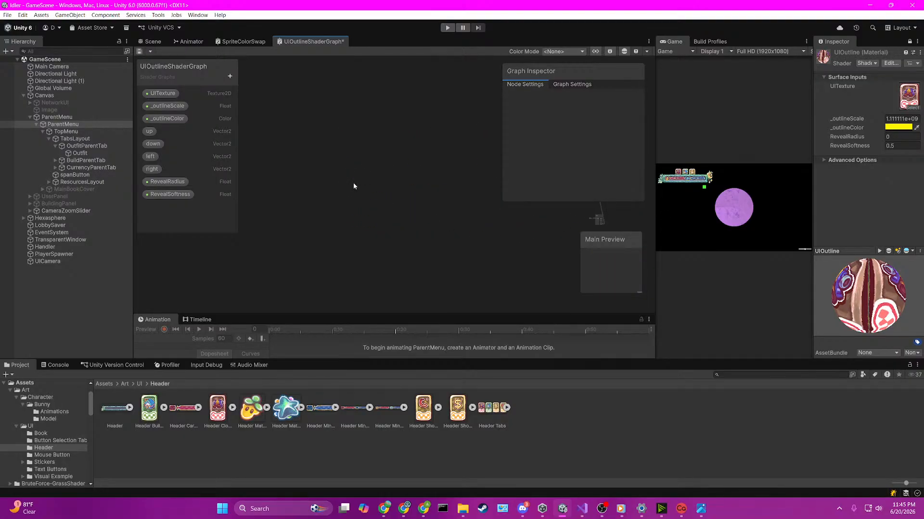
Step: Add a Tiling And Offset node to the emptied shader graph
key(space)
text(uv)
key(Return)
scroll(354, 182, up, 5)
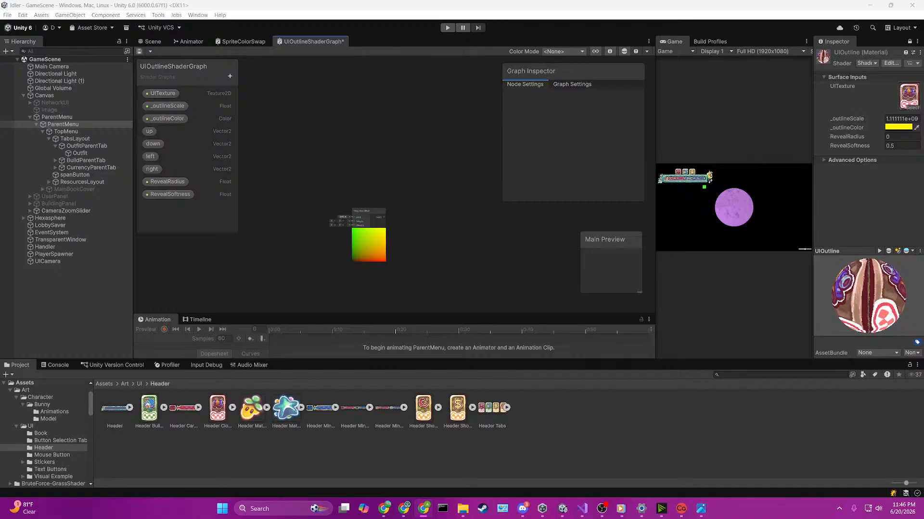
scroll(425, 225, up, 3)
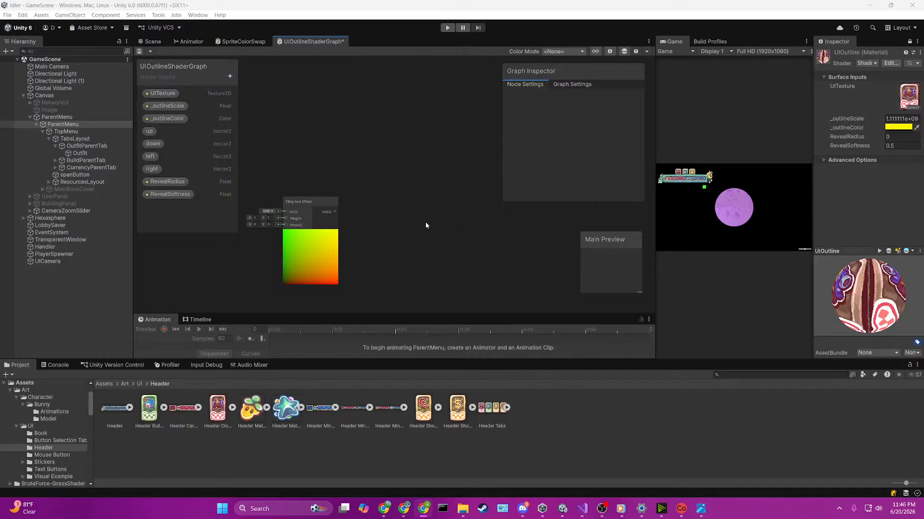
Step: Feed the UITexture property into a new Sample Texture 2D node and connect Tiling And Offset's output to its UV input
click(268, 145)
drag(162, 93, 411, 182)
text(same)
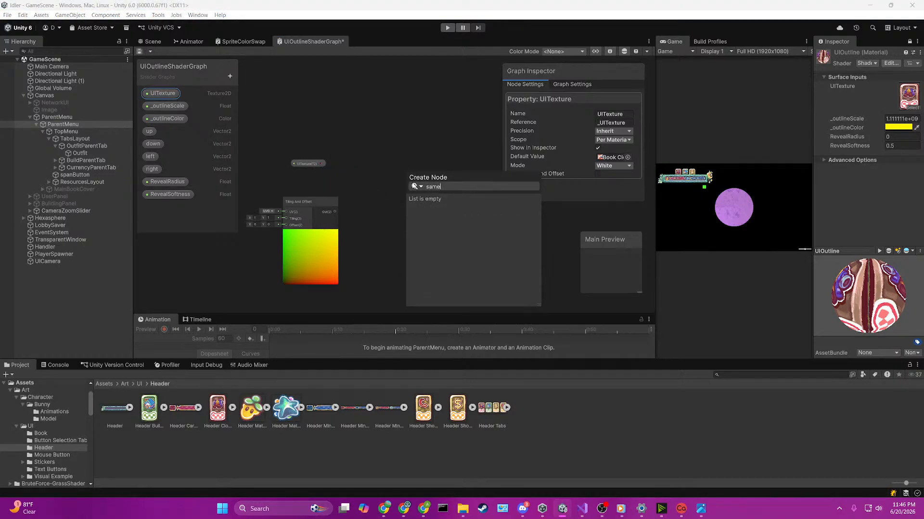
key(BackSpace)
text(ple)
key(Return)
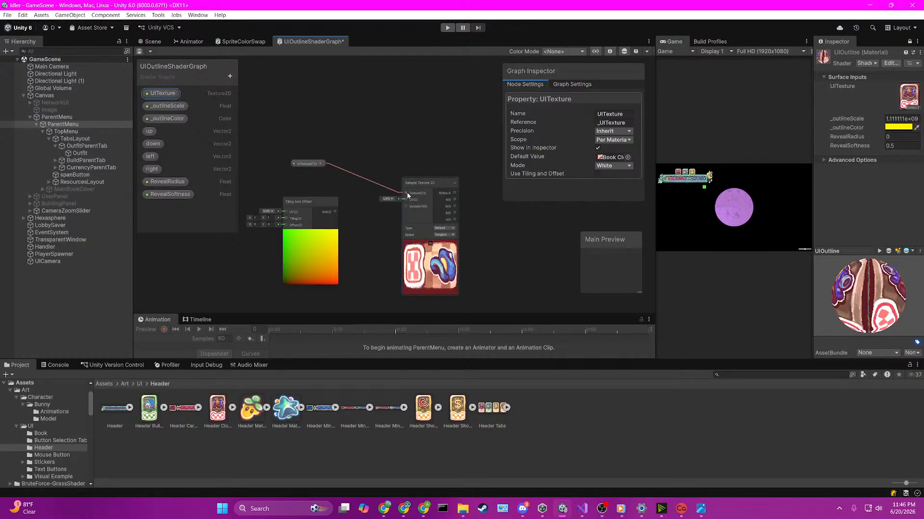
drag(335, 211, 405, 199)
scroll(455, 214, up, 3)
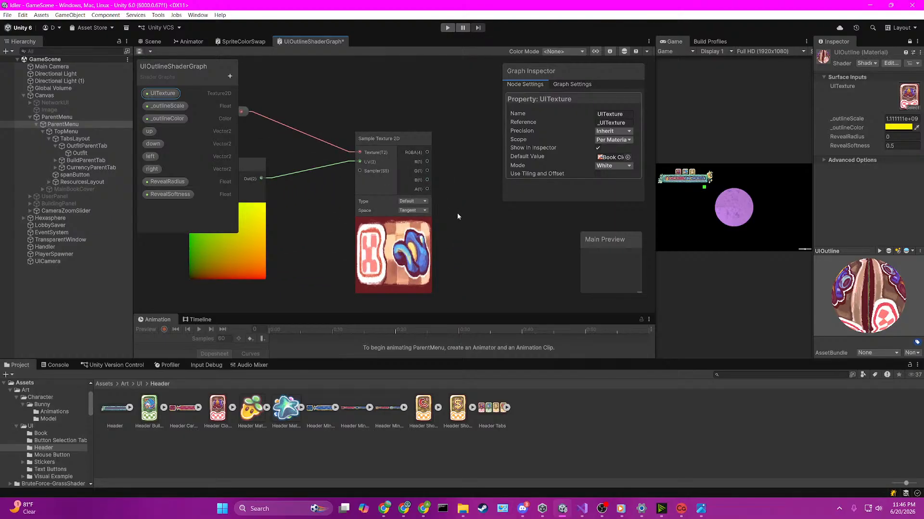
scroll(458, 216, down, 2)
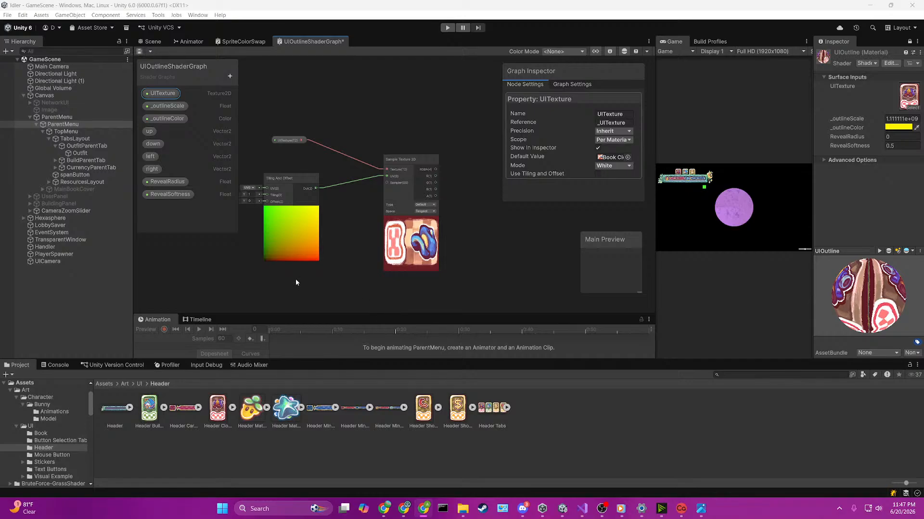
Step: Add the _outlineScale property to the graph, connected to the Offset input of Tiling And Offset
middle_drag(267, 276, 330, 278)
scroll(331, 278, up, 3)
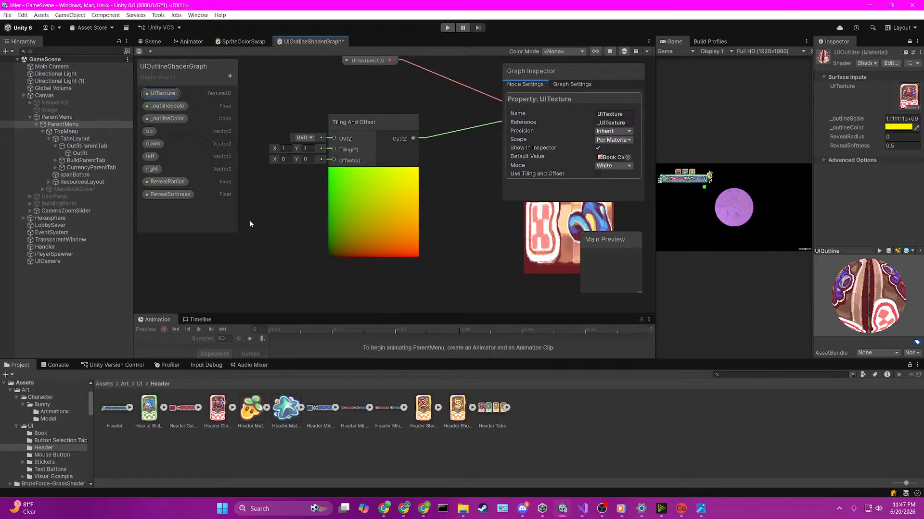
middle_drag(272, 218, 302, 222)
drag(172, 107, 364, 164)
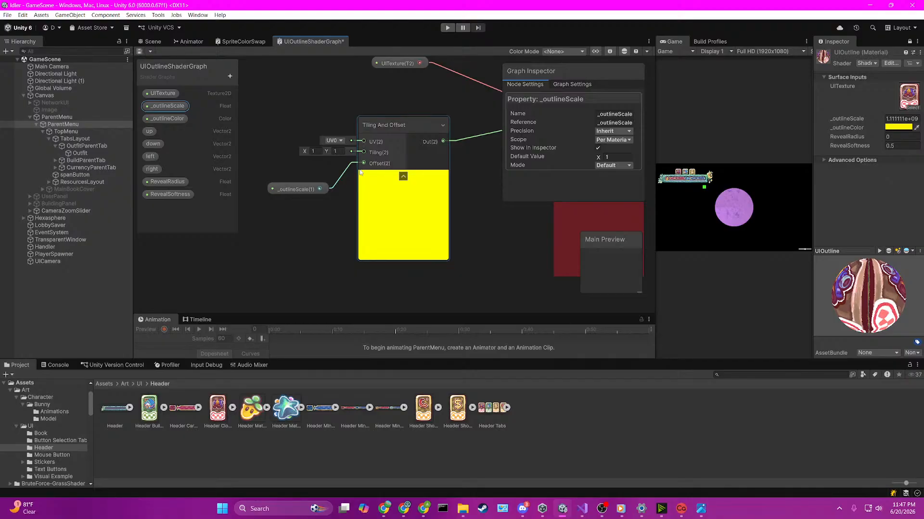
scroll(430, 225, down, 3)
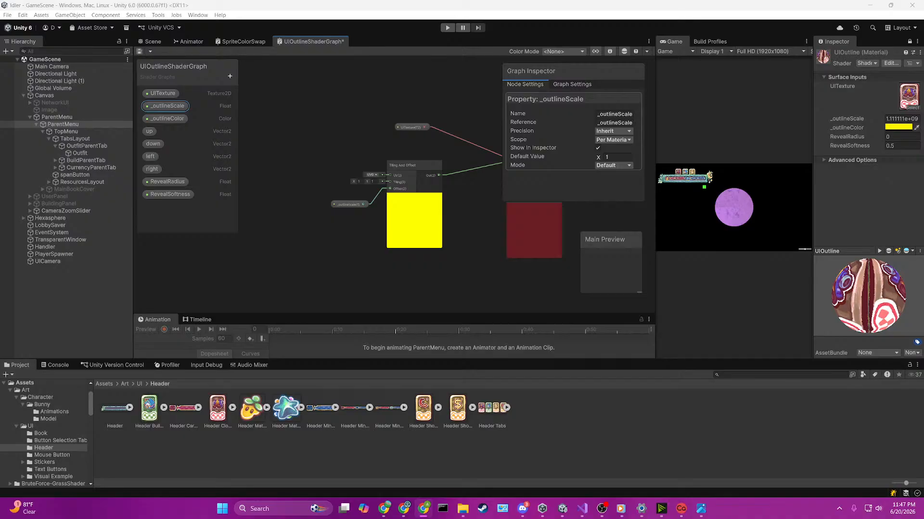
Step: Move the _outlineScale node away from Tiling And Offset and connect it to the R input of a new Combine node
scroll(308, 192, up, 3)
drag(383, 210, 336, 212)
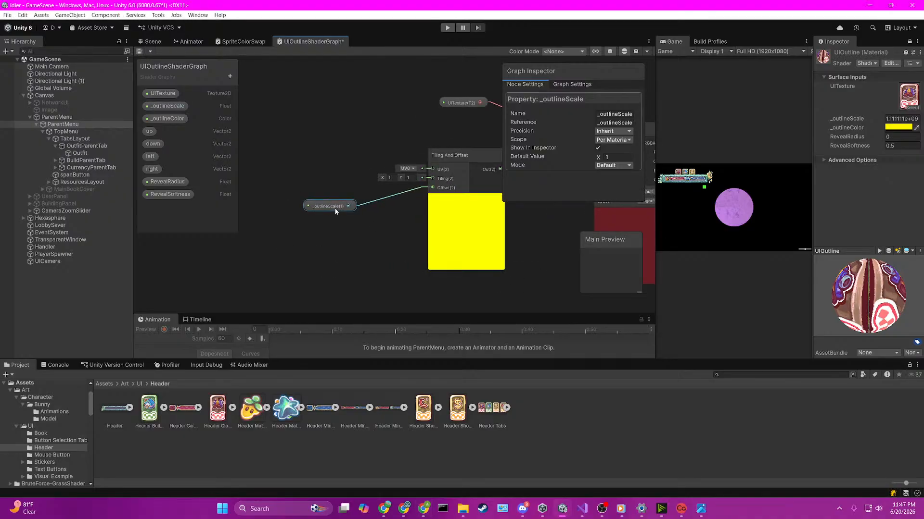
scroll(337, 210, up, 3)
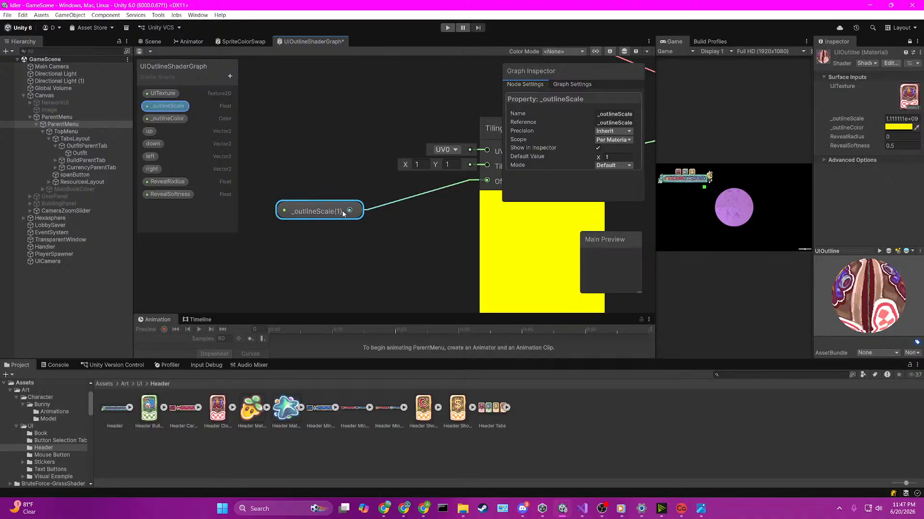
click(359, 225)
scroll(362, 230, down, 3)
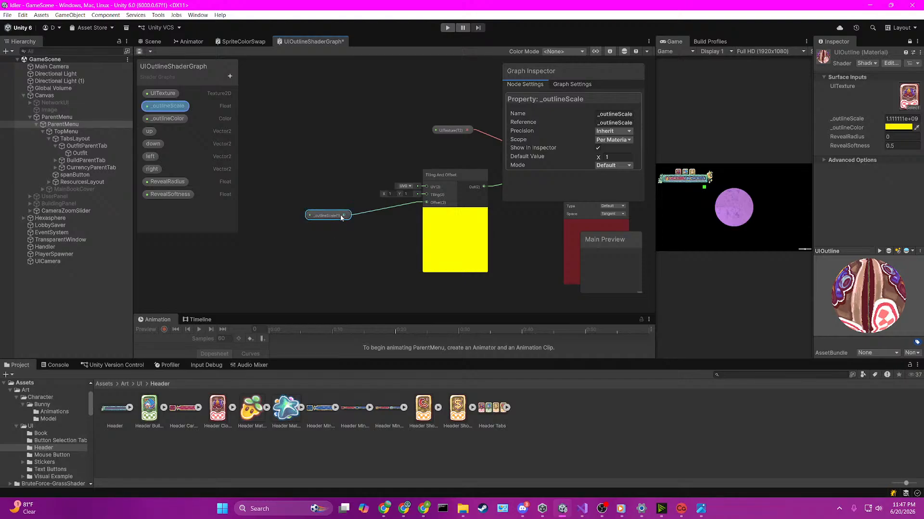
key(space)
text(combine)
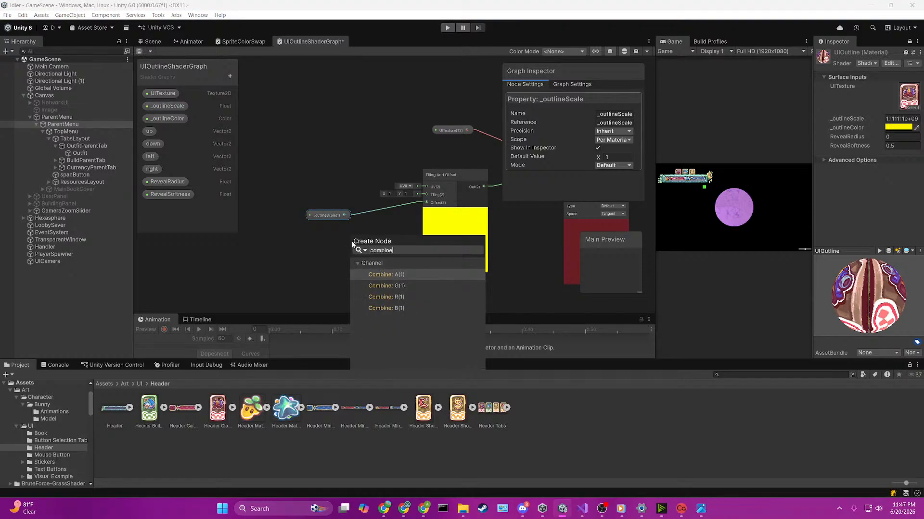
key(Return)
mouse_move(341, 221)
mouse_down()
mouse_move(316, 212)
mouse_move(350, 234)
mouse_up()
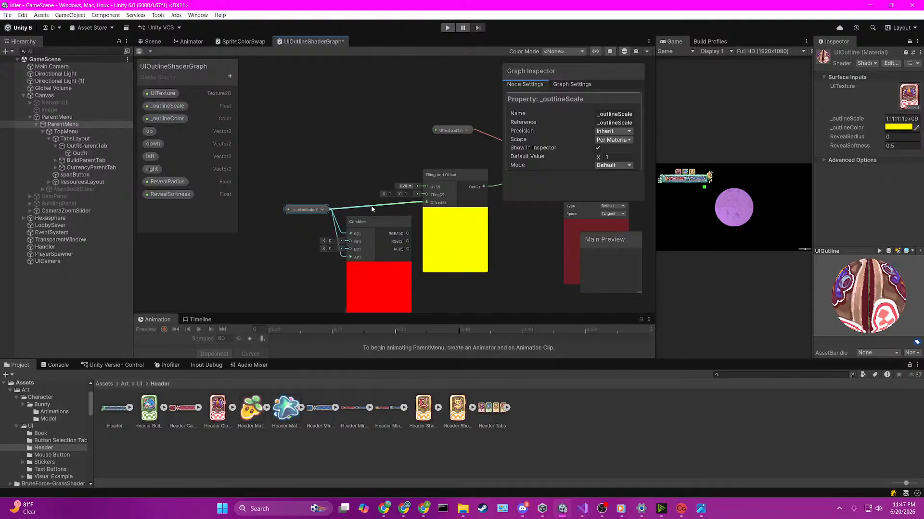
Step: Remove _outlineScale's links to Offset and Combine's A input, and connect Combine's RG output to the Offset input instead
click(372, 209)
key(Delete)
click(342, 254)
key(Delete)
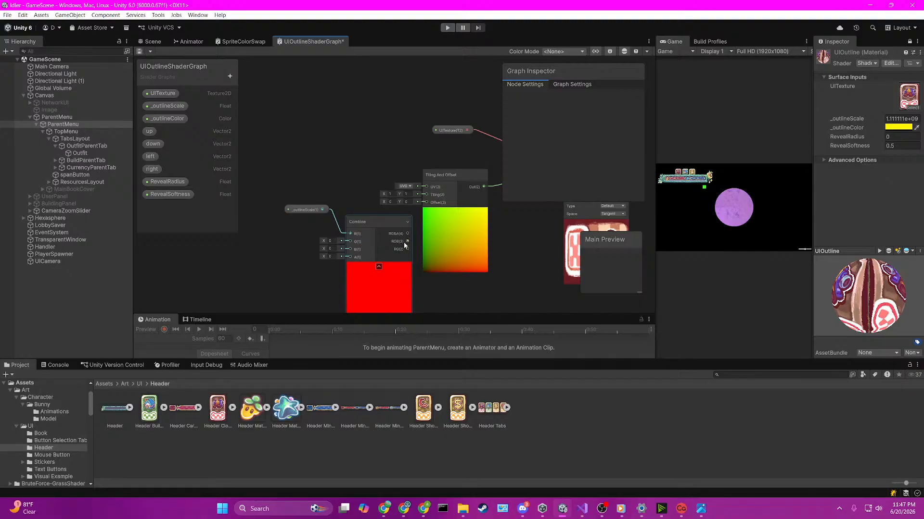
drag(407, 248, 426, 203)
mouse_move(324, 199)
mouse_down()
mouse_move(369, 227)
mouse_move(313, 195)
mouse_up()
scroll(361, 217, down, 3)
scroll(471, 254, up, 2)
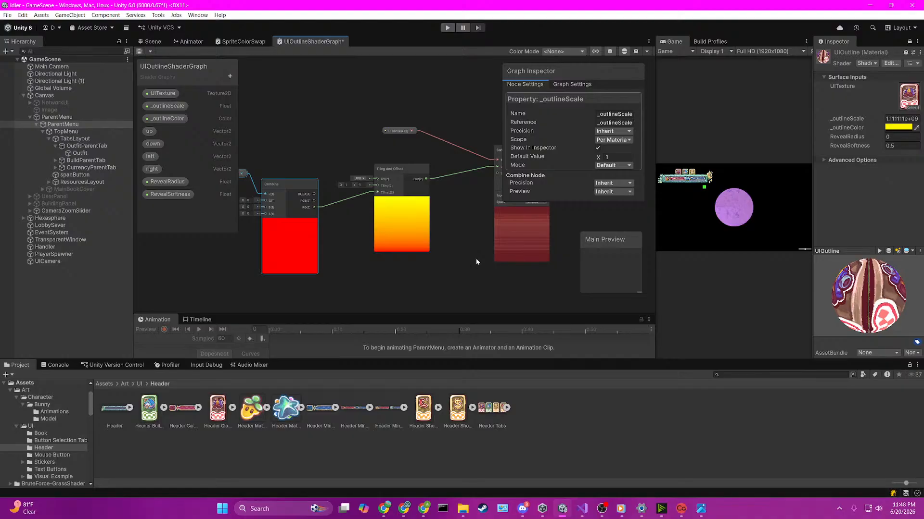
scroll(477, 261, down, 2)
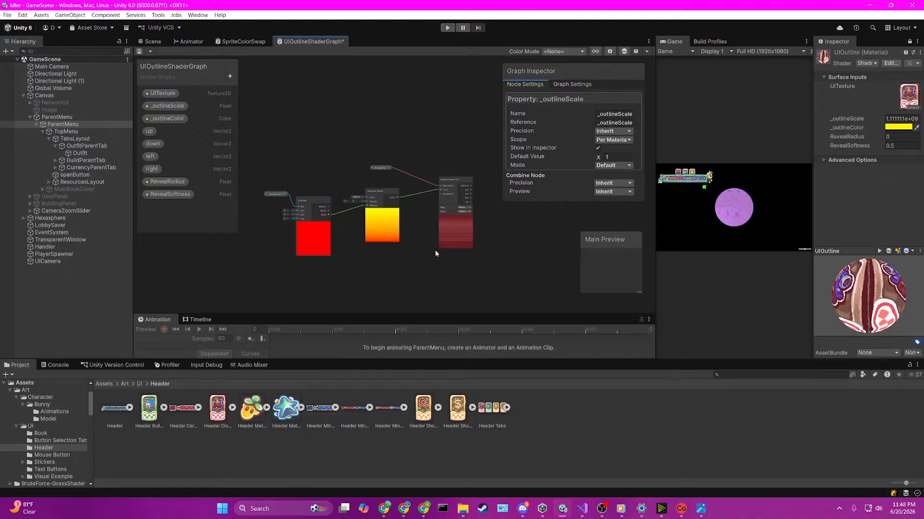
scroll(452, 175, up, 4)
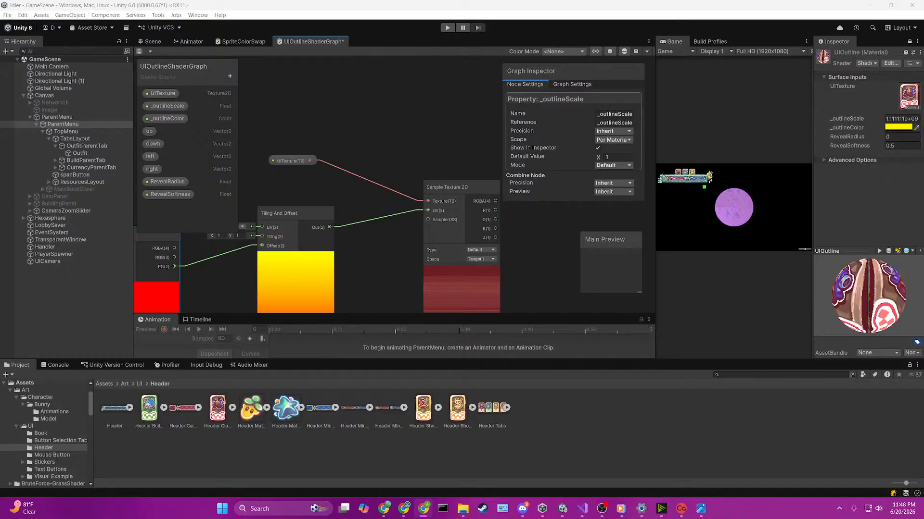
Step: Set the default value of the _outlineScale property to 0.2
middle_drag(351, 255, 549, 226)
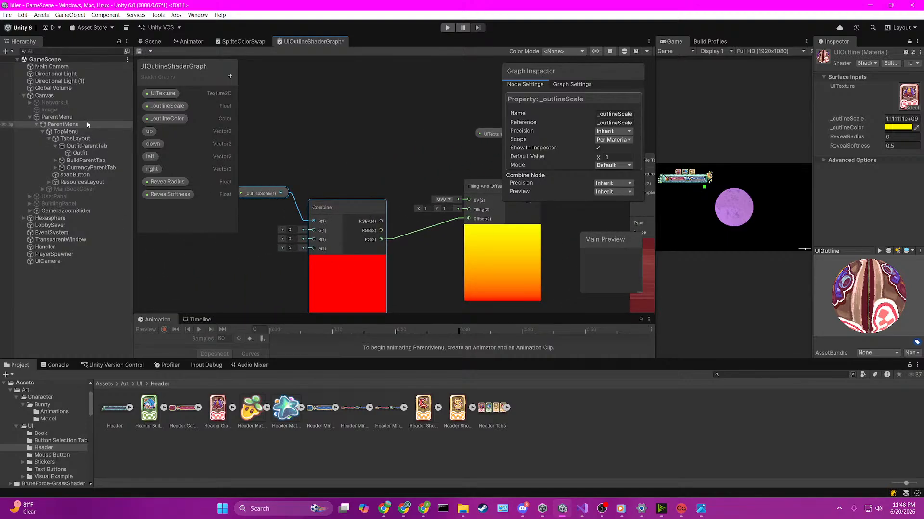
click(158, 108)
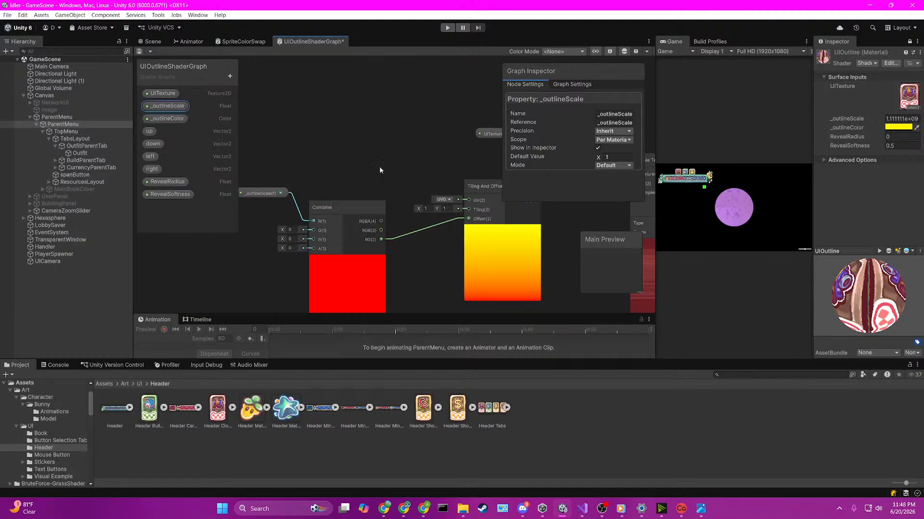
click(896, 137)
click(616, 157)
text(0)
scroll(561, 240, down, 2)
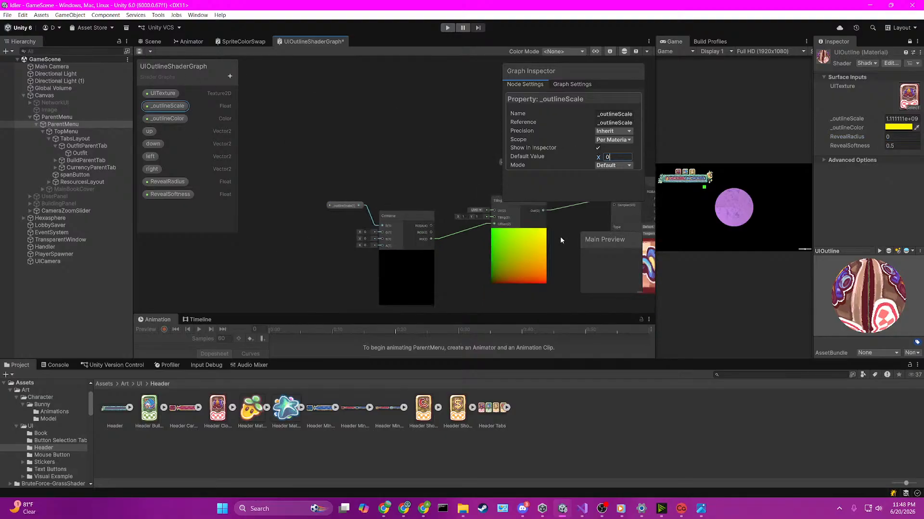
text(.)
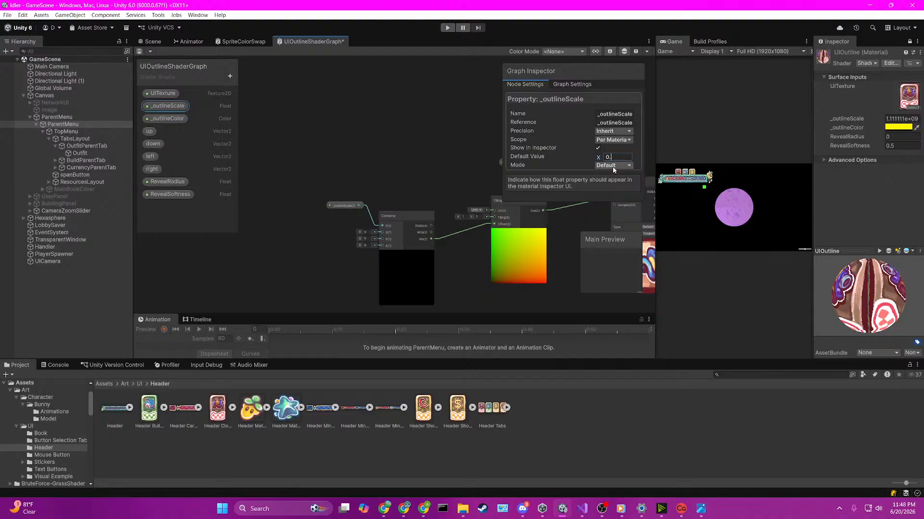
text(2)
click(529, 230)
Step: Duplicate the connected _outlineScale, Combine and Tiling And Offset nodes below the original group
middle_drag(530, 230, 460, 217)
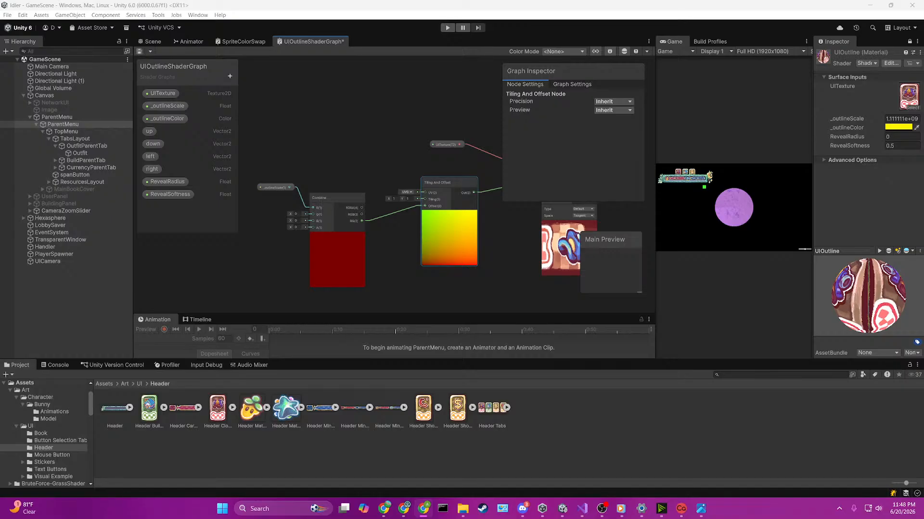
middle_drag(390, 260, 387, 219)
scroll(387, 218, down, 2)
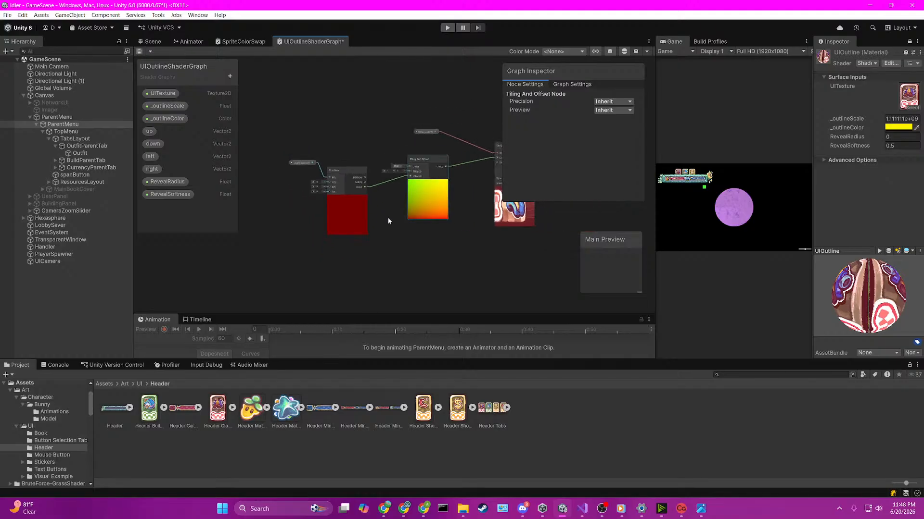
drag(295, 153, 439, 226)
scroll(439, 225, up, 2)
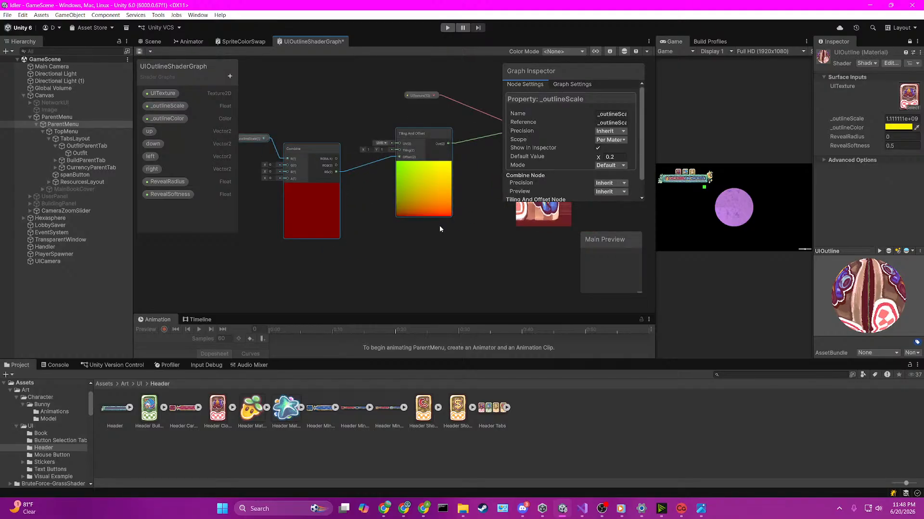
click(351, 256)
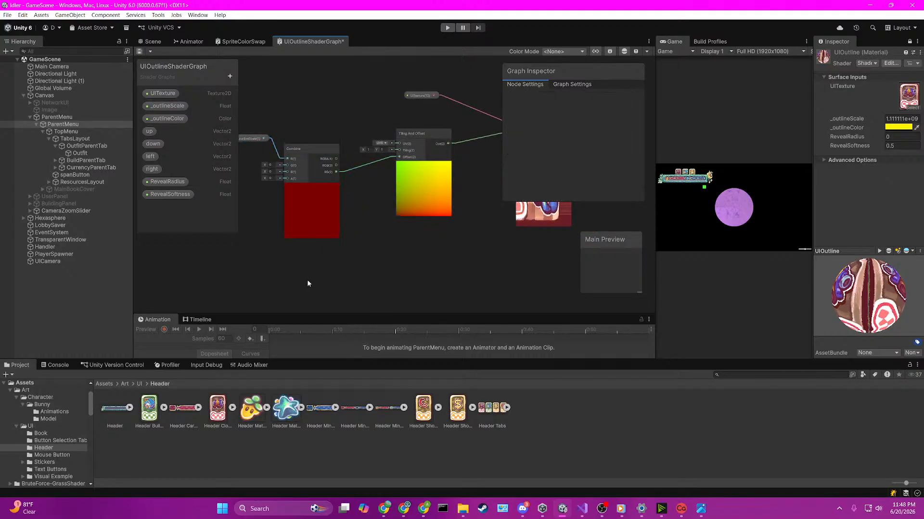
key(ctrl+v)
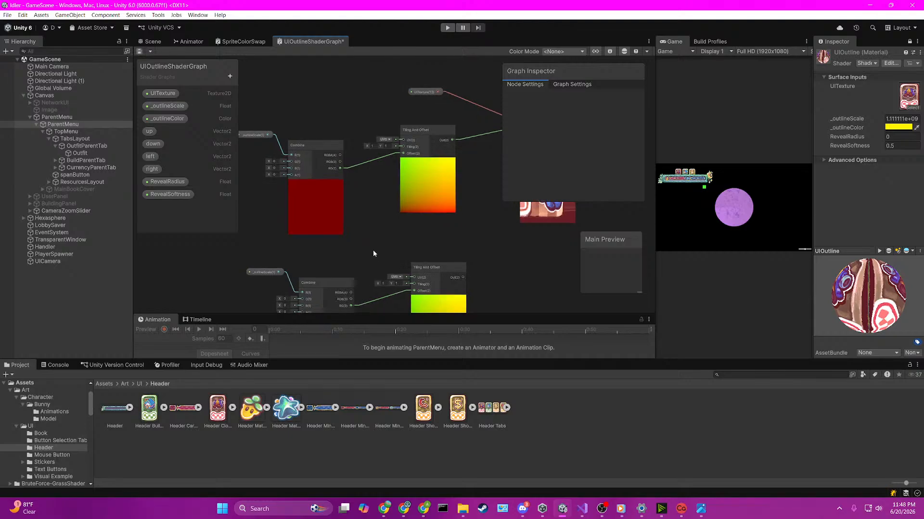
middle_drag(373, 253, 398, 221)
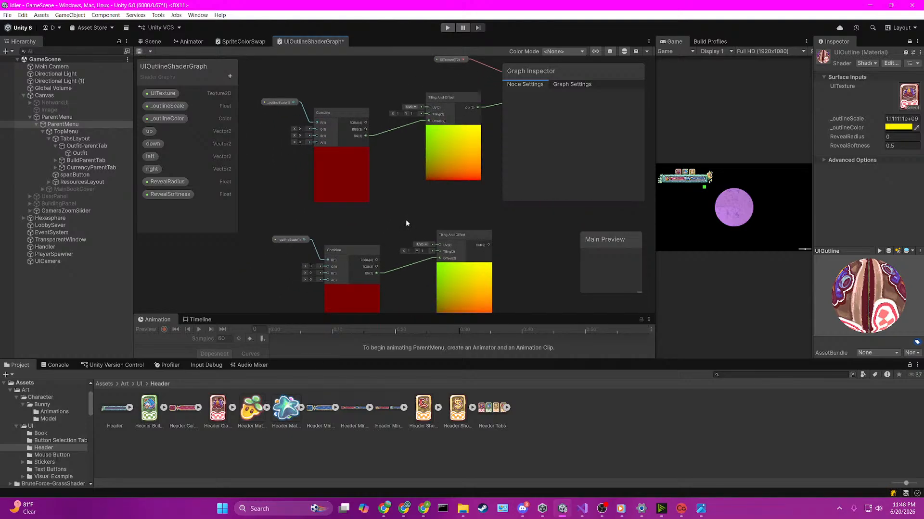
key(space)
key(Escape)
key(space)
text(fol)
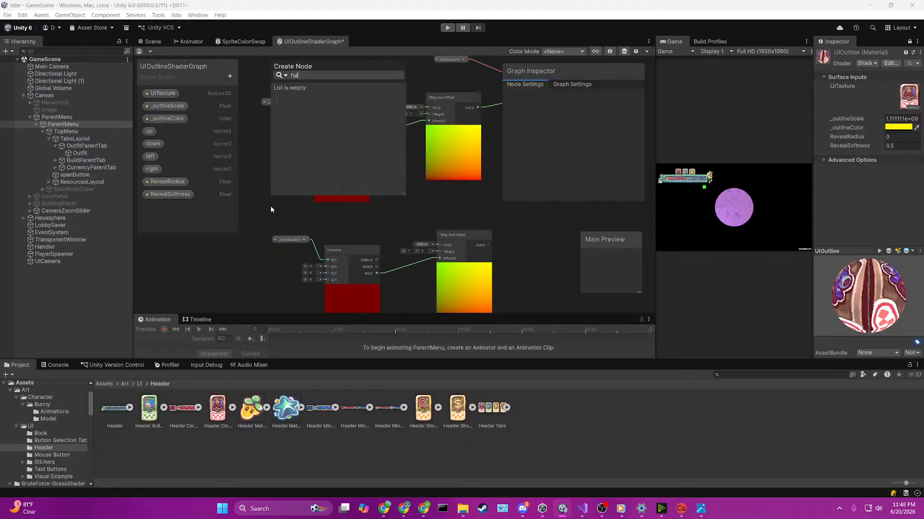
key(BackSpace)
key(BackSpace)
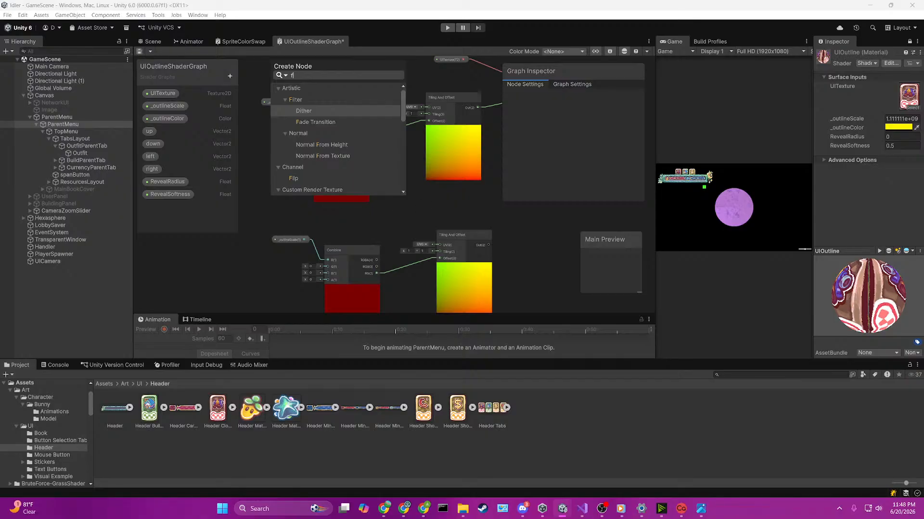
key(Escape)
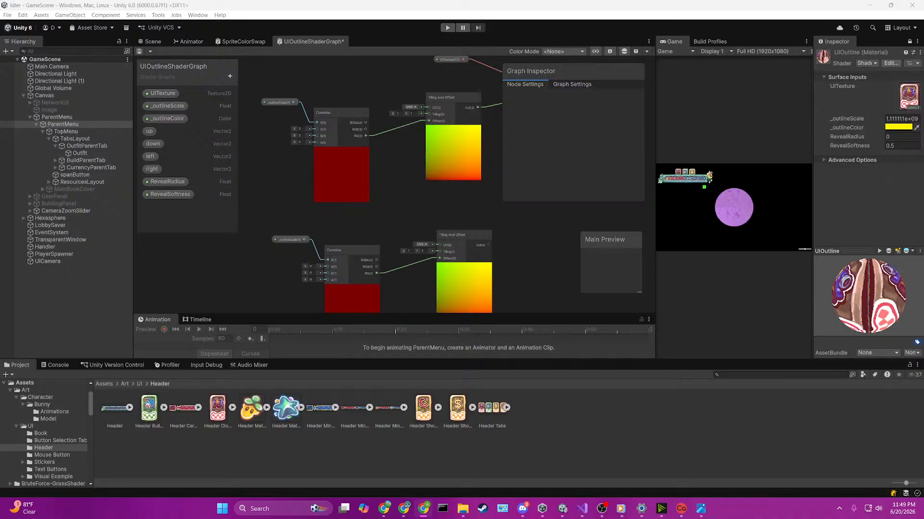
Step: Duplicate the UITexture and Sample Texture 2D nodes and place the copies beside the lower Tiling And Offset node
scroll(389, 254, down, 3)
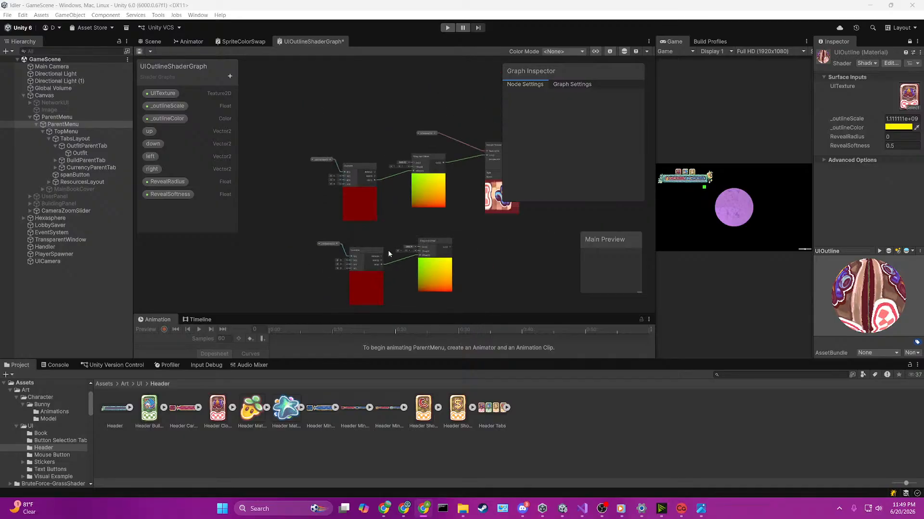
scroll(476, 245, down, 1)
middle_drag(511, 244, 409, 215)
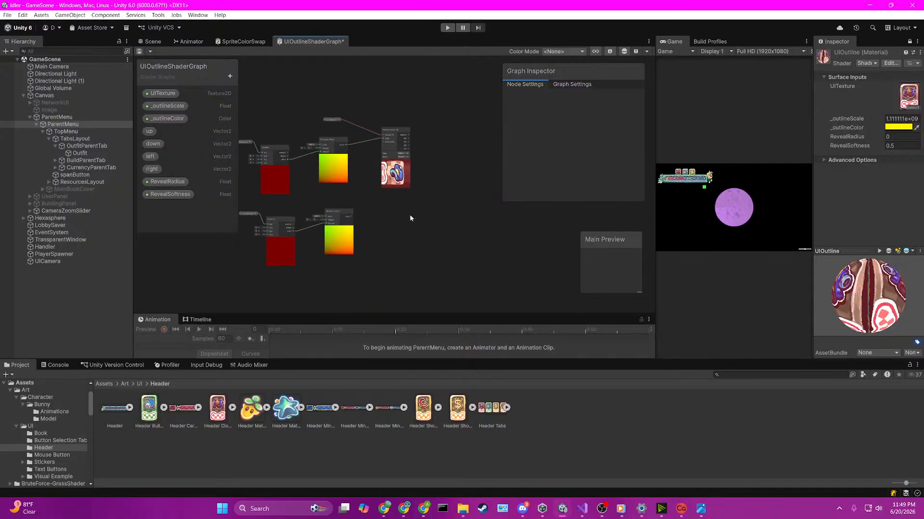
scroll(407, 212, up, 3)
scroll(397, 181, down, 3)
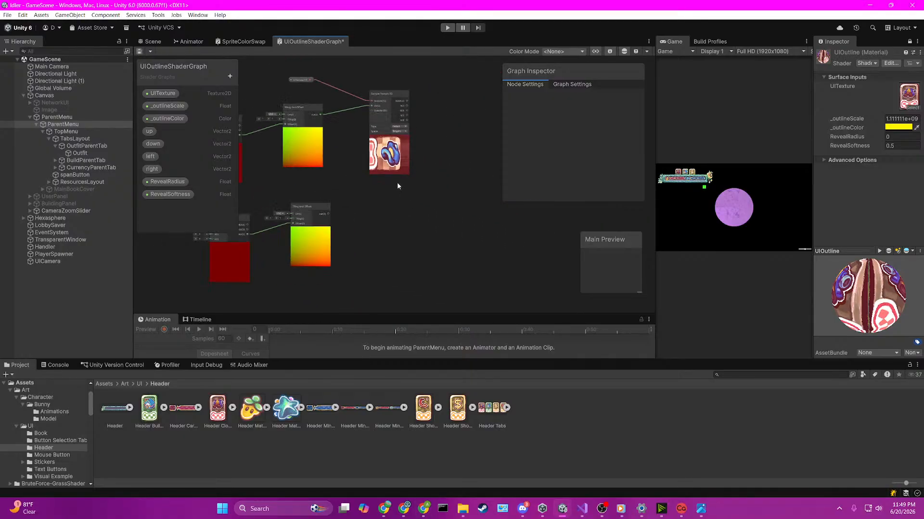
drag(297, 75, 398, 110)
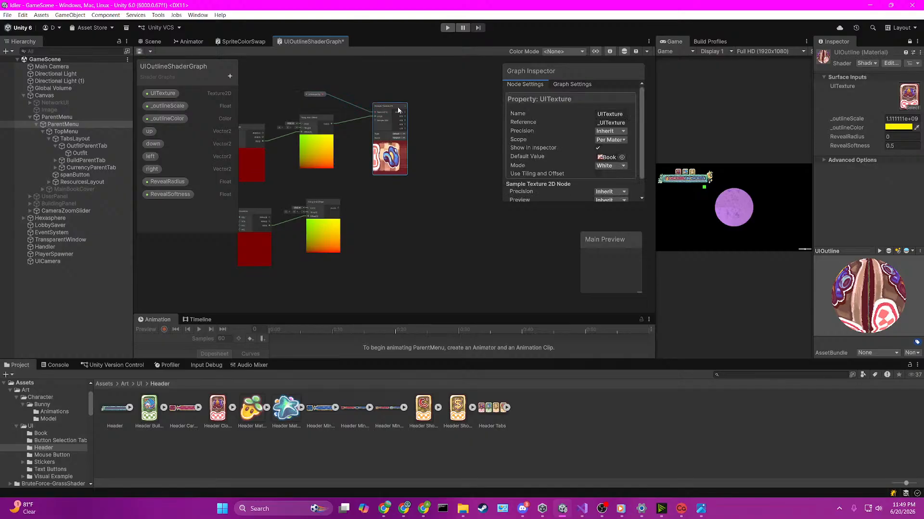
key(ctrl+d)
drag(432, 200, 390, 198)
scroll(368, 158, up, 2)
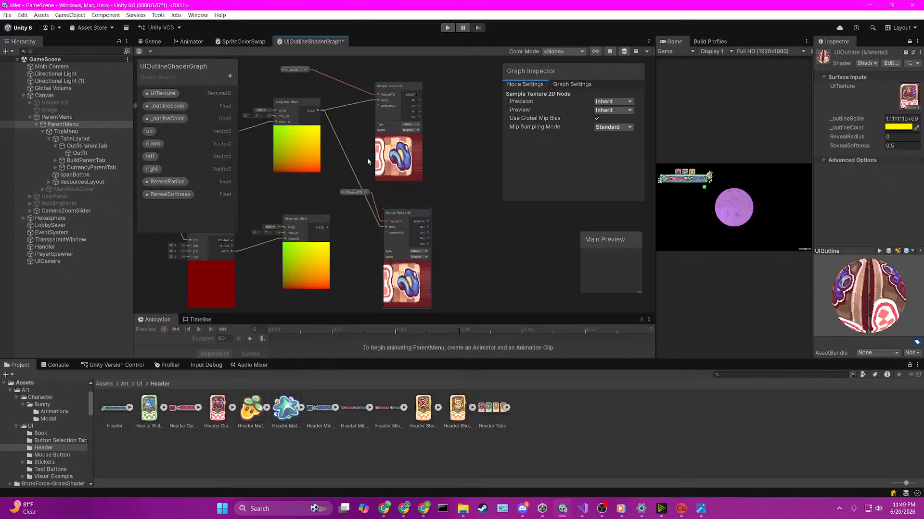
Step: Replace the upper Tiling And Offset link to the duplicated Sample Texture 2D's UV input with the lower Tiling And Offset output
click(340, 147)
key(Delete)
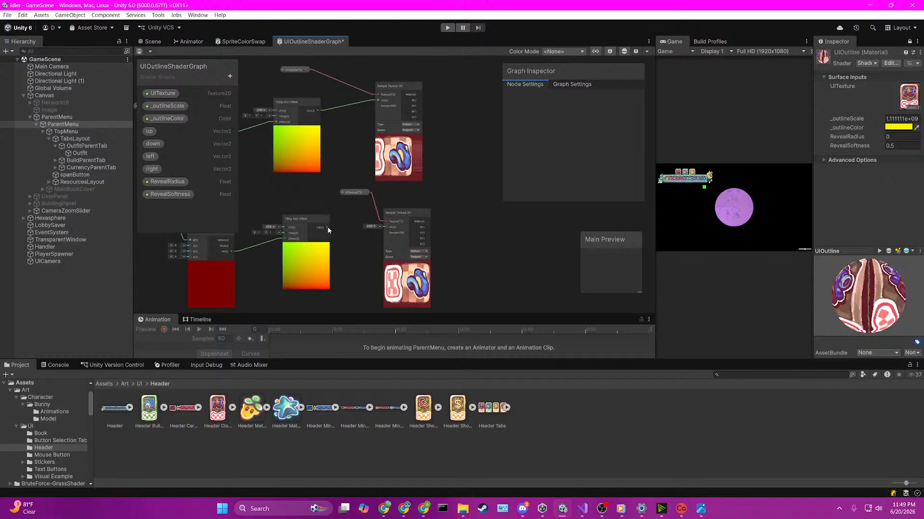
drag(327, 228, 382, 226)
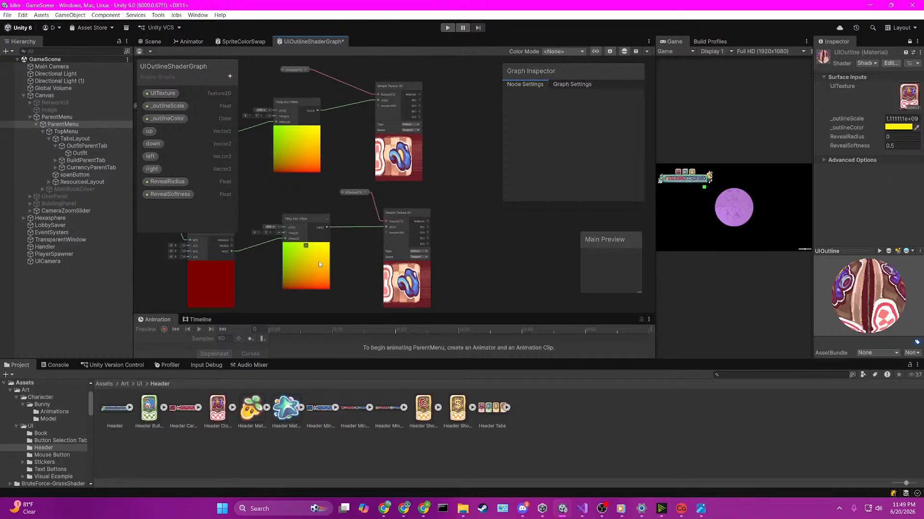
Step: Move the lower group's _outlineScale node farther away from its Combine node
middle_drag(262, 266, 408, 264)
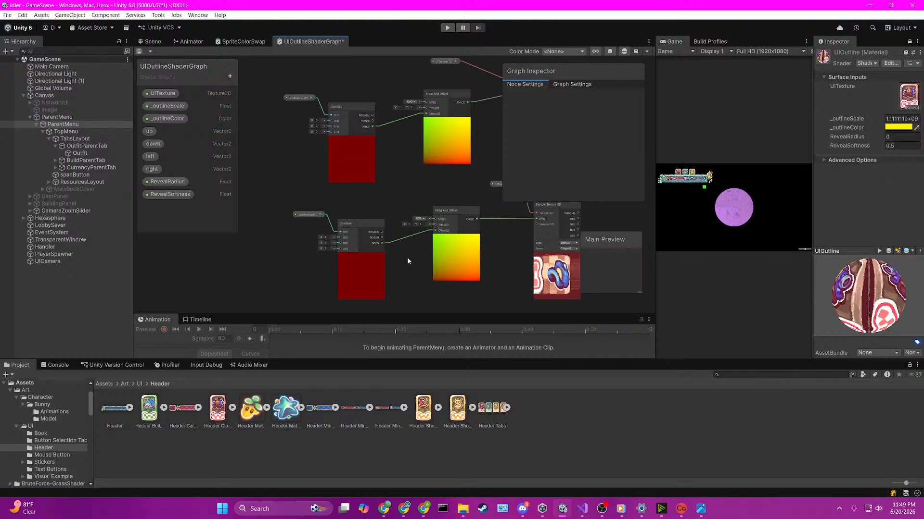
scroll(324, 239, up, 3)
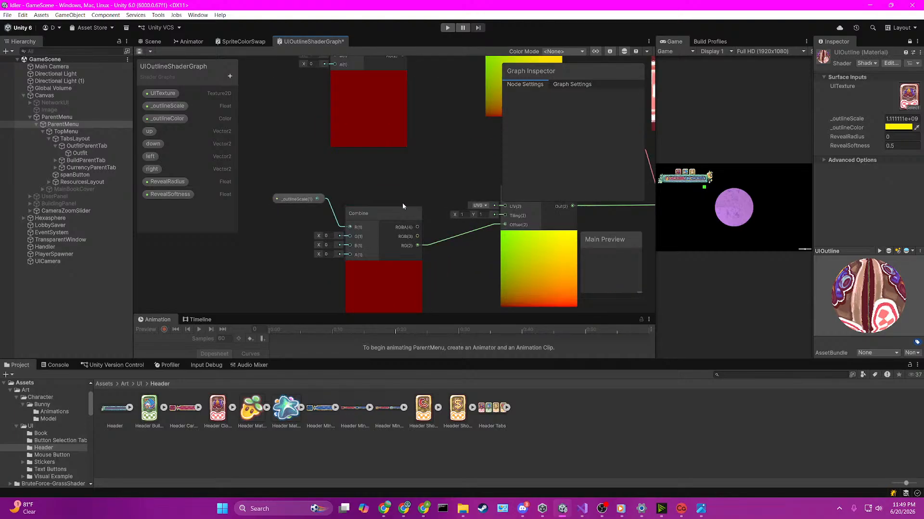
middle_drag(433, 187, 423, 161)
drag(310, 180, 267, 183)
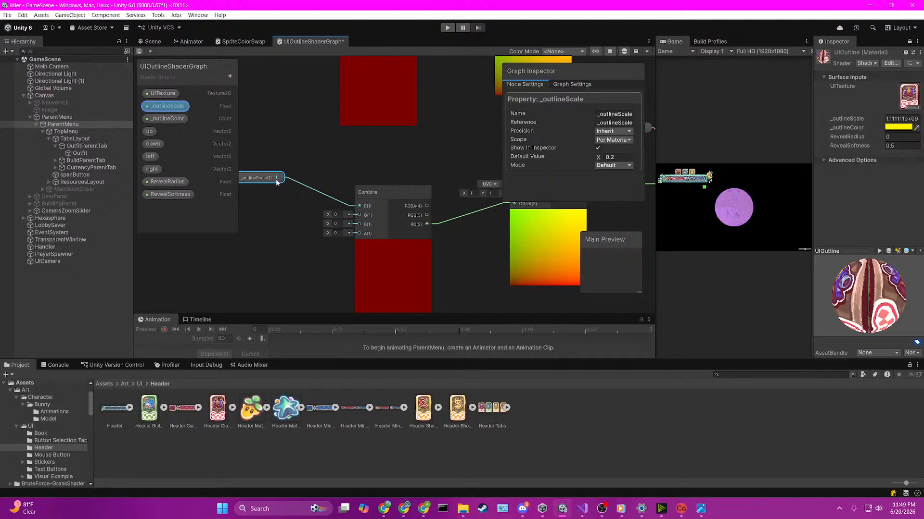
drag(277, 179, 305, 171)
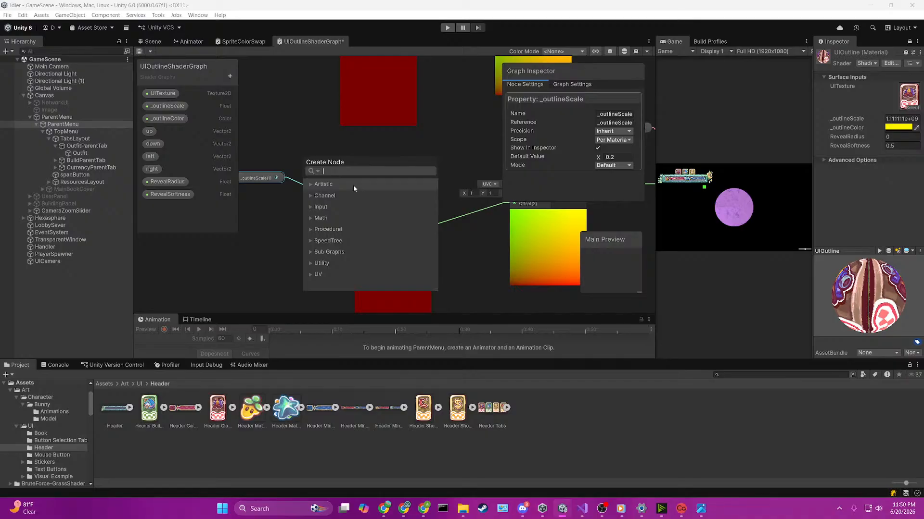
click(394, 150)
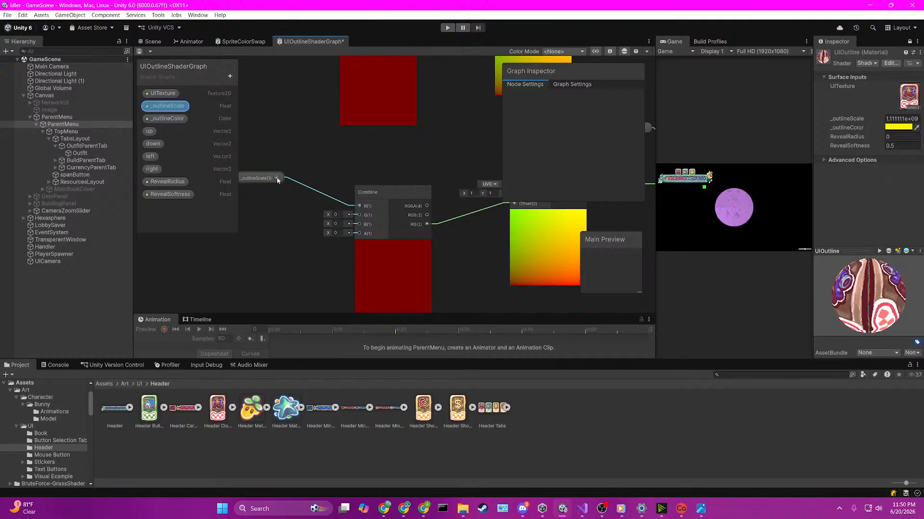
Step: Add a Negate node fed by the lower _outlineScale output and place it before the Combine node
scroll(293, 196, down, 1)
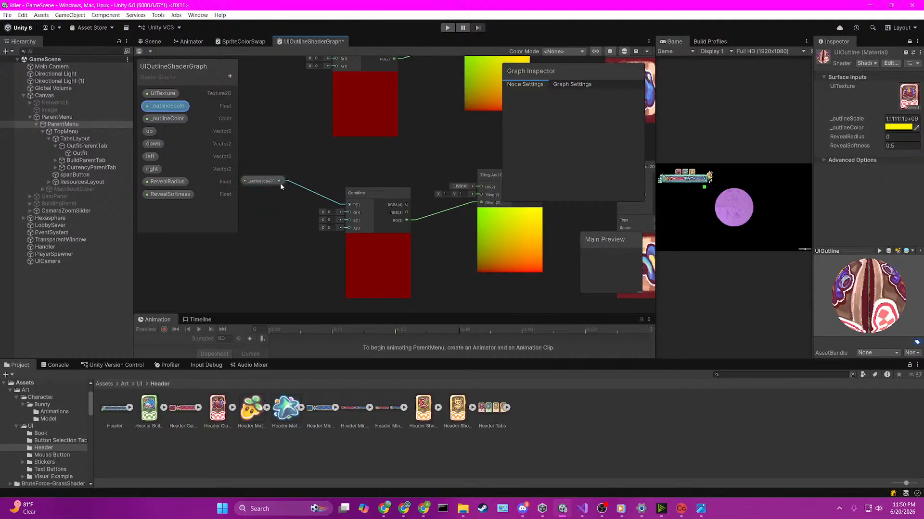
drag(280, 181, 274, 219)
text(negat)
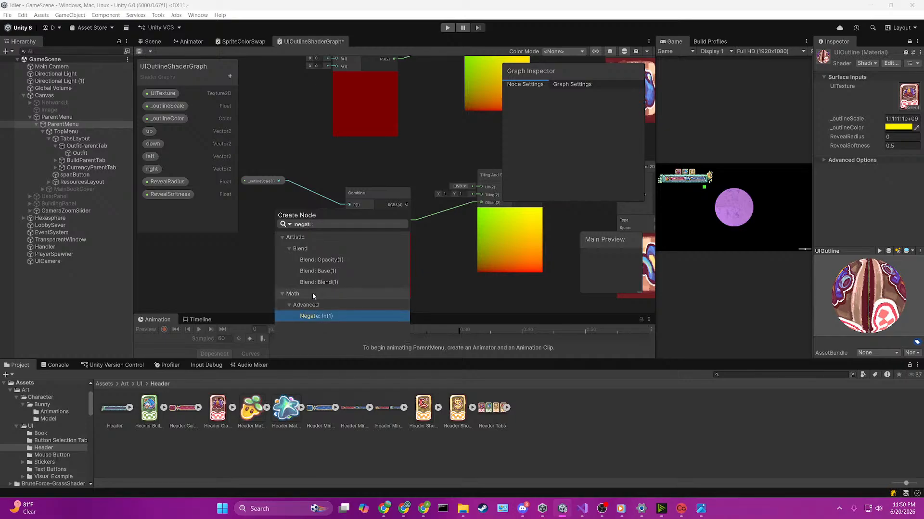
double_click(316, 318)
scroll(290, 237, up, 2)
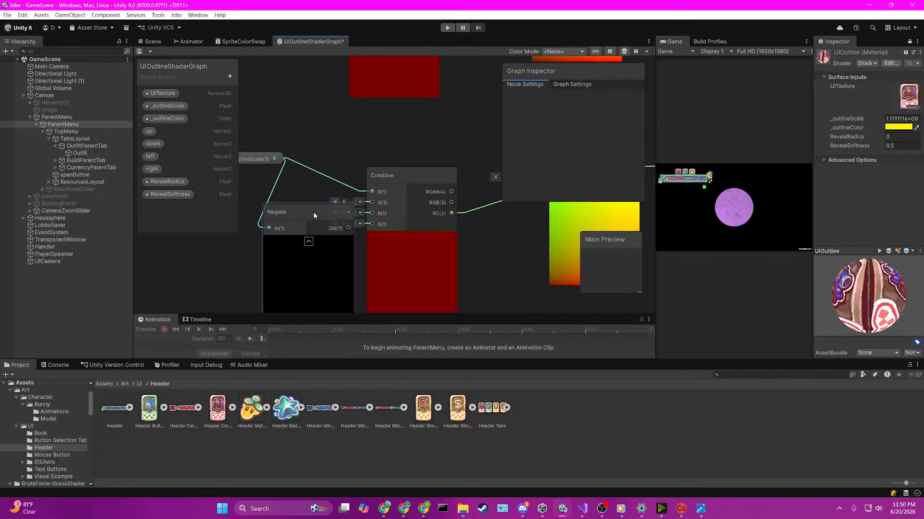
drag(313, 212, 275, 211)
Step: Replace the direct _outlineScale link to the lower Combine's R input with the Negate output, and save the shader graph
click(304, 168)
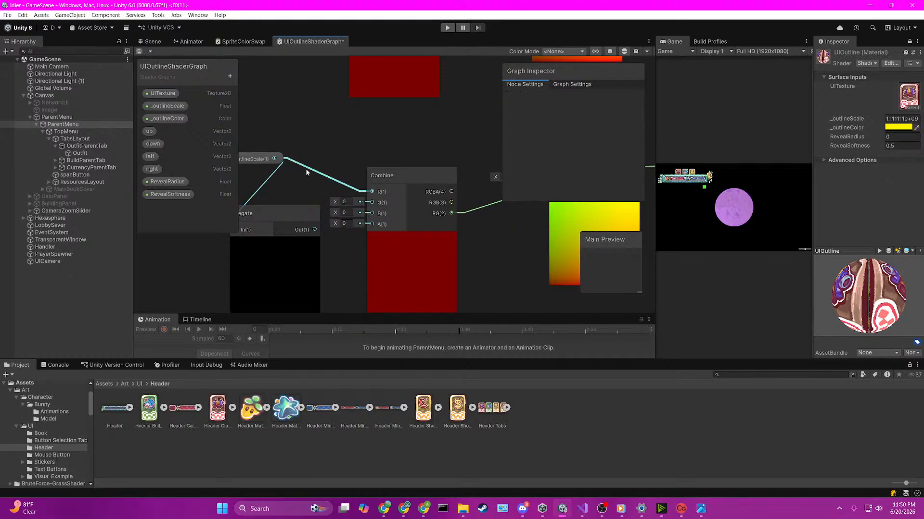
scroll(302, 193, down, 1)
scroll(299, 192, down, 1)
middle_drag(293, 193, 317, 201)
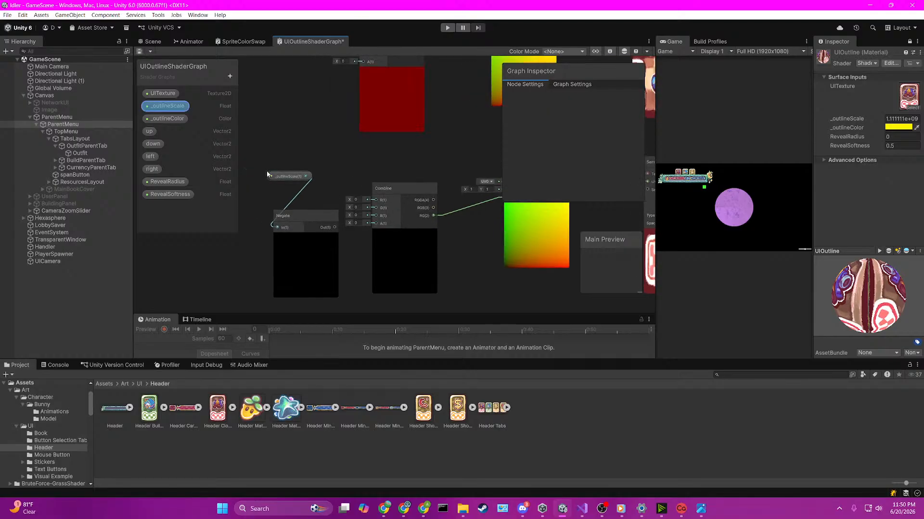
drag(266, 167, 299, 214)
drag(288, 178, 240, 128)
click(297, 157)
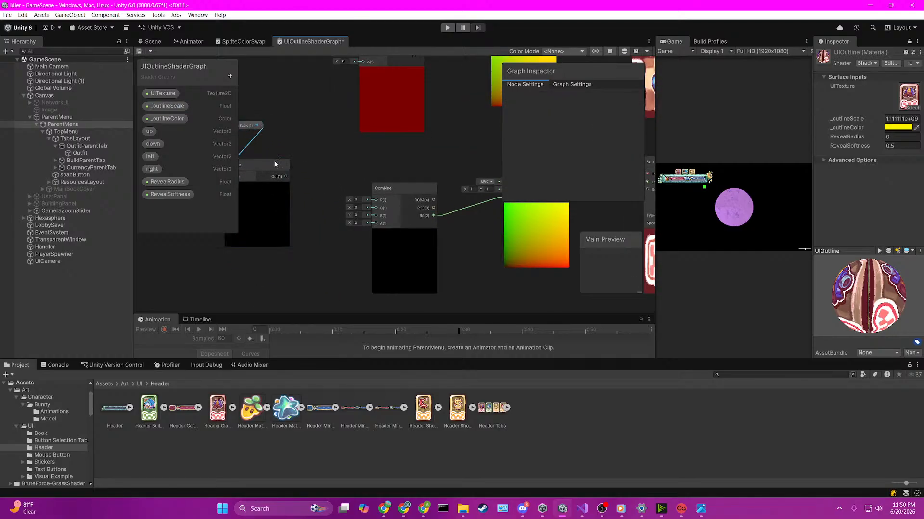
drag(269, 164, 361, 204)
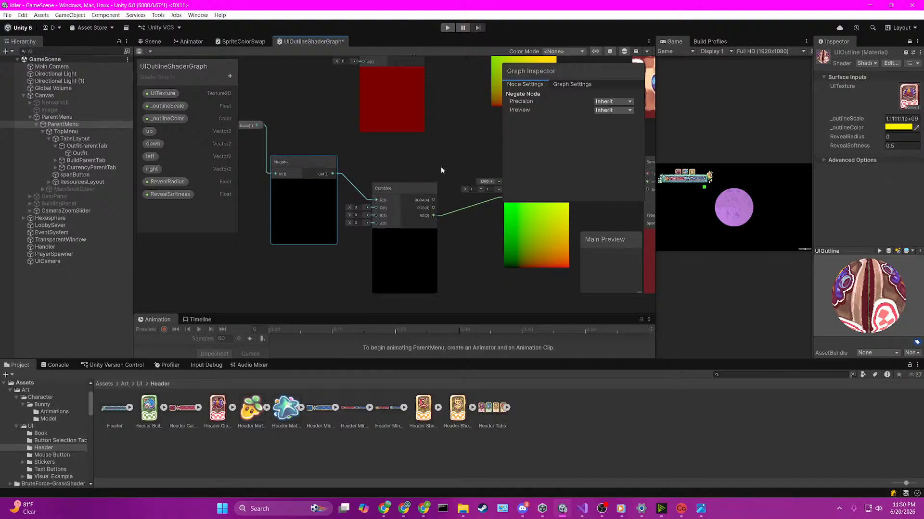
scroll(438, 173, down, 3)
key(ctrl+s)
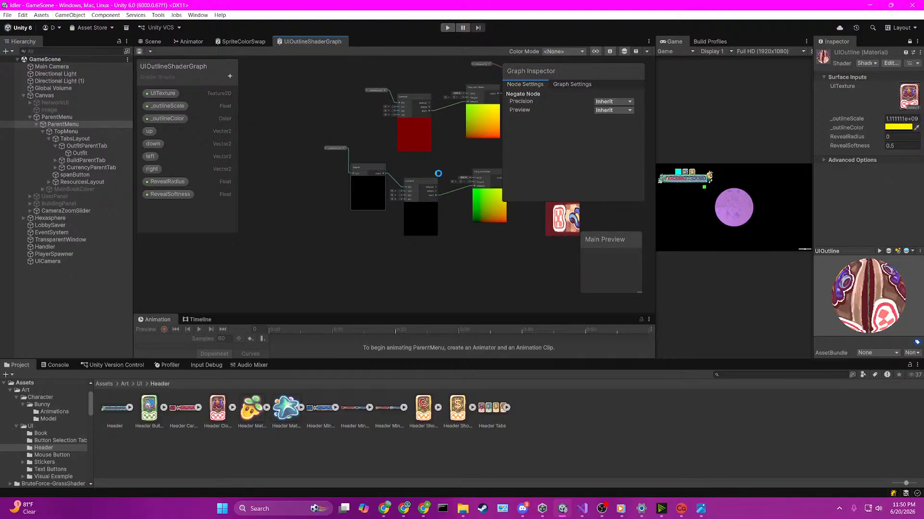
Step: Copy the top group's _outlineScale, Combine, Tiling And Offset and Sample Texture 2D nodes and paste them below the Negate group
middle_drag(446, 156, 381, 161)
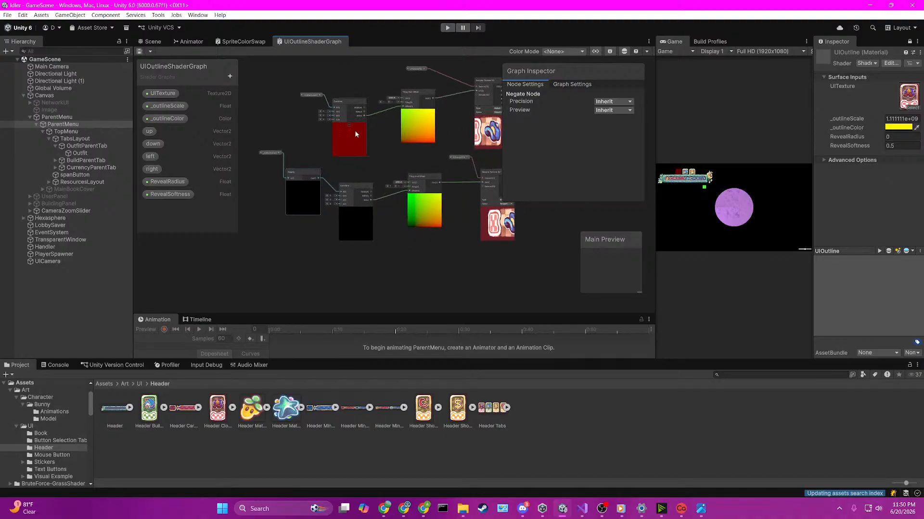
drag(293, 79, 406, 137)
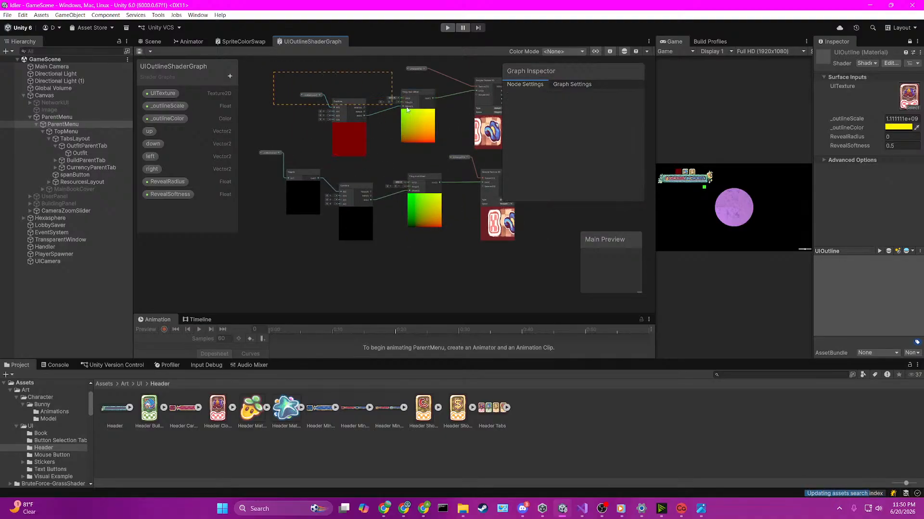
shift+click(482, 136)
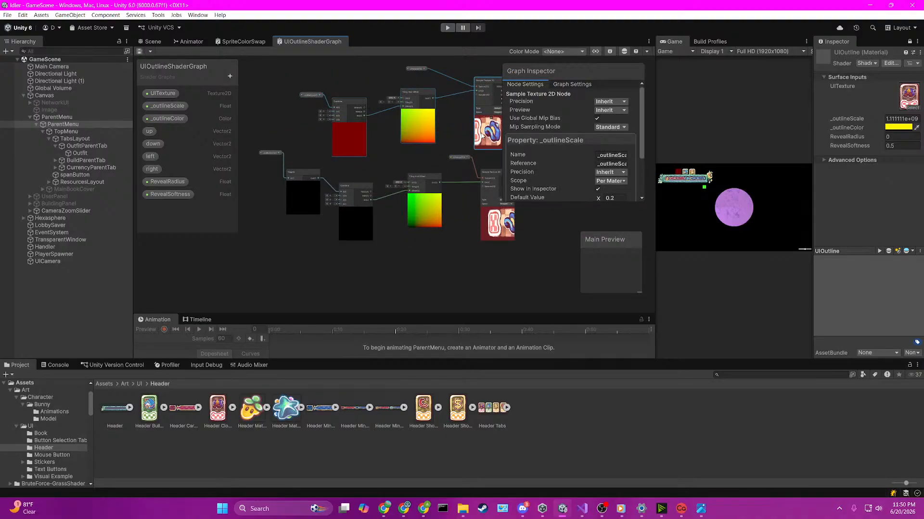
key(ctrl+c)
key(ctrl+v)
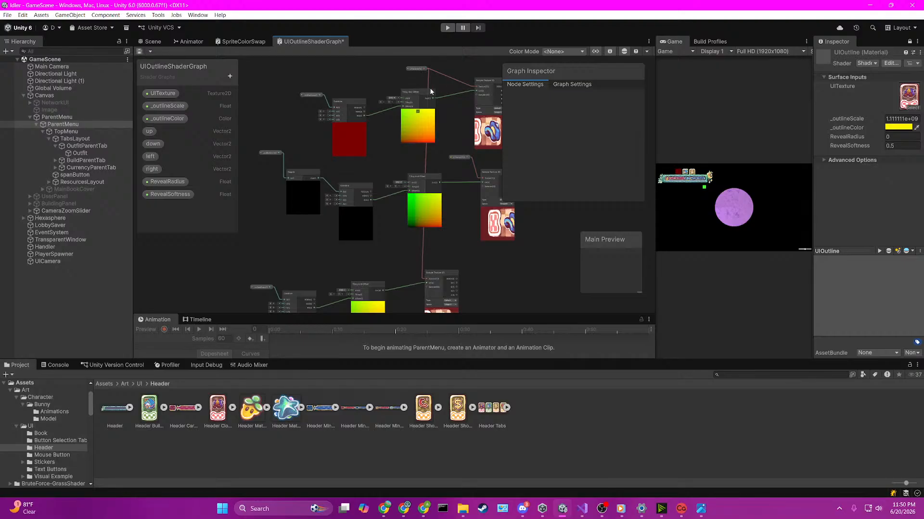
Step: Unlink the top UITexture node from the pasted Sample Texture 2D and delete the middle group's UITexture node
scroll(425, 268, up, 1)
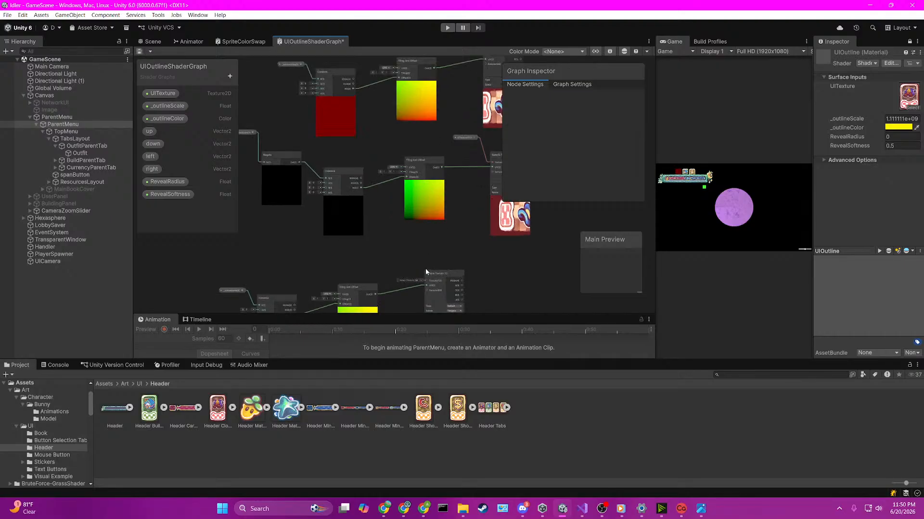
scroll(454, 138, down, 1)
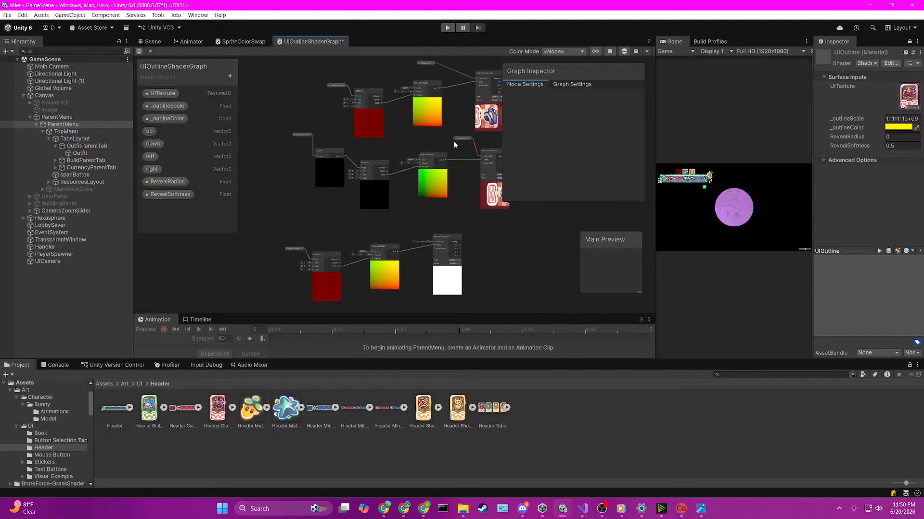
click(454, 140)
key(Delete)
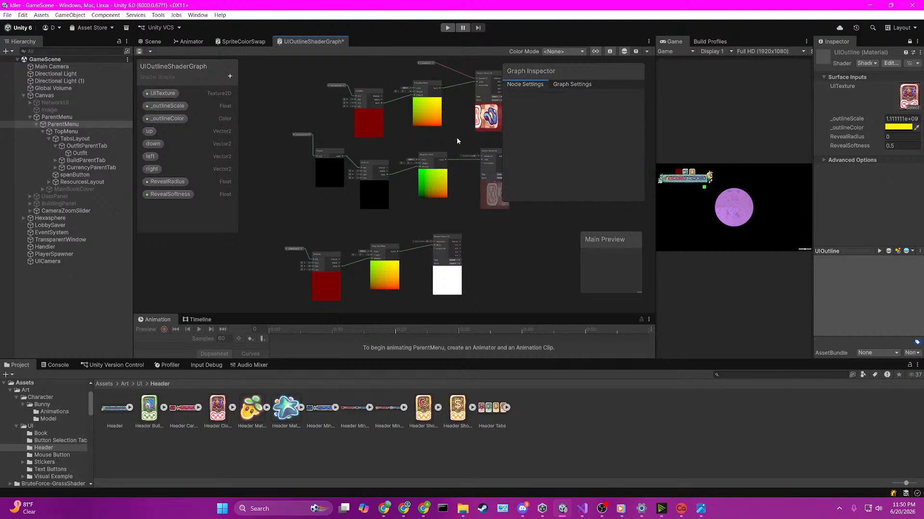
Step: In the third group, connect _outlineScale to Combine's G input and remove its link to the R input
middle_drag(437, 232, 400, 217)
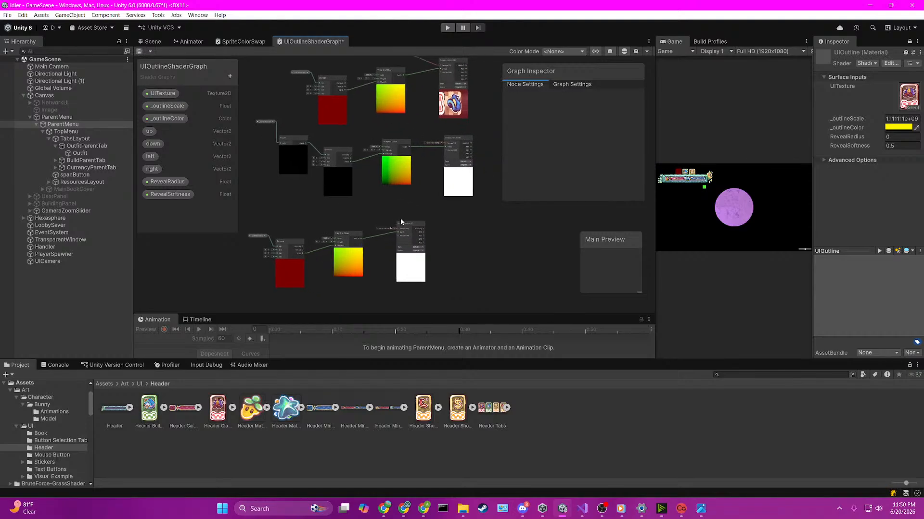
scroll(401, 218, up, 2)
middle_drag(336, 227, 420, 186)
scroll(394, 181, up, 1)
scroll(394, 181, up, 1)
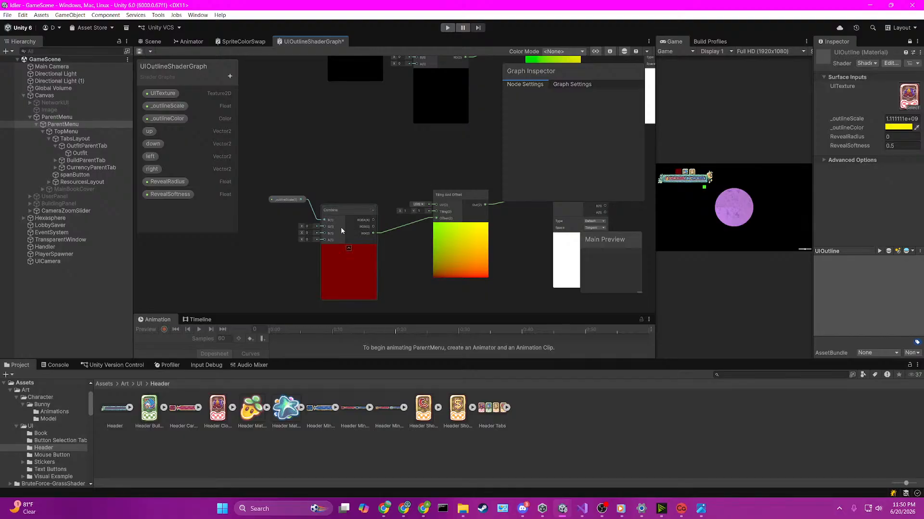
scroll(375, 232, up, 3)
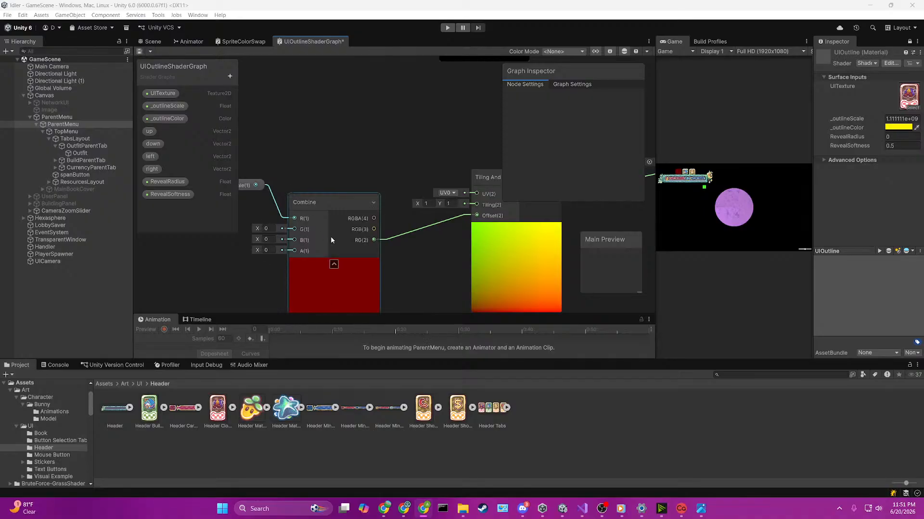
scroll(429, 234, down, 6)
scroll(429, 232, up, 8)
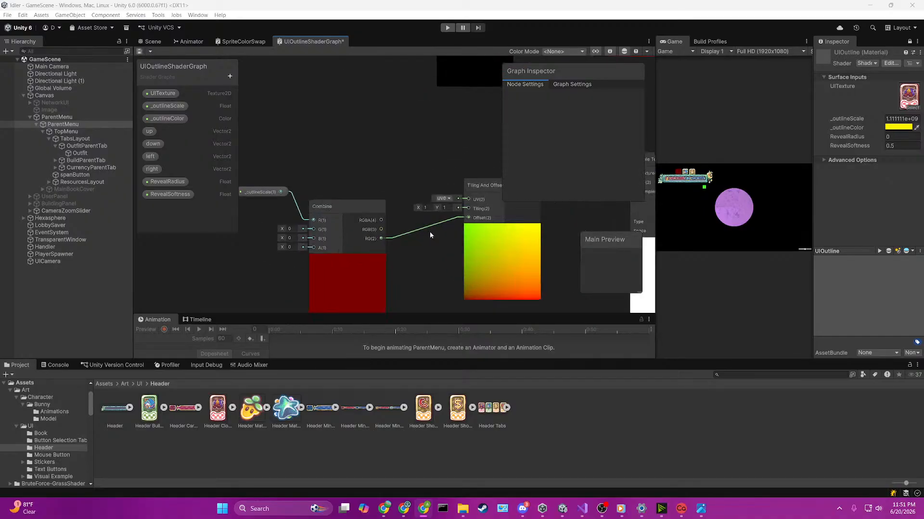
drag(279, 192, 312, 230)
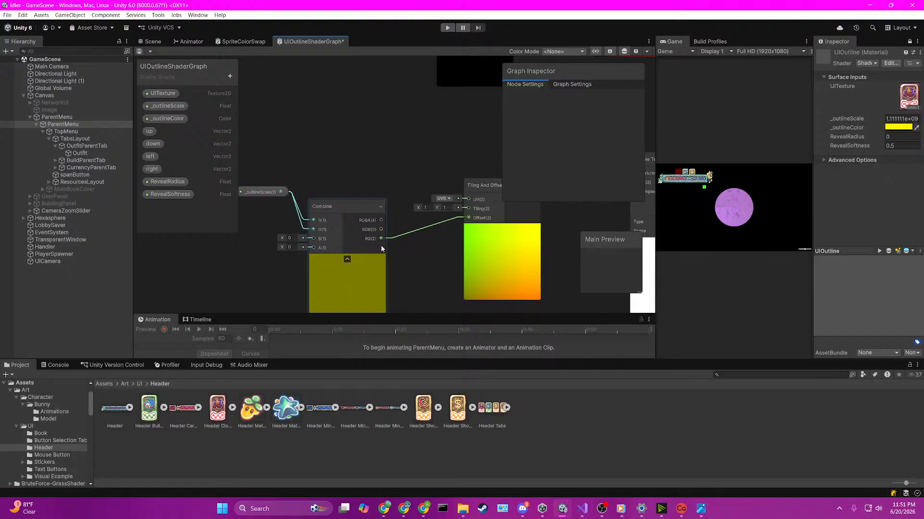
click(306, 220)
key(Delete)
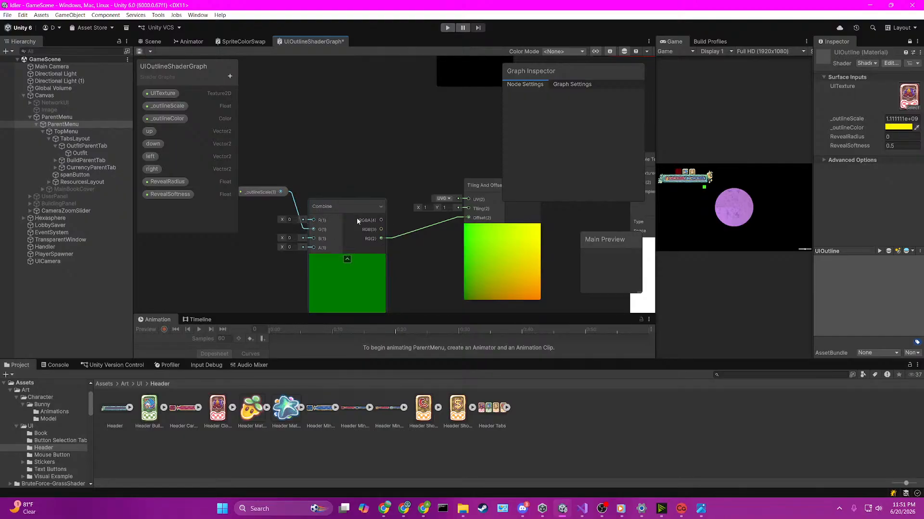
Step: Copy the third group's _outlineScale, Combine, Tiling And Offset and Sample Texture 2D nodes and paste them below as a fourth group
middle_drag(428, 255, 414, 256)
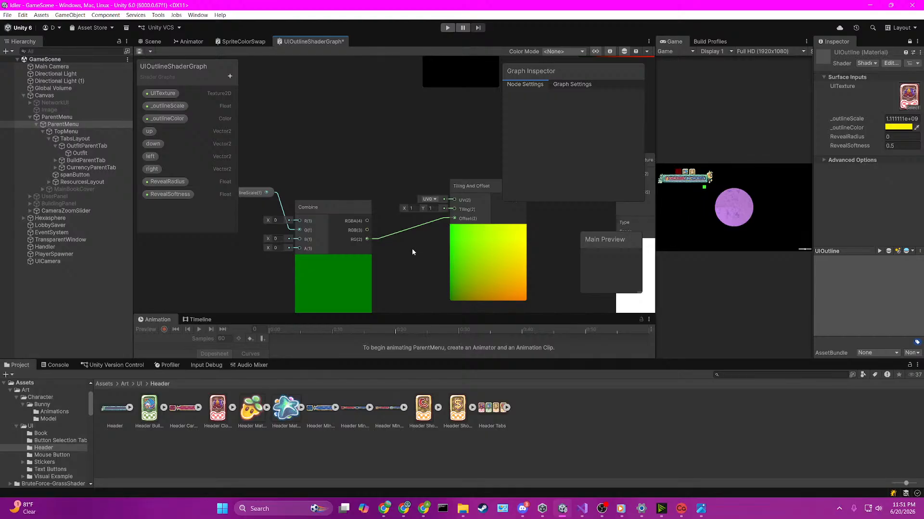
scroll(419, 248, down, 5)
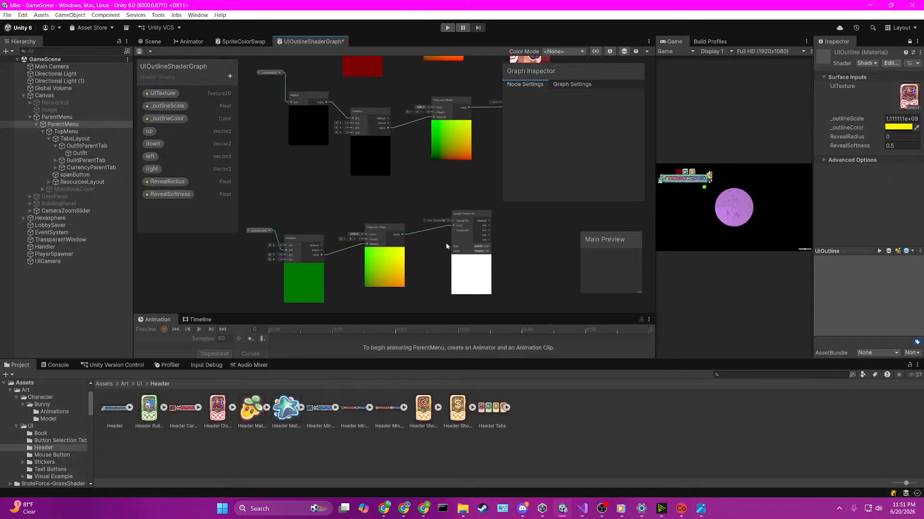
scroll(446, 246, up, 3)
scroll(435, 231, down, 3)
middle_drag(340, 264, 406, 219)
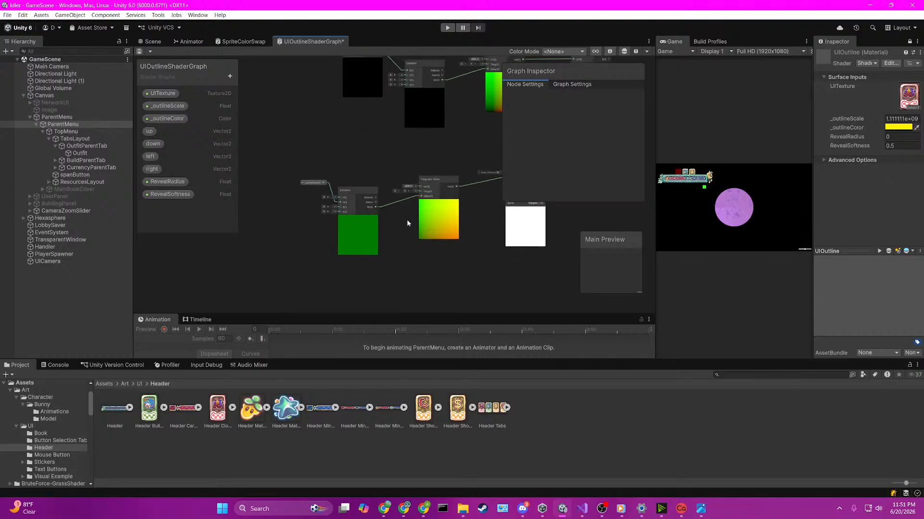
scroll(385, 220, down, 3)
drag(318, 184, 499, 244)
key(ctrl+c)
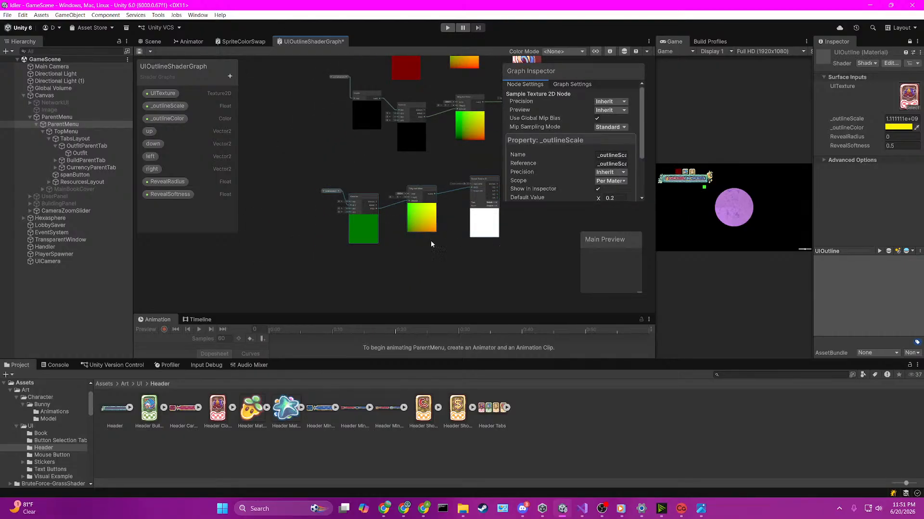
key(ctrl+v)
scroll(417, 247, up, 3)
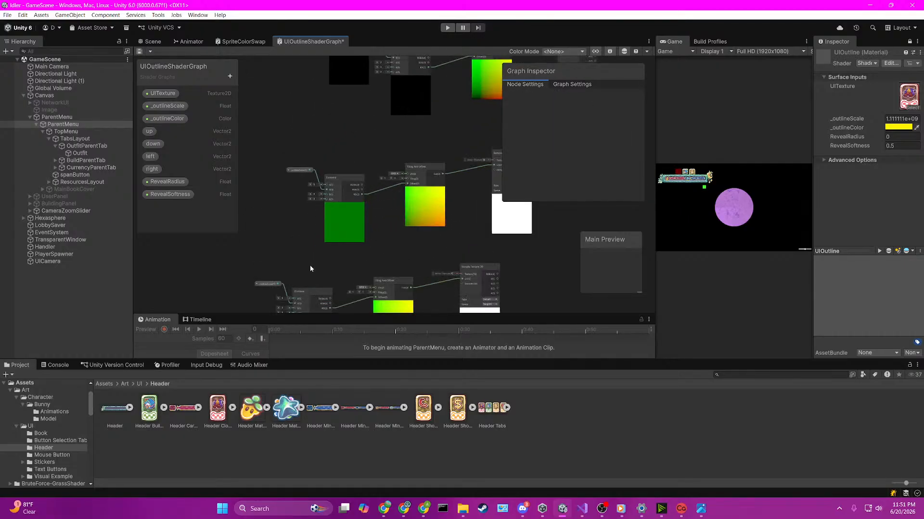
Step: In the fourth group, move _outlineScale away from Combine and insert a Negate node between it and Combine's G input
middle_drag(332, 153, 354, 200)
scroll(343, 206, down, 3)
click(323, 217)
scroll(287, 214, up, 2)
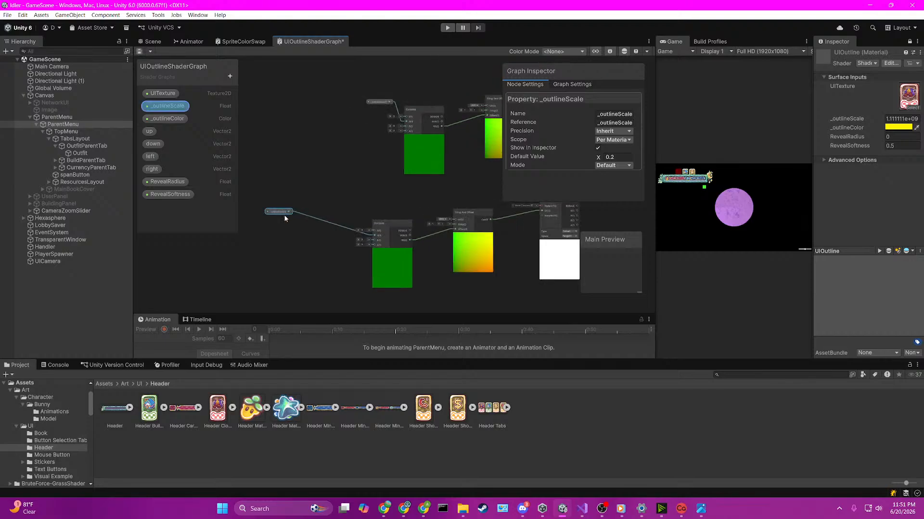
key(space)
text(nega)
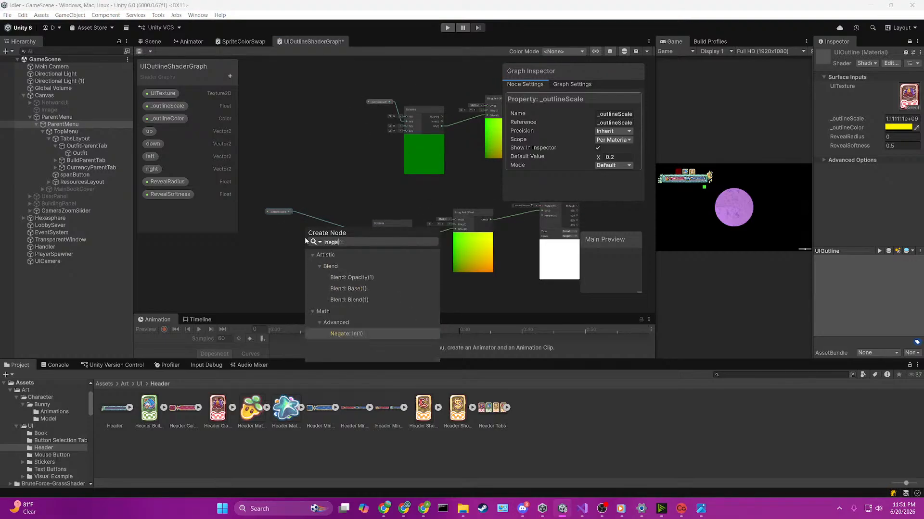
double_click(350, 337)
scroll(308, 246, up, 1)
scroll(309, 248, up, 1)
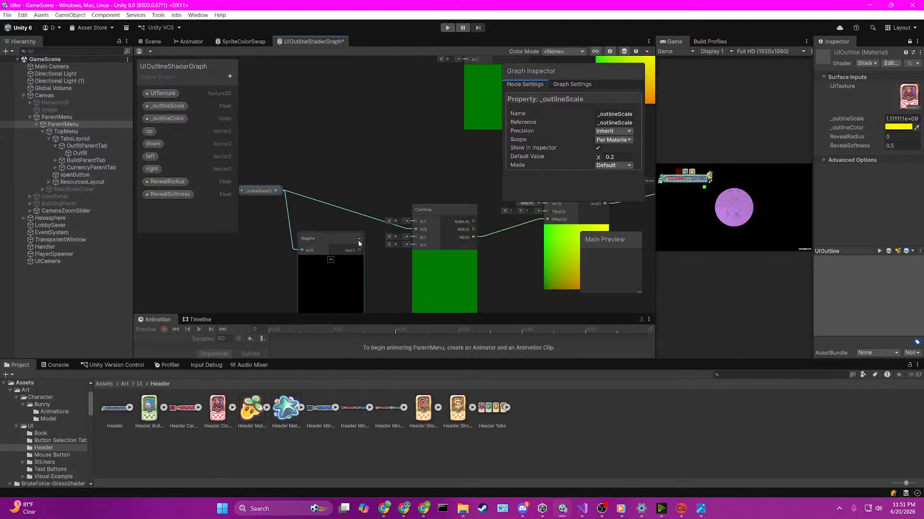
drag(359, 251, 417, 236)
drag(345, 237, 338, 221)
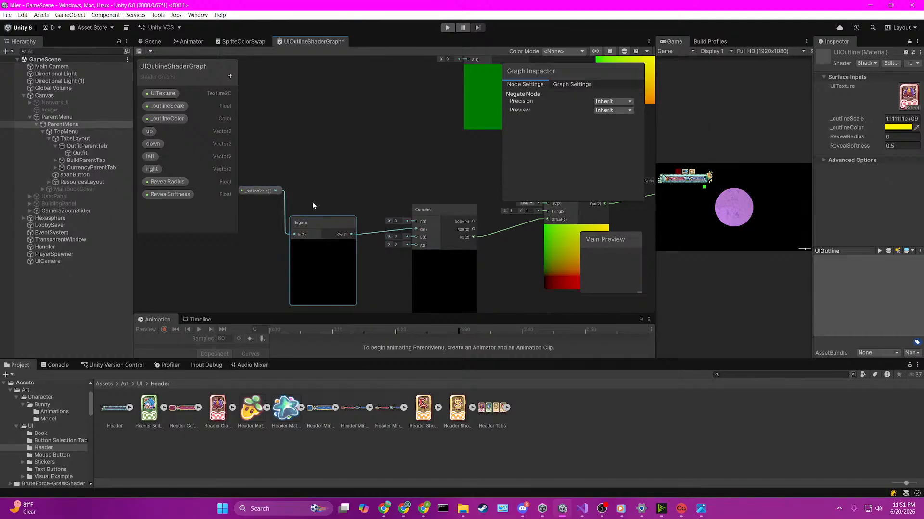
Step: Connect the UITexture node to the Texture inputs of the second, third and fourth Sample Texture 2D nodes and save the shader graph
middle_drag(513, 254, 327, 250)
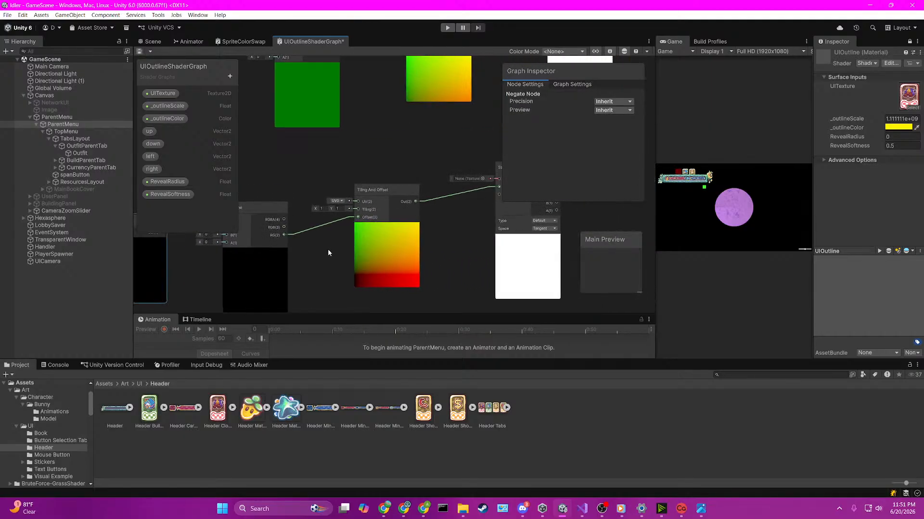
scroll(474, 217, down, 6)
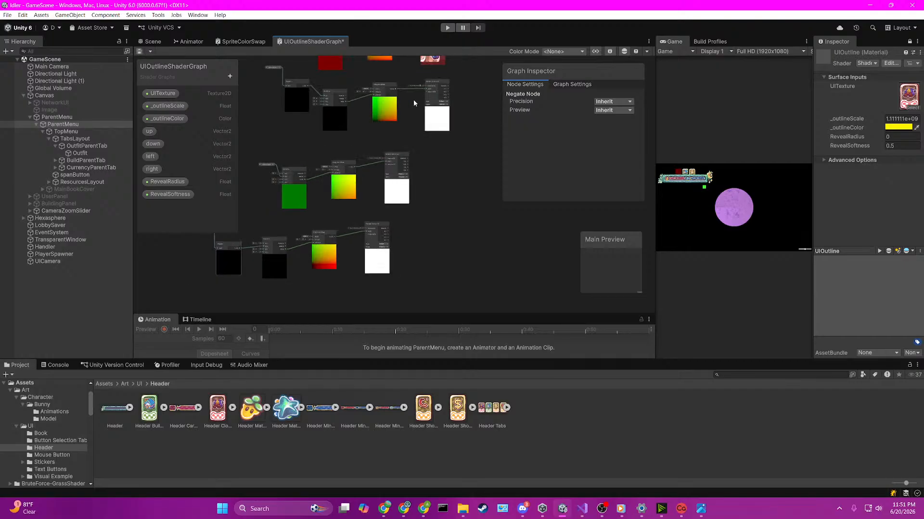
scroll(405, 97, up, 4)
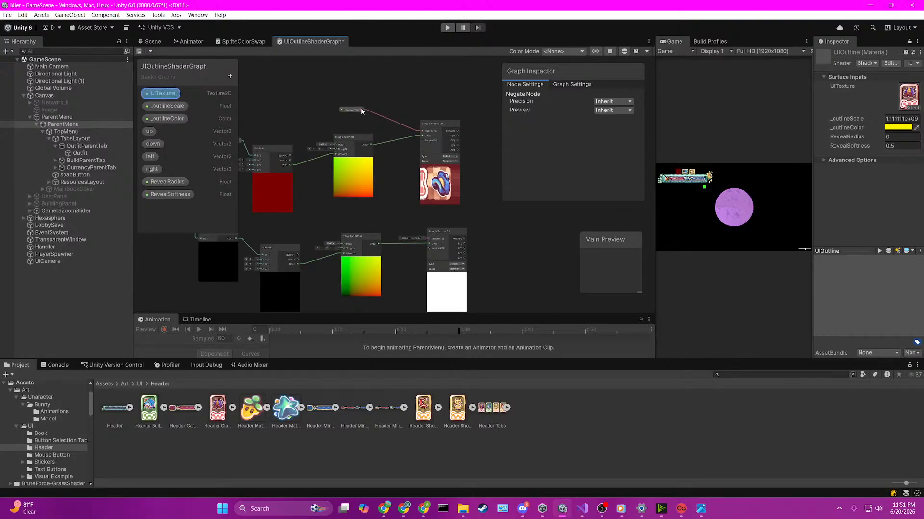
drag(361, 110, 428, 240)
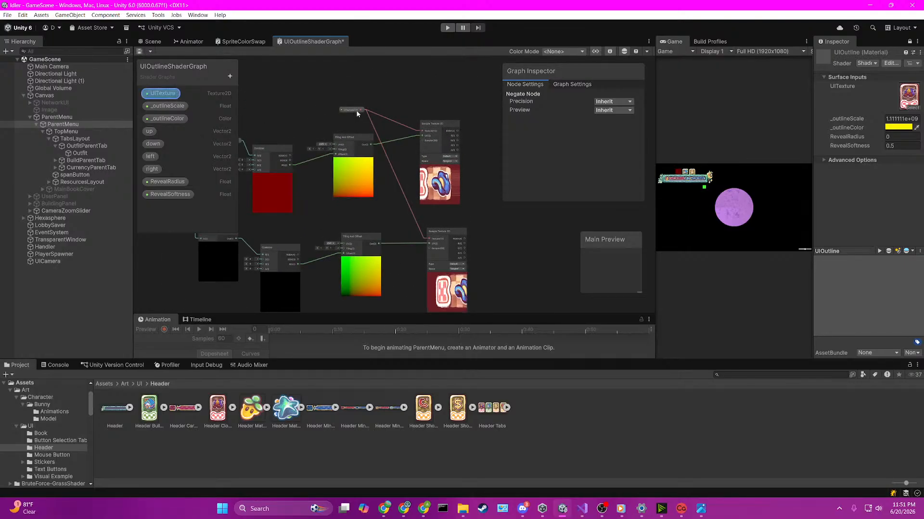
drag(362, 110, 359, 204)
scroll(388, 163, down, 2)
click(394, 102)
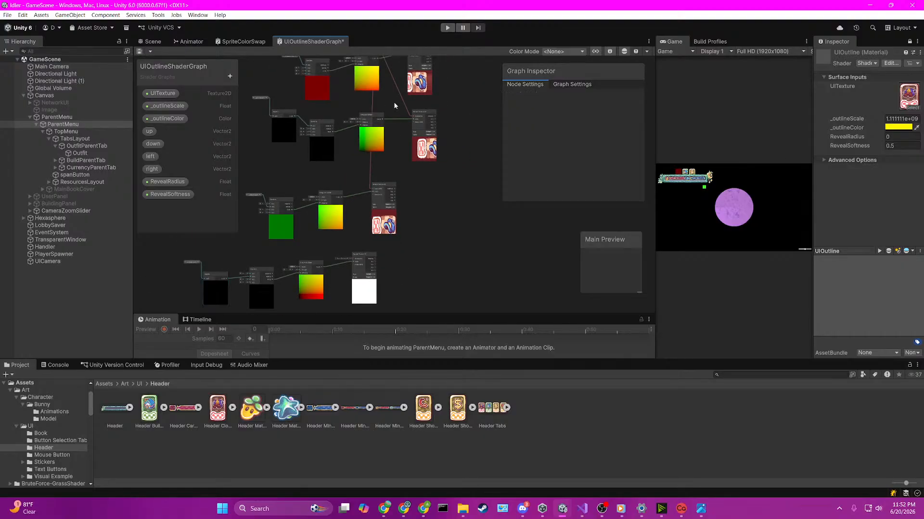
middle_drag(394, 102, 385, 174)
drag(368, 118, 350, 220)
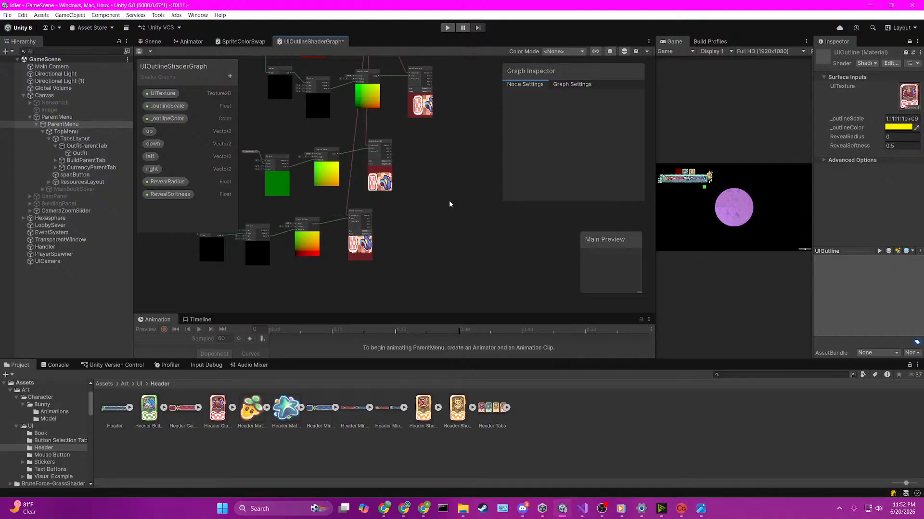
key(ctrl+s)
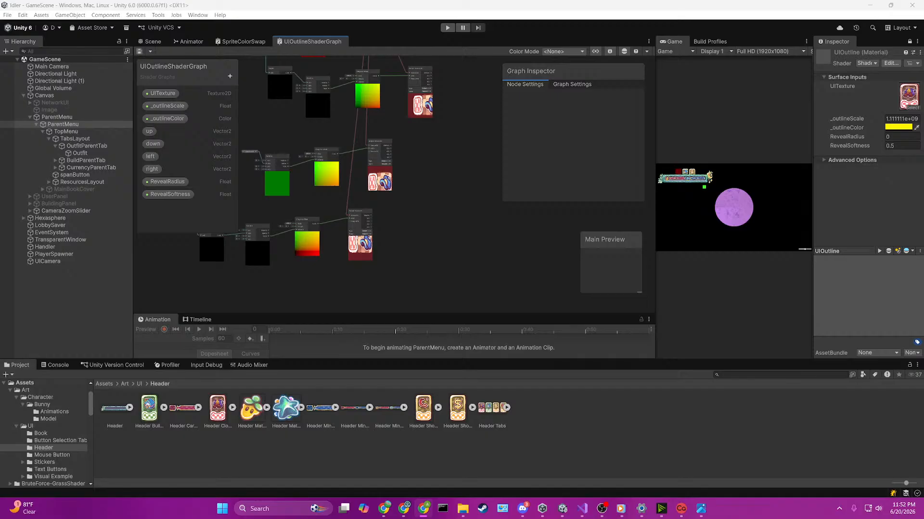
Step: Create an Add node that sums the A outputs of the third and fourth groups' Sample Texture 2D nodes
scroll(428, 149, up, 3)
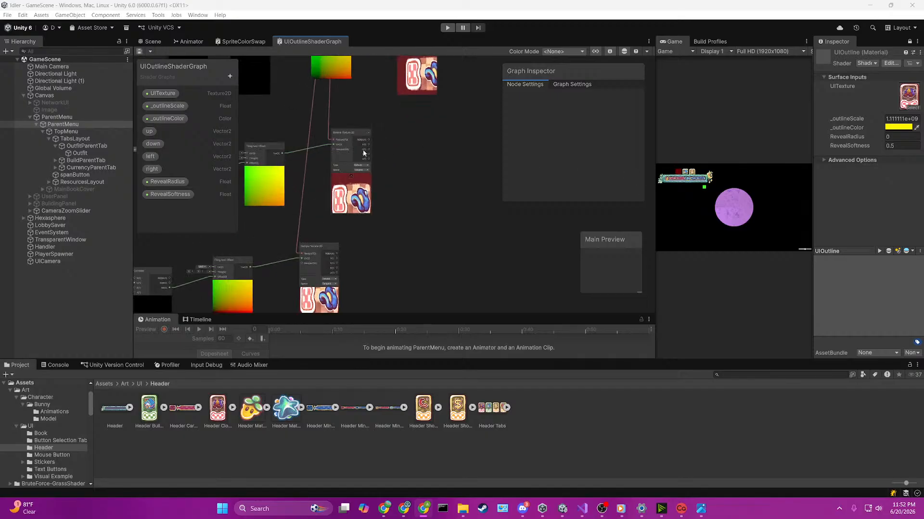
click(344, 248)
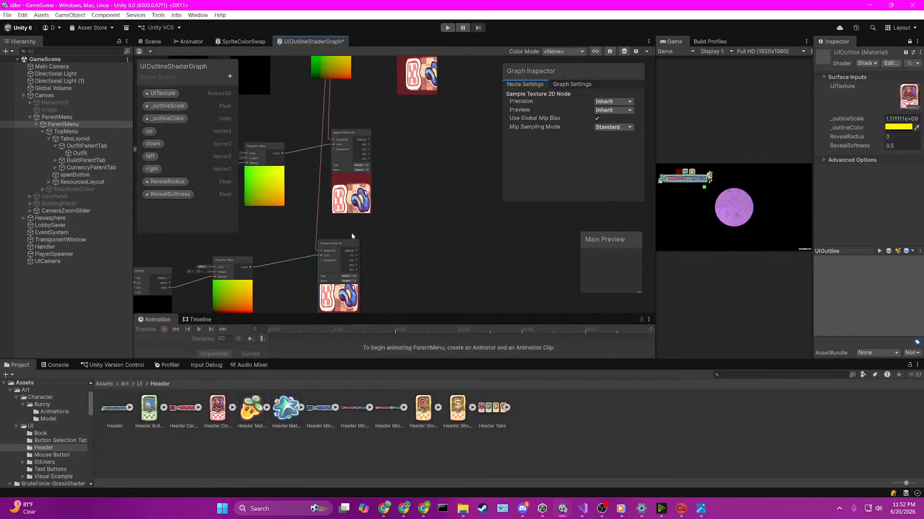
scroll(353, 235, up, 2)
key(space)
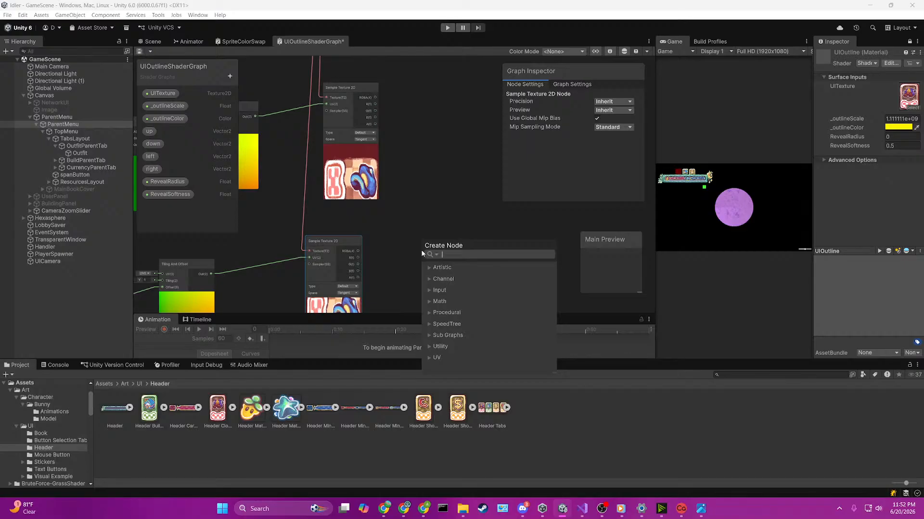
text(add)
click(457, 301)
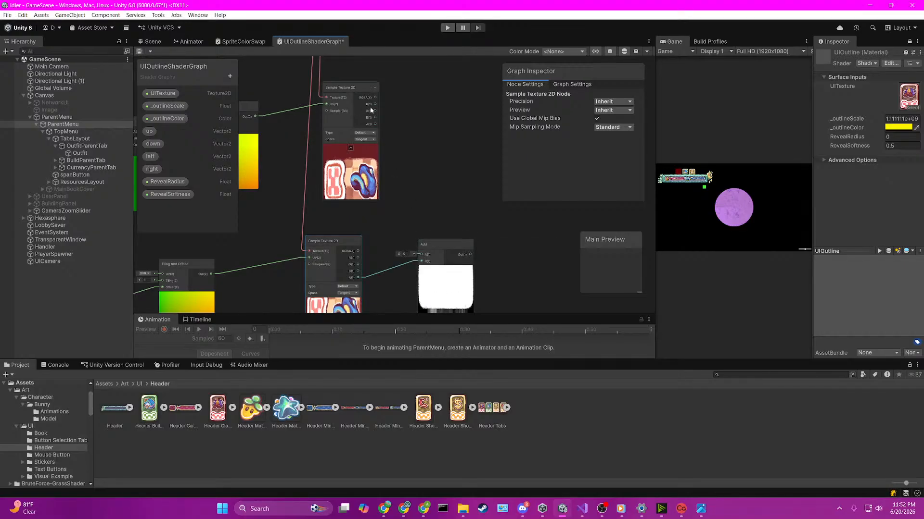
drag(378, 123, 377, 141)
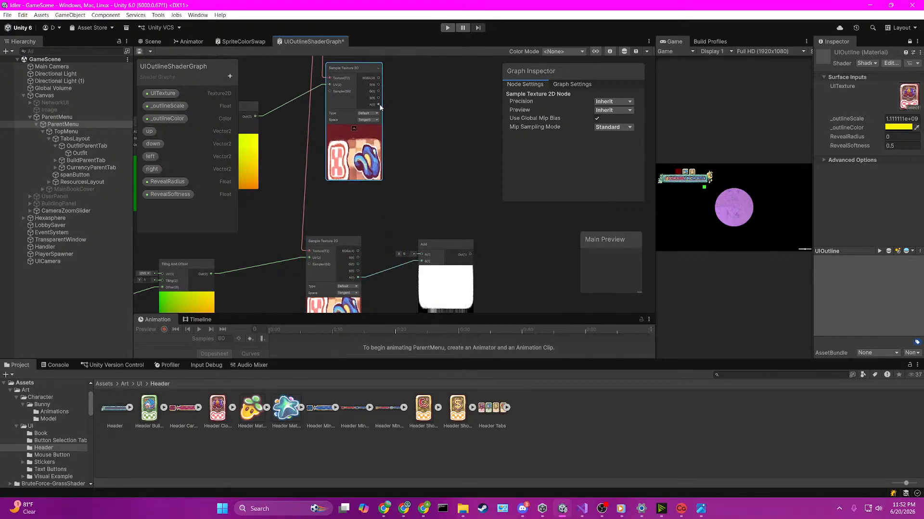
drag(382, 104, 421, 255)
scroll(444, 149, down, 3)
Step: Create another Add node combining the A outputs of the first and second groups' Sample Texture 2D nodes, and save the shader graph
scroll(444, 148, down, 2)
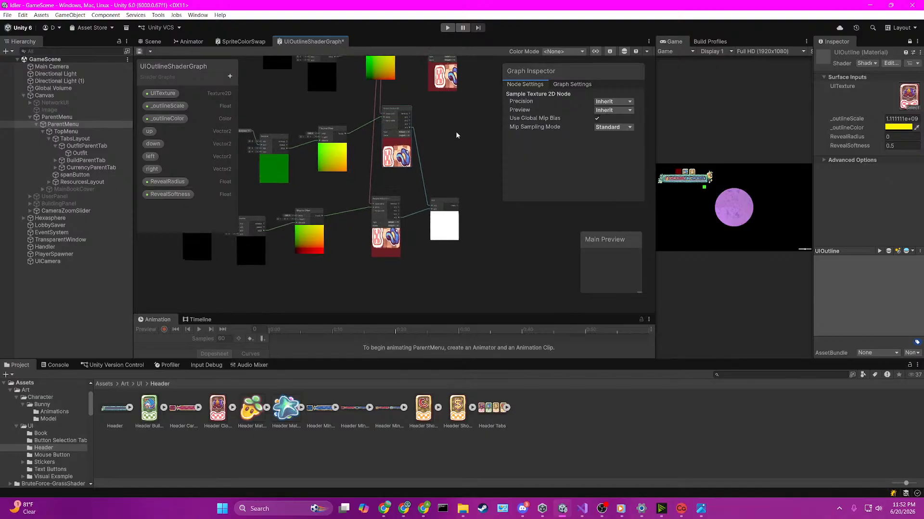
middle_drag(455, 131, 417, 213)
scroll(417, 214, down, 3)
scroll(443, 136, up, 4)
middle_drag(443, 135, 438, 183)
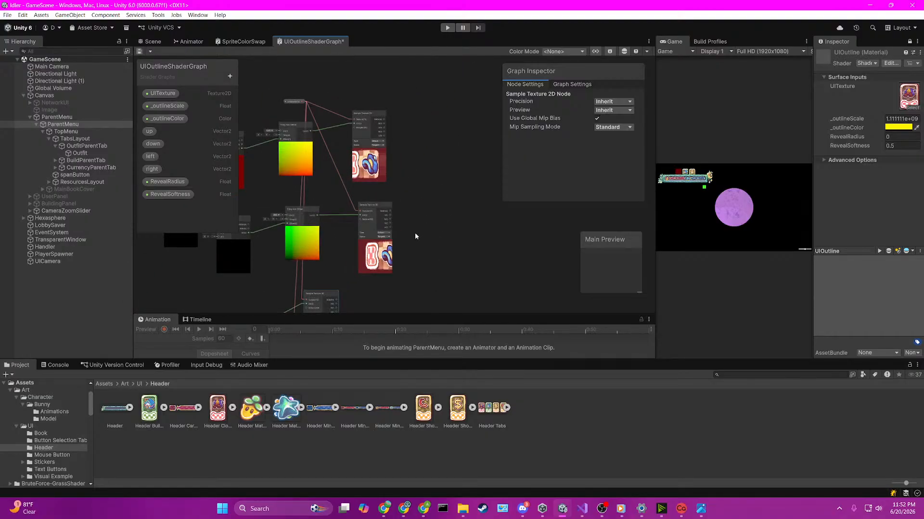
scroll(415, 235, up, 2)
key(space)
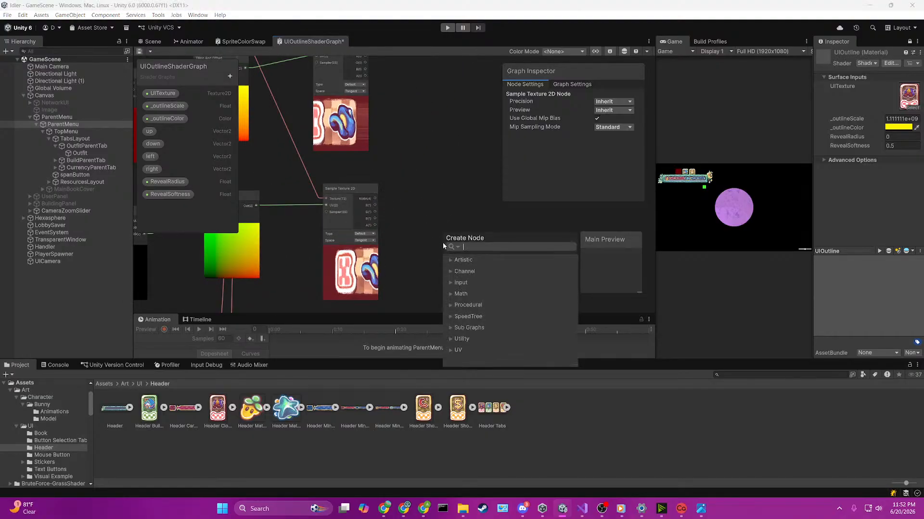
text(add)
click(483, 293)
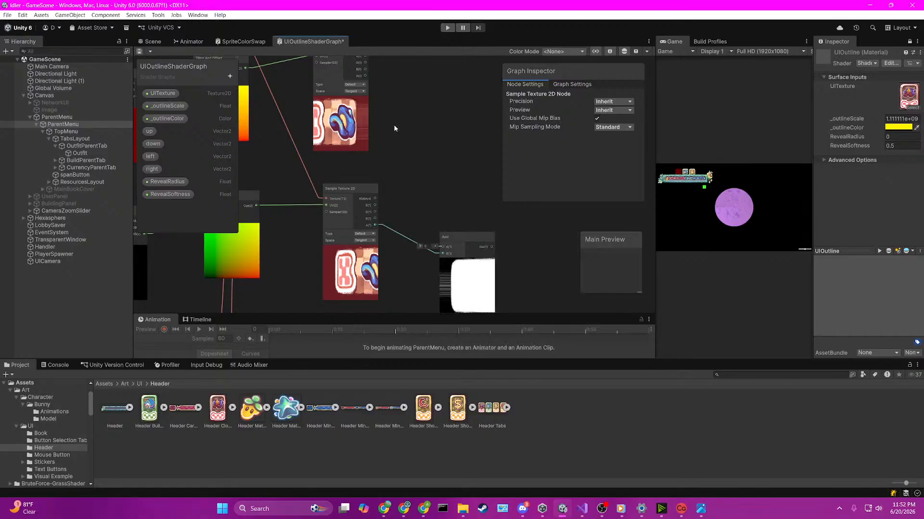
drag(365, 77, 440, 252)
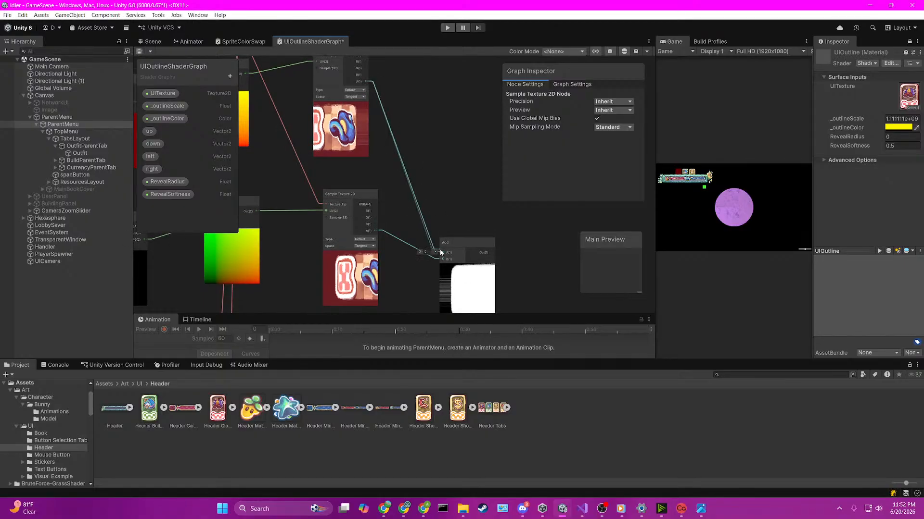
click(449, 192)
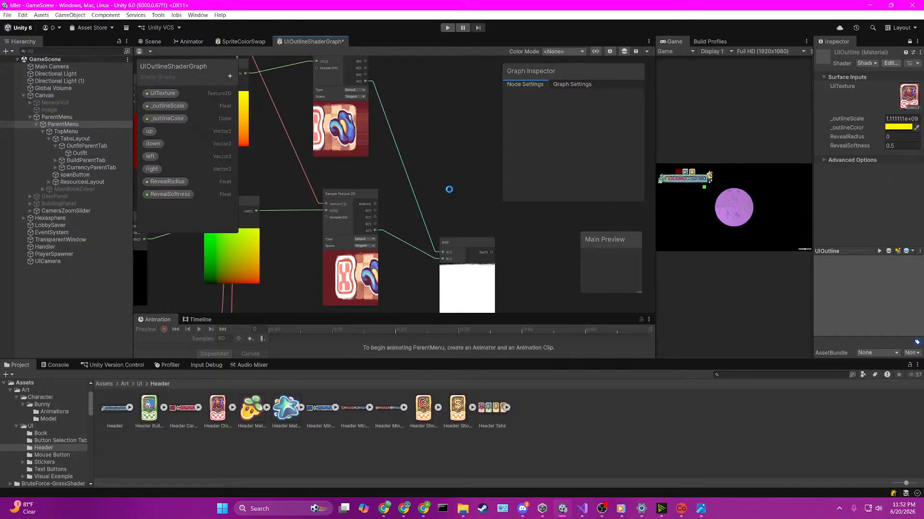
key(ctrl+s)
Step: Move the lower Add node and create a Clamp node from its output at Min, connecting that output to Clamp's In input too
scroll(448, 189, down, 5)
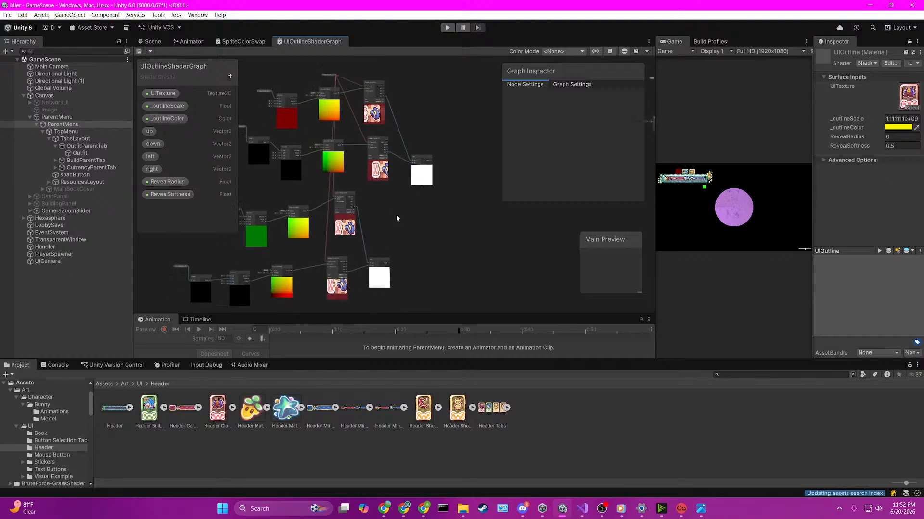
scroll(397, 218, up, 5)
drag(367, 247, 402, 248)
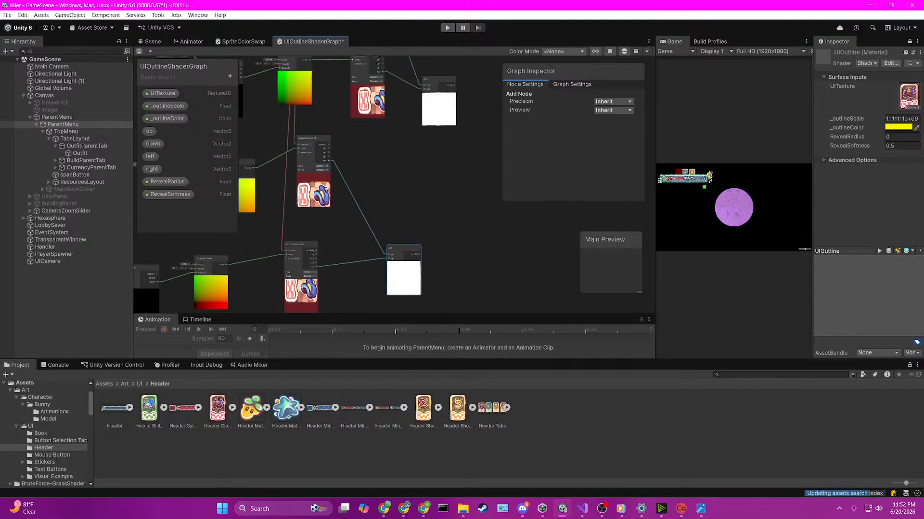
key(alt+Tab)
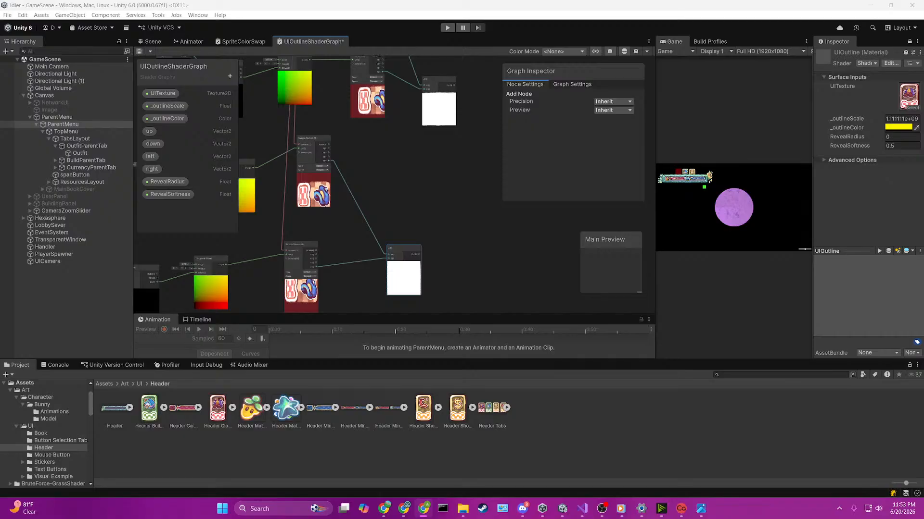
scroll(360, 238, up, 1)
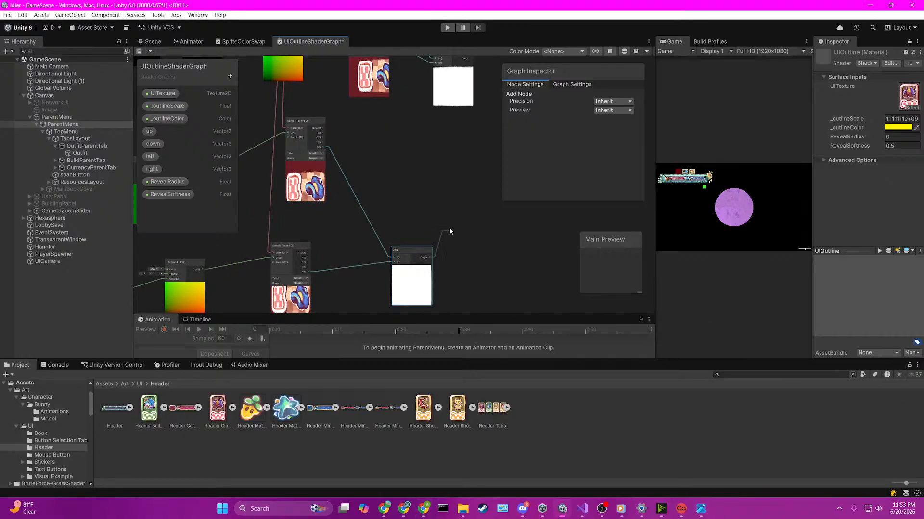
key(space)
text(clamp)
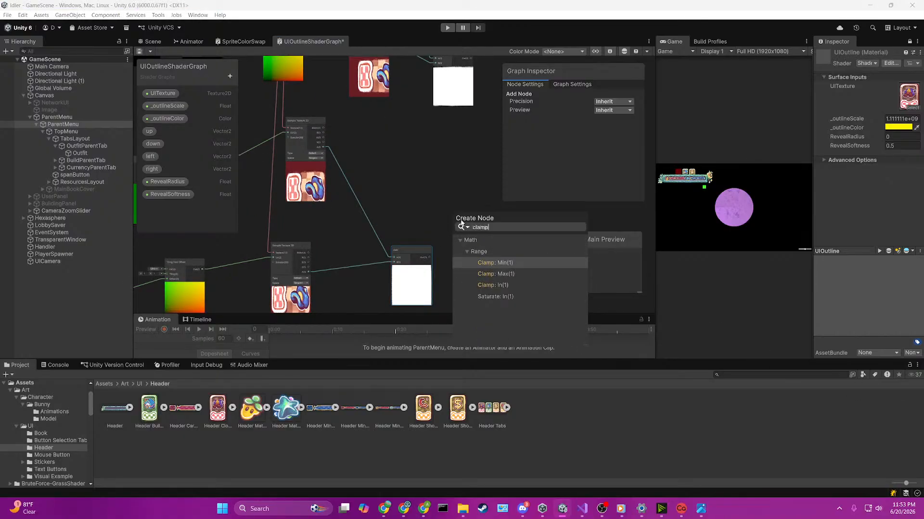
key(Return)
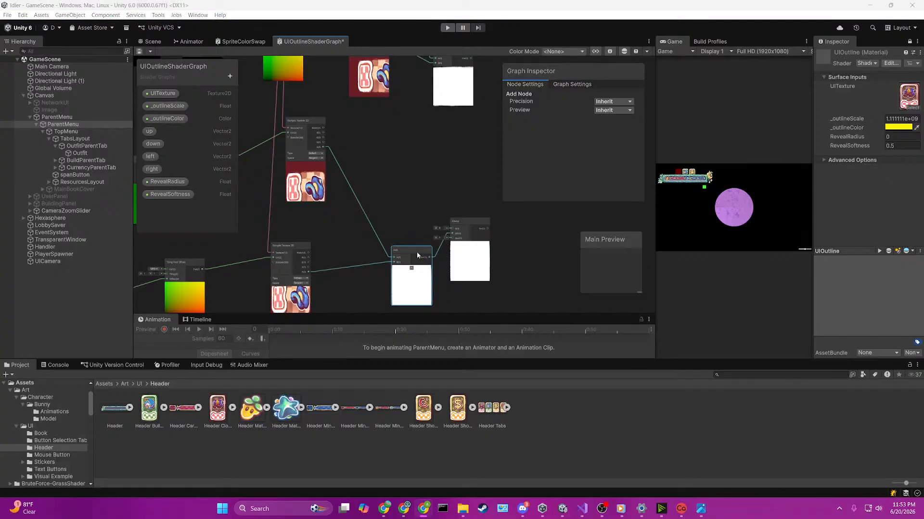
scroll(417, 253, up, 2)
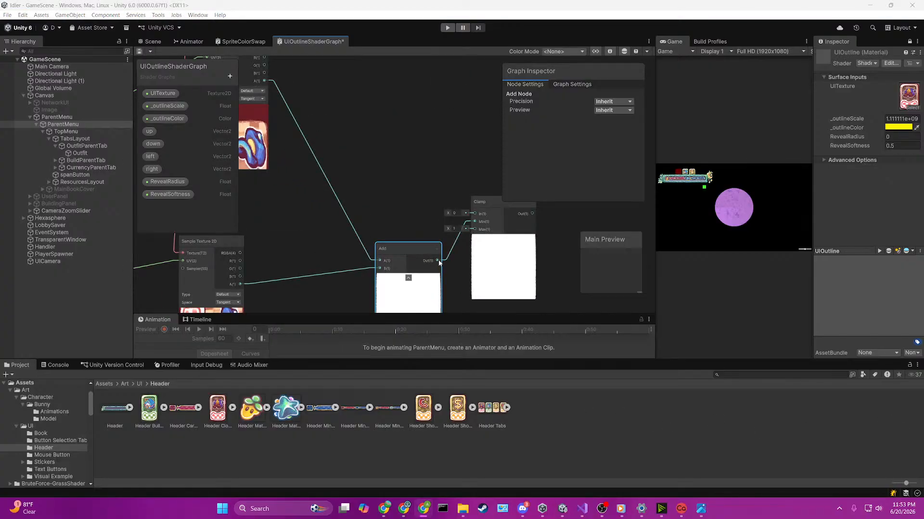
drag(437, 260, 475, 214)
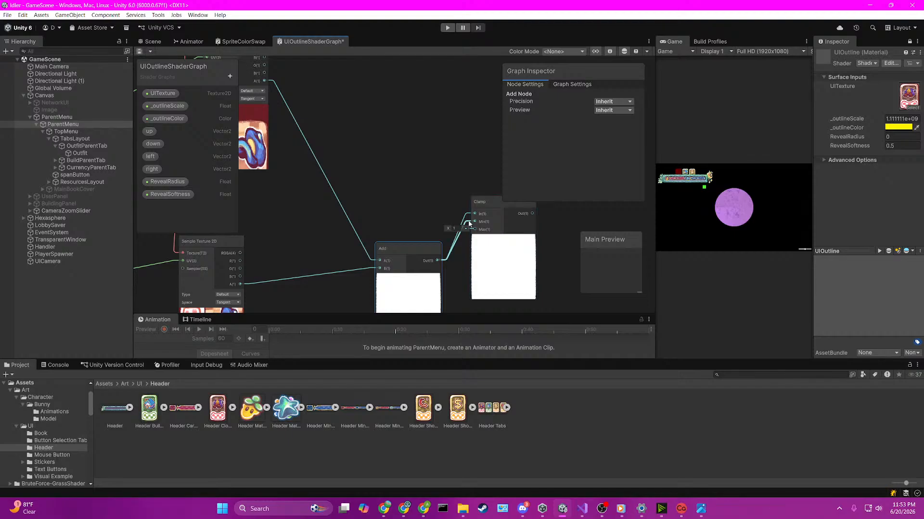
Step: Delete the connection from the lower Add node to Clamp's Min input and save the shader graph
click(469, 221)
key(Delete)
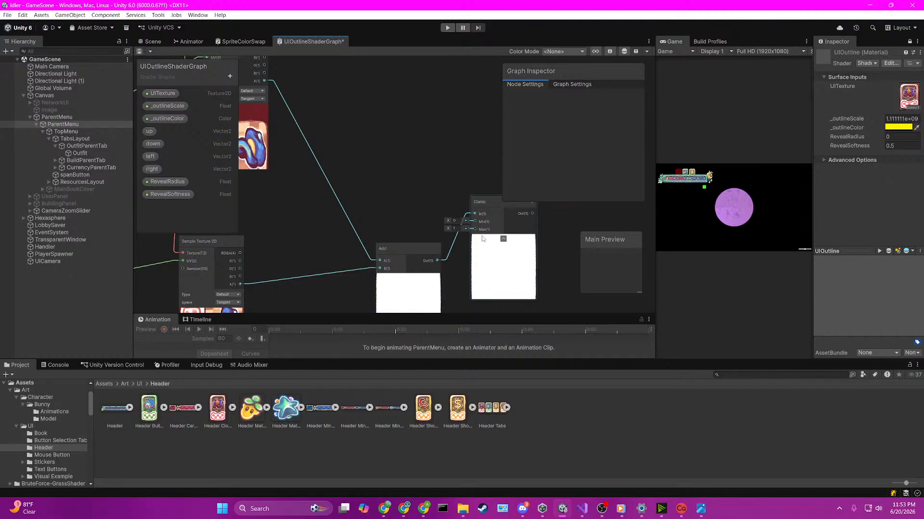
key(ctrl+s)
scroll(428, 209, down, 1)
scroll(428, 209, down, 2)
scroll(439, 156, down, 3)
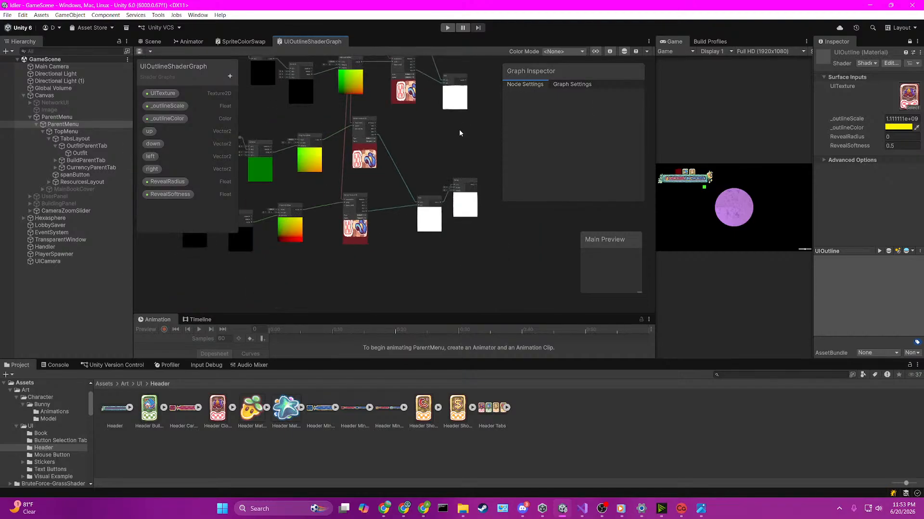
Step: Create a Sample Texture 2D node above the first group of offset texture nodes
middle_drag(458, 129, 397, 198)
scroll(396, 193, up, 4)
scroll(395, 186, down, 3)
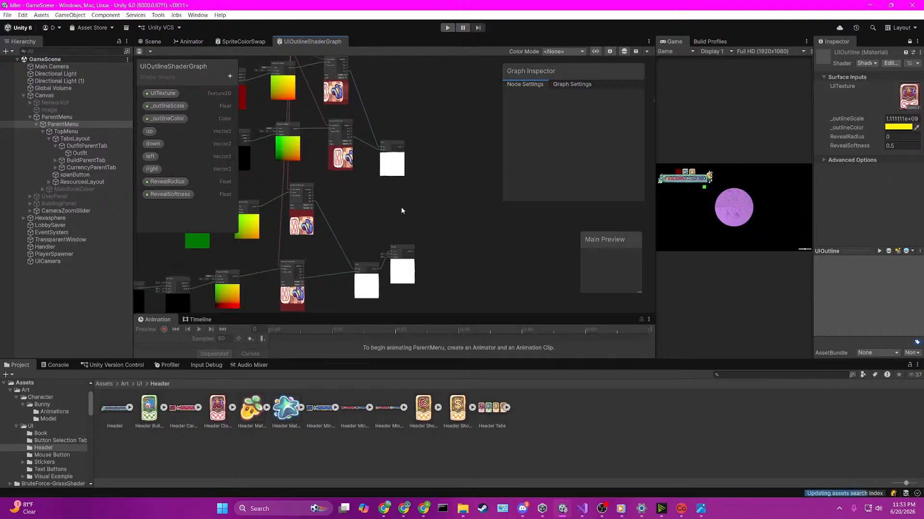
scroll(402, 208, up, 4)
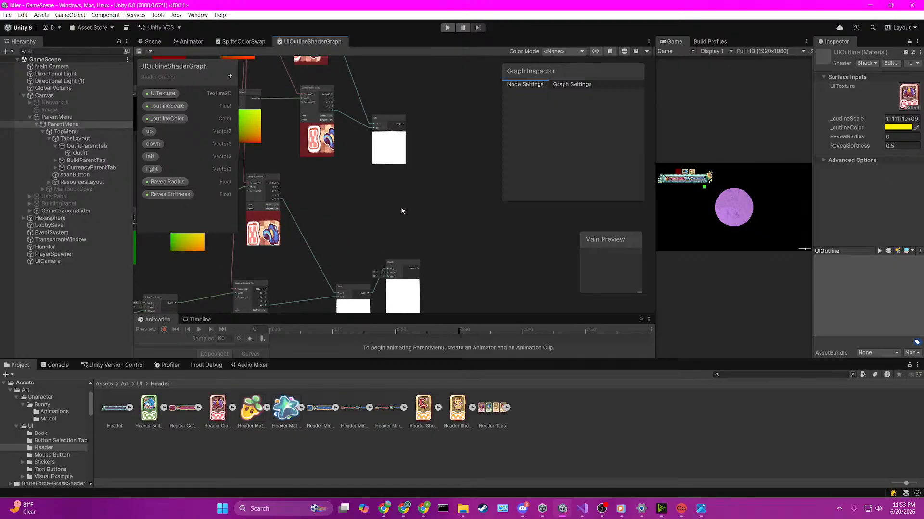
middle_drag(402, 211, 397, 245)
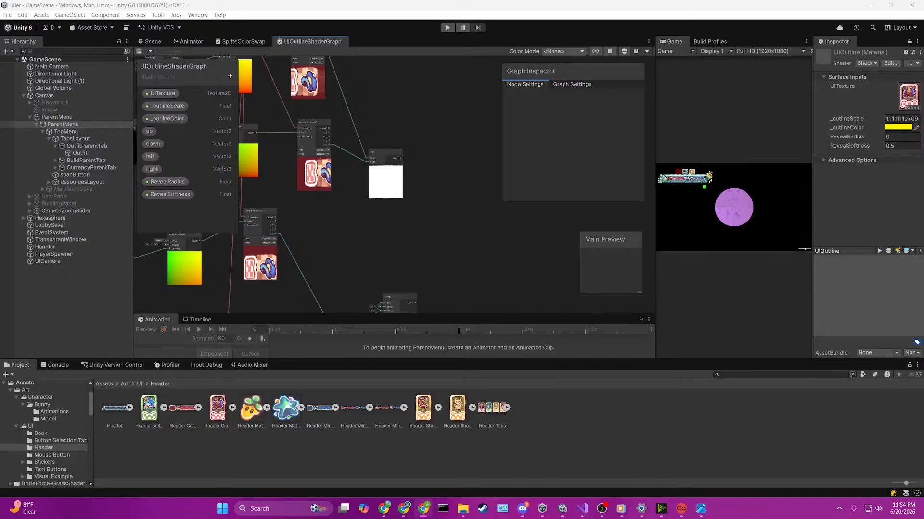
scroll(282, 168, down, 6)
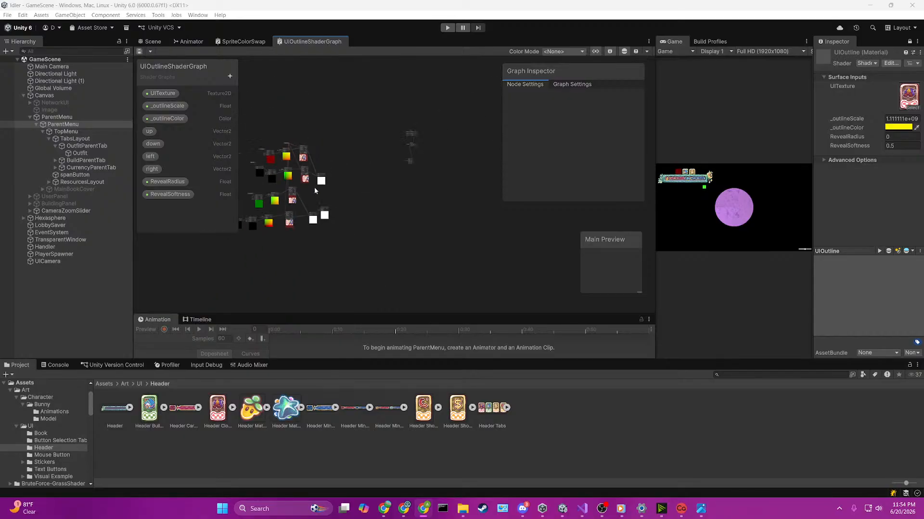
scroll(330, 182, up, 2)
scroll(370, 187, up, 3)
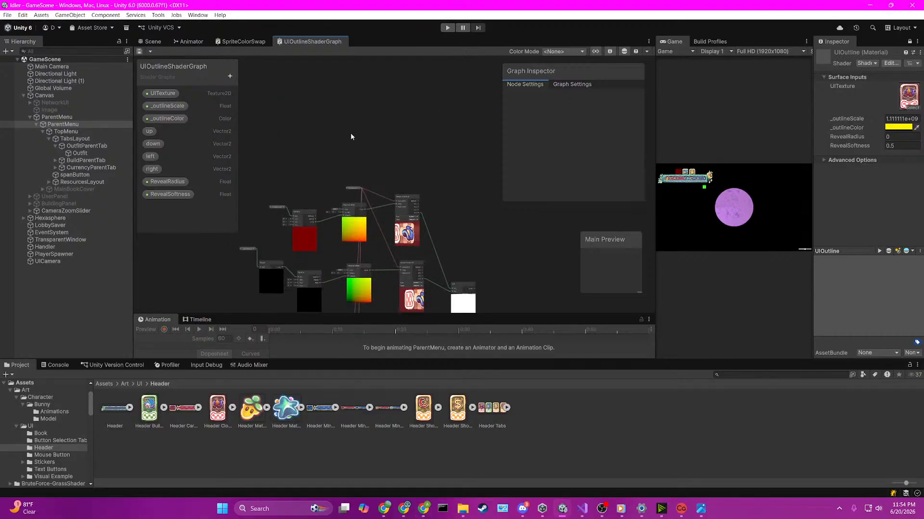
key(space)
text(sample)
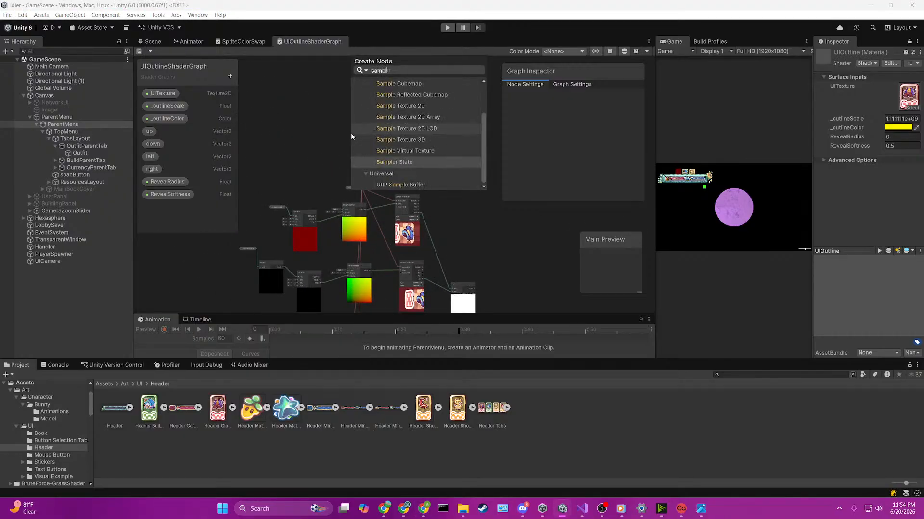
key(Up)
key(Up)
key(Up)
key(Up)
key(Up)
key(Return)
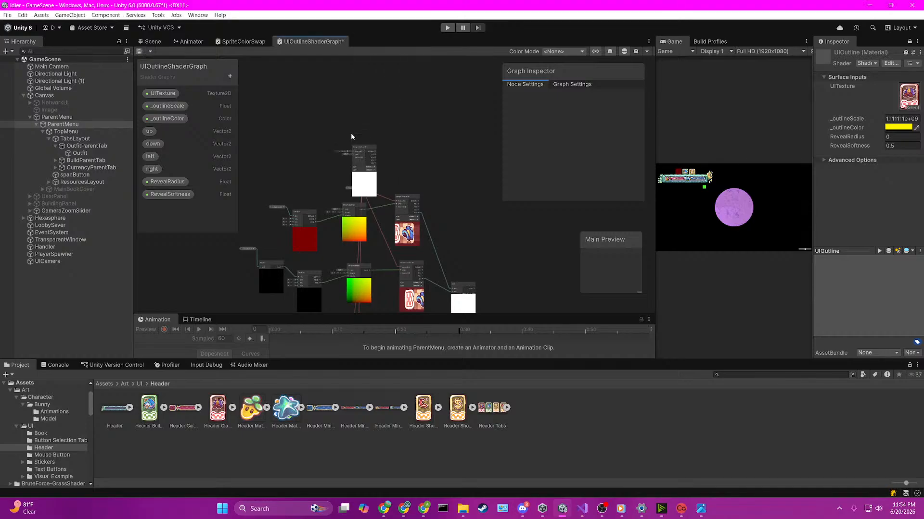
Step: Place the new Sample Texture 2D node above the first group's sampler and connect the UITexture node to its Texture input
scroll(351, 132, up, 2)
drag(372, 159, 453, 124)
click(362, 236)
drag(362, 235, 437, 131)
Step: Create a Subtract node with the lower Clamp's output in A and the new Sample Texture 2D node's A output in B
scroll(415, 195, down, 3)
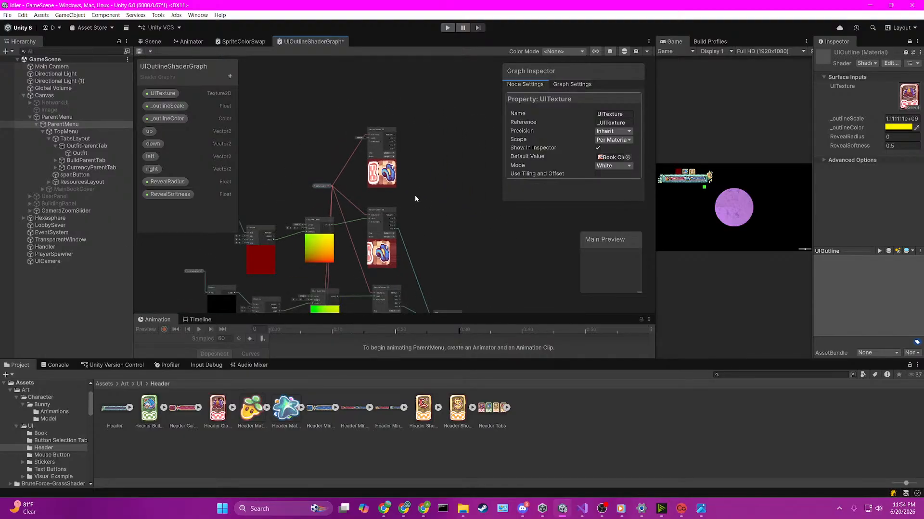
scroll(408, 160, up, 2)
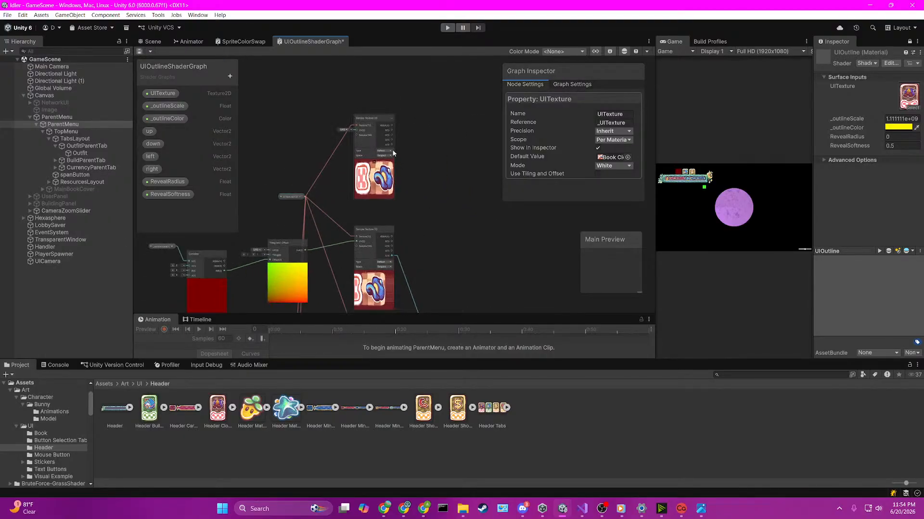
drag(391, 146, 455, 231)
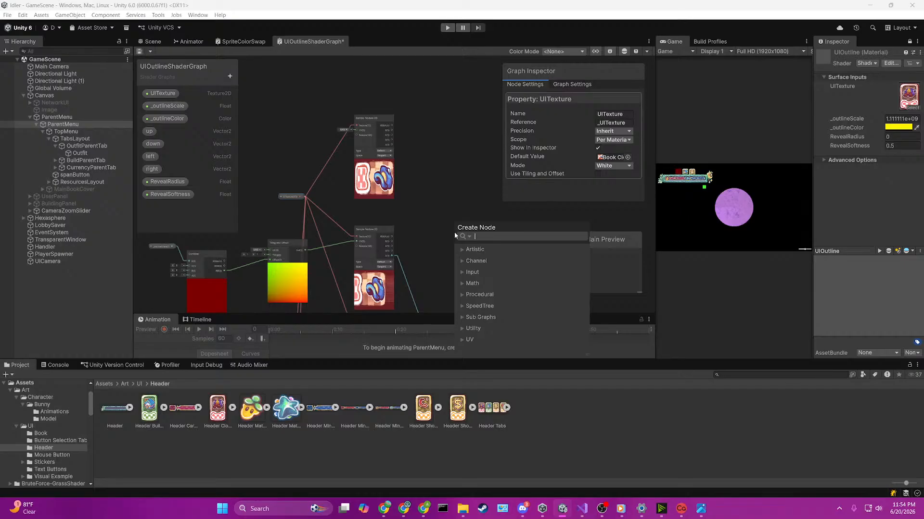
text(subtra)
key(Return)
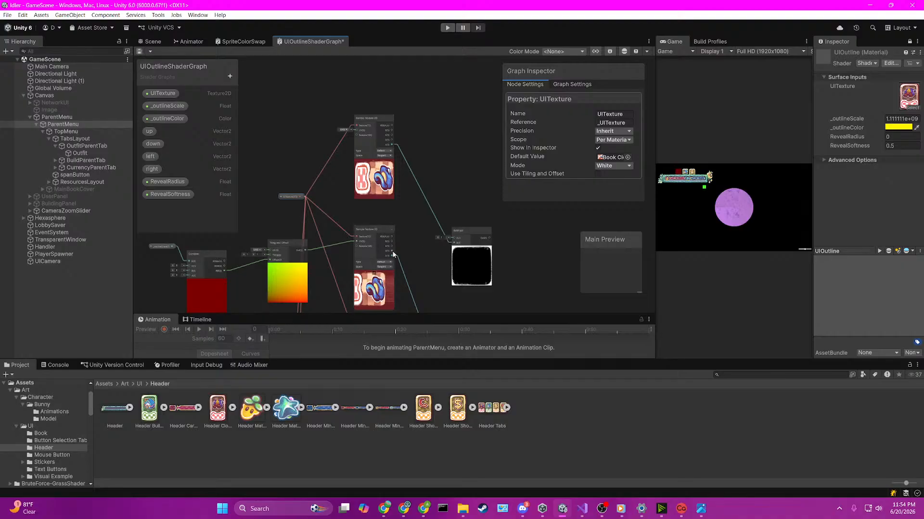
scroll(419, 261, down, 4)
scroll(428, 207, up, 2)
scroll(431, 215, down, 3)
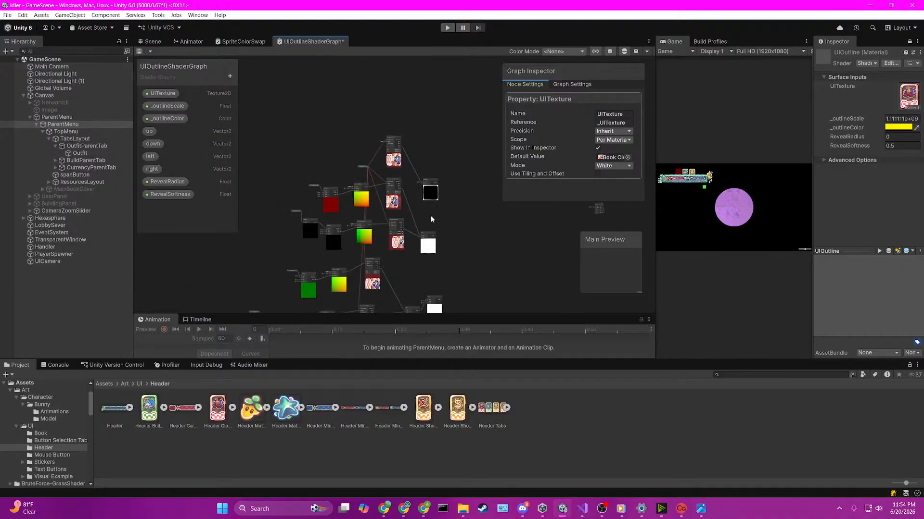
scroll(441, 241, up, 2)
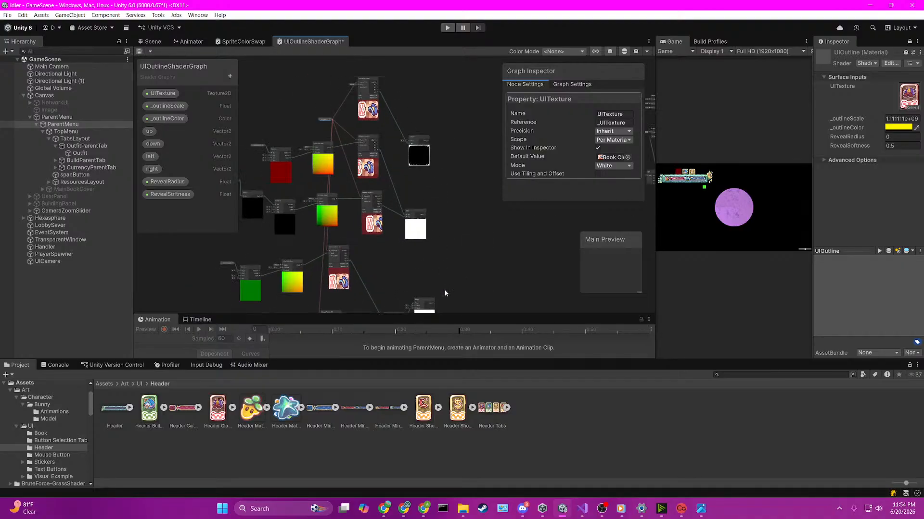
drag(434, 303, 478, 219)
Step: Create a Clamp node from the upper Add node's output, connected at In
scroll(479, 275, up, 2)
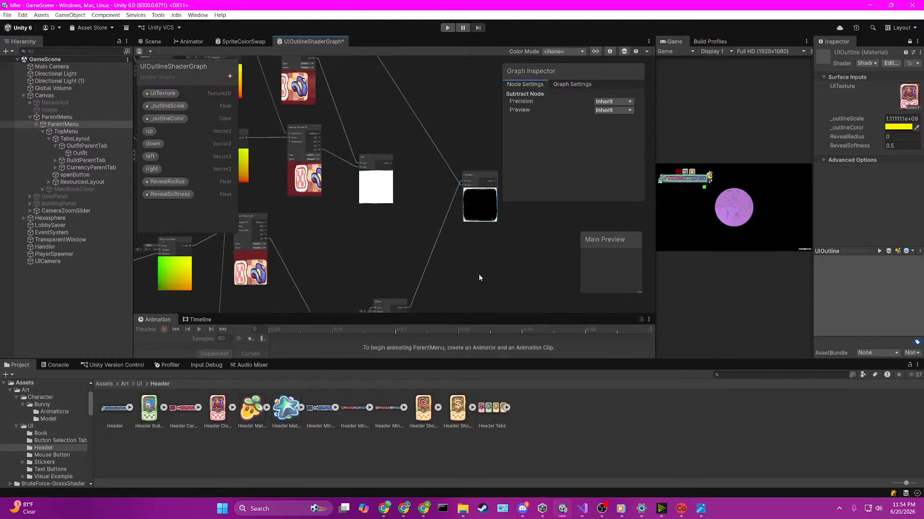
scroll(475, 260, down, 3)
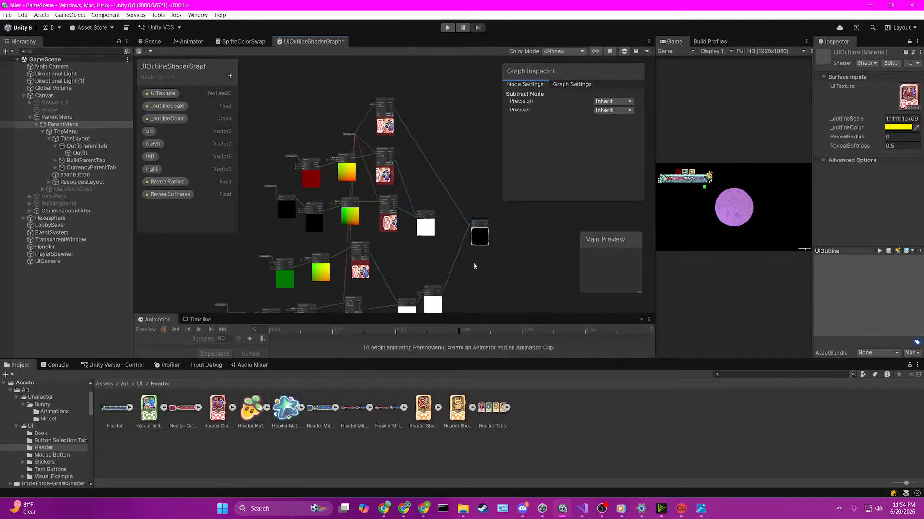
scroll(473, 259, up, 4)
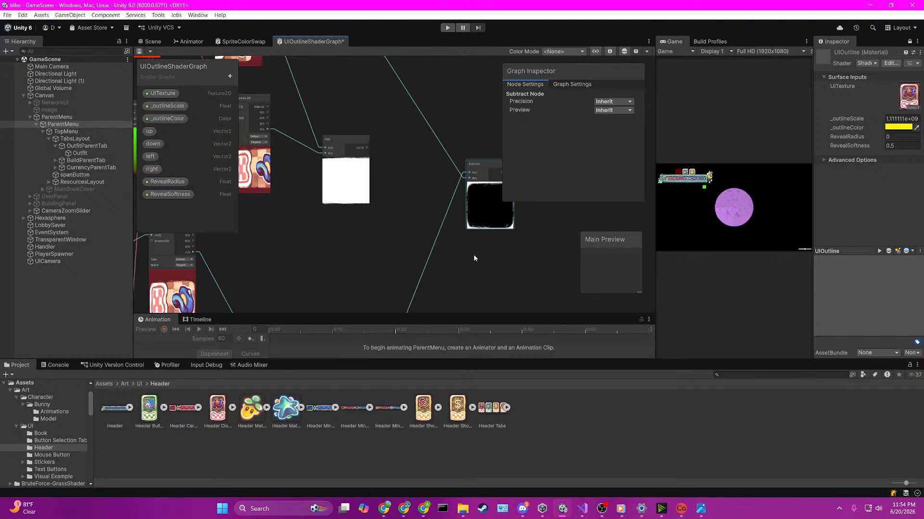
scroll(474, 258, down, 5)
scroll(440, 232, up, 4)
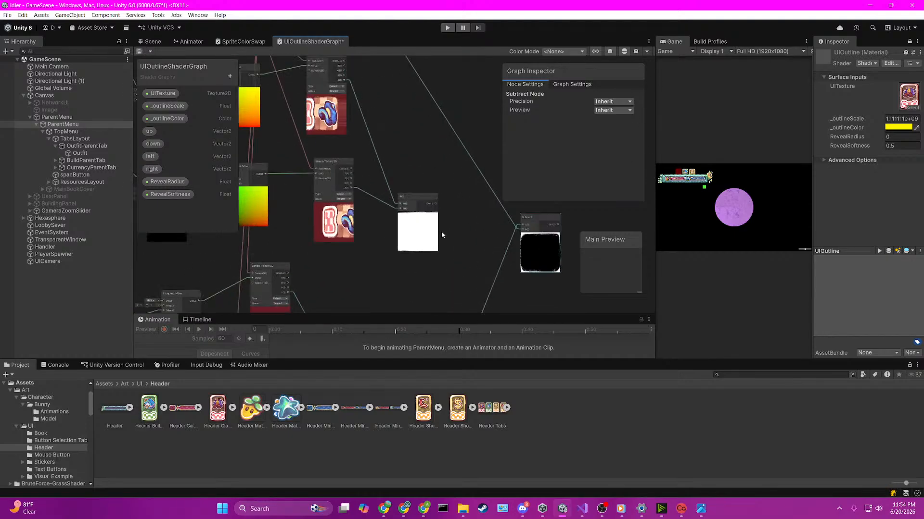
scroll(440, 231, up, 2)
drag(435, 200, 463, 259)
text(clamp)
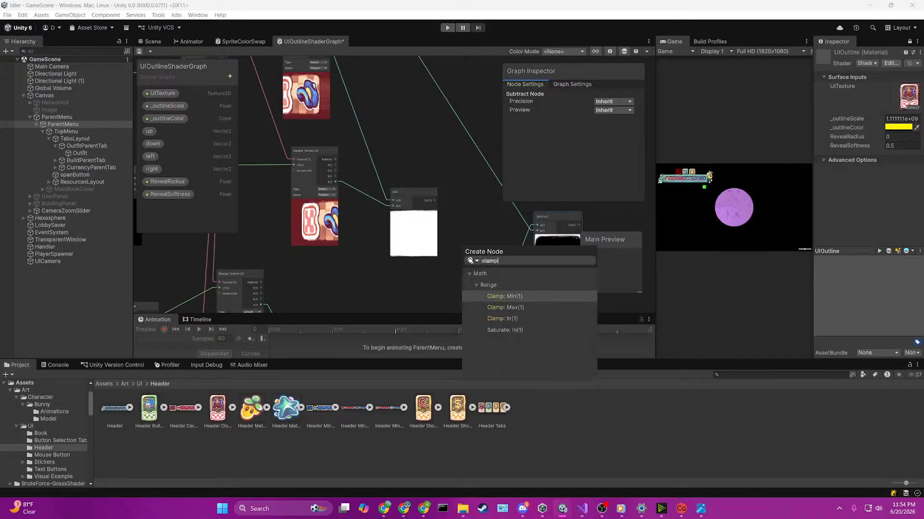
key(Down)
key(Down)
key(Return)
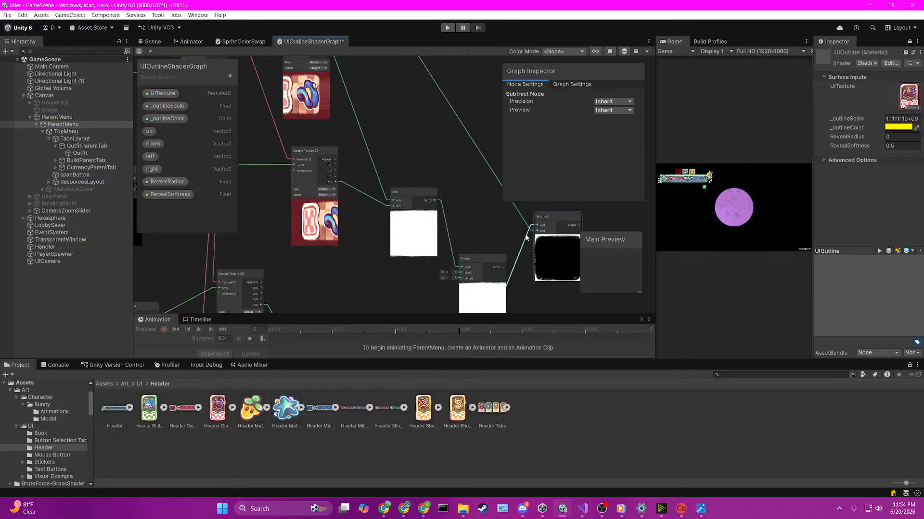
Step: Move the Subtract node aside and sum both Clamp outputs in a new Add node feeding Subtract's A input
middle_drag(489, 231, 331, 98)
scroll(341, 176, down, 1)
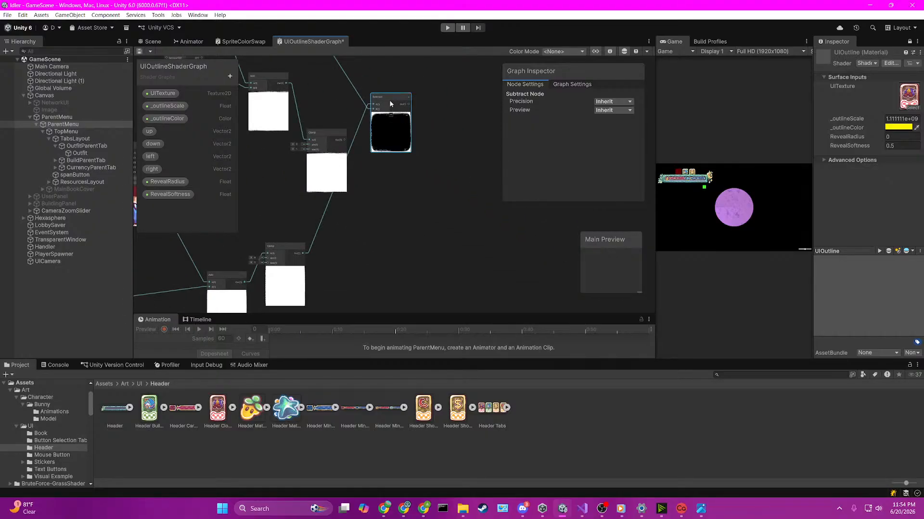
drag(393, 100, 486, 150)
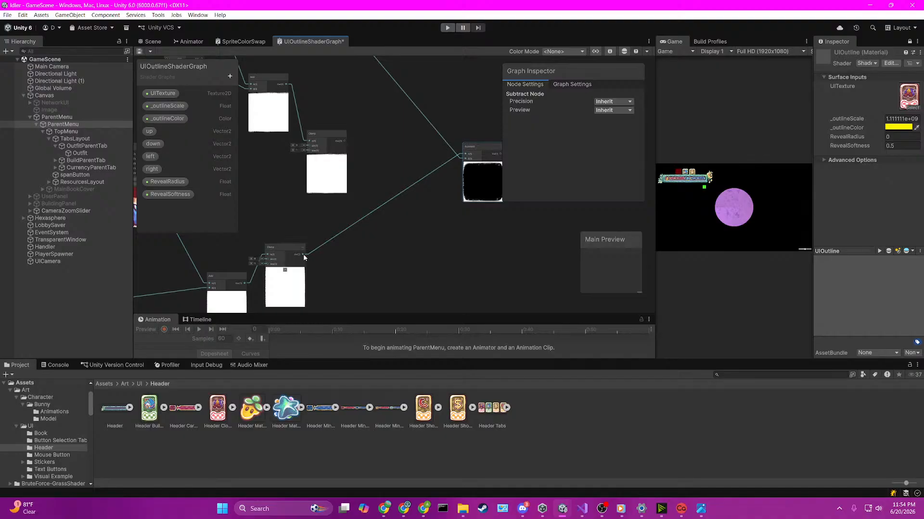
drag(303, 254, 362, 201)
text(add)
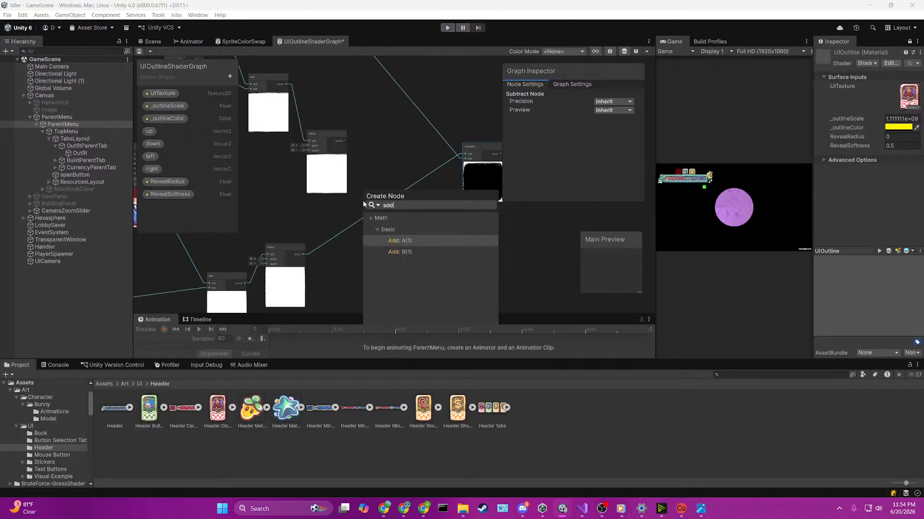
key(Return)
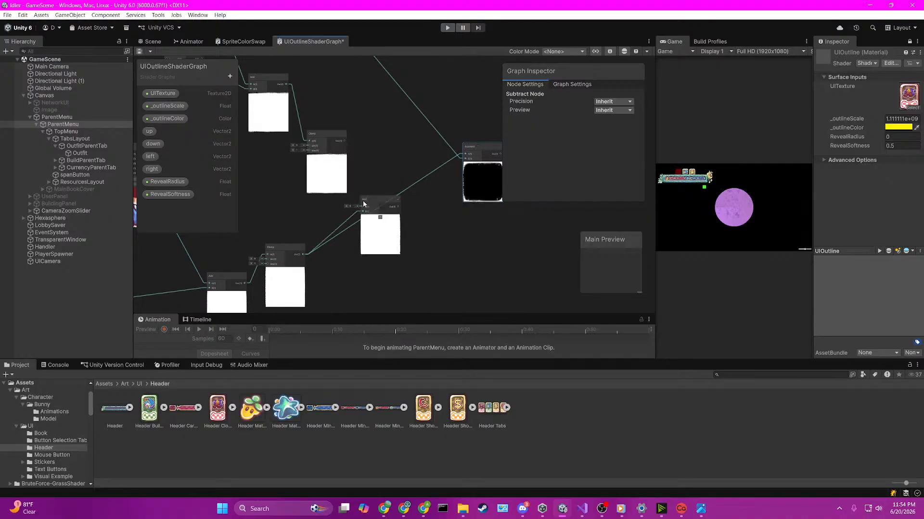
drag(345, 141, 464, 157)
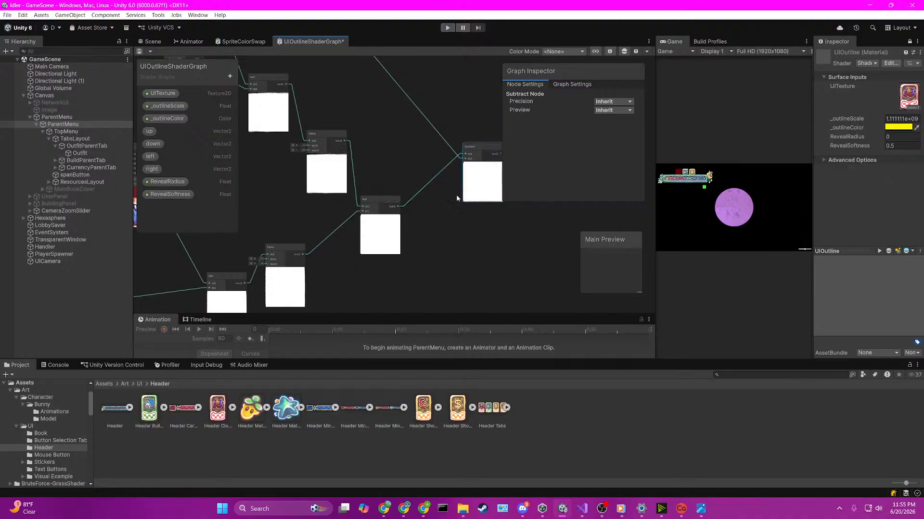
Step: Examine the previews and connections of the Clamp, Add and Subtract nodes
middle_drag(425, 236, 353, 247)
scroll(355, 224, up, 4)
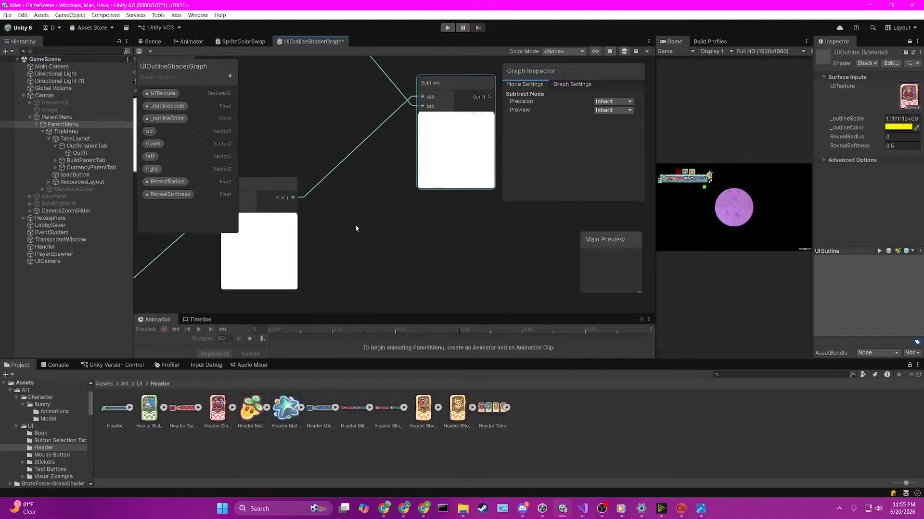
scroll(356, 228, down, 5)
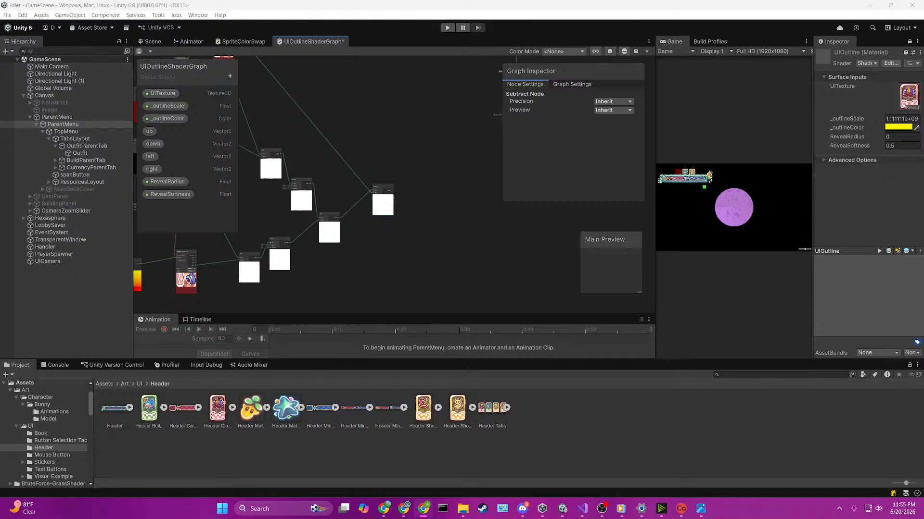
scroll(444, 254, up, 2)
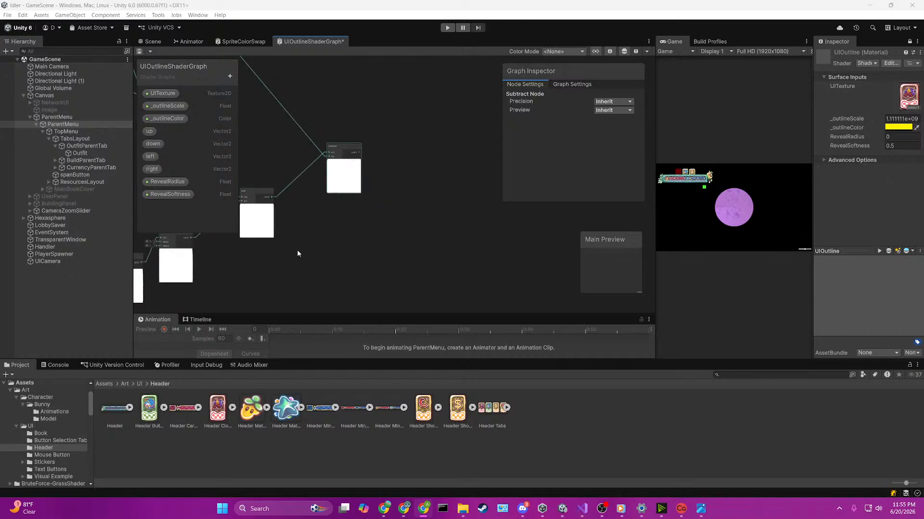
middle_drag(245, 254, 536, 265)
click(536, 264)
middle_drag(446, 218, 340, 215)
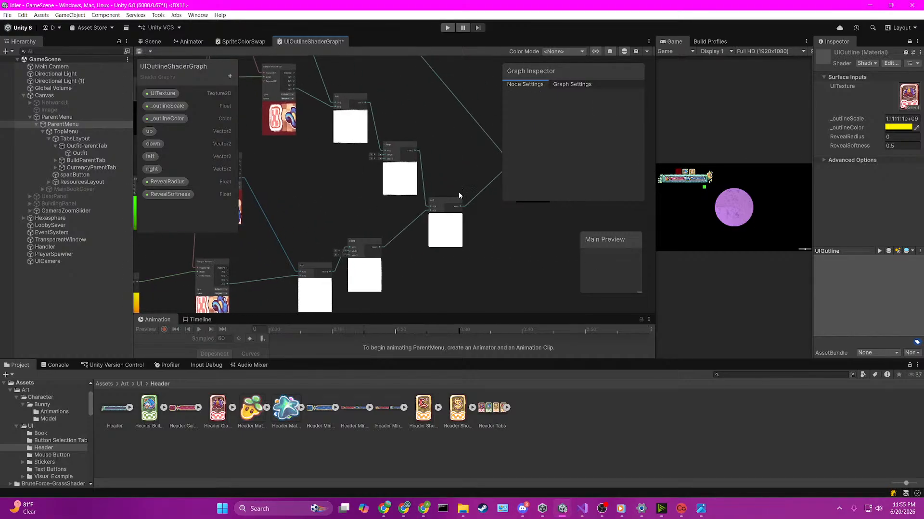
middle_drag(474, 184, 417, 181)
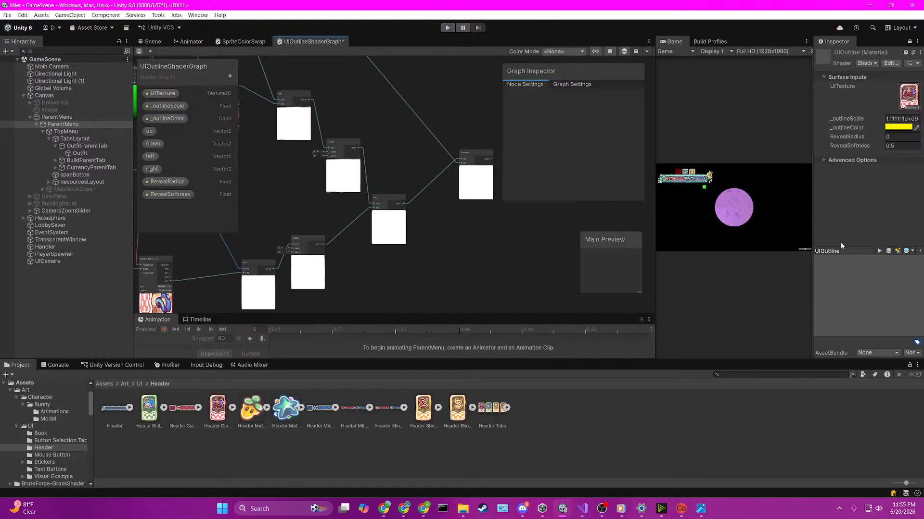
Step: Remove the Add node joining the Clamp outputs and the Subtract node, and line up the lower Clamp beneath the upper Clamp
scroll(347, 202, up, 2)
scroll(348, 206, down, 2)
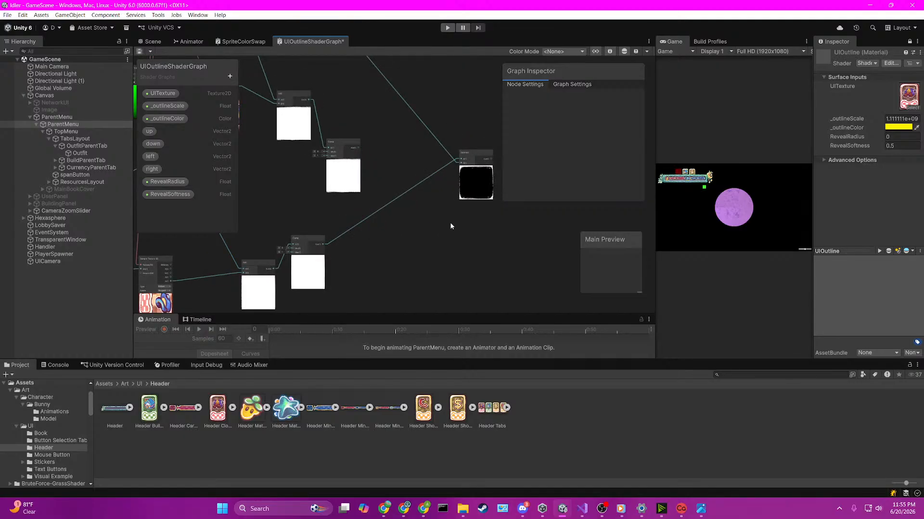
drag(476, 155, 396, 114)
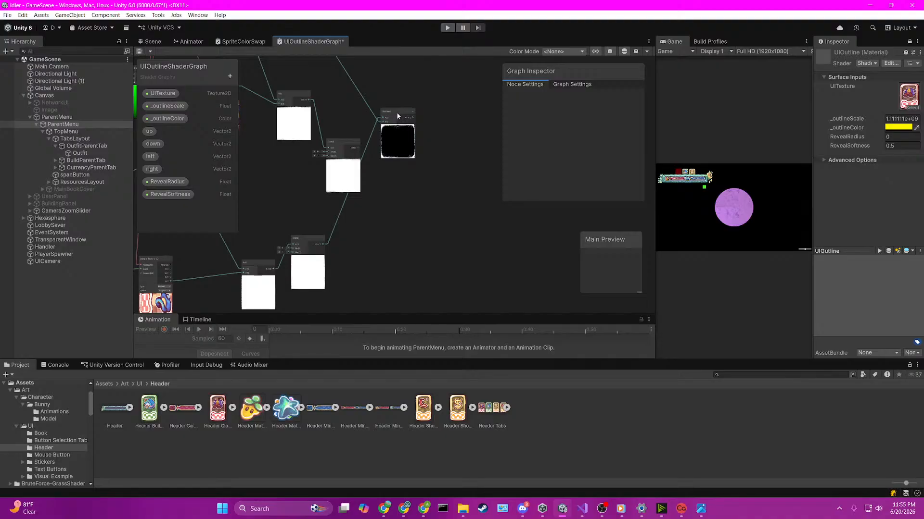
key(Delete)
drag(311, 240, 344, 241)
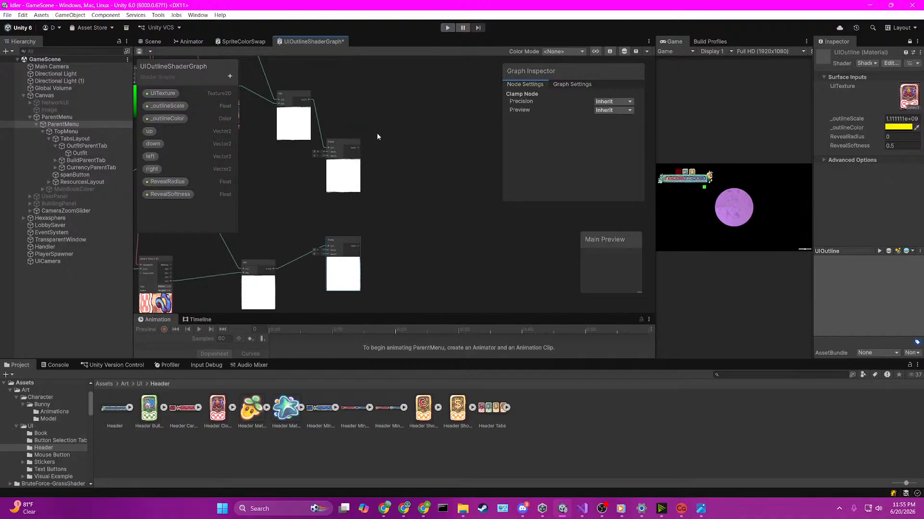
key(super)
click(377, 92)
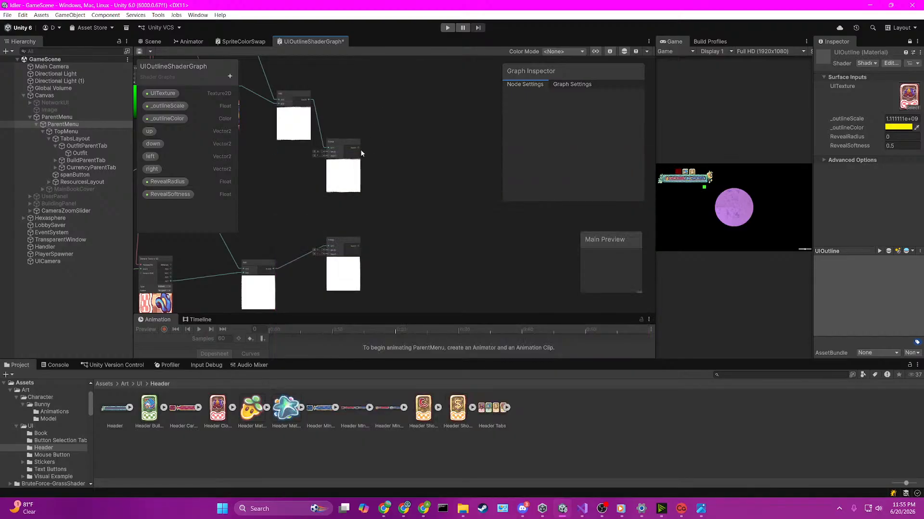
Step: Create a Subtract node fed by the upper Clamp node's output at its A input
key(space)
text(clamp)
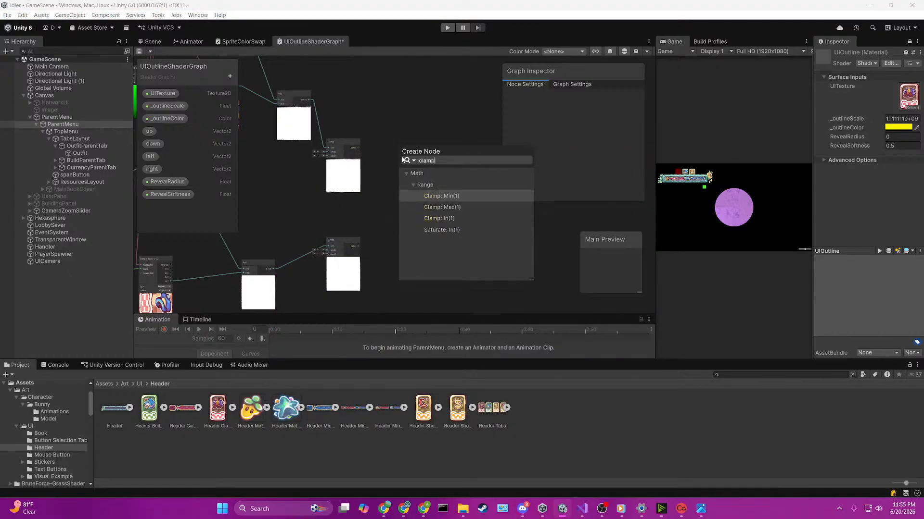
key(Down)
key(Down)
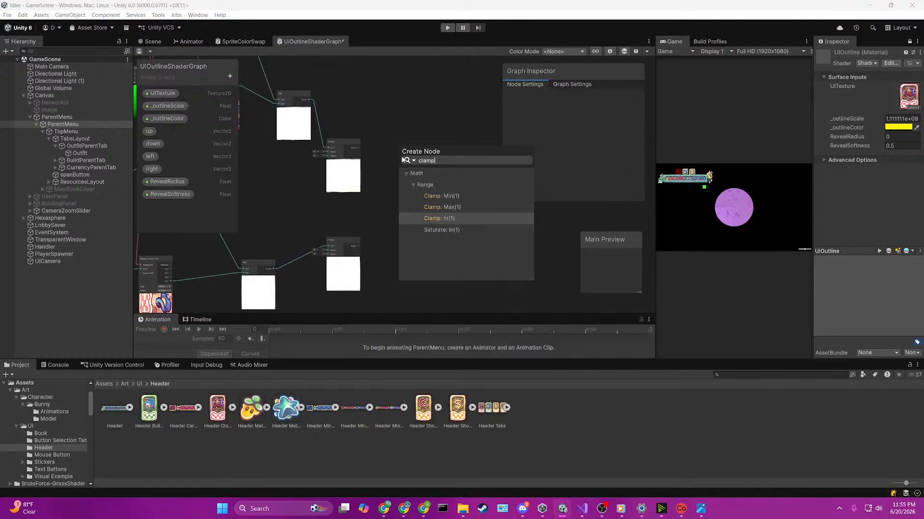
key(Down)
key(BackSpace)
key(BackSpace)
key(BackSpace)
key(BackSpace)
key(BackSpace)
text(subtra)
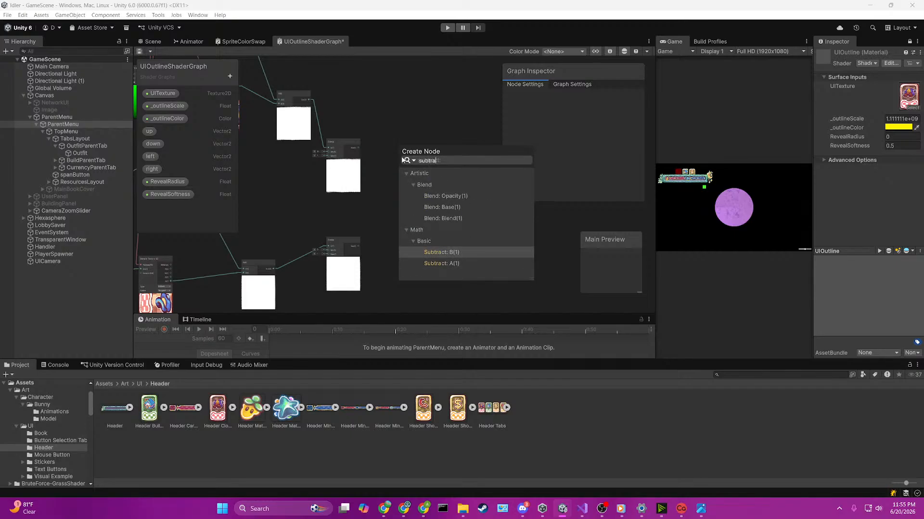
key(Return)
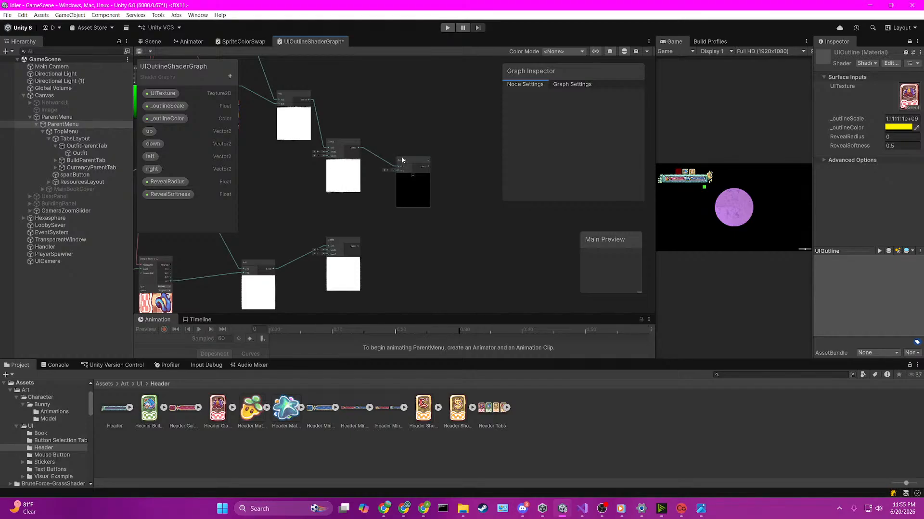
Step: Connect the original texture sample's alpha output to the Subtract node's B input
middle_drag(401, 156, 450, 274)
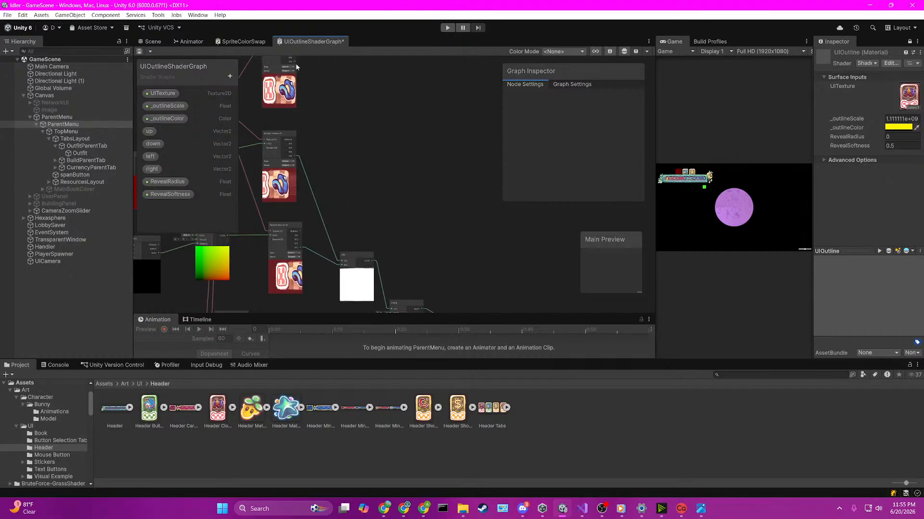
drag(295, 63, 464, 230)
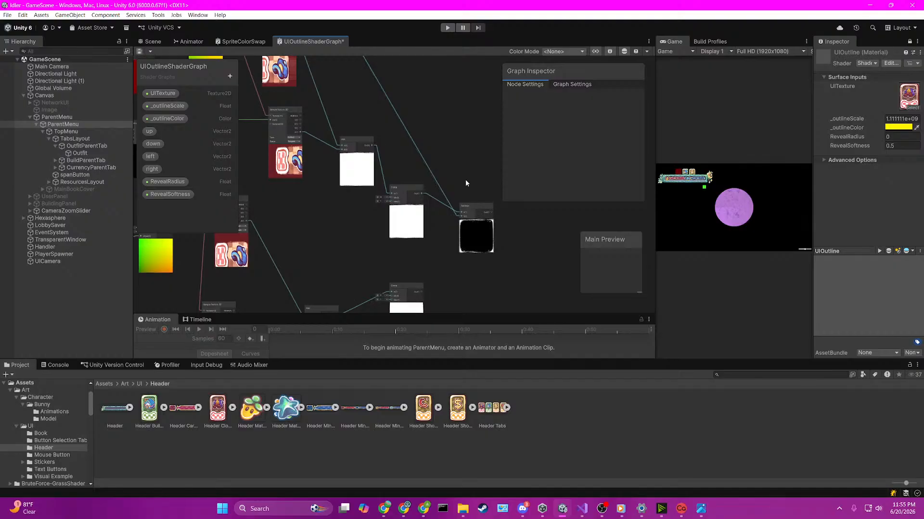
middle_drag(468, 167, 413, 186)
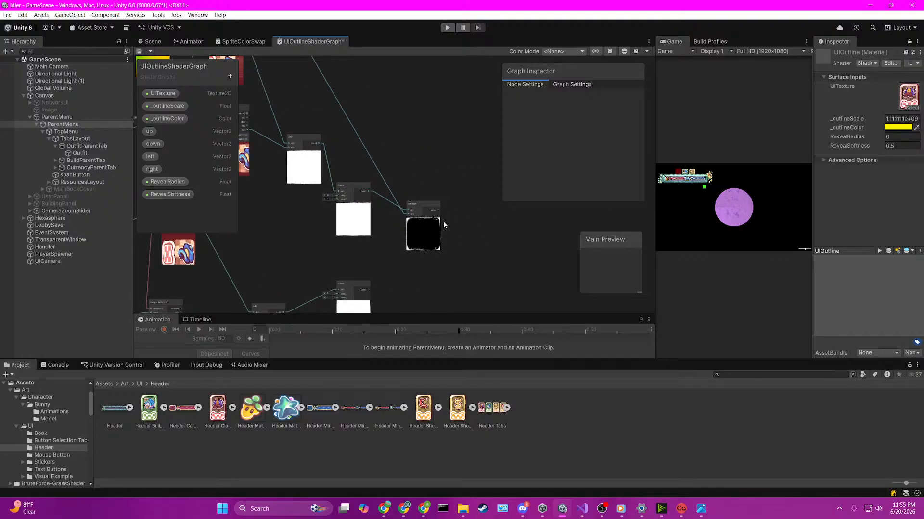
Step: Create a Multiply node from the Subtract output at A and feed the _outlineColor property into its B input
drag(435, 210, 462, 210)
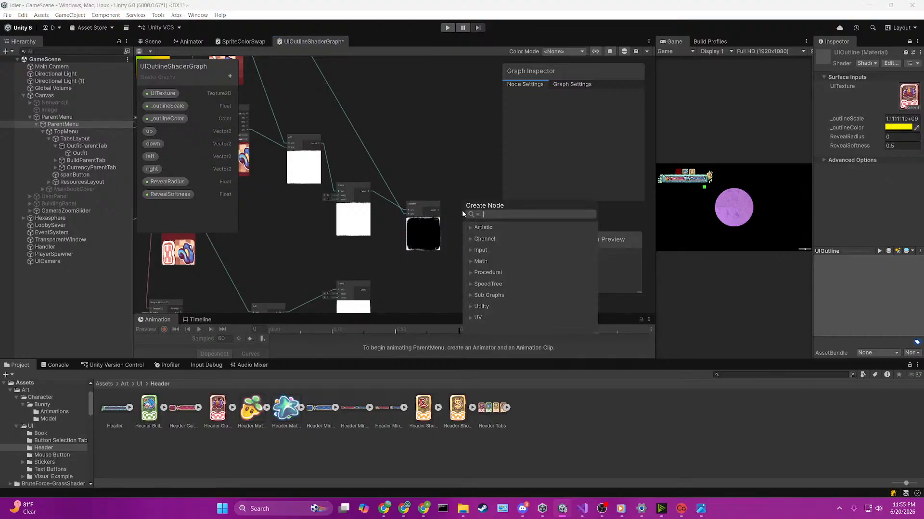
text(multipl)
key(Down)
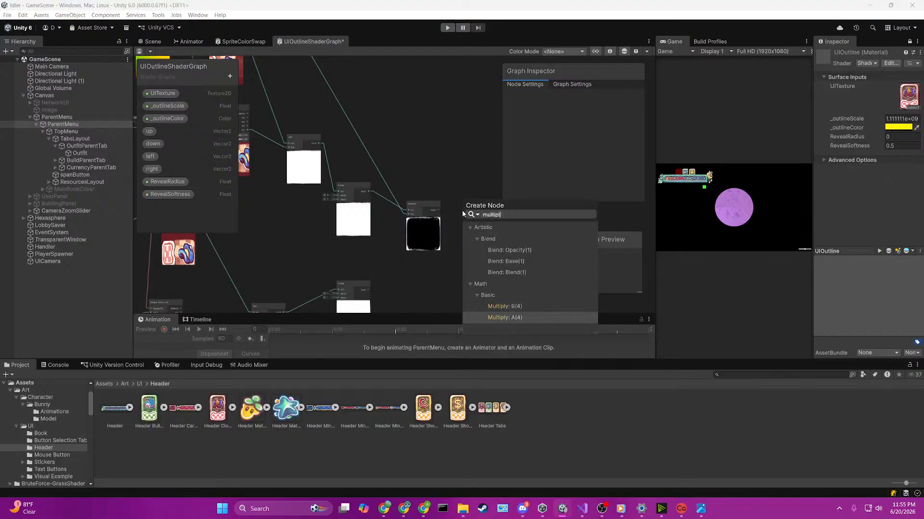
key(Return)
drag(477, 220, 500, 216)
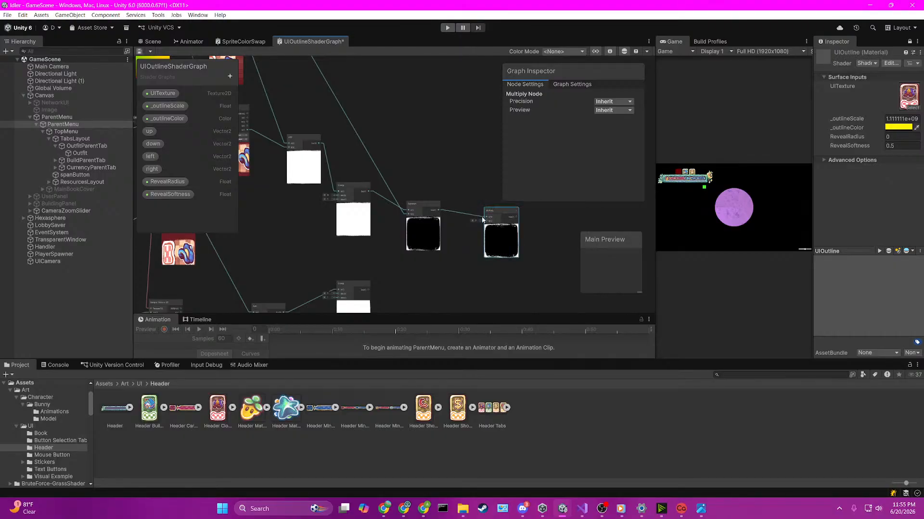
drag(164, 118, 486, 221)
drag(471, 264, 463, 265)
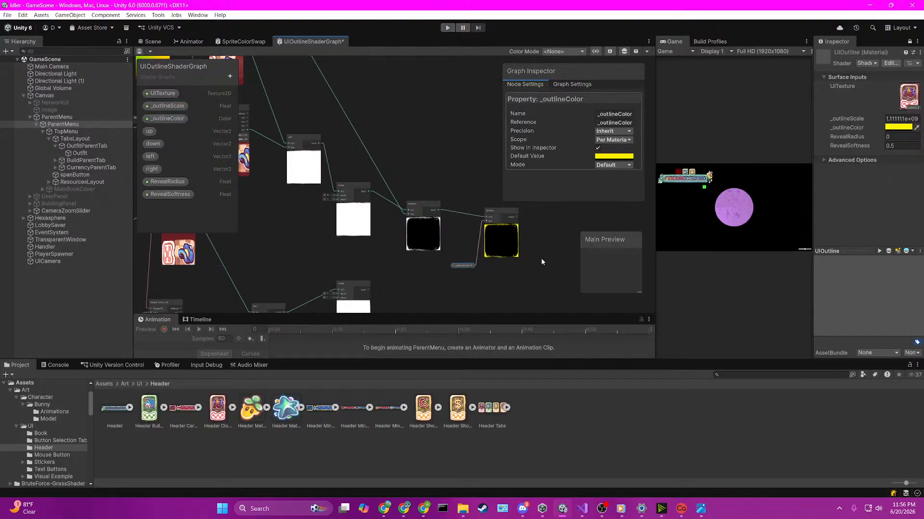
Step: Create an Add node that sums the original texture sample's RGBA at A with the Multiply output at B
scroll(449, 266, down, 5)
scroll(387, 192, up, 5)
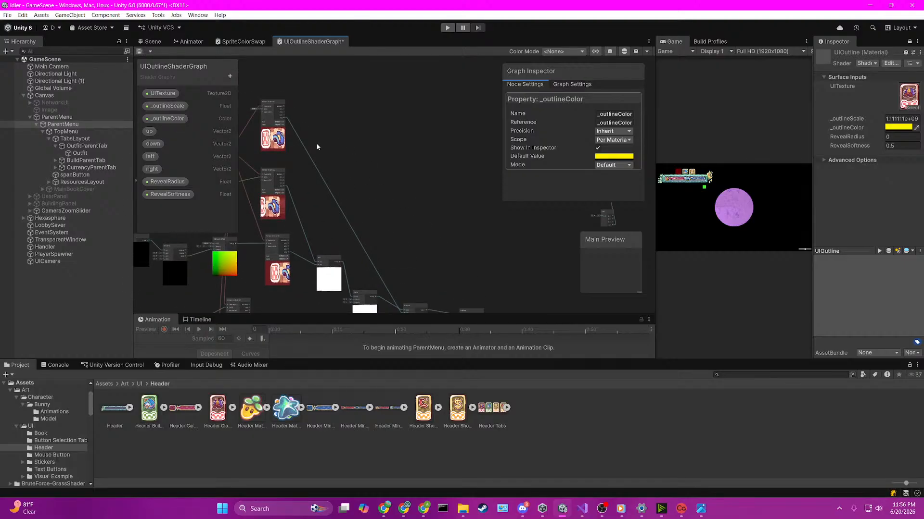
scroll(455, 264, down, 2)
middle_drag(469, 264, 469, 209)
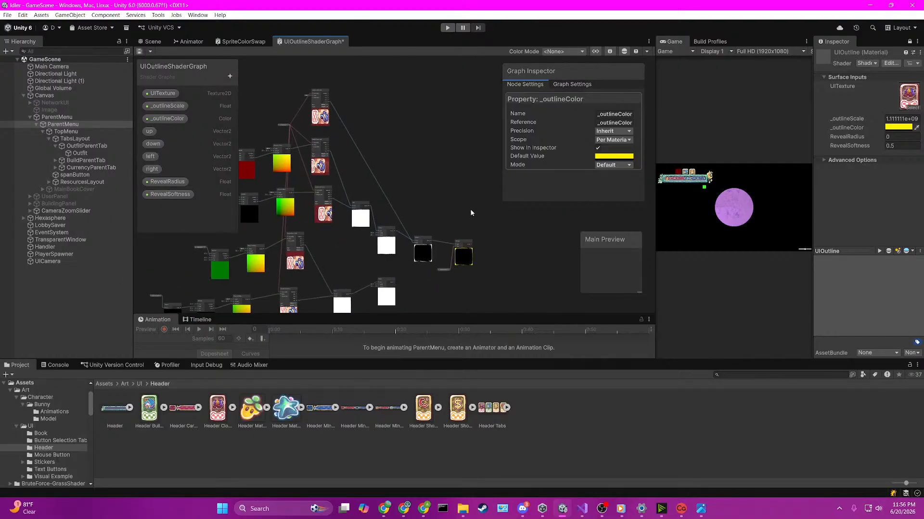
scroll(470, 208, up, 3)
key(space)
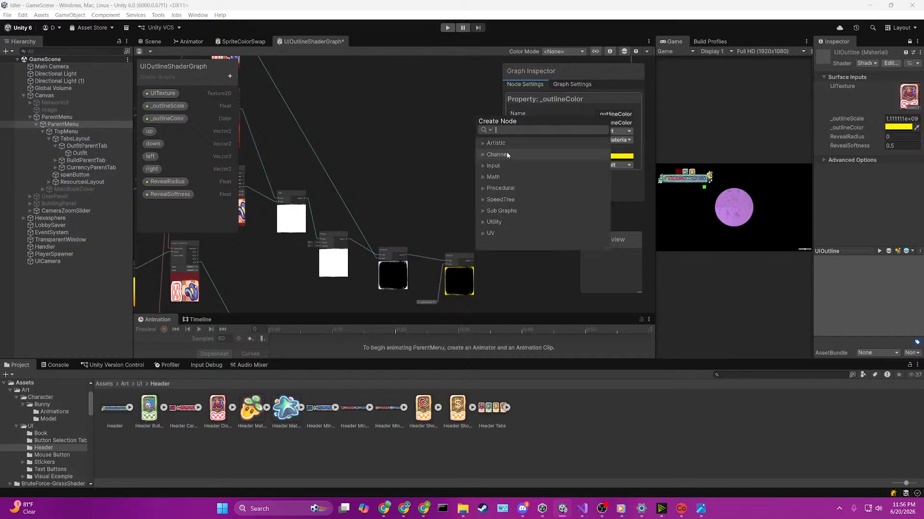
text(add)
click(512, 177)
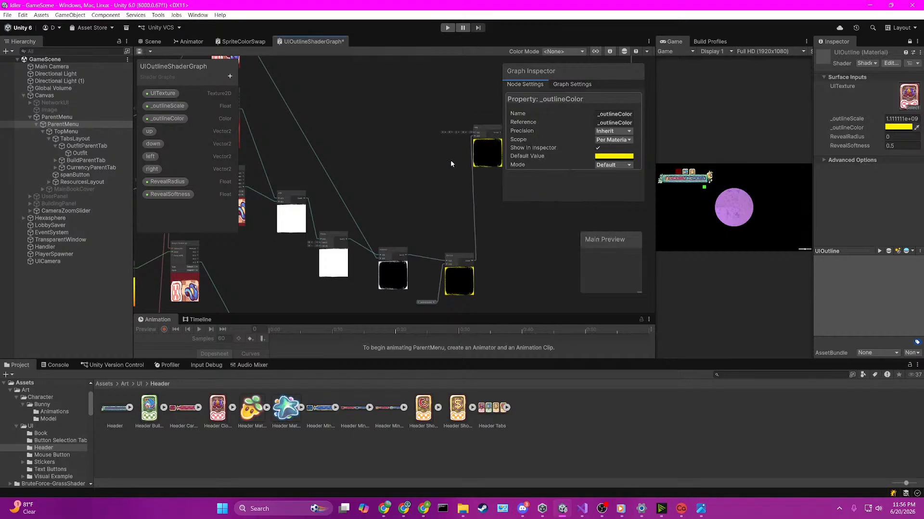
drag(284, 123, 519, 237)
Step: Connect the new Add node's output to the Fragment Base Color and the Split node's input, and save the shader graph
middle_drag(555, 283, 388, 233)
scroll(420, 213, up, 2)
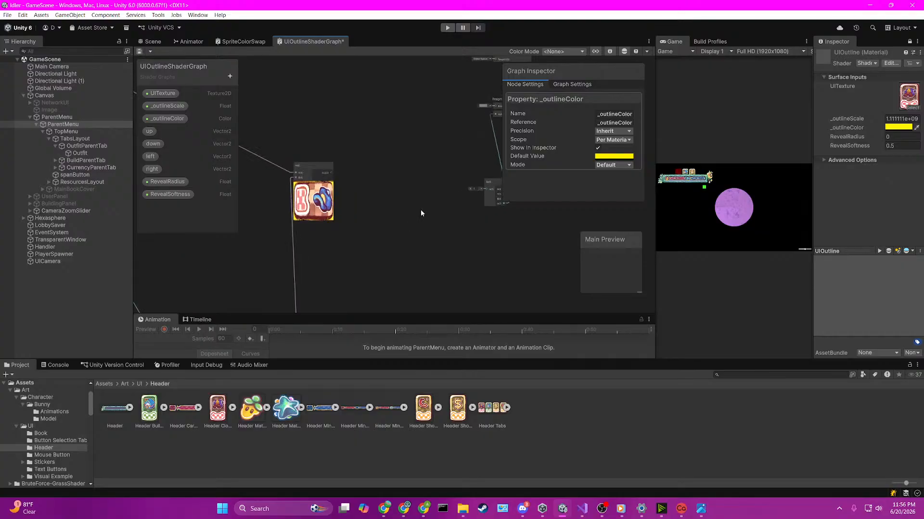
drag(331, 172, 444, 122)
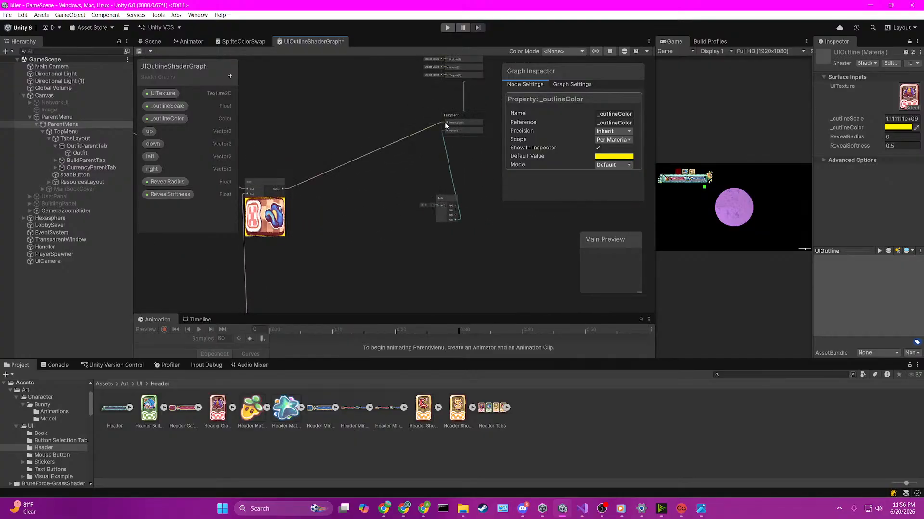
scroll(333, 223, up, 2)
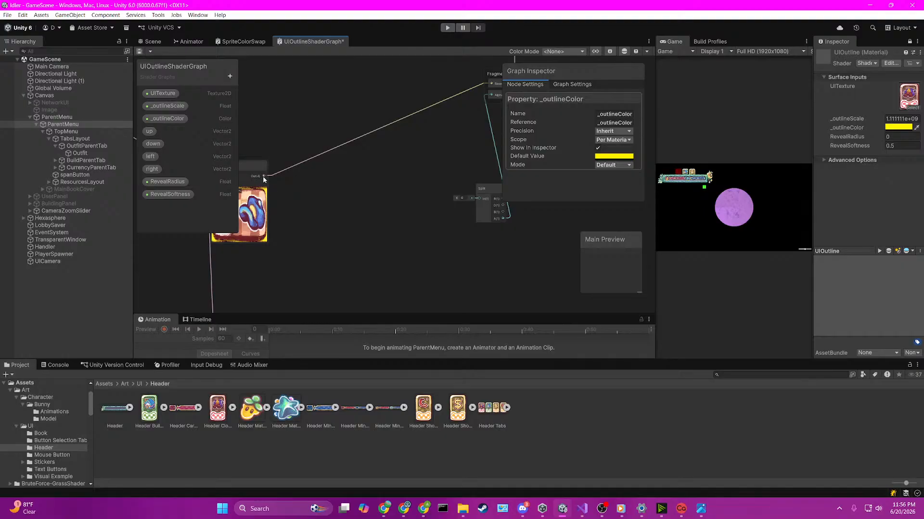
drag(265, 176, 425, 184)
click(493, 231)
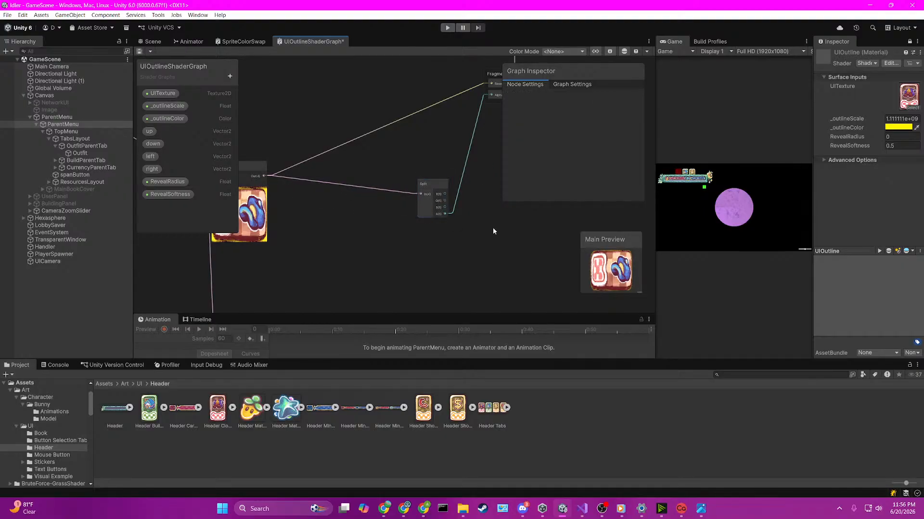
key(ctrl+s)
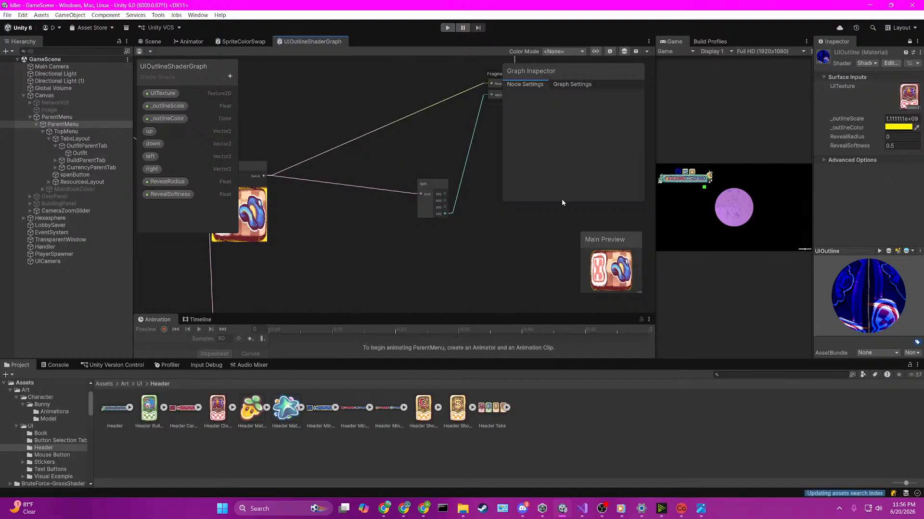
Step: Check the outfit tab in the Scene view and lower the UIOutline material's _outlineScale to 0.04
click(154, 42)
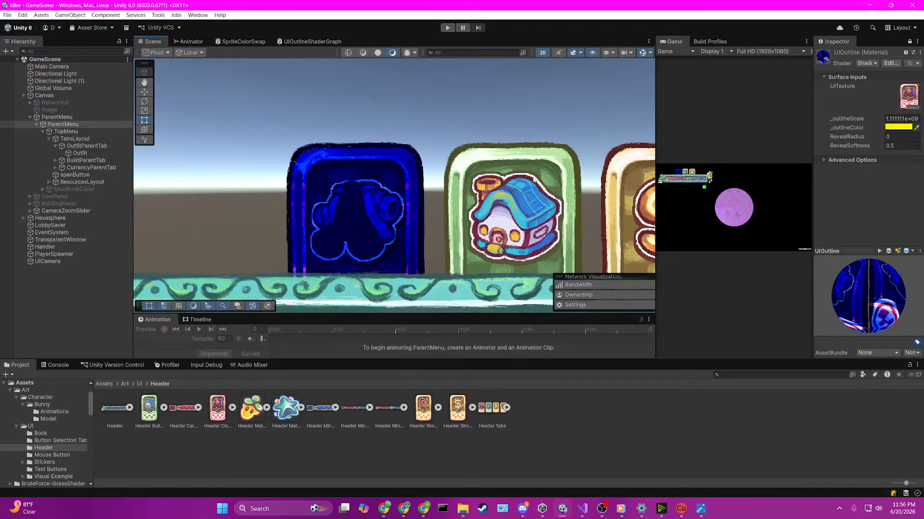
click(323, 42)
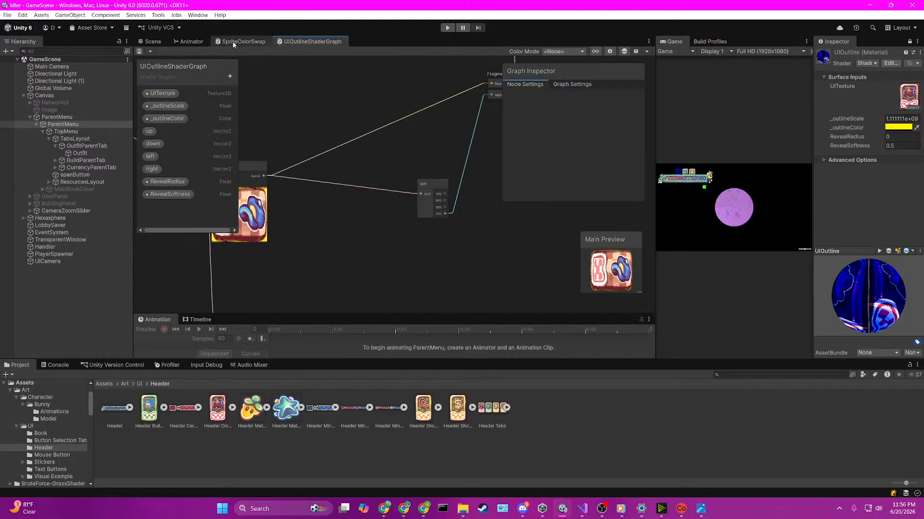
click(153, 42)
scroll(535, 155, down, 2)
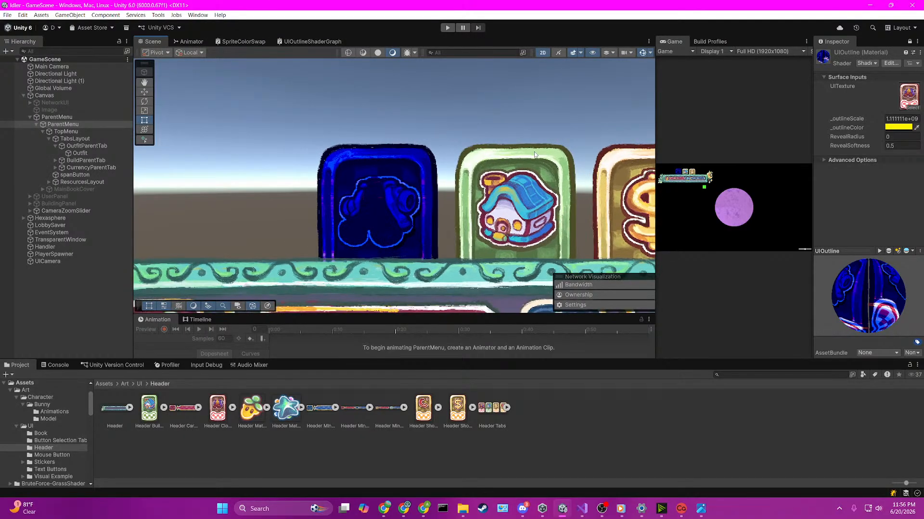
click(908, 119)
text(0)
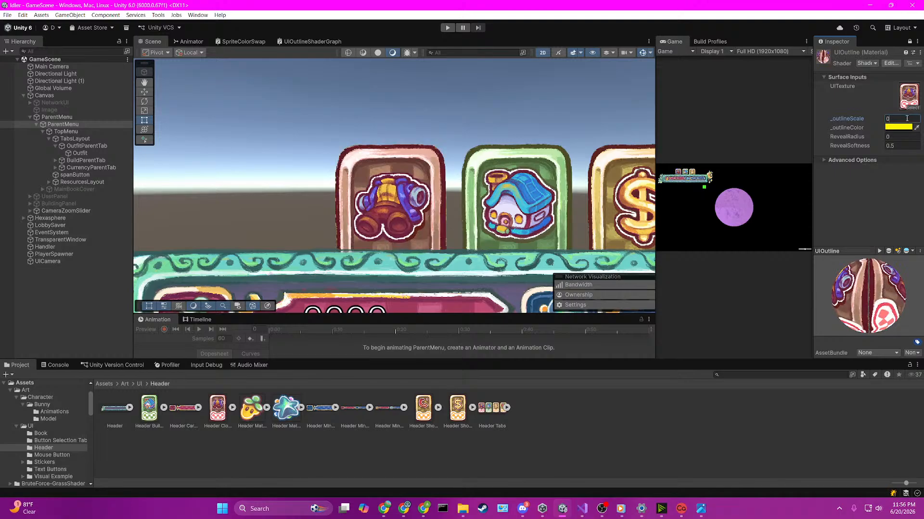
mouse_move(845, 120)
mouse_down()
mouse_move(866, 120)
mouse_move(850, 123)
mouse_up()
click(787, 127)
Step: Look up the _outlineScale property's default in the shader graph and set the UIOutline material's _outlineScale to 0.2
click(310, 42)
scroll(324, 230, down, 5)
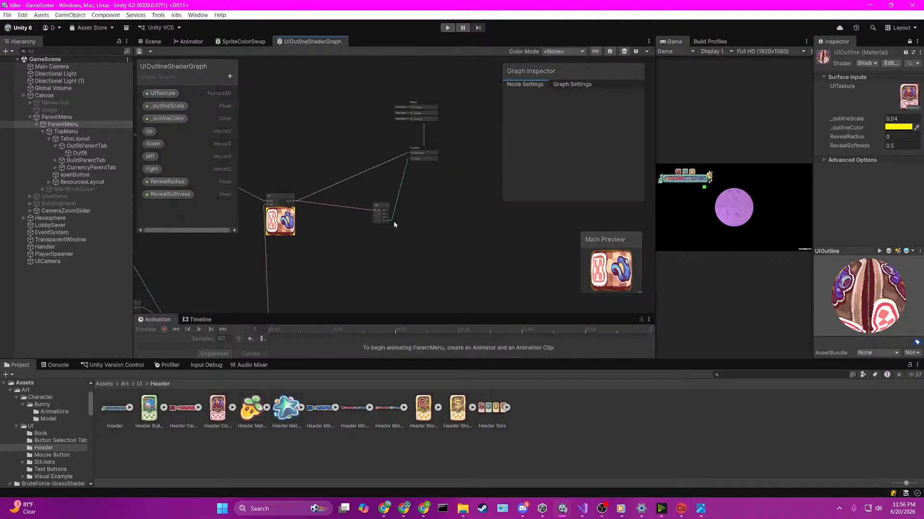
scroll(433, 206, up, 7)
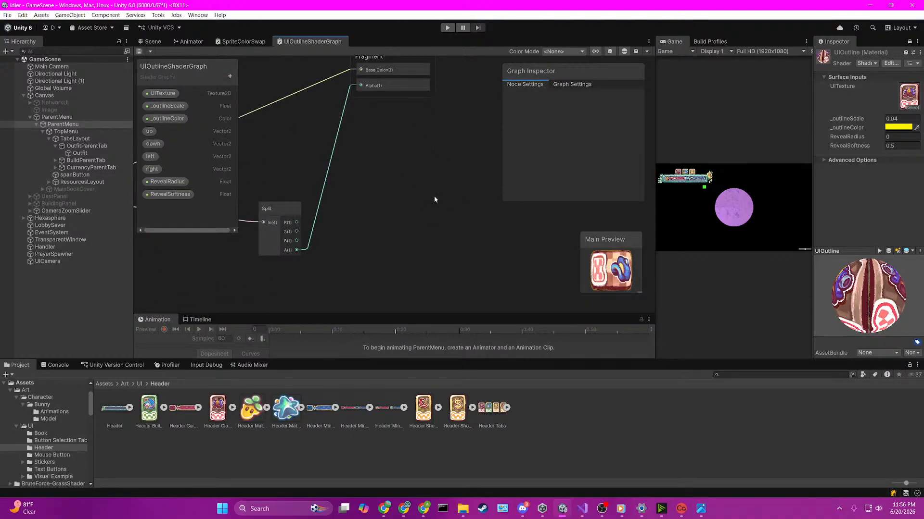
click(169, 107)
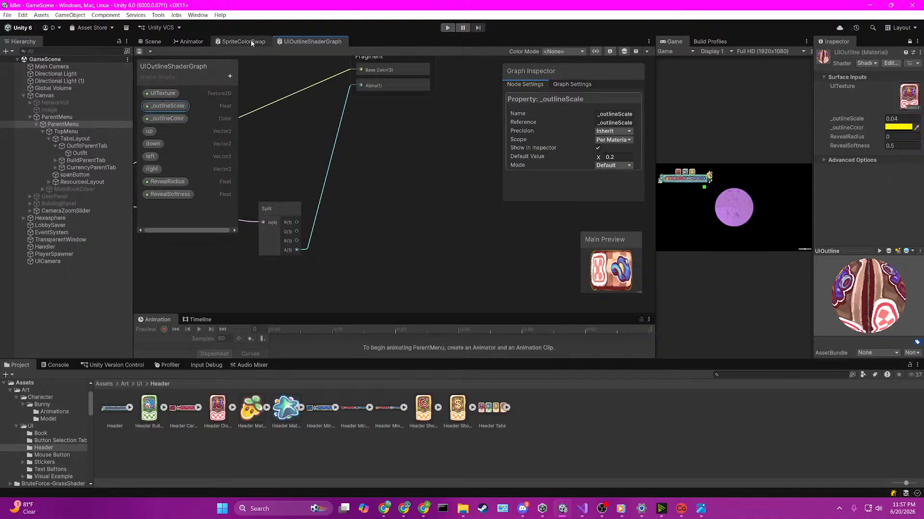
click(152, 42)
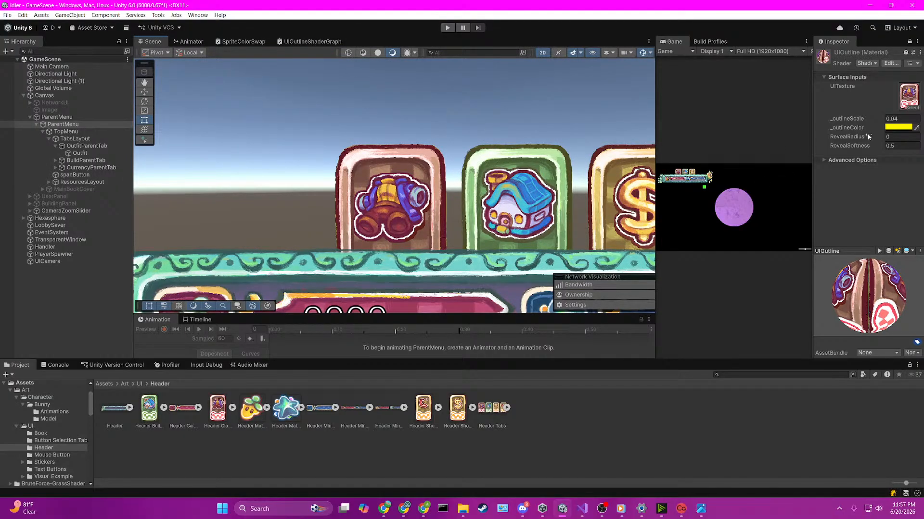
click(899, 119)
text(.2)
key(Return)
scroll(421, 194, up, 2)
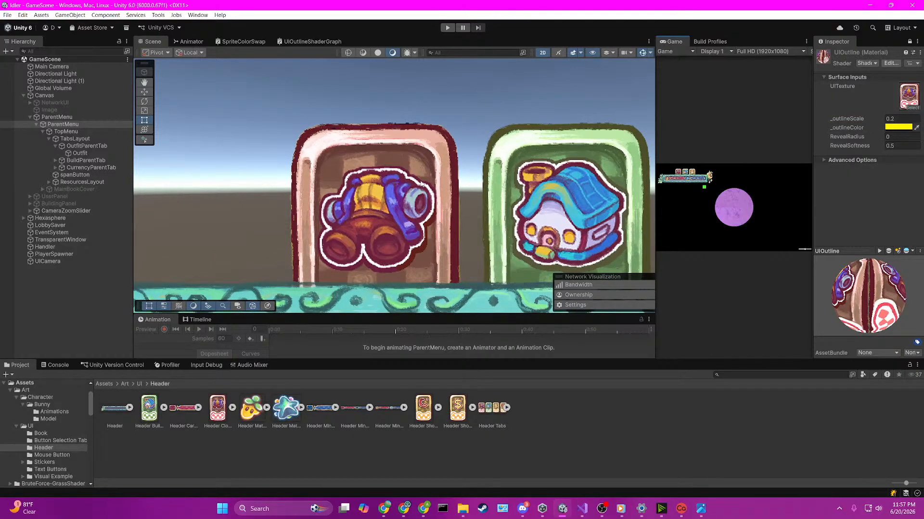
scroll(420, 186, down, 3)
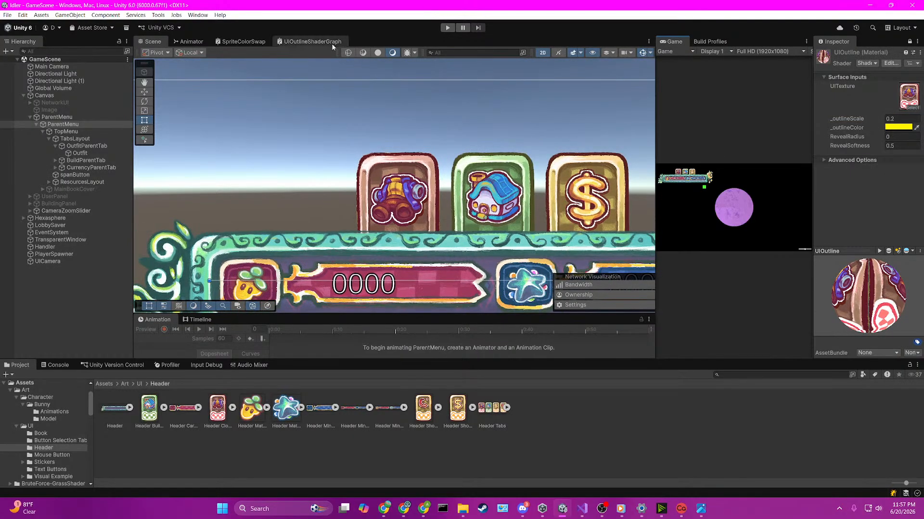
Step: Connect the Split node's R output to the Fragment Alpha input in the UI outline shader graph
click(311, 42)
scroll(365, 124, down, 4)
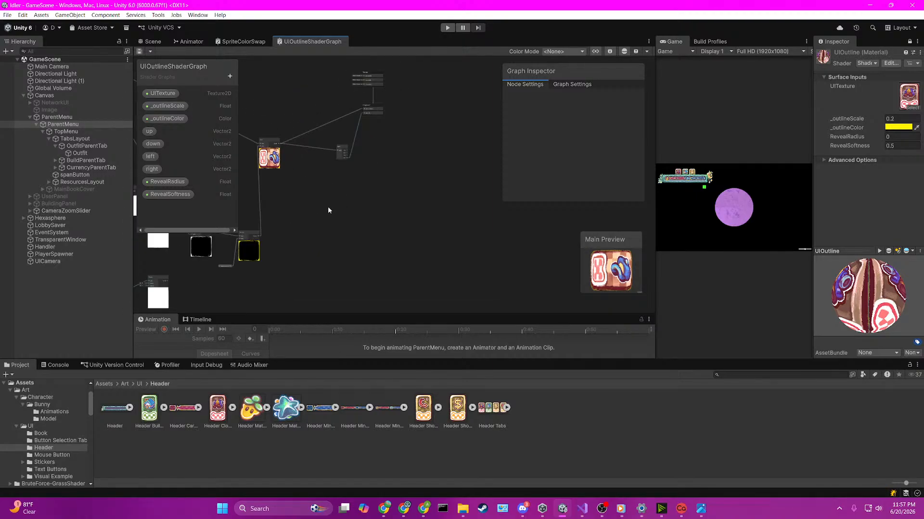
scroll(291, 181, up, 3)
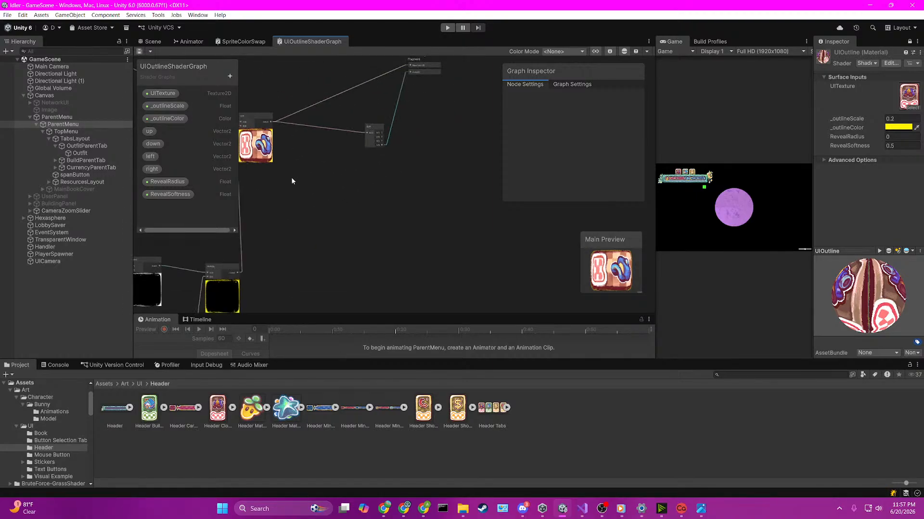
scroll(348, 141, up, 3)
scroll(421, 121, down, 4)
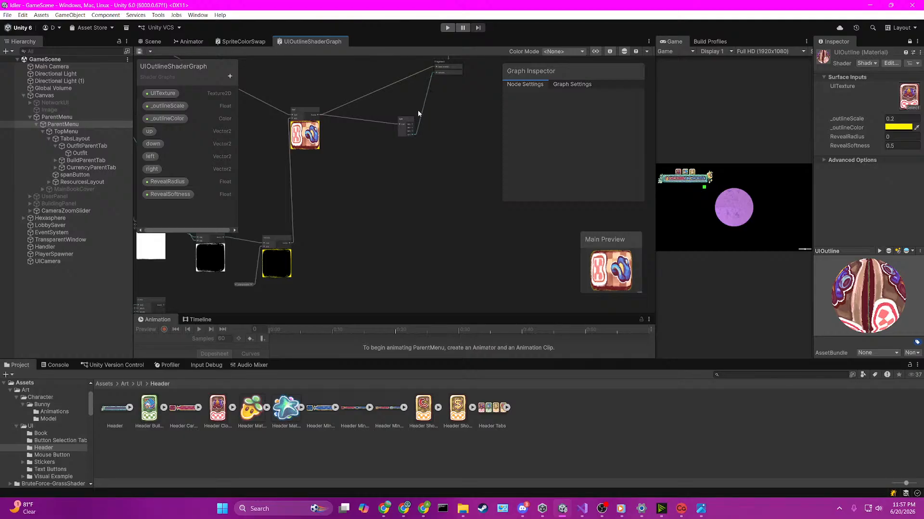
drag(412, 124, 437, 121)
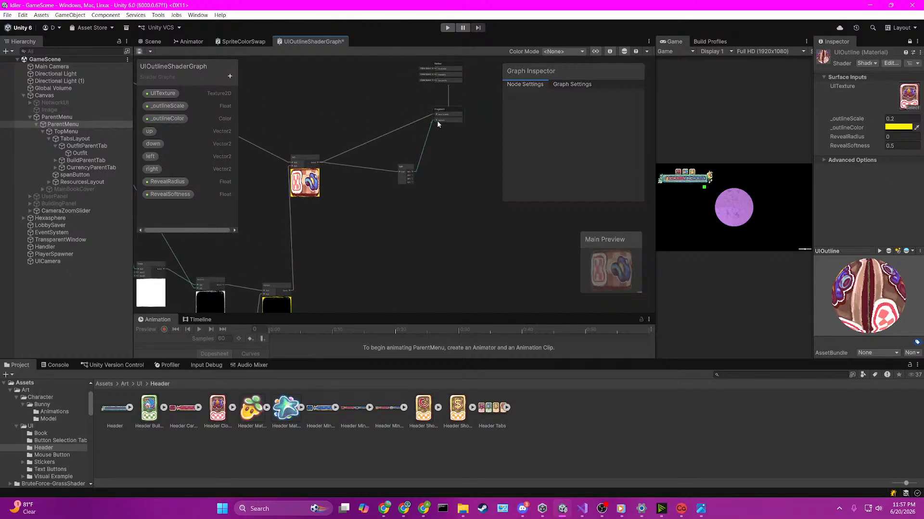
scroll(437, 120, up, 4)
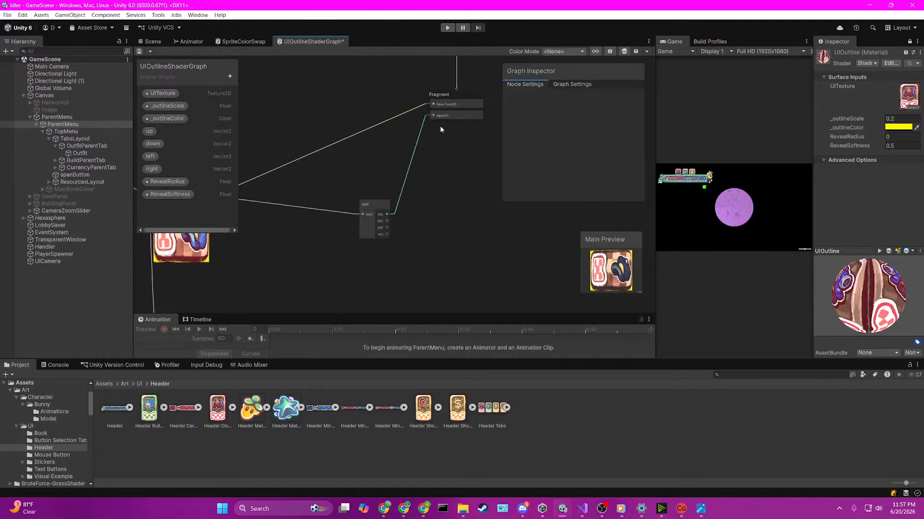
Step: Save the shader graph, then check the outfit tab in the Scene view while trying other _outlineScale values on the UIOutline material
click(140, 51)
click(152, 42)
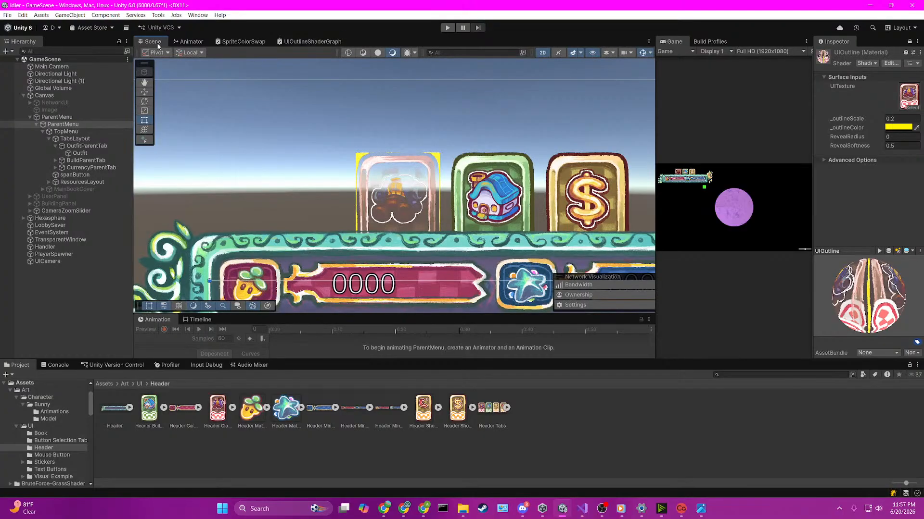
click(842, 119)
drag(842, 118, 839, 127)
key(ctrl+z)
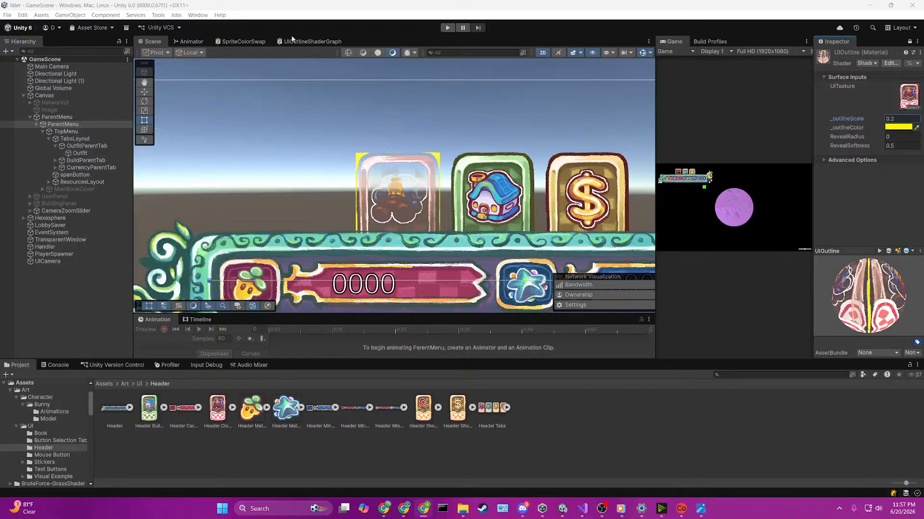
Step: Connect the Split node's A output to the Fragment Alpha input and save the shader graph
click(310, 41)
drag(387, 234, 432, 116)
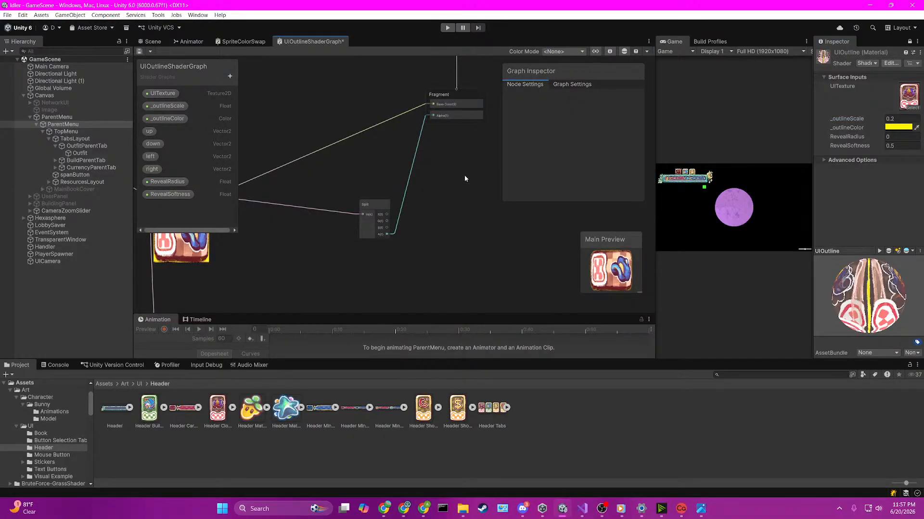
key(ctrl+s)
Step: Examine the outline shader's node chain from the texture samples through Subtract and Multiply to the final Add and Split nodes
middle_drag(270, 271, 572, 262)
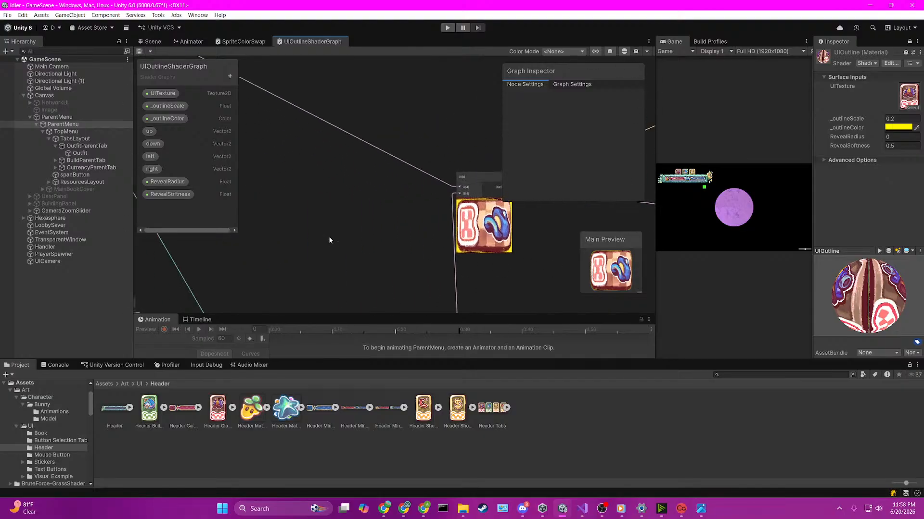
scroll(329, 240, down, 3)
scroll(354, 239, up, 8)
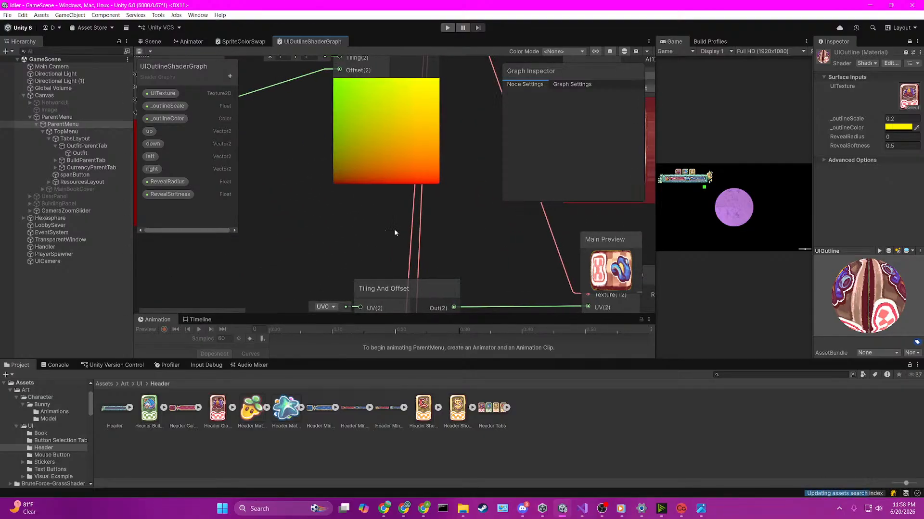
scroll(394, 233, down, 5)
scroll(335, 229, up, 2)
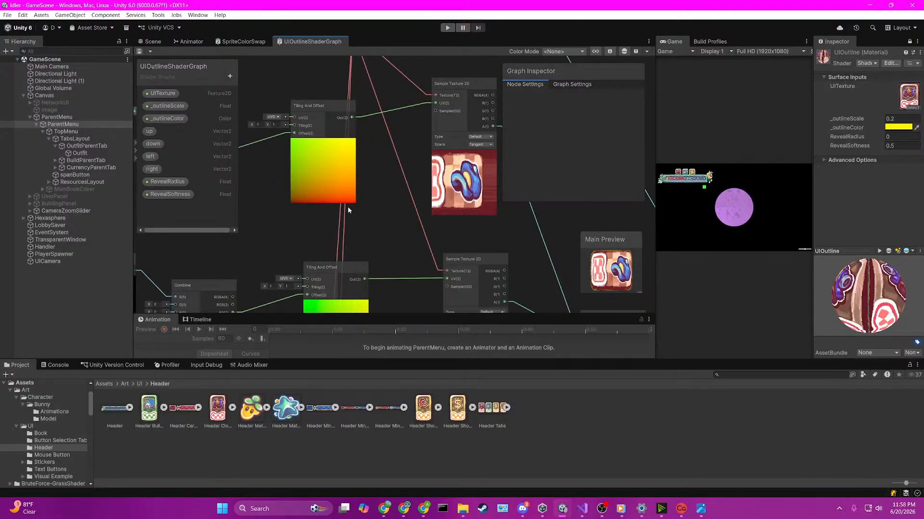
scroll(351, 205, down, 3)
middle_drag(354, 204, 270, 125)
middle_drag(371, 248, 366, 74)
scroll(399, 201, up, 2)
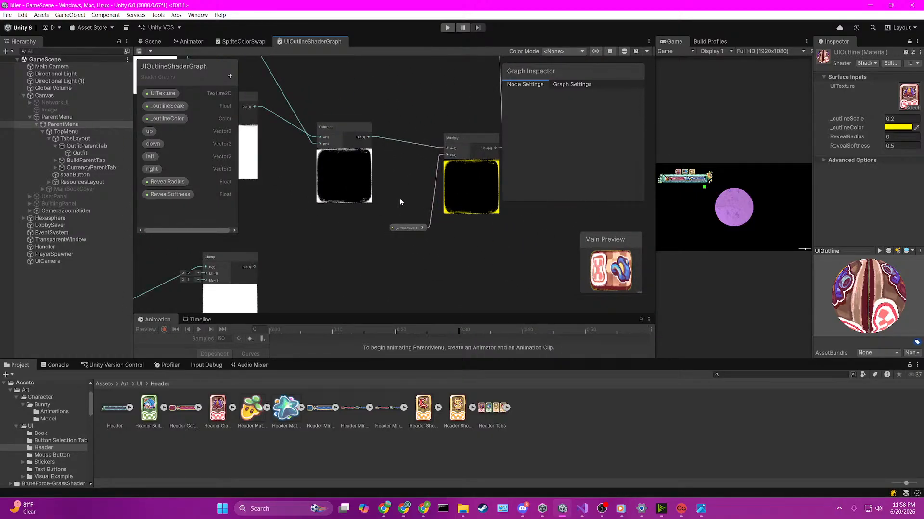
middle_drag(400, 202, 286, 290)
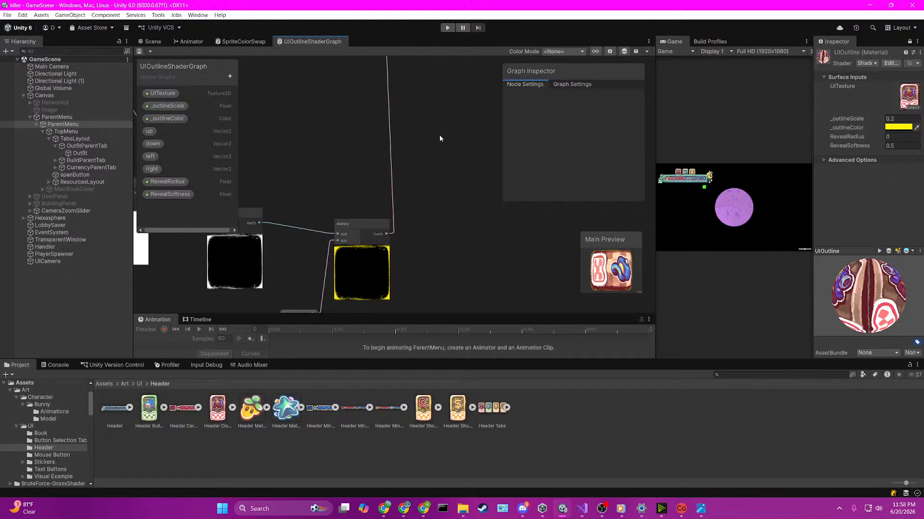
middle_drag(439, 135, 420, 312)
middle_drag(446, 185, 336, 180)
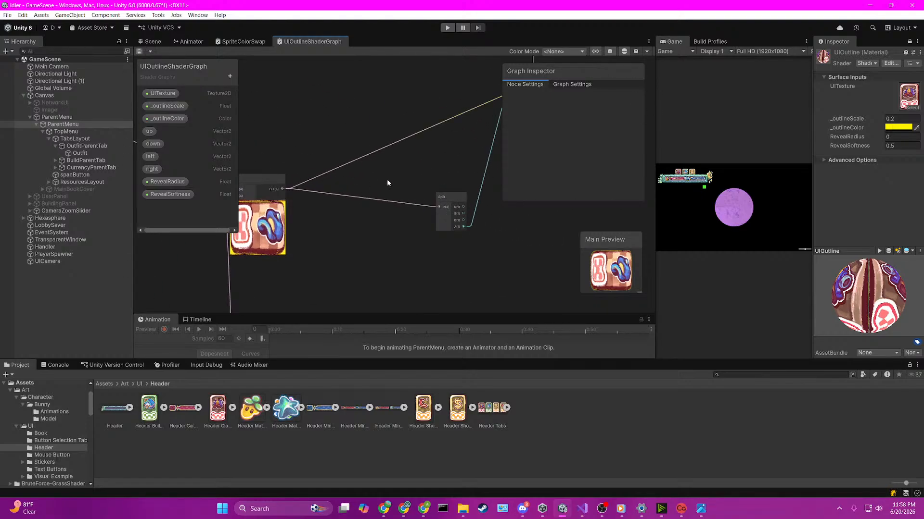
Step: Select the Outfit image in the Scene view, unlock the Inspector and locate the image's source sprite in the project
click(157, 42)
click(377, 194)
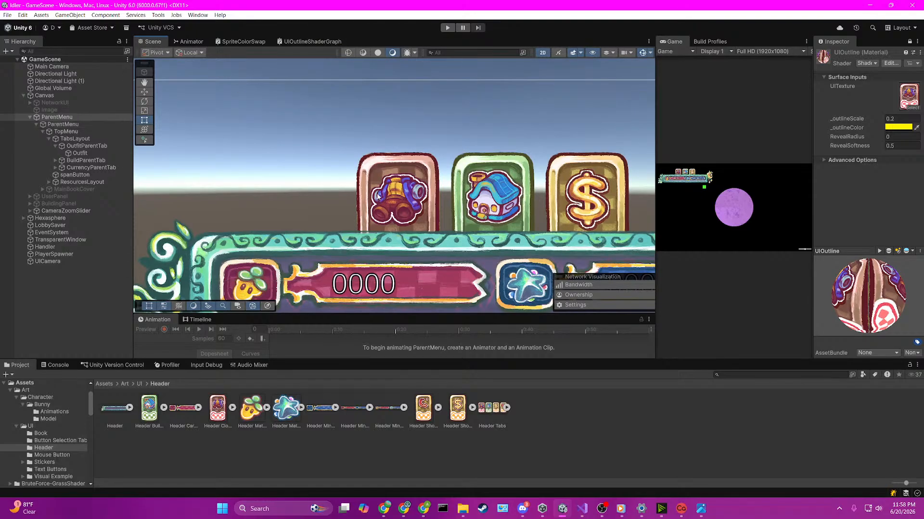
click(377, 194)
click(377, 193)
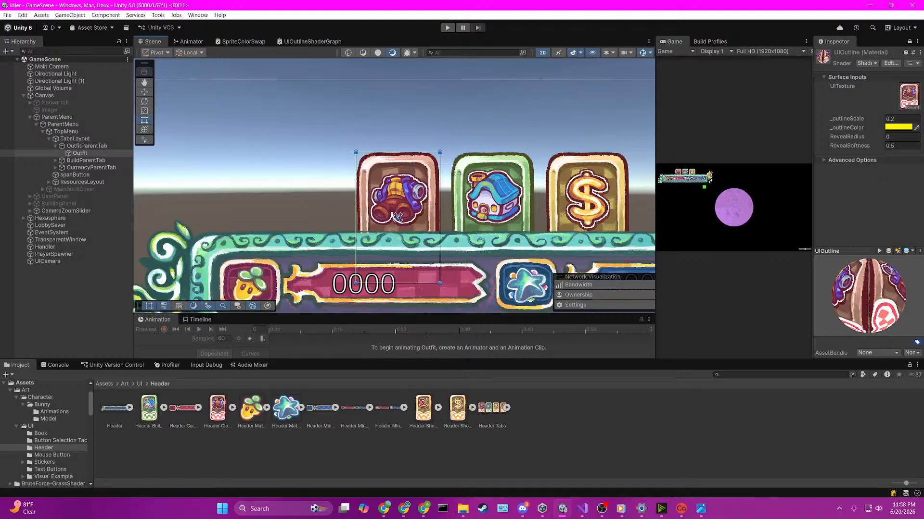
click(909, 41)
click(890, 209)
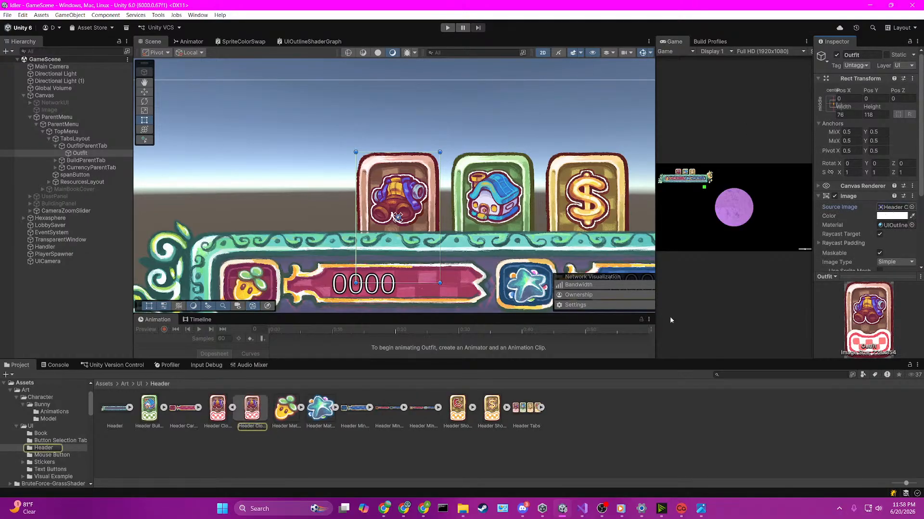
Step: Set the Header Clothing Tab texture's Mesh Type to Full Rect and apply the import settings
click(218, 409)
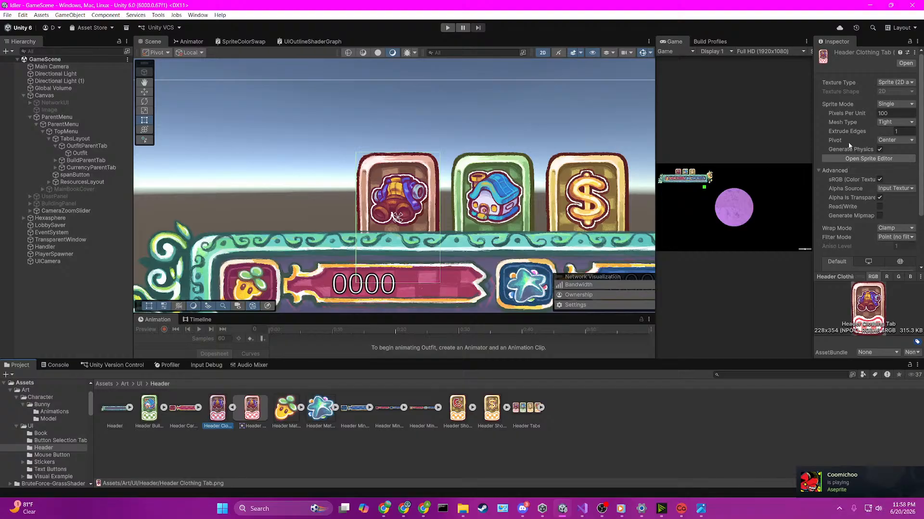
drag(813, 129, 771, 129)
click(849, 122)
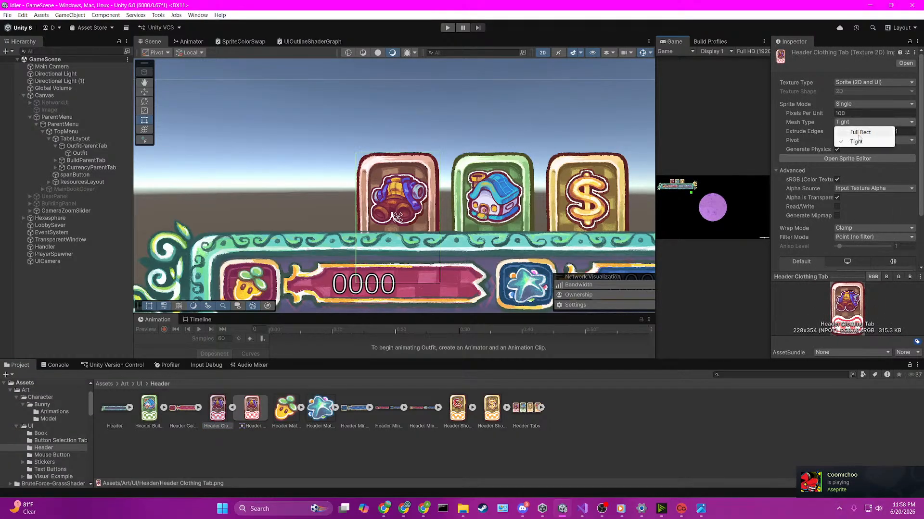
click(859, 134)
scroll(891, 248, down, 3)
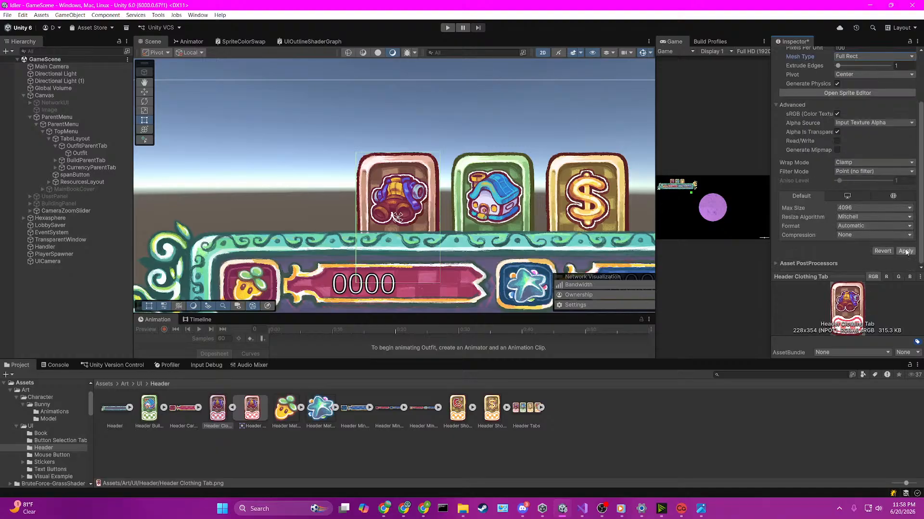
click(906, 251)
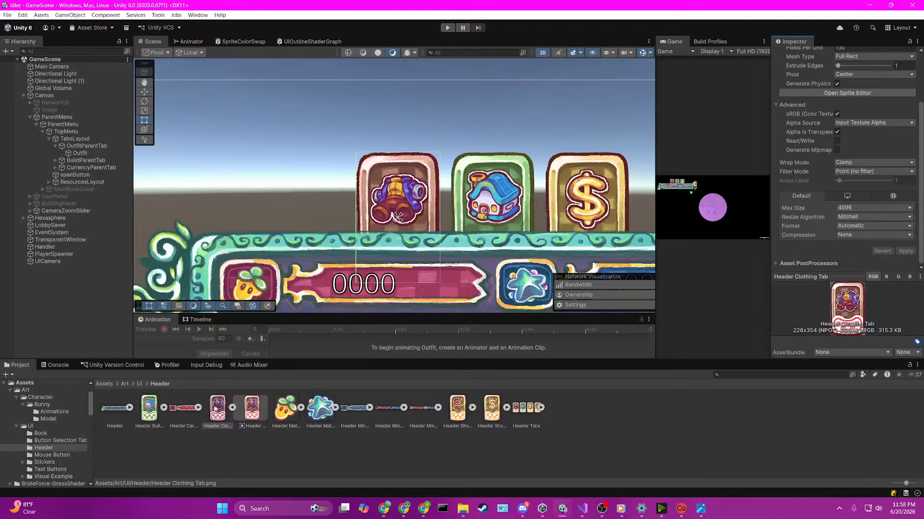
click(250, 409)
click(220, 404)
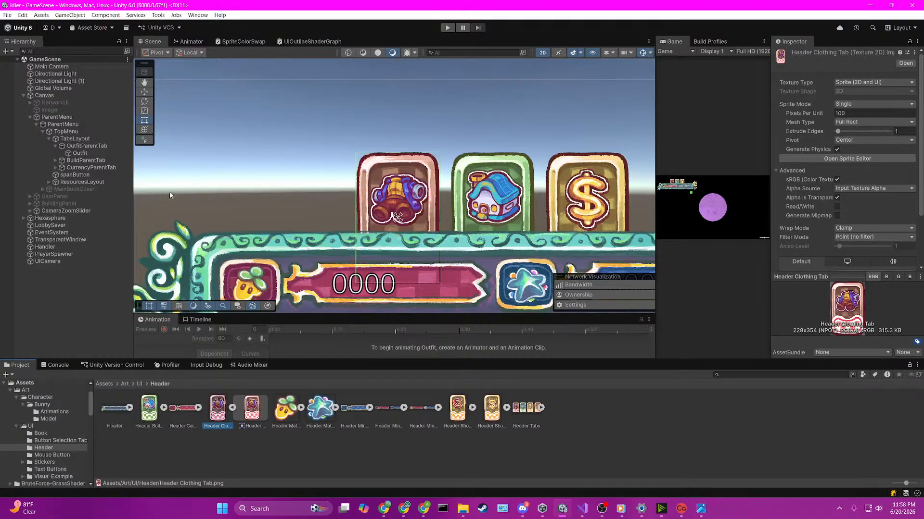
Step: Select the Outfit image again and open its assigned UIOutline material
click(82, 182)
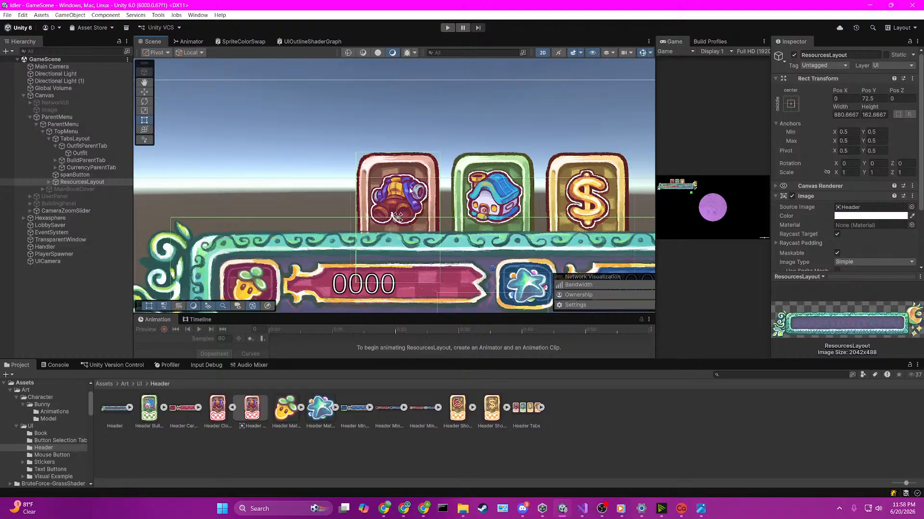
click(410, 190)
click(854, 226)
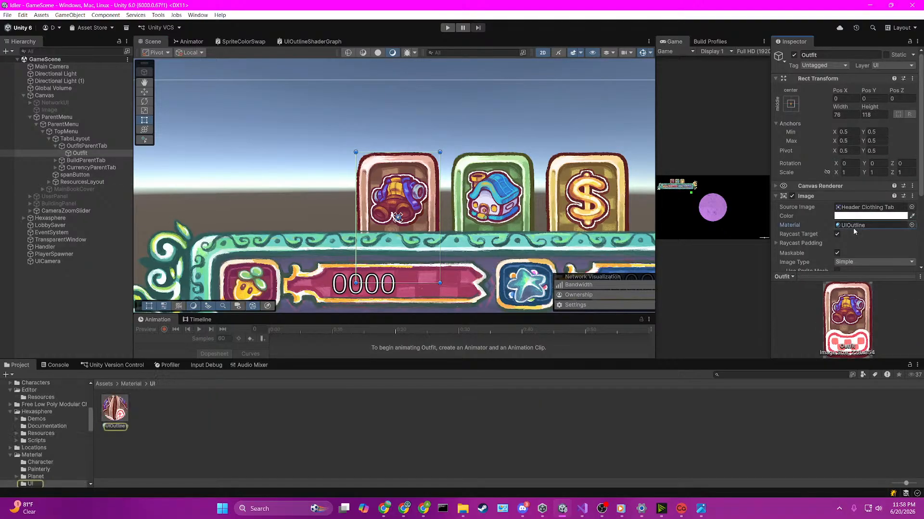
click(105, 415)
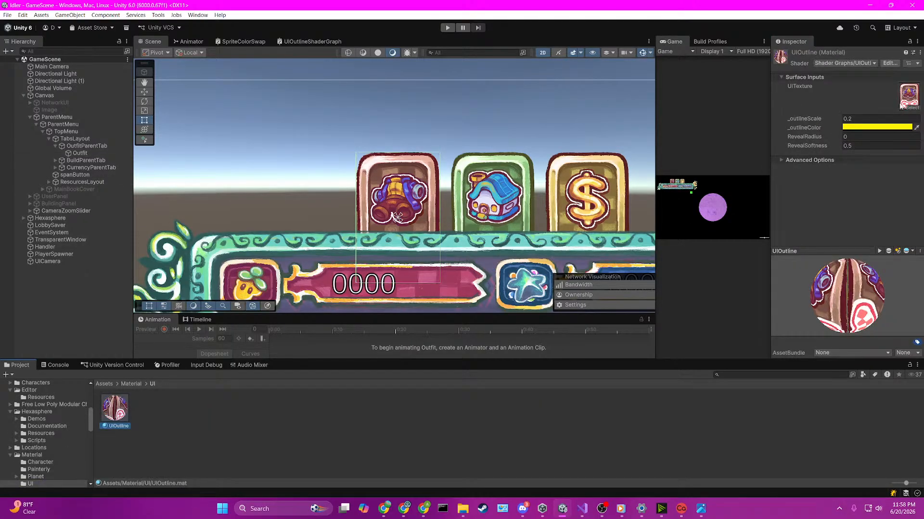
Step: Try an _outlineScale of 0.69 on the UIOutline material and experiment with its _outlineColor
drag(813, 119, 821, 119)
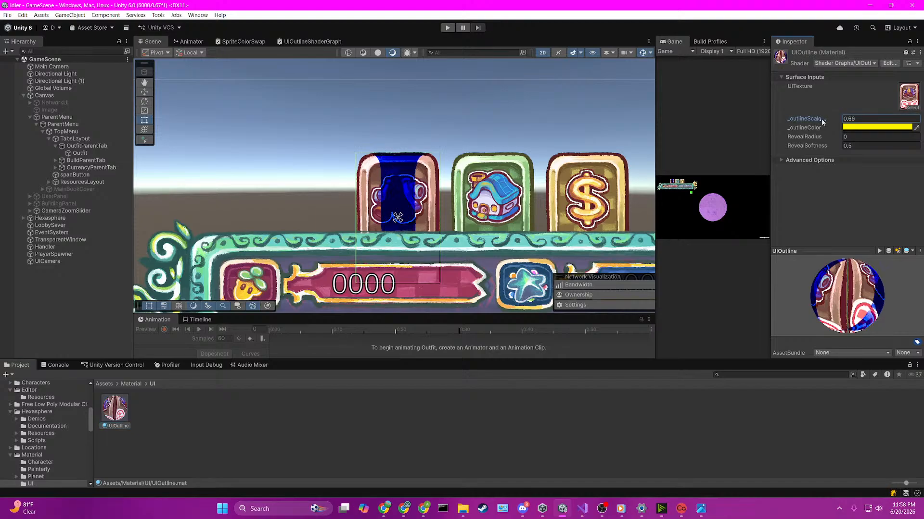
click(881, 128)
mouse_move(913, 177)
mouse_down()
mouse_move(875, 155)
mouse_move(836, 173)
mouse_move(827, 211)
mouse_move(854, 234)
mouse_move(829, 190)
mouse_move(912, 175)
mouse_move(917, 204)
mouse_move(906, 220)
mouse_move(898, 169)
mouse_move(875, 170)
mouse_up()
click(732, 121)
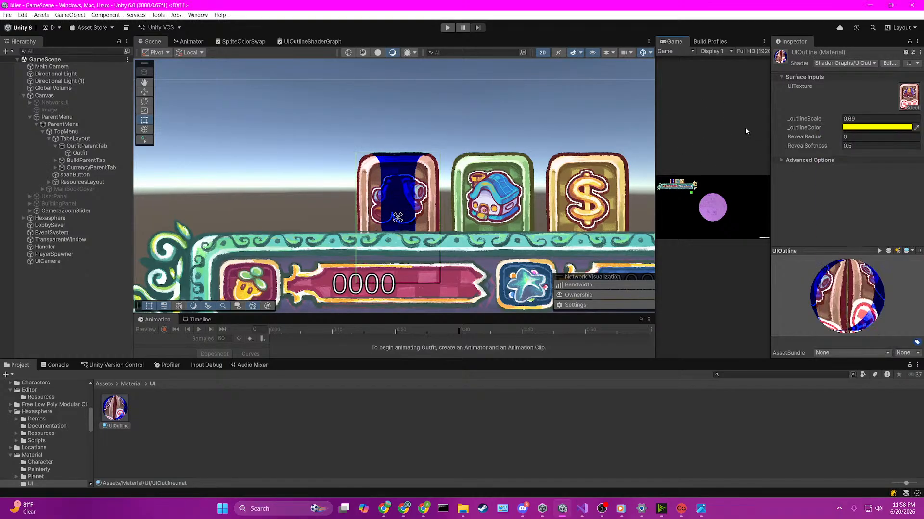
Step: Set the UIOutline material's RevealRadius to -0.4, RevealSoftness to -1.14 and _outlineScale to 0.2, and inspect the outfit tab up close
click(873, 139)
drag(872, 139, 790, 146)
click(875, 120)
text(.2)
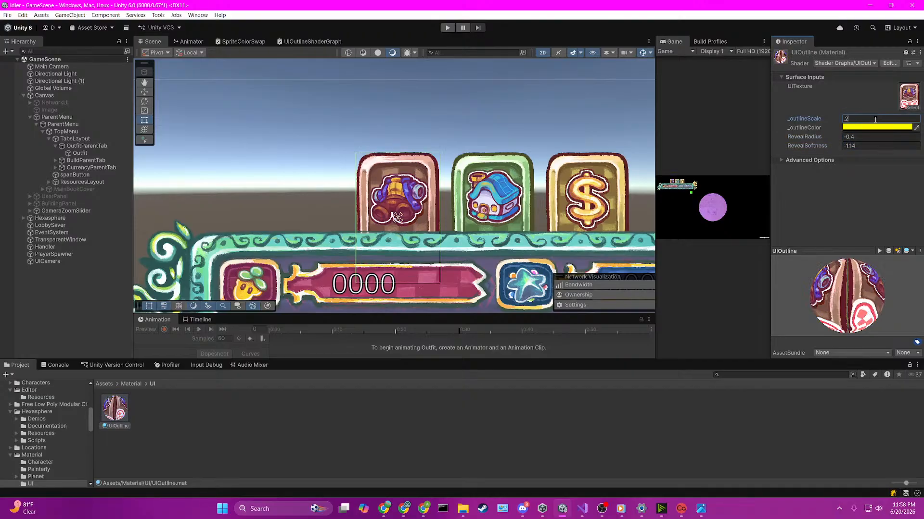
scroll(407, 172, up, 4)
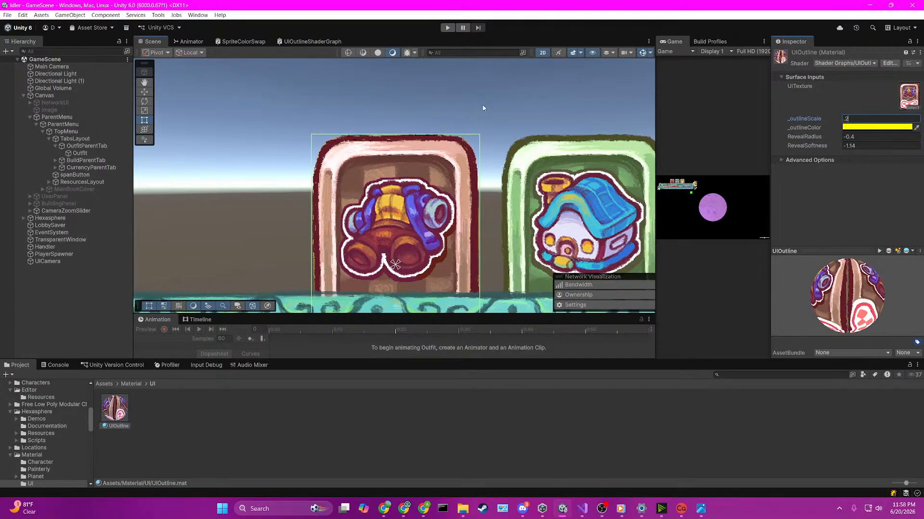
click(483, 109)
scroll(483, 108, down, 2)
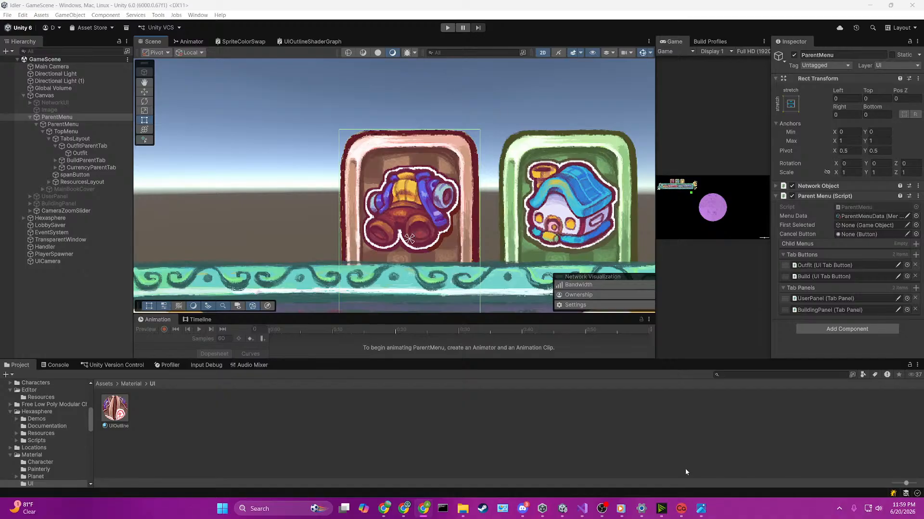
Step: Add a Tiling And Offset node in the empty area below the existing nodes of the UI outline shader graph
click(290, 40)
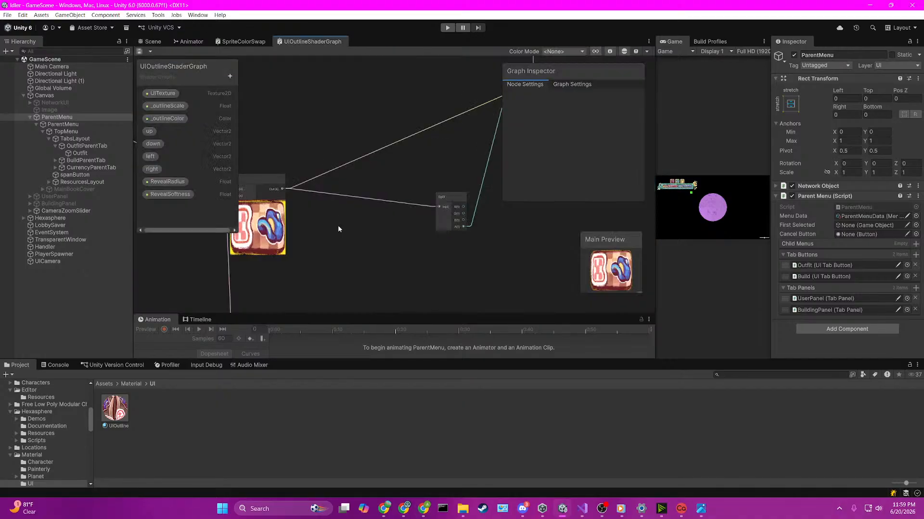
middle_drag(316, 232, 449, 234)
scroll(402, 235, down, 11)
middle_drag(290, 263, 432, 190)
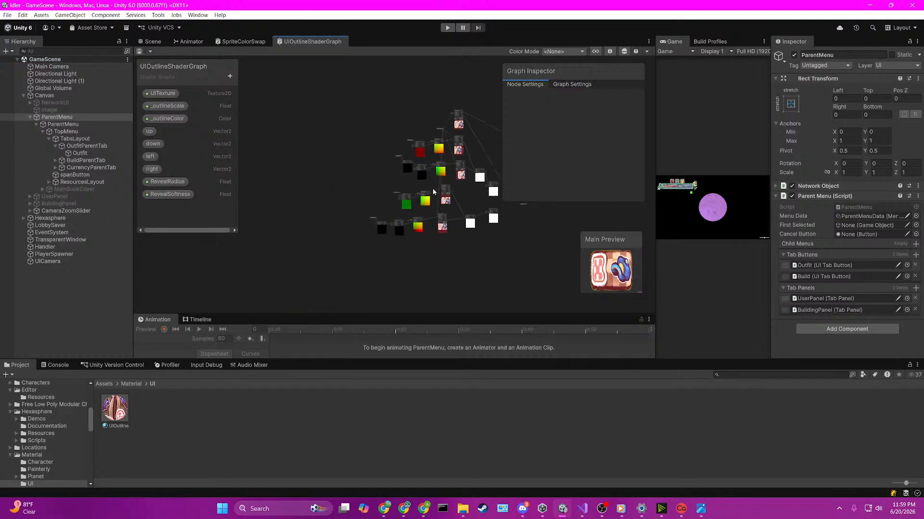
scroll(432, 191, up, 8)
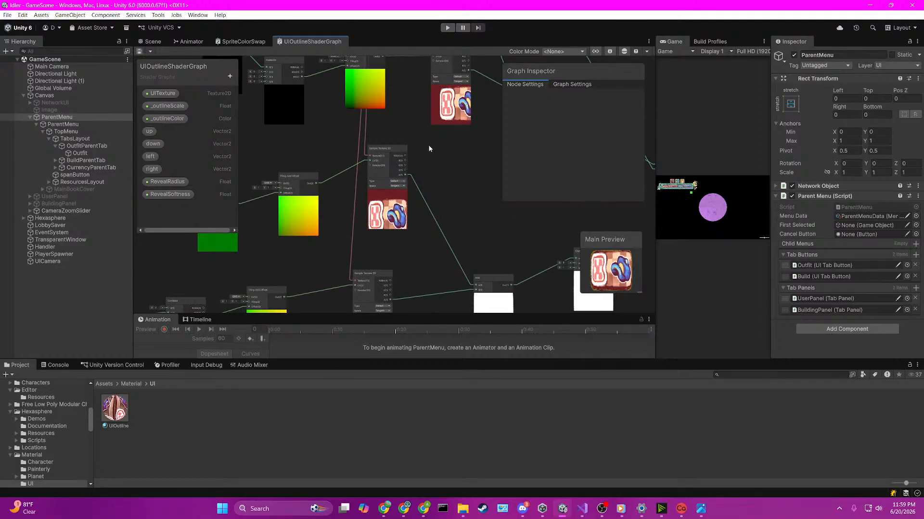
scroll(429, 147, down, 5)
middle_drag(444, 260, 421, 169)
scroll(340, 191, up, 3)
key(space)
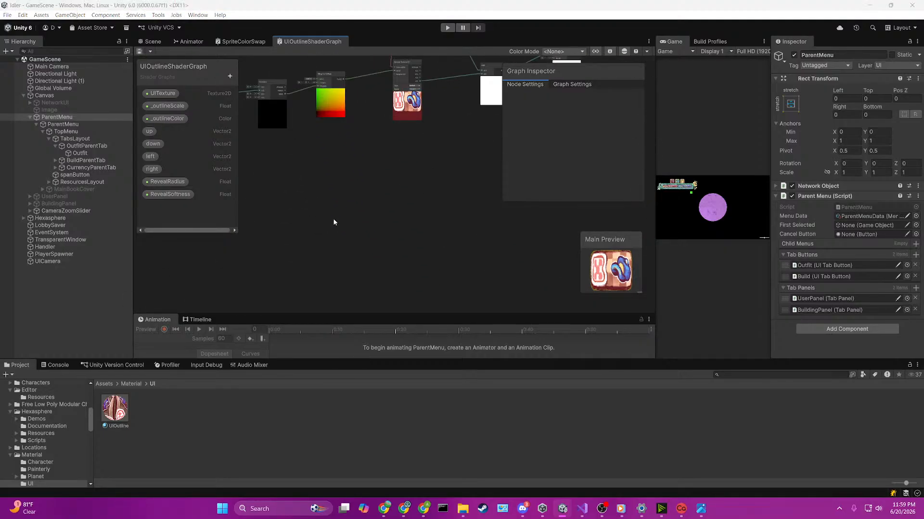
text(tiling)
key(Return)
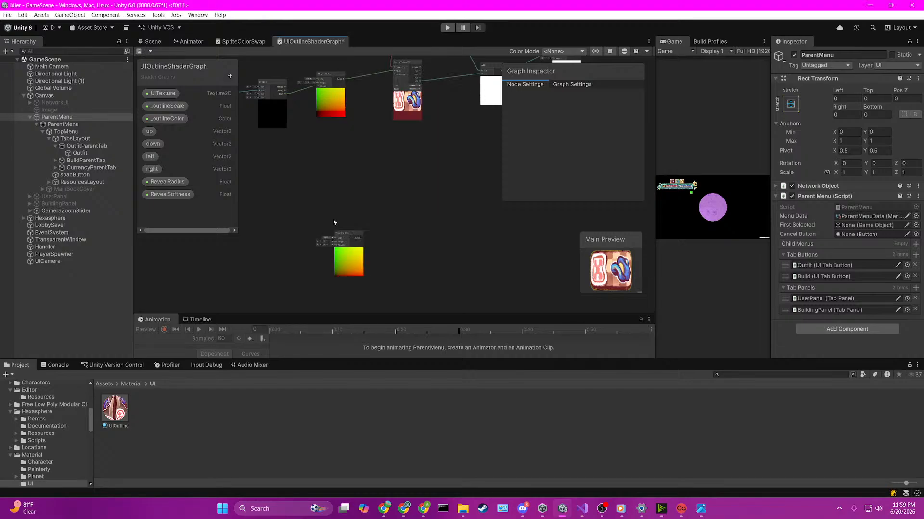
Step: Set the new Tiling And Offset node's Offset X to 0.01
scroll(333, 219, up, 4)
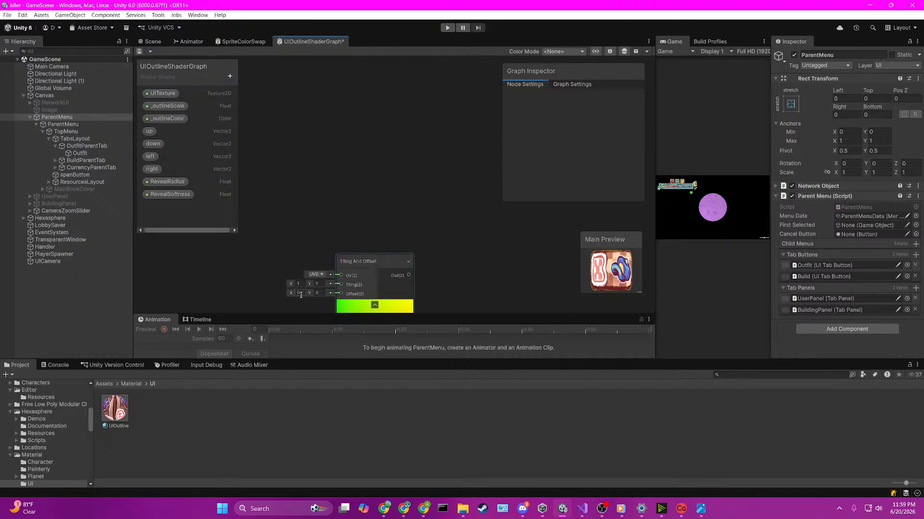
click(300, 293)
text(.01)
click(369, 237)
Step: Add a Sample Texture 2D node beside the new Tiling And Offset node and connect that node's output to its UV input
scroll(371, 235, down, 5)
key(space)
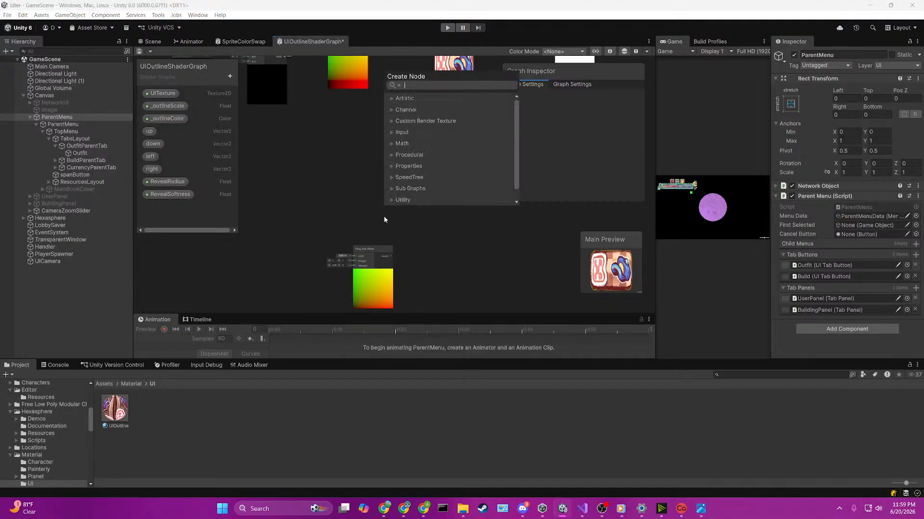
text(samplete)
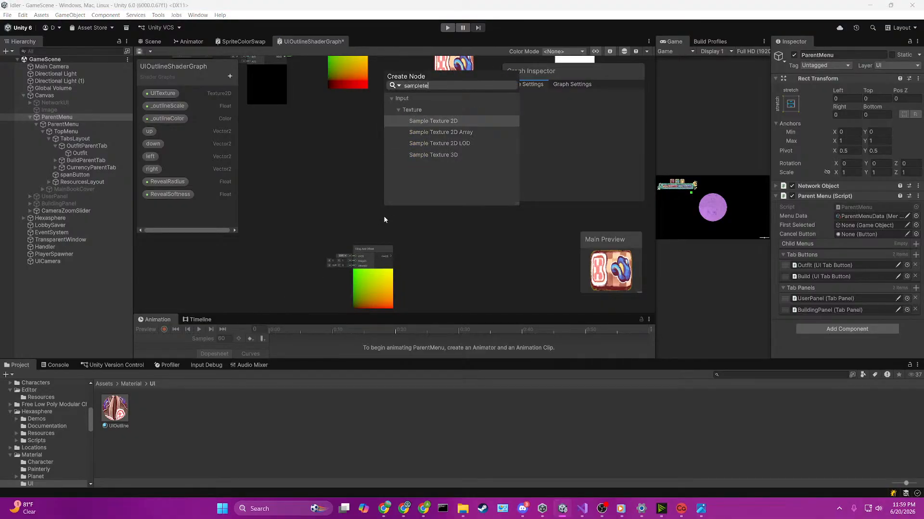
key(Return)
drag(408, 237, 438, 196)
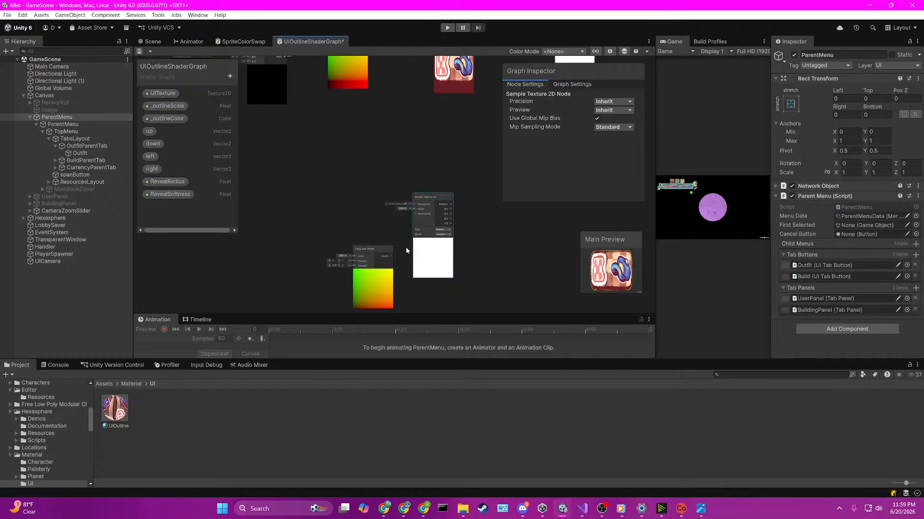
drag(390, 256, 415, 212)
click(389, 175)
Step: Add the UITexture property beside the new Sample Texture 2D node and connect it to the Texture input
click(163, 94)
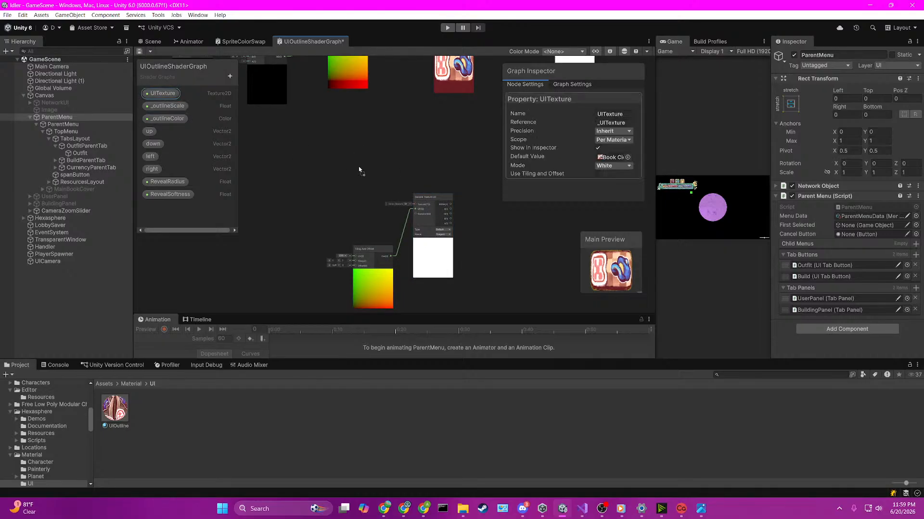
drag(386, 176, 415, 204)
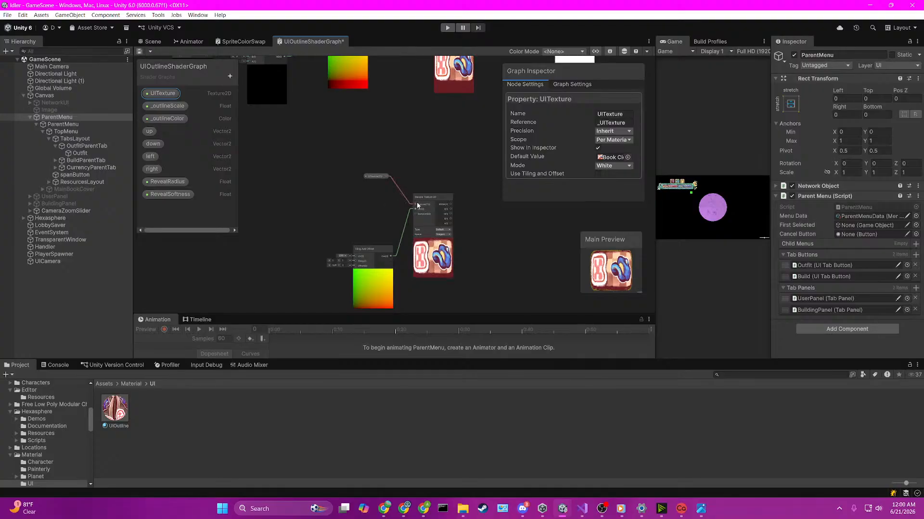
middle_drag(463, 162, 338, 163)
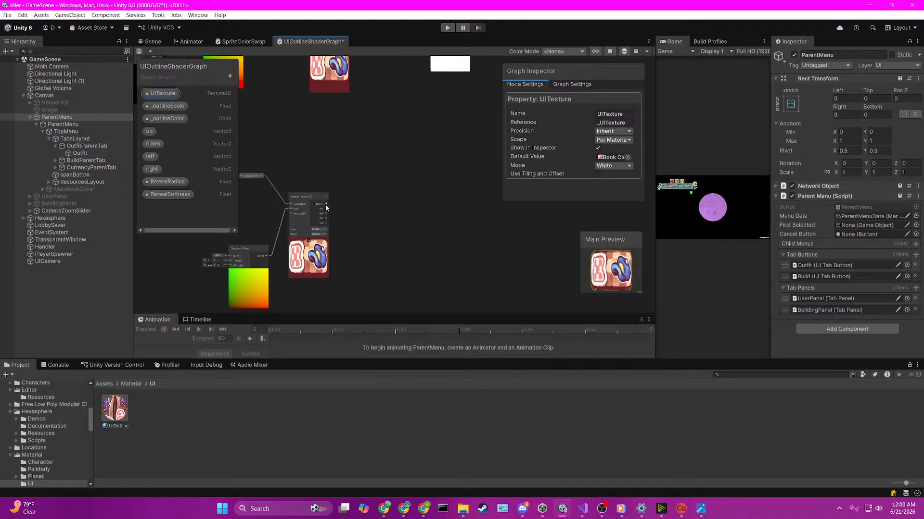
Step: Add a Subtract node with its A input fed by the offset Sample Texture 2D node's alpha output
drag(326, 223, 357, 213)
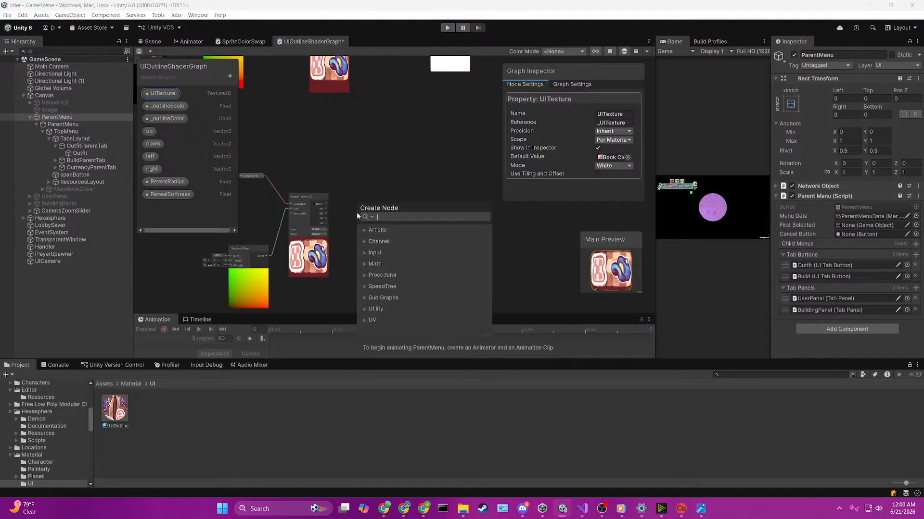
text(subtrac)
key(Down)
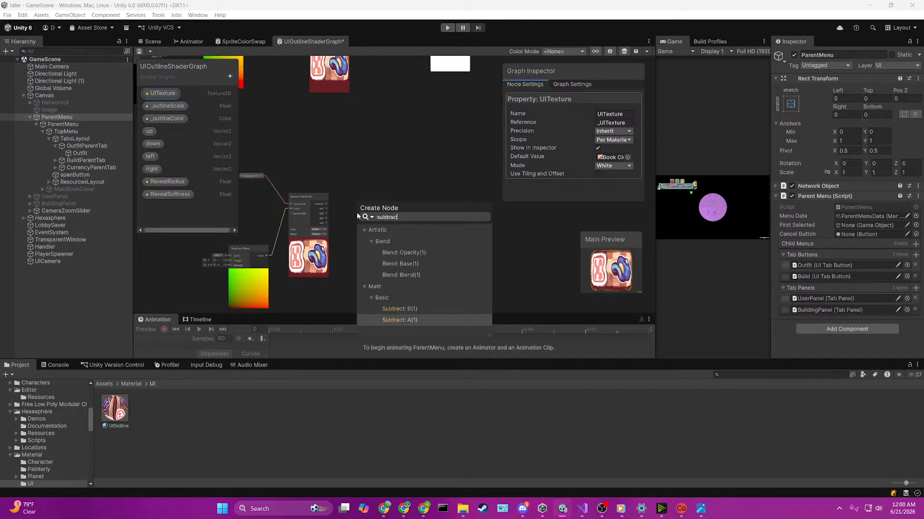
key(Up)
key(Down)
key(Return)
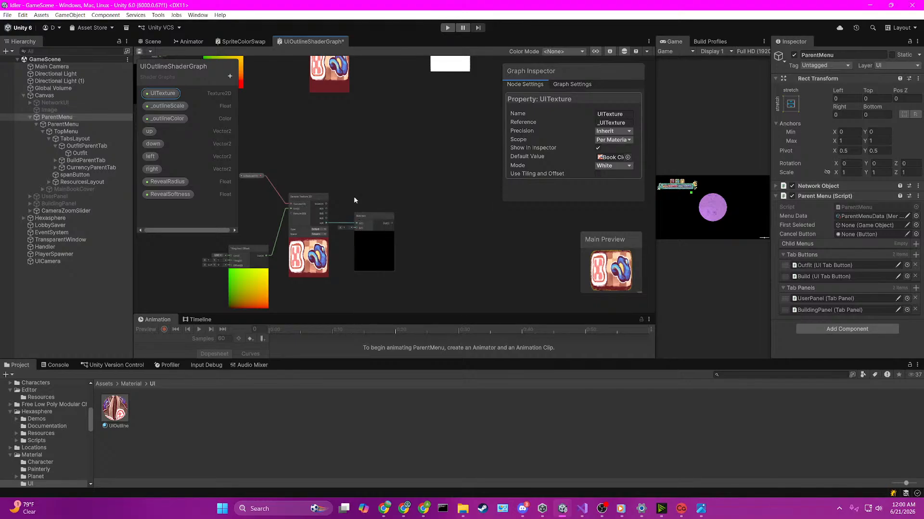
Step: Add a second Sample Texture 2D node using UITexture without offset, and connect its alpha output to the Subtract node's B input
click(297, 134)
key(space)
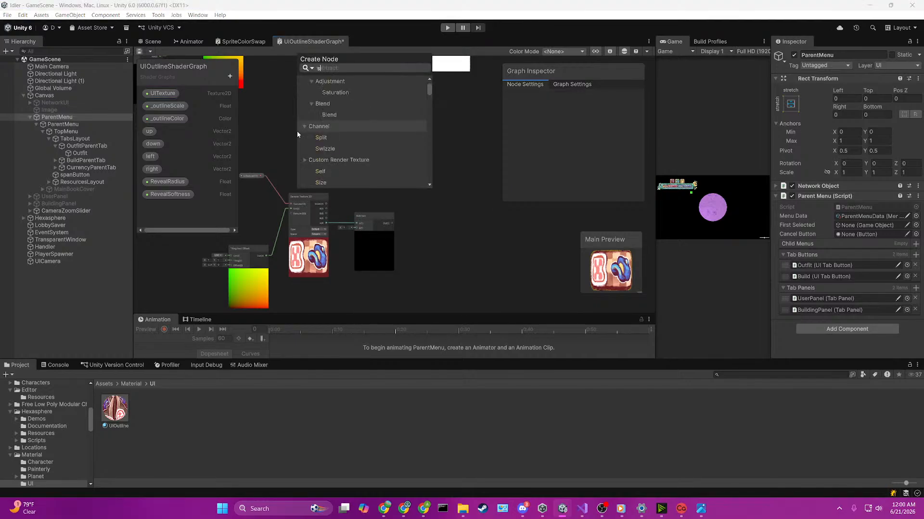
text(sample)
key(Up)
key(Up)
key(Up)
key(Up)
key(Up)
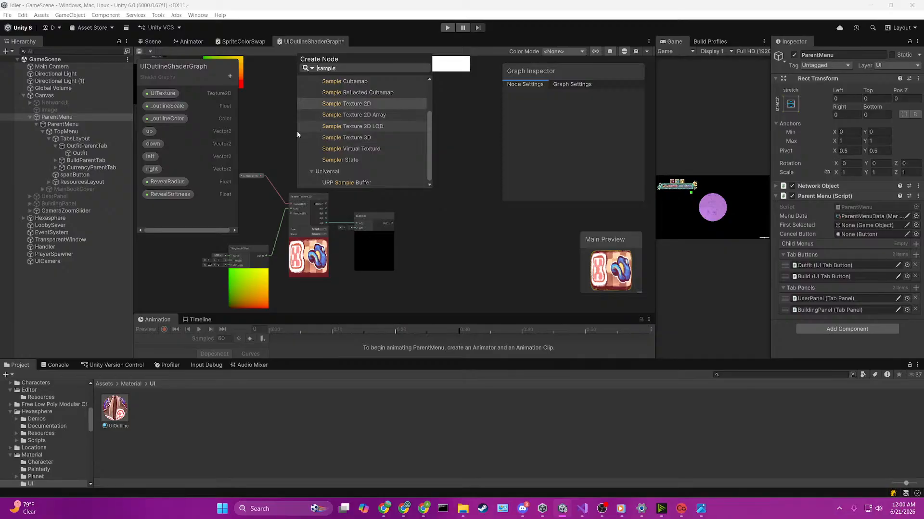
key(Return)
drag(326, 147, 349, 125)
drag(163, 93, 317, 131)
click(284, 131)
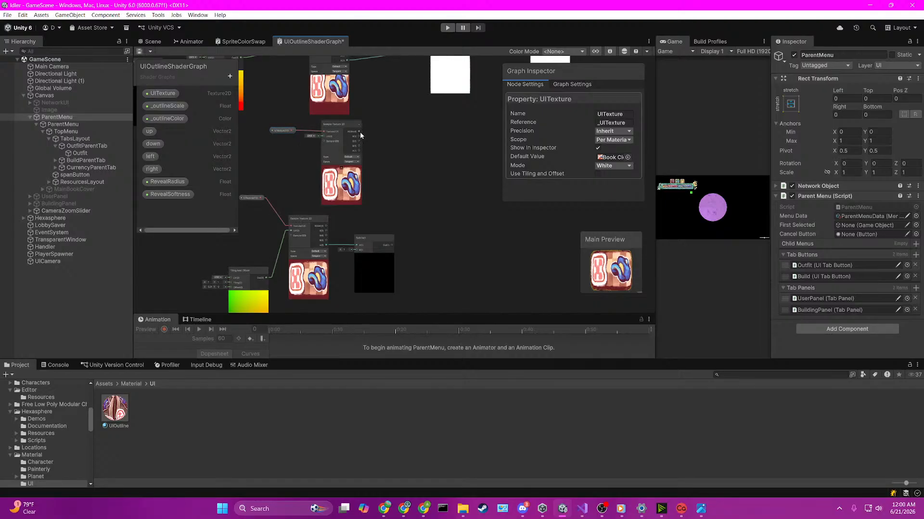
drag(359, 151, 357, 251)
Step: Add a Multiply node that multiplies the Subtract output by the _outlineColor property
drag(392, 247, 453, 239)
text(multi)
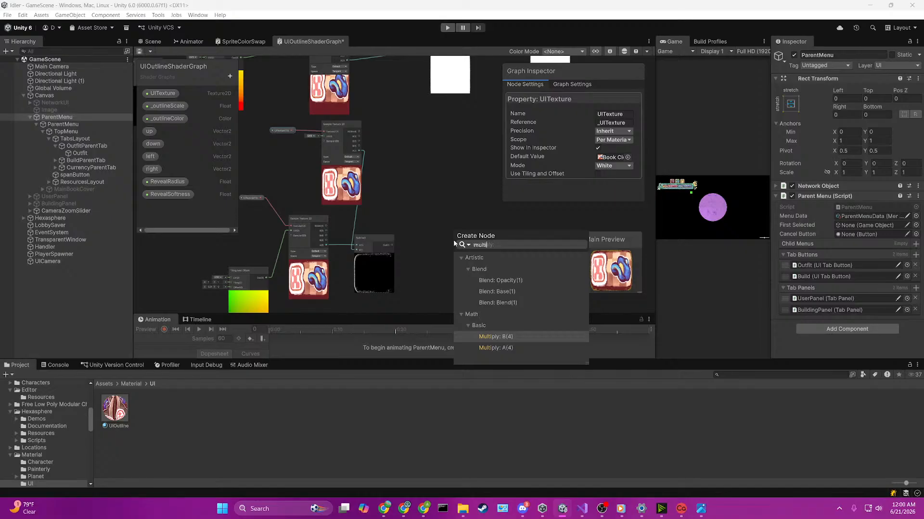
key(Return)
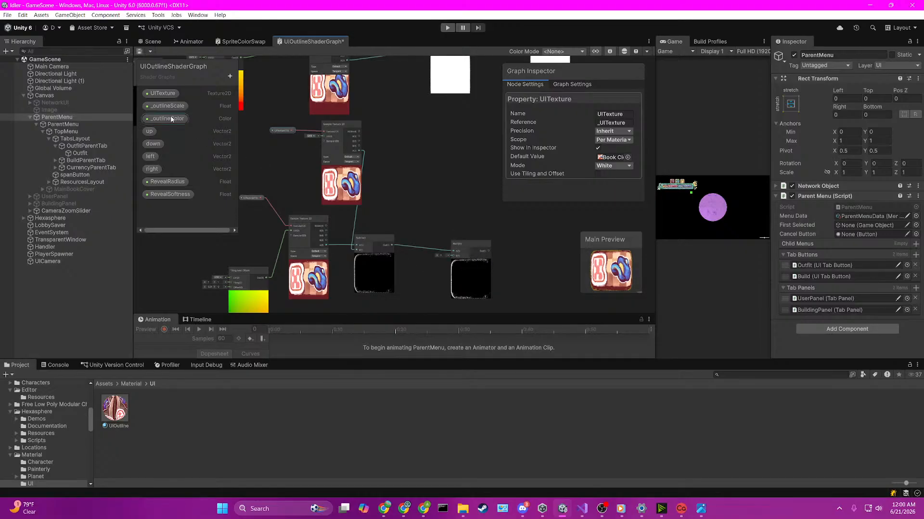
drag(172, 119, 454, 244)
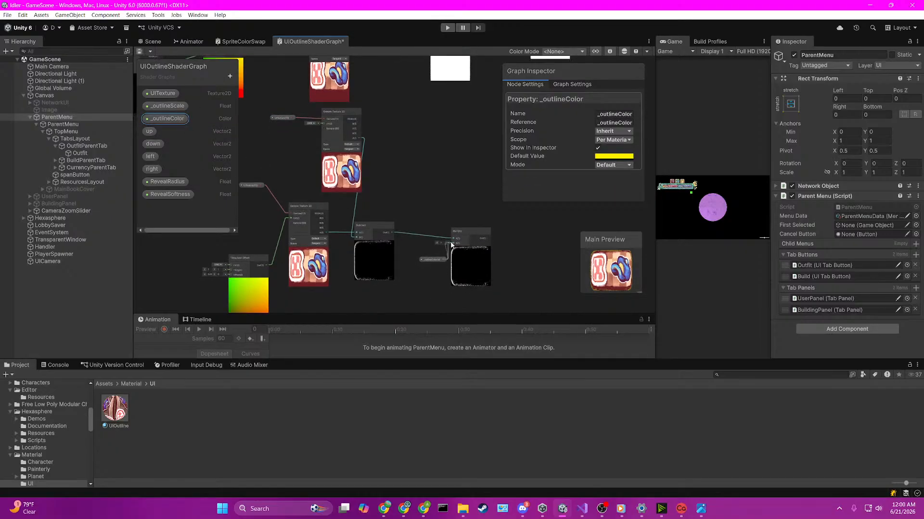
scroll(534, 230, down, 3)
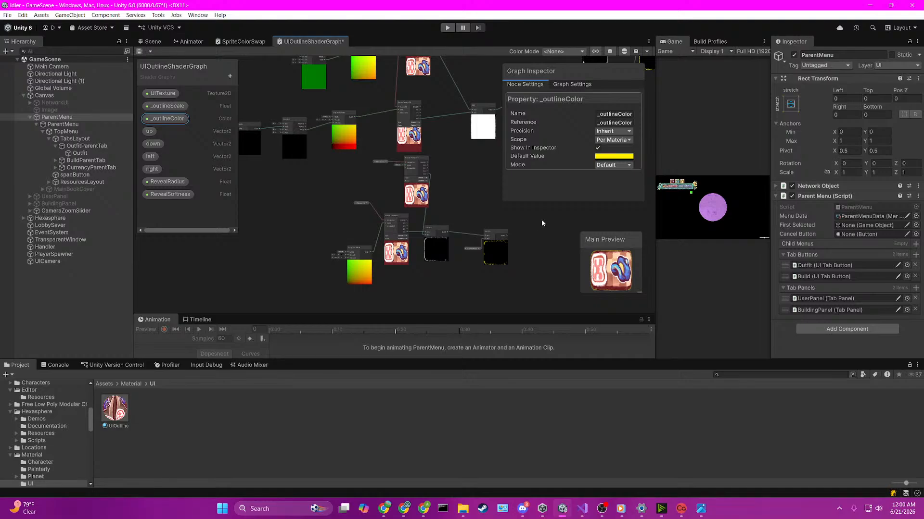
Step: Add an Add node combining the un-offset texture sample's RGBA output with the outline Multiply node's output
middle_drag(542, 219, 320, 249)
scroll(365, 222, up, 1)
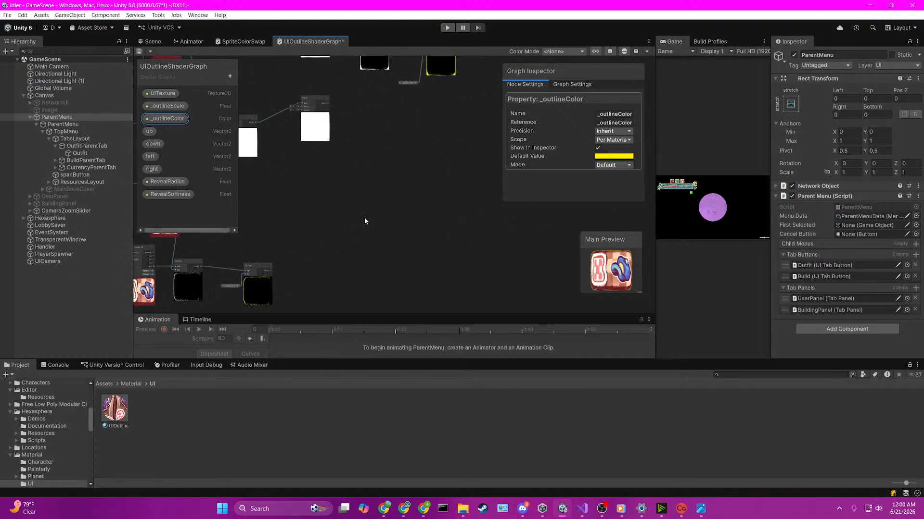
scroll(423, 223, down, 4)
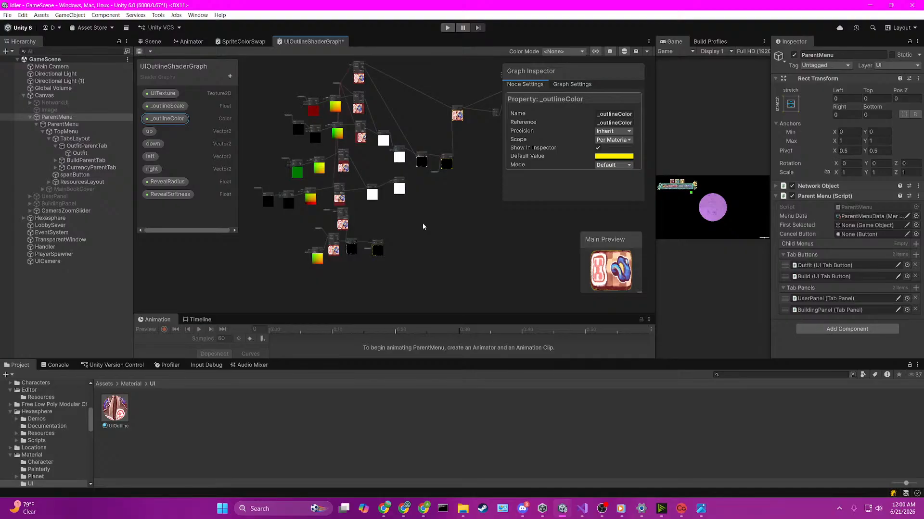
scroll(382, 224, up, 4)
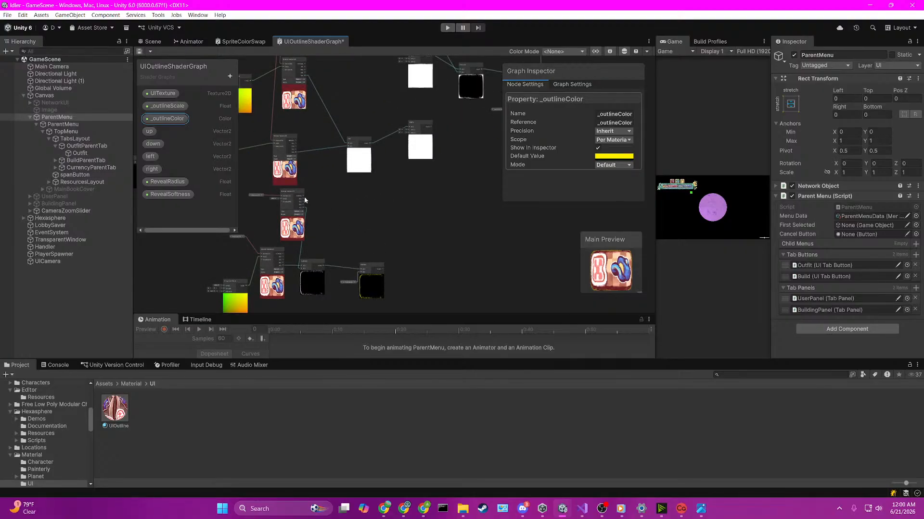
key(space)
text(add)
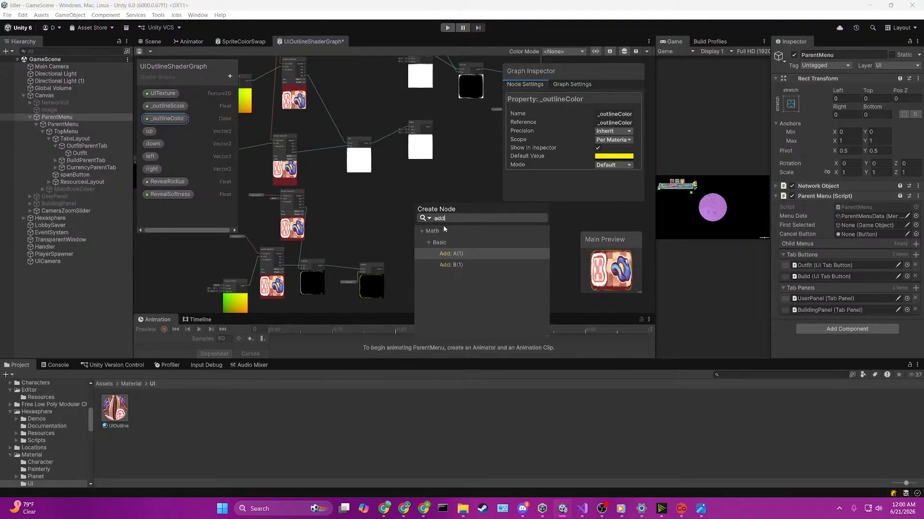
click(463, 256)
scroll(380, 268, up, 2)
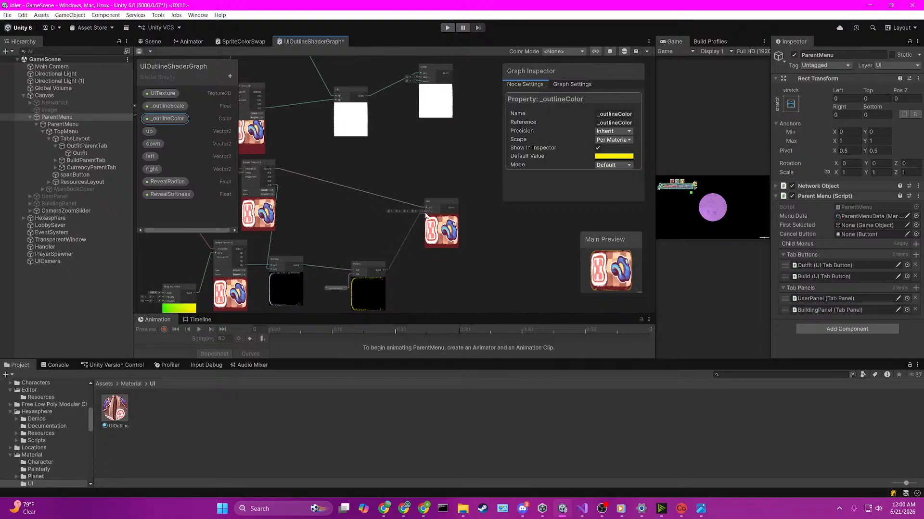
Step: Connect the new Add node's output to the Fragment stack's Base Color in place of the previous connection
scroll(425, 195, down, 3)
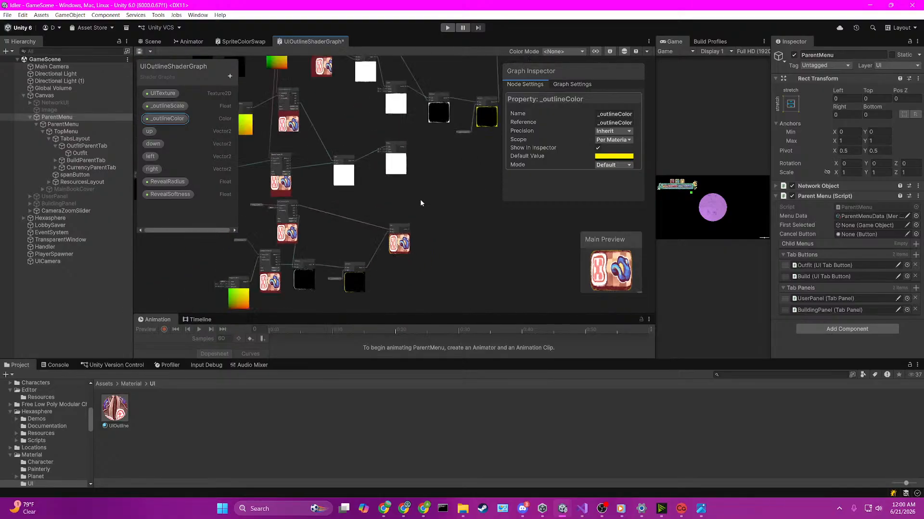
scroll(421, 200, down, 1)
middle_drag(420, 201, 375, 249)
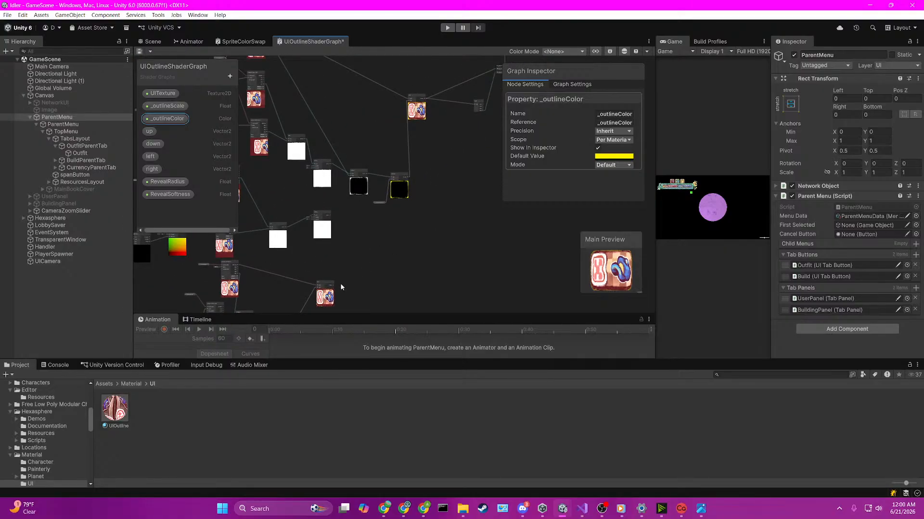
drag(333, 285, 427, 177)
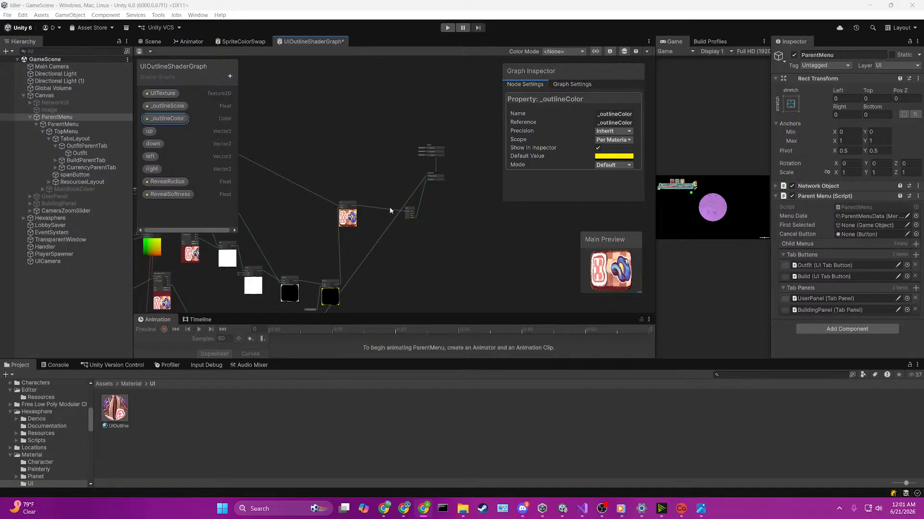
Step: Save the shader graph, select the UIOutline material and inspect the outfit tab's edges in the scene
scroll(378, 208, down, 2)
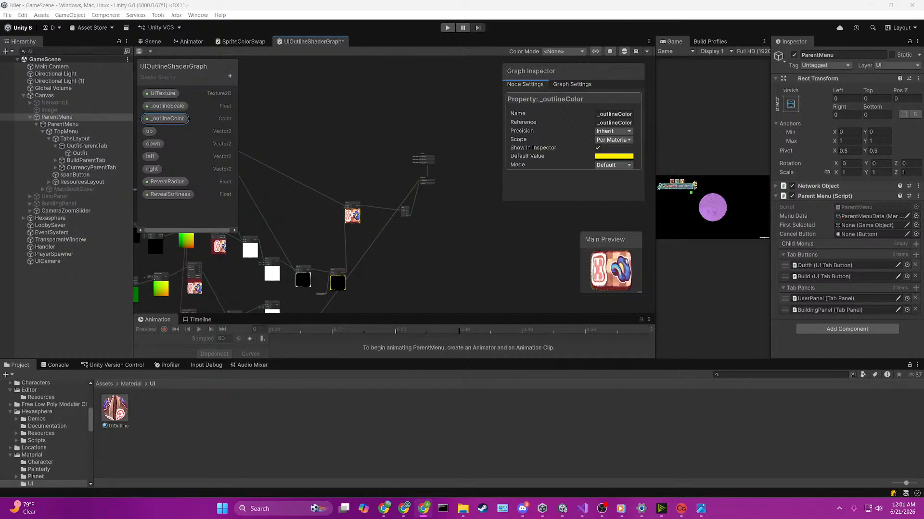
click(372, 226)
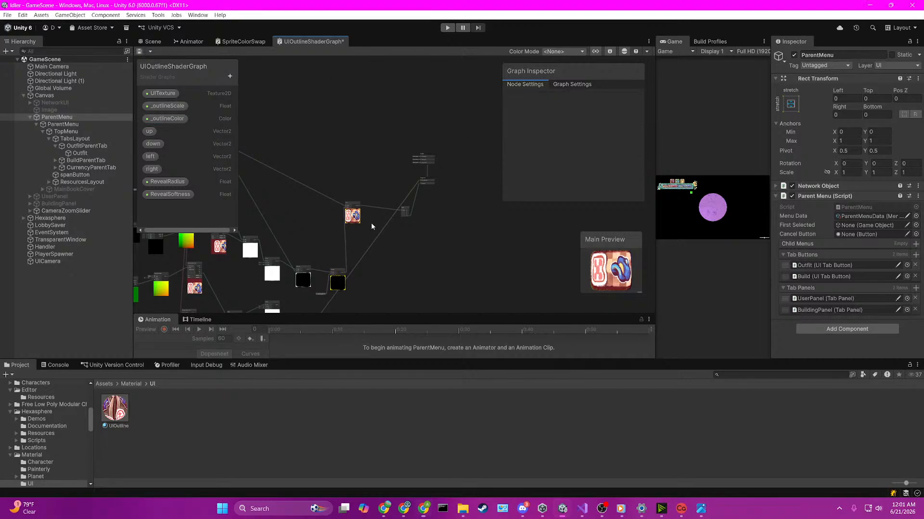
click(152, 41)
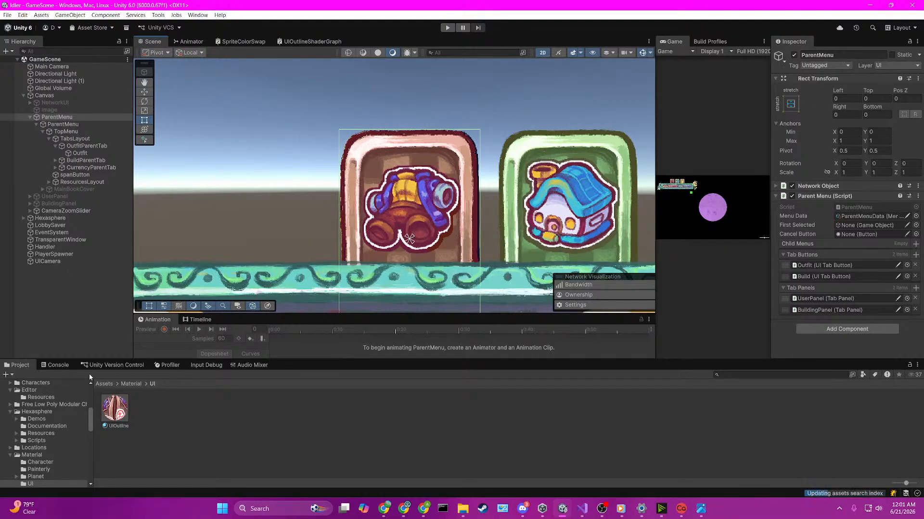
click(118, 409)
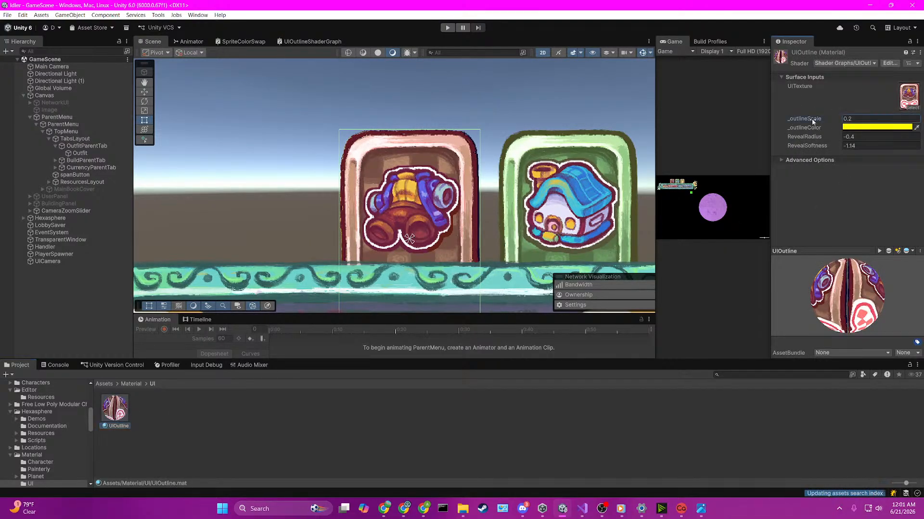
scroll(366, 216, up, 5)
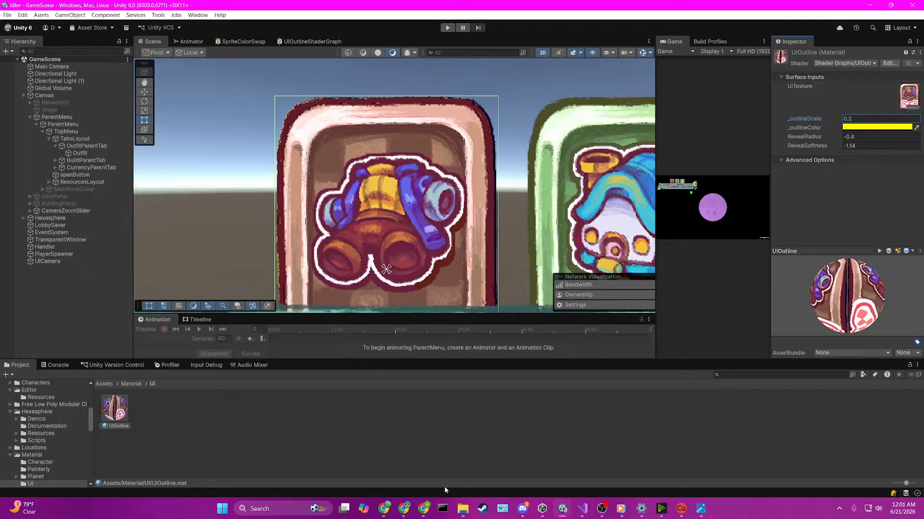
Step: Increase the new Tiling And Offset node's Offset X well beyond its small test value and save the shader graph
click(328, 44)
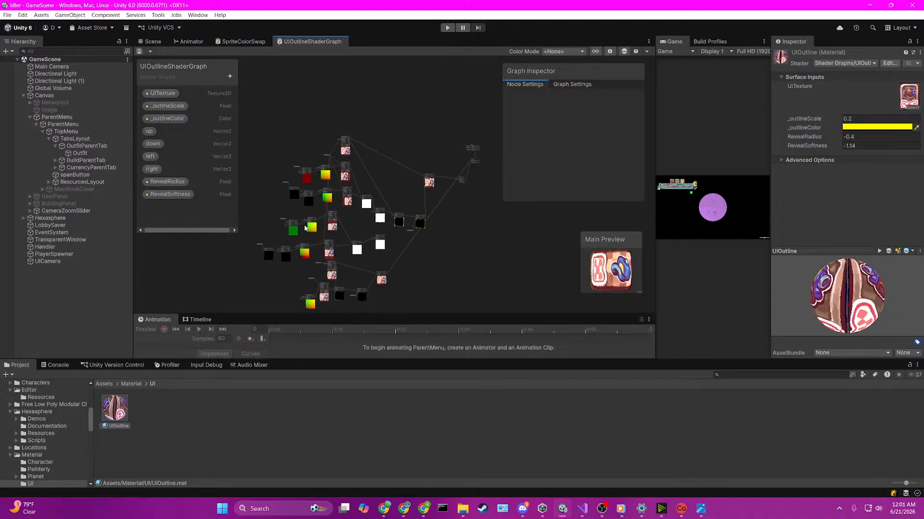
scroll(346, 248, up, 6)
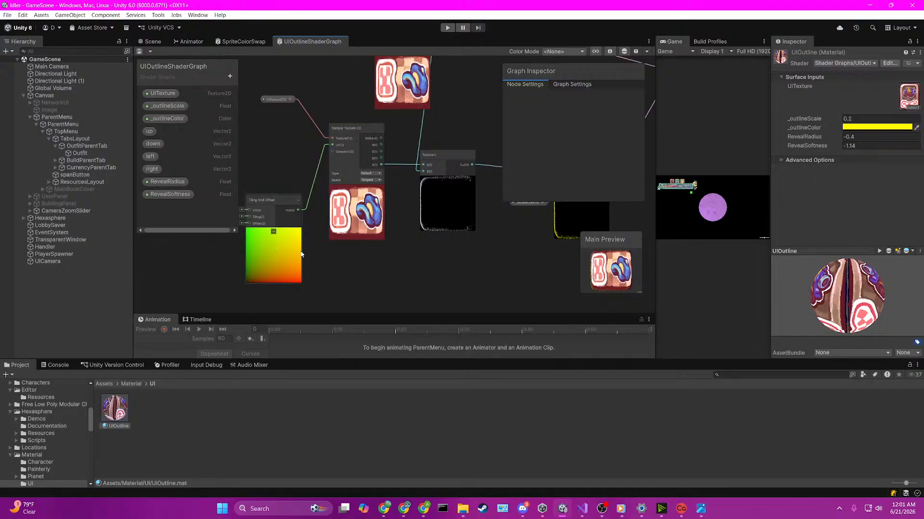
middle_drag(300, 254, 358, 255)
click(313, 240)
drag(270, 226, 273, 226)
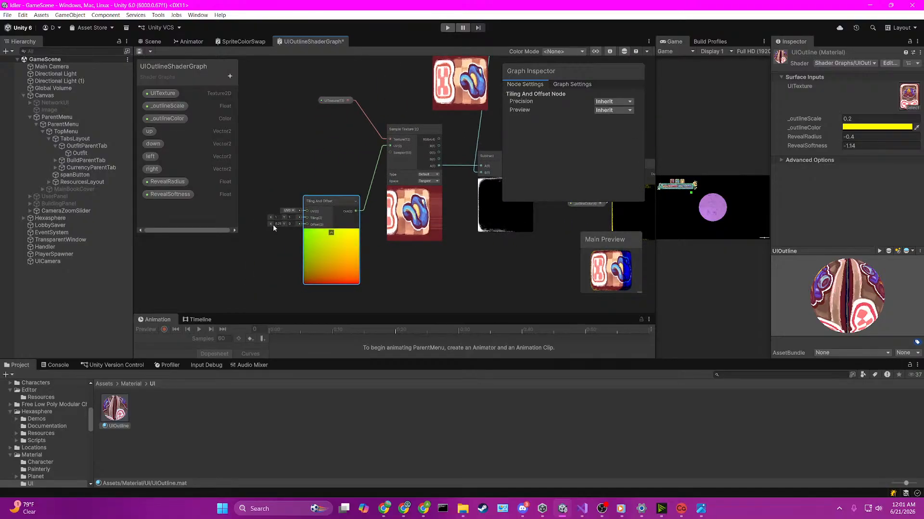
key(ctrl+s)
Step: Examine how the larger texture offset renders on the outfit tab in the scene
click(152, 42)
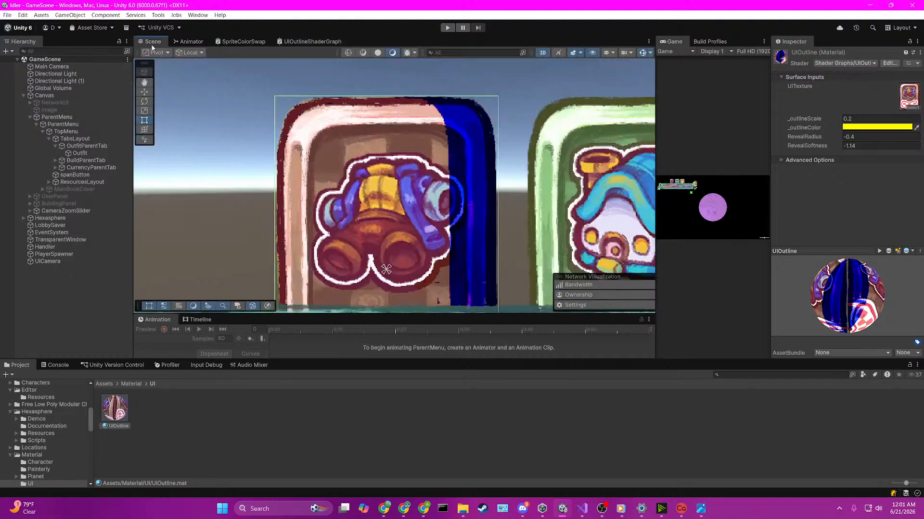
scroll(361, 205, down, 1)
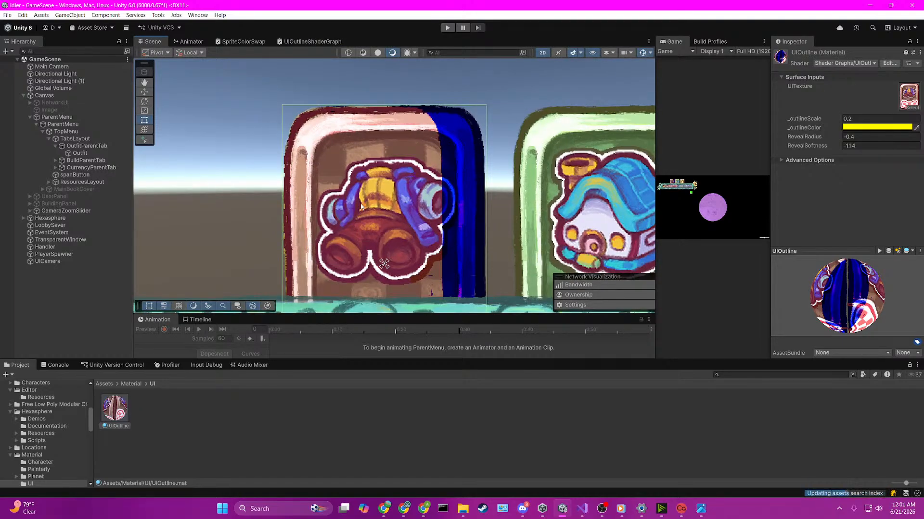
click(377, 154)
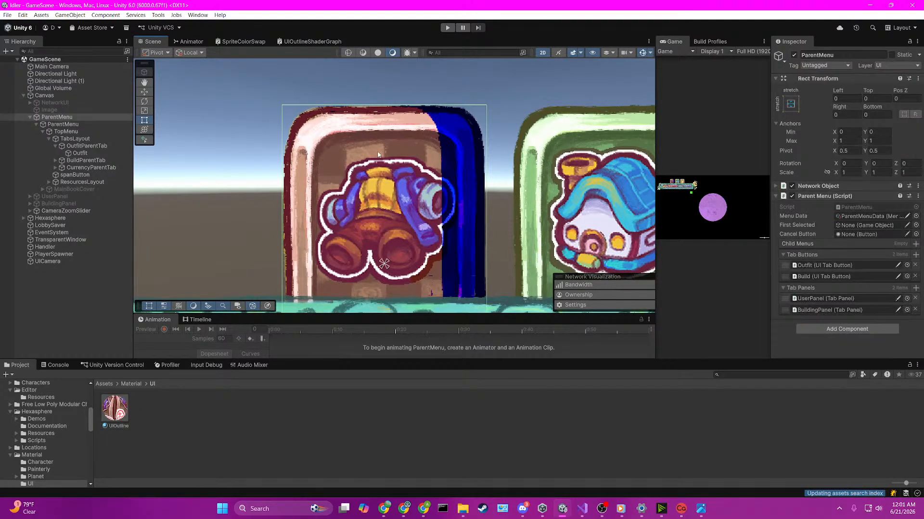
click(378, 154)
click(384, 101)
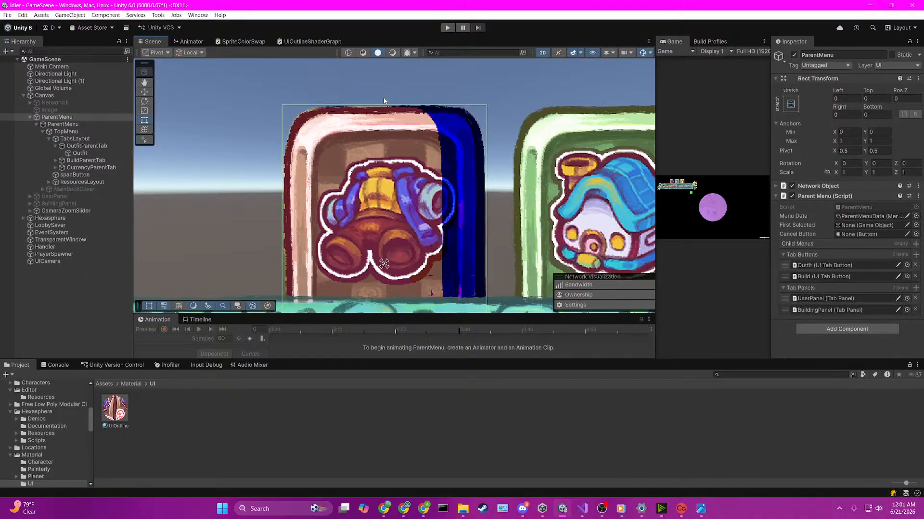
Step: Compare the outfit tab in the scene's other draw modes and return to the Shaded draw mode
click(350, 53)
click(363, 53)
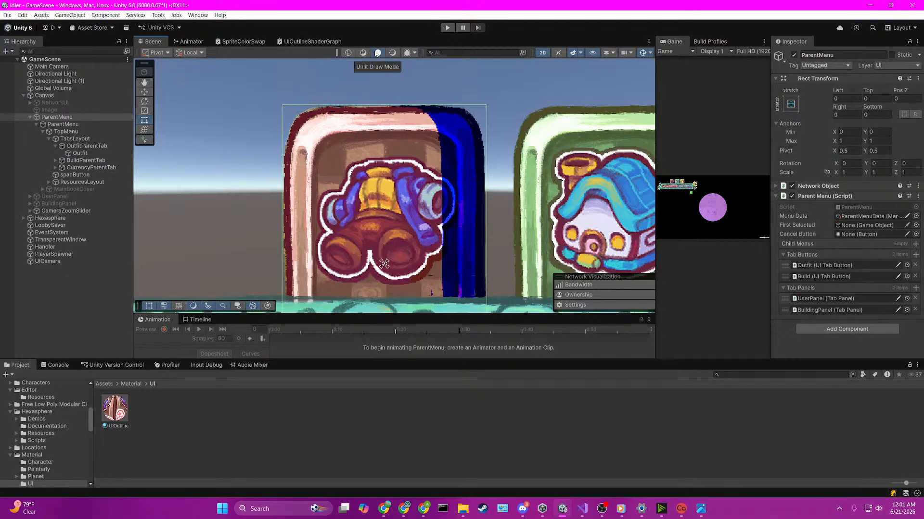
click(392, 53)
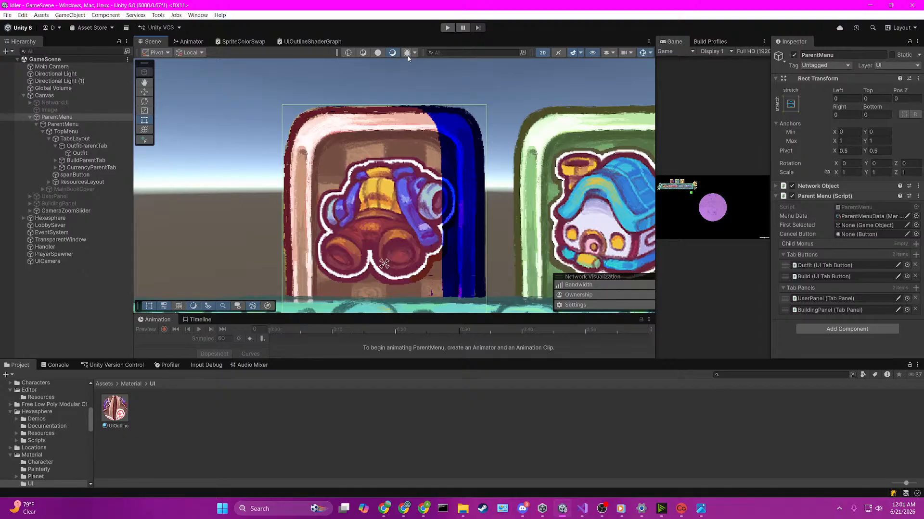
Step: Locate the material assigned to the outfit tab's image and display the UIOutline material's properties
click(403, 129)
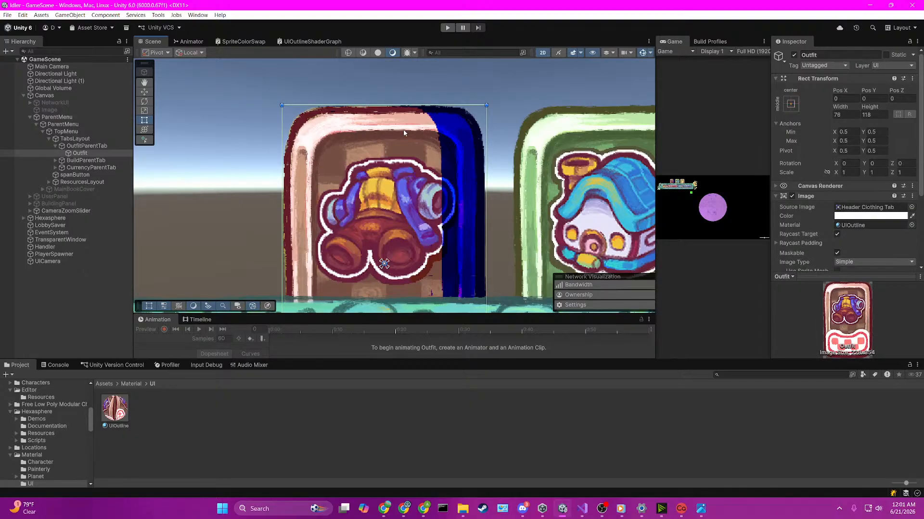
scroll(811, 182, down, 3)
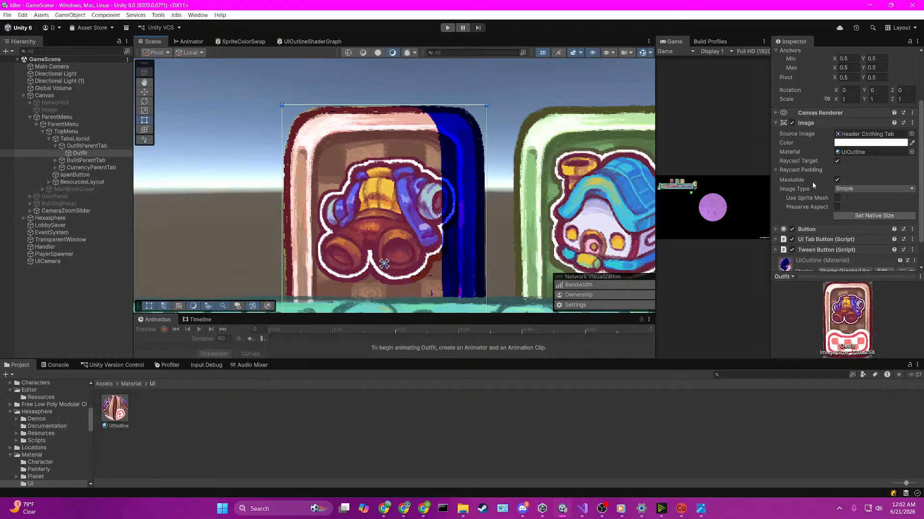
click(845, 152)
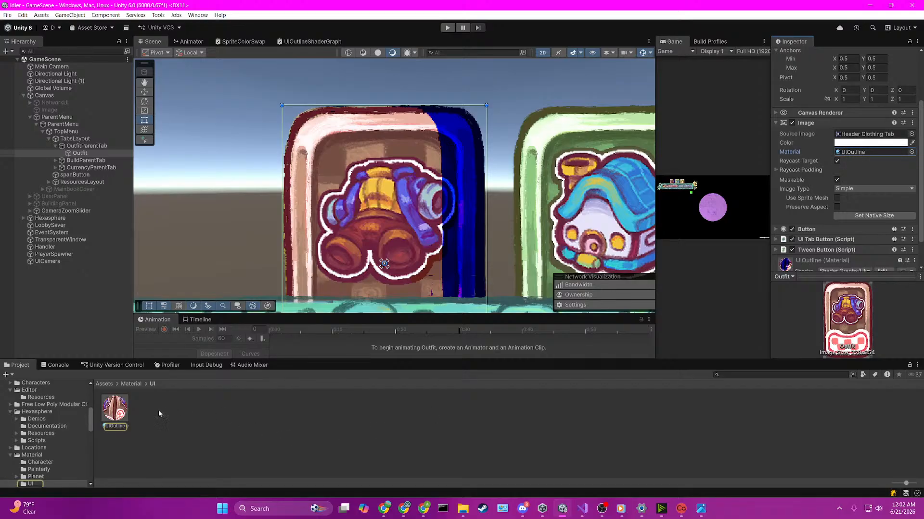
click(115, 408)
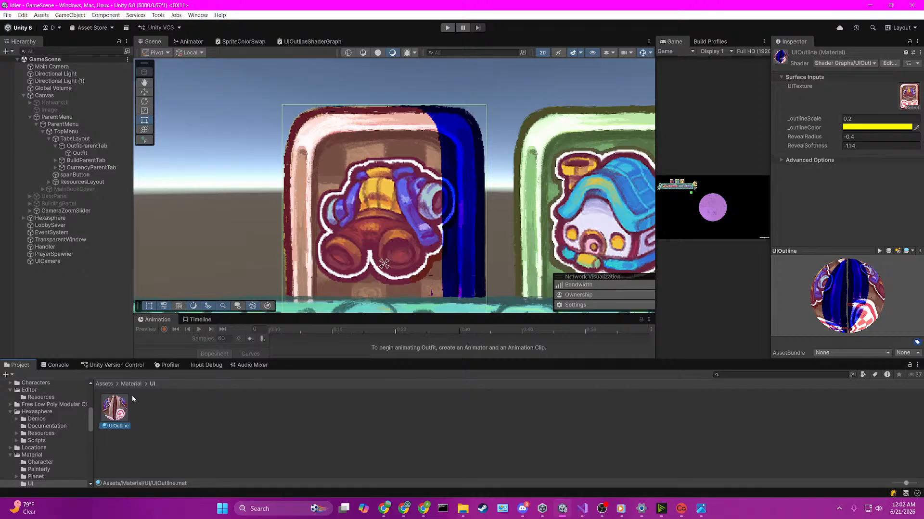
Step: Try Canvas as the outline shader graph's Material type, save it and check the outfit tab in the scene
click(310, 41)
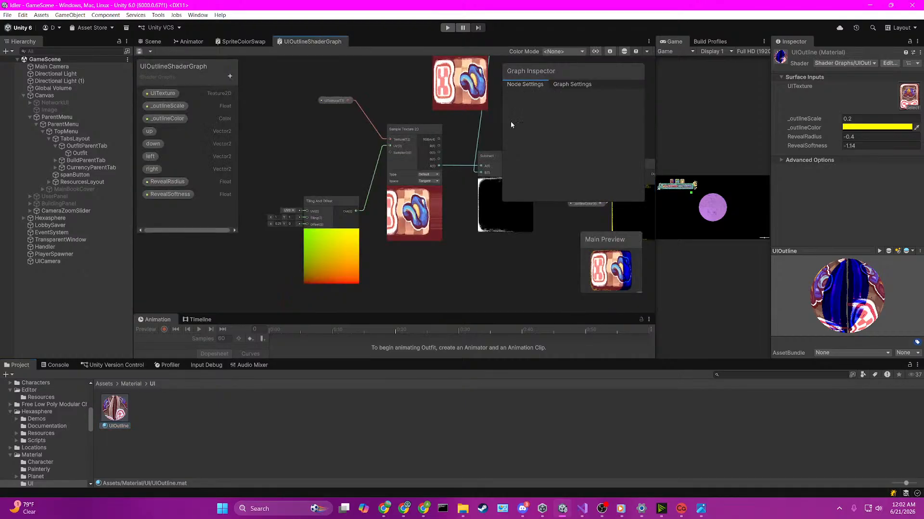
click(573, 85)
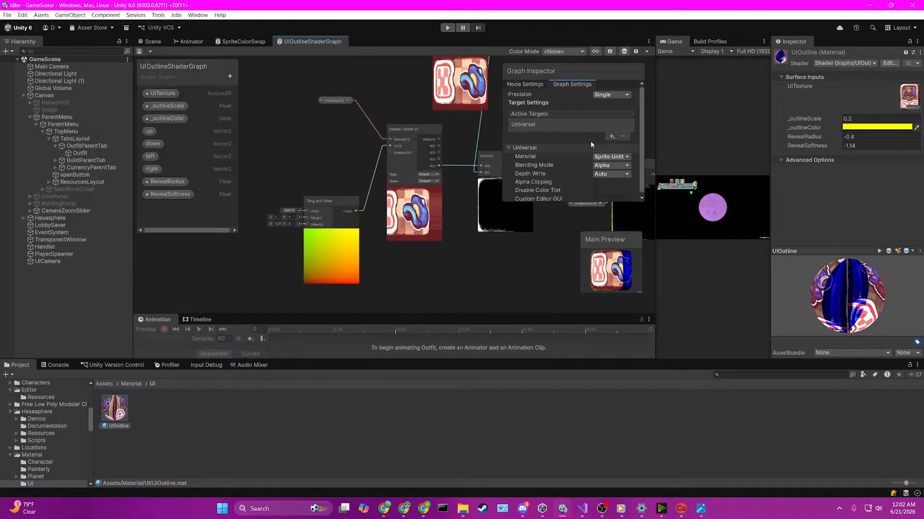
click(600, 157)
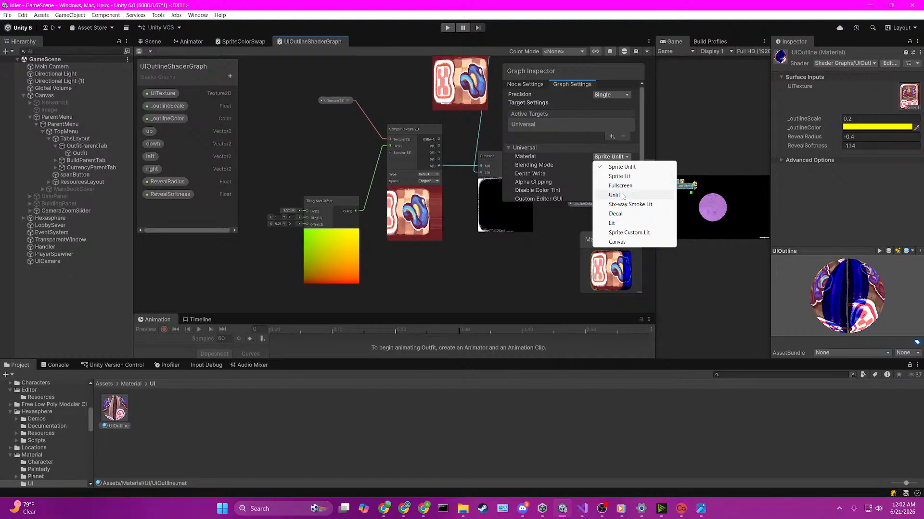
click(617, 242)
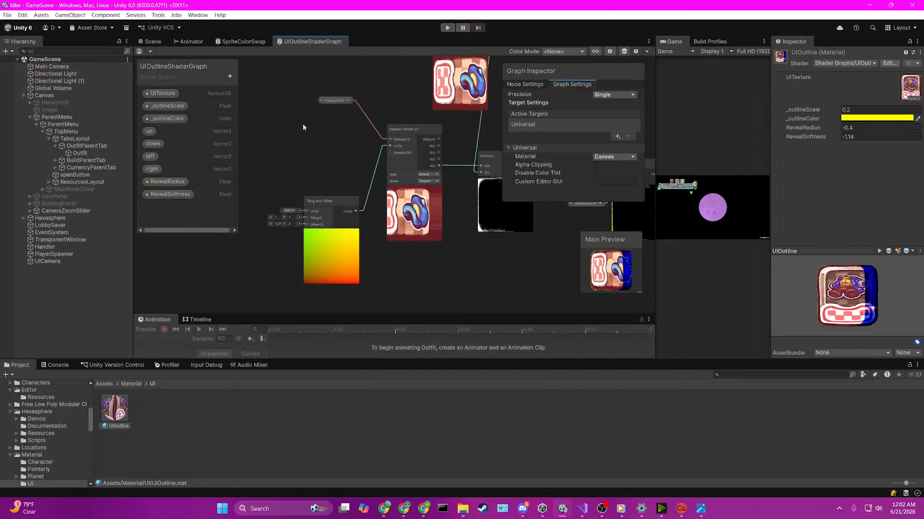
click(153, 42)
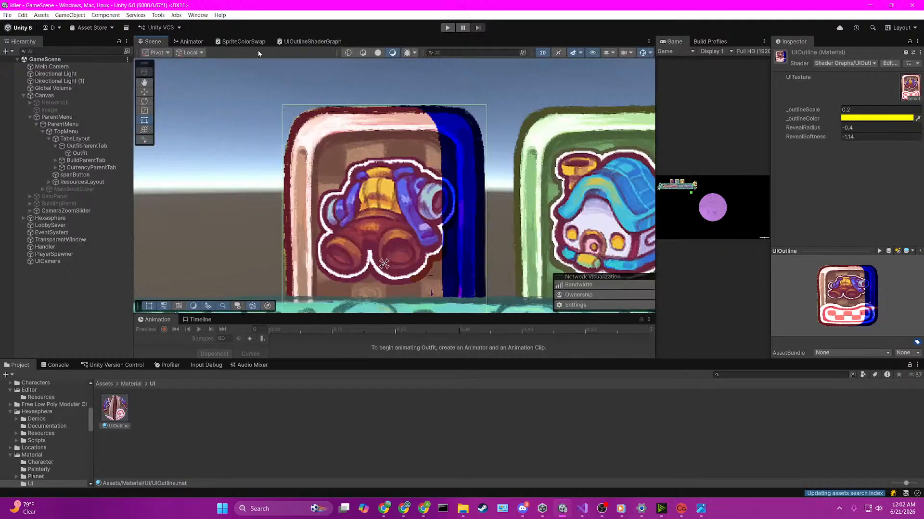
Step: Try Decal and then Unlit as the Material type in the outline shader graph's settings
click(302, 42)
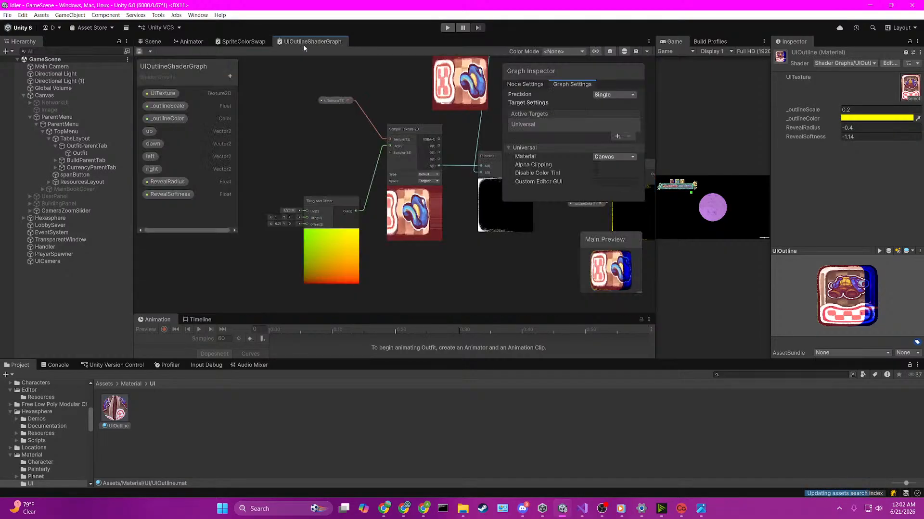
click(607, 157)
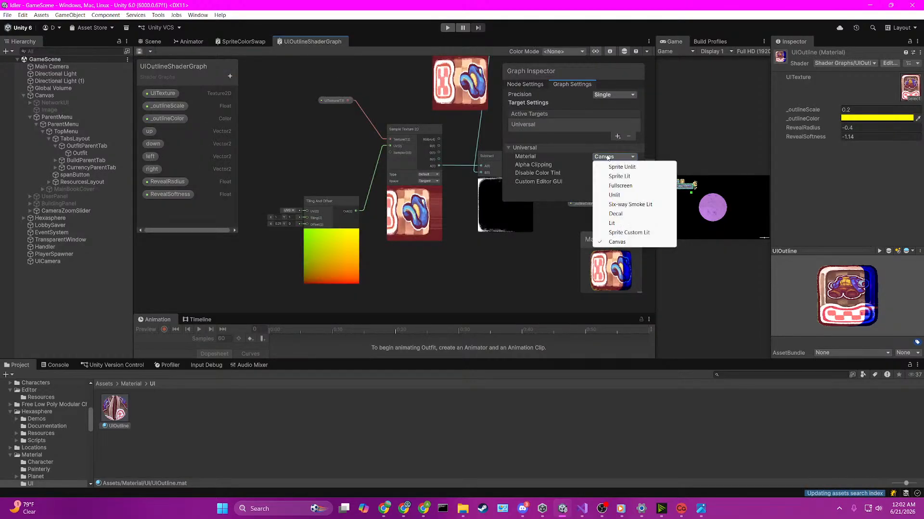
click(623, 216)
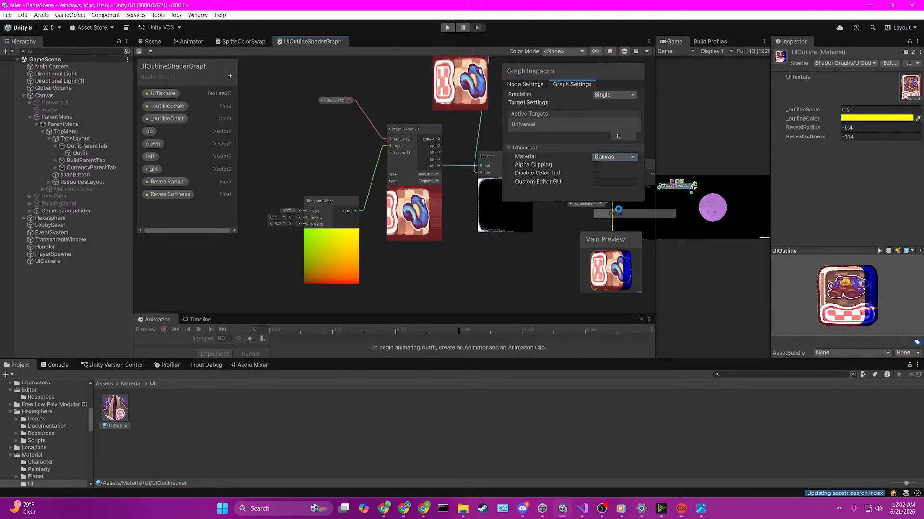
click(608, 158)
click(626, 194)
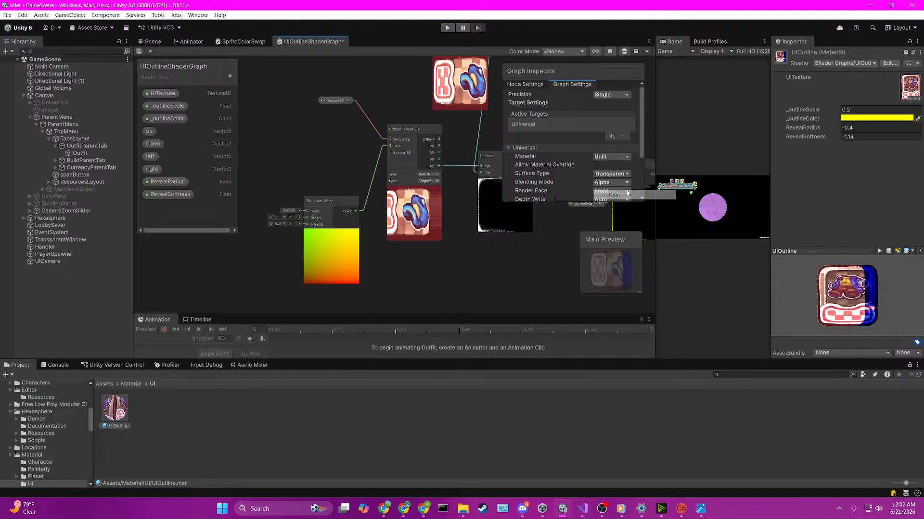
Step: Try the Additive blending mode for the Unlit target and set it back to Alpha
scroll(616, 175, down, 2)
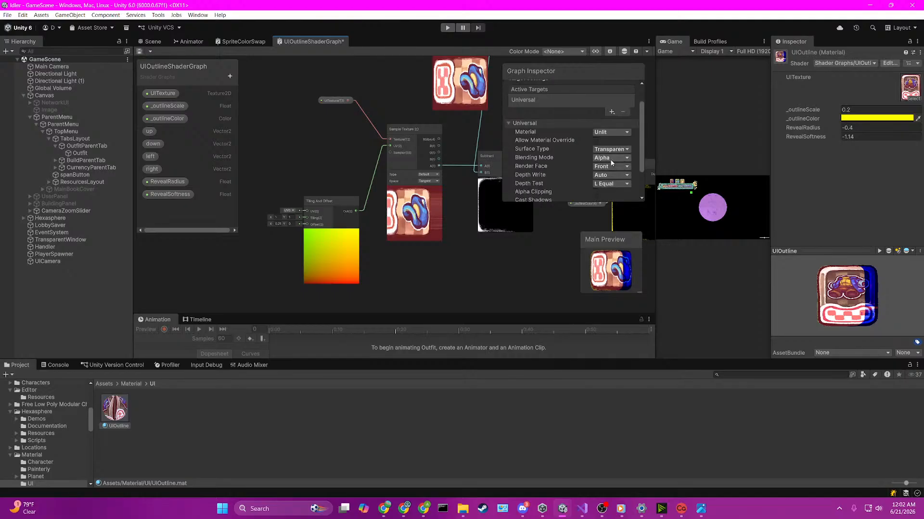
click(612, 158)
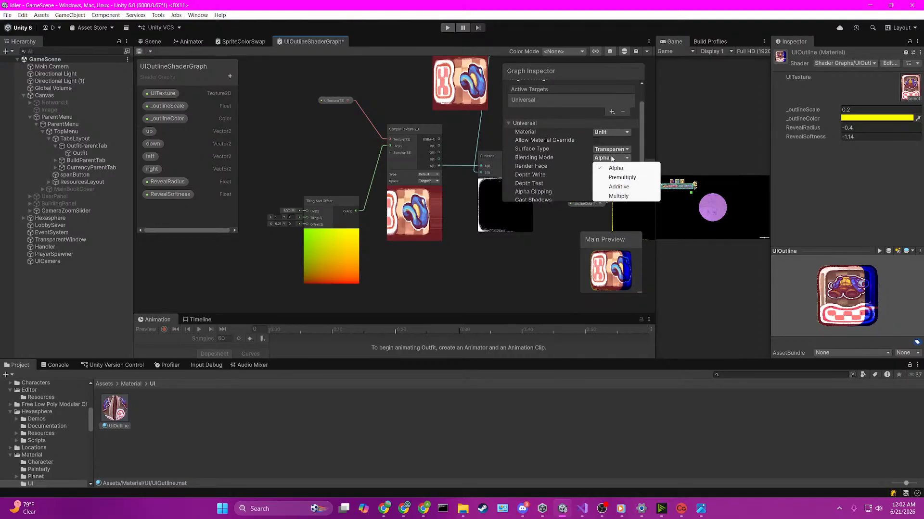
click(621, 186)
click(609, 157)
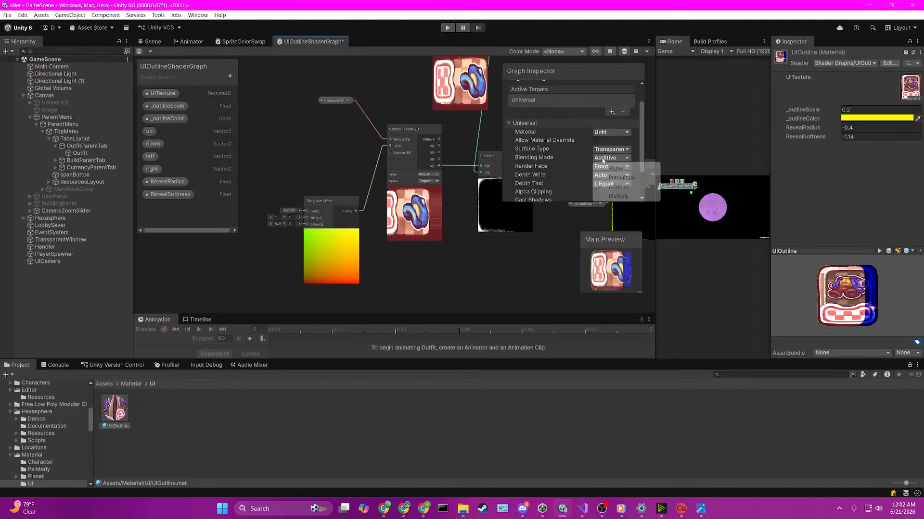
click(617, 166)
Step: Return the graph's Material type to Sprite Unlit and set the Tiling And Offset node's Offset X to 0.1
click(605, 133)
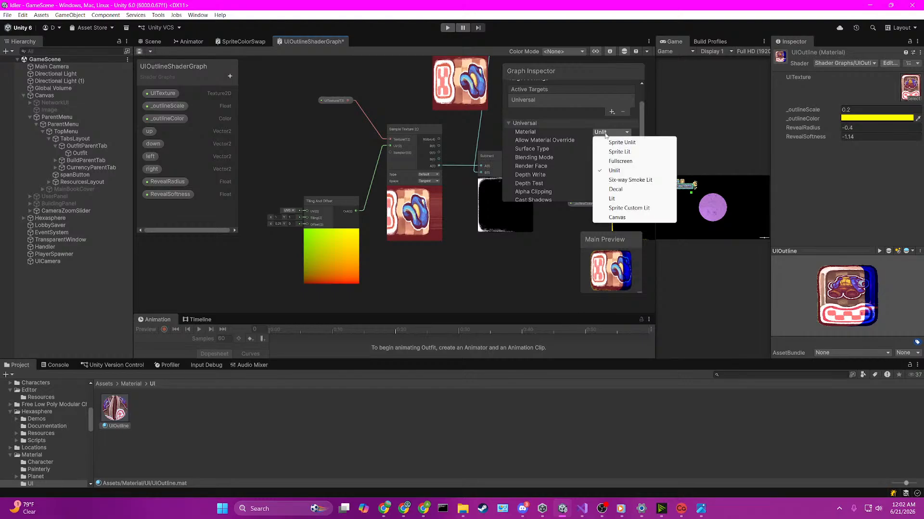
click(620, 142)
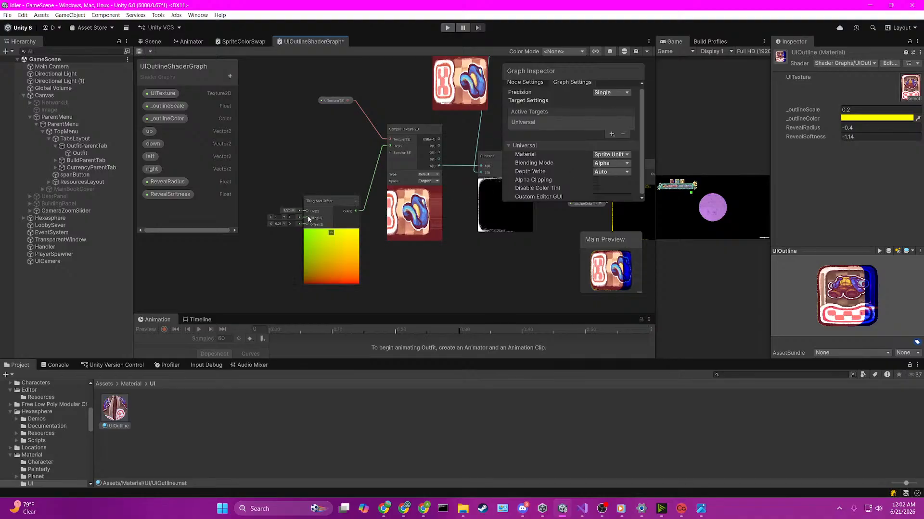
click(277, 224)
text(1)
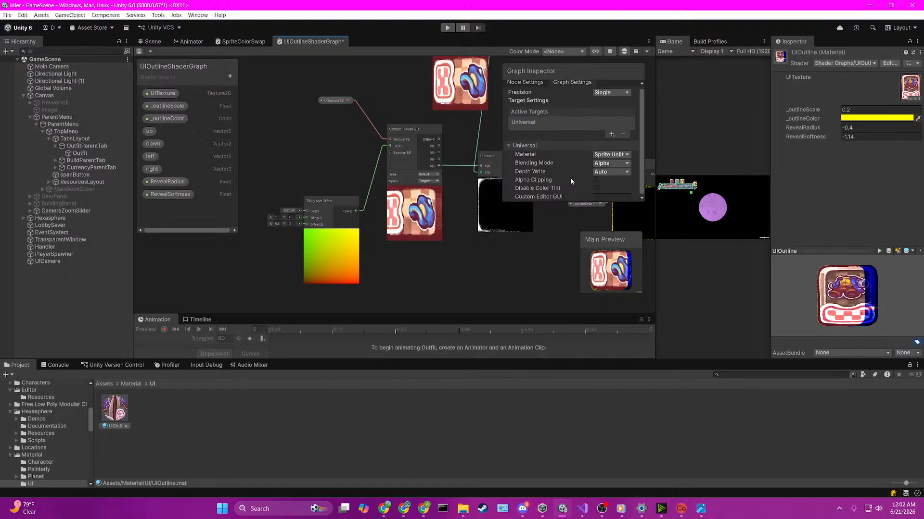
Step: Try Sprite Custom Lit and then Fullscreen as the graph's Material type
click(611, 155)
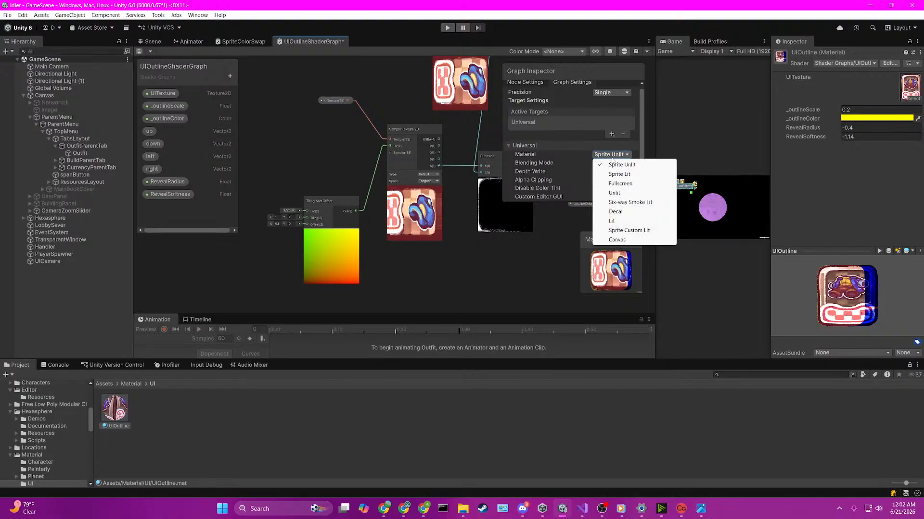
click(626, 230)
click(612, 156)
click(621, 183)
Step: Set the graph's Material type to Unlit, save the shader graph and check the outfit tab in the scene
click(616, 158)
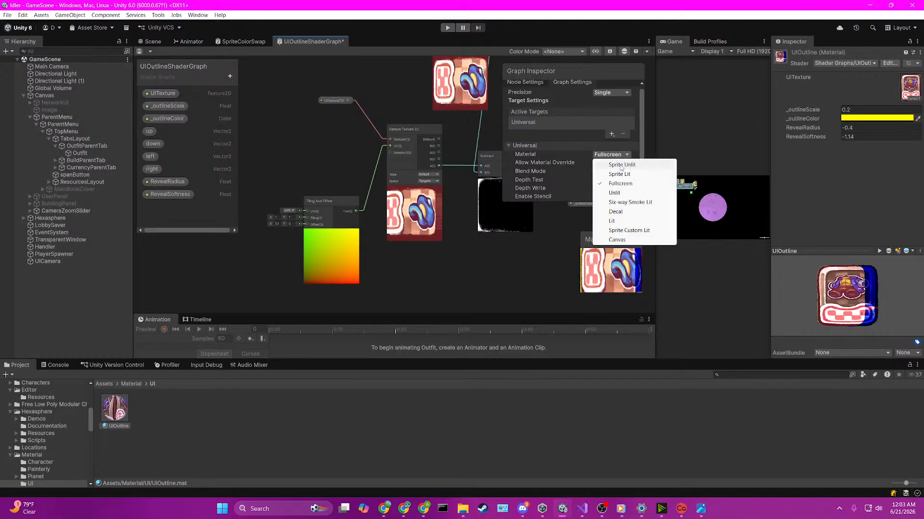
click(617, 193)
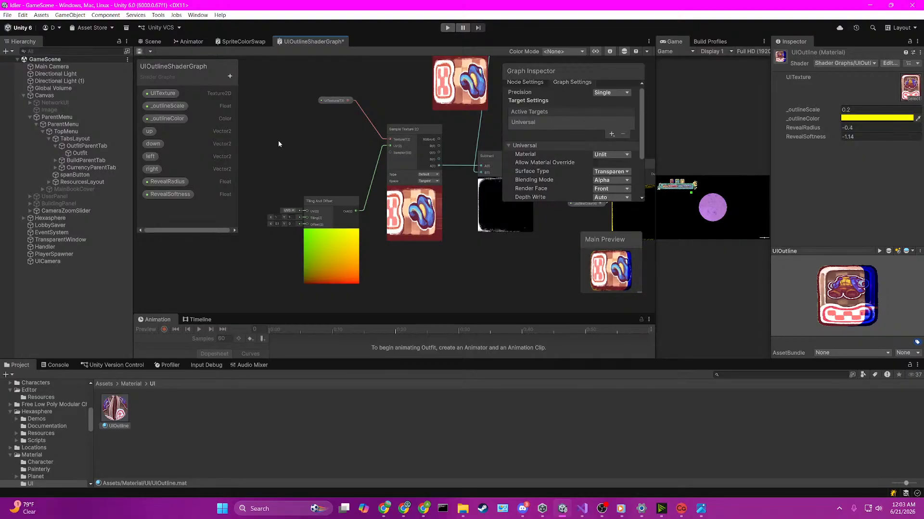
key(ctrl+s)
click(150, 43)
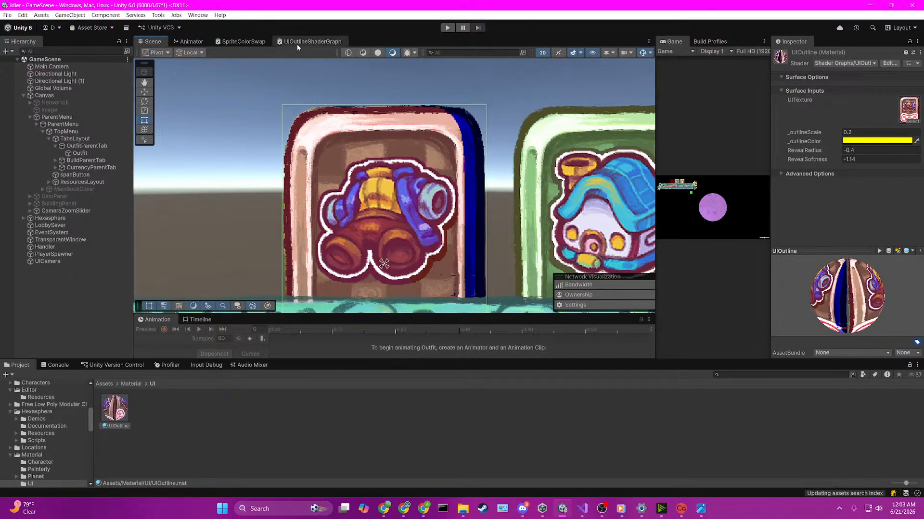
click(296, 44)
scroll(423, 211, down, 2)
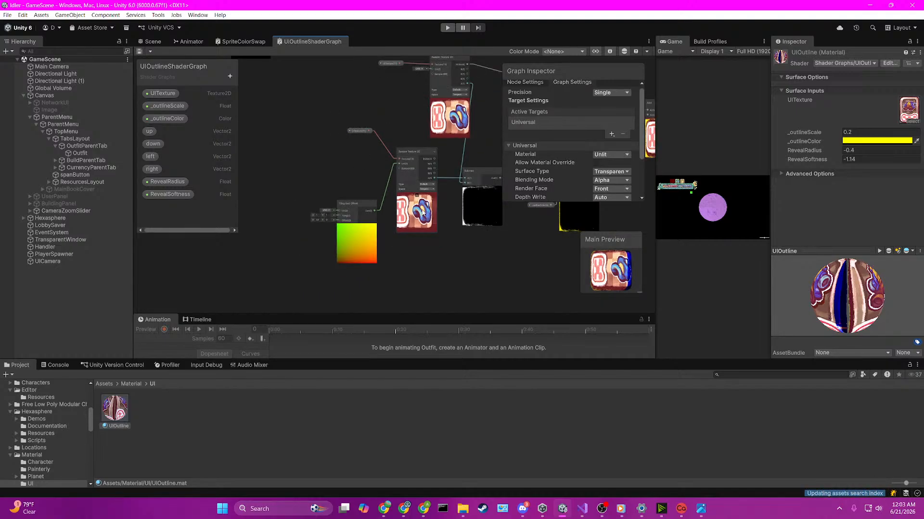
Step: Inspect the UI outline shader graph asset in the Assets/Shader folder and browse the options for creating another shader graph
click(124, 384)
click(104, 384)
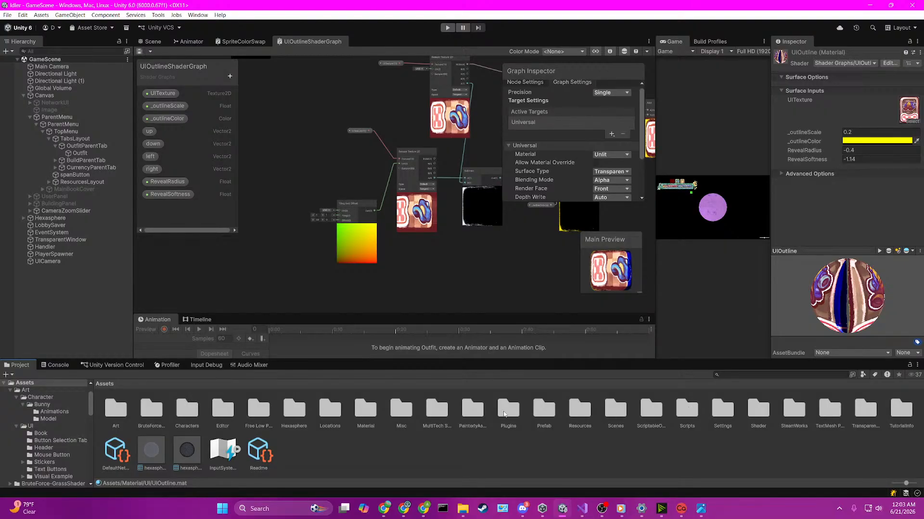
double_click(758, 409)
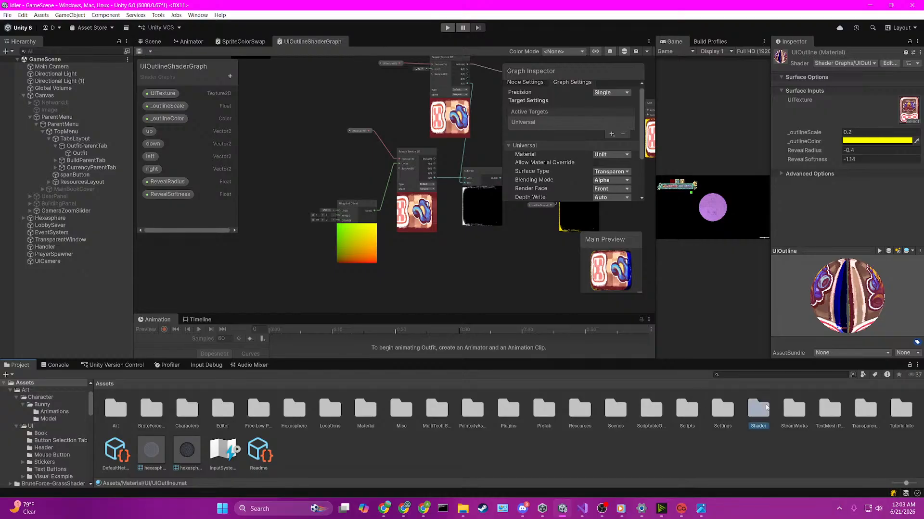
click(183, 410)
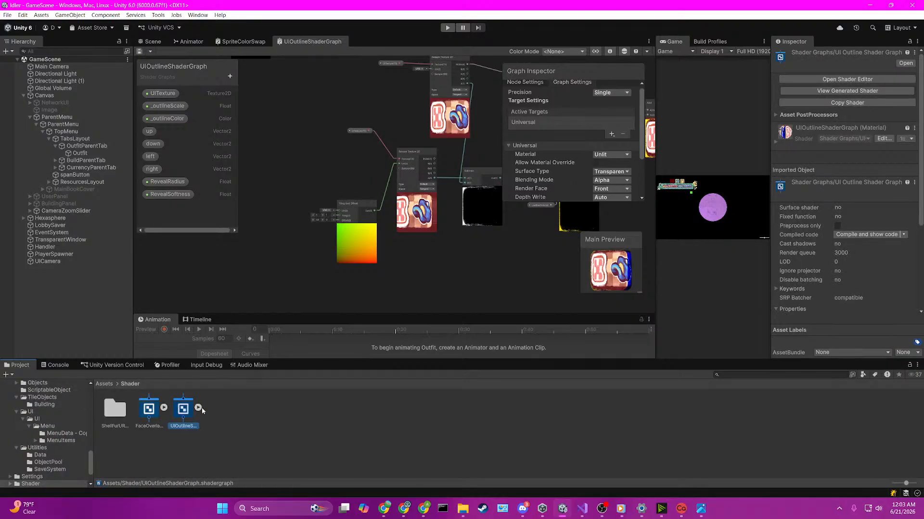
click(198, 408)
click(199, 408)
right_click(274, 413)
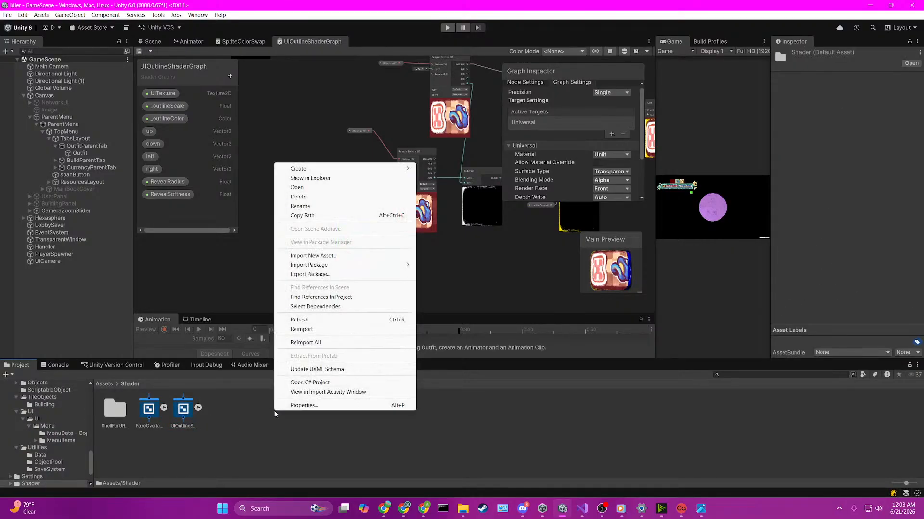
mouse_move(331, 171)
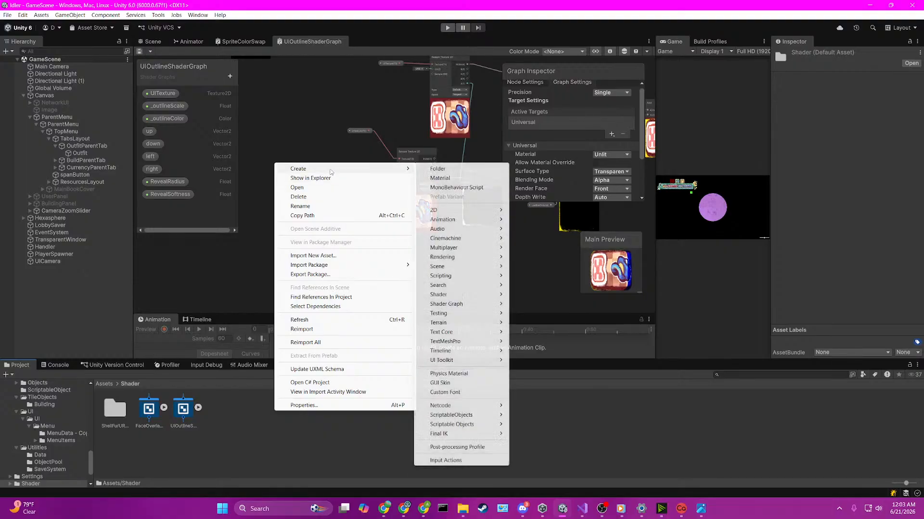
mouse_move(447, 304)
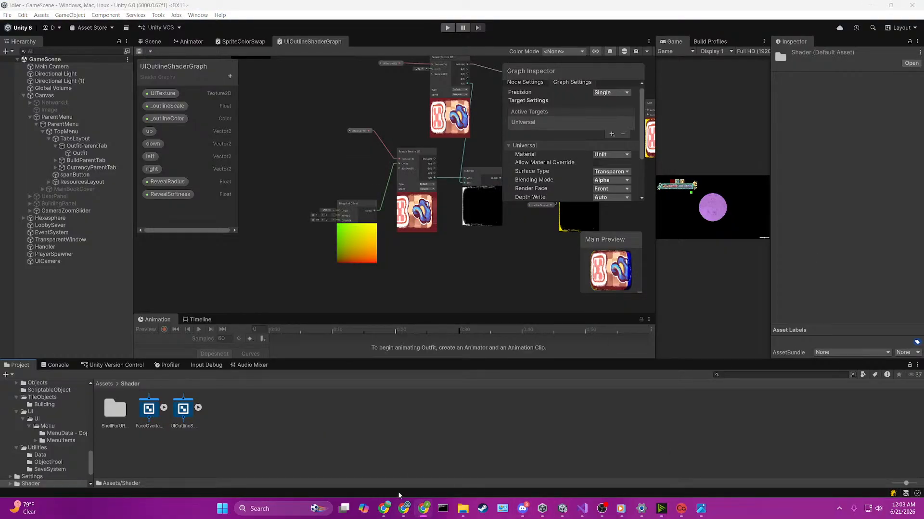
Step: Switch to the Chrome window showing the Sprite Outline (Animated!) video
click(403, 509)
click(387, 509)
mouse_move(420, 510)
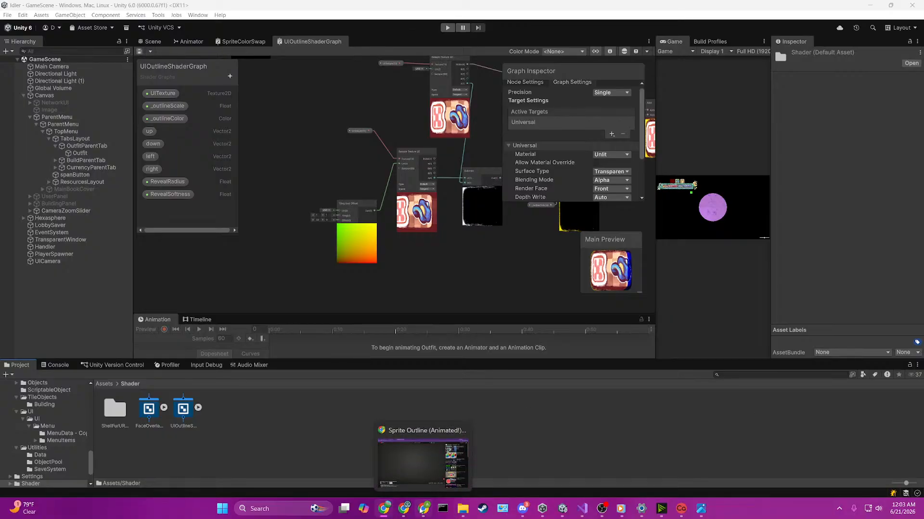
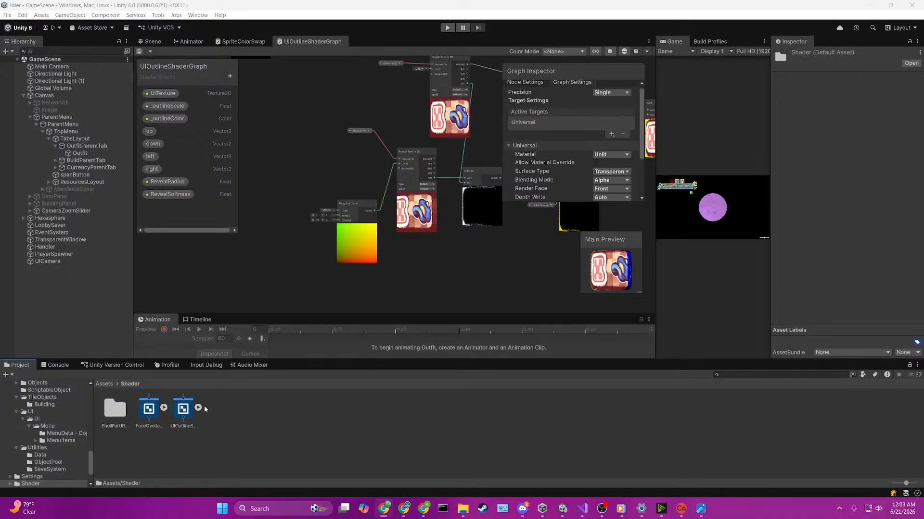
Step: Try Sprite Custom Lit as the UI outline graph's Material type, switch it to Sprite Unlit and save the graph
click(183, 414)
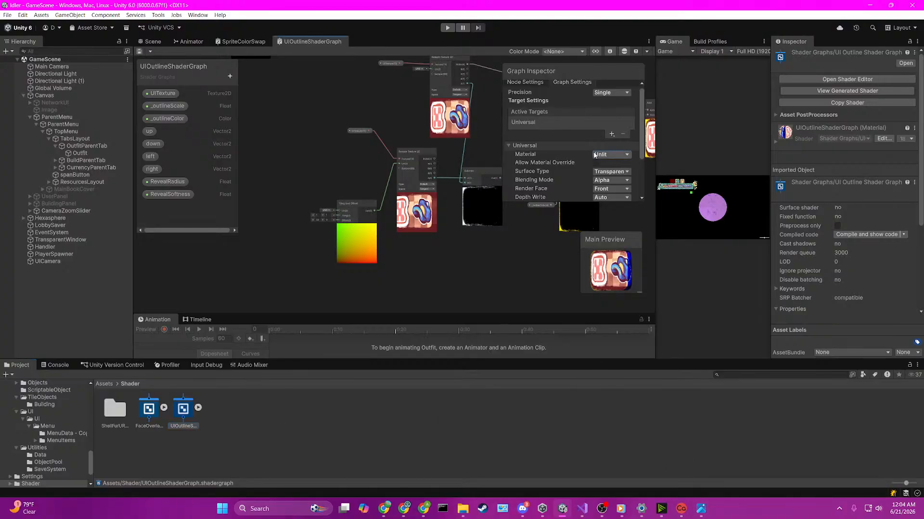
click(609, 154)
click(620, 231)
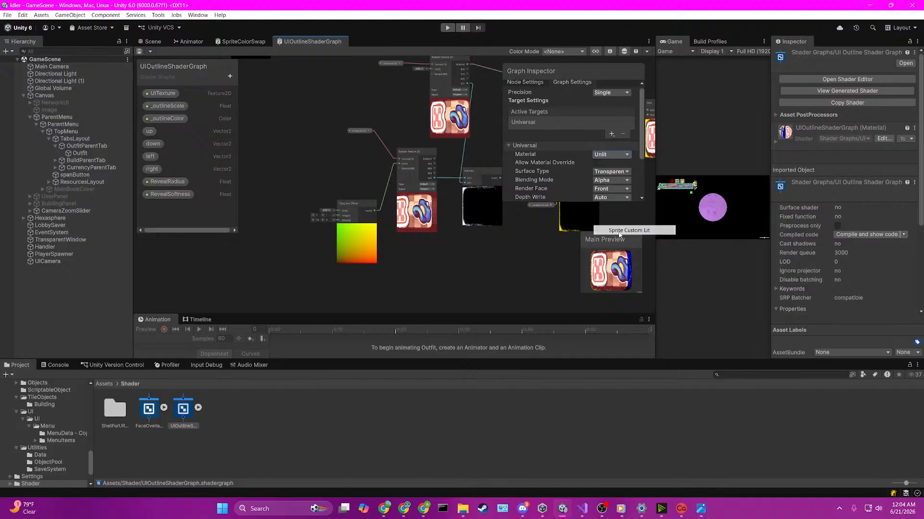
click(611, 154)
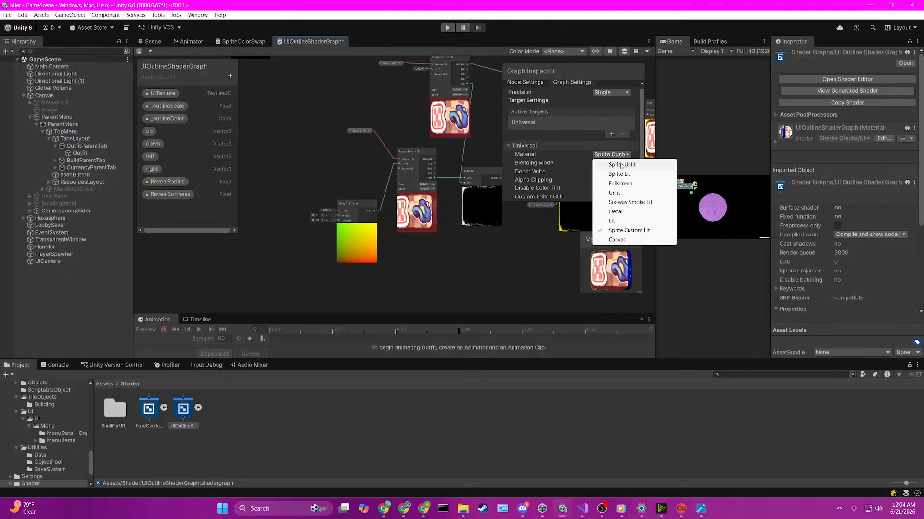
click(621, 165)
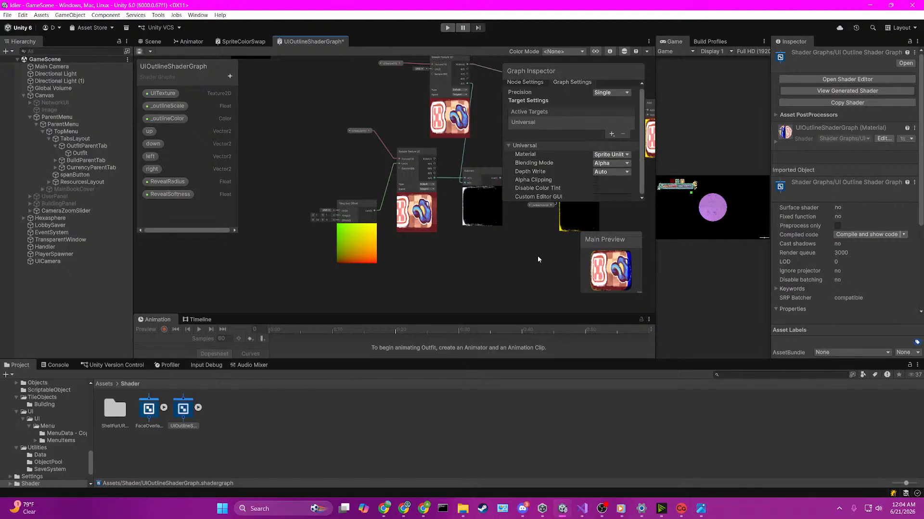
key(ctrl+s)
Step: Create a URP Sprite Unlit Shader Graph named OutlineTest in the Assets/Shader folder
click(249, 426)
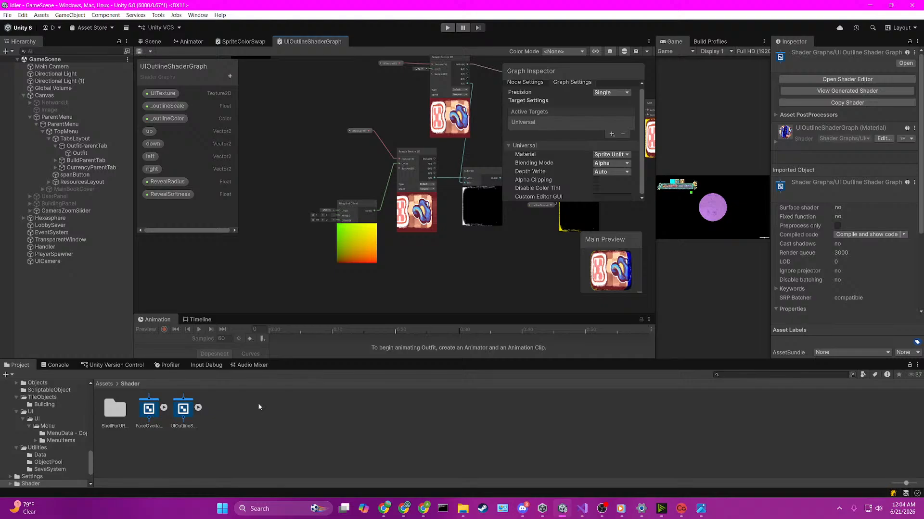
right_click(248, 426)
mouse_move(298, 181)
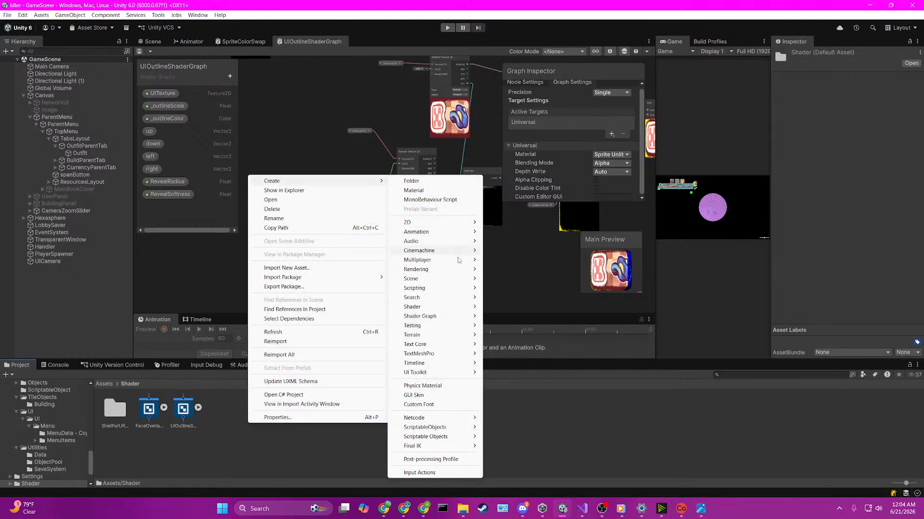
mouse_move(456, 317)
mouse_move(531, 319)
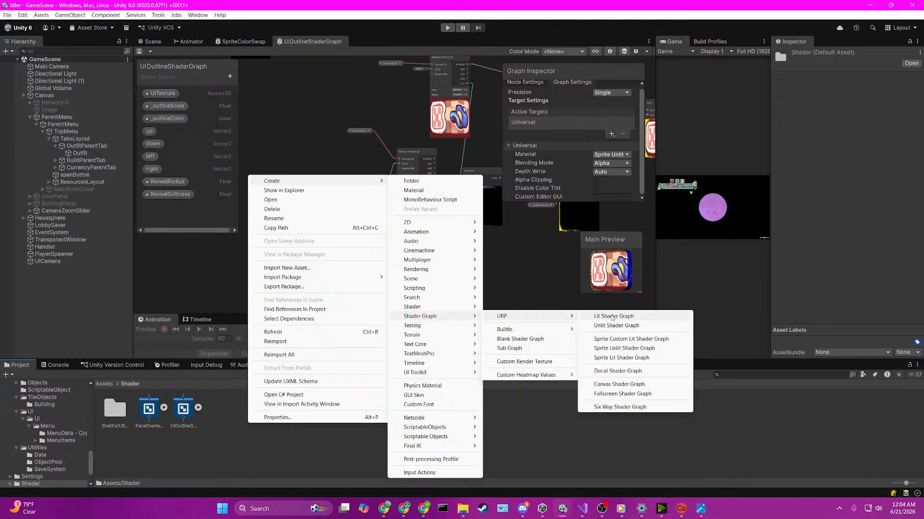
click(623, 349)
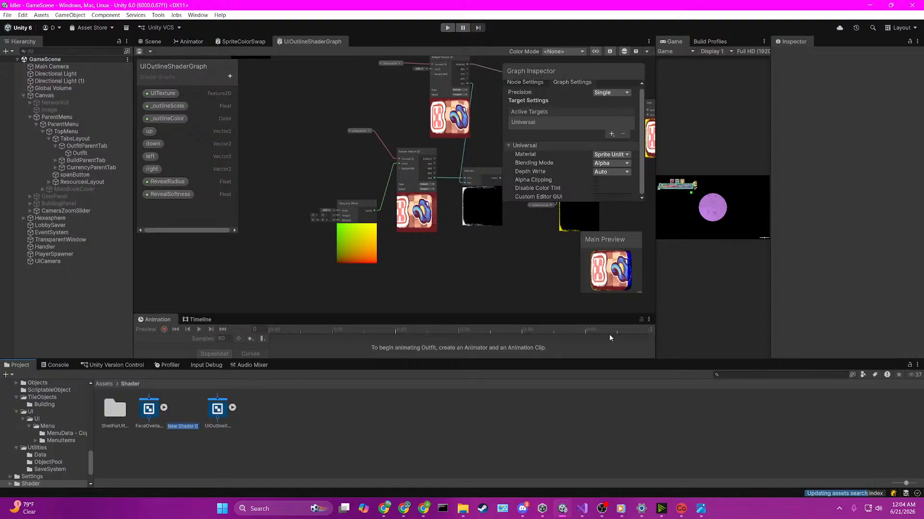
text(Ou)
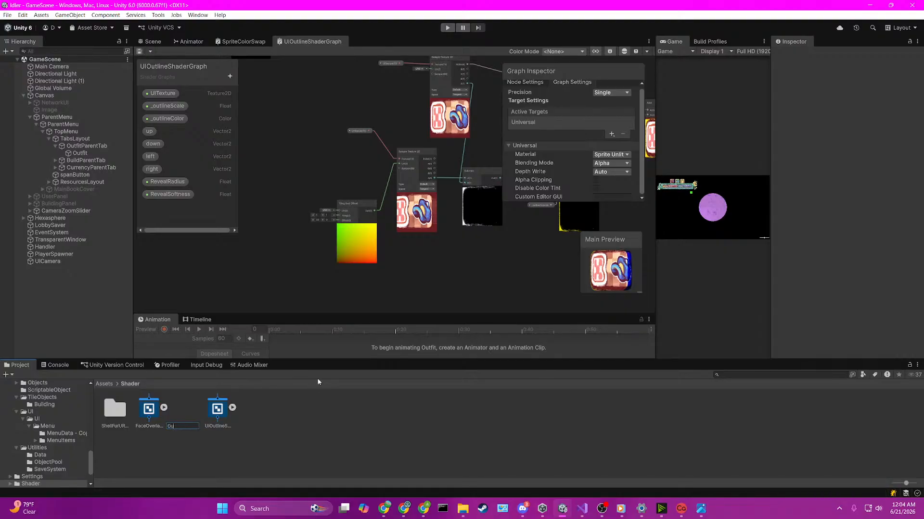
text(tlineTest)
key(Return)
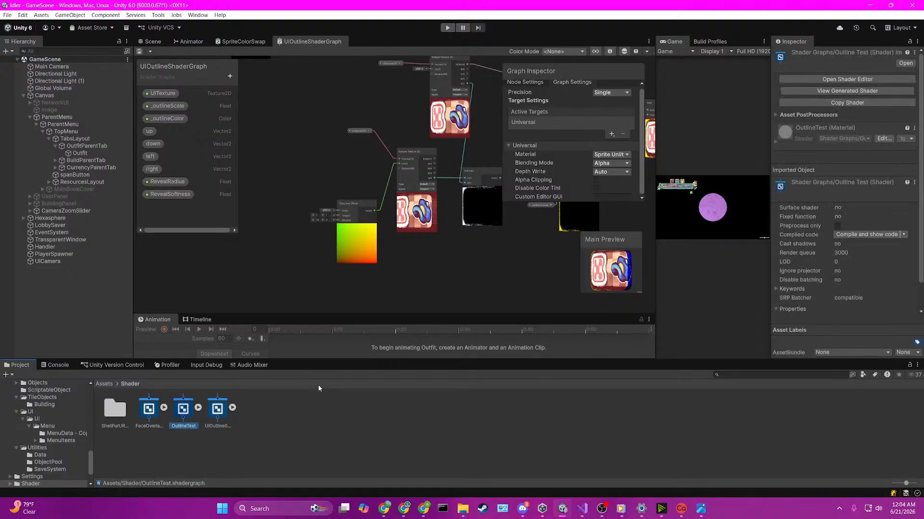
Step: Open the OutlineTest graph and copy the texture sampling, offset, Subtract and Multiply outline nodes from UIOutlineShaderGraph into it
double_click(183, 408)
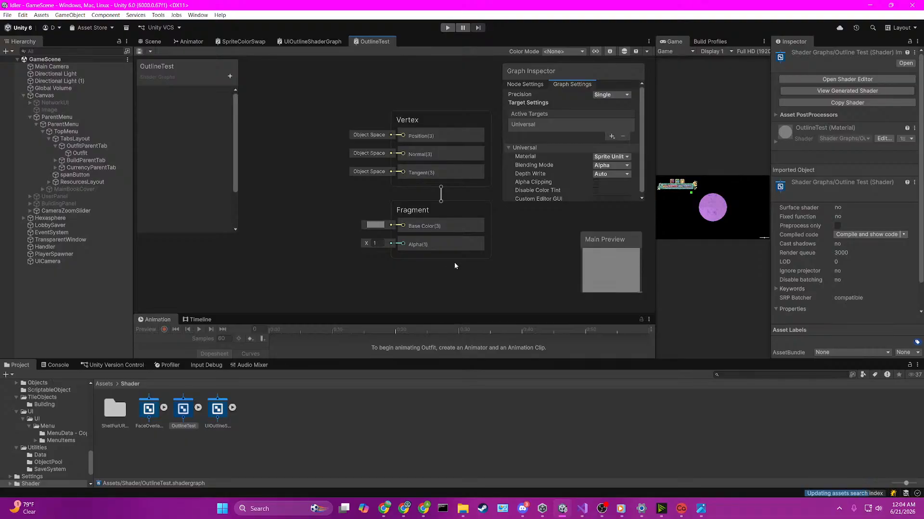
scroll(455, 264, down, 3)
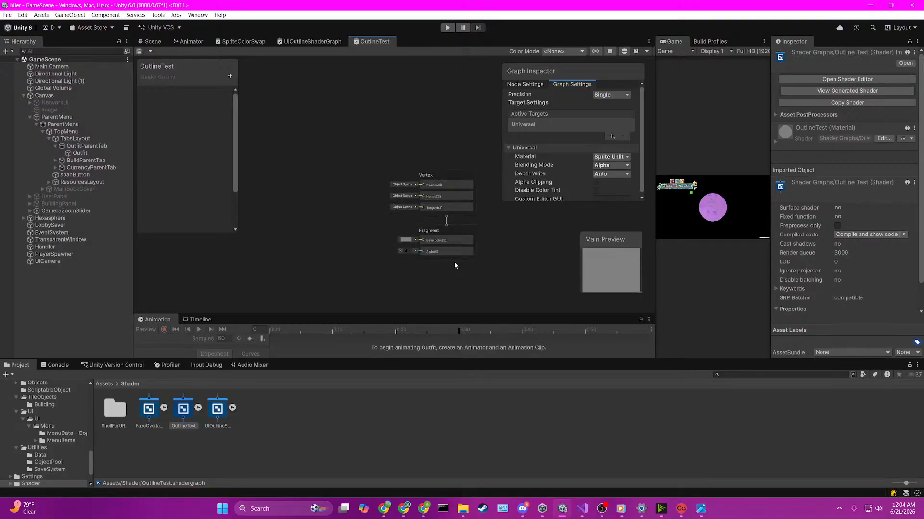
scroll(454, 265, down, 2)
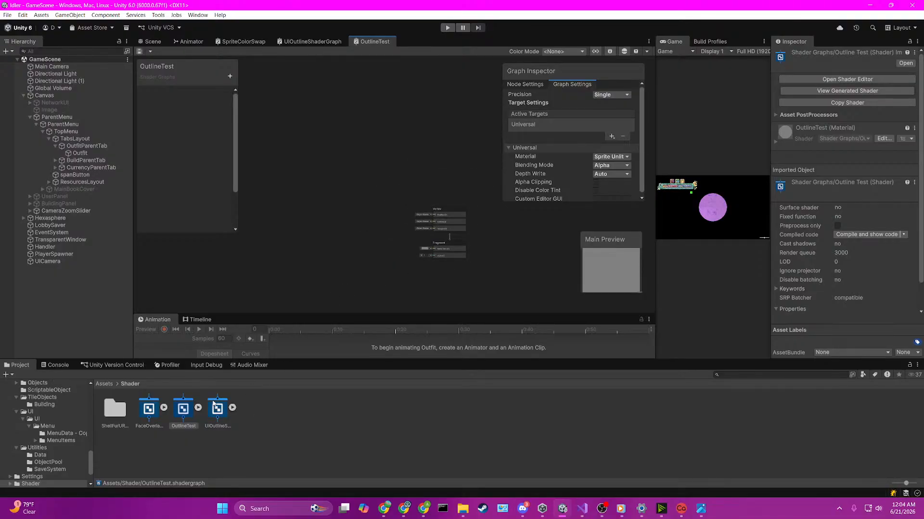
click(312, 42)
scroll(341, 197, up, 3)
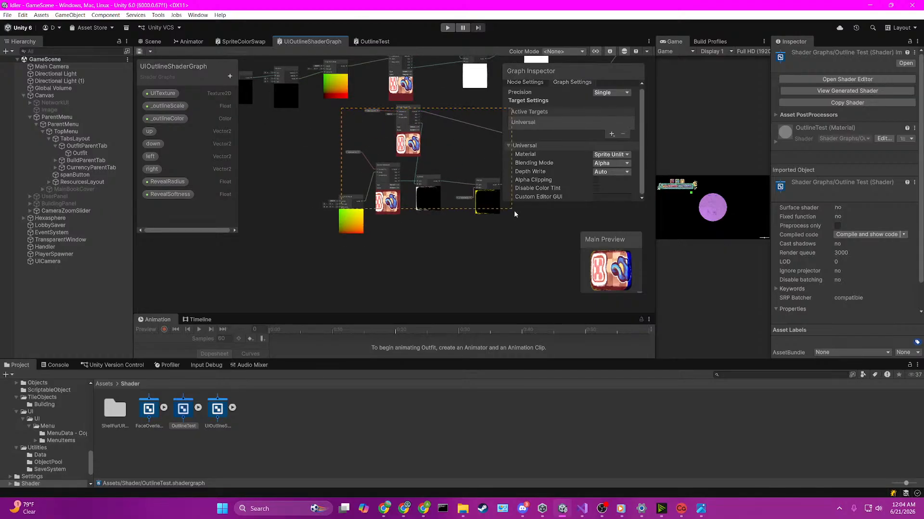
drag(514, 214, 499, 254)
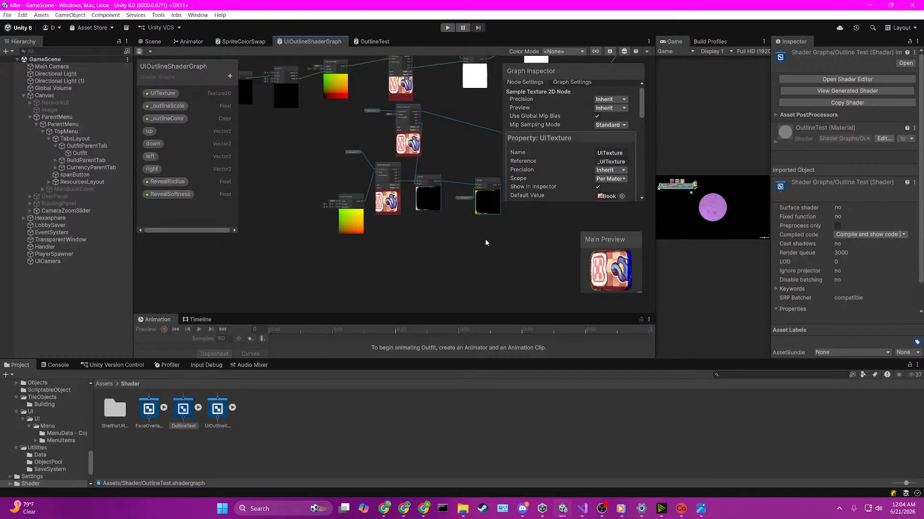
click(365, 42)
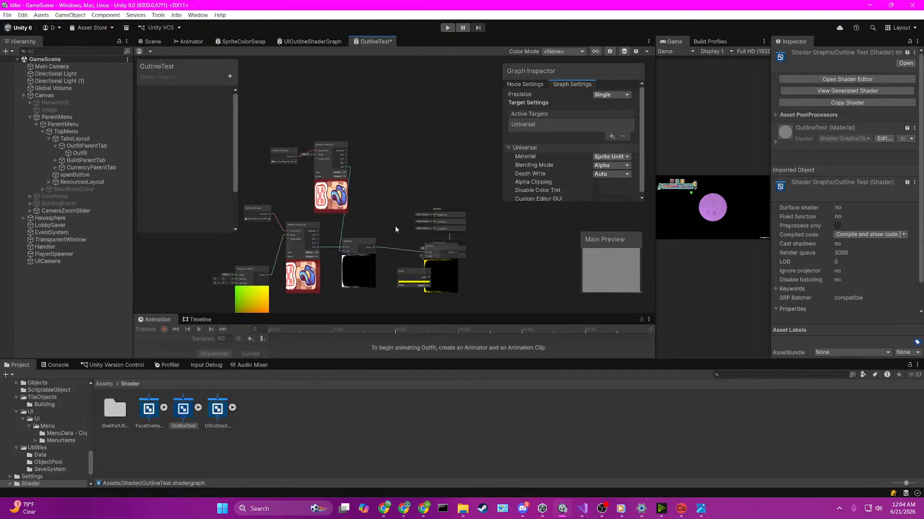
Step: Move the pasted outline nodes and the Multiply node clear of the Vertex and Fragment blocks
scroll(372, 209, down, 2)
drag(239, 164, 399, 296)
drag(341, 182, 267, 191)
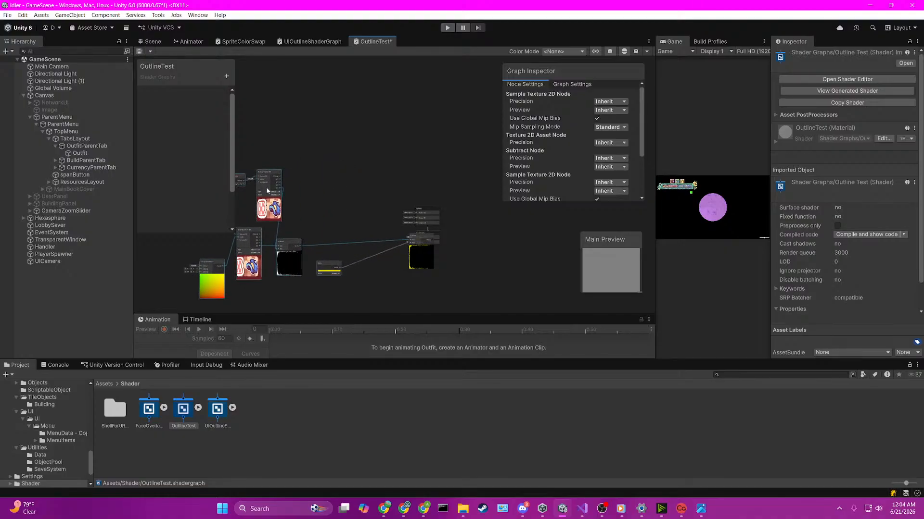
drag(420, 264, 337, 236)
scroll(345, 233, up, 3)
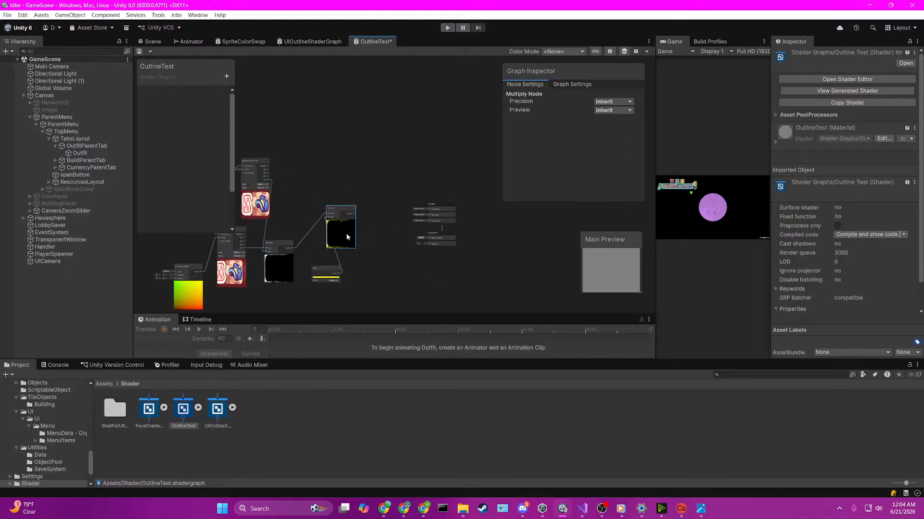
scroll(345, 233, down, 2)
scroll(314, 207, up, 2)
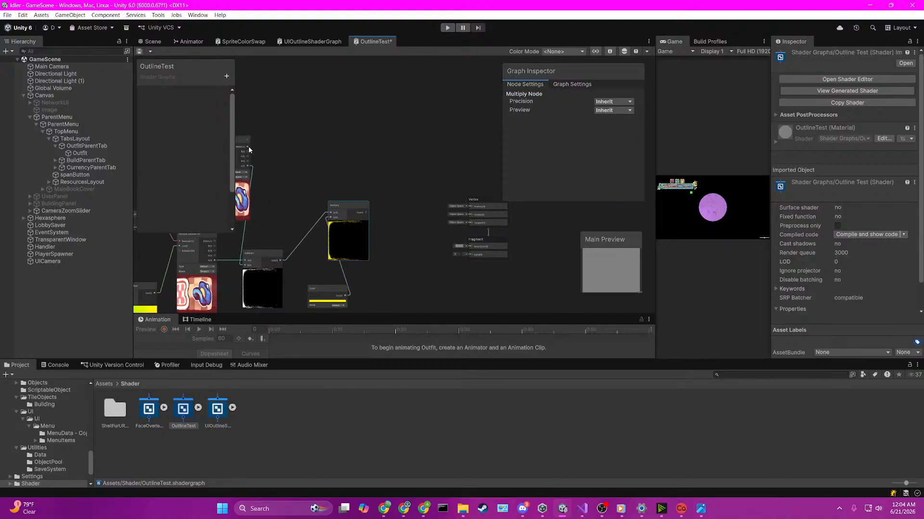
Step: Add an Add node combining the Sample Texture 2D RGBA with the Multiply output, and connect its result to Base Color
drag(336, 157, 379, 170)
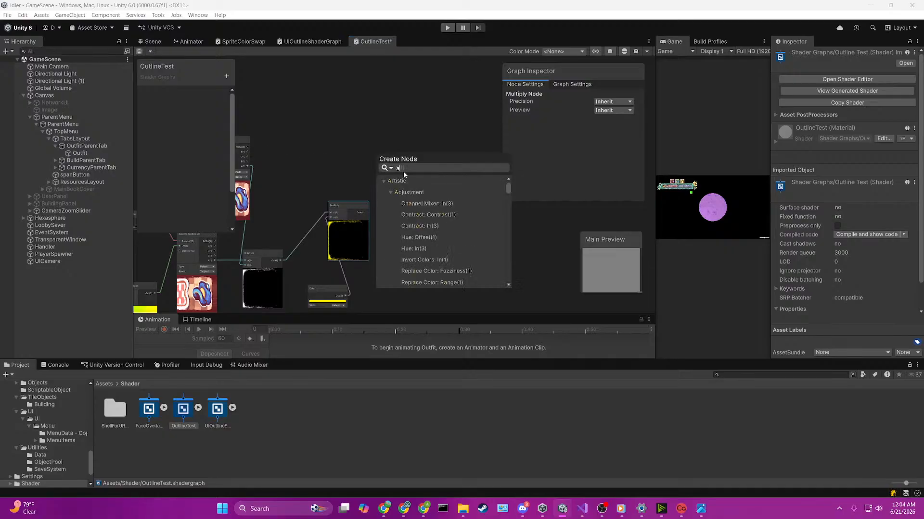
text(add)
click(416, 206)
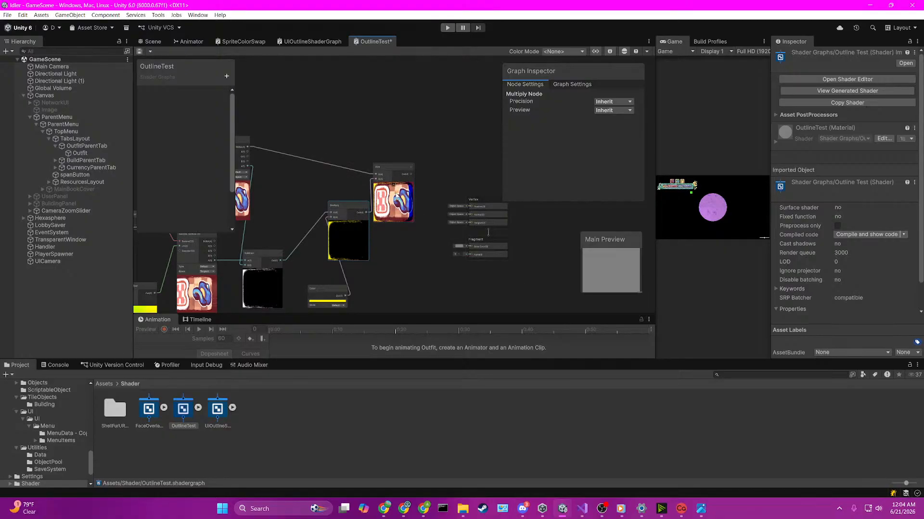
drag(410, 174, 470, 248)
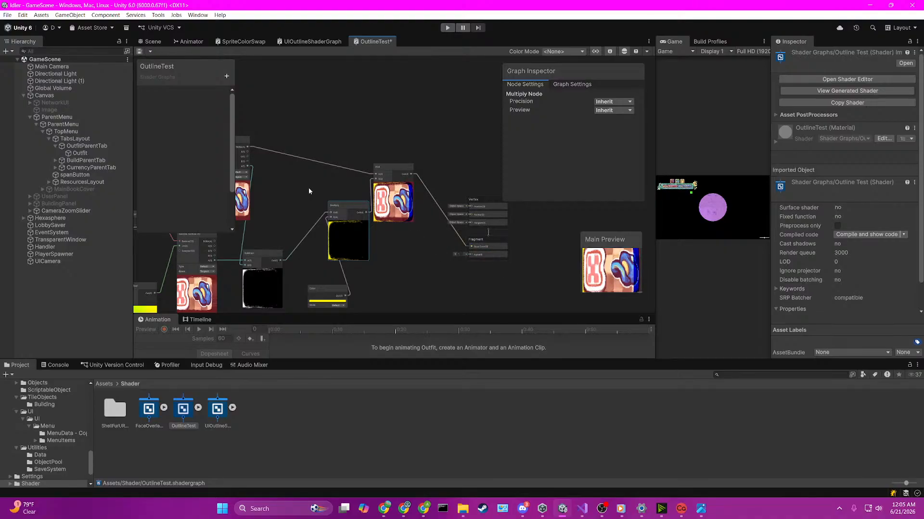
Step: Connect the Add node's output directly to the Fragment Alpha input and save the OutlineTest graph
drag(248, 167, 304, 172)
click(312, 107)
scroll(414, 182, up, 3)
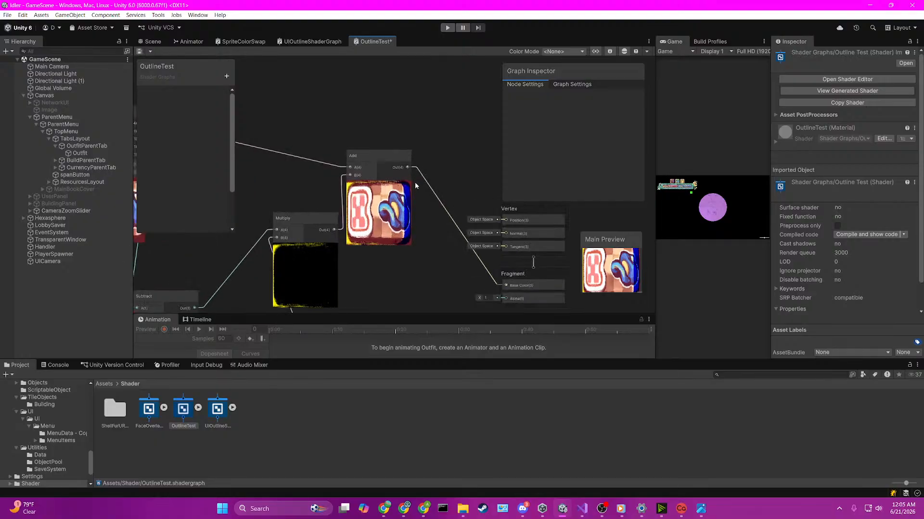
drag(467, 275, 502, 245)
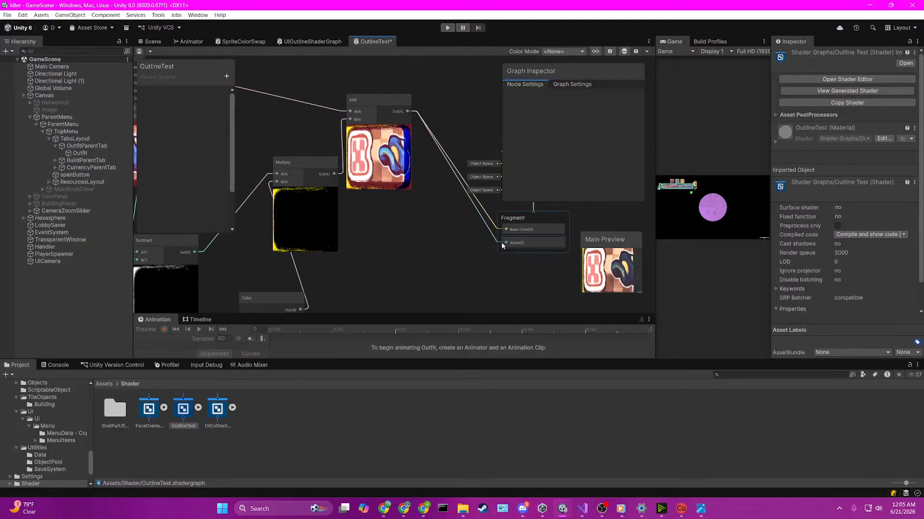
key(ctrl+s)
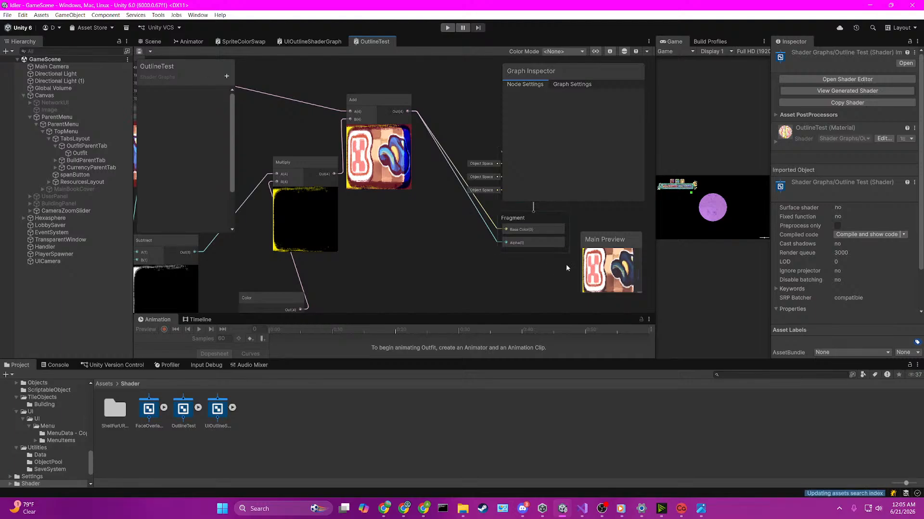
Step: Insert a Split node after the Add node, connect its A channel to the Fragment Alpha and save the graph
scroll(605, 274, down, 4)
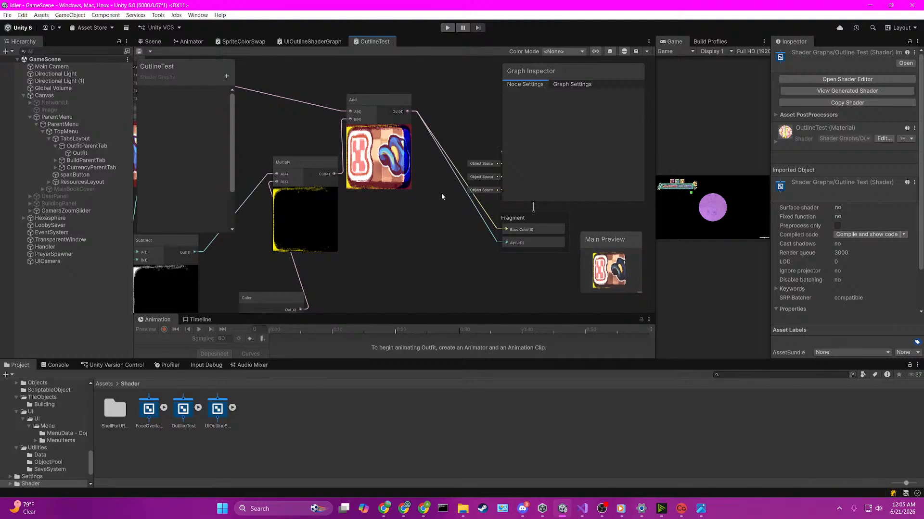
click(560, 85)
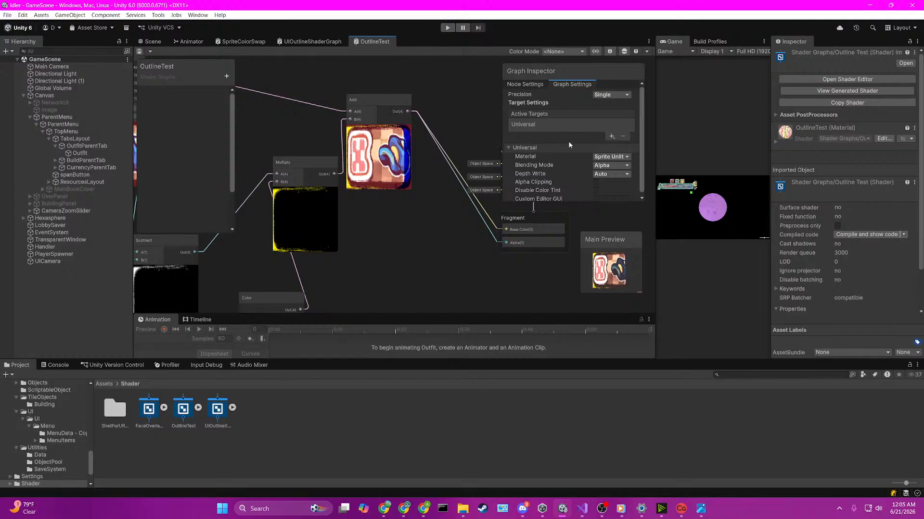
scroll(571, 175, down, 1)
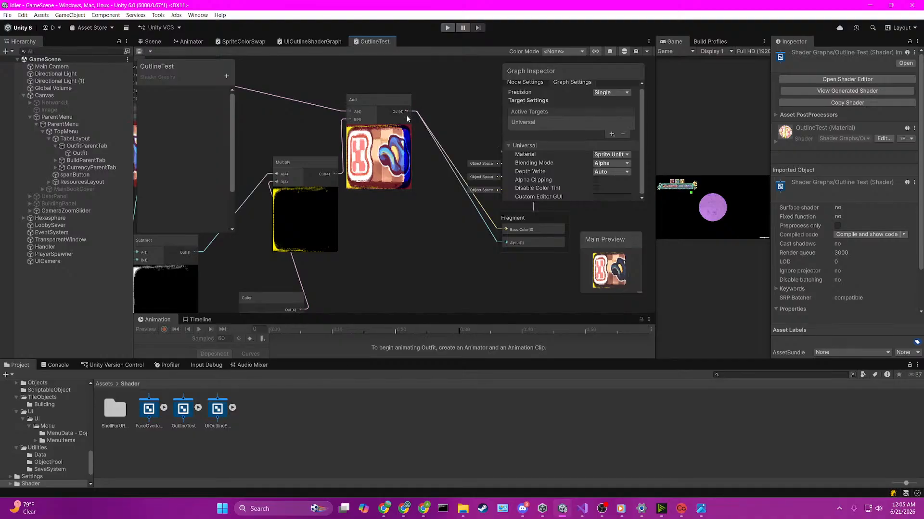
key(space)
text(split)
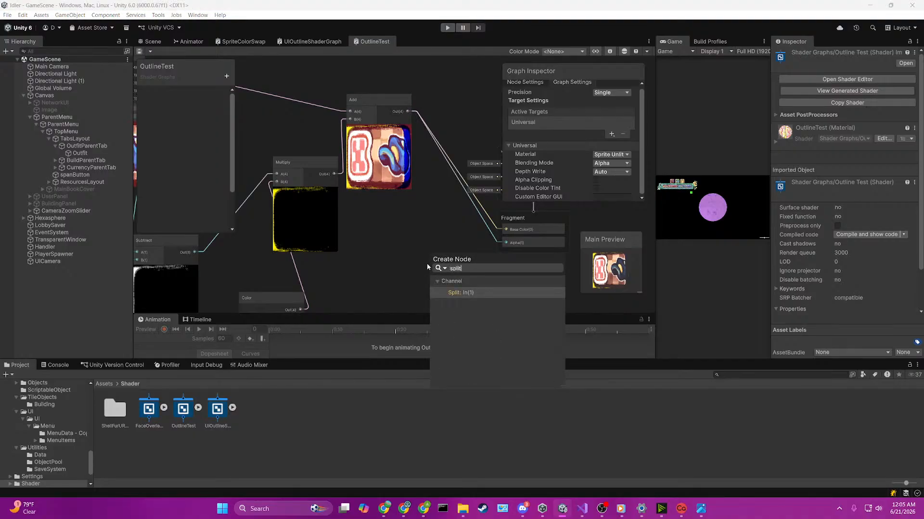
key(Return)
drag(458, 299, 503, 230)
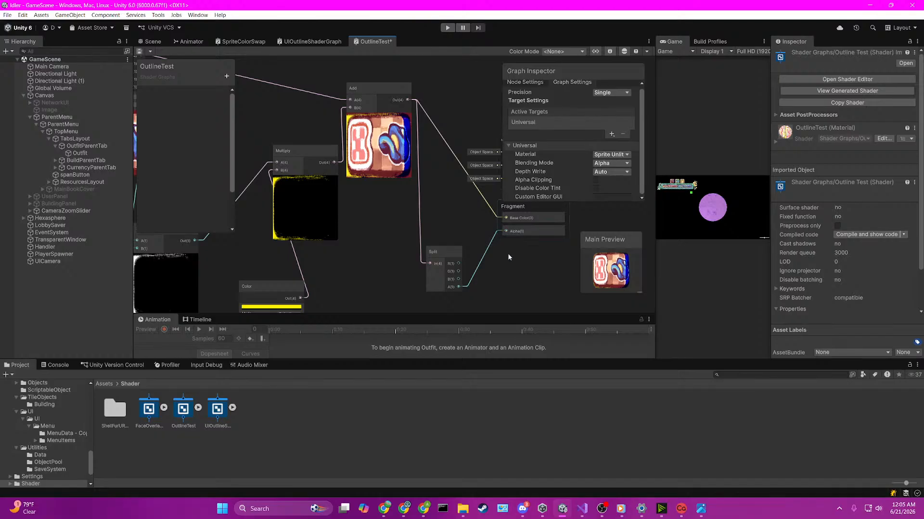
key(ctrl+s)
Step: Assign the OutlineTest material to the Image component of the Outfit tab in the scene
click(153, 42)
click(290, 202)
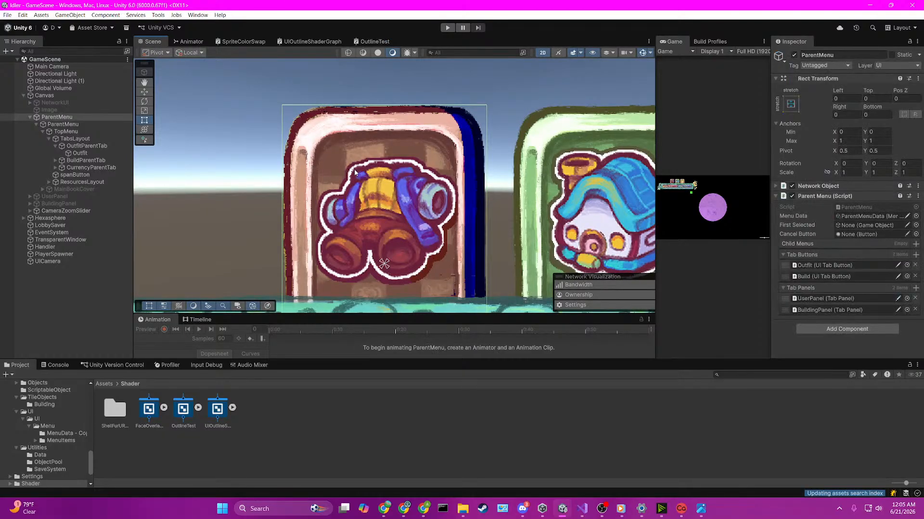
click(857, 225)
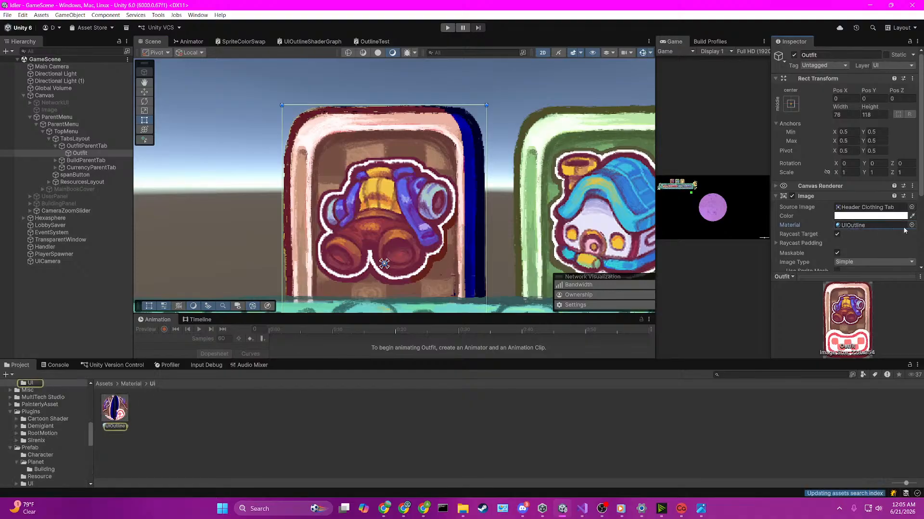
click(911, 225)
text(outline)
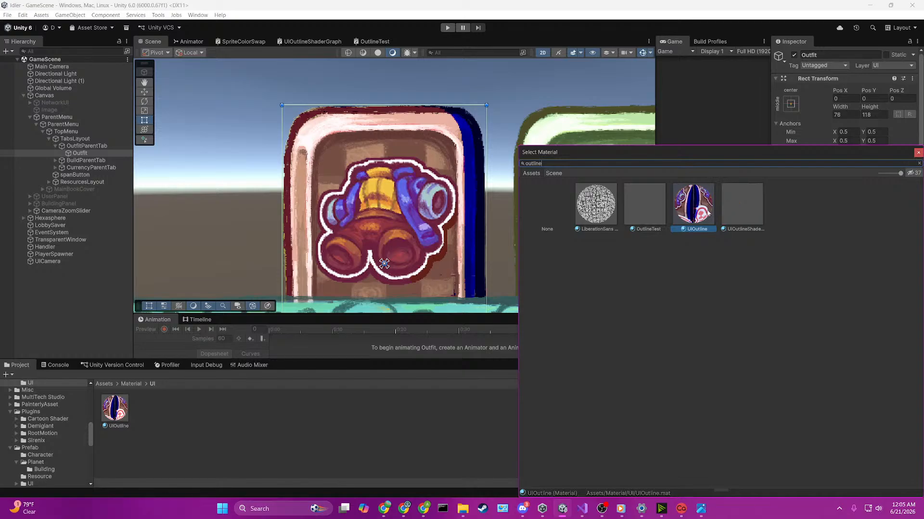
click(651, 229)
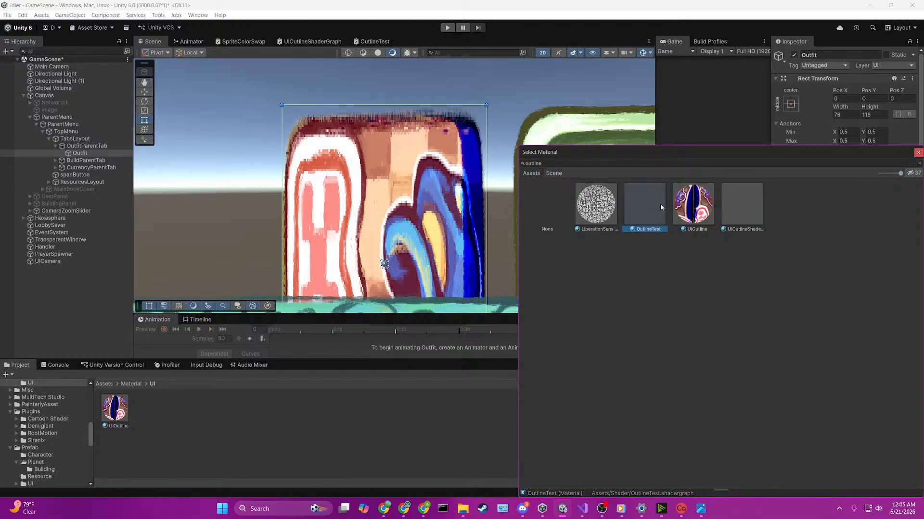
double_click(660, 204)
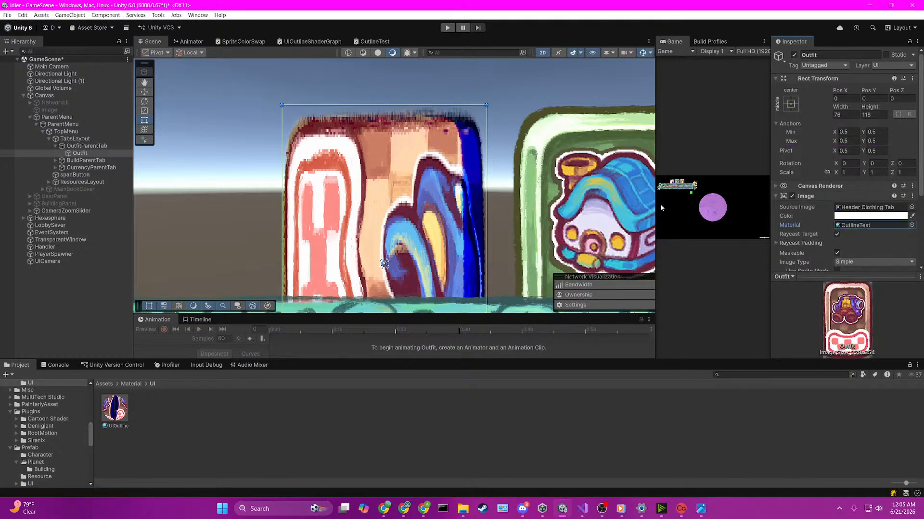
Step: Assign the UIOutline material to the Outfit tab's Image component in place of OutlineTest
click(852, 226)
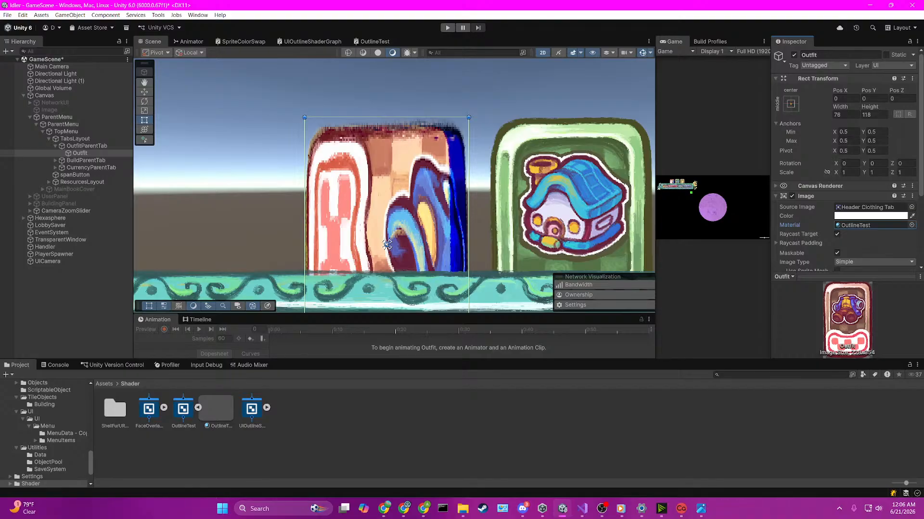
click(380, 153)
click(380, 153)
click(850, 226)
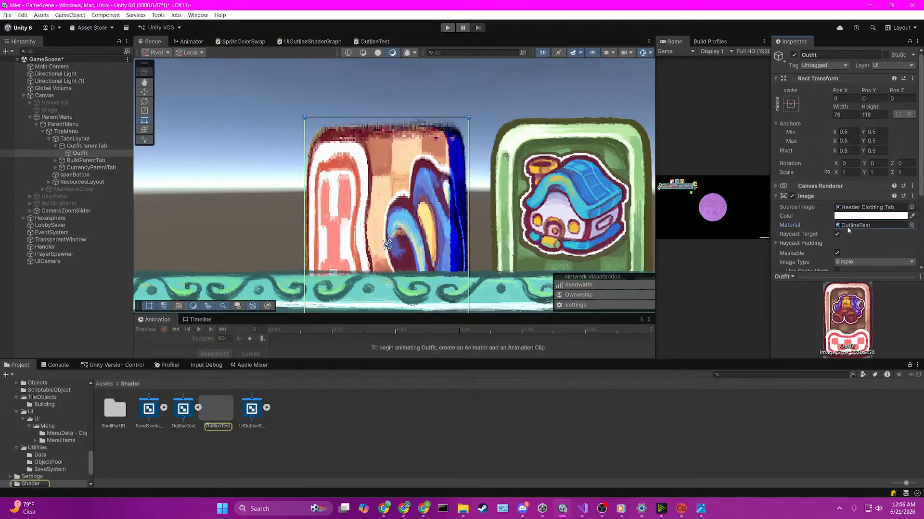
click(911, 226)
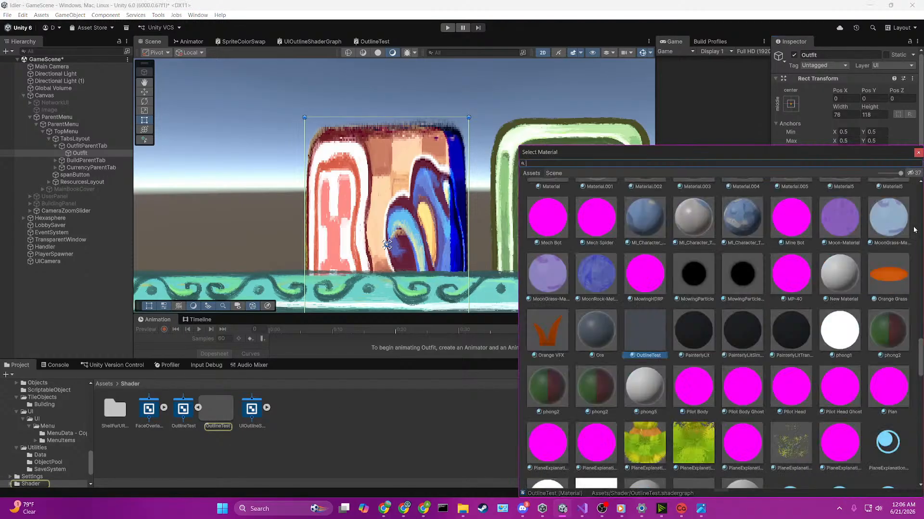
text(outli)
text(k)
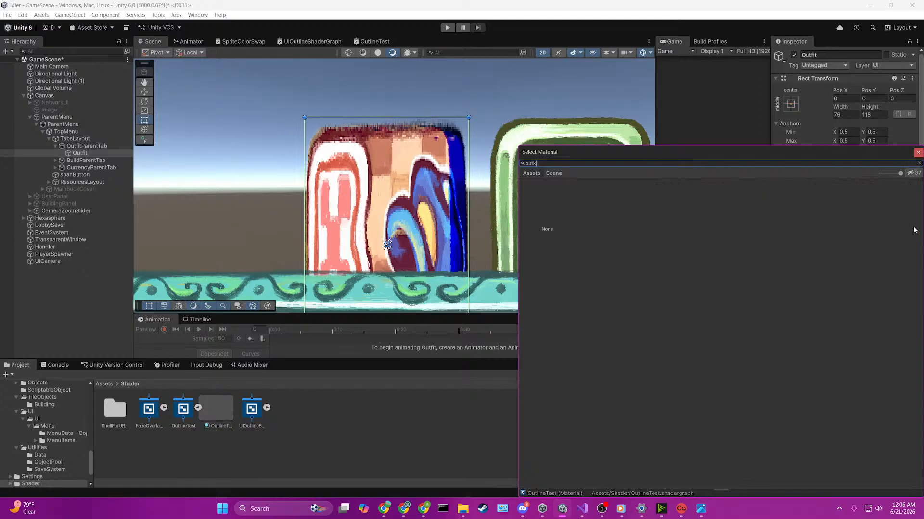
key(BackSpace)
text(lin)
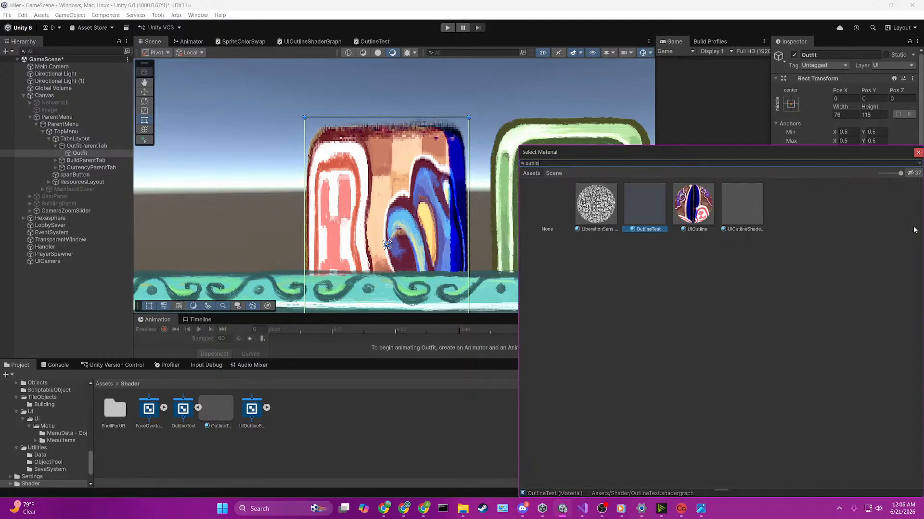
double_click(712, 198)
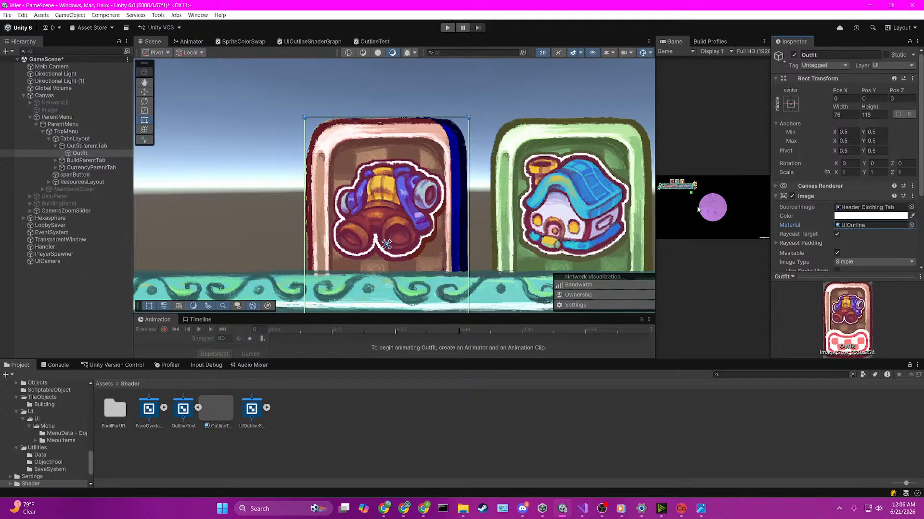
Step: Disable Generate Physics Shape in the import settings of the Header Clothing Tab texture and apply the change
click(423, 160)
click(887, 208)
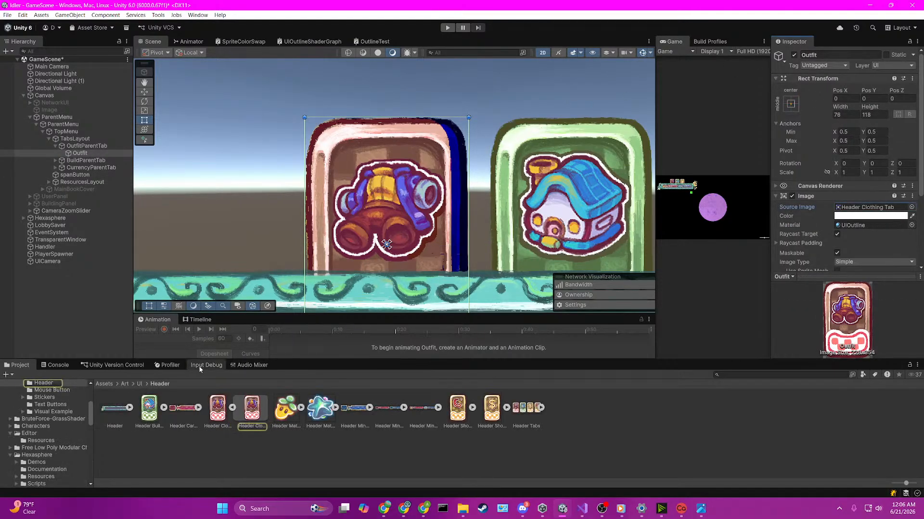
click(221, 413)
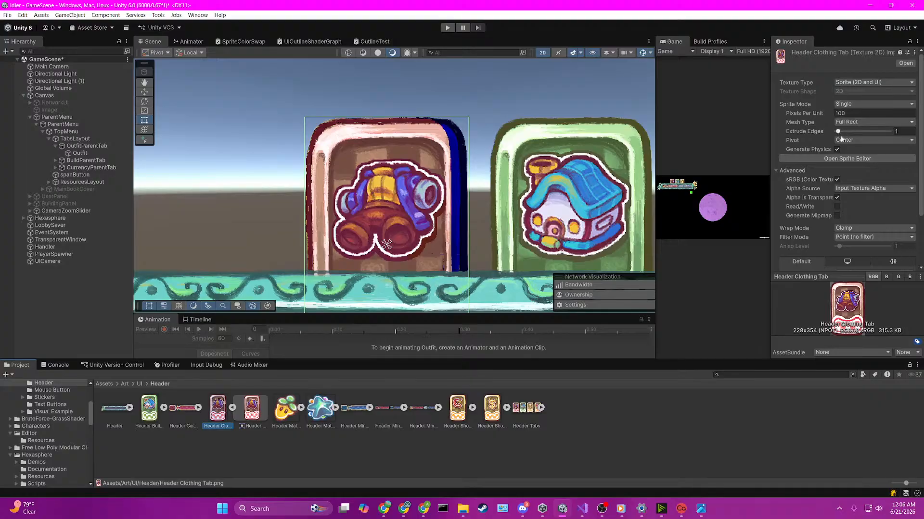
click(806, 149)
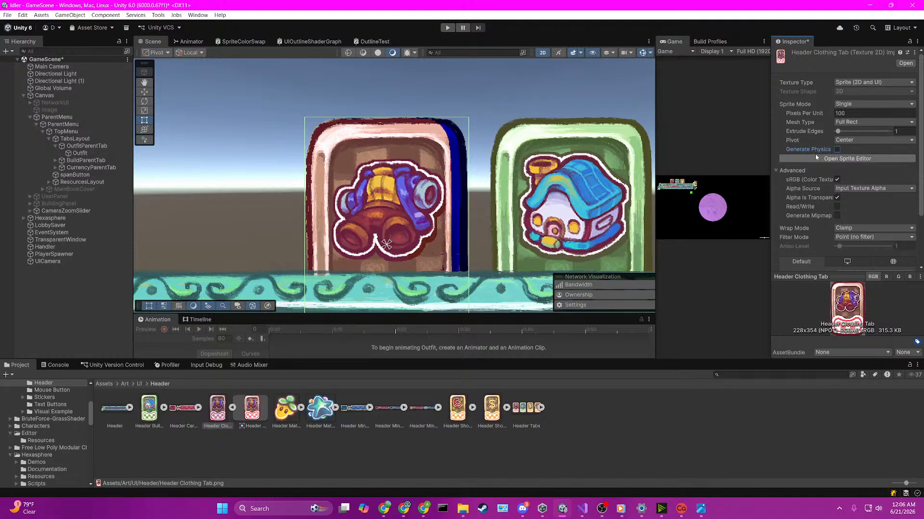
scroll(861, 194, down, 3)
click(904, 252)
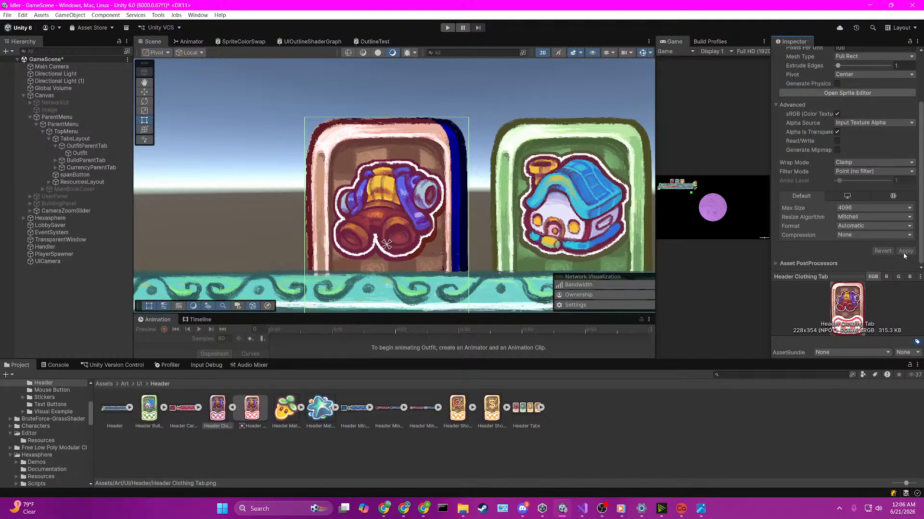
Step: Re-enable Generate Physics Shape for the Header Clothing Tab texture, set Extrude Edges to 24 and apply
scroll(895, 208, up, 2)
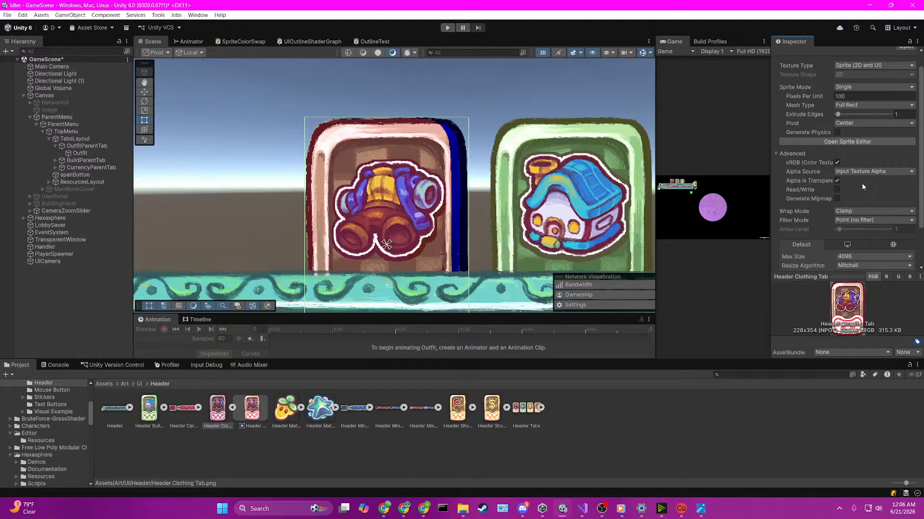
scroll(862, 183, up, 1)
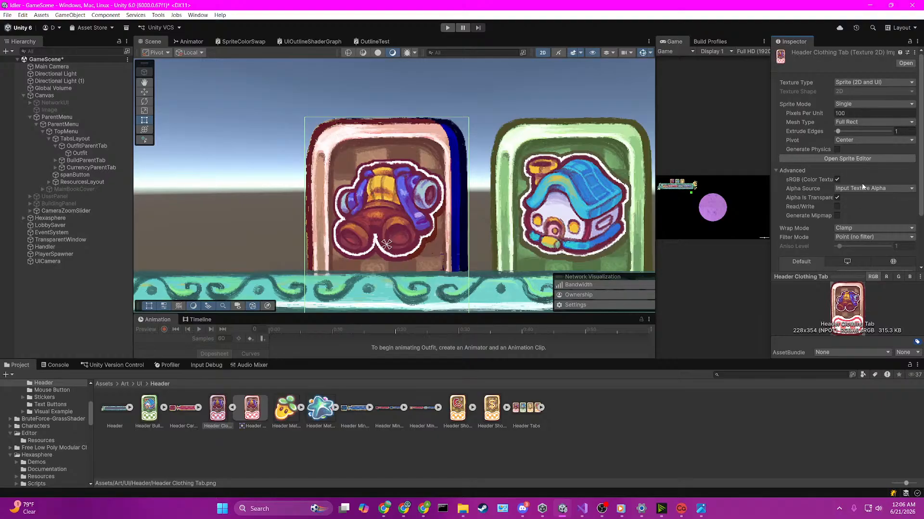
click(837, 149)
drag(838, 131, 875, 131)
scroll(899, 229, down, 4)
click(904, 252)
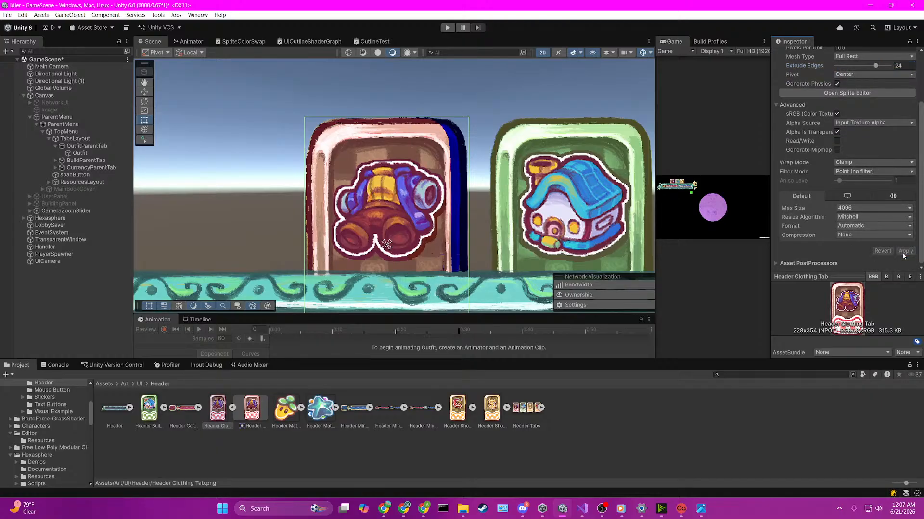
scroll(879, 177, up, 4)
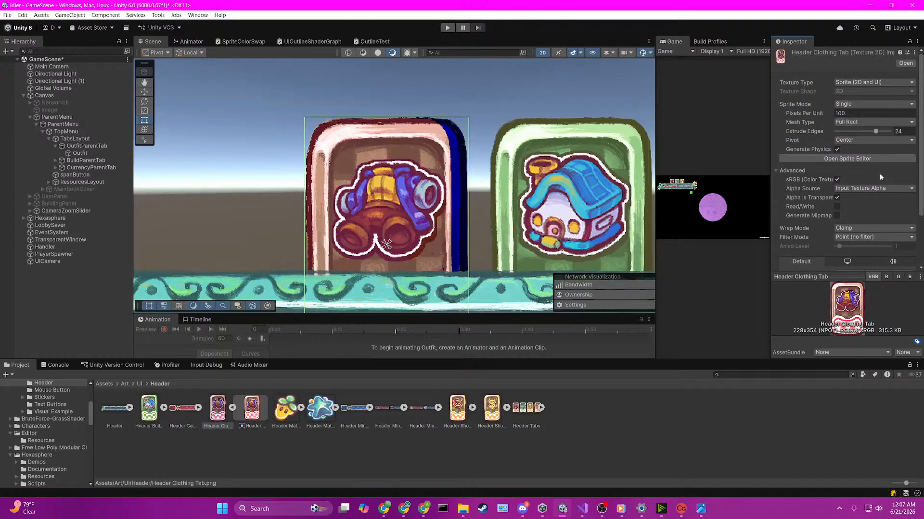
Step: Undo the Extrude Edges change on the Header Clothing Tab texture and apply the import settings
key(ctrl+z)
scroll(861, 154, down, 4)
click(903, 251)
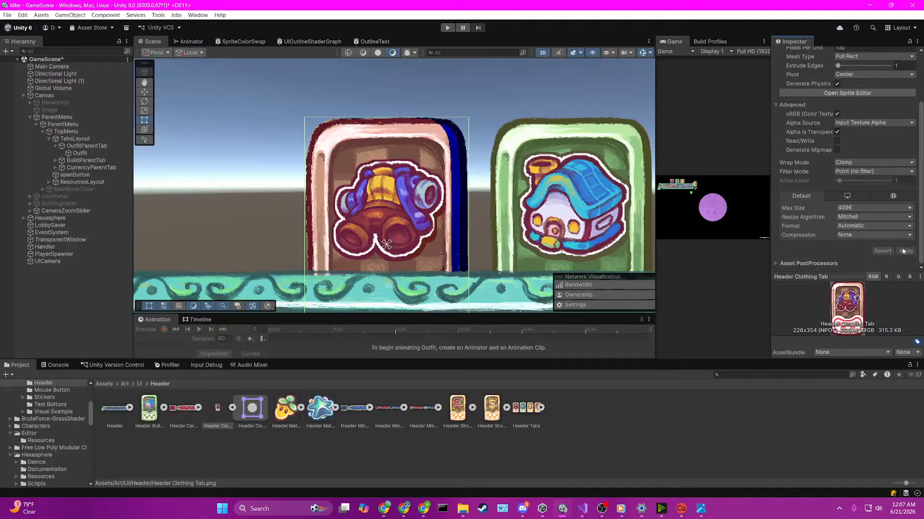
Step: Set the Source Image of the Outfit tab to the Header Material Carrot Icon sprite
click(300, 408)
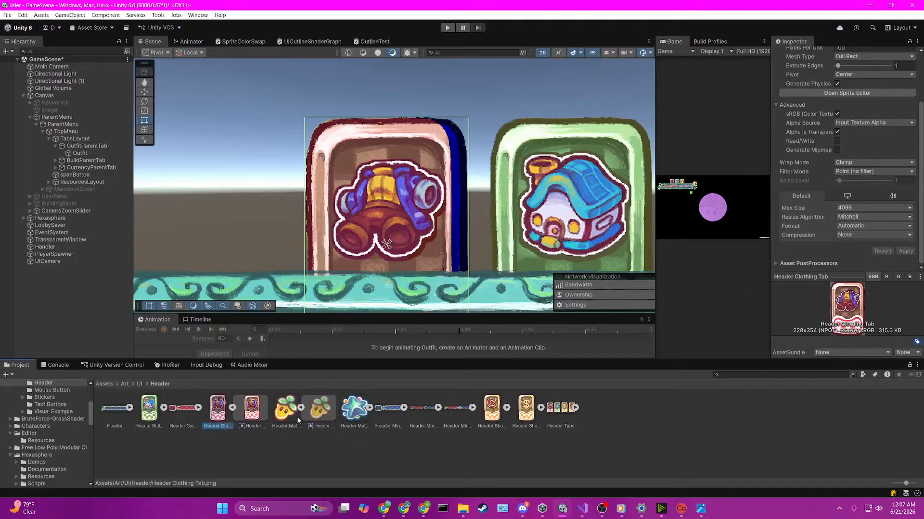
click(300, 408)
click(435, 194)
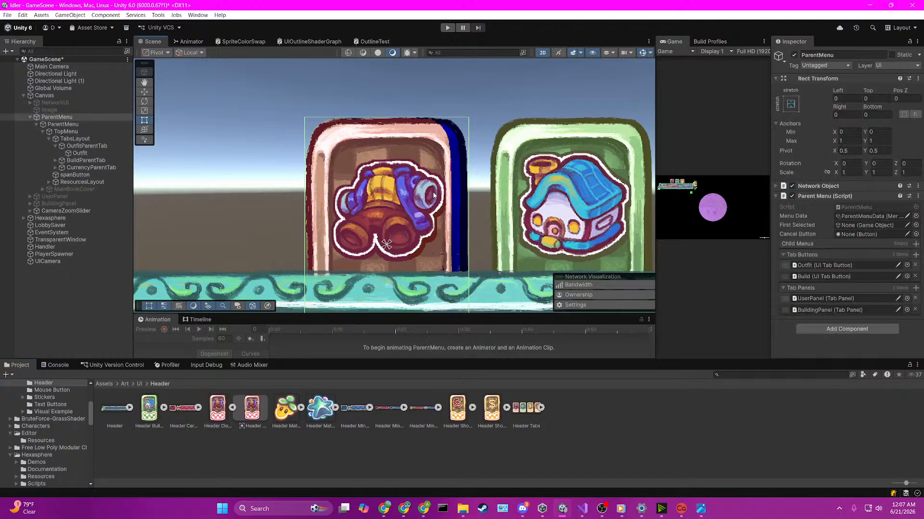
click(435, 195)
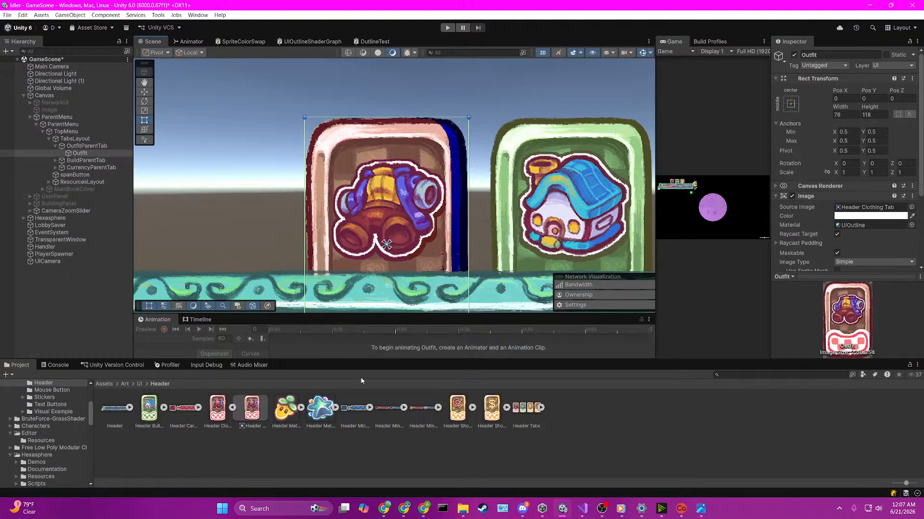
drag(284, 411, 840, 209)
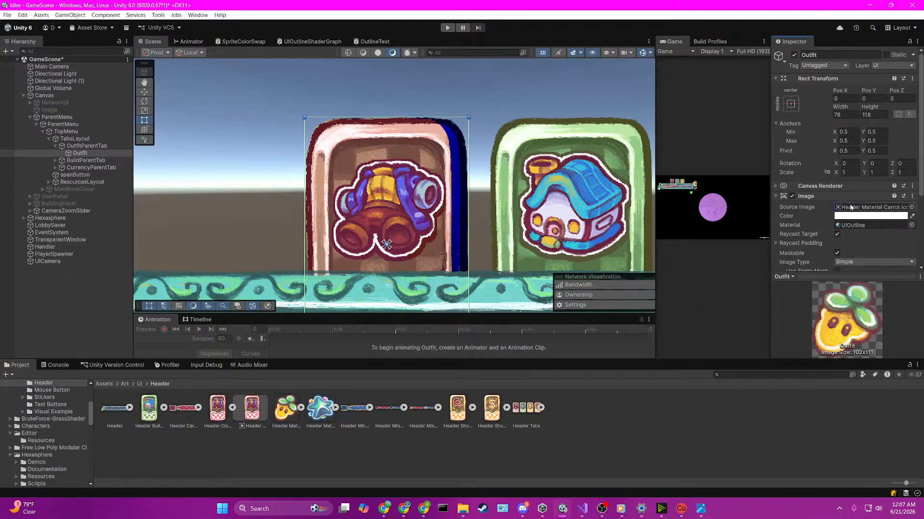
Step: Set the UIOutline material's UITexture to the Header Material Carrot Icon texture and its _outlineScale to 0.57
click(842, 232)
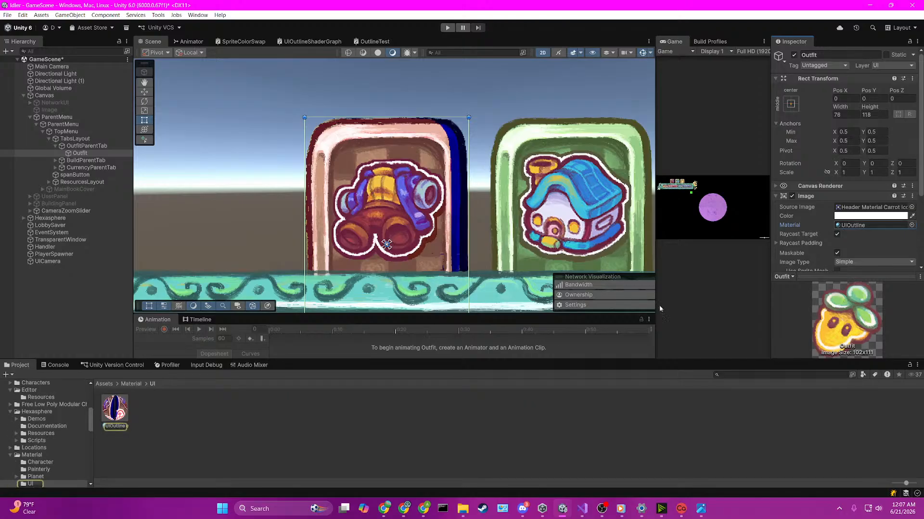
click(114, 408)
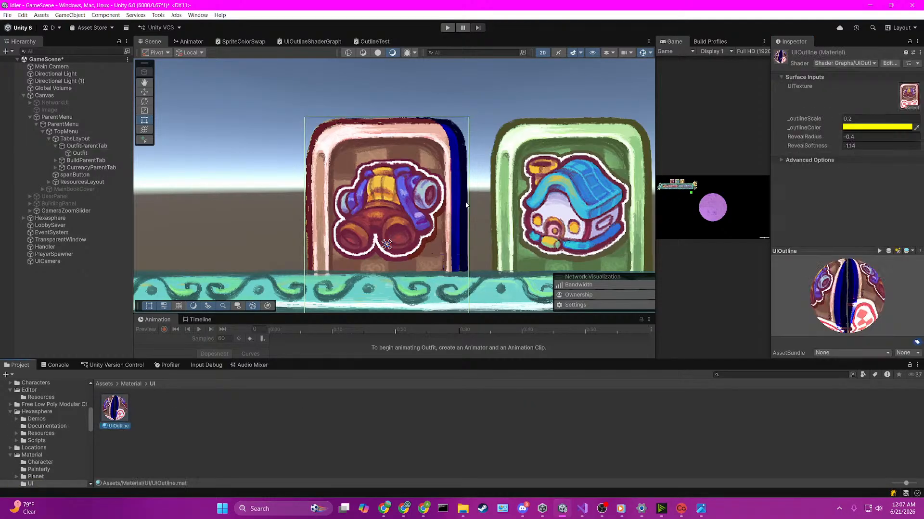
click(912, 107)
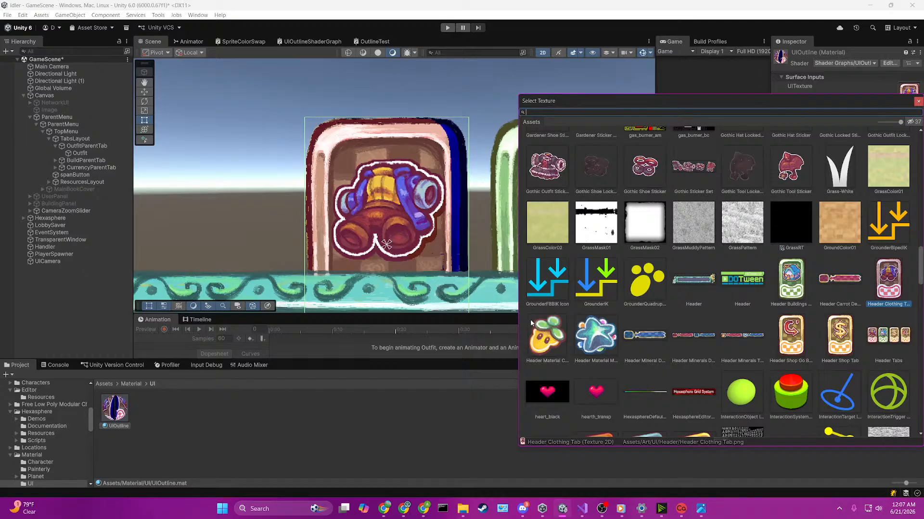
double_click(535, 333)
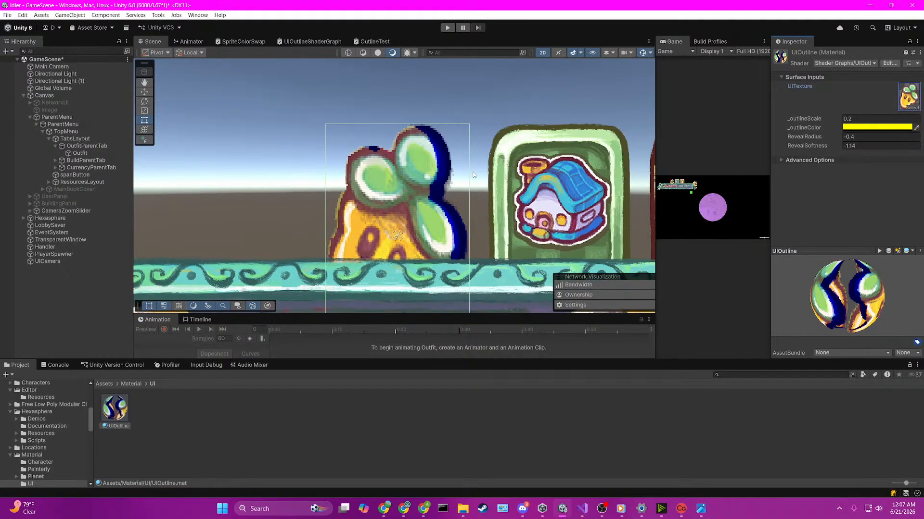
click(812, 121)
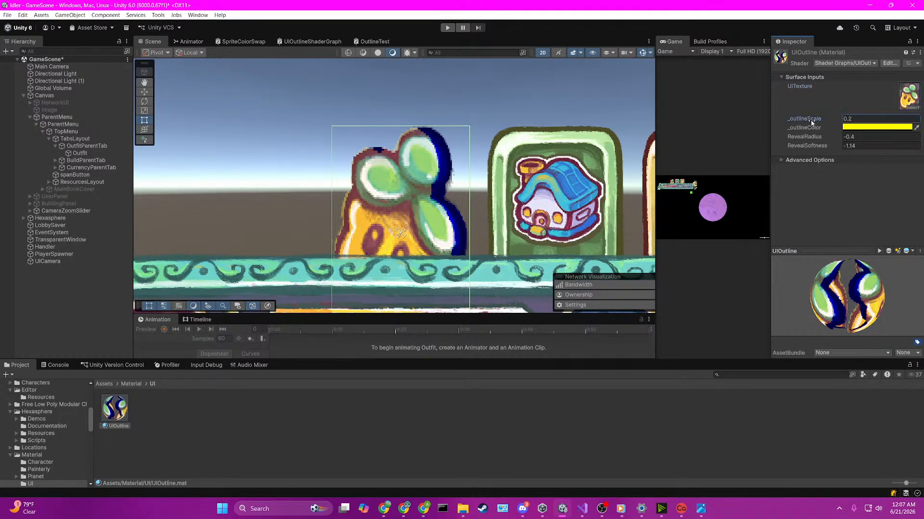
drag(812, 121, 815, 122)
Step: In UIOutlineShaderGraph, set the X offset of the lower Tiling And Offset node to 0.2
click(317, 42)
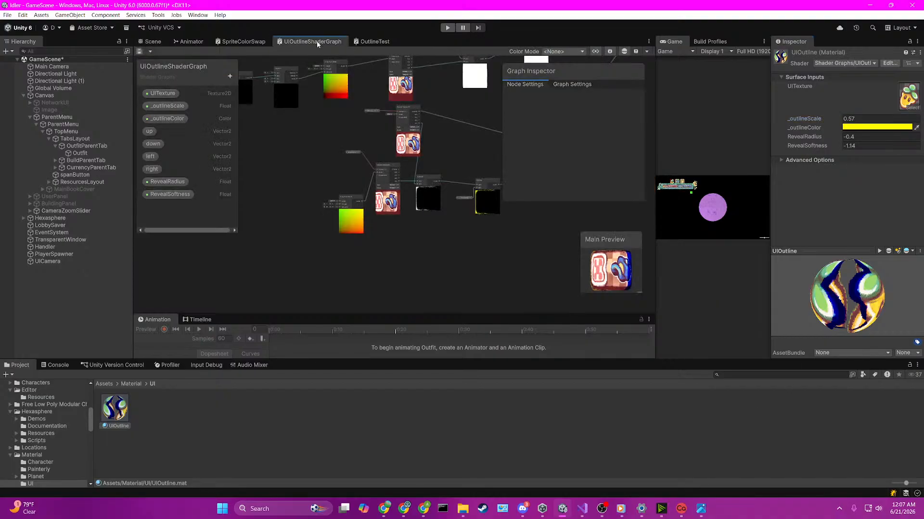
scroll(356, 240, up, 5)
click(354, 253)
click(355, 253)
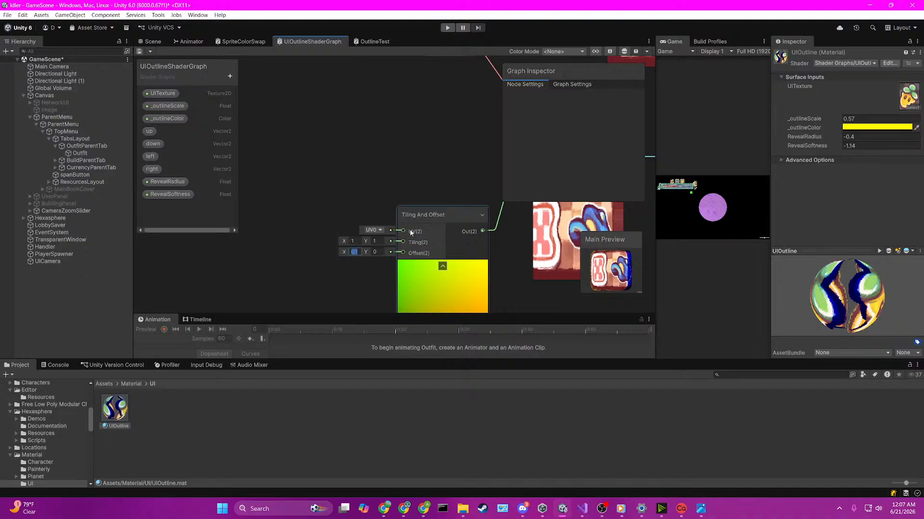
key(BackSpace)
text(.2)
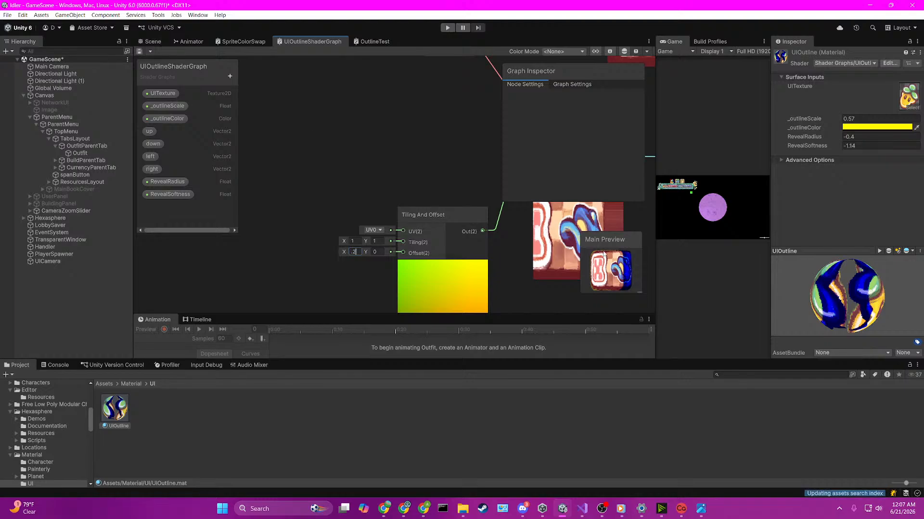
Step: Change the default value of the graph's UITexture property to the astronaut texture
click(588, 84)
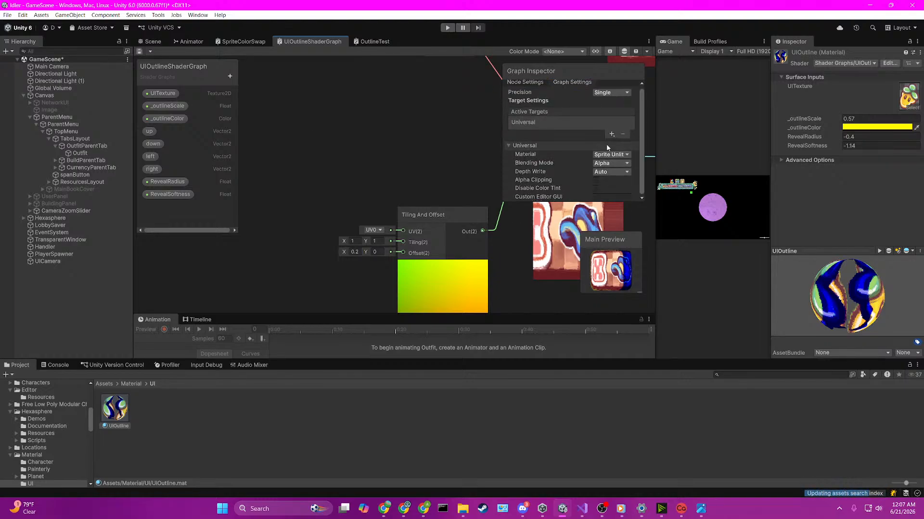
click(176, 95)
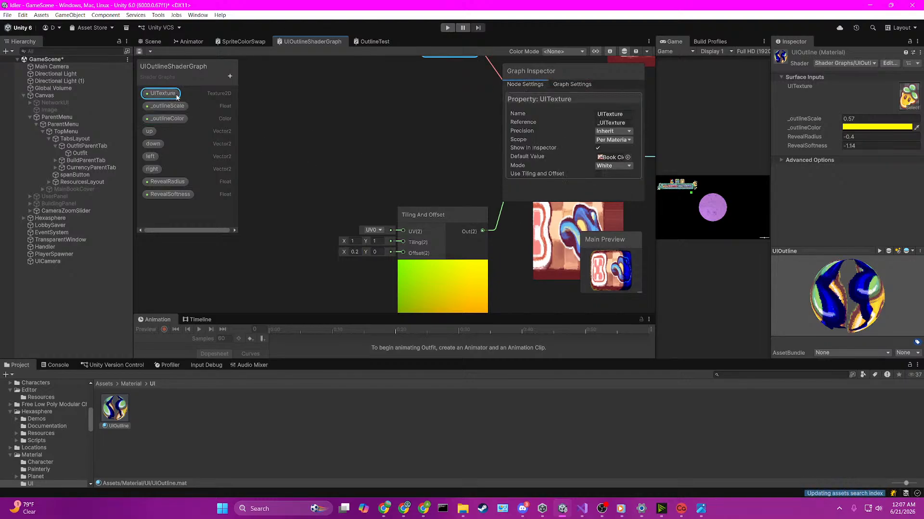
click(628, 158)
double_click(596, 212)
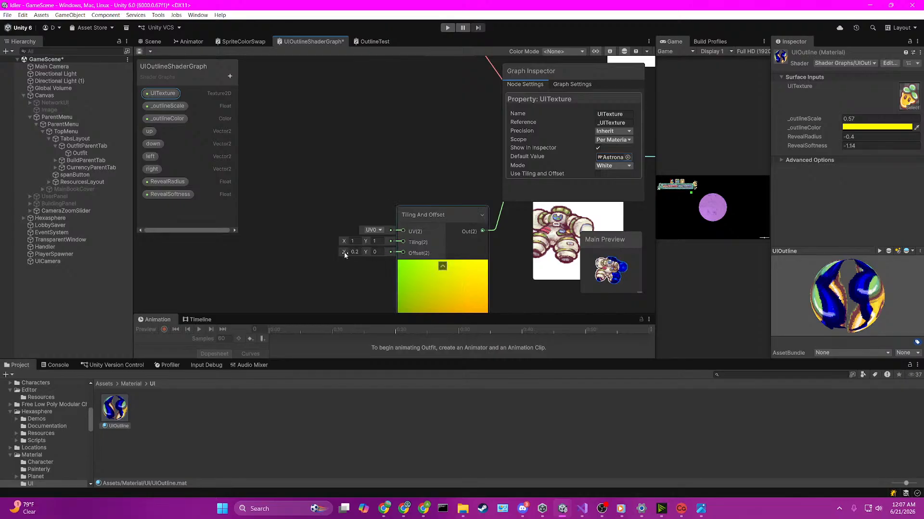
Step: Enable Use Tiling and Offset on UITexture and try different offsets on the Tiling And Offset node, ending at X 0, Y 0
drag(345, 252, 337, 253)
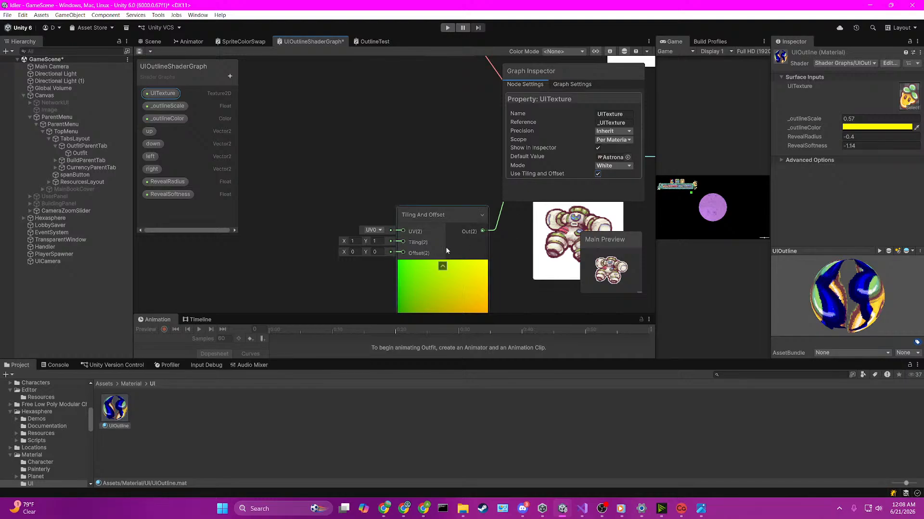
drag(343, 251, 367, 251)
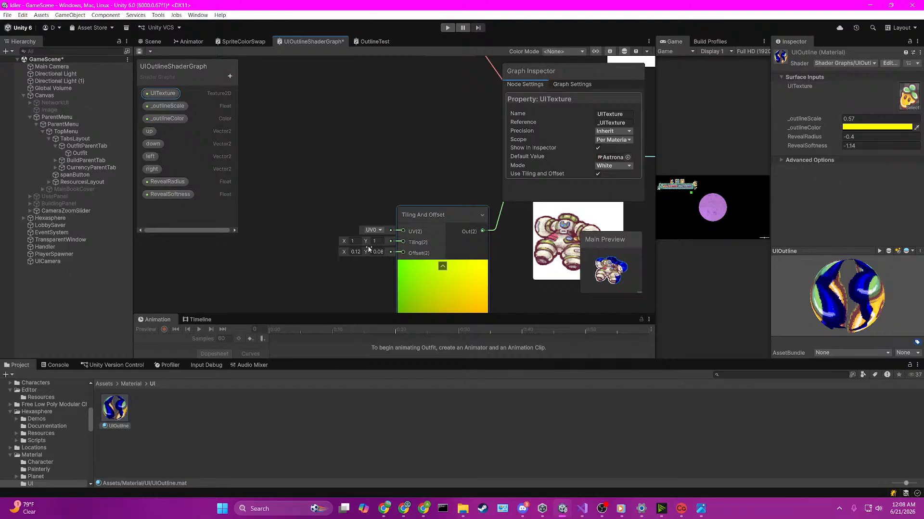
key(ctrl+z)
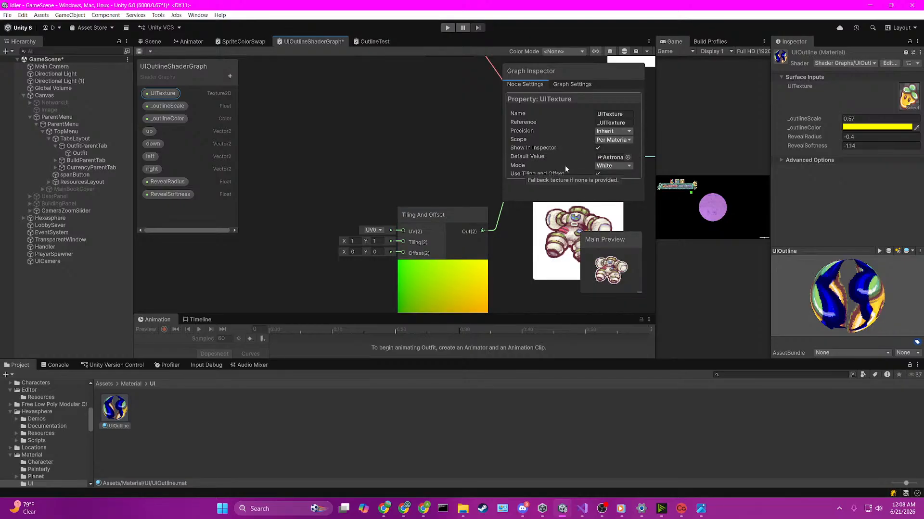
click(627, 166)
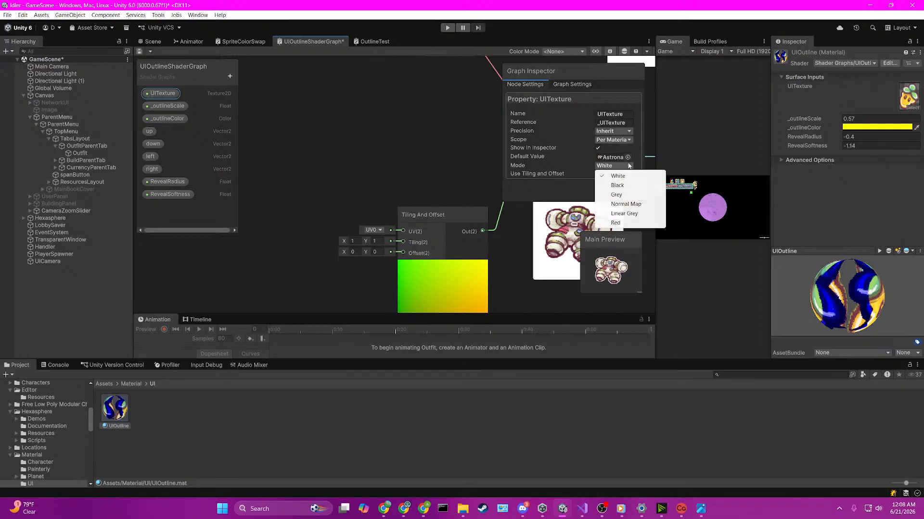
click(629, 110)
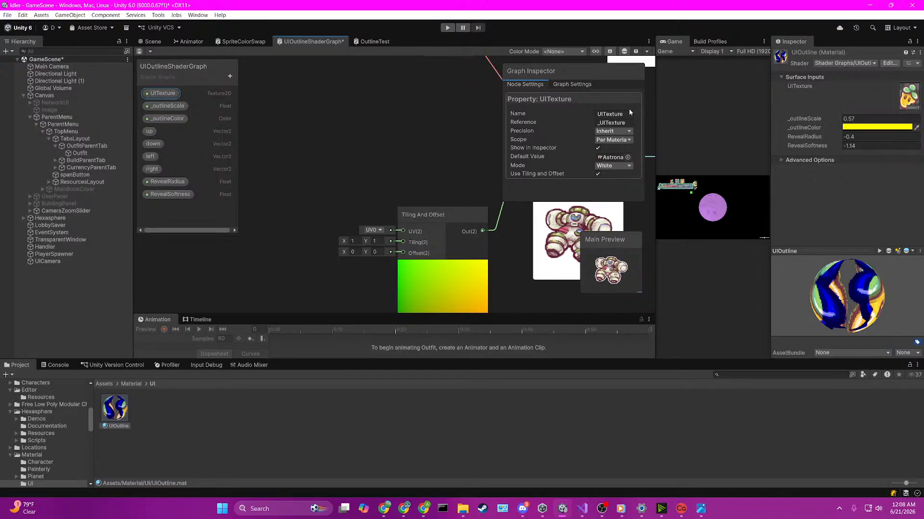
click(391, 511)
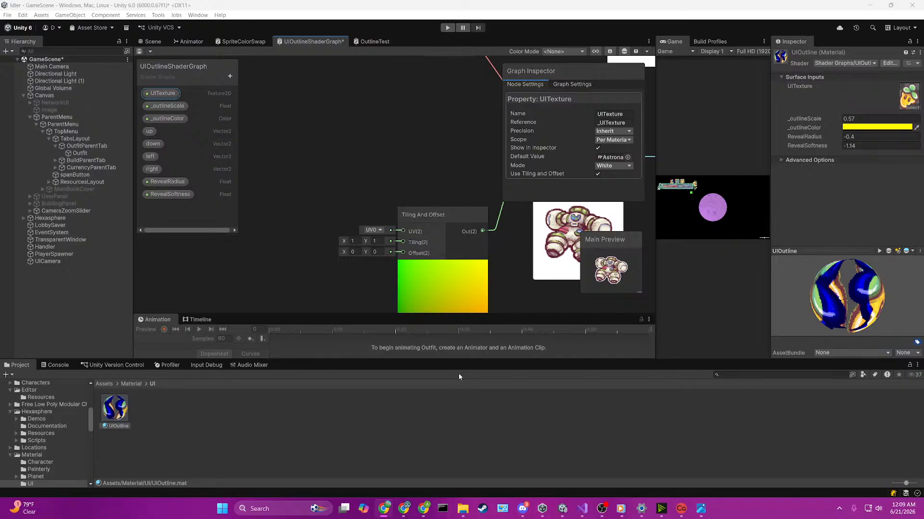
Step: Add an Outline component to the Build tab object in the scene
click(141, 42)
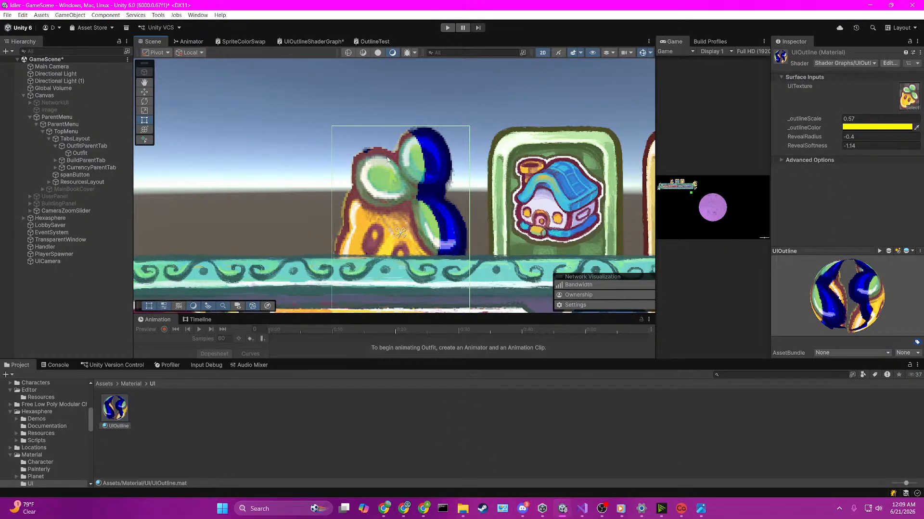
scroll(388, 160, down, 3)
click(529, 173)
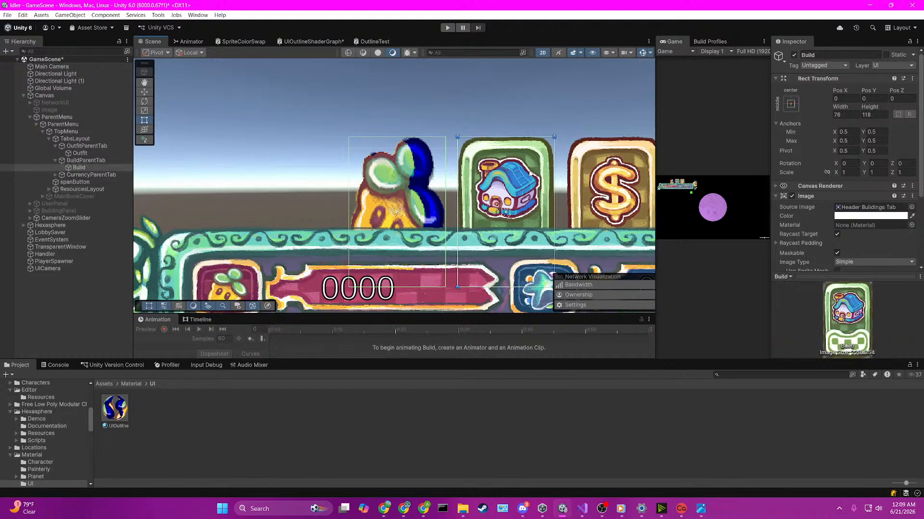
scroll(857, 224, down, 4)
click(847, 260)
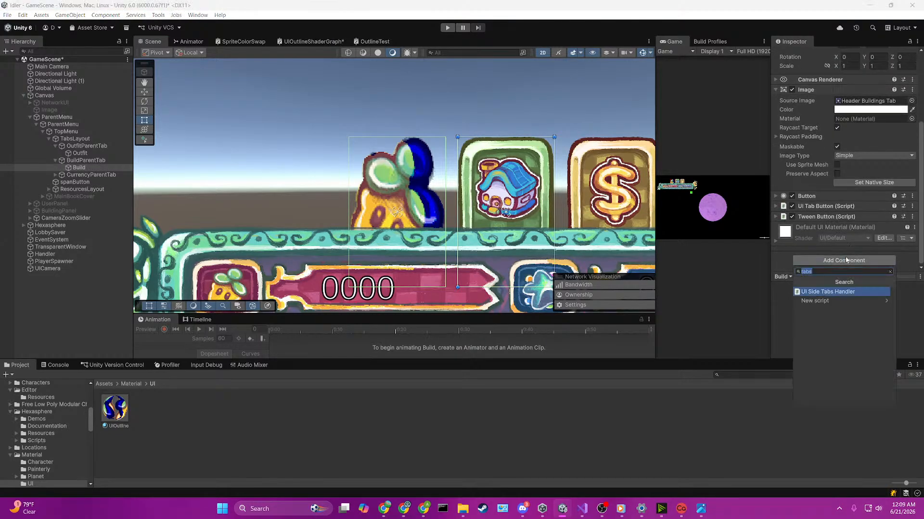
text(outline)
key(Return)
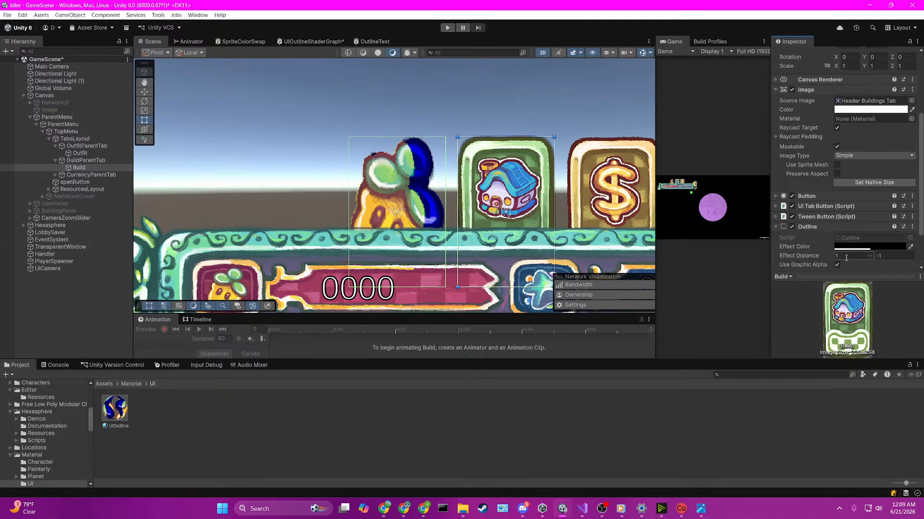
Step: Set the Build tab Outline's effect color to the yellow-green BEC44D
scroll(832, 189, down, 3)
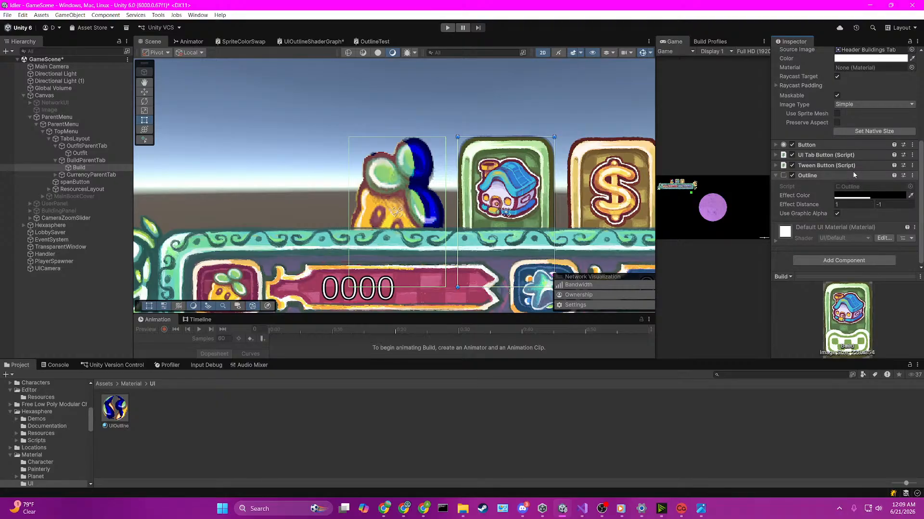
click(839, 195)
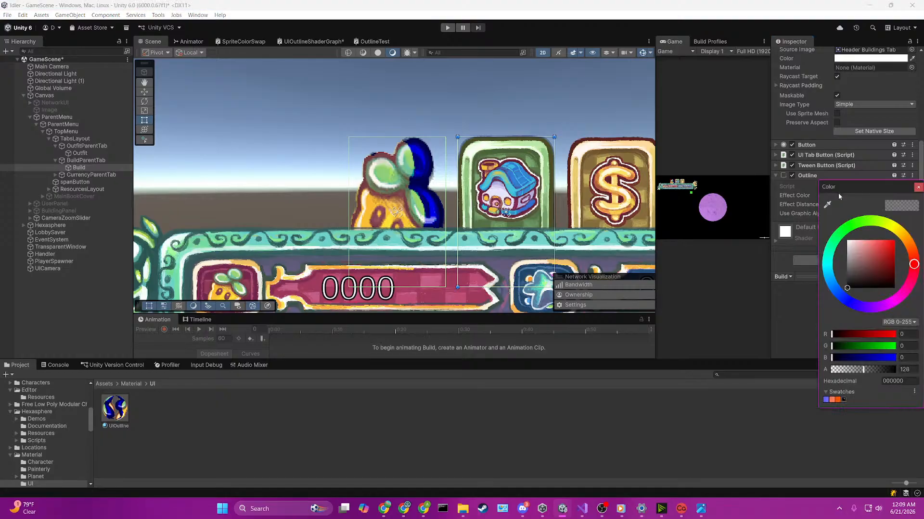
click(875, 252)
click(892, 228)
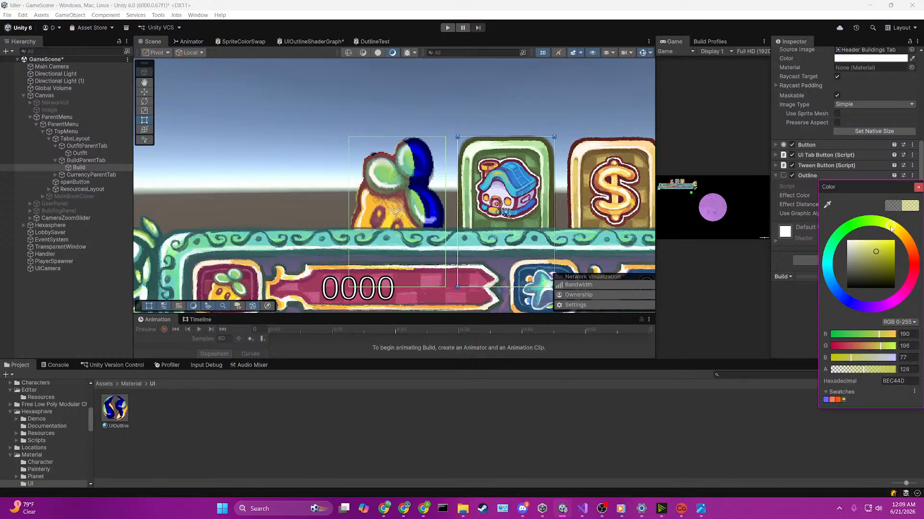
click(727, 135)
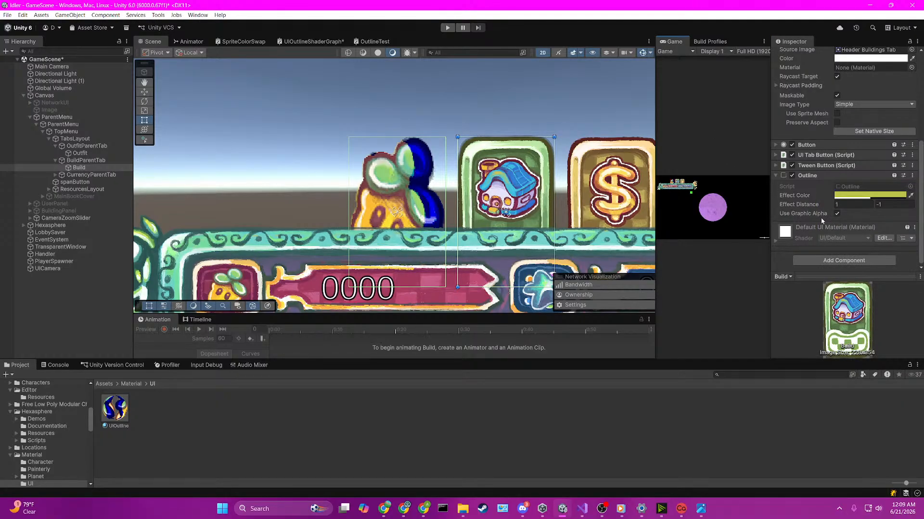
Step: Set the Outline's effect distance to 3.32, -3.32 with Use Graphic Alpha off, and raise the effect color's alpha to 255
drag(813, 206, 862, 208)
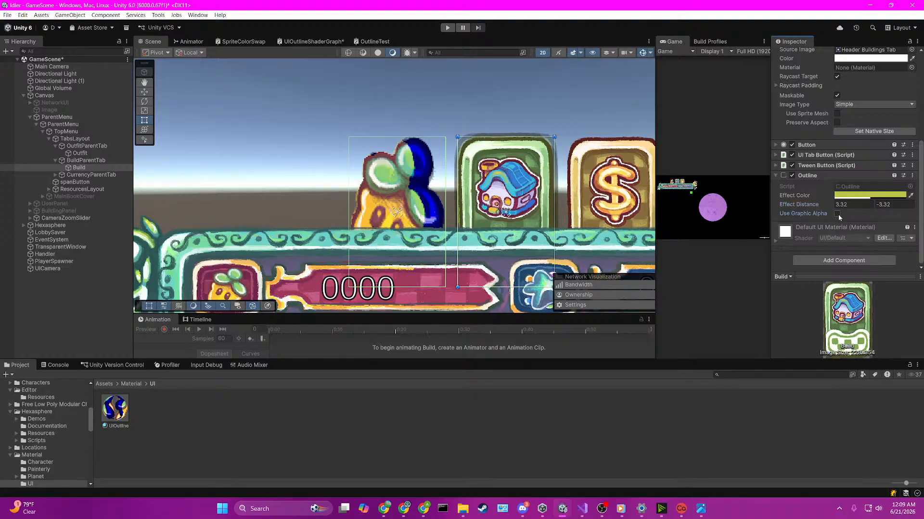
click(861, 195)
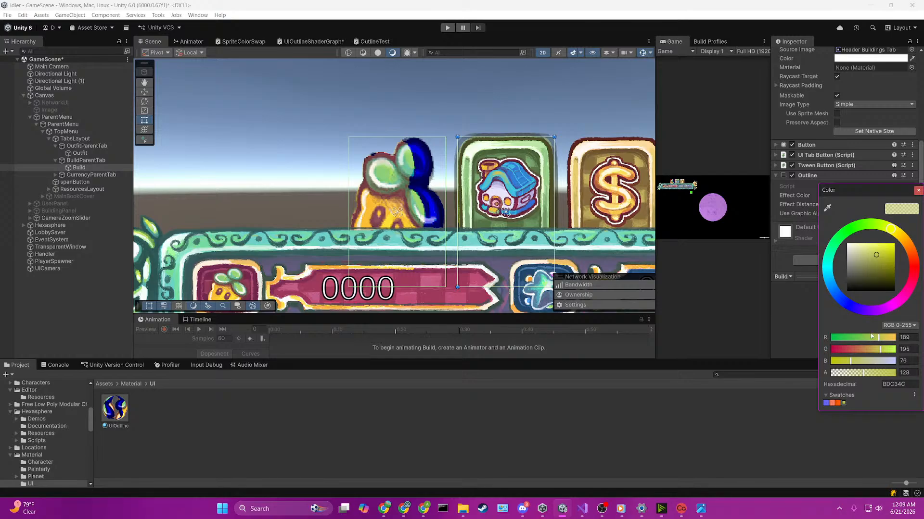
drag(858, 376, 921, 371)
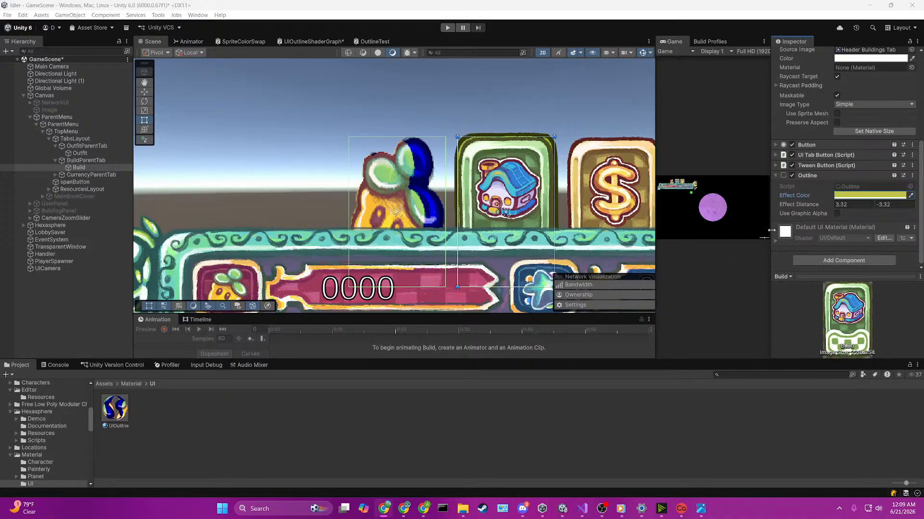
Step: Change the Outline's effect color to bright yellow F3FF00 and test the Use Graphic Alpha option
click(891, 195)
drag(879, 252, 904, 236)
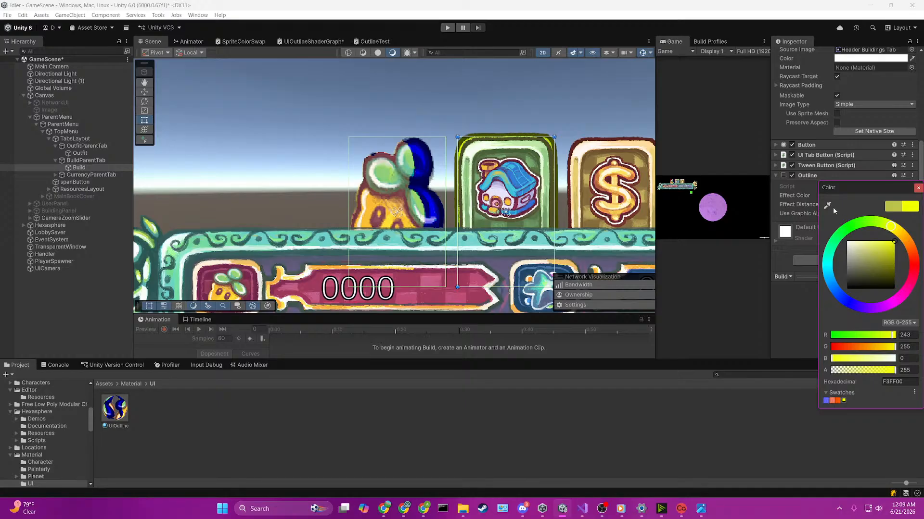
click(746, 138)
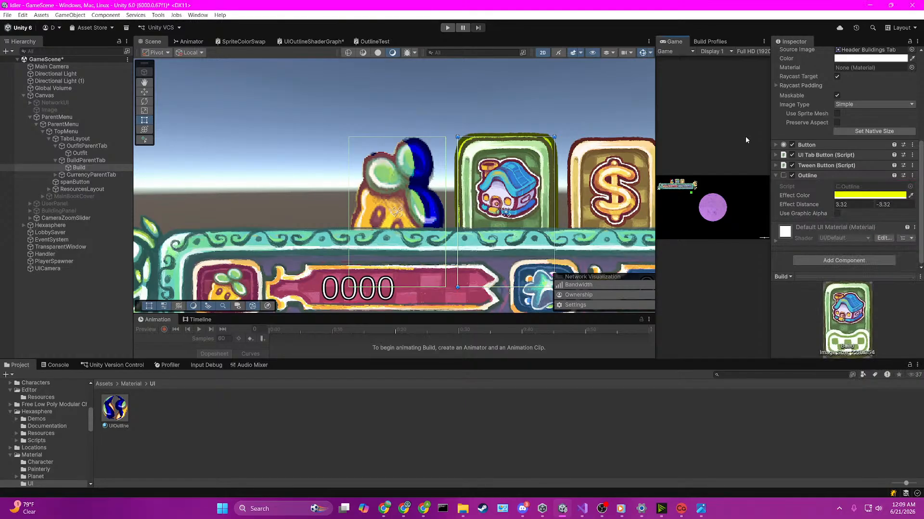
click(837, 214)
key(alt+Tab)
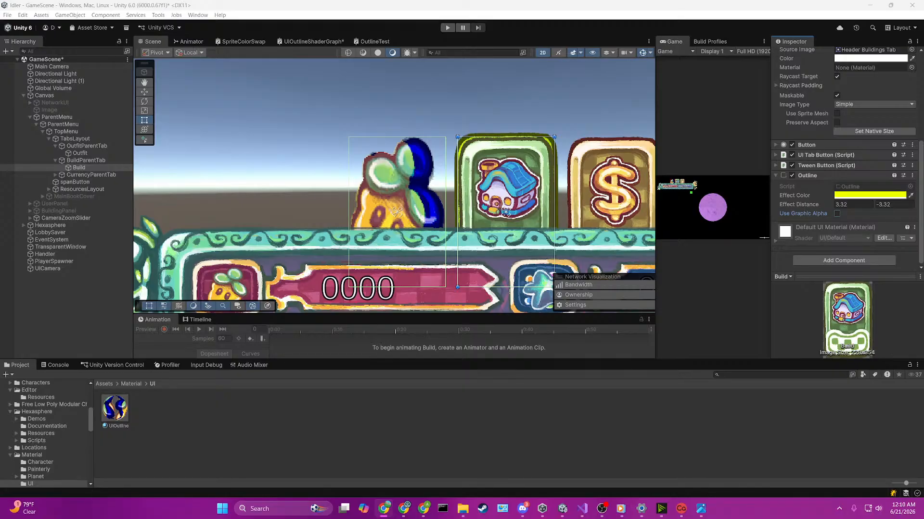
Step: Remove the Outline component from the Build tab object
right_click(816, 175)
click(856, 214)
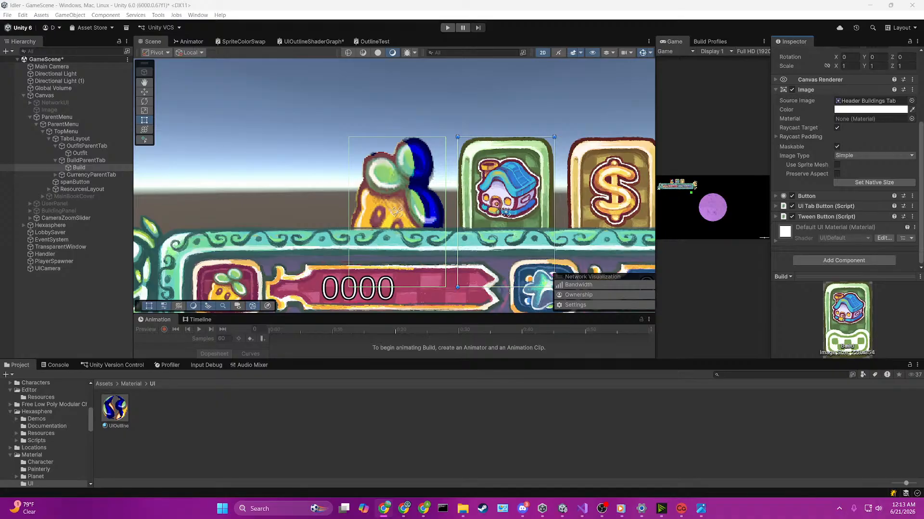
Step: Trace the node chain in UIOutlineShaderGraph from the lower texture samples through the Subtract and Multiply nodes towards the Fragment output
click(312, 42)
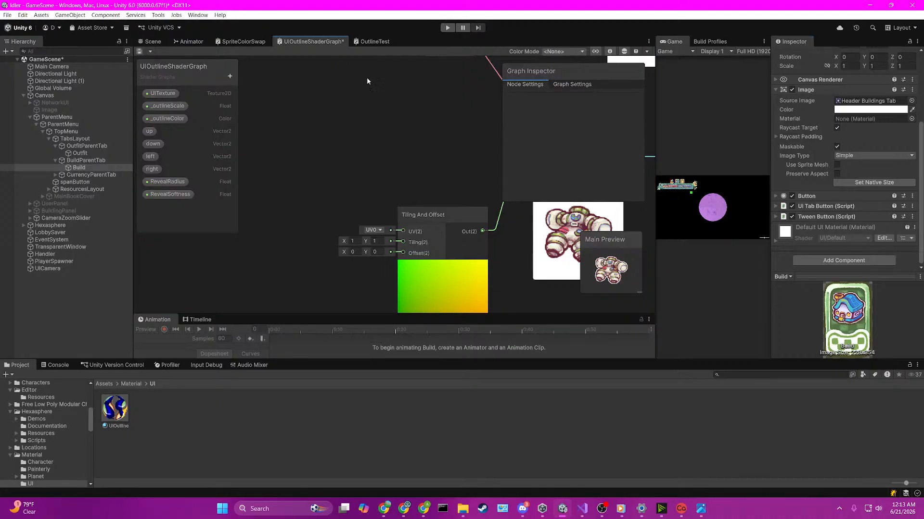
scroll(416, 143, down, 5)
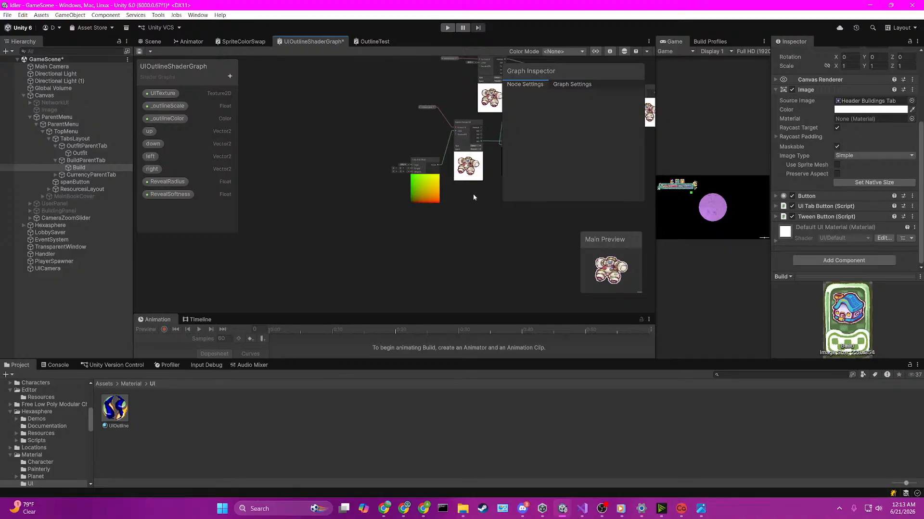
middle_drag(481, 212, 336, 267)
scroll(371, 218, down, 1)
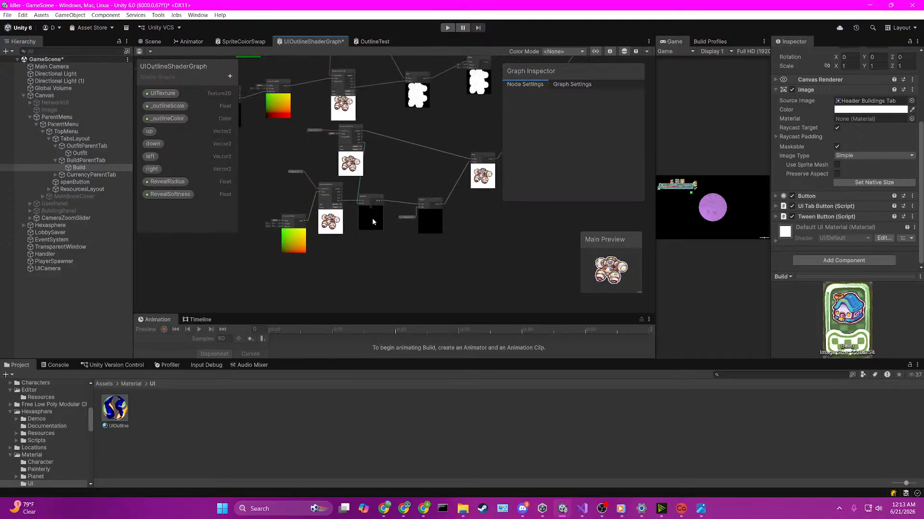
scroll(338, 155, down, 3)
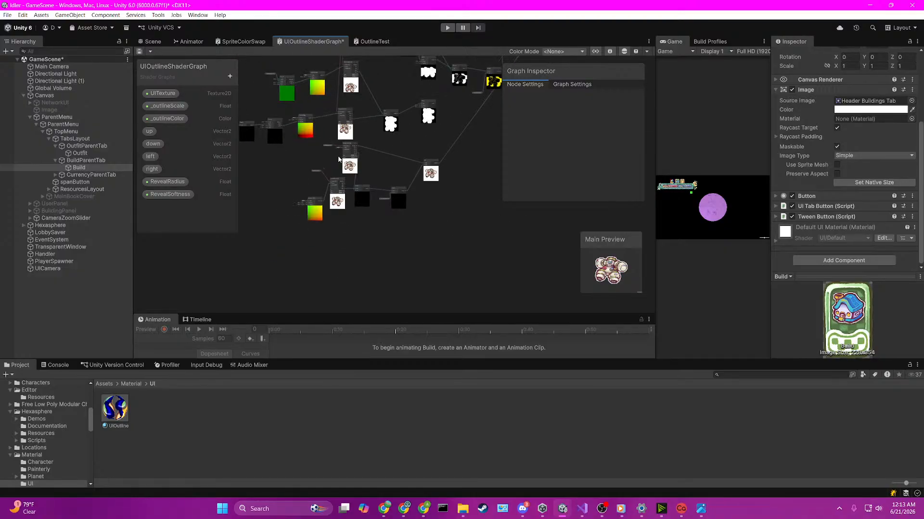
scroll(339, 160, up, 6)
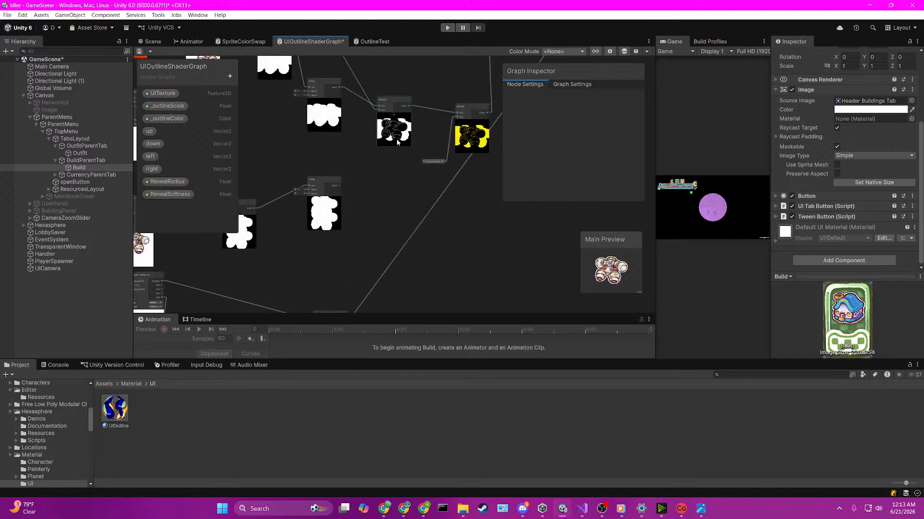
middle_drag(449, 133, 295, 202)
scroll(437, 173, down, 2)
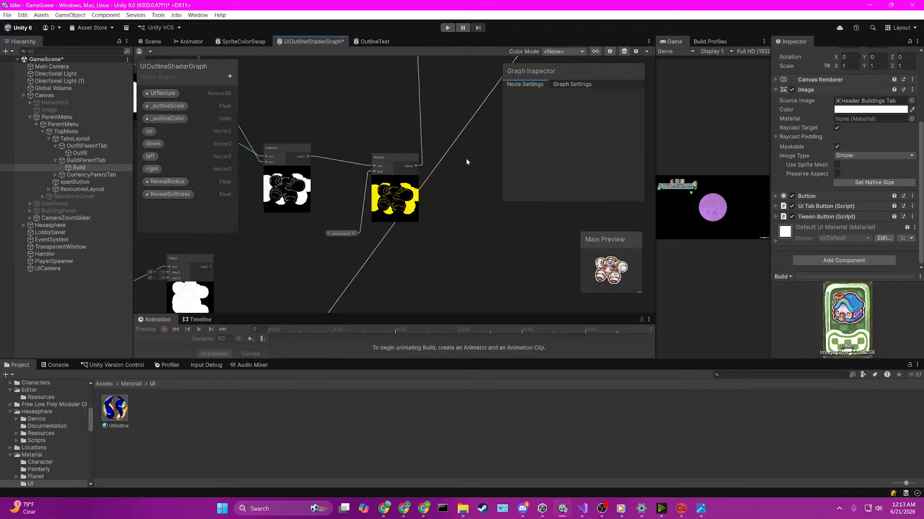
middle_drag(475, 126, 371, 258)
middle_drag(469, 156, 372, 270)
middle_drag(458, 218, 547, 124)
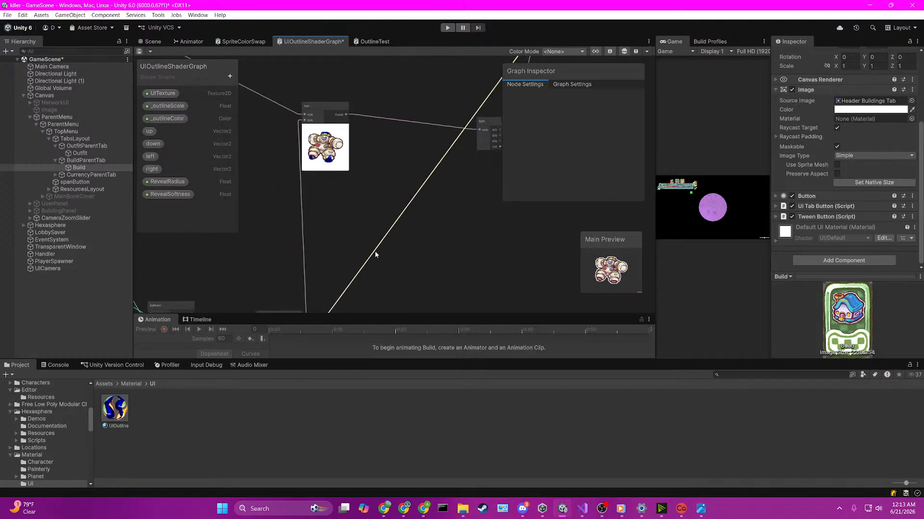
Step: Connect the output of the Multiply node that colors the outline to the Fragment's Base Color
middle_drag(370, 261, 394, 269)
drag(364, 176, 363, 176)
middle_drag(404, 199, 458, 103)
click(397, 230)
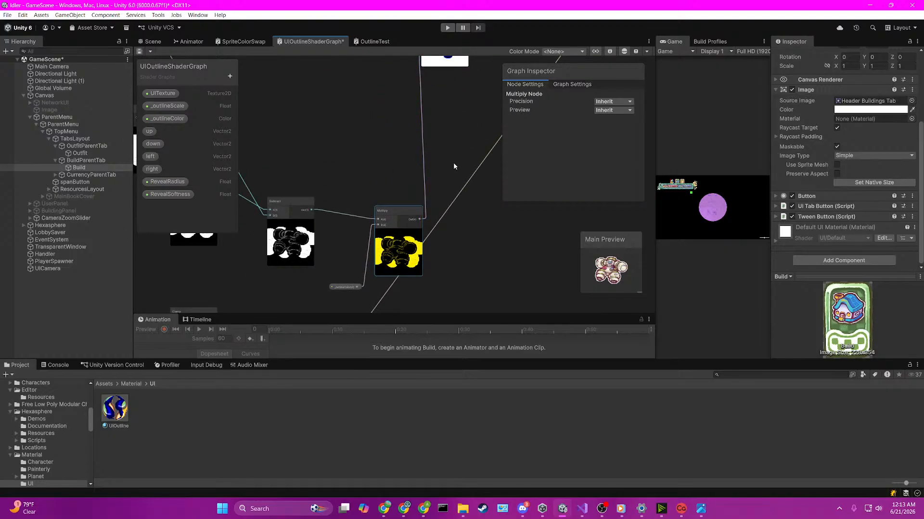
middle_drag(460, 158, 373, 244)
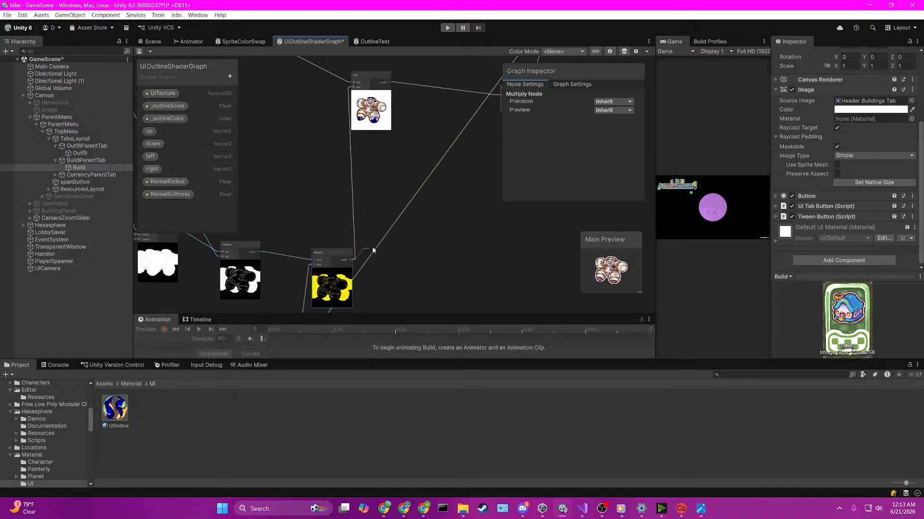
drag(373, 250, 429, 143)
click(384, 261)
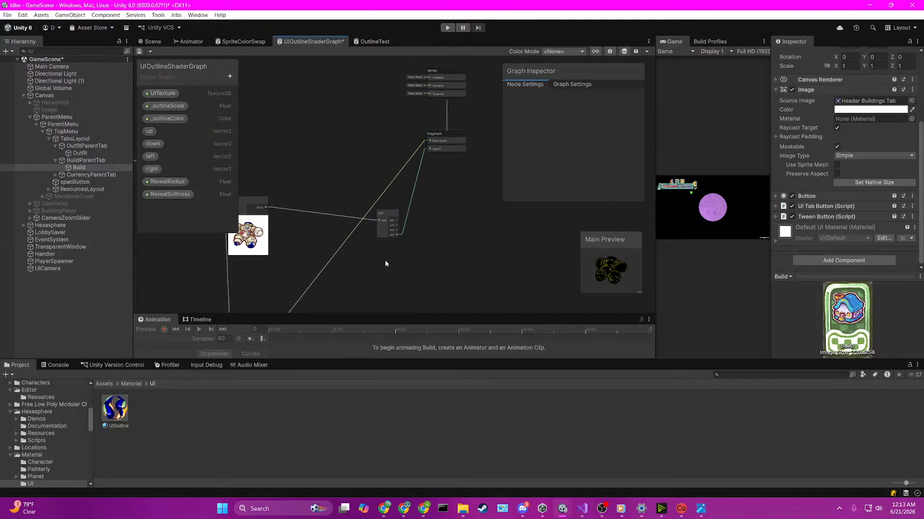
Step: Examine how the outline Multiply node, the node above it and the Split node feed the Fragment's Base Color and Alpha
middle_drag(385, 261, 488, 143)
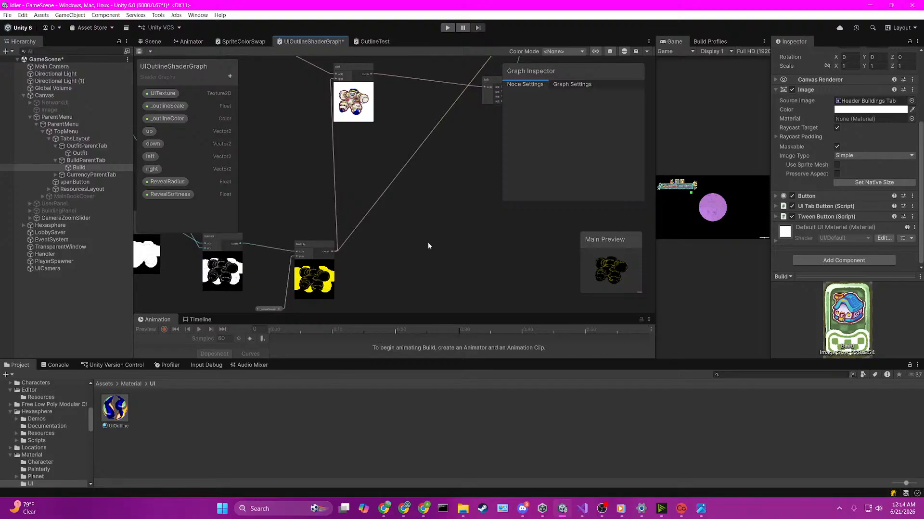
scroll(411, 248, down, 3)
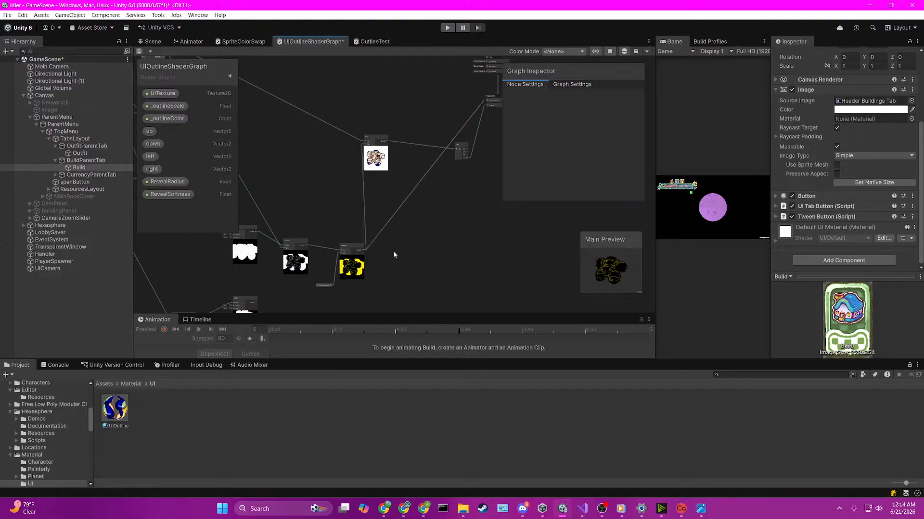
click(524, 512)
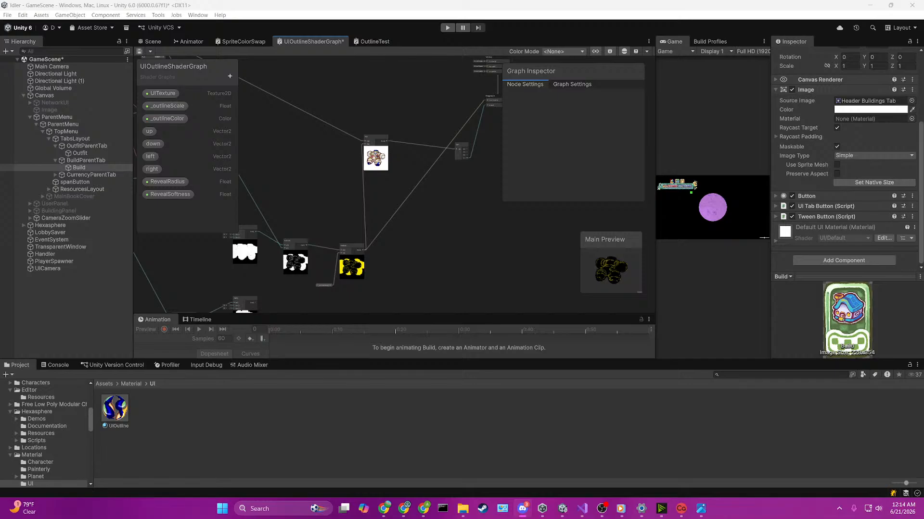
scroll(372, 278, up, 1)
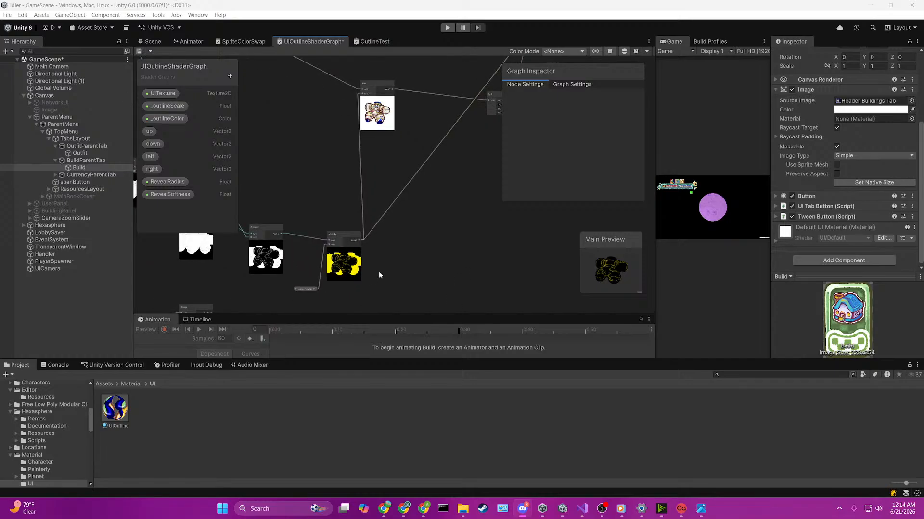
scroll(379, 271, up, 1)
middle_drag(379, 266, 581, 171)
scroll(343, 250, down, 2)
middle_drag(546, 210, 393, 278)
scroll(518, 267, up, 1)
scroll(397, 212, up, 5)
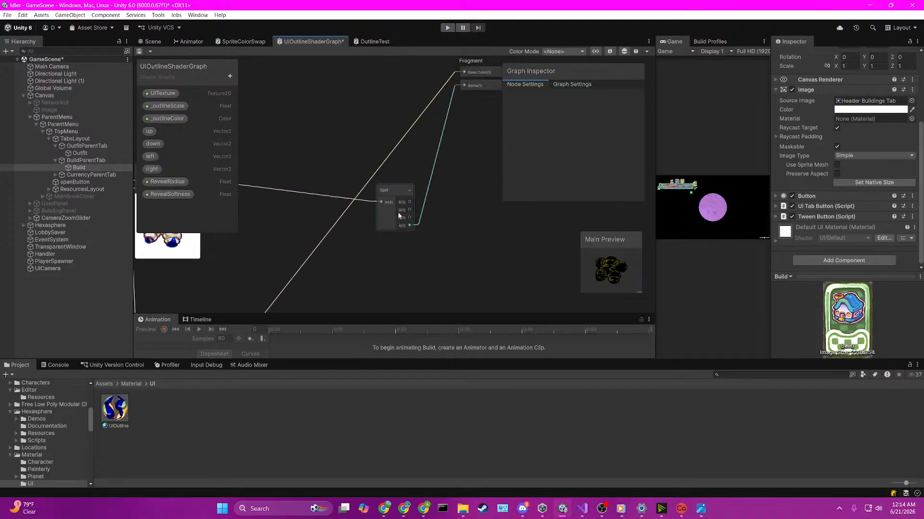
scroll(426, 179, down, 5)
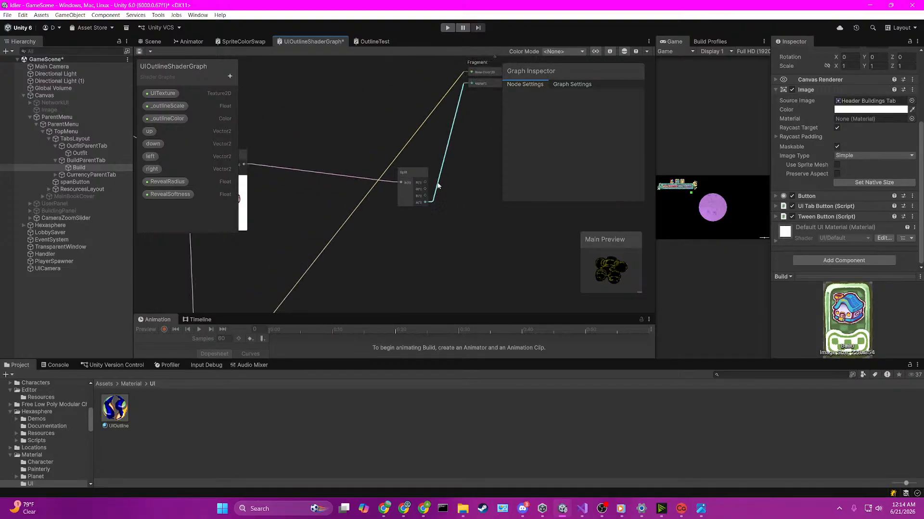
Step: Connect the outline Multiply node's output to the Fragment's Alpha in place of the Split node's alpha, and save the graph
click(425, 179)
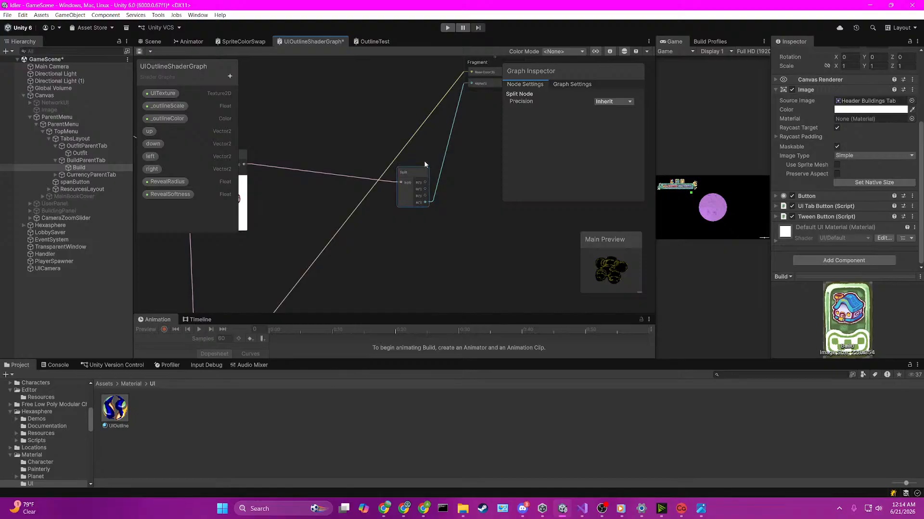
scroll(394, 212, down, 4)
middle_drag(352, 264, 381, 193)
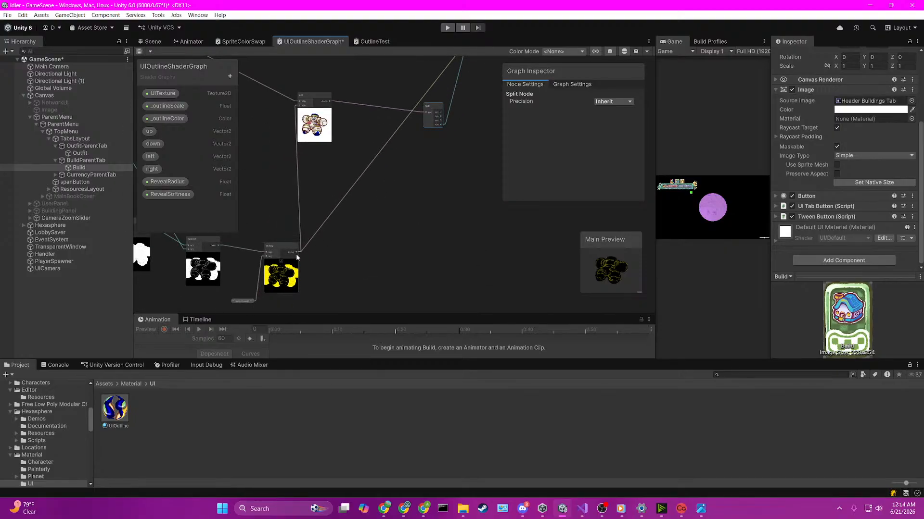
drag(297, 255, 468, 153)
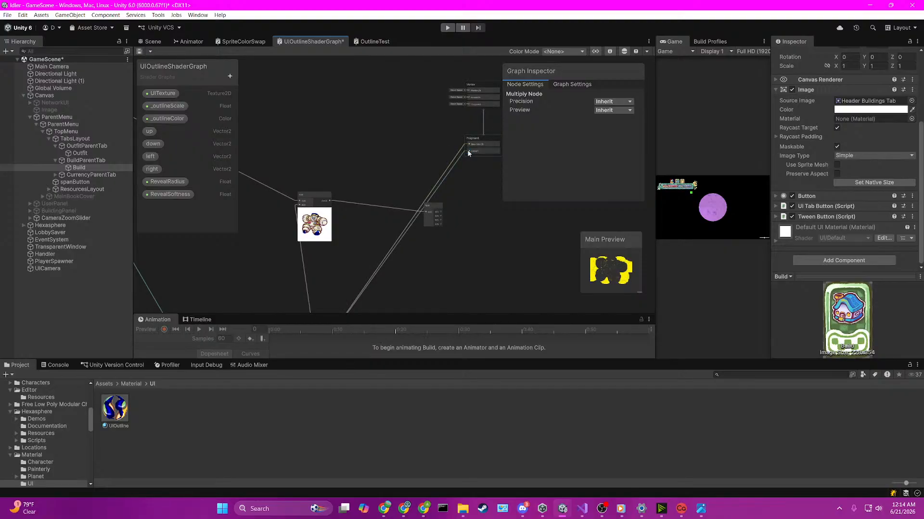
key(ctrl+s)
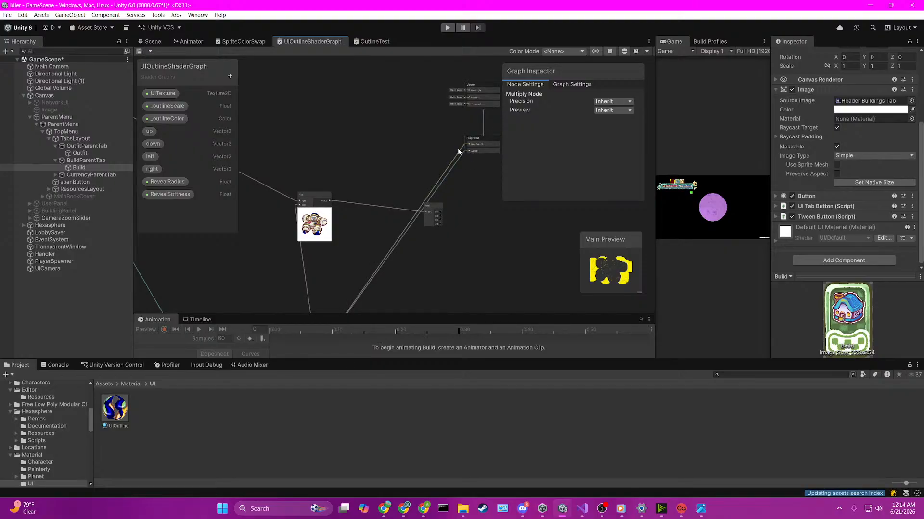
Step: Select the Outfit tab's UIOutline material from the scene view and set its _outlineScale to 0.18
click(150, 44)
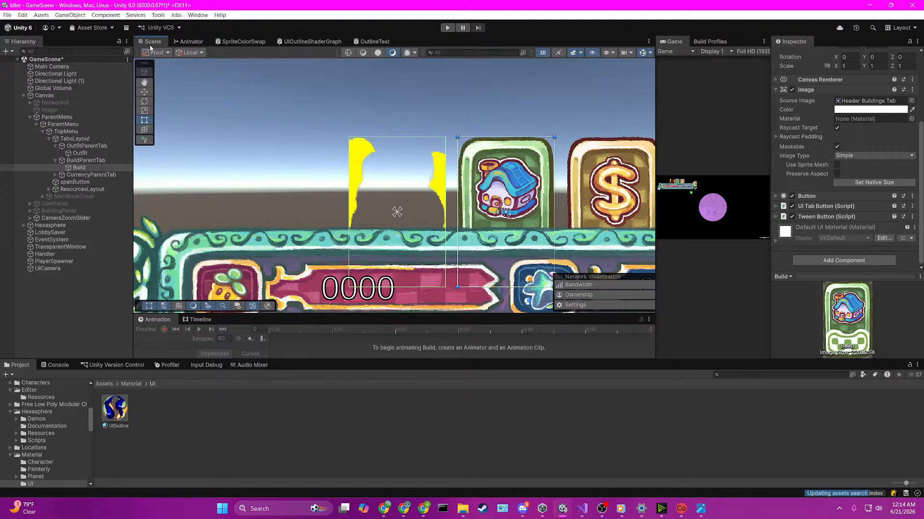
scroll(349, 151, down, 1)
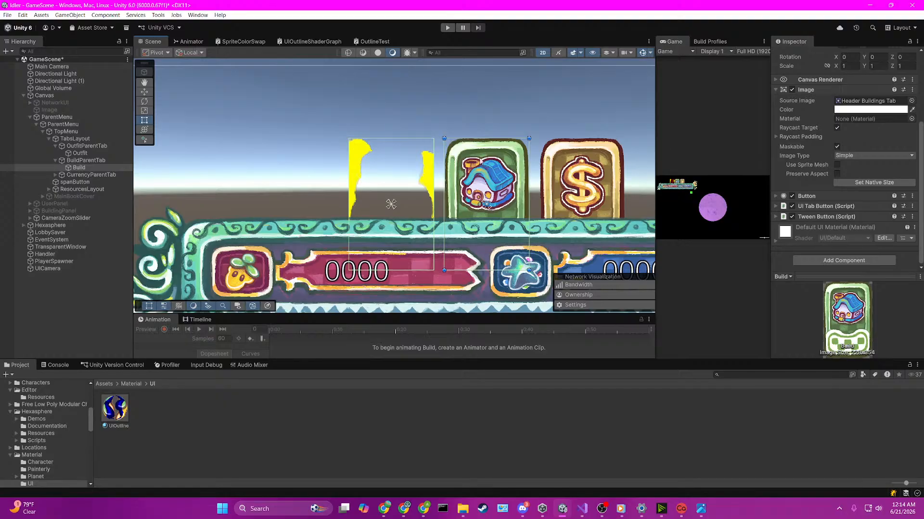
click(391, 162)
click(394, 174)
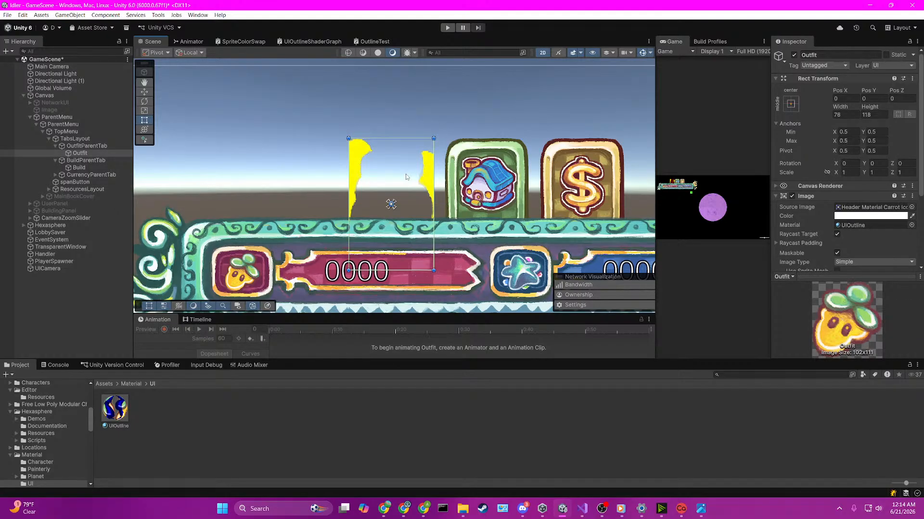
click(850, 226)
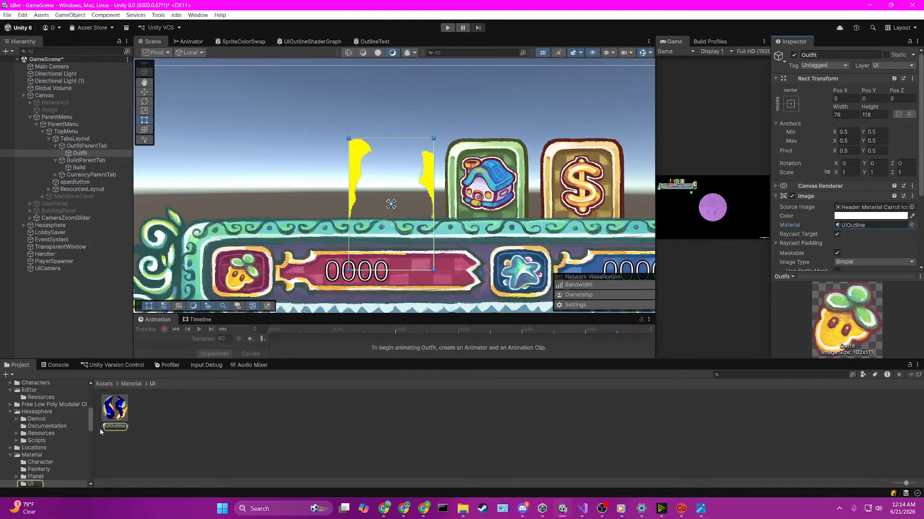
click(119, 411)
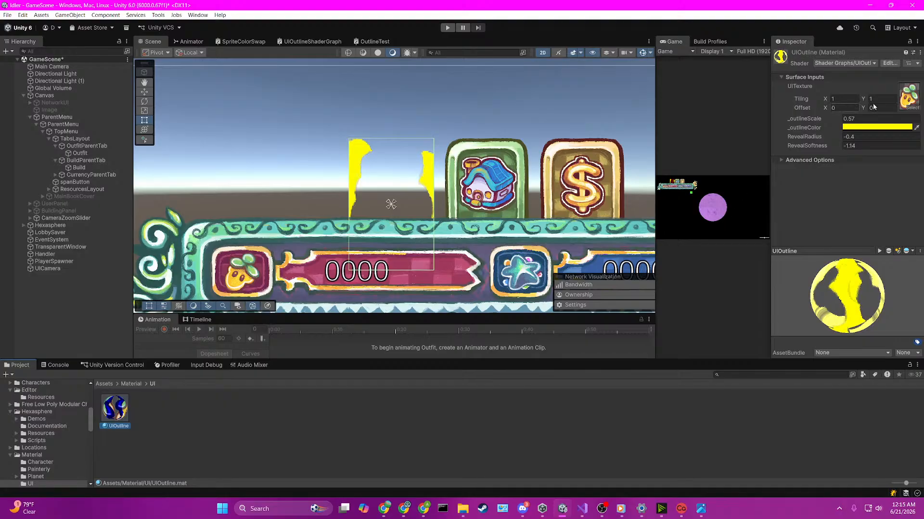
mouse_move(818, 120)
mouse_down()
mouse_move(805, 120)
mouse_move(811, 123)
mouse_up()
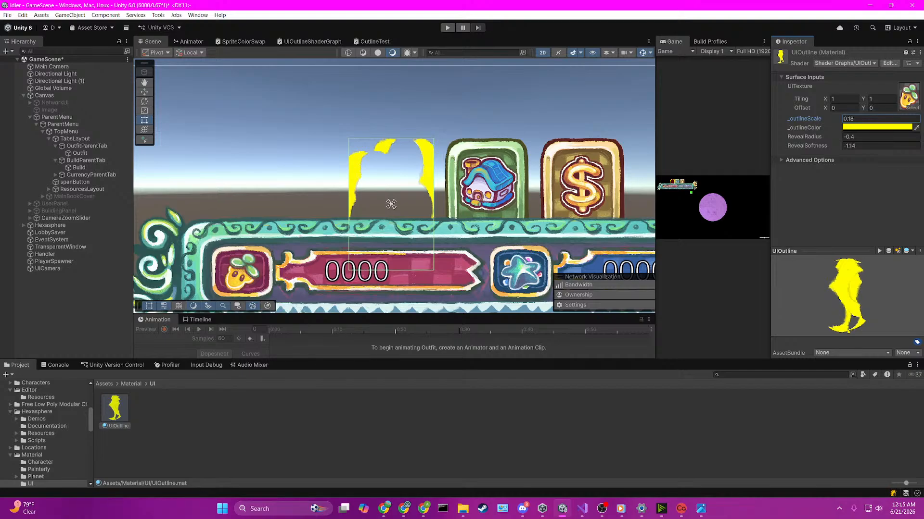
click(681, 509)
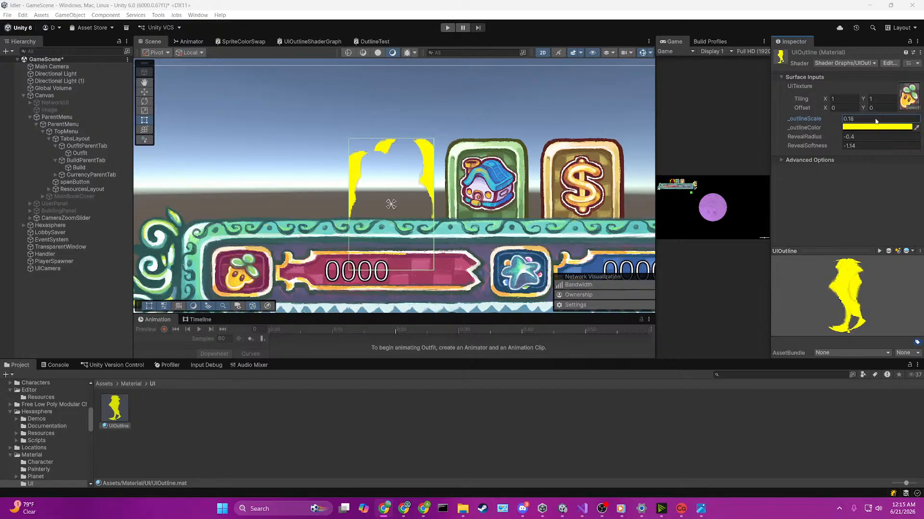
Step: Try the carrot icon texture used by the material with Generate Physics Shape off and a Full Rect mesh type, and apply
click(907, 95)
click(294, 417)
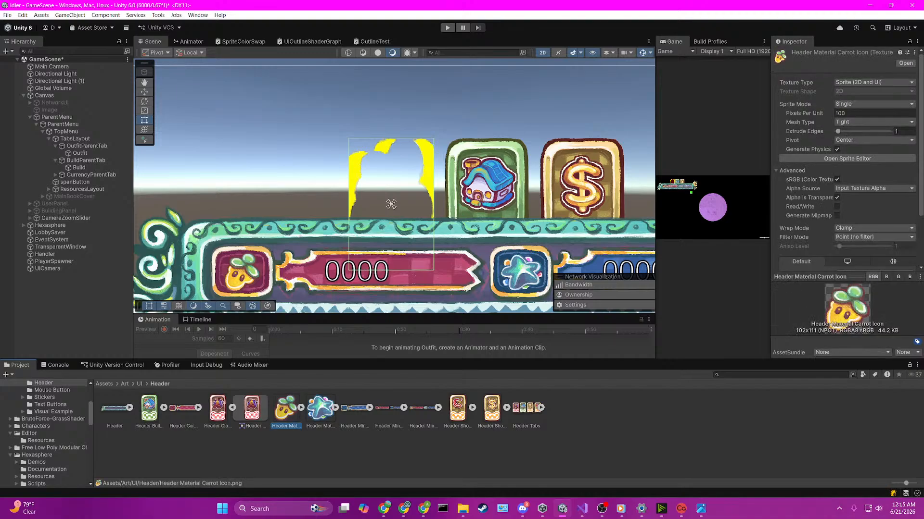
click(837, 149)
click(843, 122)
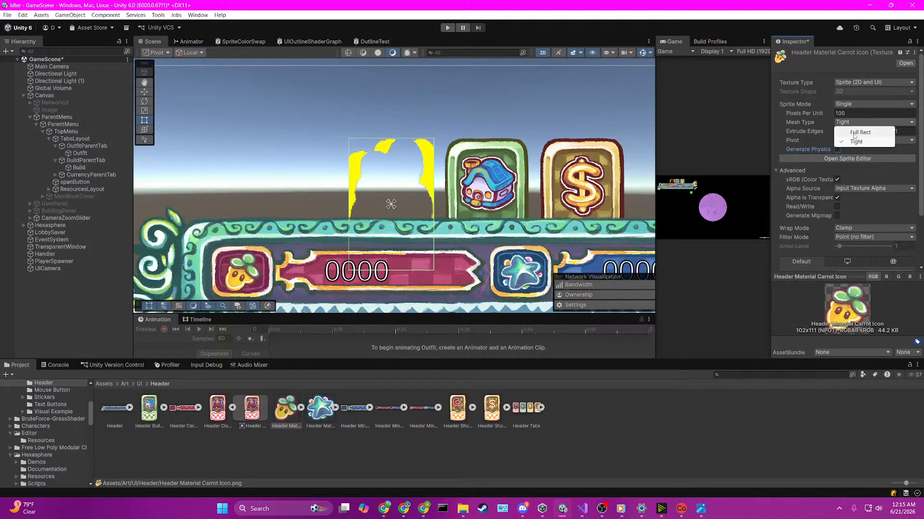
click(853, 130)
scroll(890, 239, down, 3)
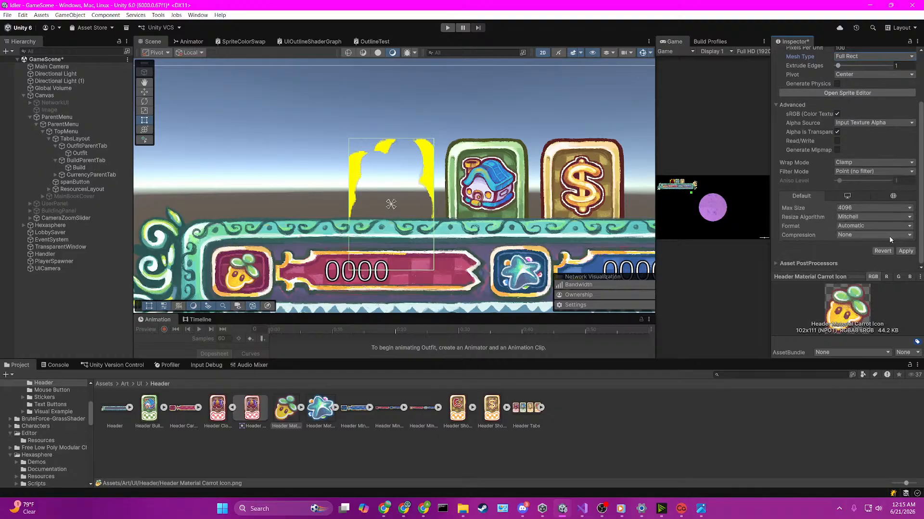
click(906, 252)
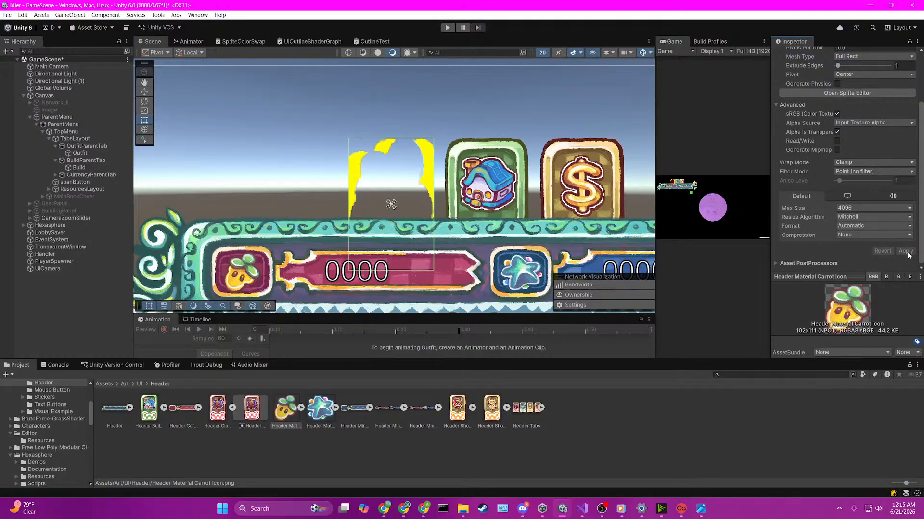
Step: Turn Generate Physics Shape back on for the carrot icon texture, restore its Tight mesh type, and apply
scroll(878, 208, up, 3)
click(837, 149)
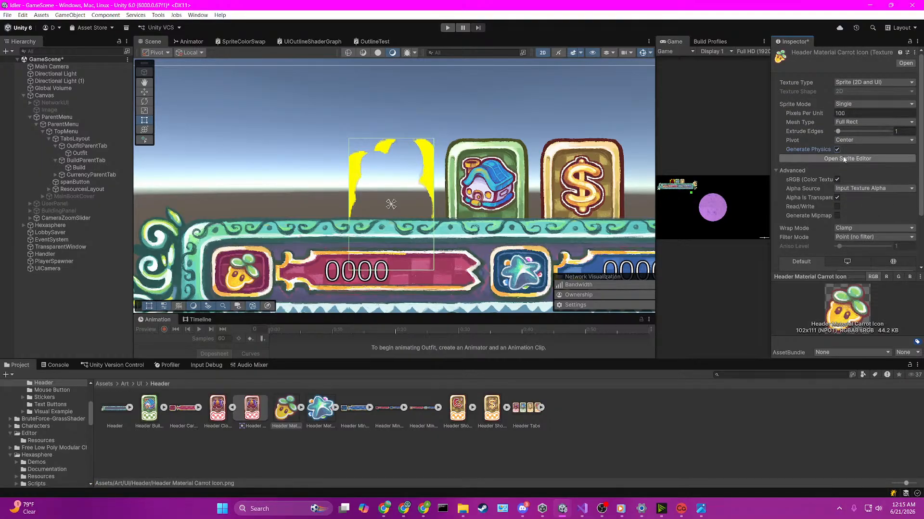
click(849, 122)
click(854, 141)
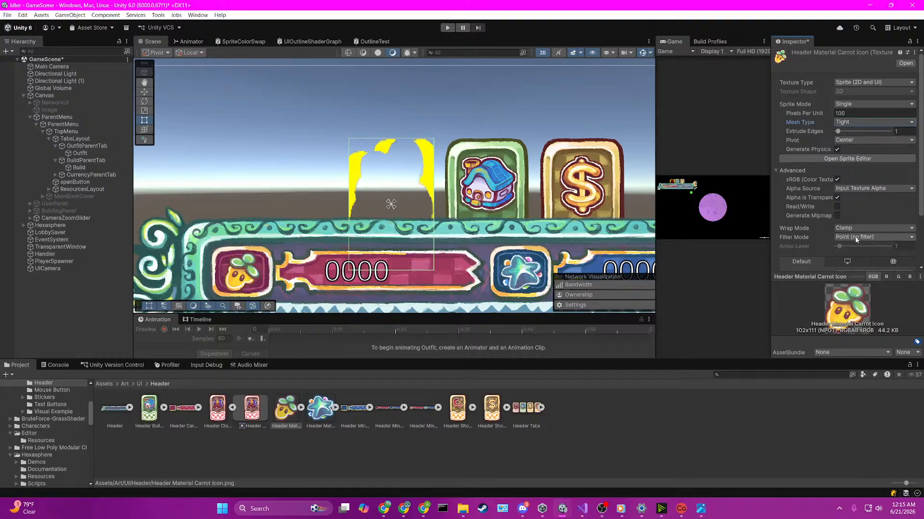
scroll(890, 207, down, 3)
click(905, 251)
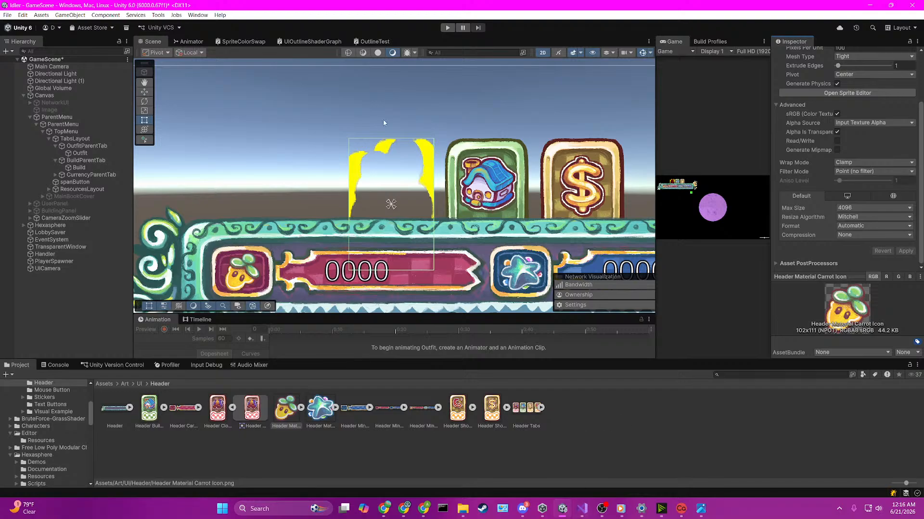
Step: In UIOutlineShaderGraph, delete the two links from the outline Multiply node to the Fragment's Base Color and Alpha
click(313, 42)
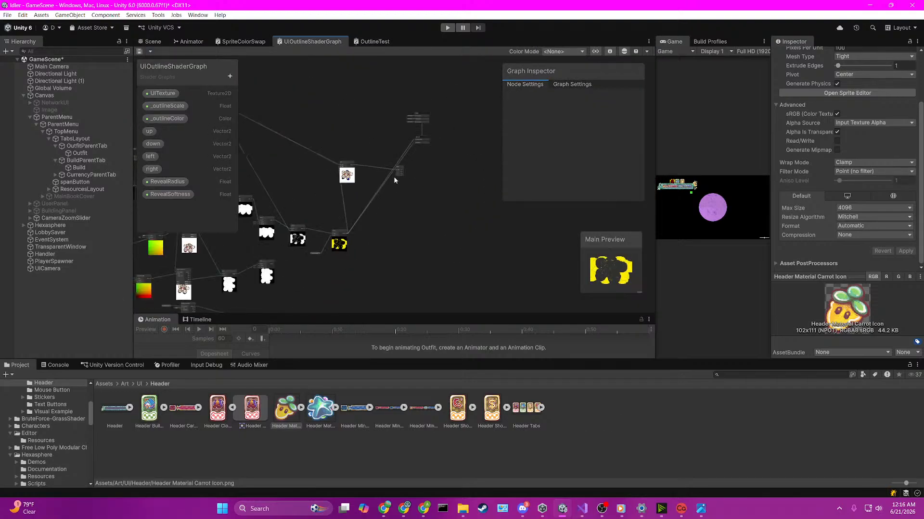
scroll(394, 177, down, 4)
scroll(330, 220, up, 3)
scroll(321, 274, up, 3)
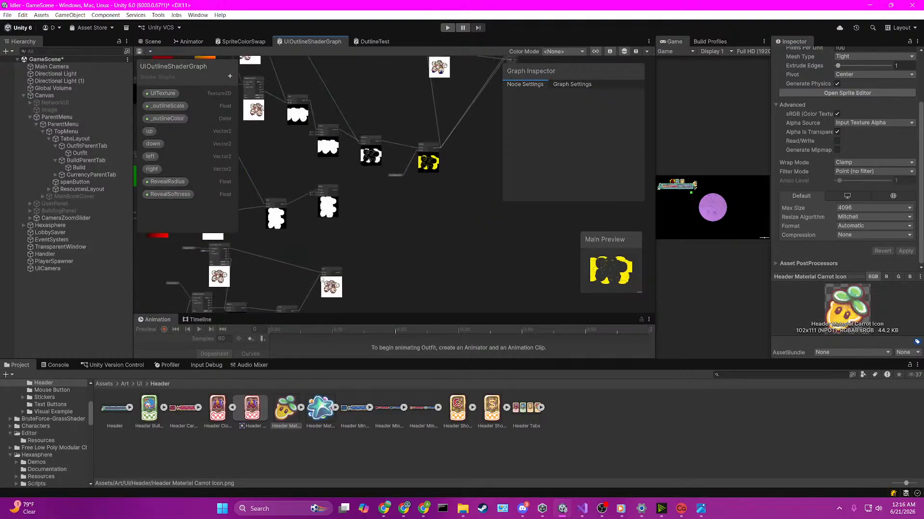
scroll(322, 278, down, 3)
scroll(408, 143, up, 2)
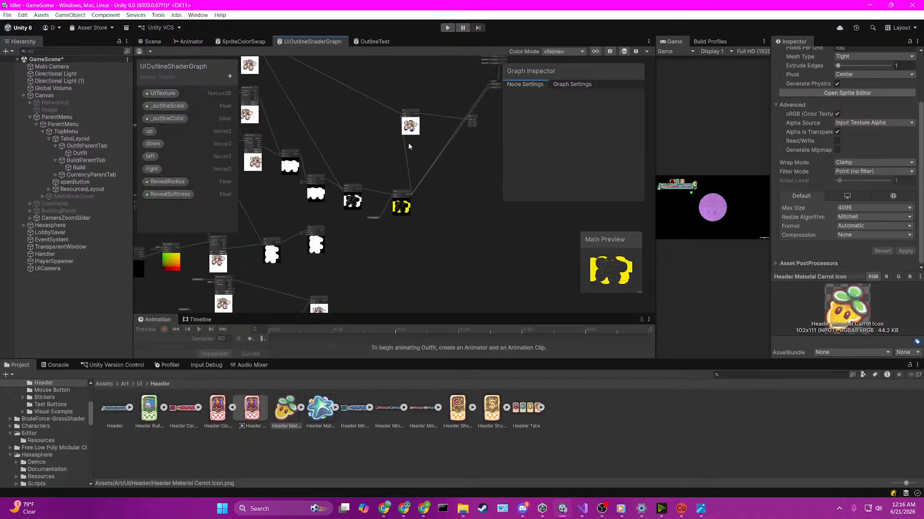
scroll(452, 161, up, 2)
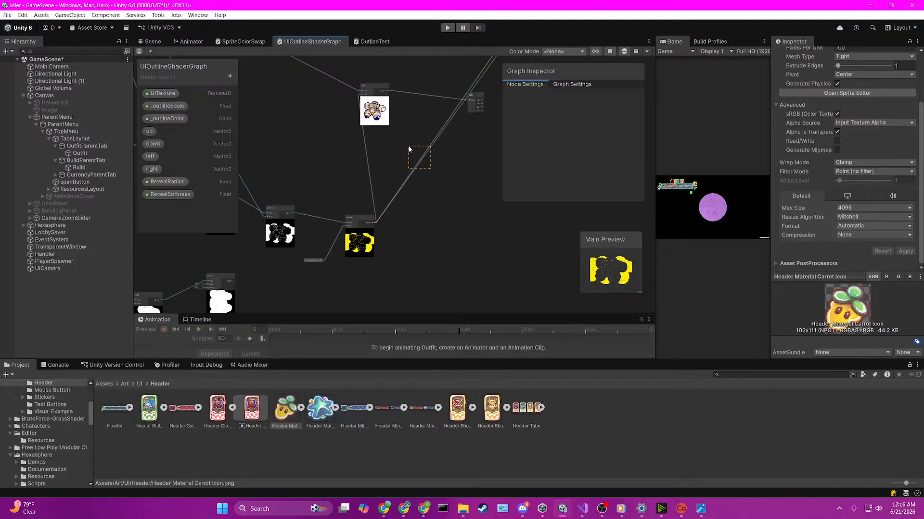
drag(408, 149, 408, 145)
key(Delete)
scroll(406, 192, up, 1)
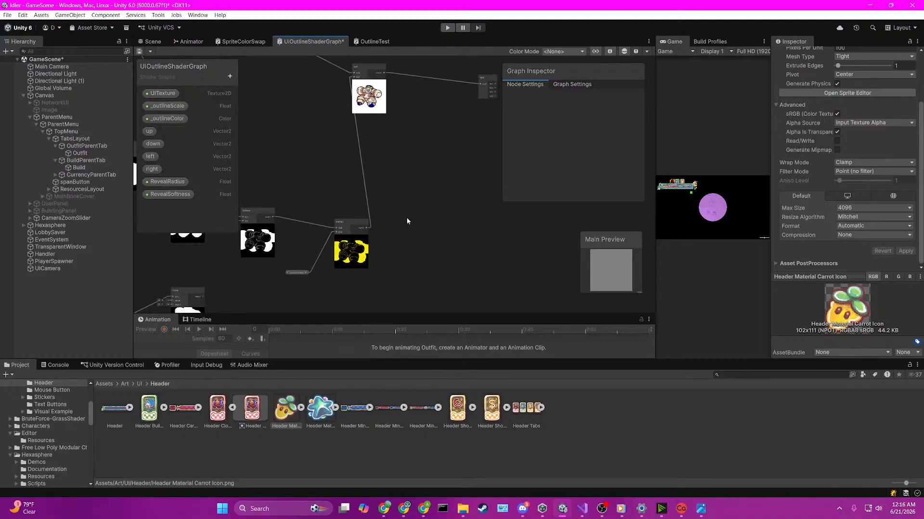
Step: Connect the Add node's output to the Fragment's Base Color and the Split node's A output to the Fragment's Alpha
drag(379, 72, 401, 157)
scroll(386, 192, up, 2)
middle_drag(342, 172, 389, 207)
scroll(387, 208, down, 6)
middle_drag(244, 143, 339, 217)
scroll(339, 217, up, 5)
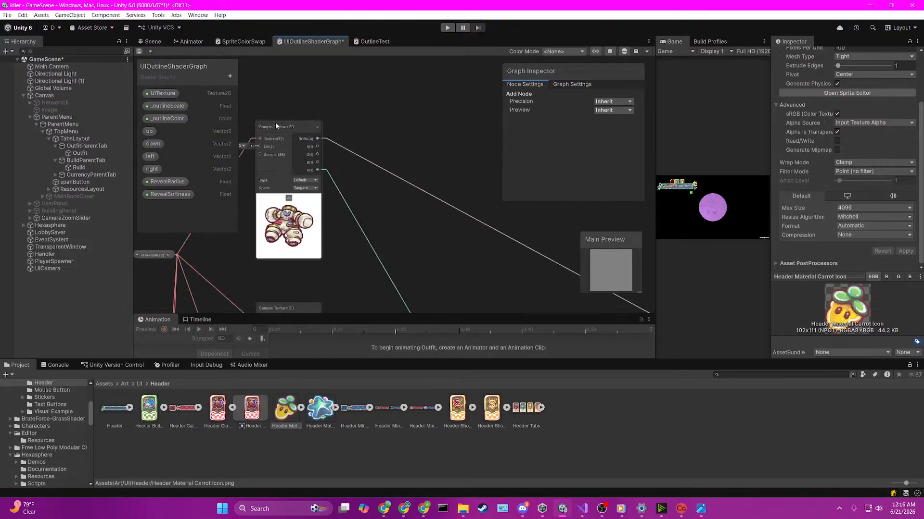
middle_drag(415, 232, 256, 124)
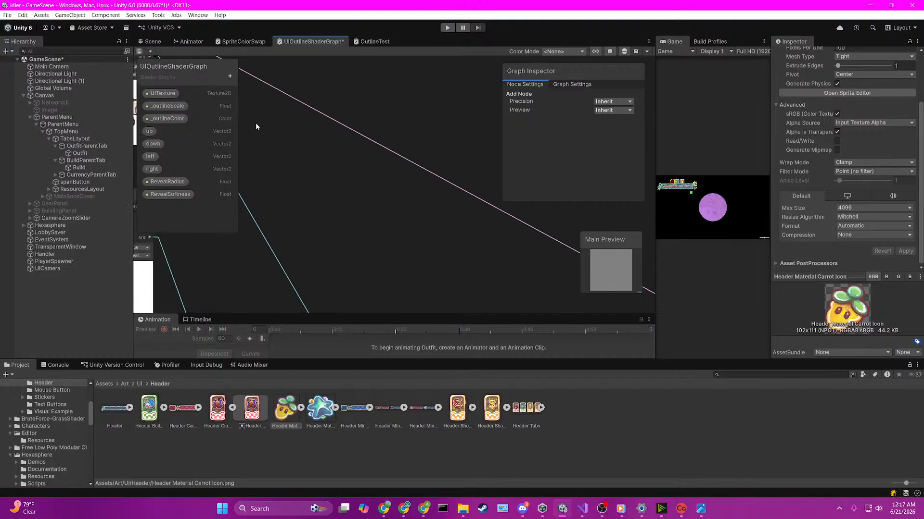
middle_drag(476, 236, 357, 157)
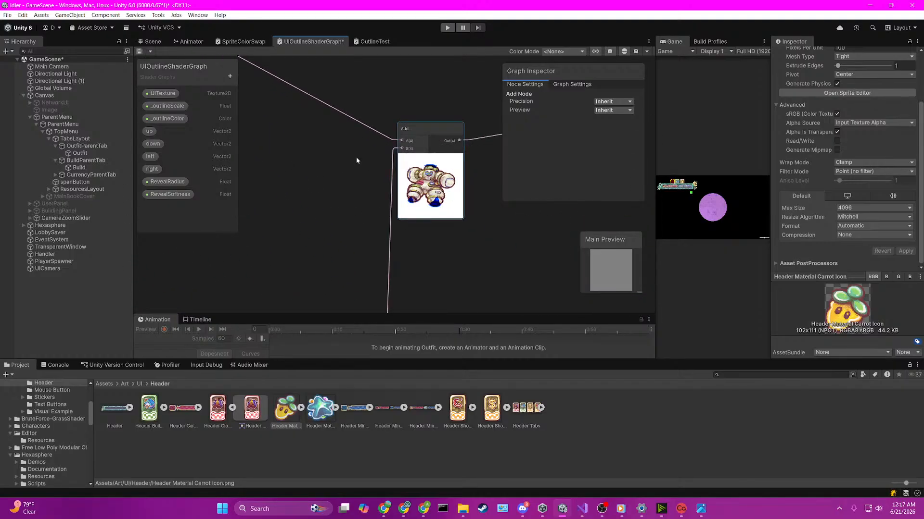
middle_drag(524, 164, 315, 238)
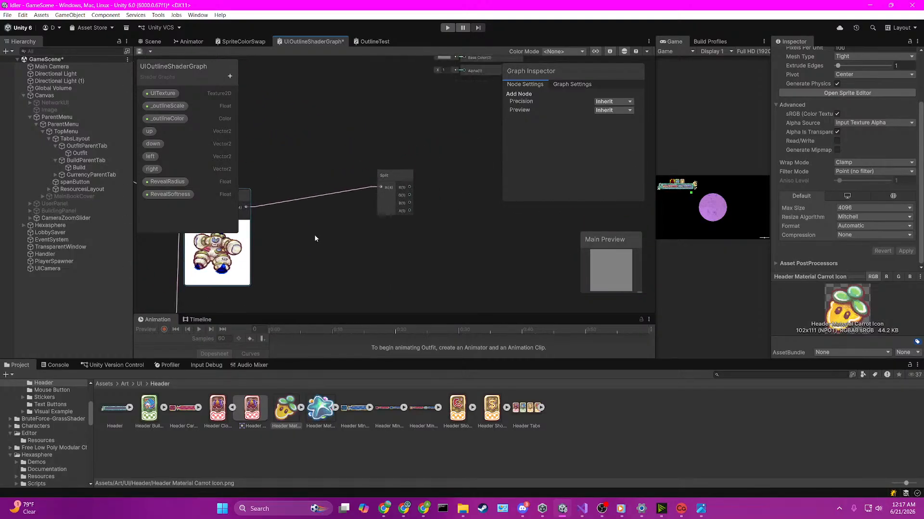
middle_drag(414, 132, 357, 179)
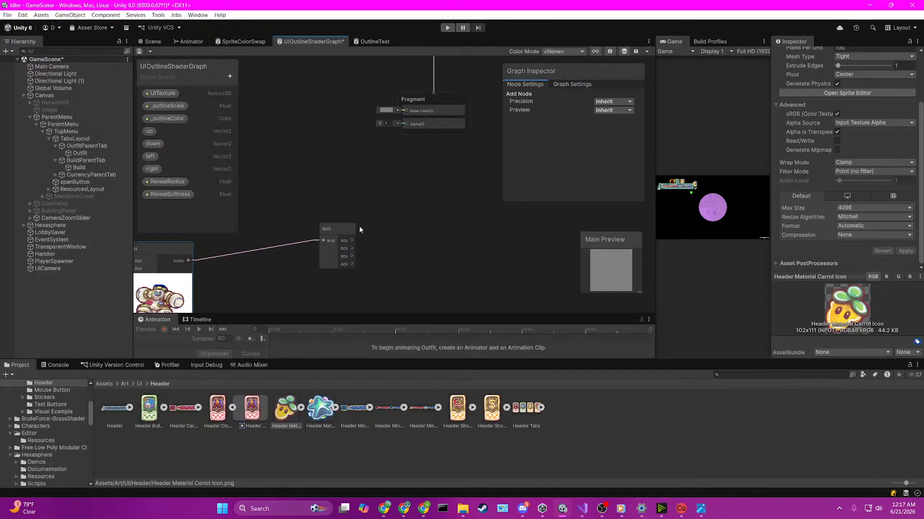
drag(191, 261, 406, 111)
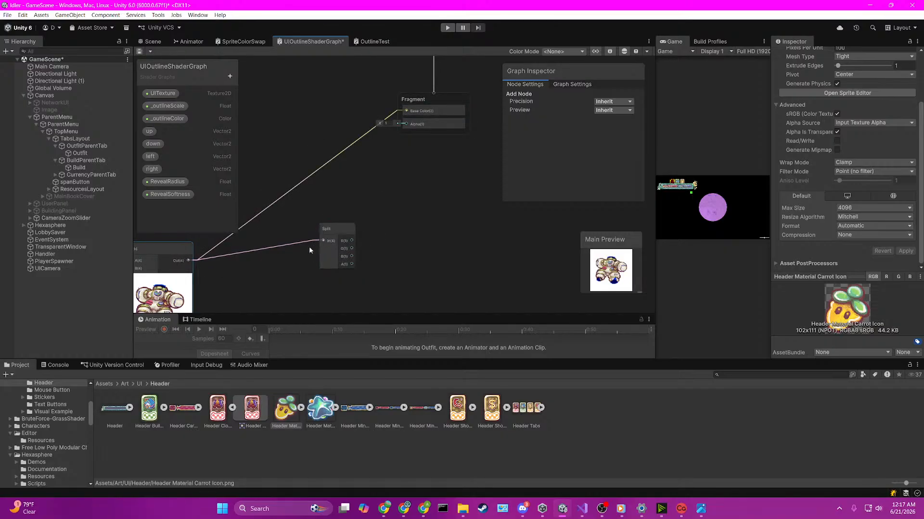
drag(352, 263, 405, 123)
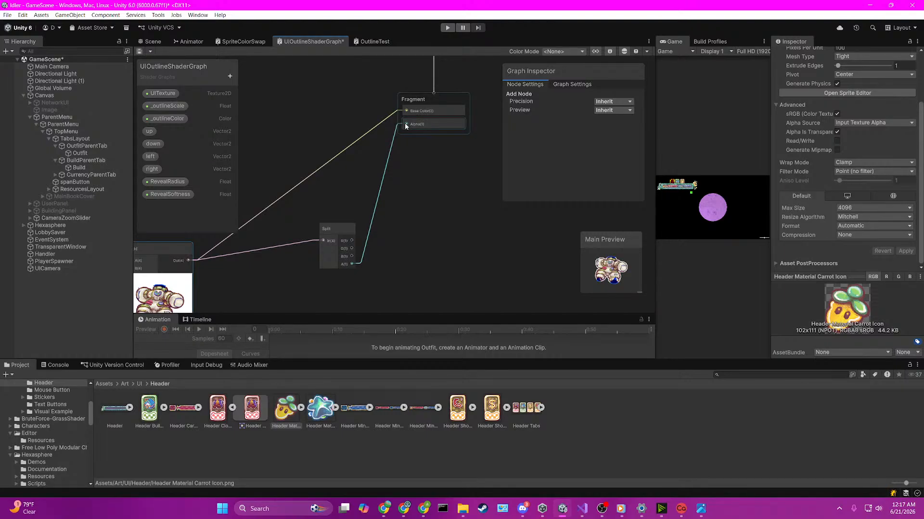
Step: Connect the outline Multiply node's output to the Fragment's Alpha in place of the Split node's A output
scroll(406, 205, down, 4)
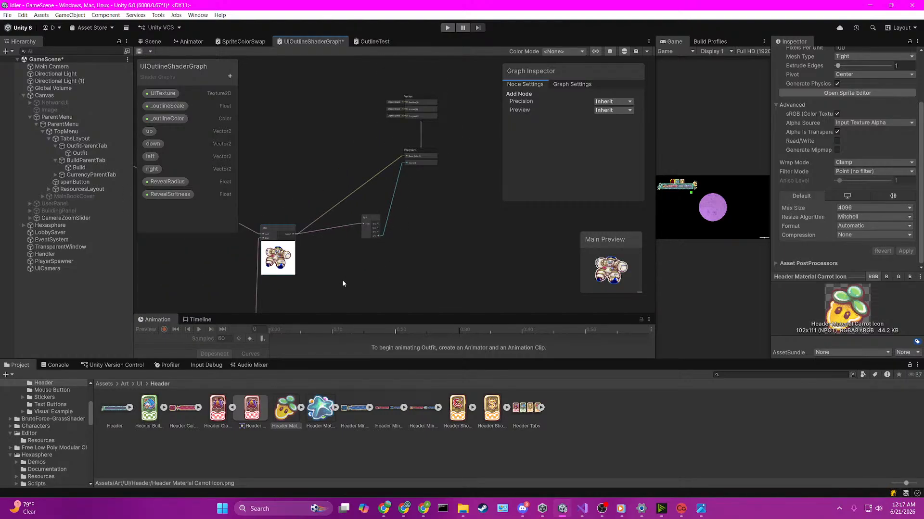
middle_drag(331, 273, 364, 165)
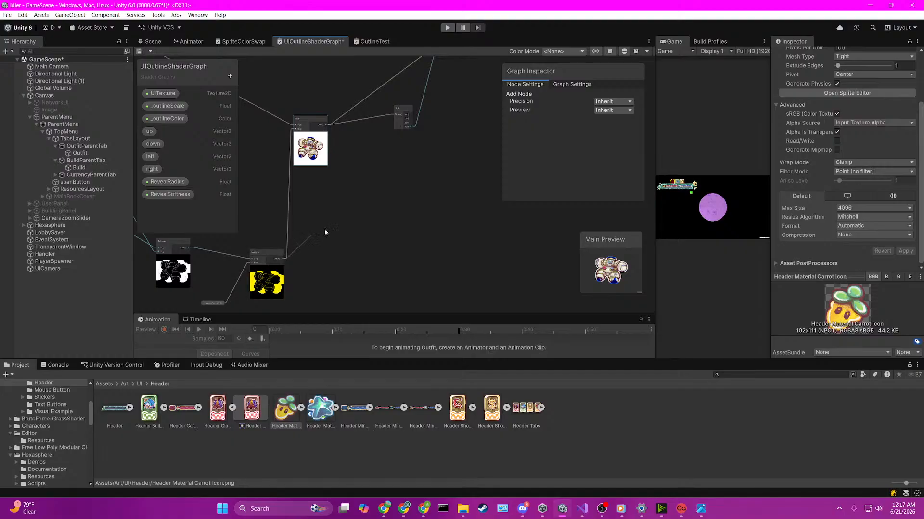
drag(324, 232, 438, 133)
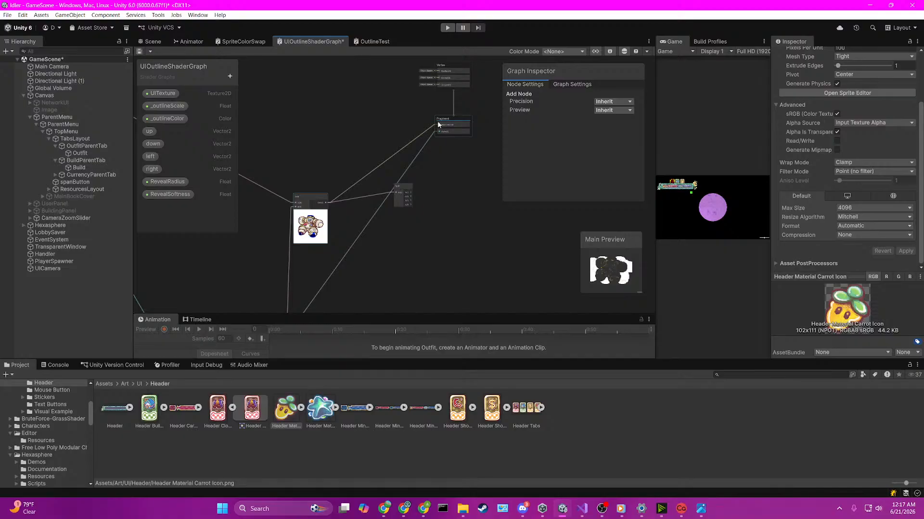
scroll(419, 199, up, 3)
scroll(417, 203, down, 1)
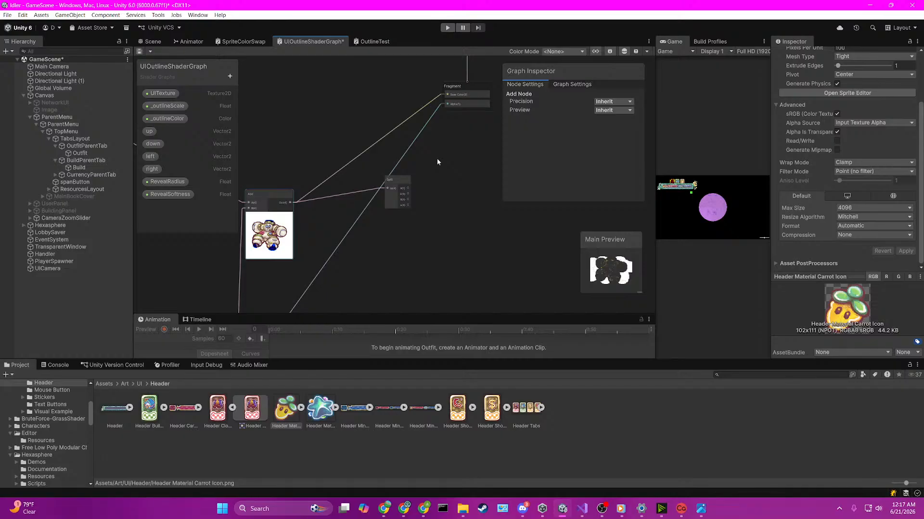
Step: Set the default value of the graph's _outlineScale property to 0.1
middle_drag(333, 290, 461, 256)
scroll(380, 207, down, 5)
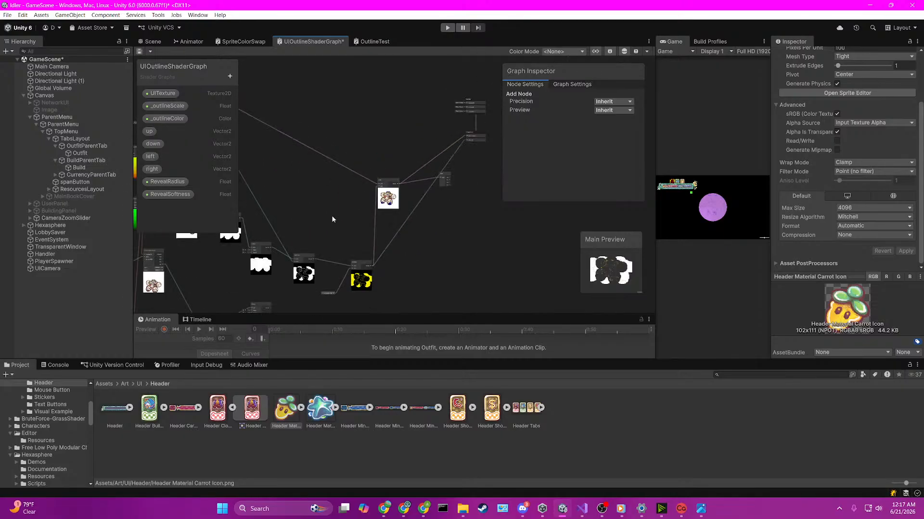
middle_drag(333, 218, 500, 103)
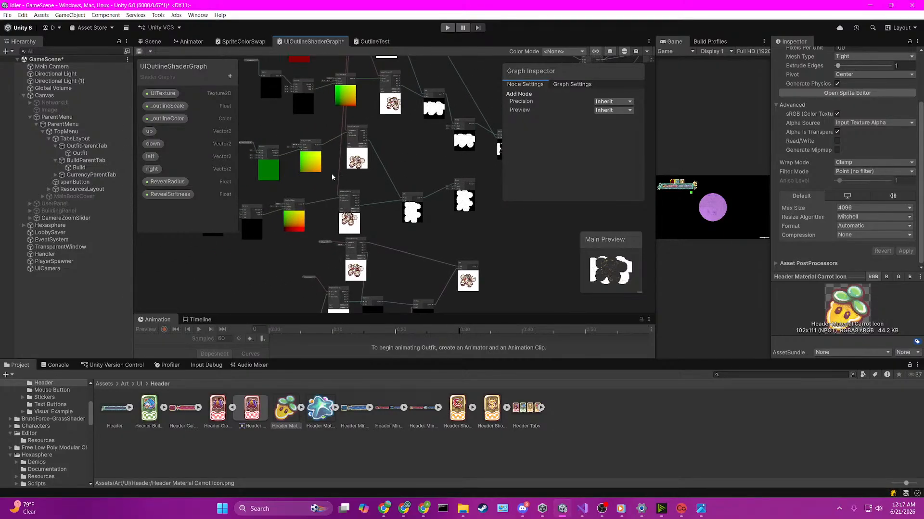
middle_drag(294, 176, 434, 182)
scroll(375, 183, up, 5)
scroll(375, 186, up, 2)
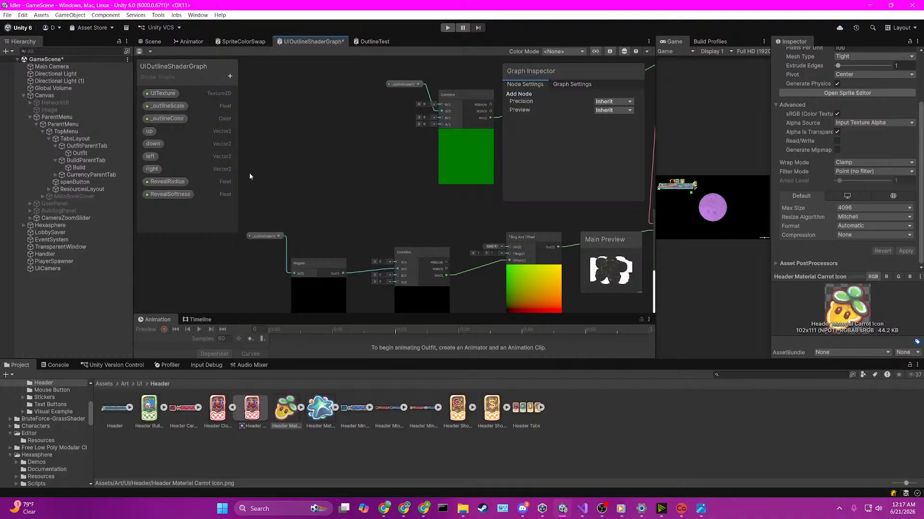
middle_drag(346, 158, 233, 174)
click(168, 106)
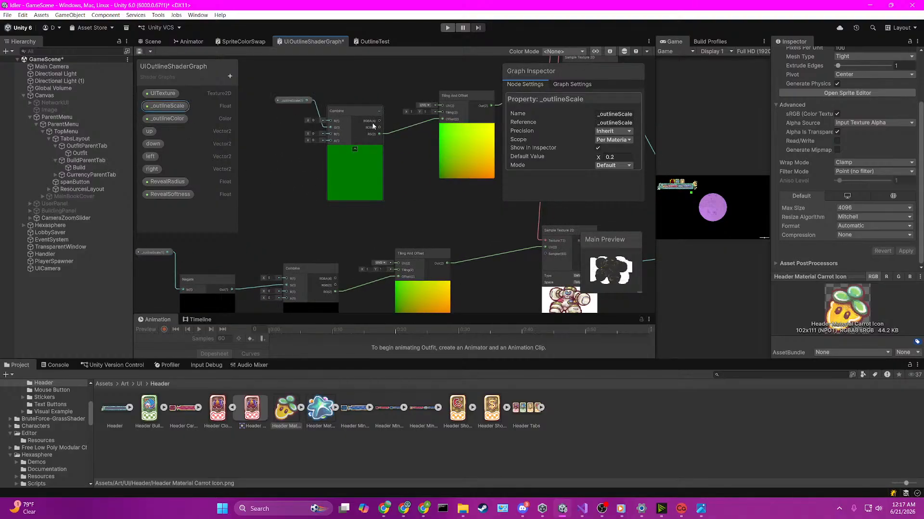
click(615, 157)
text(.1)
click(457, 228)
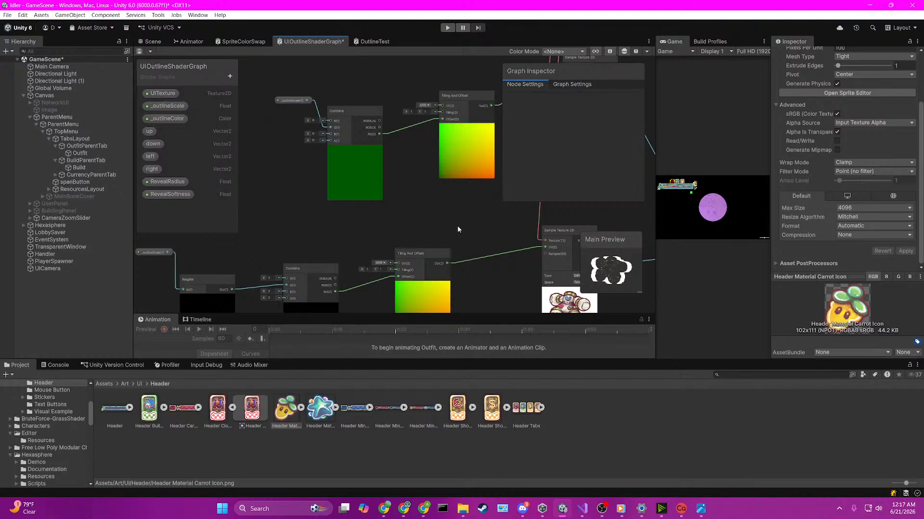
Step: Examine the outline node chain from the offset sampling branches through the outline Multiply node to the Fragment
middle_drag(464, 212, 241, 235)
middle_drag(466, 180, 288, 223)
scroll(435, 181, down, 11)
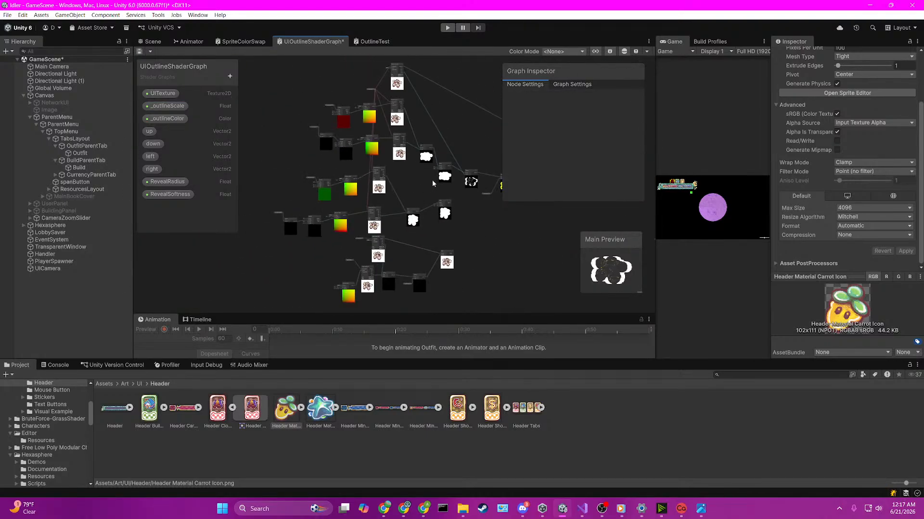
scroll(345, 204, up, 4)
middle_drag(429, 210, 489, 200)
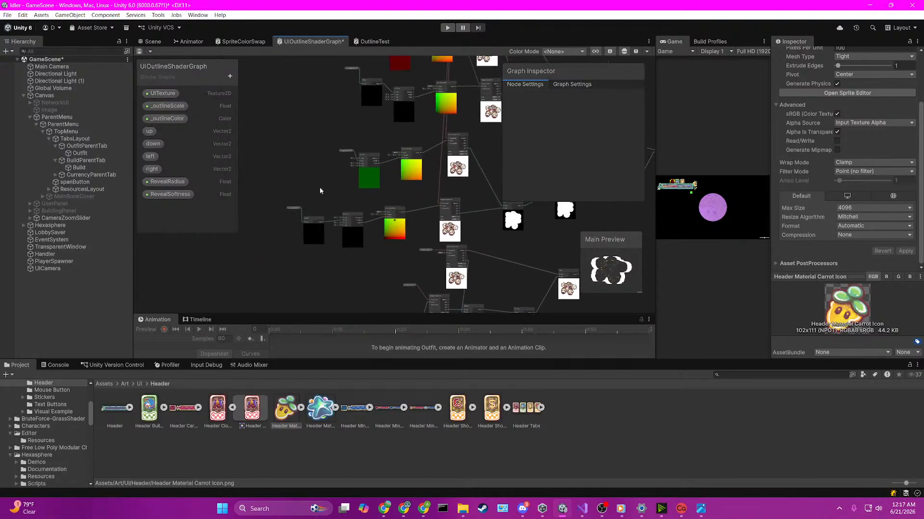
scroll(269, 186, up, 6)
middle_drag(417, 176, 260, 247)
scroll(492, 192, down, 5)
middle_drag(492, 193, 315, 228)
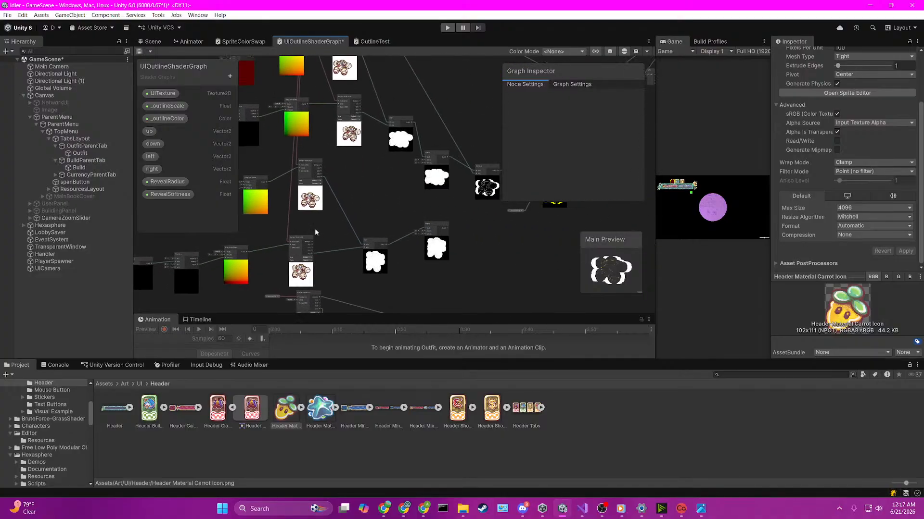
middle_drag(396, 182, 281, 234)
middle_drag(385, 178, 269, 135)
scroll(439, 224, up, 8)
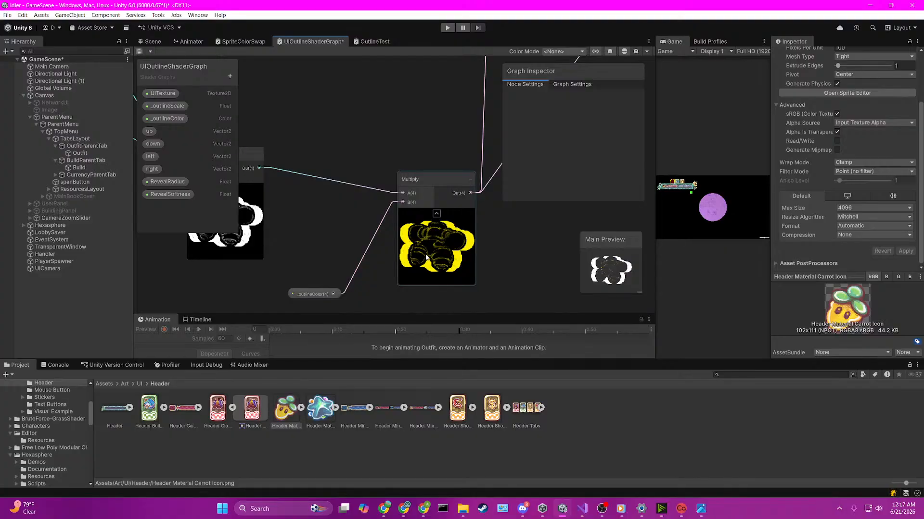
middle_drag(477, 255, 370, 306)
scroll(432, 223, down, 3)
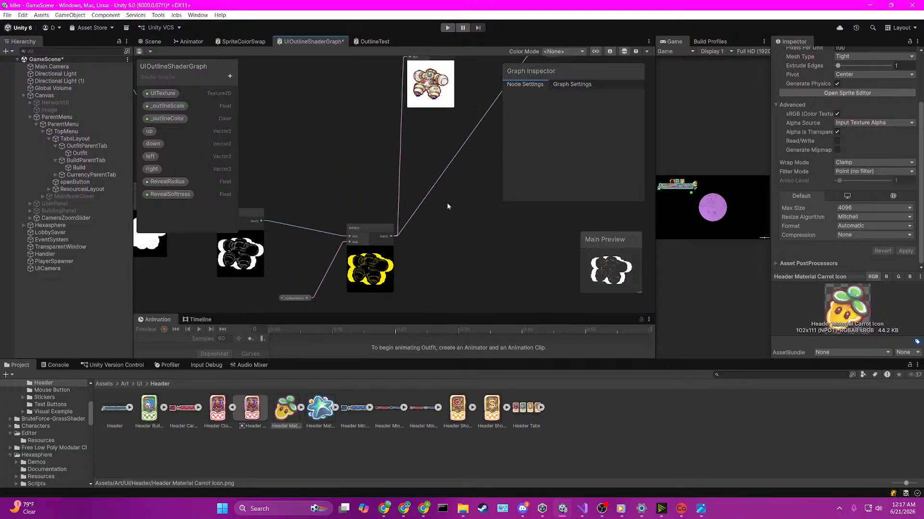
middle_drag(447, 204, 350, 309)
middle_drag(412, 214, 357, 277)
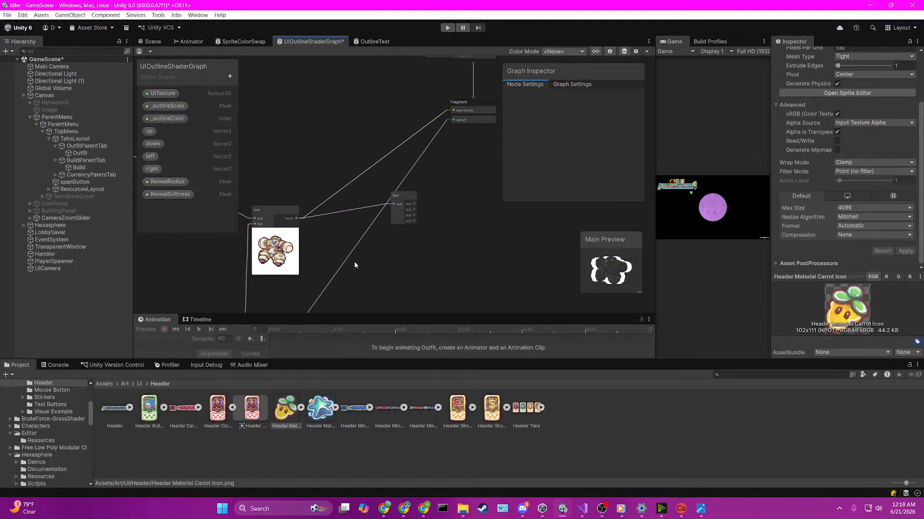
Step: Delete the outline Multiply node's link to the Fragment's Alpha and connect the Split node's A output there instead
scroll(355, 260, up, 1)
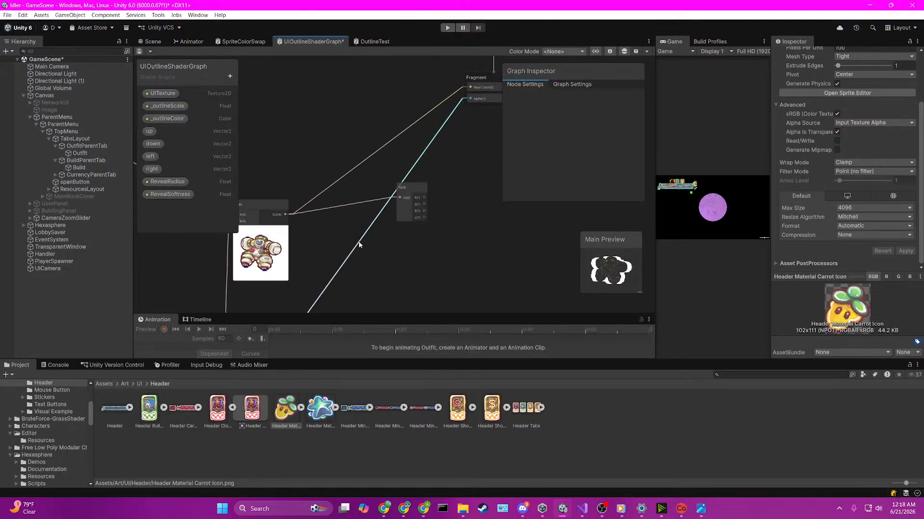
click(363, 238)
key(Delete)
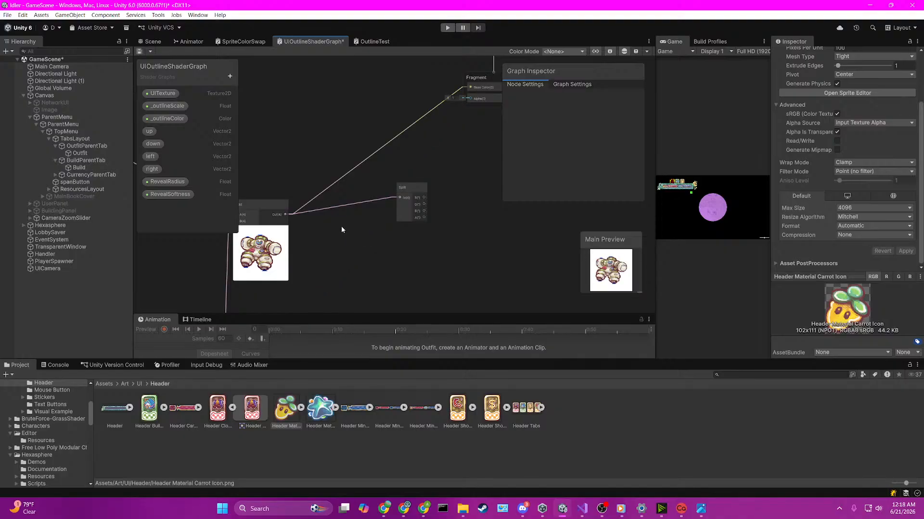
scroll(303, 219, up, 1)
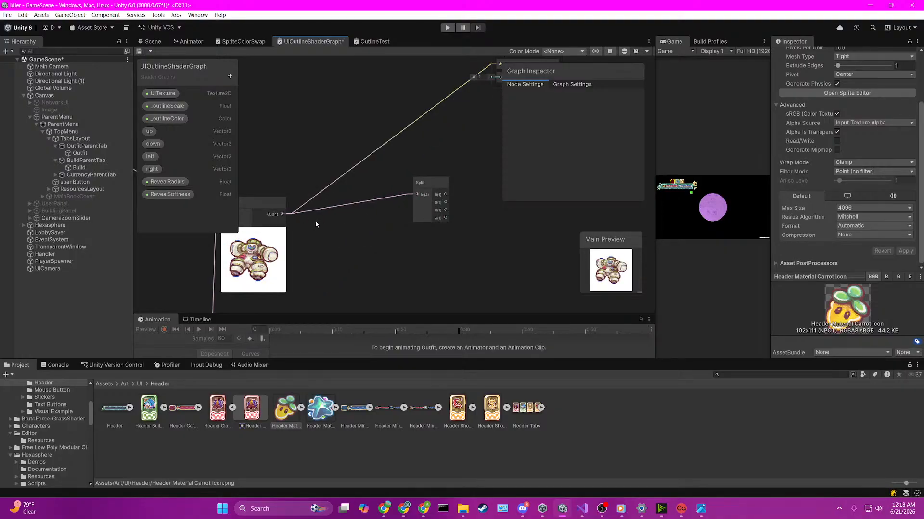
drag(446, 217, 497, 124)
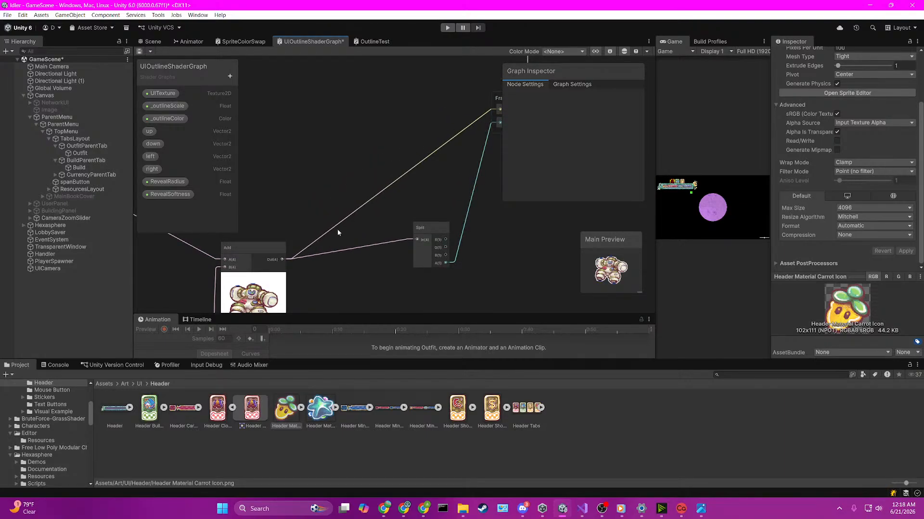
scroll(309, 290, down, 2)
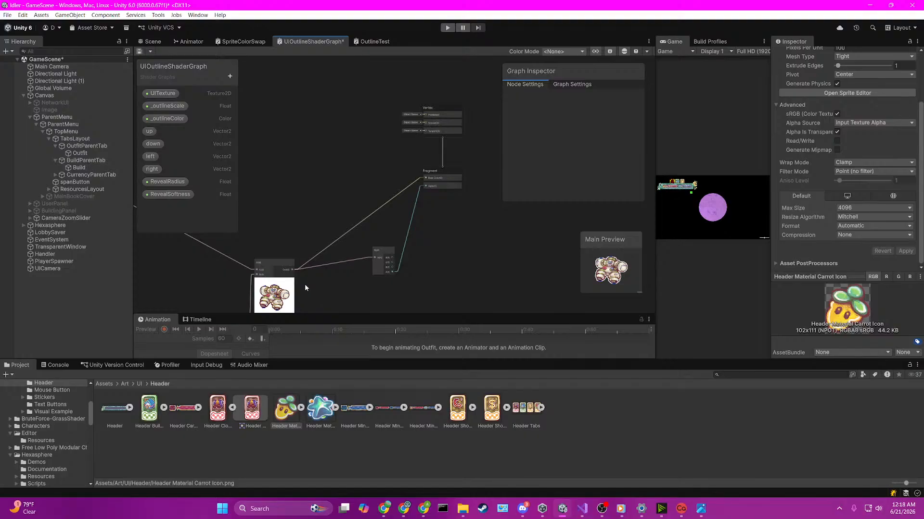
Step: Try larger default values for the _outlineScale property, then set its default value to 0.1
click(162, 119)
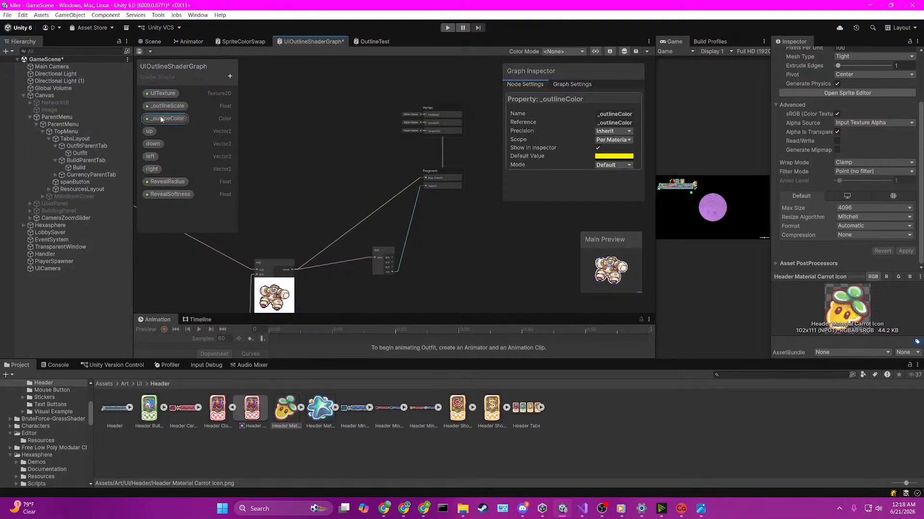
click(163, 107)
drag(598, 157, 605, 157)
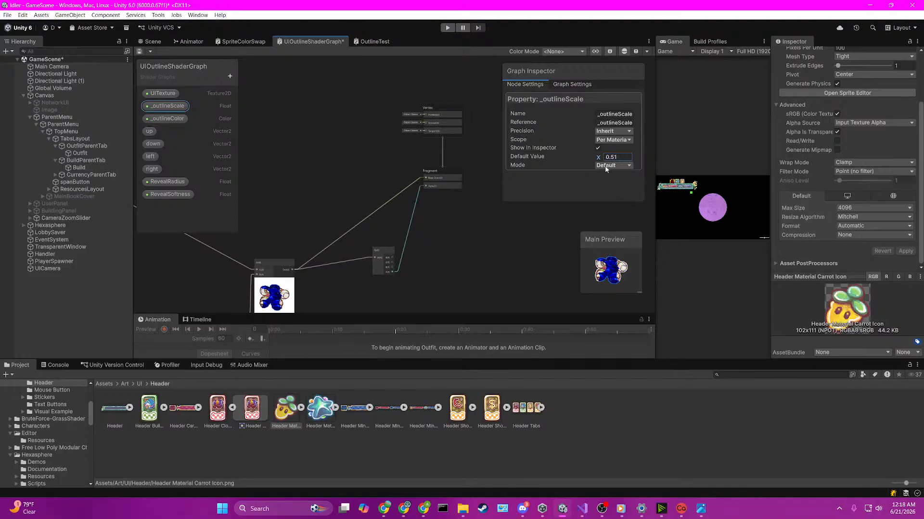
key(ctrl+z)
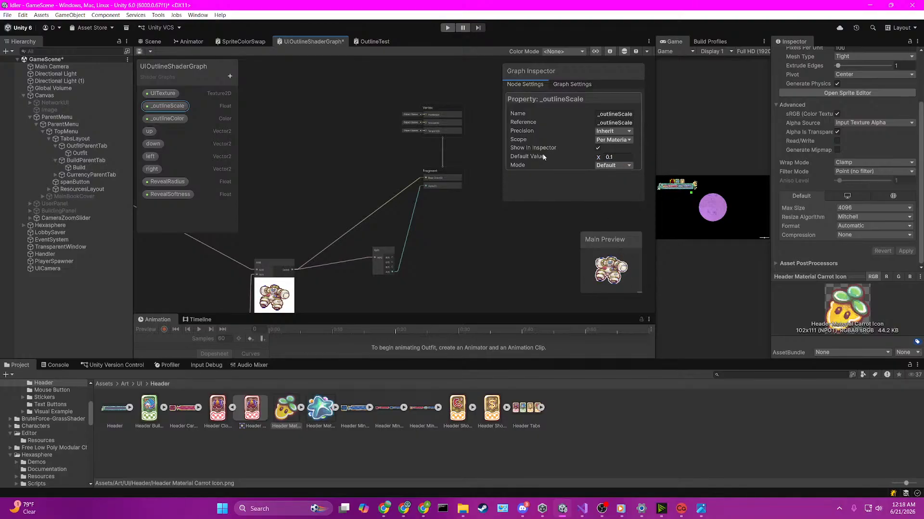
drag(593, 160, 623, 161)
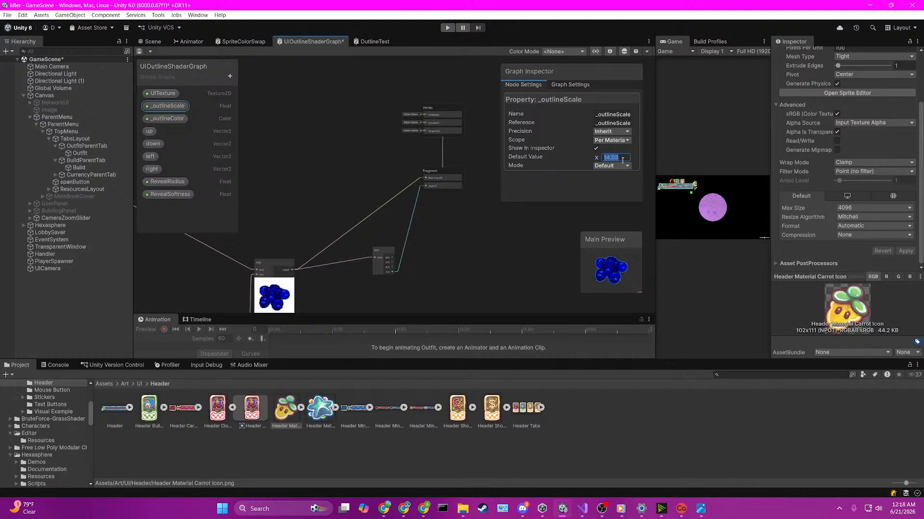
text(.1)
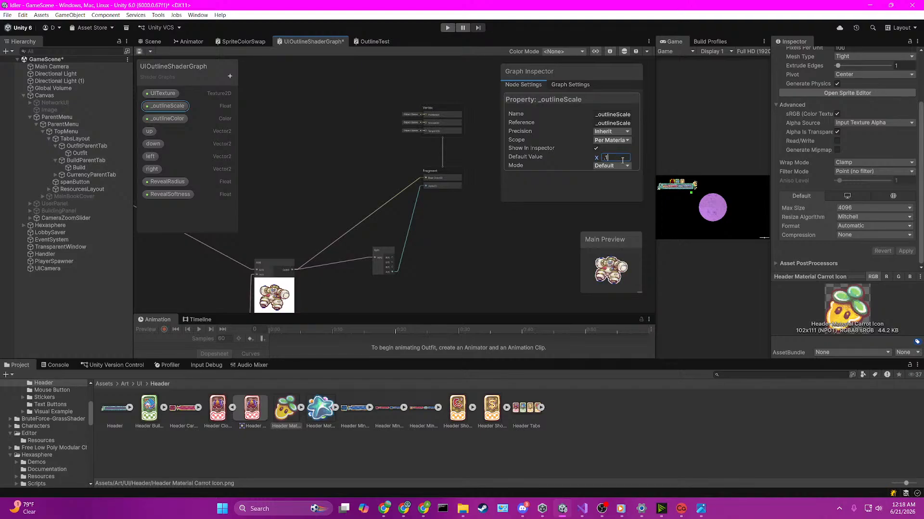
Step: Examine how the outline Multiply and Add nodes feed the Split node and the Fragment
scroll(364, 242, down, 11)
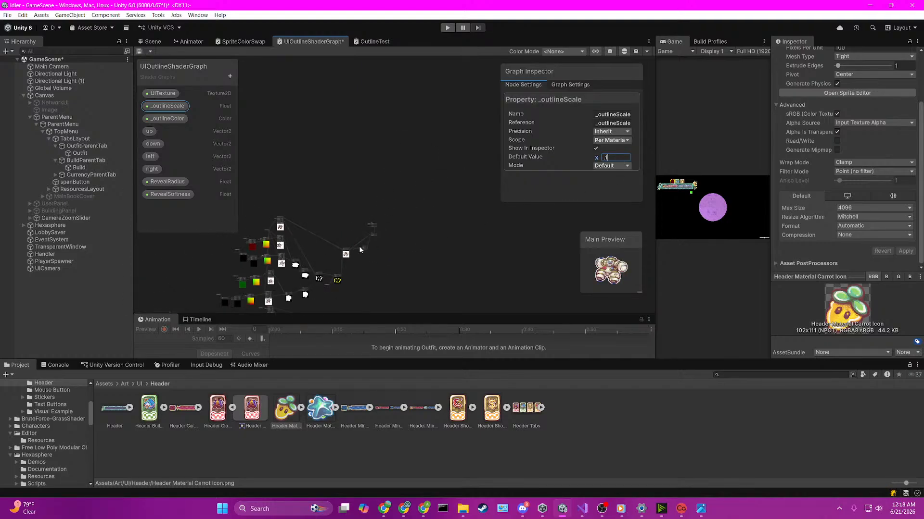
scroll(345, 283, up, 8)
scroll(350, 279, up, 3)
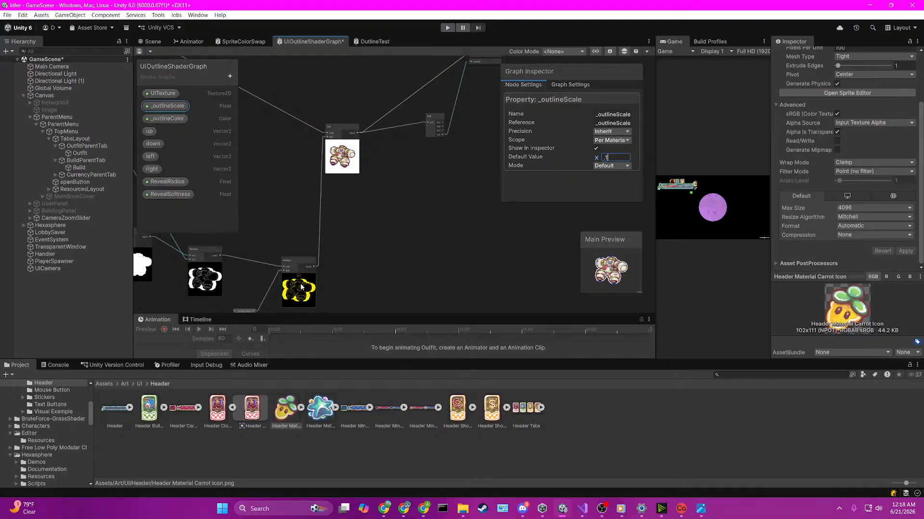
scroll(327, 252, up, 4)
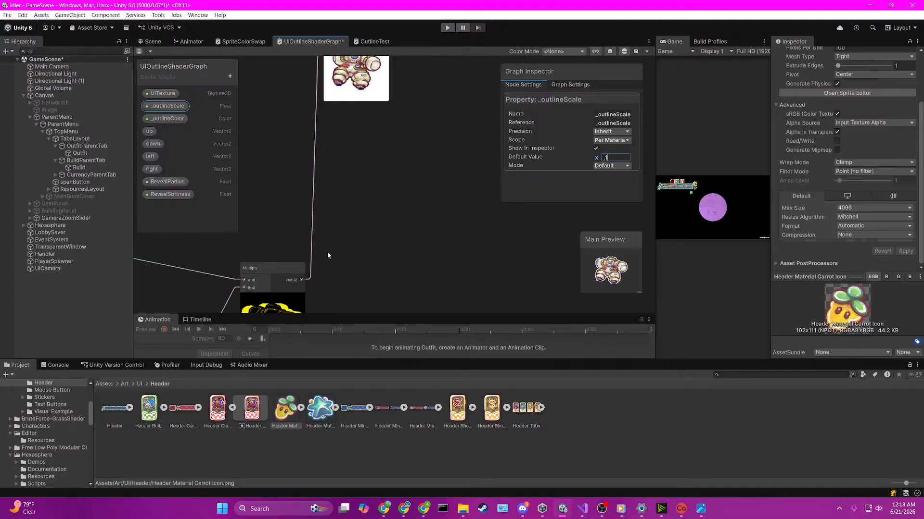
scroll(327, 252, down, 4)
scroll(320, 258, up, 3)
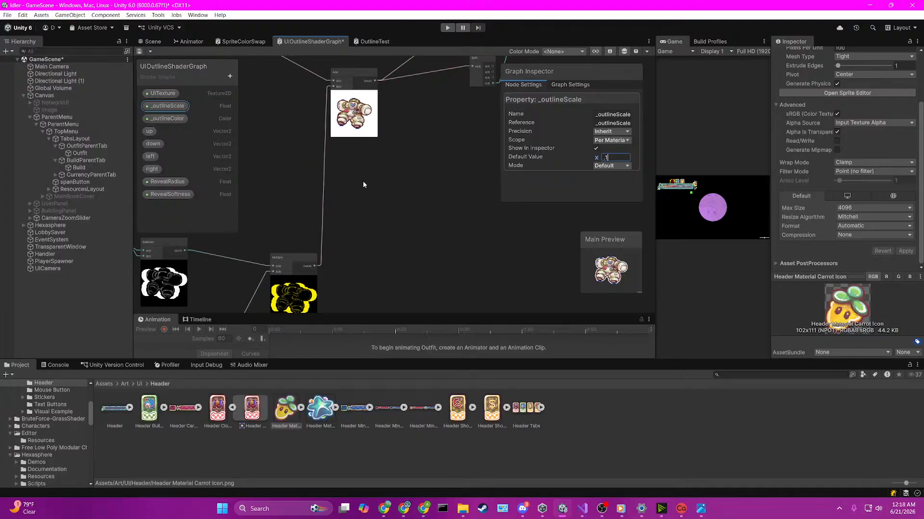
middle_drag(405, 165, 330, 289)
scroll(324, 219, up, 2)
scroll(323, 220, down, 5)
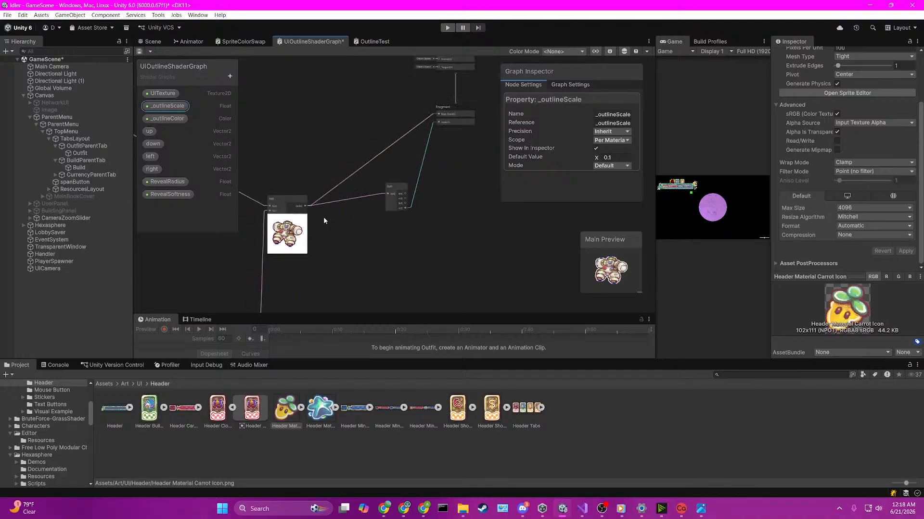
Step: Try a new Split node fed by the outline Multiply node's output, then delete it
middle_drag(321, 227, 443, 186)
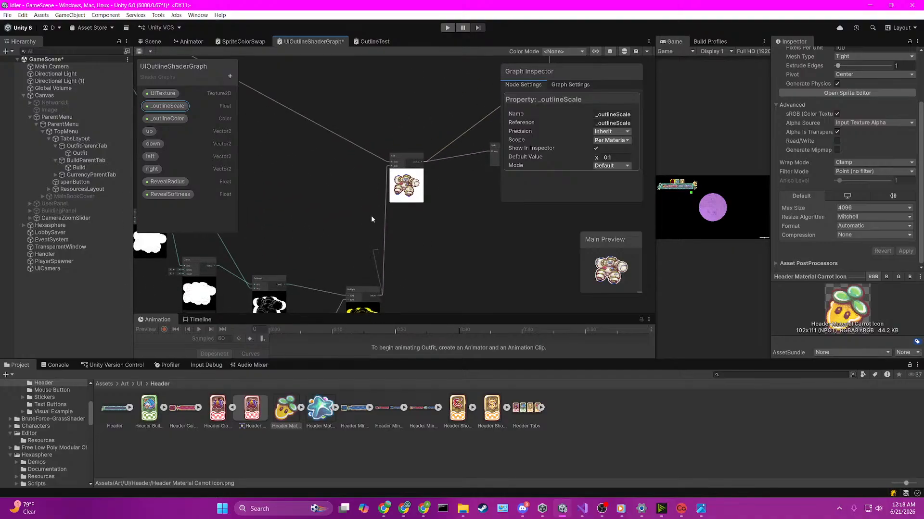
key(space)
text(split)
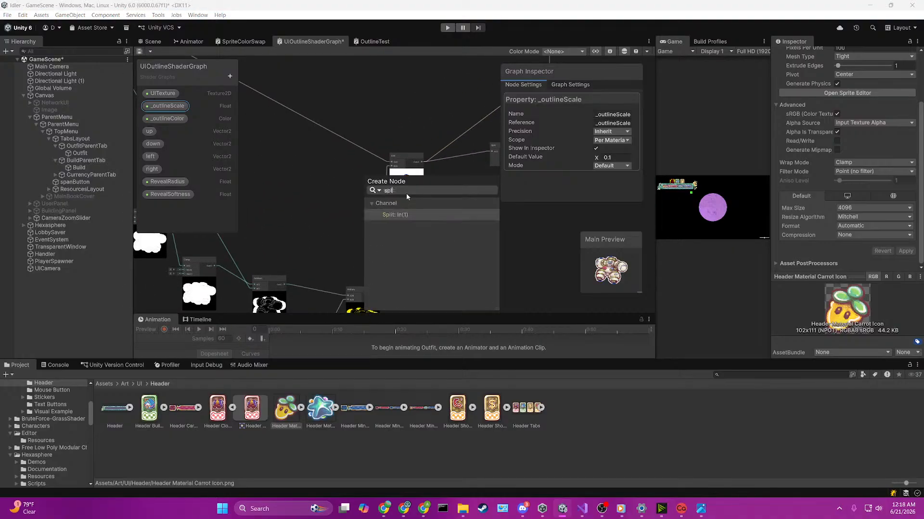
key(Return)
scroll(409, 196, up, 4)
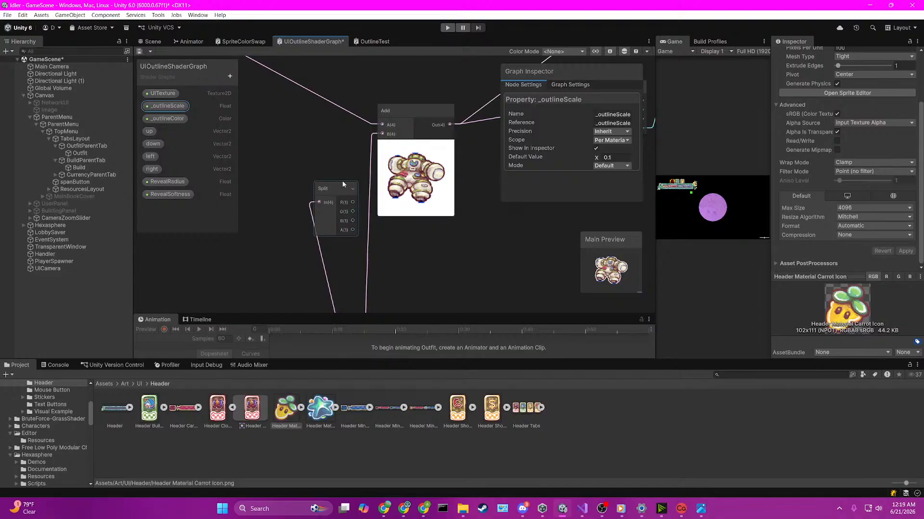
drag(342, 181, 322, 191)
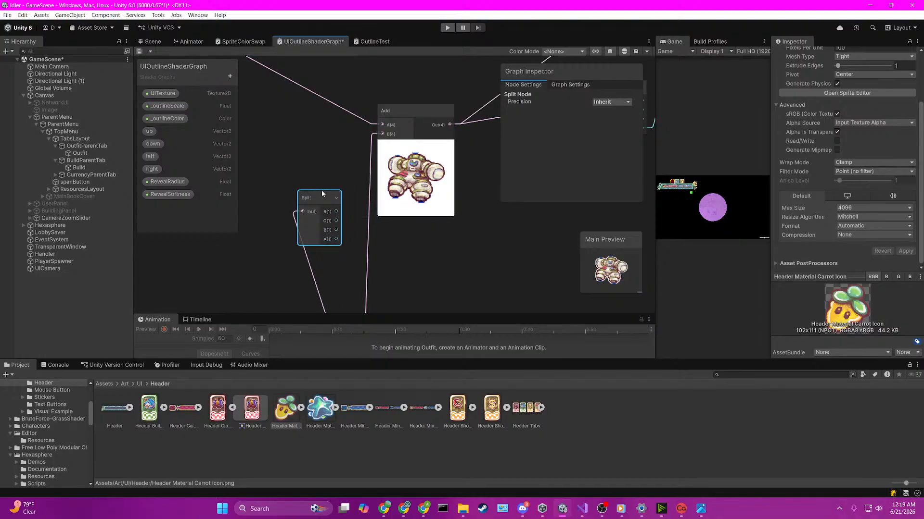
key(Delete)
Step: Trace the links from the Fragment's inputs back through the Add node to the topmost Sample Texture 2D node
scroll(322, 193, down, 4)
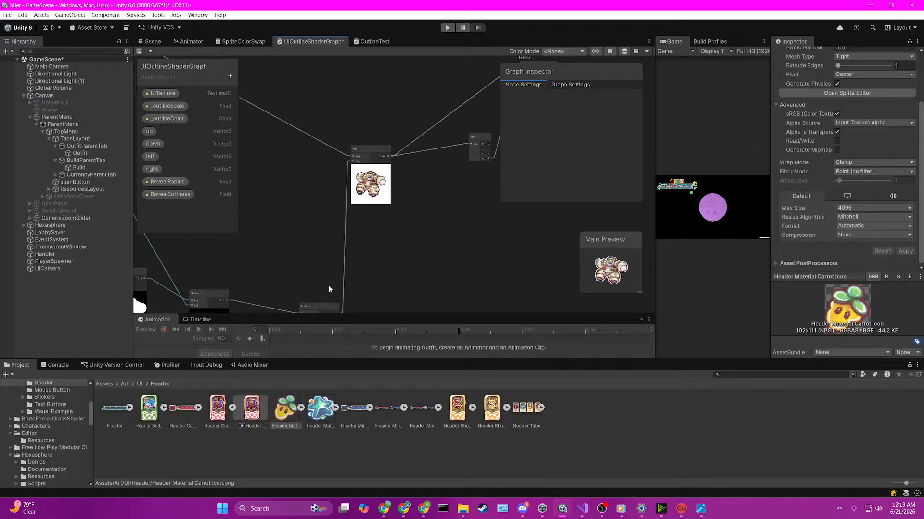
middle_drag(329, 284, 313, 179)
scroll(315, 235, up, 3)
middle_drag(369, 142, 366, 302)
middle_drag(381, 237, 394, 279)
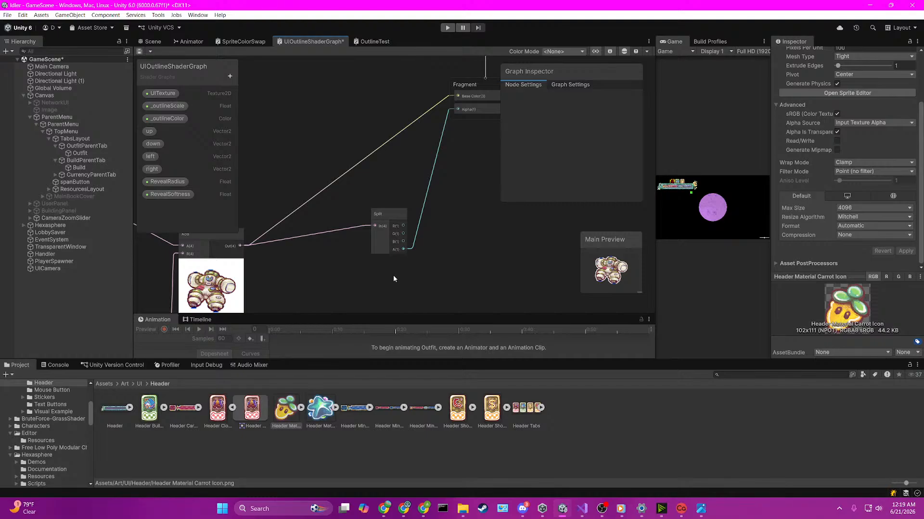
scroll(355, 275, down, 4)
middle_drag(336, 296, 425, 239)
scroll(406, 117, down, 2)
middle_drag(280, 207, 369, 194)
scroll(324, 152, down, 1)
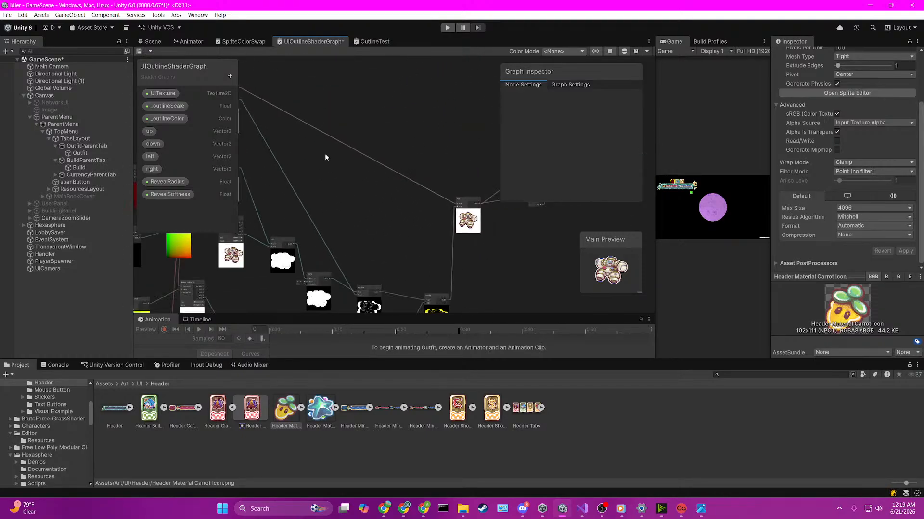
middle_drag(240, 100, 294, 153)
scroll(294, 153, up, 1)
scroll(293, 155, up, 1)
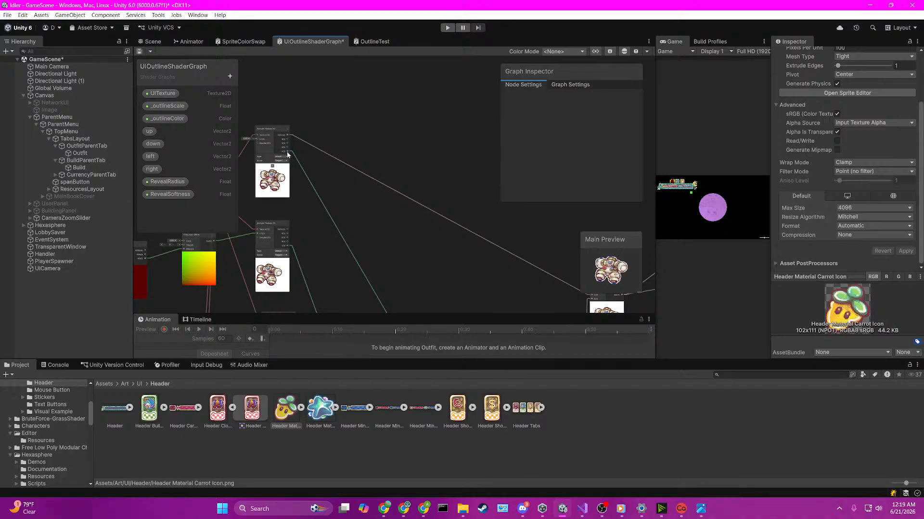
Step: Combine the topmost Sample Texture 2D's A output and the outline Multiply output in a new Add node feeding the Fragment's Alpha
drag(288, 152, 412, 201)
text(add)
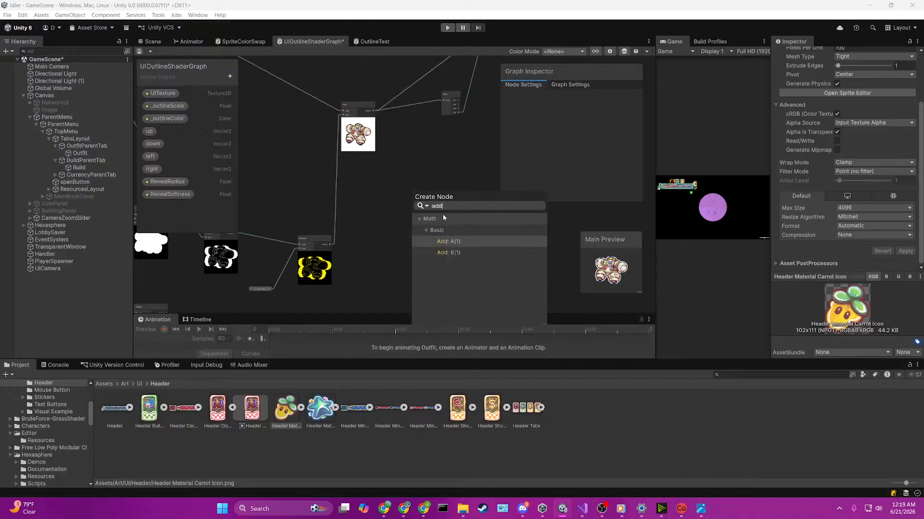
key(Return)
scroll(442, 215, up, 1)
drag(311, 250, 404, 215)
middle_drag(453, 147, 377, 237)
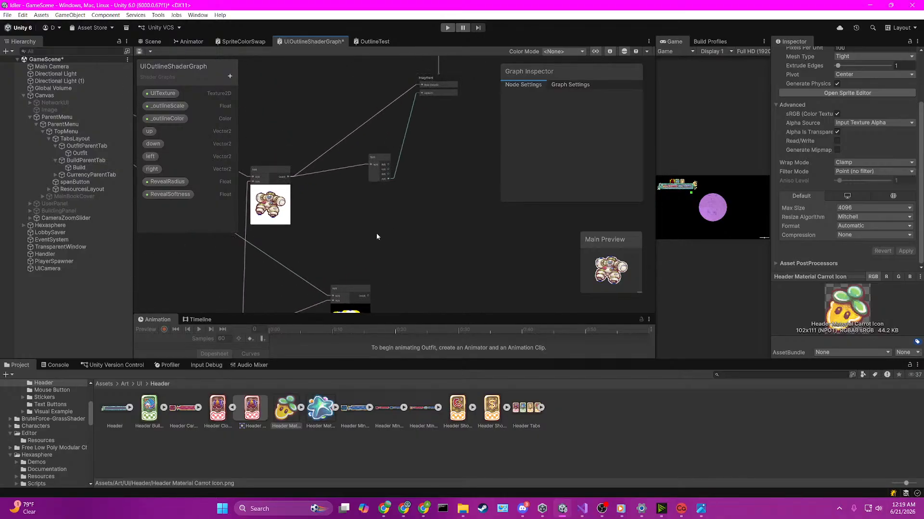
drag(366, 294, 422, 120)
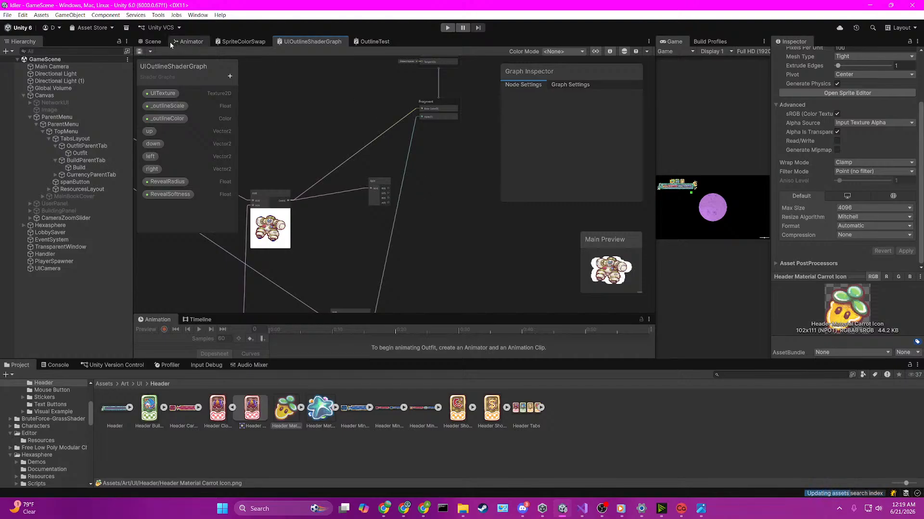
Step: Check the outline on the header tabs in the Scene view and select the Outfit image with the Move tool active
click(152, 41)
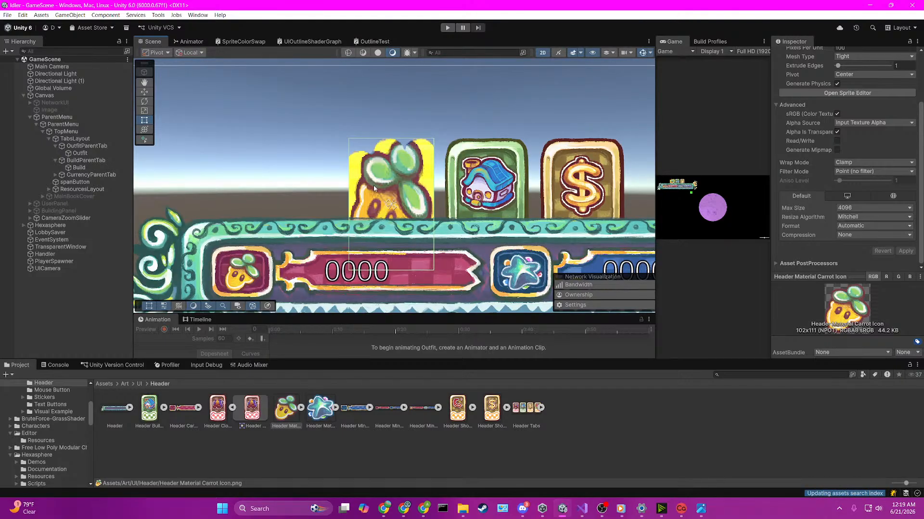
key(w)
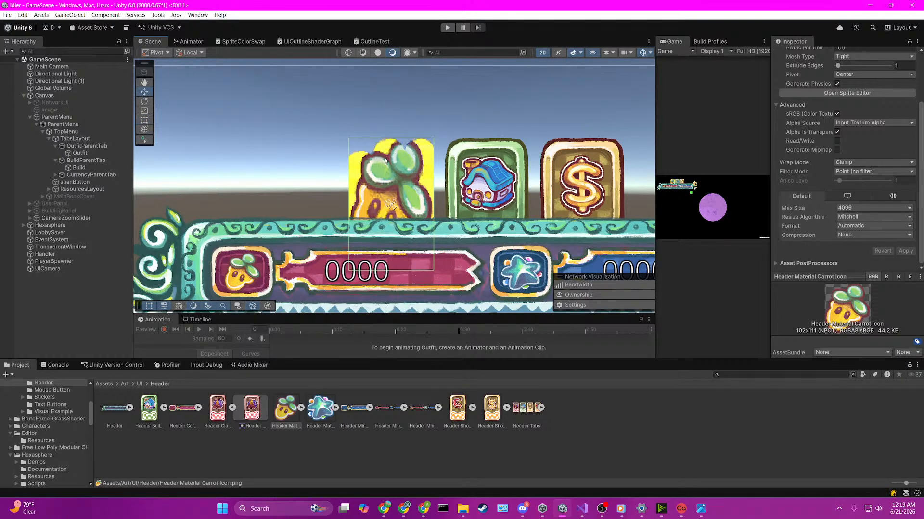
scroll(394, 187, down, 1)
click(348, 180)
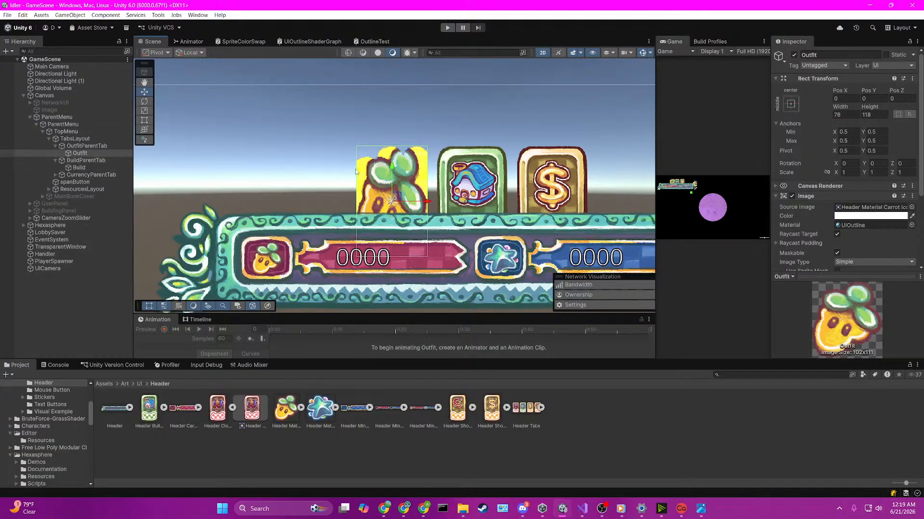
Step: Raise the Outfit image to Pos Y 58.1 and reduce the UIOutline material's _outlineScale to 0.06
drag(393, 172, 393, 109)
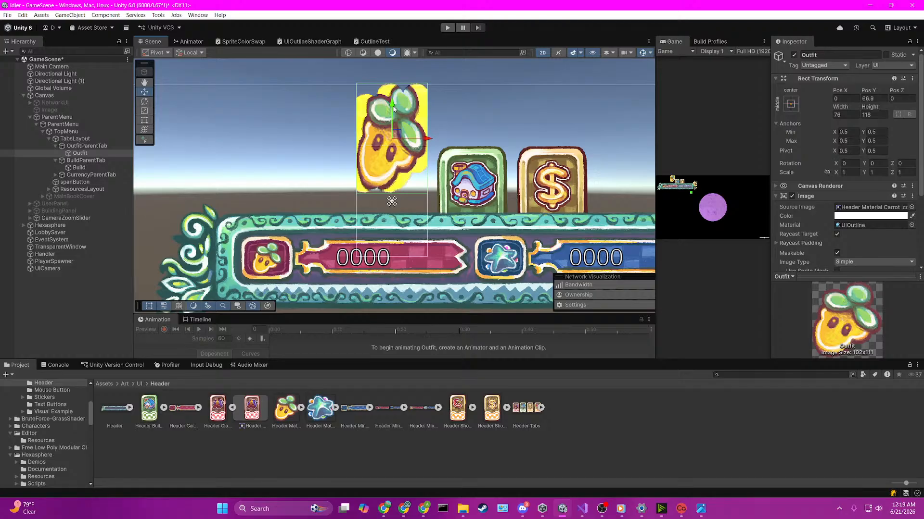
drag(393, 109, 393, 117)
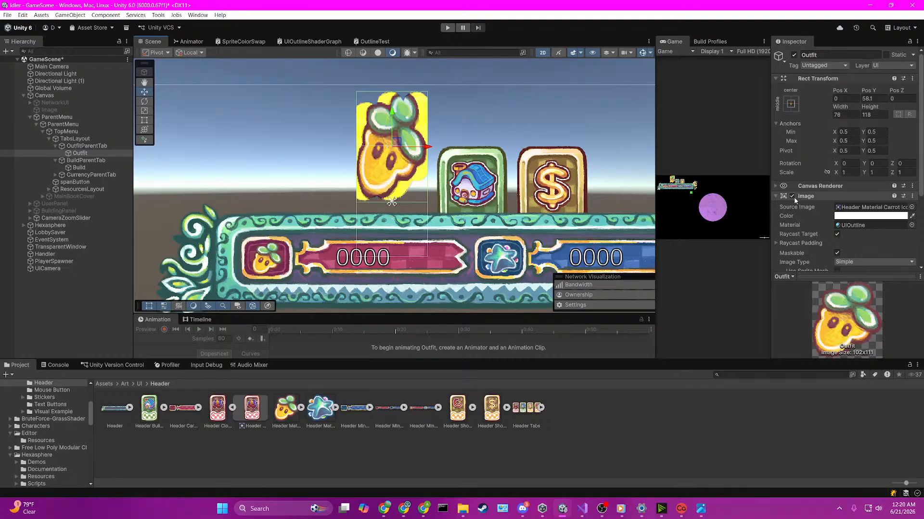
click(844, 225)
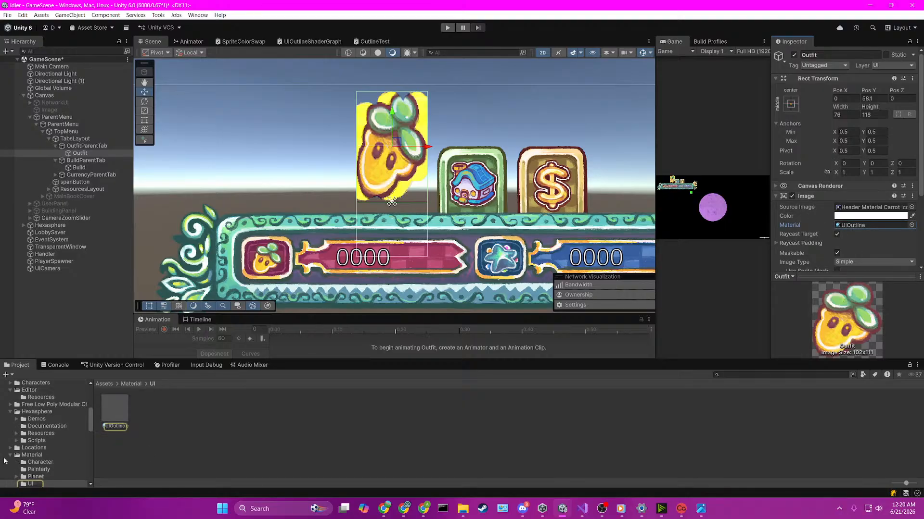
click(115, 415)
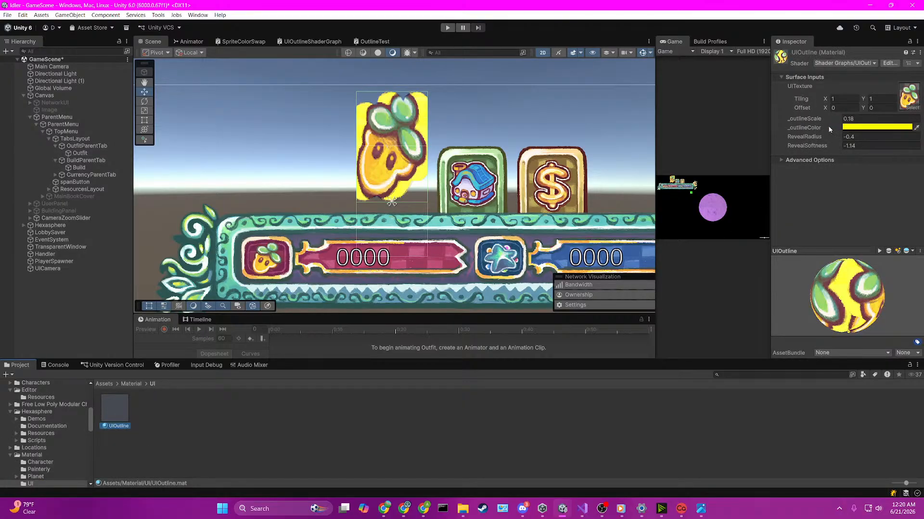
drag(829, 119, 824, 119)
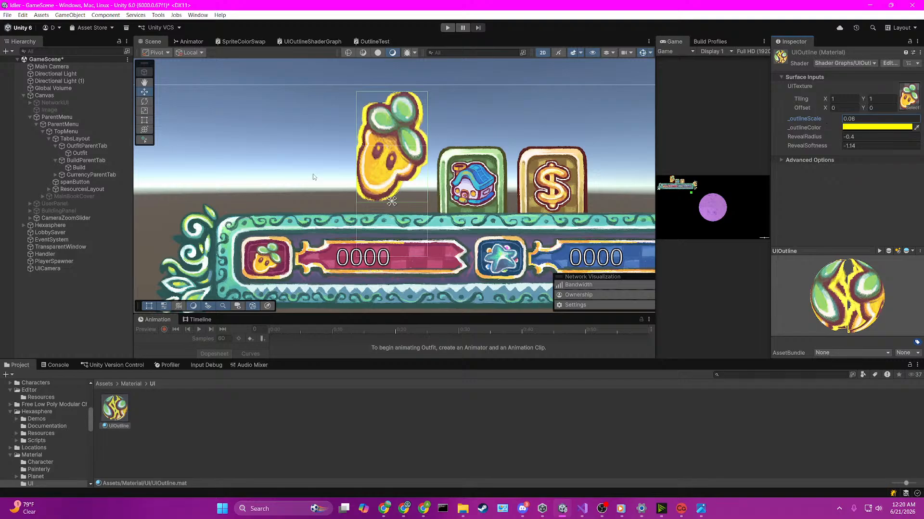
Step: Inspect the edges of the Outfit image's yellow outline up close in the Scene view
scroll(410, 206, up, 6)
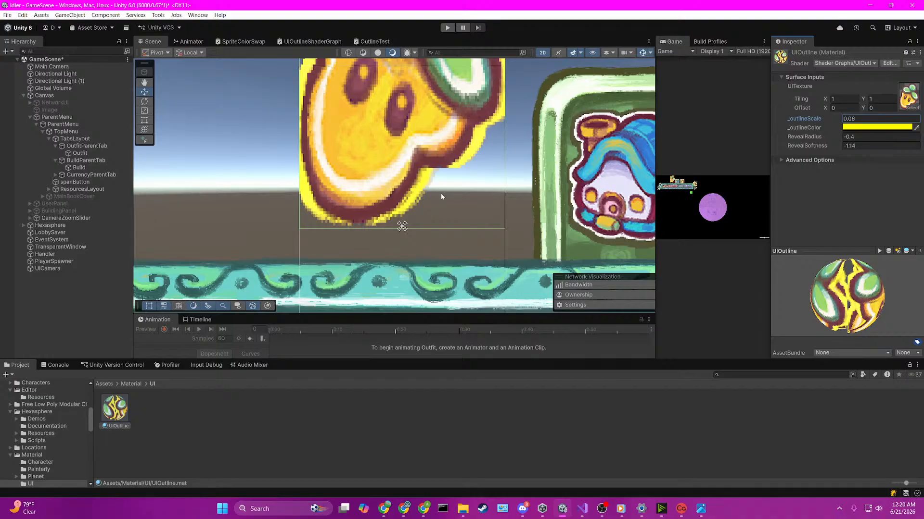
scroll(440, 195, down, 10)
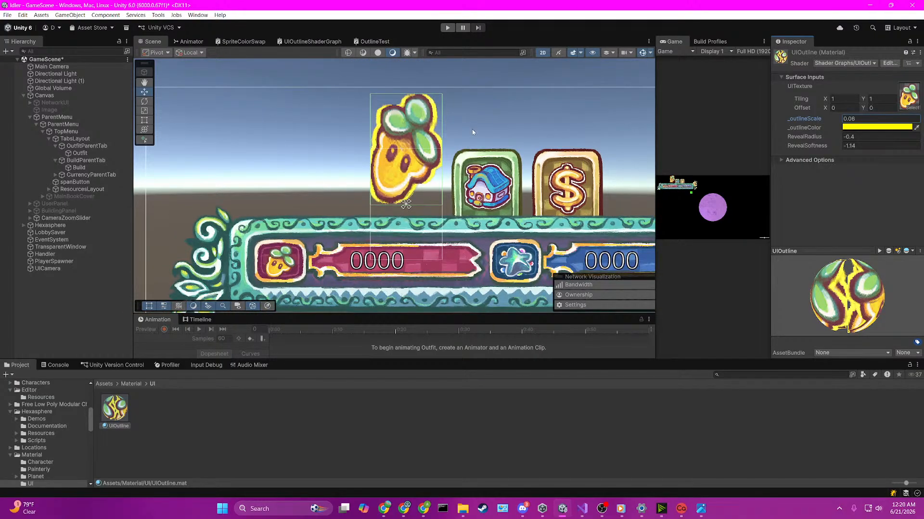
click(472, 129)
click(419, 130)
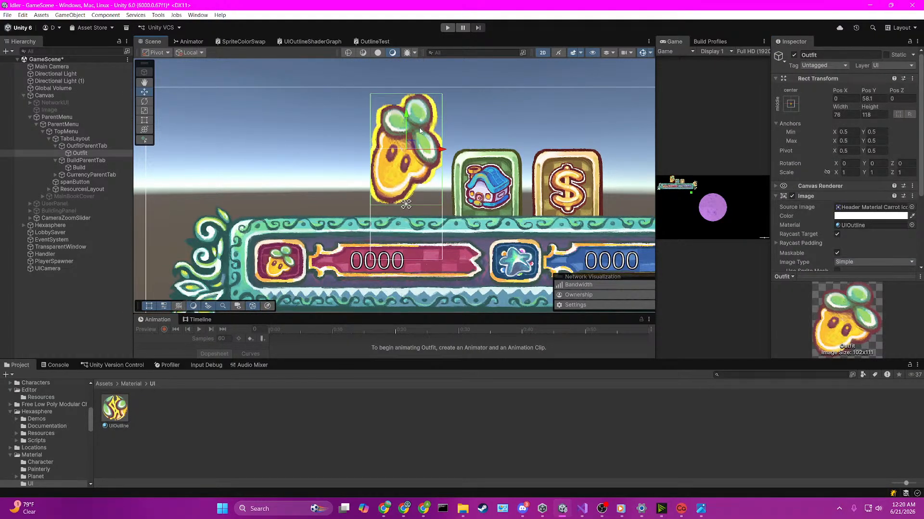
scroll(419, 130, up, 5)
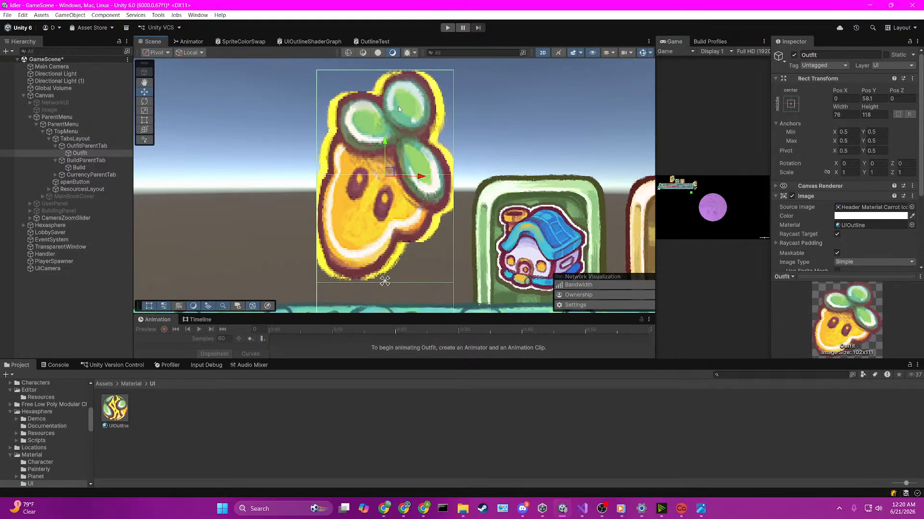
scroll(397, 107, up, 1)
scroll(440, 130, down, 3)
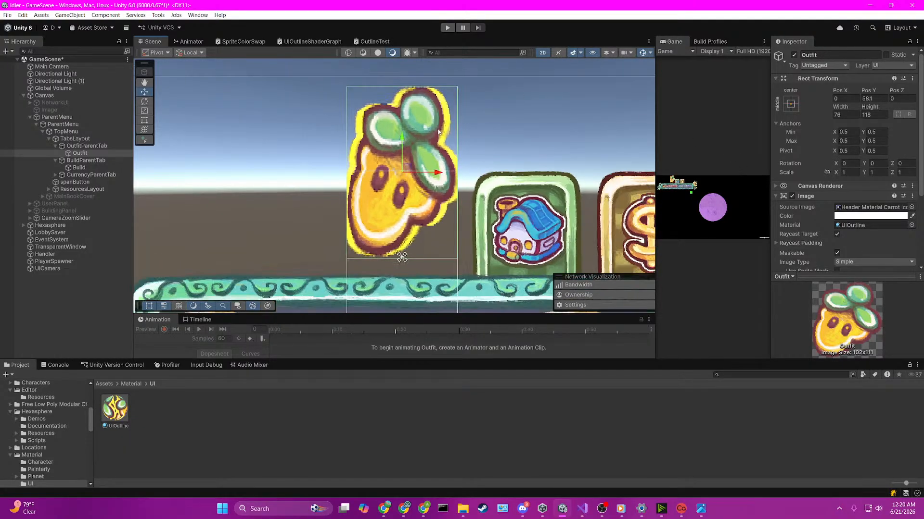
Step: Undo the recent selection changes, the _outlineScale reduction and the Outfit image's upward move
key(ctrl+z)
key(ctrl+z)
key(ctrl+z)
key(ctrl+z)
key(ctrl+z)
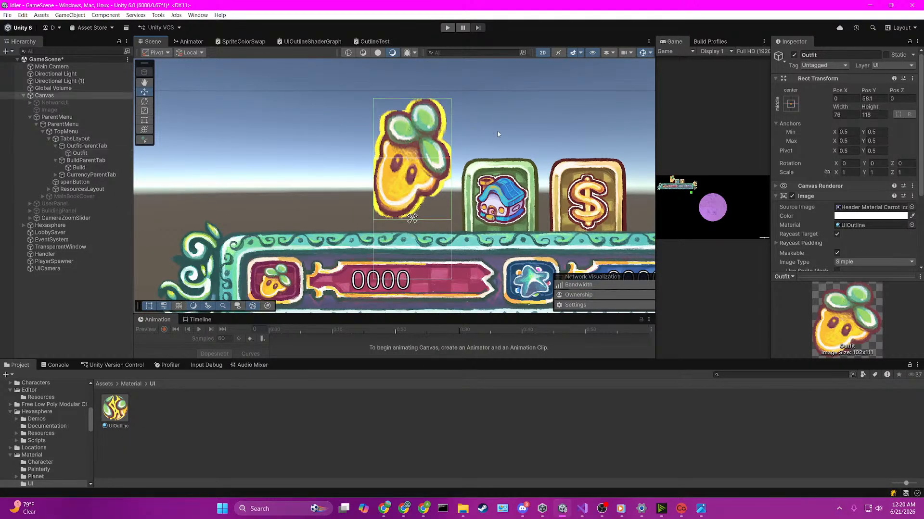
key(ctrl+z)
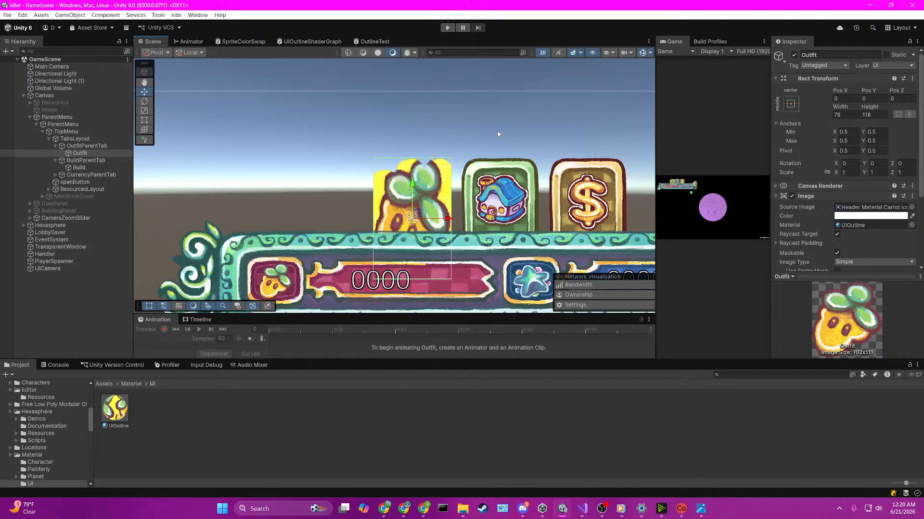
Step: Assign the Header Clothing Tab sprite as the Outfit image's source image
click(871, 207)
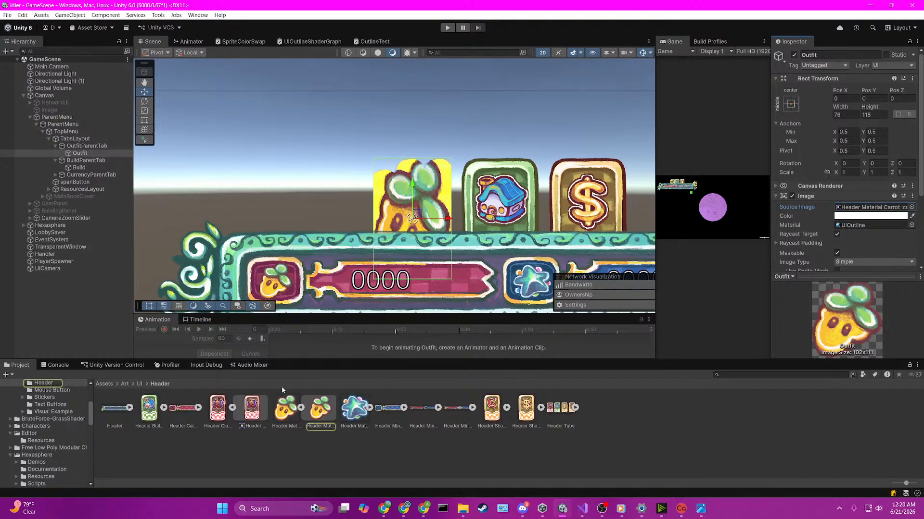
drag(218, 413, 861, 208)
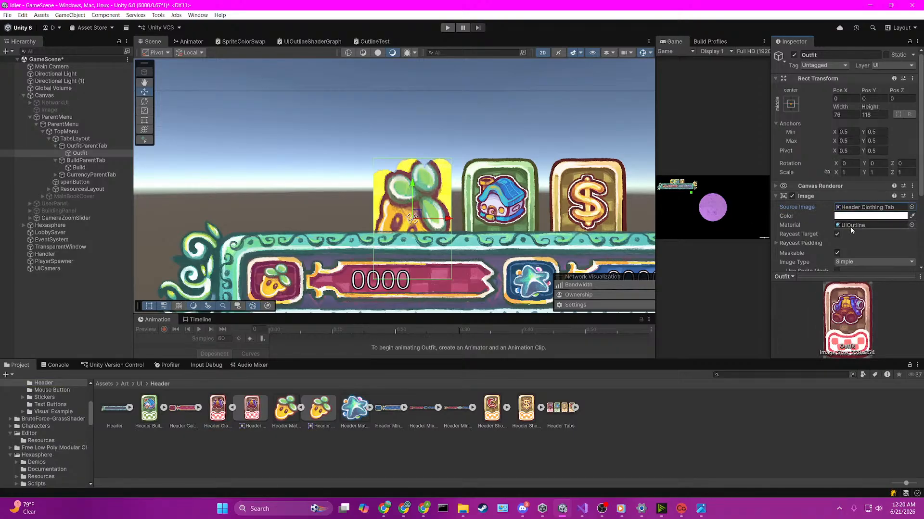
click(868, 216)
Step: Rename the UITexture property of UIOutlineShaderGraph to MainTex and save the graph
click(304, 44)
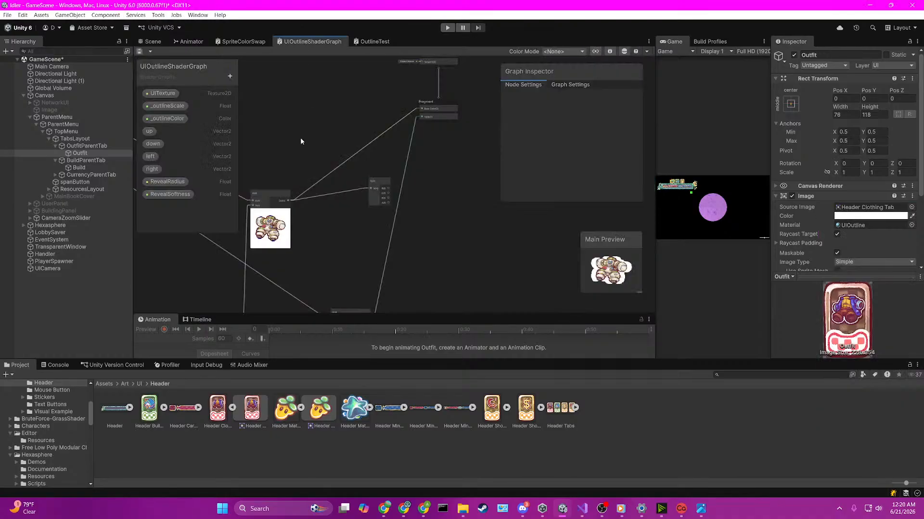
click(160, 96)
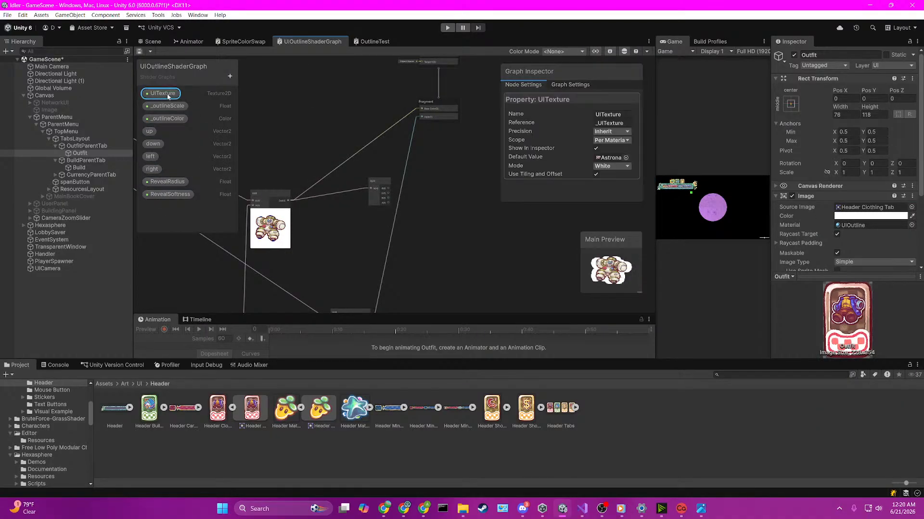
click(615, 115)
text(MainTex)
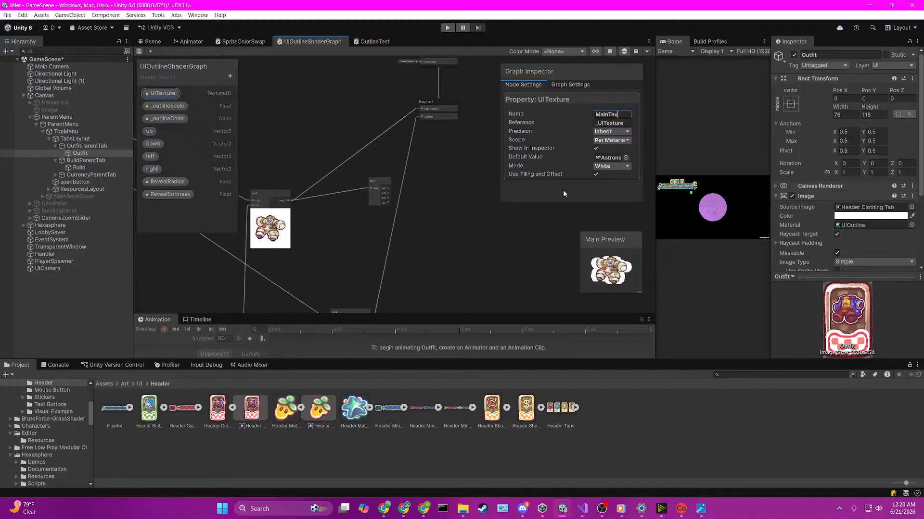
key(Return)
key(ctrl+s)
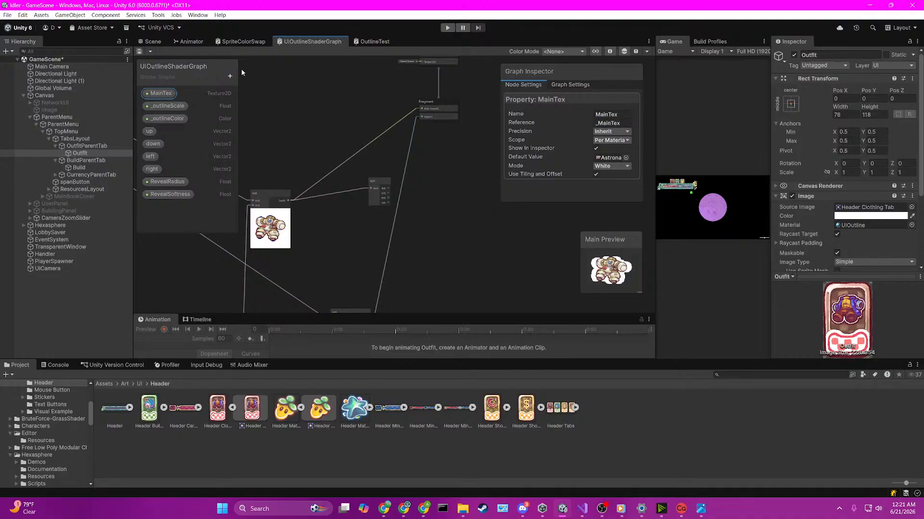
Step: Check the outline around the Outfit clothing tab in the Scene view
click(152, 42)
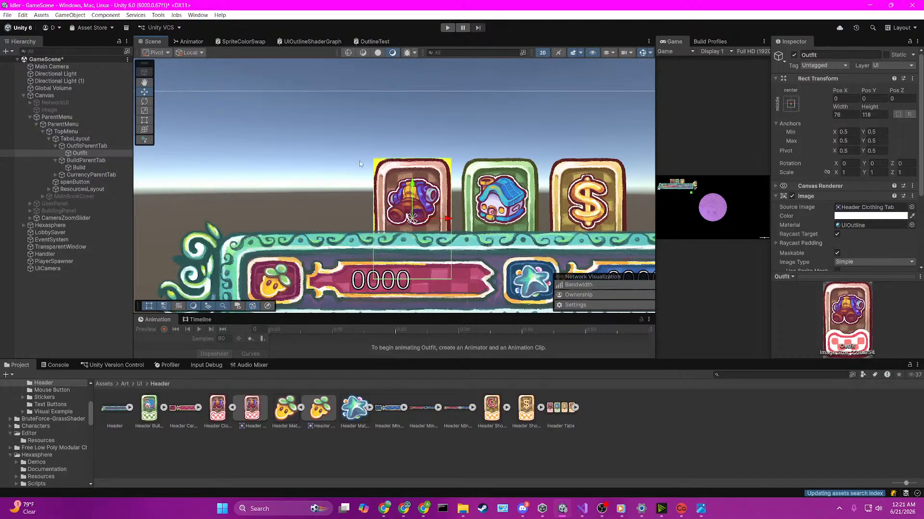
click(461, 142)
scroll(460, 143, up, 5)
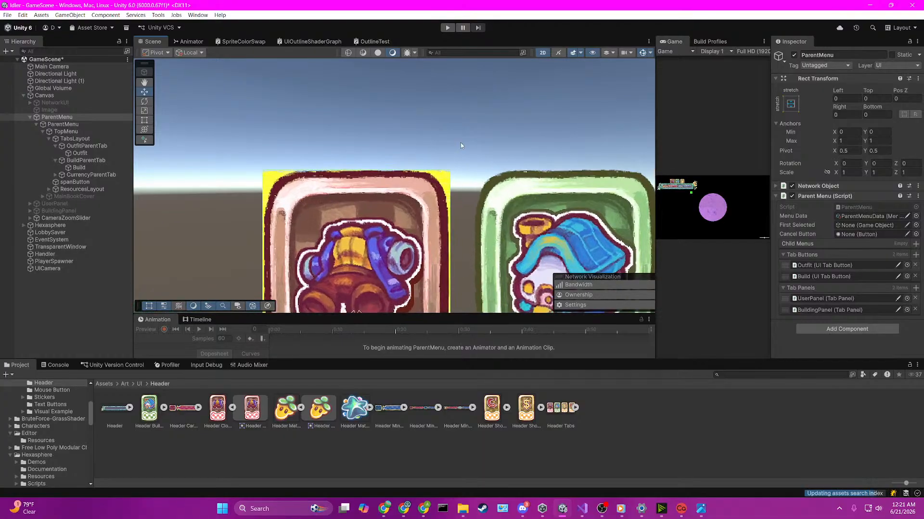
scroll(280, 182, down, 5)
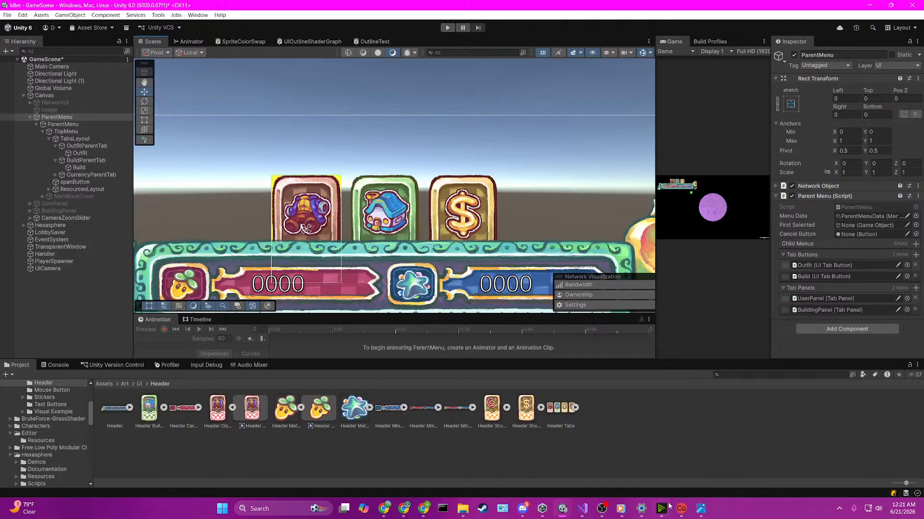
Step: Look over the OutlineTest shader graph's alpha wiring and close that graph
click(362, 43)
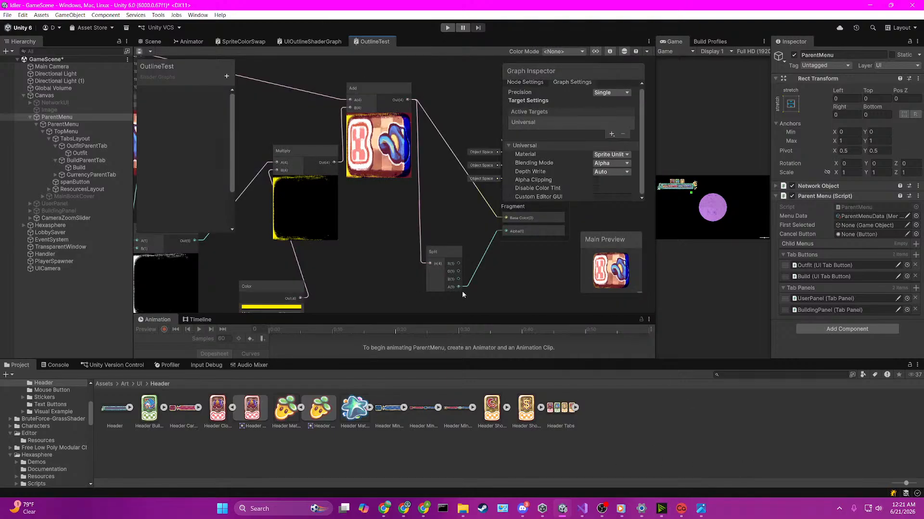
scroll(462, 294, down, 3)
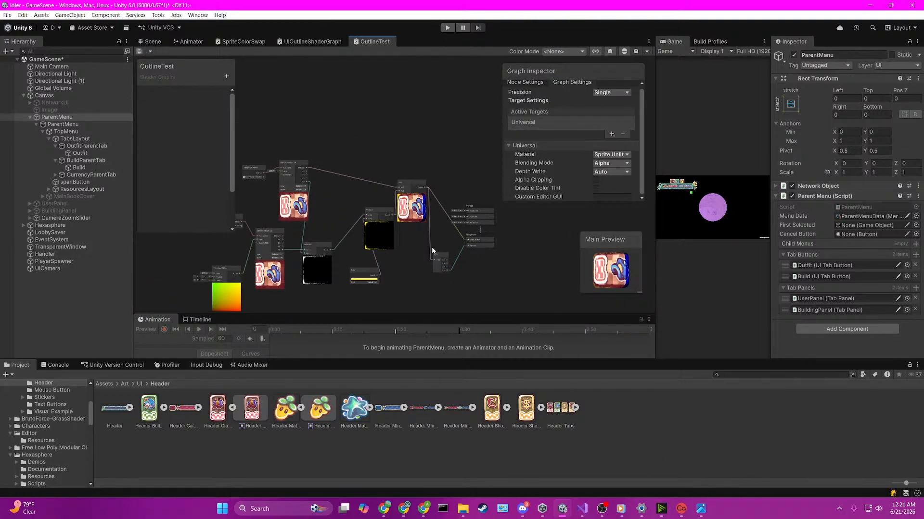
right_click(375, 42)
click(336, 42)
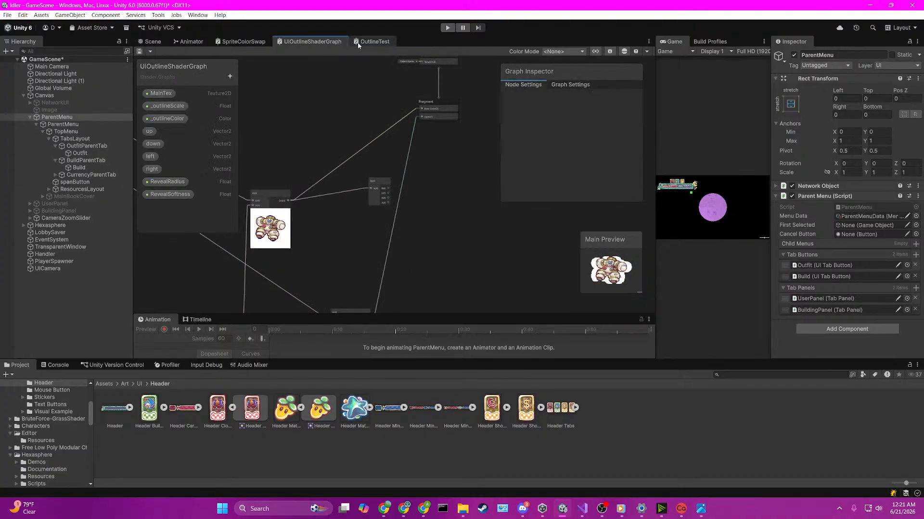
right_click(358, 45)
click(380, 69)
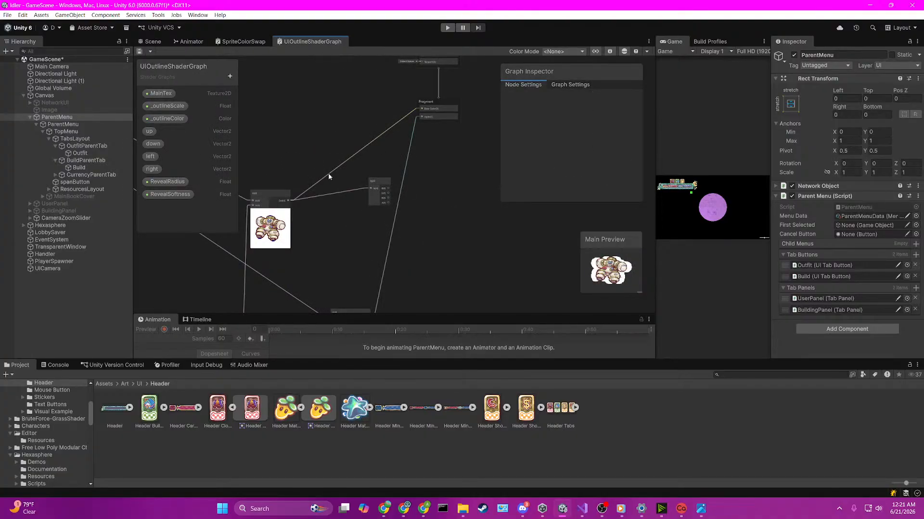
Step: Trace the UIOutlineShaderGraph chain of Sample Texture, Add, Clamp, Subtract and Multiply nodes leading to the Fragment's Alpha
scroll(333, 231, down, 5)
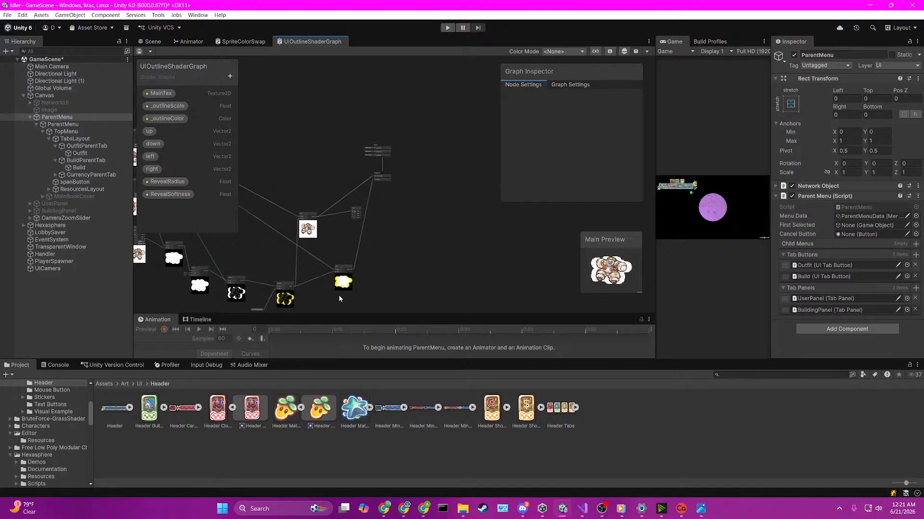
scroll(340, 296, up, 5)
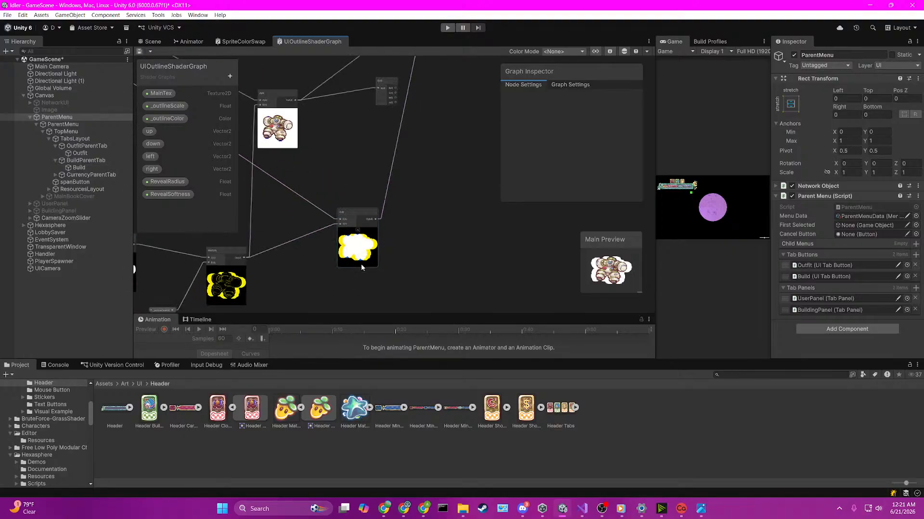
scroll(361, 267, down, 5)
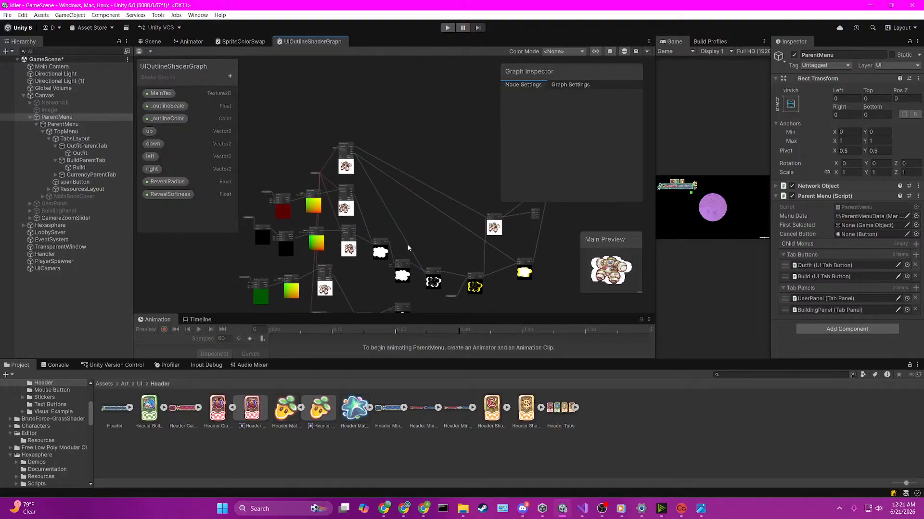
scroll(407, 243, up, 3)
middle_drag(366, 217, 404, 197)
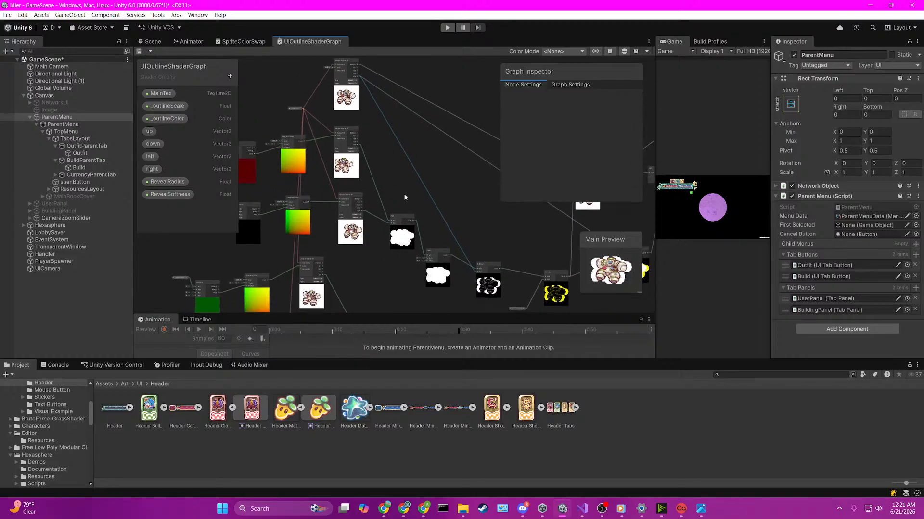
scroll(401, 187, down, 4)
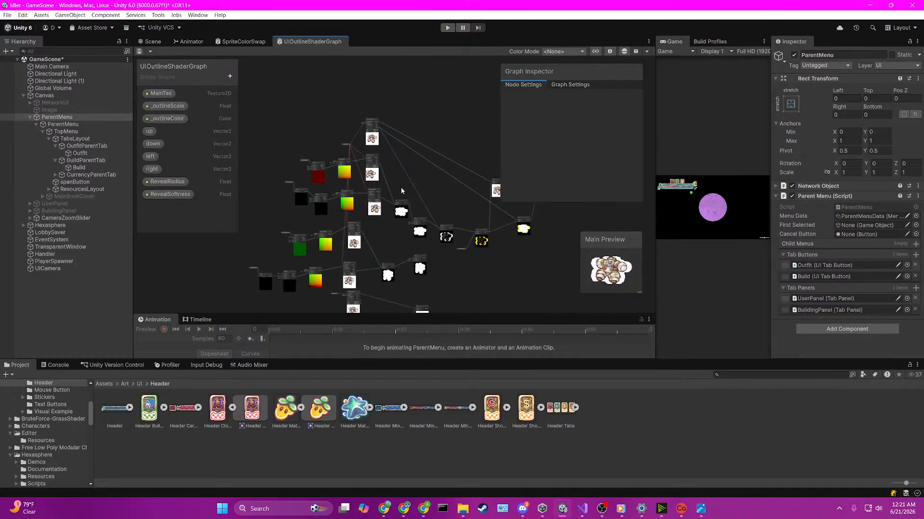
scroll(455, 271, up, 6)
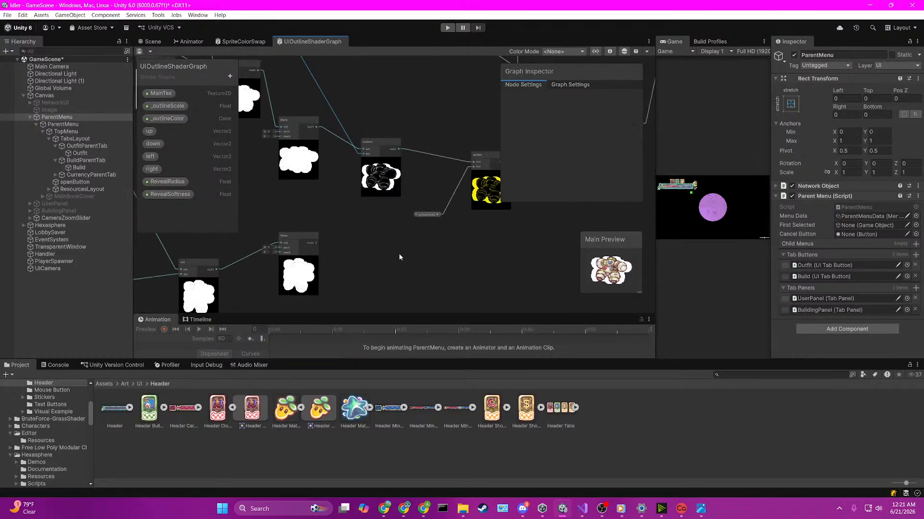
middle_drag(318, 247, 368, 234)
scroll(368, 234, up, 3)
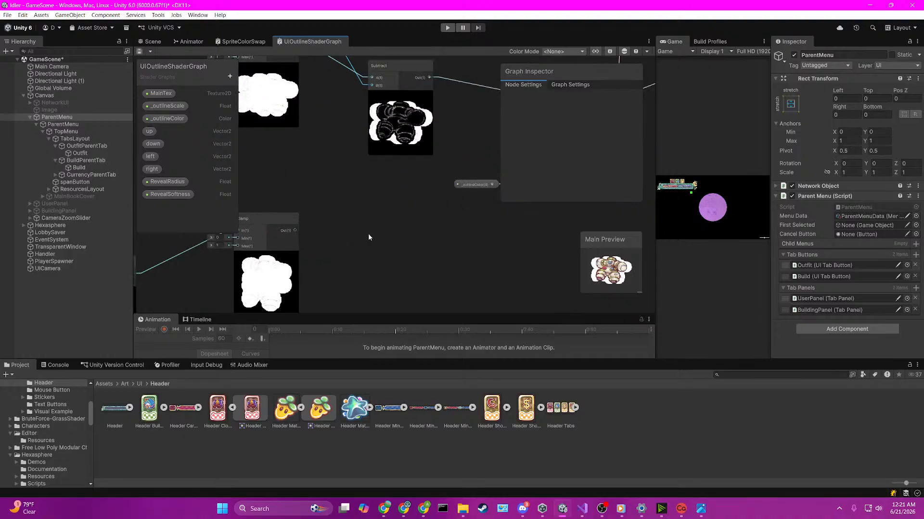
scroll(368, 234, down, 2)
mouse_move(434, 224)
middle_down()
mouse_move(379, 235)
mouse_move(447, 233)
middle_up()
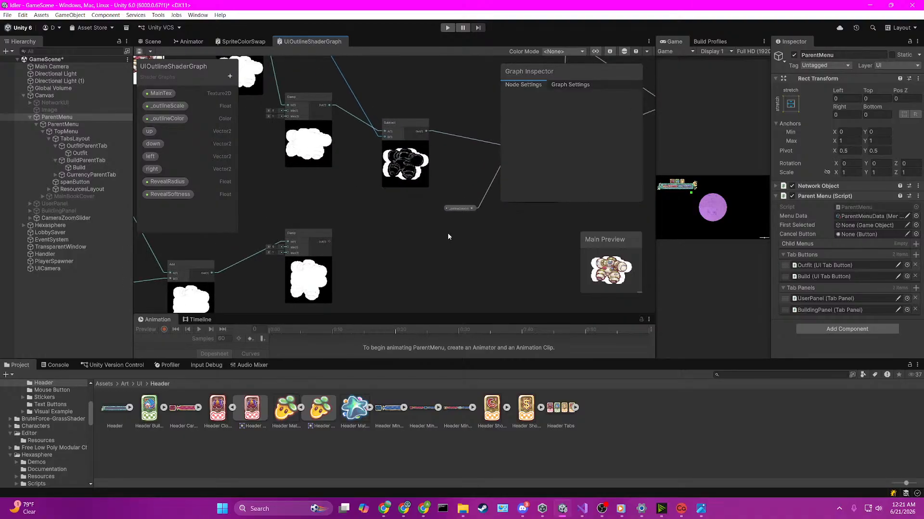
Step: Add a Subtract node fed by the output of the lower Clamp node
drag(329, 241, 381, 242)
text(subtrac)
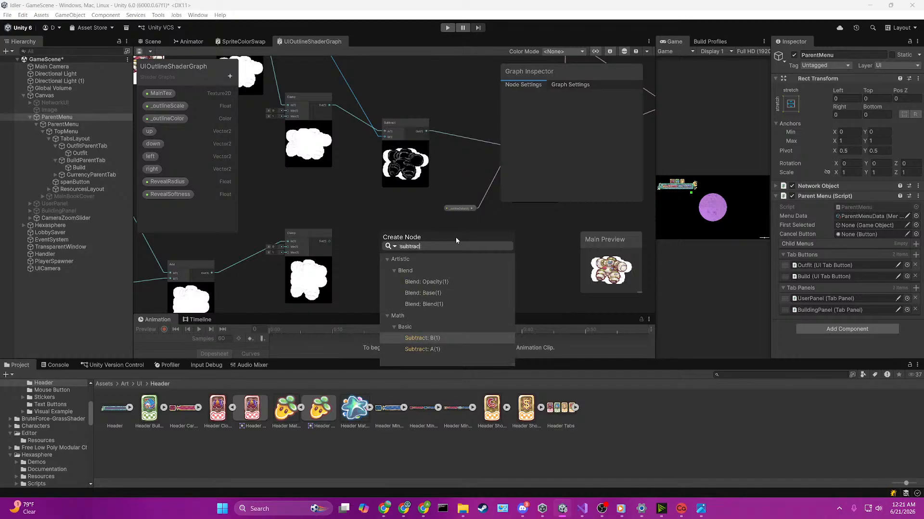
key(Return)
scroll(456, 240, down, 2)
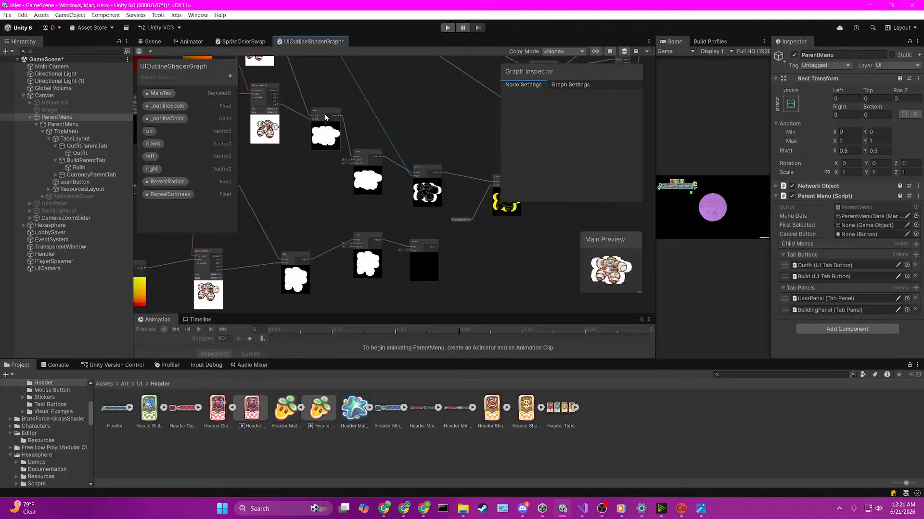
Step: Connect the alpha output of the upper Sample Texture node to the B input of the lower Subtract node
middle_drag(325, 84, 380, 206)
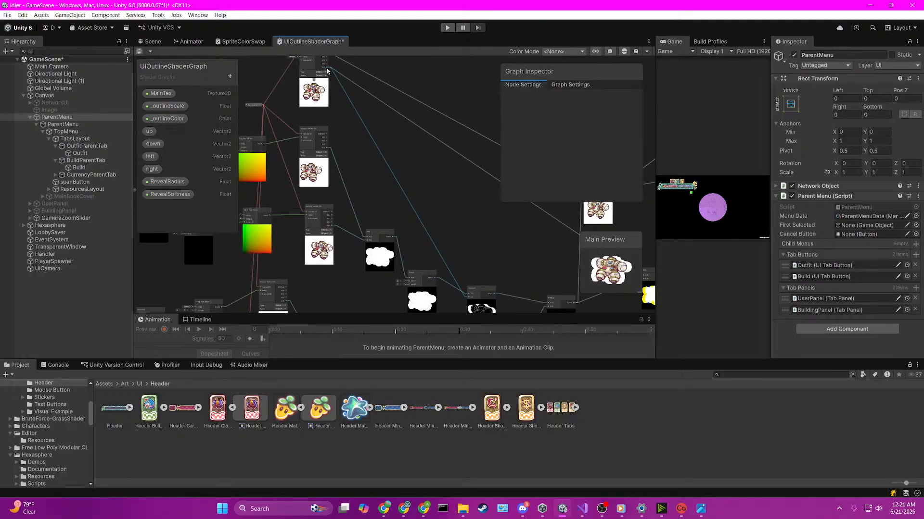
drag(328, 68, 463, 247)
middle_drag(492, 221, 358, 206)
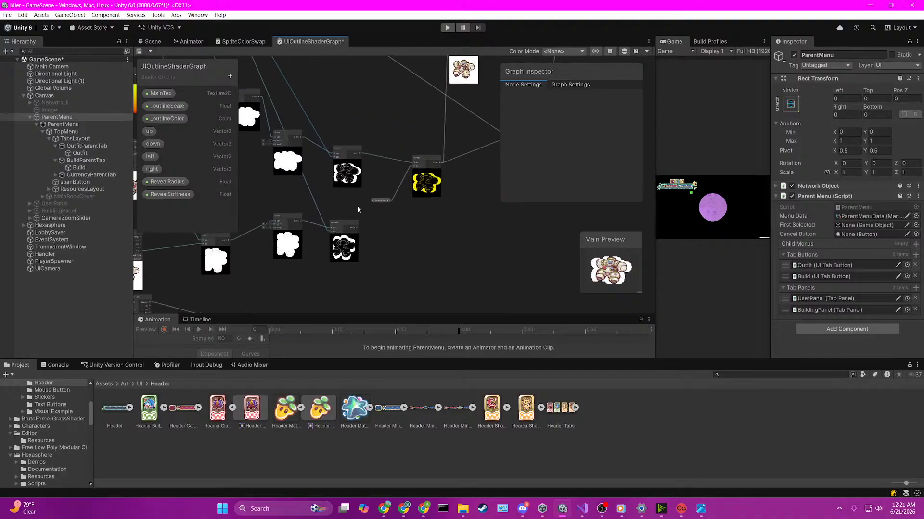
scroll(358, 206, up, 5)
scroll(393, 207, down, 2)
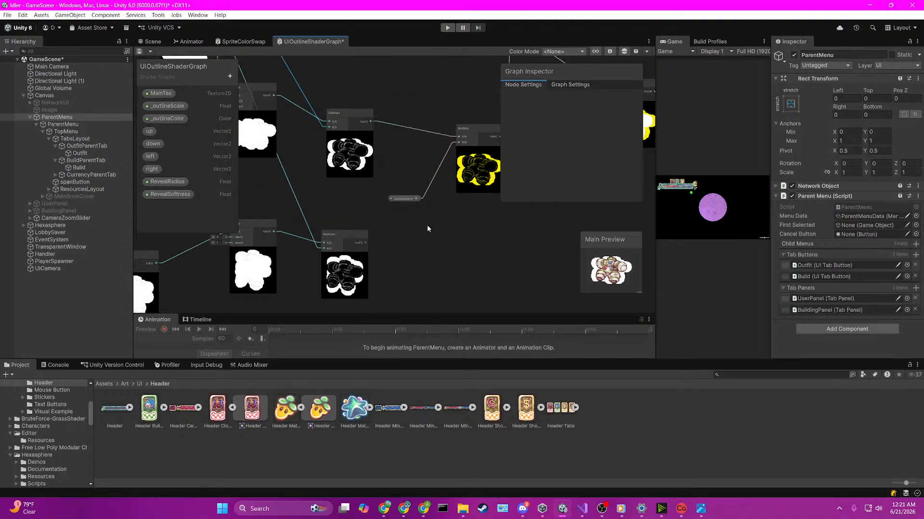
Step: Create an Add node combining the outputs of both Subtract nodes and feed its result into the outline Multiply node's A input
drag(358, 238, 417, 239)
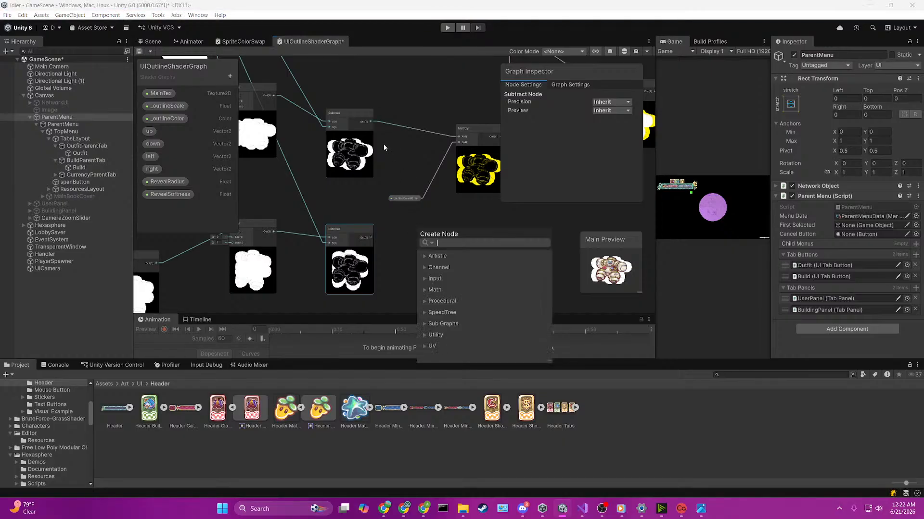
text(ADD)
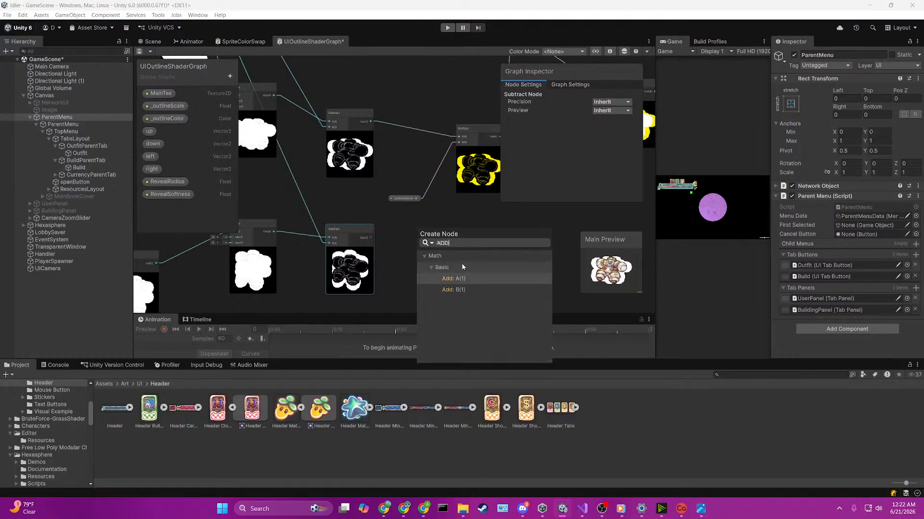
click(458, 279)
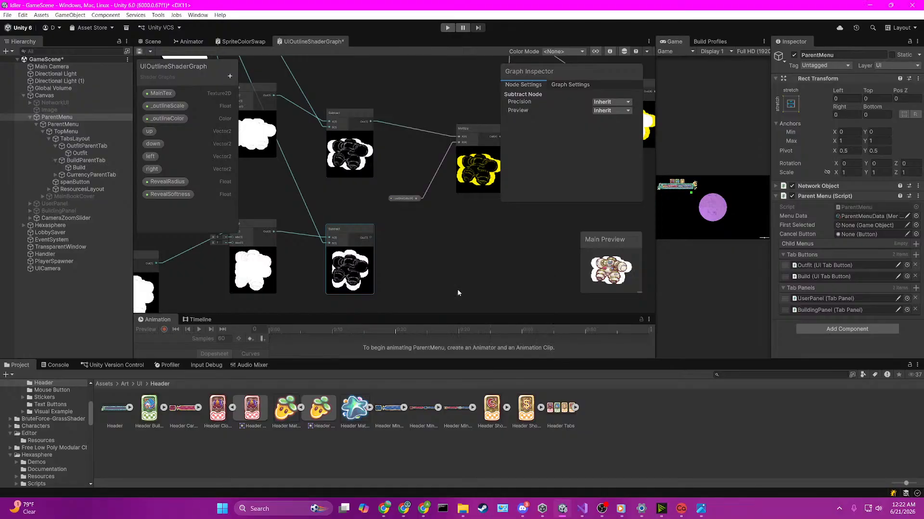
drag(369, 125, 417, 245)
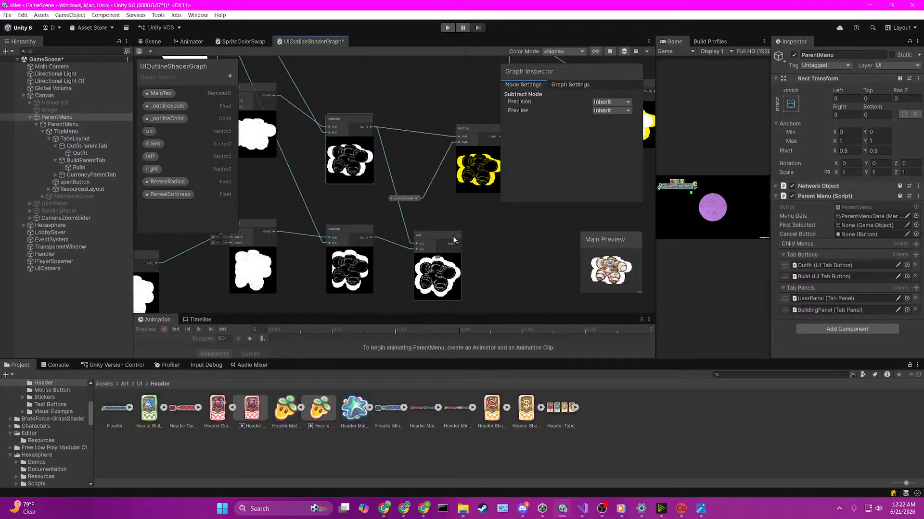
middle_drag(478, 222, 444, 230)
drag(423, 249, 457, 136)
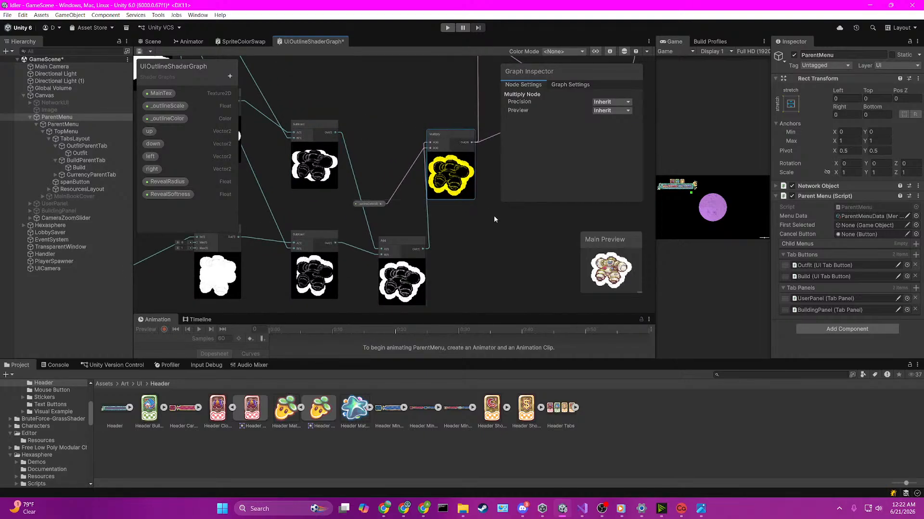
Step: Reposition the Add node that combines the sprite with the coloured outline above the Multiply node
middle_drag(494, 215, 399, 253)
drag(367, 174, 387, 182)
middle_drag(437, 214, 377, 273)
scroll(394, 245, down, 2)
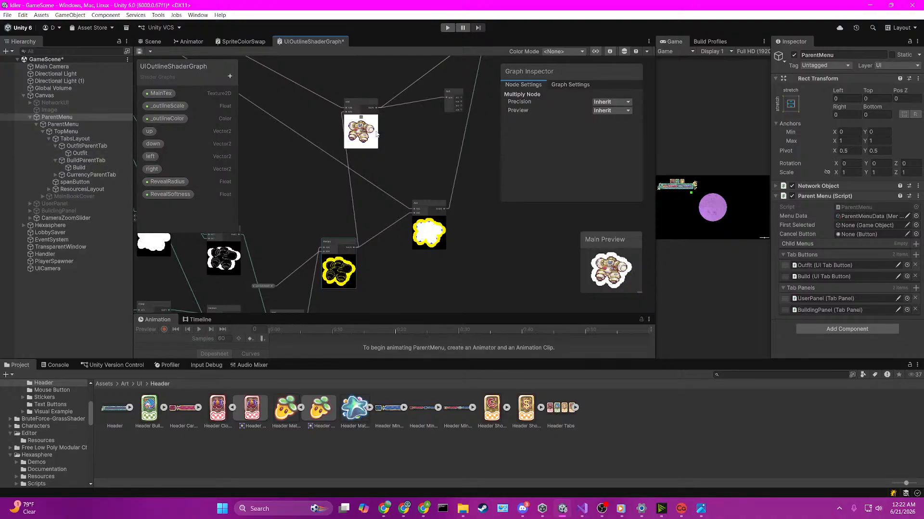
drag(367, 104, 383, 109)
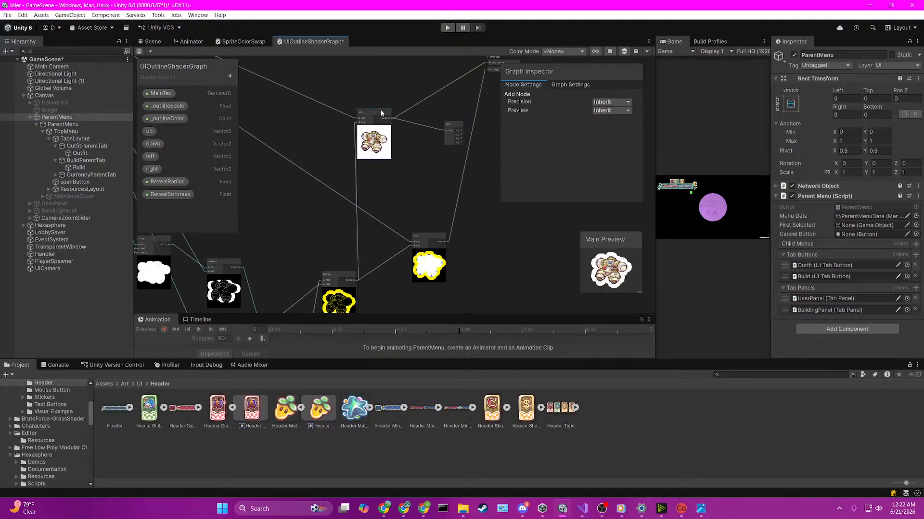
middle_drag(280, 231, 340, 174)
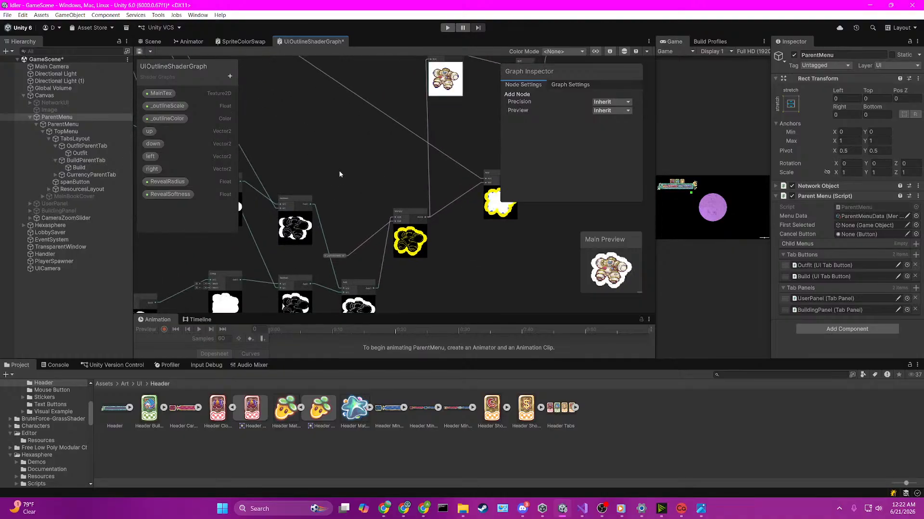
Step: Arrange the _outlineColor property node directly beside the Multiply node, shifting the Multiply node to make room
middle_drag(323, 244, 322, 247)
drag(333, 257, 356, 208)
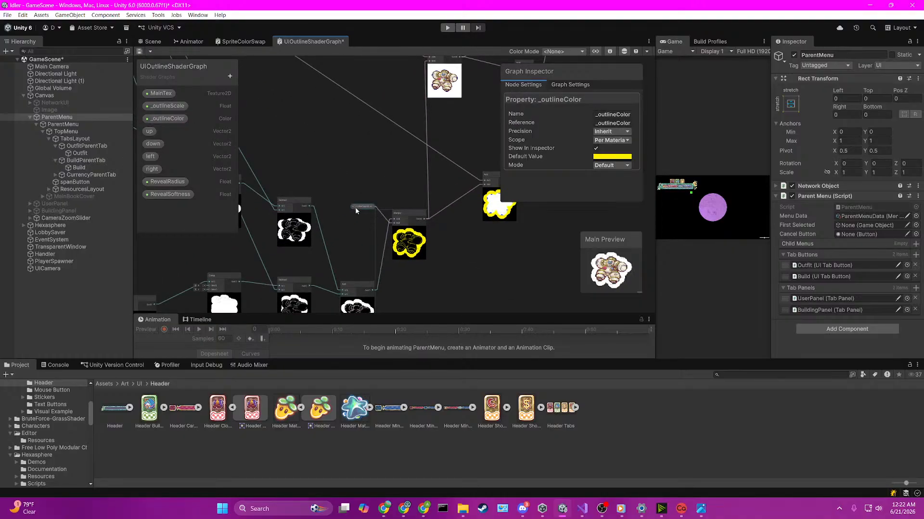
click(362, 225)
drag(362, 206, 387, 272)
drag(403, 176, 421, 175)
drag(391, 272, 378, 187)
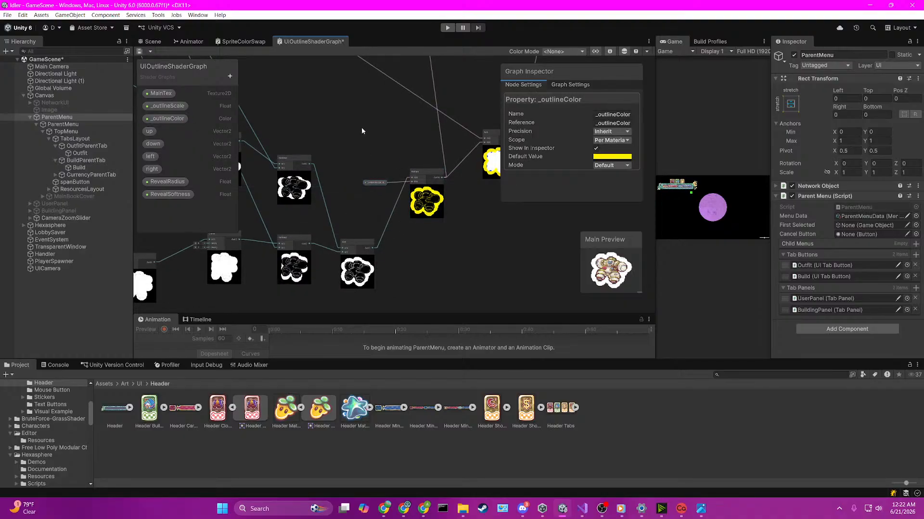
middle_drag(363, 128, 333, 231)
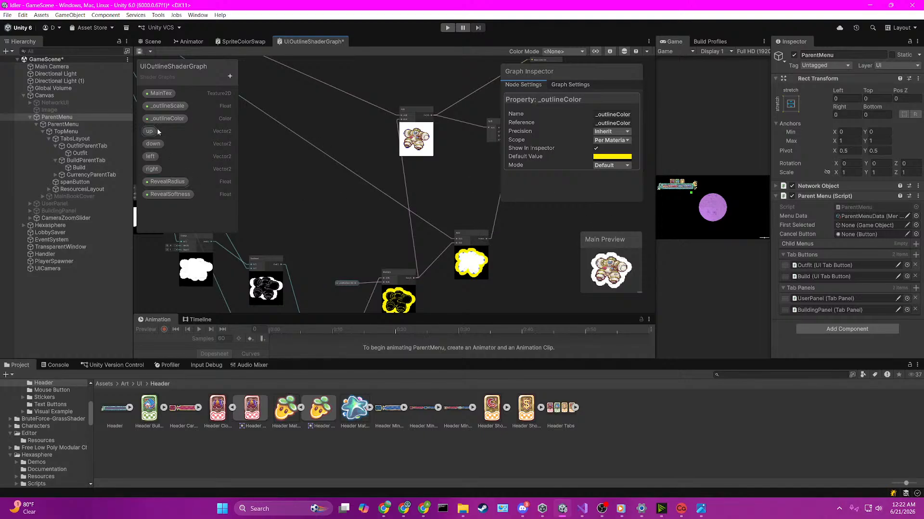
Step: Set the default value of the _outlineScale property to 0.03
click(162, 106)
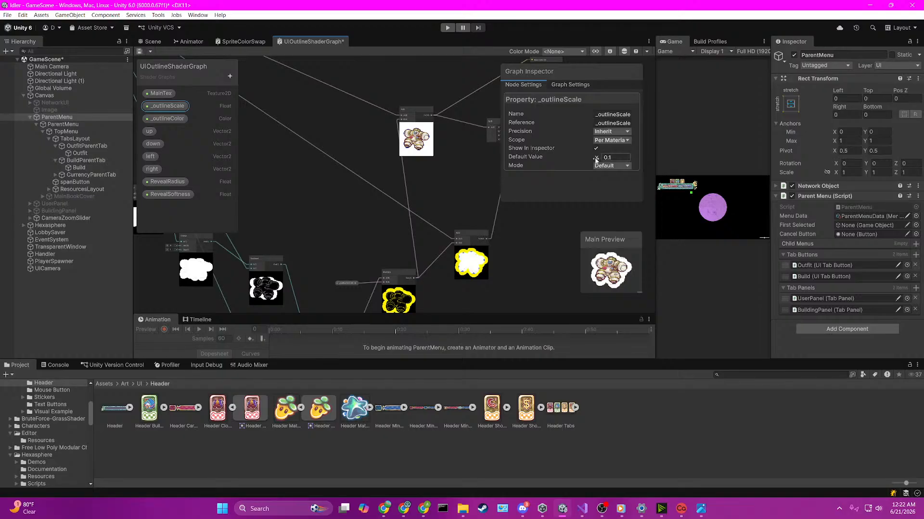
drag(595, 160, 596, 160)
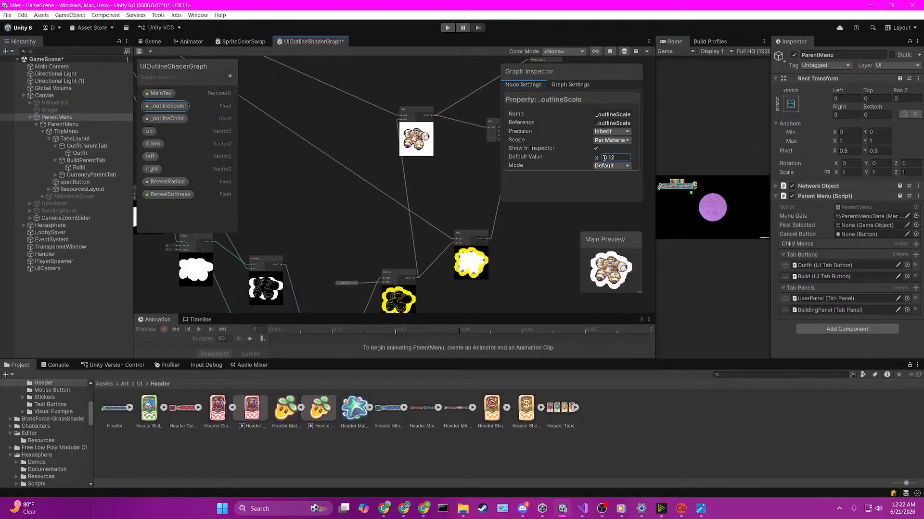
click(616, 159)
key(ctrl+a)
text(.05)
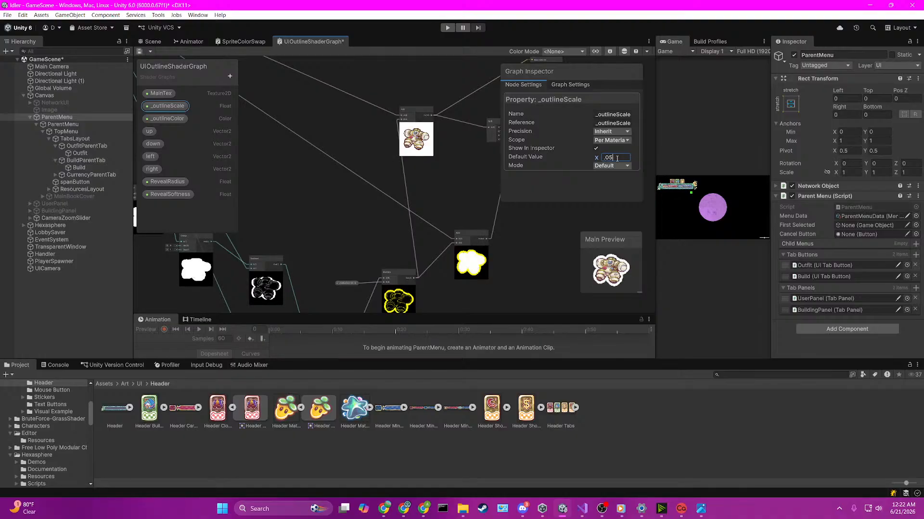
key(BackSpace)
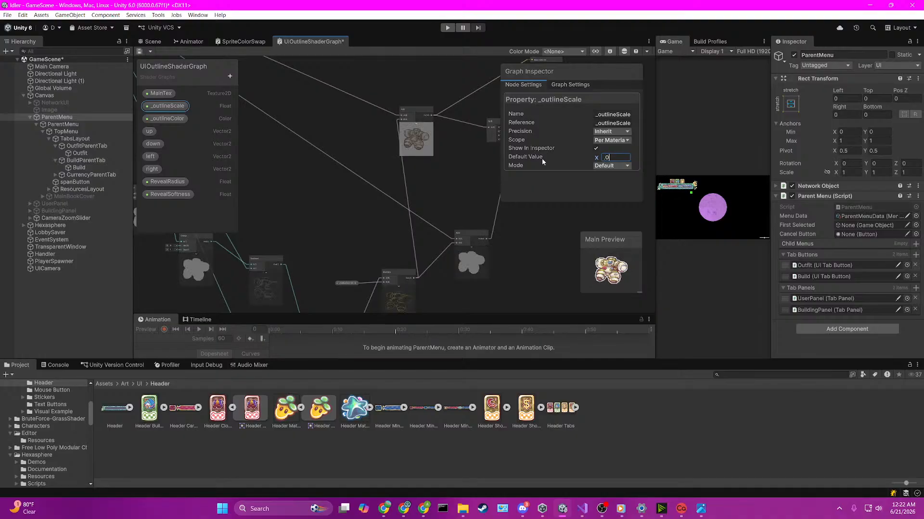
text(2)
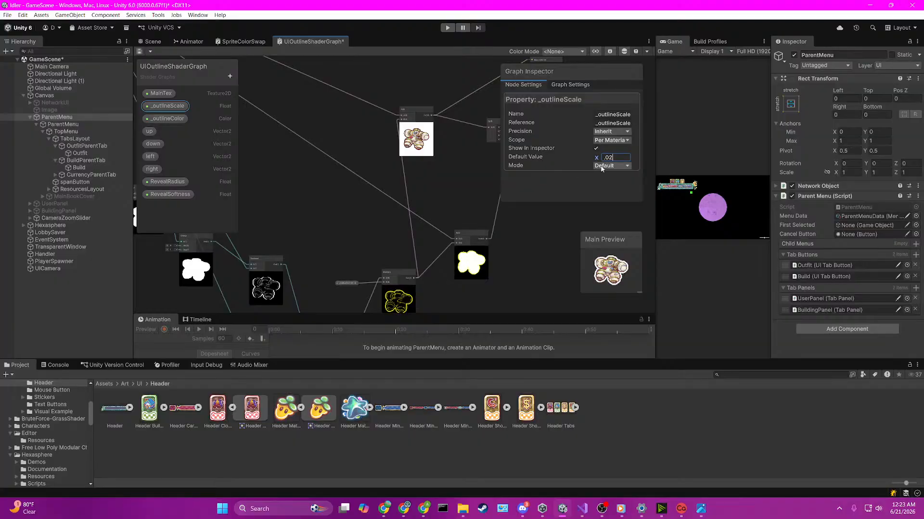
key(BackSpace)
text(3)
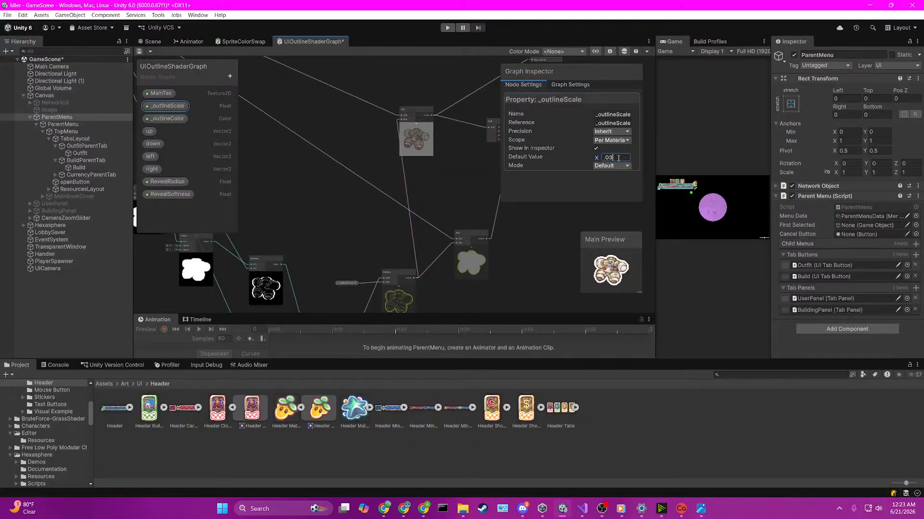
click(636, 206)
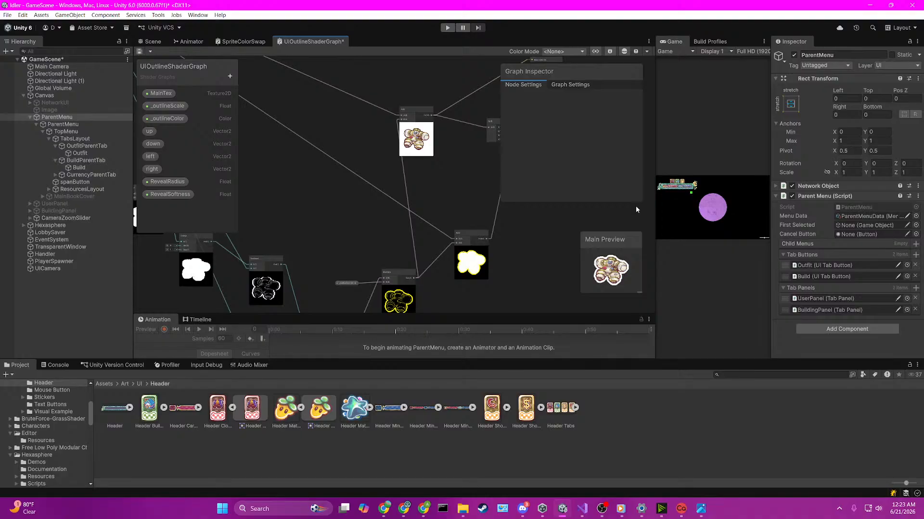
Step: Save UIOutlineShaderGraph and check the outline around the clothing tab in the Scene view
key(ctrl+s)
click(152, 42)
scroll(337, 190, up, 2)
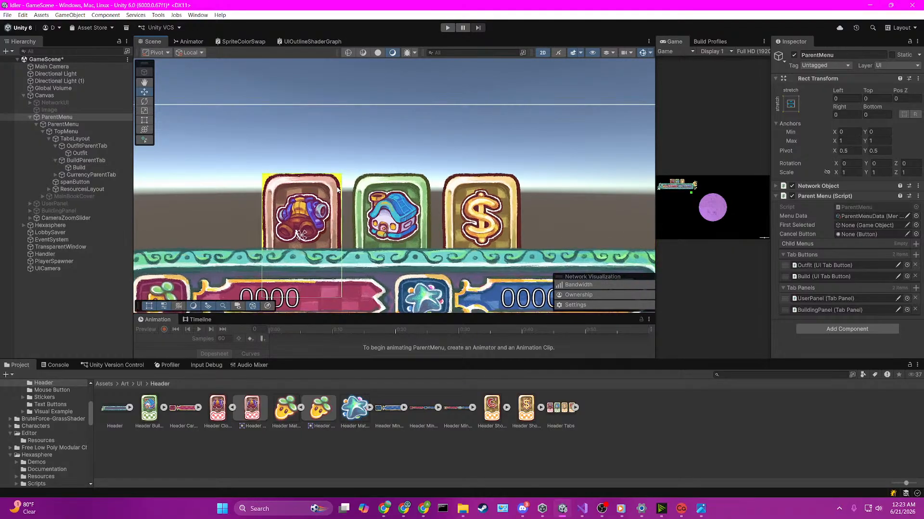
click(337, 190)
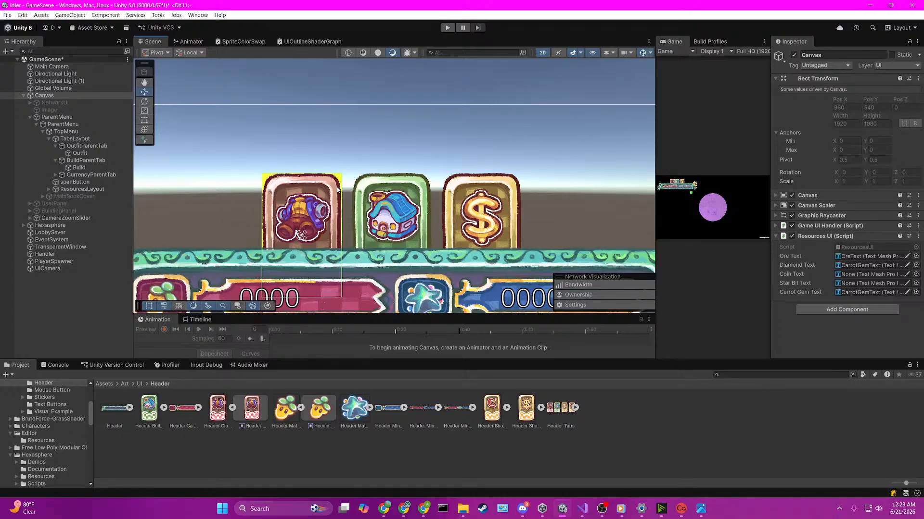
Step: Turn off Generate Physics Shape for the Header Clothing Tab texture and apply the import settings
click(216, 409)
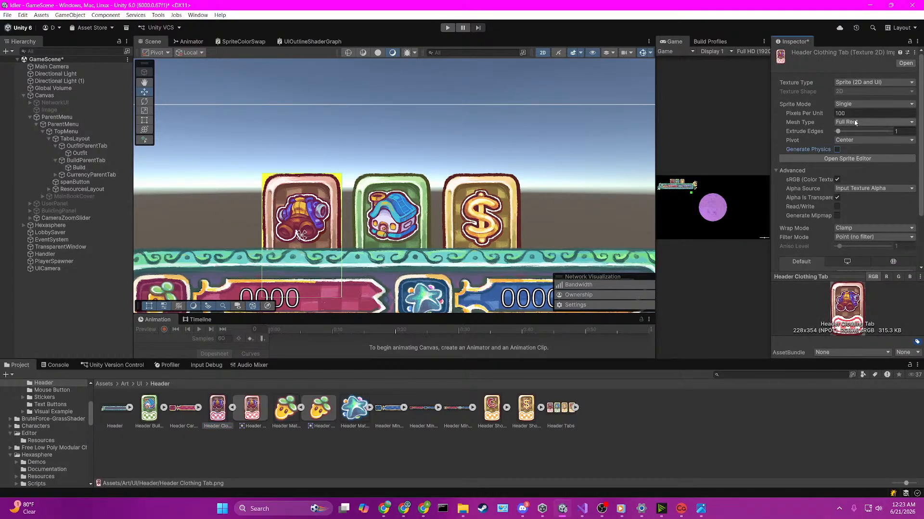
scroll(893, 236, down, 3)
click(904, 251)
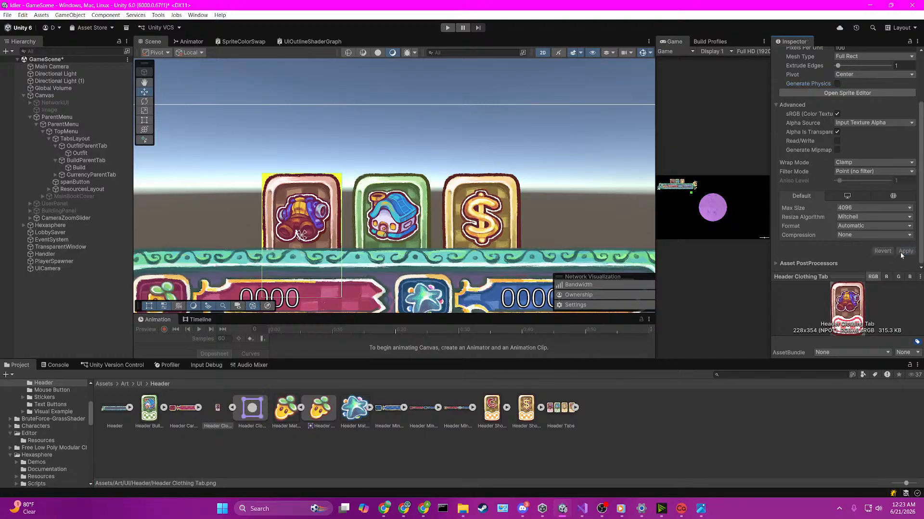
Step: Try the Repeat wrap mode on the Header Clothing Tab texture and restore Clamp
click(866, 163)
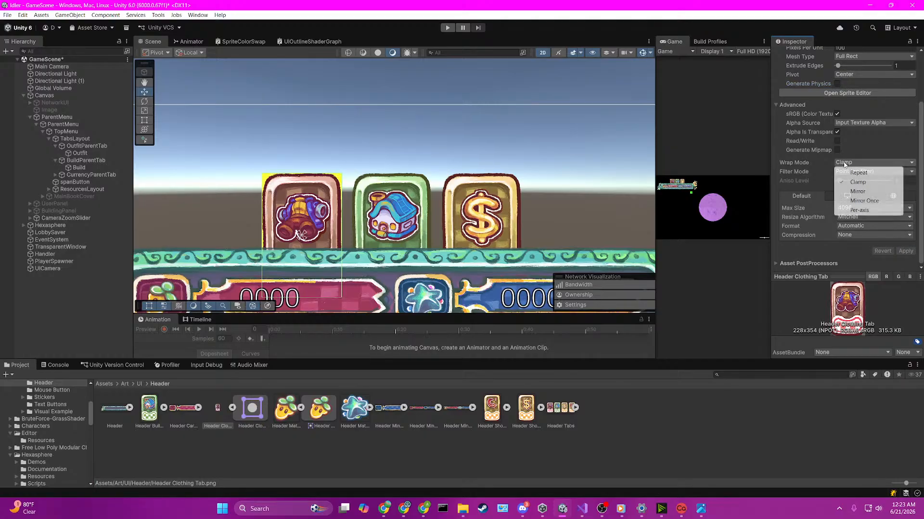
click(854, 169)
click(905, 251)
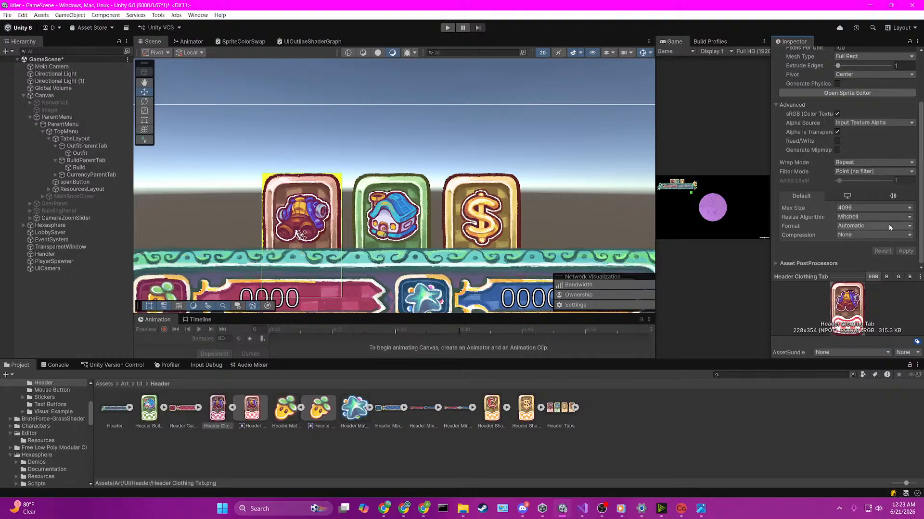
click(856, 164)
click(857, 183)
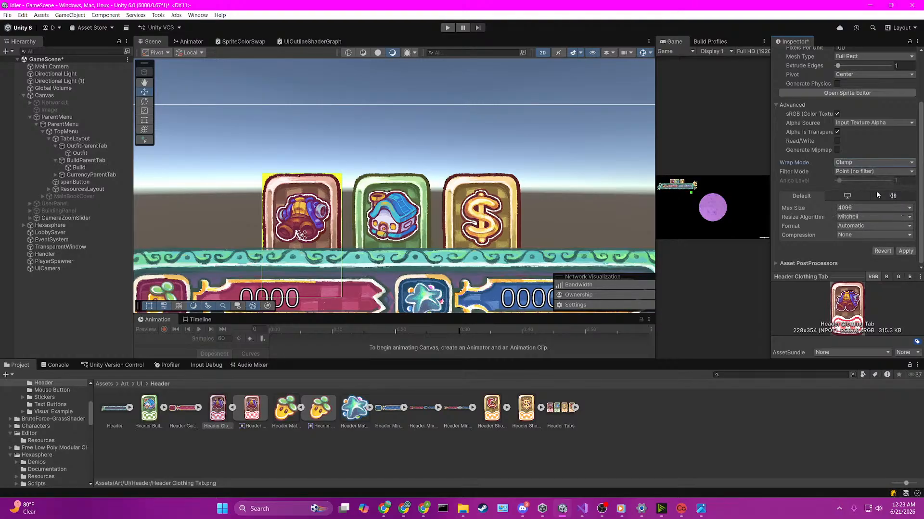
click(906, 251)
scroll(793, 256, up, 3)
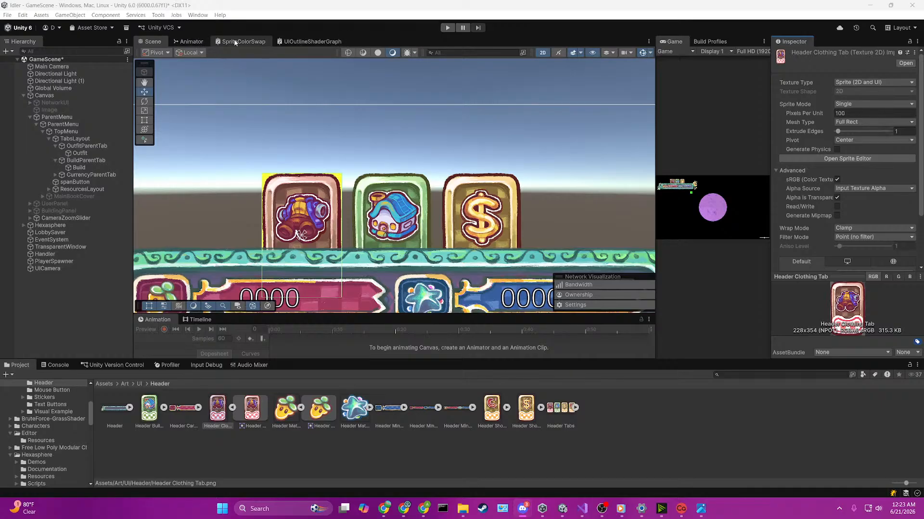
Step: Close the SpriteColorSwap graph and look over the outline Multiply and Add nodes in UIOutlineShaderGraph
click(294, 41)
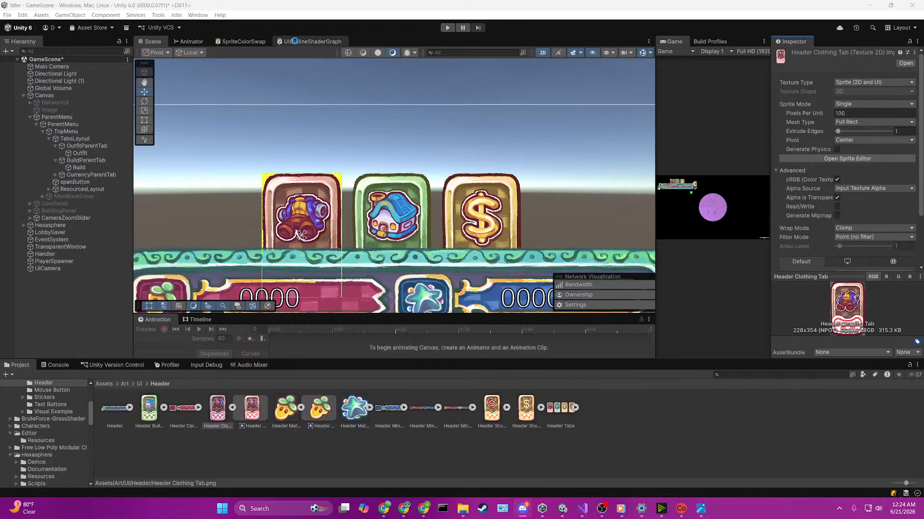
middle_click(248, 45)
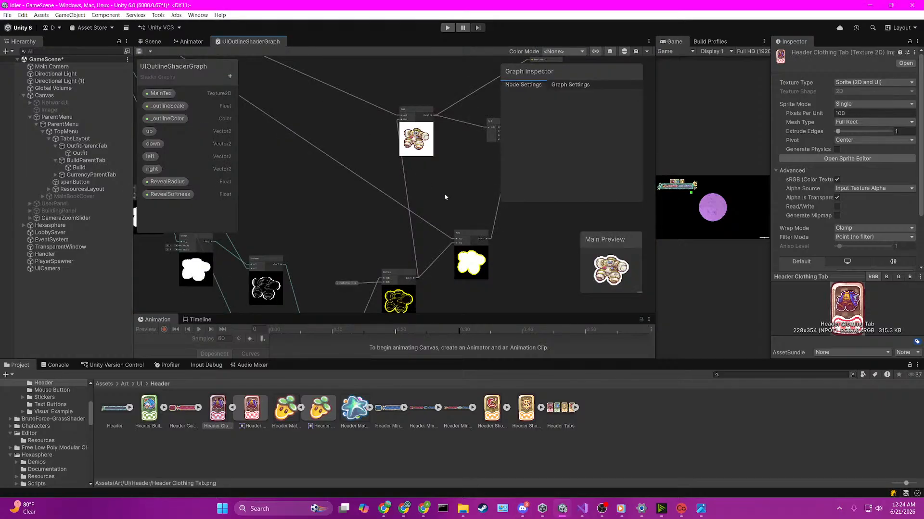
scroll(512, 222, down, 4)
scroll(570, 255, up, 6)
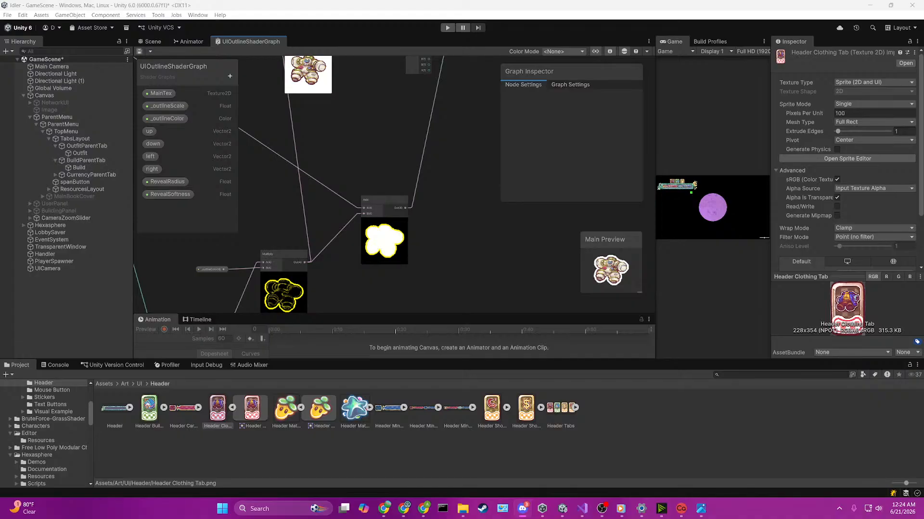
Step: Switch to the Chrome browser
click(383, 510)
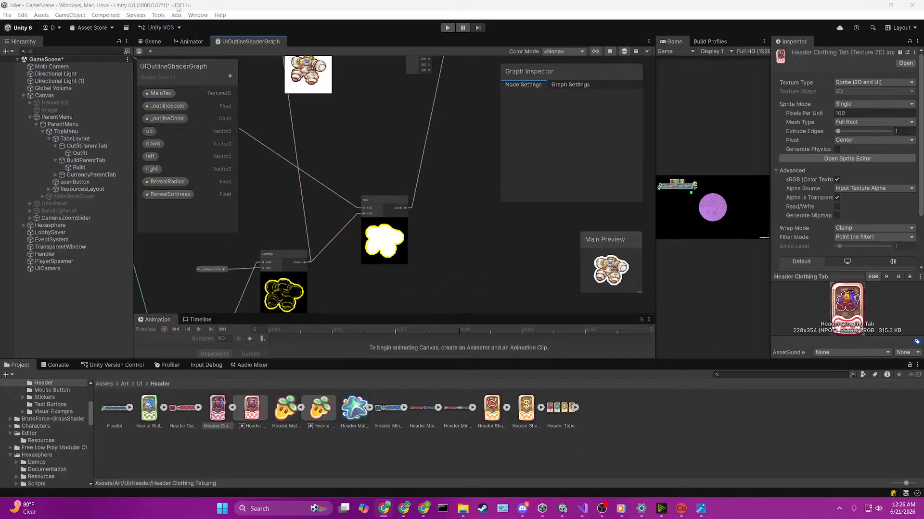
Step: Select the Outfit tab in the Scene view, turn off Maskable on its Image component and keep the image type Simple
click(152, 42)
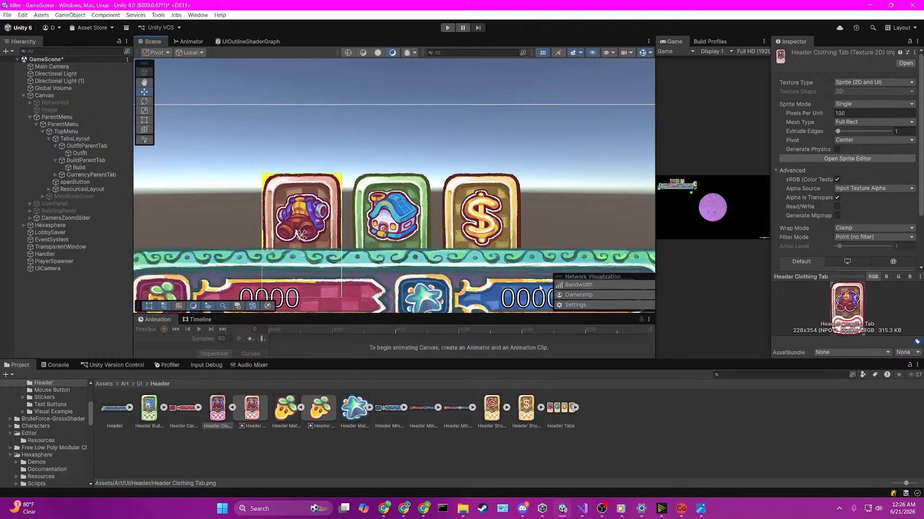
click(273, 199)
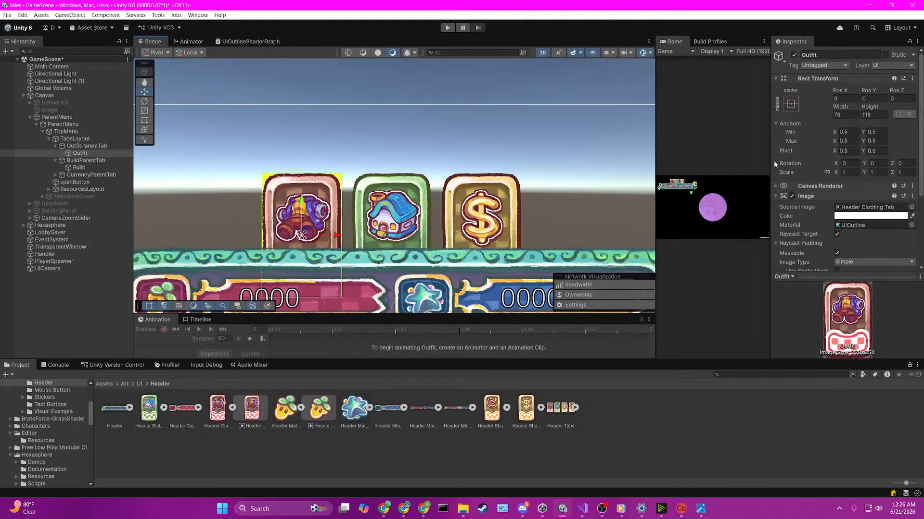
scroll(773, 160, down, 1)
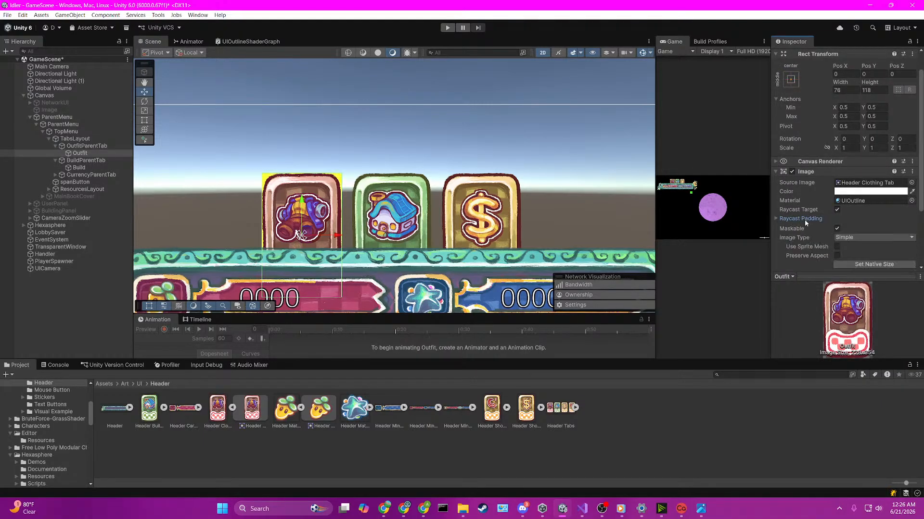
click(837, 230)
scroll(859, 218, down, 1)
click(859, 215)
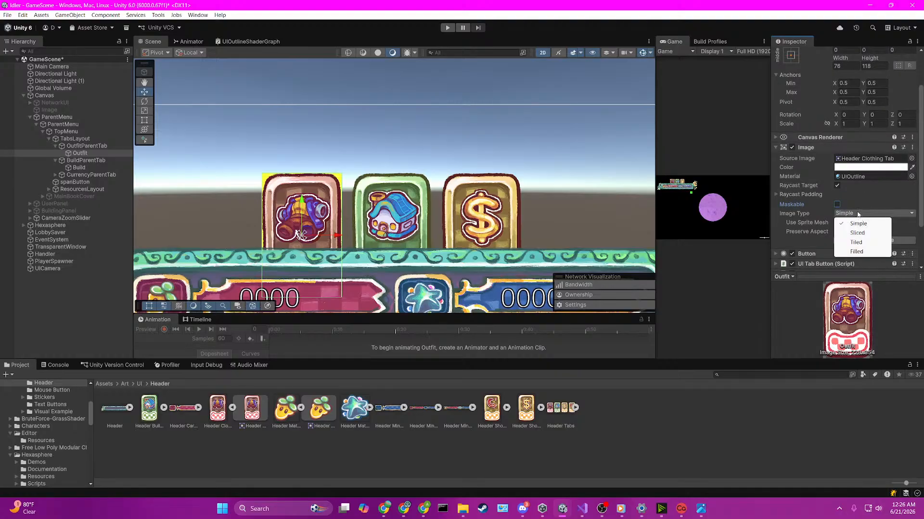
click(855, 223)
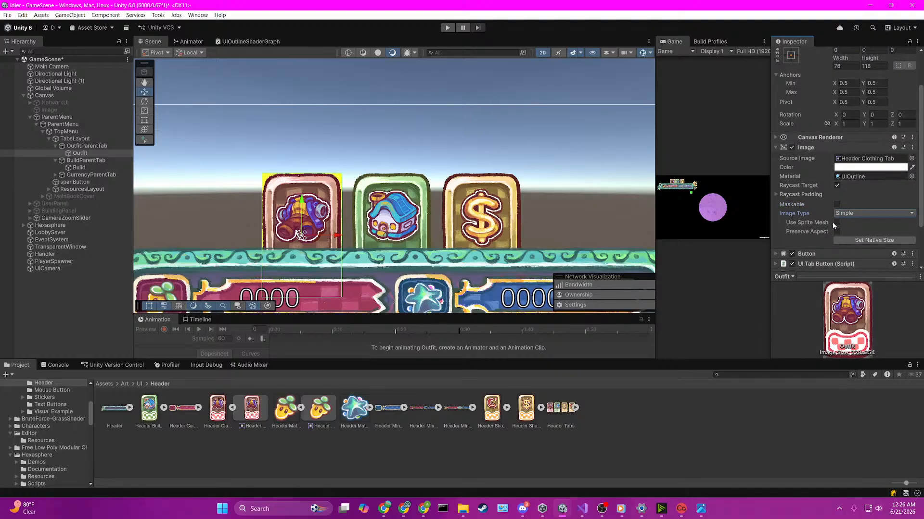
Step: Test the Use Sprite Mesh option on the Outfit tab's Image component and switch it off again
click(837, 223)
scroll(847, 230, down, 1)
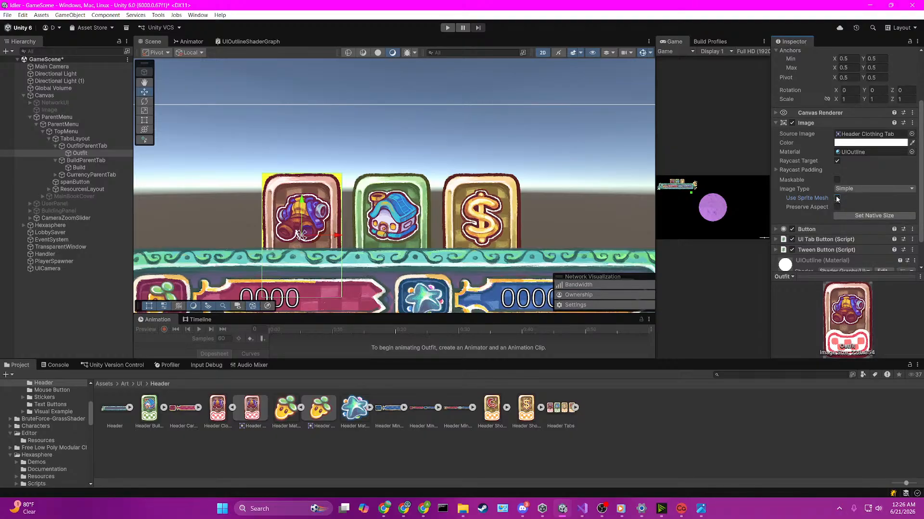
click(837, 198)
Step: Try to add a Raw Image component to the Outfit object alongside its Image component
scroll(822, 164, down, 1)
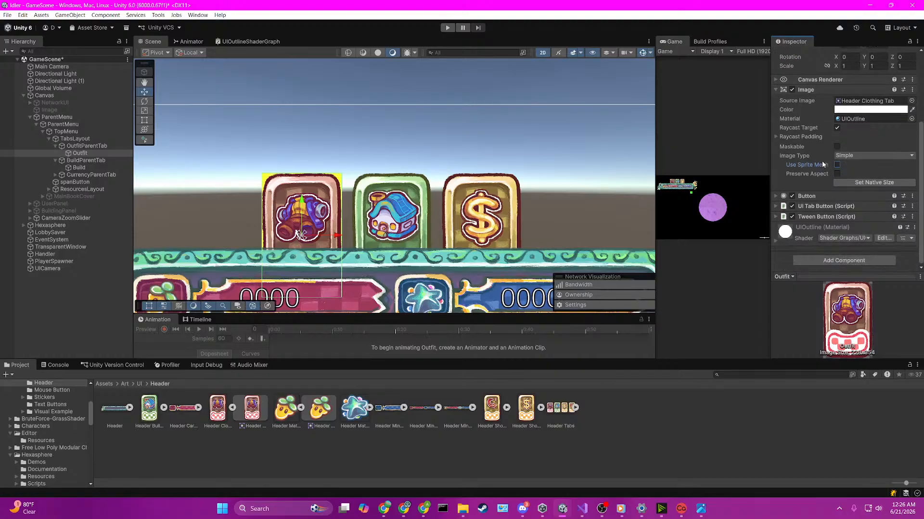
click(833, 260)
text(raw)
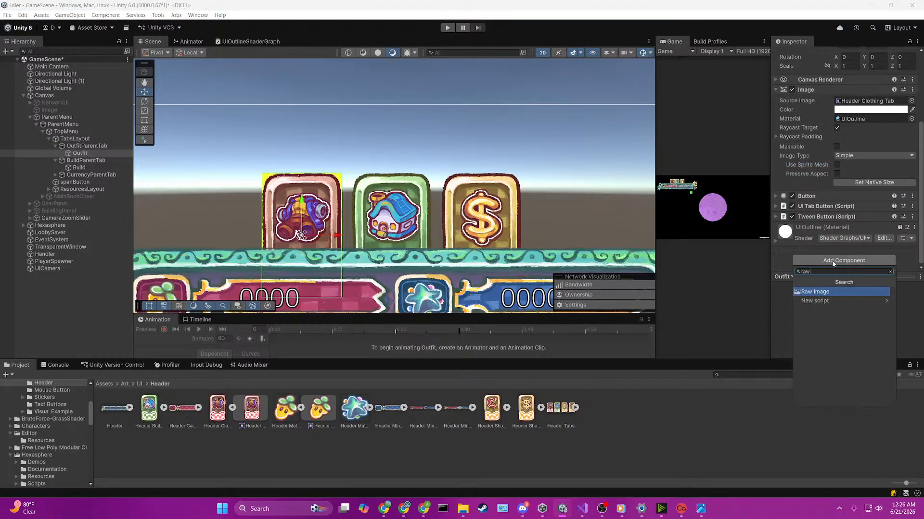
click(813, 291)
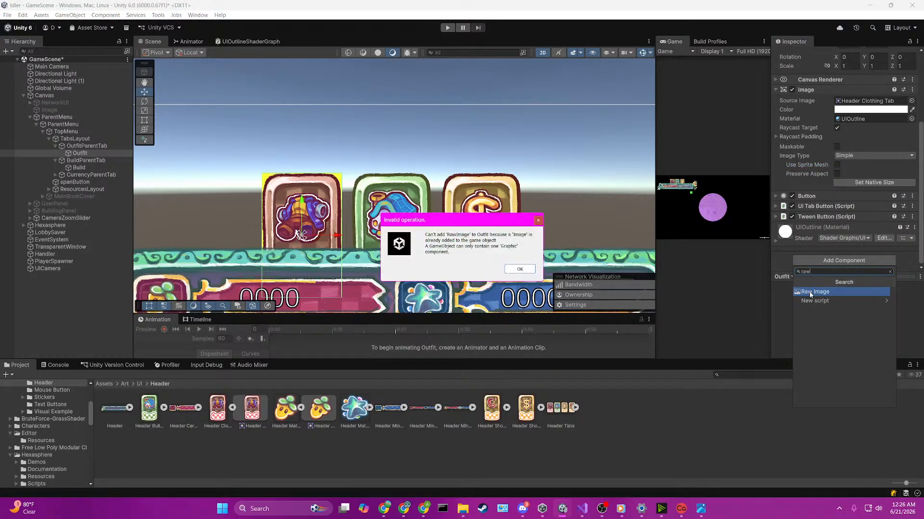
click(511, 270)
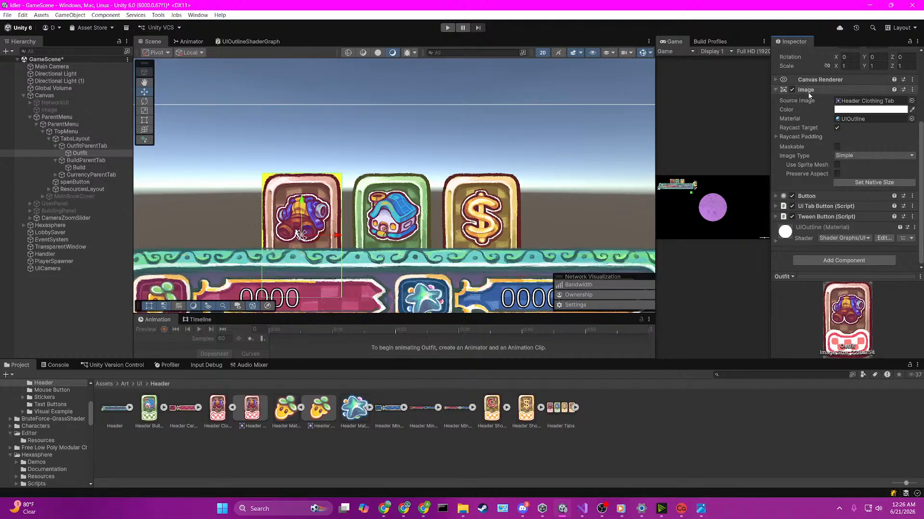
Step: Remove the Image component from the Outfit object and add a Raw Image component in its place
right_click(808, 90)
click(831, 130)
click(827, 232)
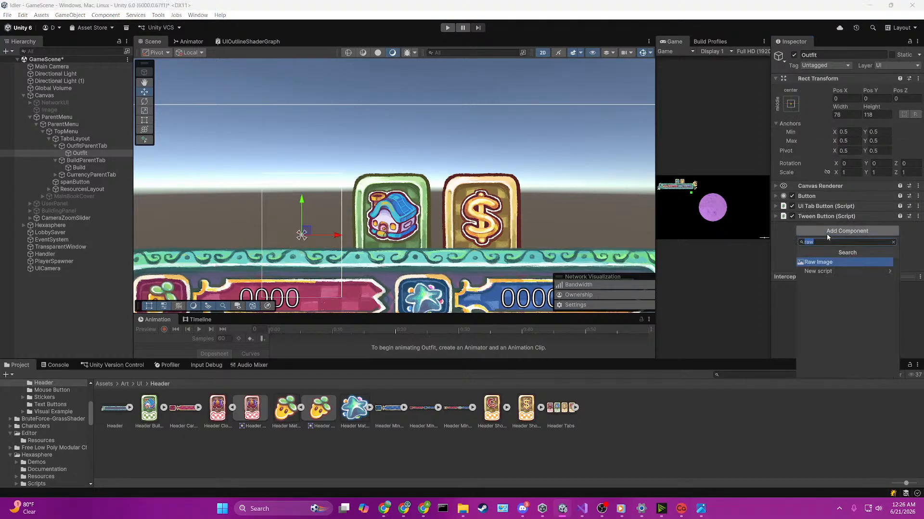
click(832, 262)
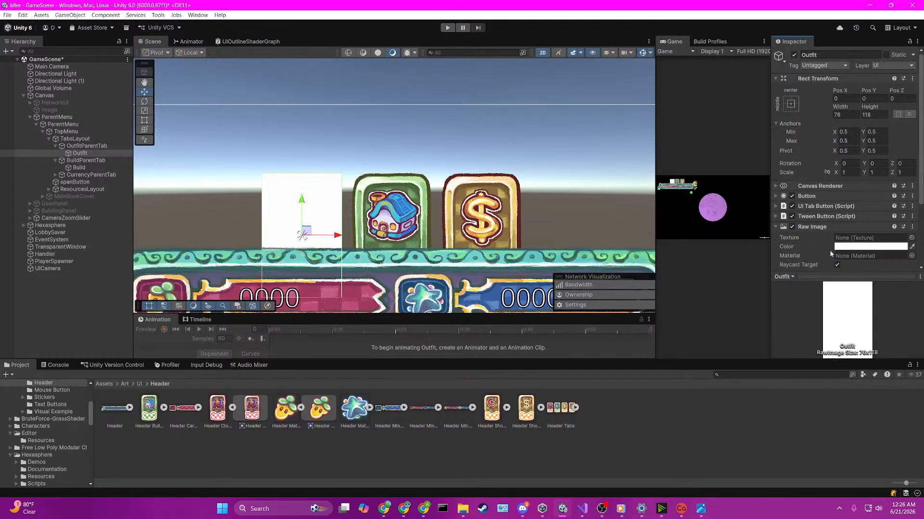
Step: Assign the Header Clothing Tab texture to the Raw Image component of the Outfit object
scroll(838, 224, down, 2)
click(911, 189)
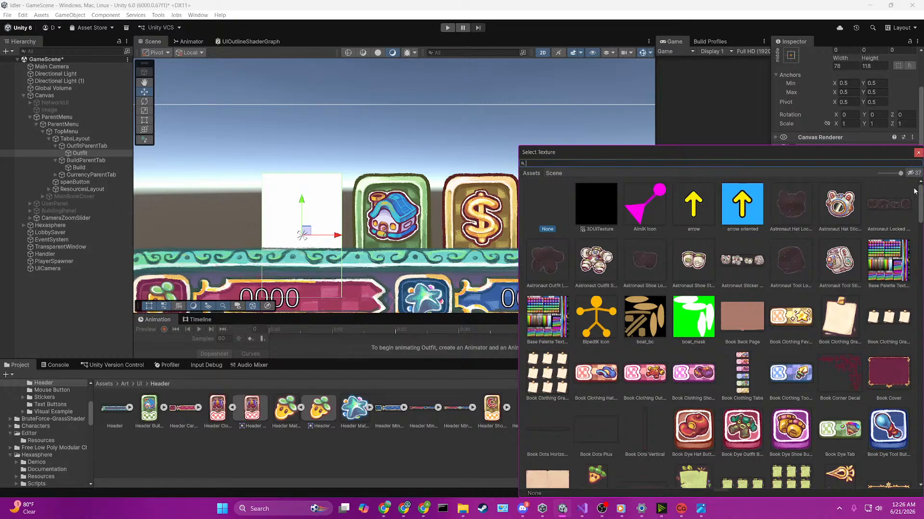
click(225, 416)
click(325, 214)
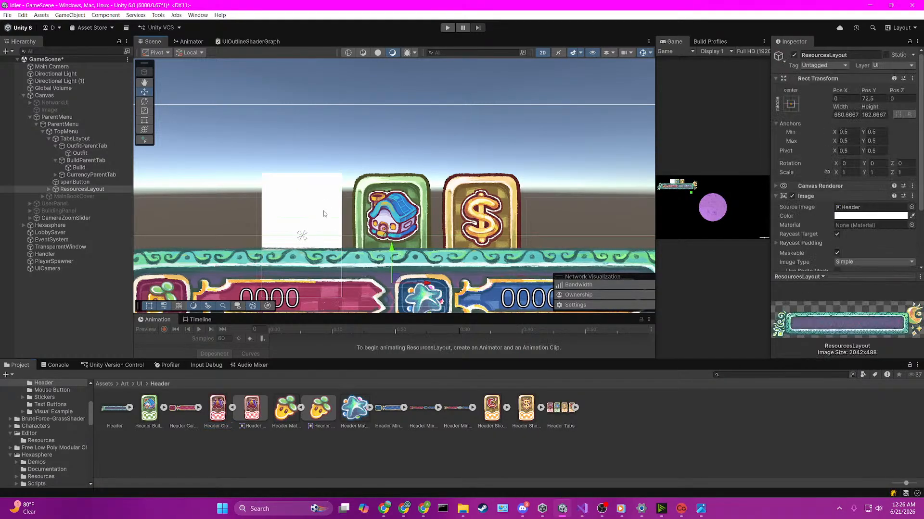
scroll(817, 216, down, 1)
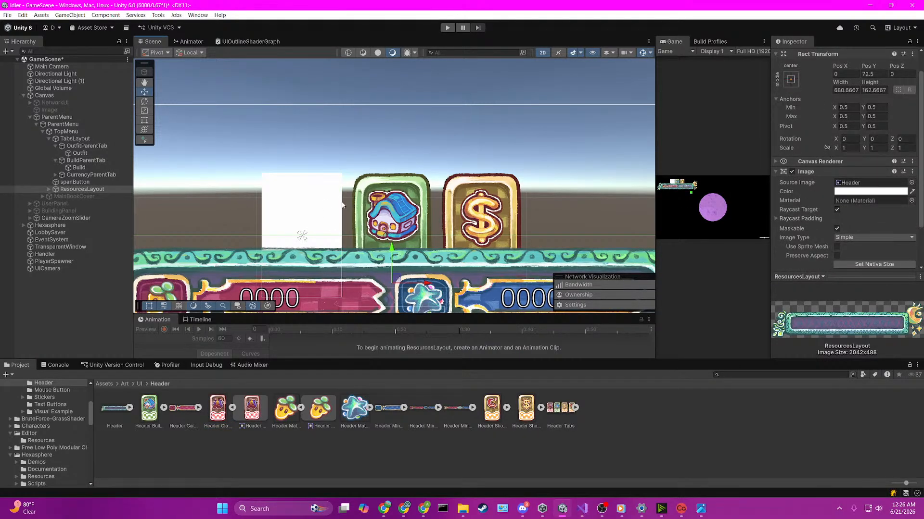
click(294, 206)
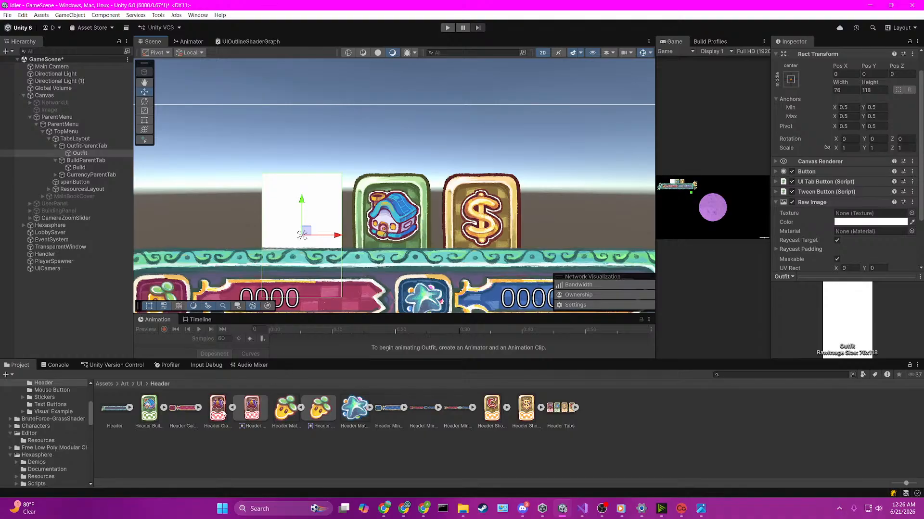
drag(223, 414, 866, 219)
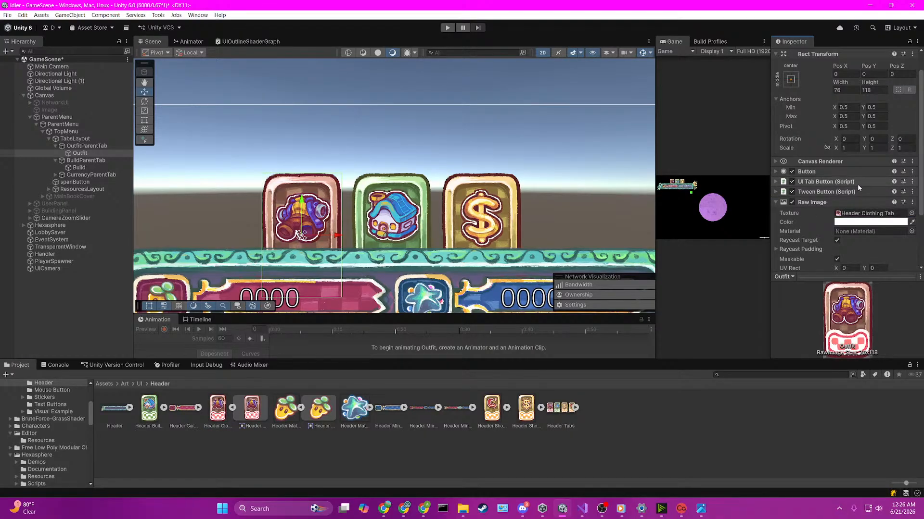
Step: Assign the UIOutline material to the Outfit object's Raw Image component
scroll(861, 192, down, 1)
click(911, 207)
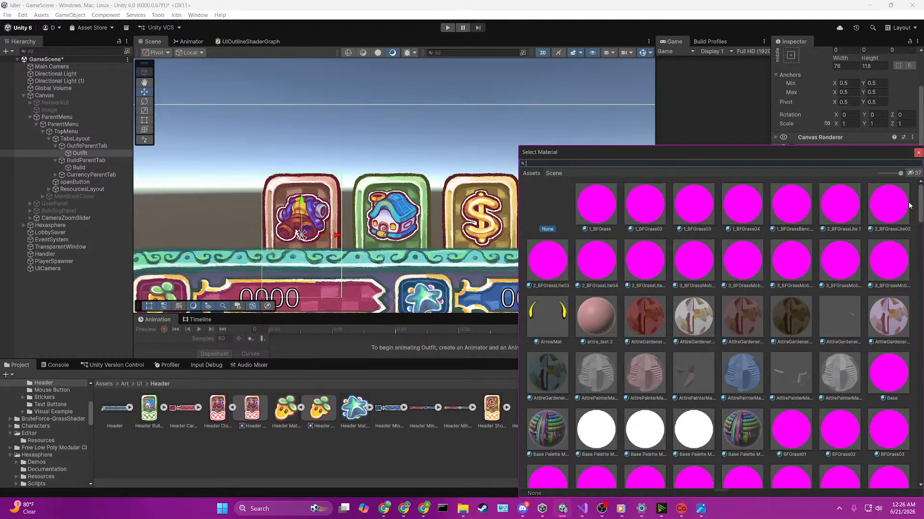
text(outli)
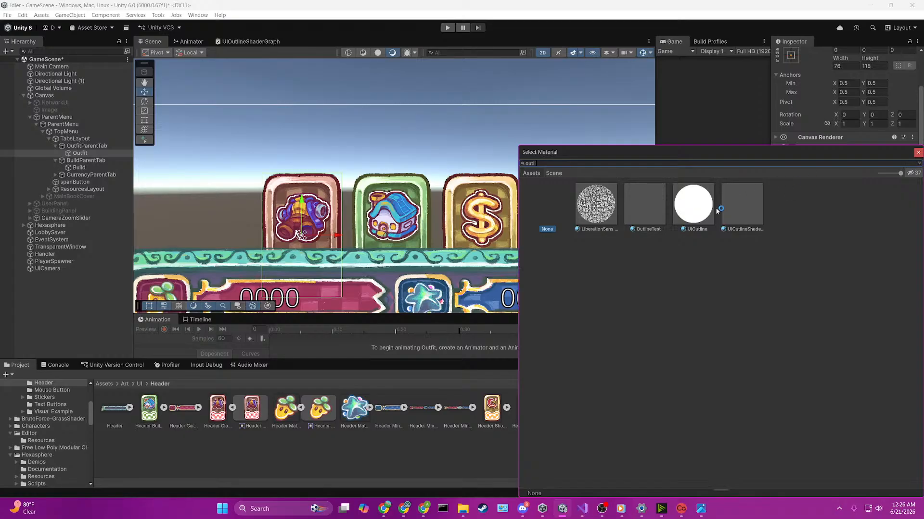
double_click(703, 207)
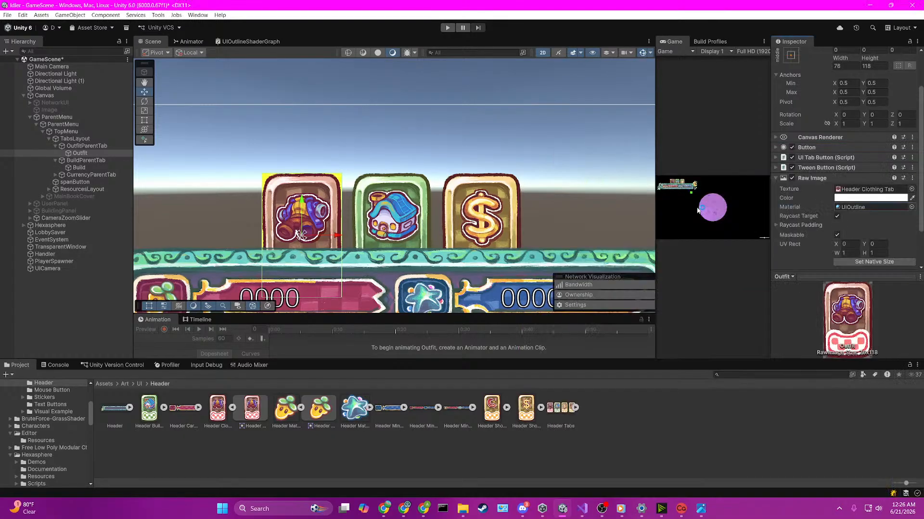
Step: Turn off Maskable on the Raw Image and try shifting its UV Rect X to about -0.39, undoing the shift
scroll(847, 171, down, 2)
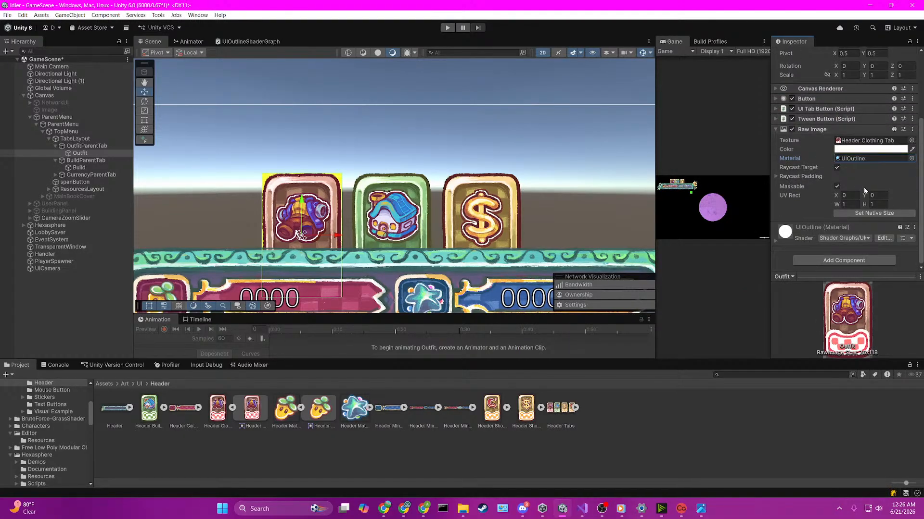
click(837, 186)
click(847, 196)
text(0.33)
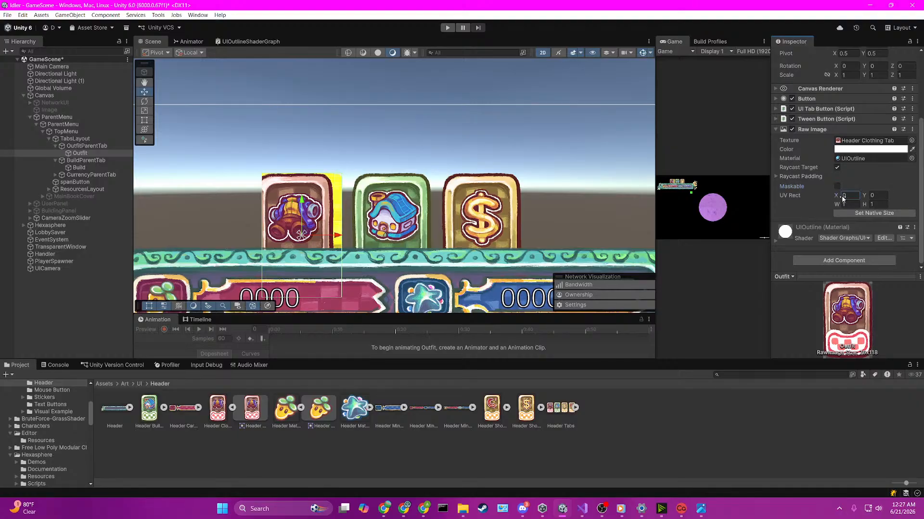
drag(845, 199, 834, 199)
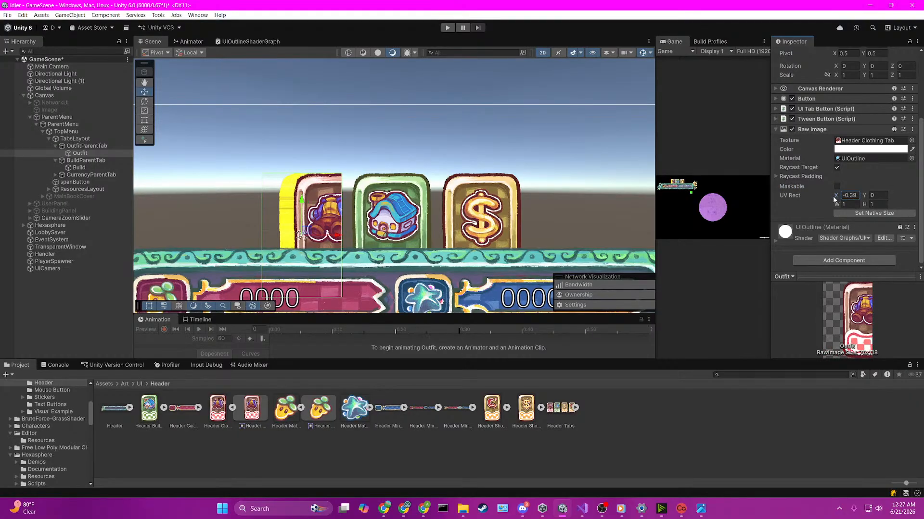
key(ctrl+z)
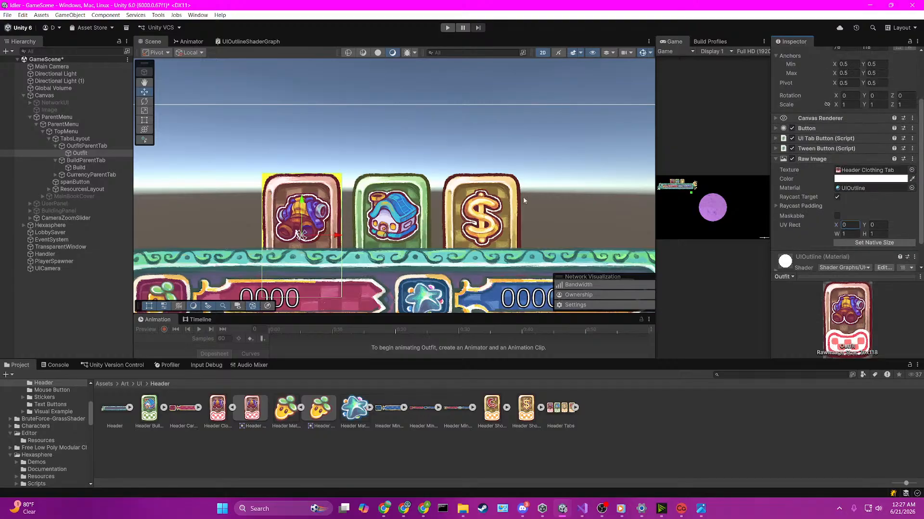
Step: Try a UV Rect width of about 1.93, undo it, and test changing the Raw Image's left raycast padding
drag(837, 235, 853, 236)
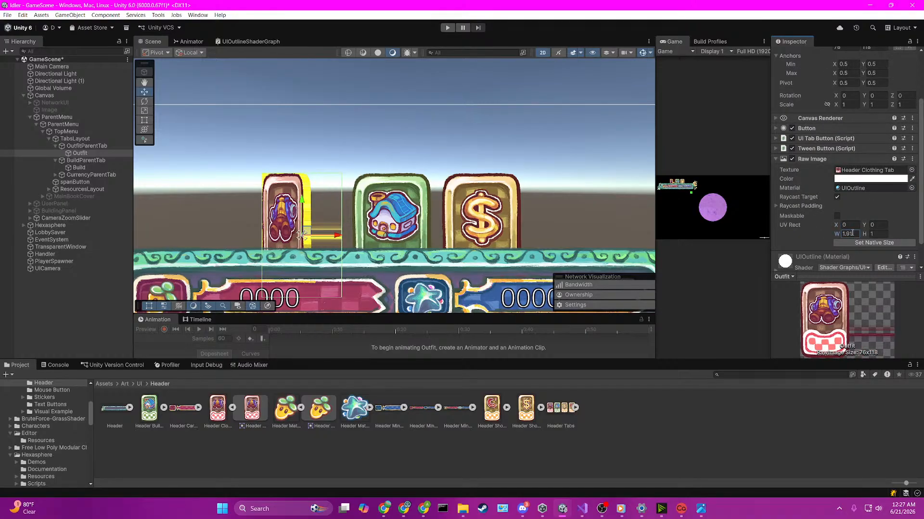
key(ctrl+z)
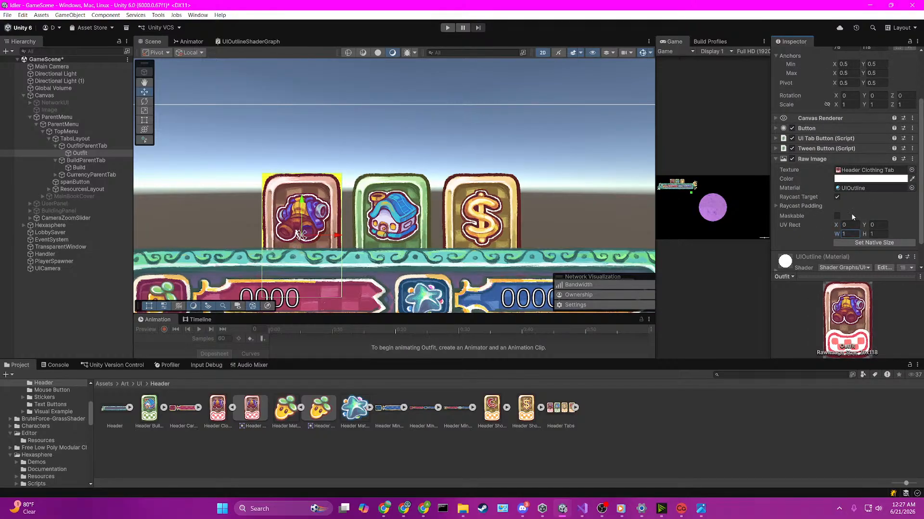
click(807, 207)
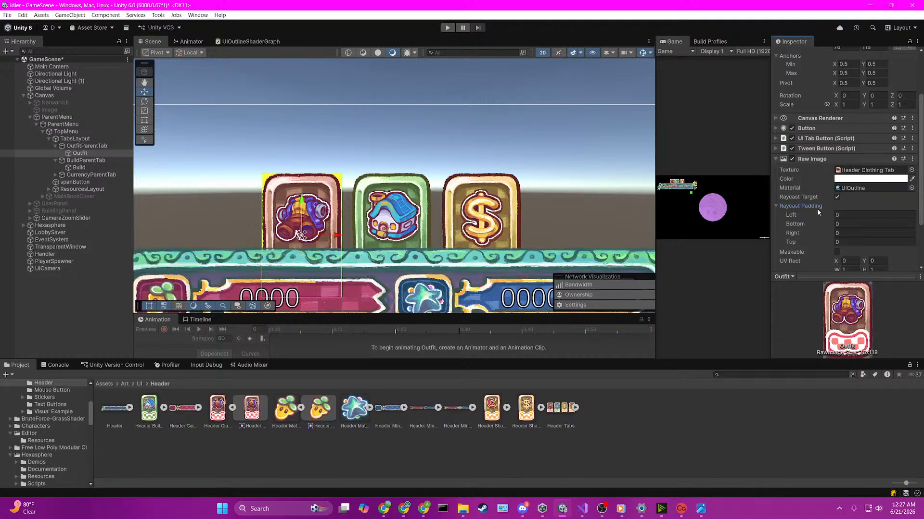
drag(796, 213, 641, 206)
Step: Undo the Raw Image changes back to the Outfit object's original Image component and collapse its Raycast Padding values
key(ctrl+z)
key(ctrl+z)
key(ctrl+z)
key(ctrl+z)
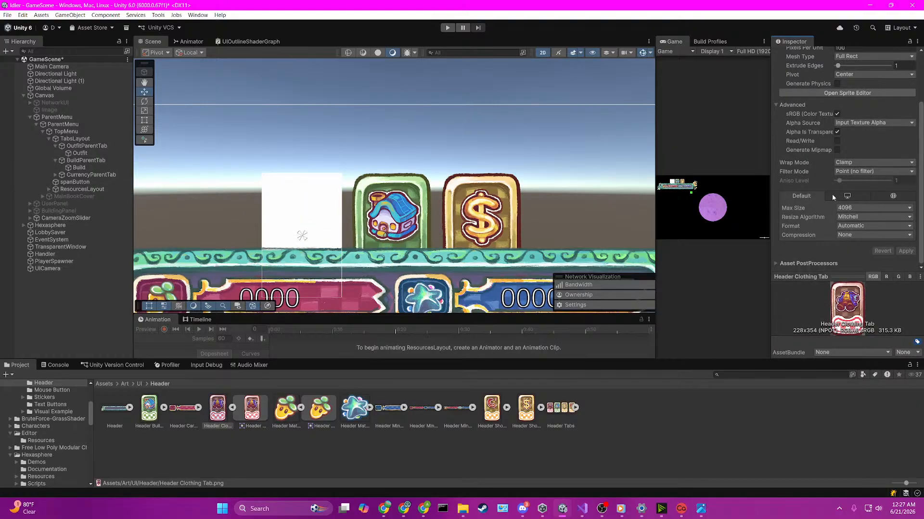
key(ctrl+z)
key(ctrl+z)
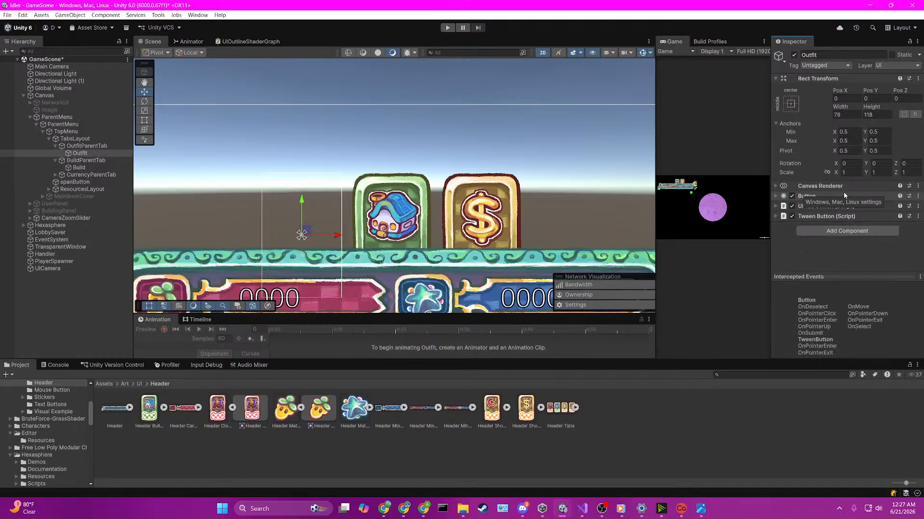
scroll(860, 224, down, 3)
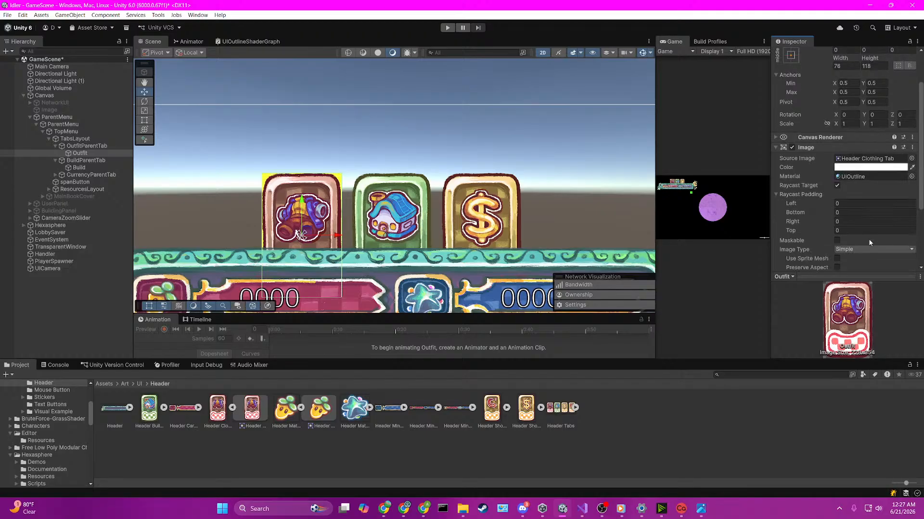
click(813, 195)
Step: Turn Maskable on for the Outfit tab's Image component and save the scene
click(408, 202)
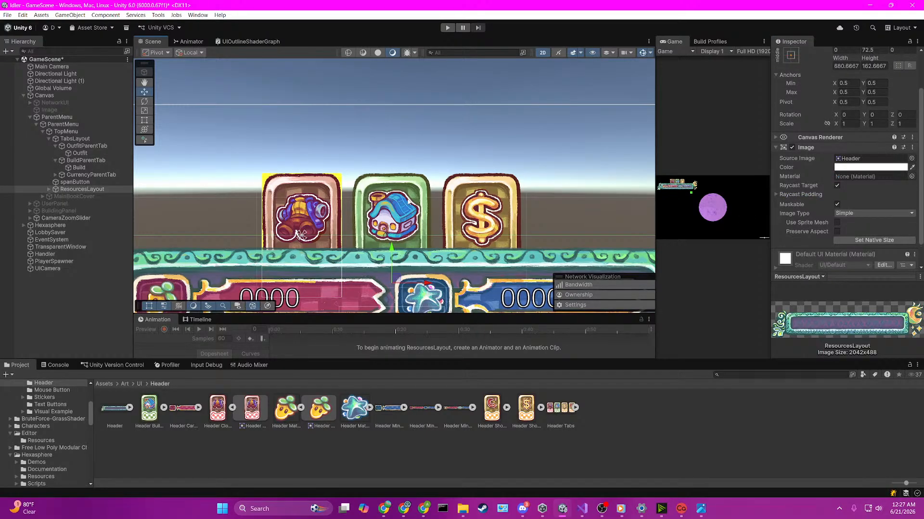
click(317, 207)
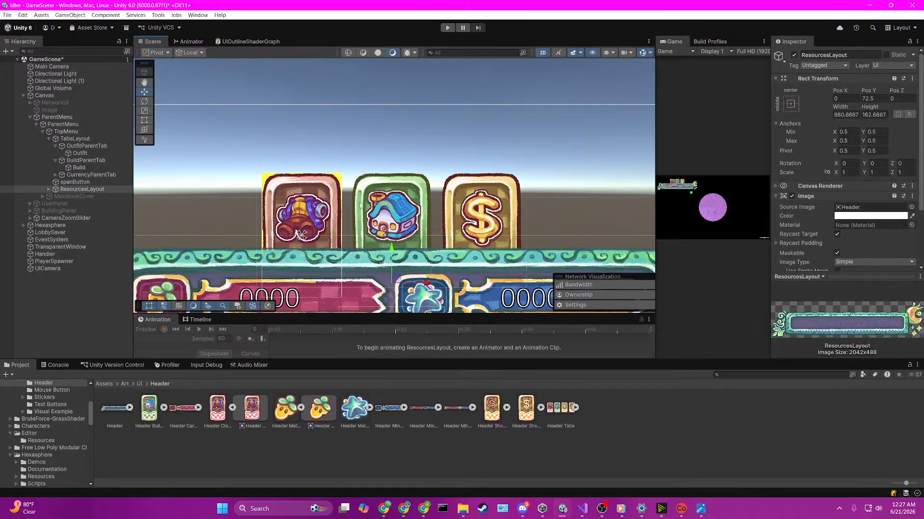
scroll(817, 221, down, 3)
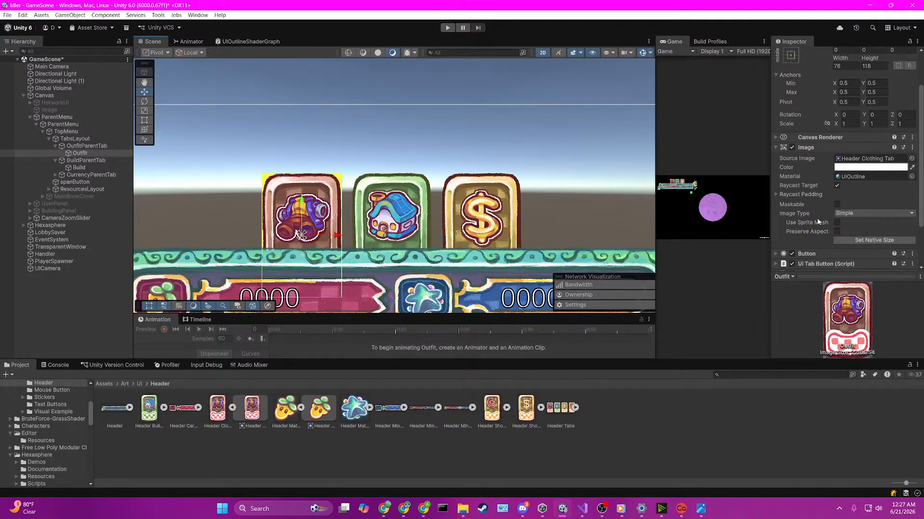
click(837, 205)
key(ctrl+s)
Step: Try changing the Outfit tab's Rect Transform width and undo the change
scroll(861, 213, up, 2)
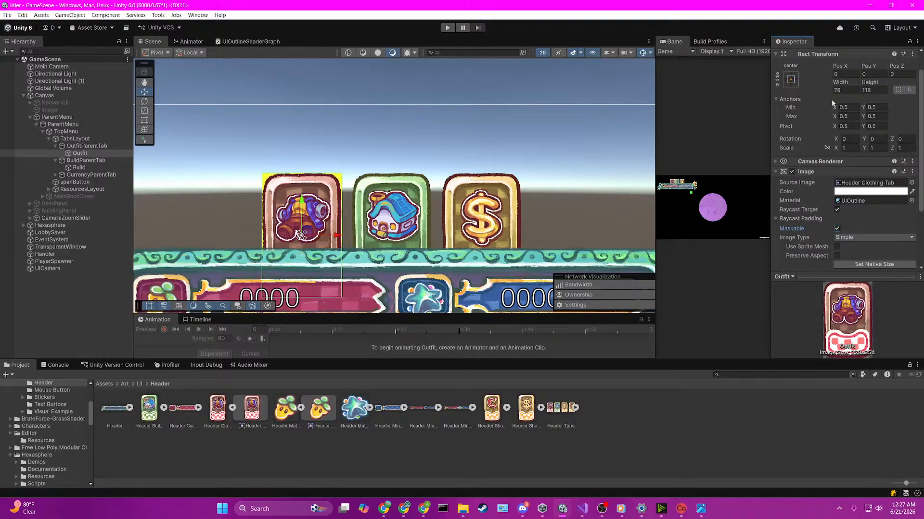
drag(840, 82, 227, 93)
key(ctrl+z)
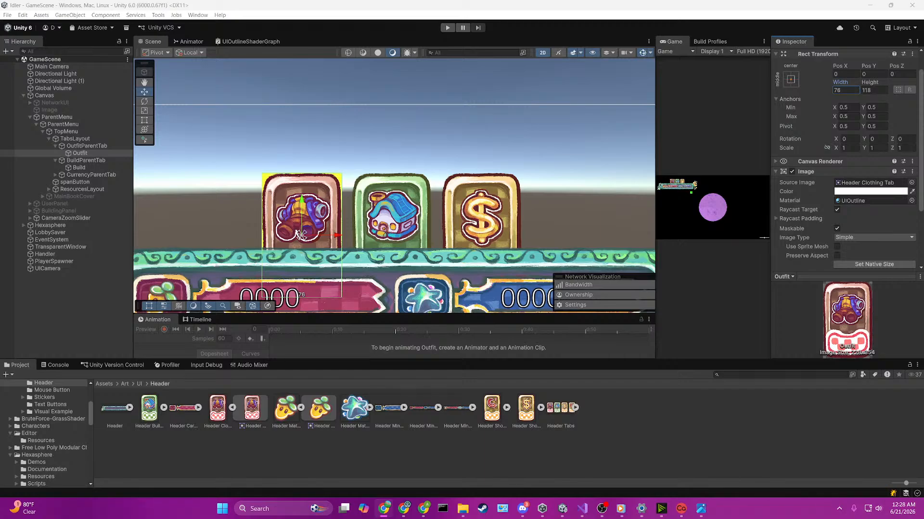
Step: Turn off Maskable for the Outfit tab's Image, try and undo a Rect Transform width change, and save the scene
click(792, 229)
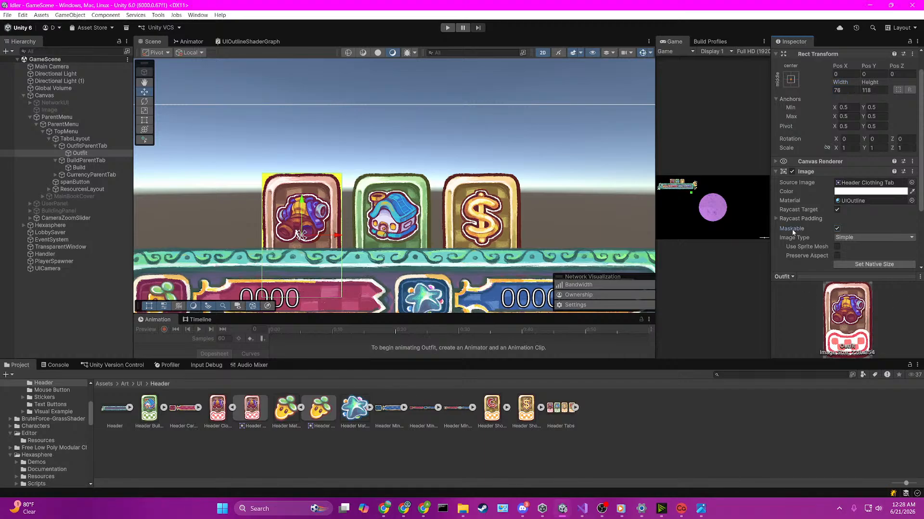
click(837, 229)
drag(846, 83, 859, 83)
key(ctrl+z)
key(ctrl+s)
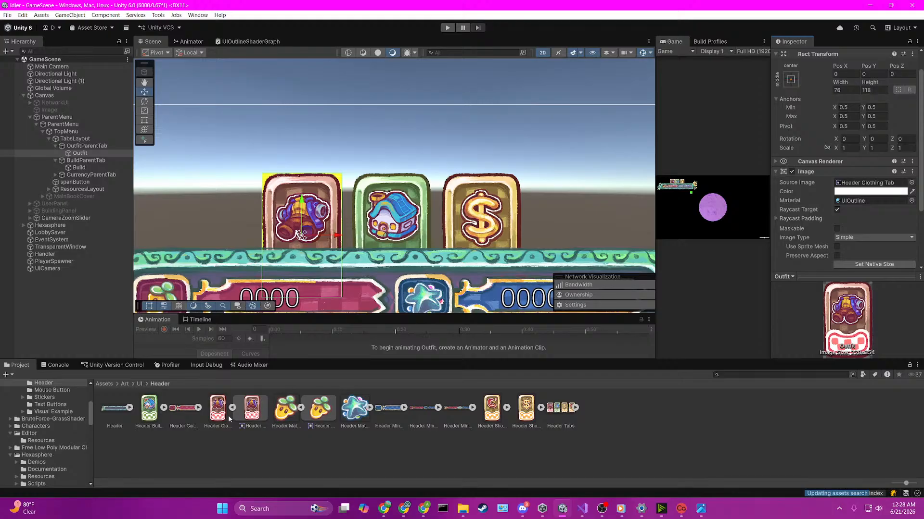
Step: Open the UIOutline material from the Outfit Image and try an _outlineScale of 0.4
double_click(851, 201)
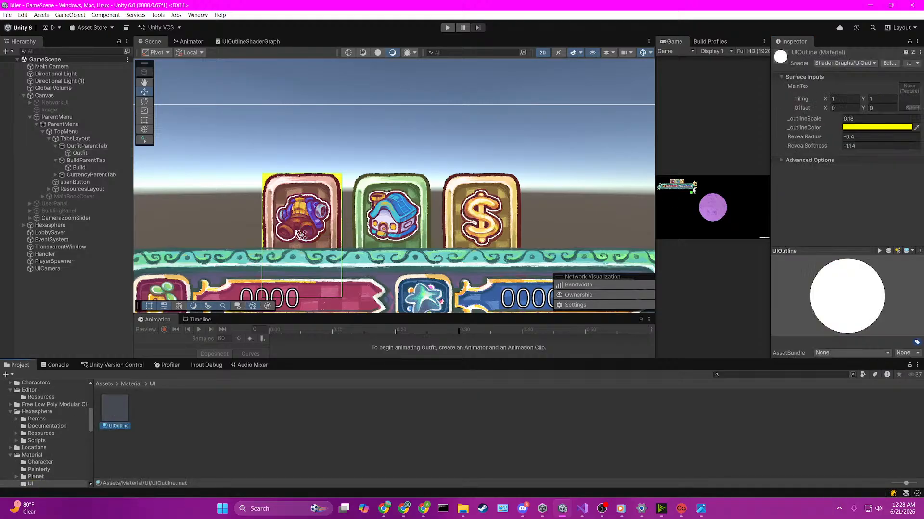
click(816, 124)
drag(816, 124, 819, 123)
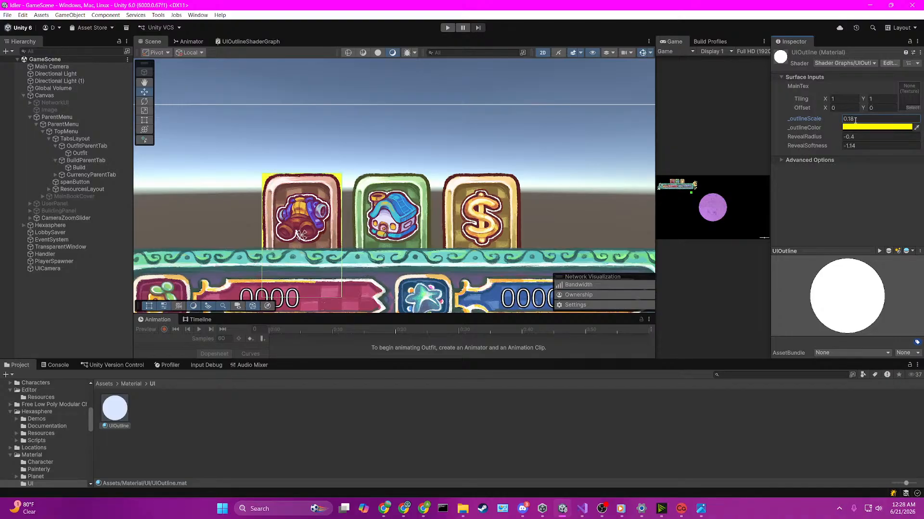
double_click(855, 120)
text(.4)
key(Escape)
Step: Turn off Use Tiling and Offset for the MainTex property in UIOutlineShaderGraph, save the graph, and return to the scene
click(258, 40)
scroll(330, 212, down, 5)
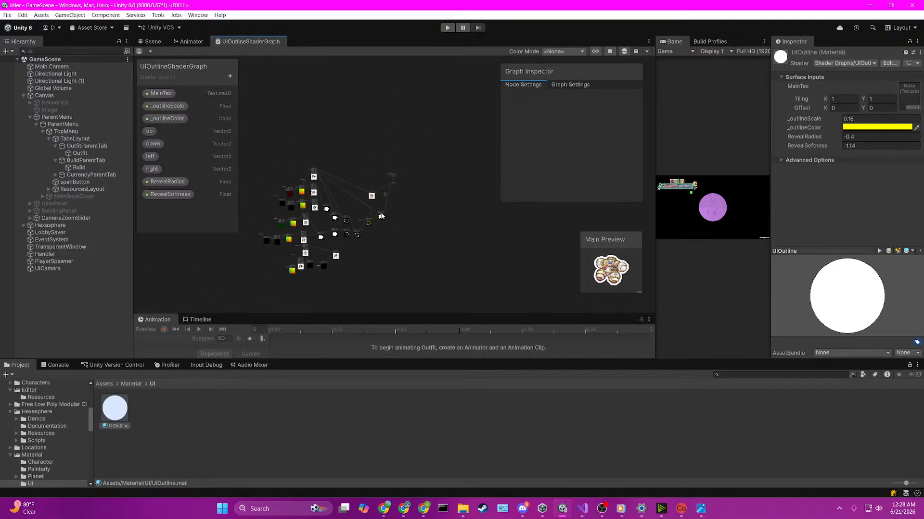
scroll(331, 212, up, 3)
click(578, 85)
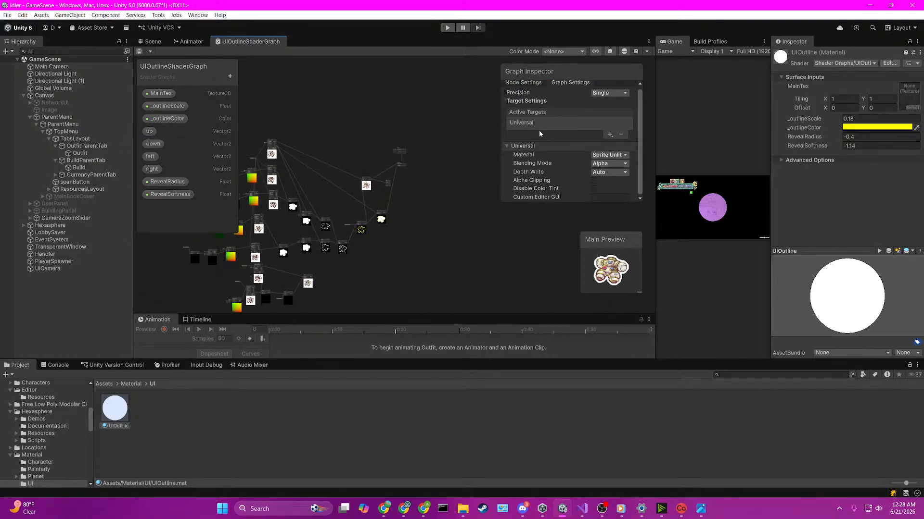
click(172, 94)
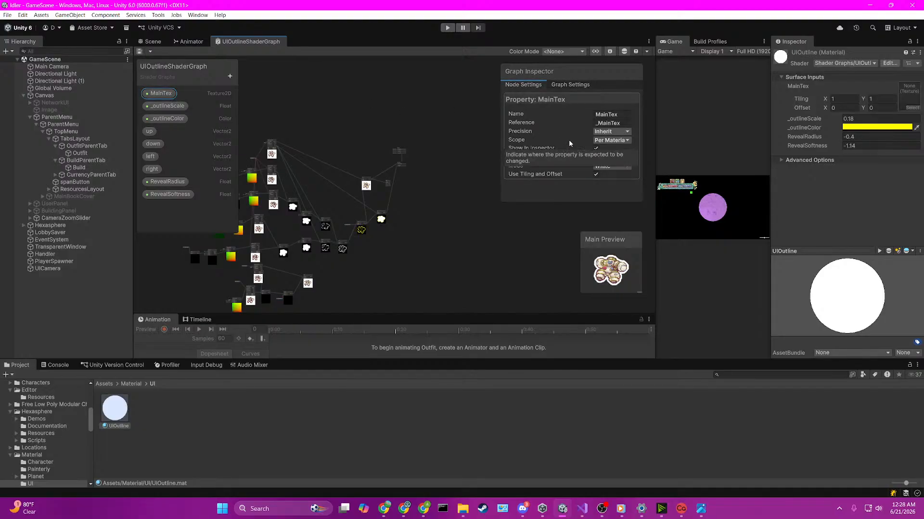
click(595, 175)
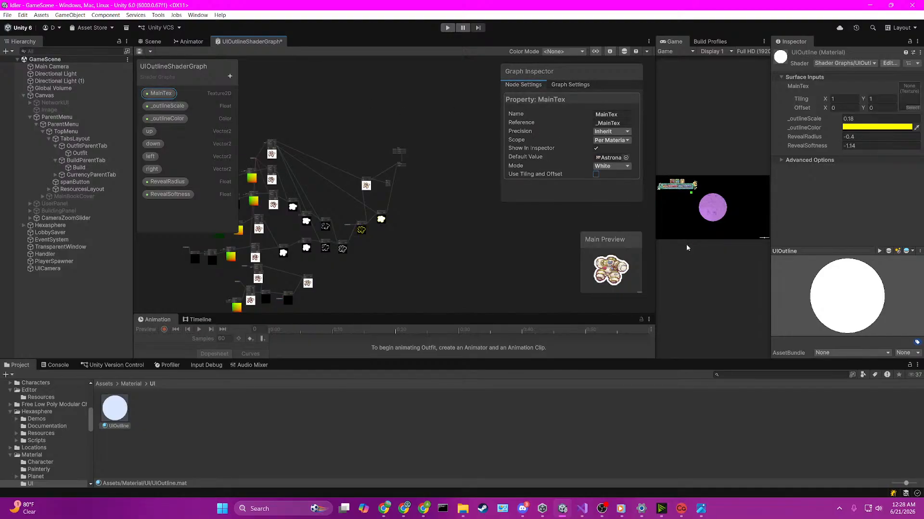
key(ctrl+s)
click(157, 43)
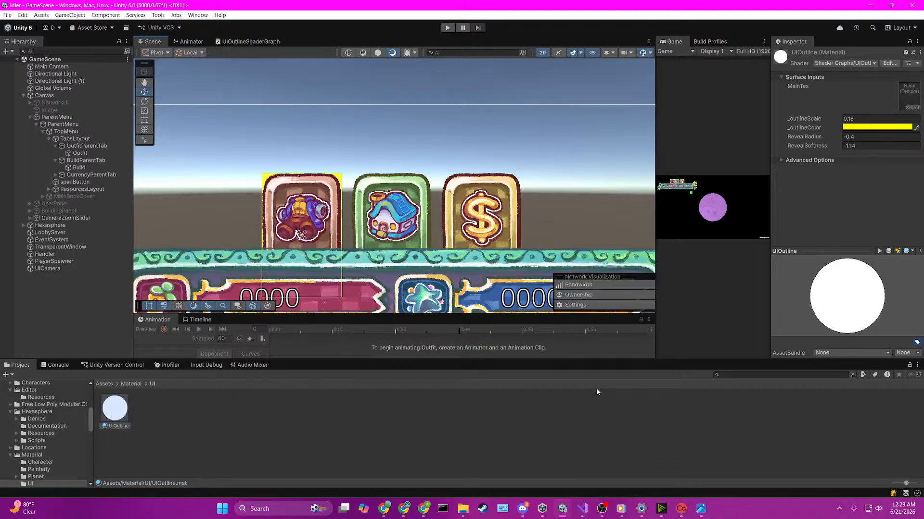
click(387, 505)
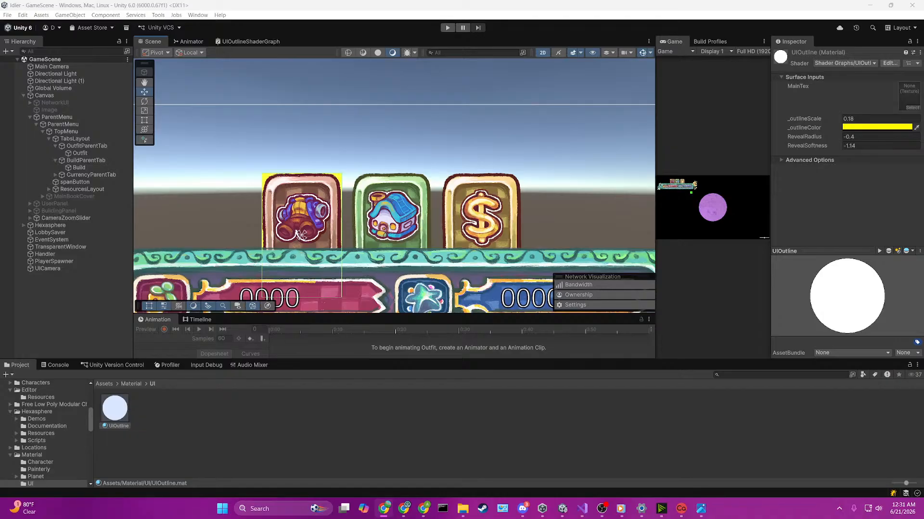
Step: Duplicate the Outfit object and make the copy a child of the original Outfit
click(80, 154)
key(ctrl+d)
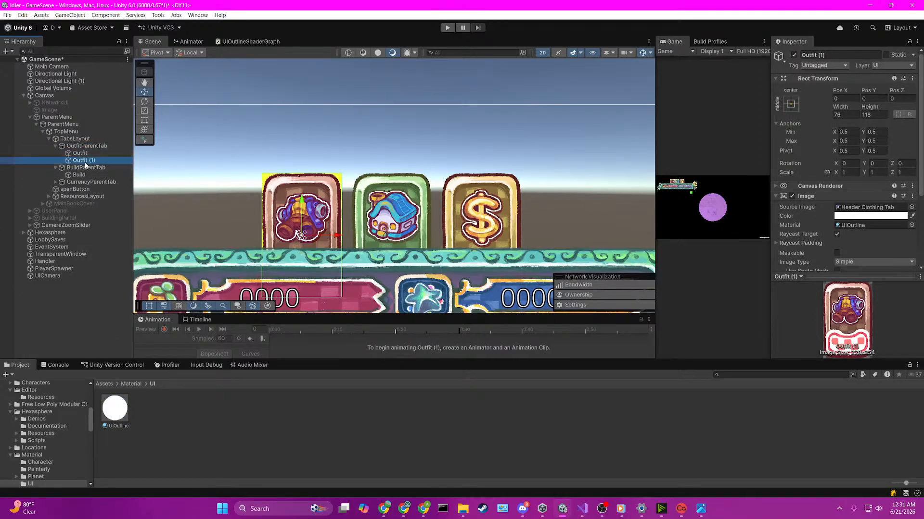
click(95, 161)
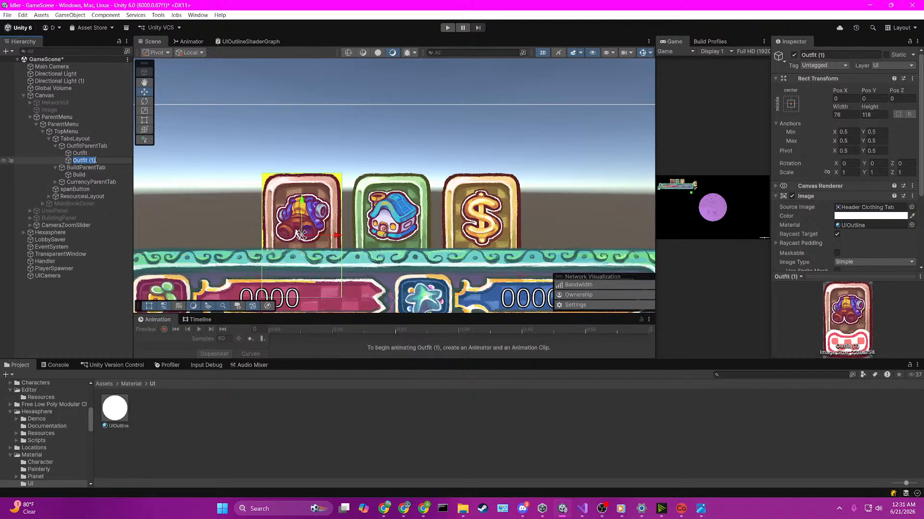
click(98, 167)
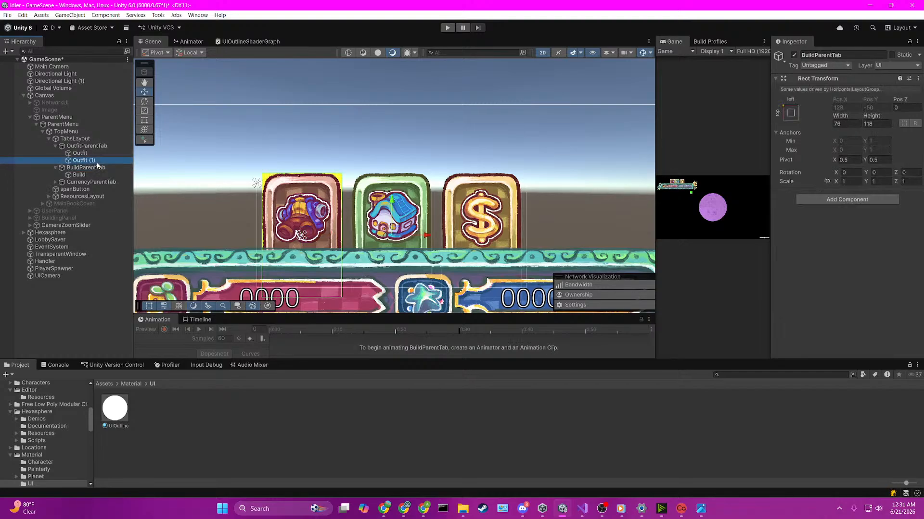
drag(95, 162, 97, 153)
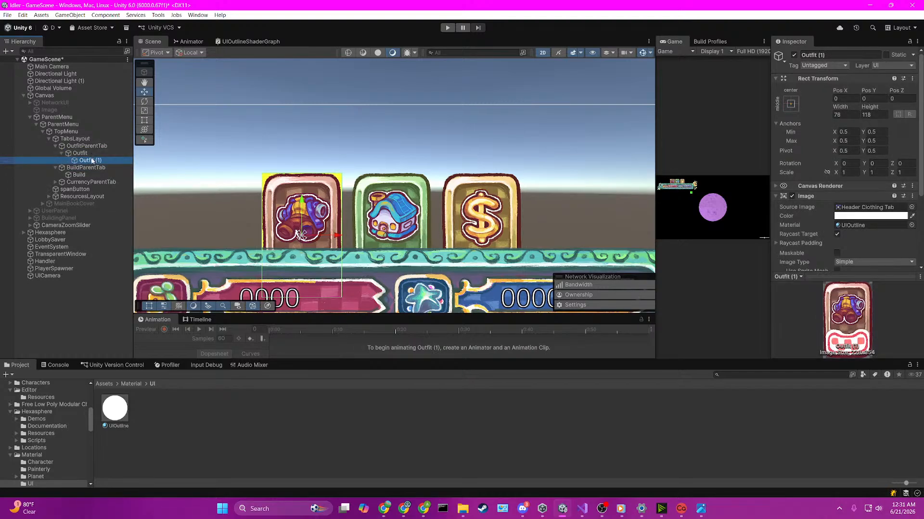
Step: Rename the duplicated object nested under Outfit to Outline
click(93, 161)
text(O)
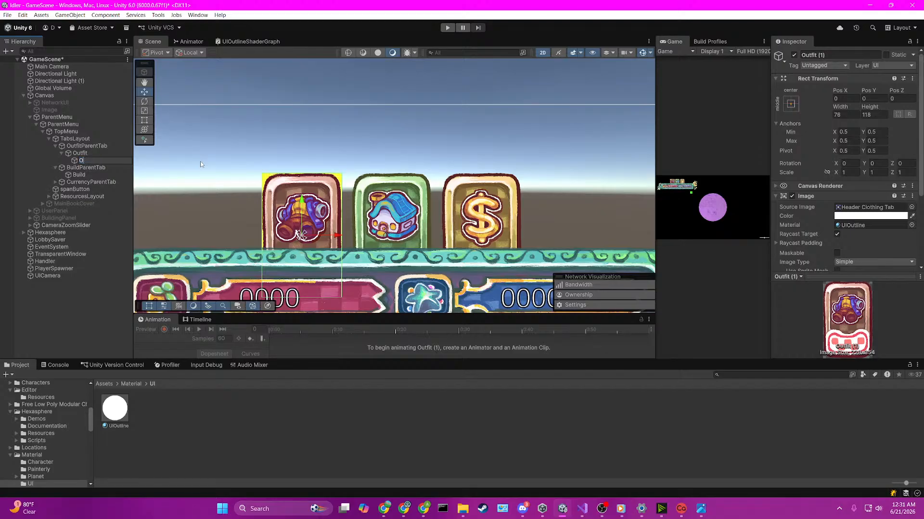
text(utline)
key(Return)
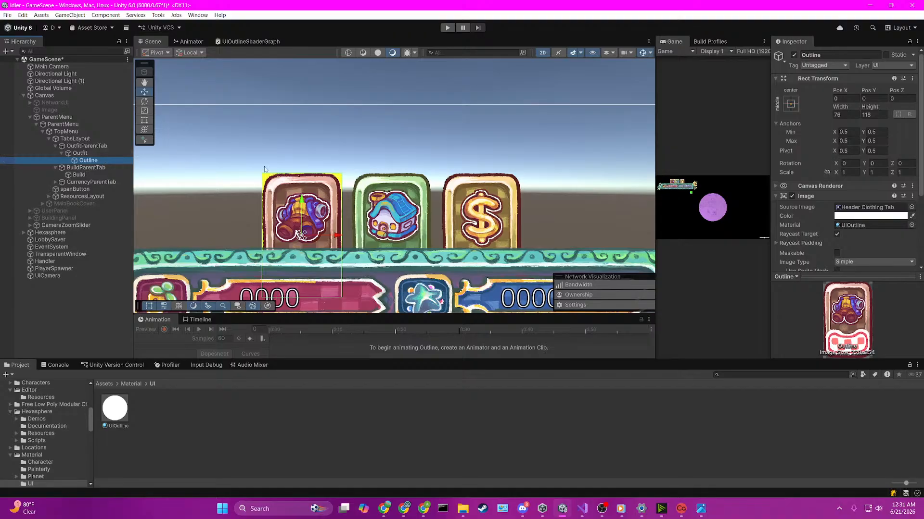
Step: Remove the UIOutline material from the parent Outfit object's Image by setting its Material to None
click(80, 153)
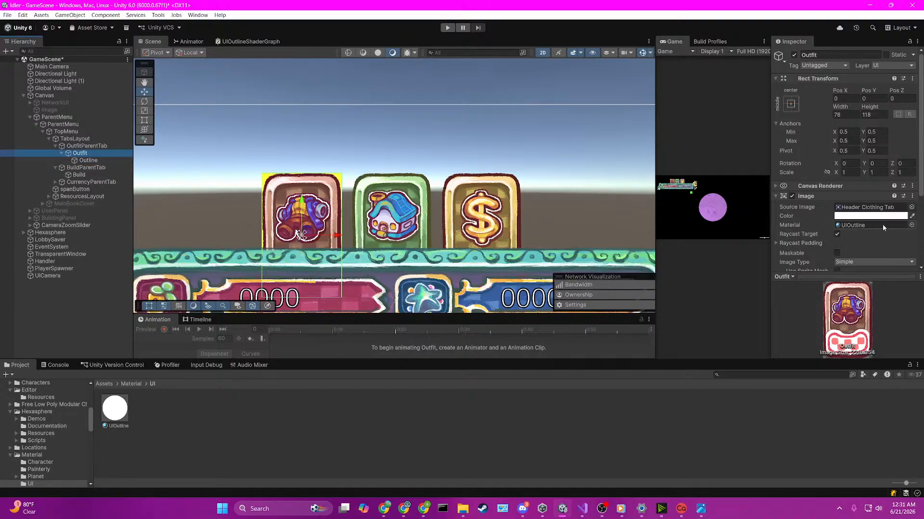
click(911, 225)
text(n)
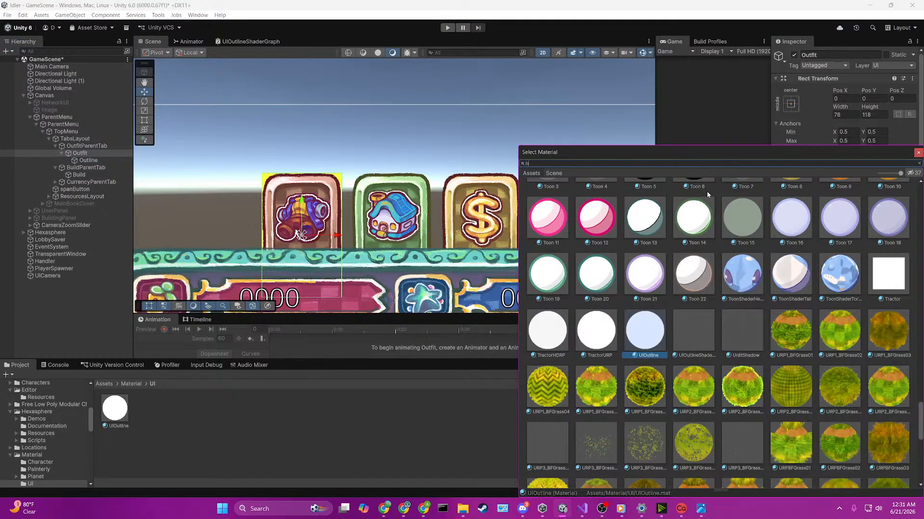
text(on)
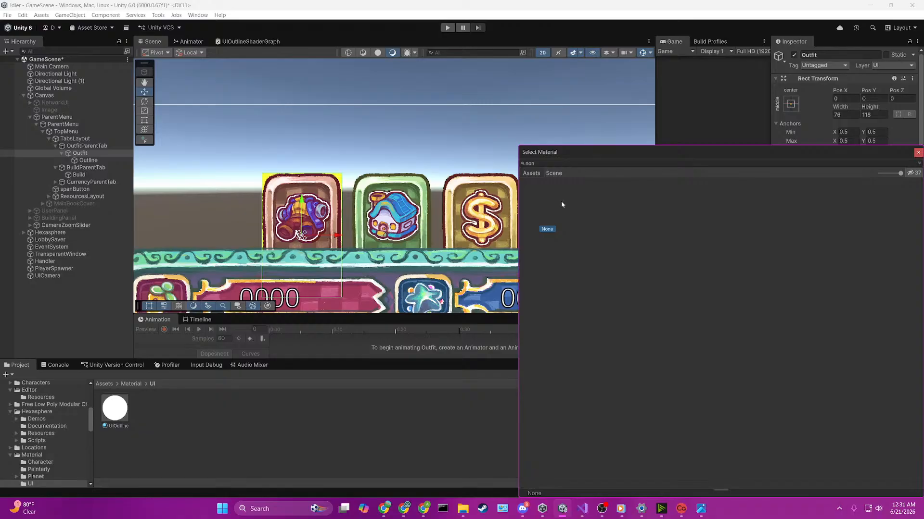
key(Return)
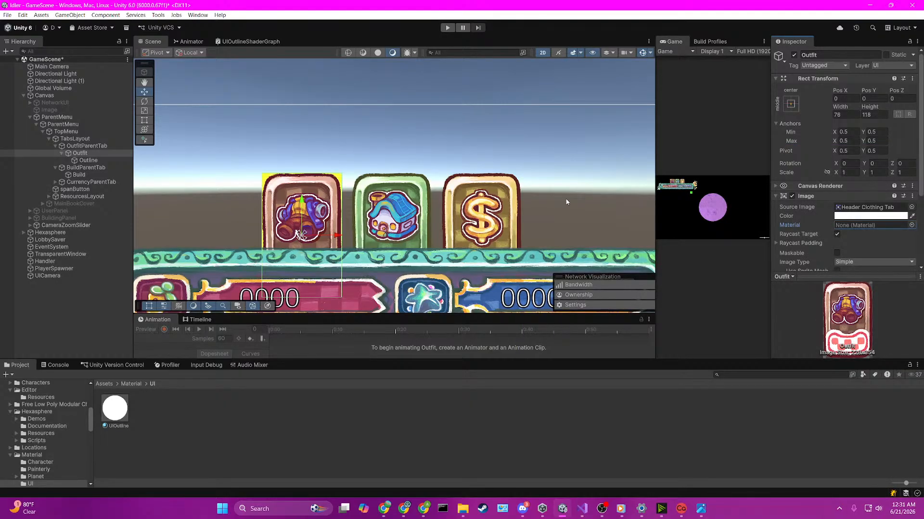
Step: Try to clear the material of the Outline object's Image by searching the available materials for None
click(116, 162)
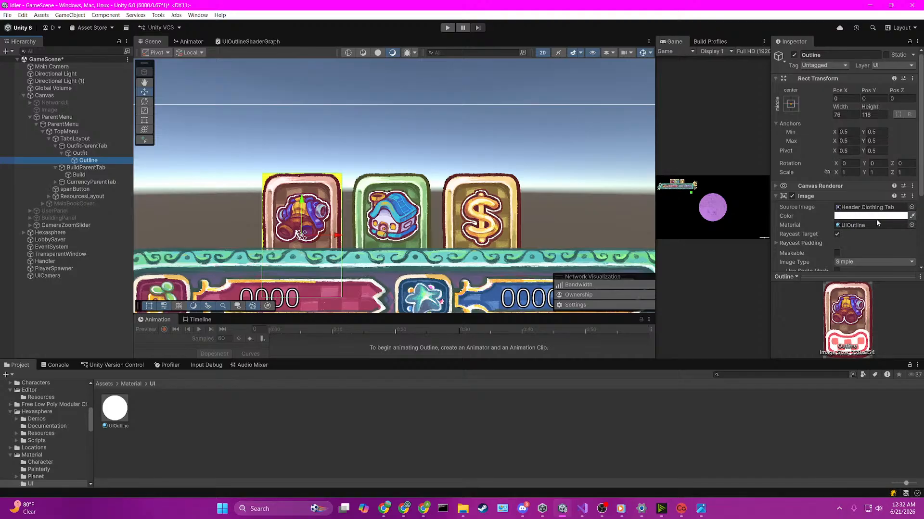
click(910, 225)
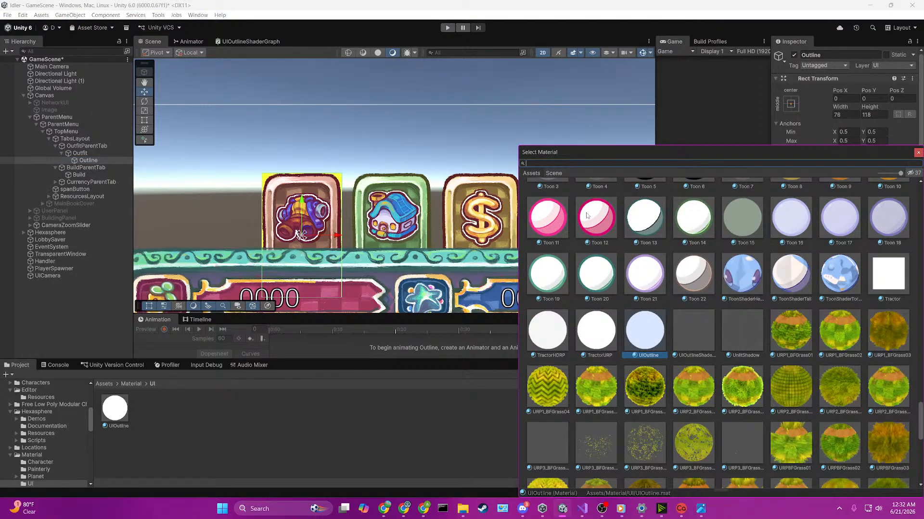
text(none)
key(Return)
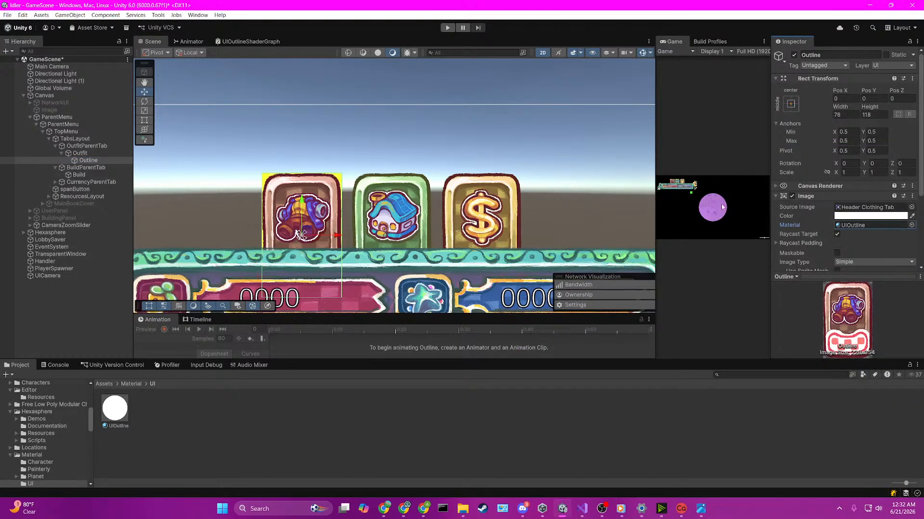
click(903, 227)
click(911, 225)
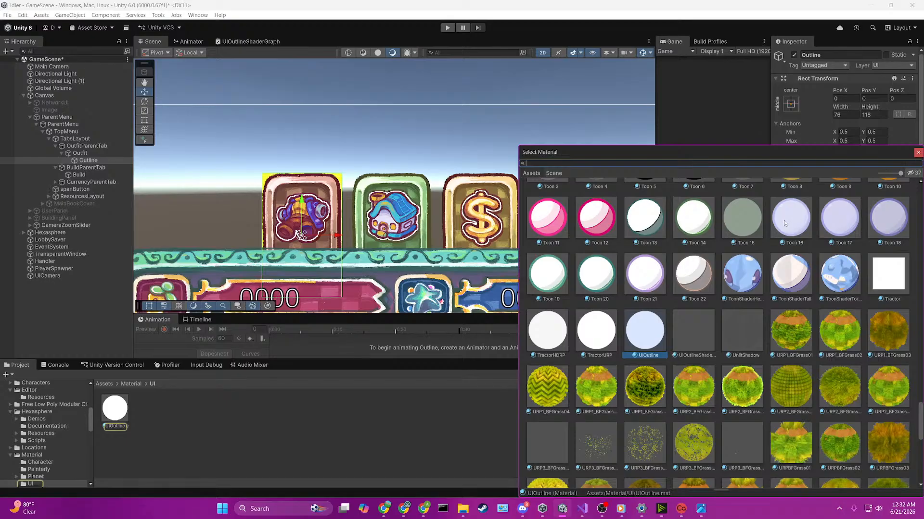
text(none)
key(BackSpace)
key(BackSpace)
key(BackSpace)
key(BackSpace)
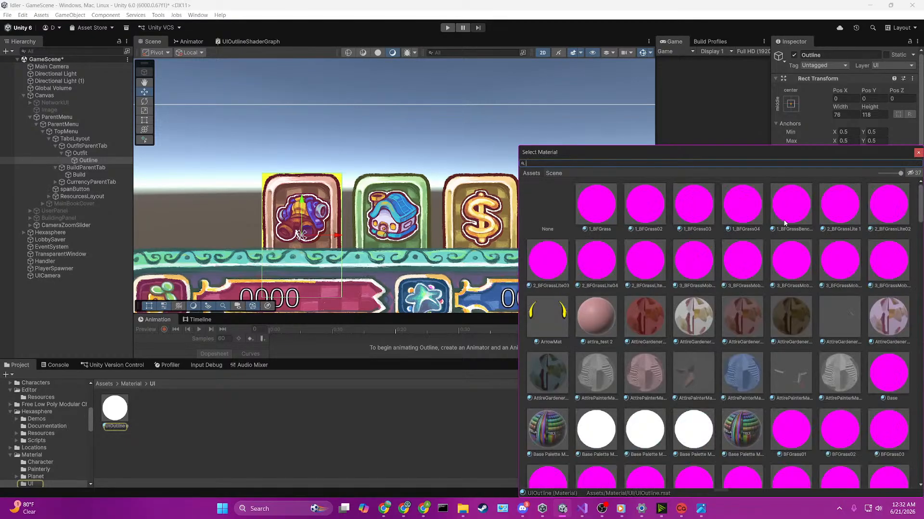
Step: Search the available materials for "text", "mesh", "gui" and "soli" to find a plain material for the Outline Image
text(text)
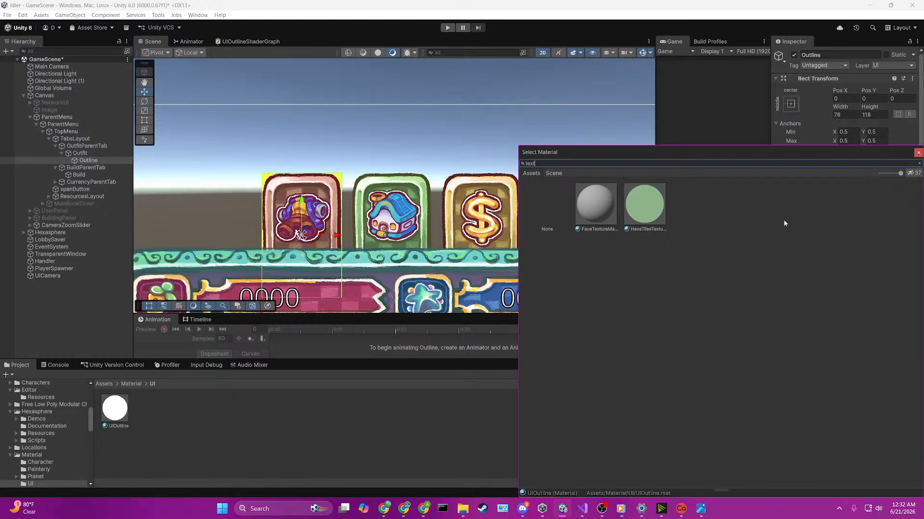
key(BackSpace)
key(BackSpace)
key(BackSpace)
key(BackSpace)
text(mesh)
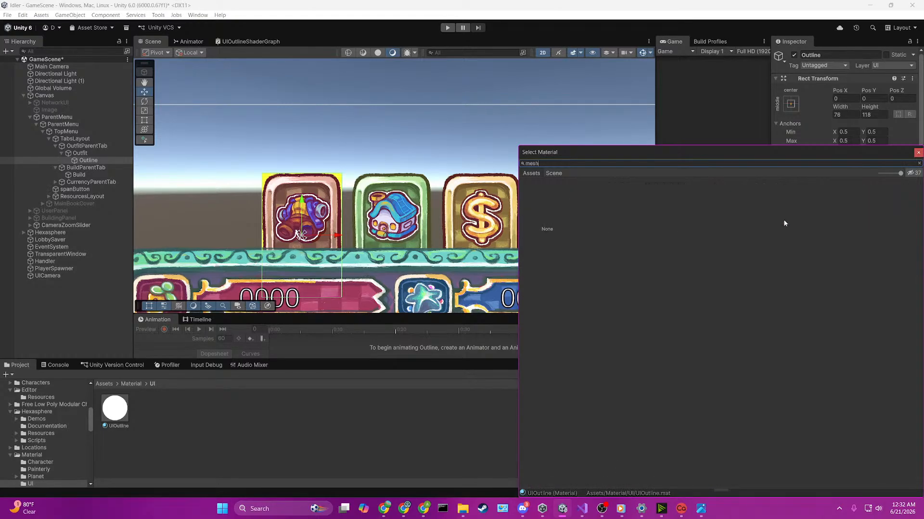
key(BackSpace)
key(BackSpace)
key(BackSpace)
key(BackSpace)
text(gui)
key(BackSpace)
key(BackSpace)
key(BackSpace)
text(gui)
key(BackSpace)
key(BackSpace)
key(BackSpace)
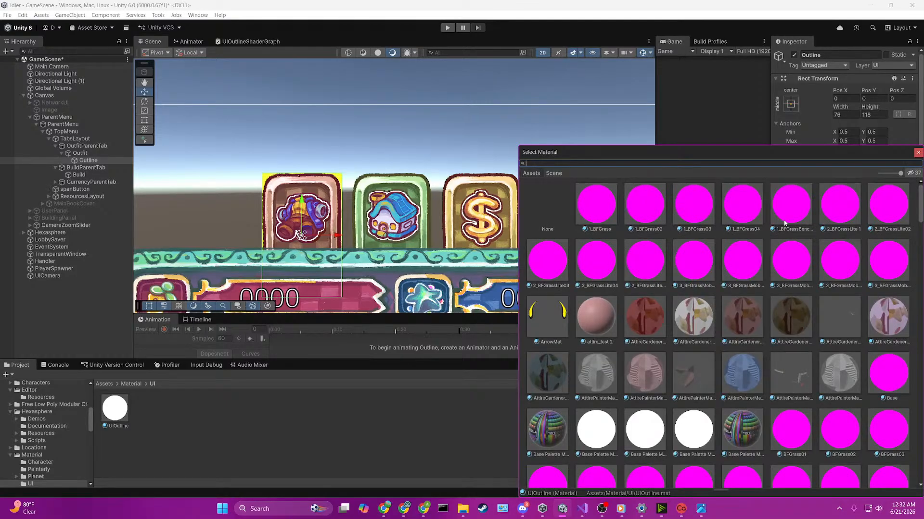
text(soli)
key(BackSpace)
key(BackSpace)
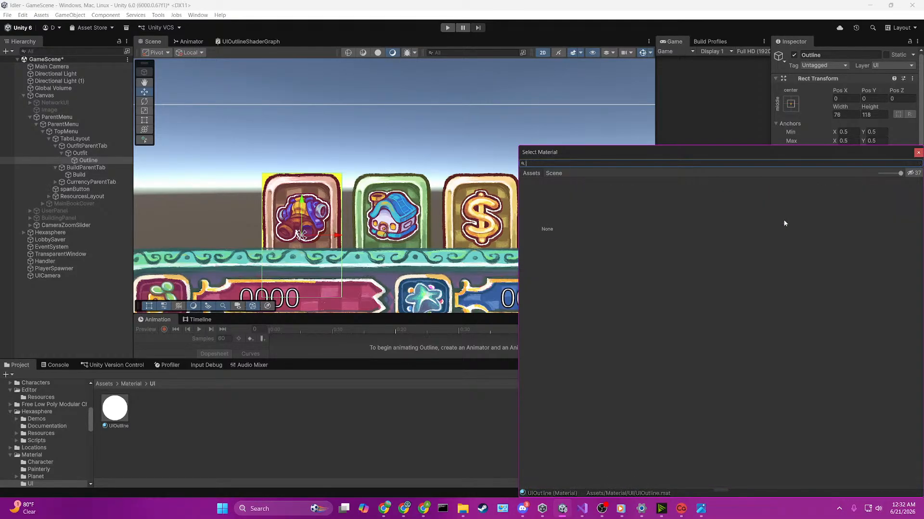
text(text)
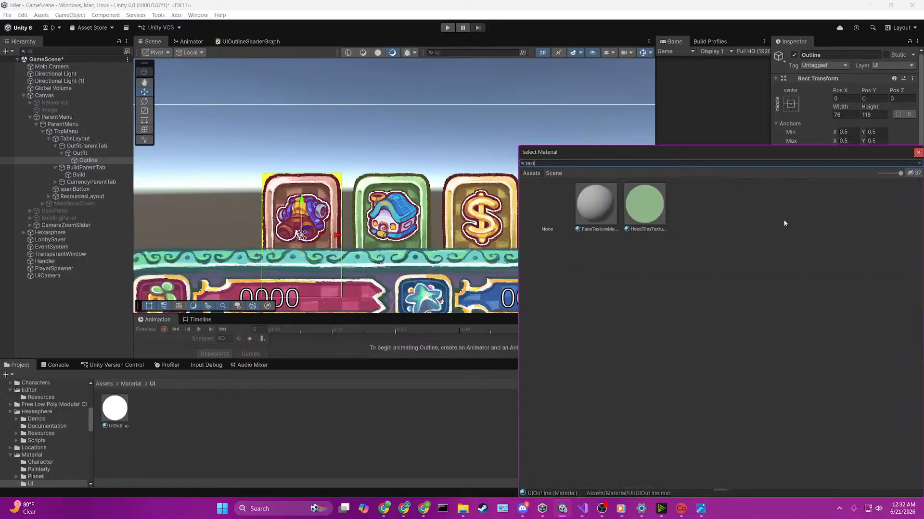
Step: Search the materials for "tmp" and assign TMP_SDF-URP Unlit to the Outline object's Image
key(BackSpace)
key(BackSpace)
key(BackSpace)
key(BackSpace)
text(tmp)
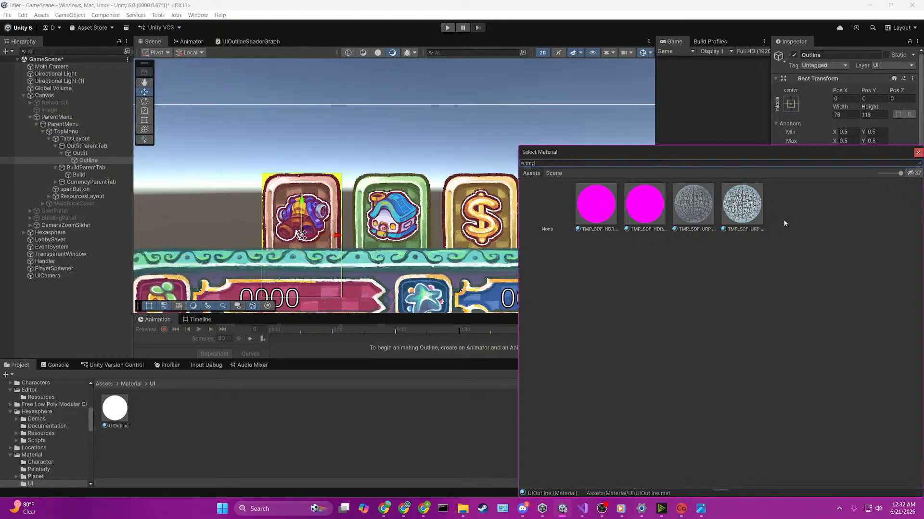
click(749, 217)
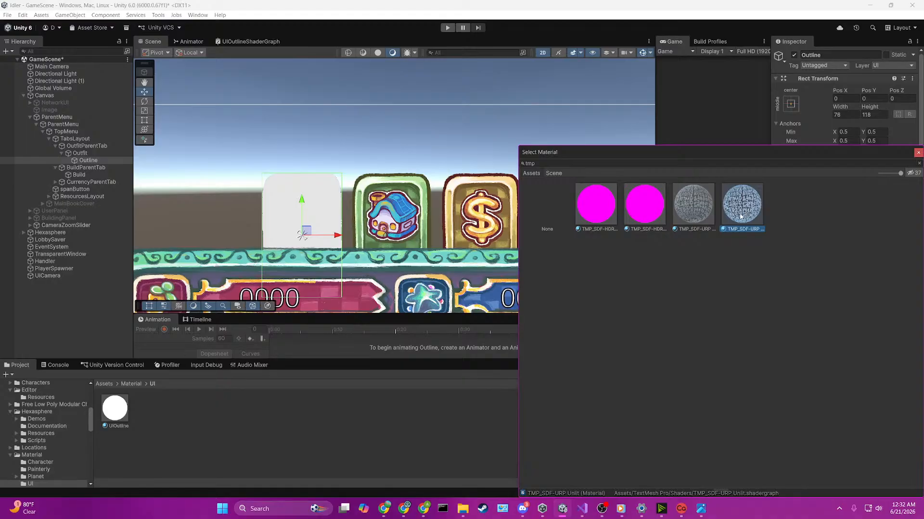
double_click(740, 215)
Step: Set the Outline Image's color to yellow, FFF60F, and close the color picker
click(861, 216)
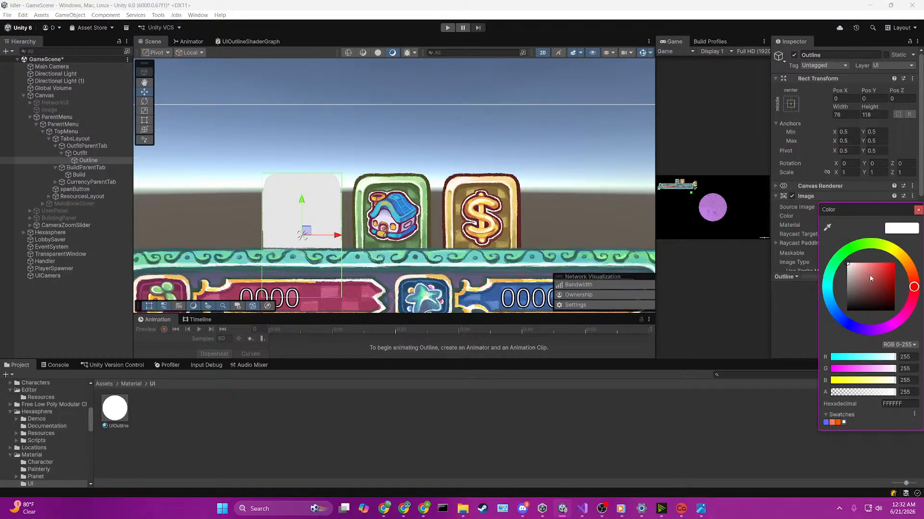
drag(870, 278, 898, 250)
click(897, 254)
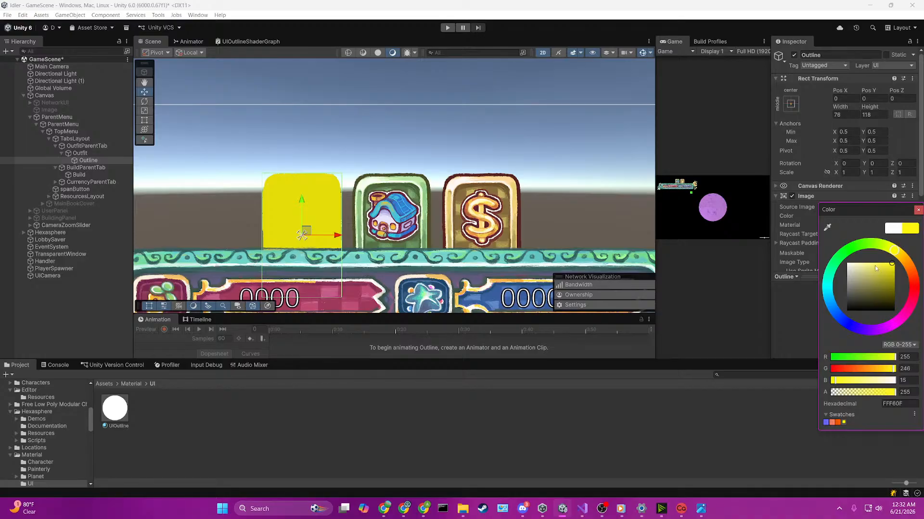
click(755, 215)
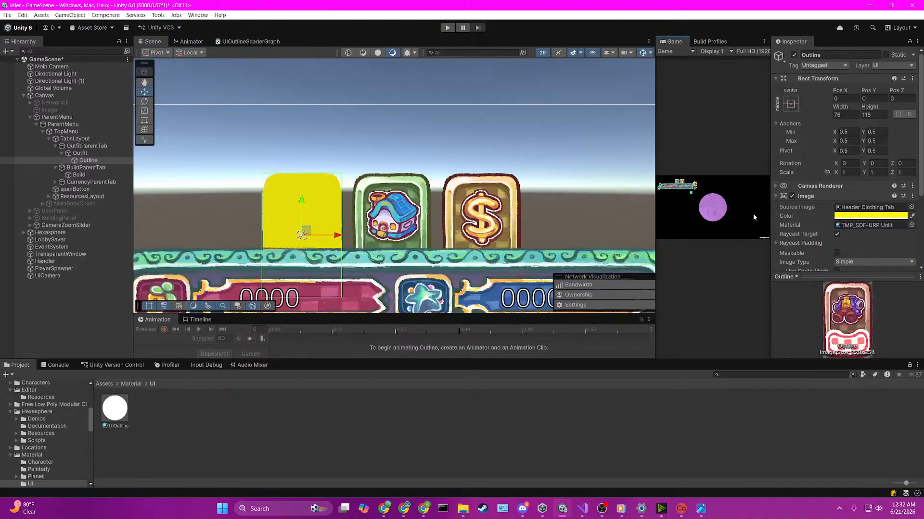
Step: Nest Outfit under Outline and try scaling Outline to 1.1 in X and Y
click(83, 154)
drag(81, 161, 82, 152)
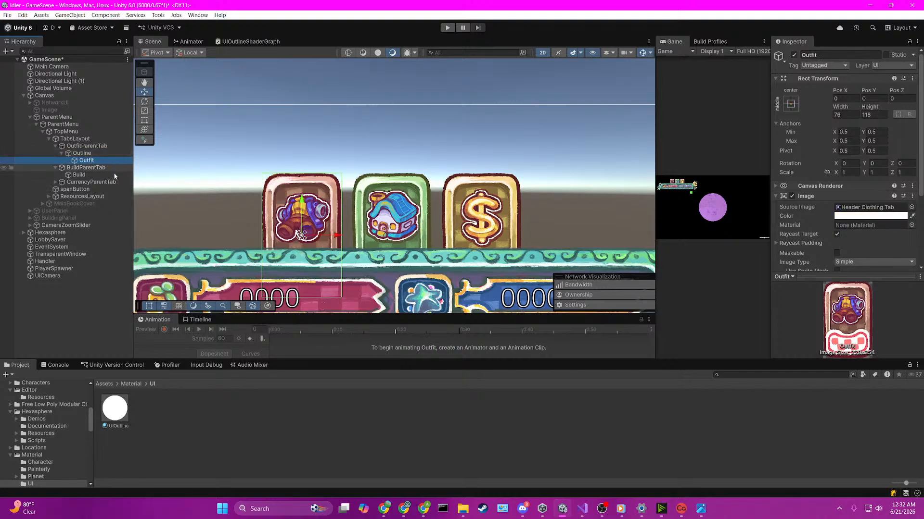
click(82, 153)
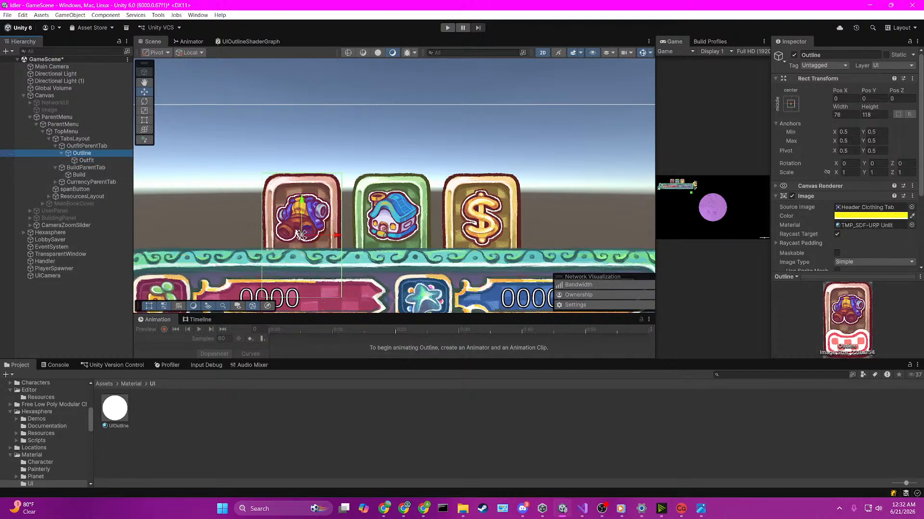
click(848, 173)
text(1.1)
key(Tab)
text(1.1)
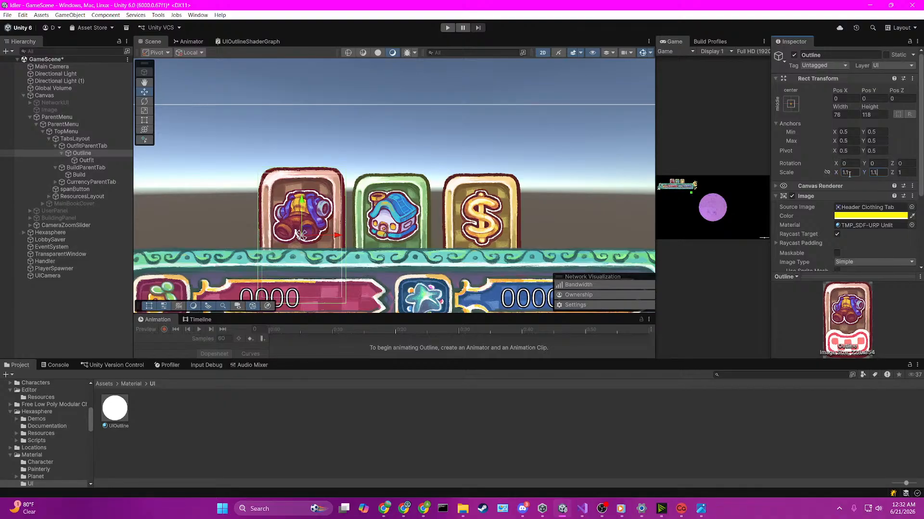
key(ctrl+z)
key(ctrl+z)
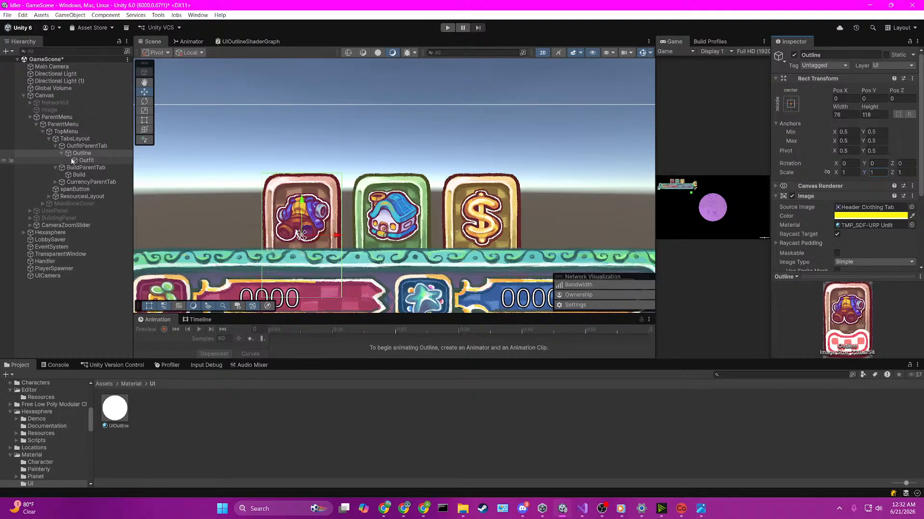
Step: Place Outline directly under OutfitParentTab, above its sibling Outfit, and set Outline's scale to 1.1 on all three axes
drag(72, 161, 93, 152)
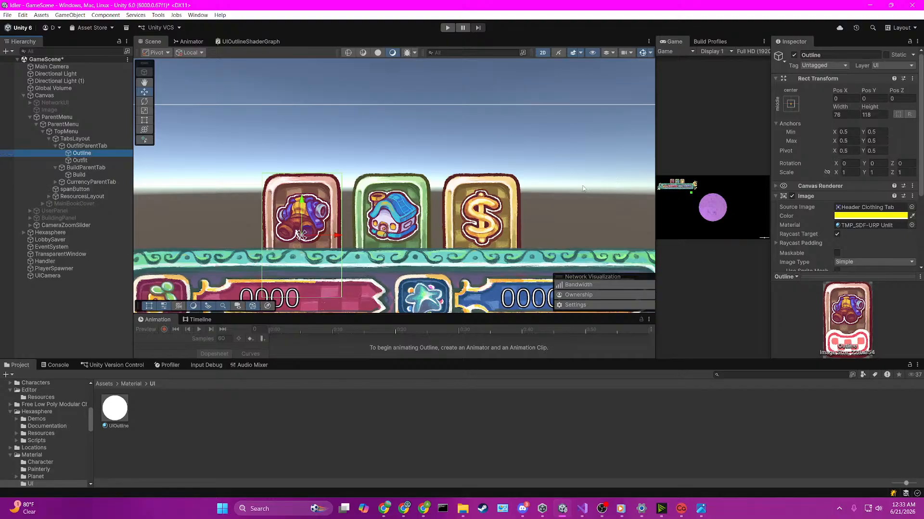
click(855, 173)
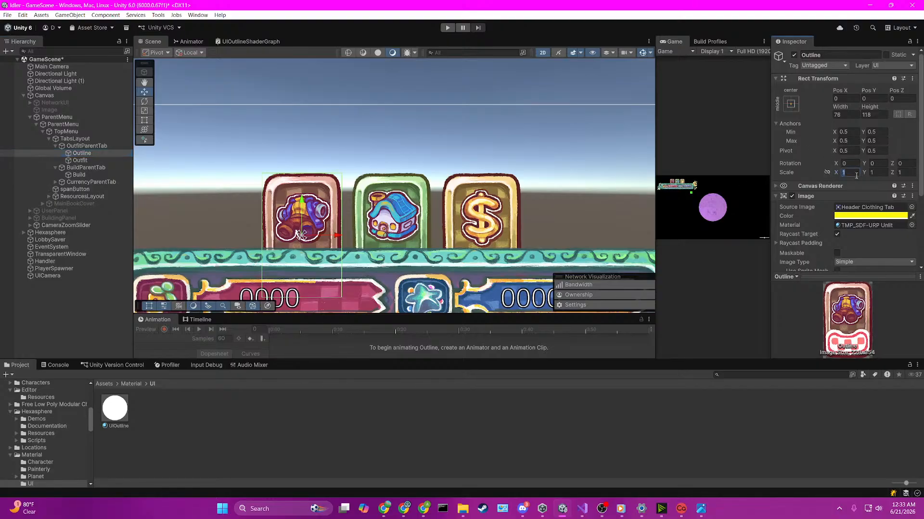
text(1.1)
key(Tab)
text(1.1)
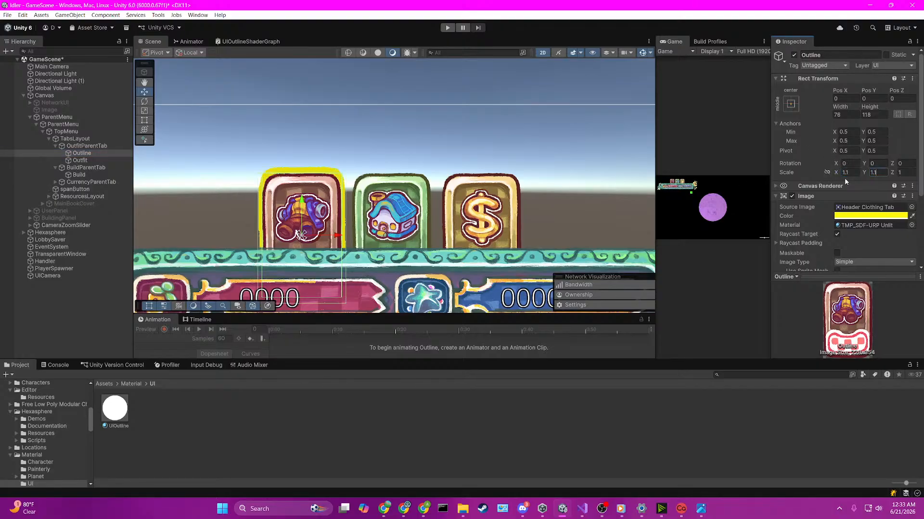
key(Tab)
text(1.1)
click(472, 129)
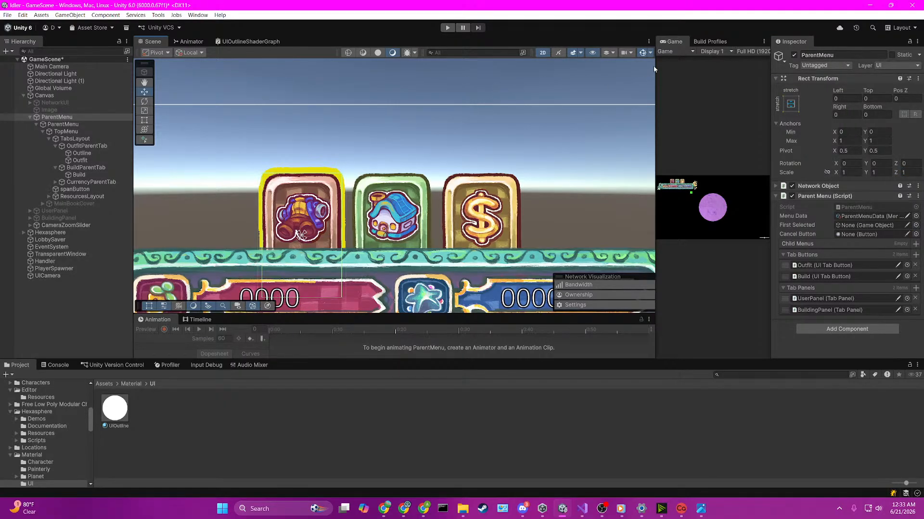
Step: Examine the yellow outline around the Outfit tab up close and at the size of the whole header
click(105, 153)
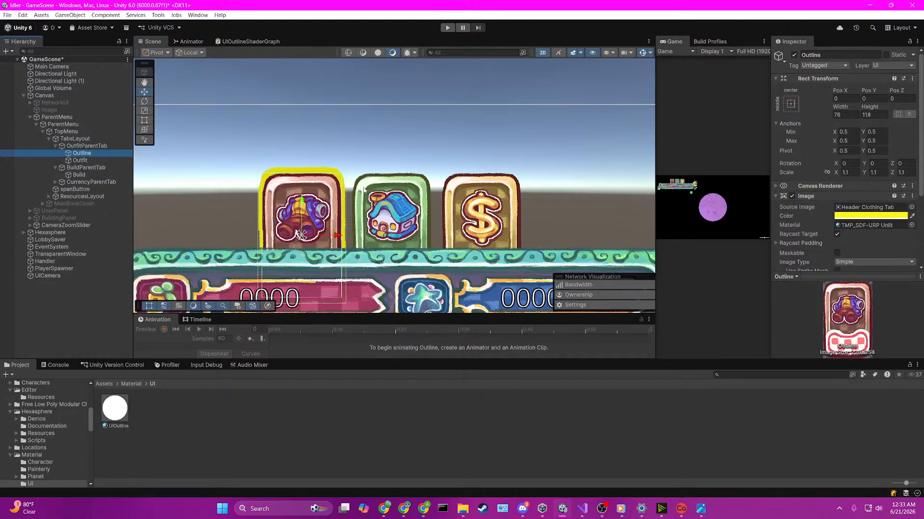
scroll(277, 172, down, 2)
scroll(284, 202, up, 1)
click(289, 216)
scroll(289, 217, up, 3)
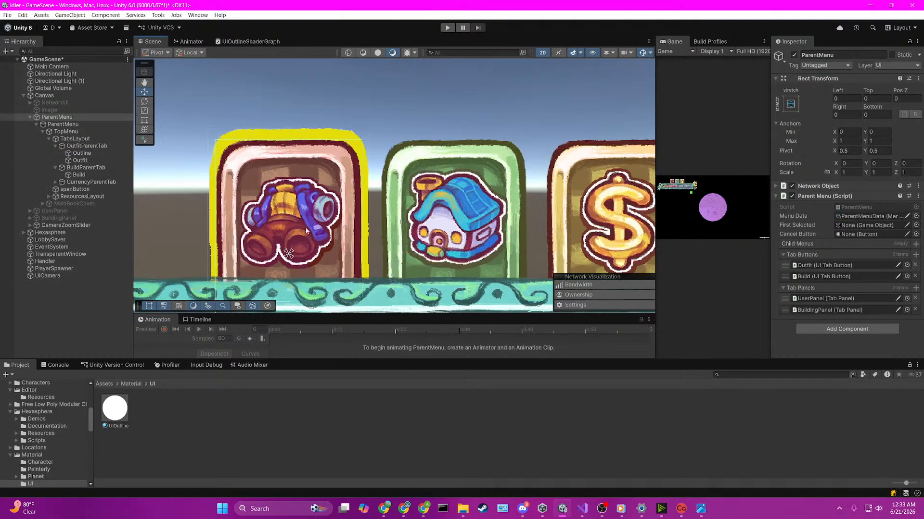
scroll(220, 164, up, 3)
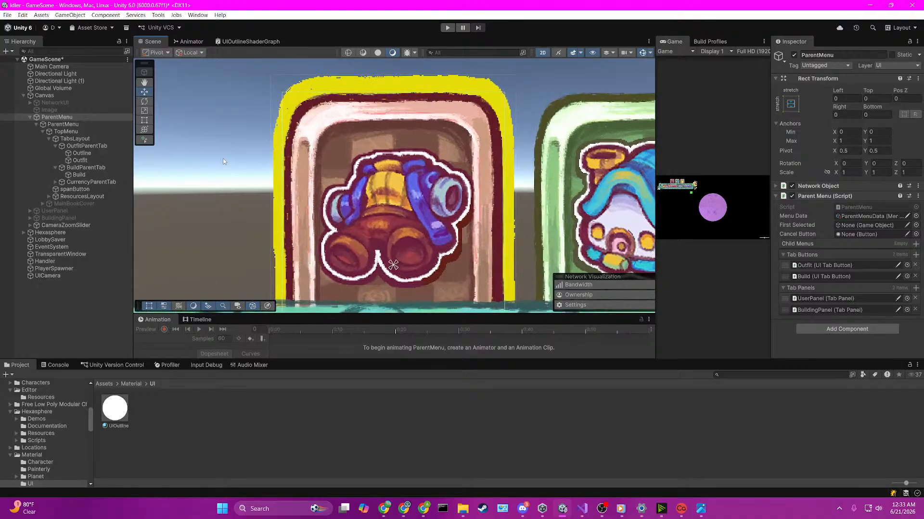
scroll(223, 161, down, 5)
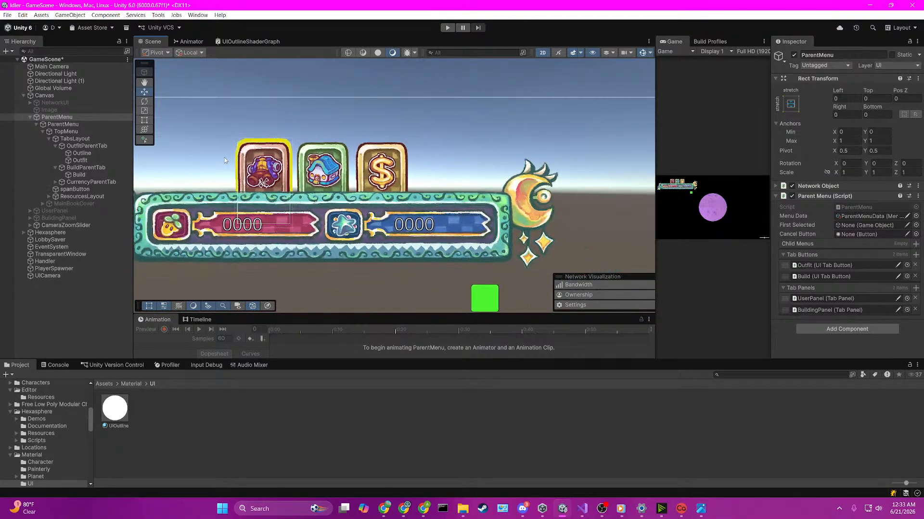
scroll(504, 182, down, 3)
click(403, 120)
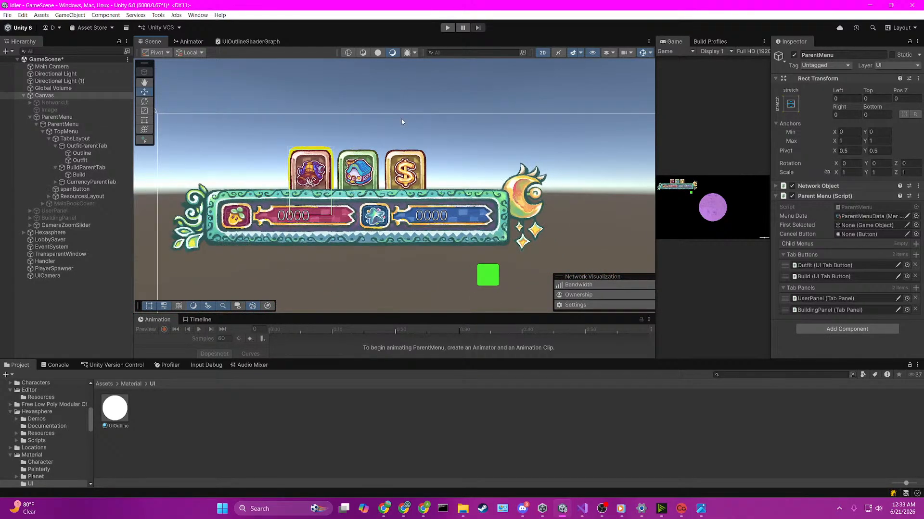
click(415, 79)
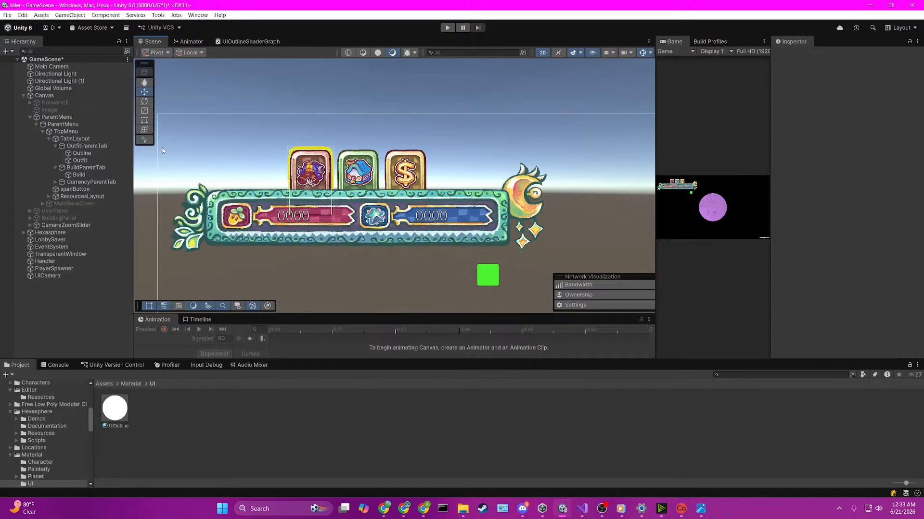
Step: Toggle the Outline object off and on to compare the tab's appearance, and enlarge the Game view
click(105, 160)
click(129, 153)
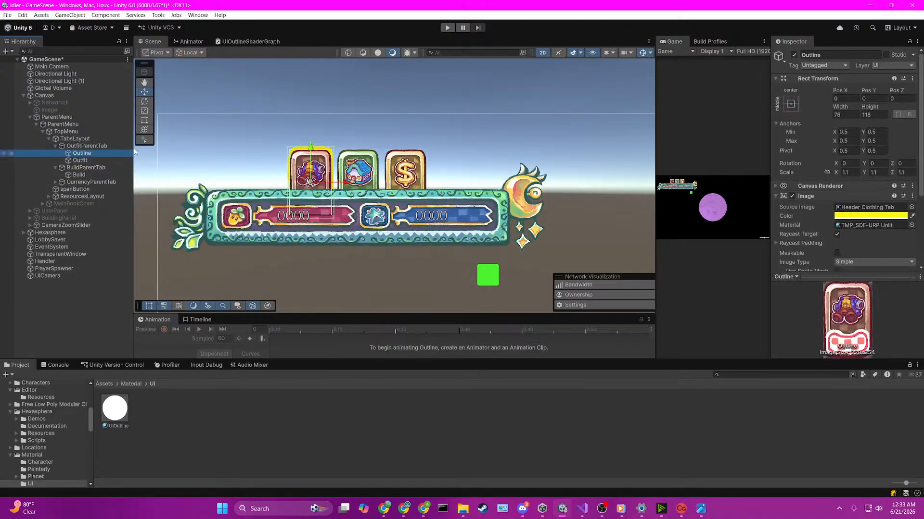
click(794, 56)
click(794, 56)
click(795, 56)
click(794, 56)
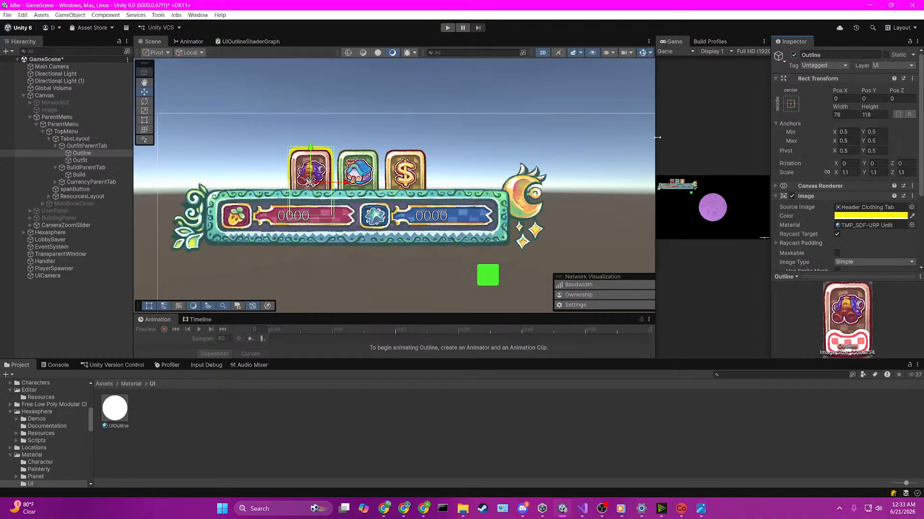
drag(657, 138, 337, 176)
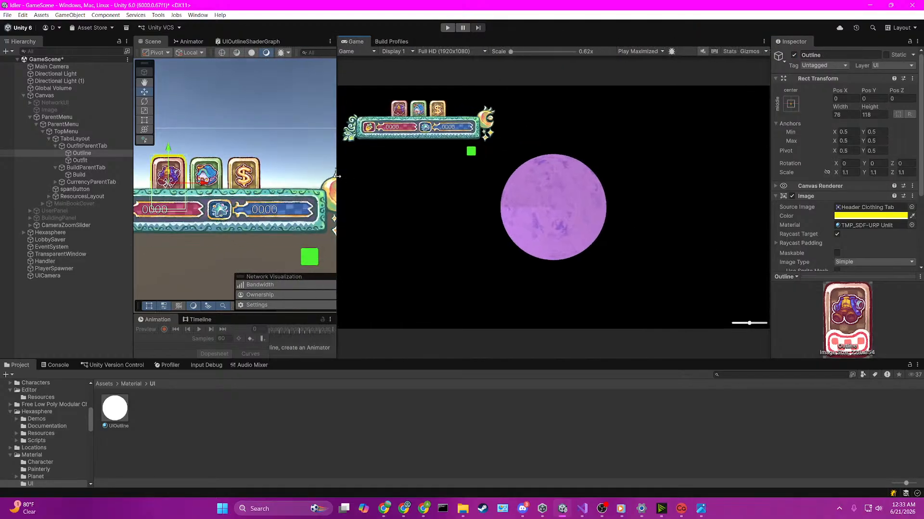
Step: Set the Outline object's scale to 1.2 on the X, Y and Z axes
click(854, 174)
text(1.2)
key(Tab)
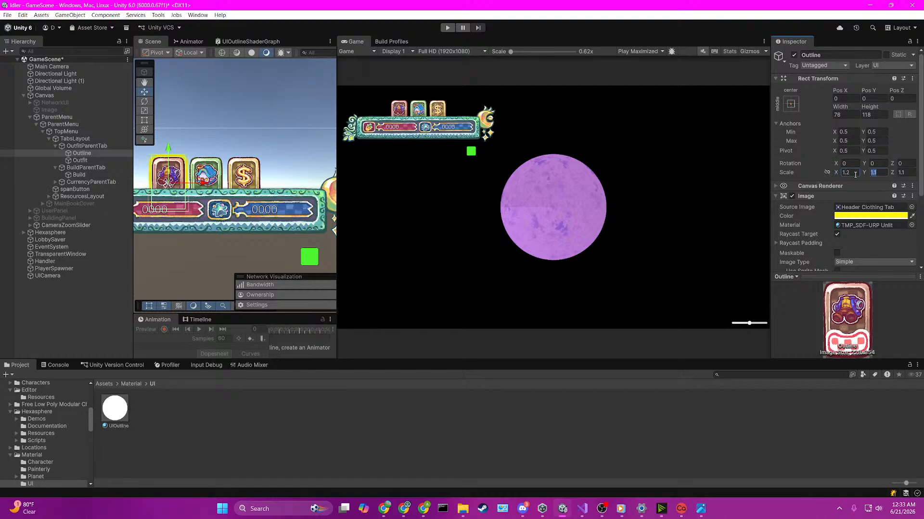
key(Tab)
click(666, 138)
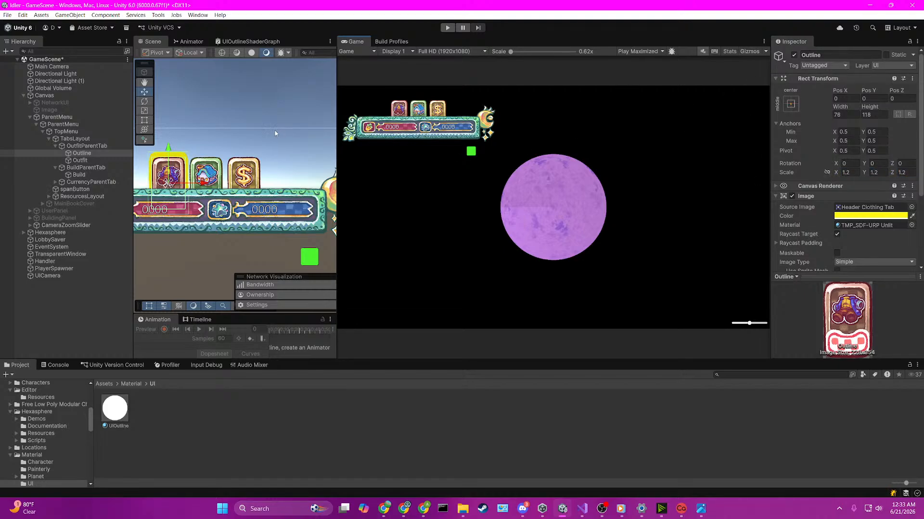
Step: Toggle Outline off and on to check whether it renders in the Game view, and save the scene
click(796, 55)
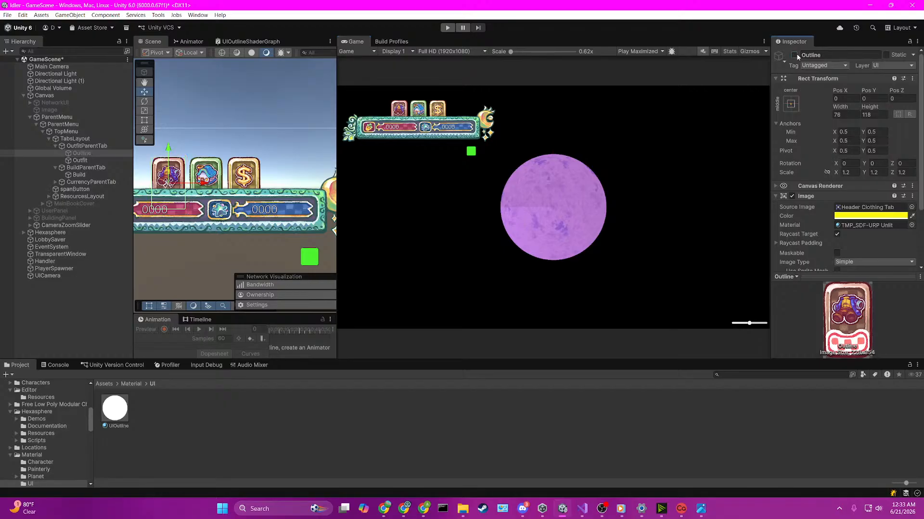
click(796, 55)
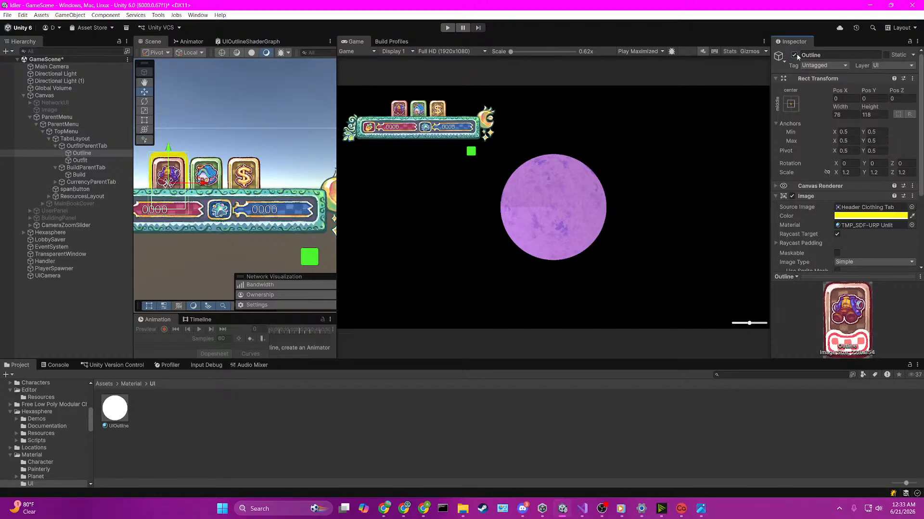
click(472, 158)
key(ctrl+s)
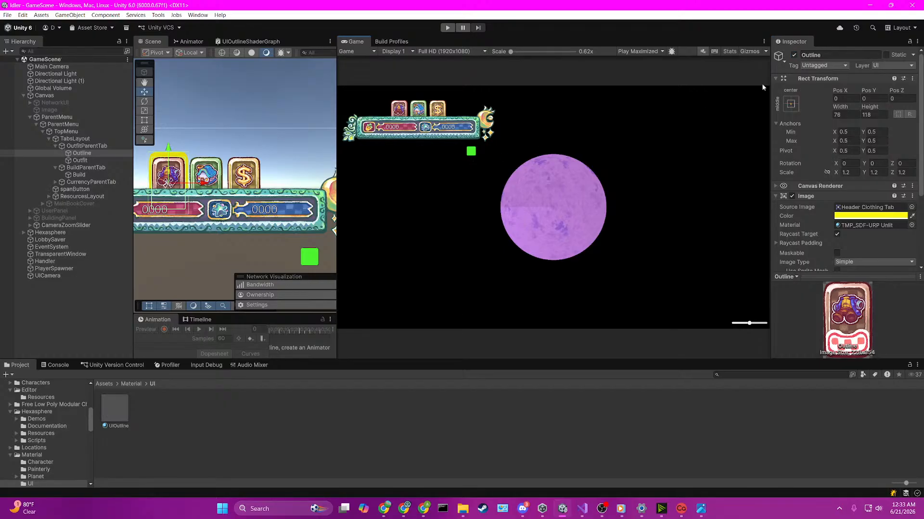
click(794, 56)
click(794, 55)
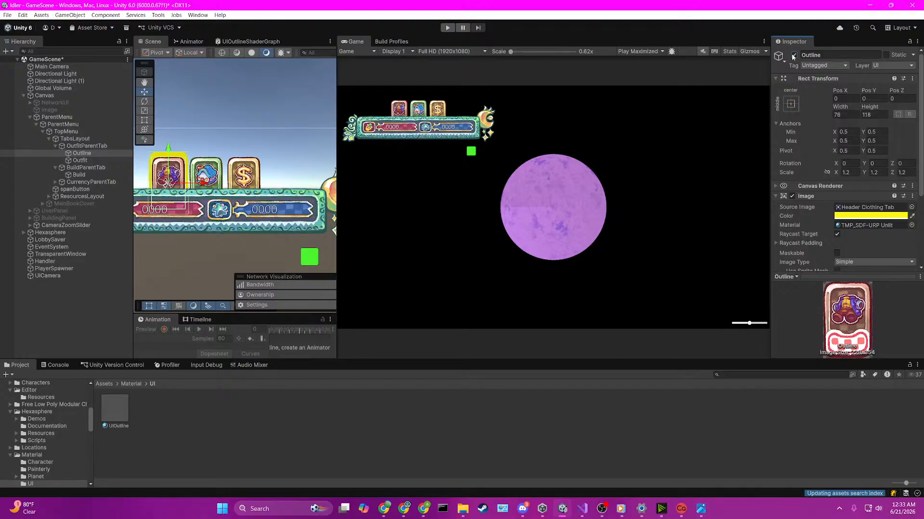
click(793, 57)
click(793, 56)
Step: Set the Outline Image's material to None and inspect the Outfit tab's outline in the Scene view
click(911, 225)
scroll(691, 263, up, 15)
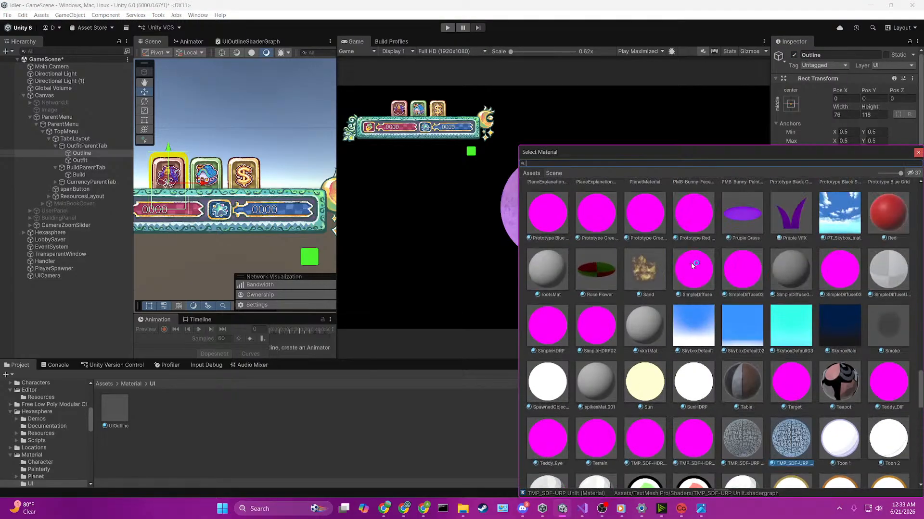
scroll(693, 265, up, 10)
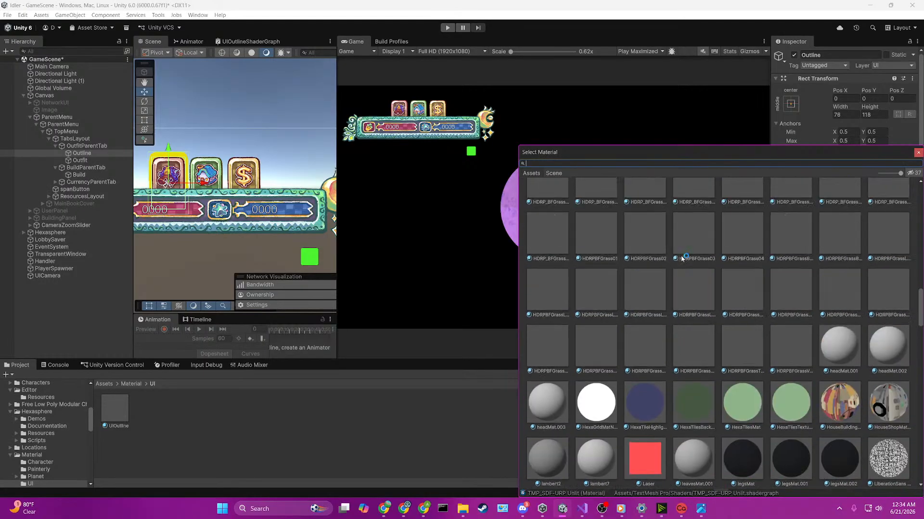
text(non)
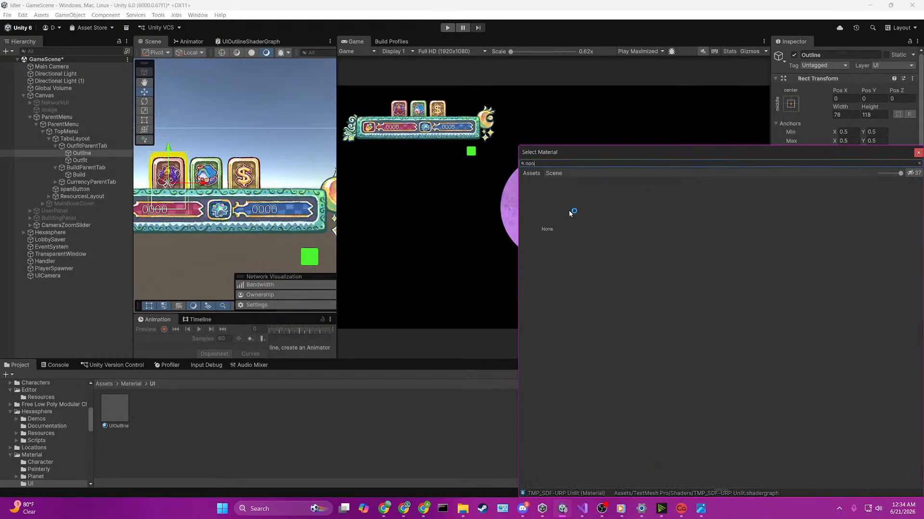
key(Return)
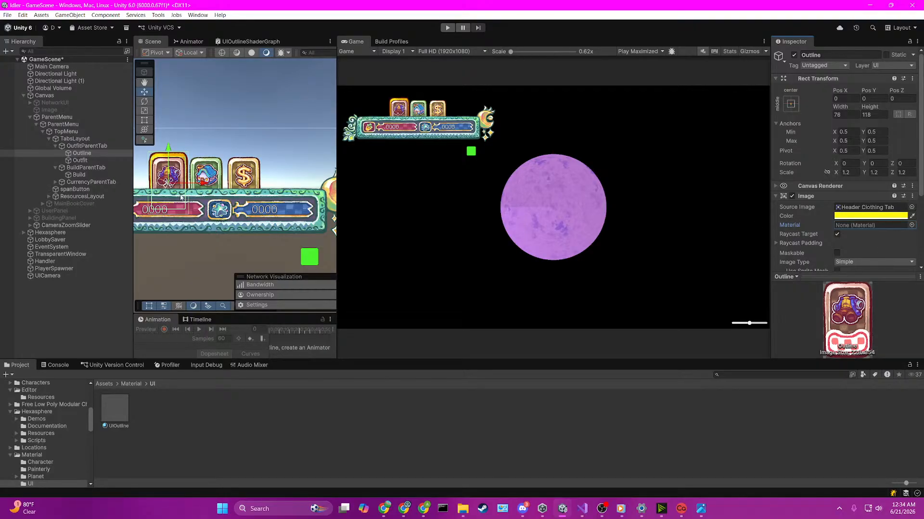
key(f)
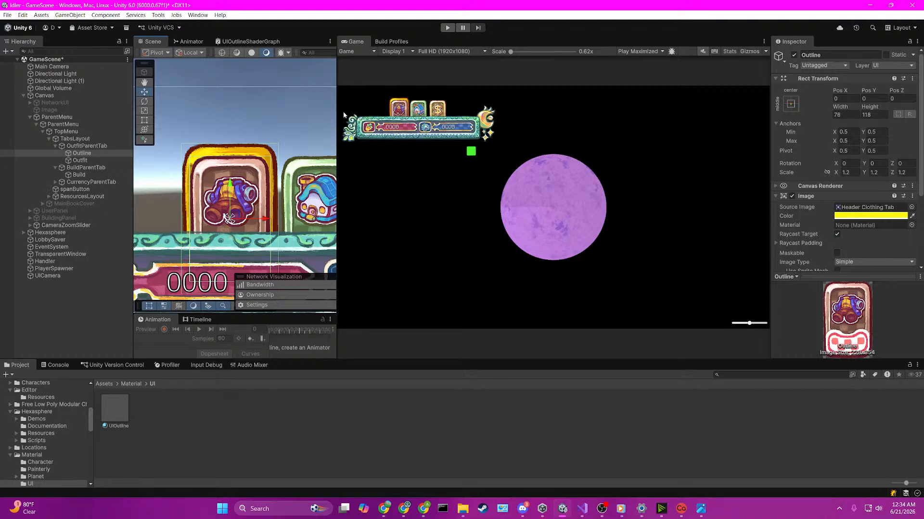
drag(337, 152, 391, 152)
scroll(302, 211, down, 5)
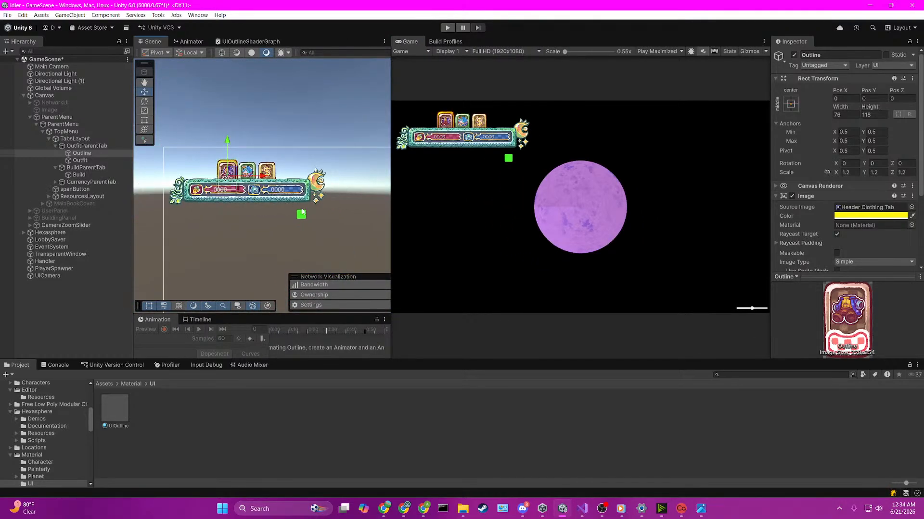
middle_drag(302, 212, 305, 164)
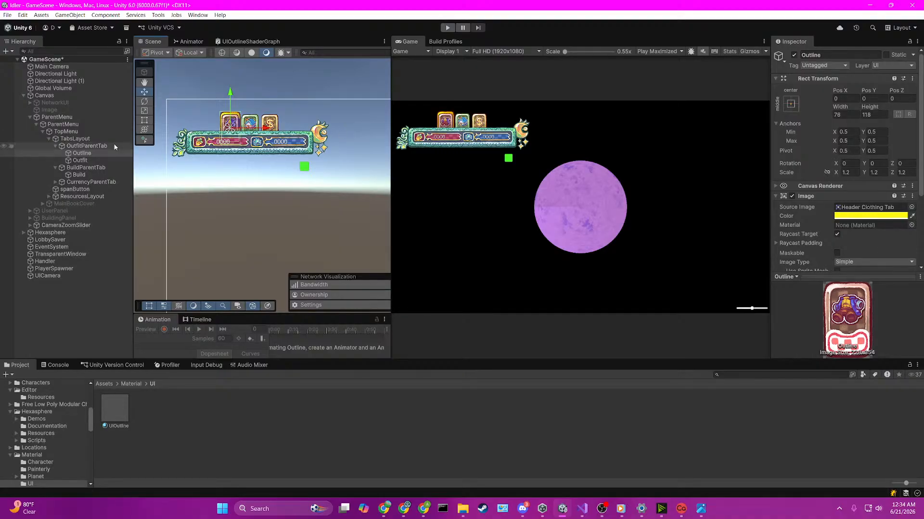
Step: Delete the Outline object under OutfitParentTab and save GameScene
drag(134, 147, 197, 147)
click(103, 159)
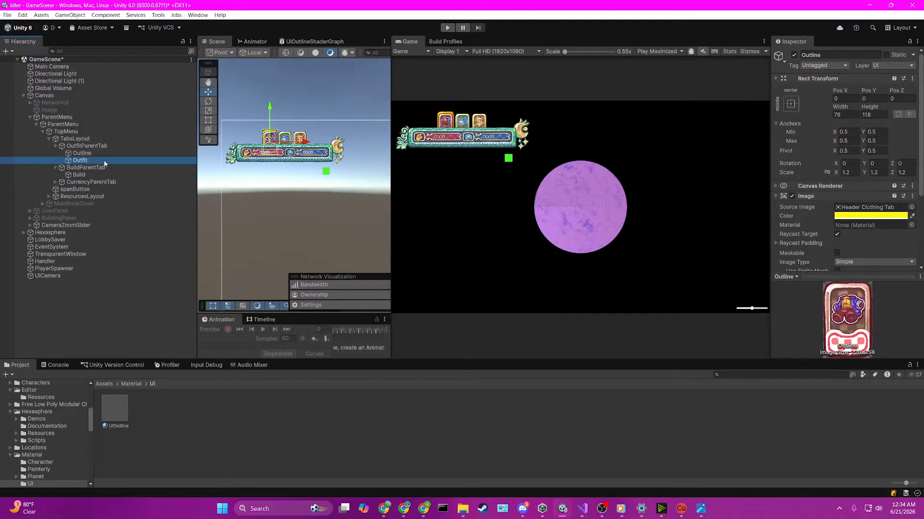
click(99, 153)
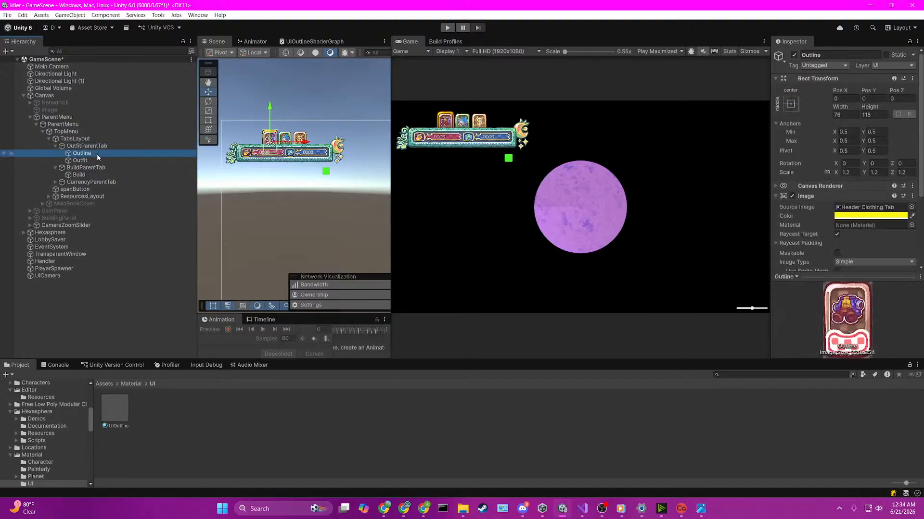
click(92, 161)
click(97, 153)
key(Delete)
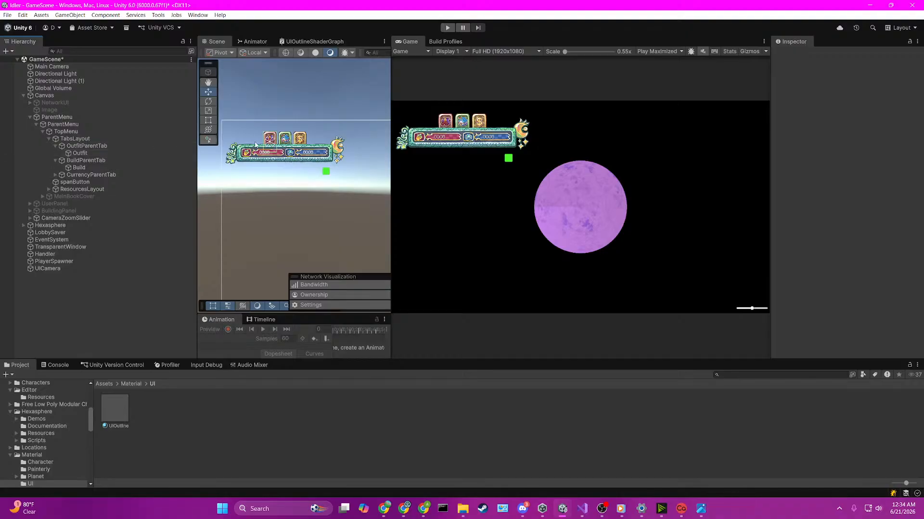
key(ctrl+s)
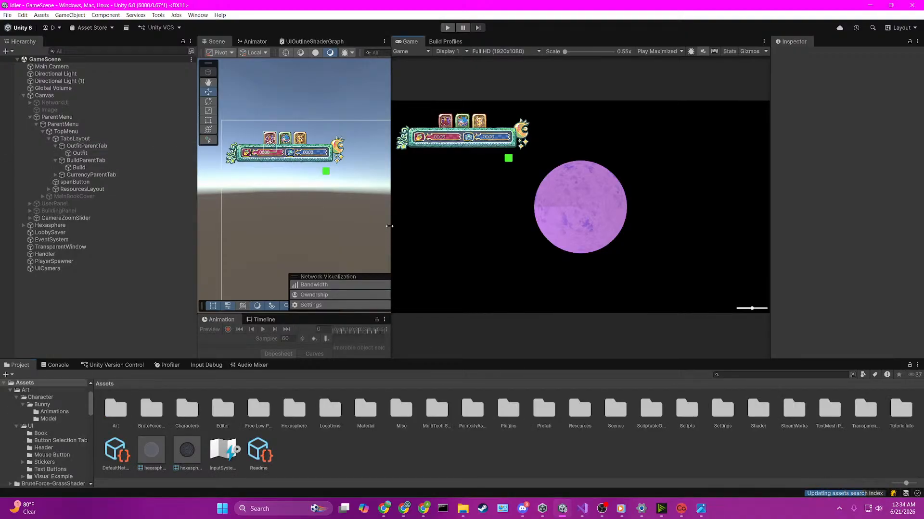
Step: Open the SceneLoader scene from the Assets/Scenes folder and adjust the widths of the editor views
drag(391, 224, 444, 222)
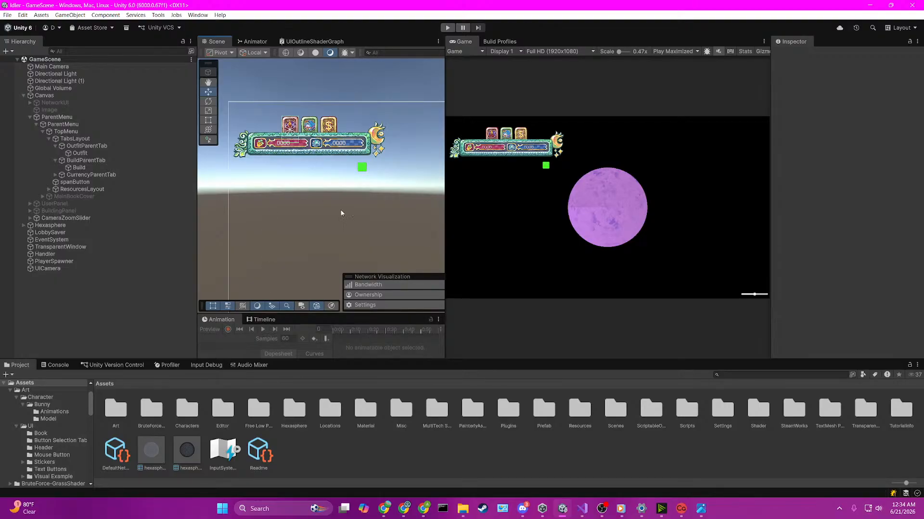
double_click(613, 411)
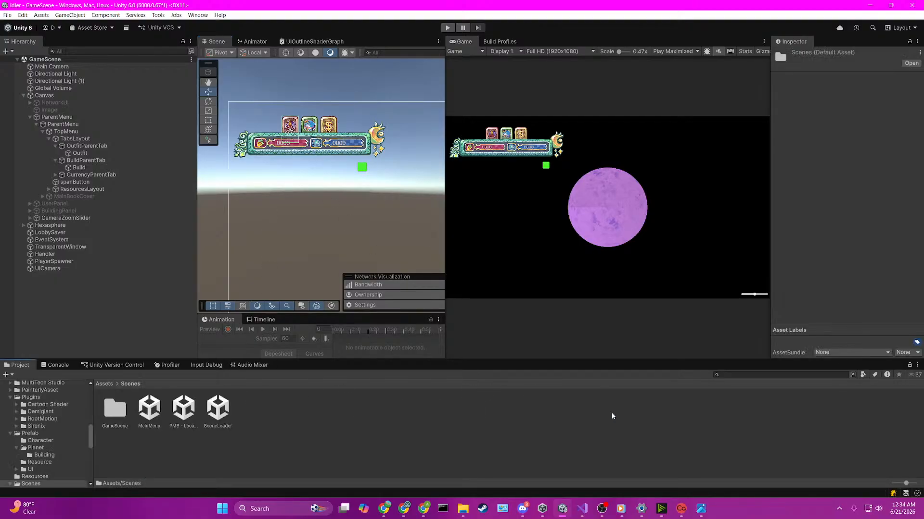
double_click(217, 408)
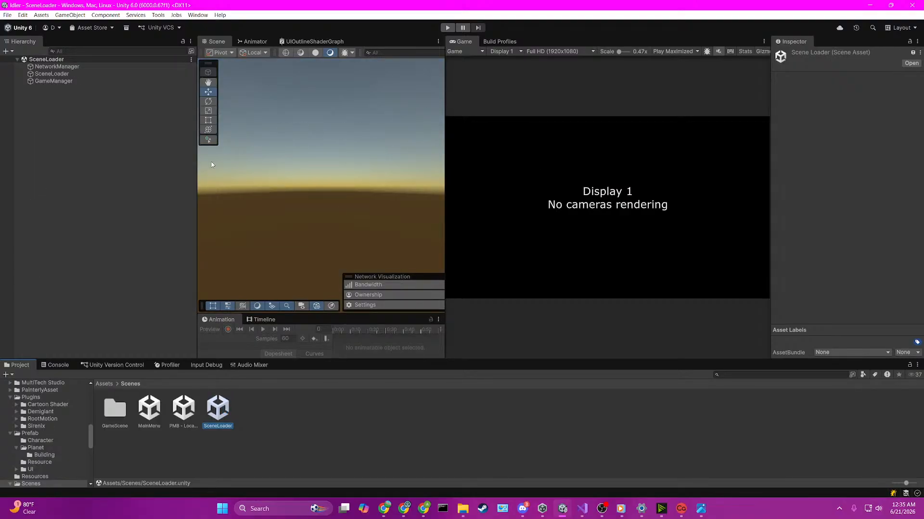
drag(198, 176, 146, 176)
click(460, 127)
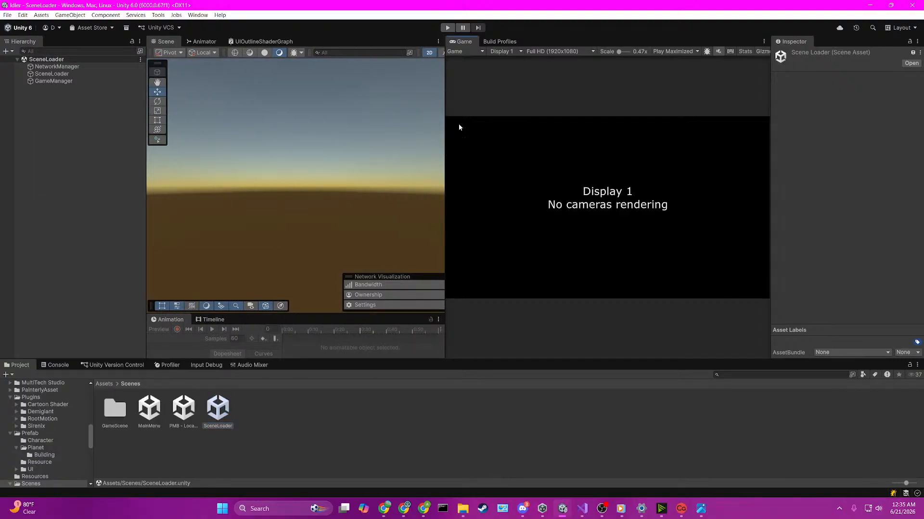
Step: Widen the Game view, then run the SceneLoader scene and clear the console errors while the game is paused
drag(448, 118, 345, 118)
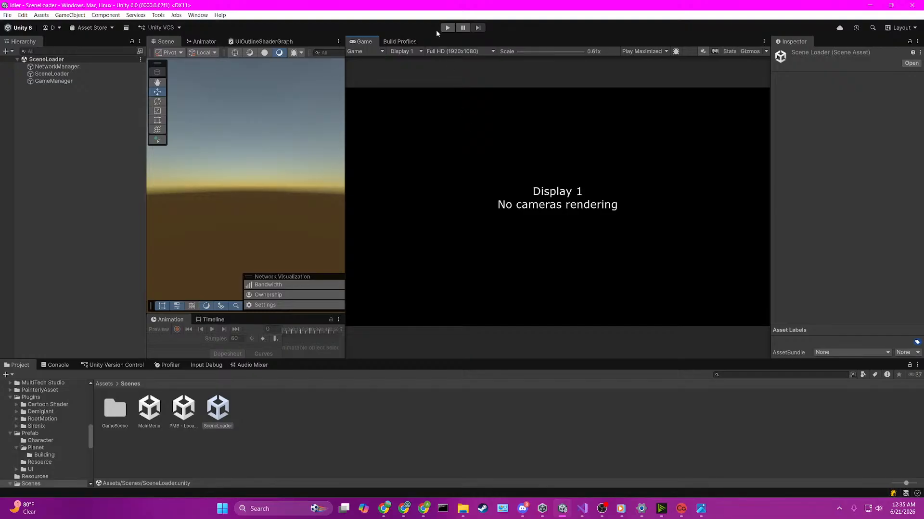
click(443, 29)
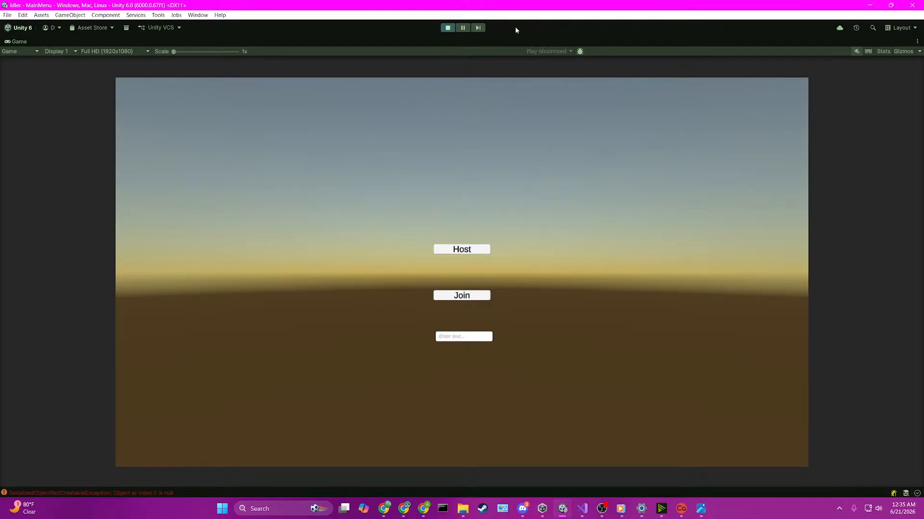
click(475, 28)
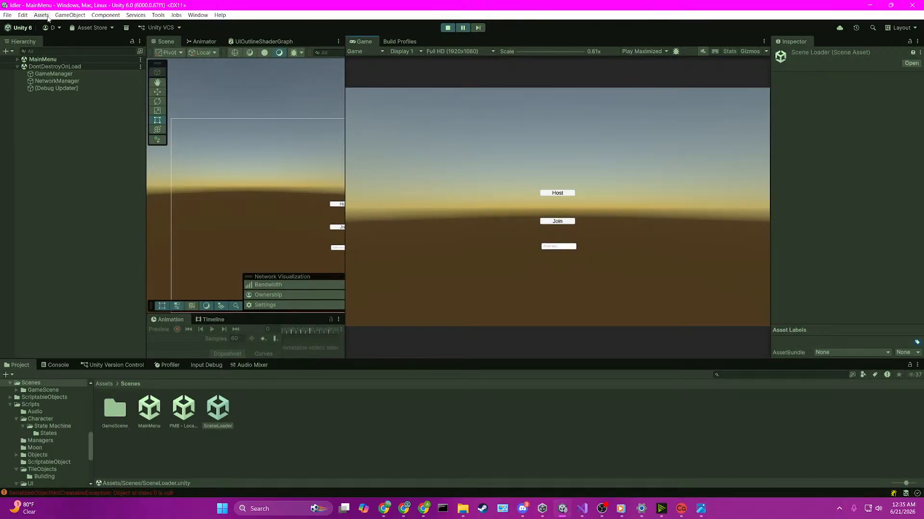
click(58, 366)
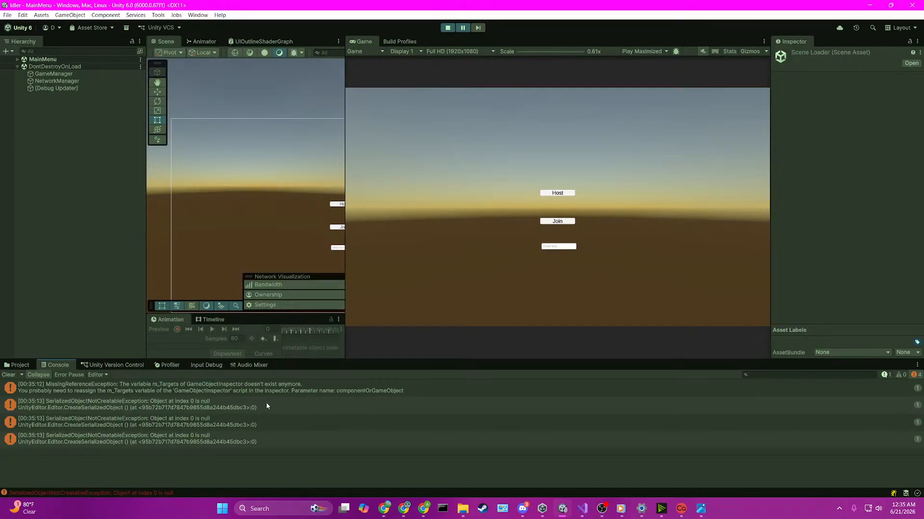
click(8, 375)
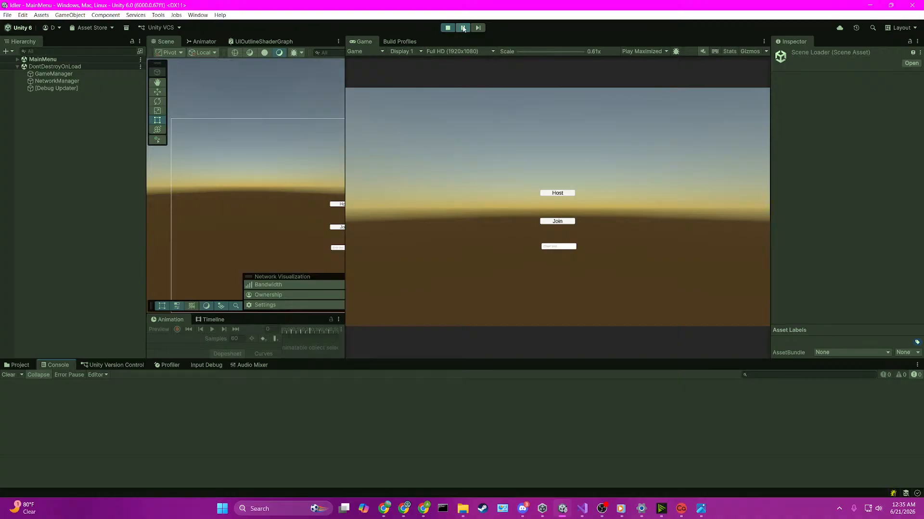
Step: Resume the game as Host and switch the header UI from the green house tab to the Outfit tab
click(463, 29)
click(461, 247)
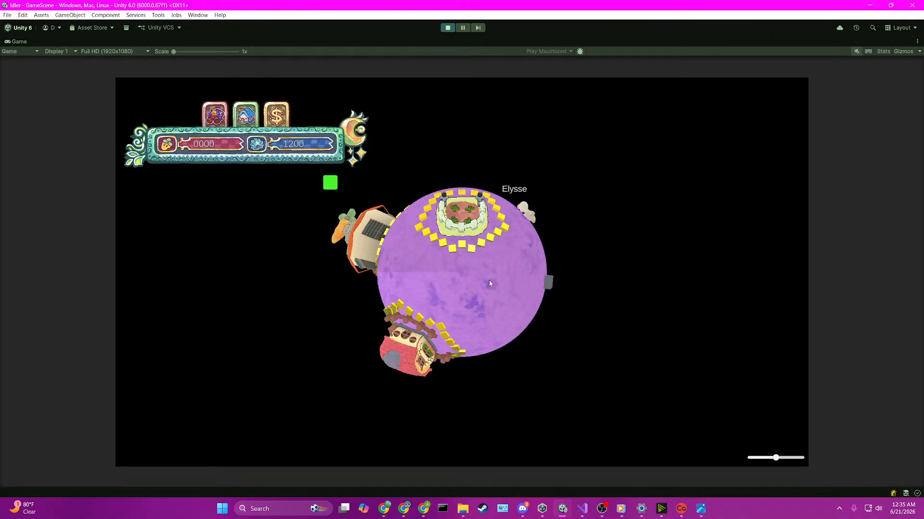
click(249, 114)
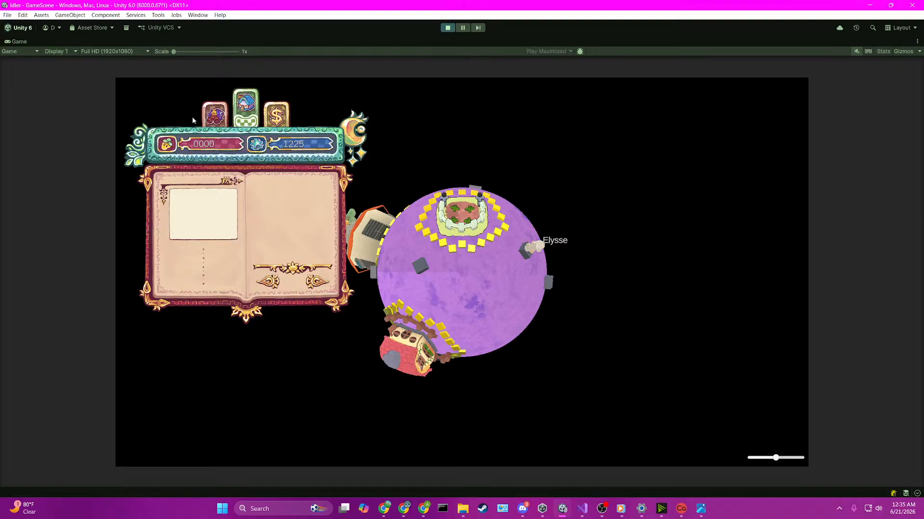
click(214, 110)
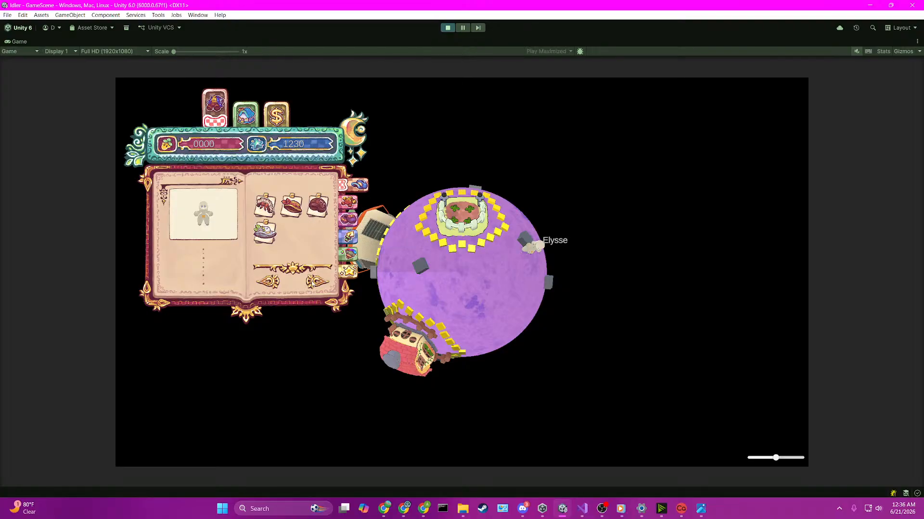
Step: Test the Outfit book's previous-page arrow and second headwear item, and show the clothing category
click(258, 287)
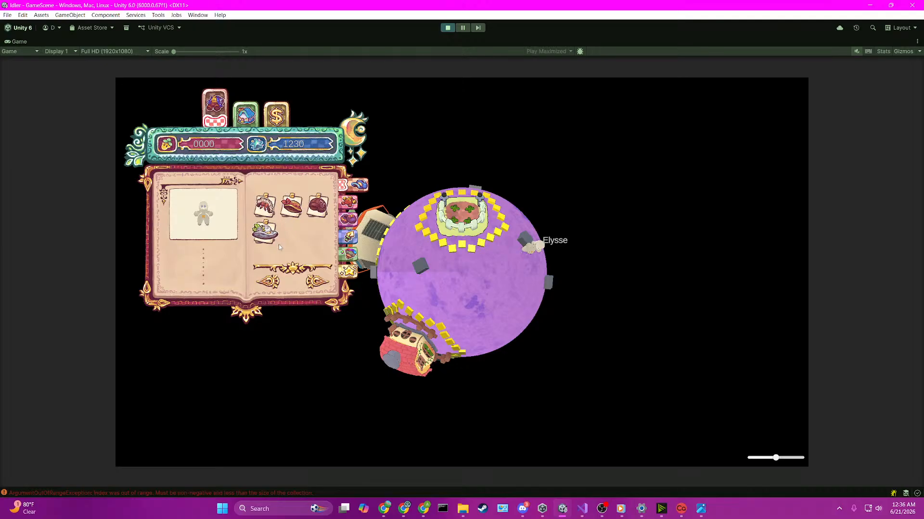
click(293, 207)
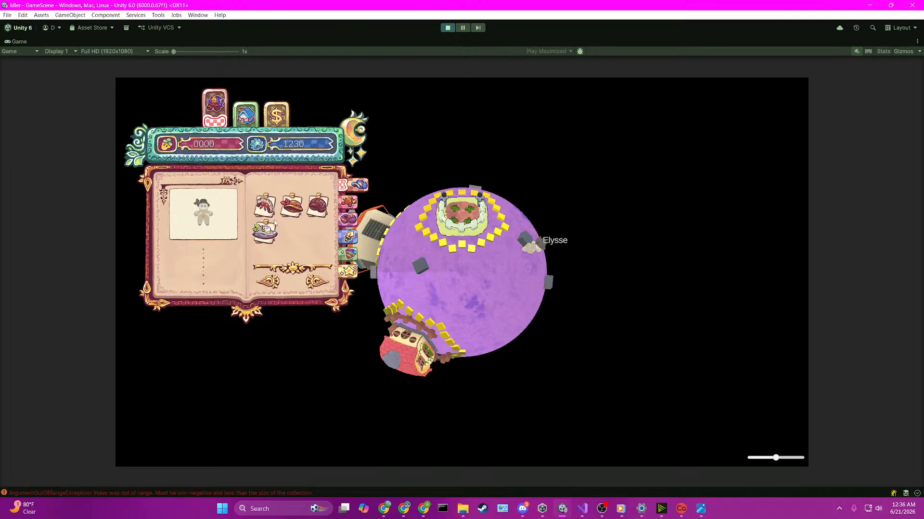
click(353, 207)
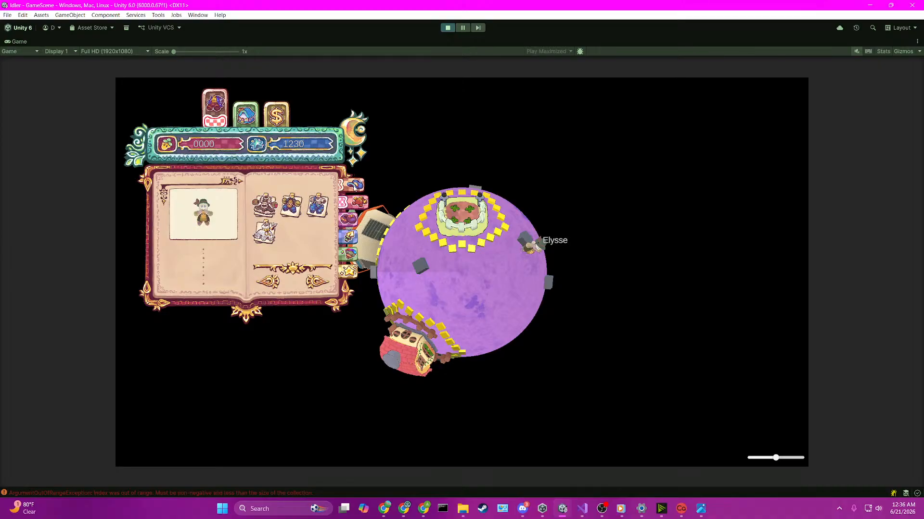
Step: Switch repeatedly among the Outfit book's first three side category tabs to check their hover and selection behaviour
click(358, 184)
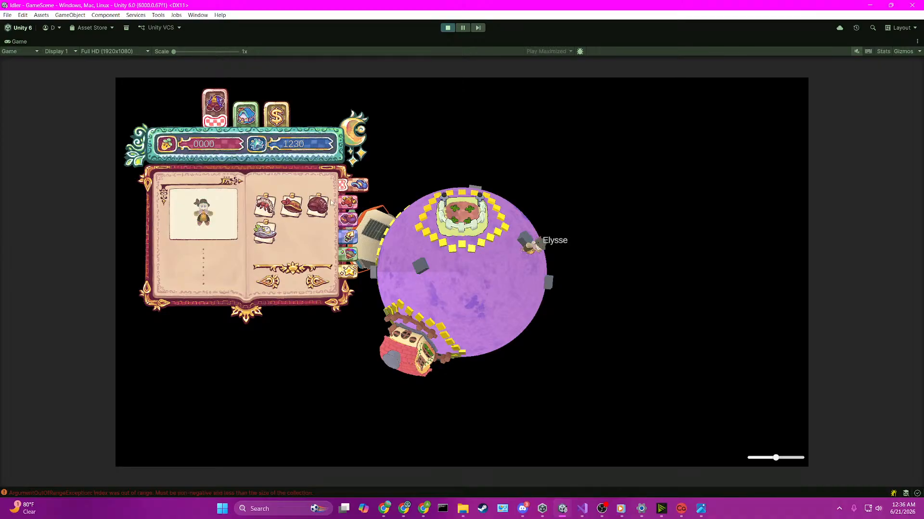
click(346, 220)
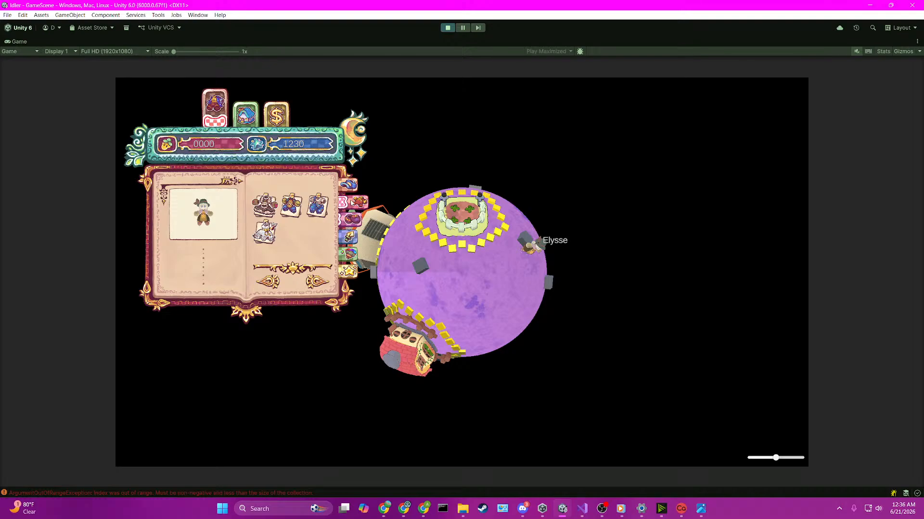
click(357, 205)
click(358, 186)
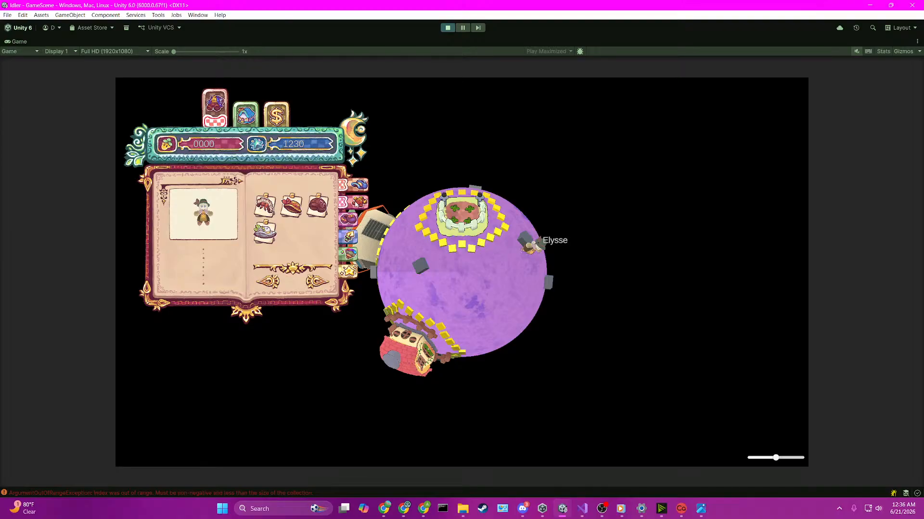
click(349, 202)
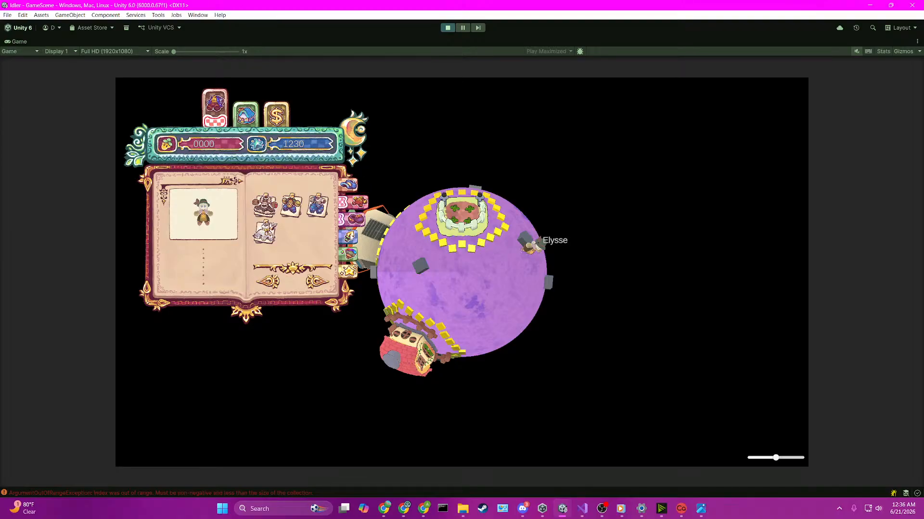
click(351, 219)
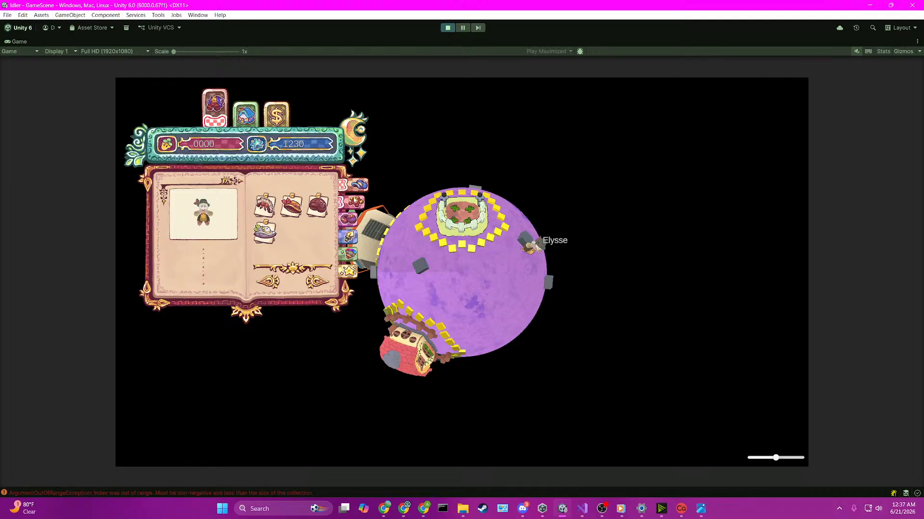
click(351, 204)
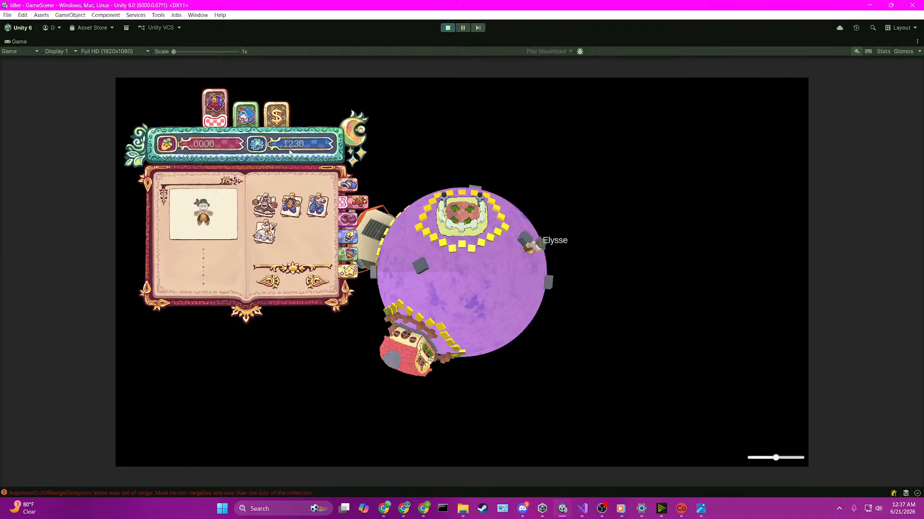
Step: Test switching between the green house and Outfit header tabs, then stop the game and clear the console
click(252, 120)
click(215, 110)
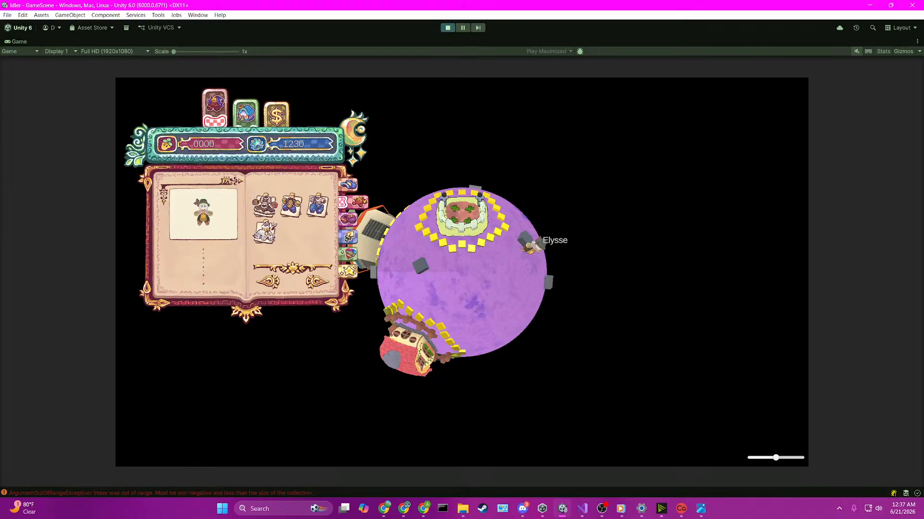
key(ctrl+p)
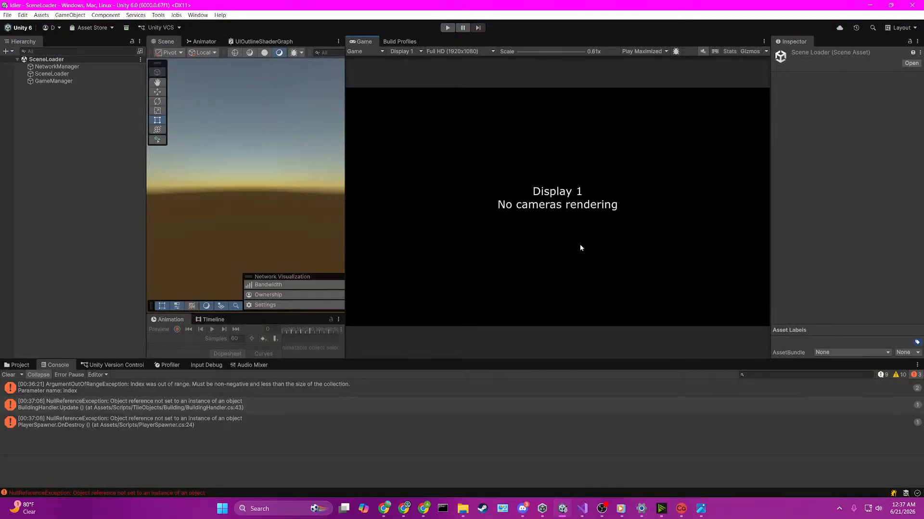
click(9, 375)
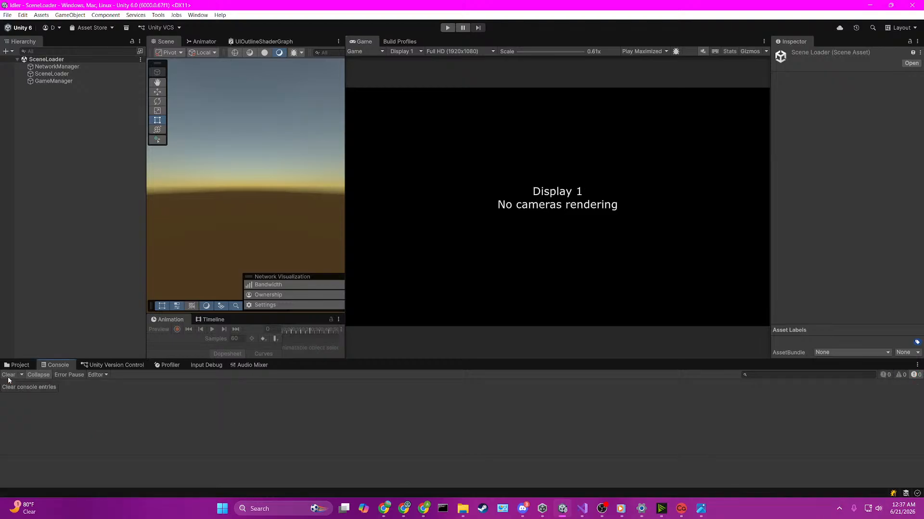